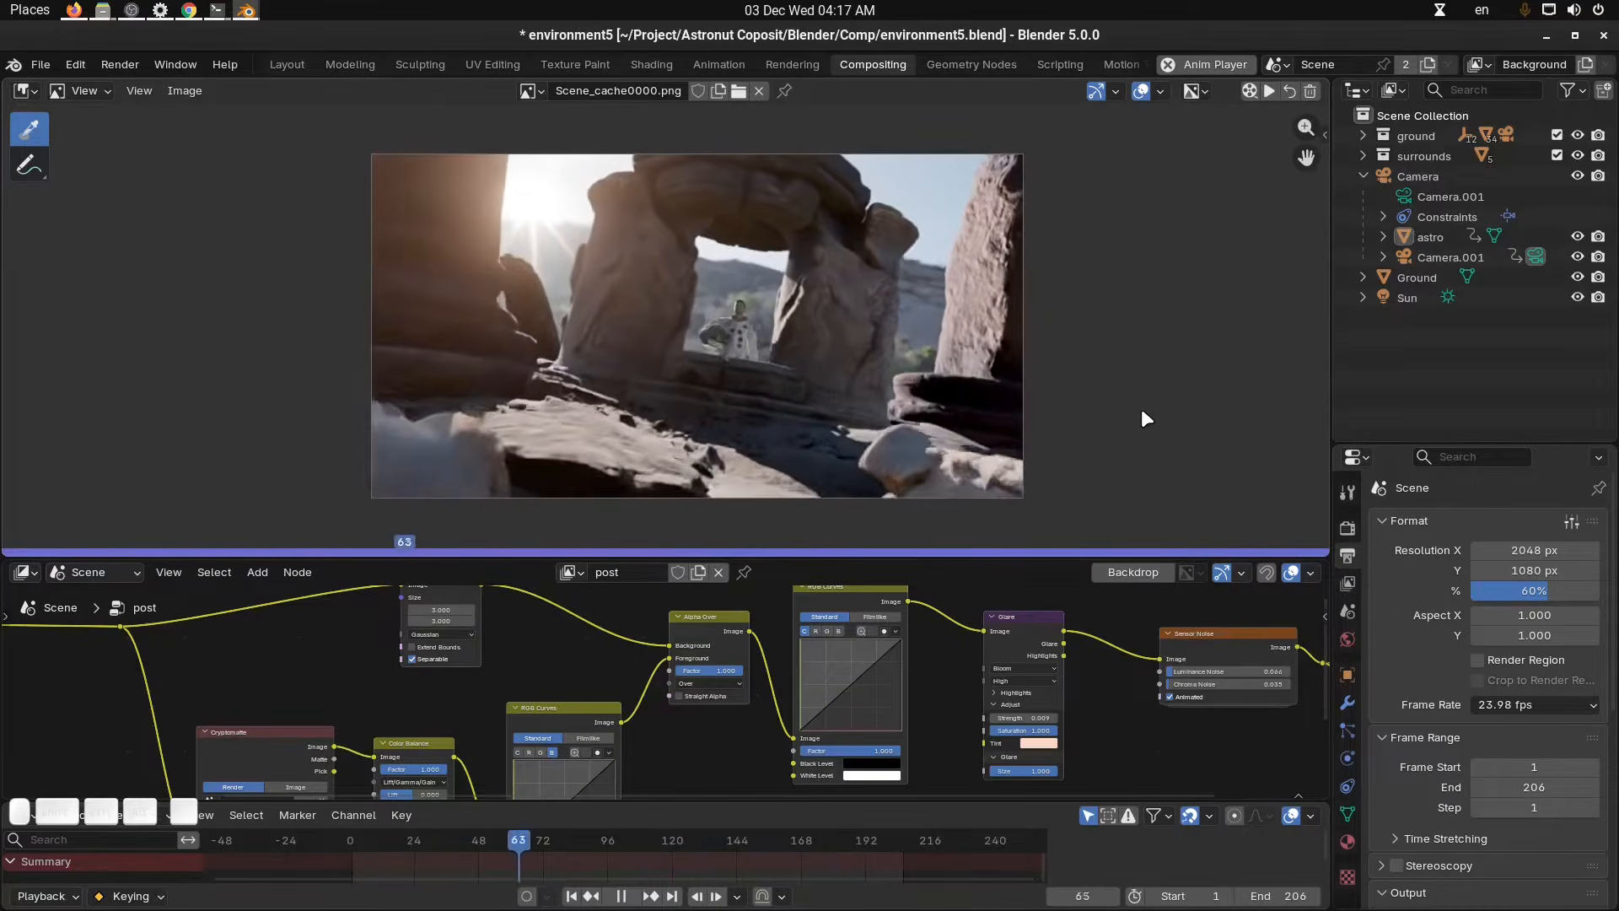
key("space")
left_click_drag(1051, 558, 1051, 461)
middle_click_drag(1072, 582, 1010, 550)
key("n")
left_click(1088, 641)
left_click_drag(661, 839, 611, 840)
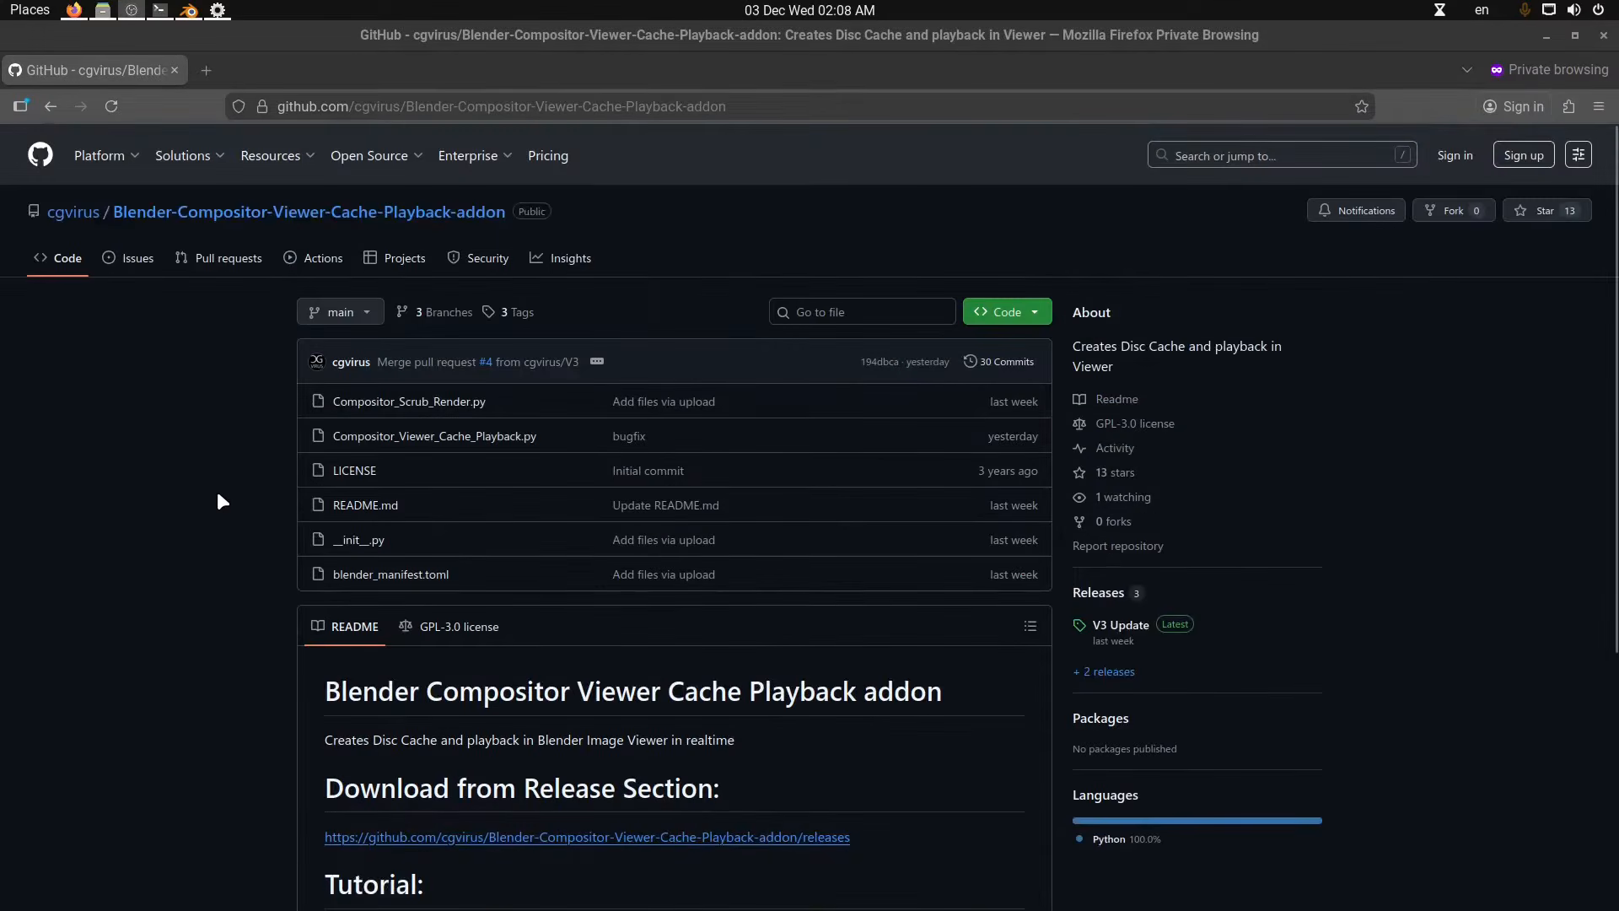
Download CompositorViewerCache.zip from the add-on repository's latest V3 Update release.
scroll(219, 500, "down", 4)
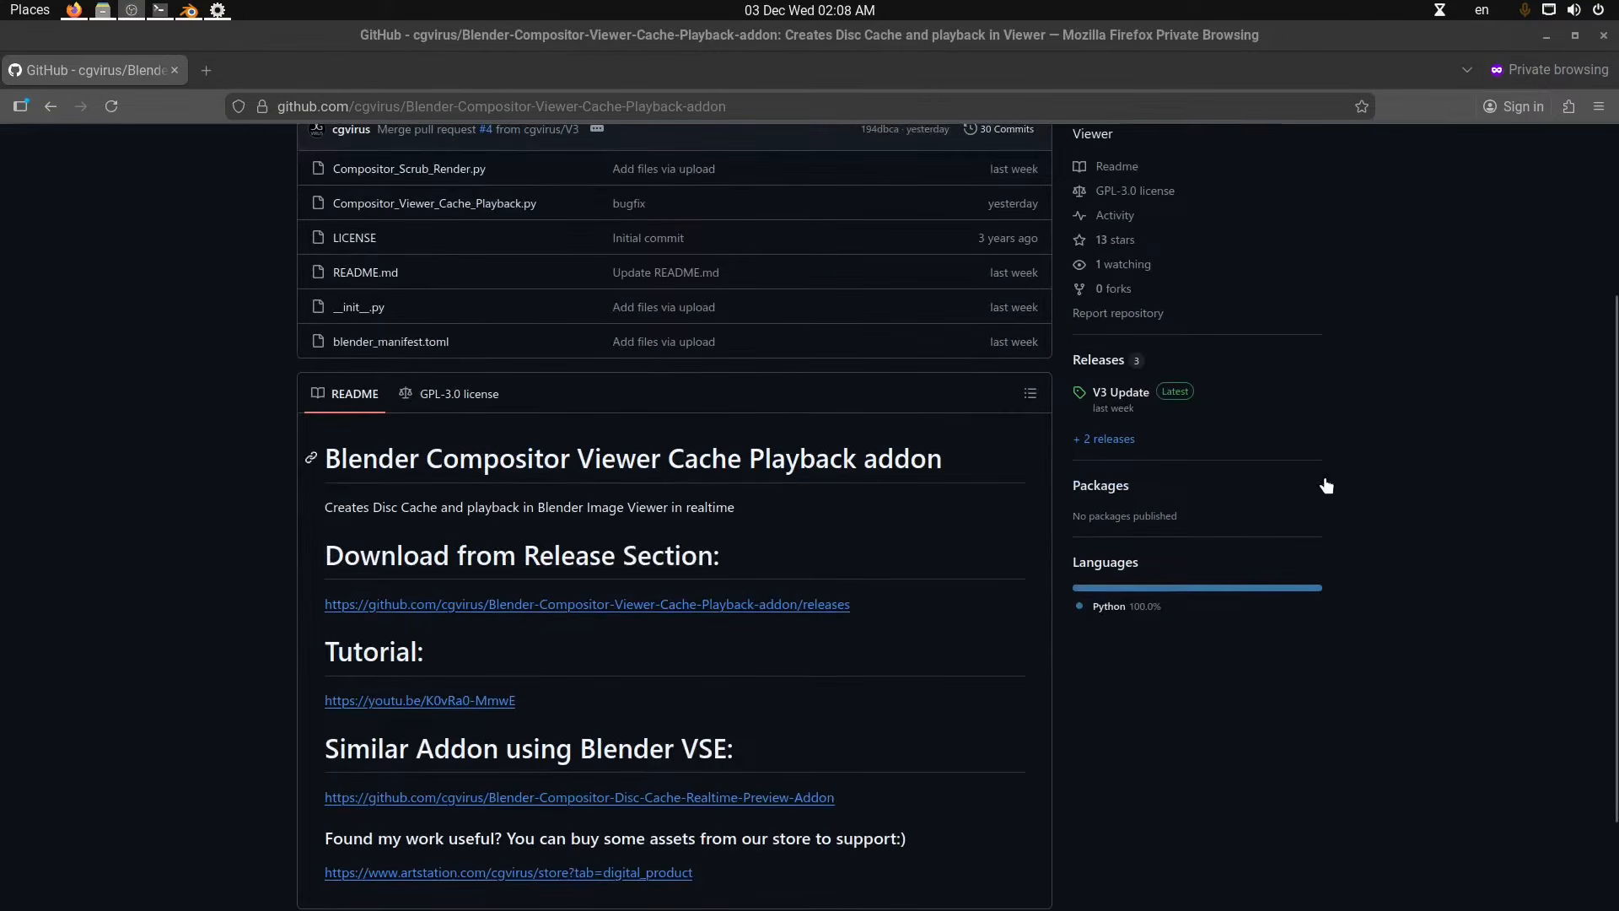
scroll(1180, 548, "up", 4)
left_click(1098, 592)
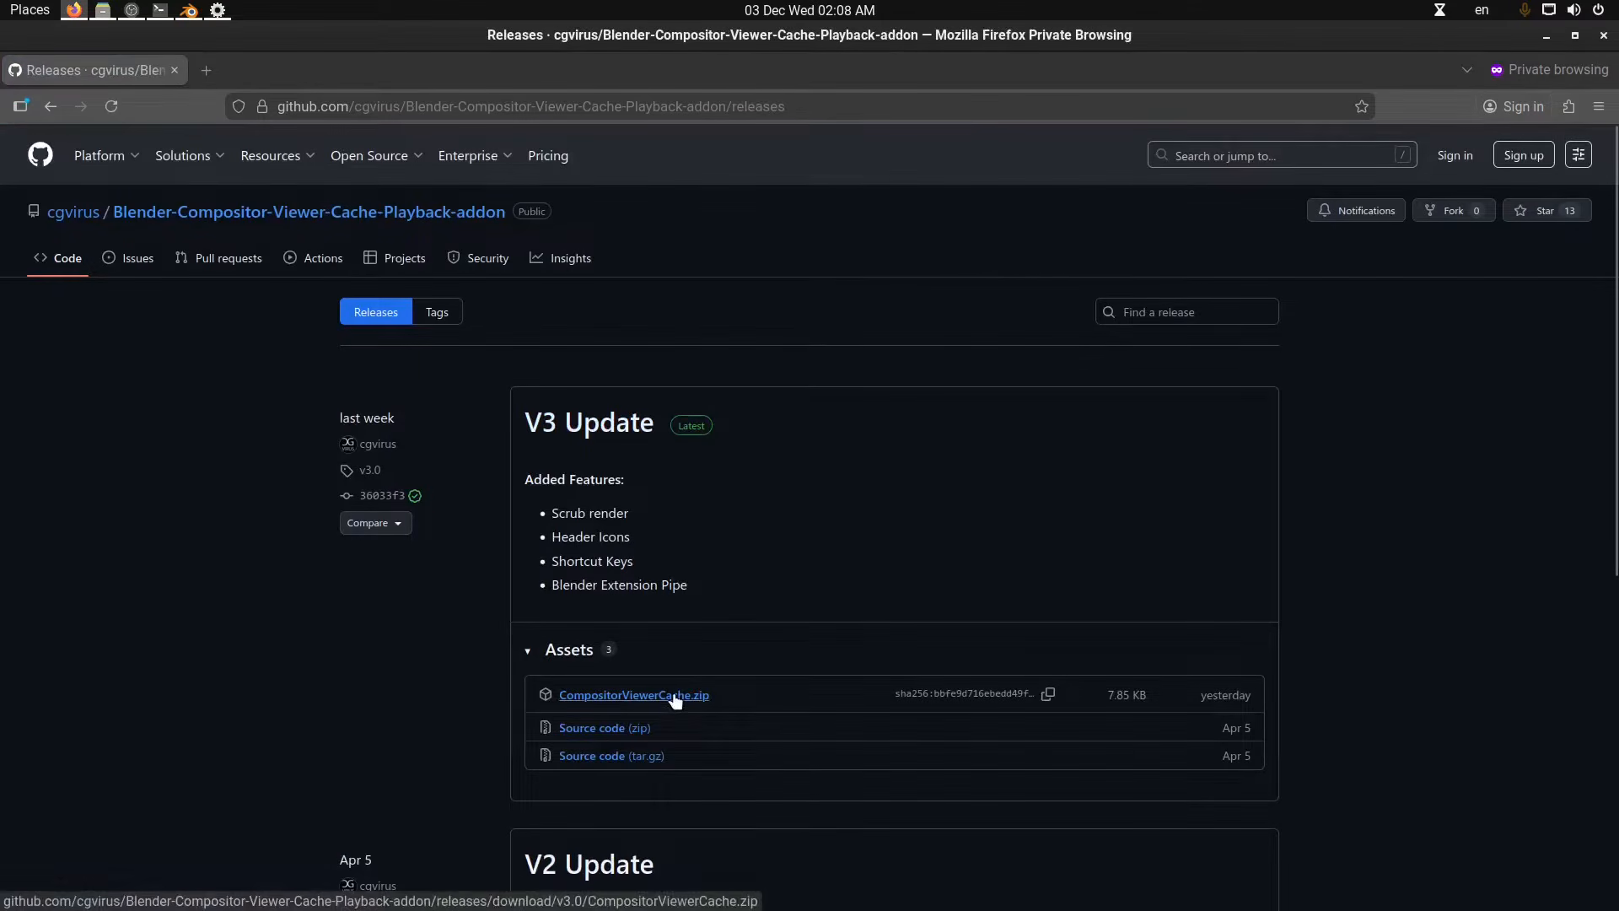
left_click(671, 697)
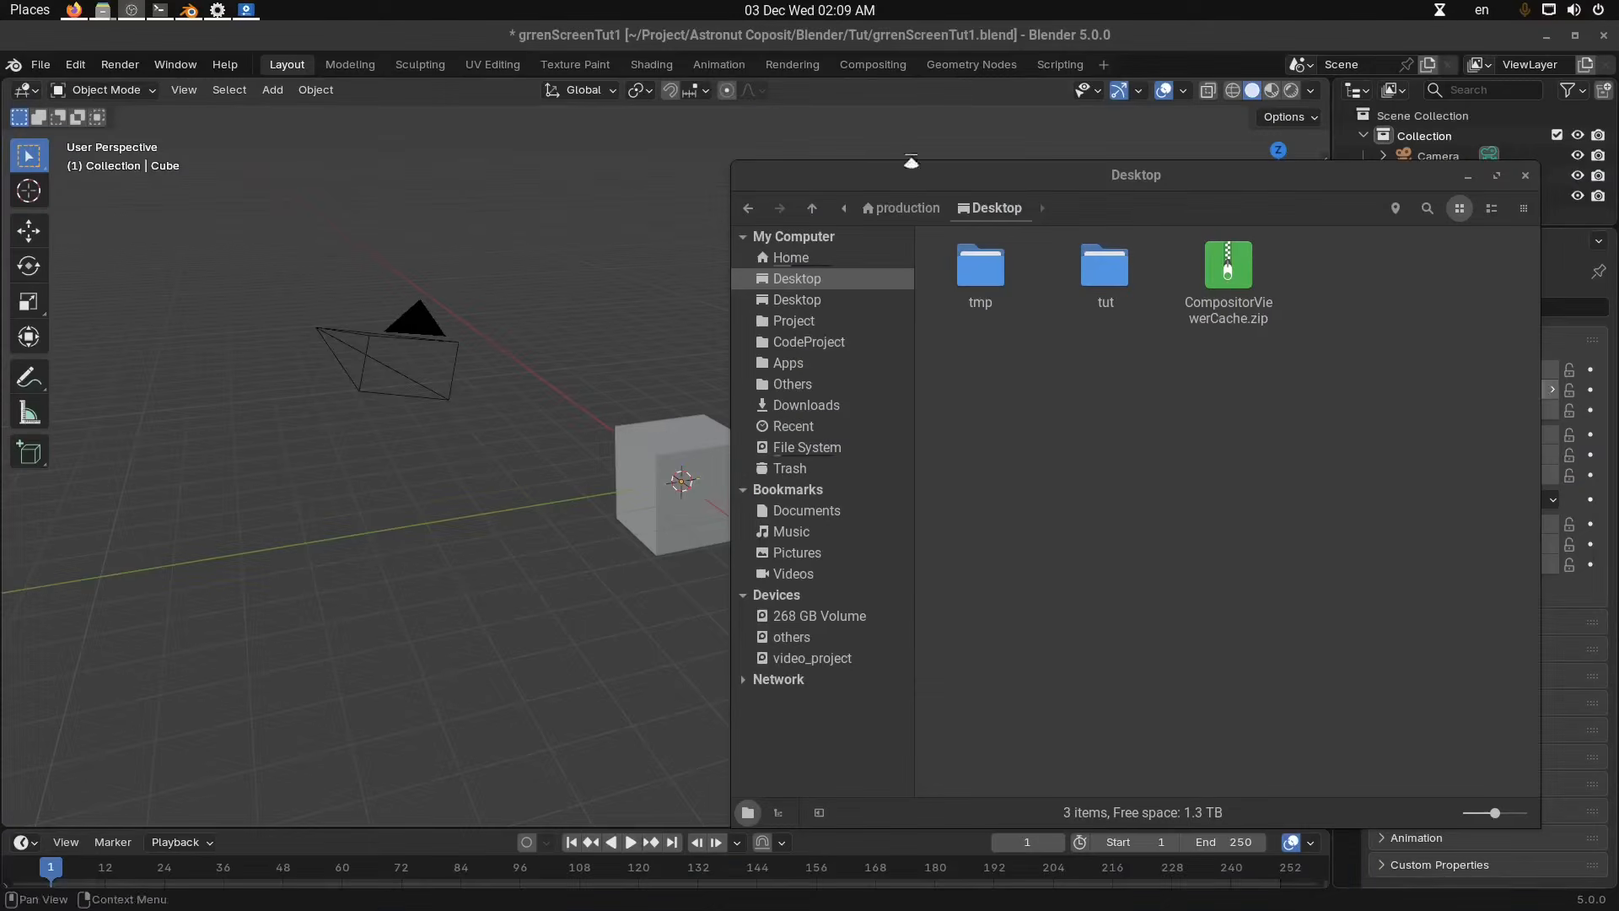
Switch to Blender and open the Preferences window.
left_click(686, 27)
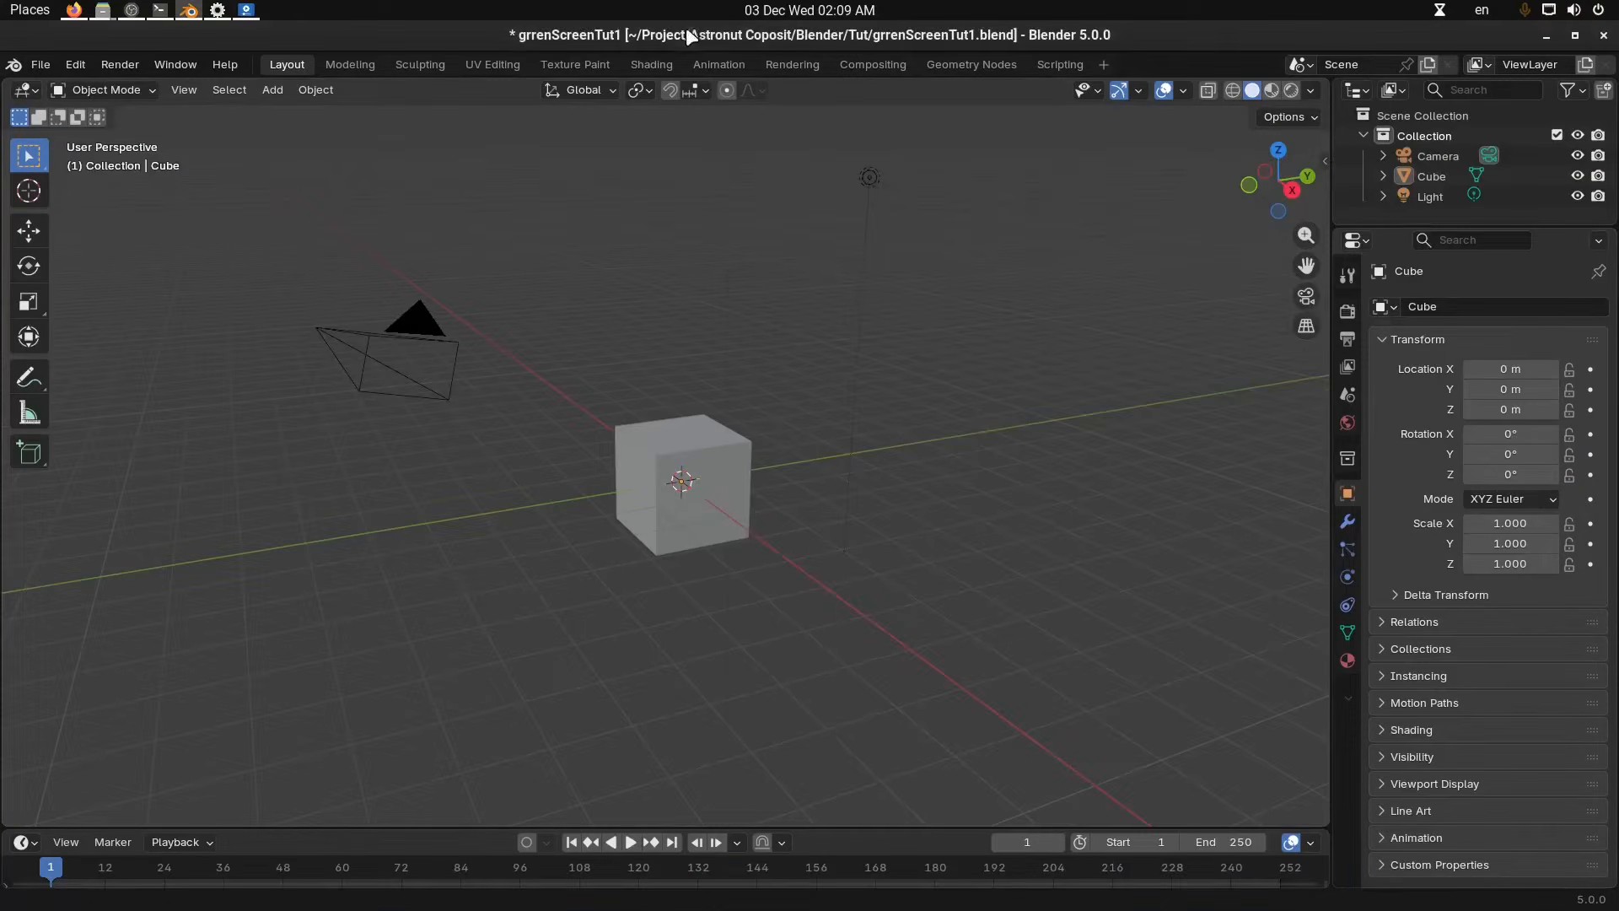
left_click(75, 64)
left_click(145, 344)
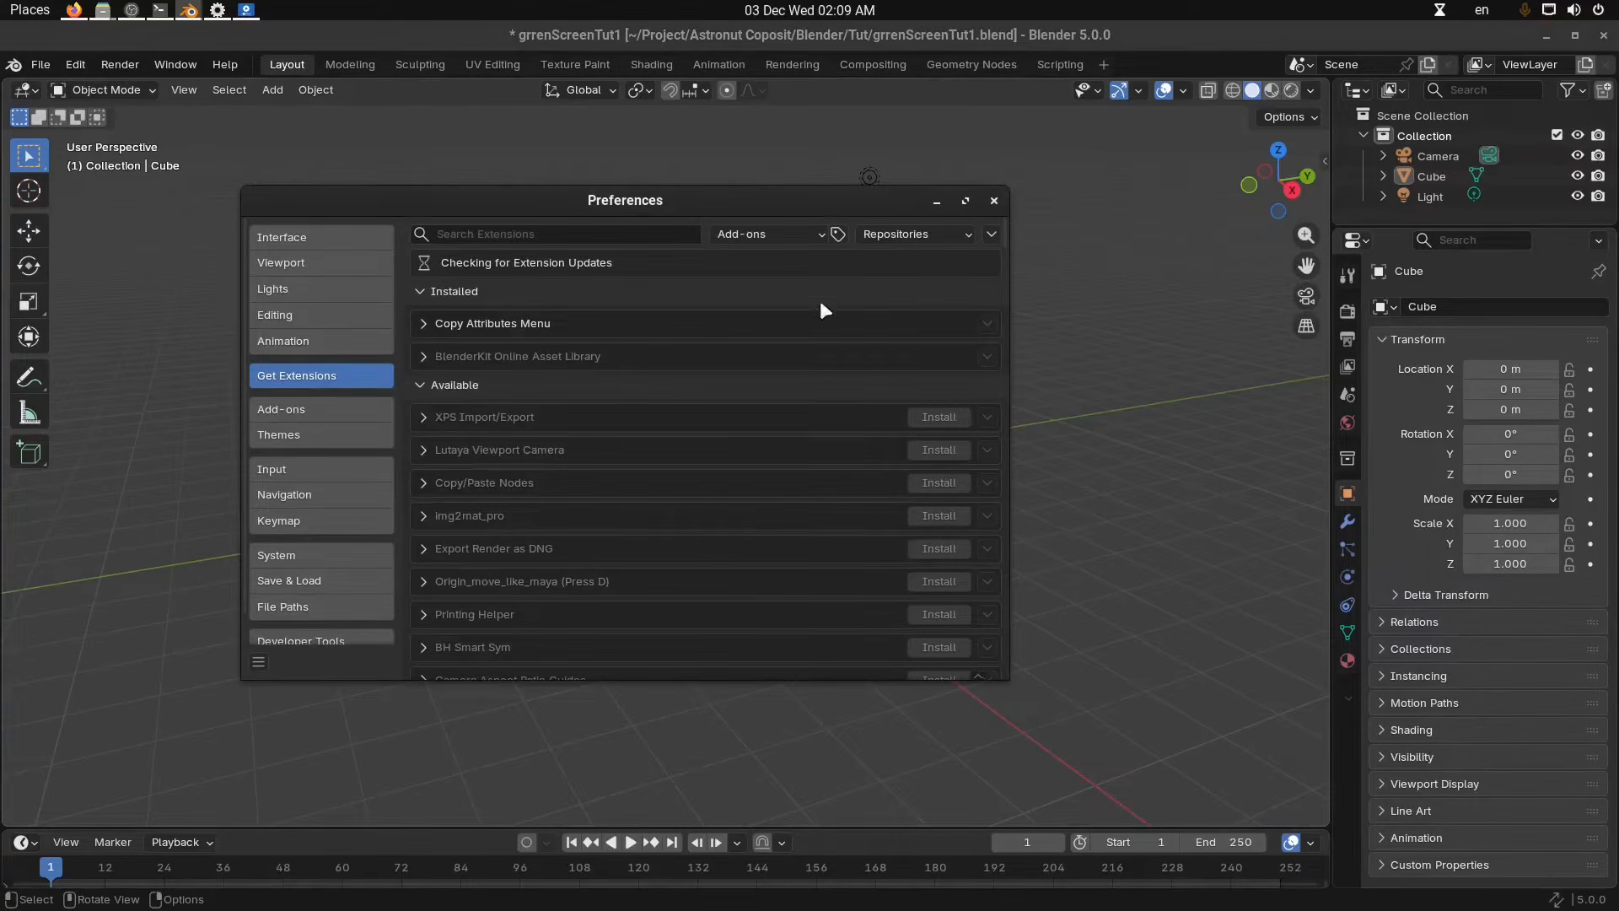
Install the extension from disk by choosing CompositorViewerCache.zip on the Desktop.
left_click(993, 234)
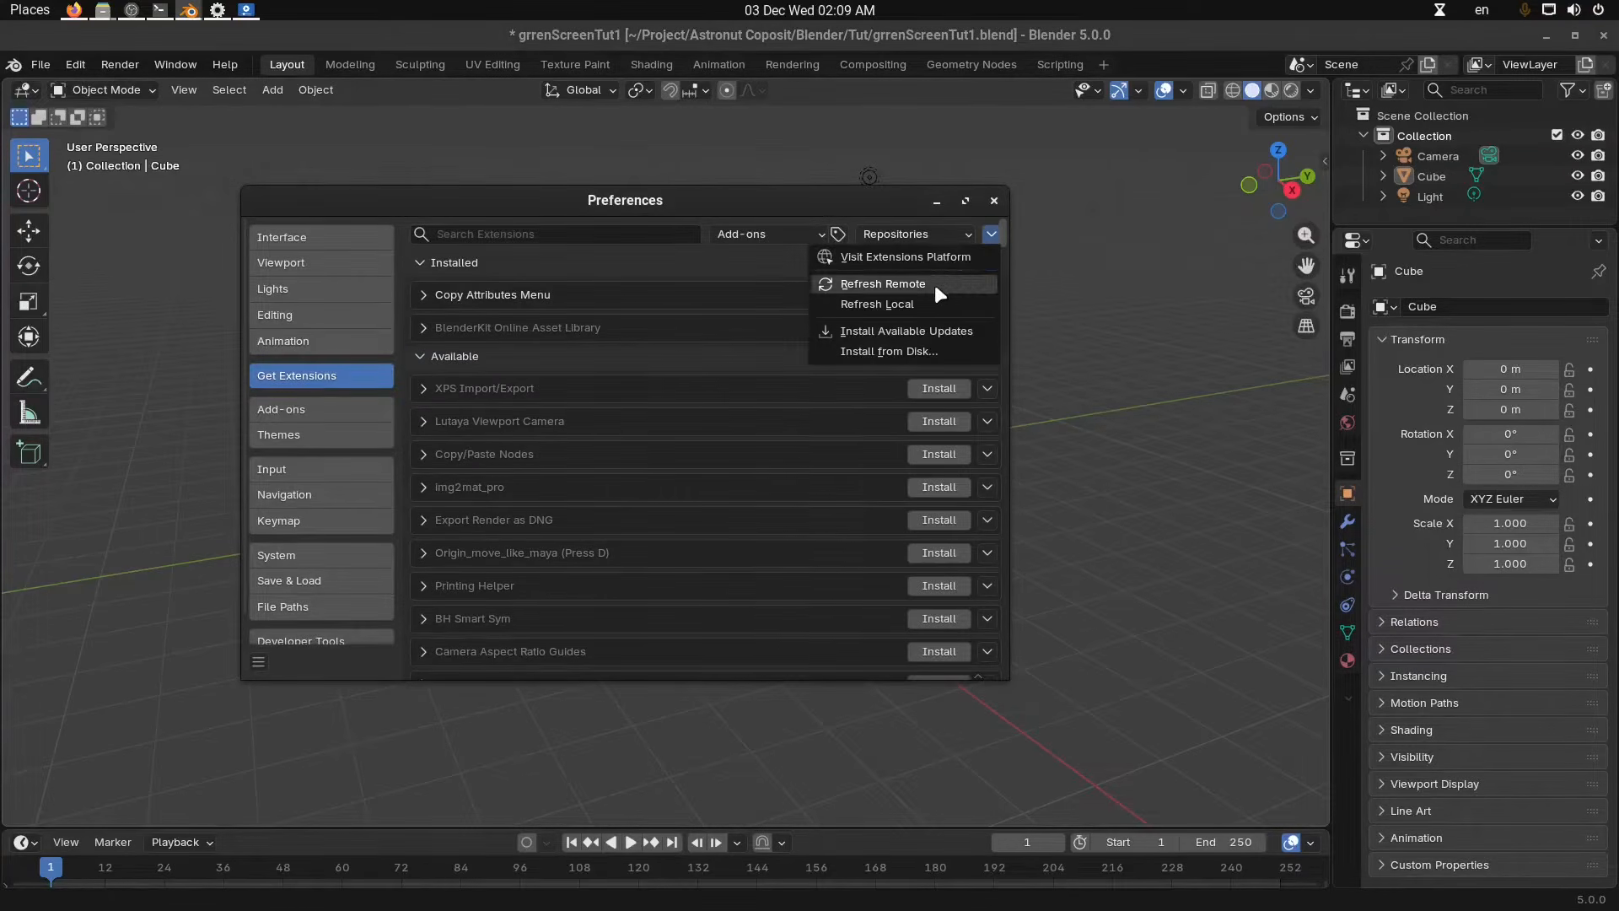
left_click(927, 351)
left_click(414, 536)
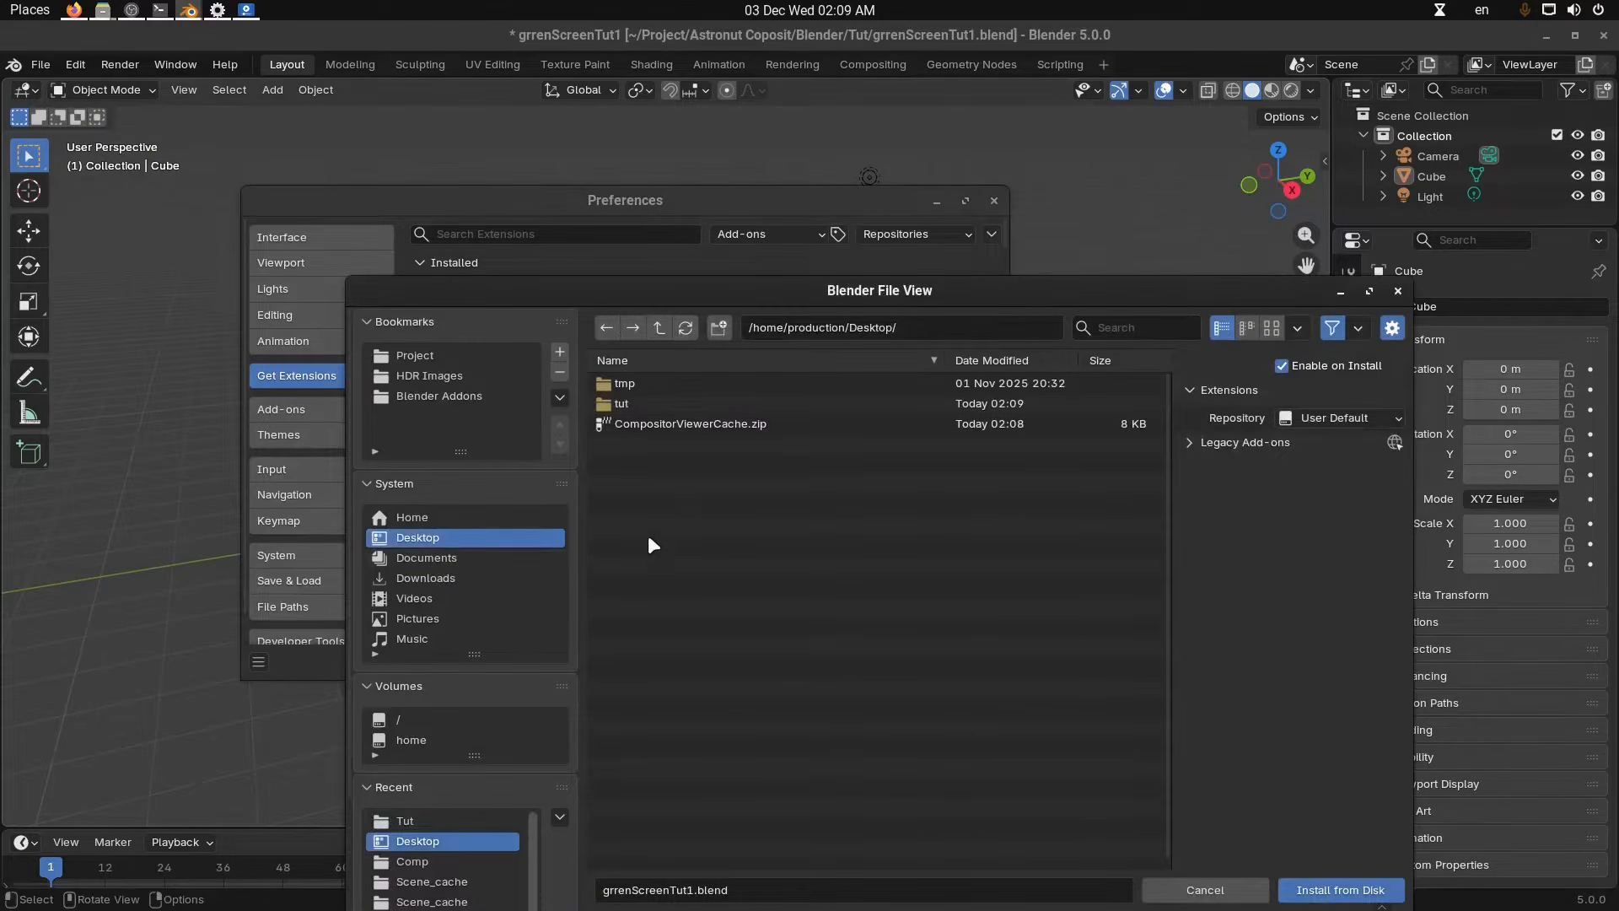
left_click(702, 428)
double_click(701, 423)
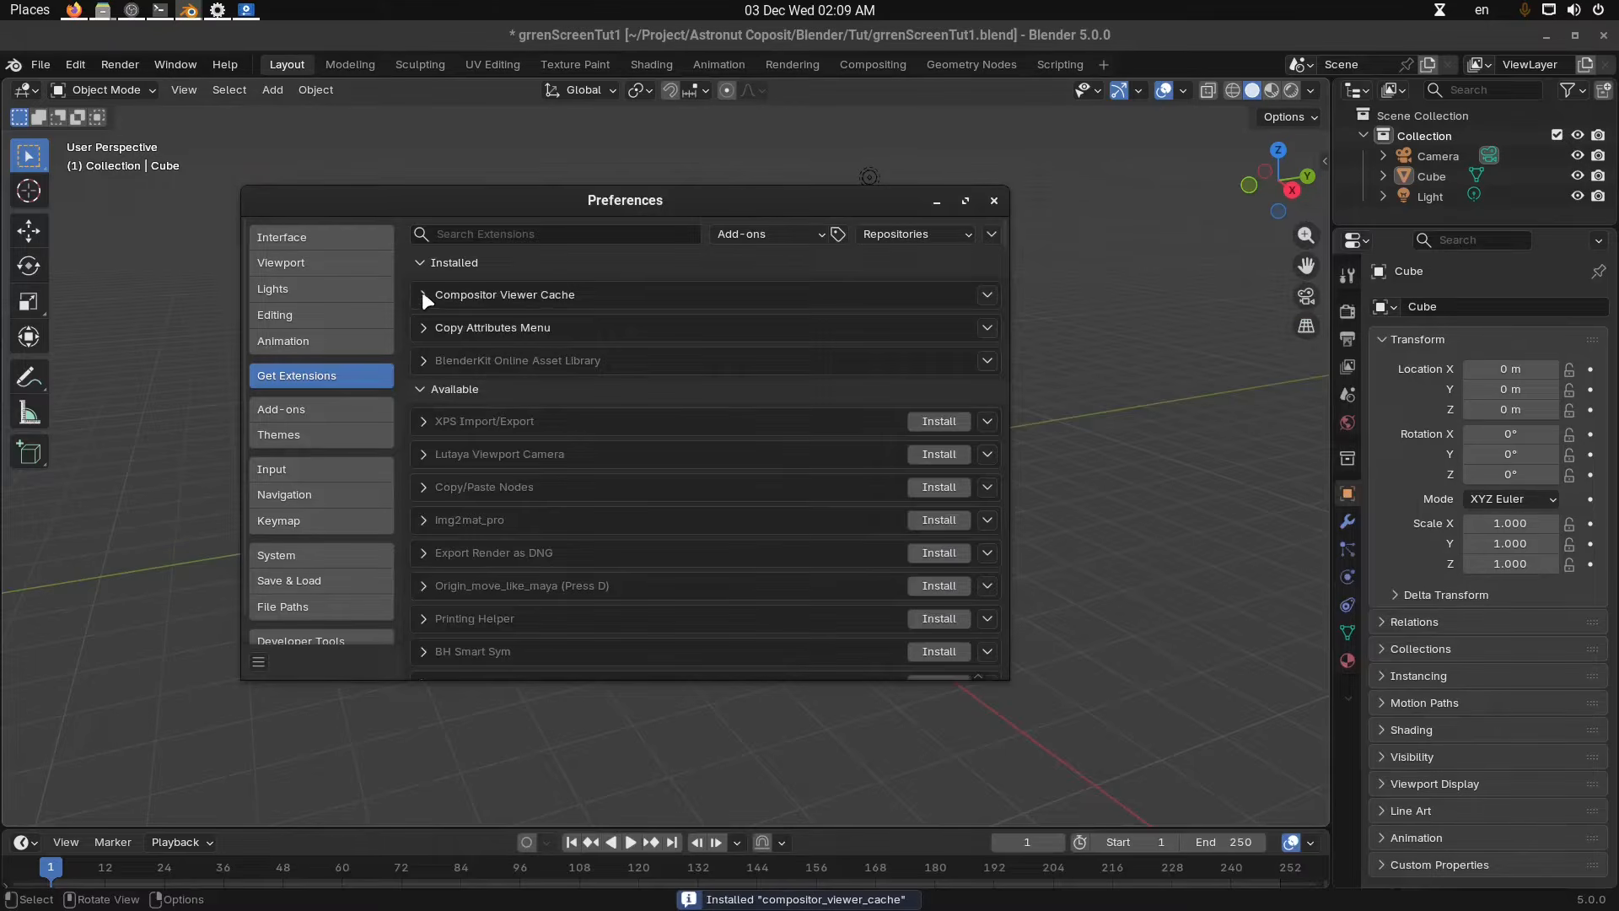
Expand the Compositor Viewer Cache add-on entries to review its details and shortcut preferences.
left_click(424, 295)
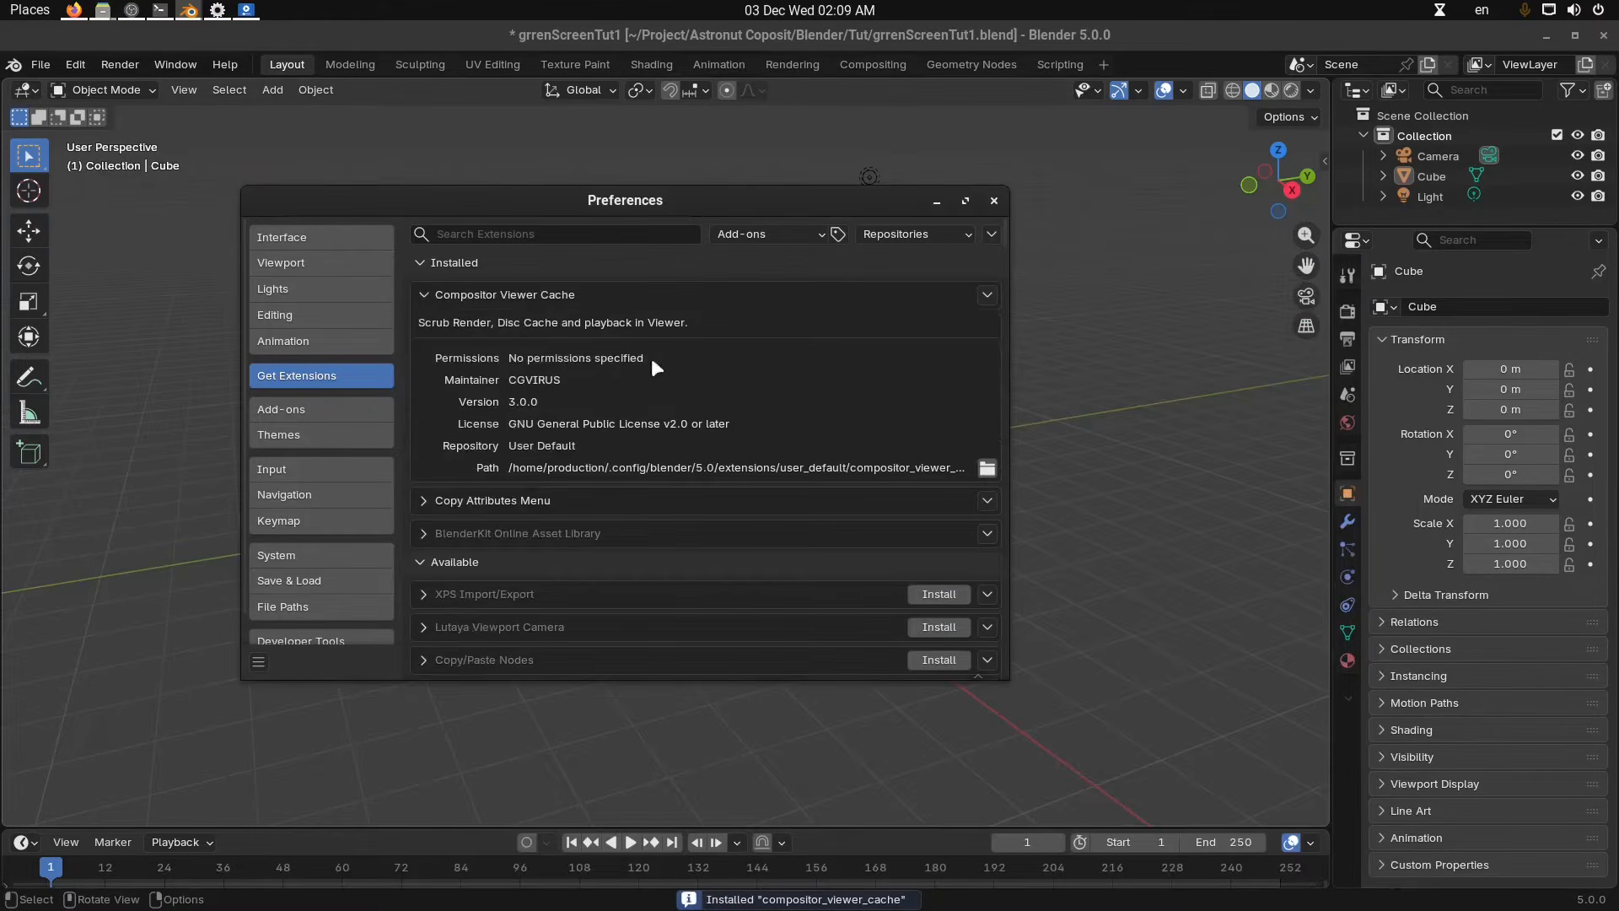
left_click(301, 411)
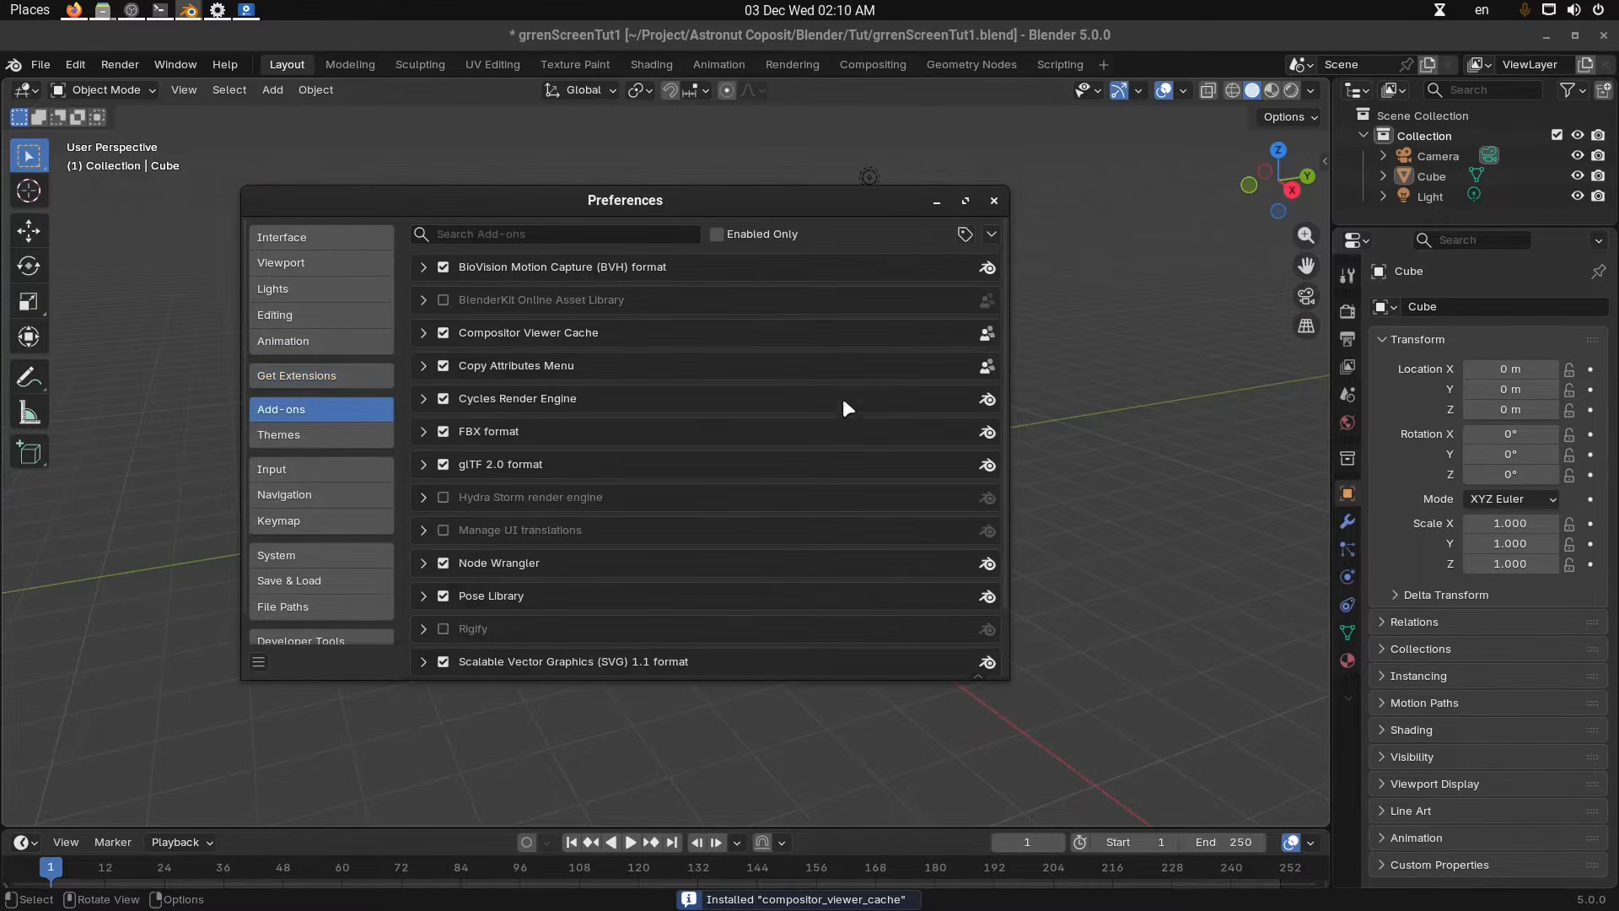
left_click(424, 334)
scroll(721, 477, "down", 2)
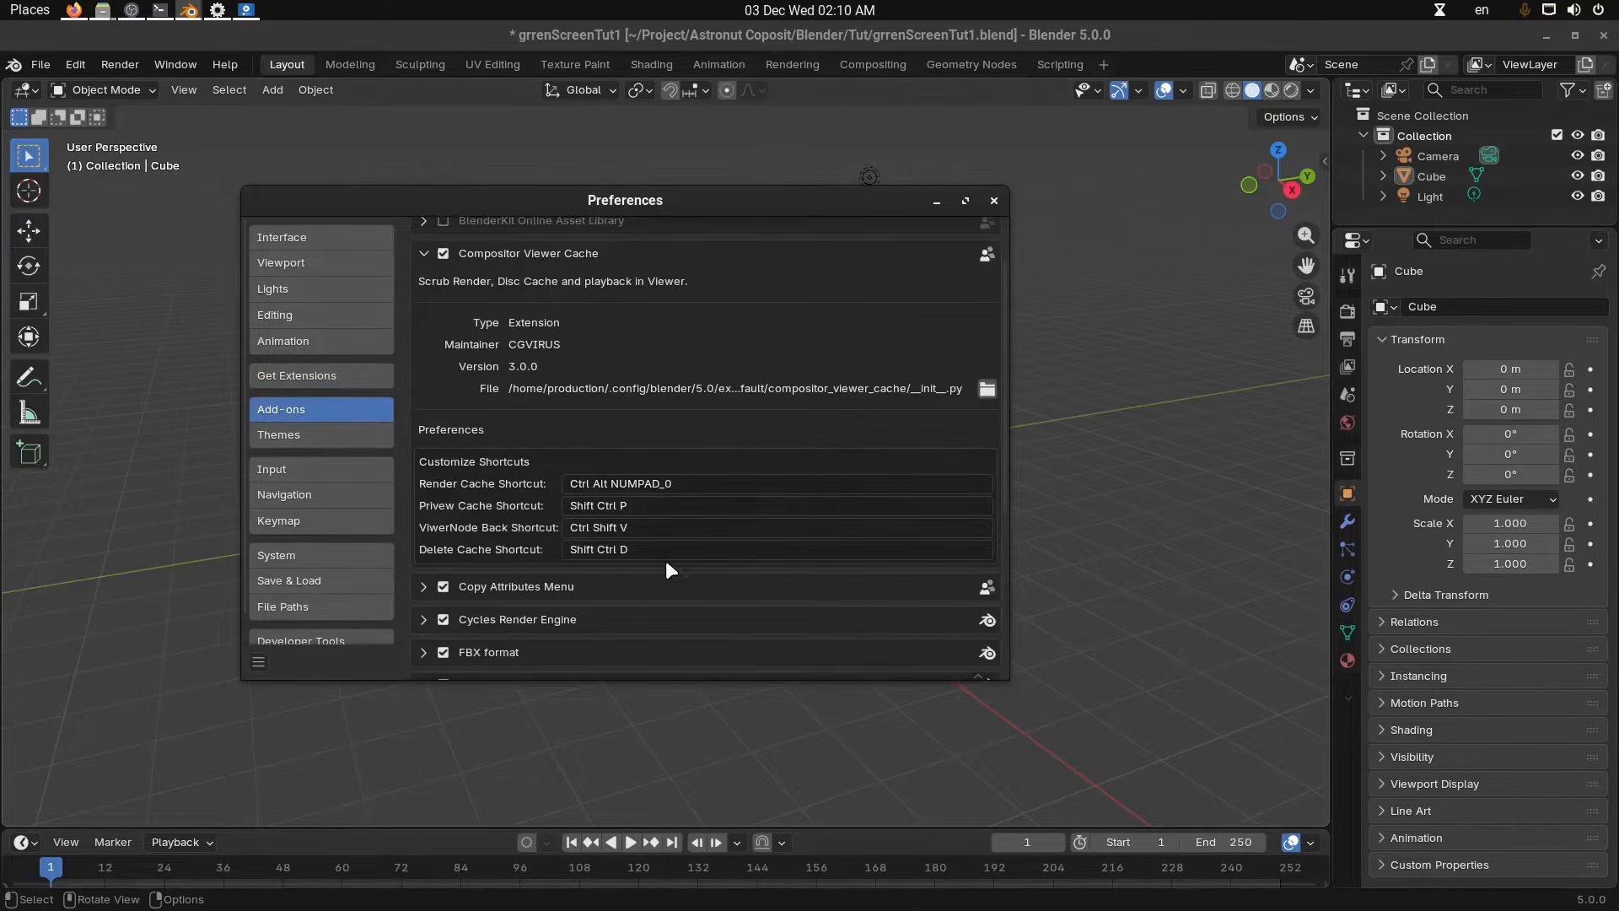
left_click_drag(822, 219, 858, 218)
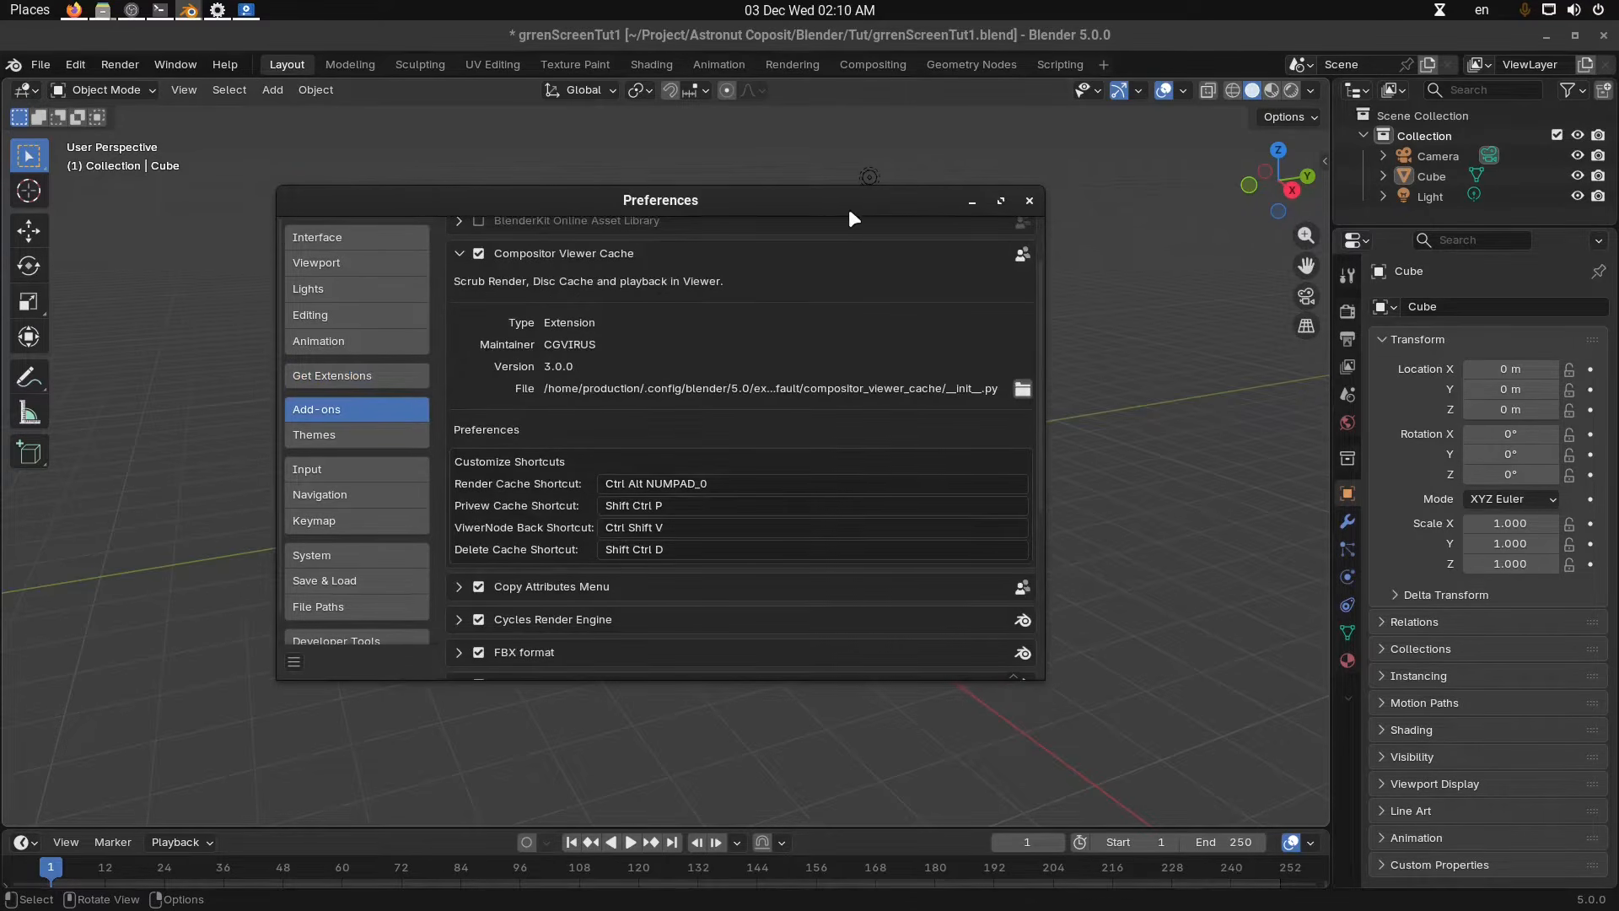
Save the preferences and close the Preferences window.
left_click(295, 664)
left_click(363, 598)
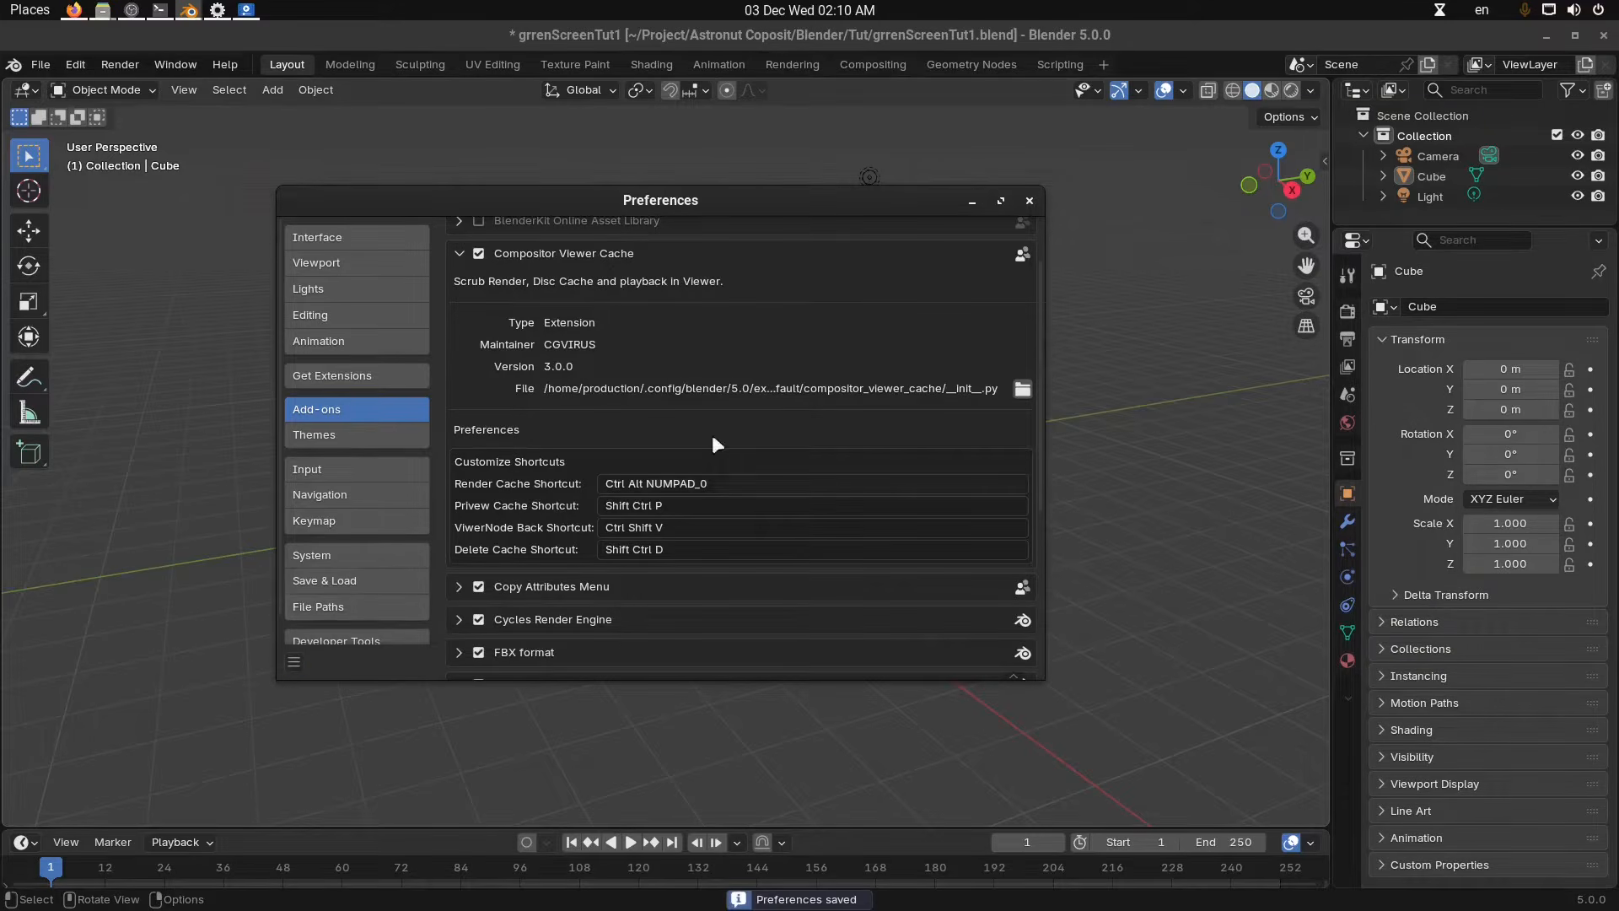
left_click(976, 202)
Switch to the Compositing workspace and create a new compositor node tree.
left_click(858, 67)
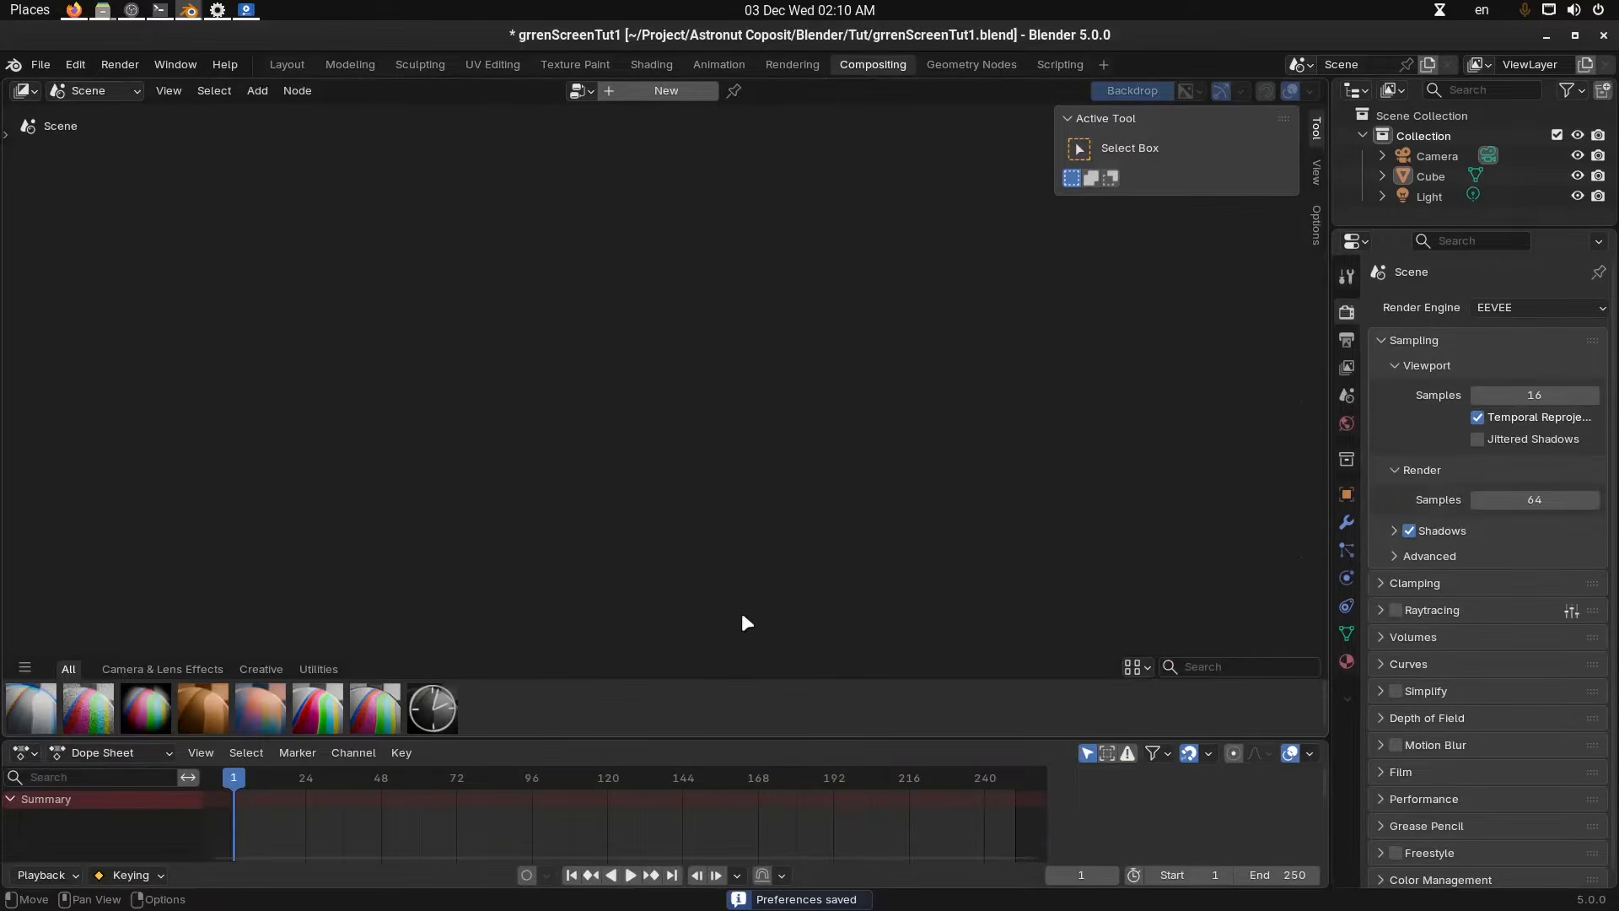
left_click_drag(723, 680, 723, 732)
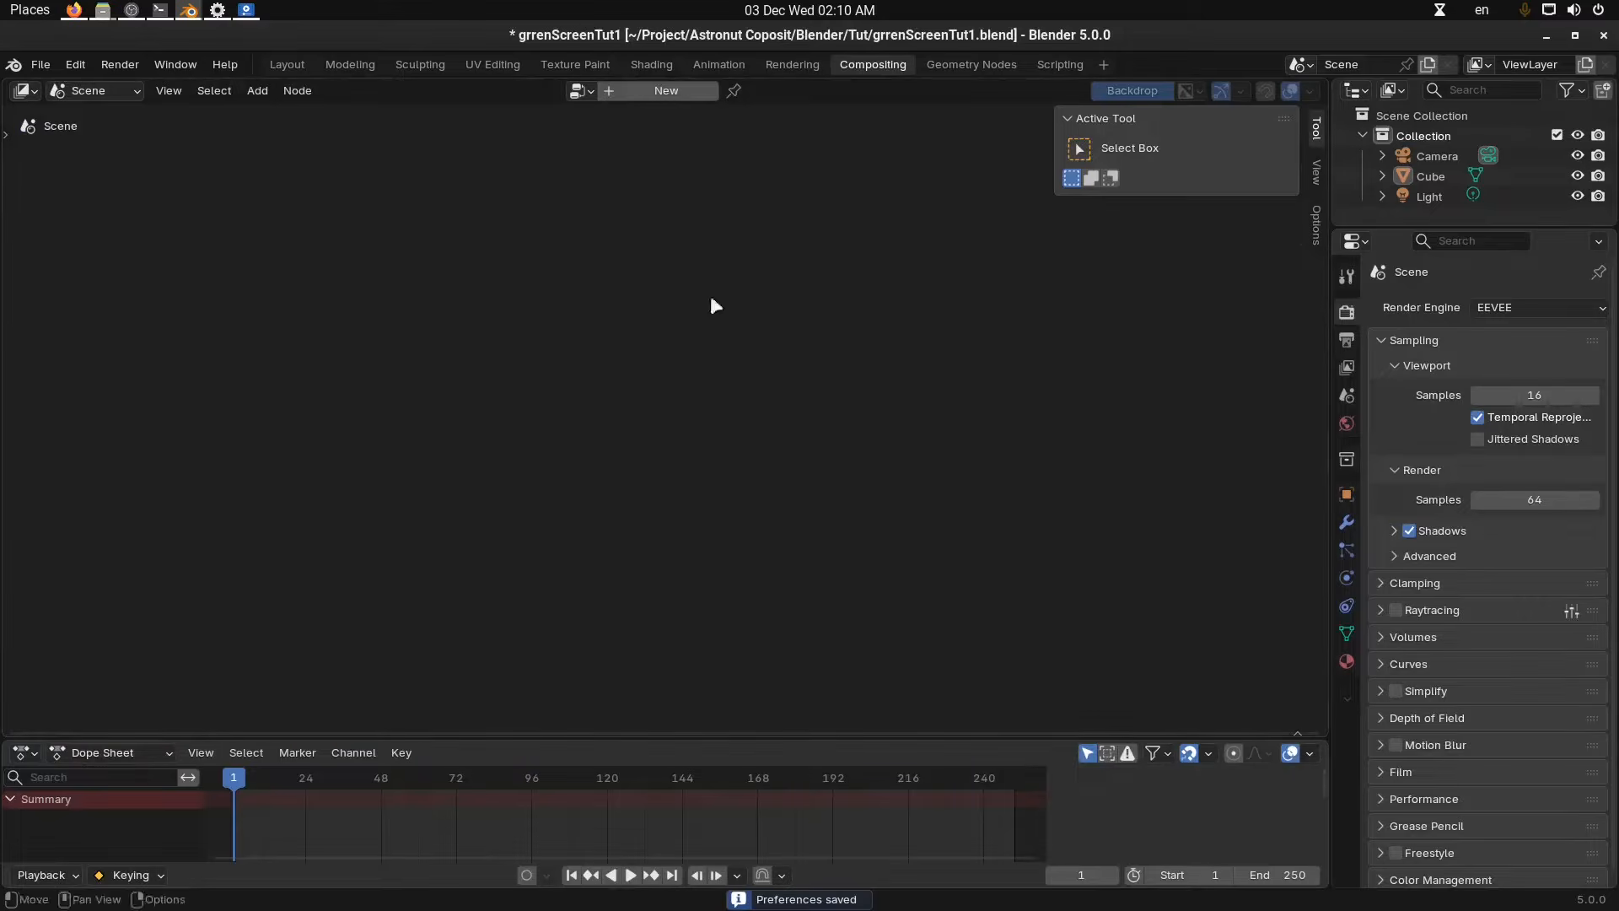
left_click(641, 90)
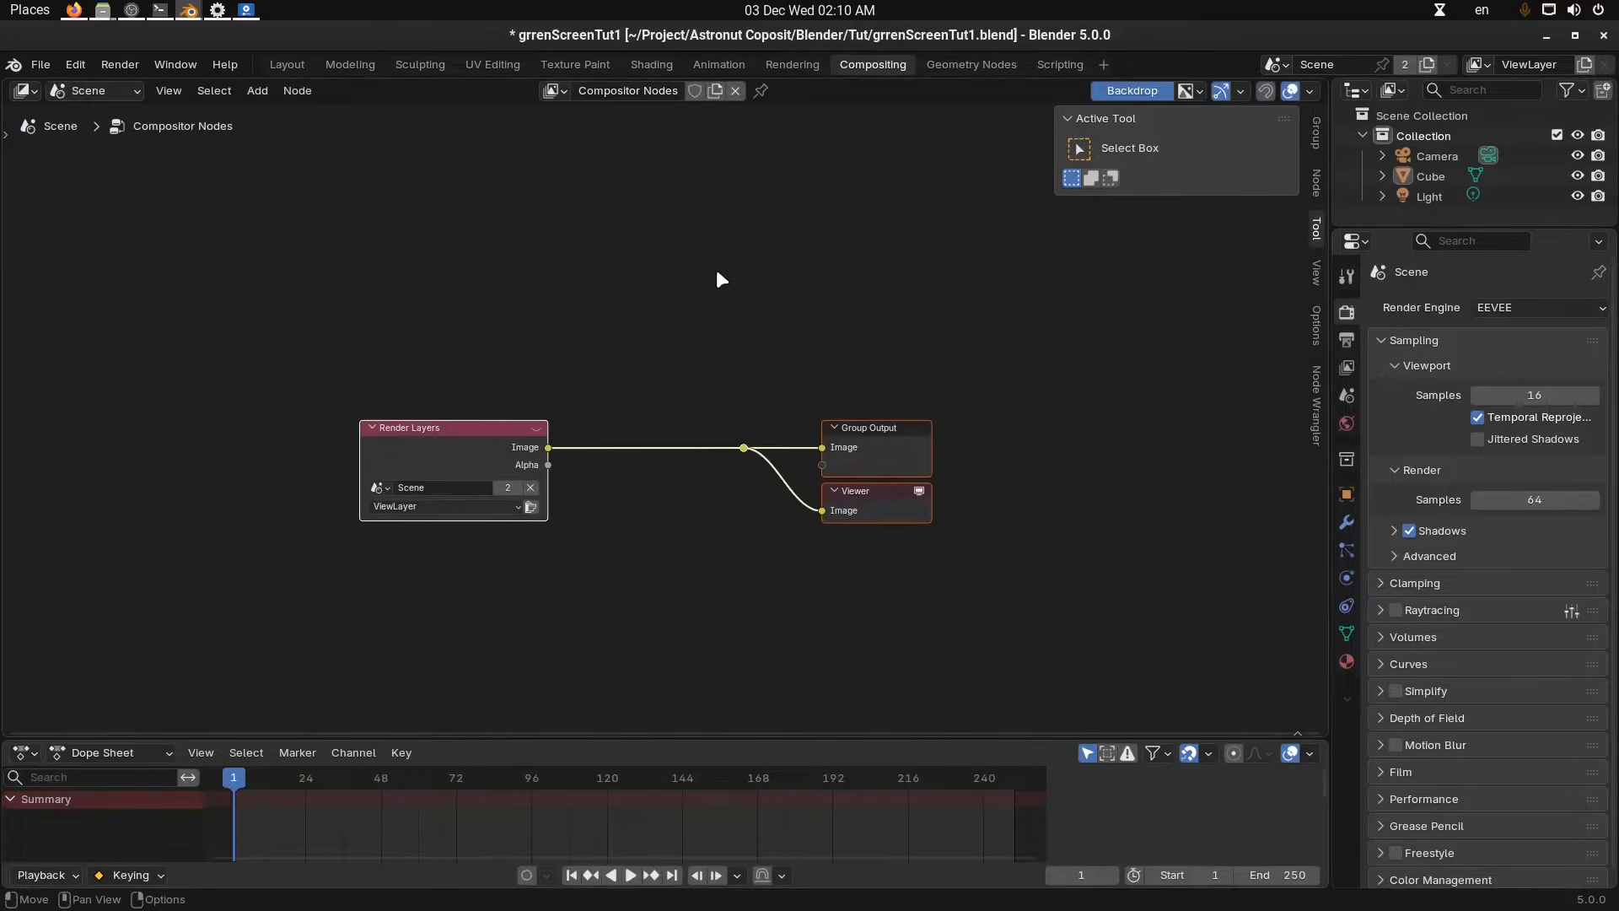
Turn off the backdrop and split the node editor area into an upper and a lower area.
left_click(1128, 91)
left_click_drag(1320, 80, 1221, 376)
right_click(9, 84)
left_click(81, 101)
left_click(149, 223)
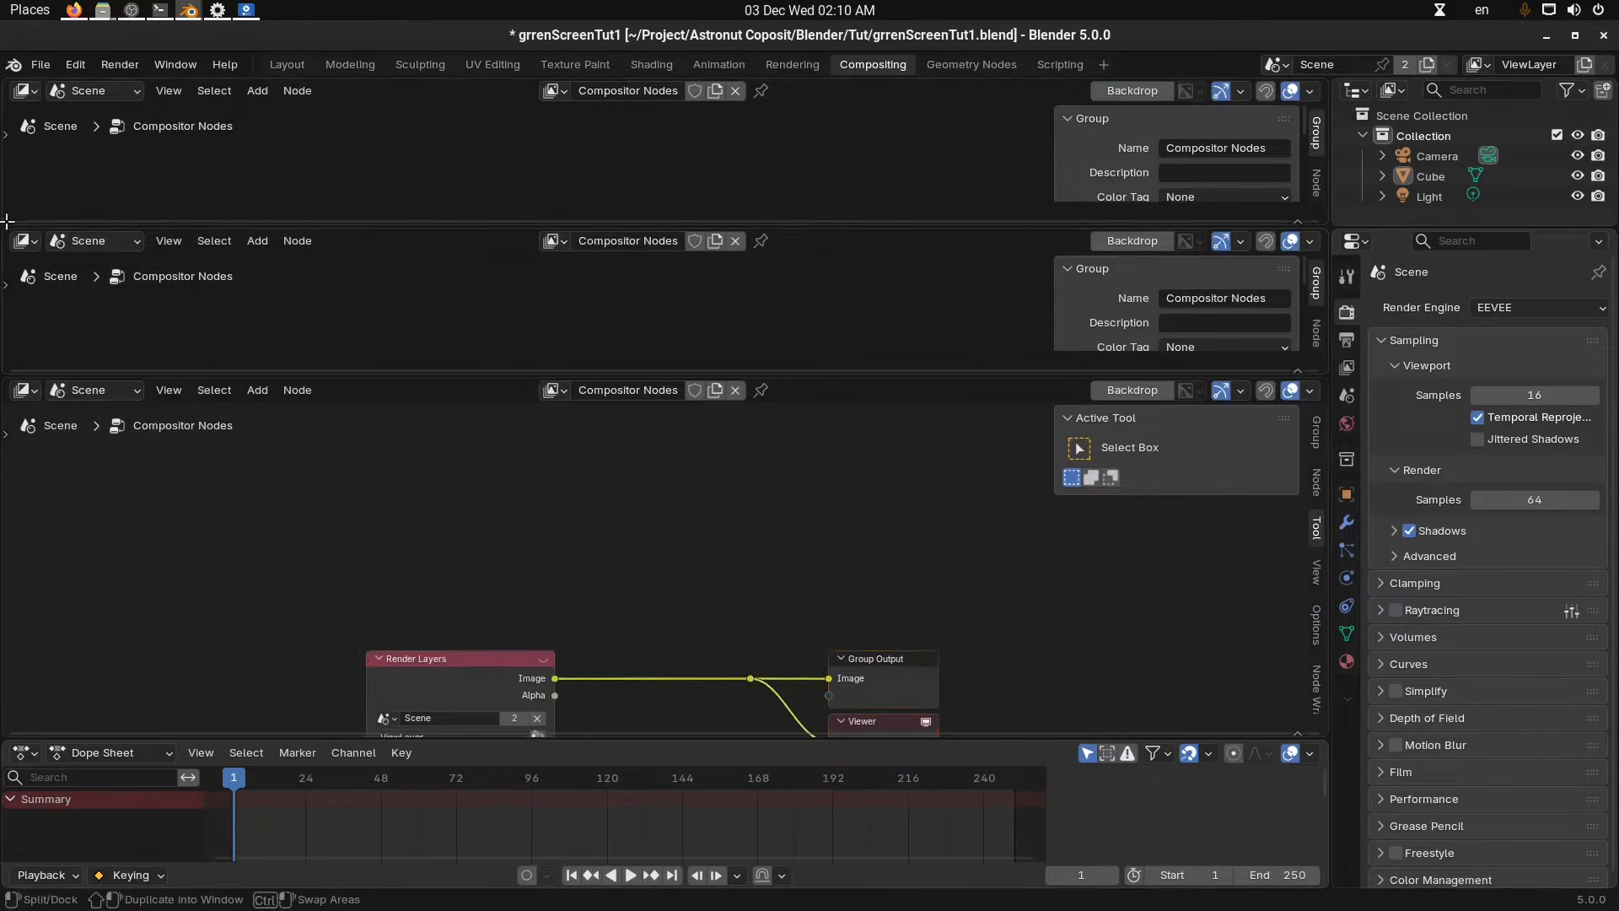
left_click_drag(5, 224, 9, 274)
Change the upper area into an Image Editor and resize it above the compositor.
left_click(29, 90)
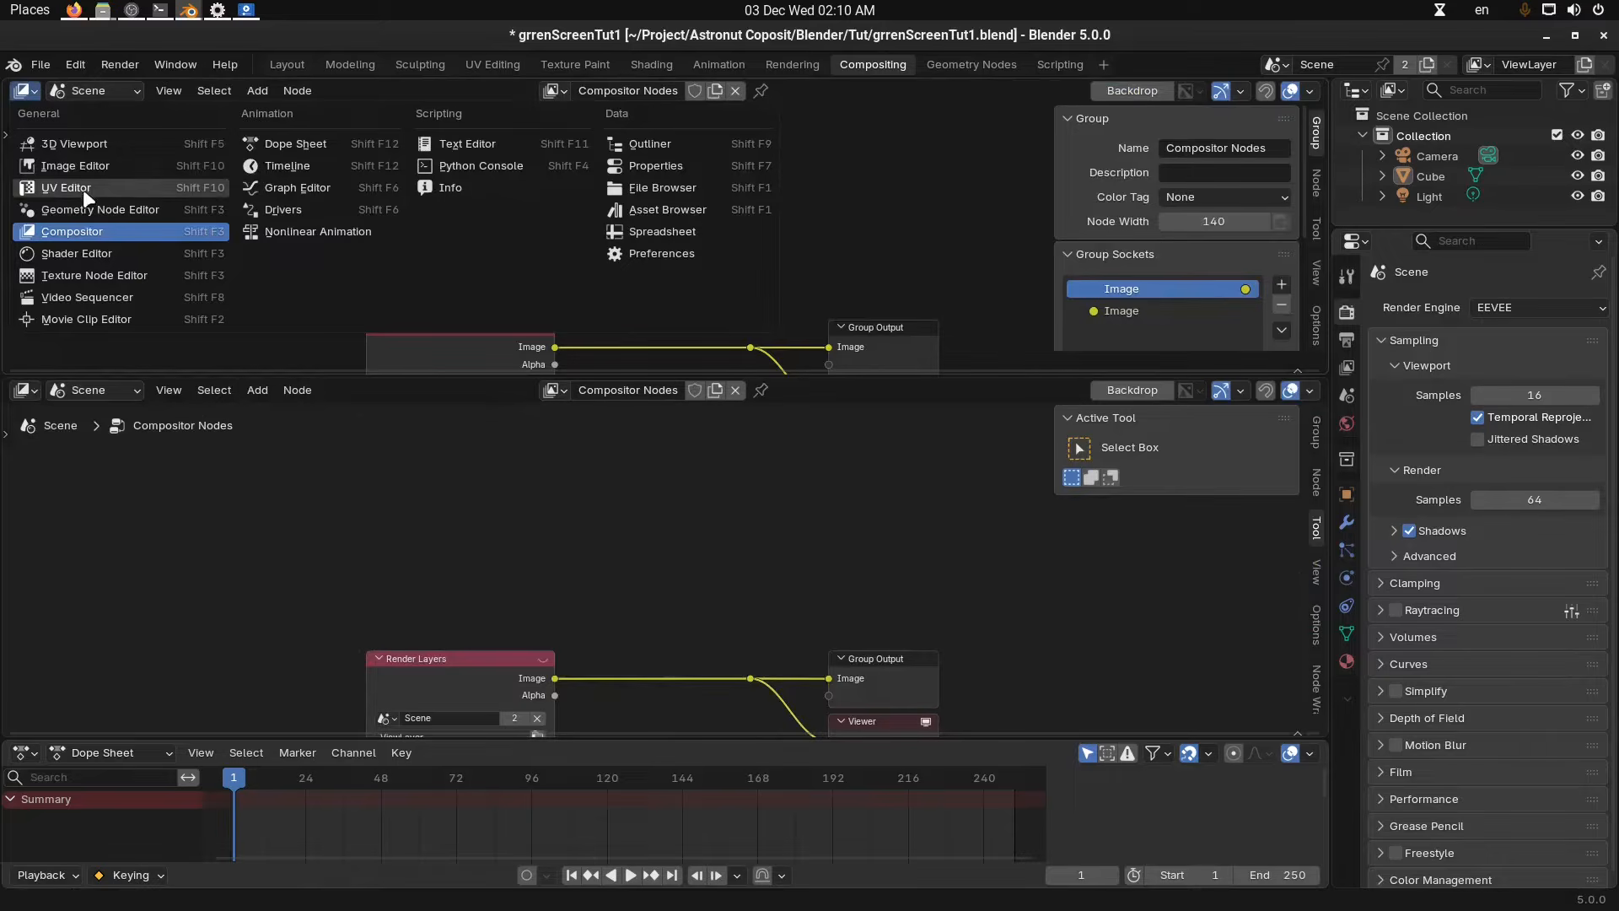
left_click(93, 167)
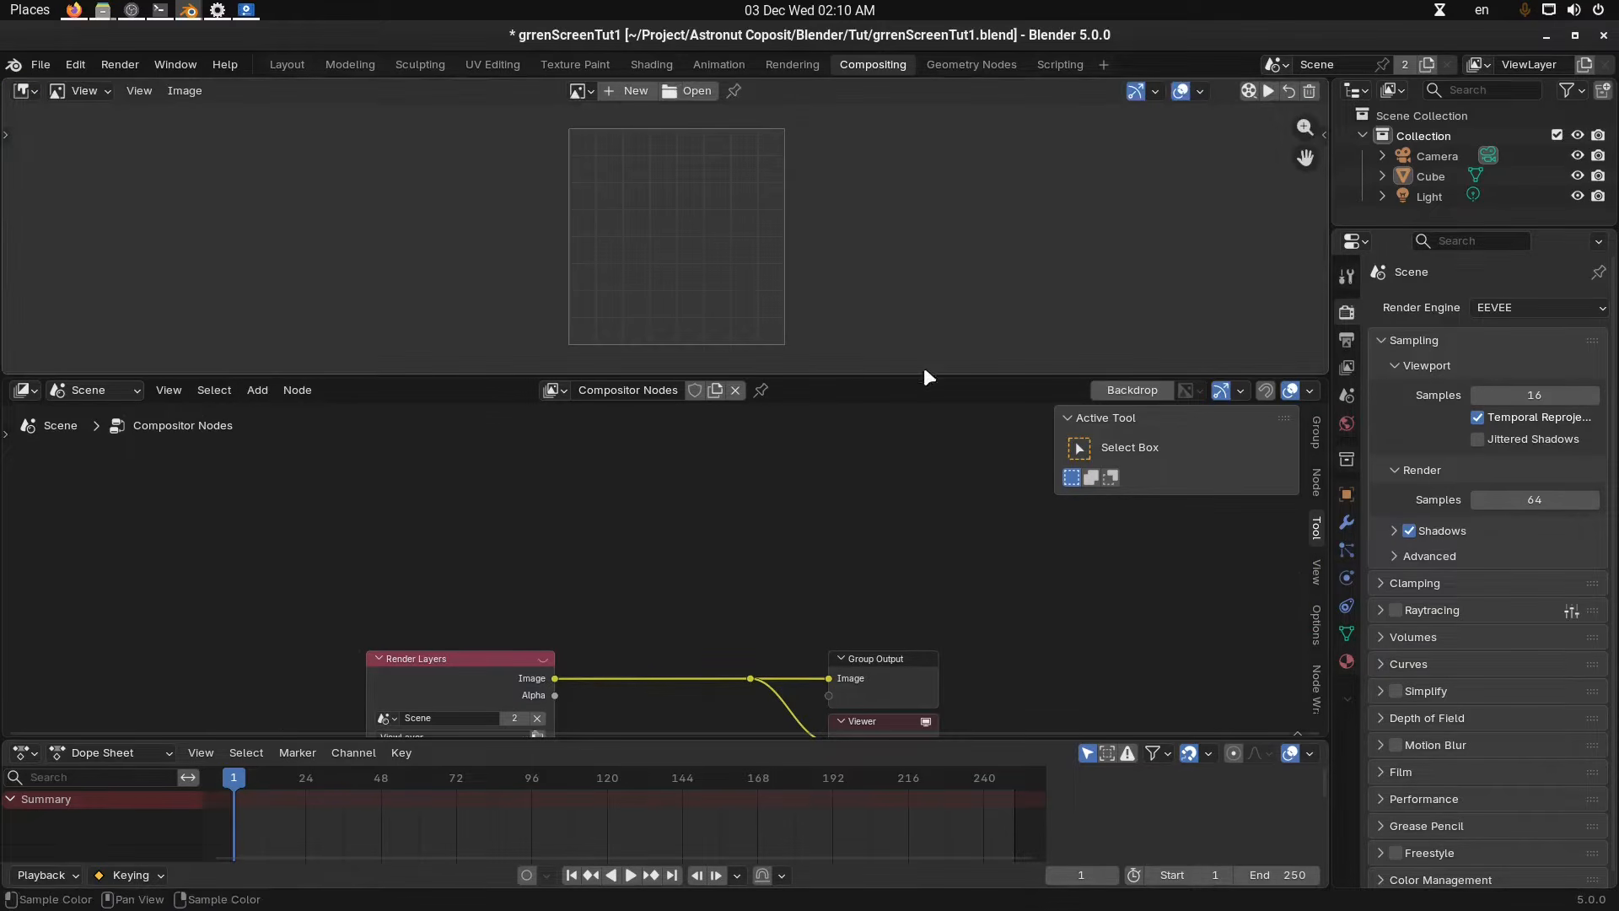
left_click_drag(921, 379, 921, 489)
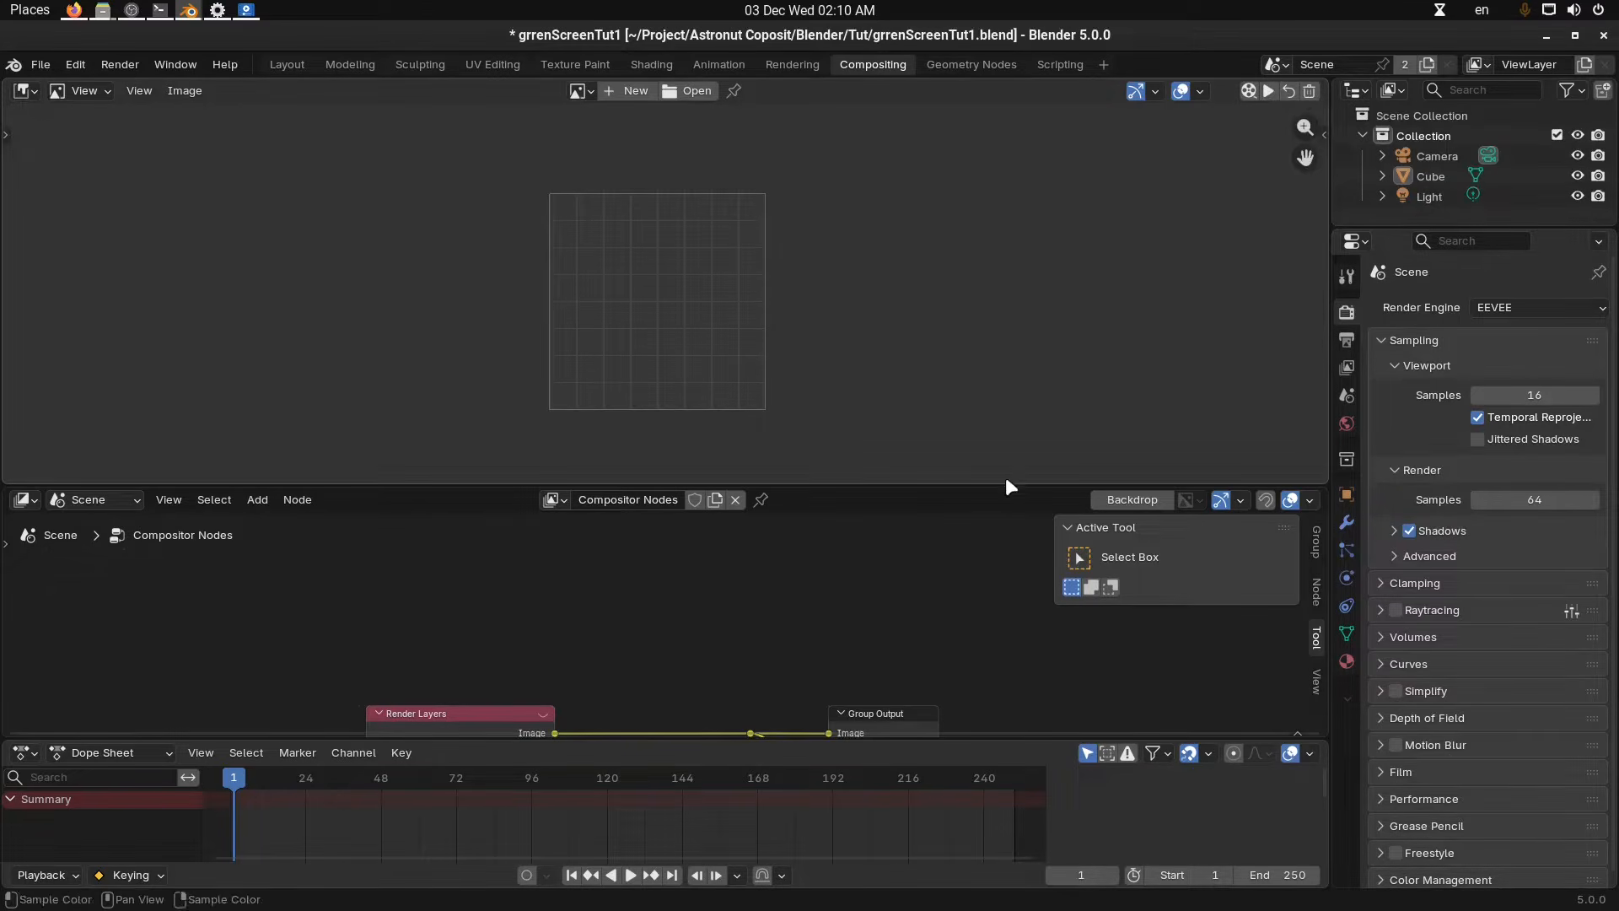
left_click_drag(1005, 485, 1035, 299)
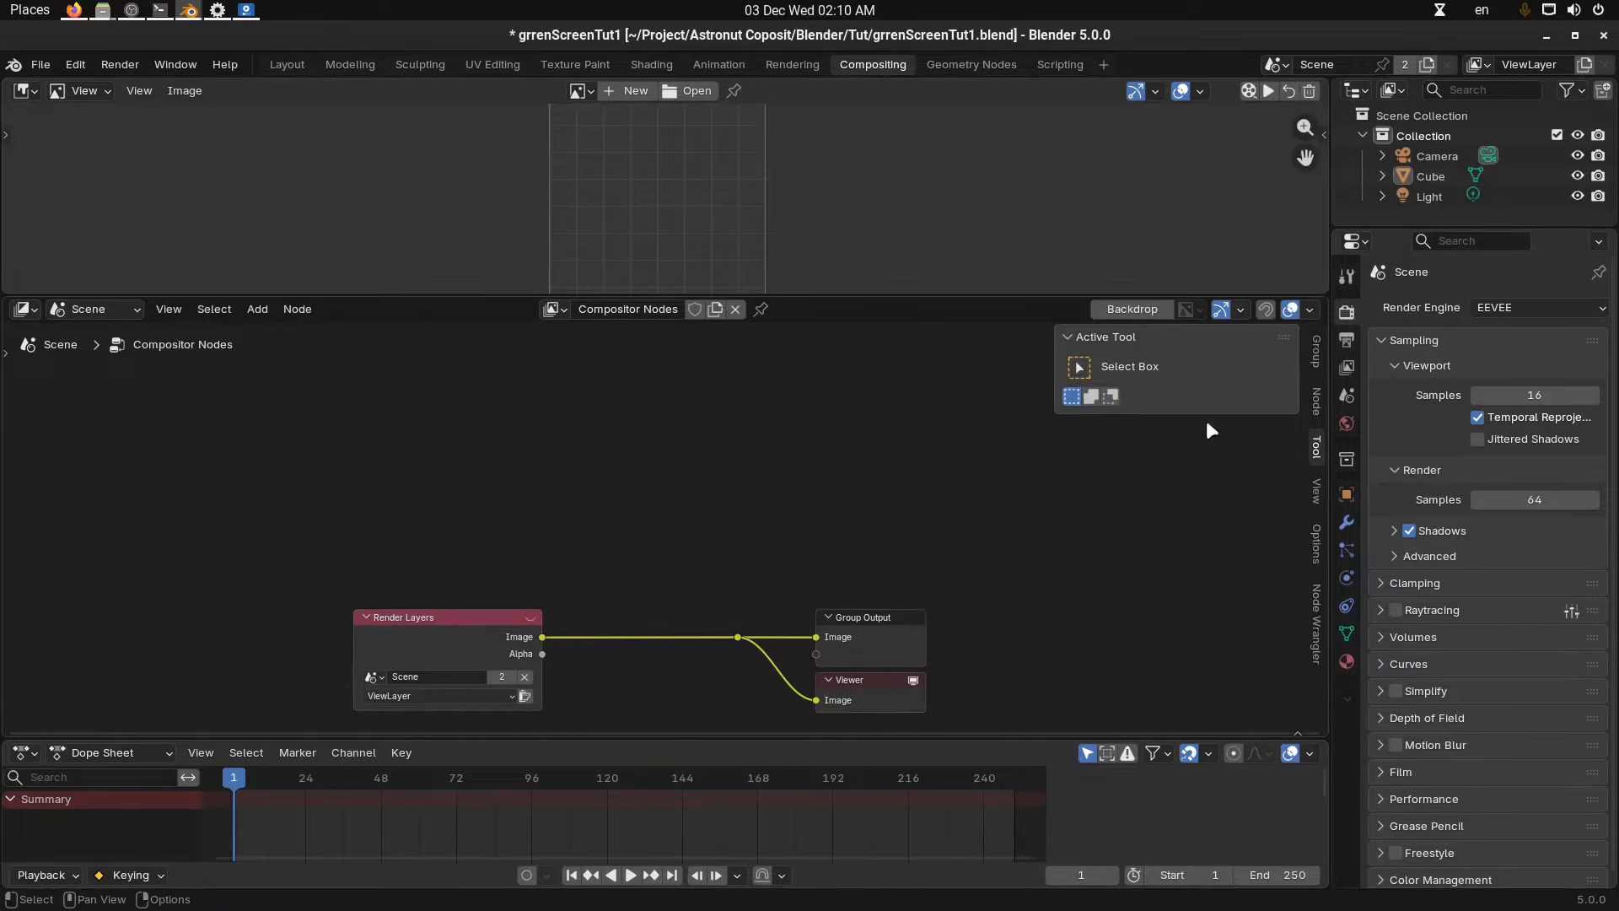
Set the compositor's performance device to GPU in the sidebar options.
left_click(1315, 403)
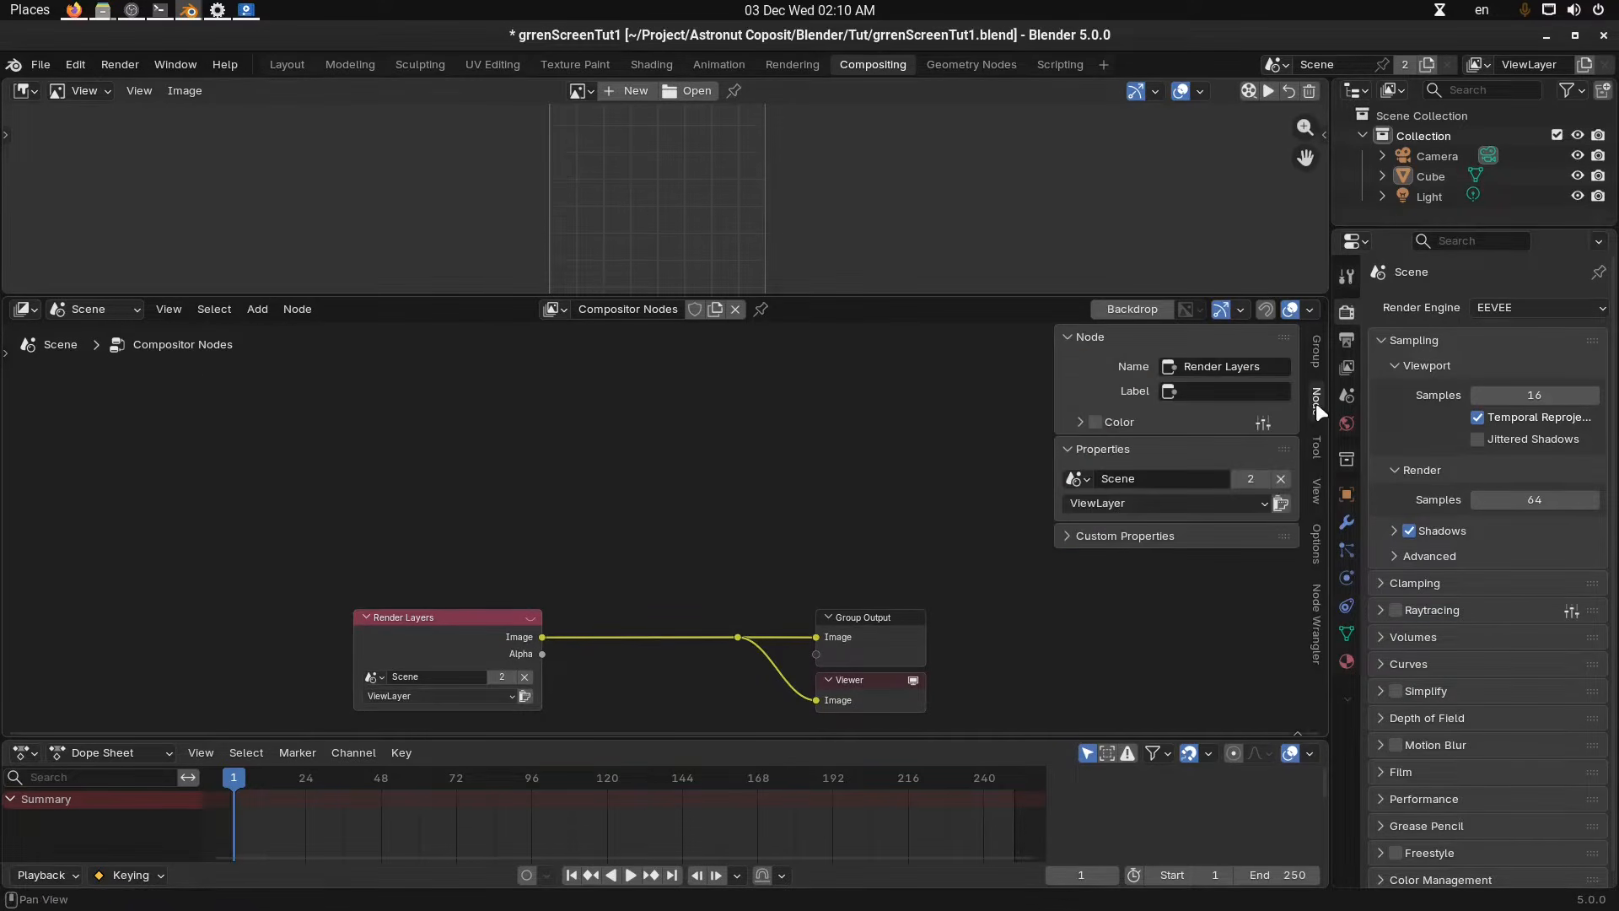
left_click(1318, 358)
left_click(1314, 546)
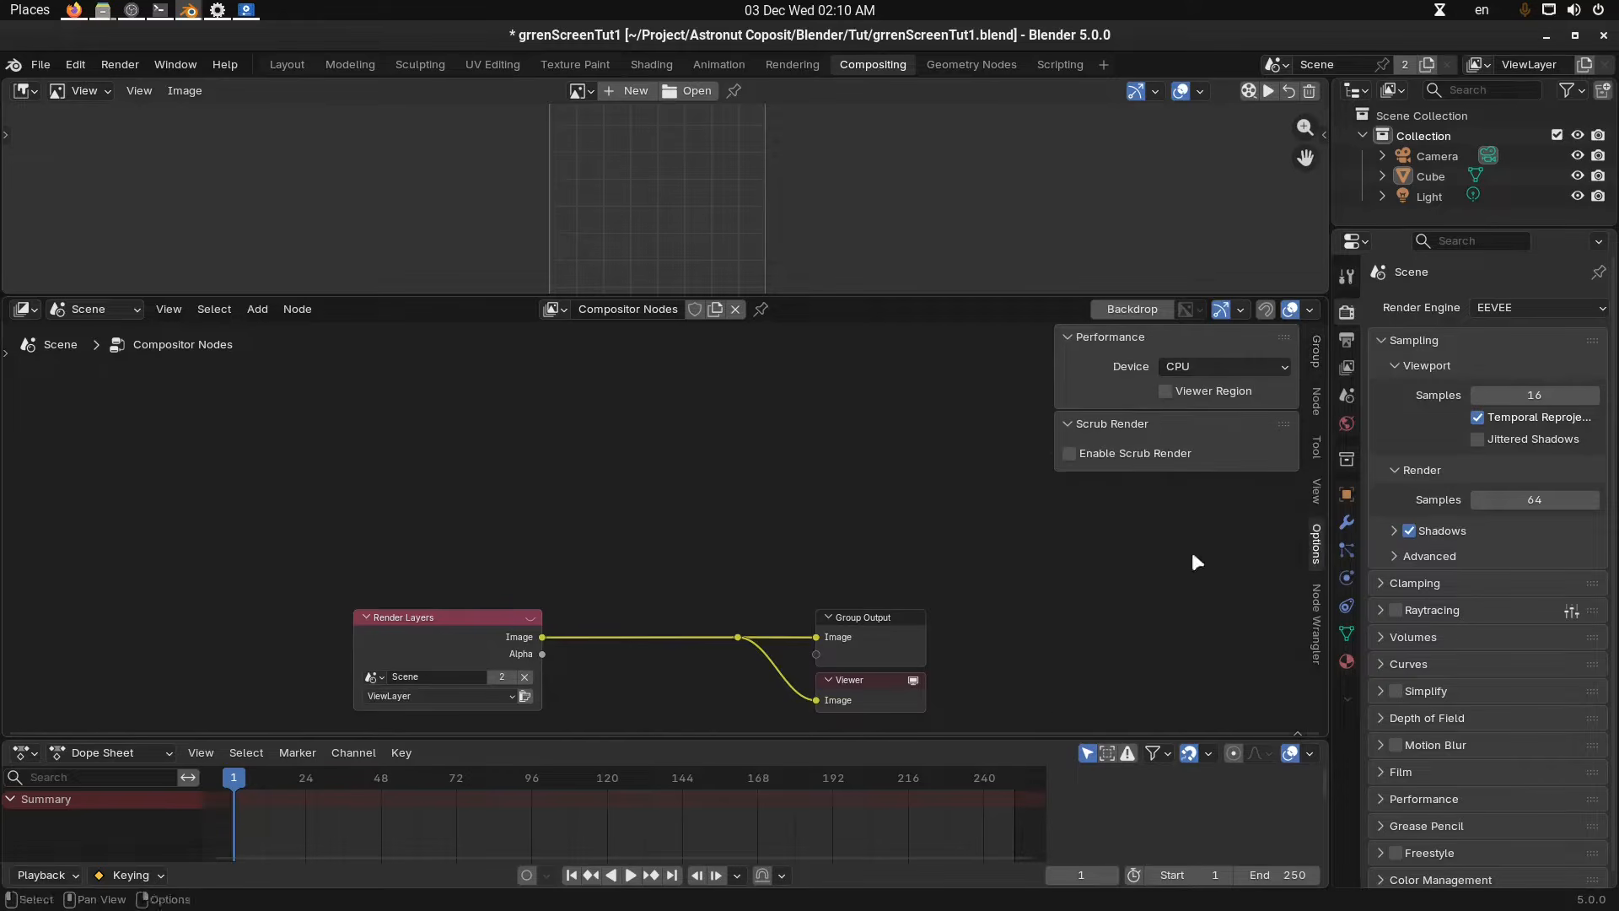
left_click(1245, 371)
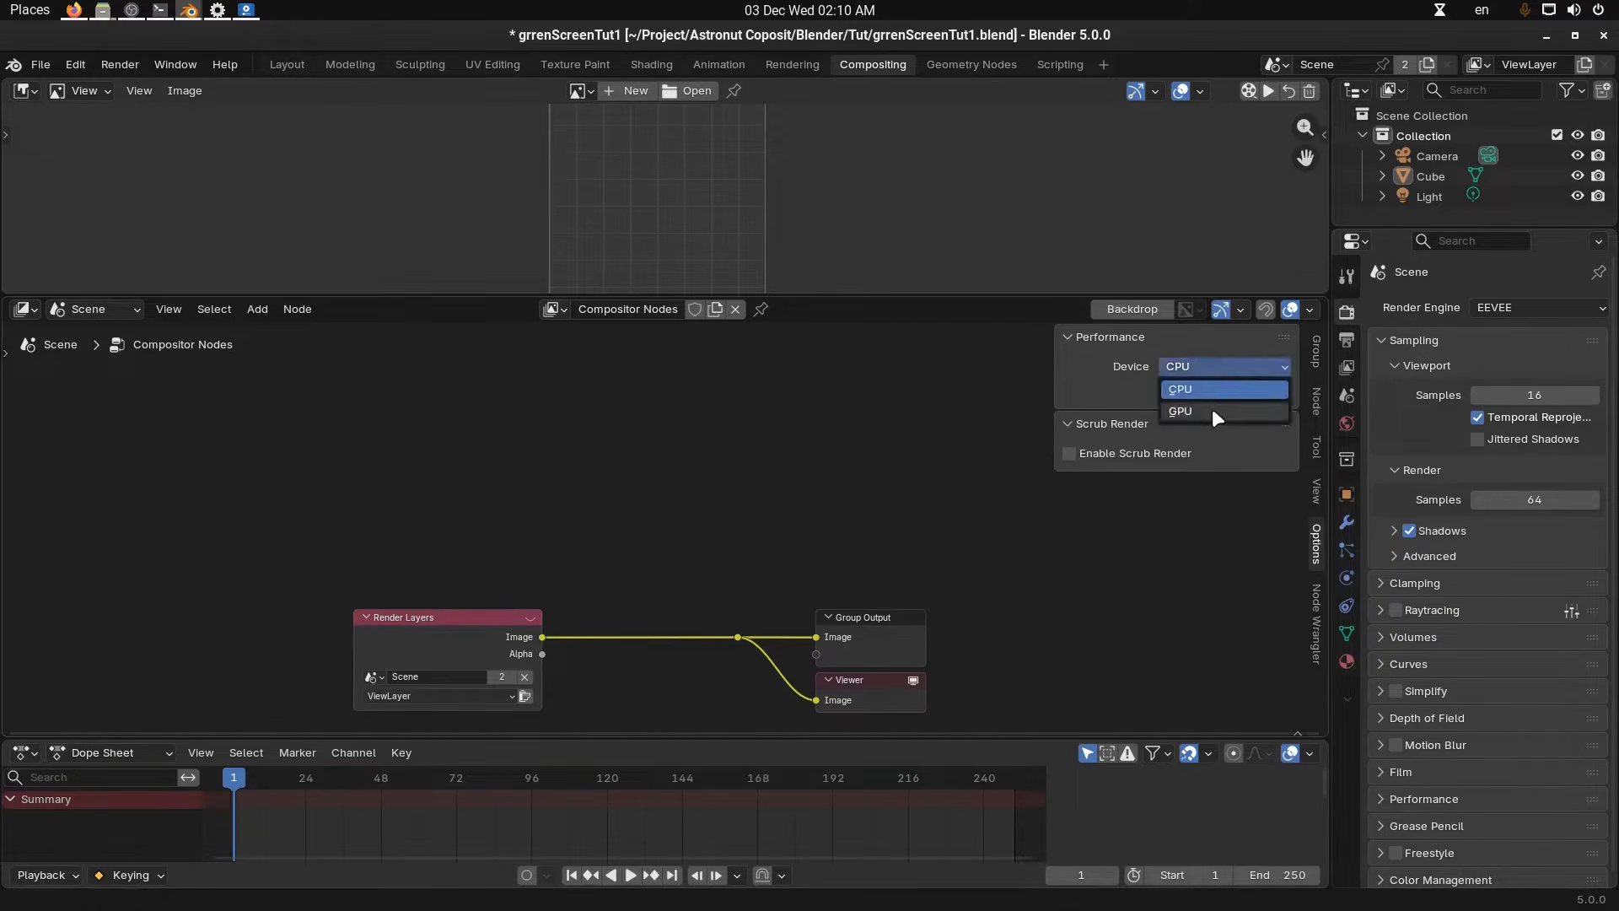
left_click(1212, 408)
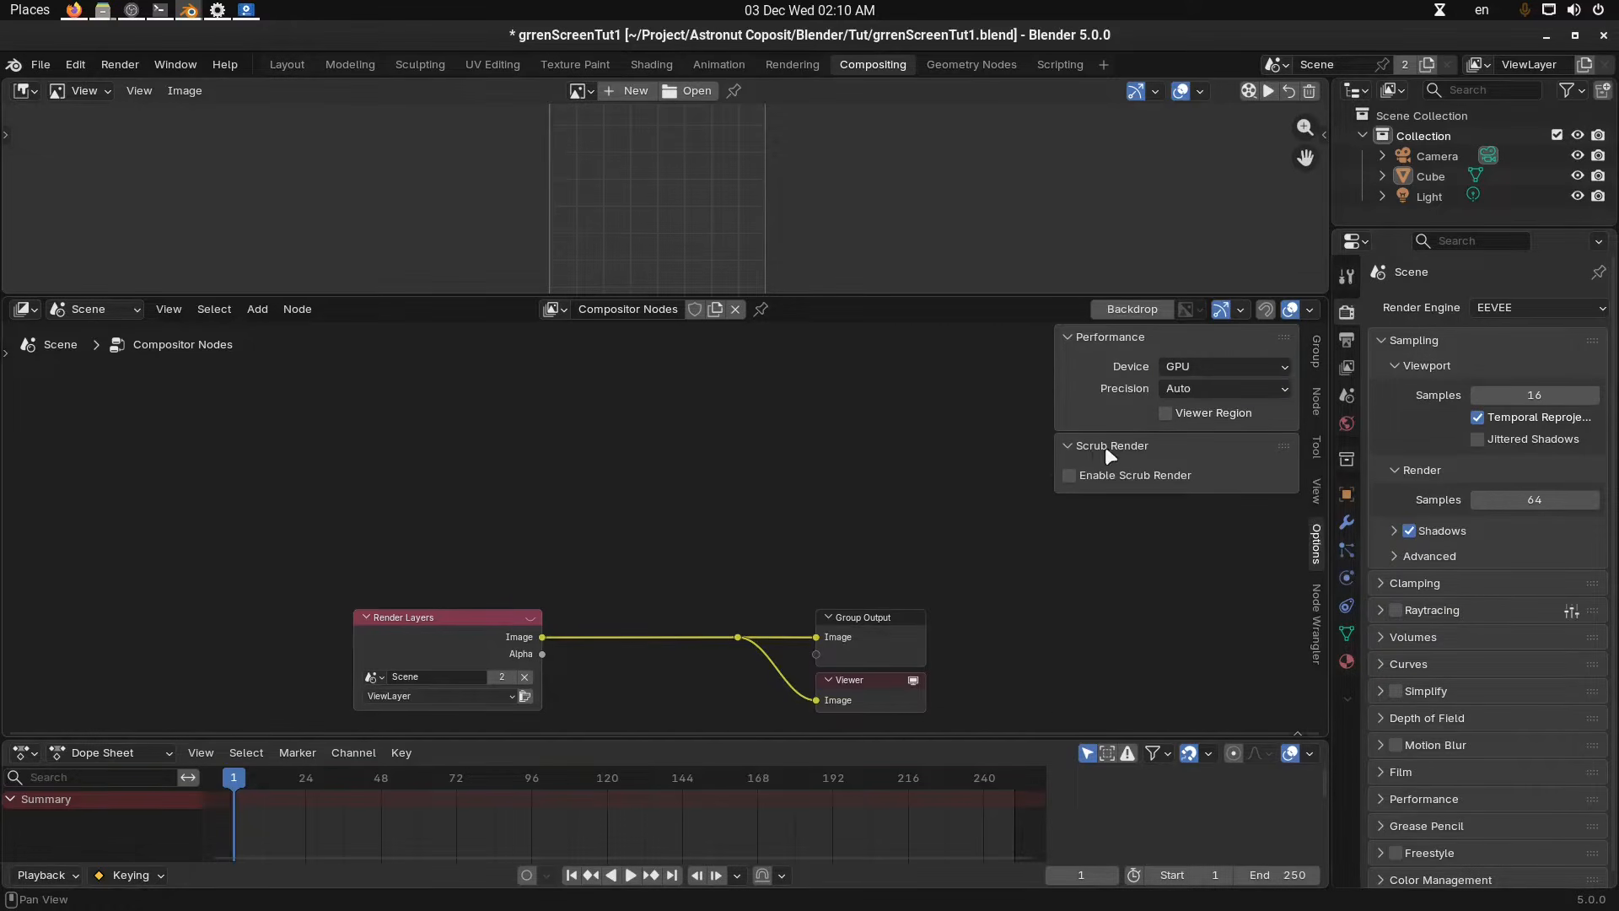
Enable Scrub Render in the compositor sidebar options.
left_click(1143, 474)
middle_click_drag(649, 689, 684, 593)
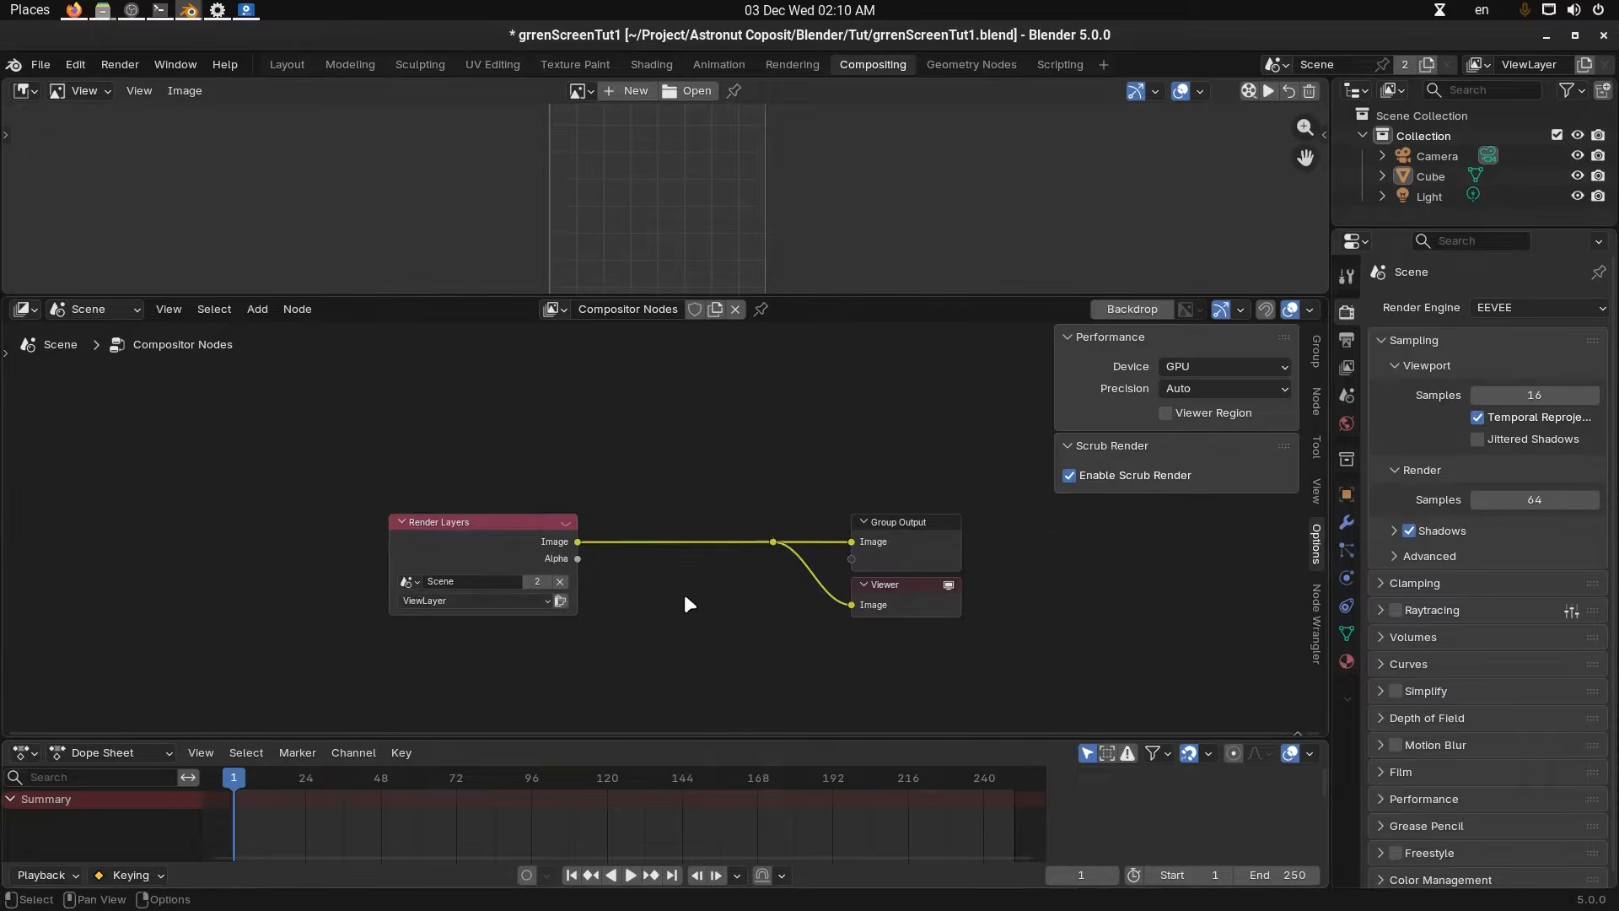
scroll(687, 602, "up", 1)
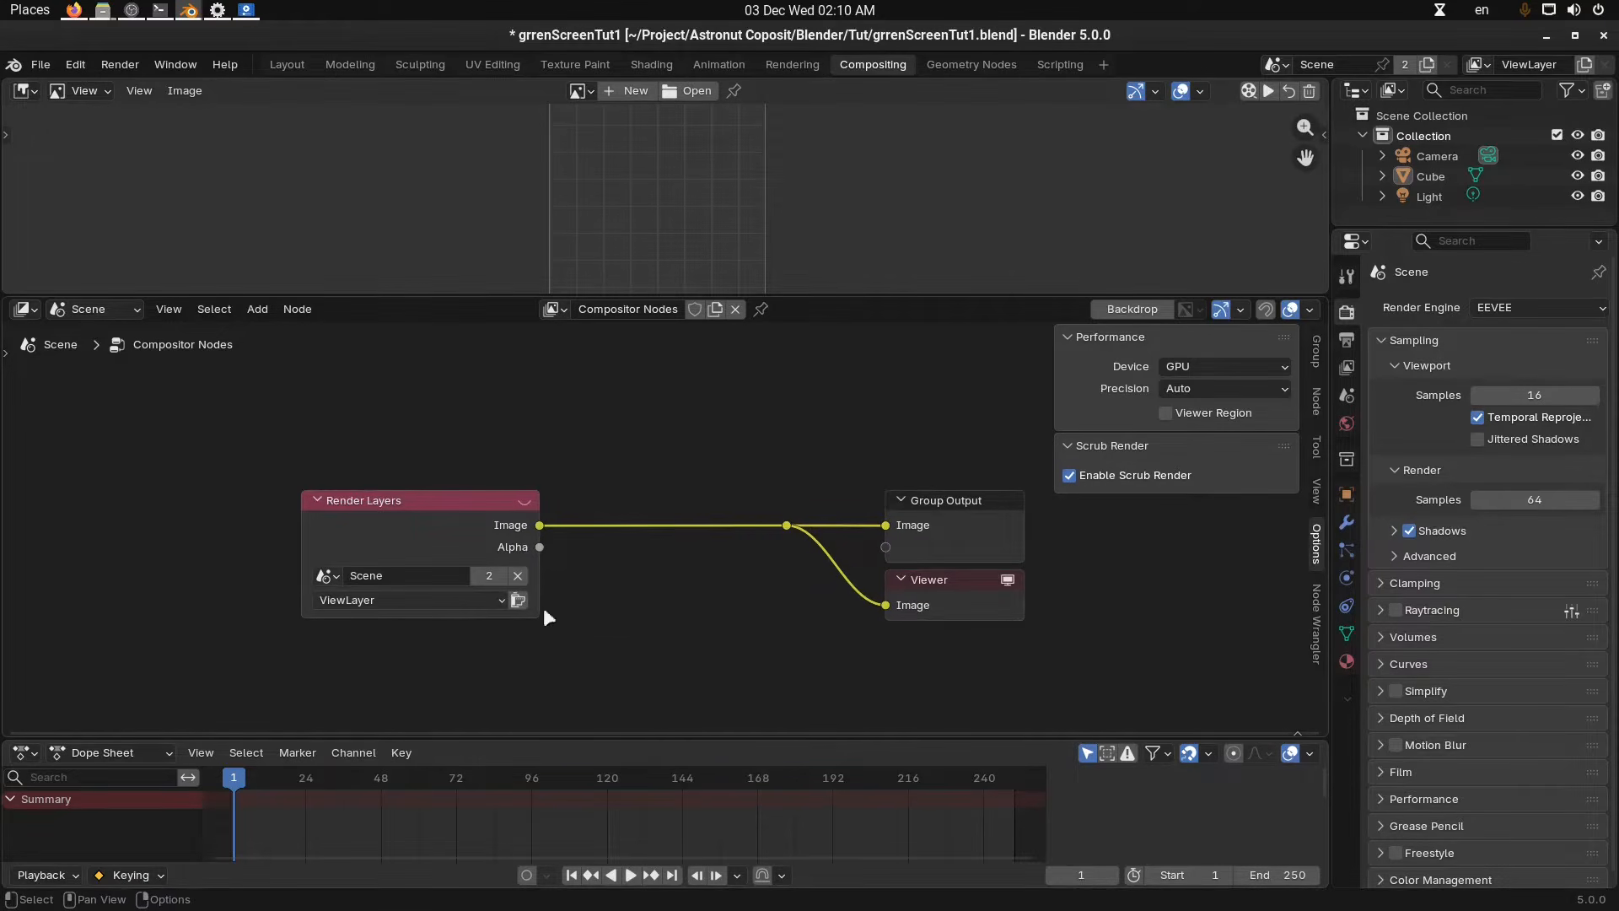
Jump to frame 93 and show the Viewer Node image in the Image Editor.
left_click(518, 782)
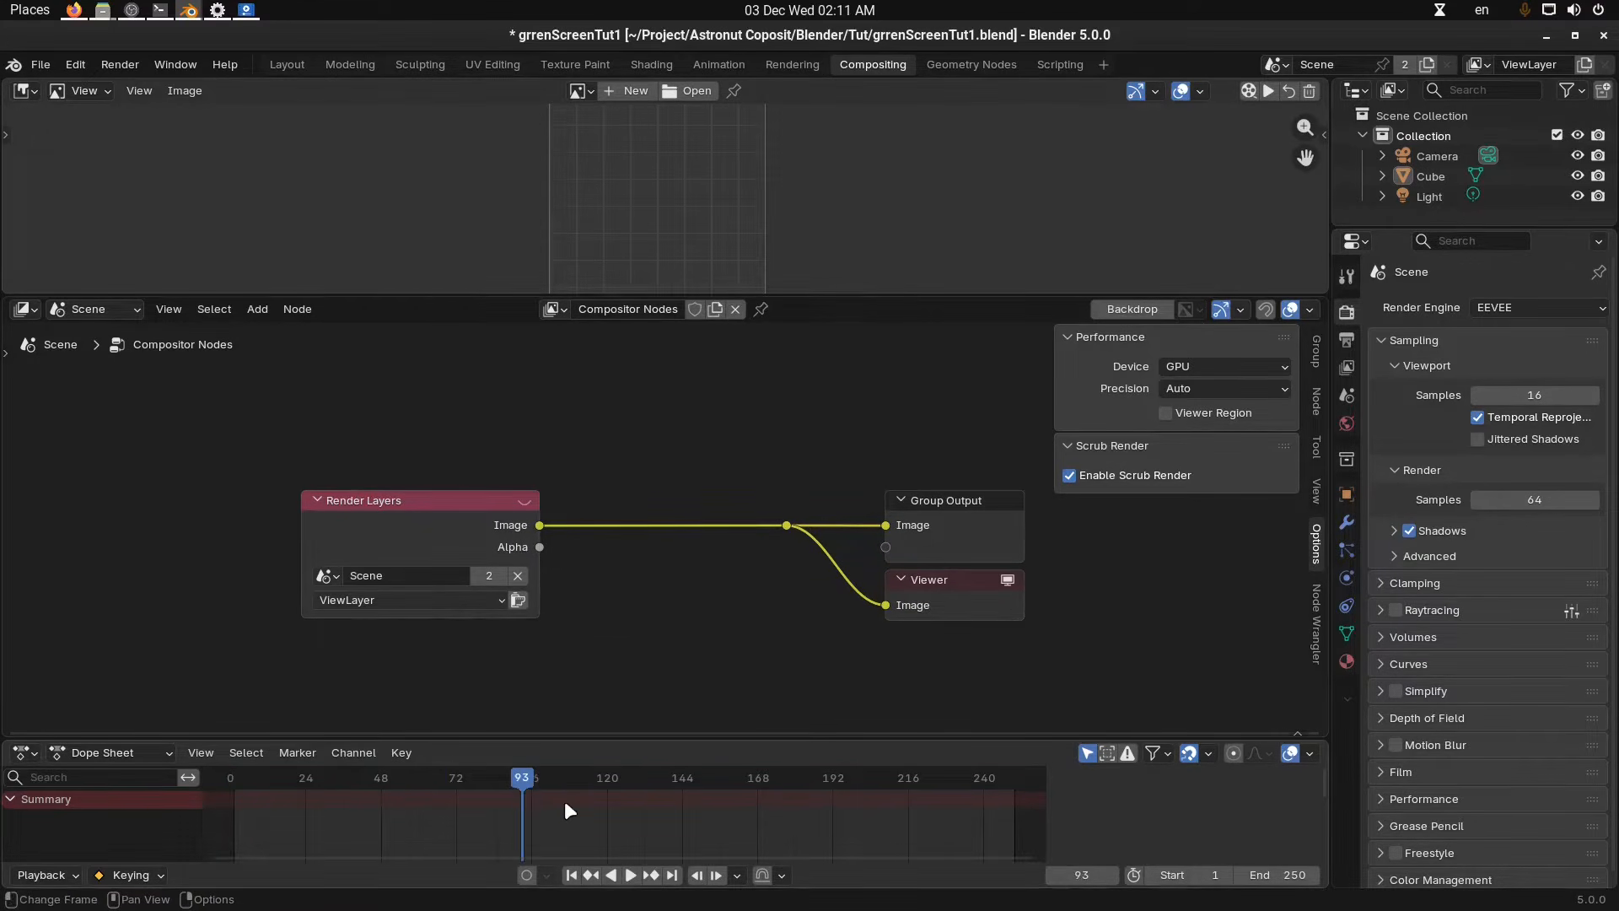
left_click(590, 93)
left_click(616, 143)
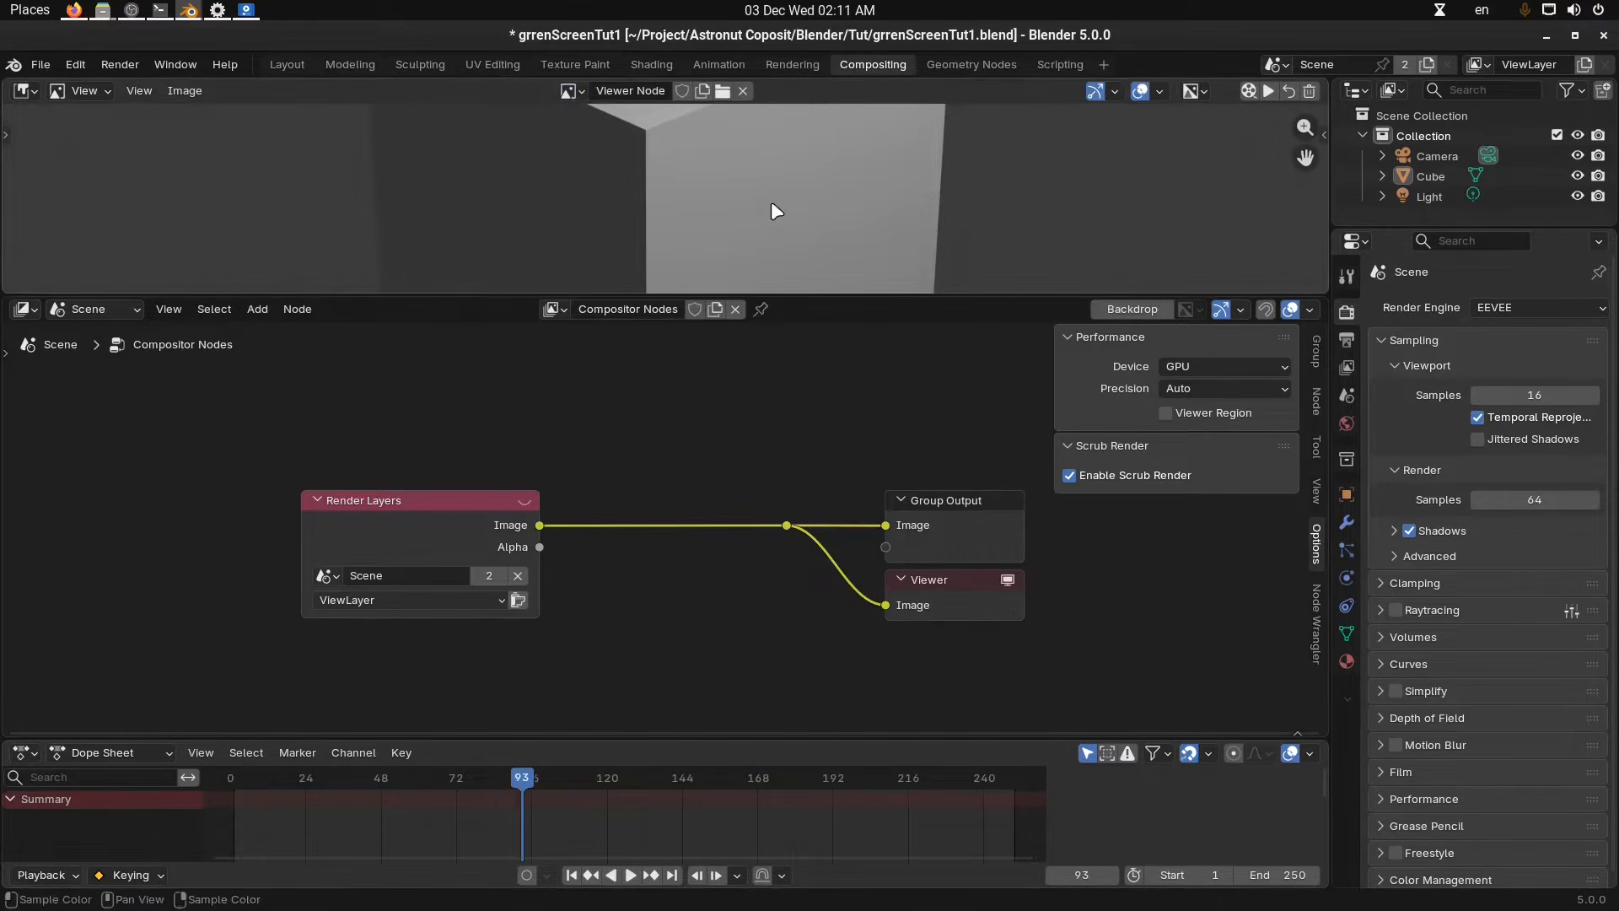
Enlarge the Image Editor and scrub the timeline to frame 149.
scroll(776, 210, "down", 6)
left_click_drag(771, 297, 785, 469)
scroll(752, 373, "up", 1)
scroll(672, 663, "up", 1)
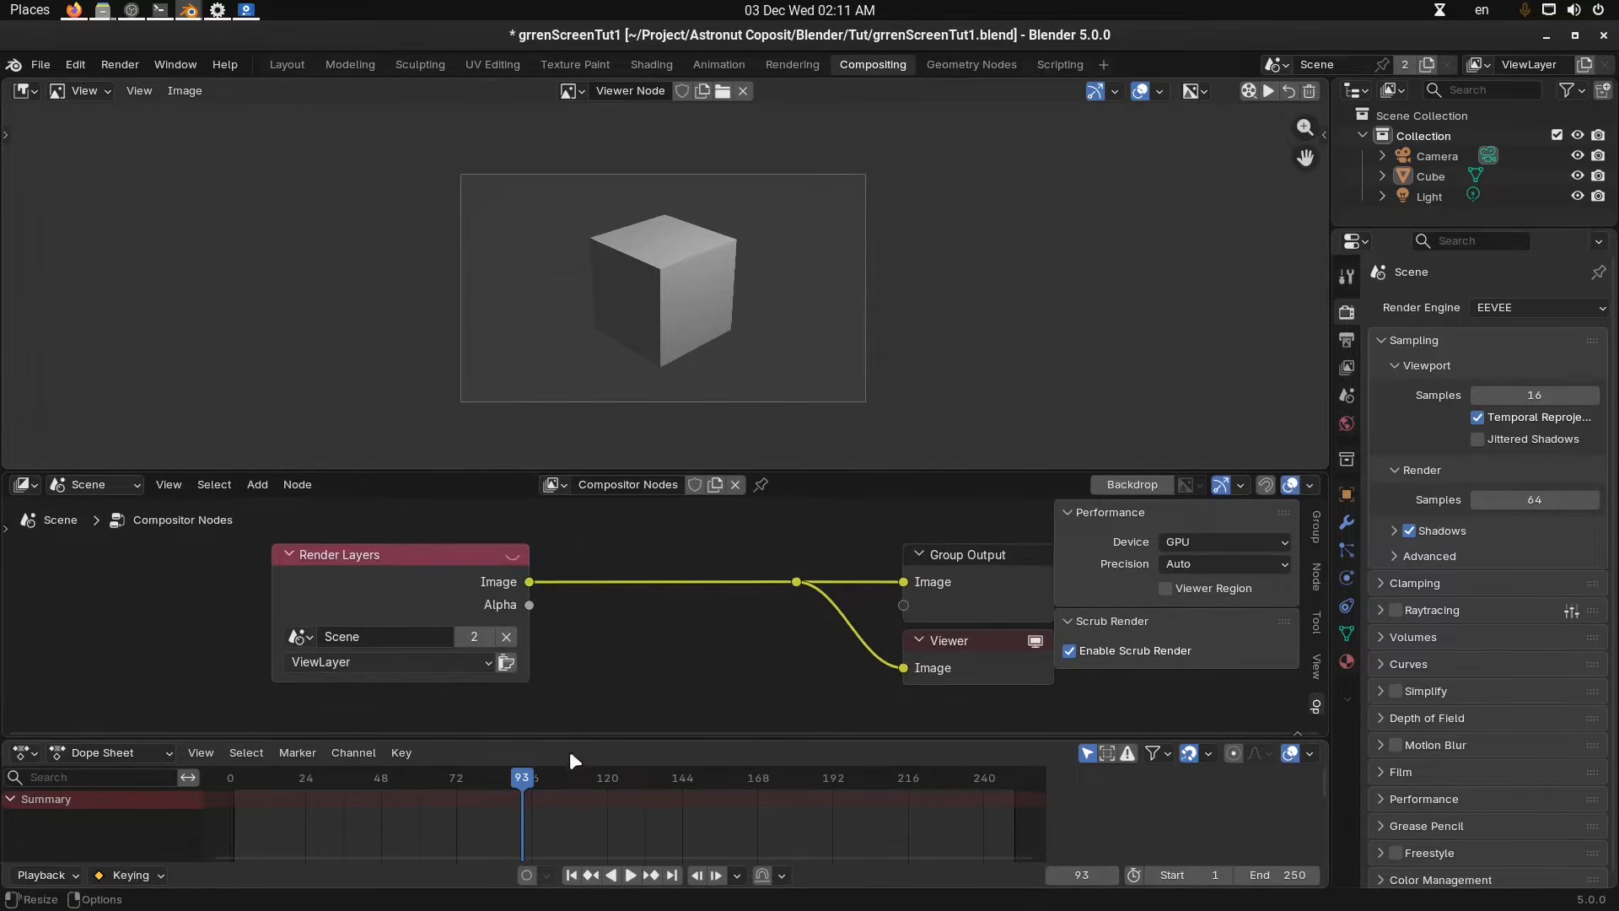
left_click_drag(570, 777, 726, 818)
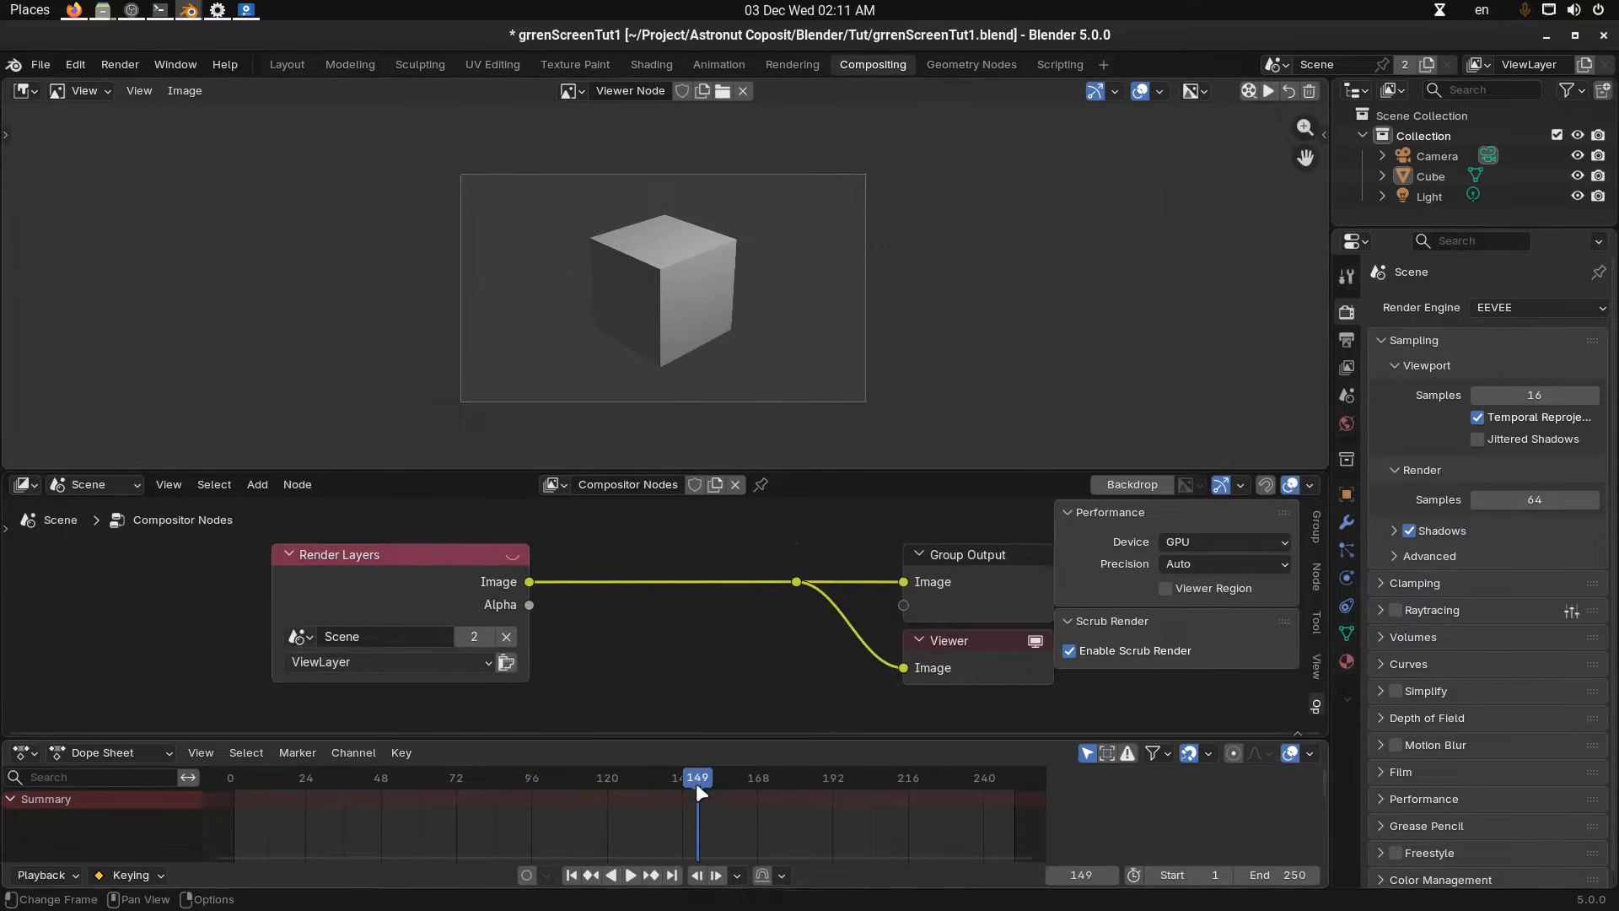
Return to the Layout workspace, select the cube, and insert a keyframe for it at frame 149.
left_click(278, 66)
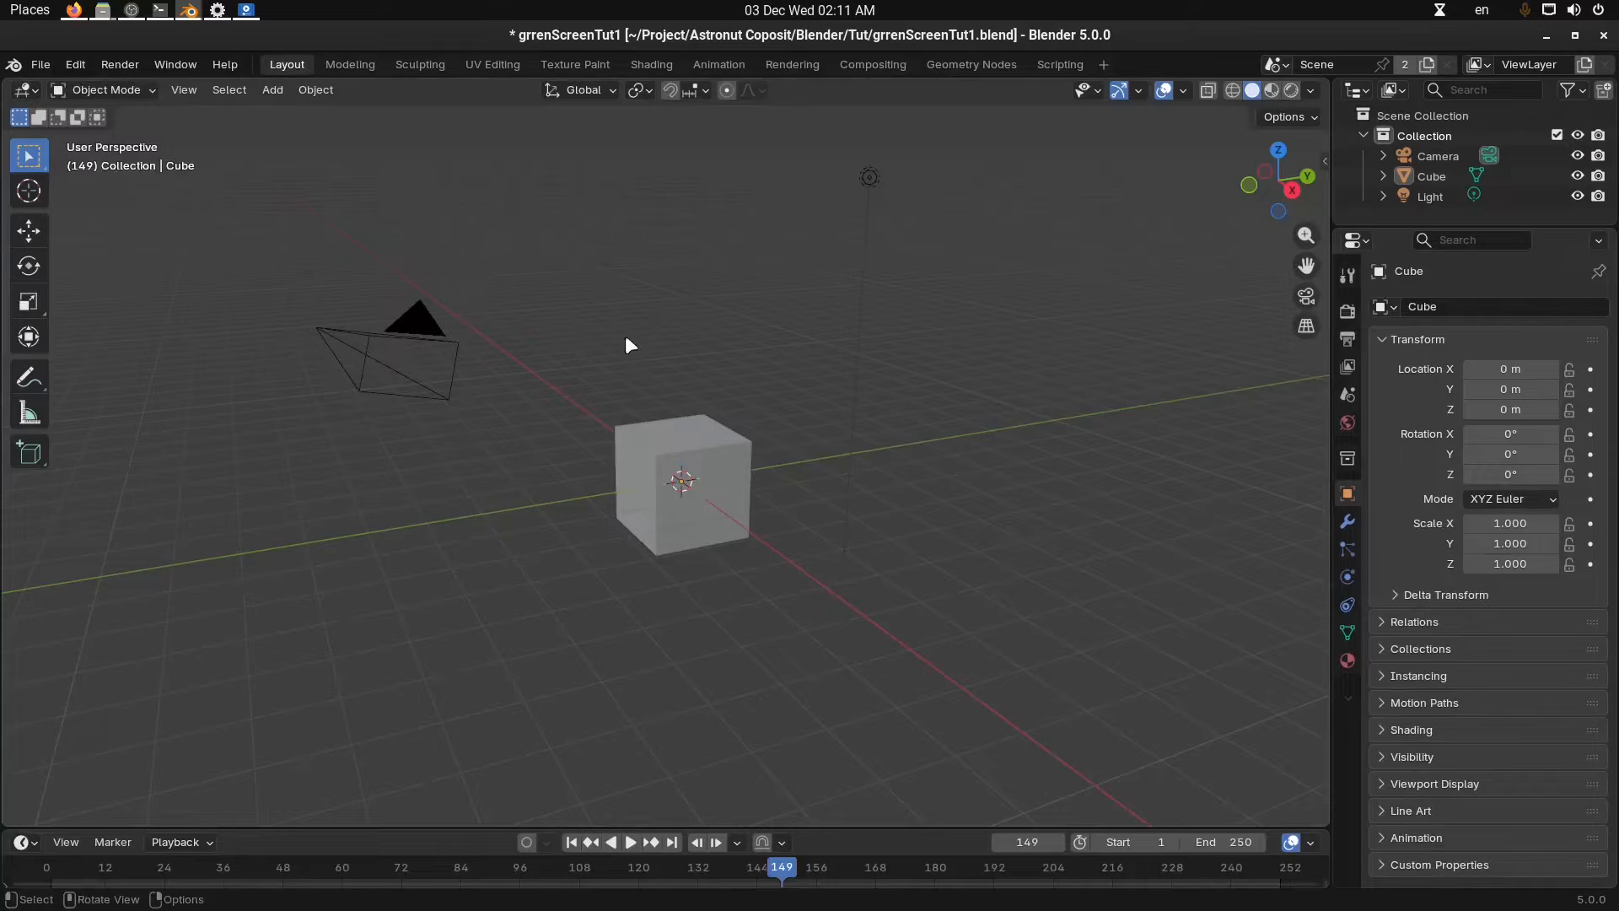
left_click(736, 487)
key("KP_0")
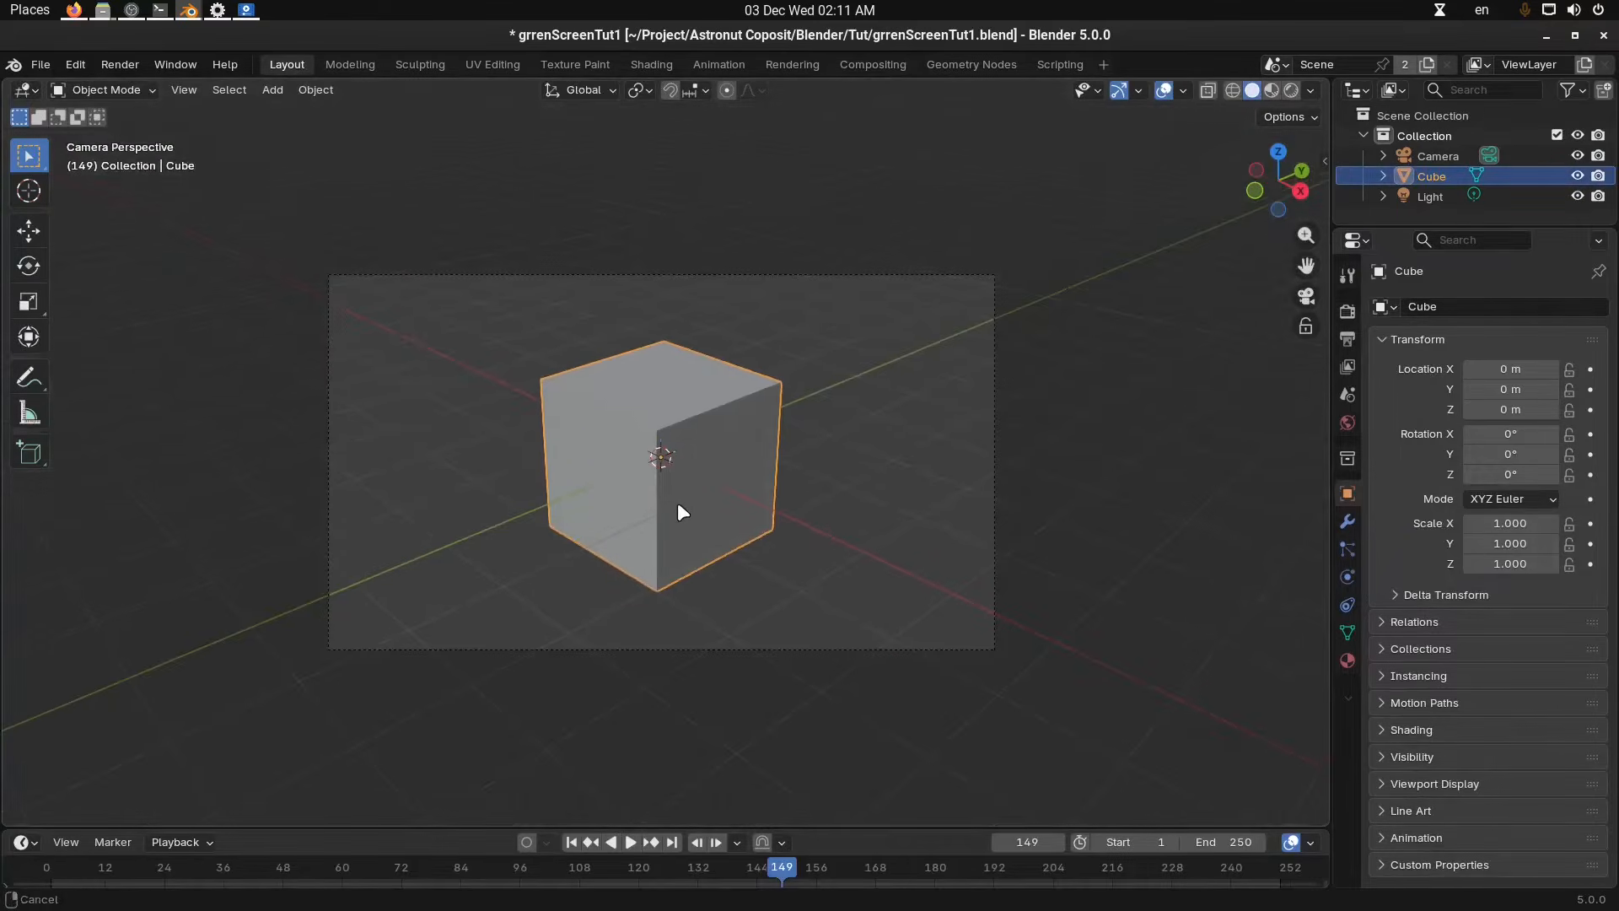
key("i")
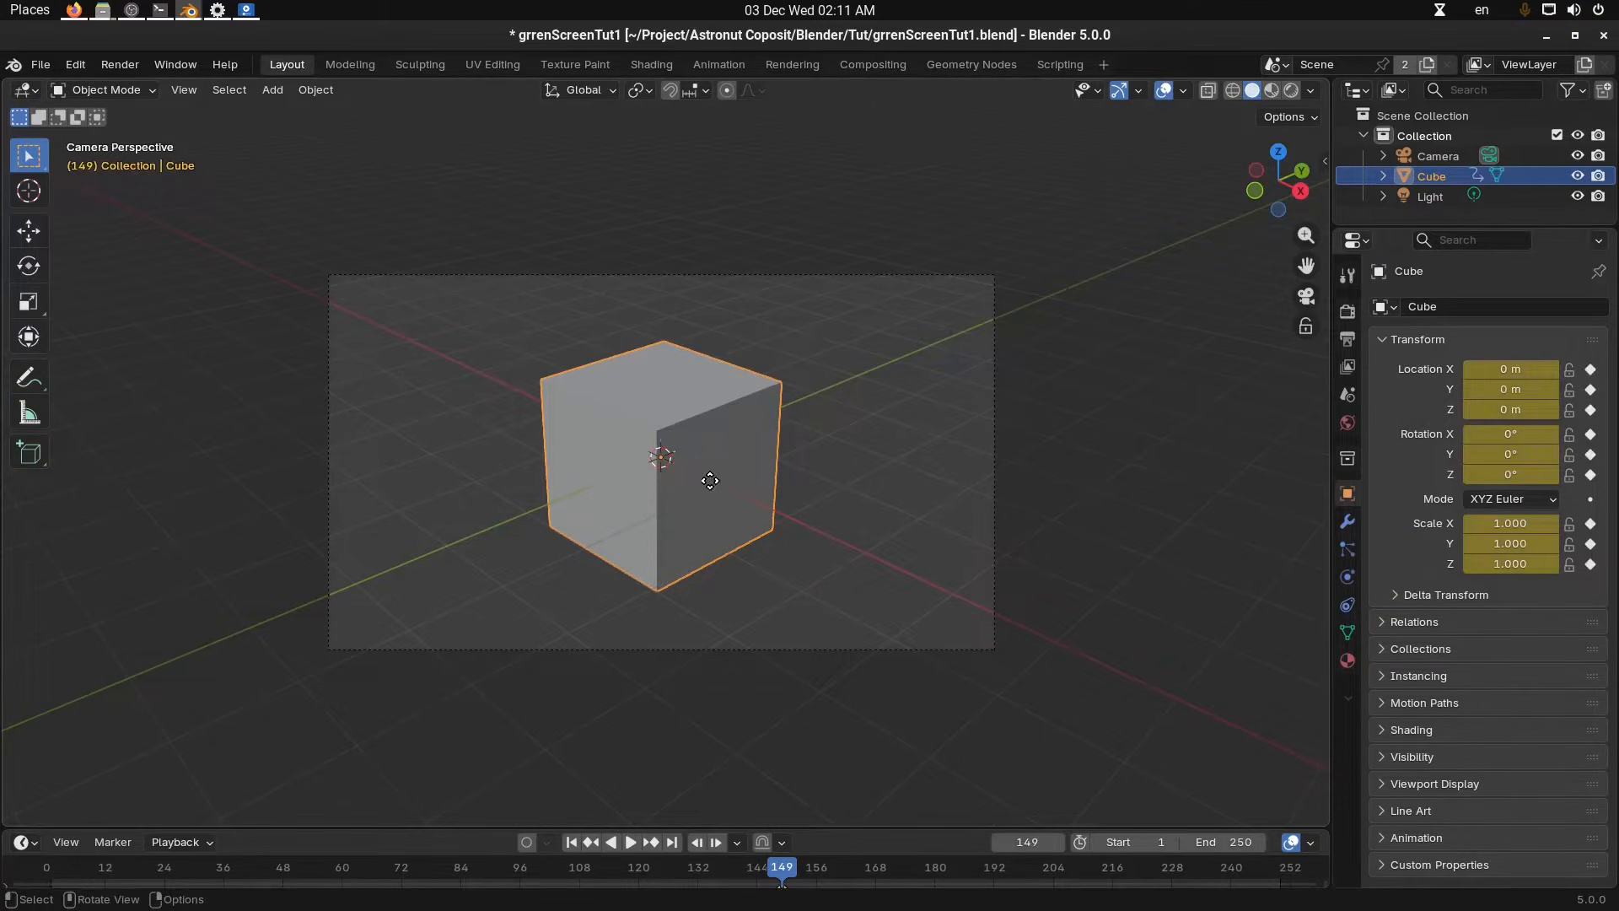
Move the cube toward the frame's right side at frame 28 and insert a keyframe for it.
key("g")
left_click(460, 403)
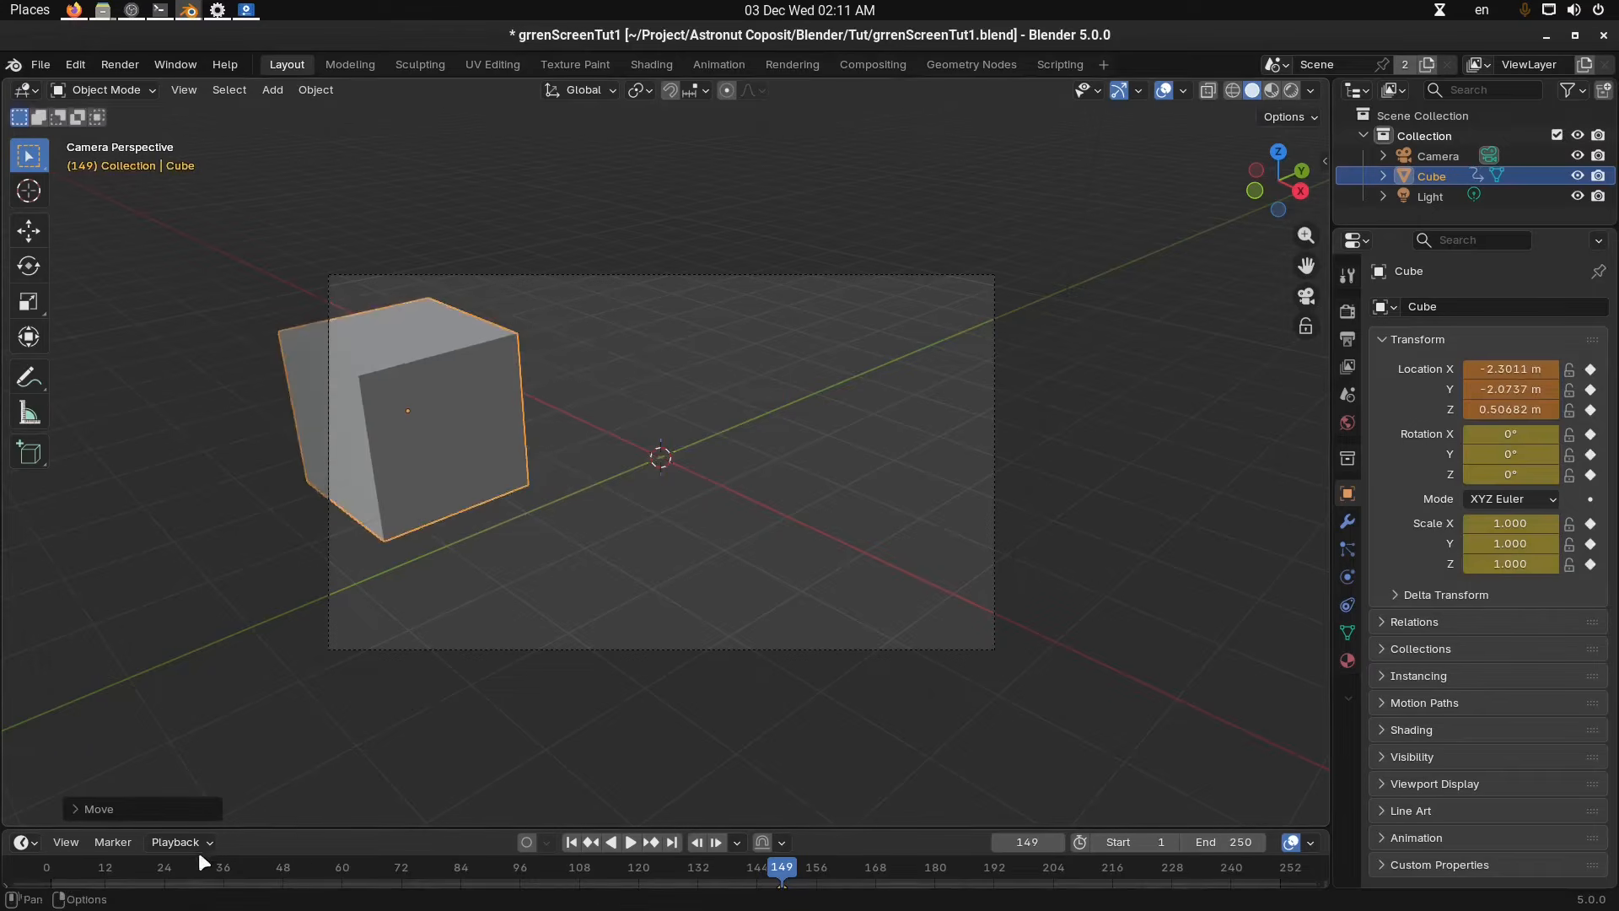
mouse_move(207, 862)
left_mouse_down()
mouse_move(114, 864)
mouse_move(184, 869)
left_mouse_up()
key("g")
left_click(879, 516)
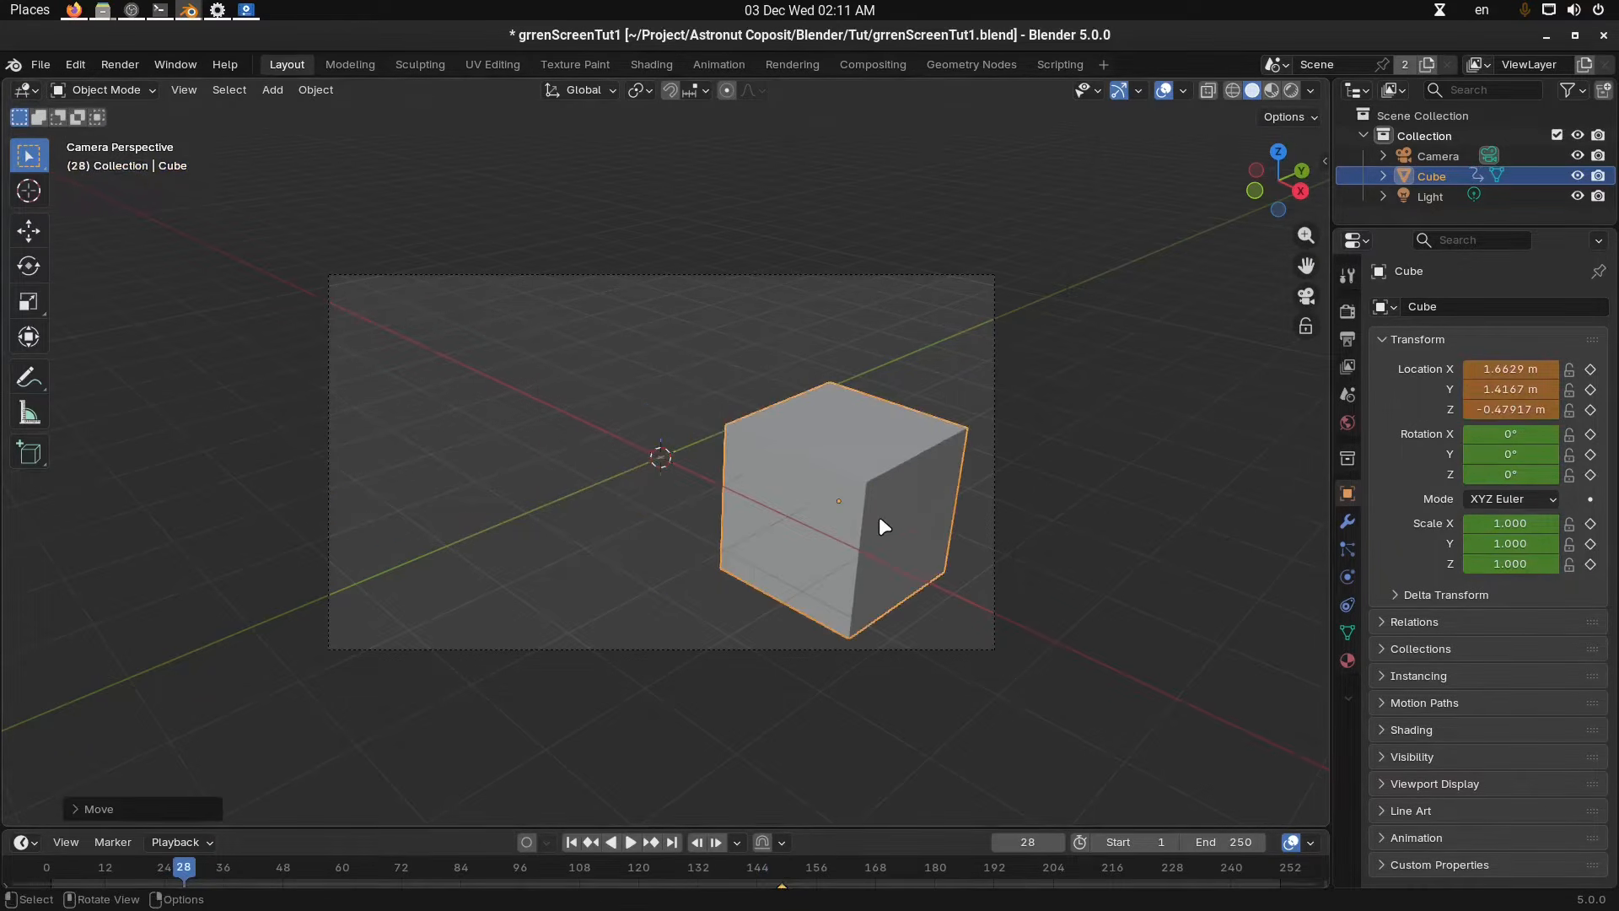
key("i")
Move the cube toward the frame's left side at frame 3 and insert a keyframe for it.
left_click_drag(178, 872, 21, 867)
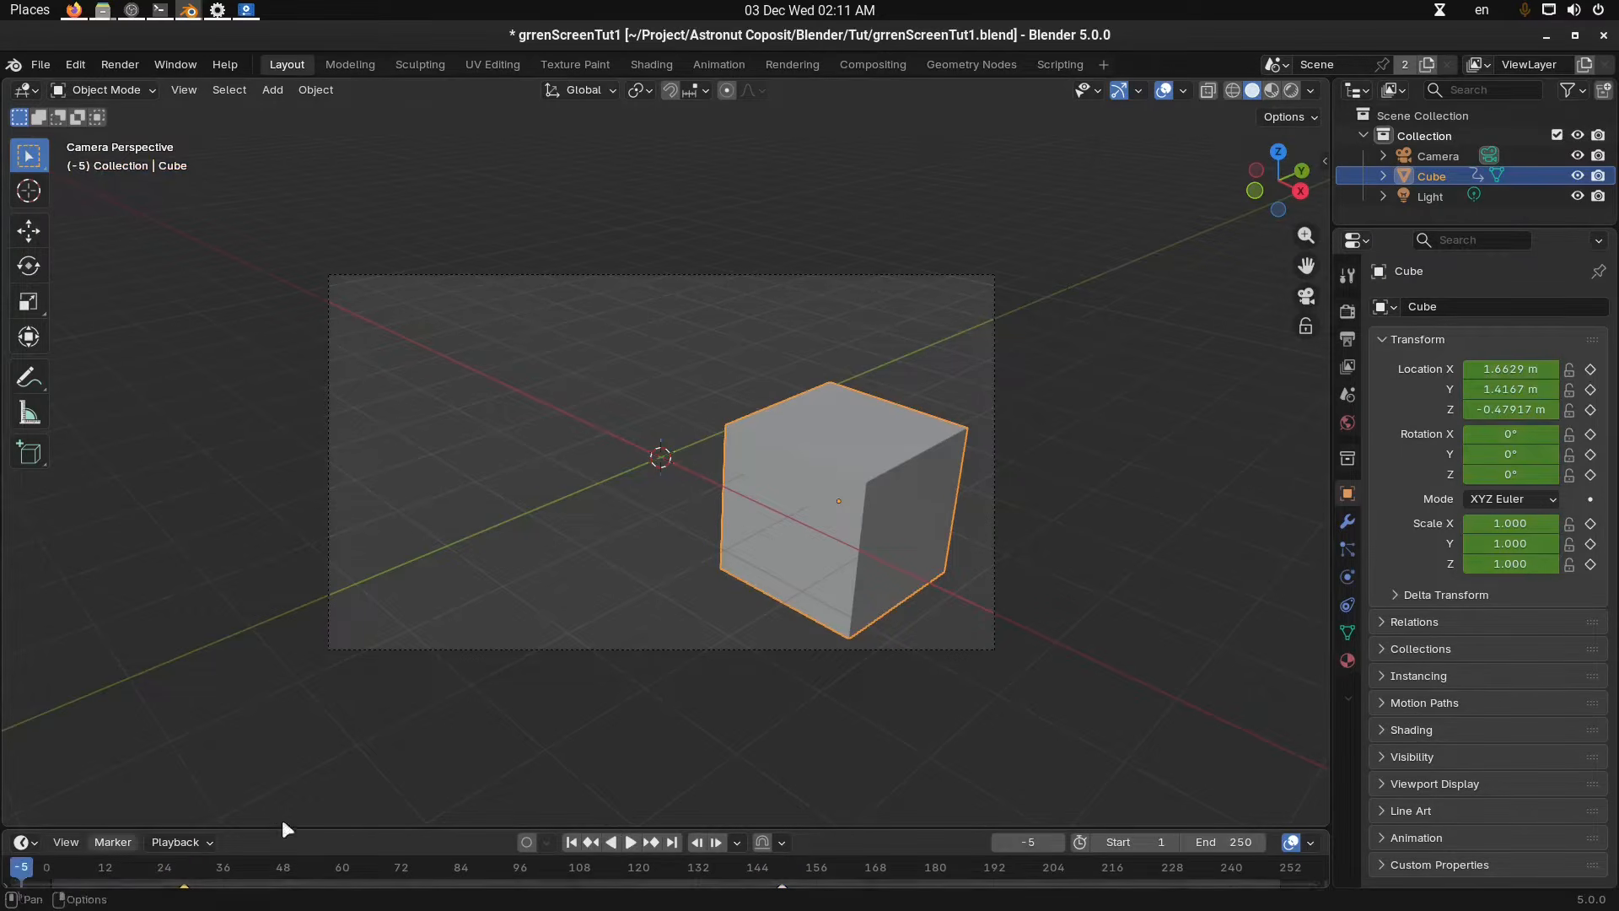
left_click(59, 864)
key("g")
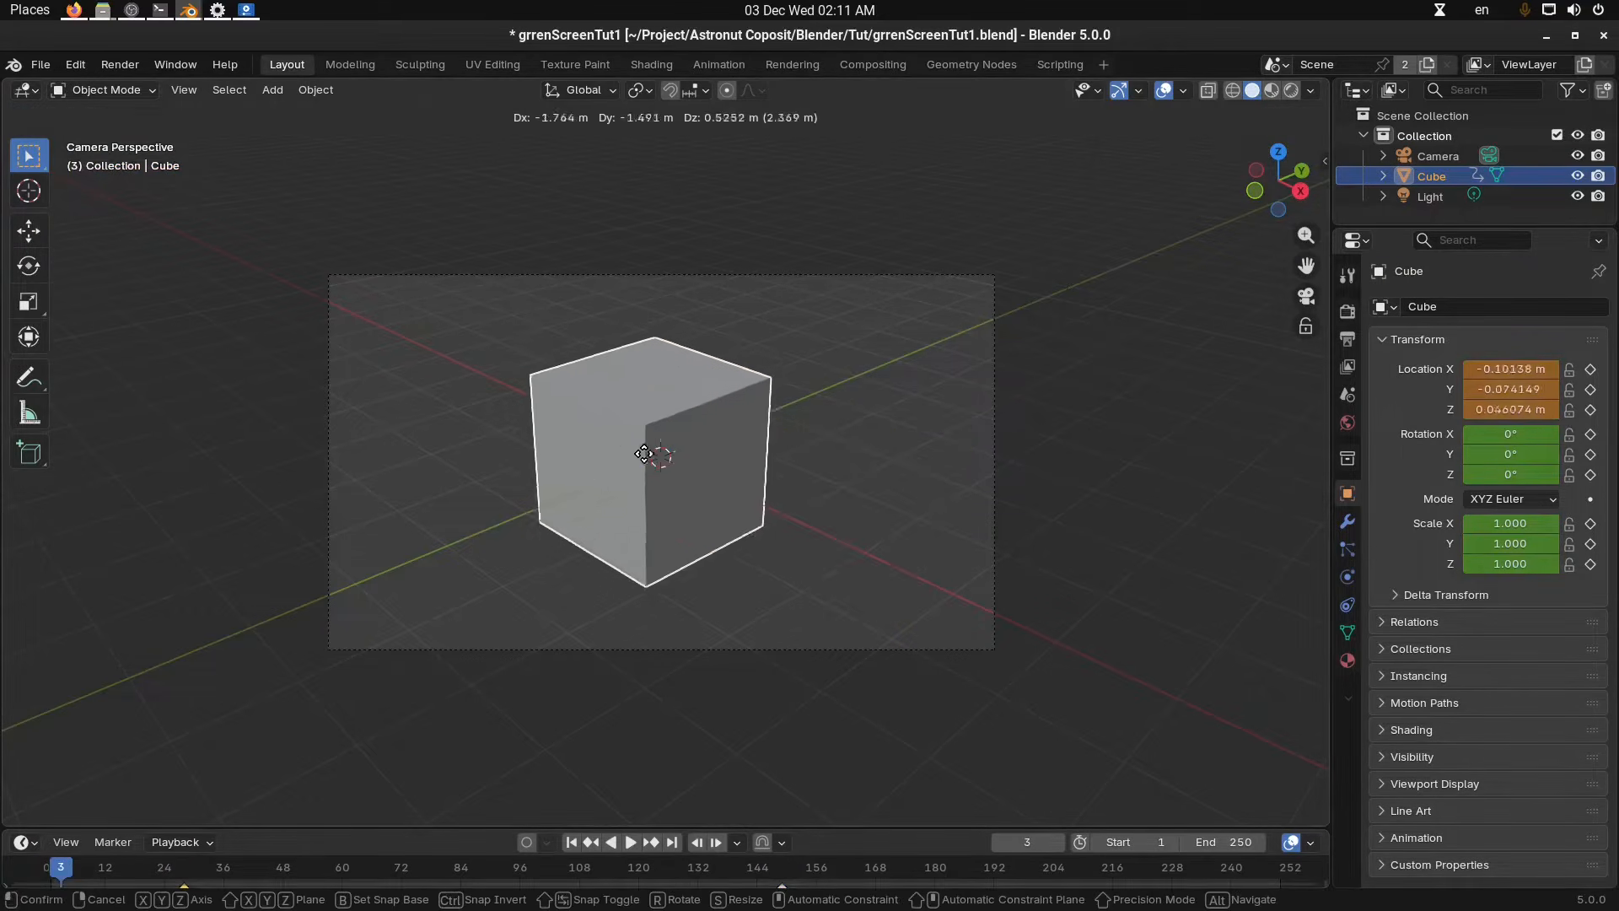
left_click(577, 429)
key("i")
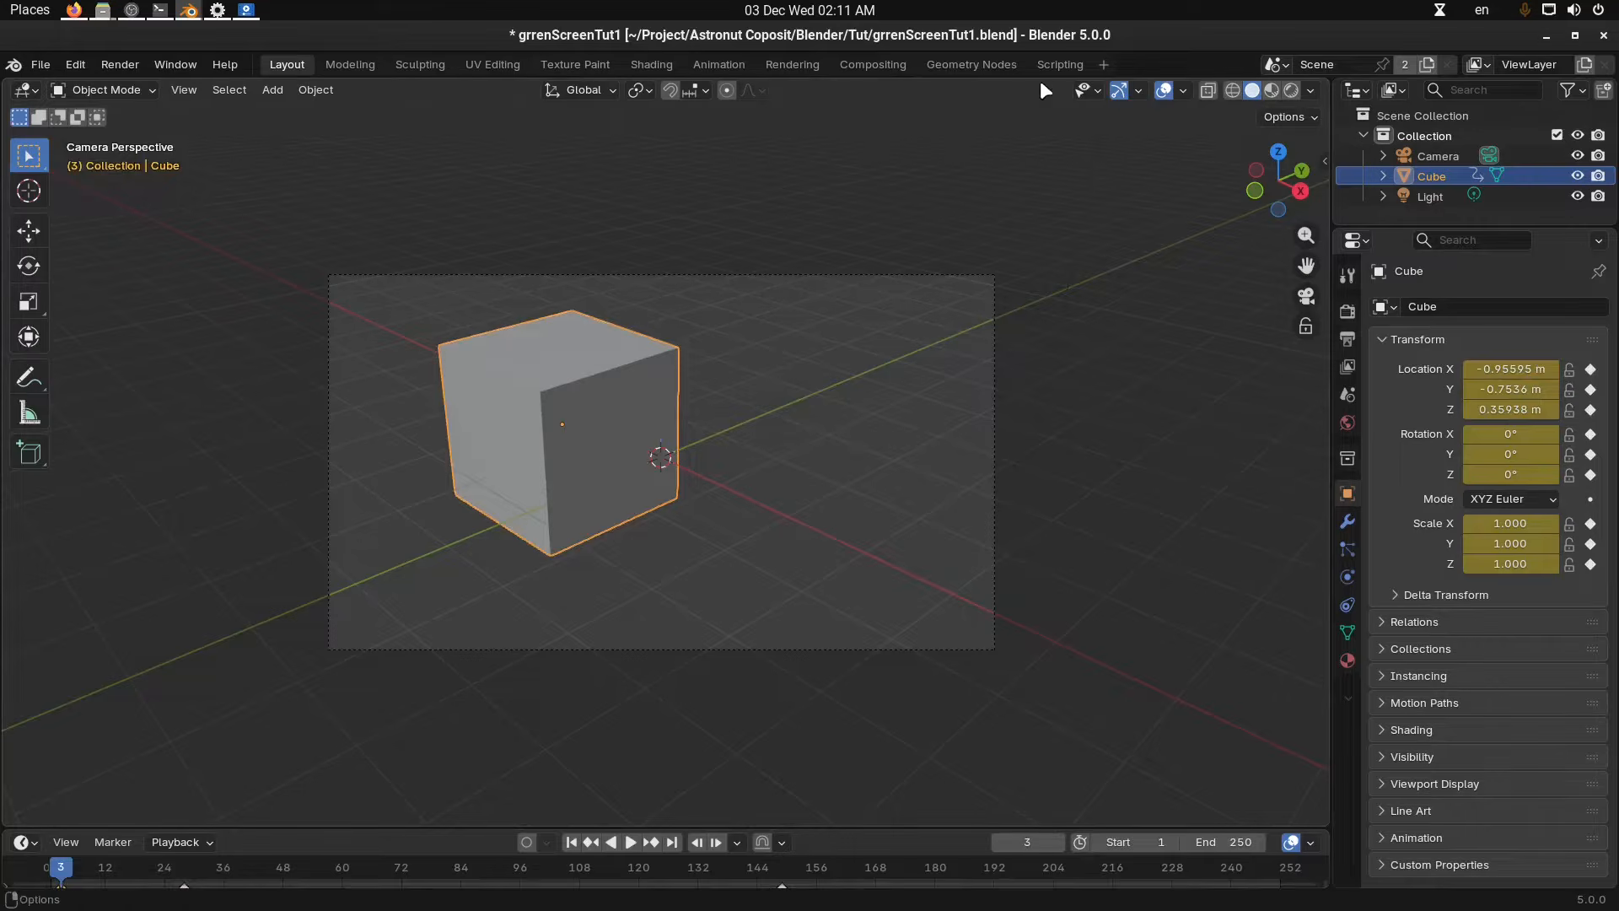
Switch to the Compositing workspace and scrub the timeline to preview the animated cube in the Viewer Node image.
left_click(887, 64)
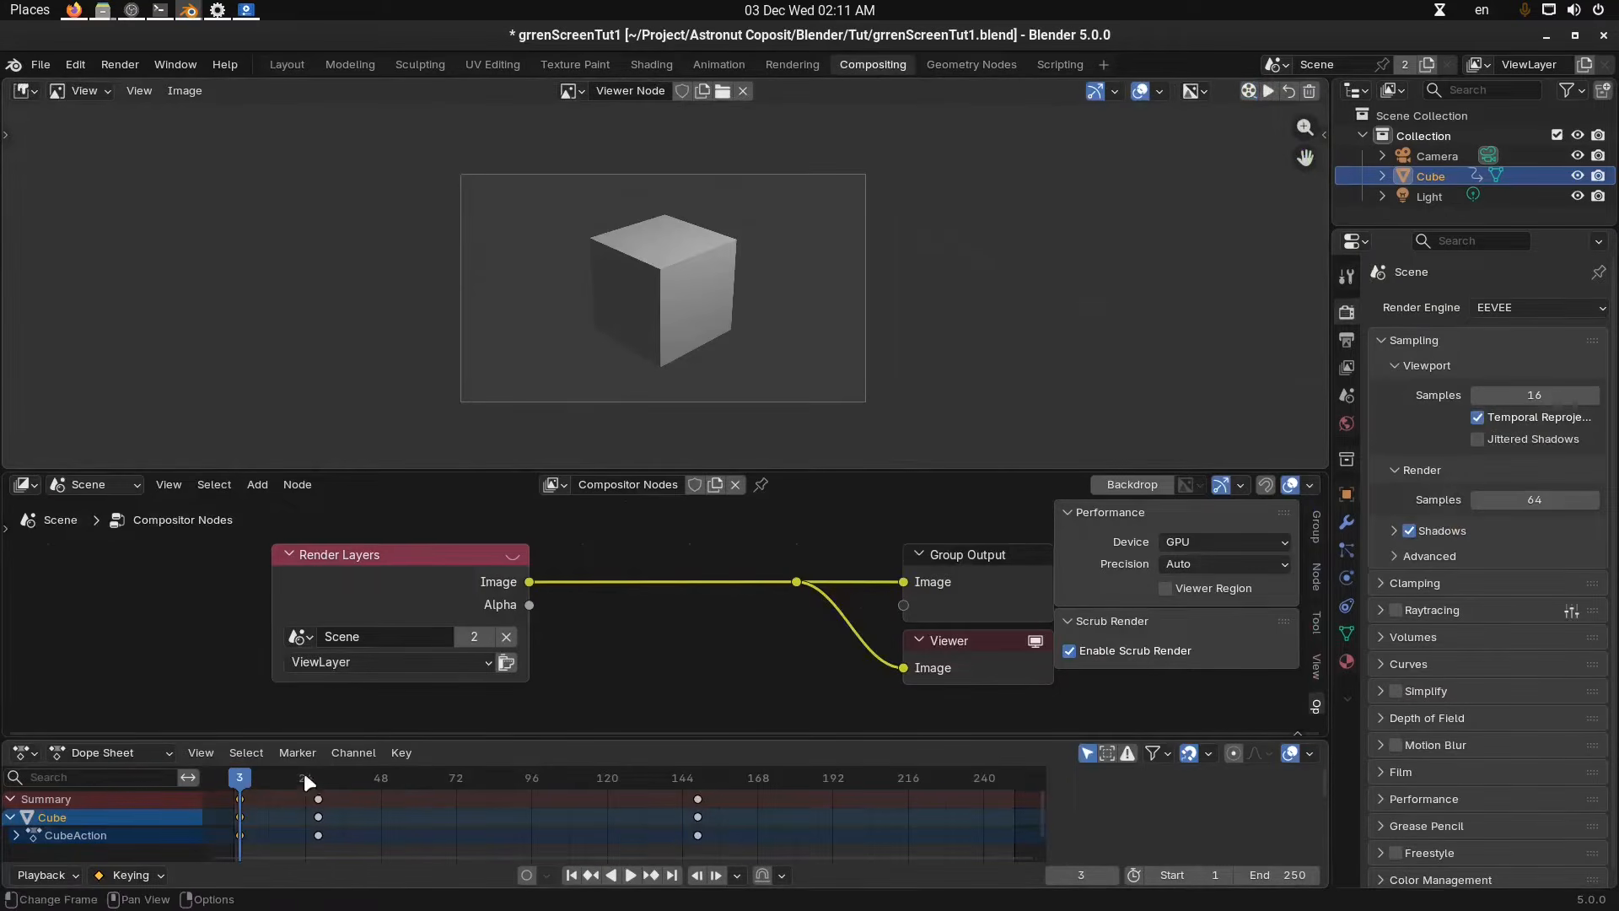
left_click(376, 777)
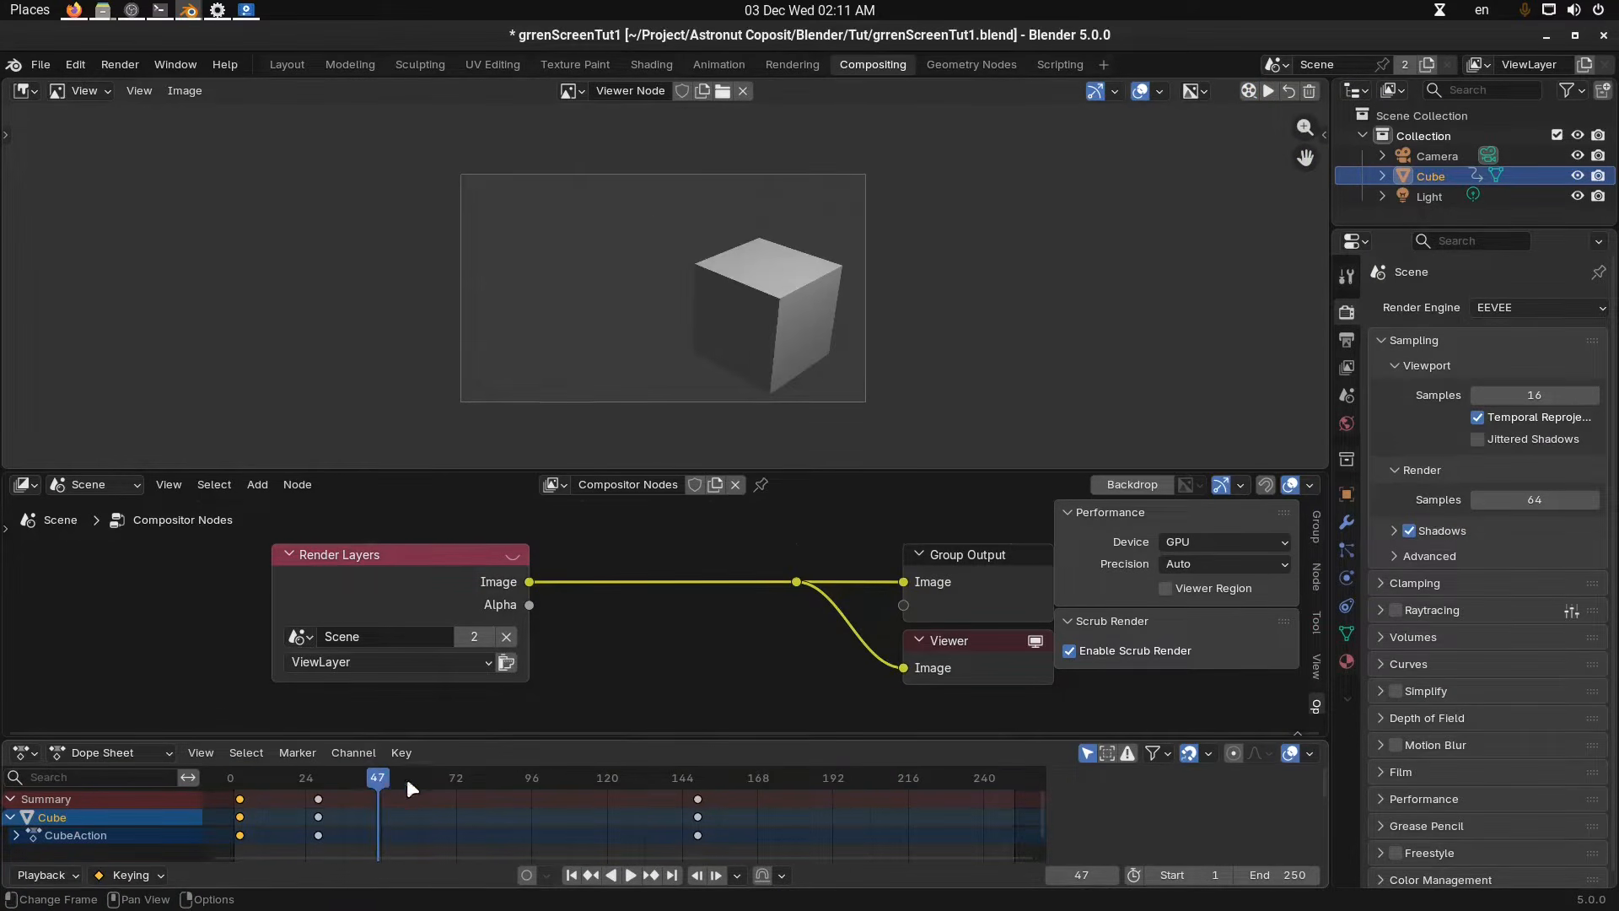
left_click(458, 784)
left_click(533, 784)
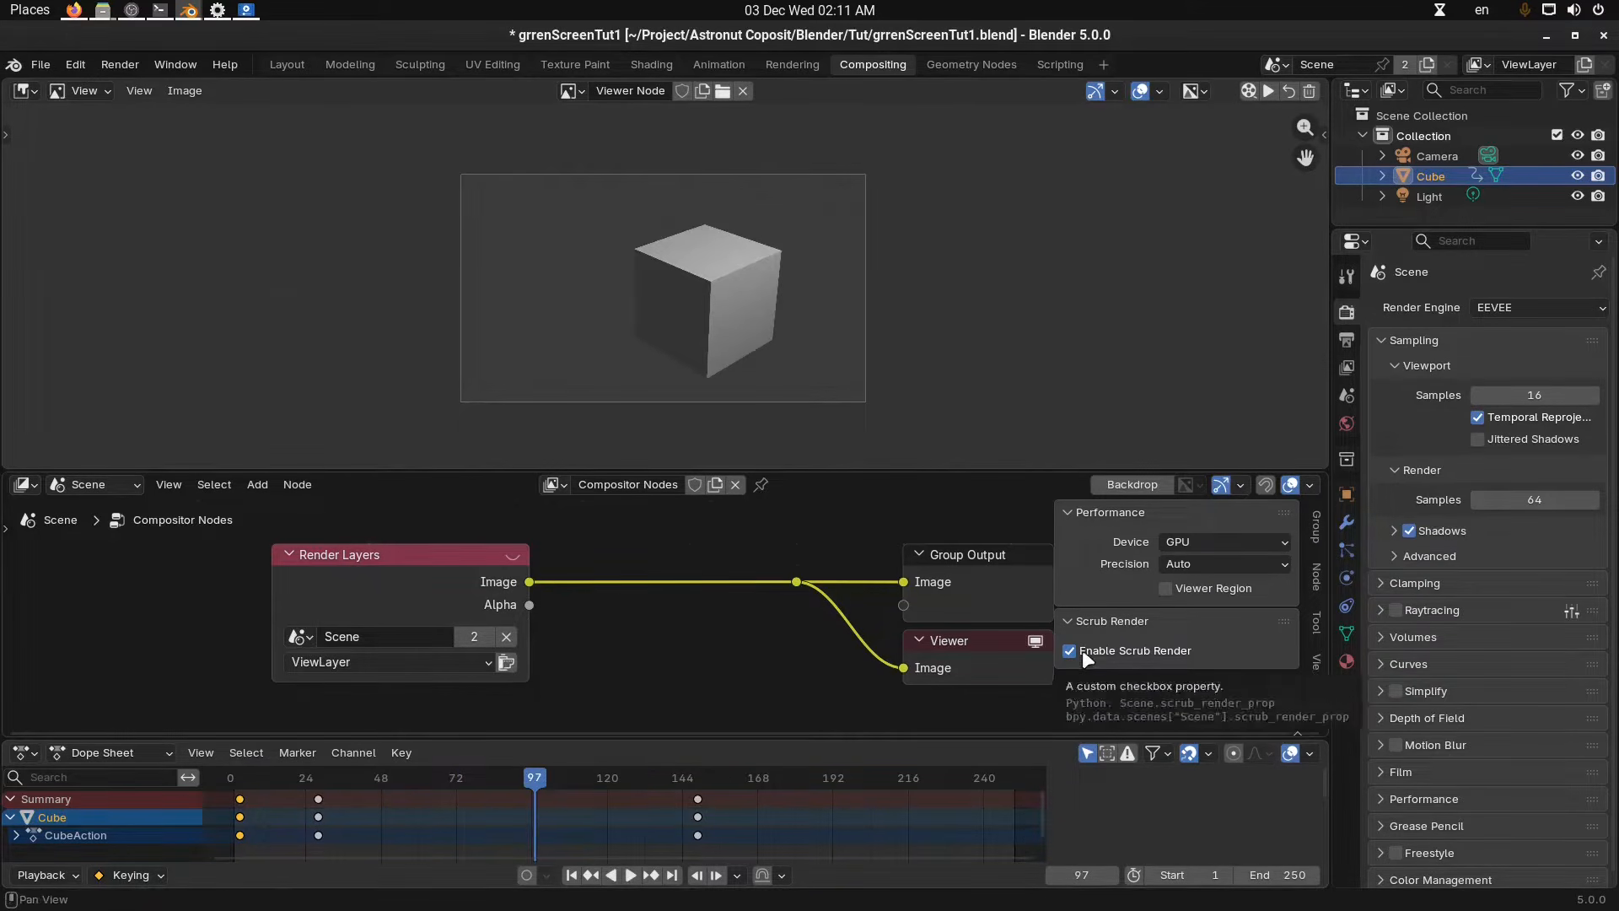
left_click_drag(428, 559, 532, 564)
left_click_drag(554, 770, 469, 776)
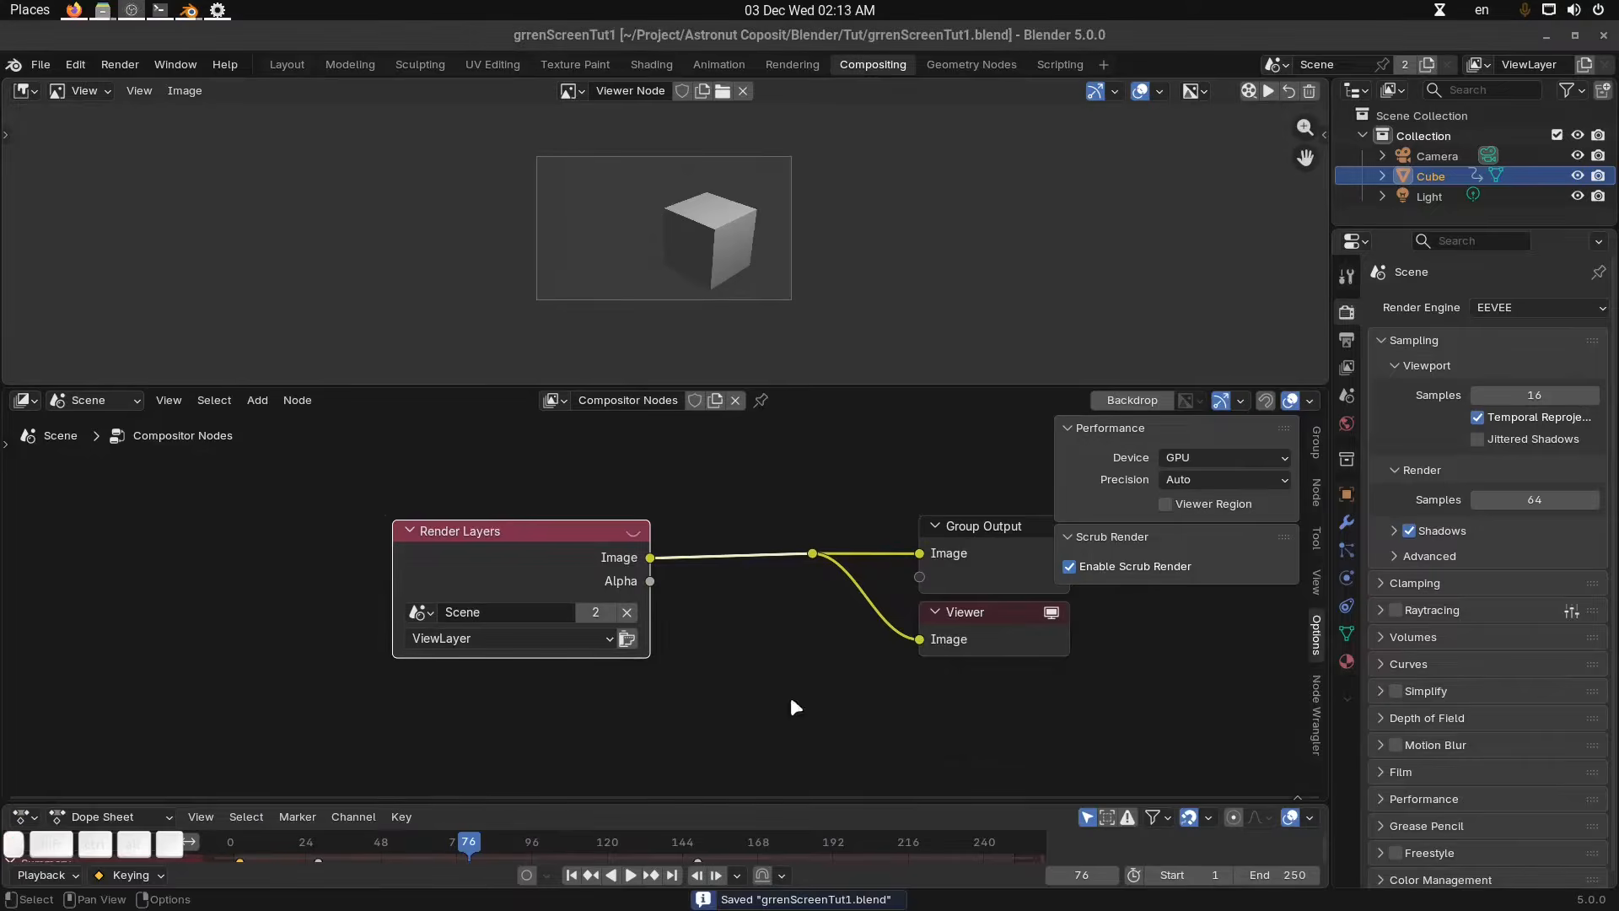
Delete the Render Layers node from the compositor node tree.
middle_click_drag(790, 693, 755, 691)
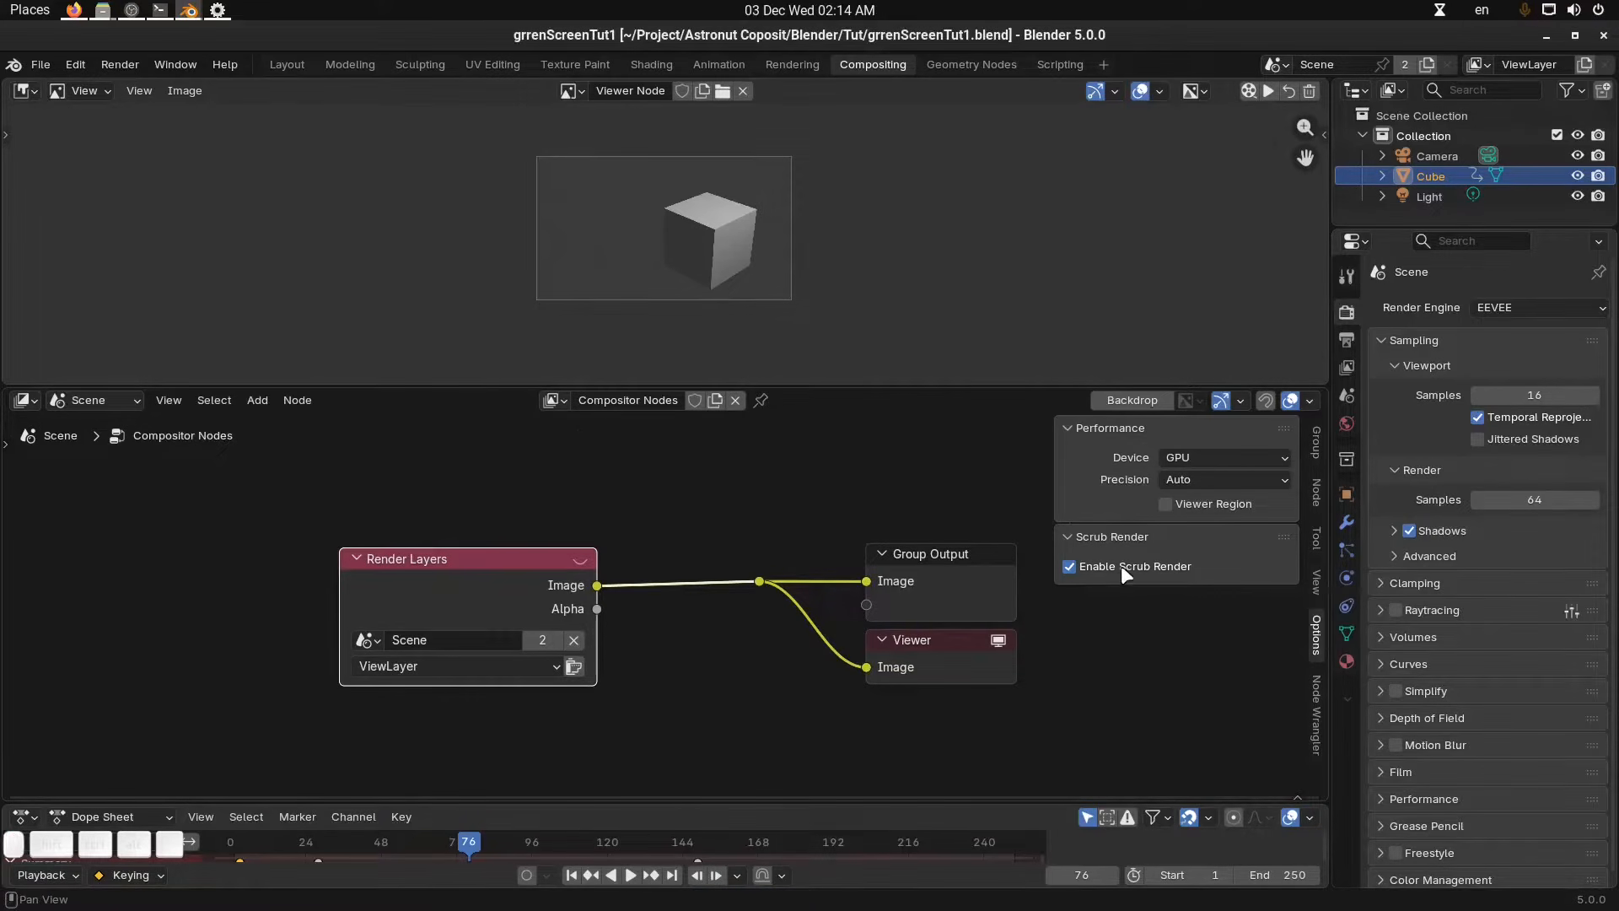
key("n")
key("Home")
middle_click_drag(761, 530, 769, 528)
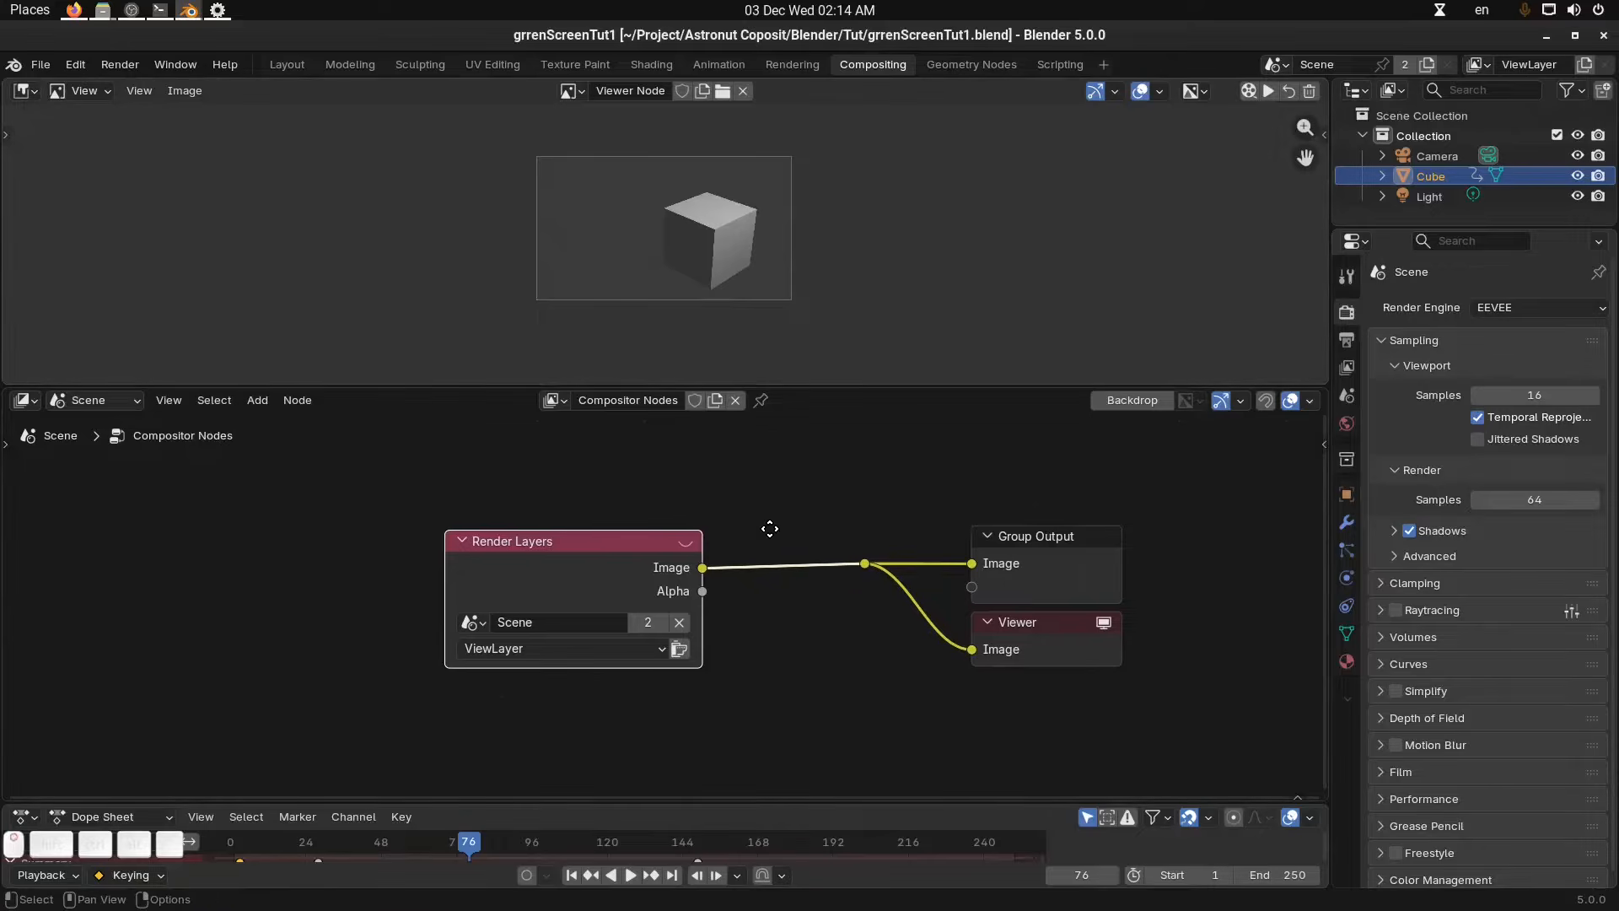
left_click_drag(623, 540, 609, 541)
key("x")
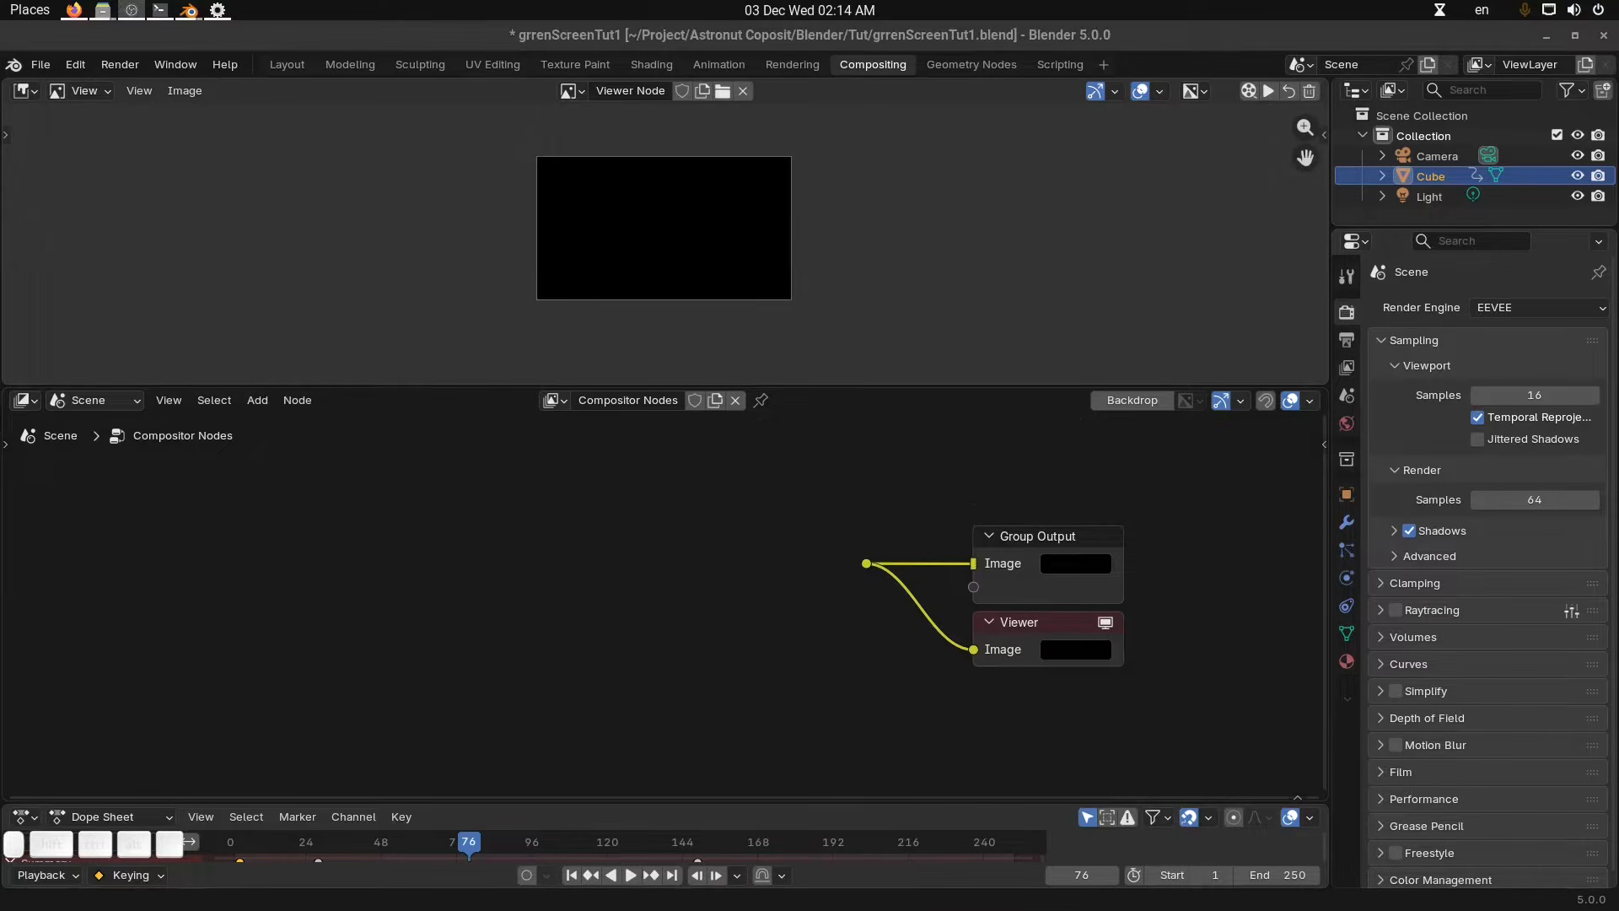
Add the astro_Edit.mov footage as a movie image node linked to the Group Output and Viewer.
left_click_drag(1618, 590, 867, 563)
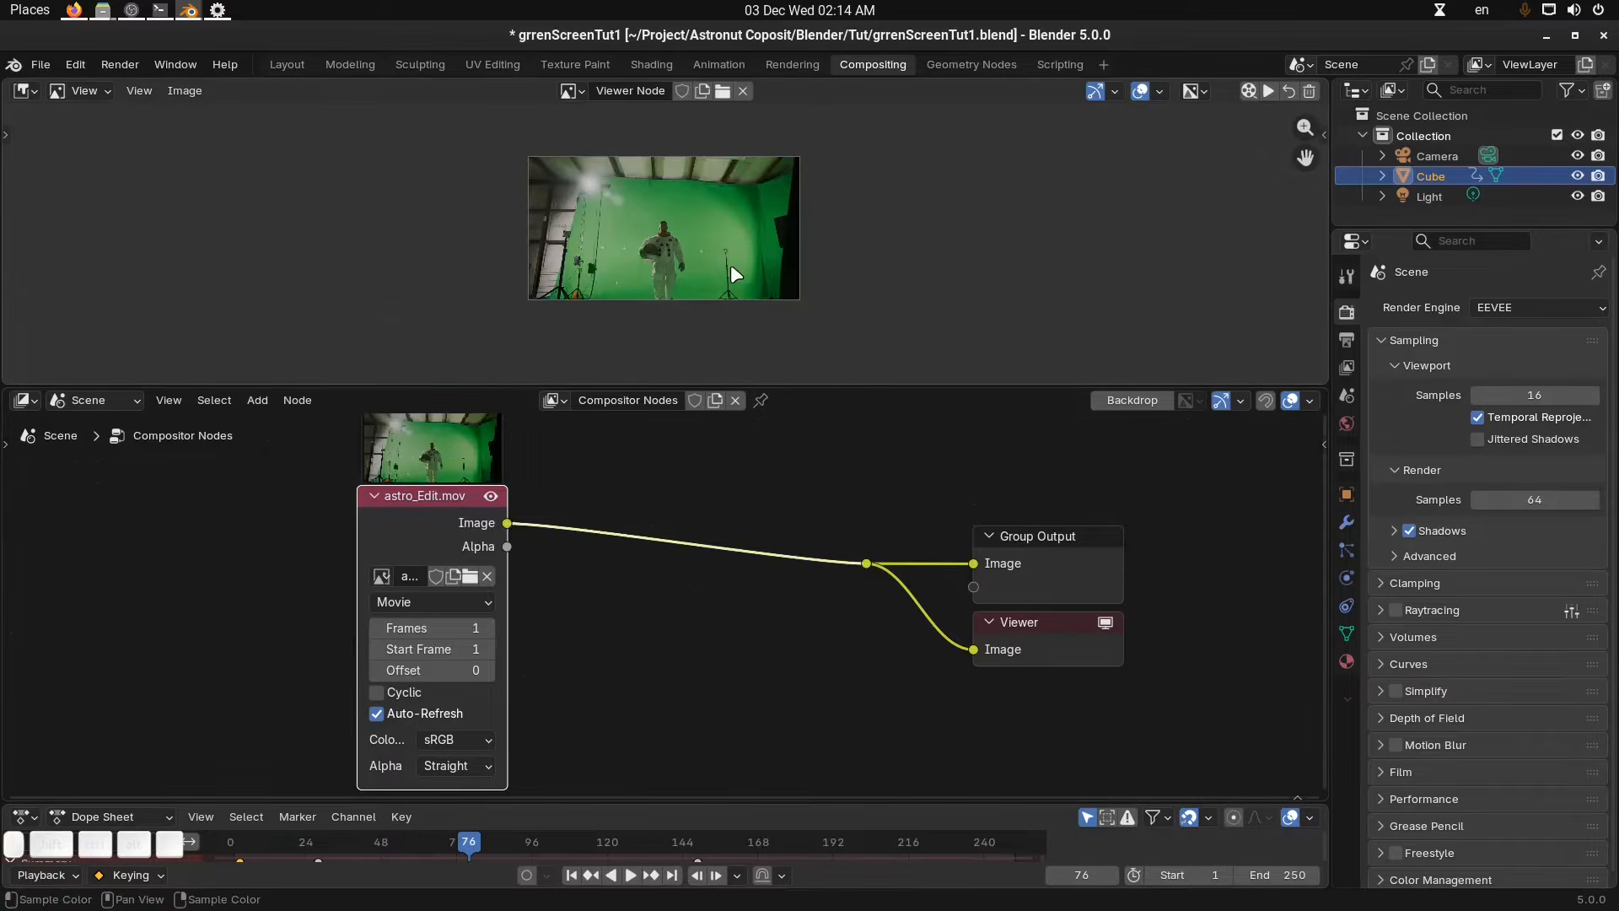
scroll(730, 265, "up", 2)
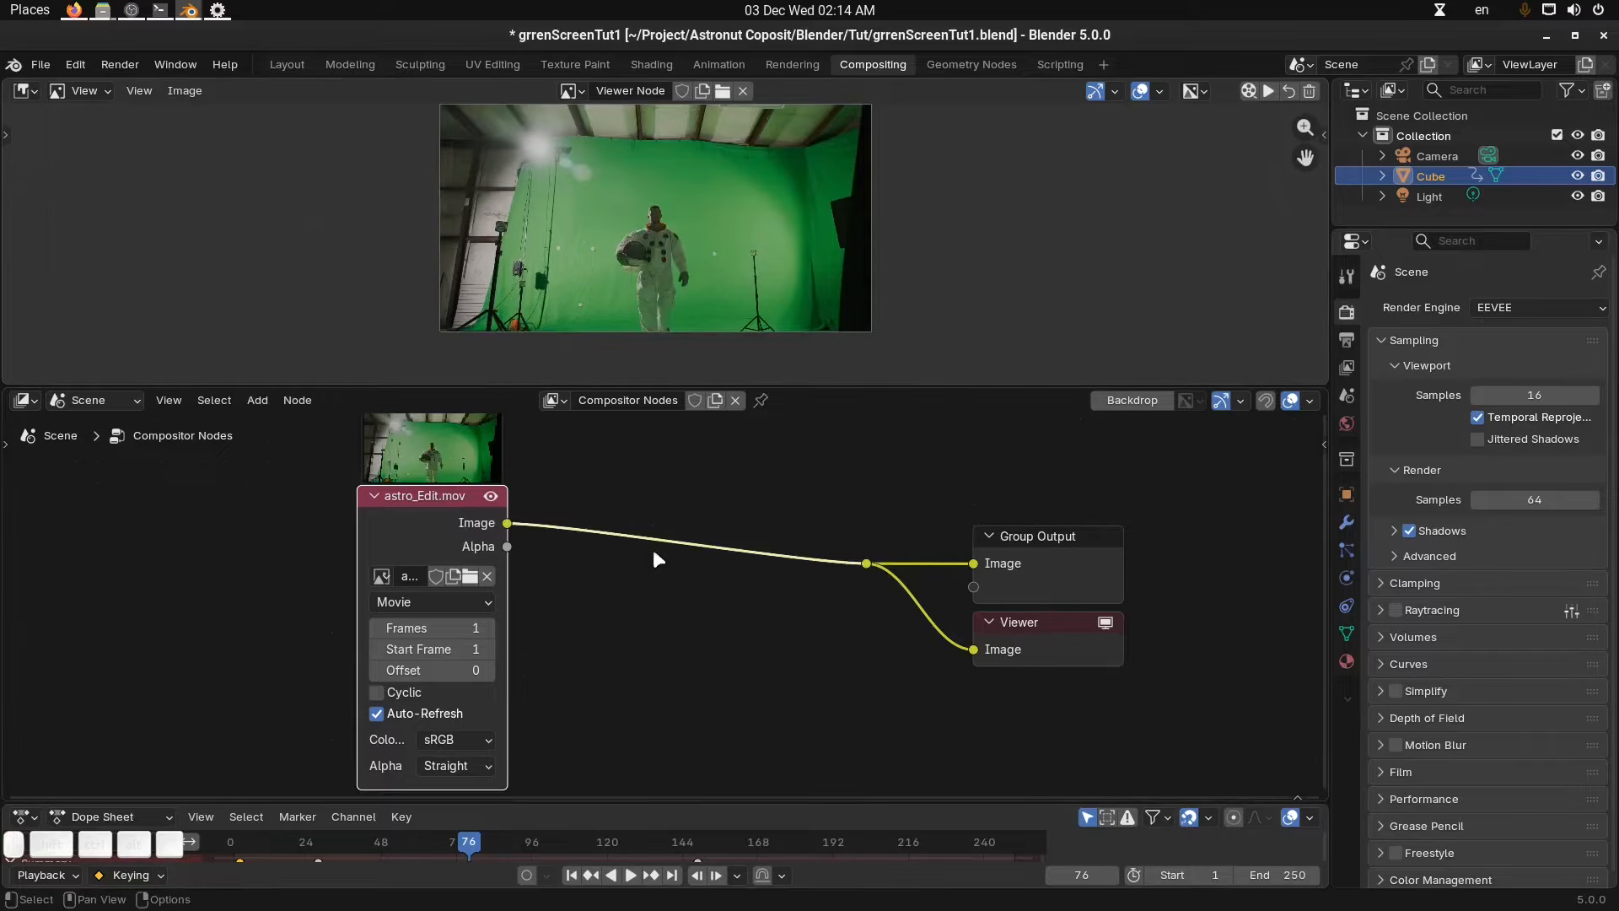
middle_click_drag(654, 550, 667, 548)
Refresh the movie node's frame count from the footage file in the Node sidebar.
key("n")
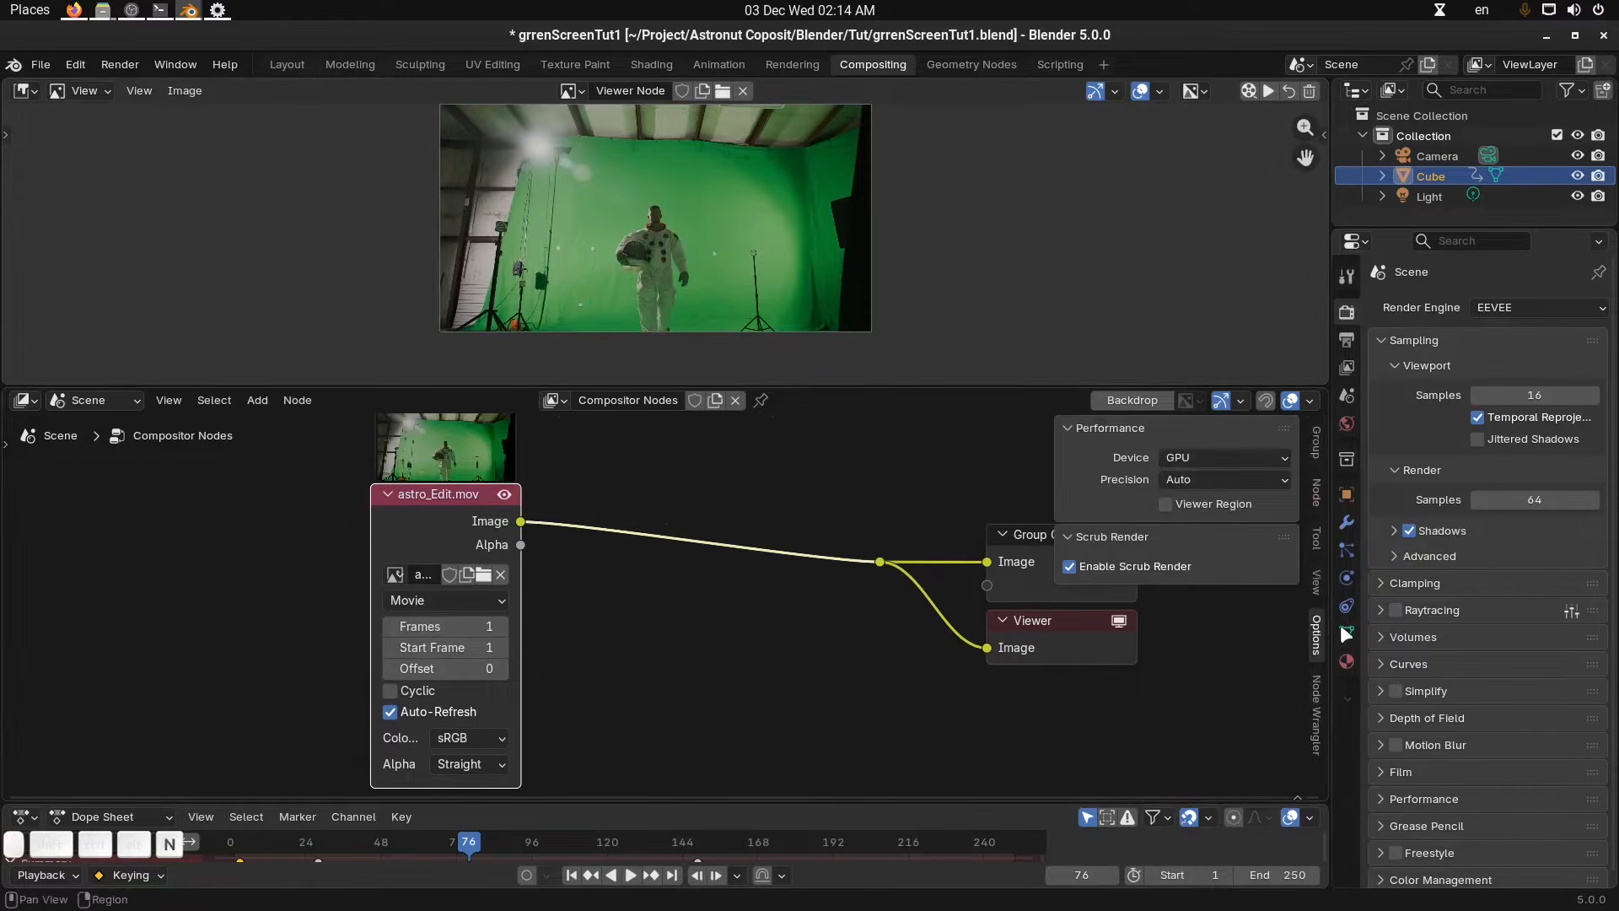
left_click(1317, 444)
left_click(1317, 491)
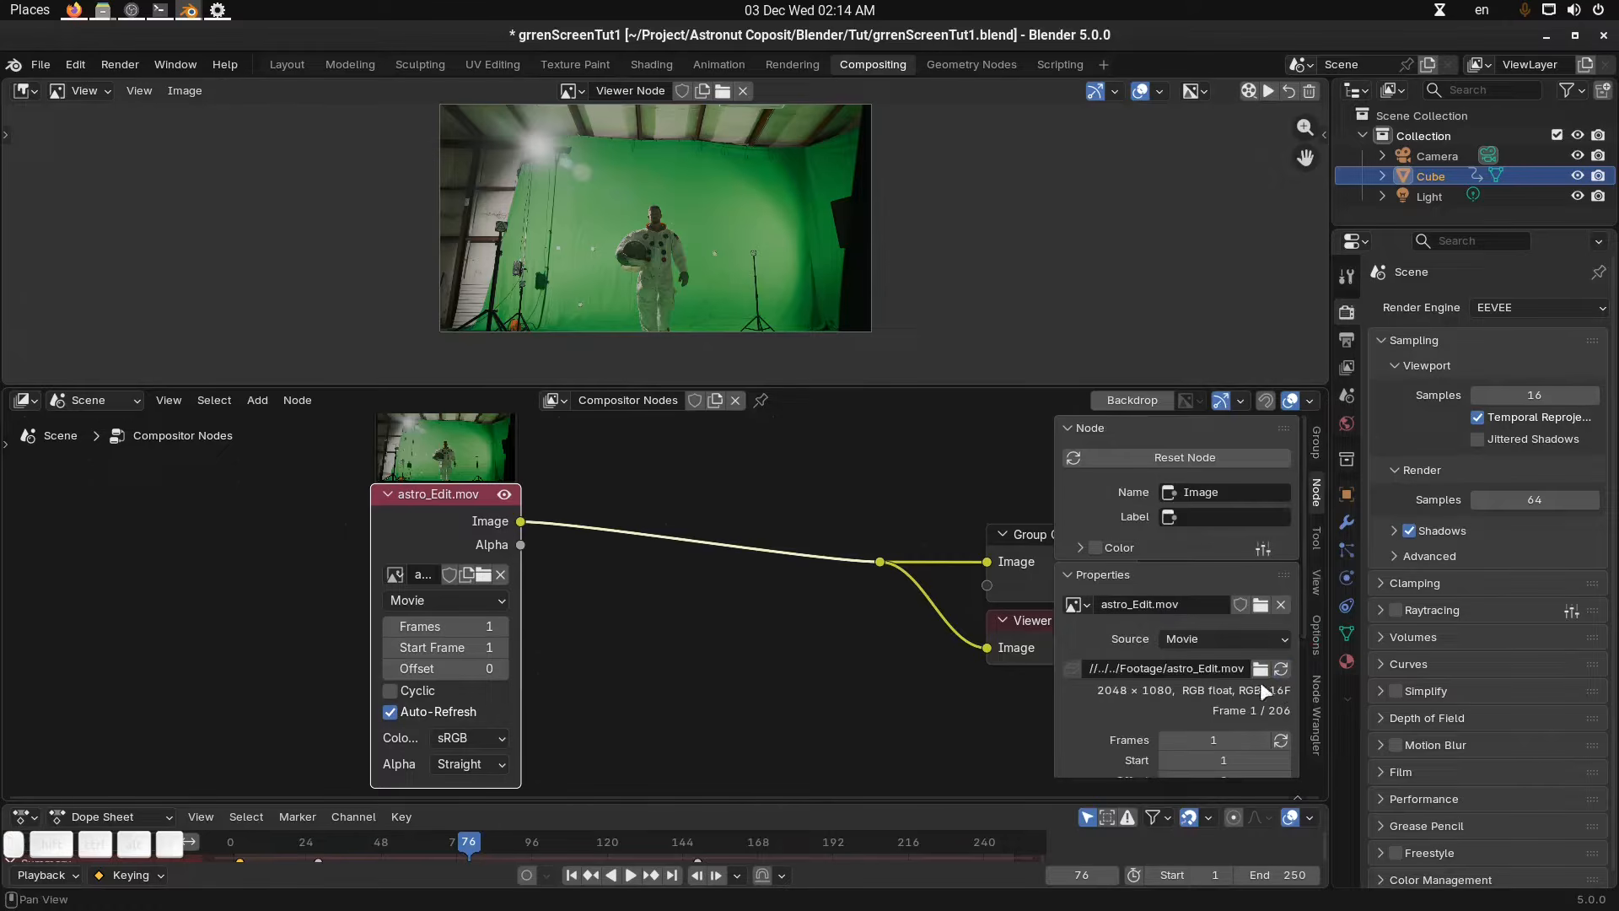
left_click(1281, 740)
key("n")
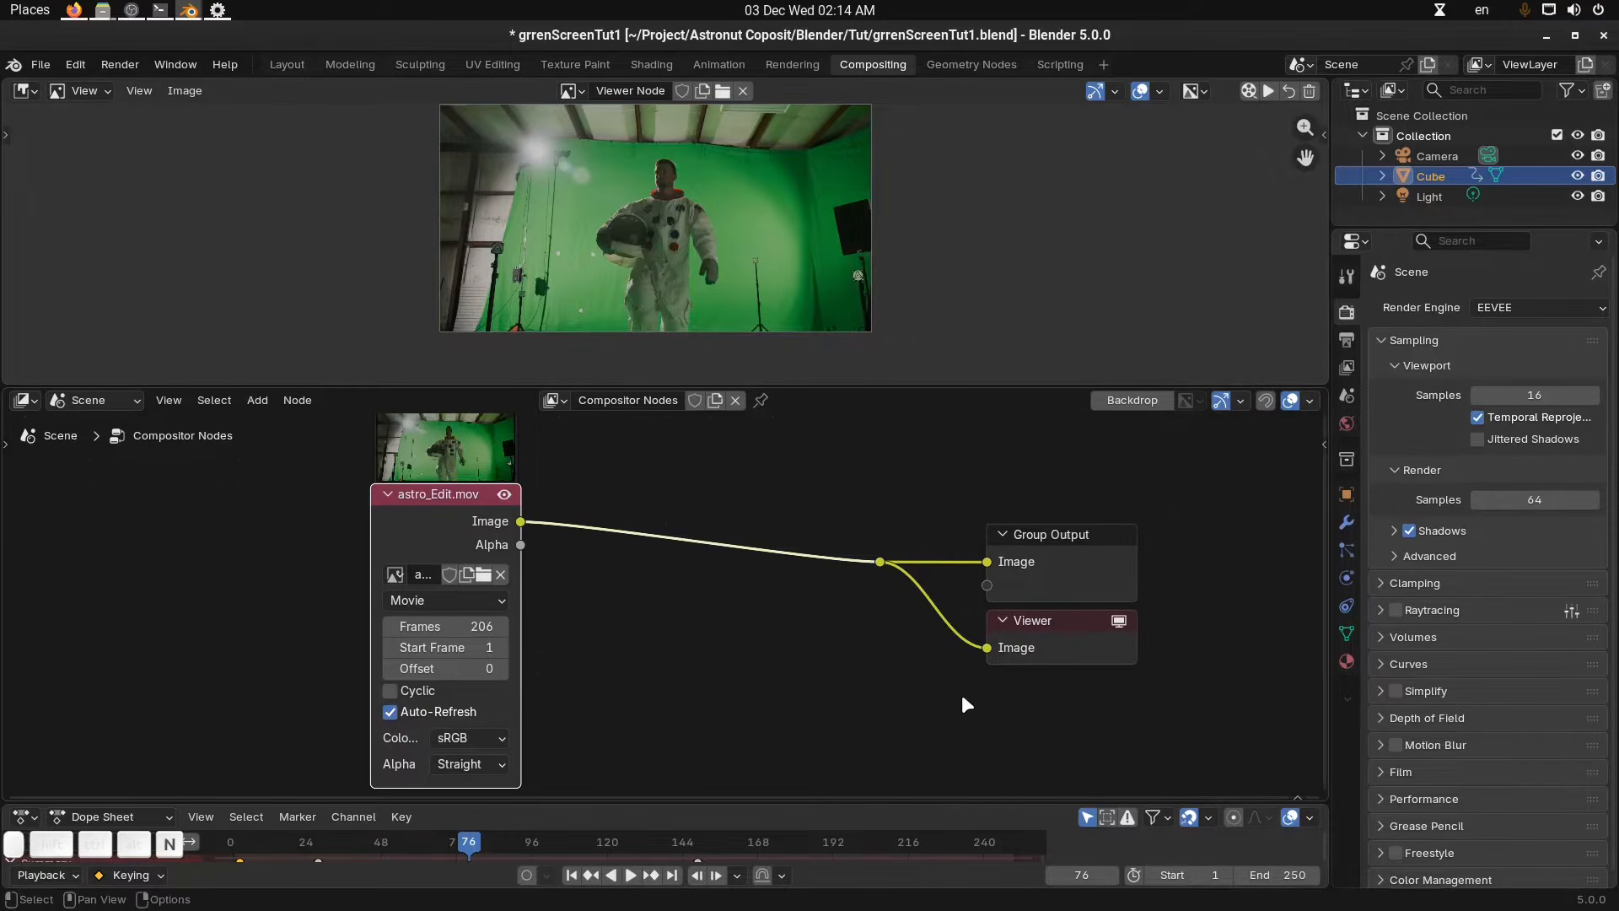
Set the scene's end frame to 206.
middle_click_drag(944, 707, 954, 694)
scroll(954, 696, "up", 1)
left_click(1265, 877)
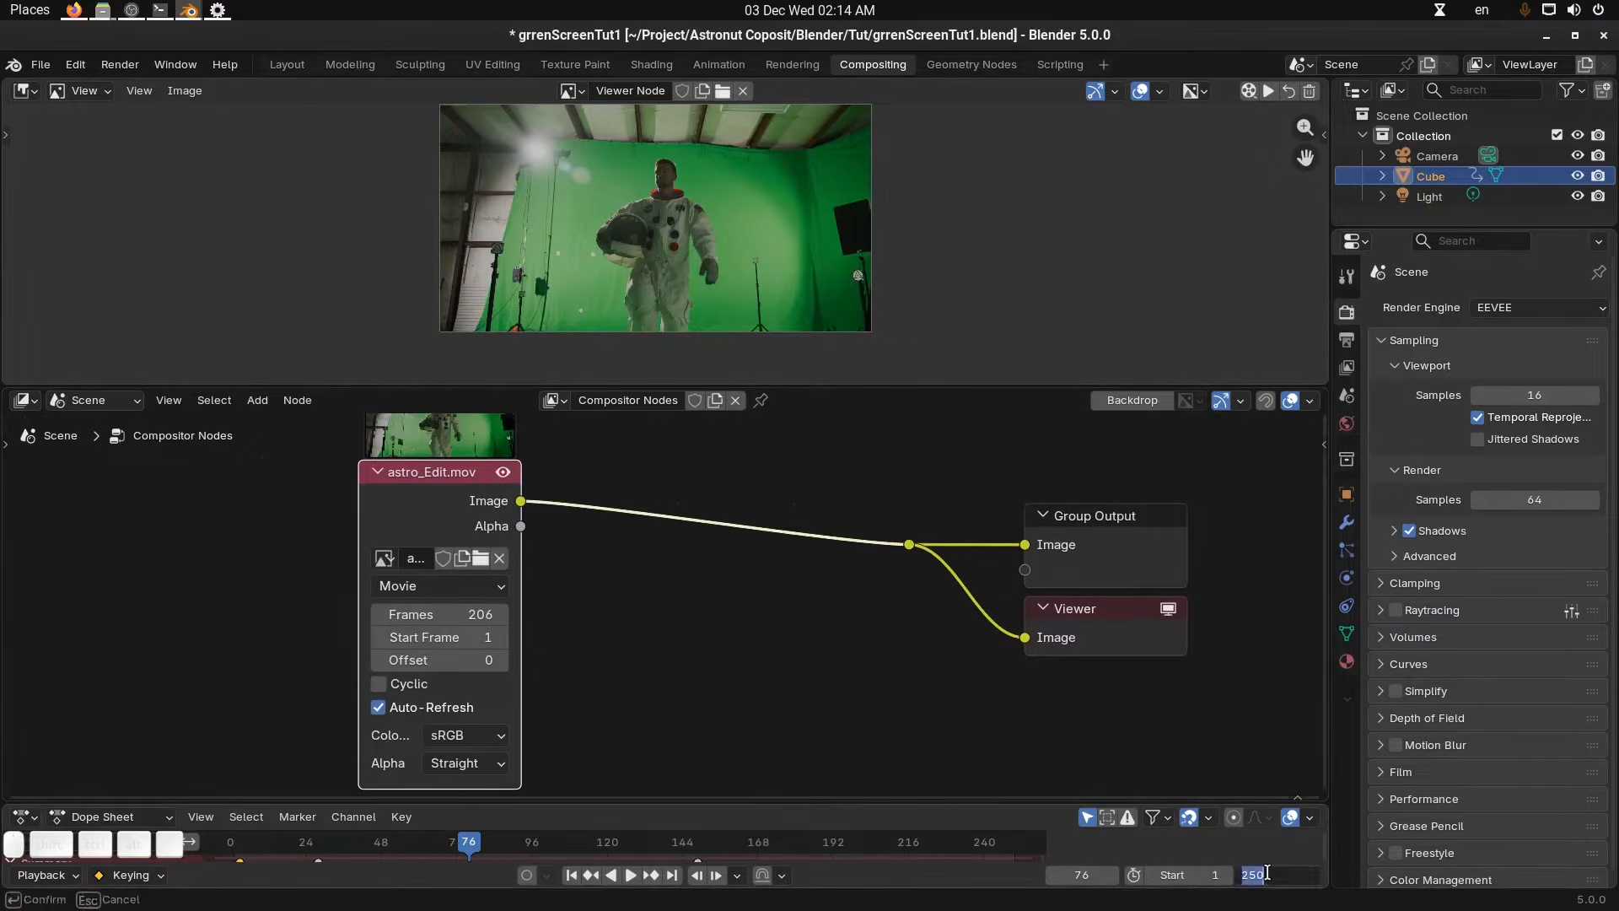
type("206")
key("Return")
key("n")
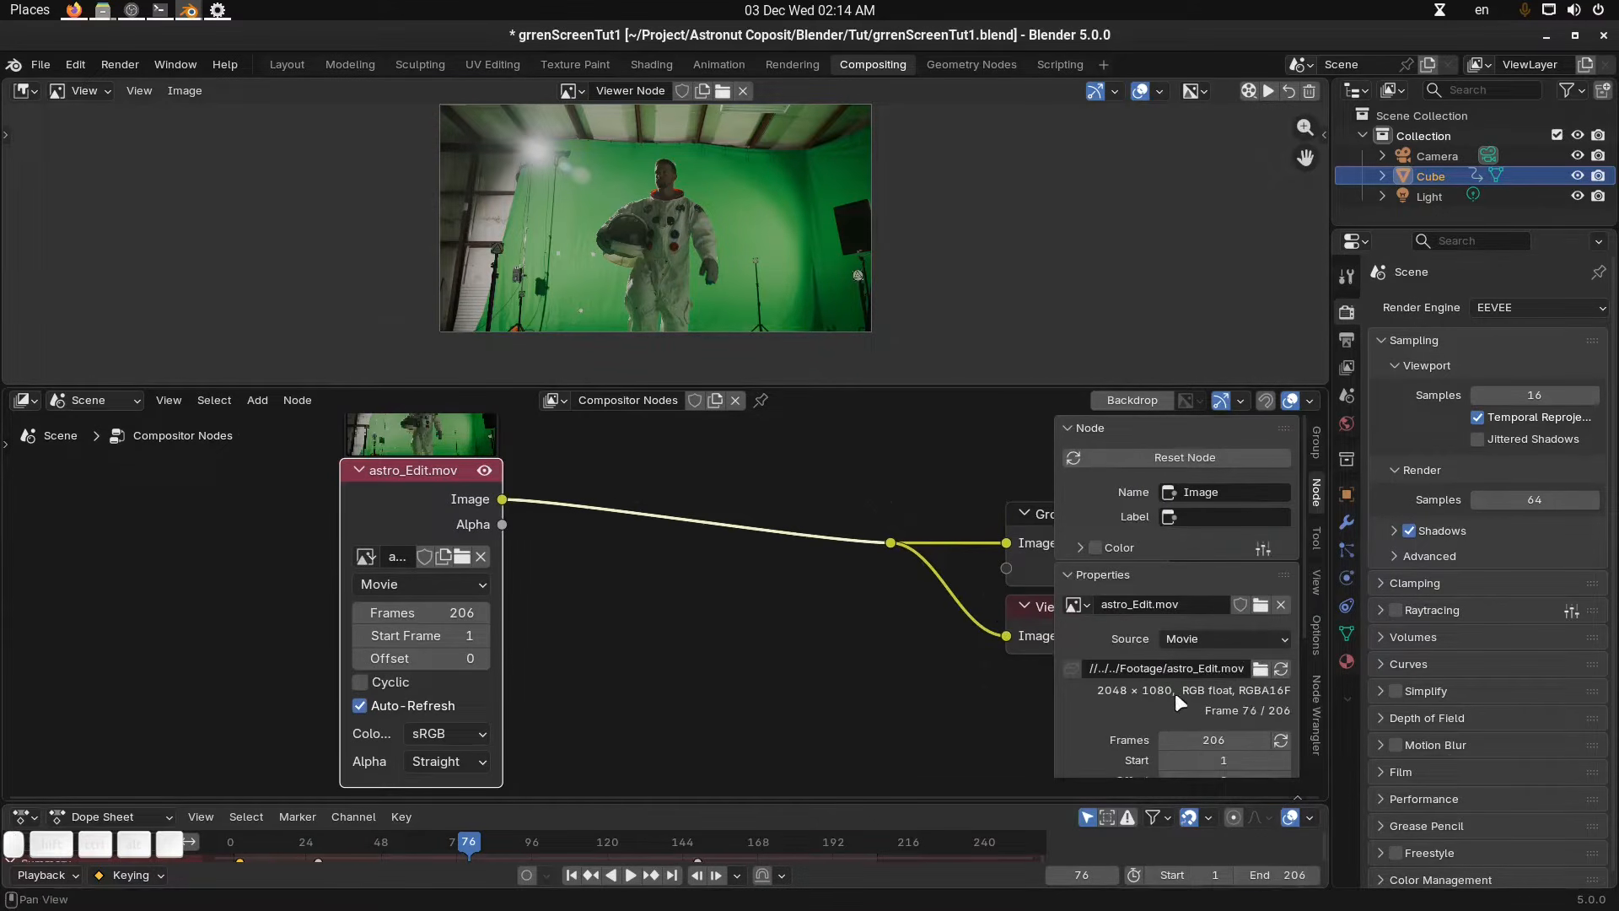
Set the output resolution to 2048 × 1080 px in the Output properties.
left_click(1347, 339)
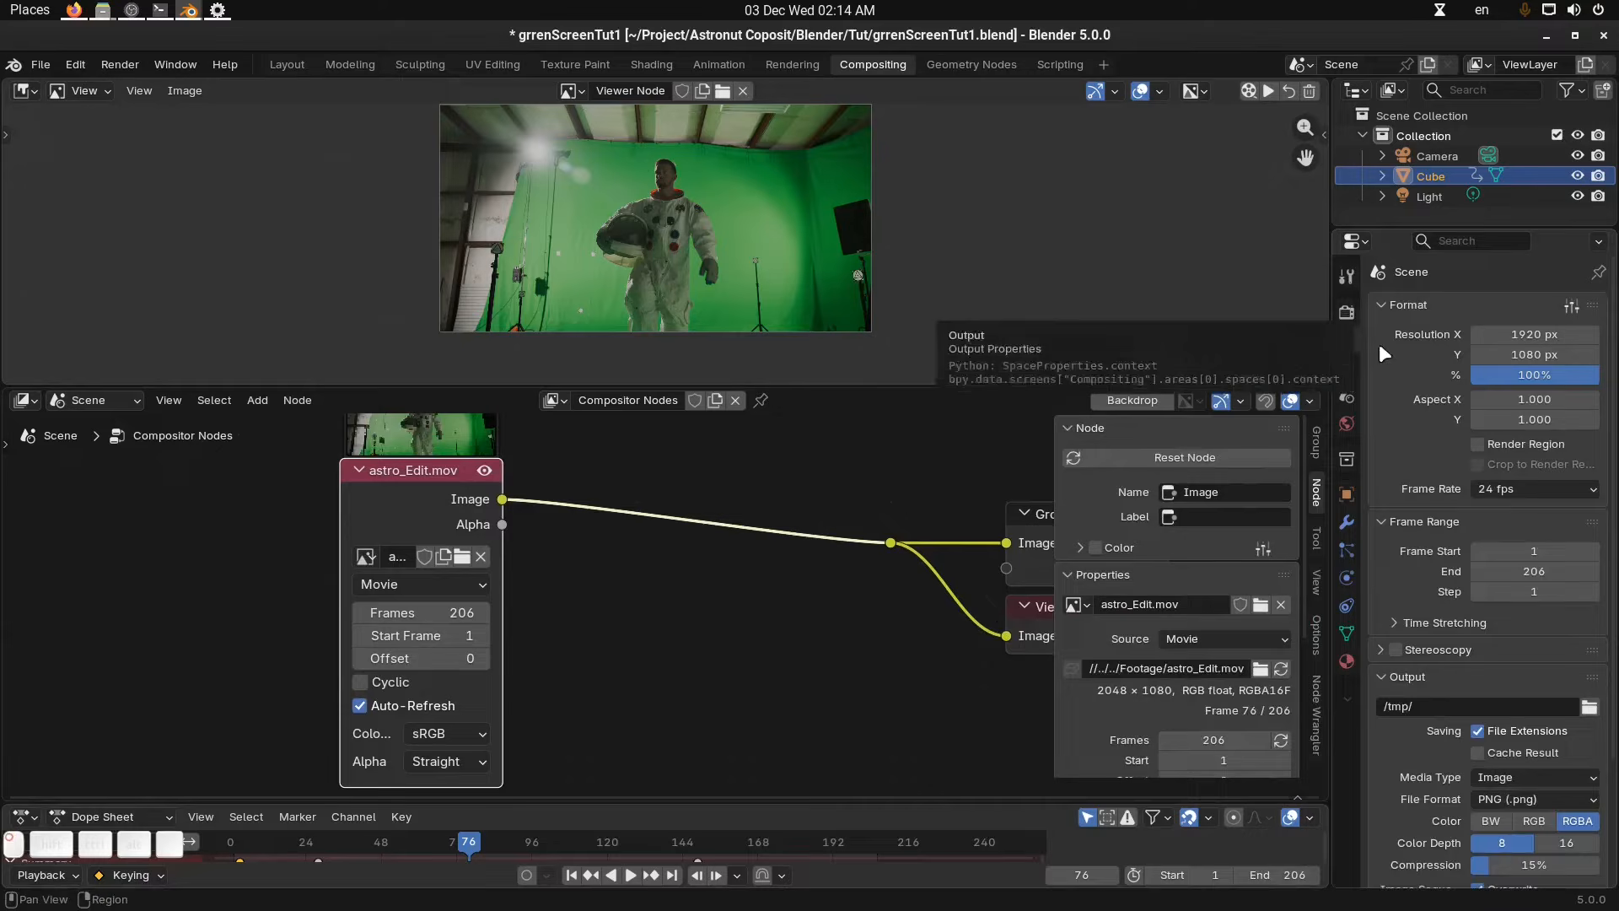
left_click(1539, 337)
type("2048")
key("Tab")
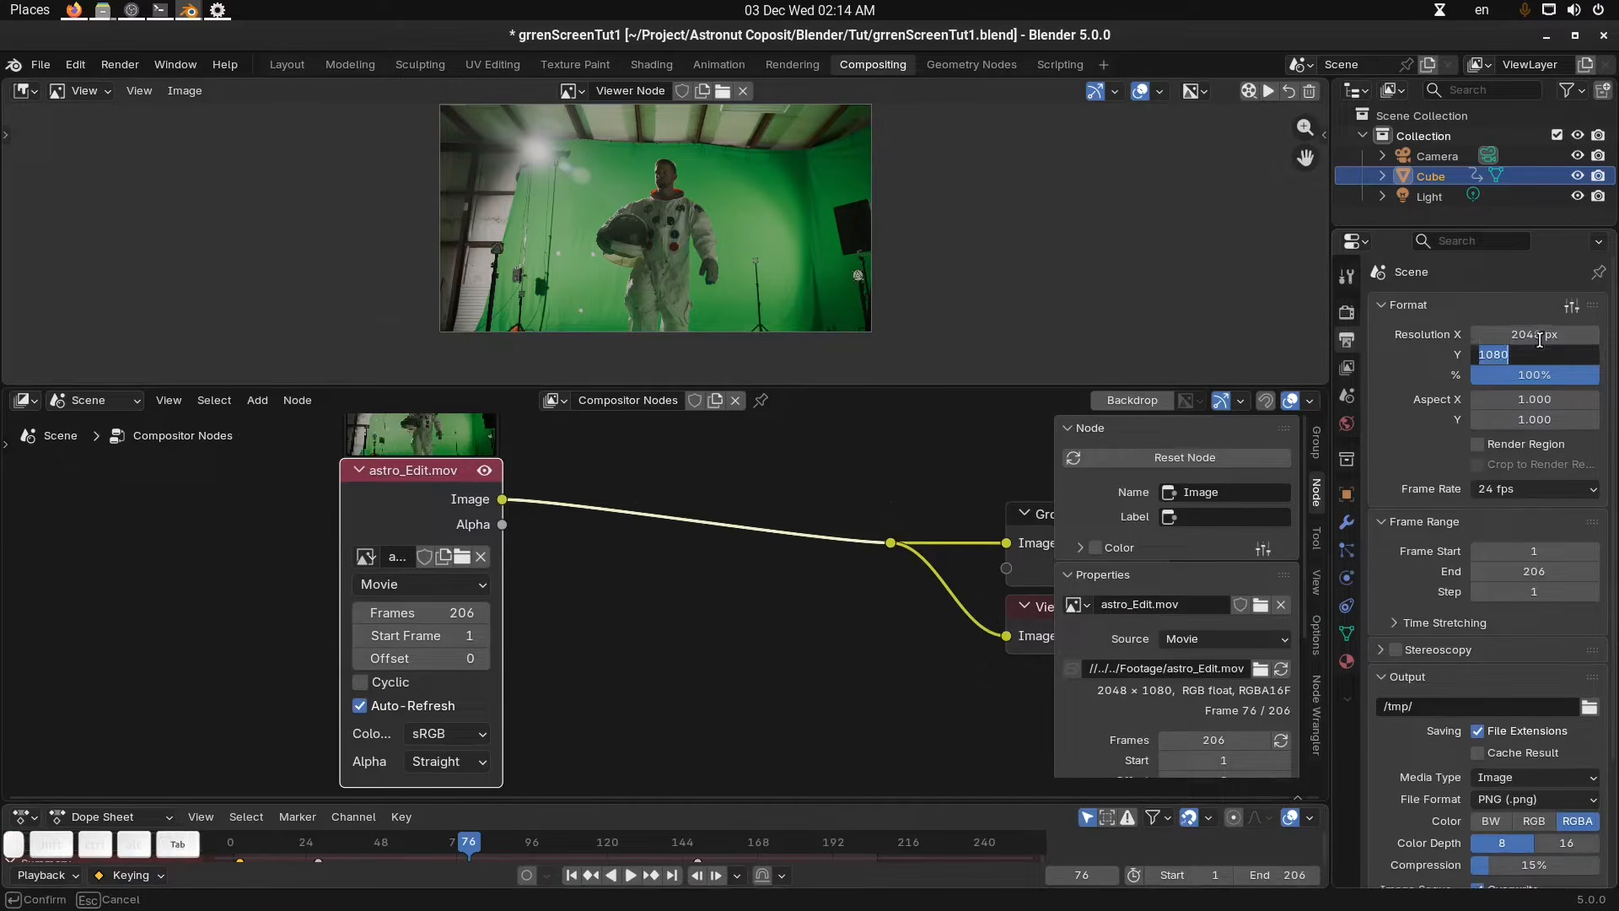
type("1080")
key("Return")
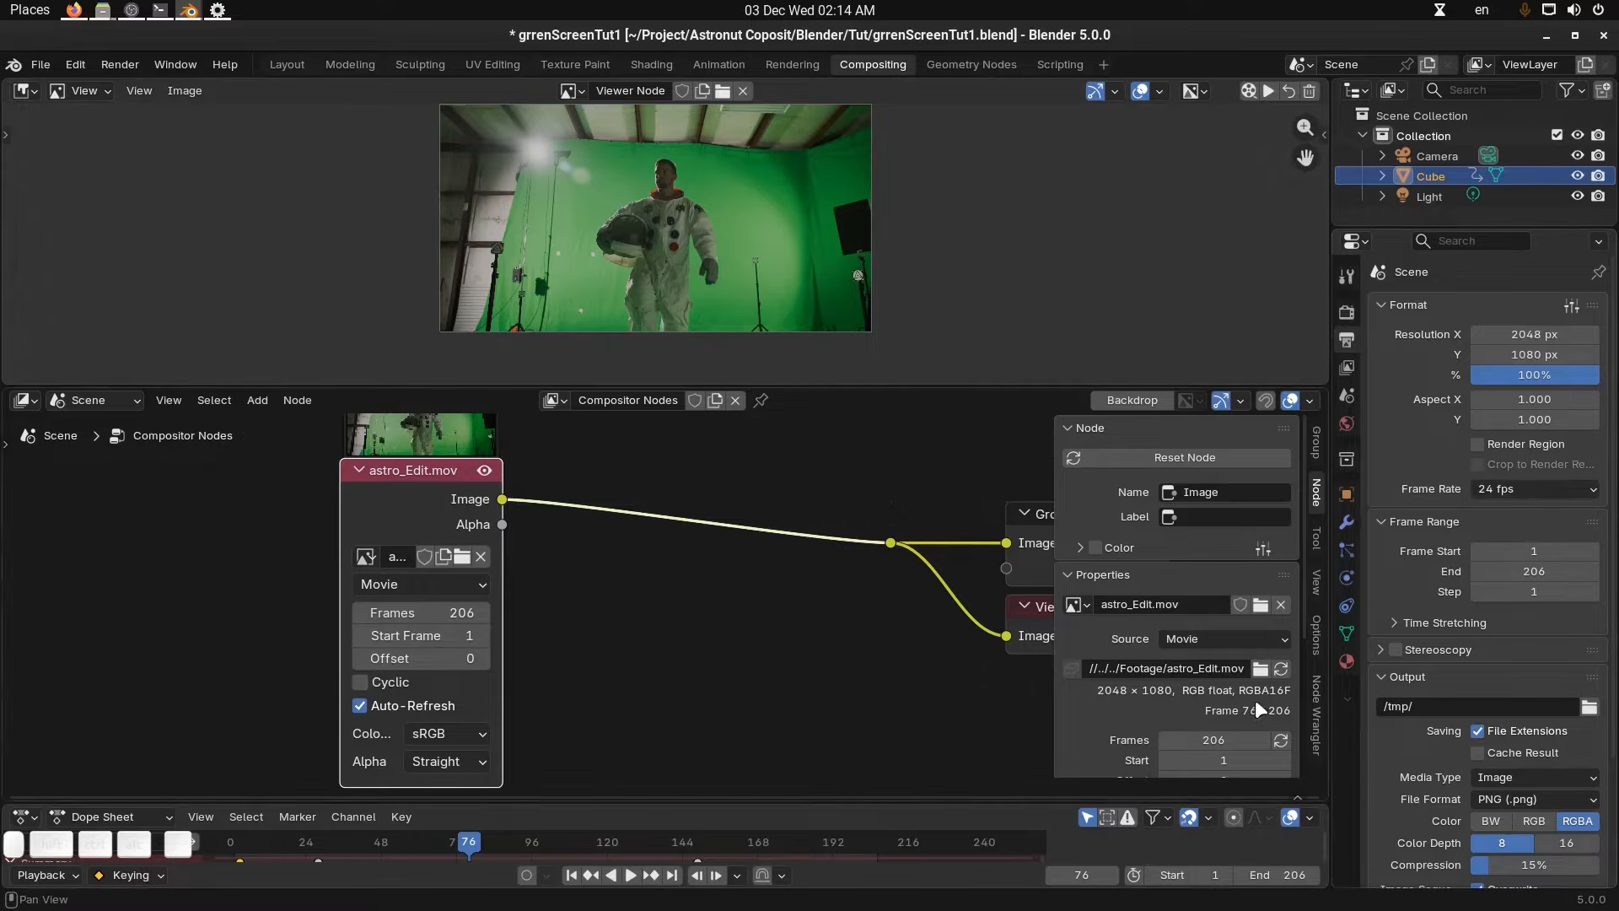
Review the movie node's properties in the node sidebar and the Image Editor sidebar.
scroll(1256, 704, "down", 2)
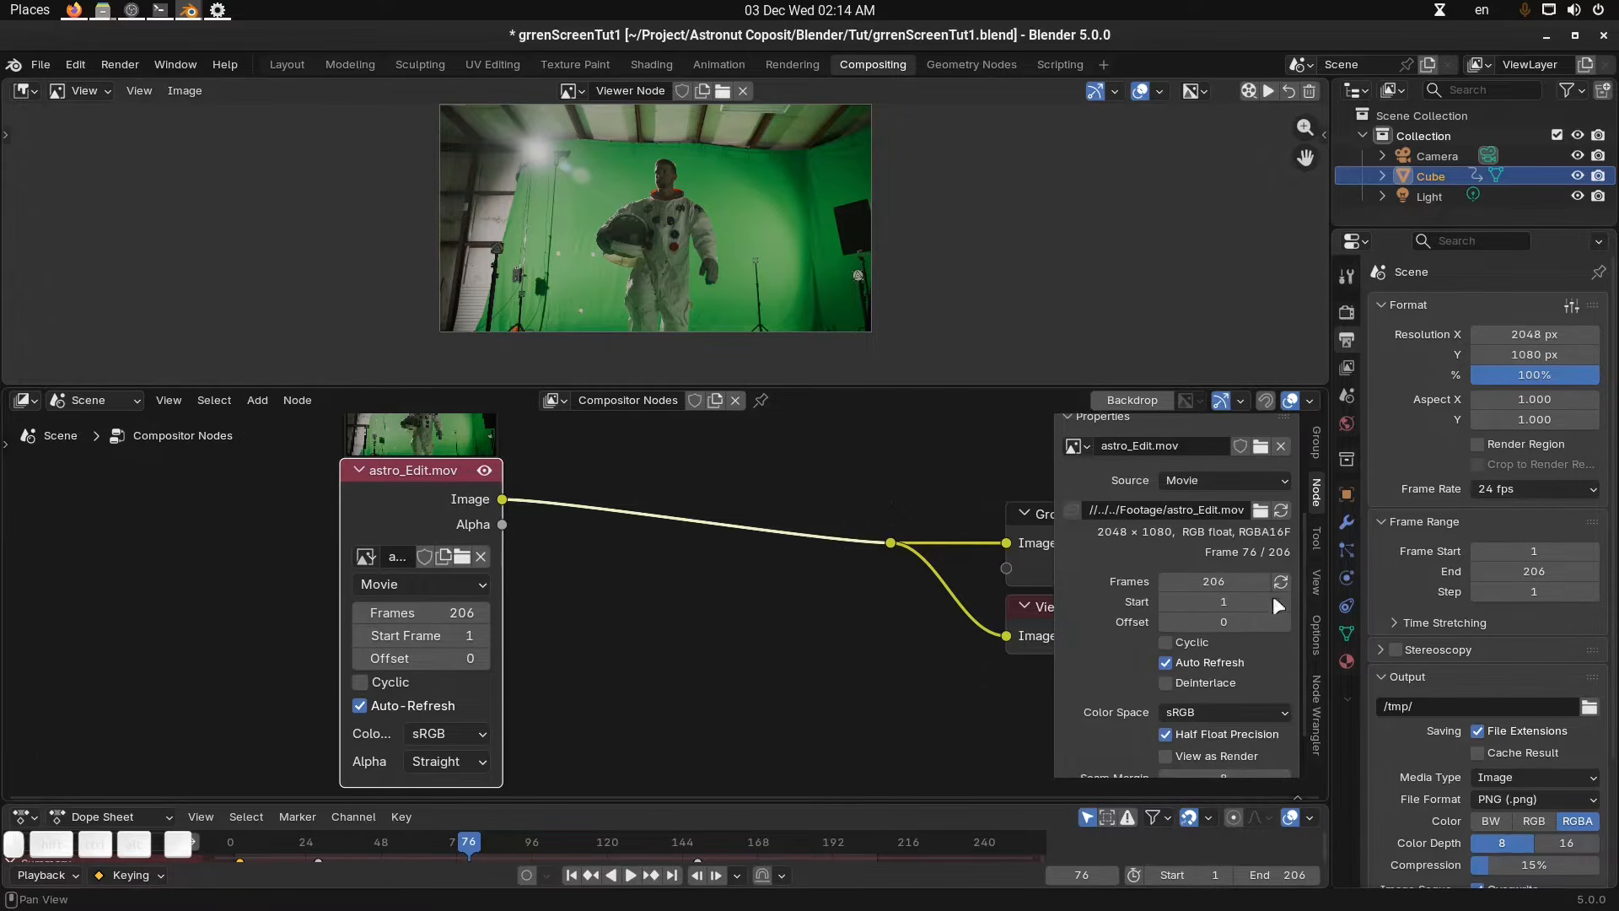
scroll(1253, 745, "down", 2)
mouse_move(510, 717)
middle_mouse_down()
mouse_move(557, 691)
mouse_move(538, 723)
middle_mouse_up()
scroll(613, 685, "up", 2)
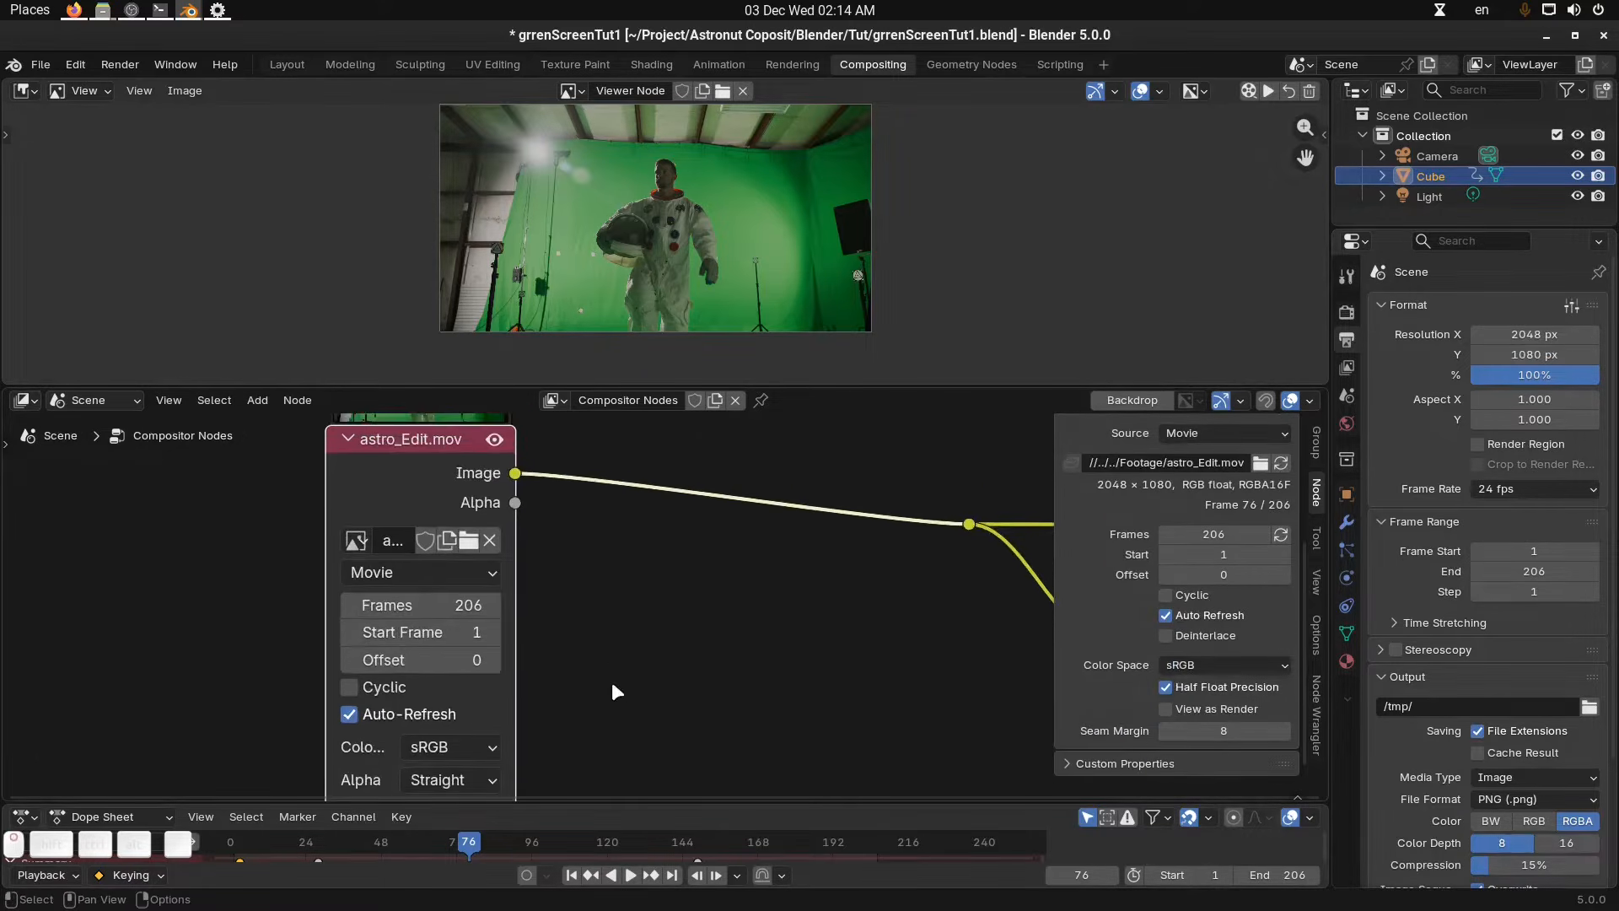
scroll(1176, 661, "up", 5)
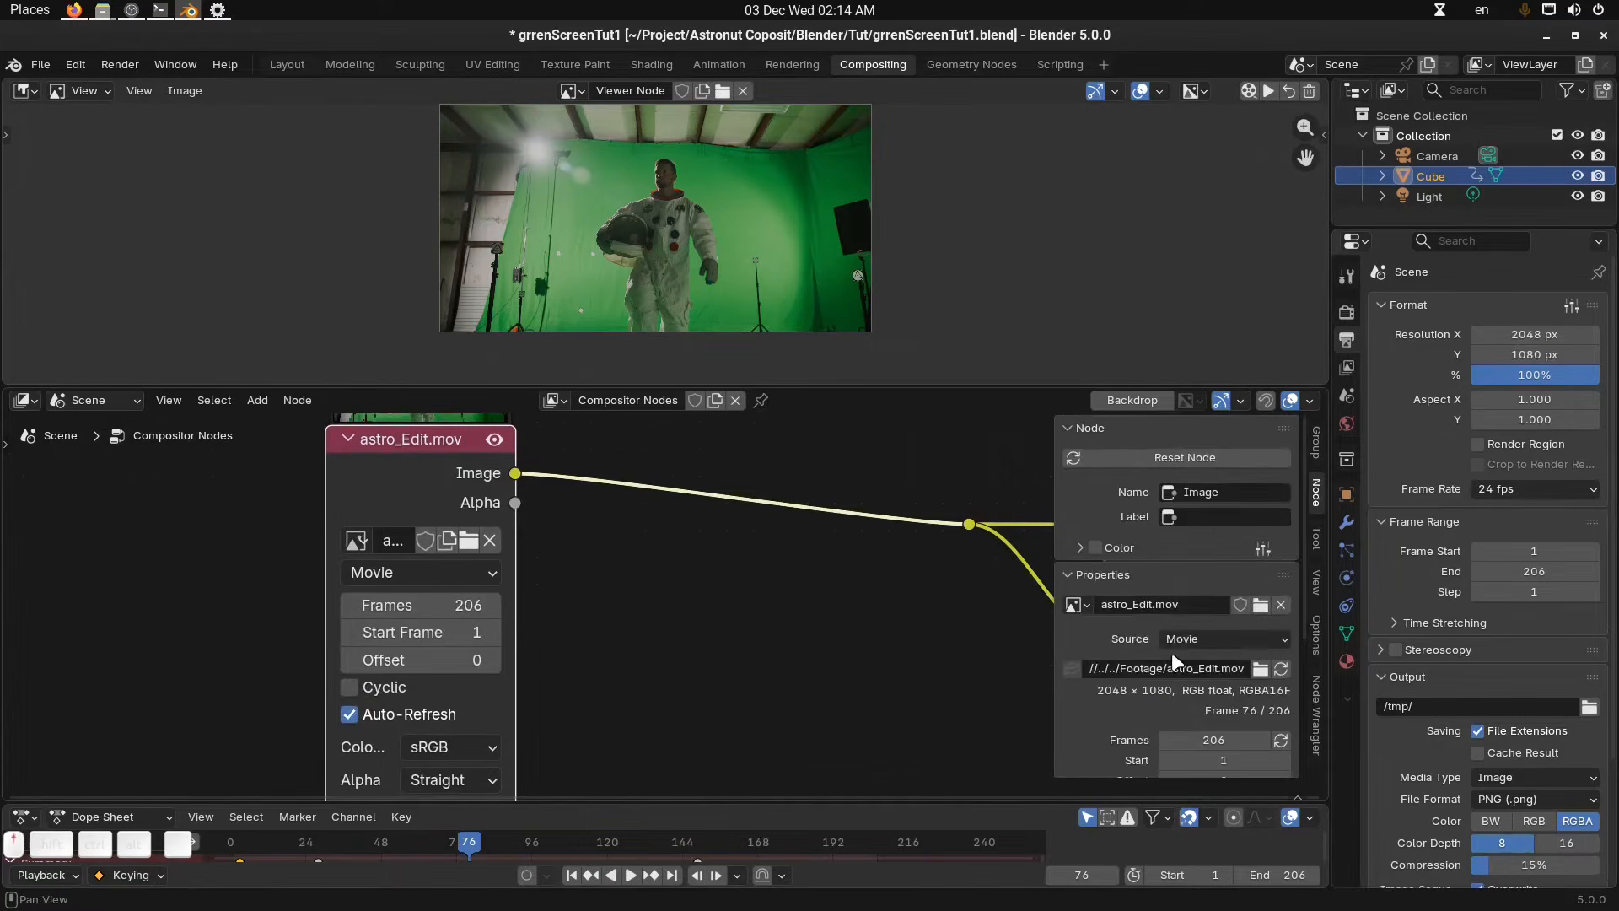
key("n")
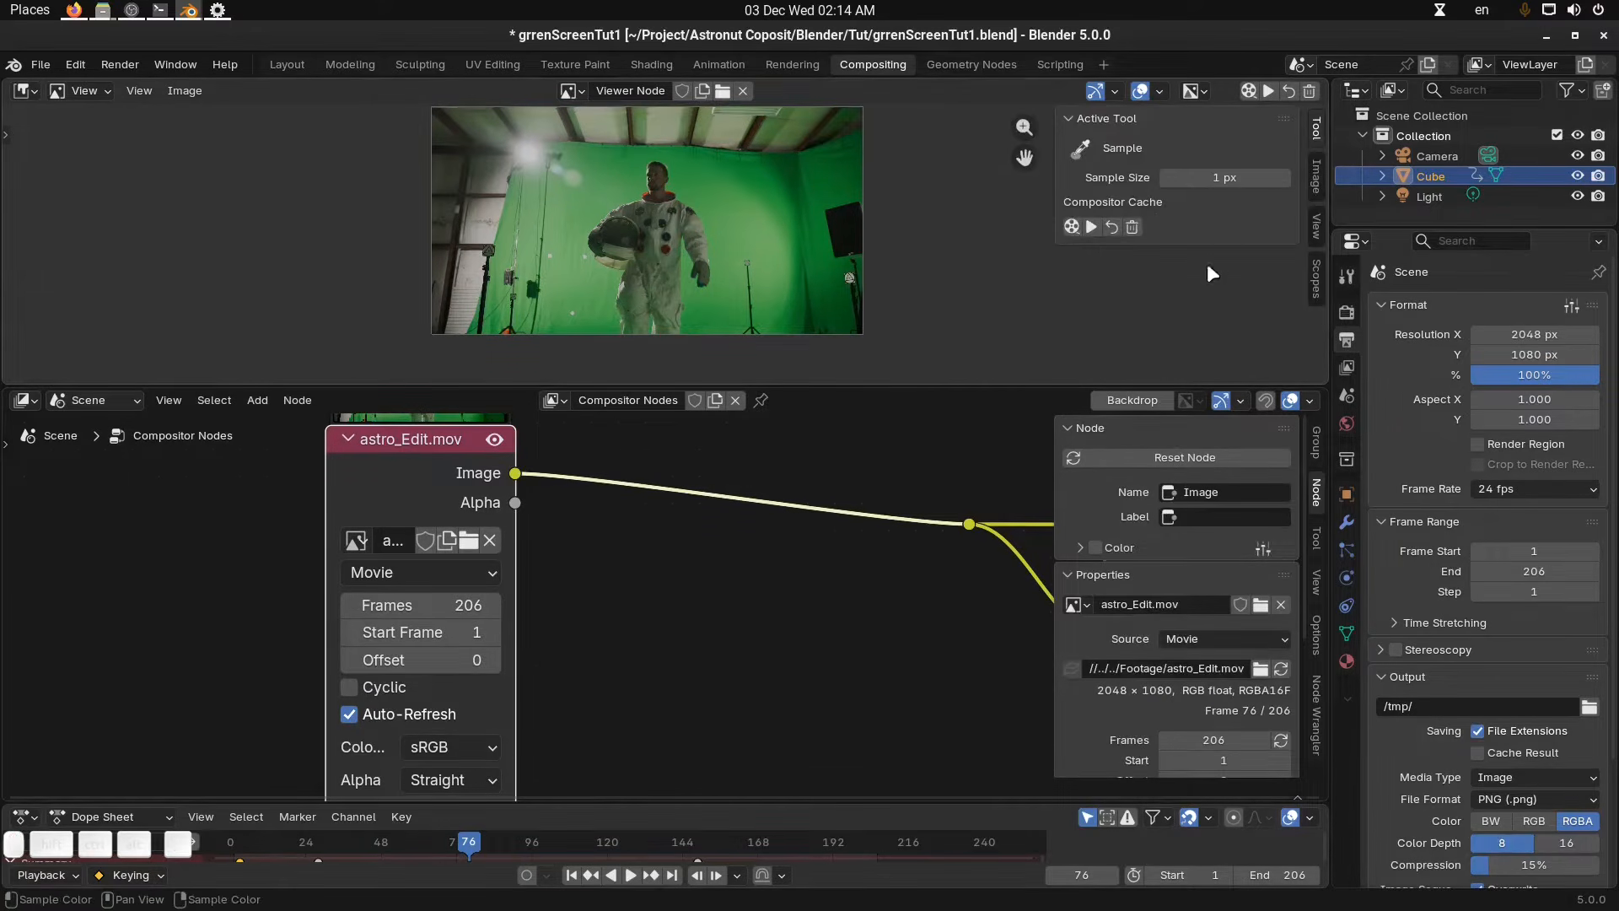
left_click(1311, 176)
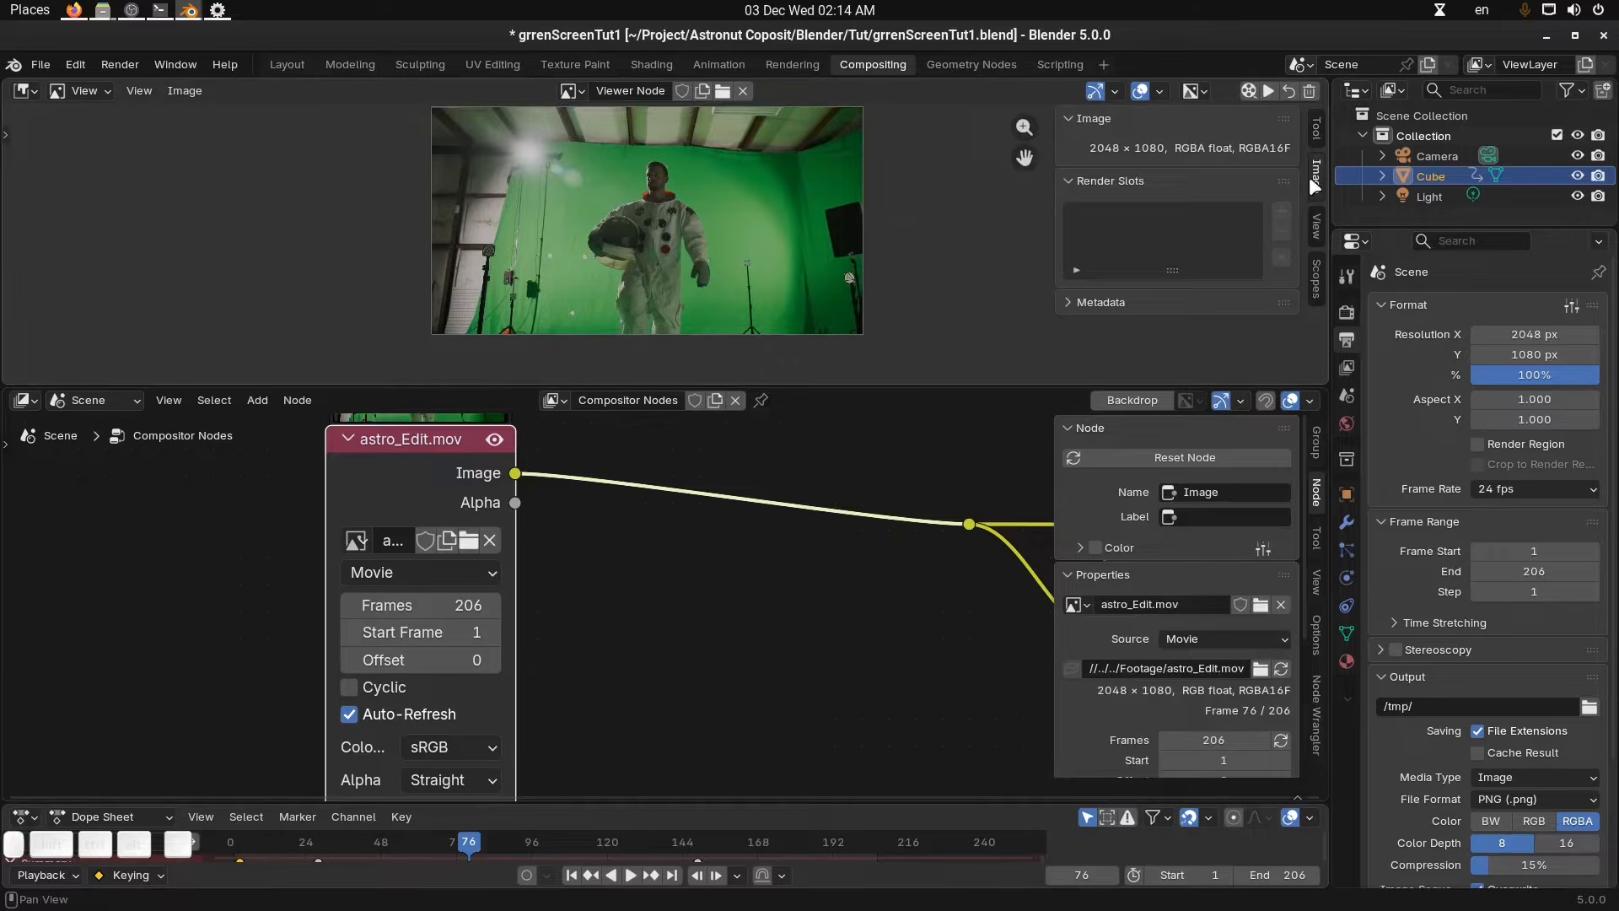
key("n")
Set the scene frame rate to 23.98 fps and save the blend file.
left_click(1543, 488)
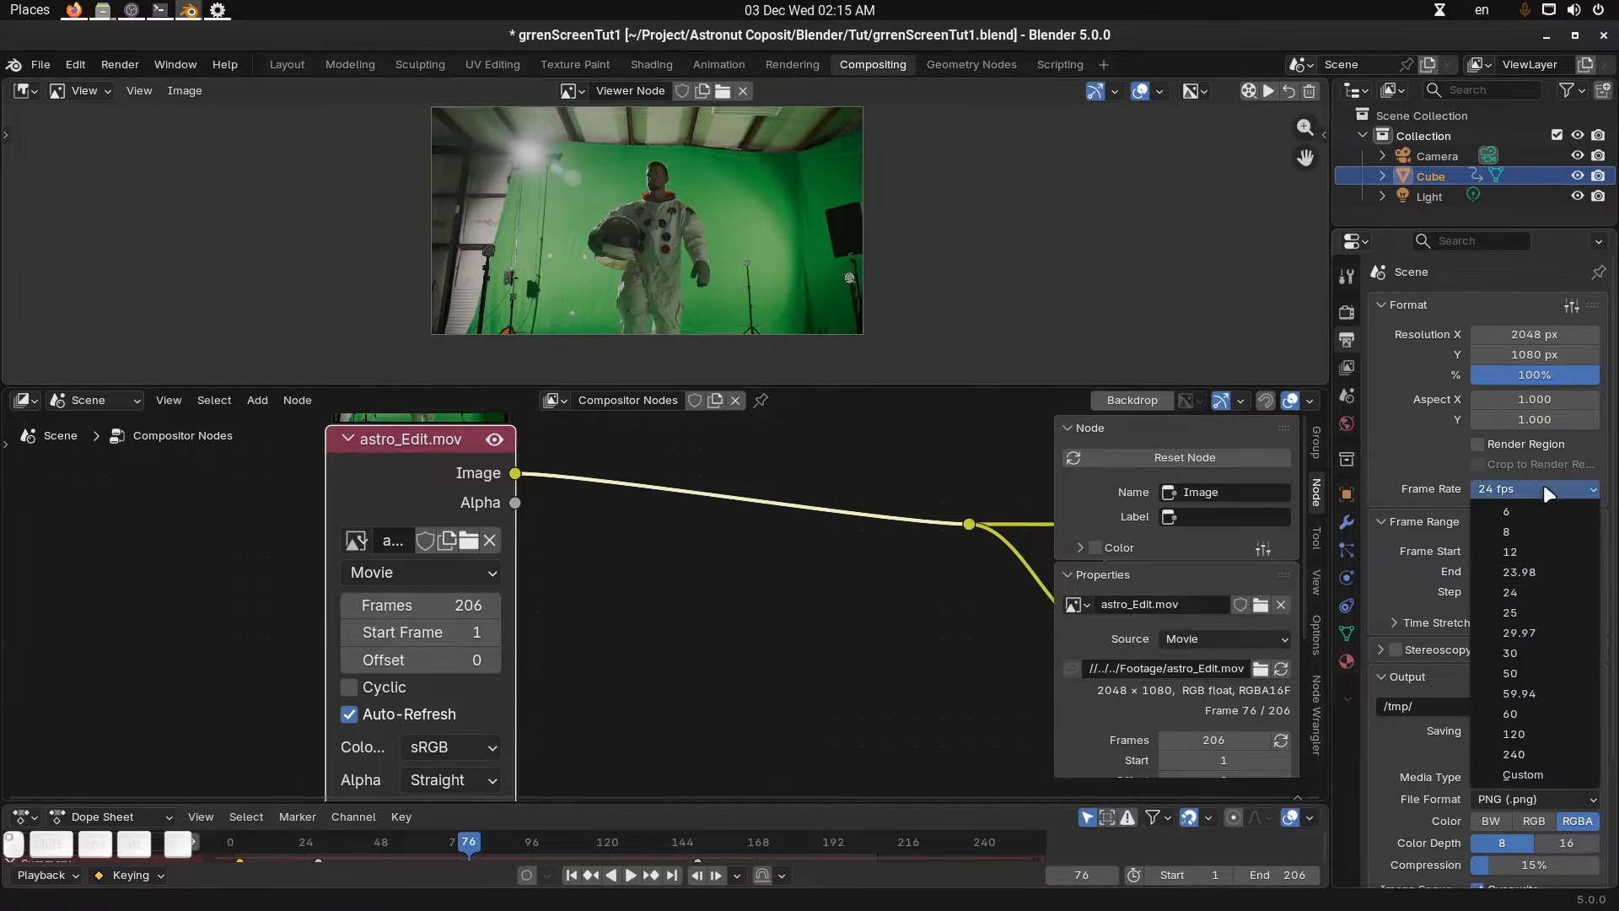
left_click(1551, 573)
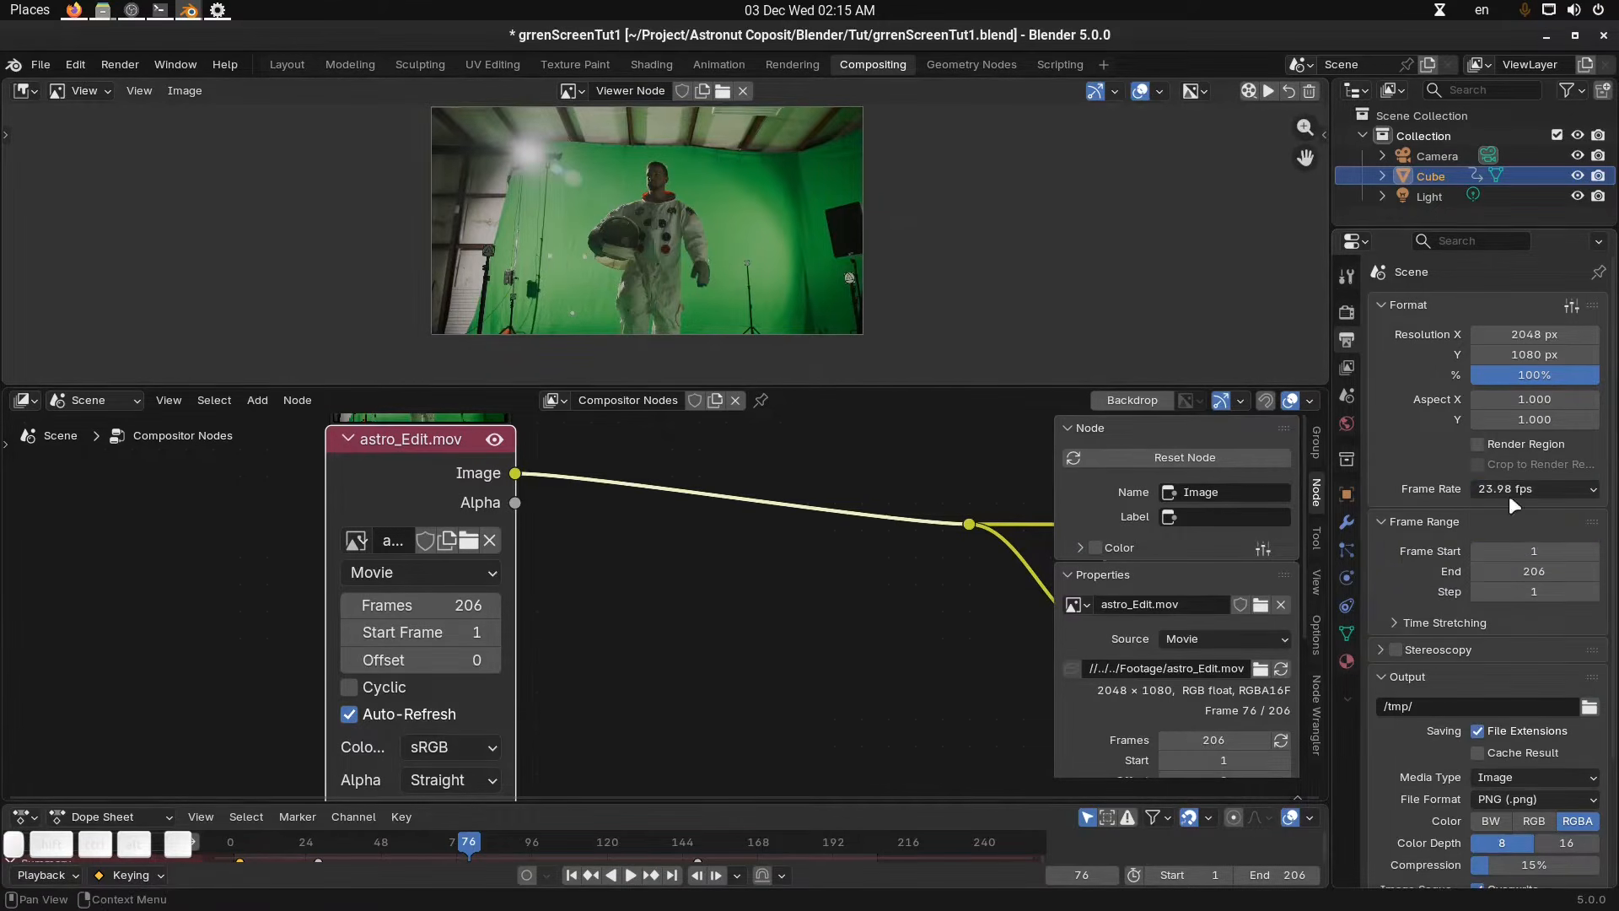
key("n")
scroll(814, 641, "down", 2)
key("ctrl+s")
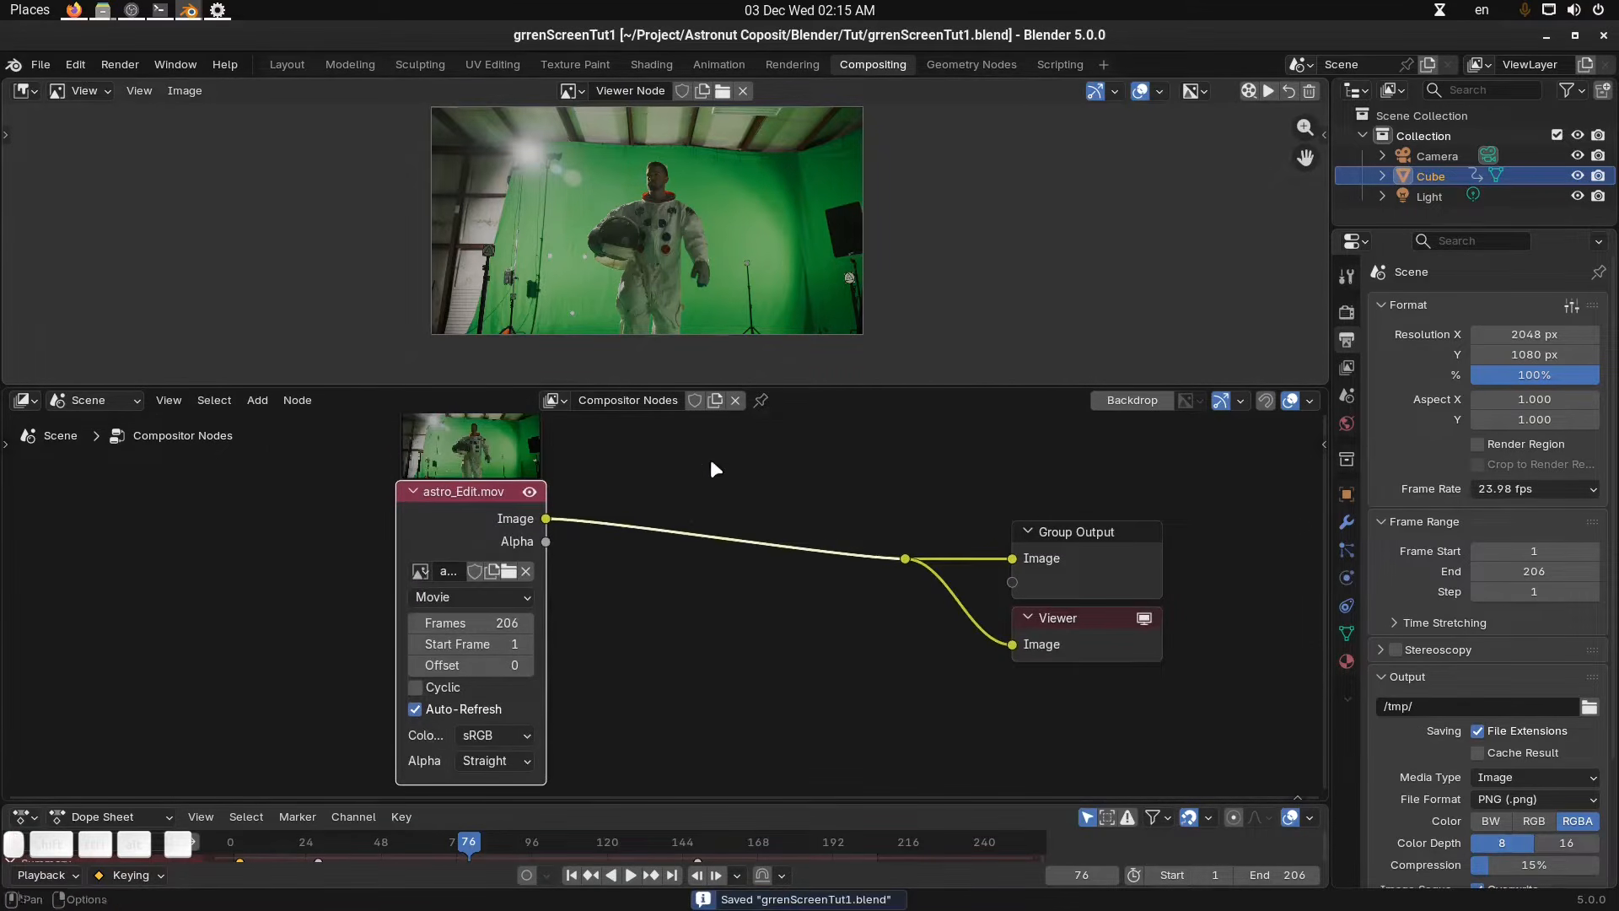
Enlarge the Image Editor area and zoom into the footage preview.
middle_click_drag(724, 541, 781, 542)
left_click_drag(505, 511, 421, 518)
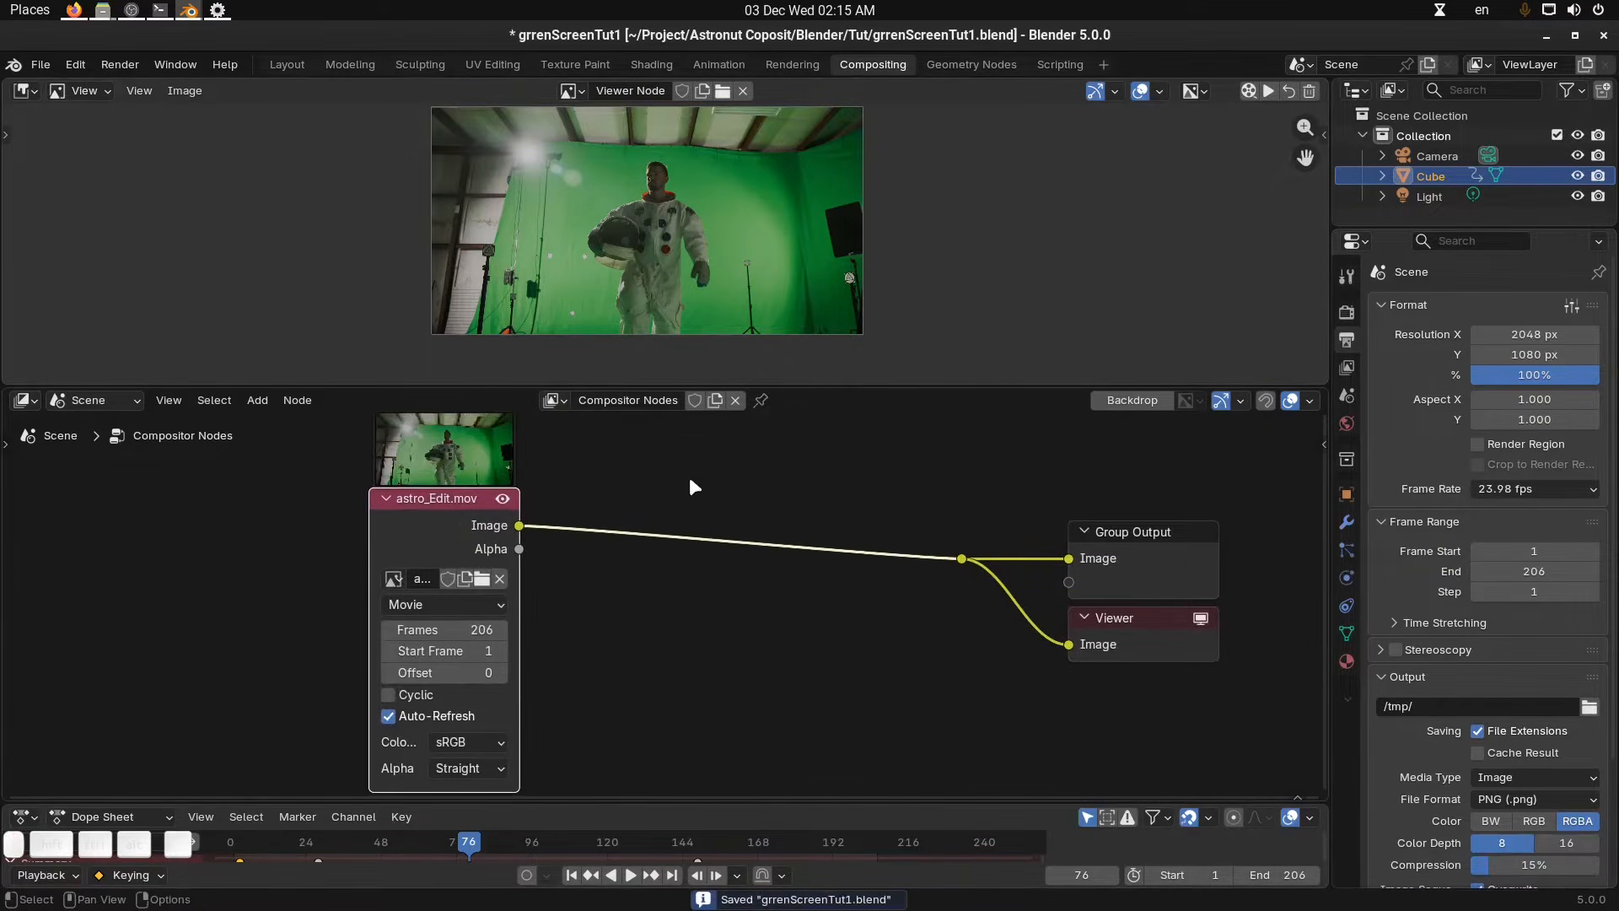
left_click_drag(775, 382, 775, 499)
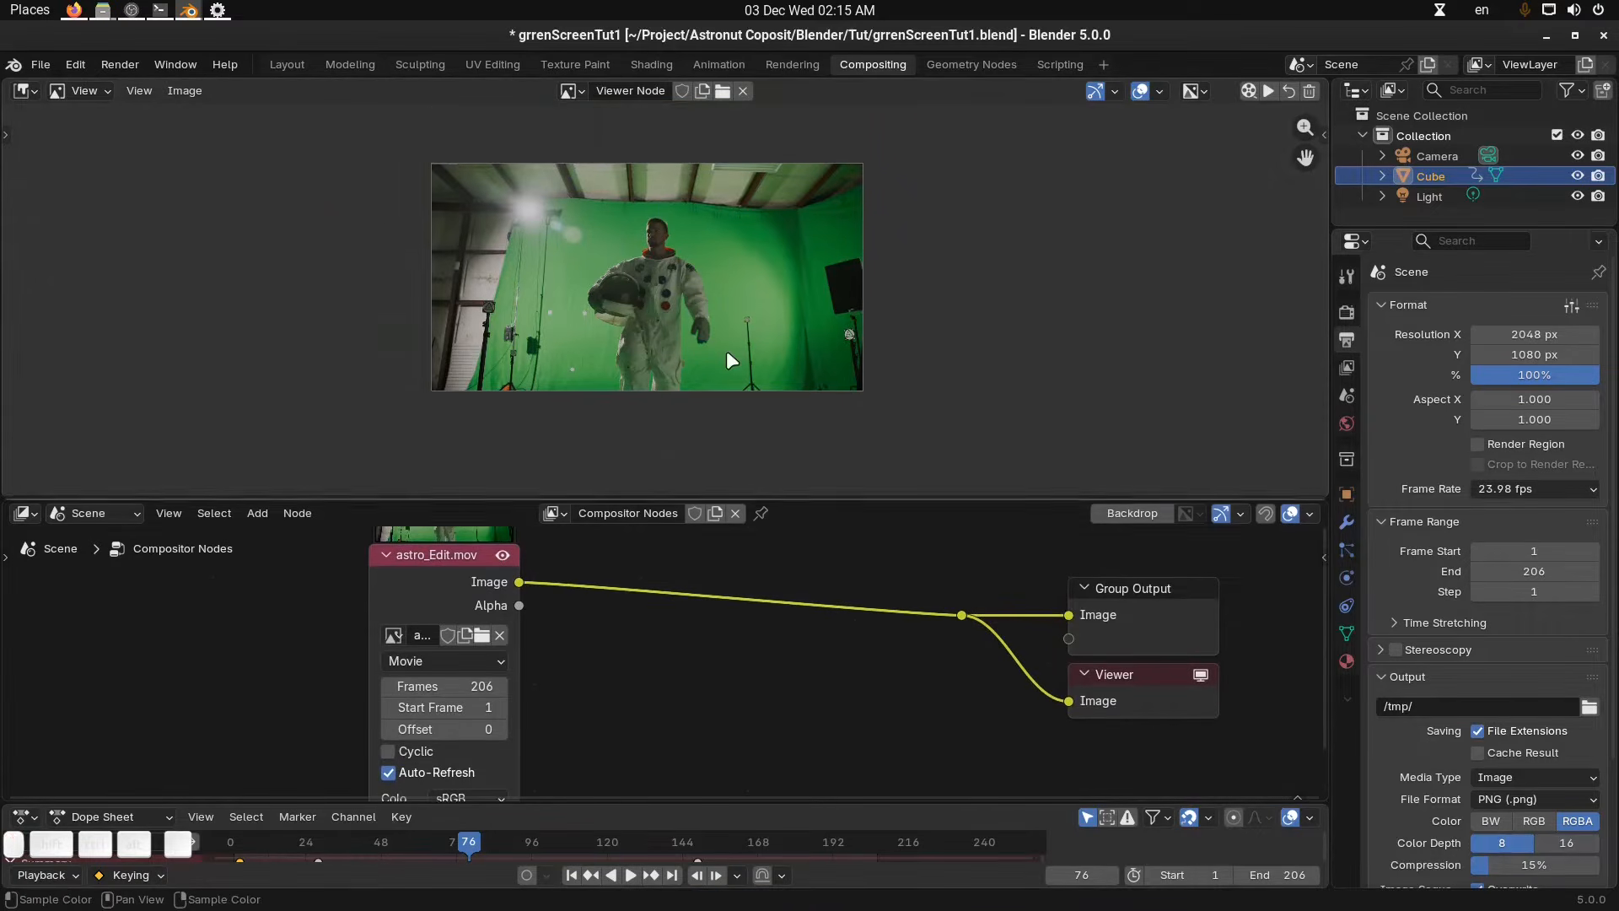
scroll(726, 351, "up", 4)
middle_click_drag(725, 312, 735, 363)
Change the Dope Sheet area into a Timeline and turn on Limit to Frame Range in its playback settings.
key("shift+Right")
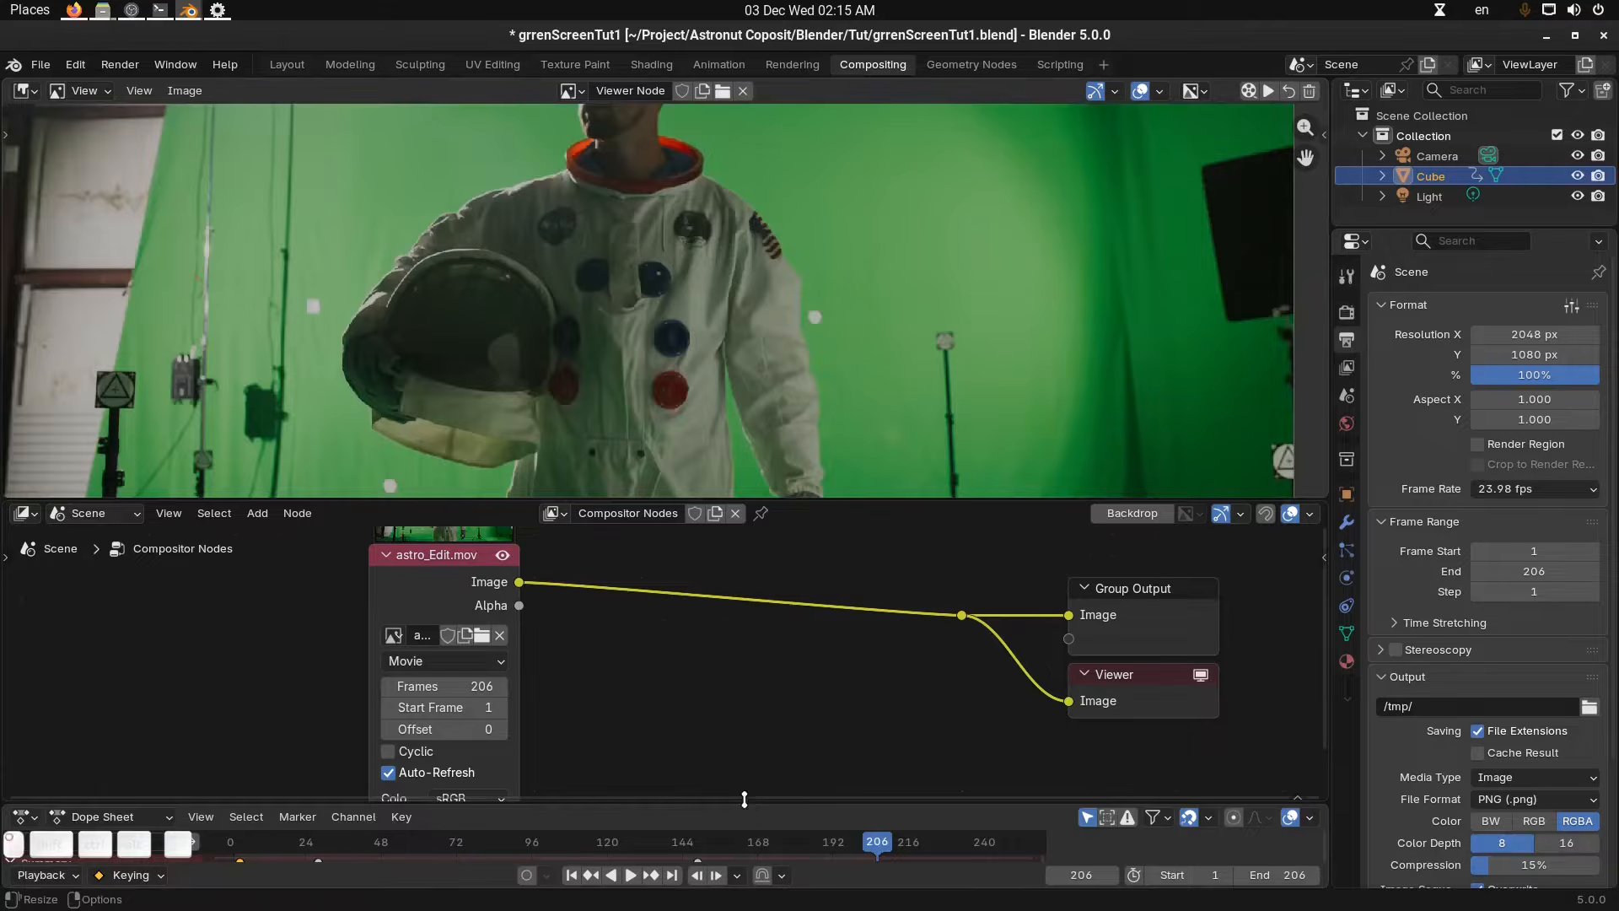
left_click_drag(744, 797, 238, 786)
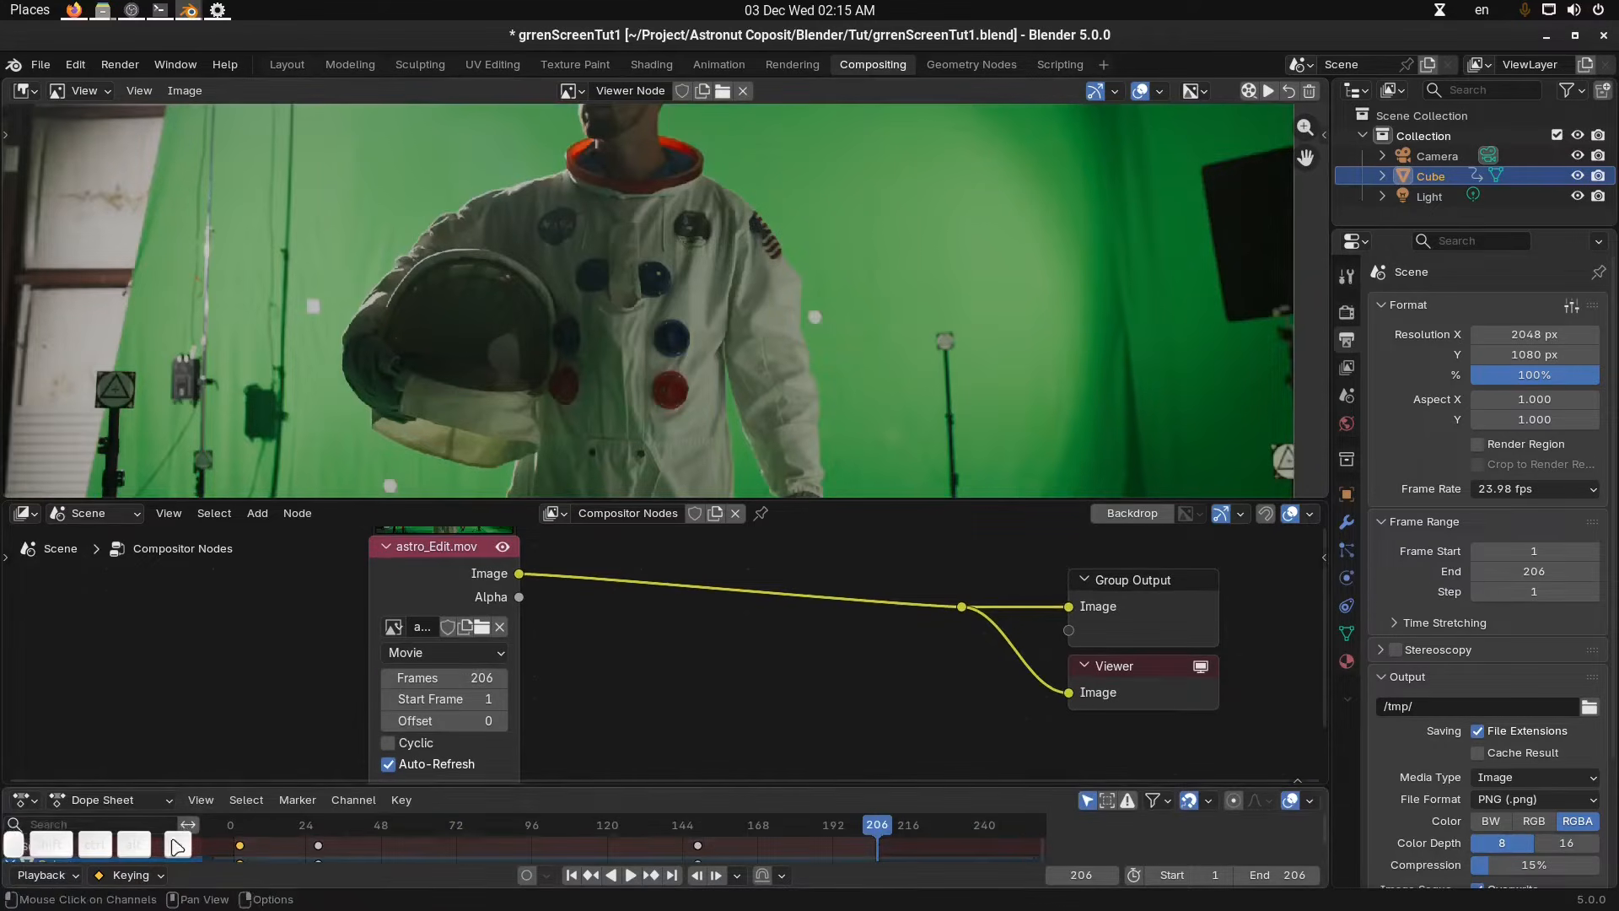
left_click(25, 800)
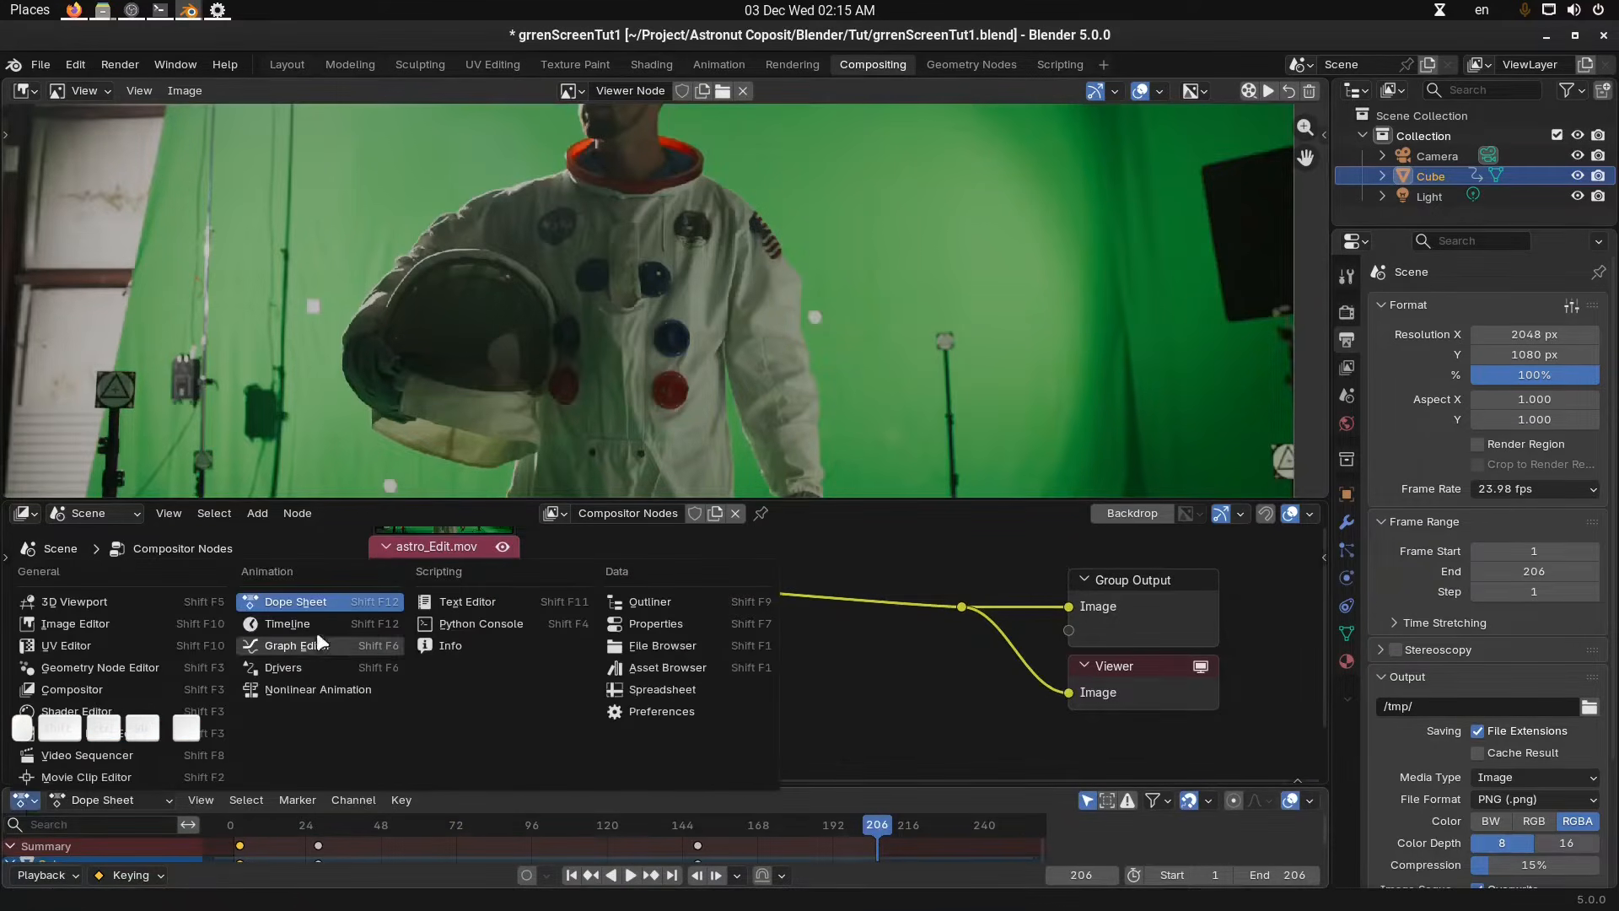
left_click(316, 628)
left_click(67, 800)
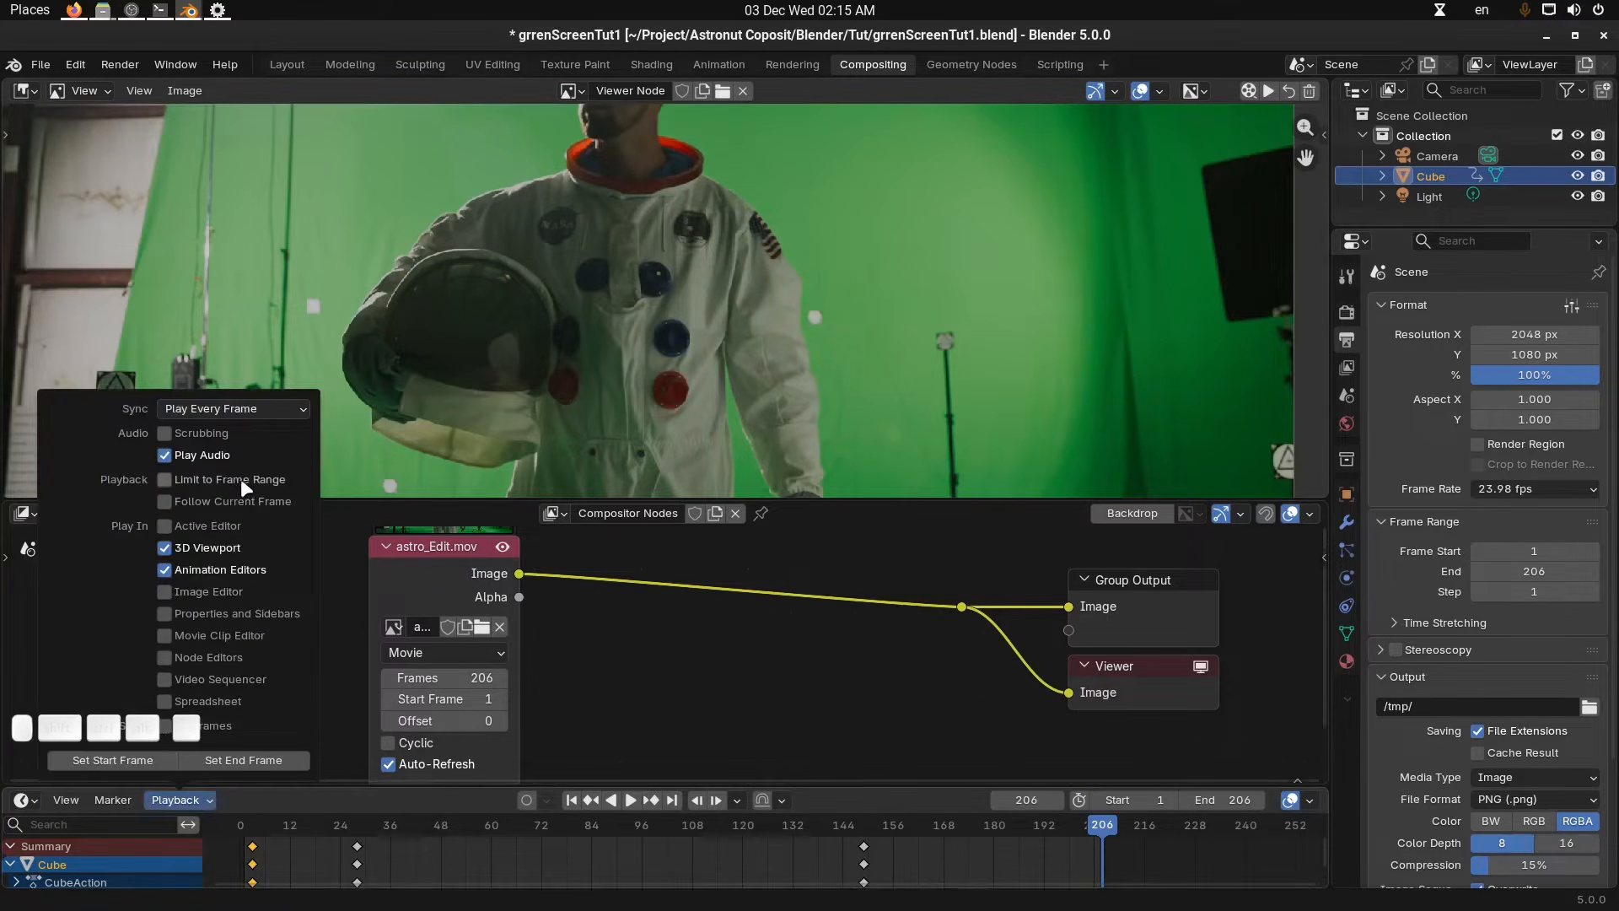
left_click(240, 479)
left_click(191, 799)
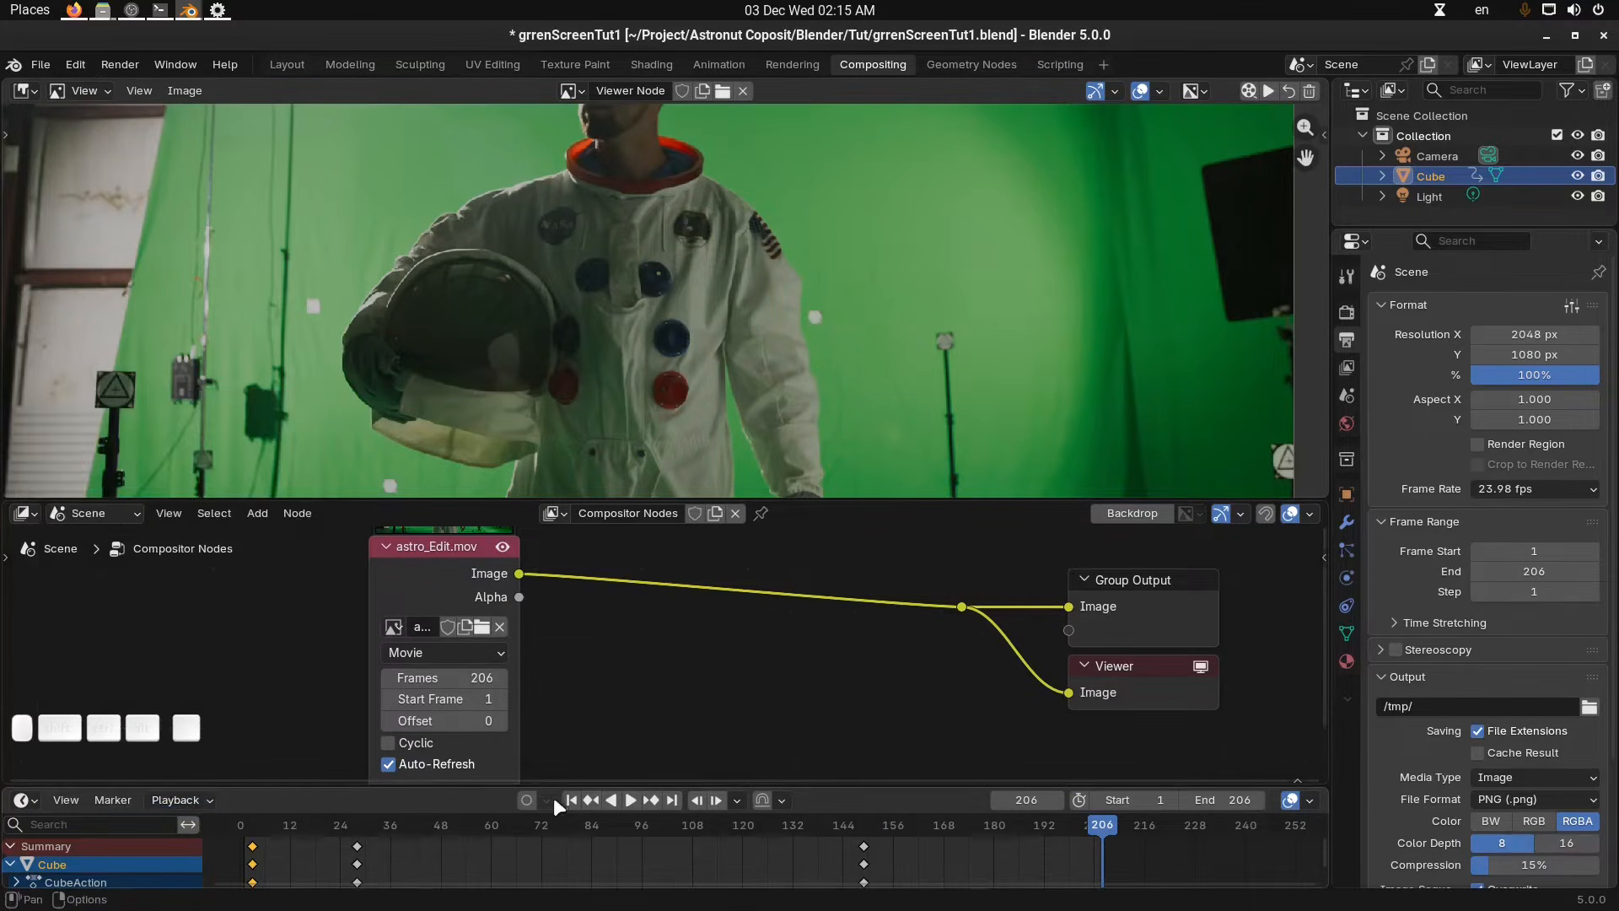
Switch the Image Editor to Mask mode and create a new mask named "garbage matte".
left_click_drag(563, 784, 565, 833)
middle_click_drag(683, 650, 734, 655)
scroll(740, 320, "down", 3)
key("shift")
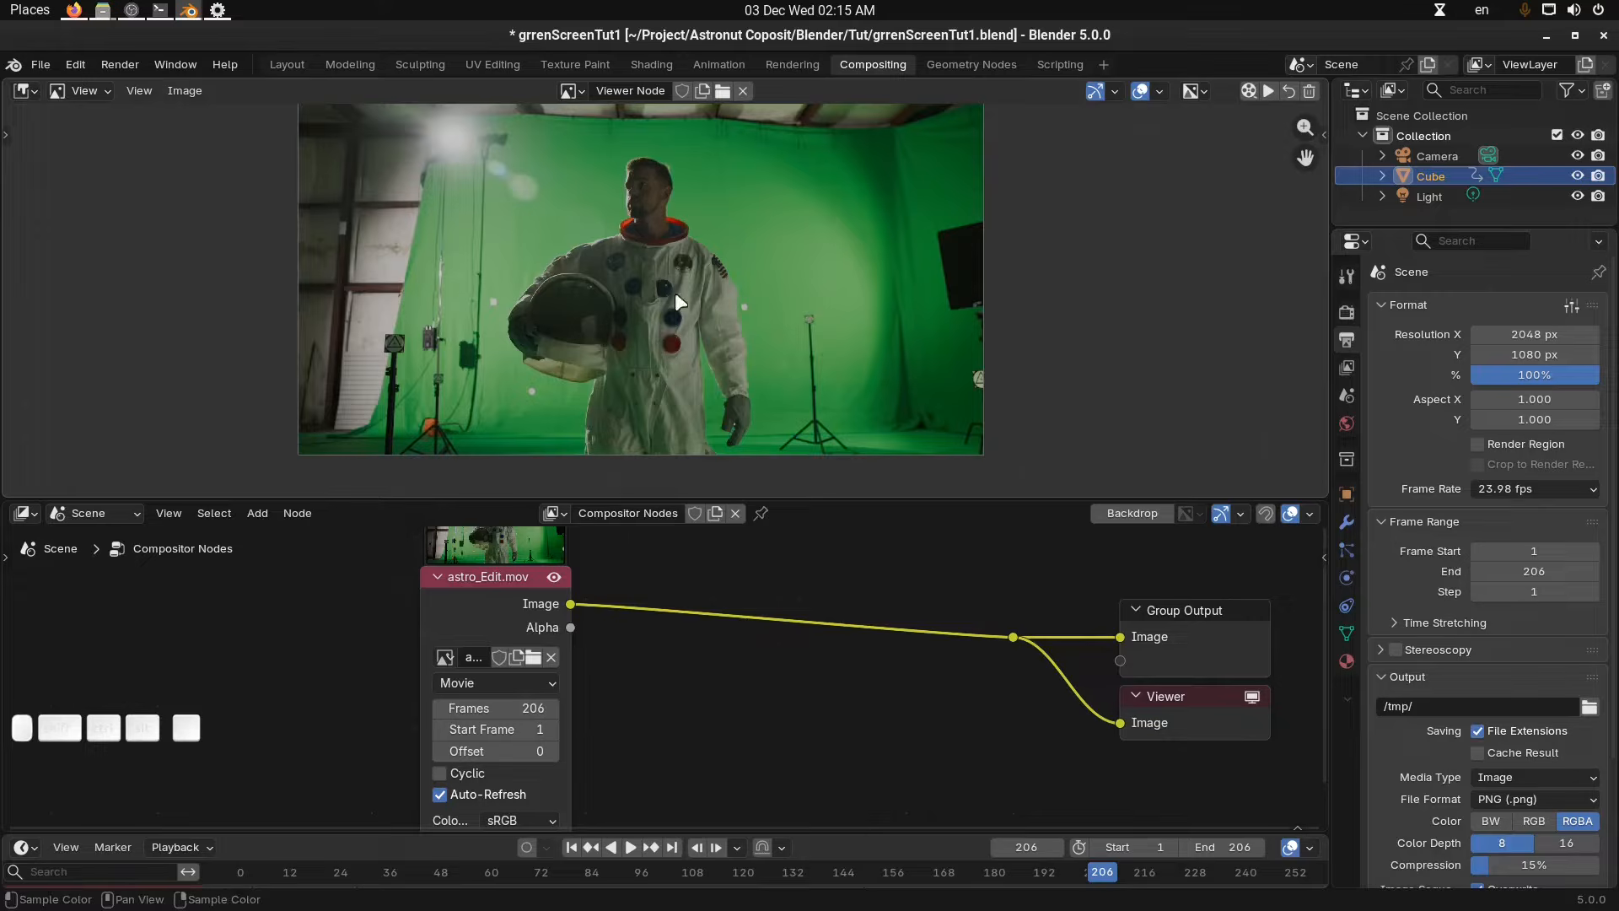
middle_click_drag(673, 228, 675, 234)
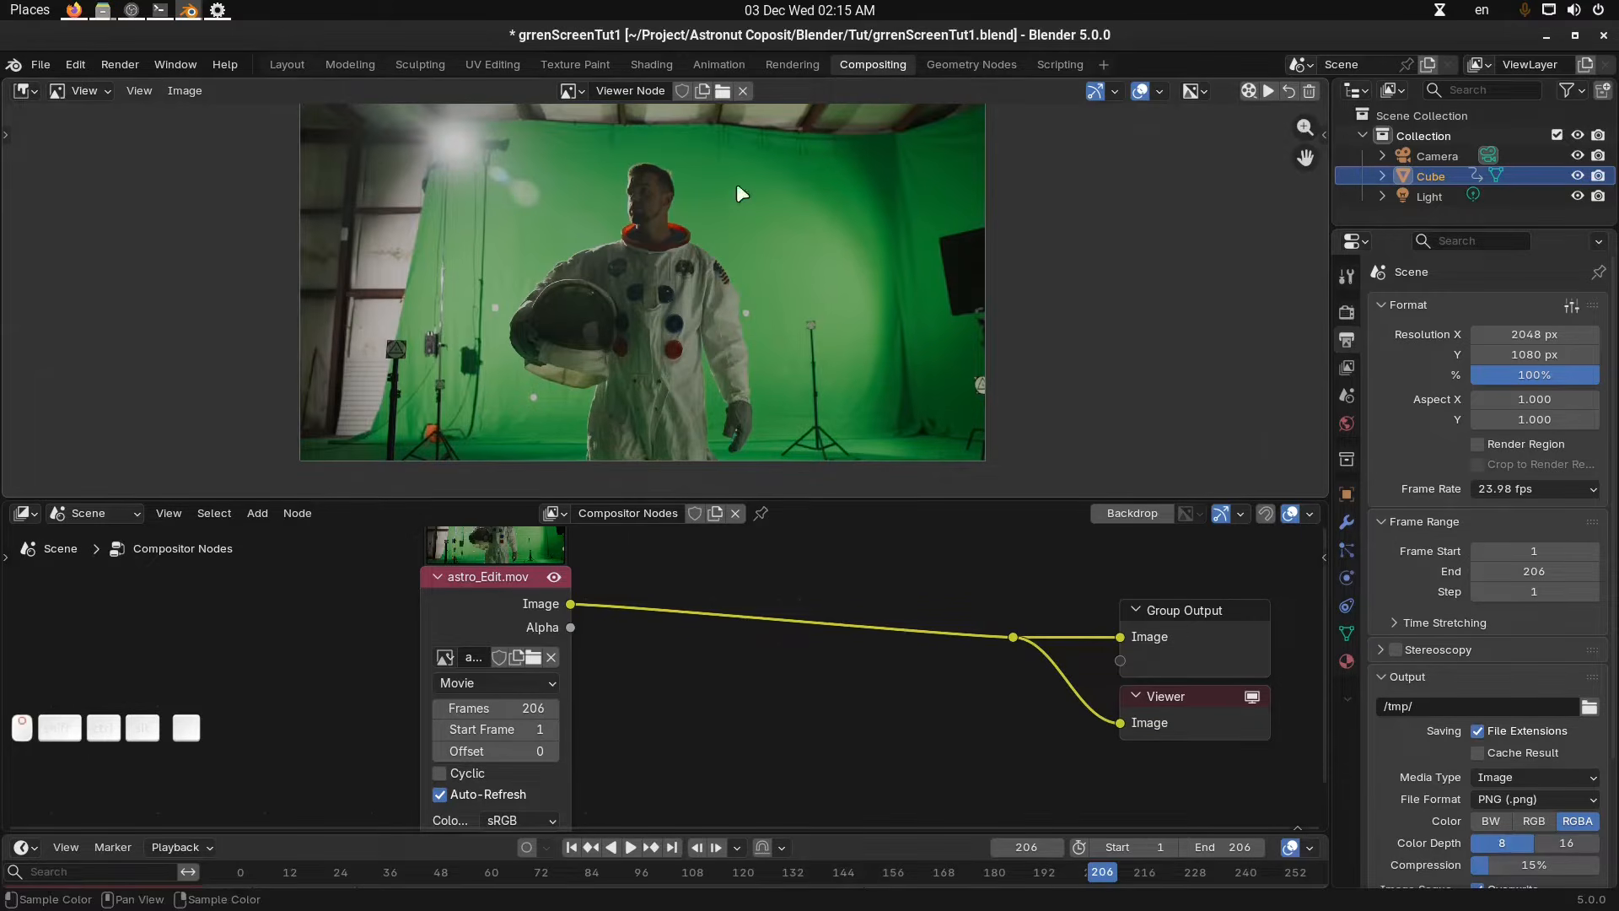
left_click(85, 91)
left_click(93, 180)
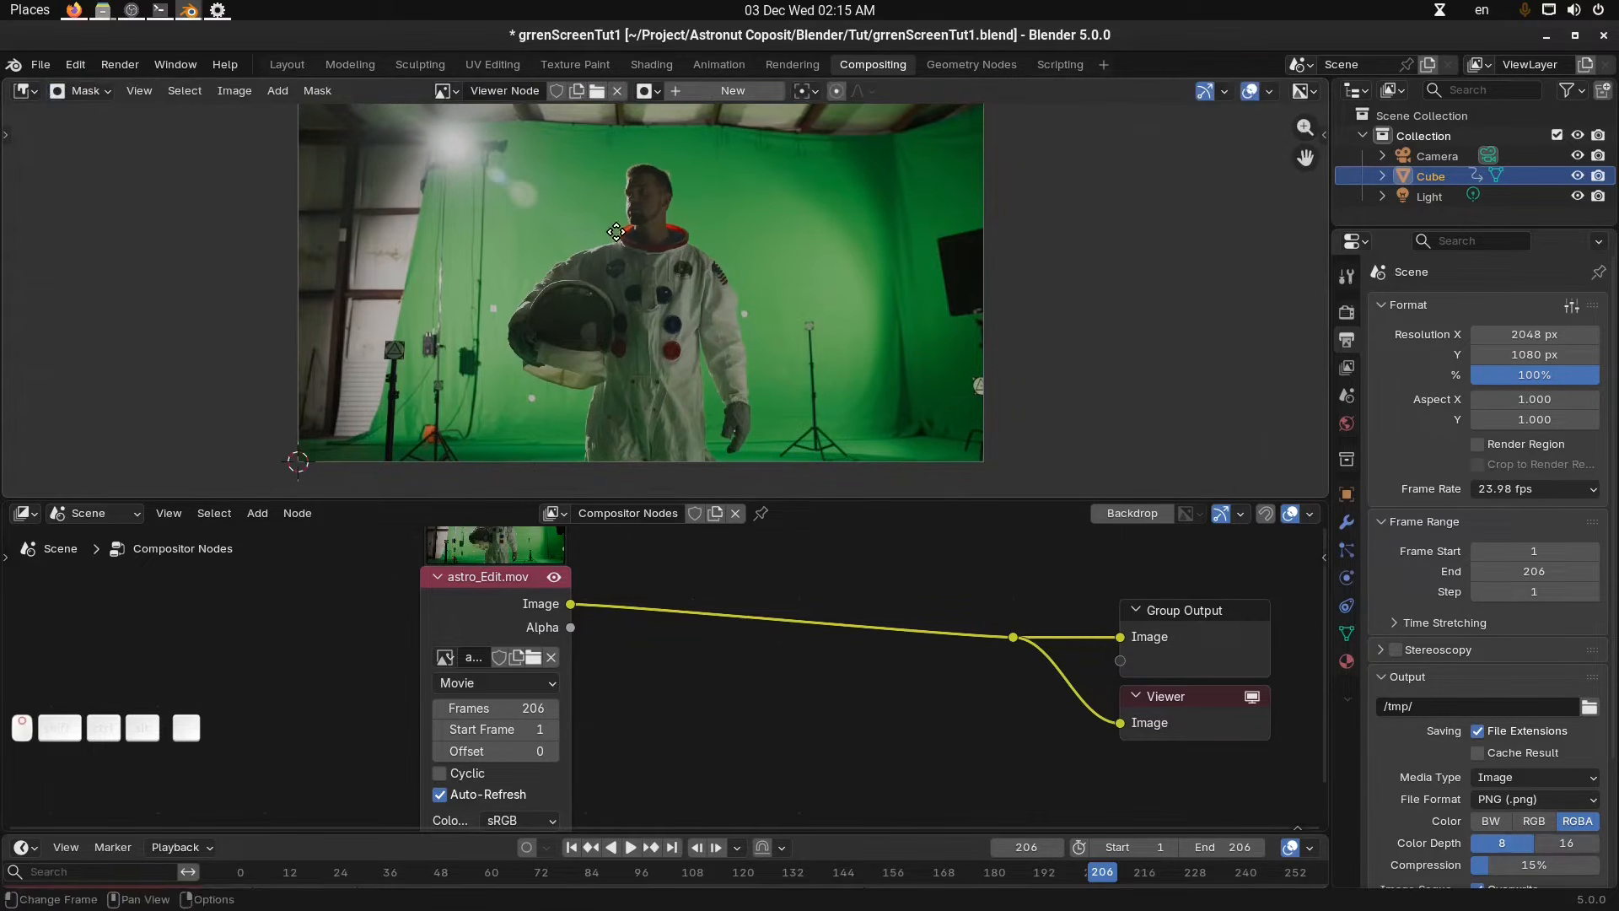
left_click(730, 91)
double_click(730, 89)
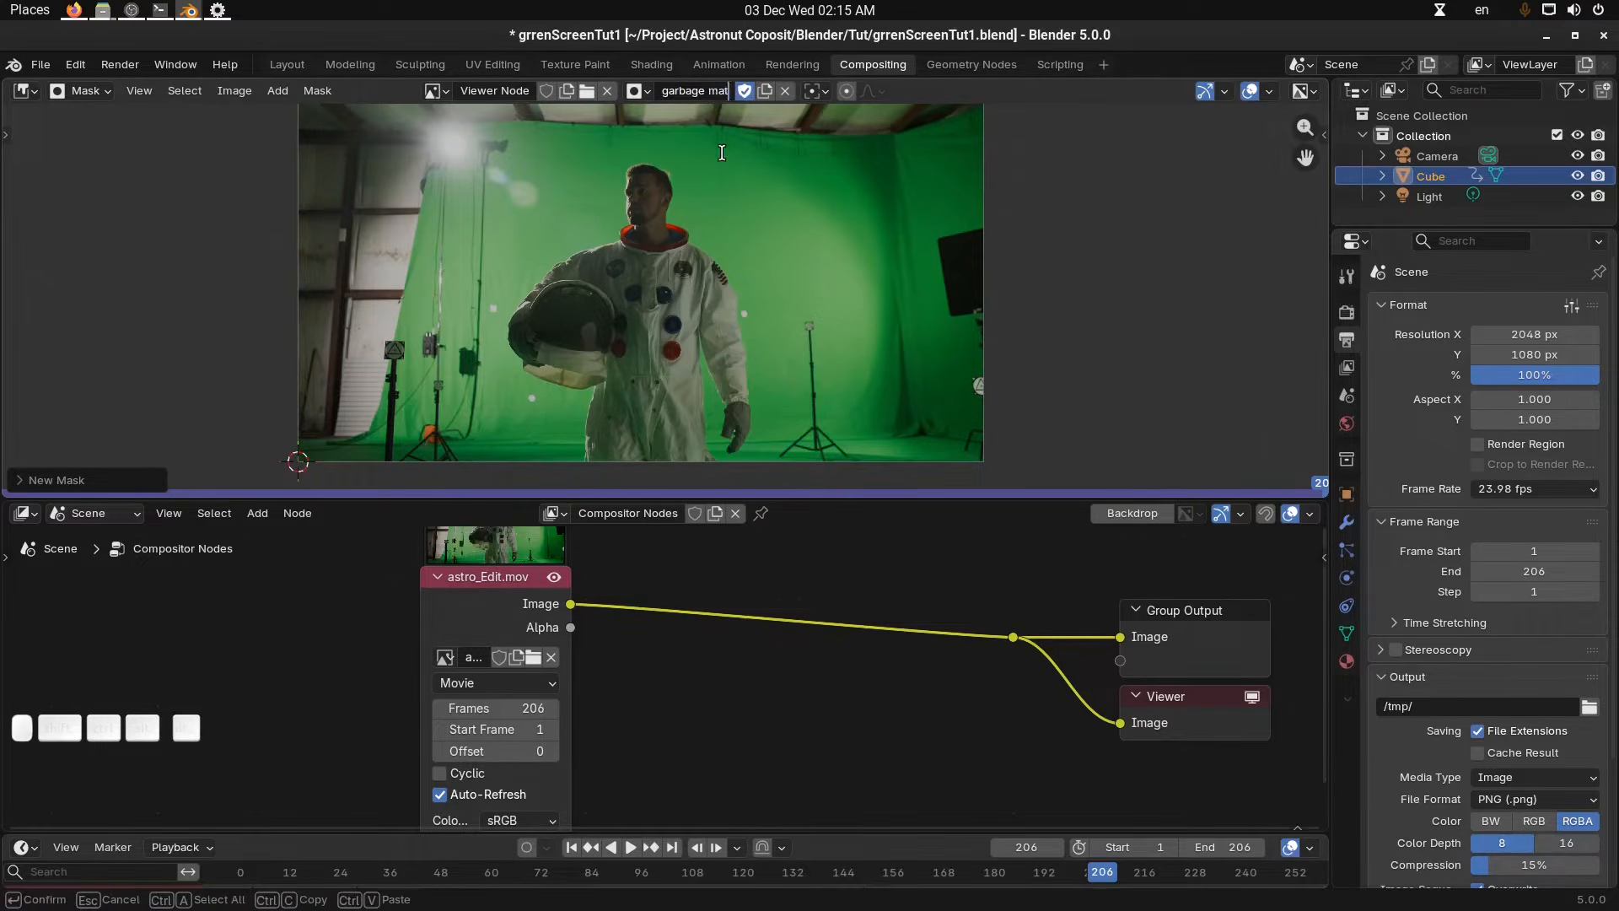
type("garbage matte")
key("Return")
Draw a closed five-point mask shape around the astronaut, extending below the footage.
scroll(720, 302, "down", 1)
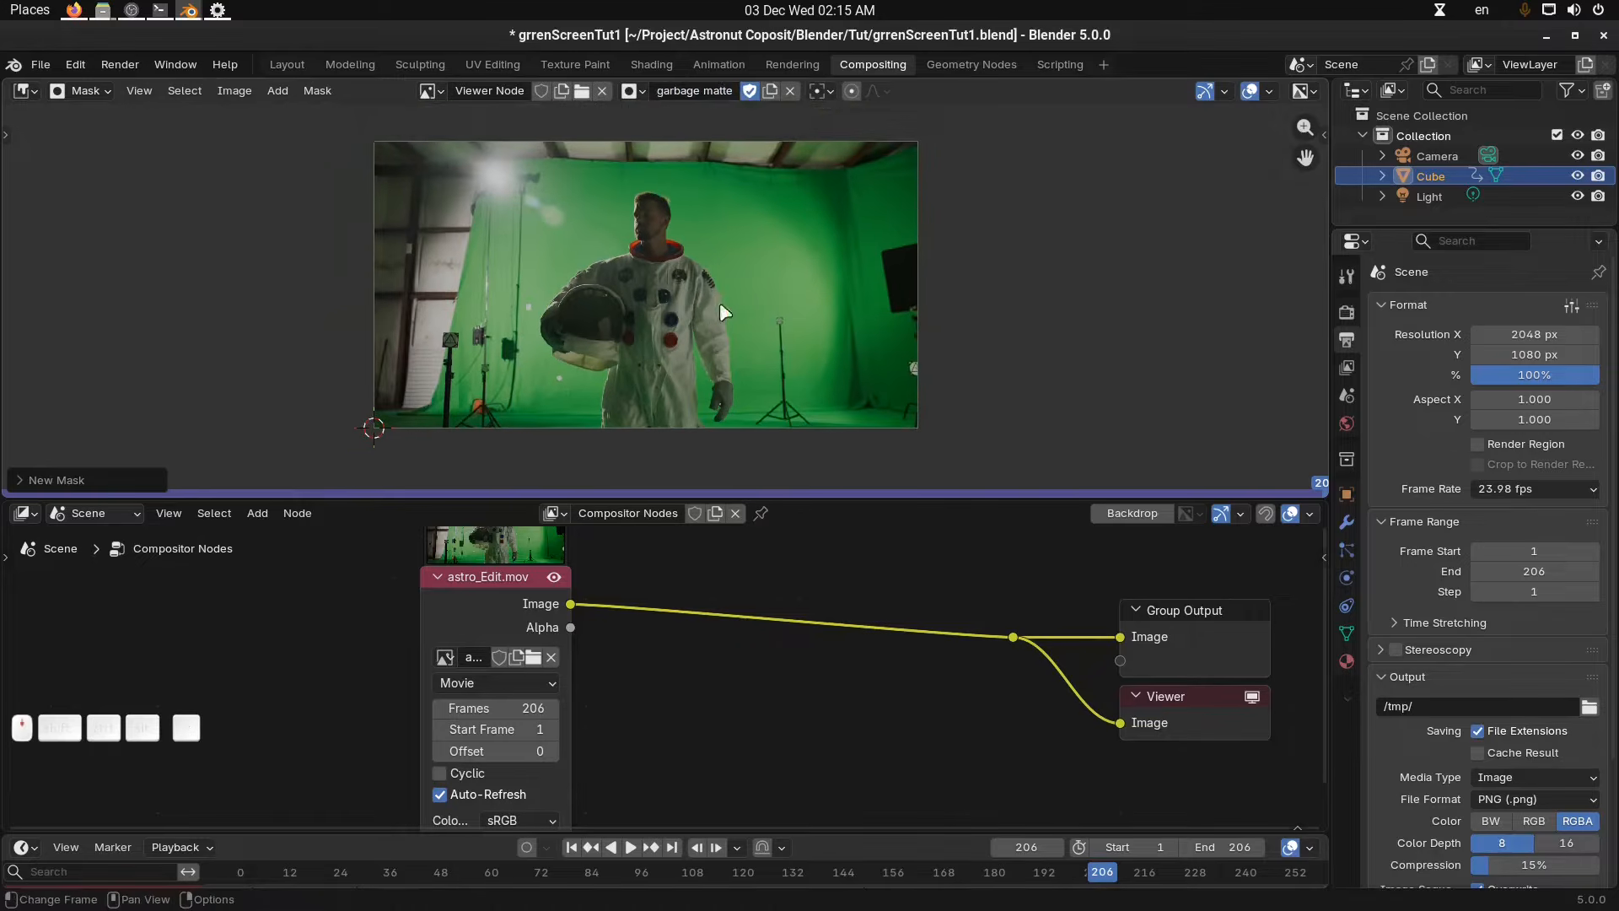
middle_click_drag(713, 321, 696, 336)
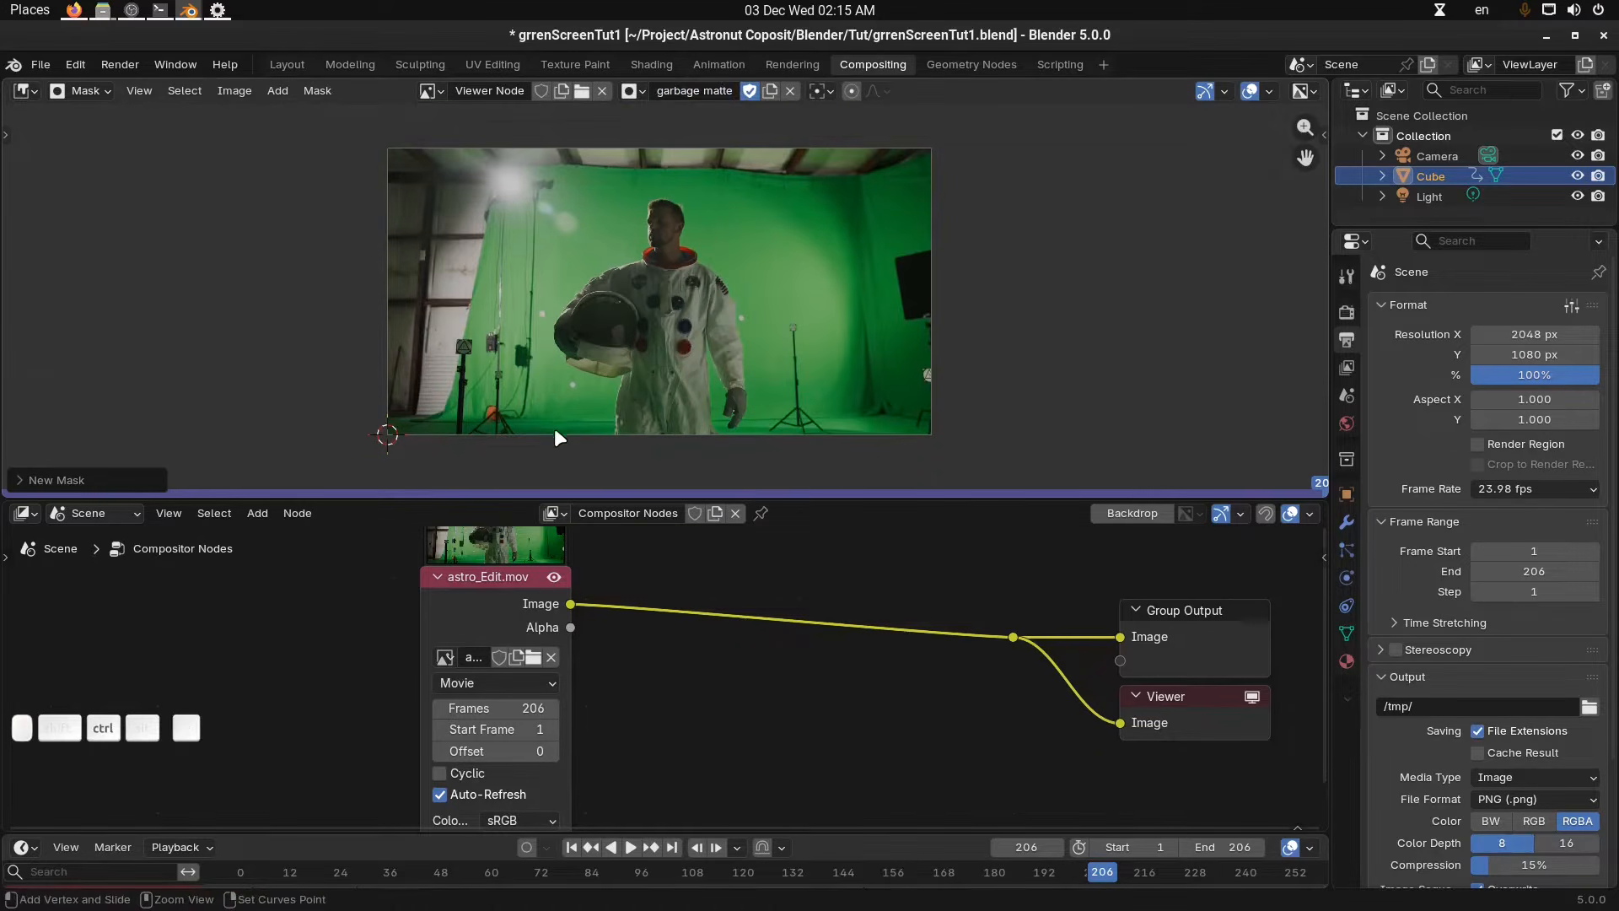
left_click(556, 433, "ctrl")
left_click_drag(595, 205, 626, 185, "ctrl")
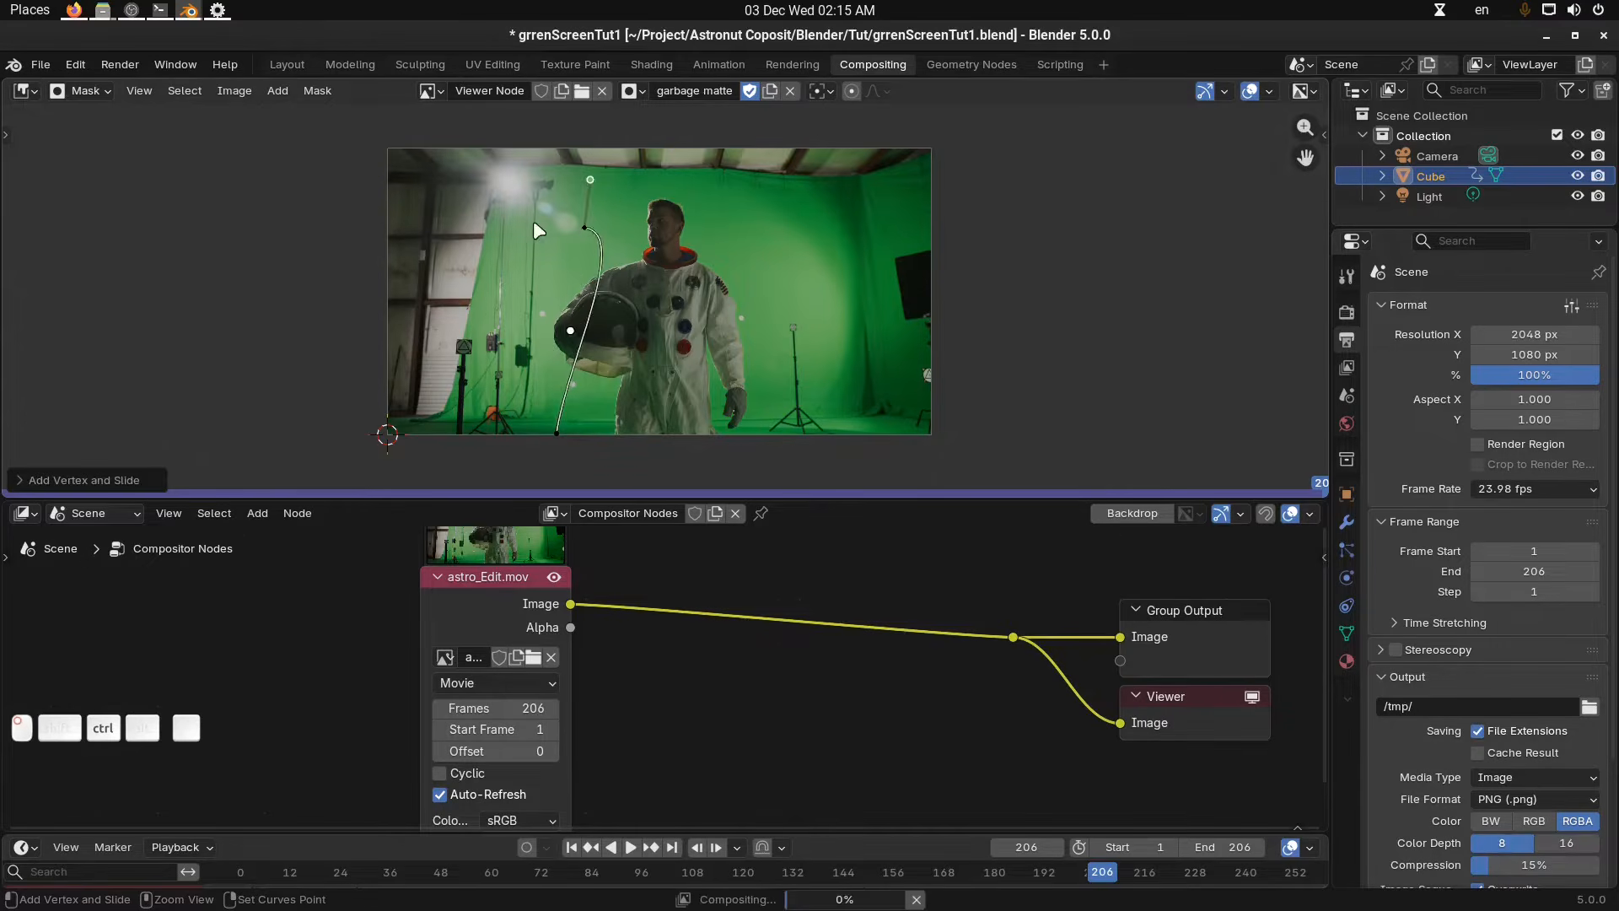
left_click_drag(533, 223, 647, 200, "ctrl")
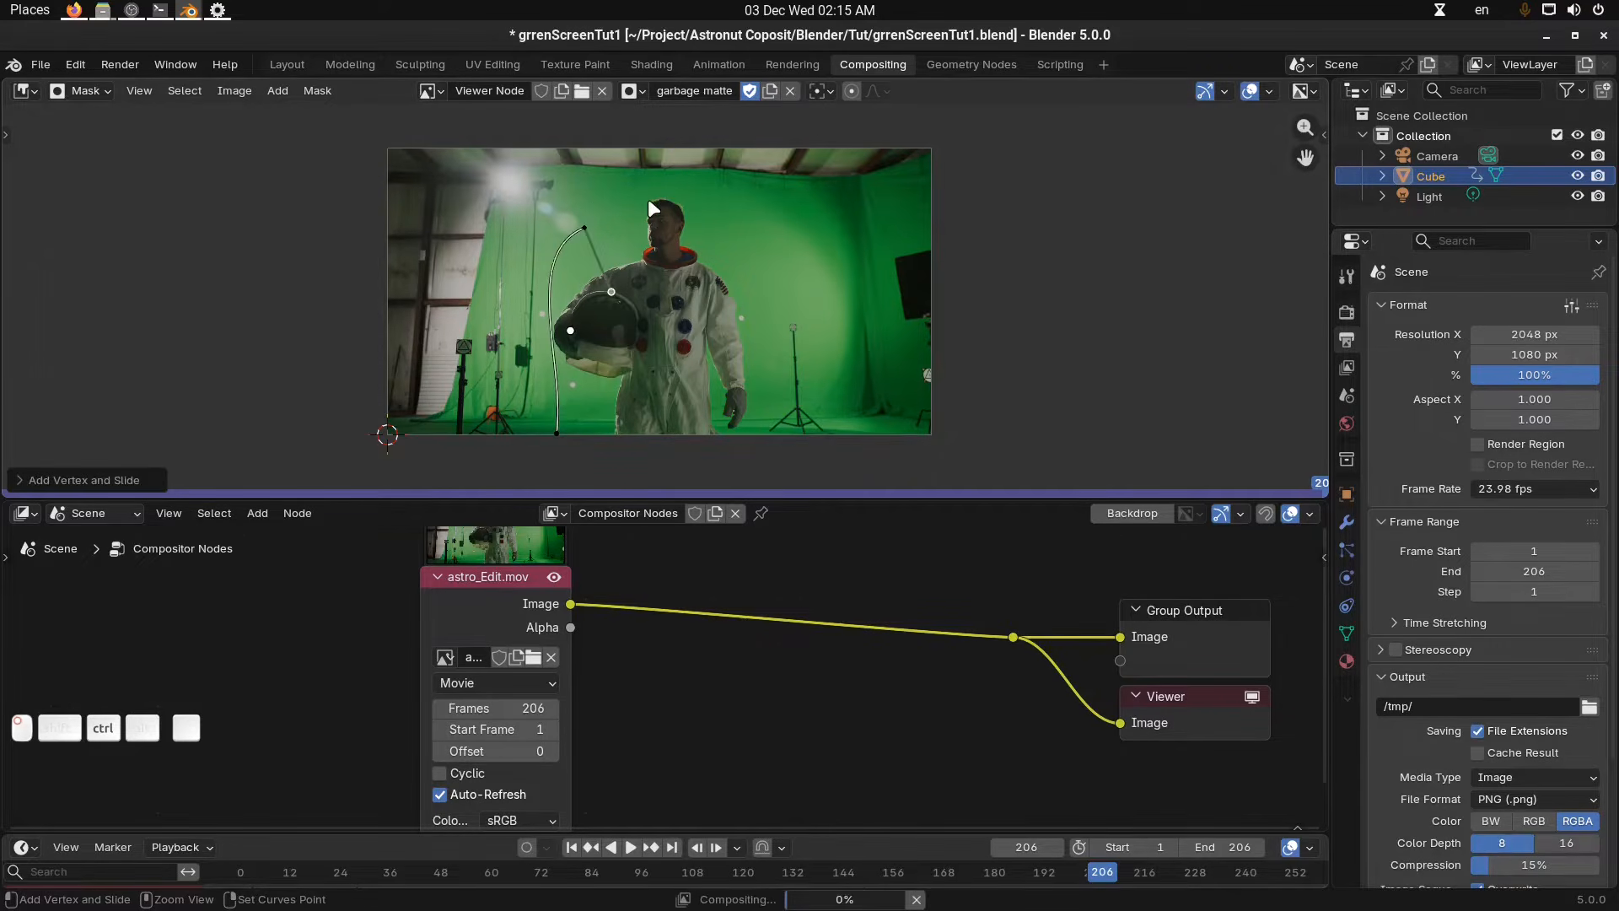
left_click(775, 239, "ctrl")
left_click(747, 451, "ctrl")
key("alt+c")
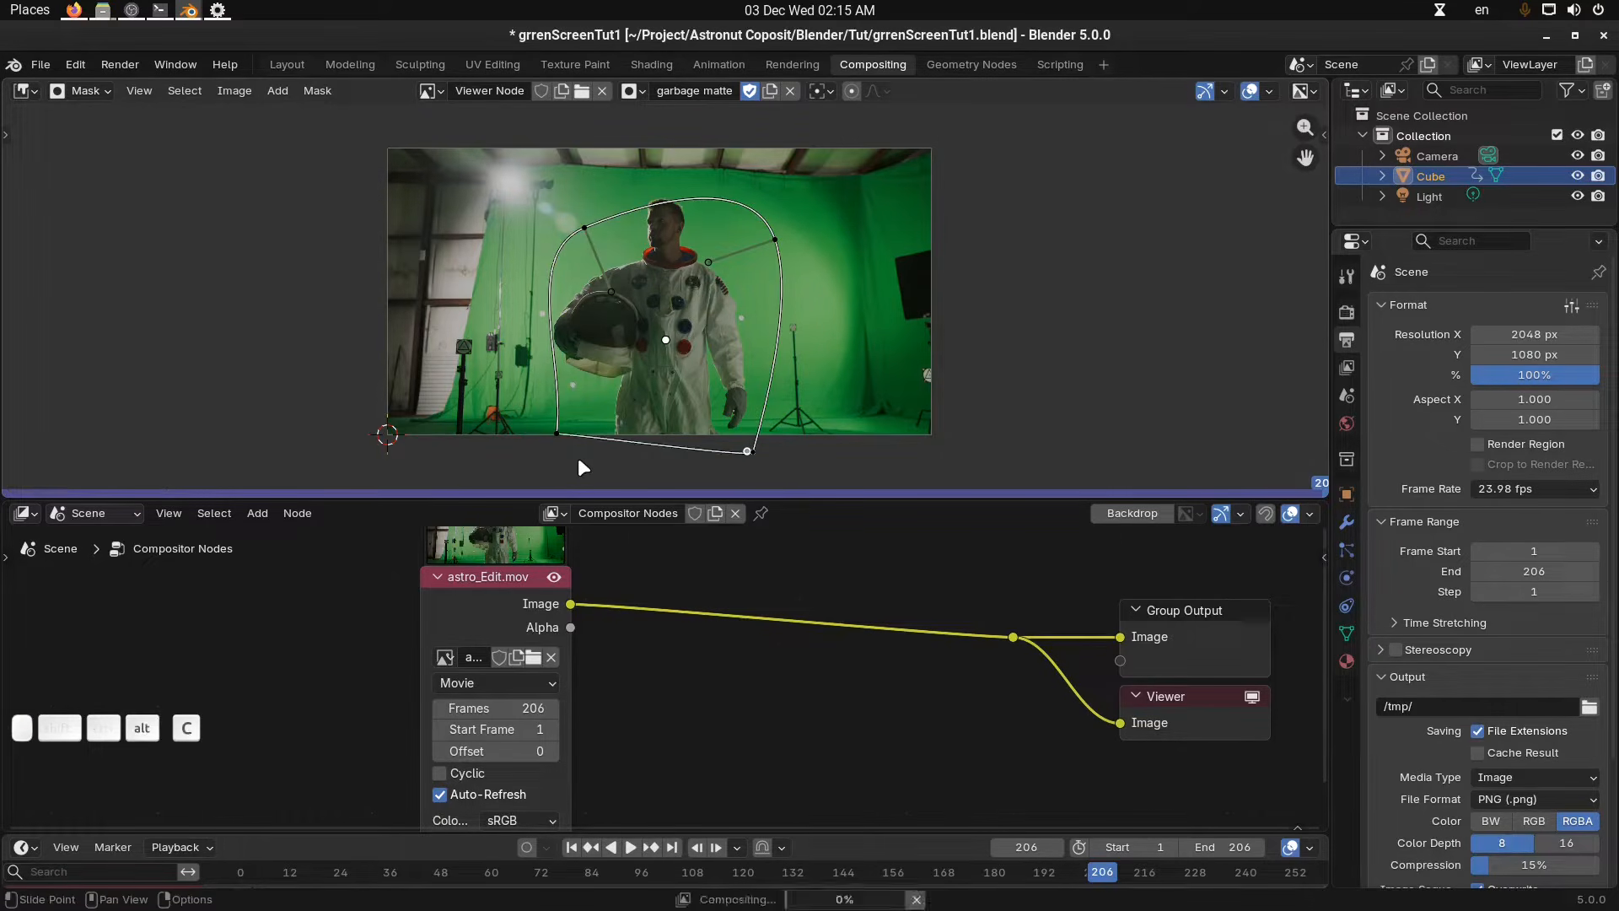
Move the lower-left mask point down, then select all mask points and switch the spline direction.
left_click(564, 433)
key("g")
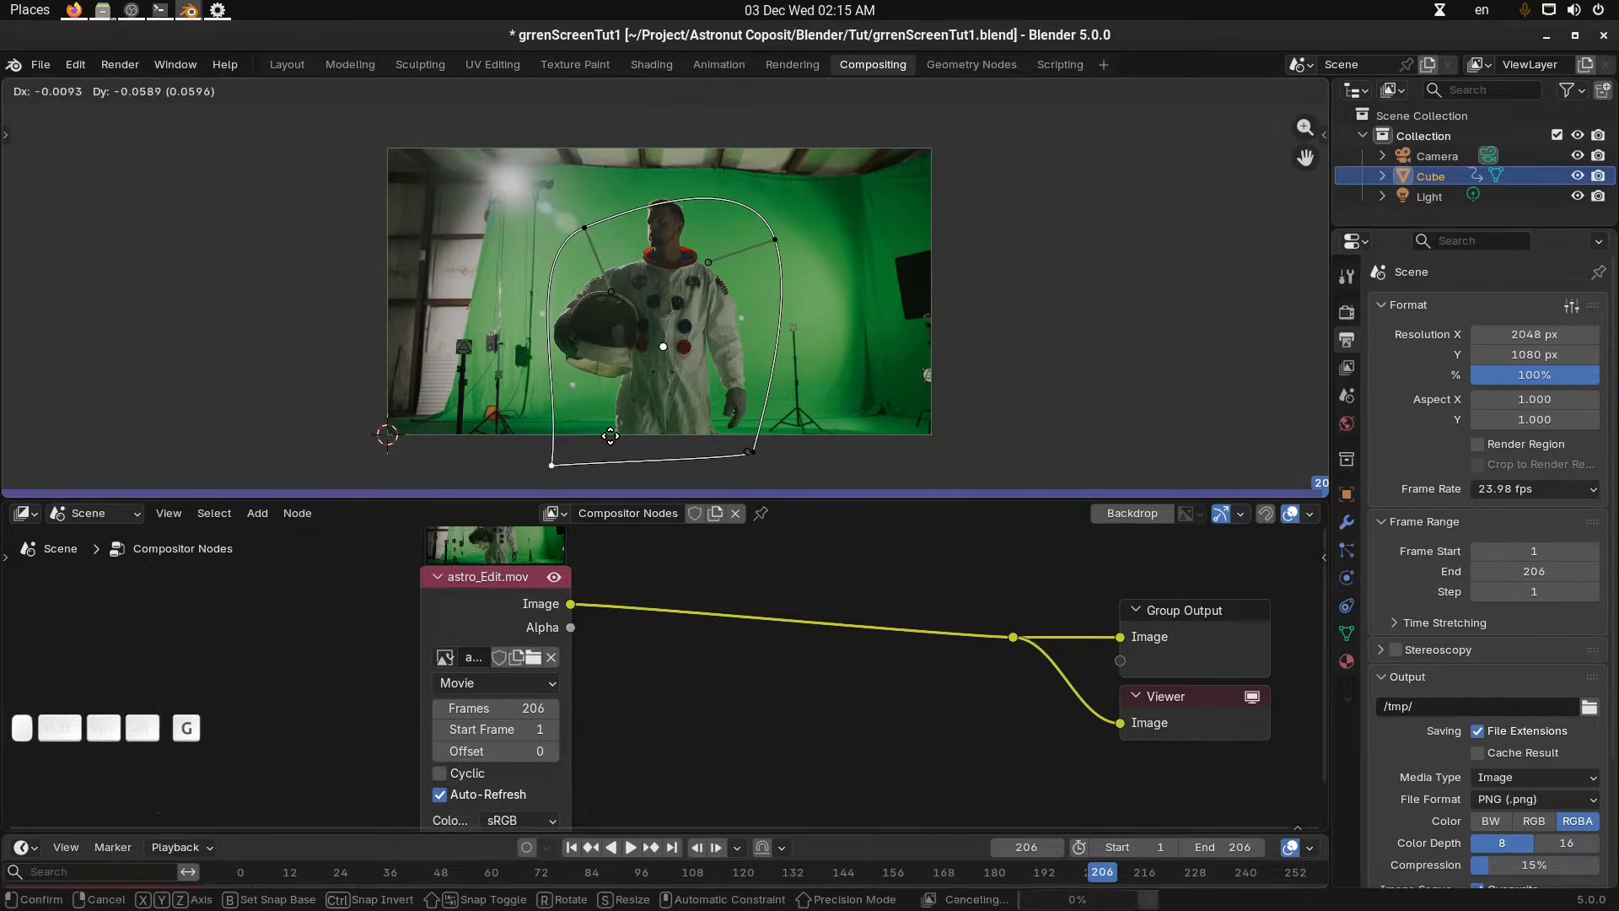
left_click(610, 435)
key("a")
right_click(643, 285)
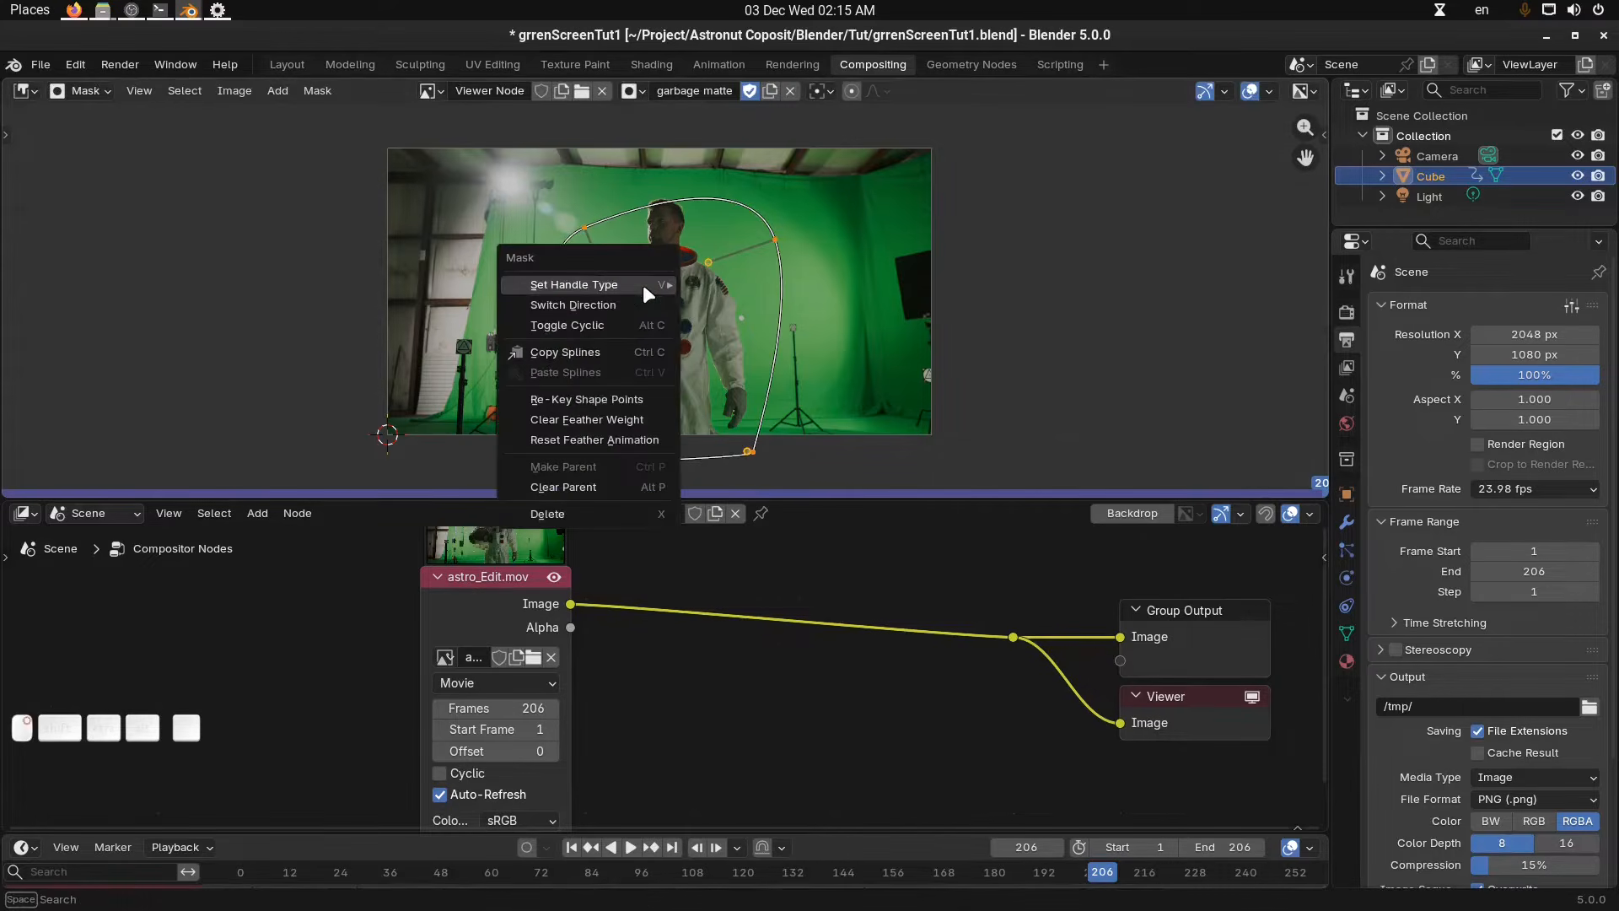
left_click(618, 307)
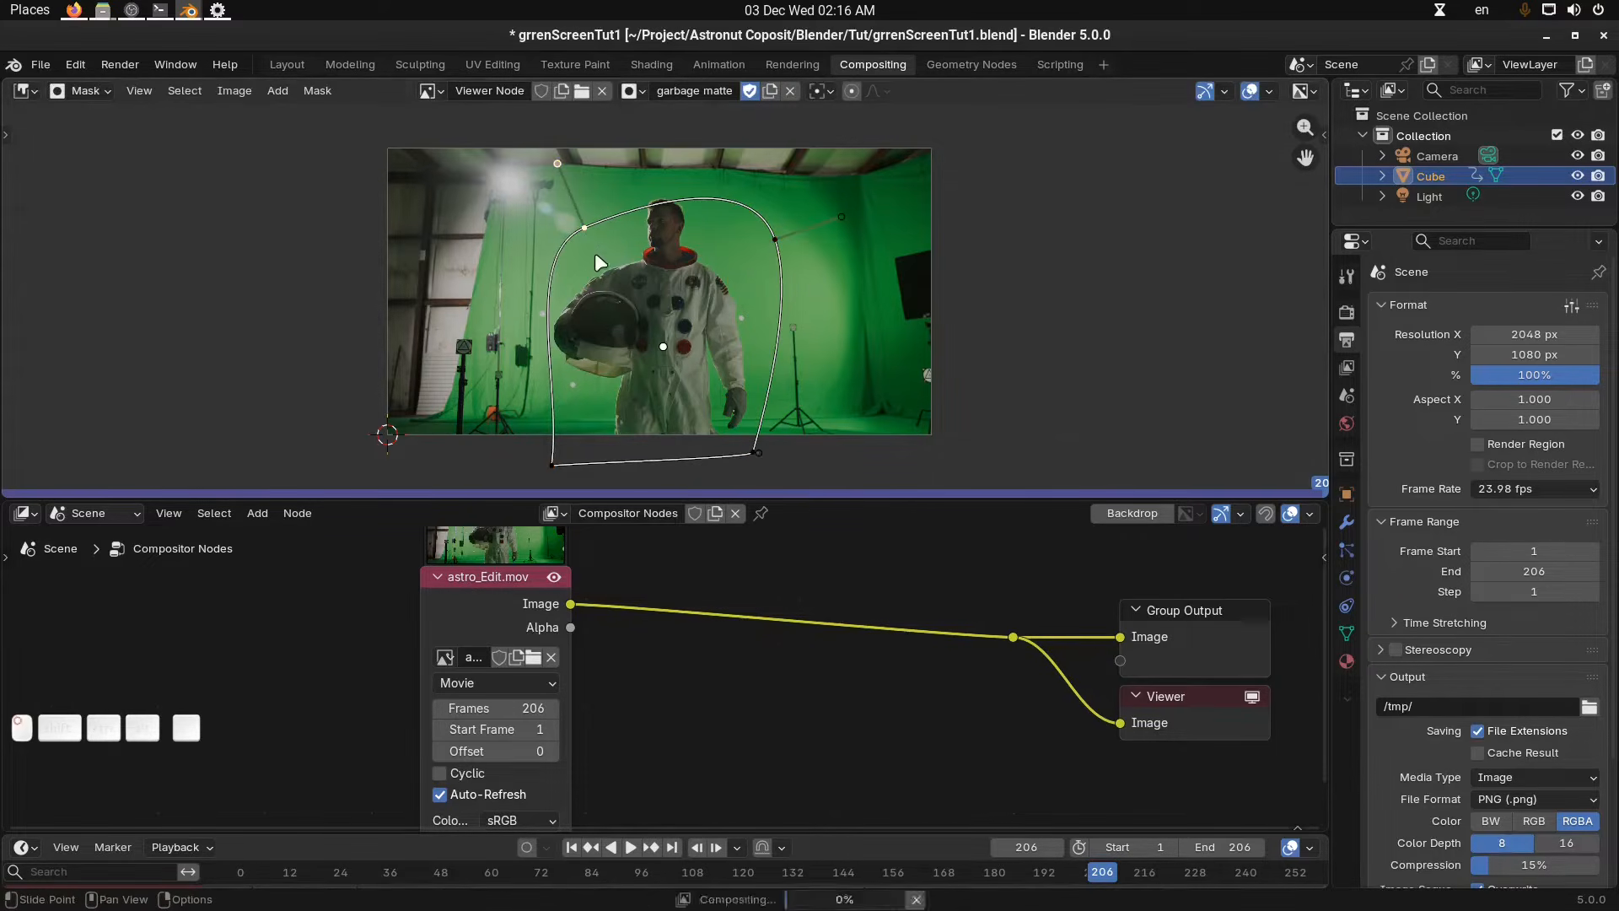
Reposition the mask and its individual points so the garbage matte encloses the astronaut with flat bottom corners.
key("g")
left_click(580, 381)
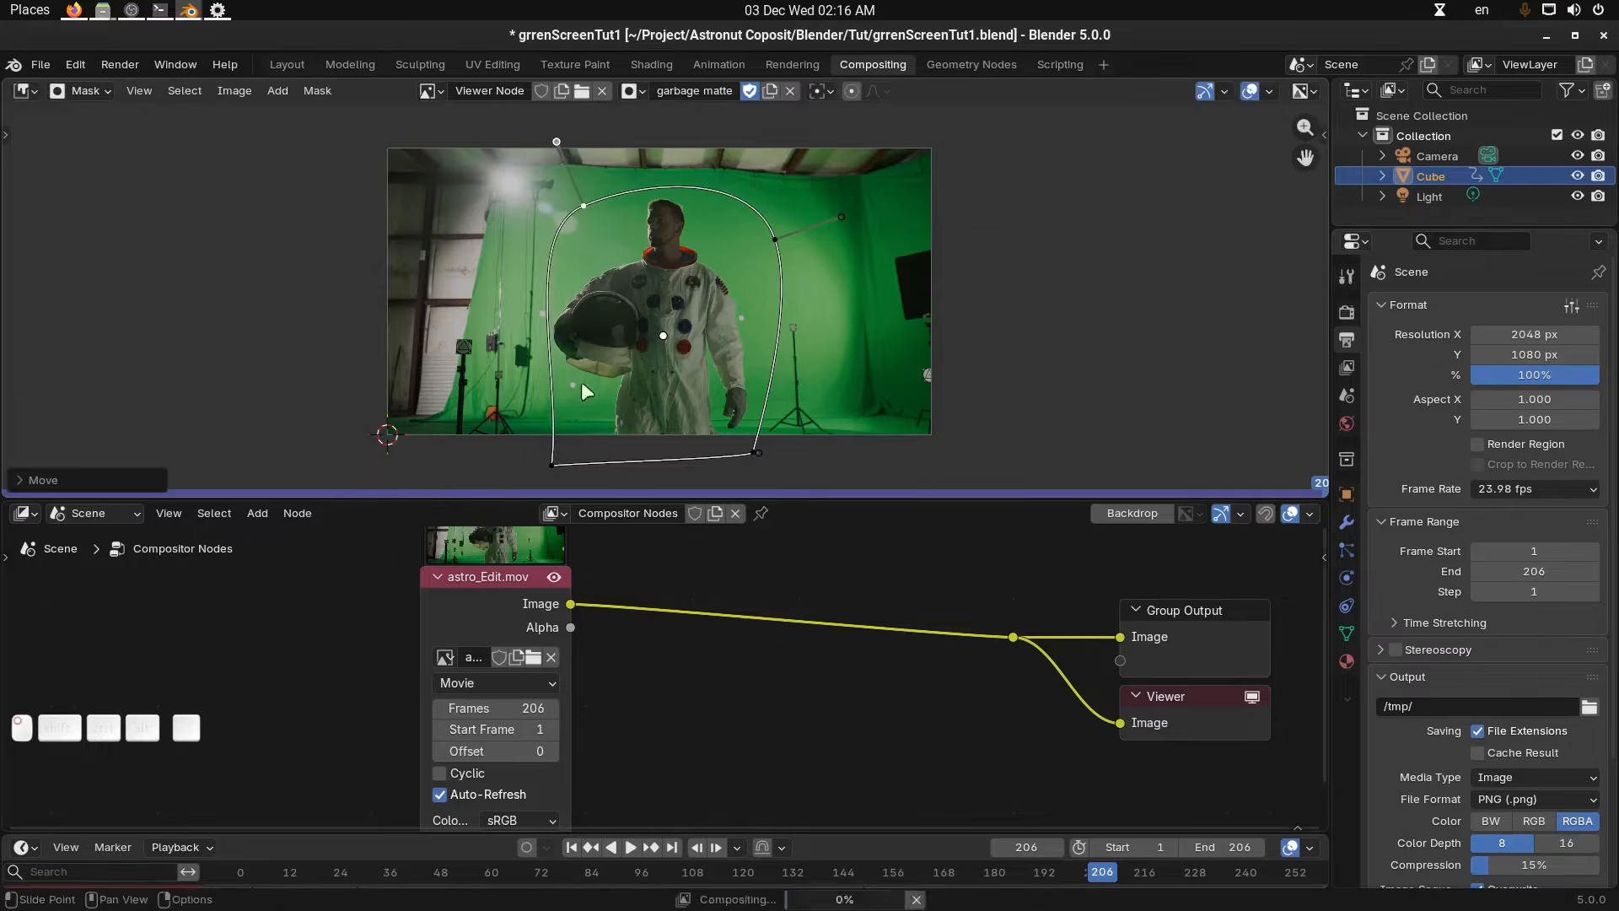
left_click(557, 458)
key("g")
left_click(550, 458)
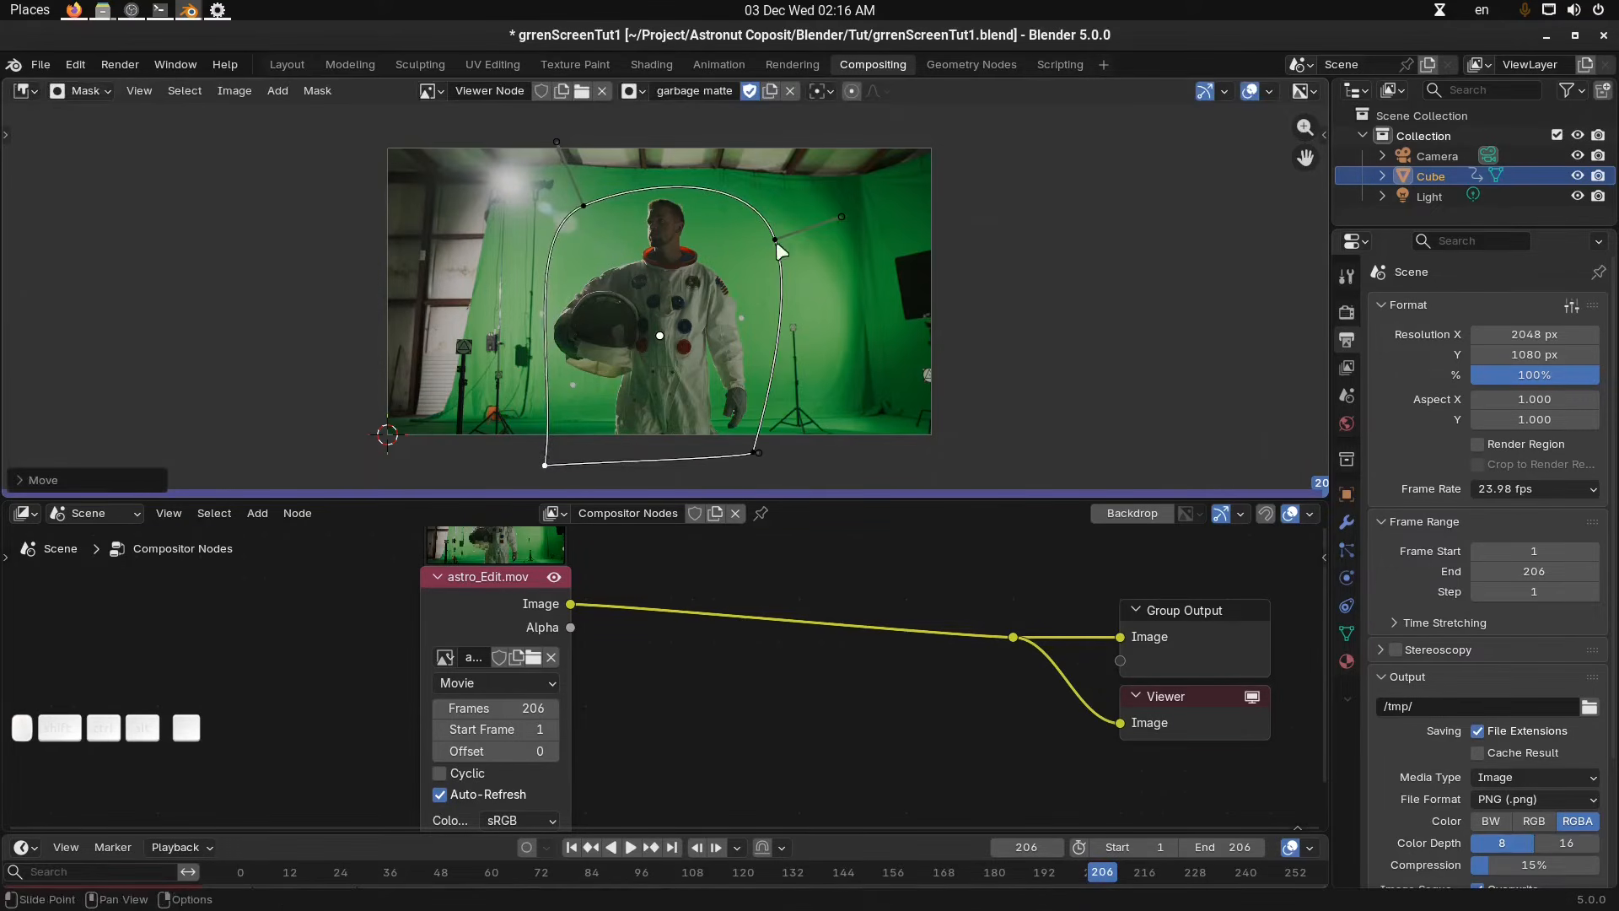
left_click(775, 242)
key("g")
left_click(781, 238)
left_click(752, 453)
key("g")
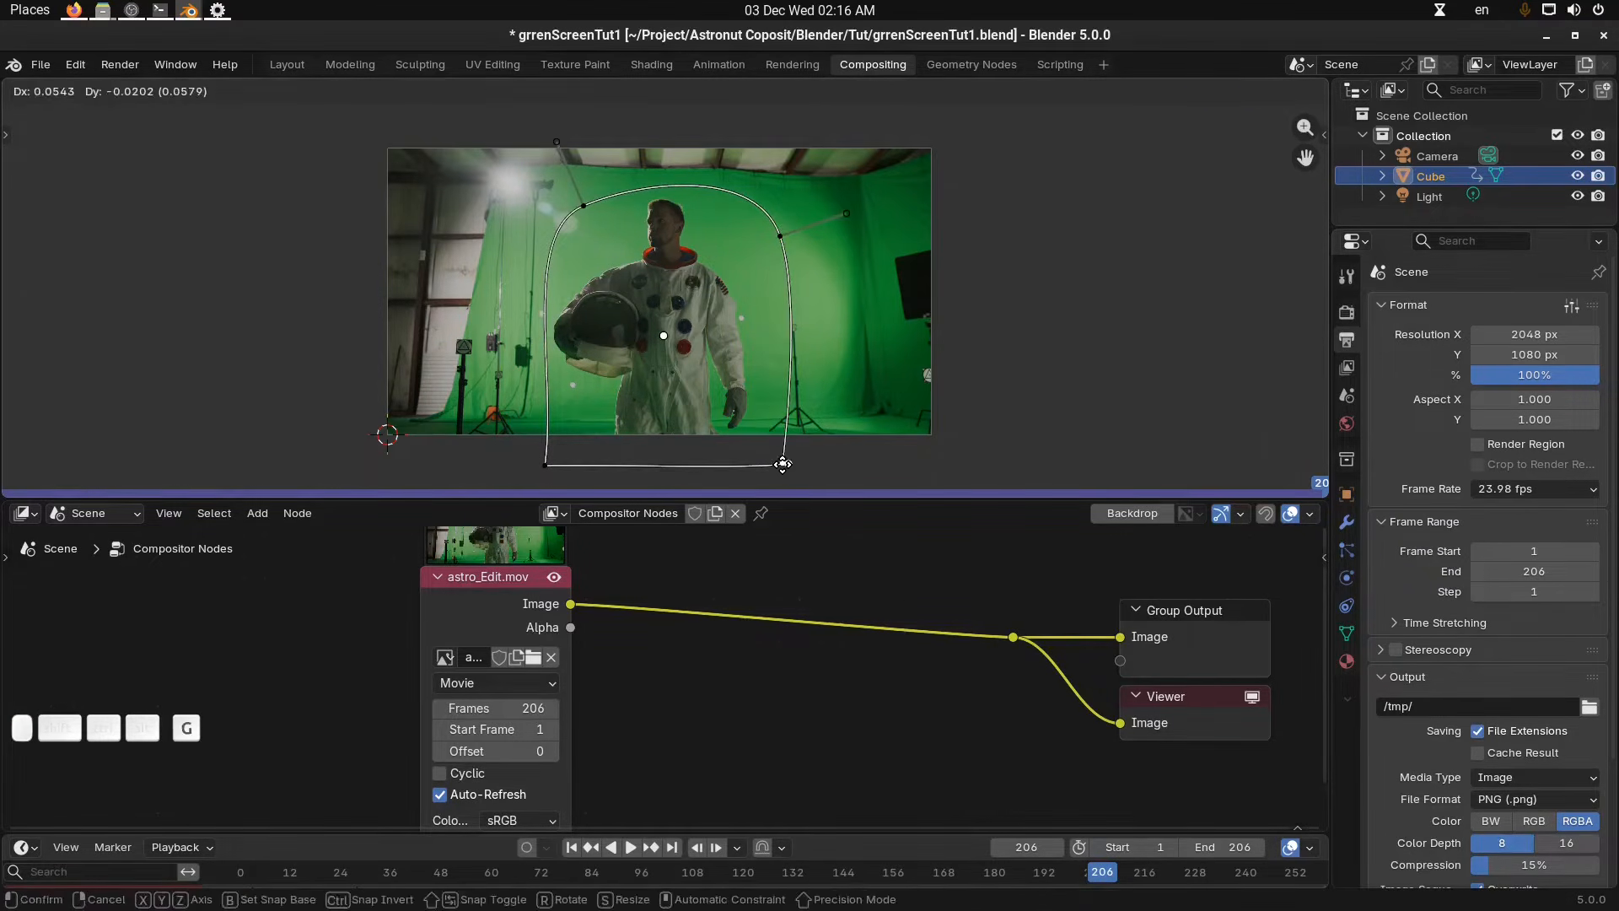
left_click(782, 464)
key("g")
left_click(752, 456)
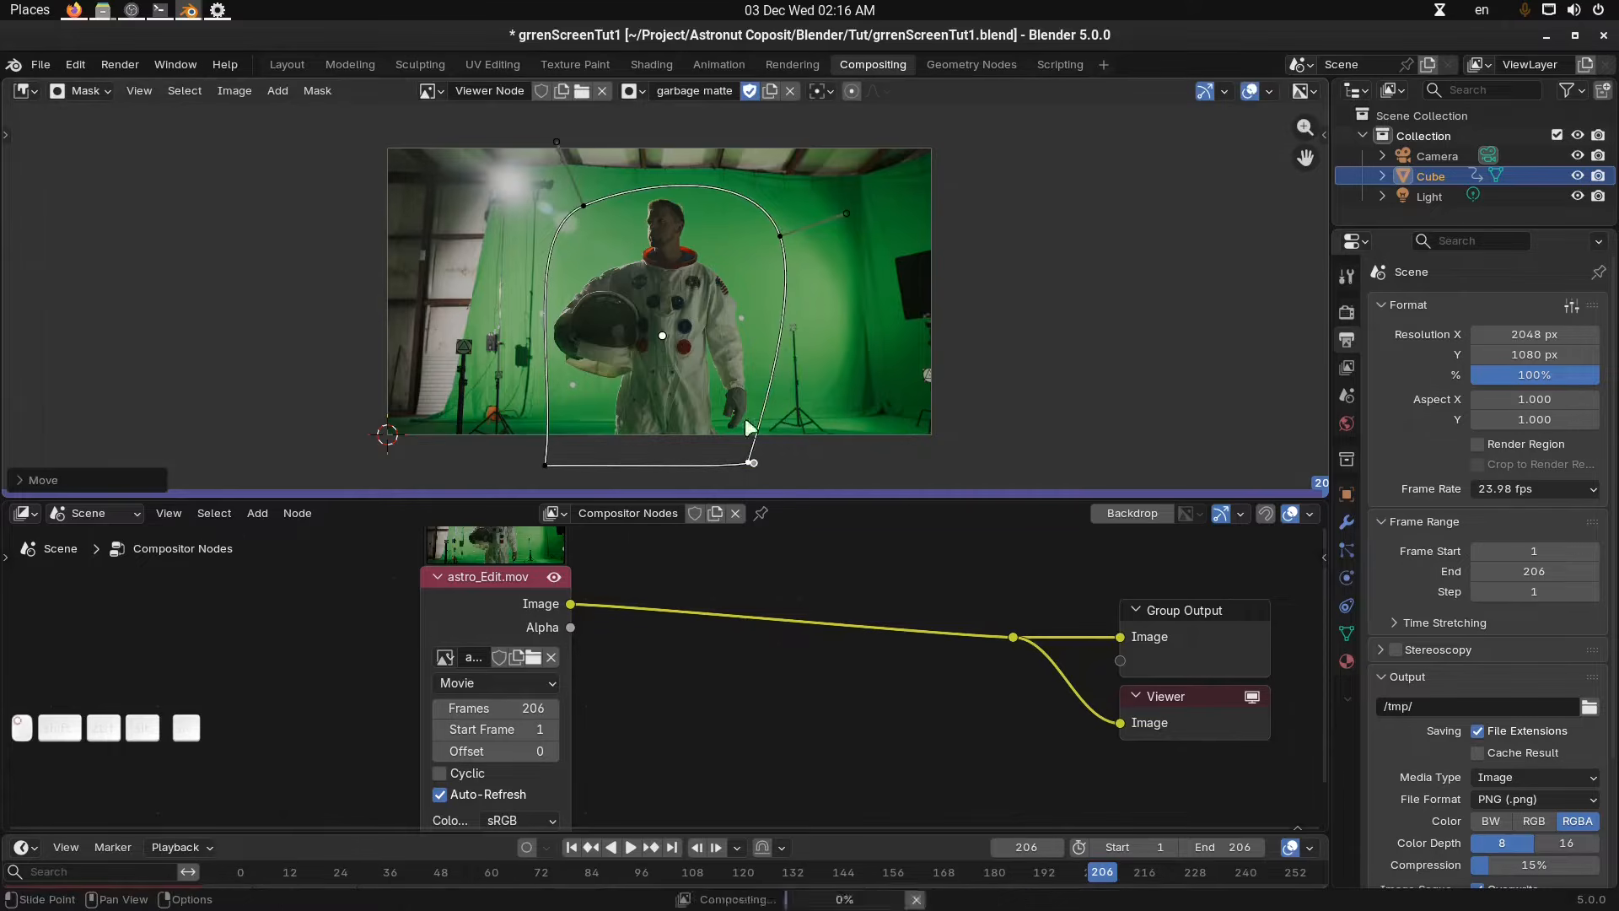
middle_click_drag(689, 353, 683, 352, "shift")
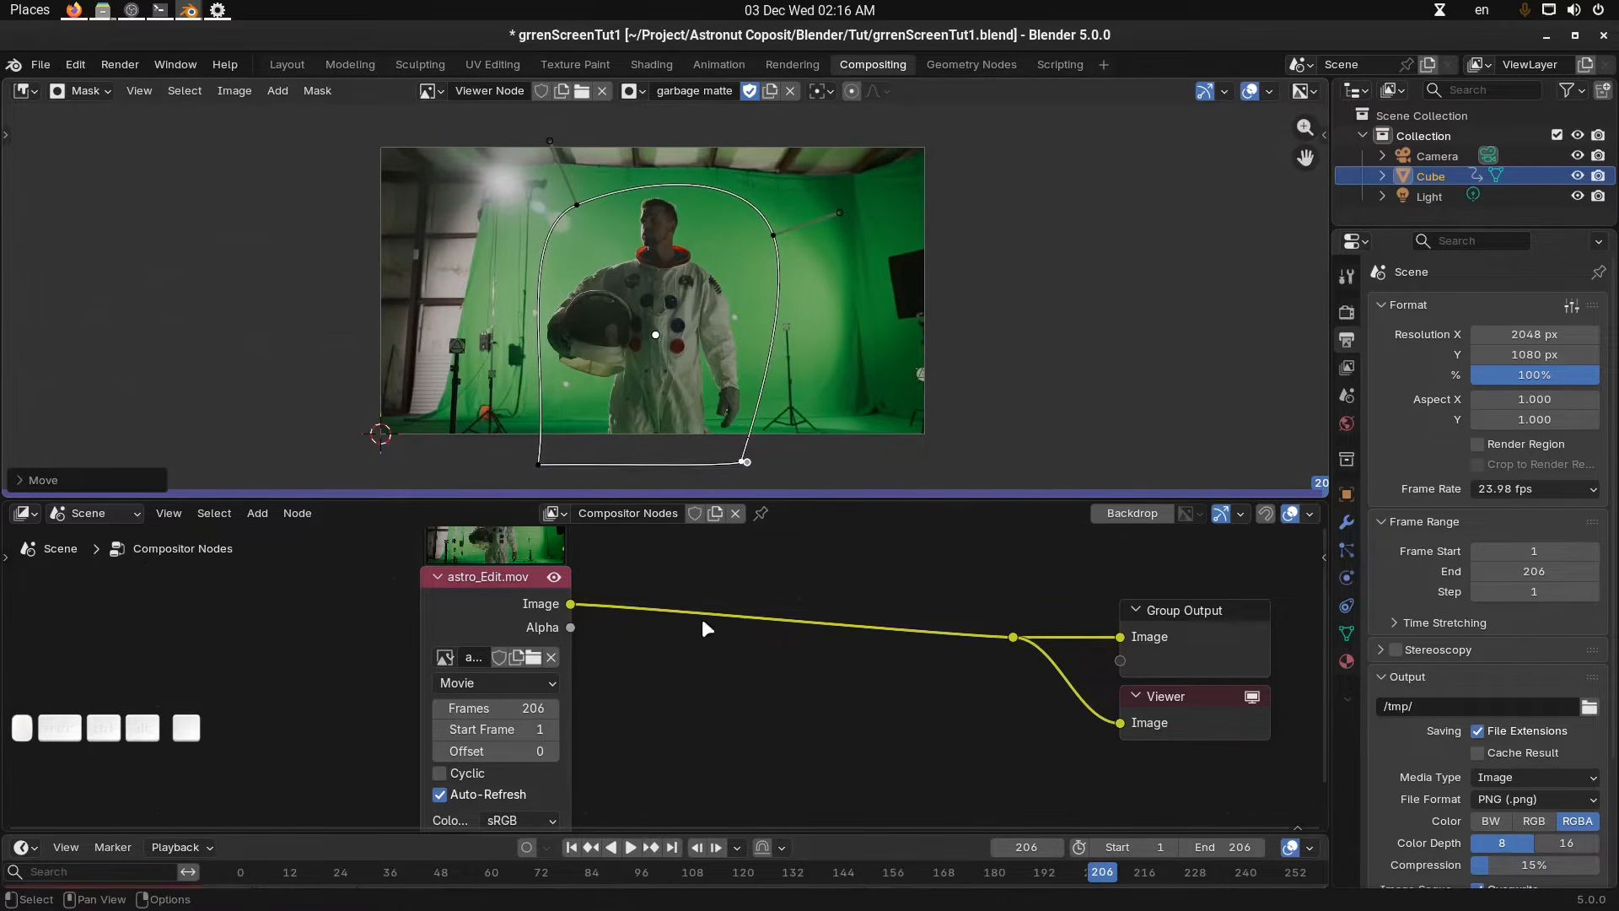
scroll(706, 628, "down", 3)
key("shift+a")
mouse_move(690, 670)
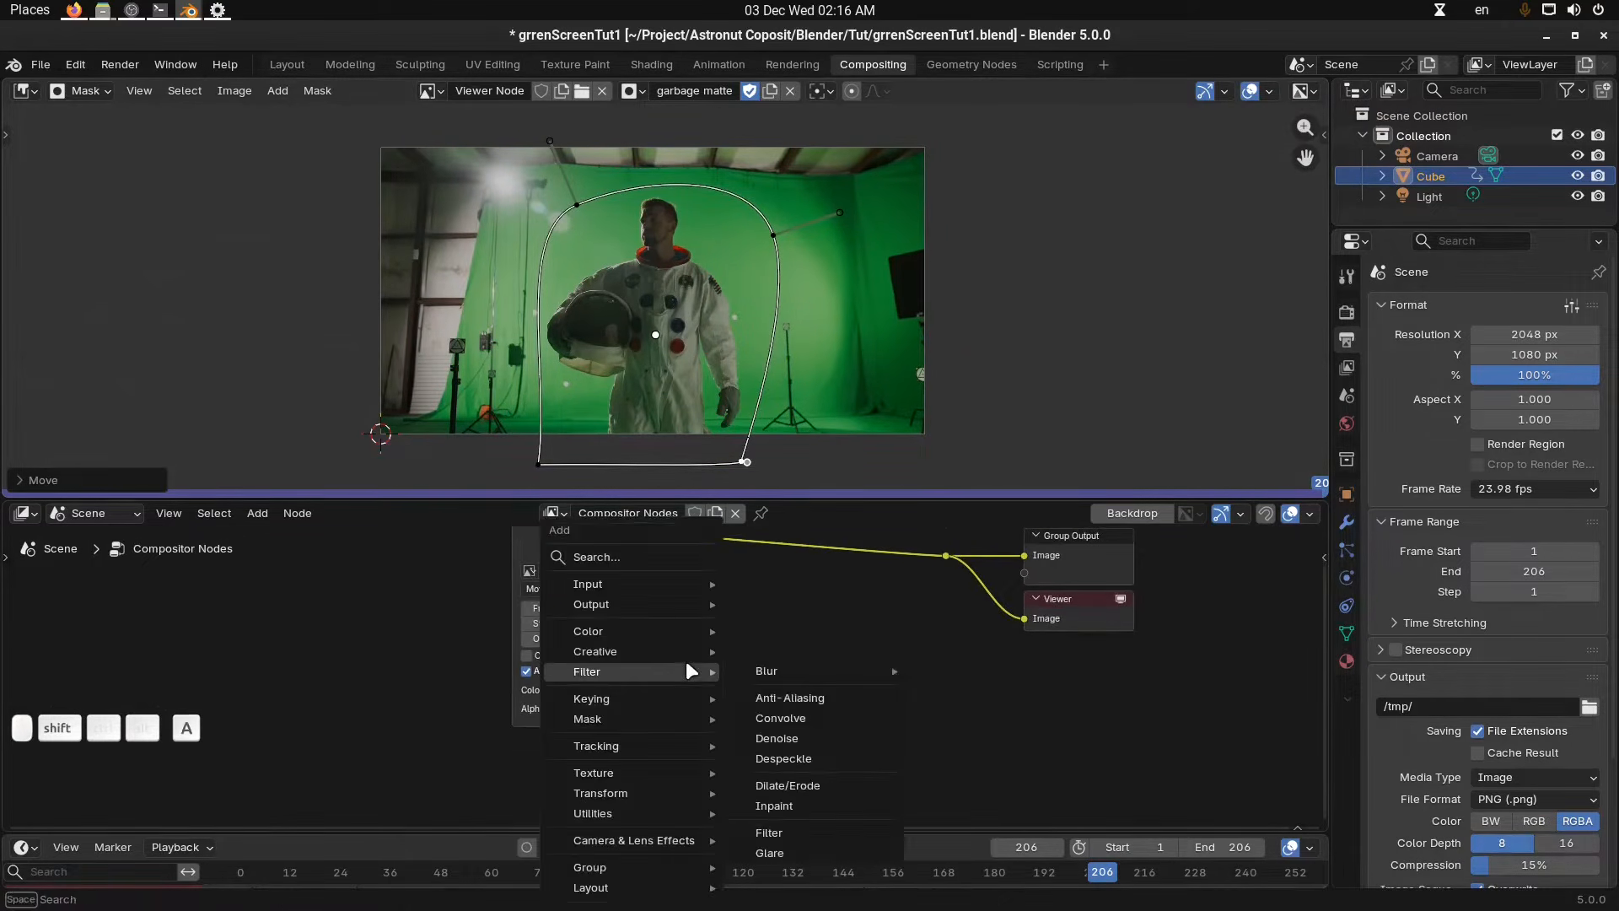
left_click(835, 594)
middle_click_drag(768, 346, 811, 311)
scroll(760, 360, "up", 1)
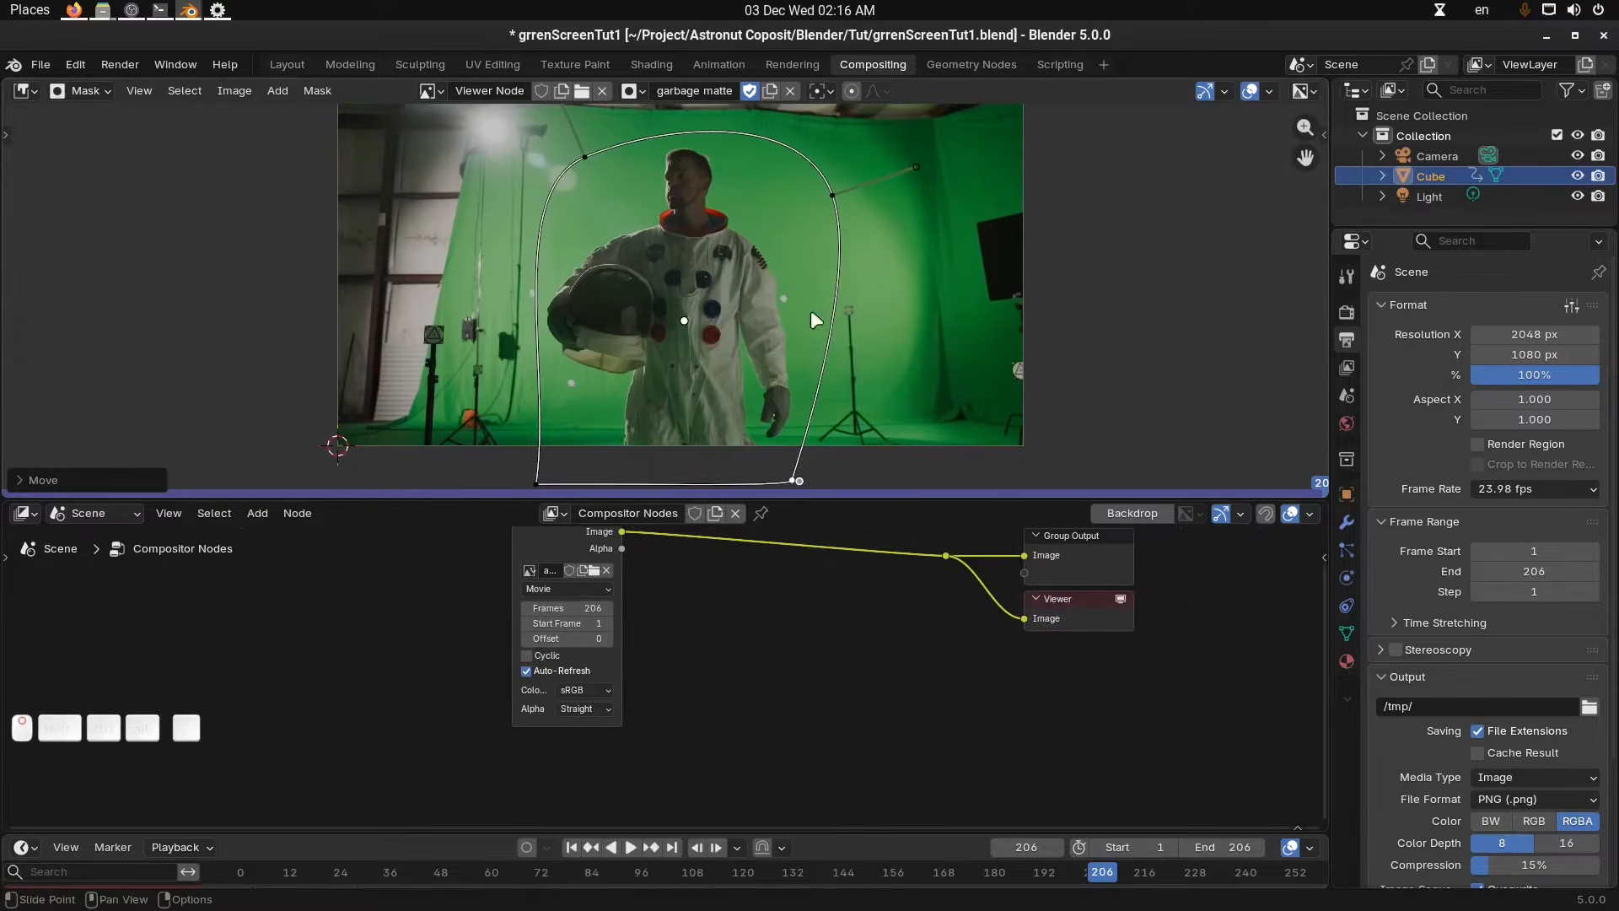
Set the frame jump delta to 10 frames.
left_click(739, 848)
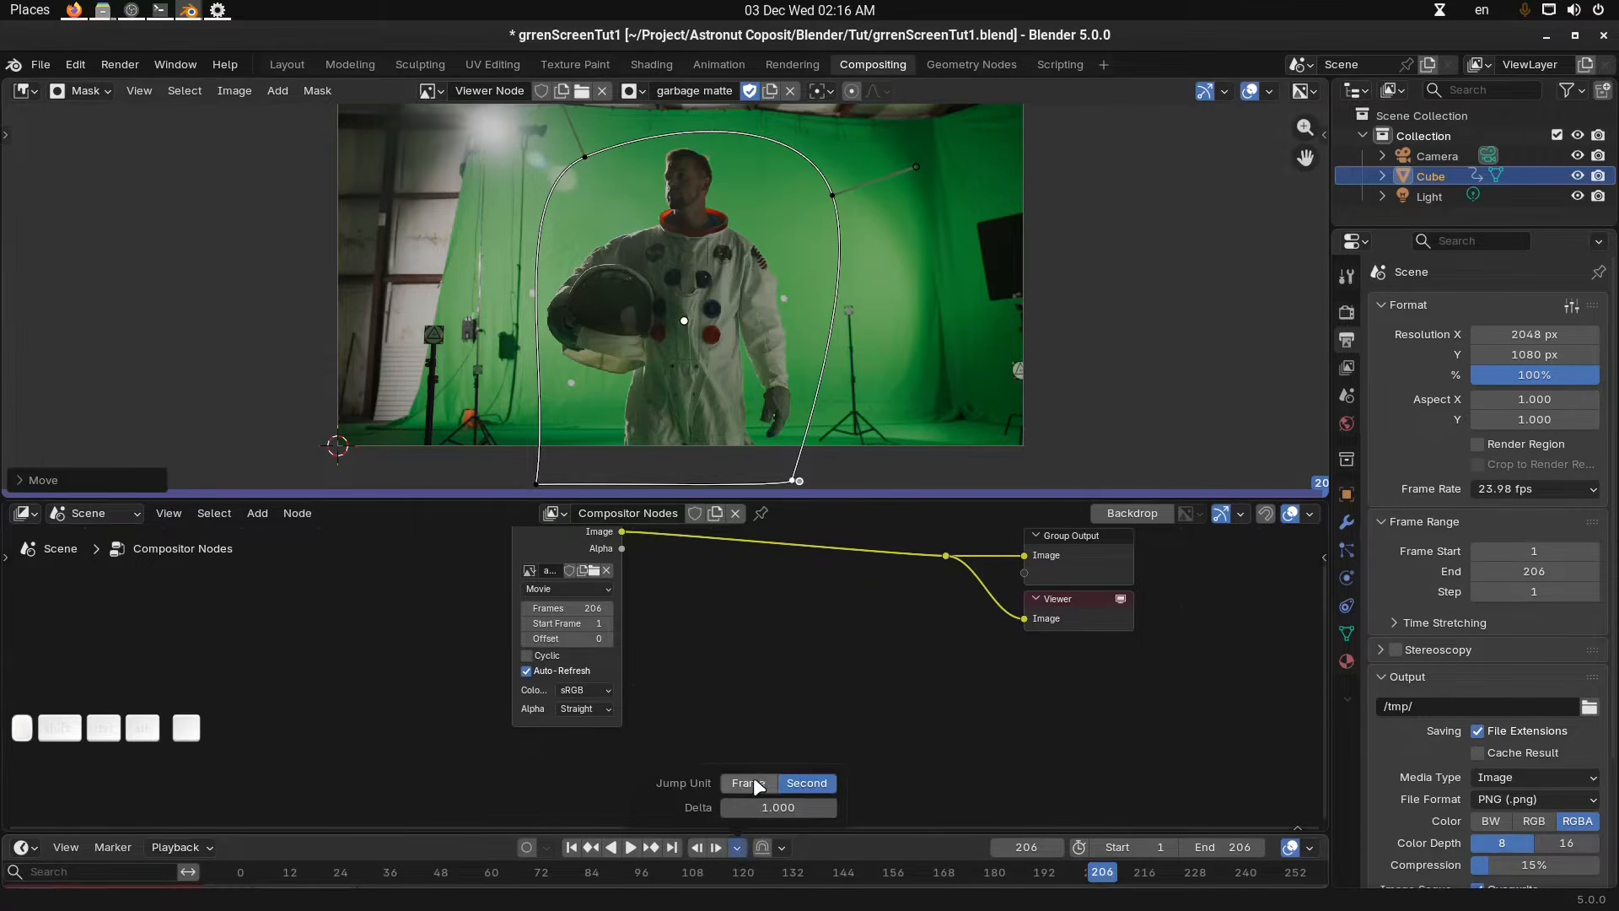
left_click(788, 807)
type("10")
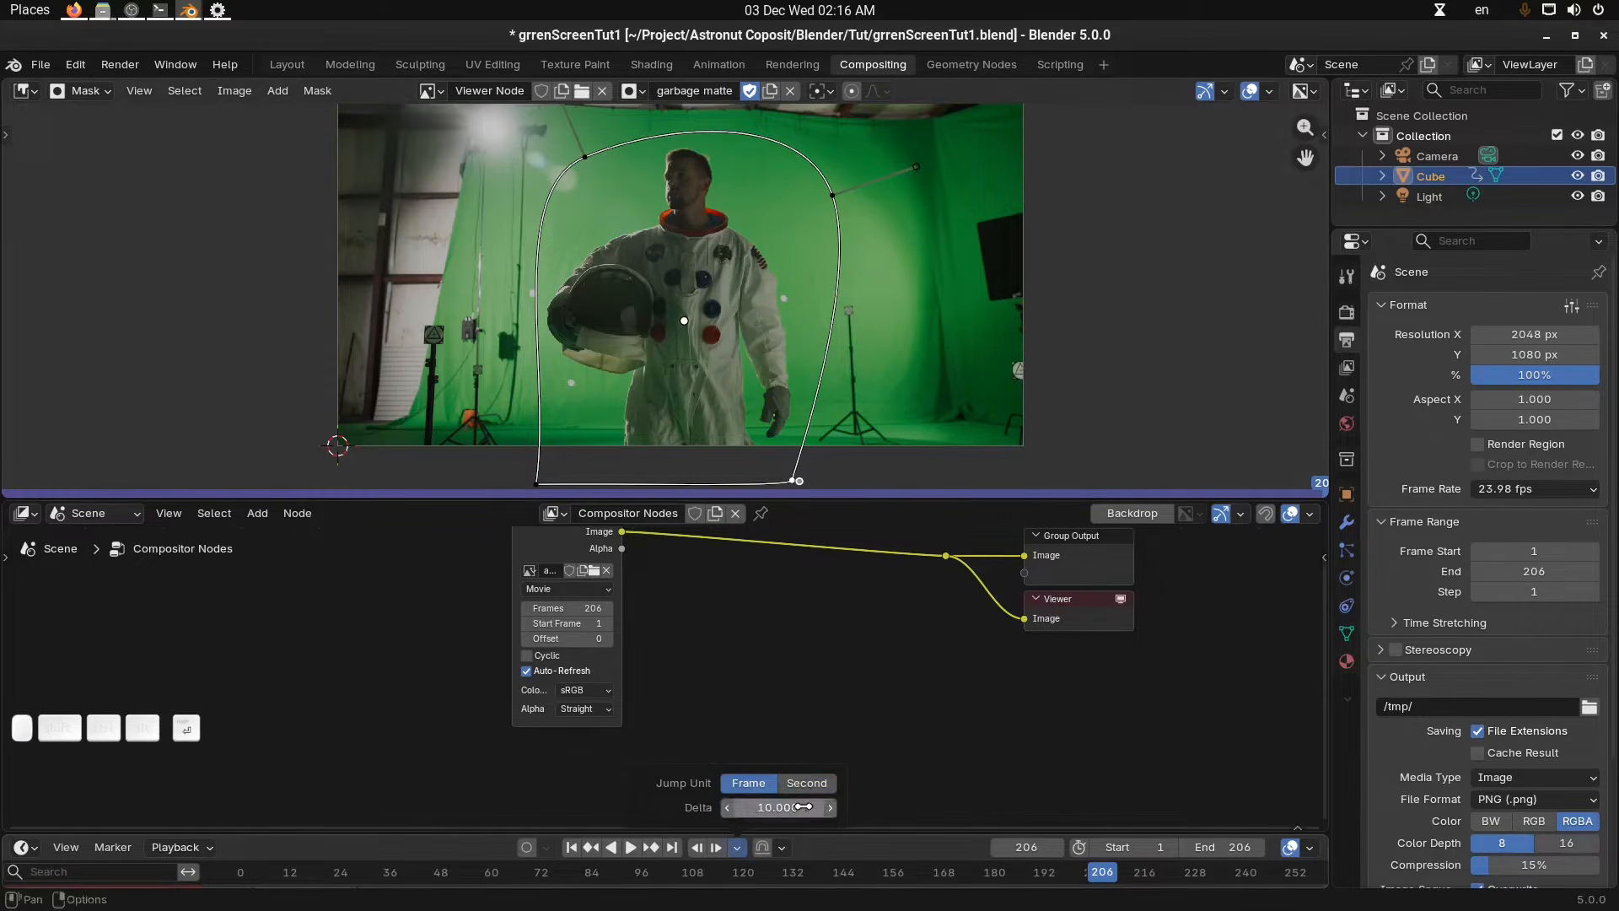
key("Return")
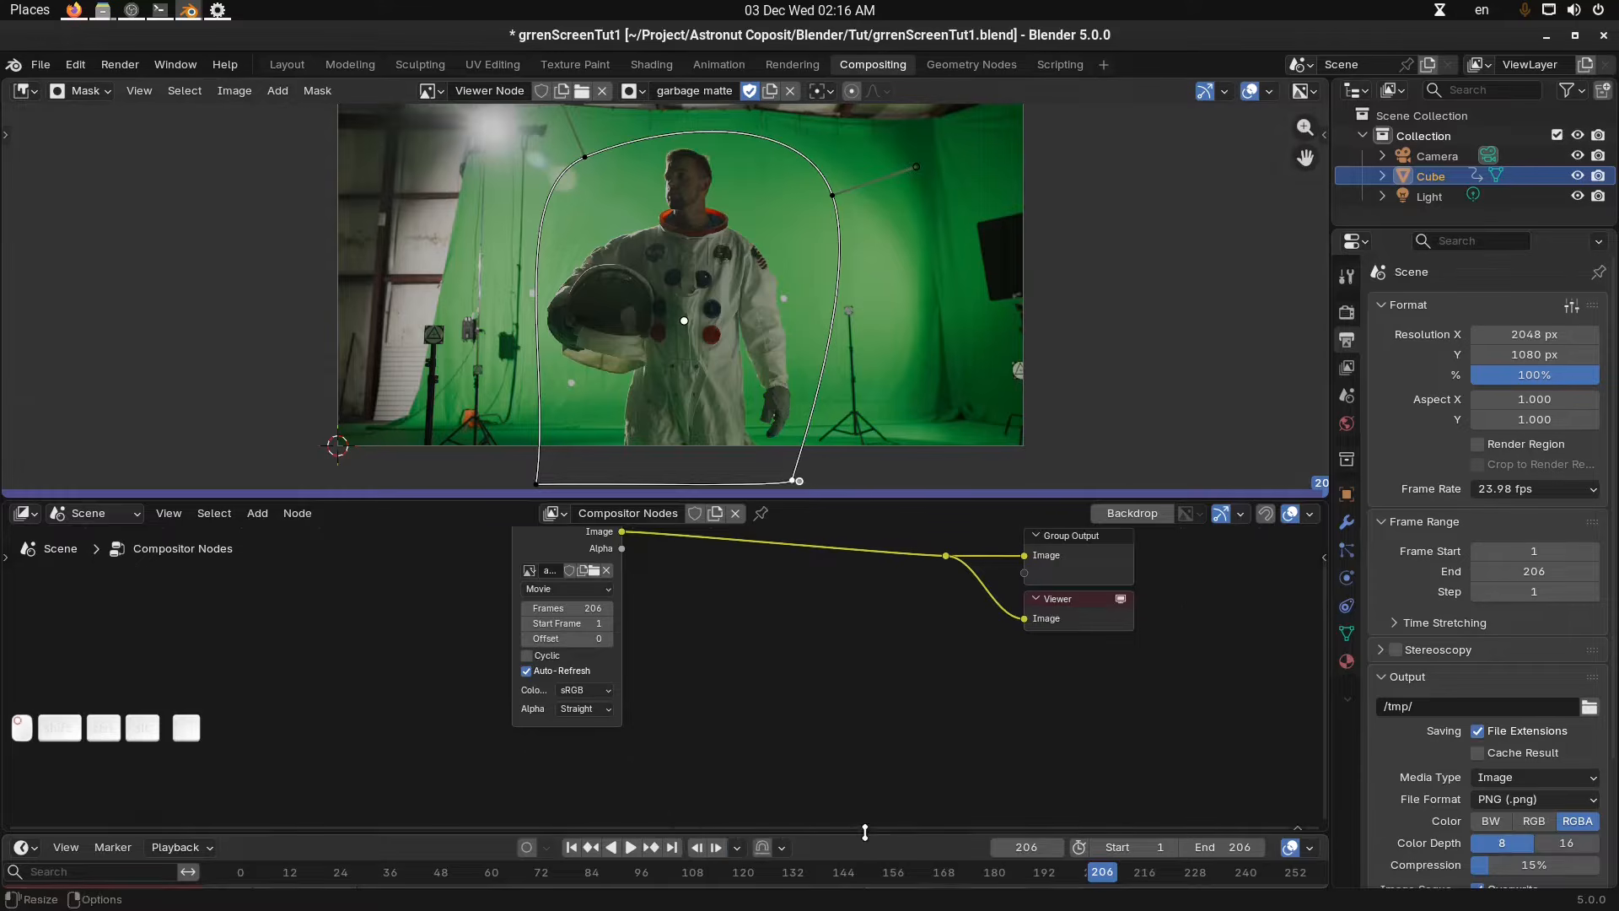
Turn on auto-keying and step back from the last frame in 10-frame jumps.
left_click_drag(864, 832, 864, 825)
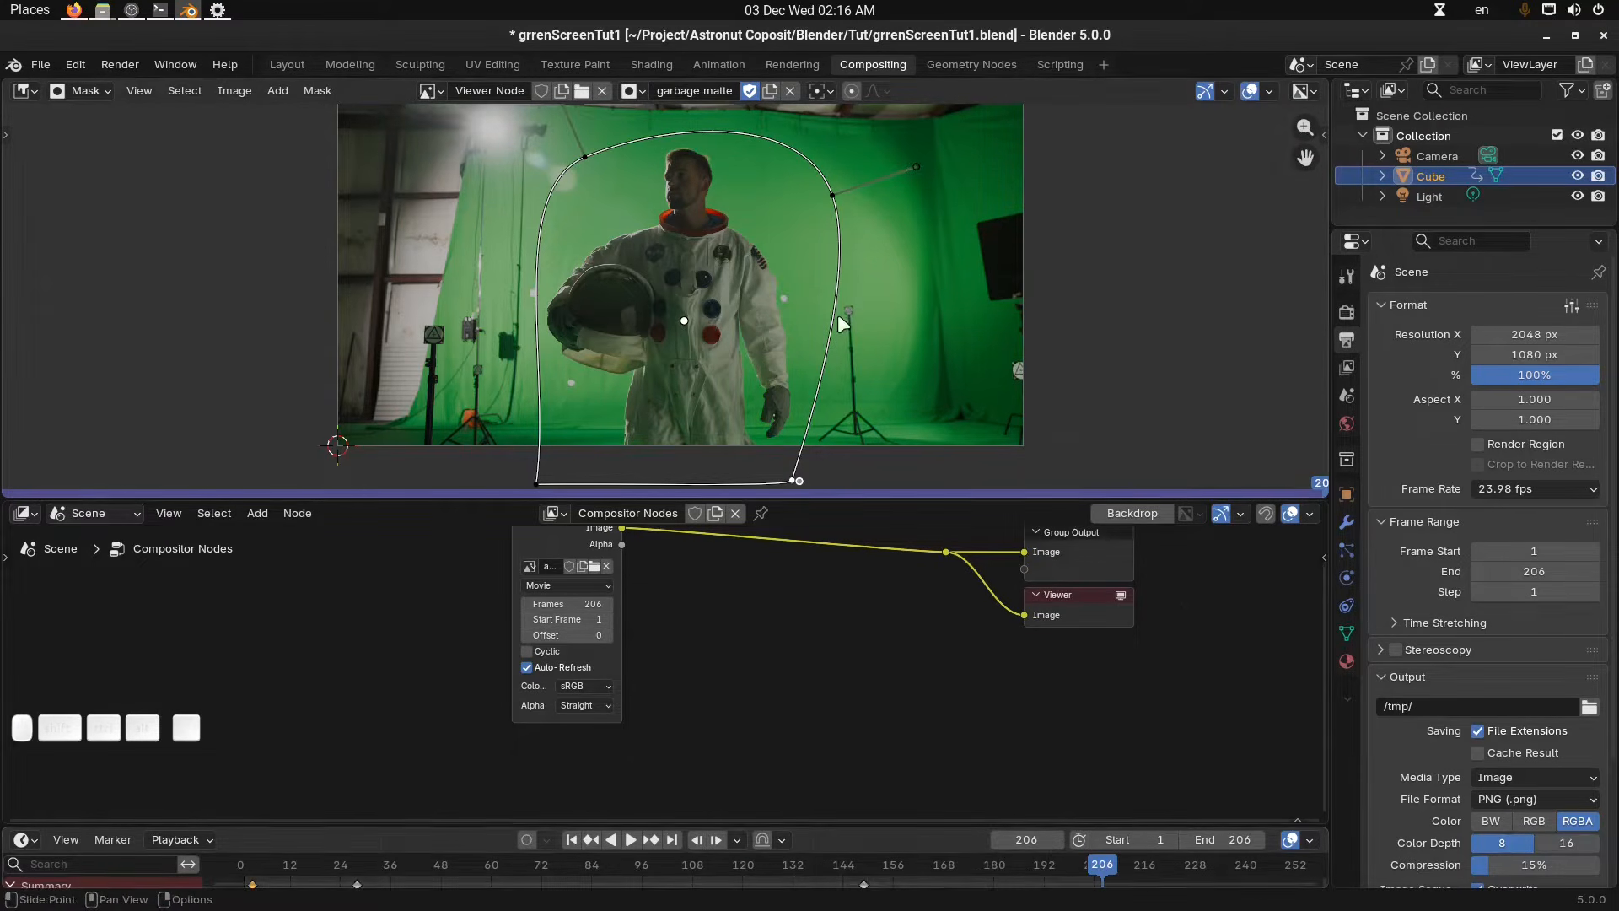
middle_click_drag(769, 273, 769, 277, "shift")
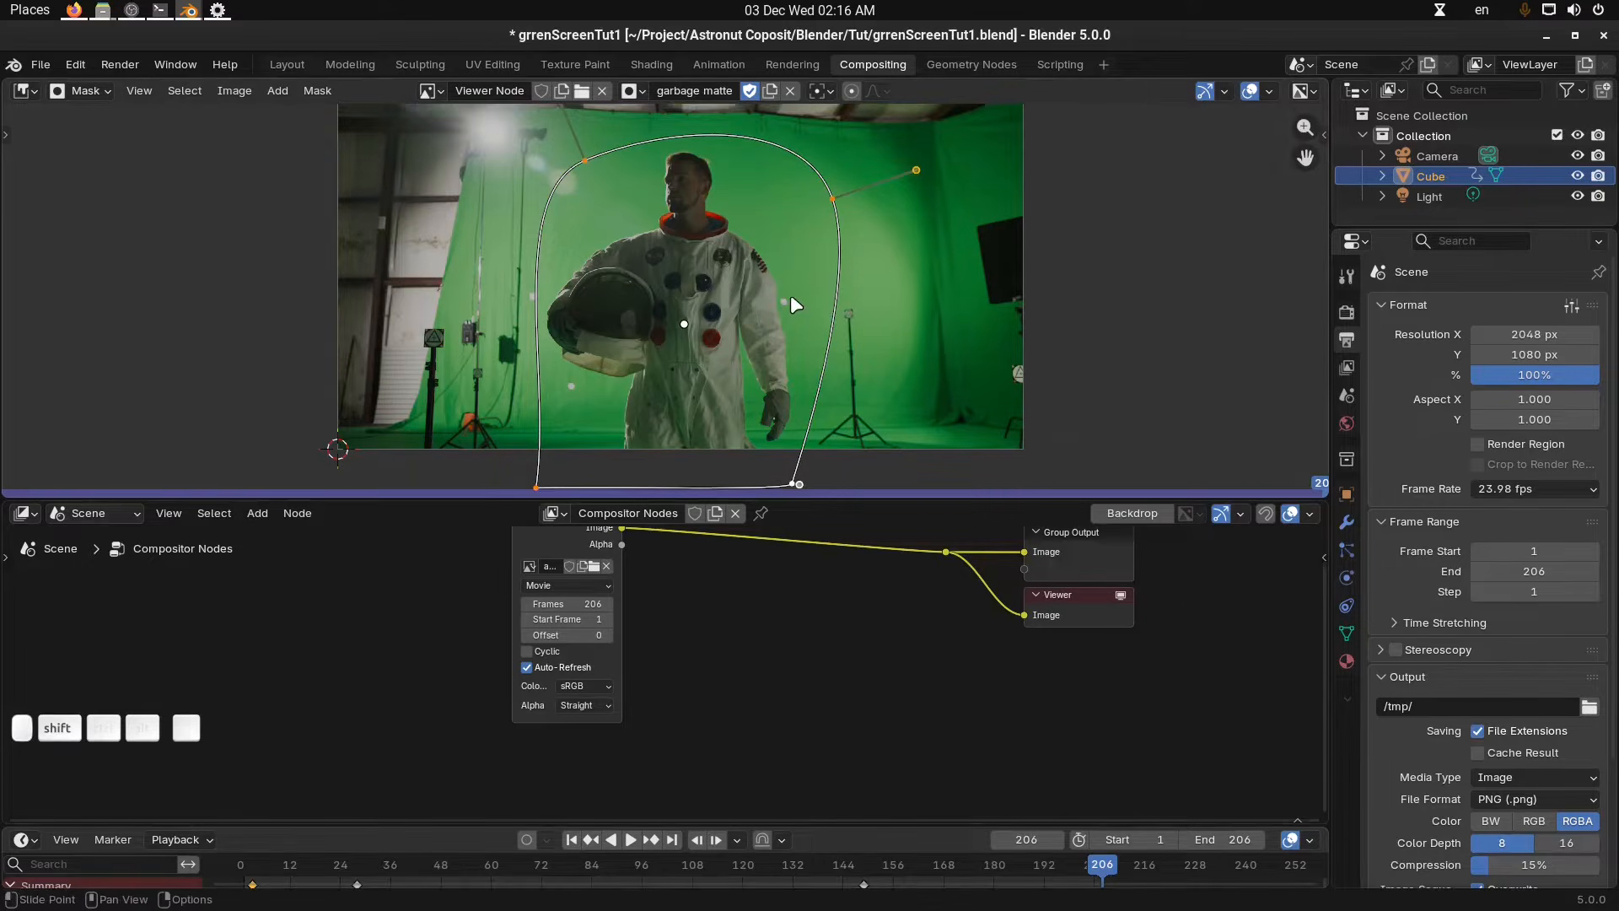
key("shift+Left")
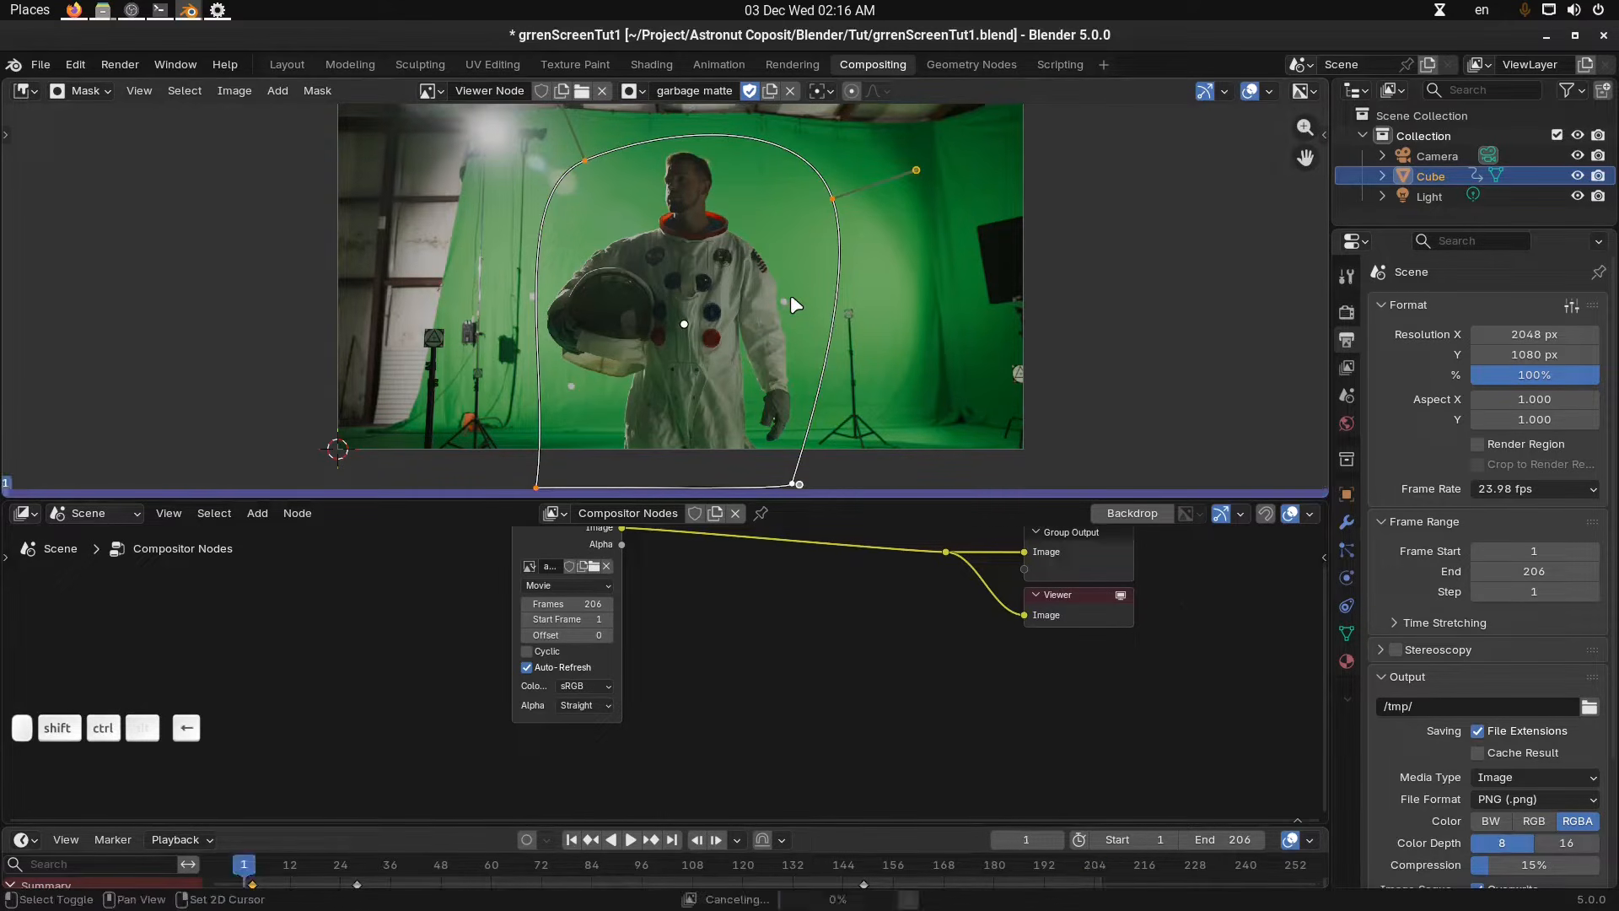
key("shift+Right")
key("ctrl+Left")
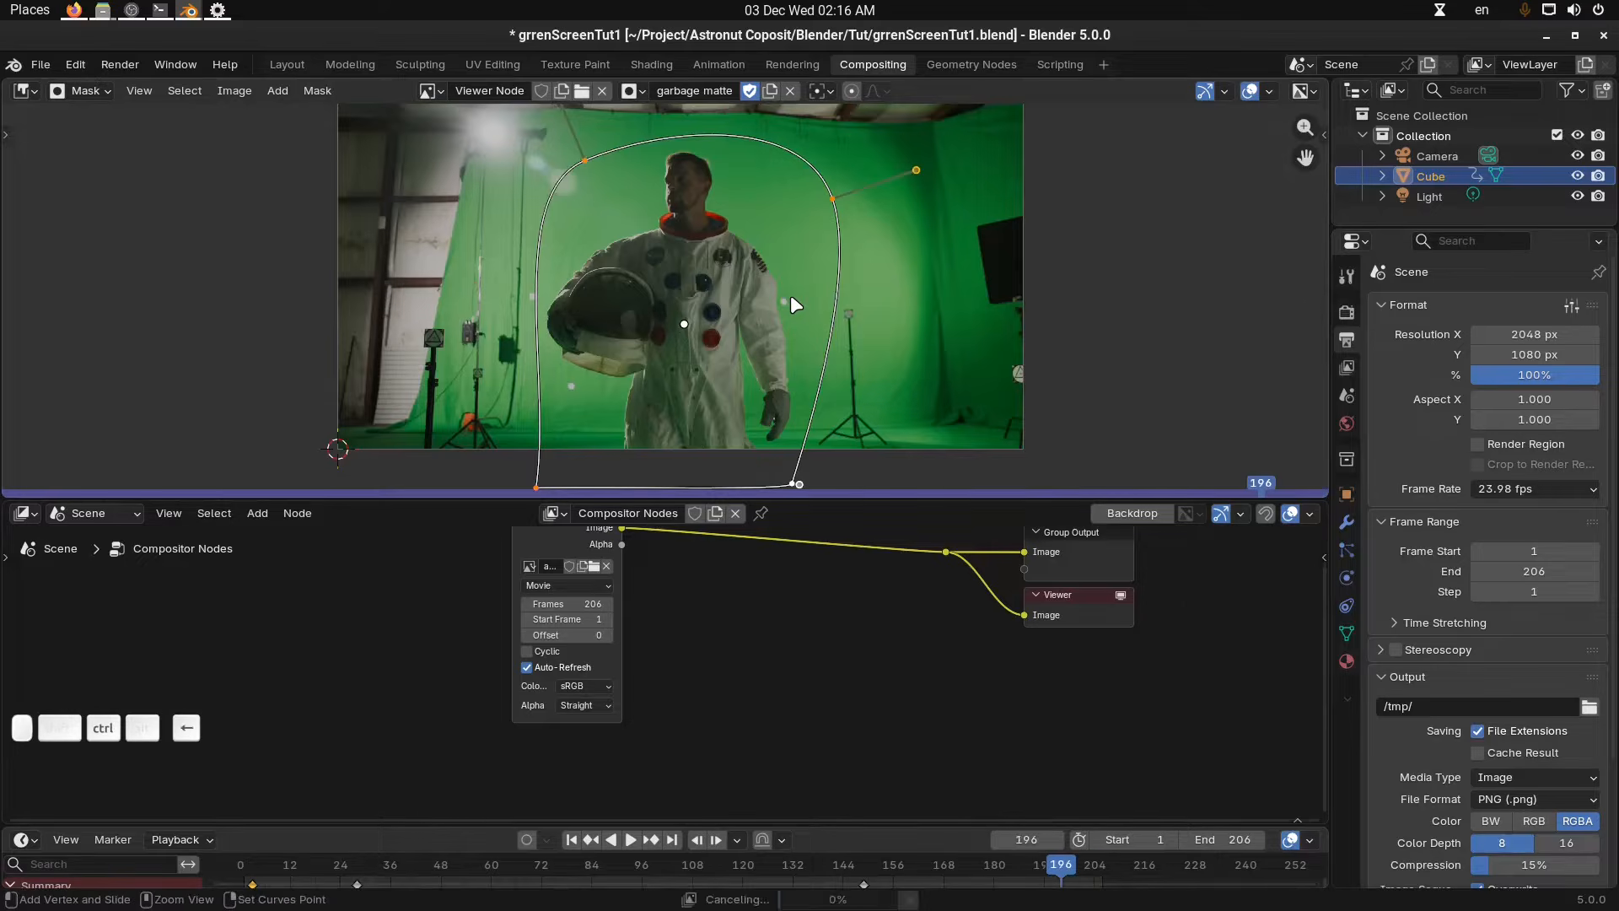
middle_click_drag(803, 293, 805, 291)
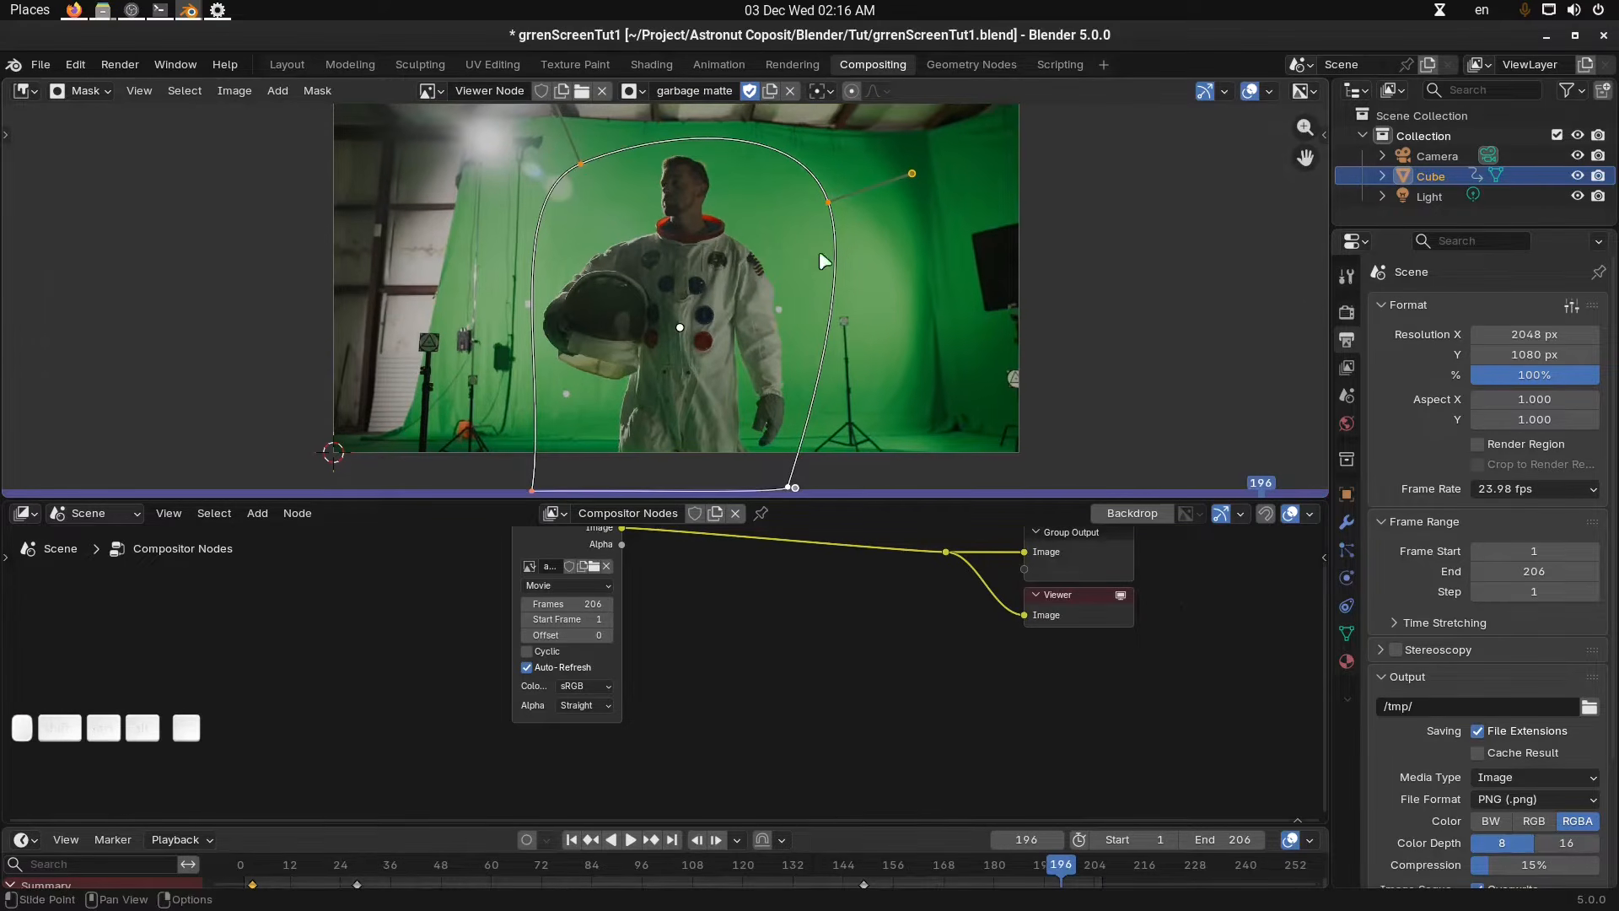
left_click(526, 839)
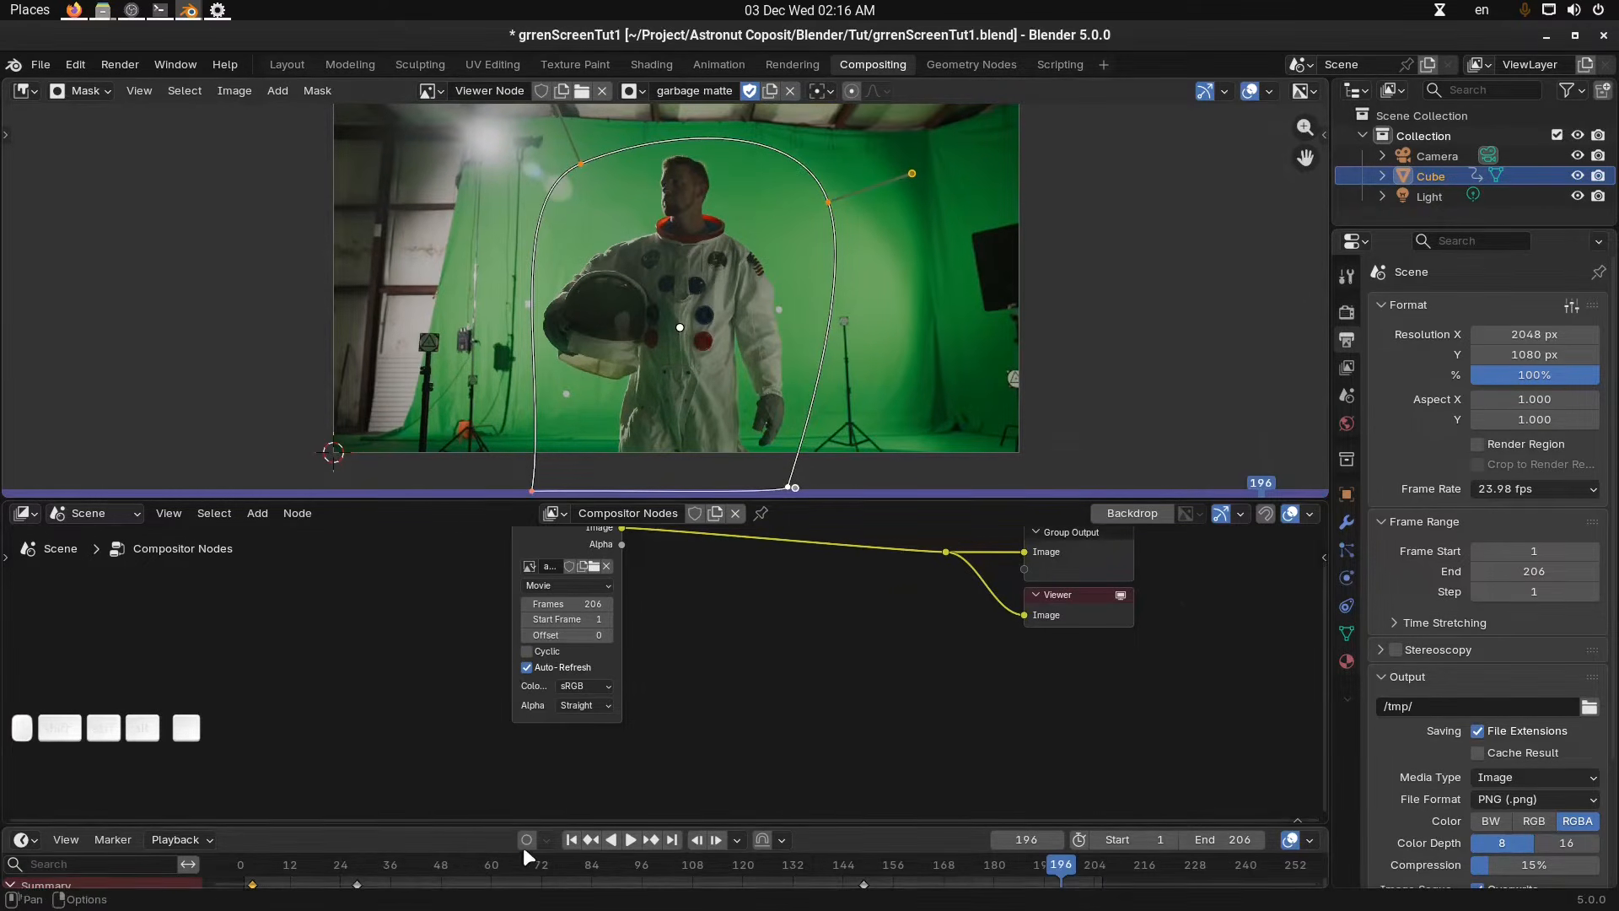
key("ctrl+Left")
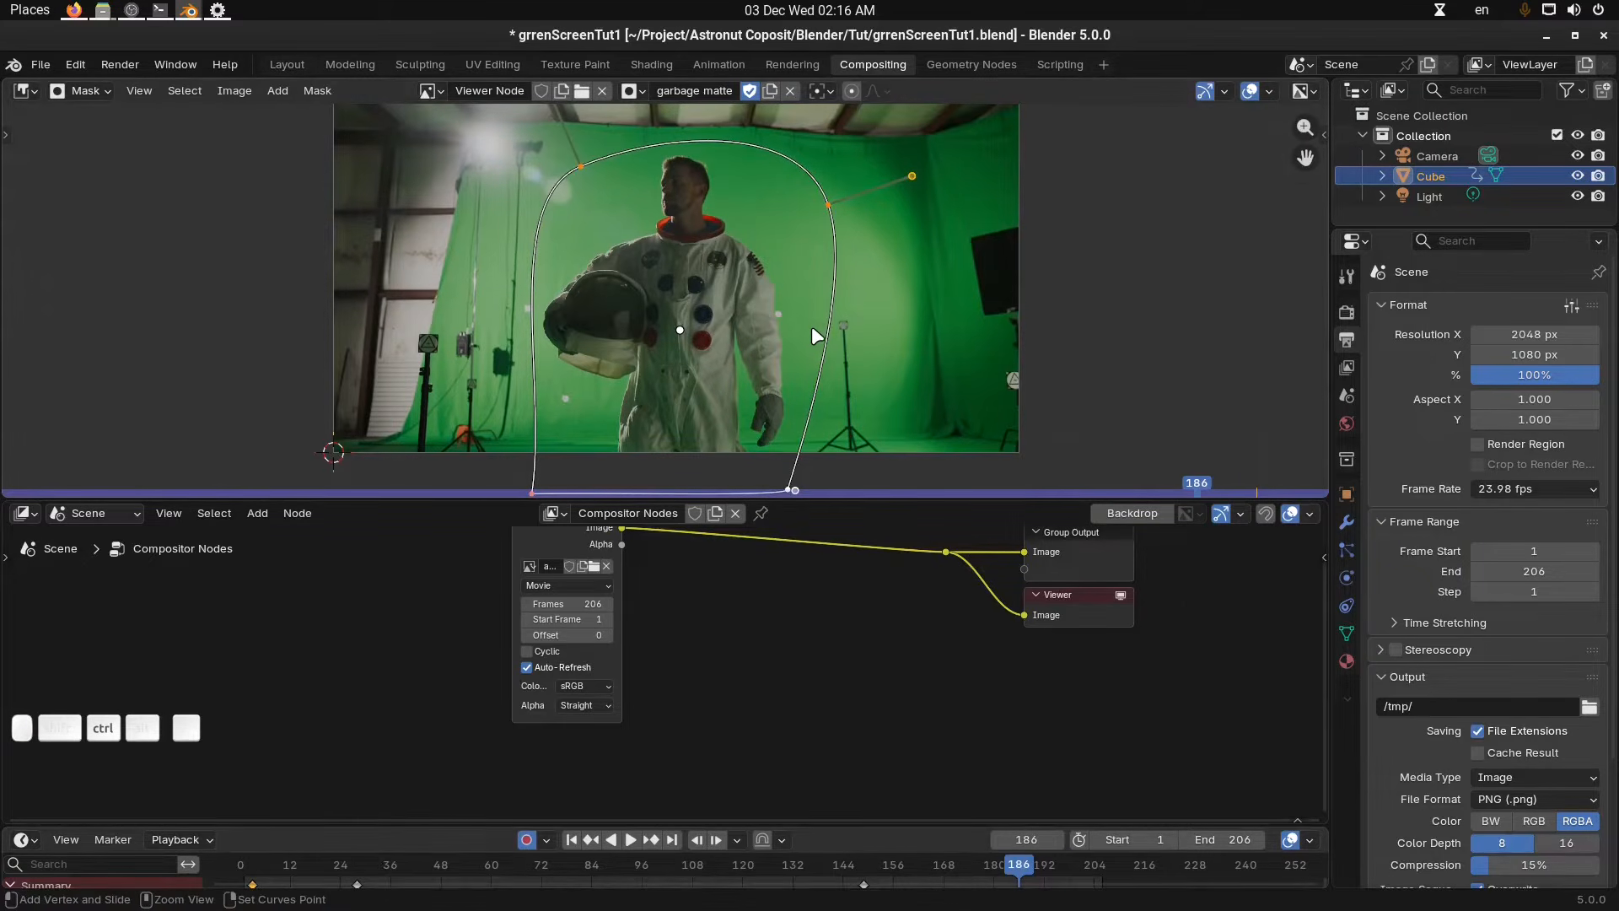
Reposition the whole garbage-matte mask over the astronaut at frame 186 and again at frame 136, stepping back in 10-frame jumps.
key("g")
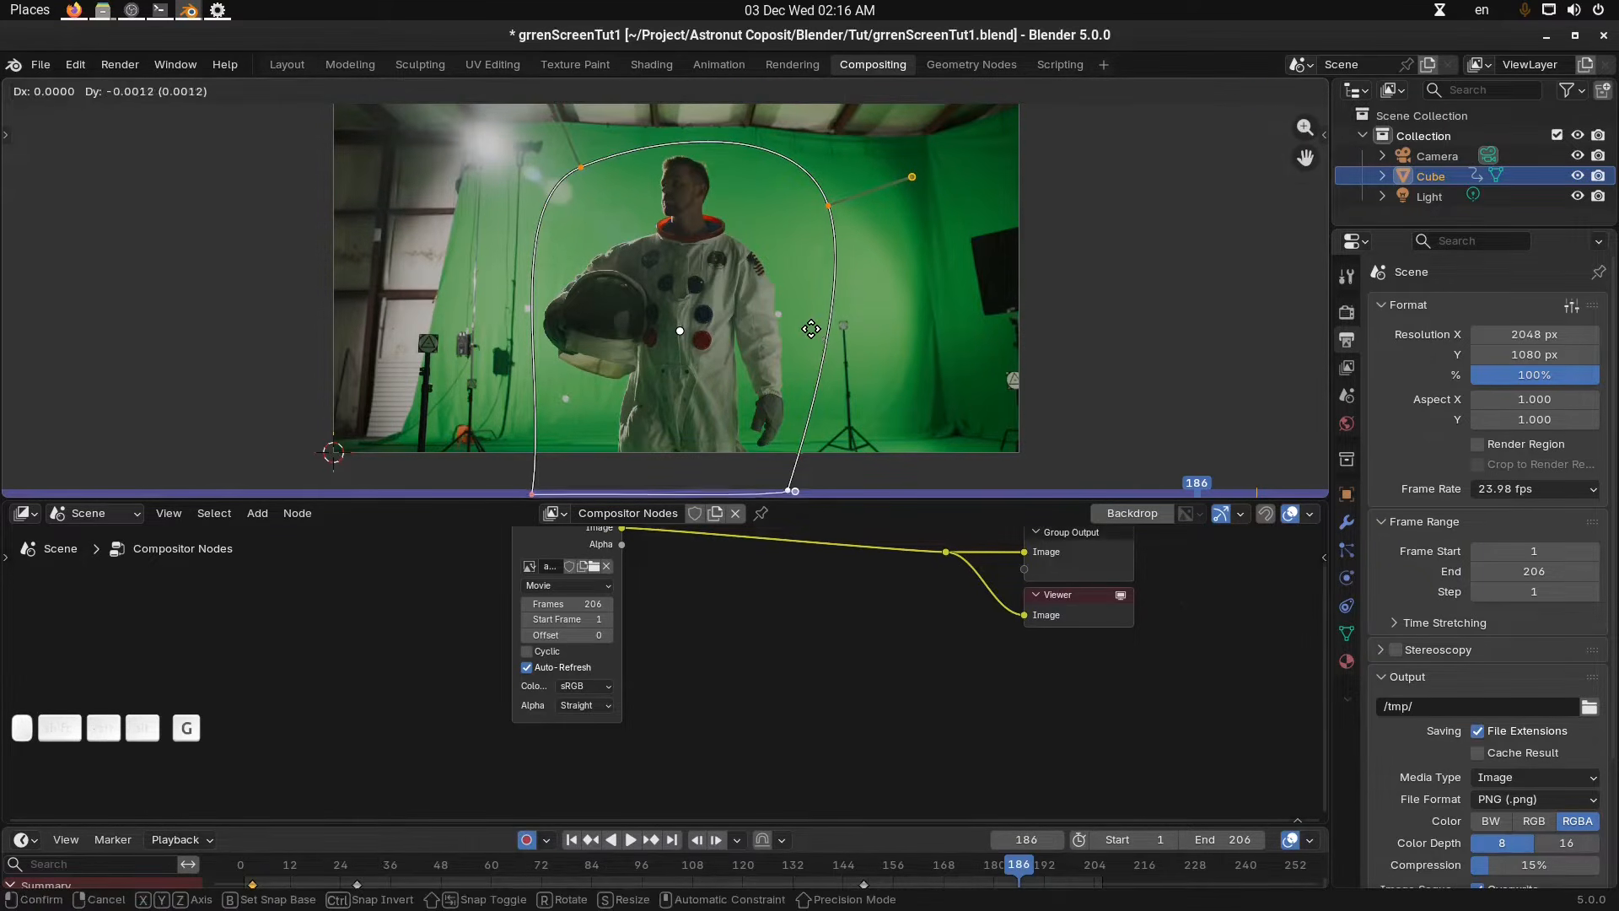
left_click(809, 327)
key("Down")
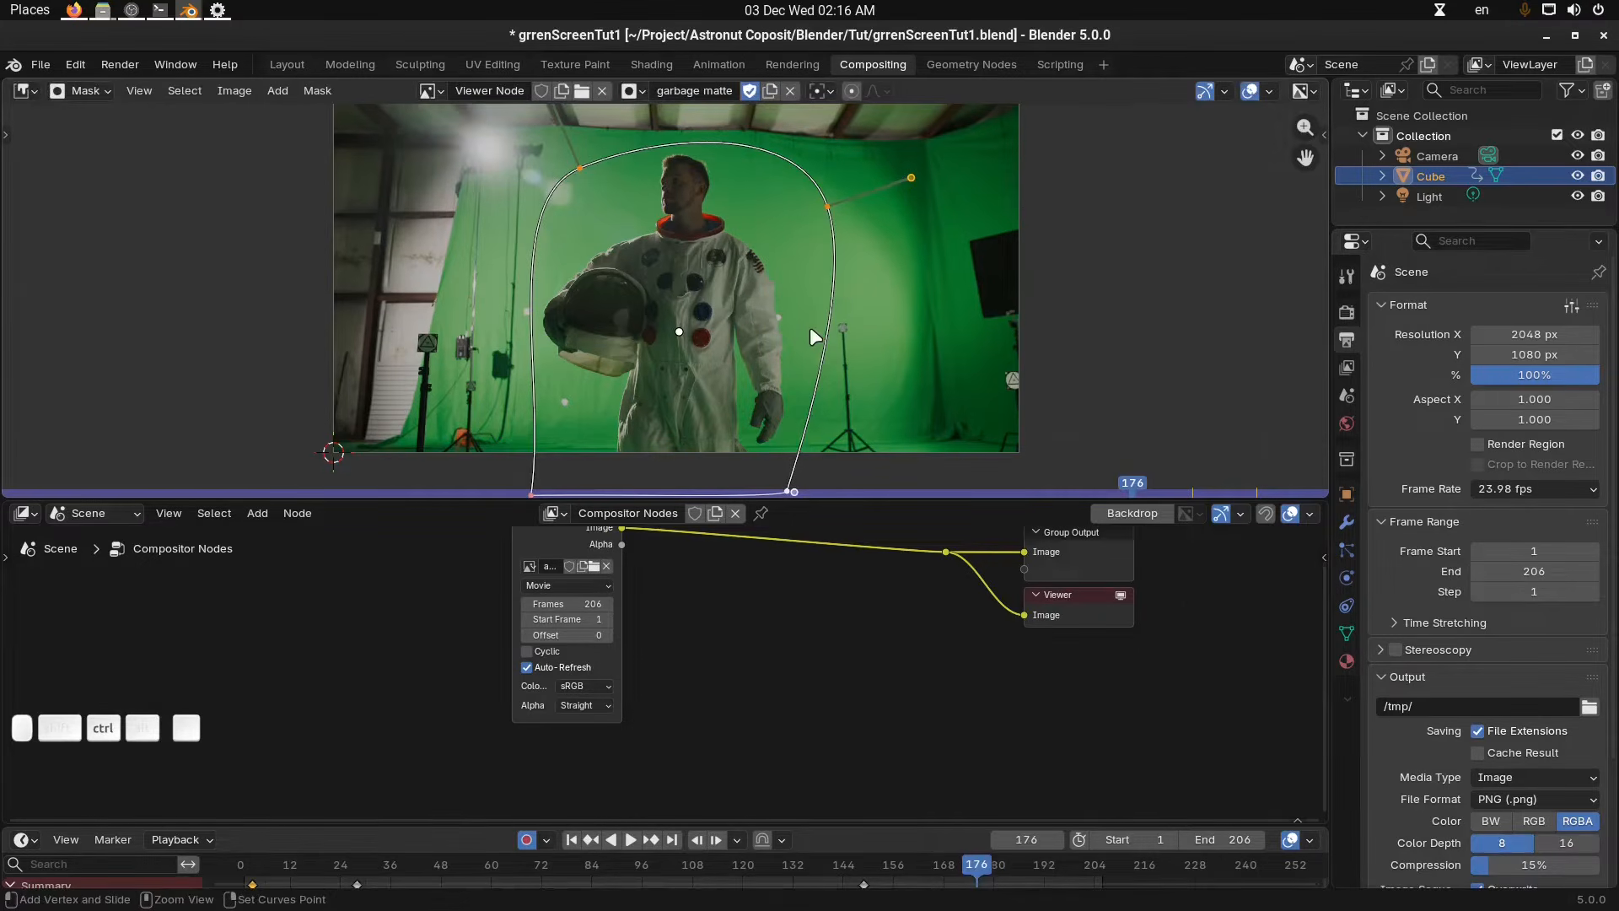
key("Left")
key("Left")
key("Left")
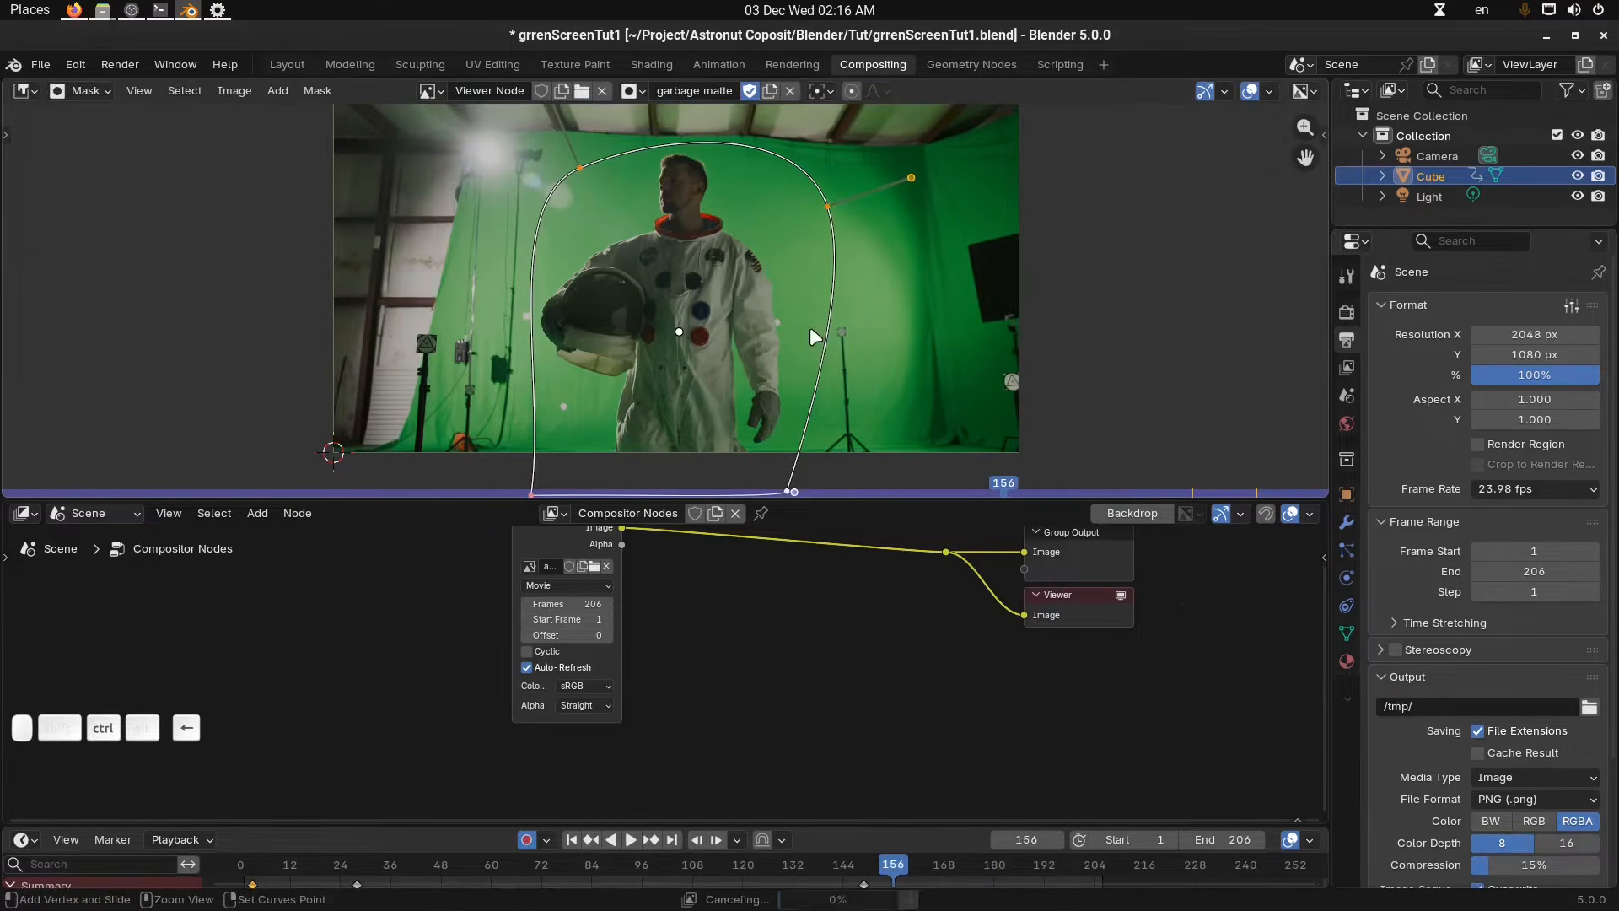
key("Left")
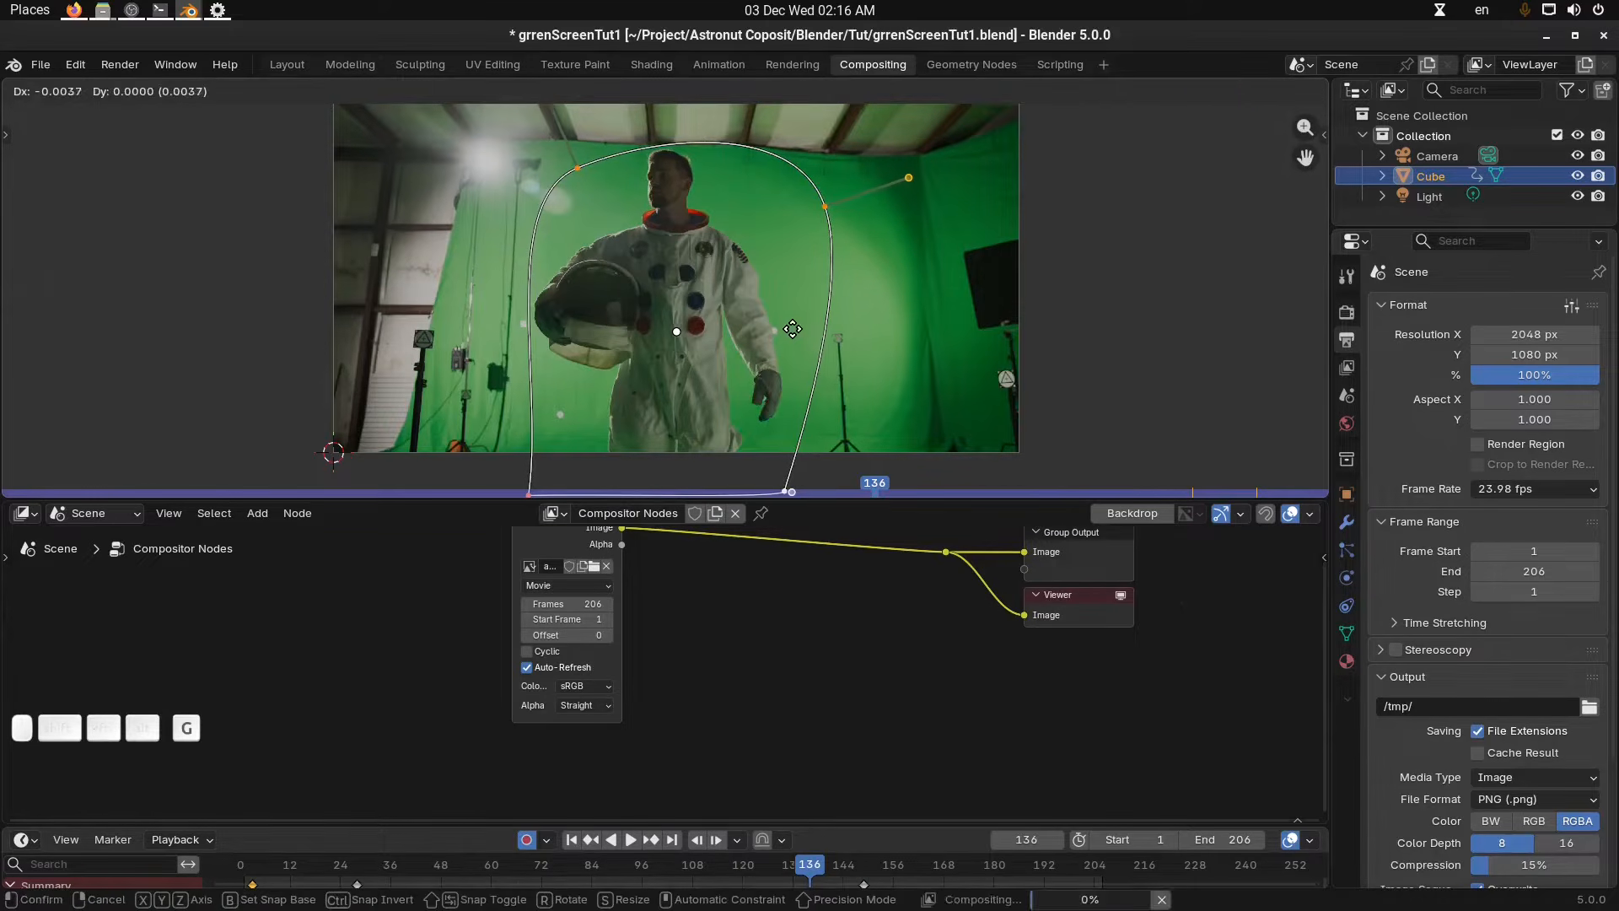
left_click(797, 329)
At frame 116, move the mask and adjust its upper points so it still encloses the astronaut.
key("Left")
key("Left")
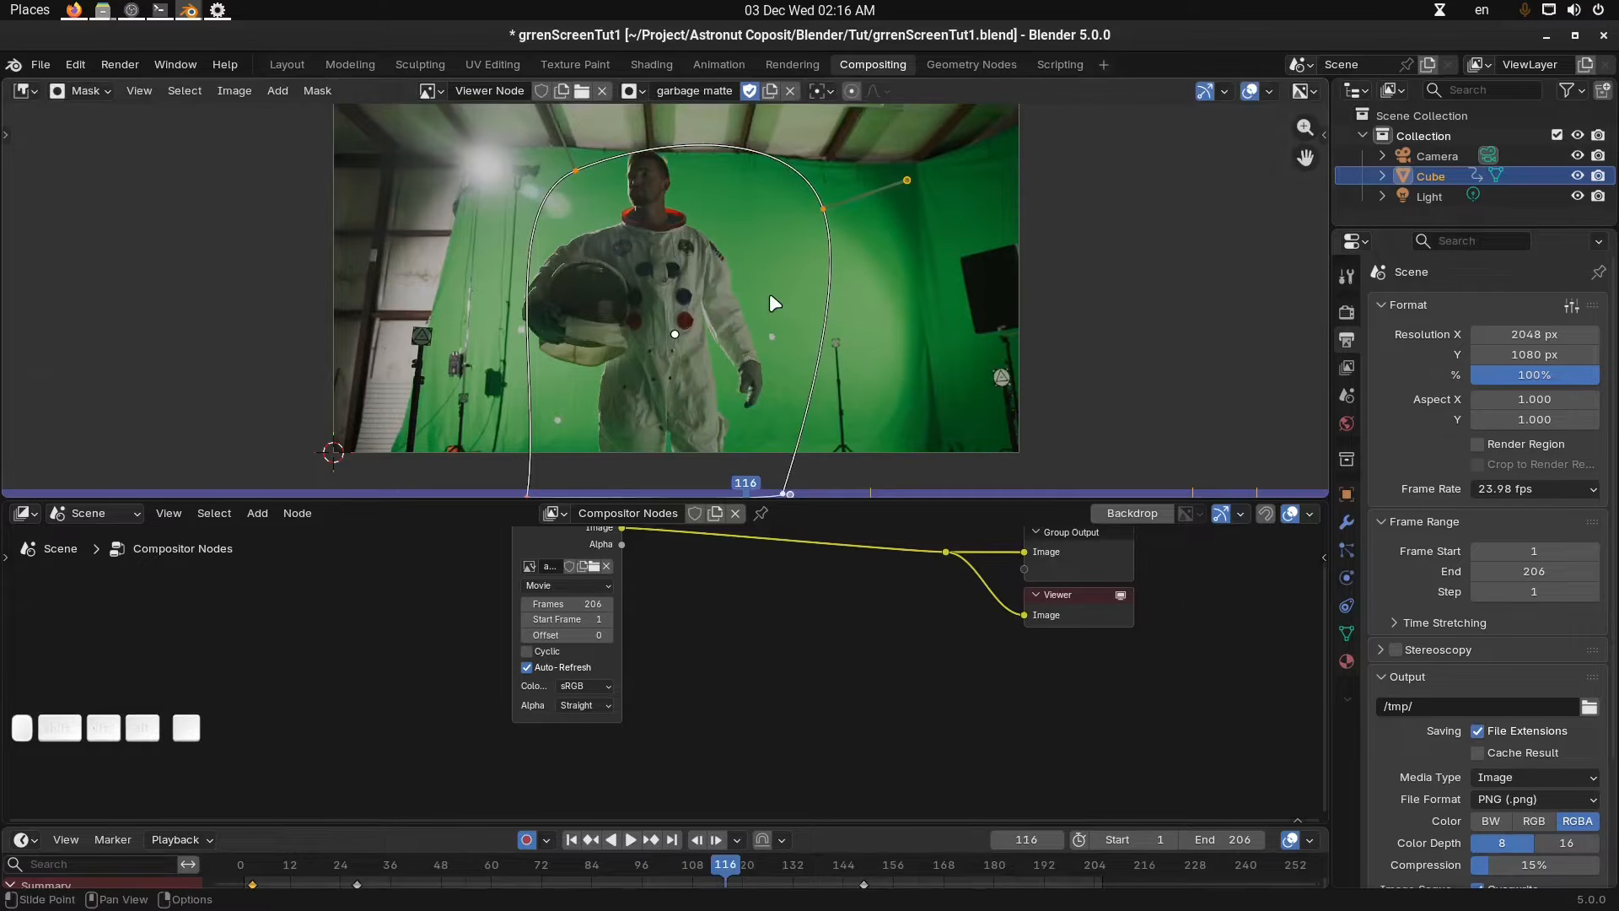
key("g")
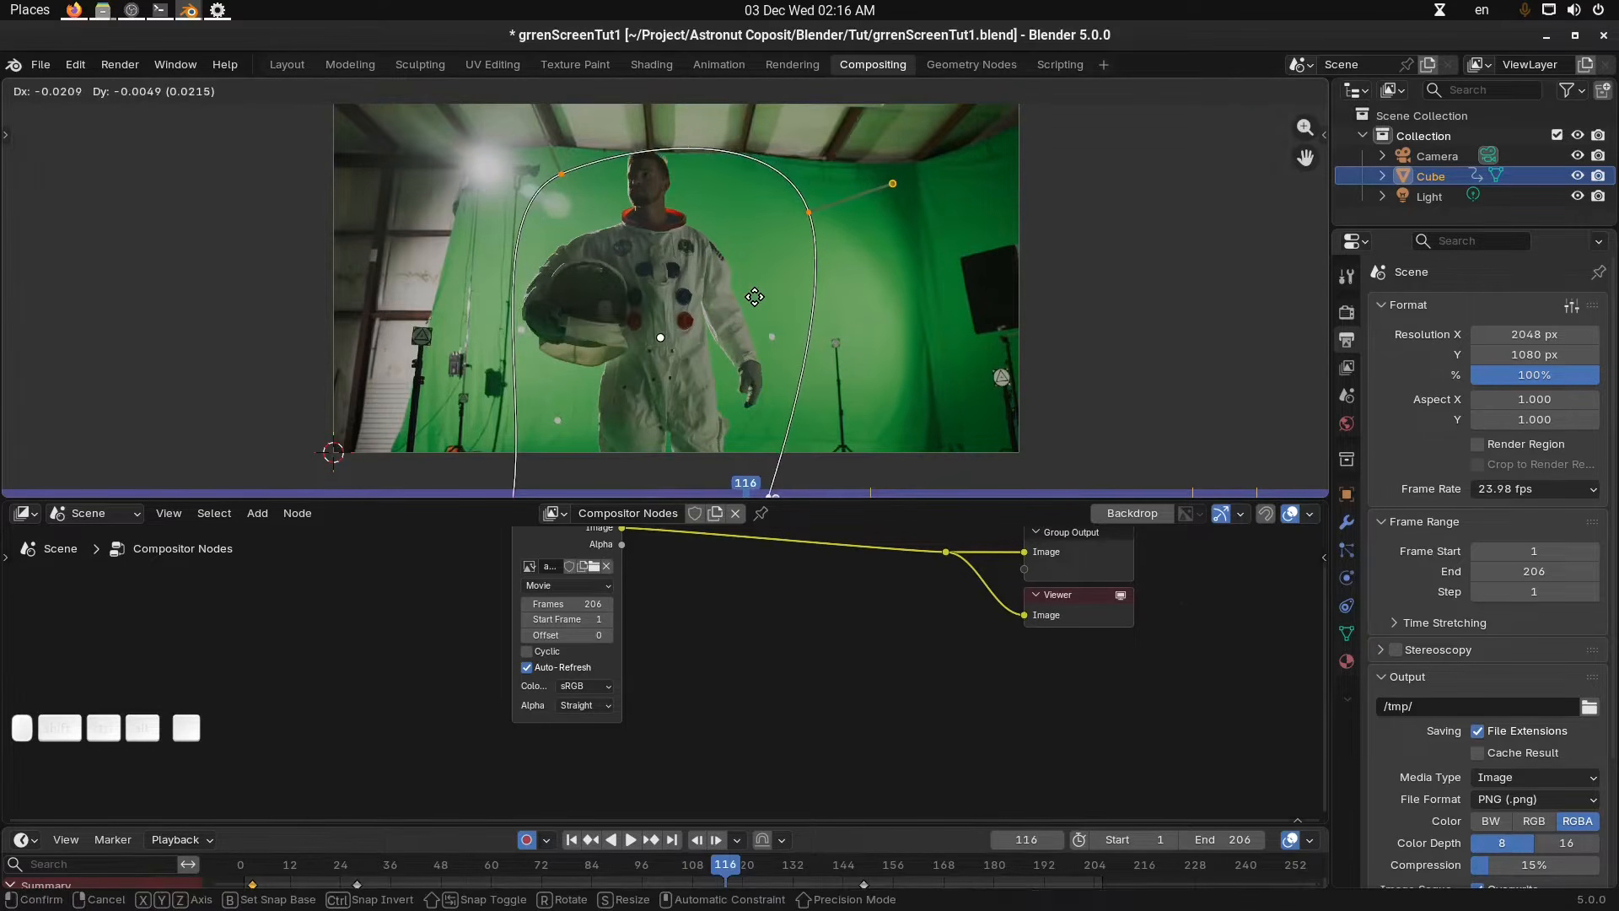
left_click(752, 293)
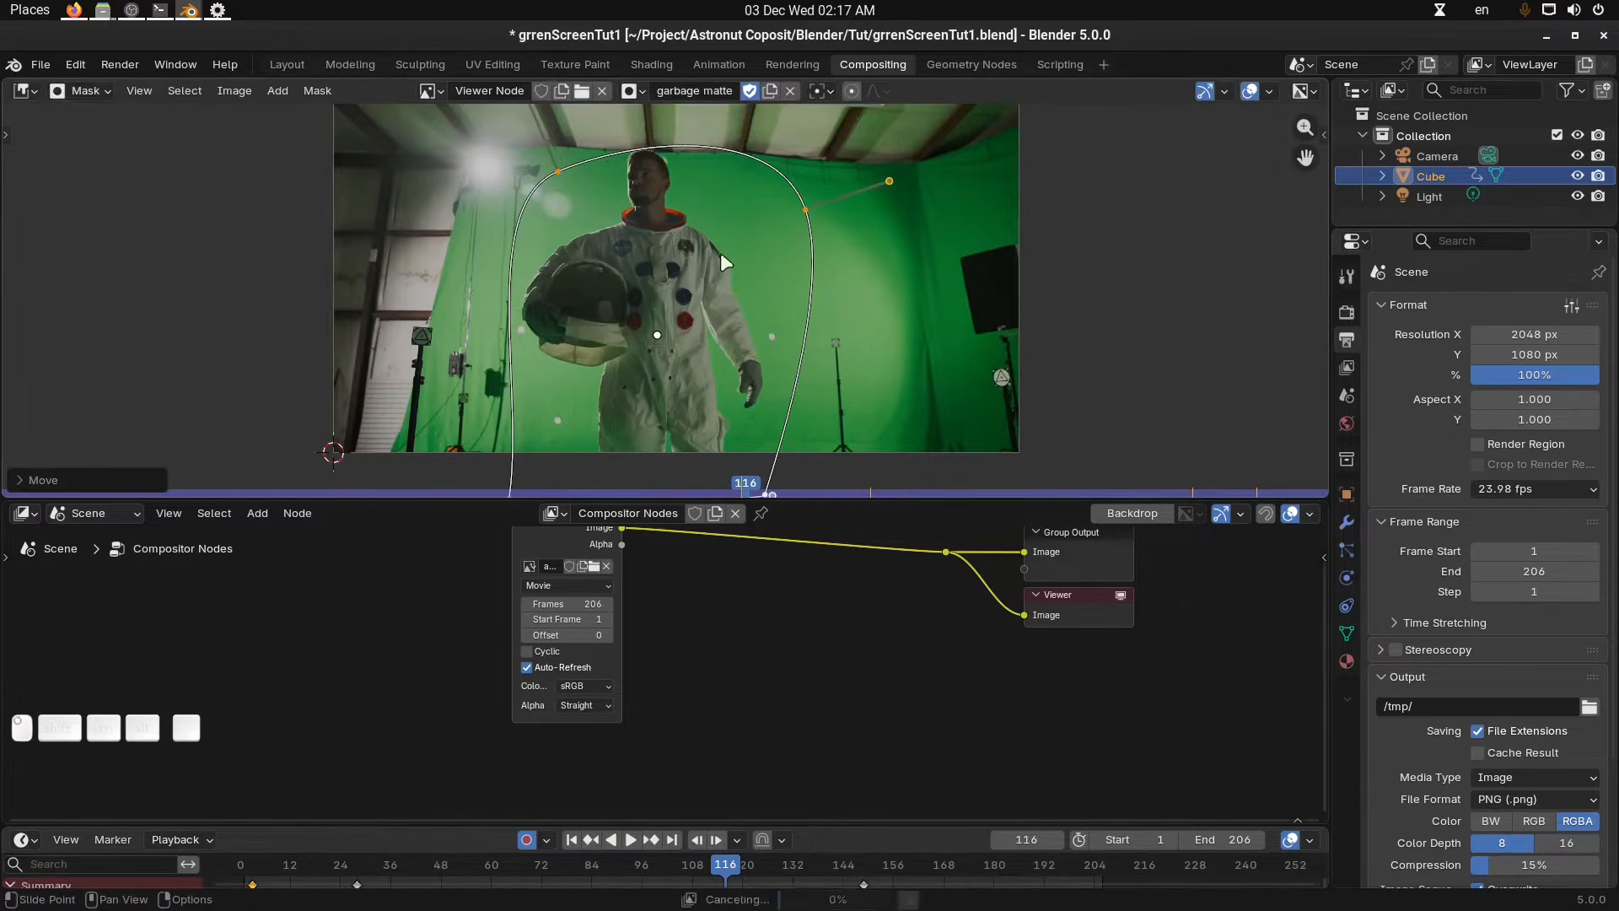
key("g")
left_click(584, 165)
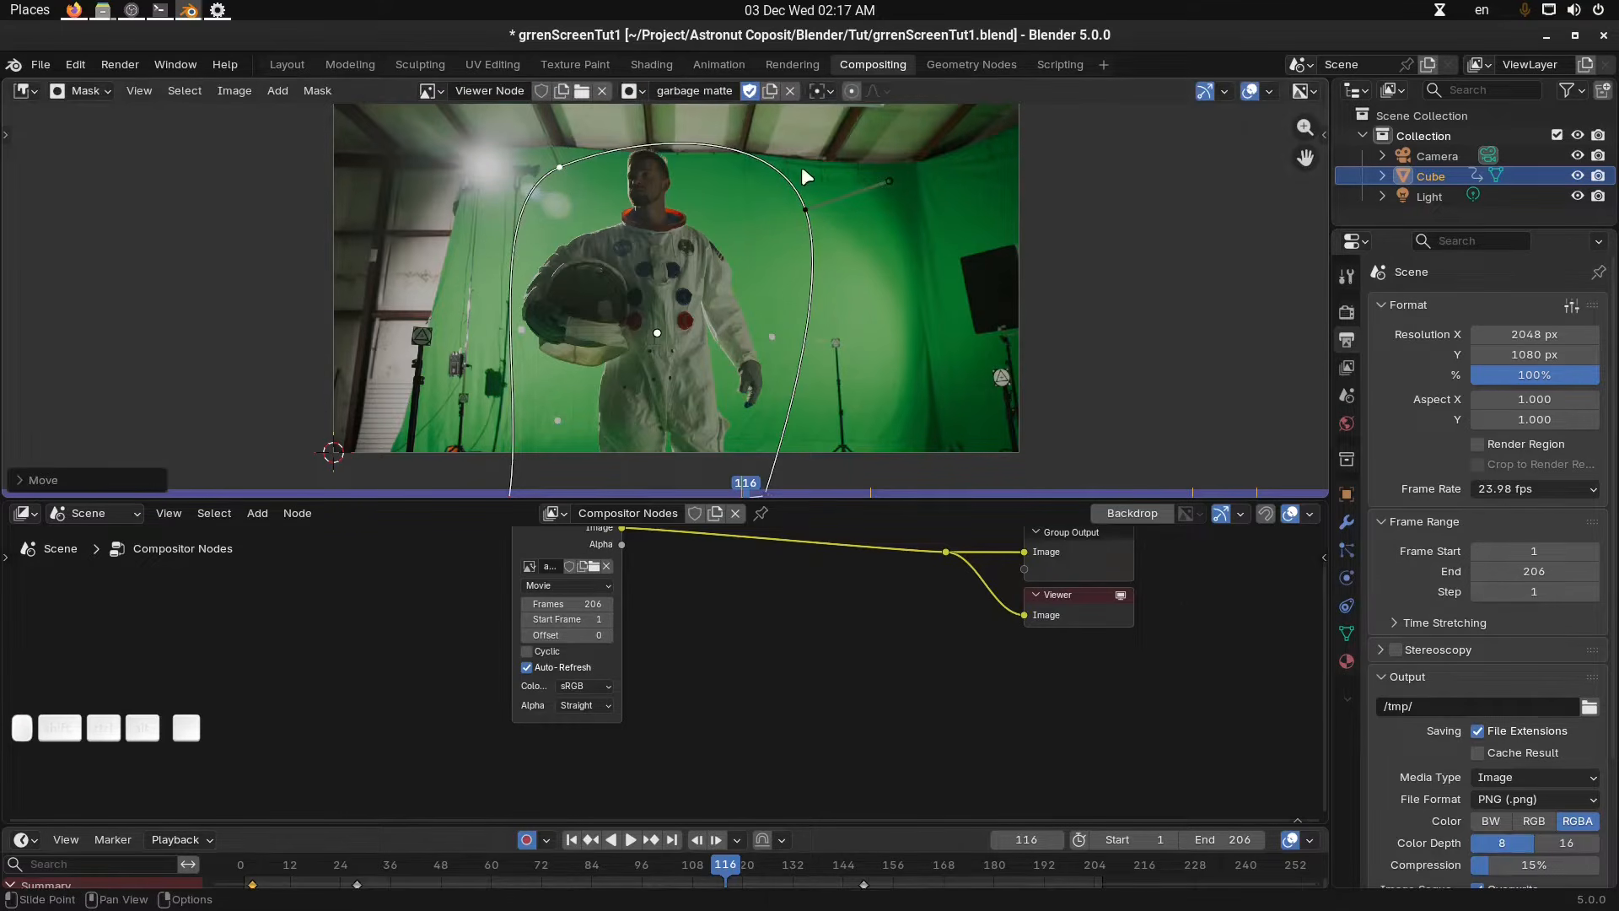
scroll(791, 169, "up", 2)
left_click(881, 260)
key("g")
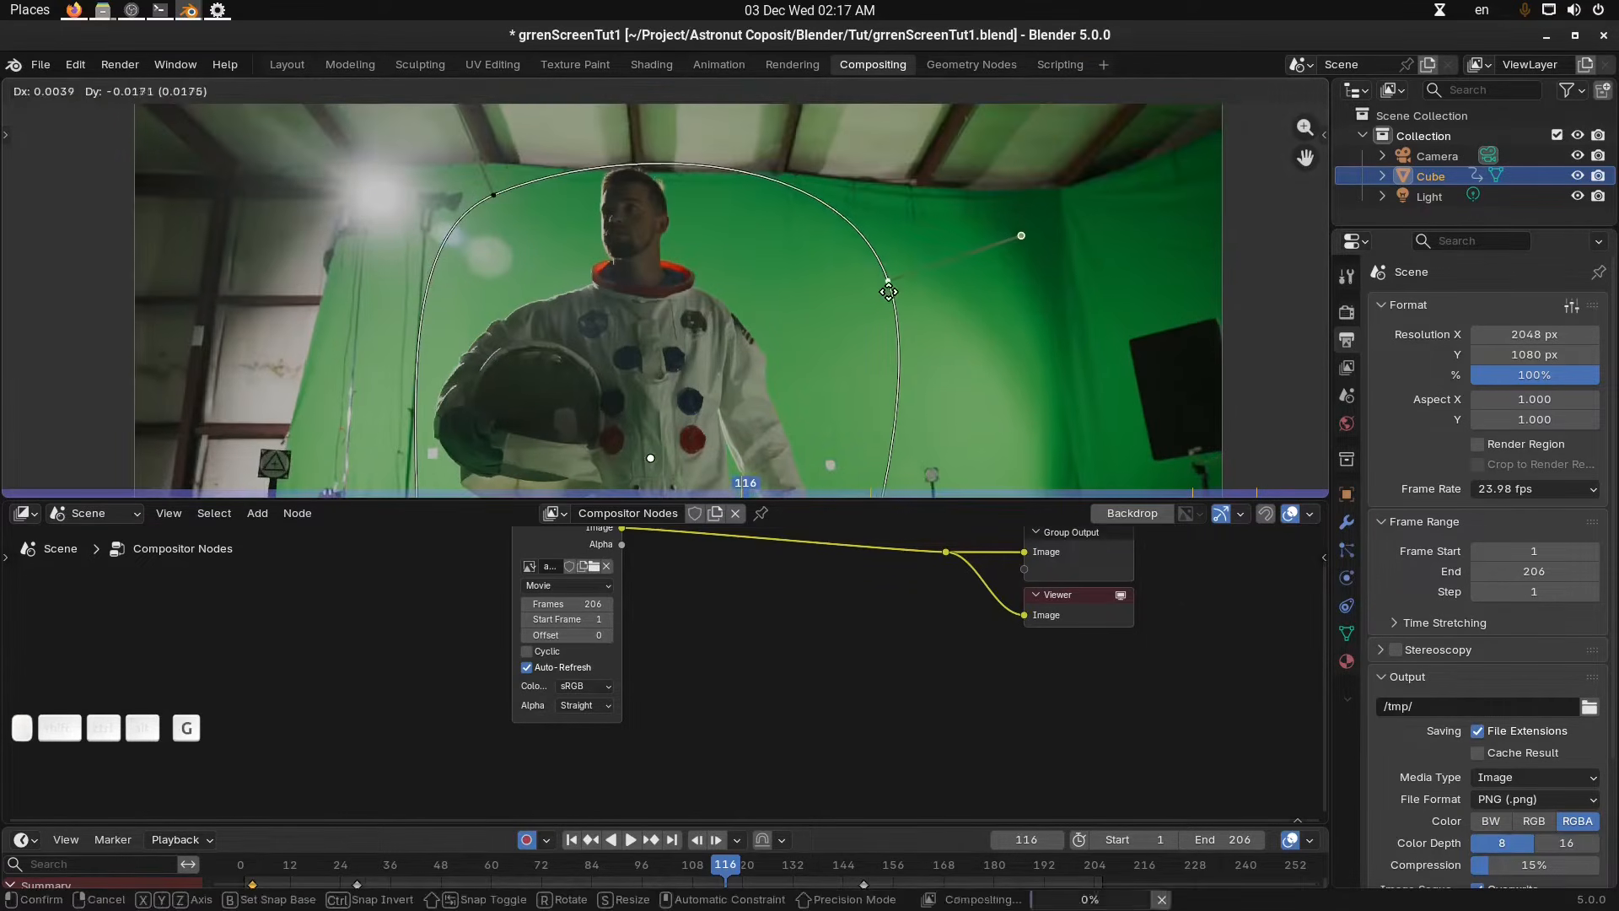
left_click(852, 287)
Scrub the timeline around frames 120 to 136 to check the mask against the astronaut.
middle_click_drag(839, 337, 855, 234, "shift")
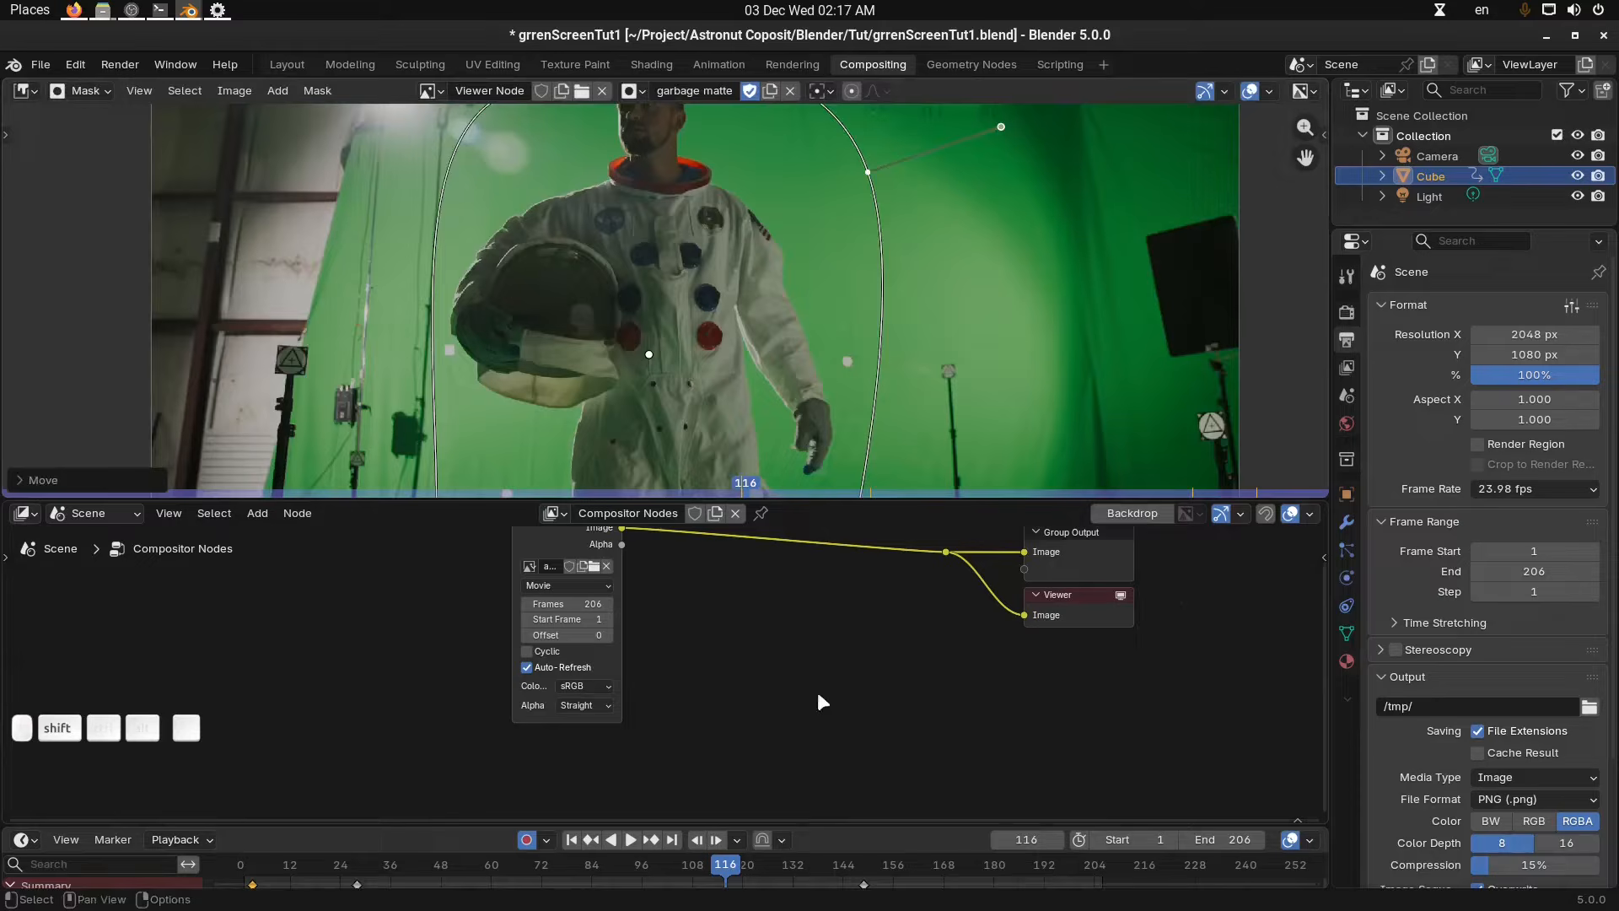
left_click(809, 862)
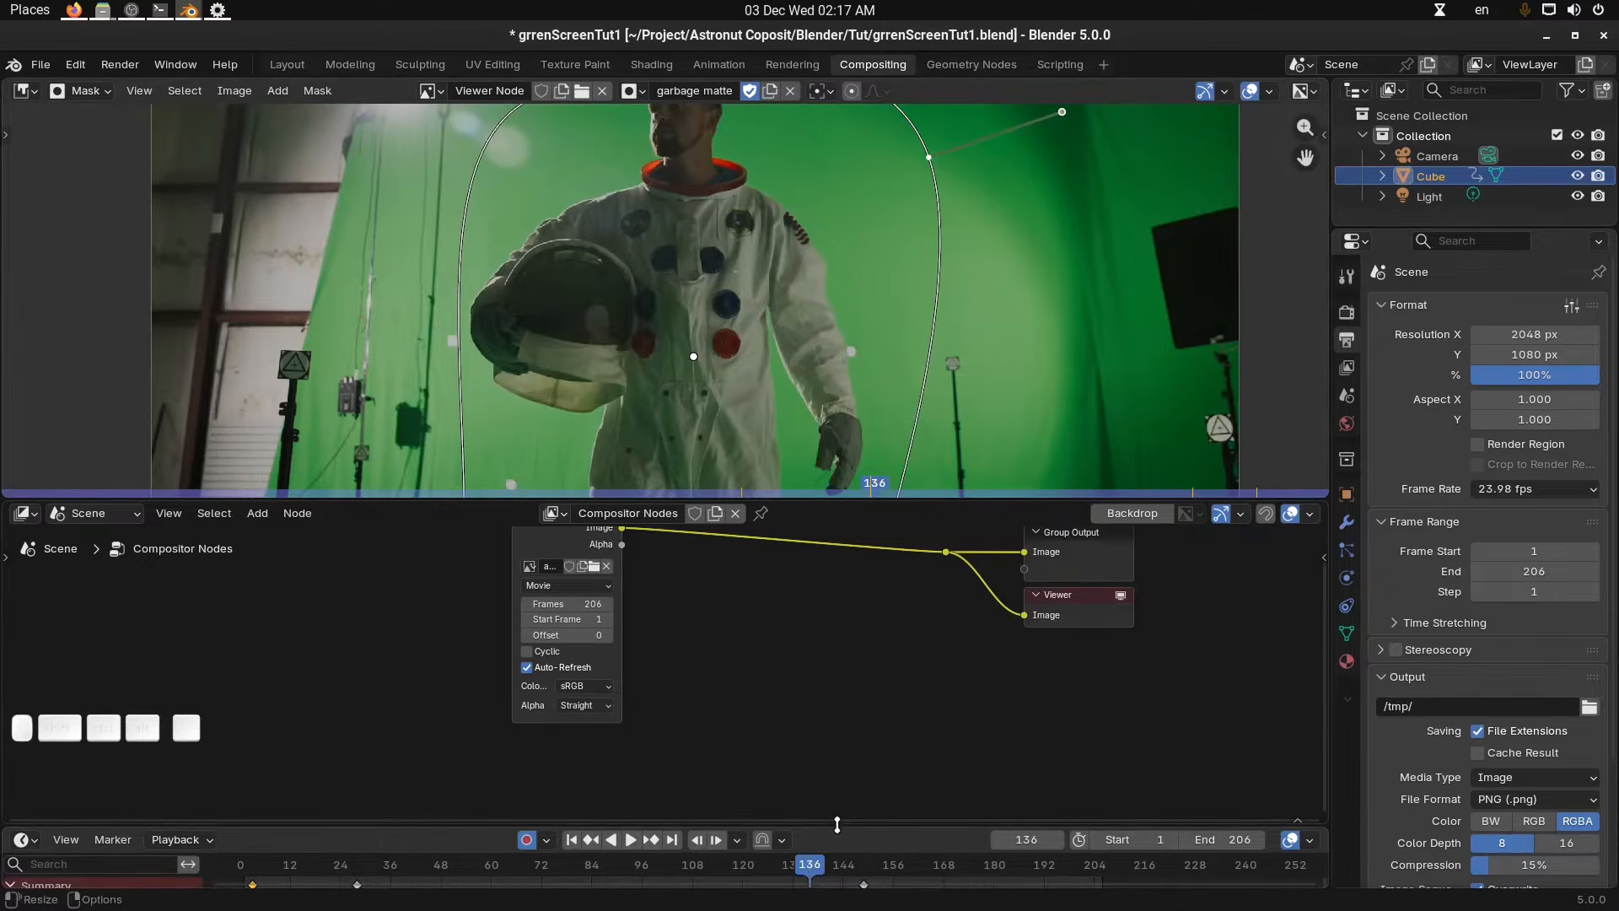
left_click_drag(837, 824, 756, 847)
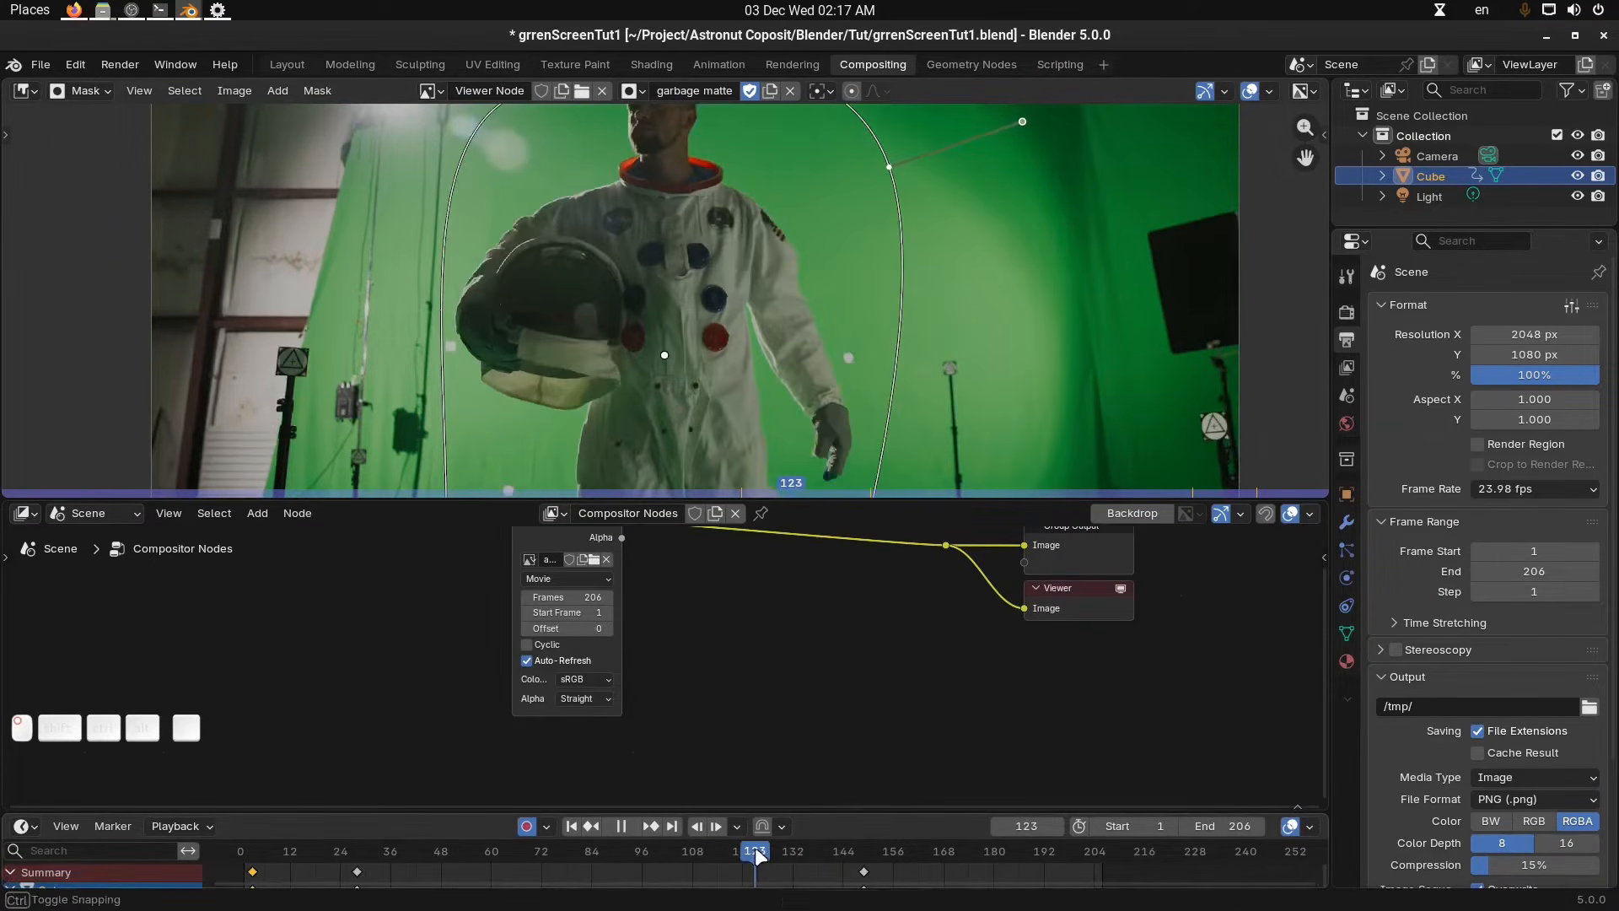
Set the scene's start frame to 120.
left_click(1138, 826)
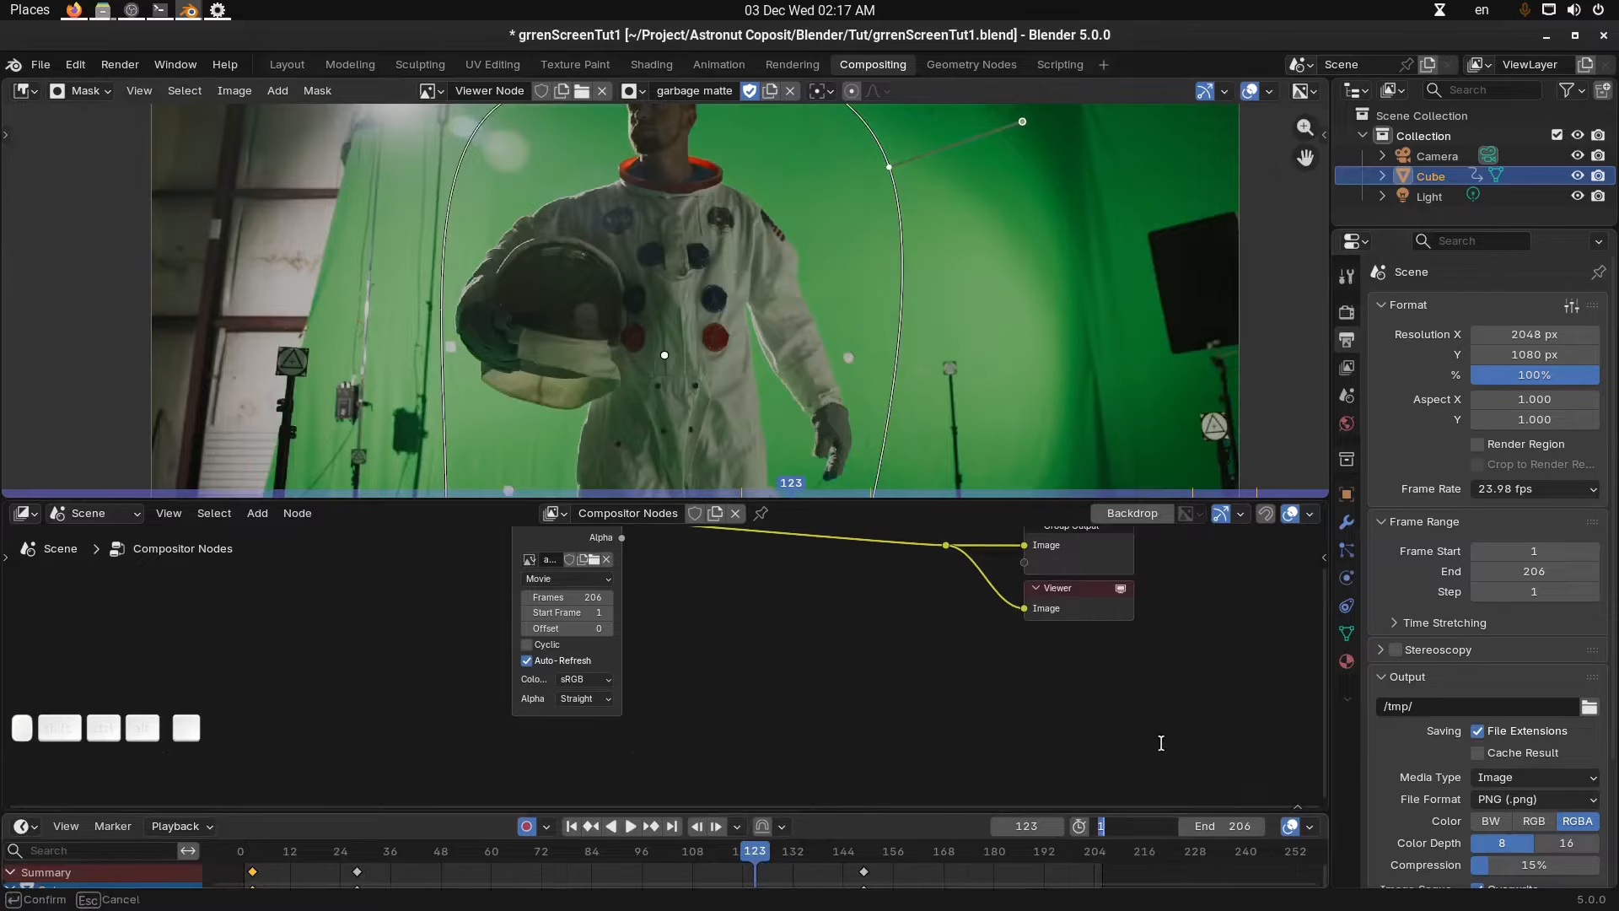
type("120")
key("Return")
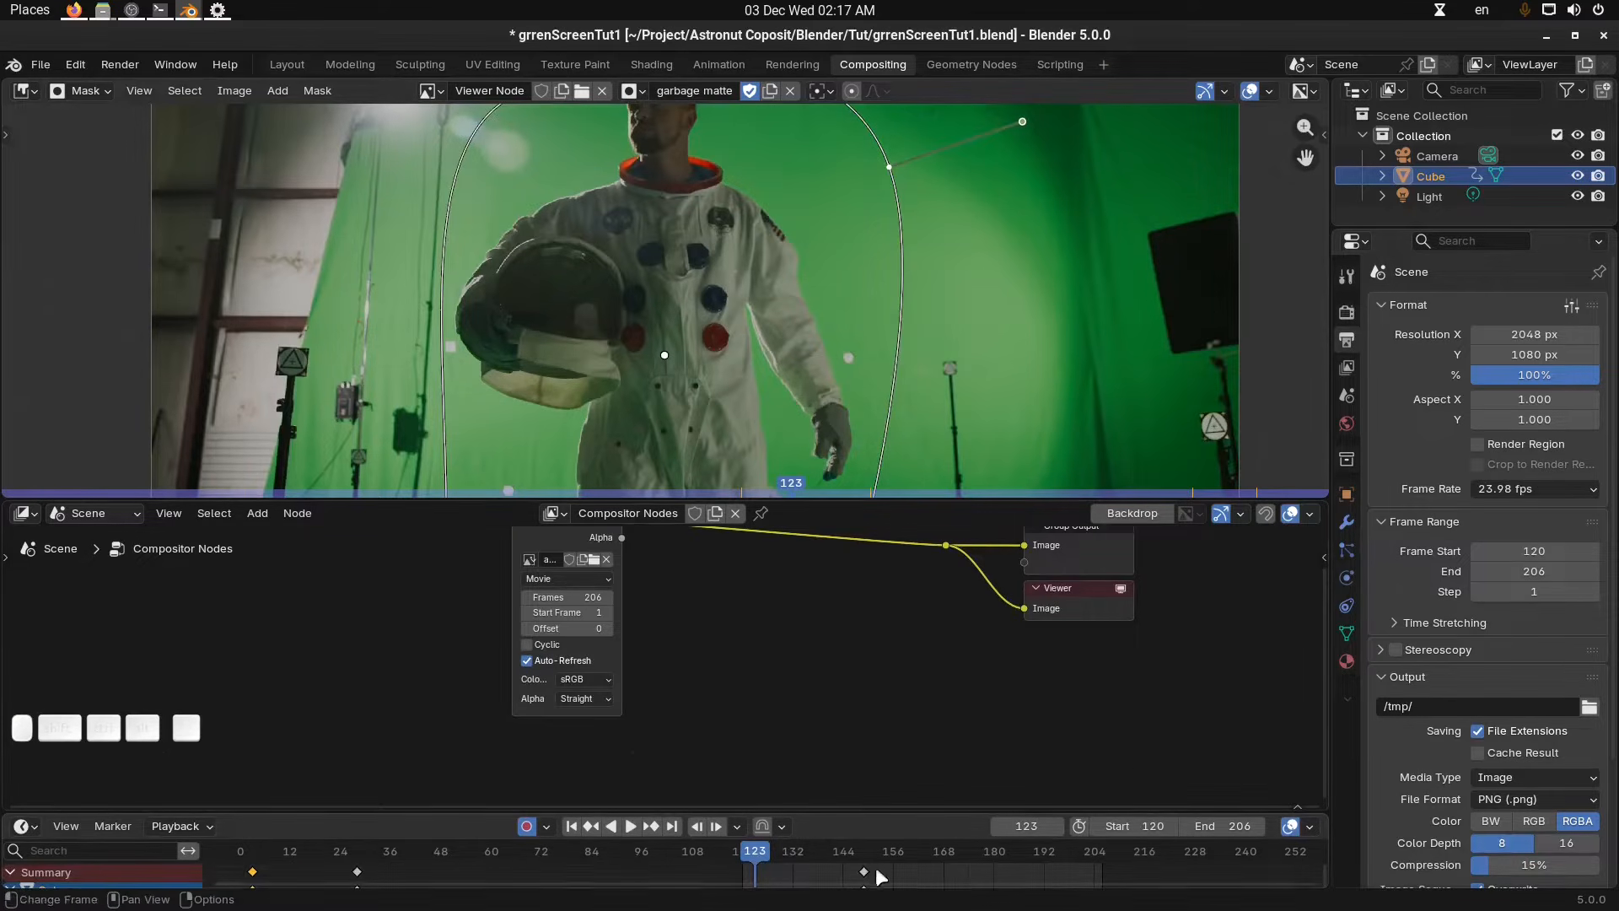
Add a Mask node to the compositor and assign the garbage matte mask to it.
scroll(736, 329, "down", 3)
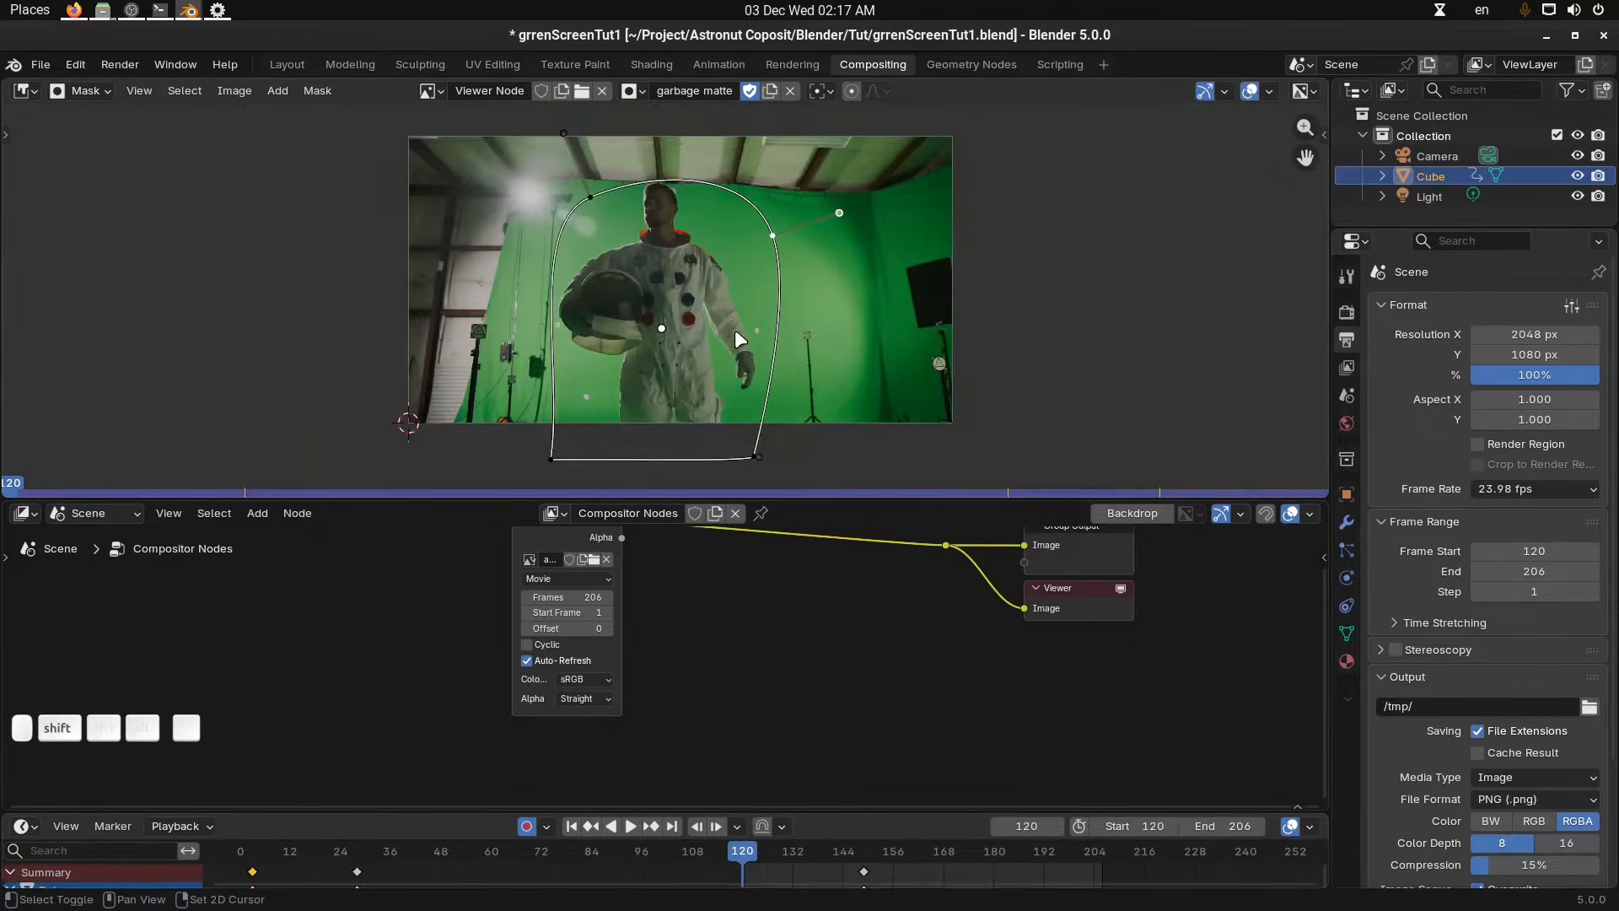
scroll(747, 644, "up", 2)
scroll(747, 644, "up", 1)
middle_click_drag(747, 645, 735, 687, "shift")
key("shift+a")
type("mask")
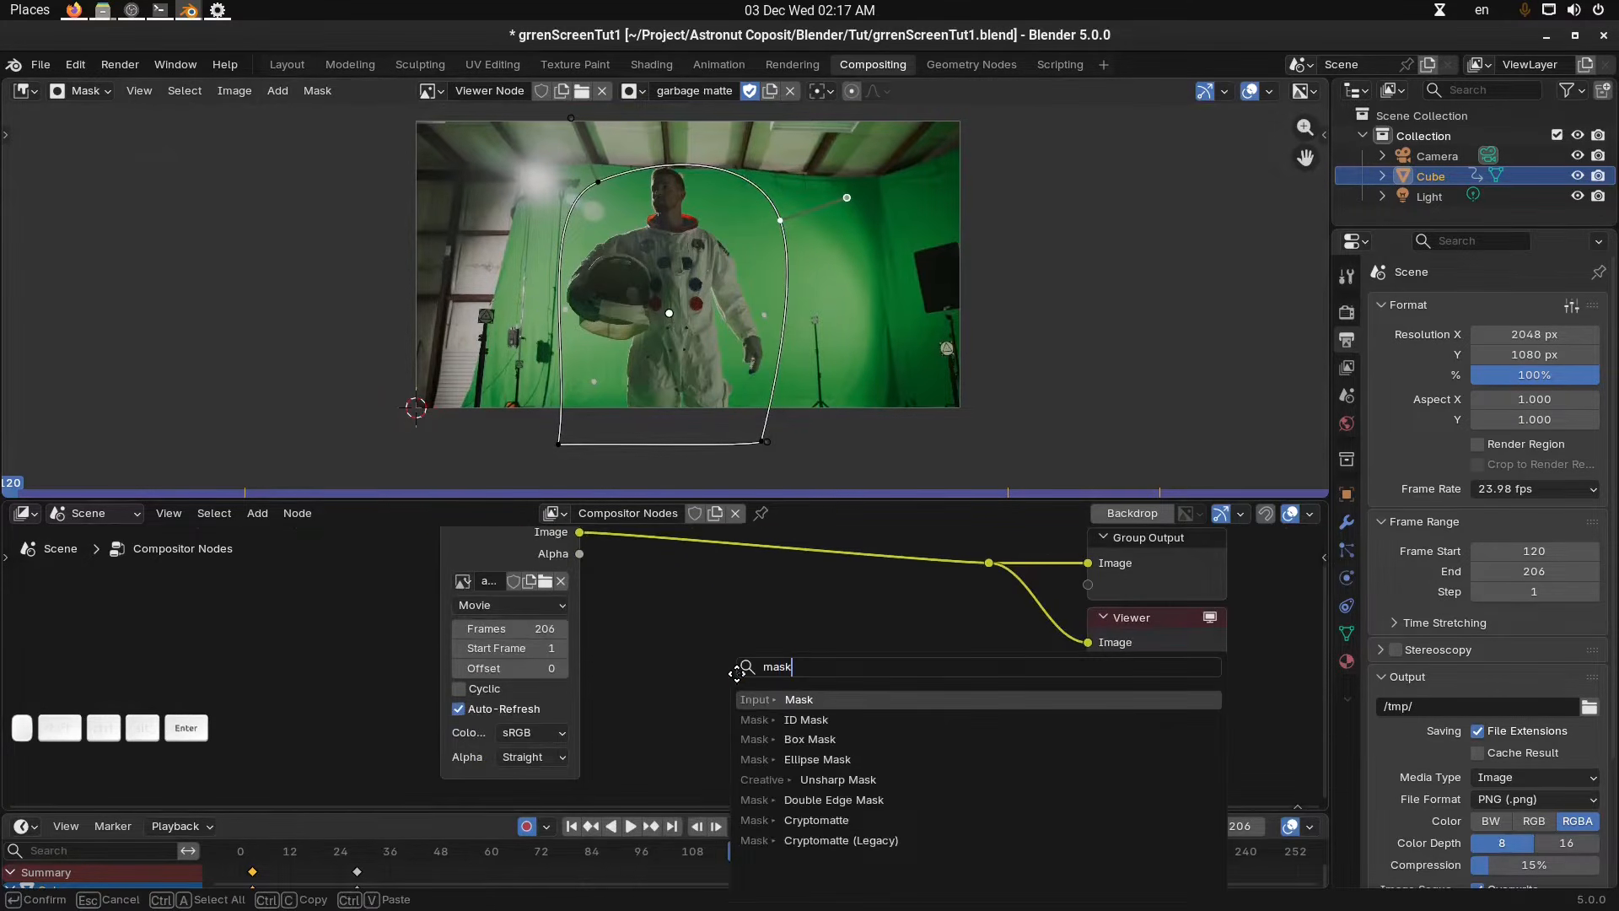
key("Return")
left_click(741, 655)
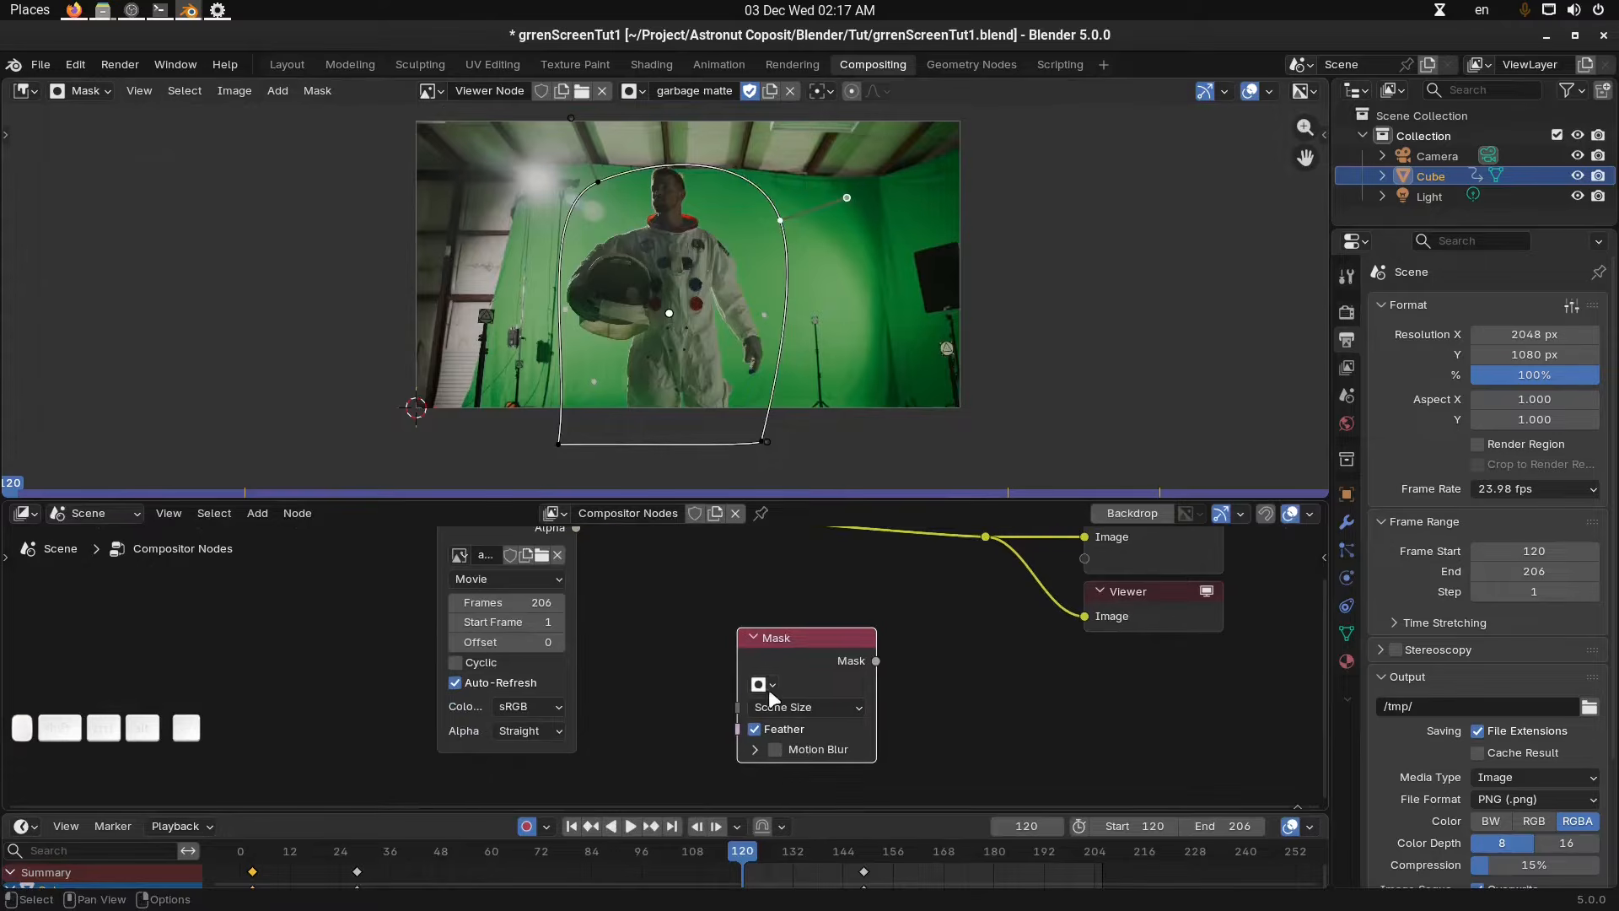
left_click(764, 685)
left_click(823, 453)
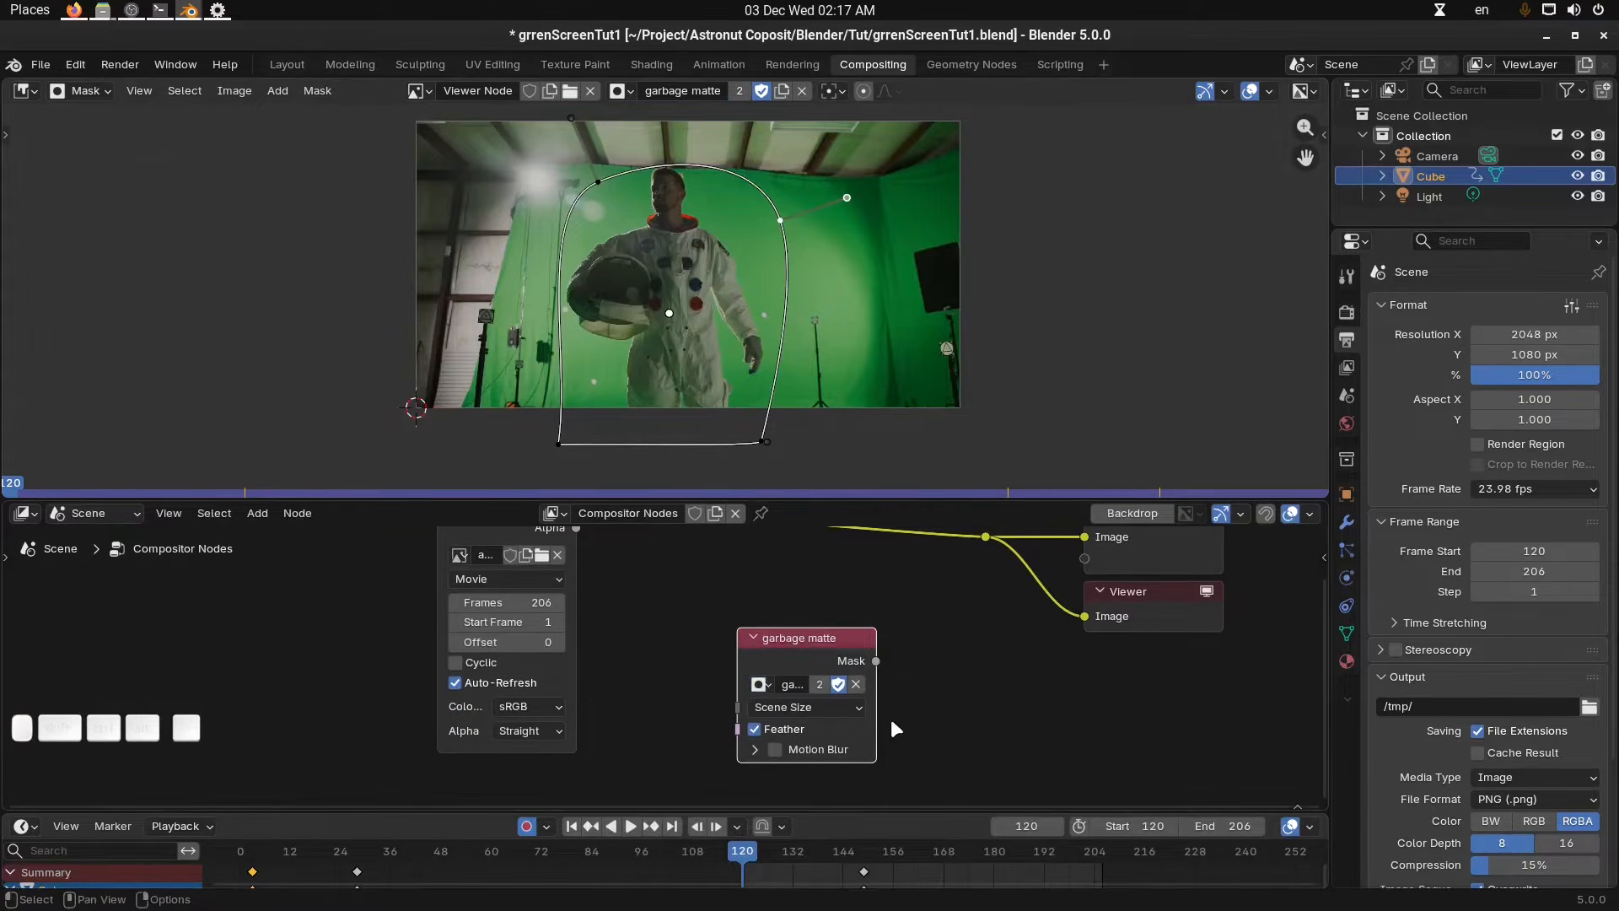
Insert a Keying node between the astro_Edit.mov clip and the output nodes.
scroll(906, 700, "down", 2)
left_click_drag(750, 655, 665, 710)
middle_click_drag(777, 278, 853, 261)
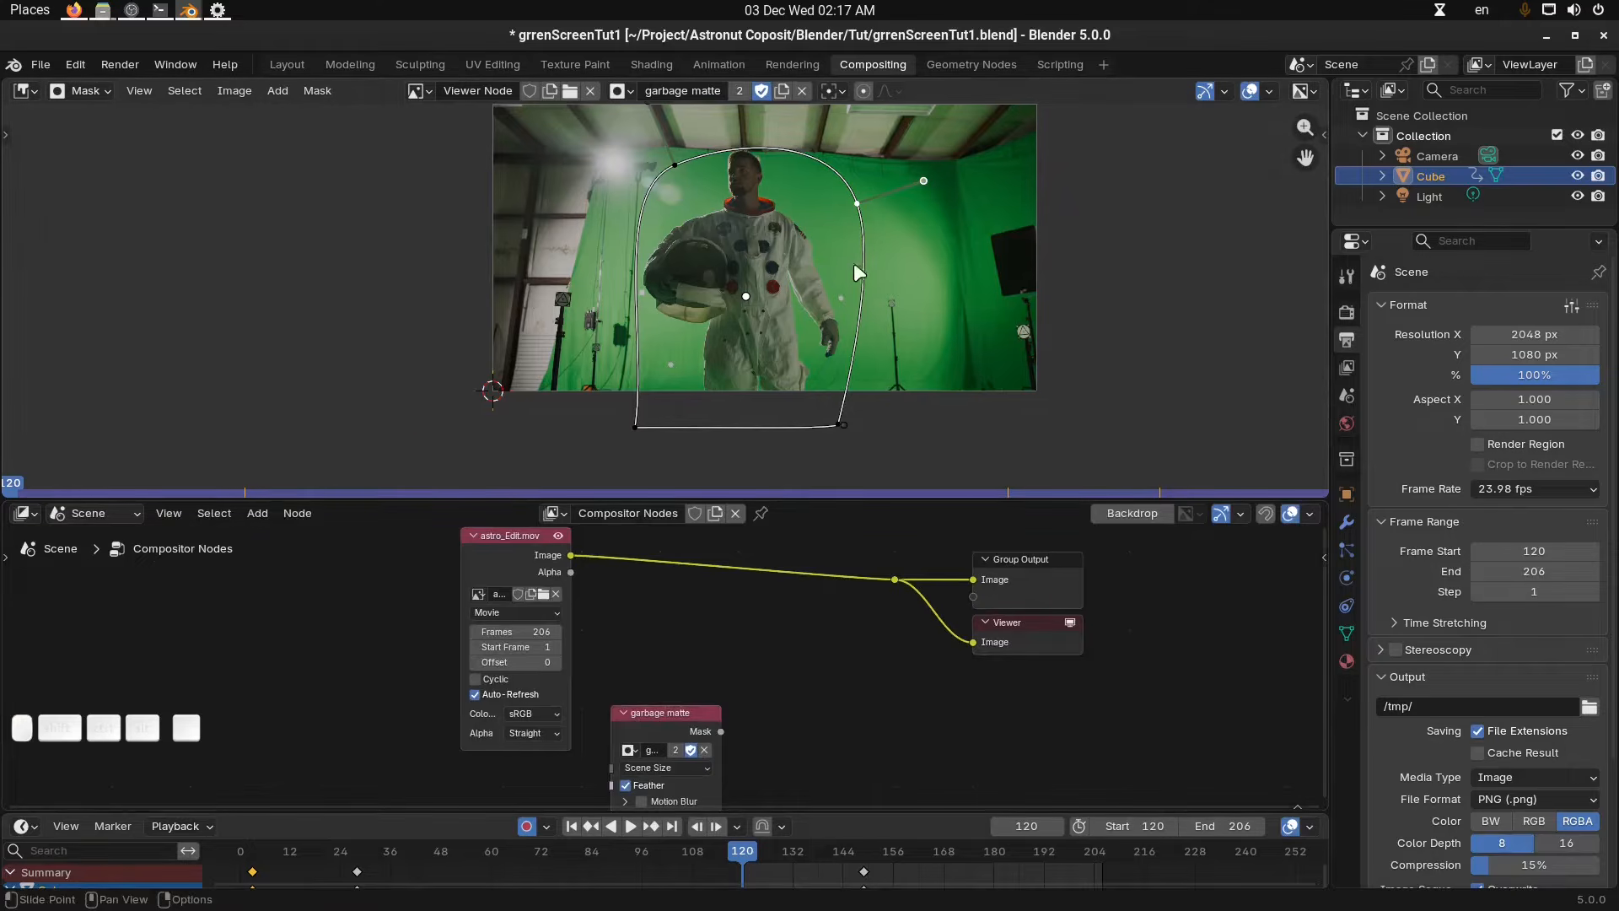
key("shift+a")
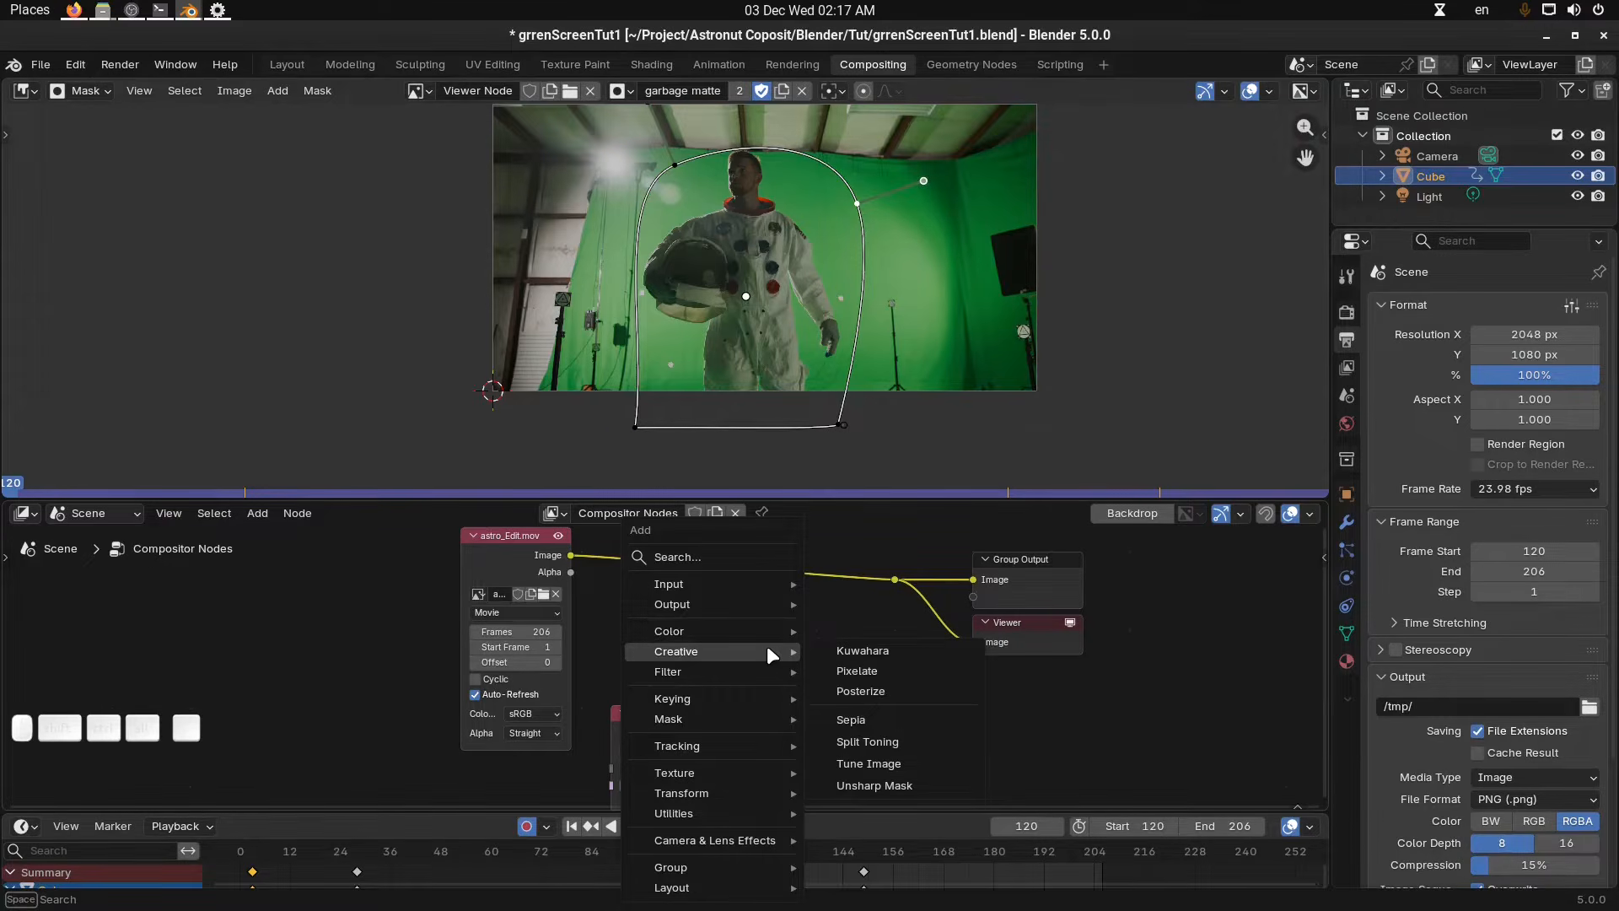
type("key")
key("Return")
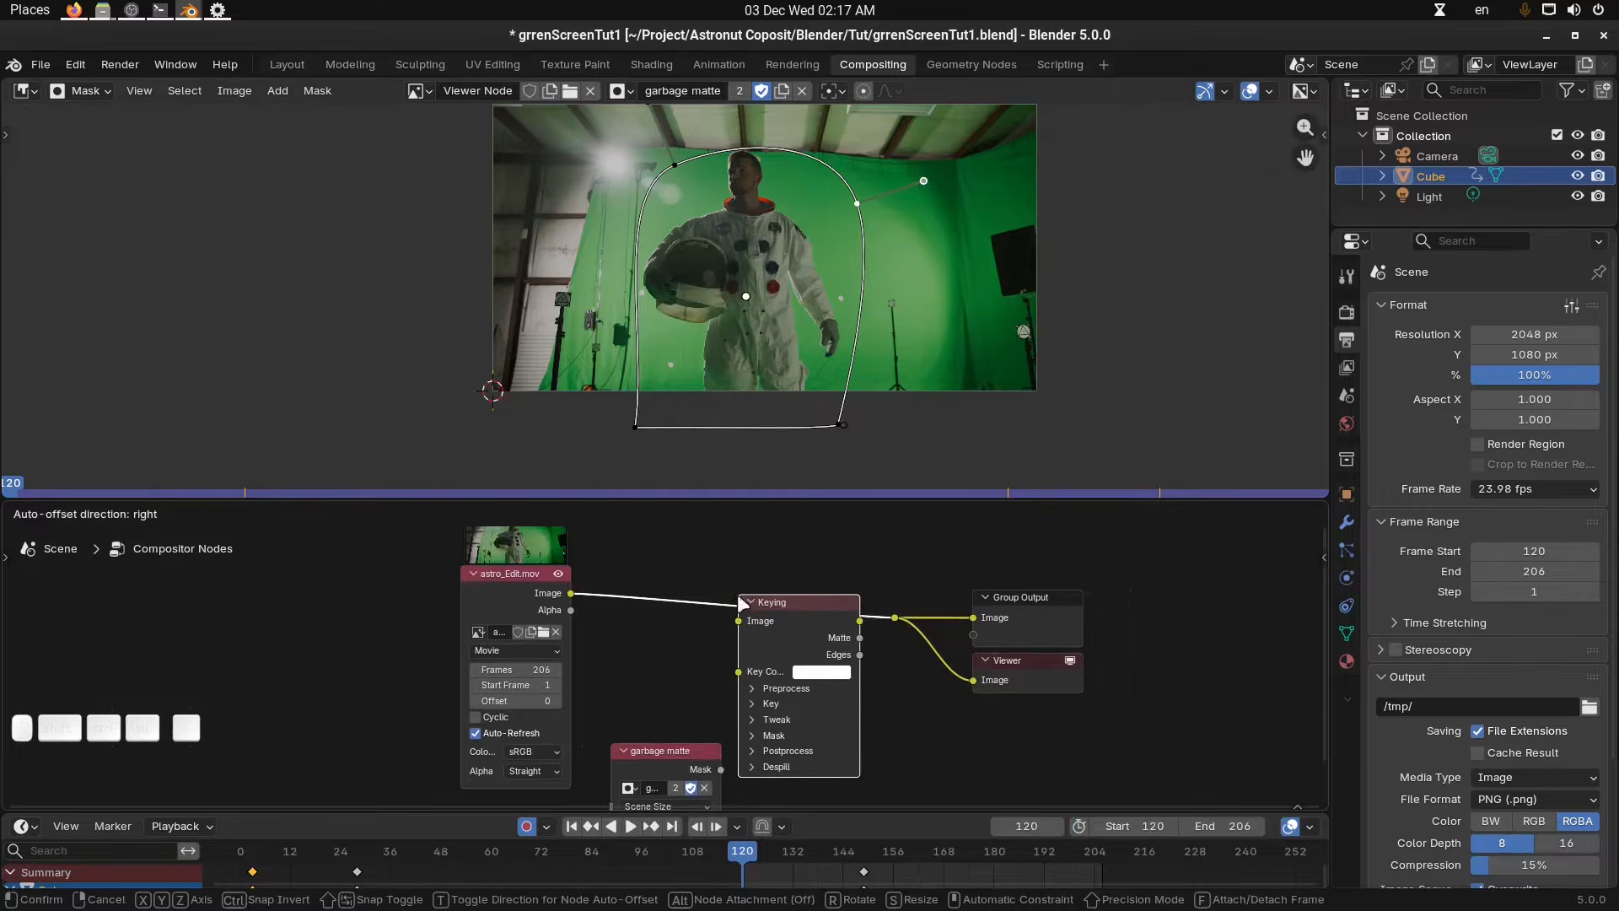
left_click(740, 597)
middle_click_drag(761, 697, 760, 686)
scroll(760, 686, "up", 2)
middle_click_drag(894, 321, 821, 364)
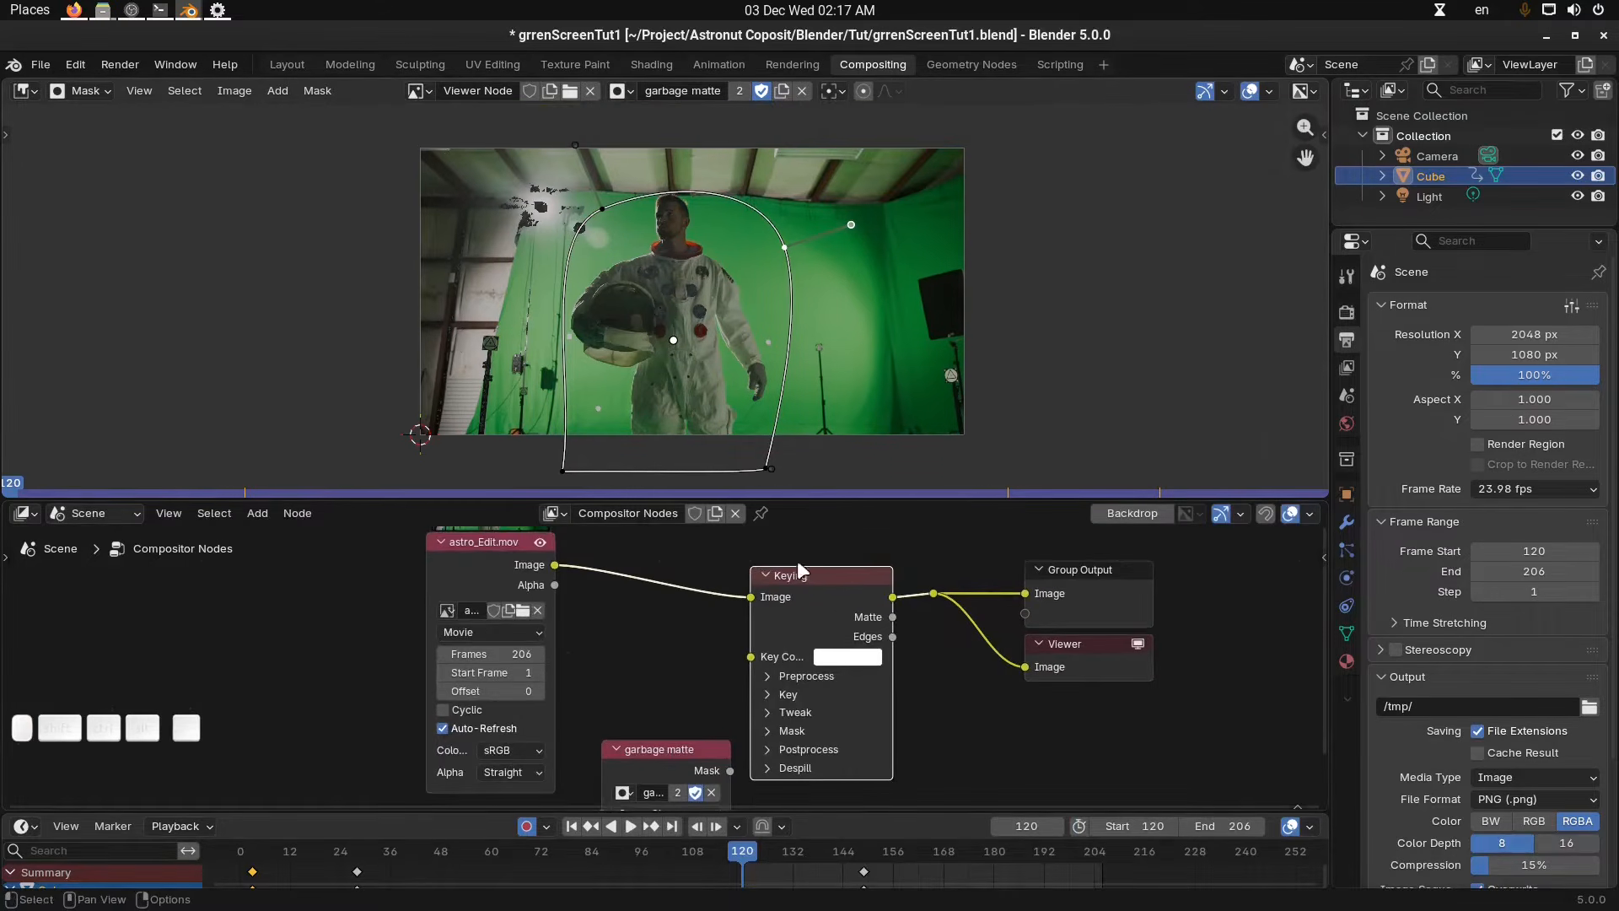
Set the Keying node's key colour by sampling the green screen with the eyedropper.
left_click(417, 90)
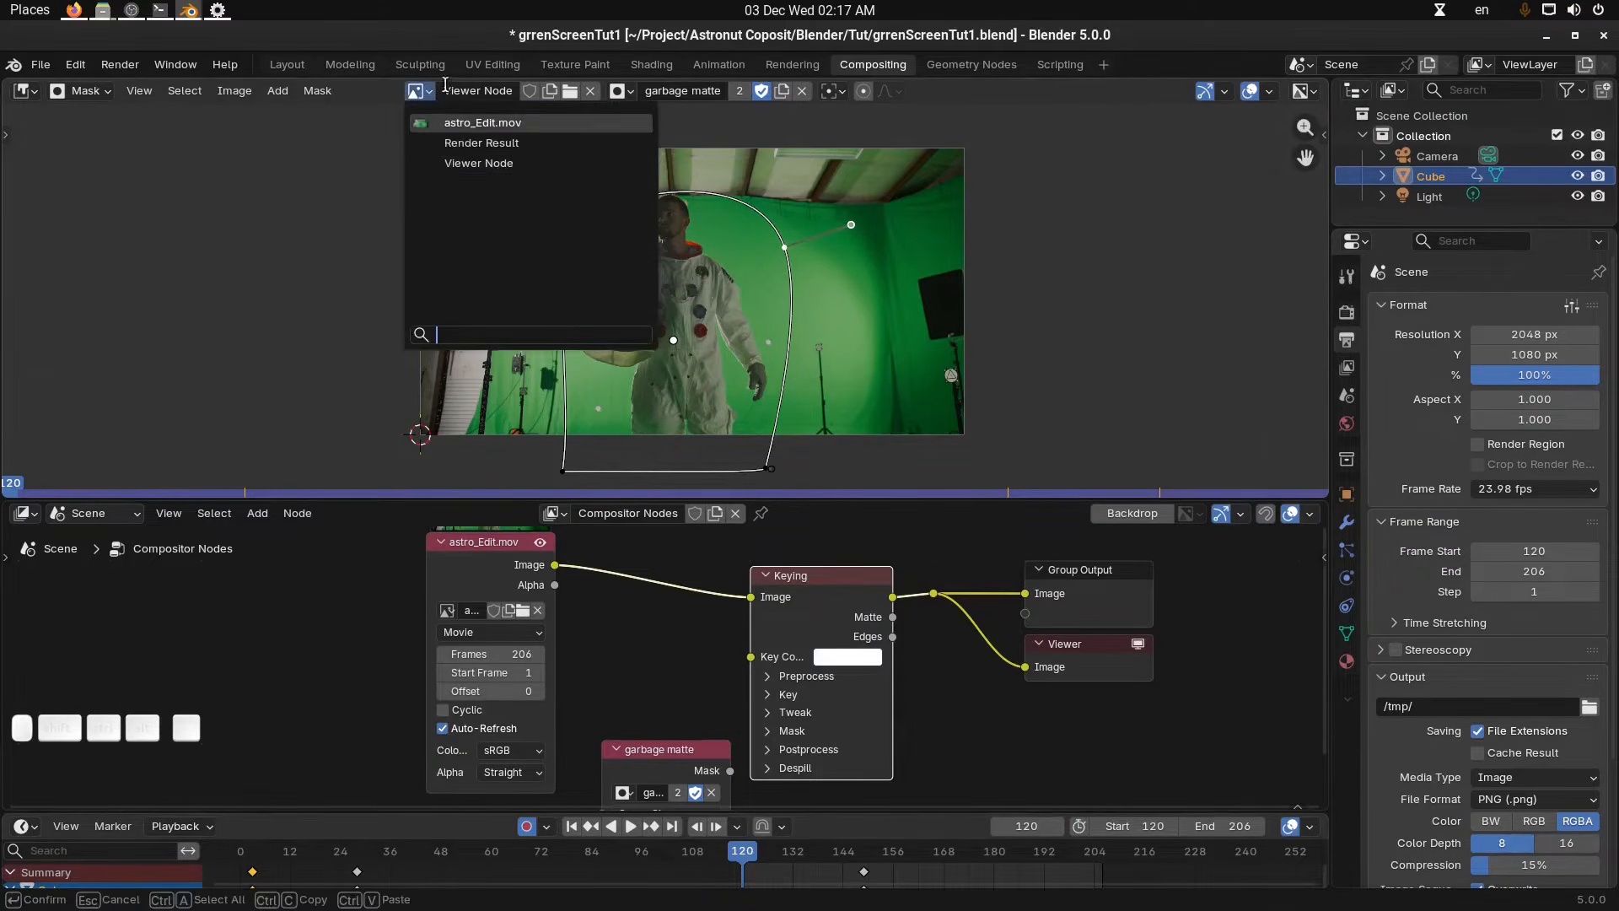
left_click(876, 656)
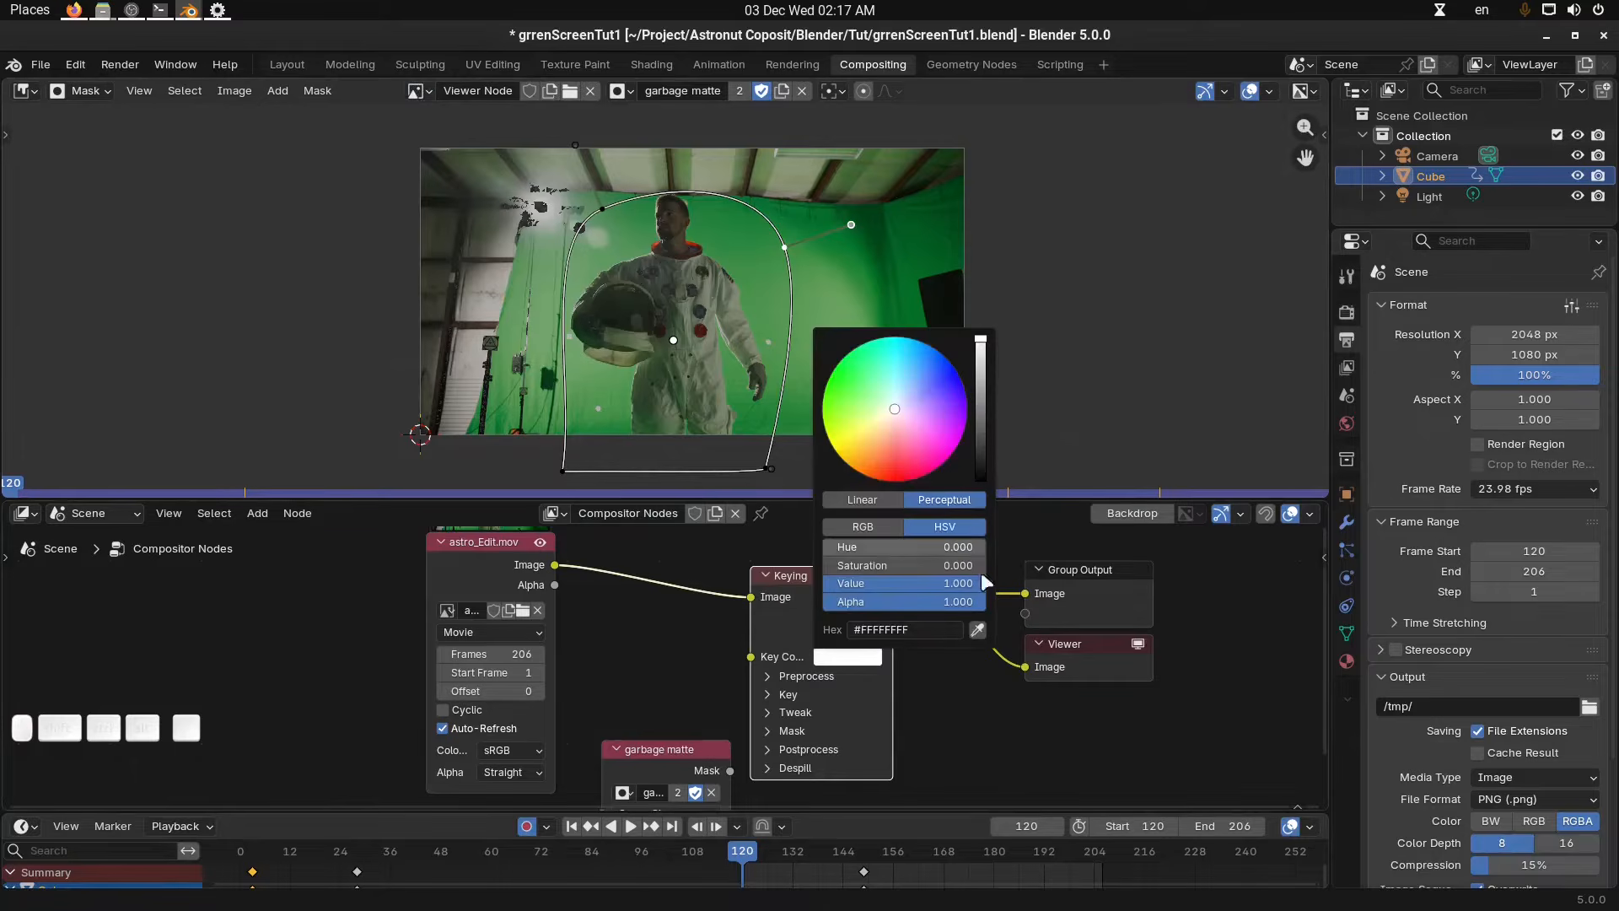
left_click(977, 630)
left_click(766, 287)
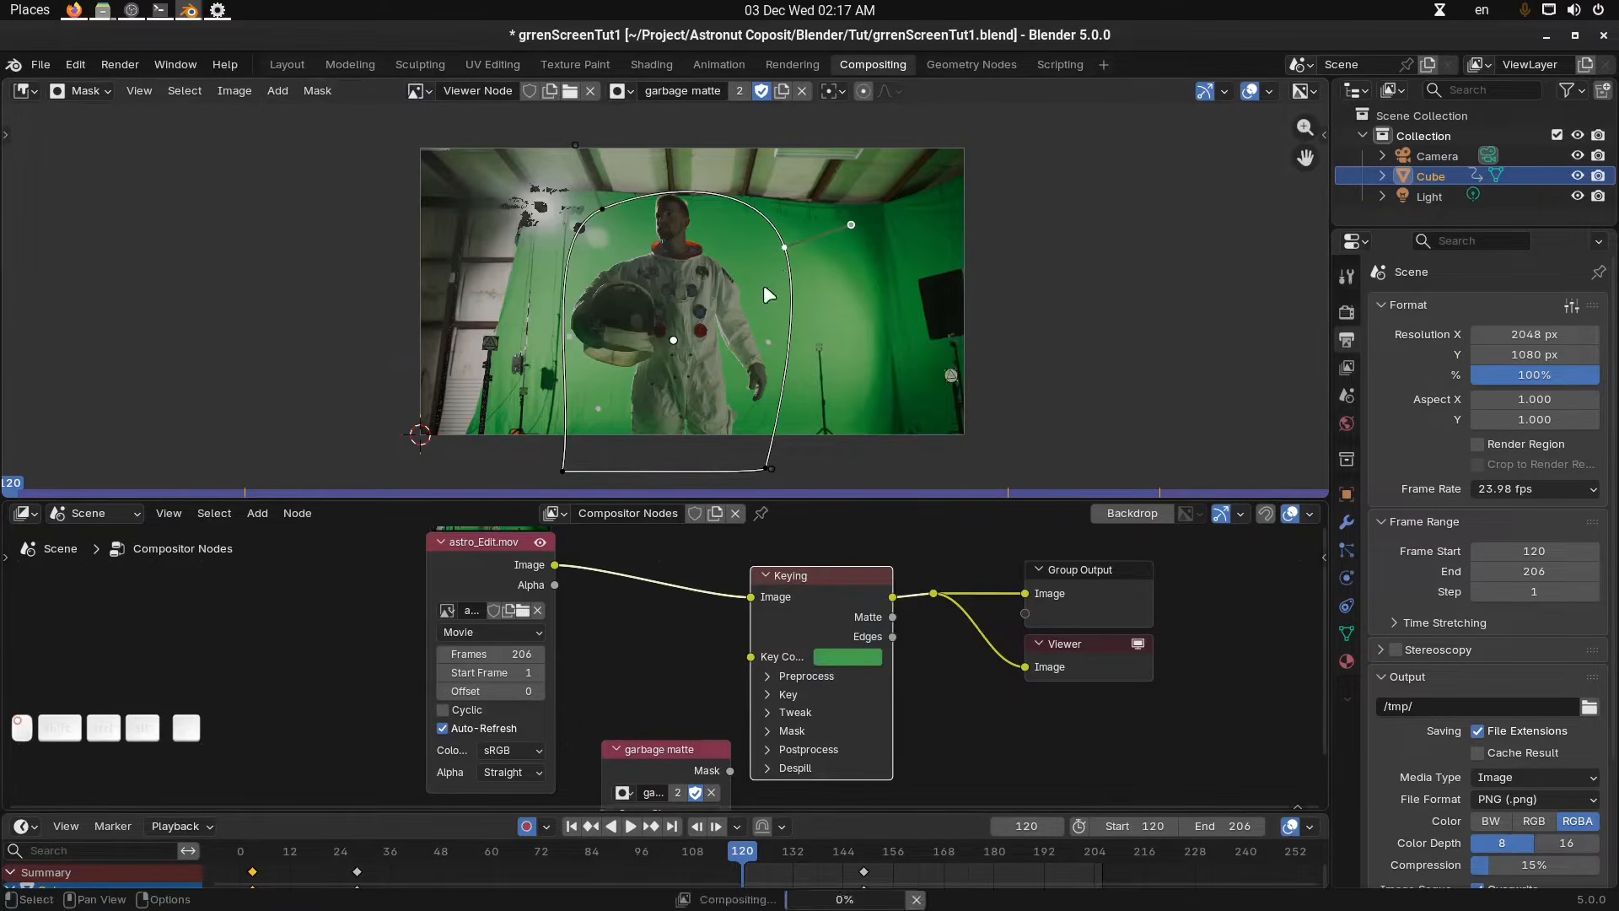
middle_click_drag(813, 376, 861, 338)
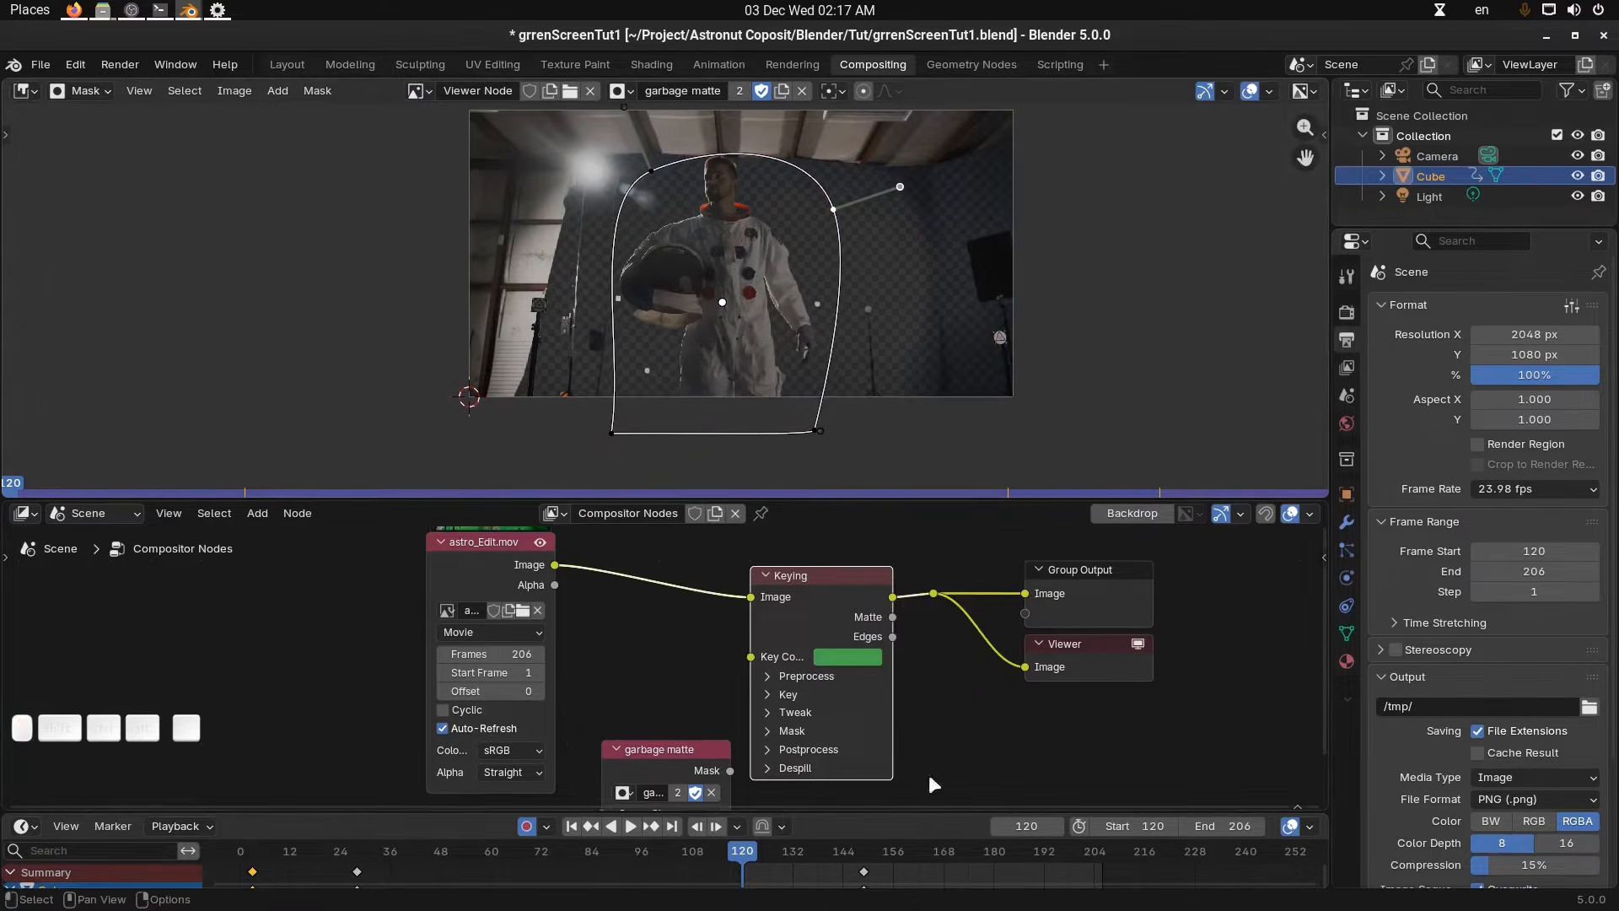
Connect the garbage matte mask output to the Keying node's Garbage Matte input.
middle_click_drag(829, 759, 898, 668)
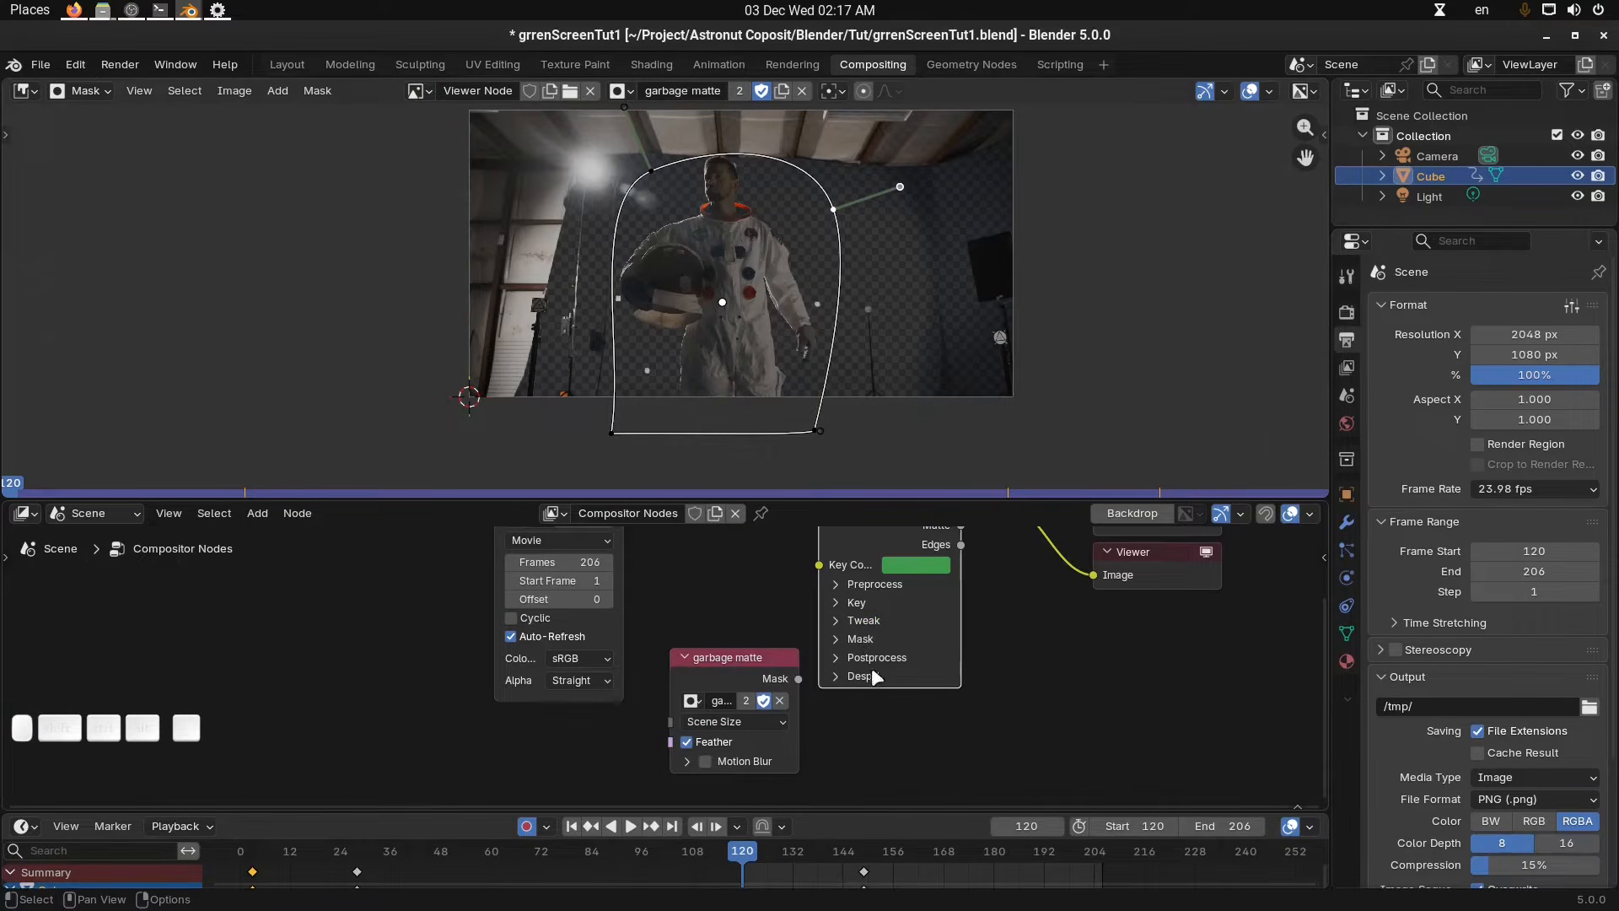
left_click(838, 639)
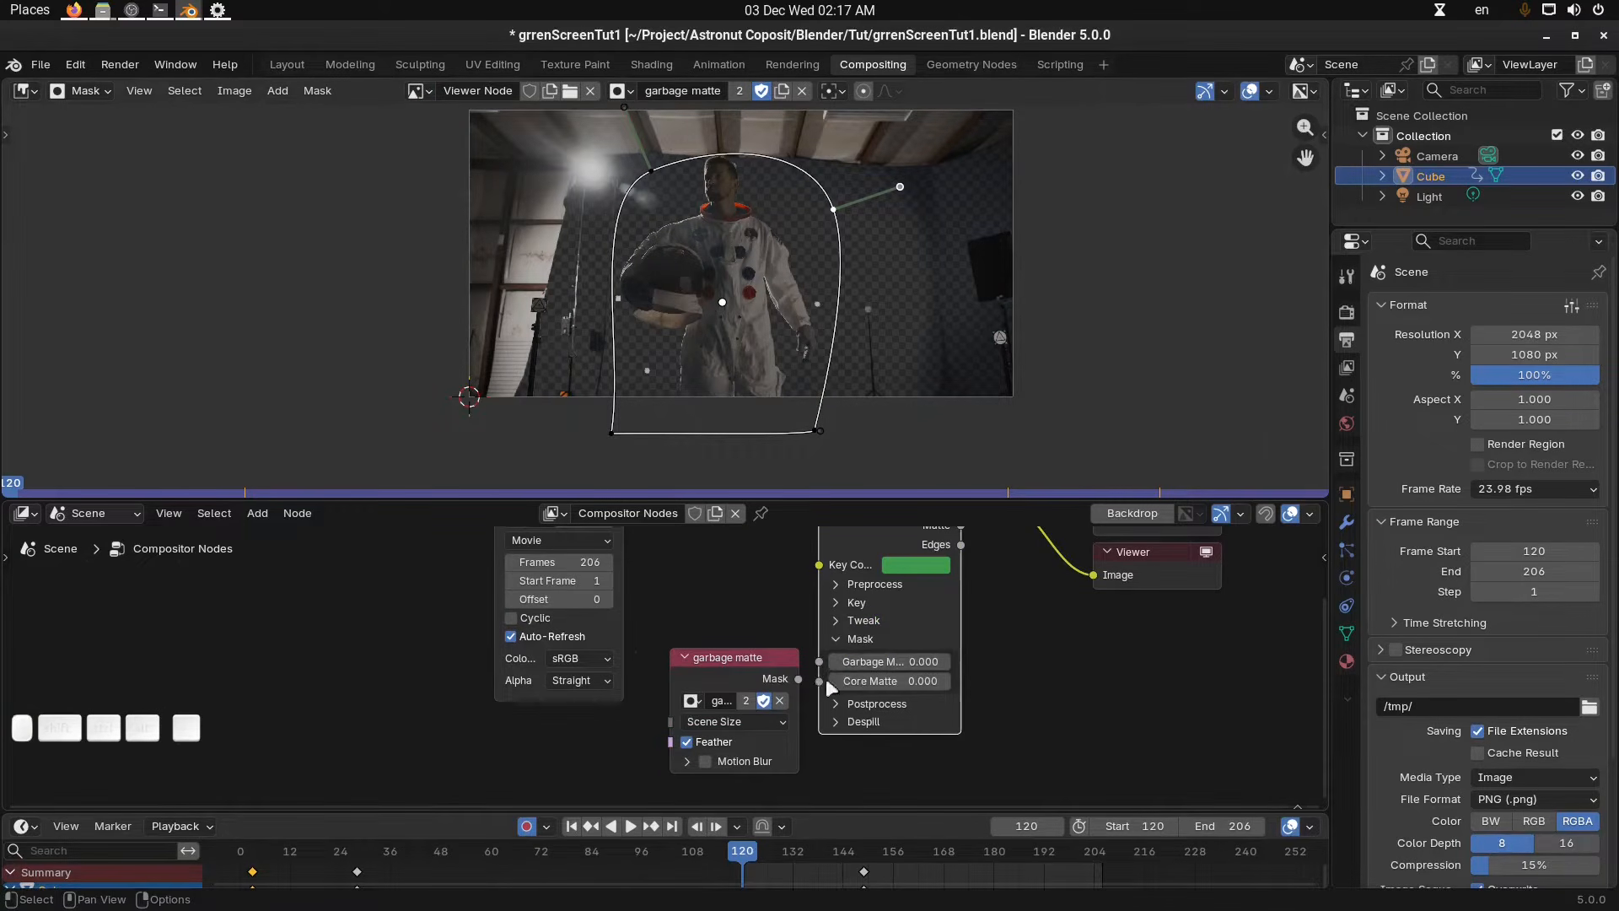
middle_click_drag(826, 678, 859, 680)
left_click_drag(776, 658, 852, 664)
middle_click_drag(839, 368, 814, 383)
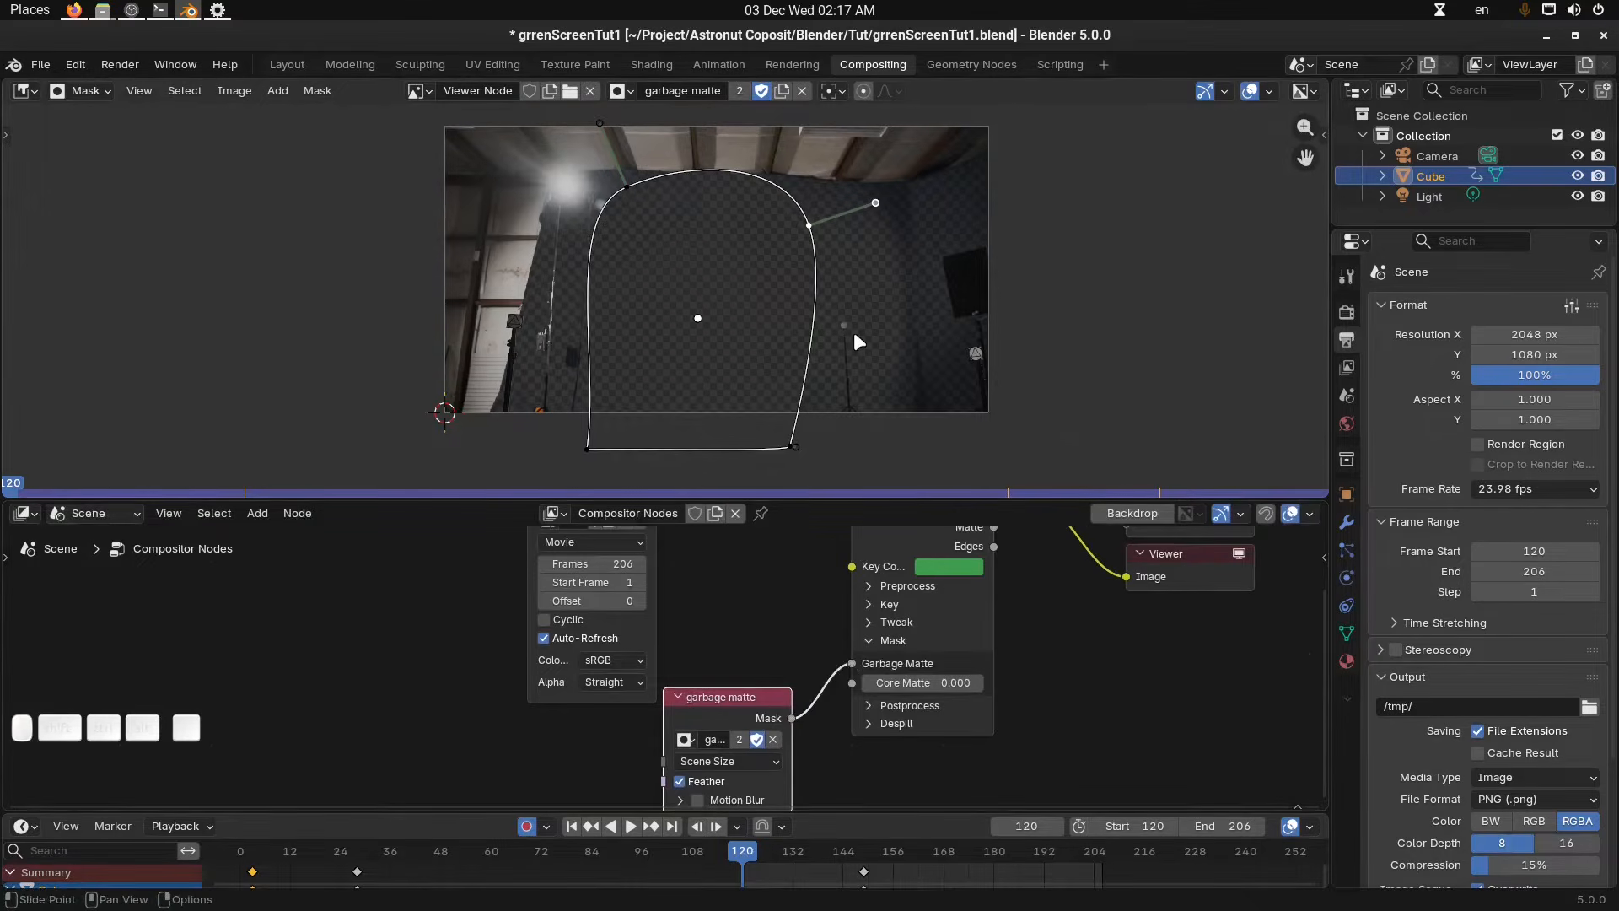
Open the mask layer settings in the sidebar and invert the mask layer.
key("n")
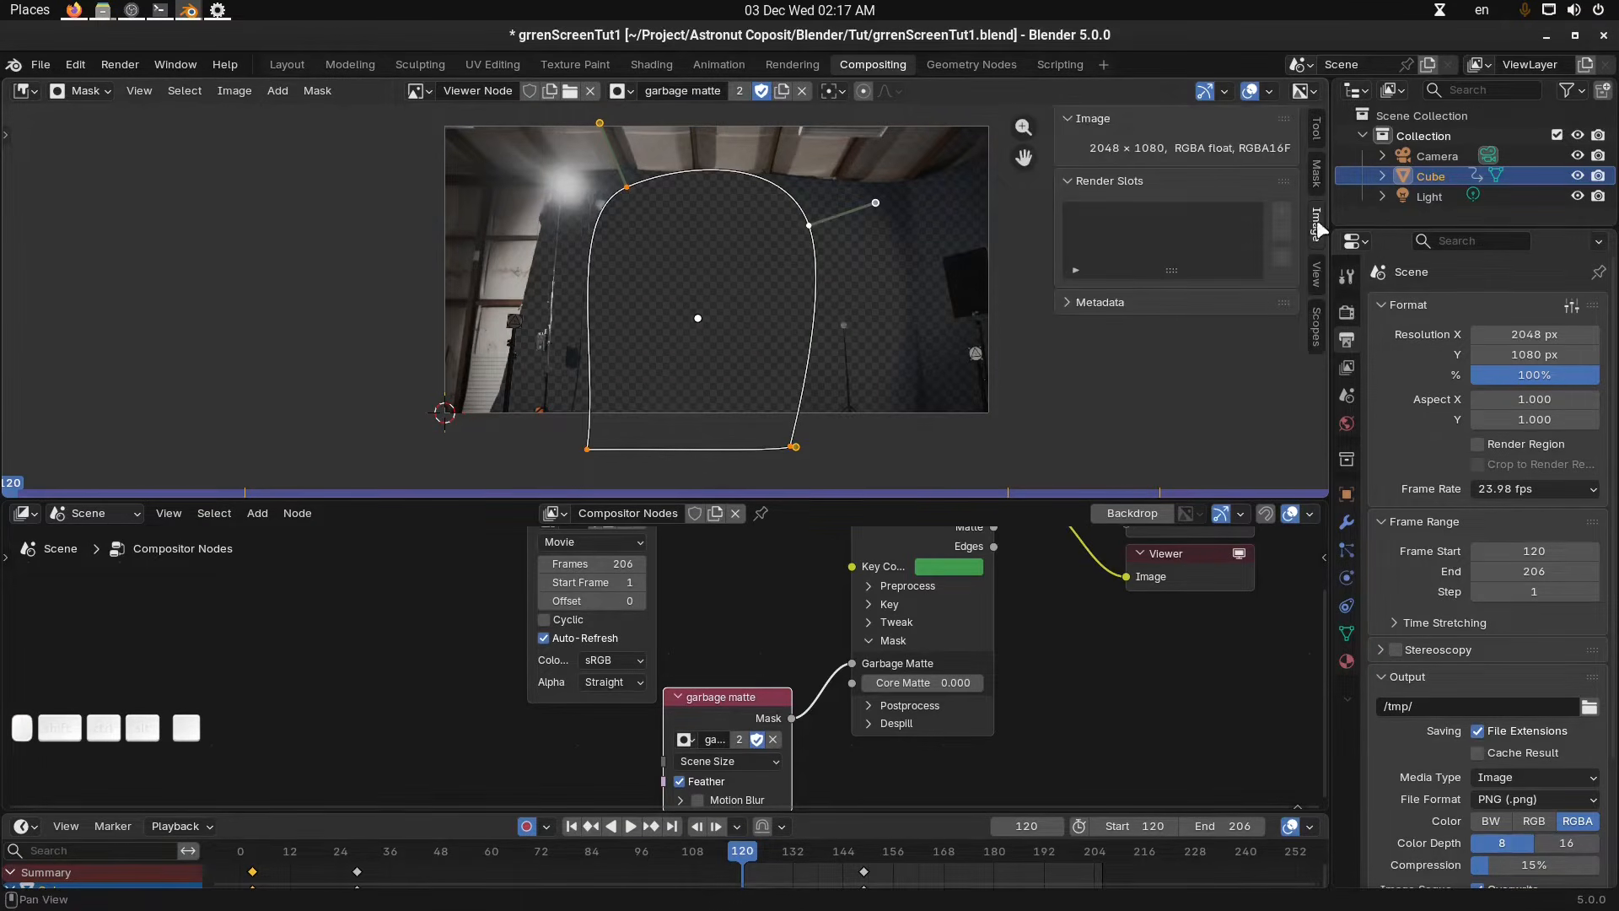
left_click(1319, 173)
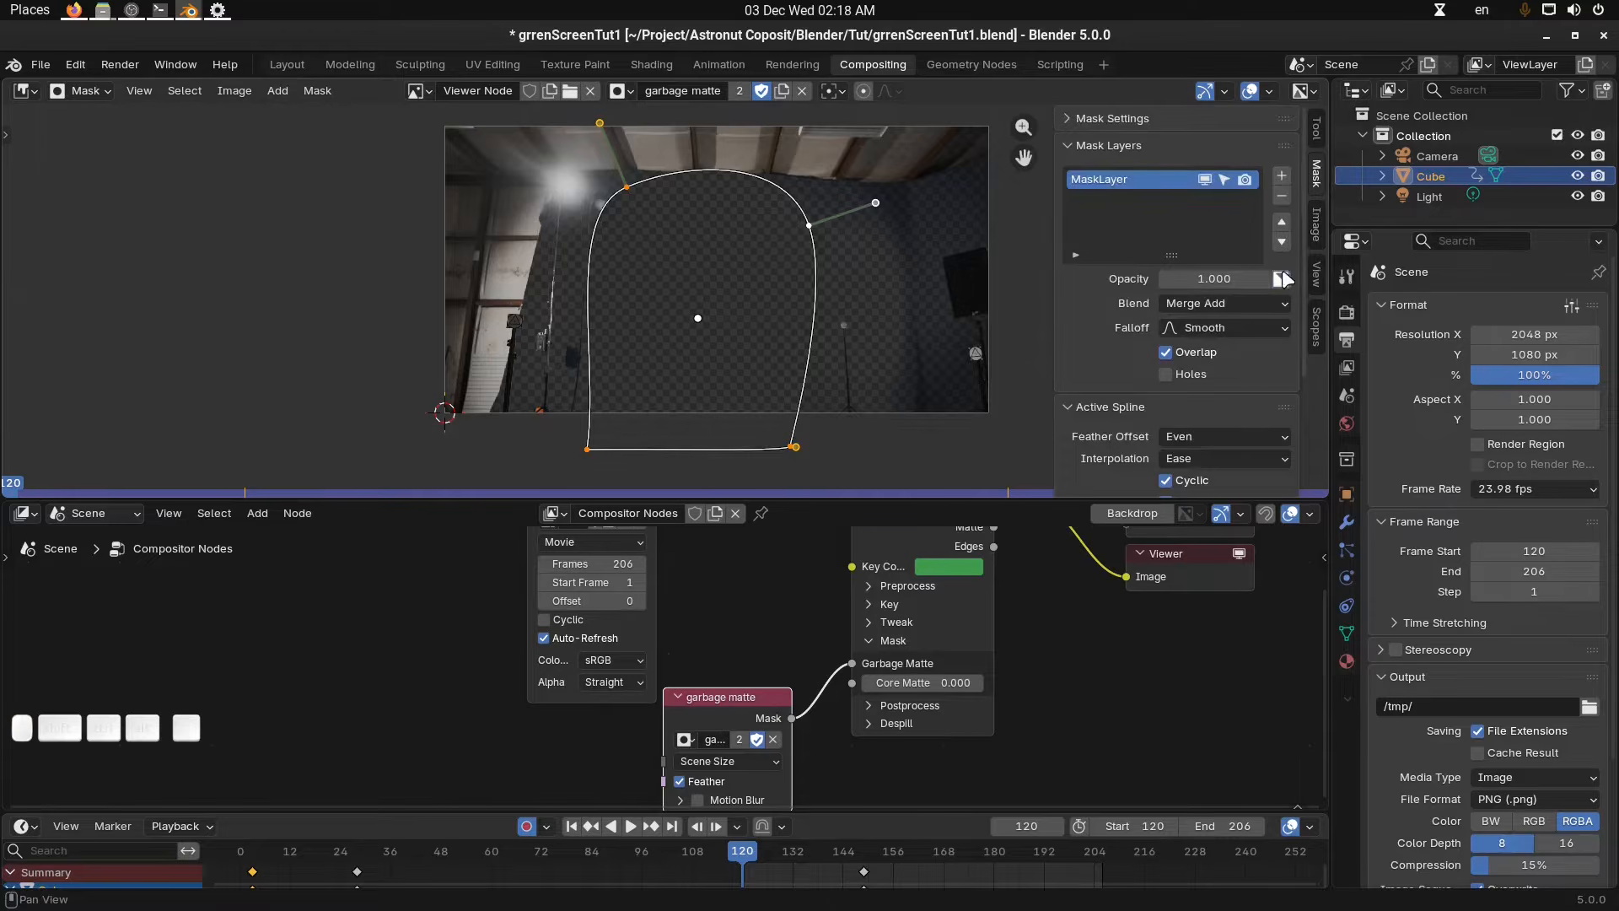
left_click(1281, 279)
middle_click_drag(824, 302, 671, 322)
key("alt+a")
scroll(686, 342, "down", 2)
scroll(676, 293, "up", 2)
middle_click_drag(678, 262, 676, 318)
left_click(538, 249)
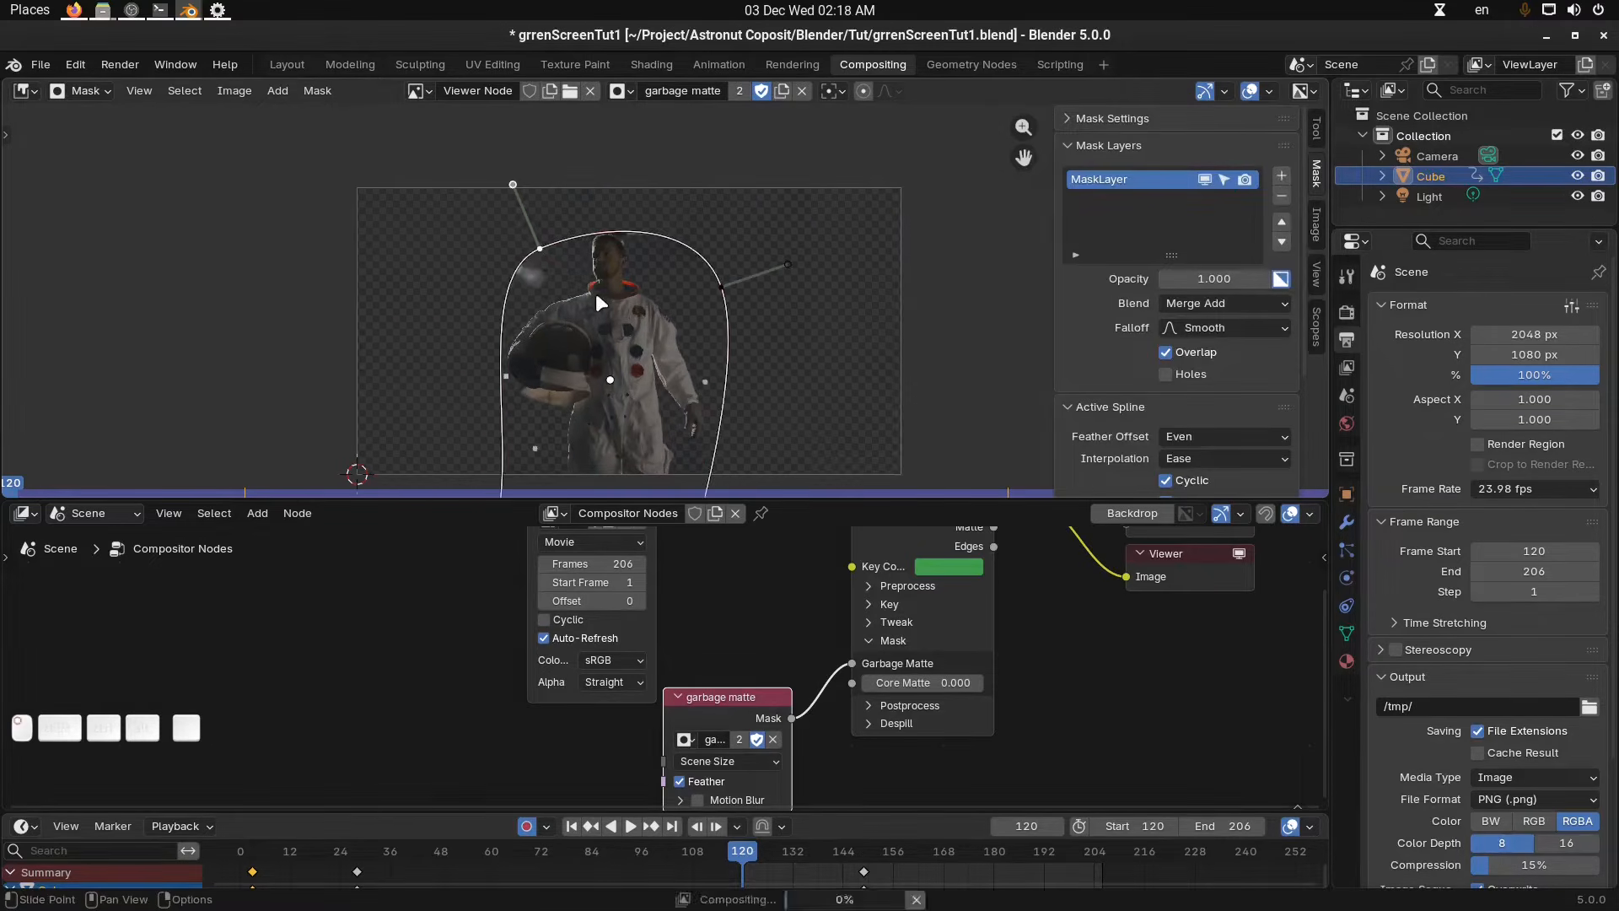
key("g")
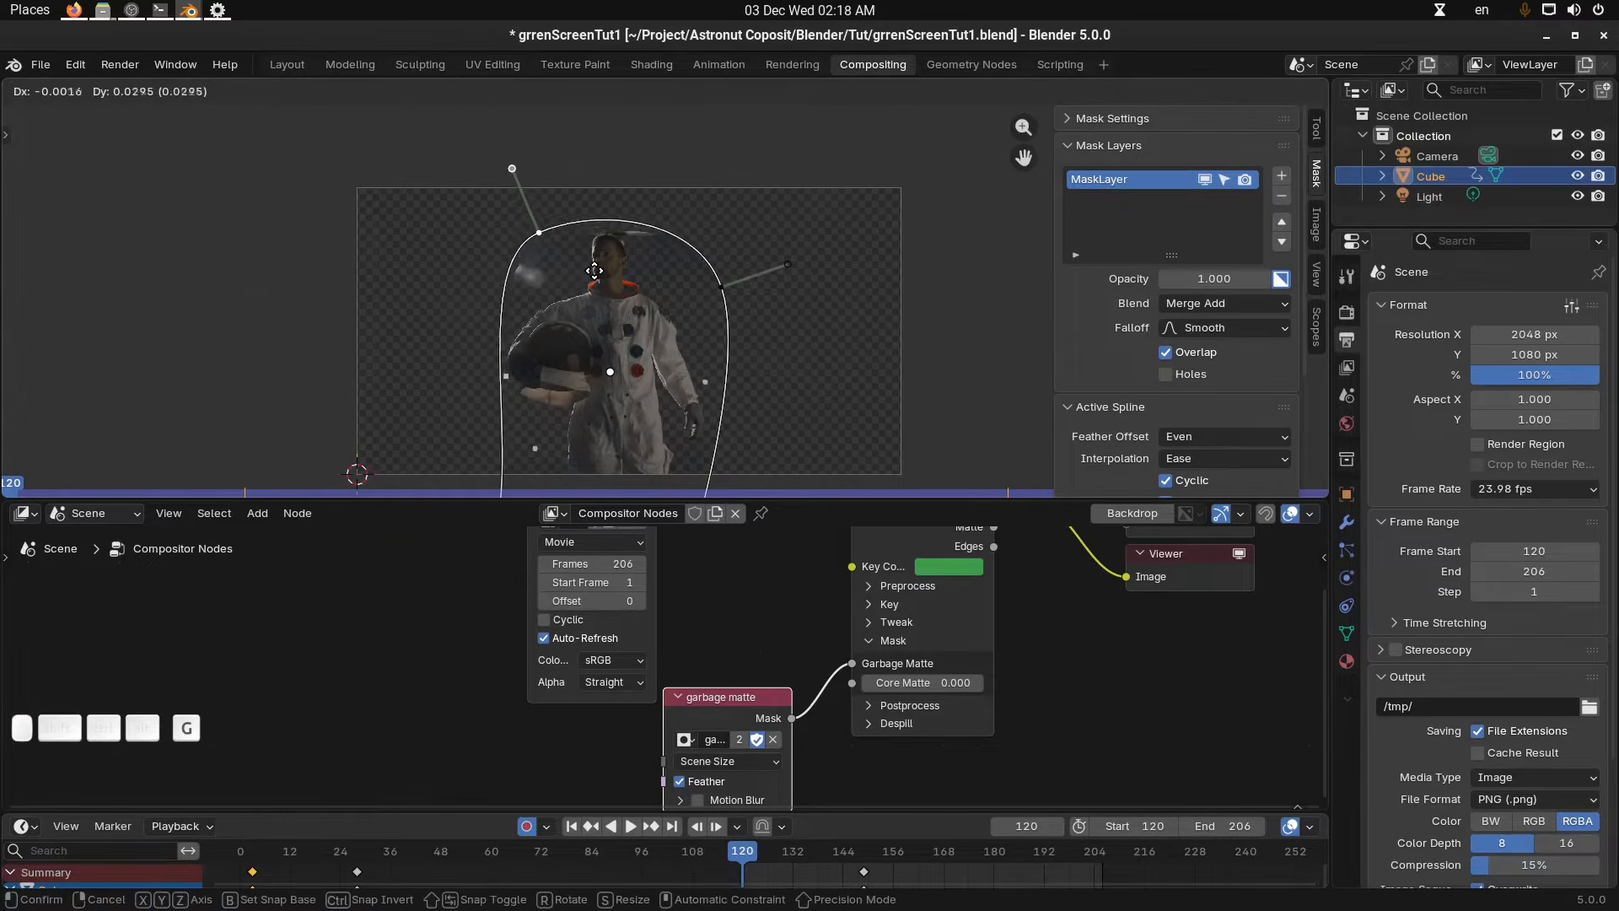
key("Escape")
Scrub the timeline to frame 180 to review the keyed astronaut inside the garbage matte.
mouse_move(698, 318)
middle_mouse_down("shift")
mouse_move(692, 231)
mouse_move(713, 298)
middle_mouse_up("shift")
key("alt+a")
left_click_drag(824, 861, 994, 852)
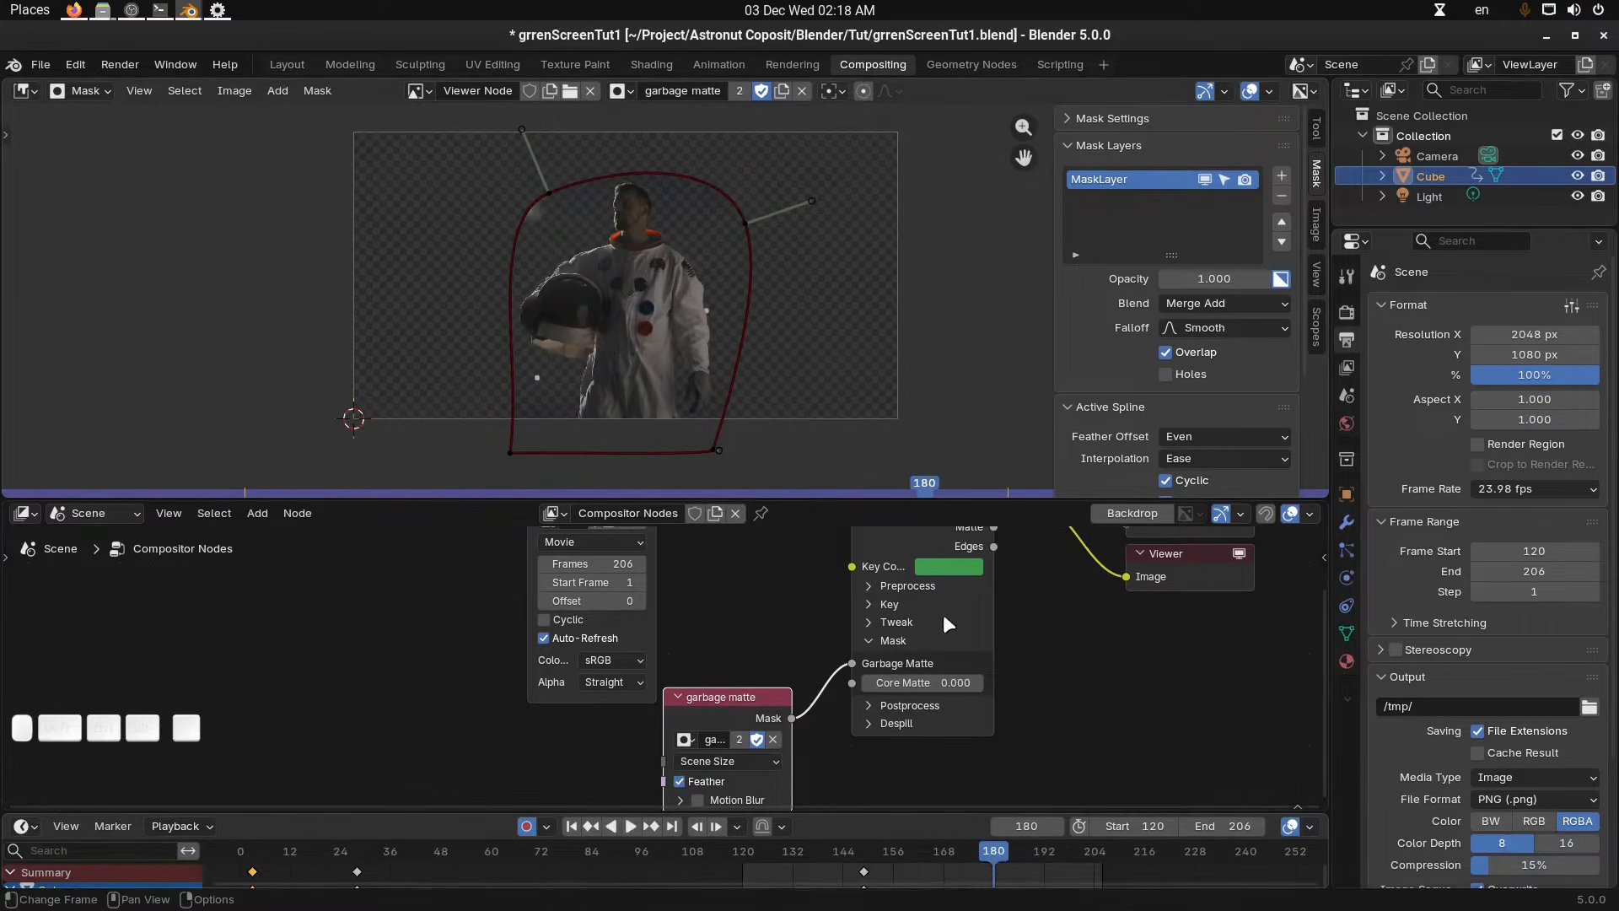
key("n")
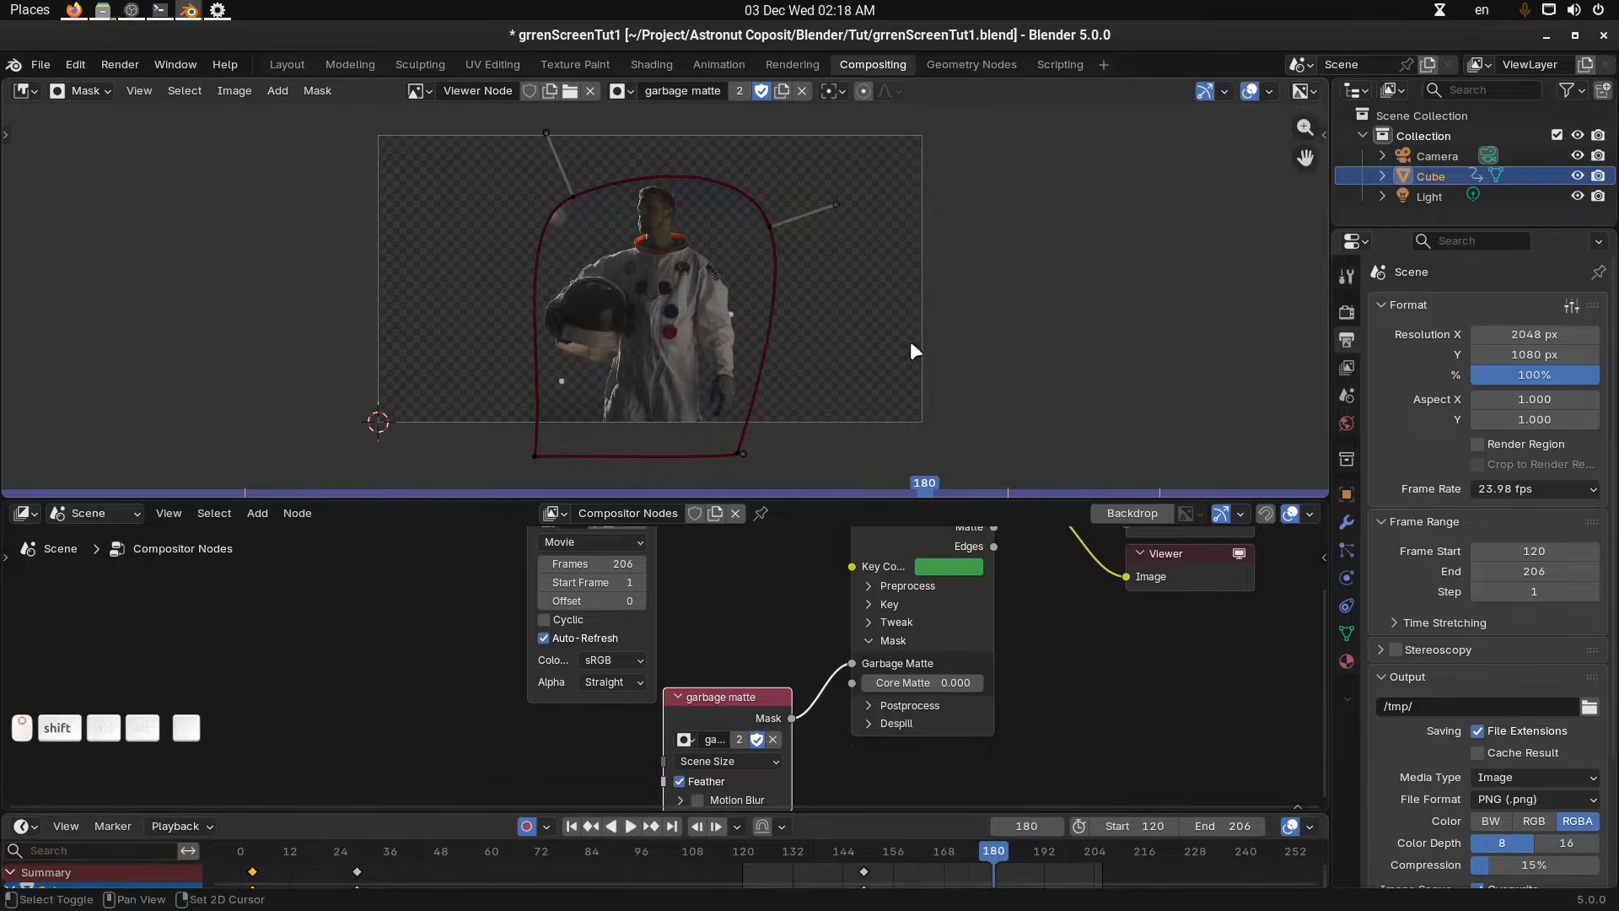
Switch the image editor out of mask editing into View mode and fit the viewer image to the window.
left_click(802, 91)
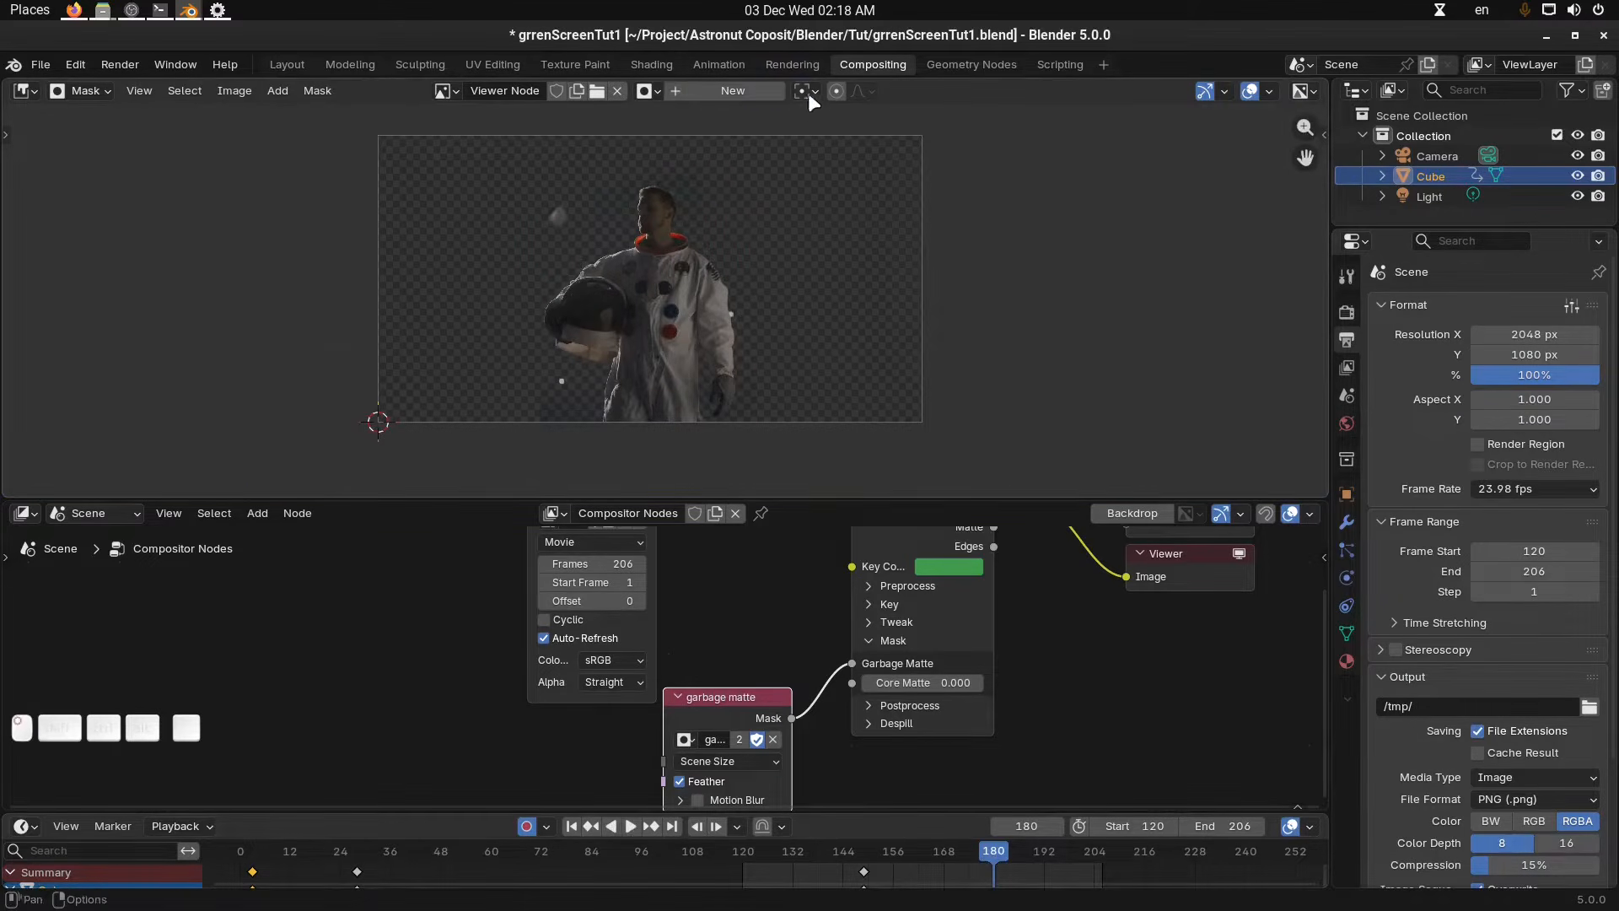
left_click(651, 91)
left_click(671, 120)
left_click(88, 91)
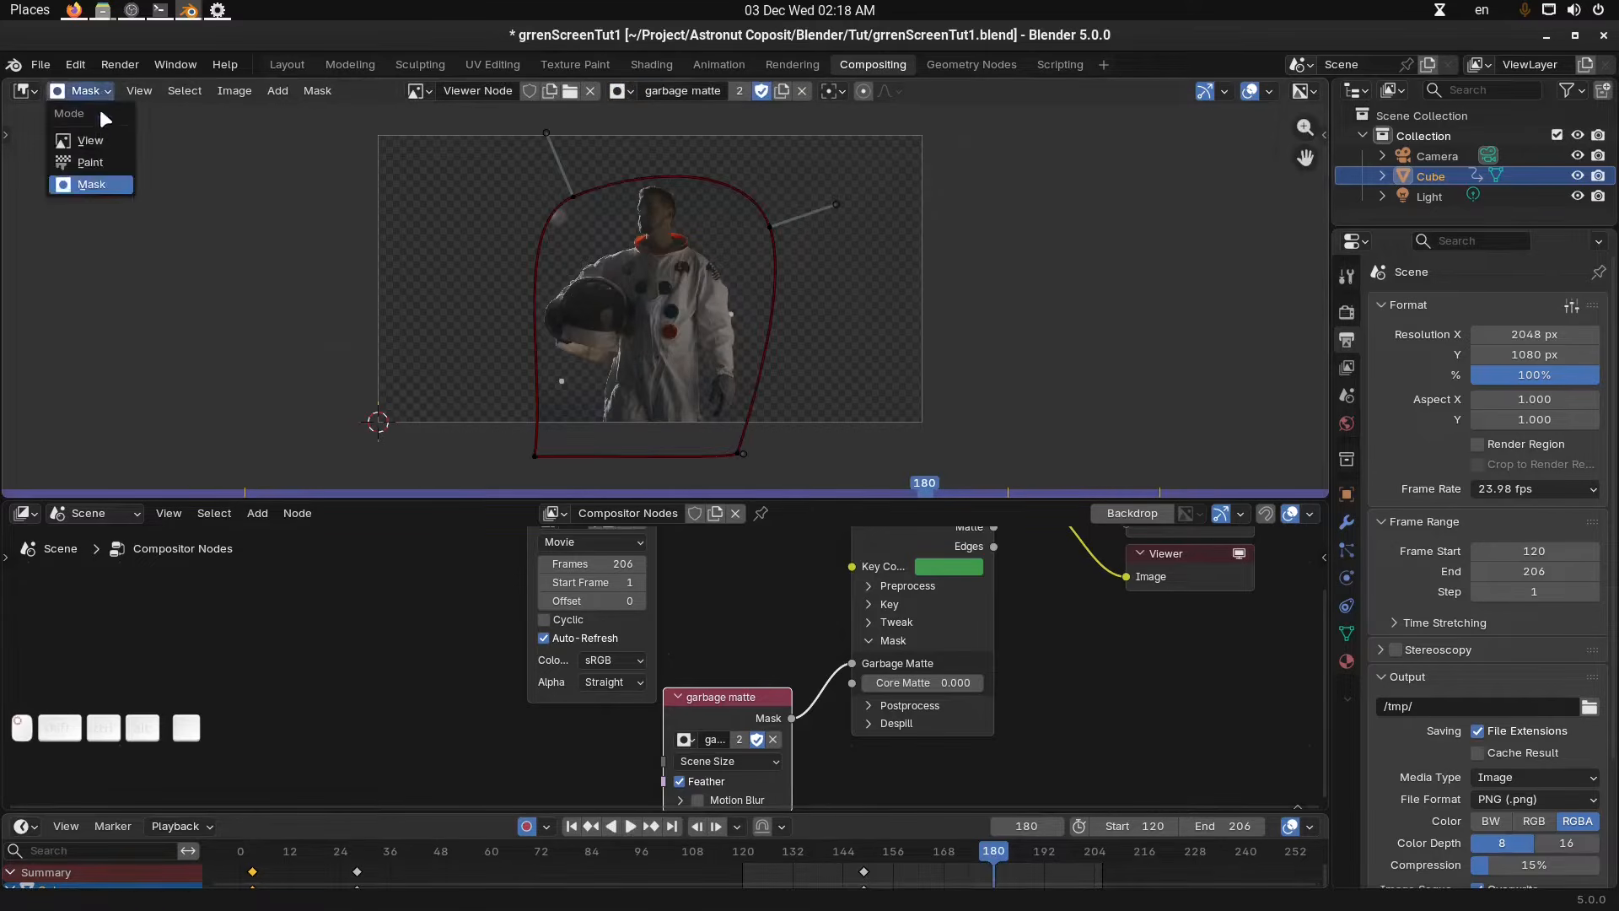
left_click(92, 140)
key("shift+Home")
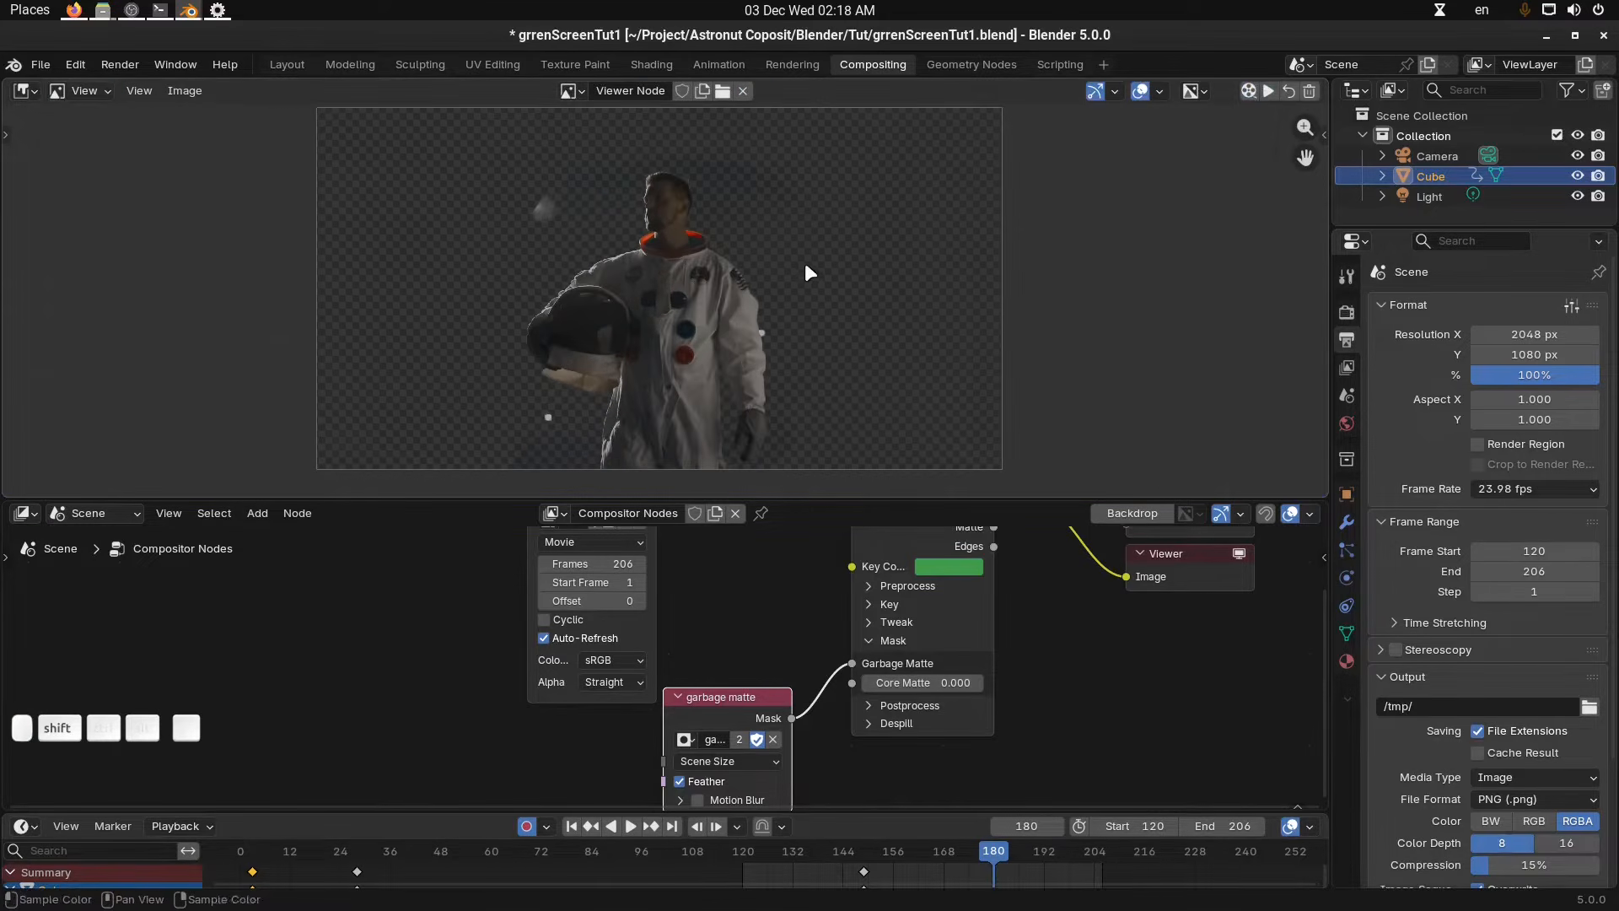
Inspect the scene's output file format setting.
middle_click_drag(821, 274, 863, 271, "shift")
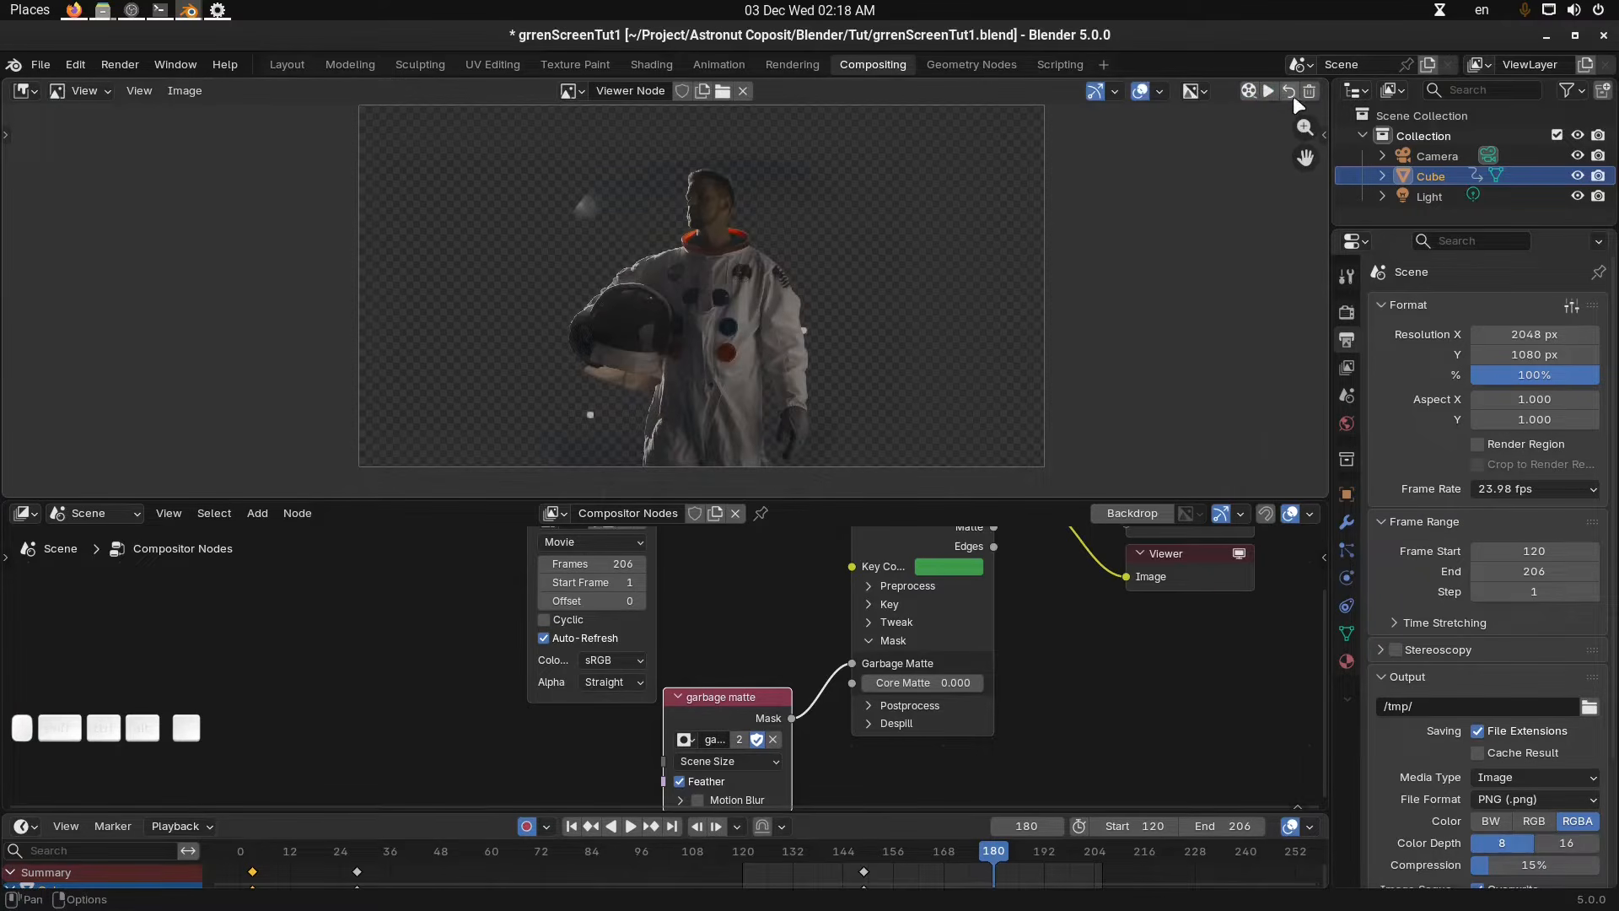
scroll(1479, 561, "down", 3)
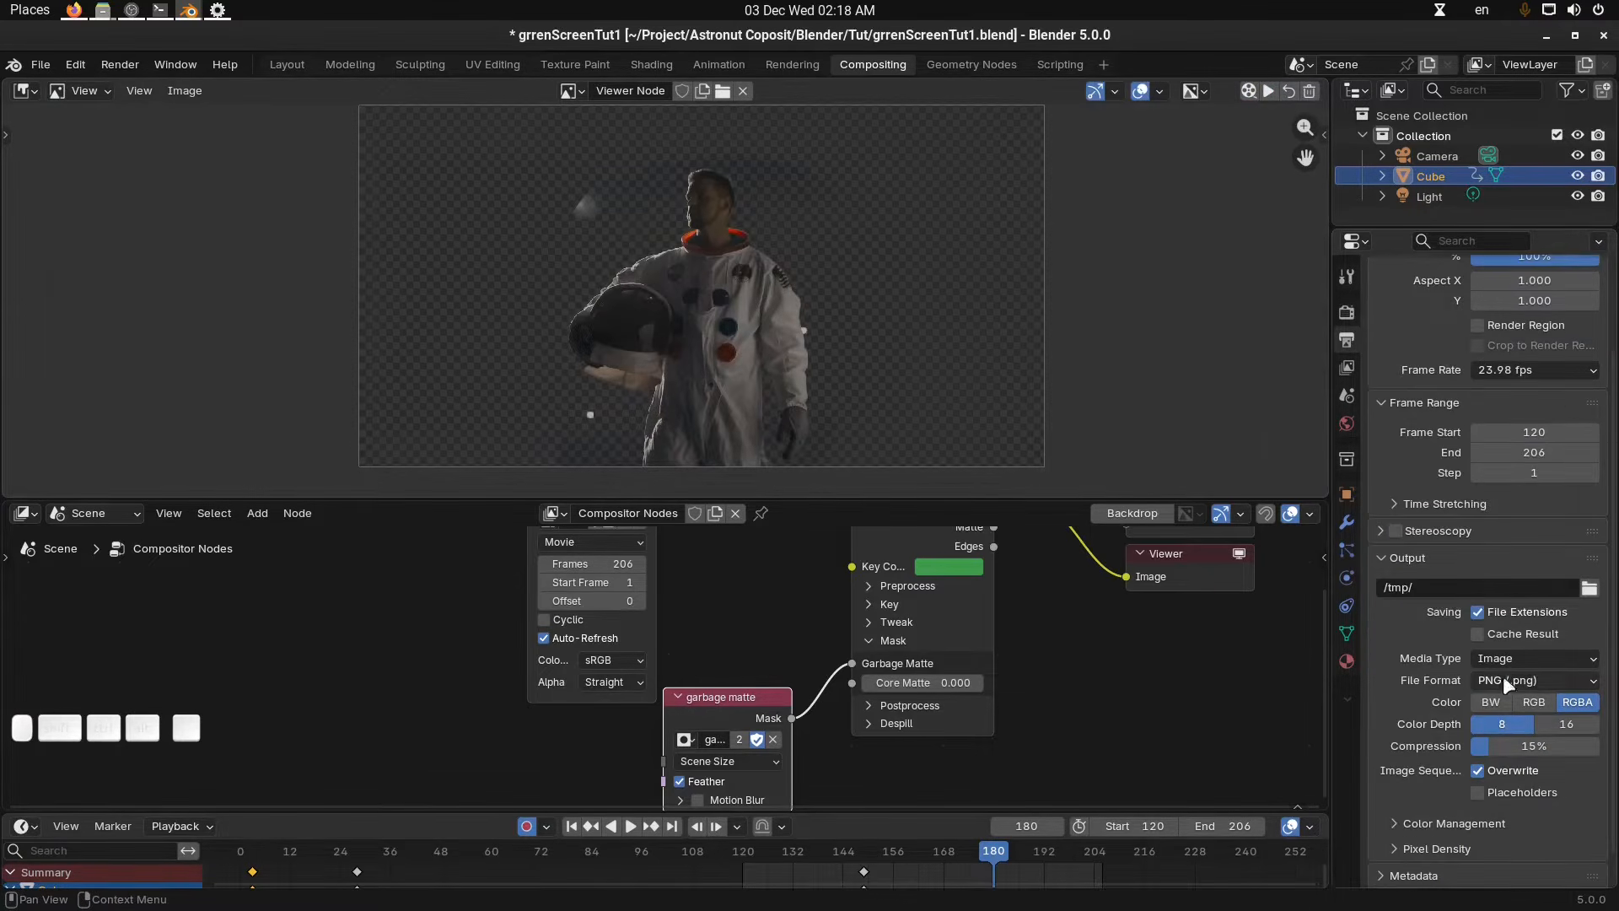
left_click(1505, 679)
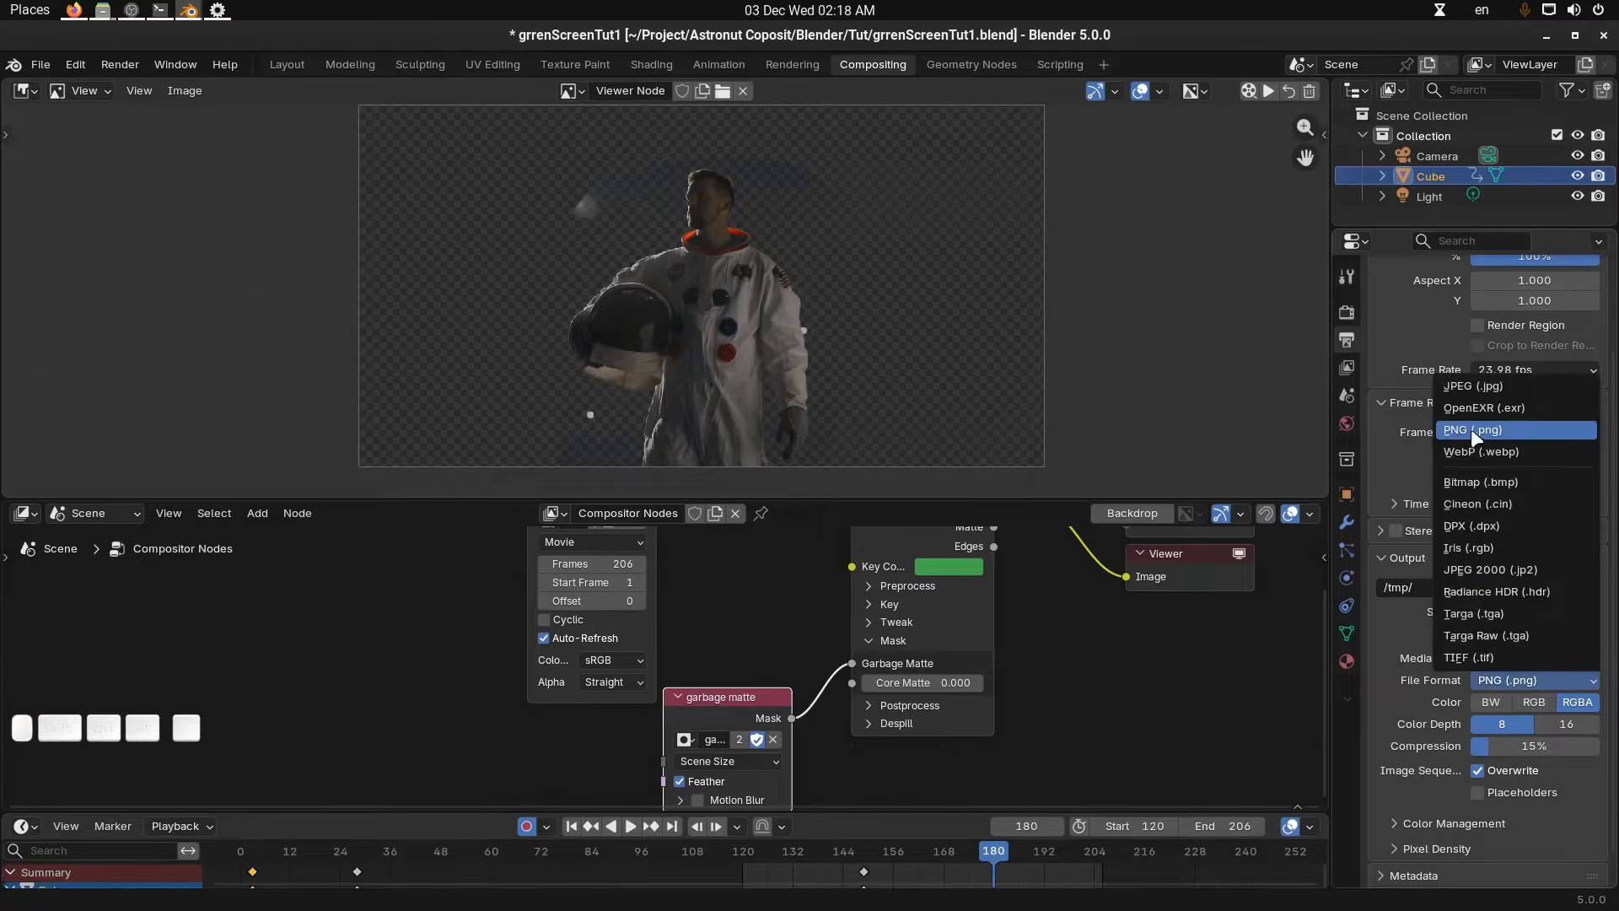
left_click(1388, 650)
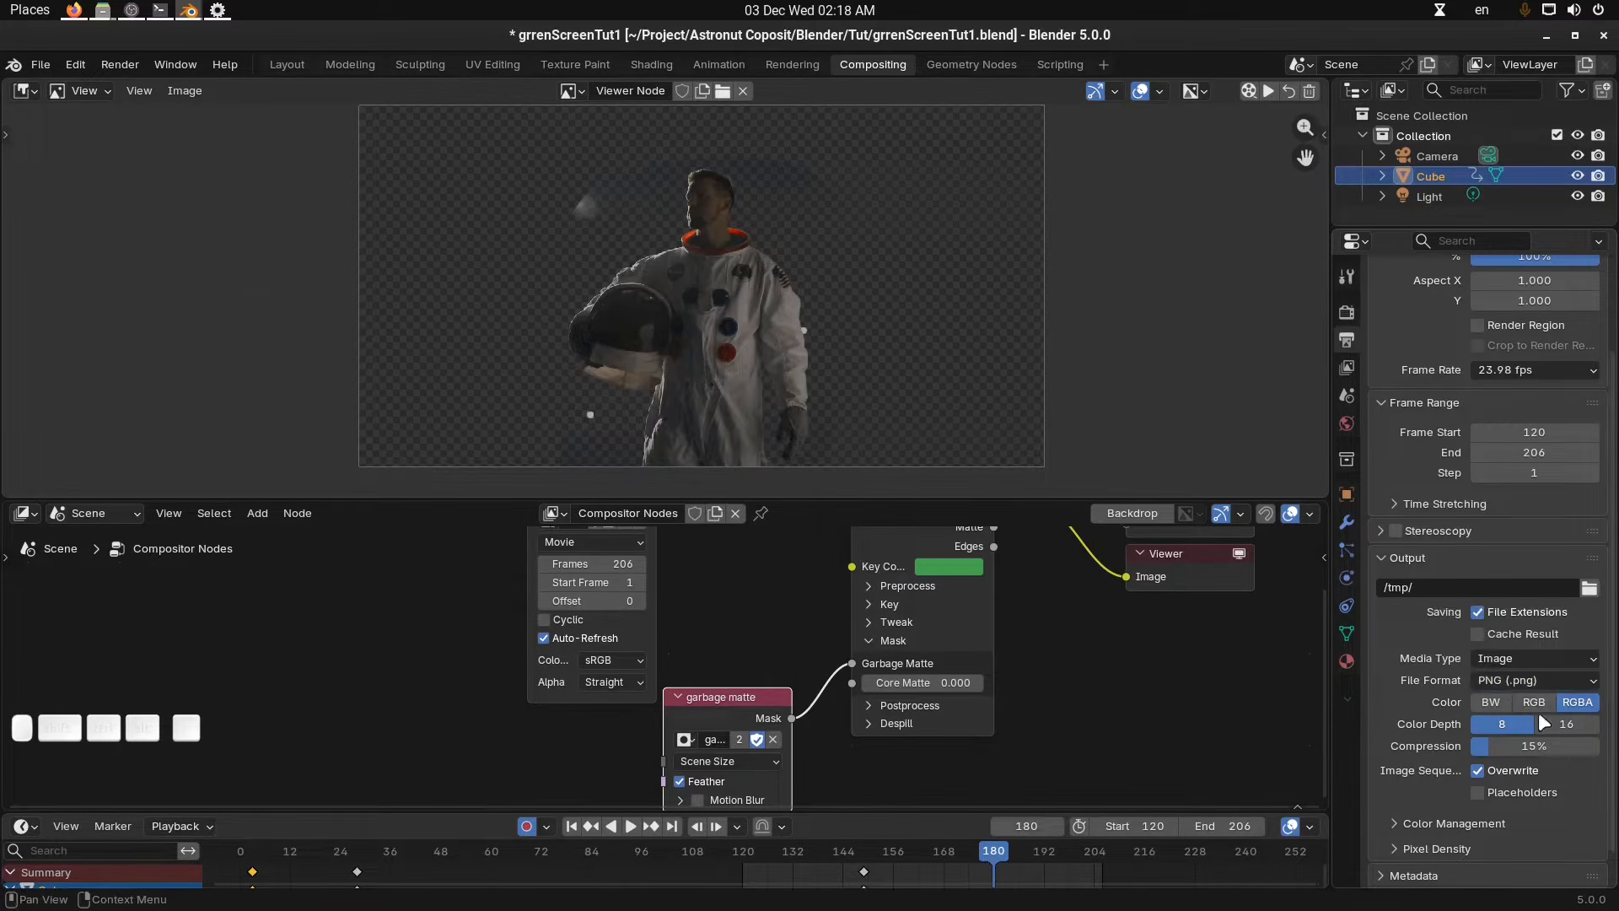
scroll(1450, 689, "up", 4)
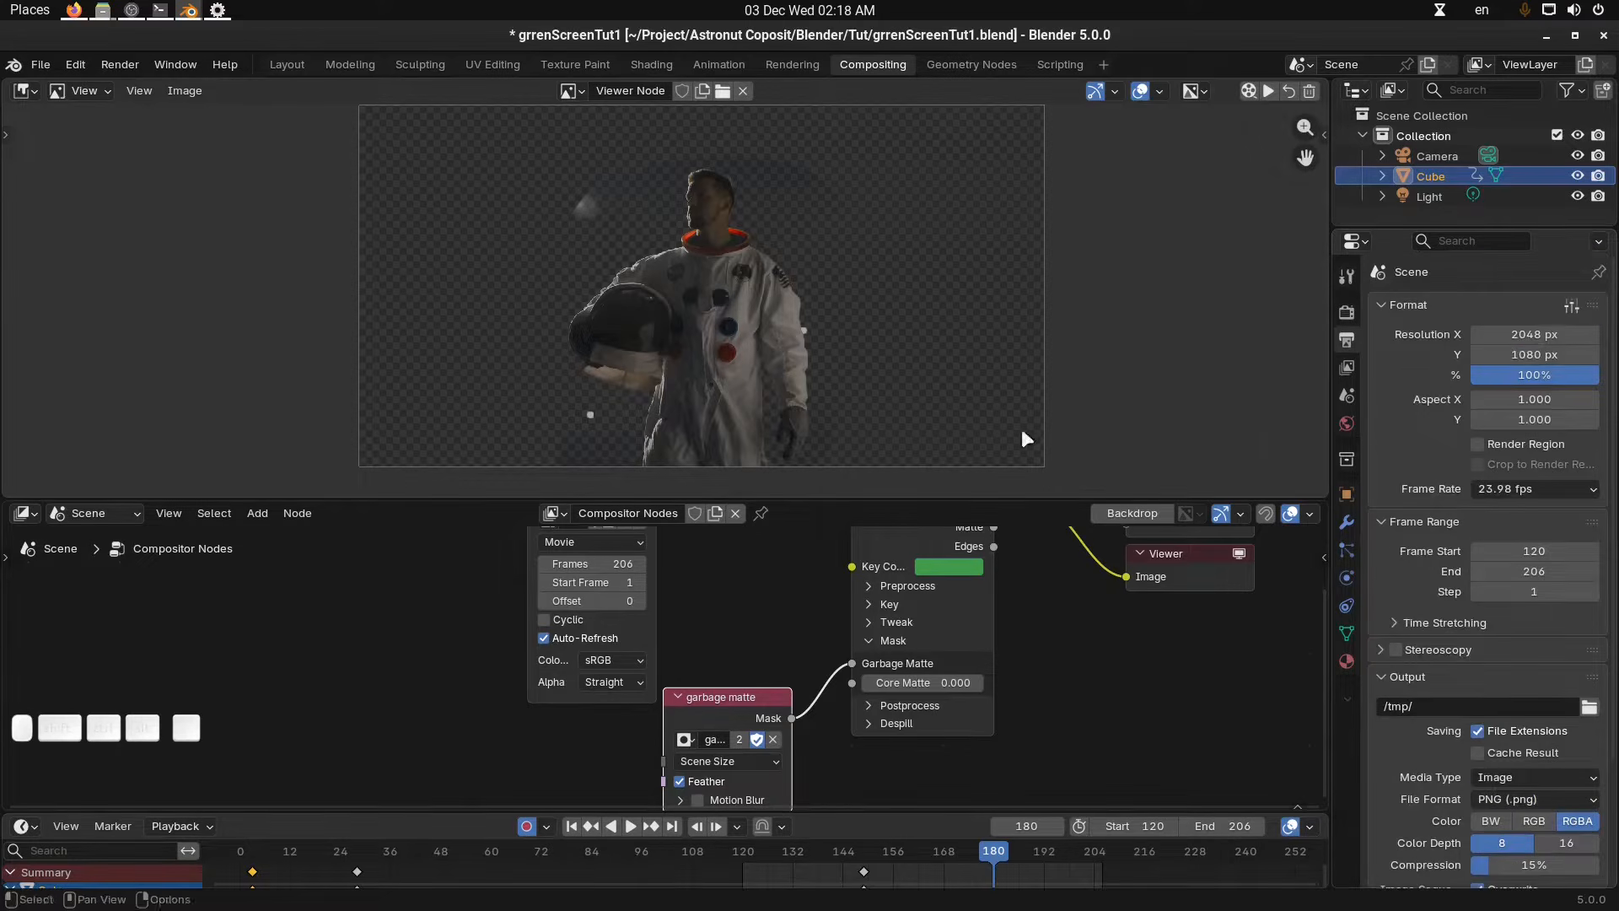
Start rendering the compositor viewer cache and cancel it.
left_click(1249, 91)
key("Escape")
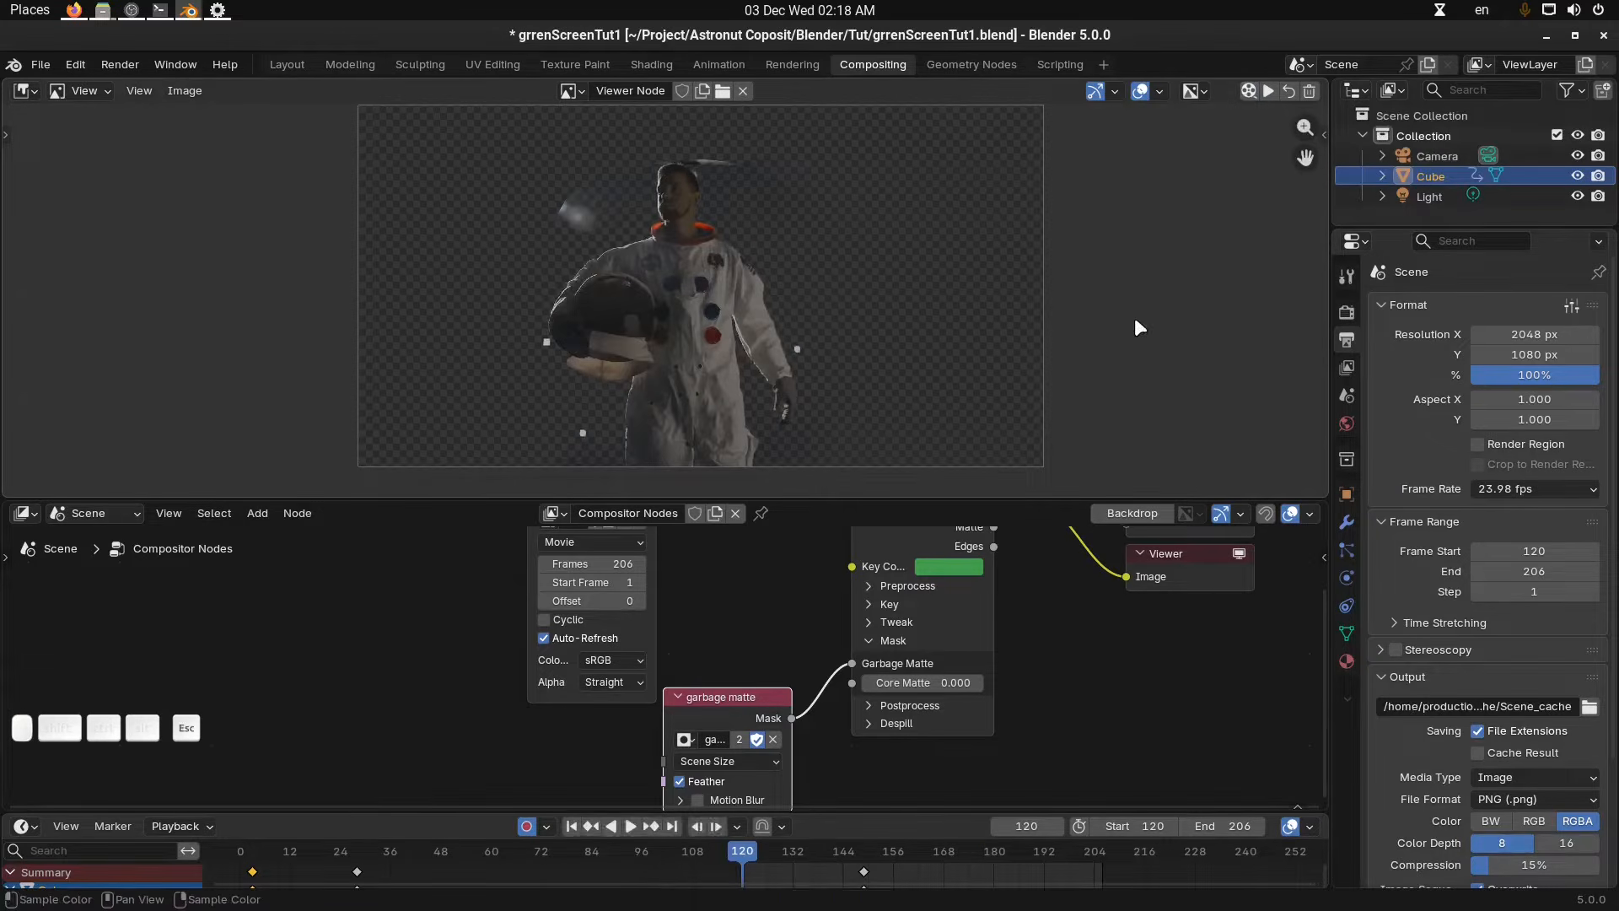
Save the project over grrenScreenTut1.blend in the Tut folder.
key("ctrl+shift")
key("ctrl+shift+s")
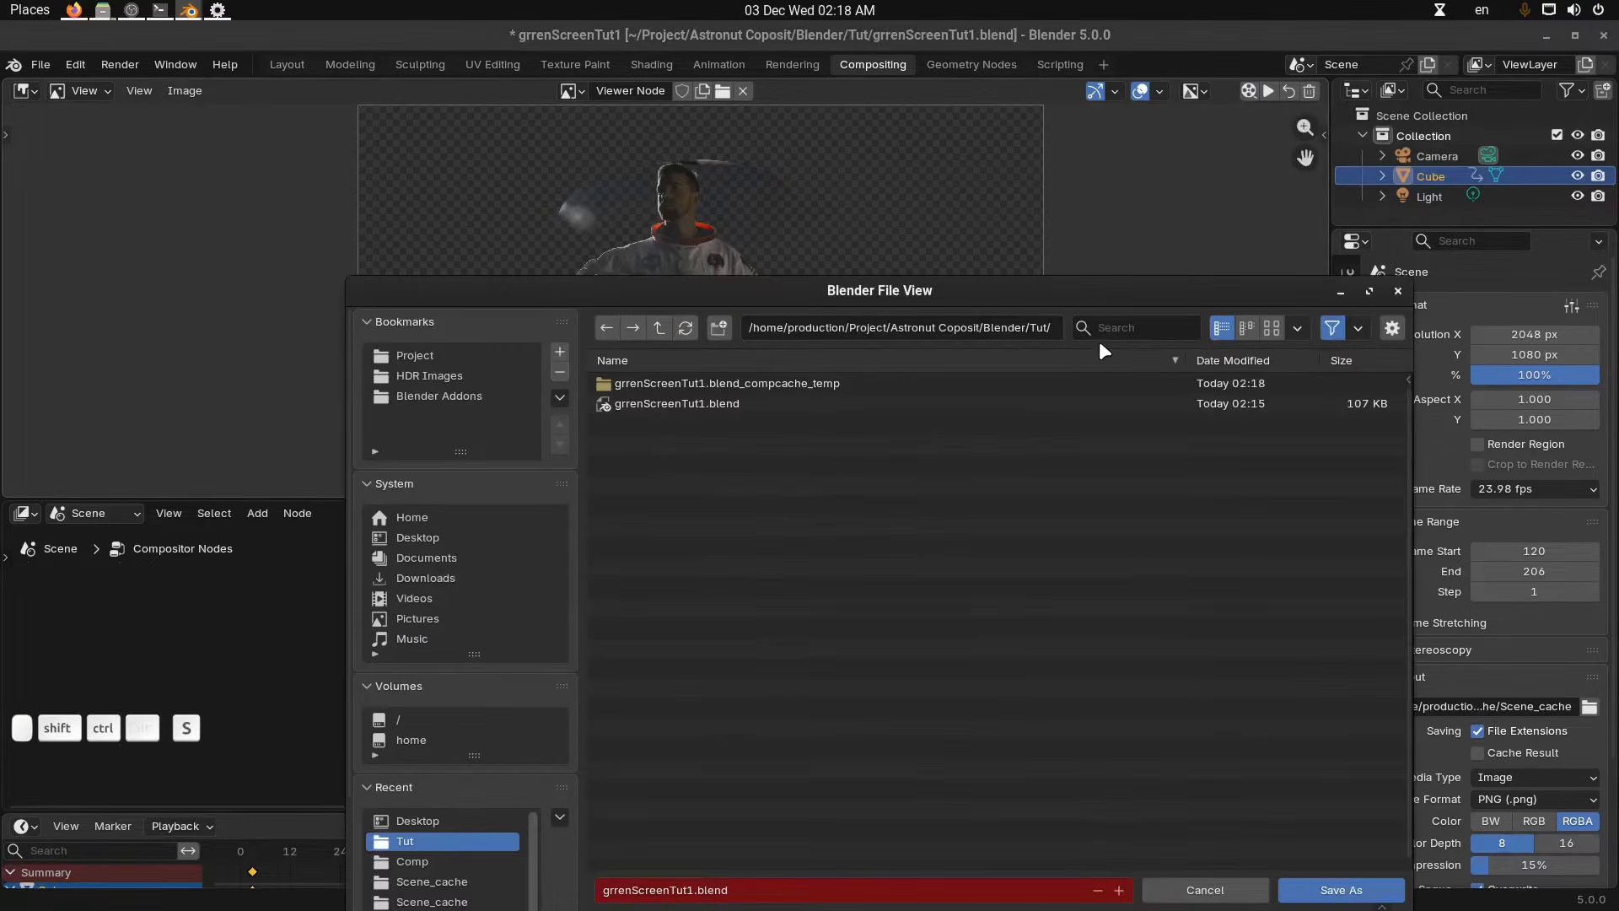
left_click(711, 407)
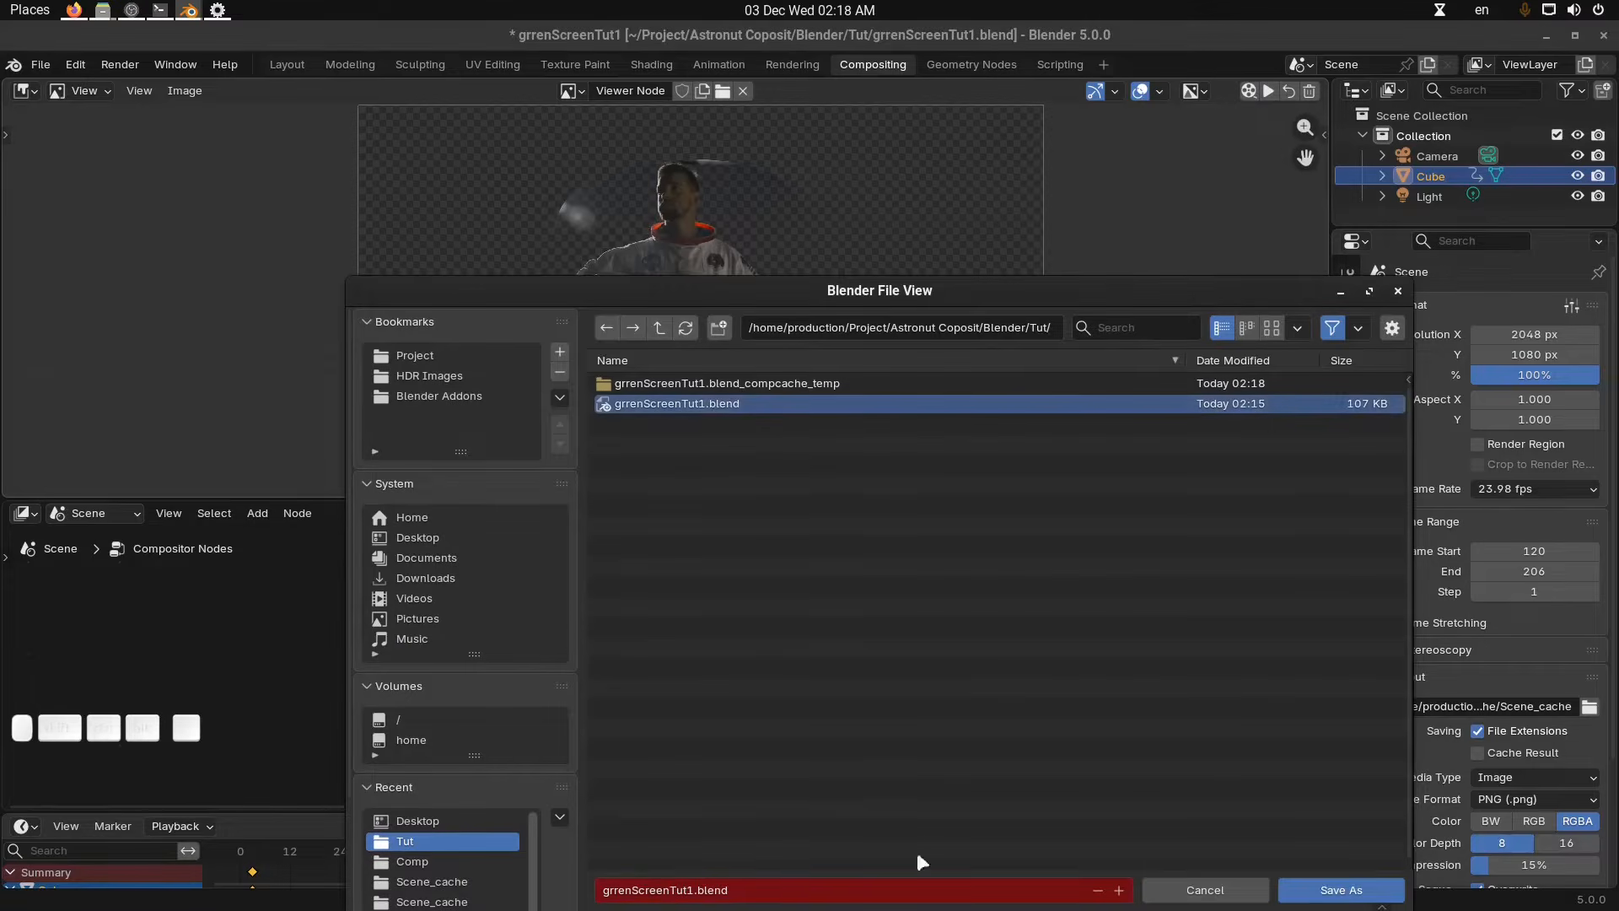
left_click(1347, 887)
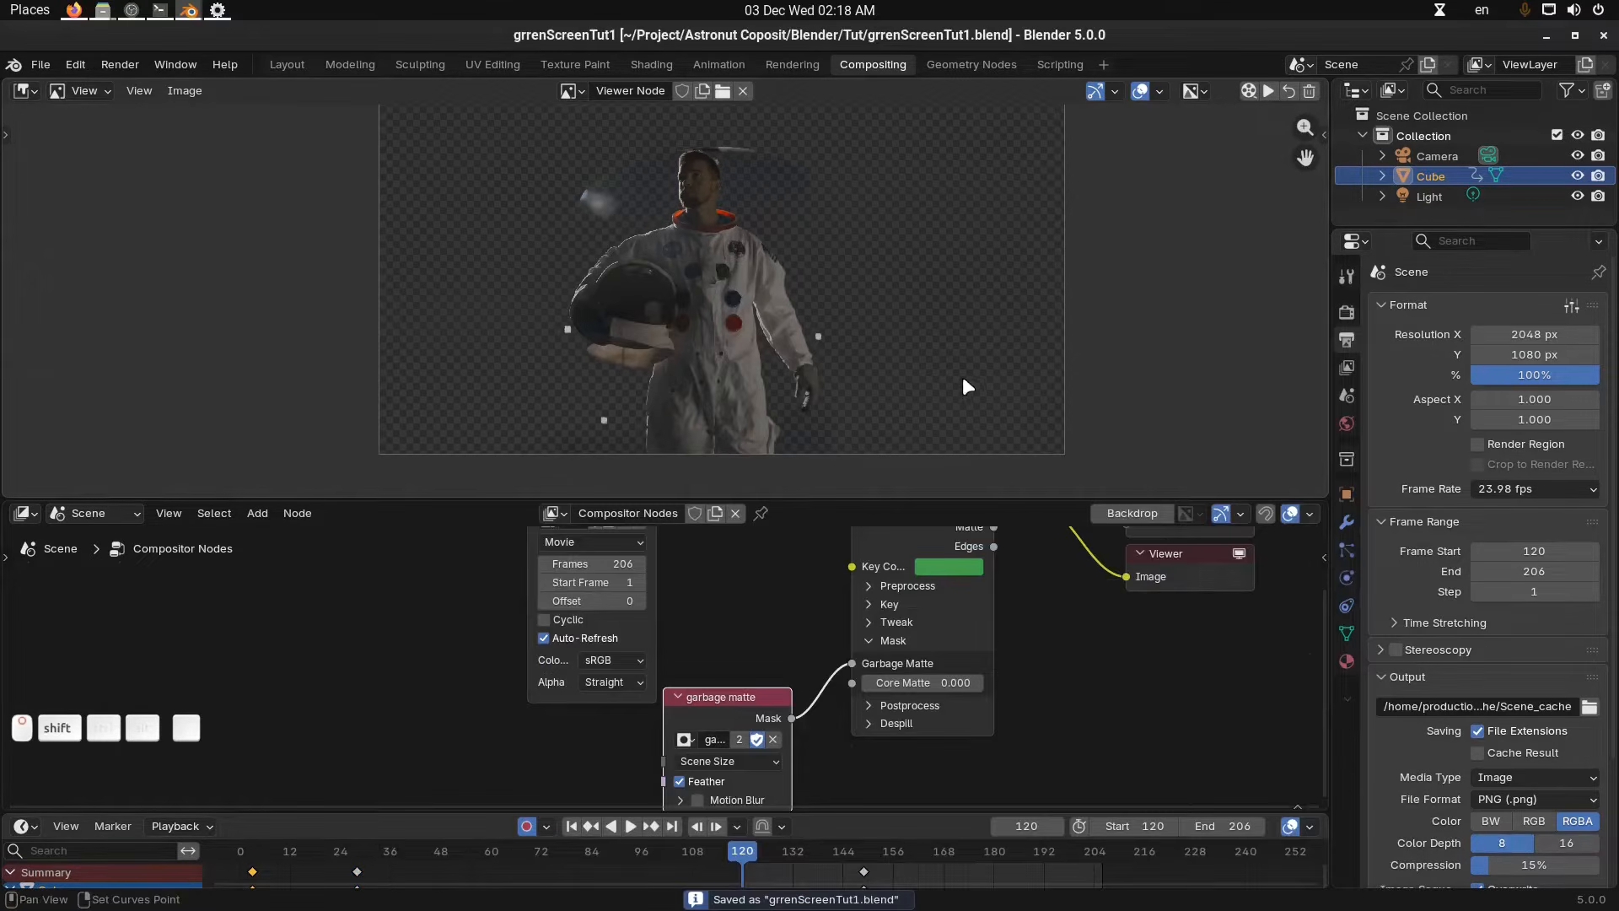
Render and play back the compositor viewer cache, returning the editor to the Viewer node image.
left_click(1250, 91)
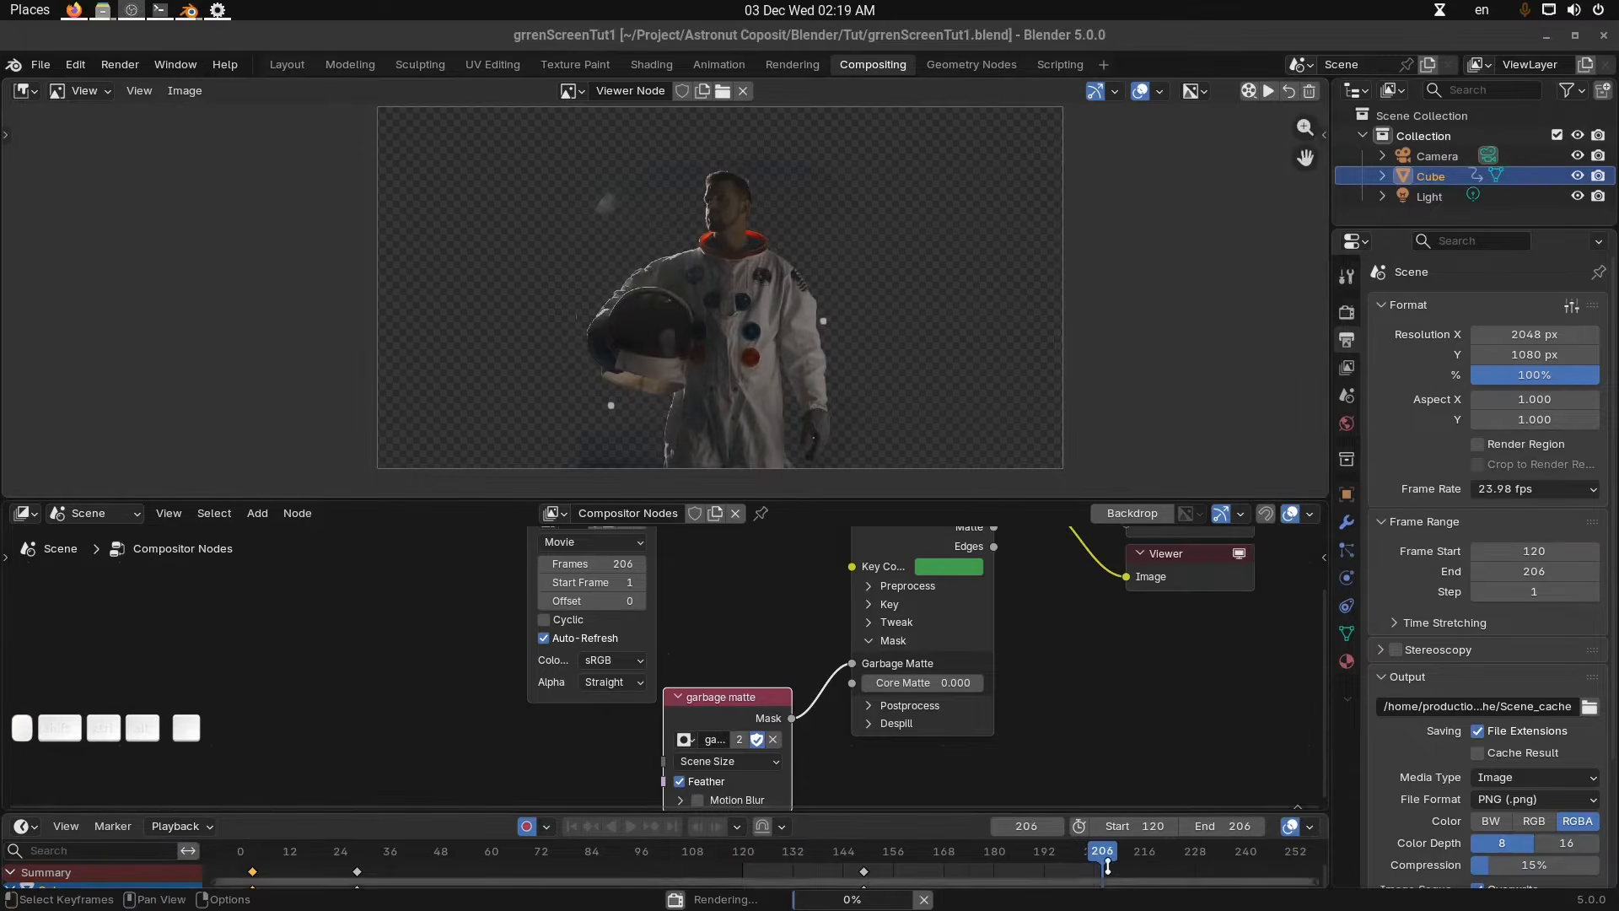
left_click(1268, 86)
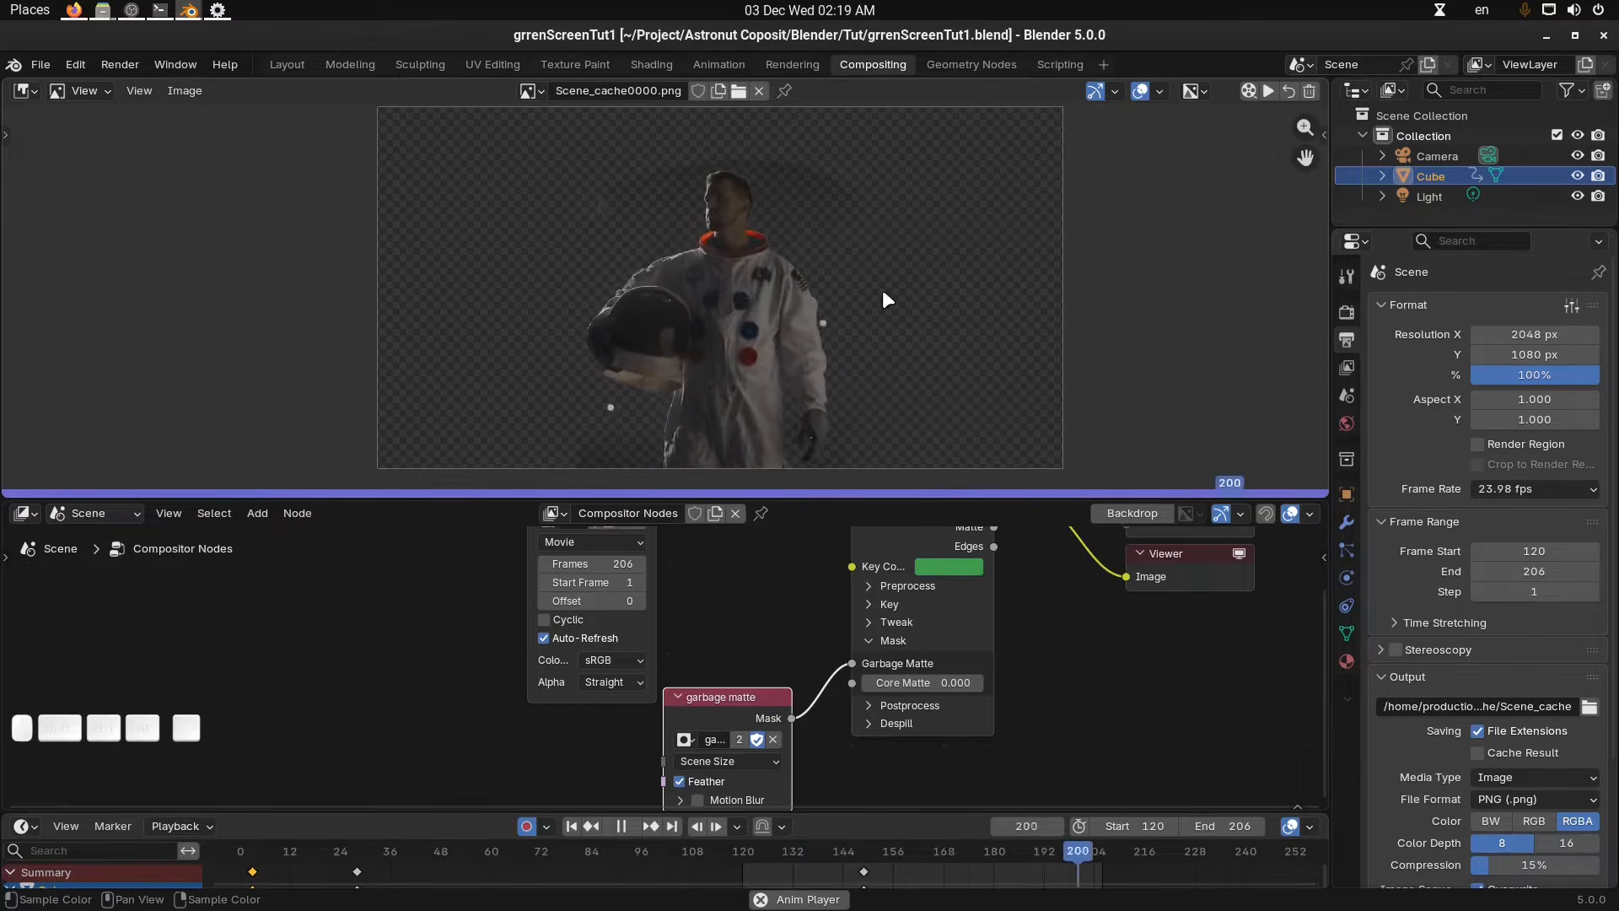
key("space")
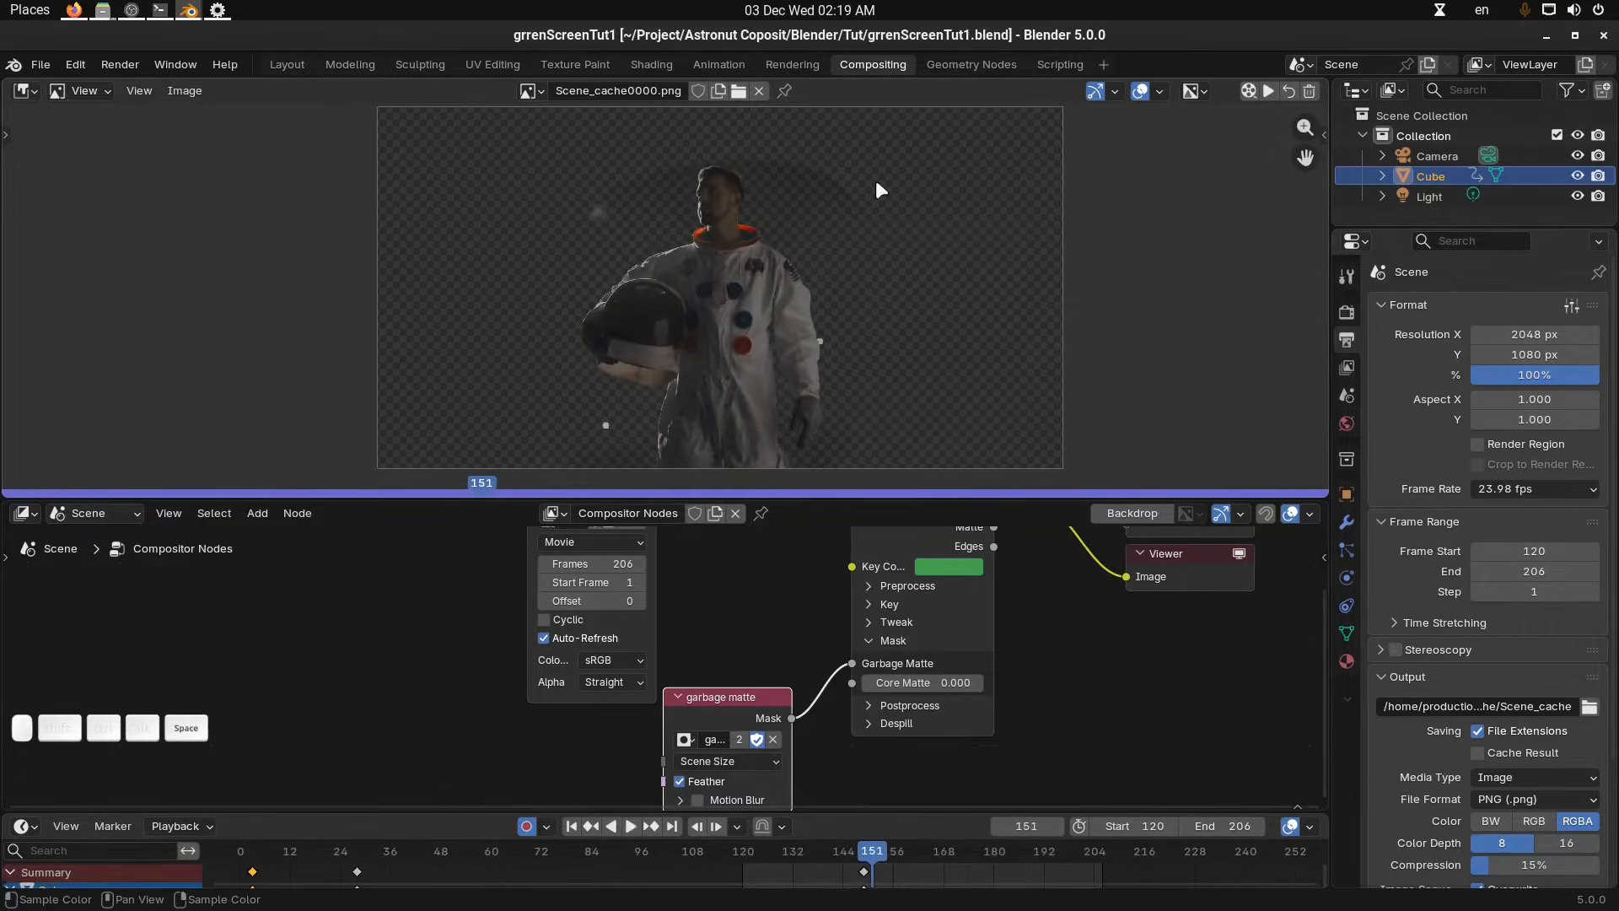
left_click(1291, 90)
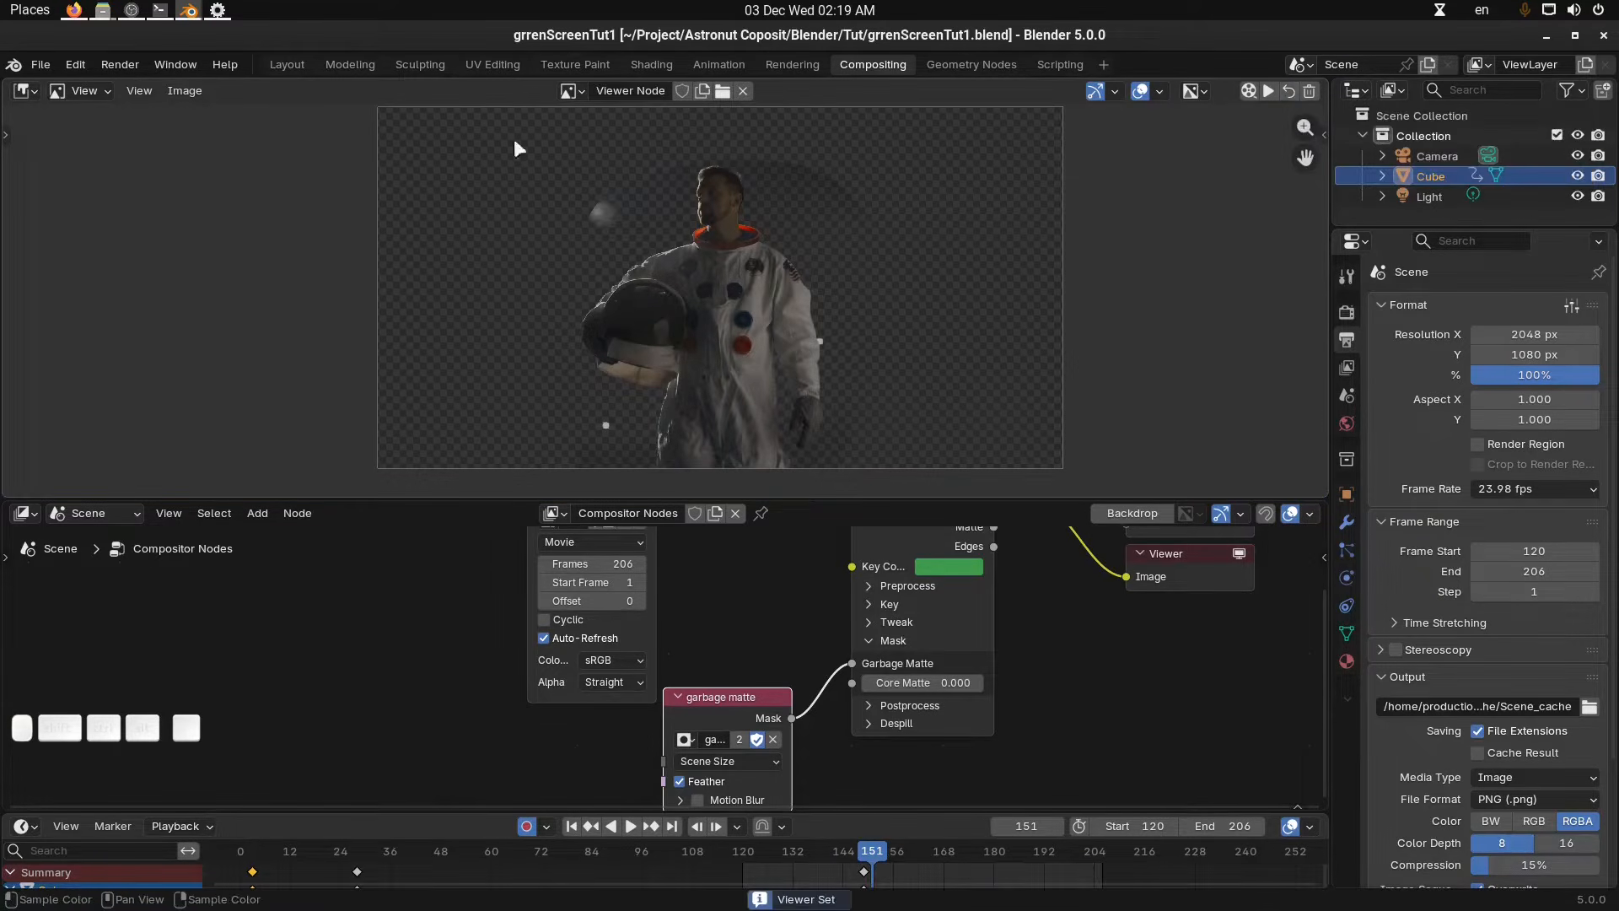
Fine-tune the Keying node's key colour in its colour picker.
middle_click_drag(740, 254, 736, 256)
middle_click_drag(981, 565, 939, 629)
scroll(938, 629, "up", 2)
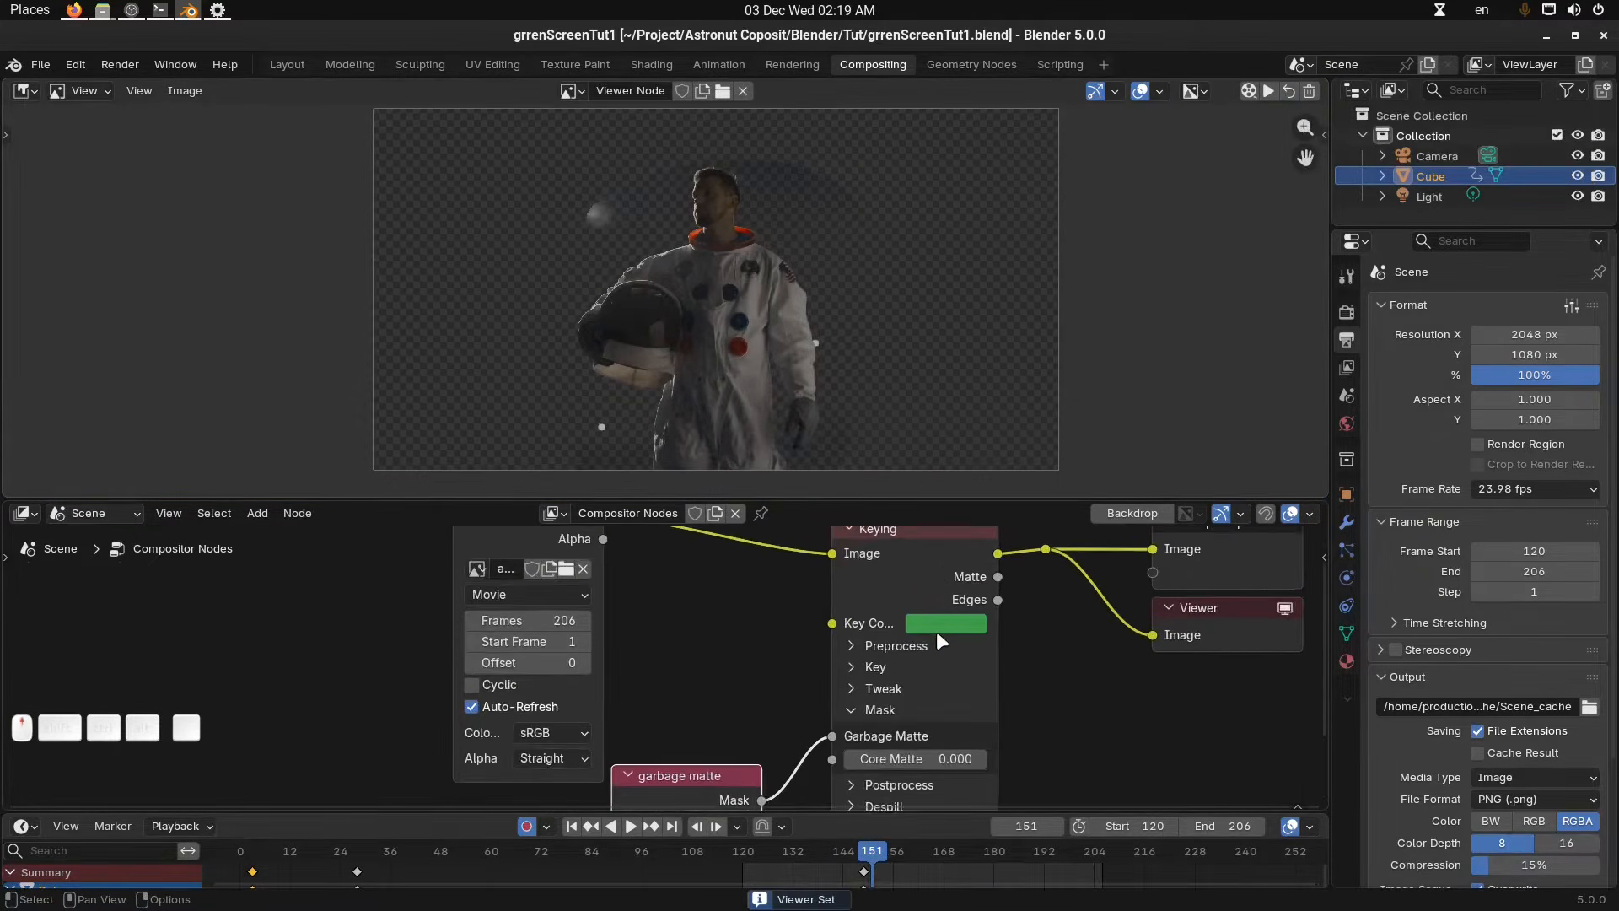
left_click(958, 623)
mouse_move(1101, 315)
left_mouse_down()
mouse_move(1101, 350)
mouse_move(1101, 336)
left_mouse_up()
middle_click_drag(927, 328, 951, 322)
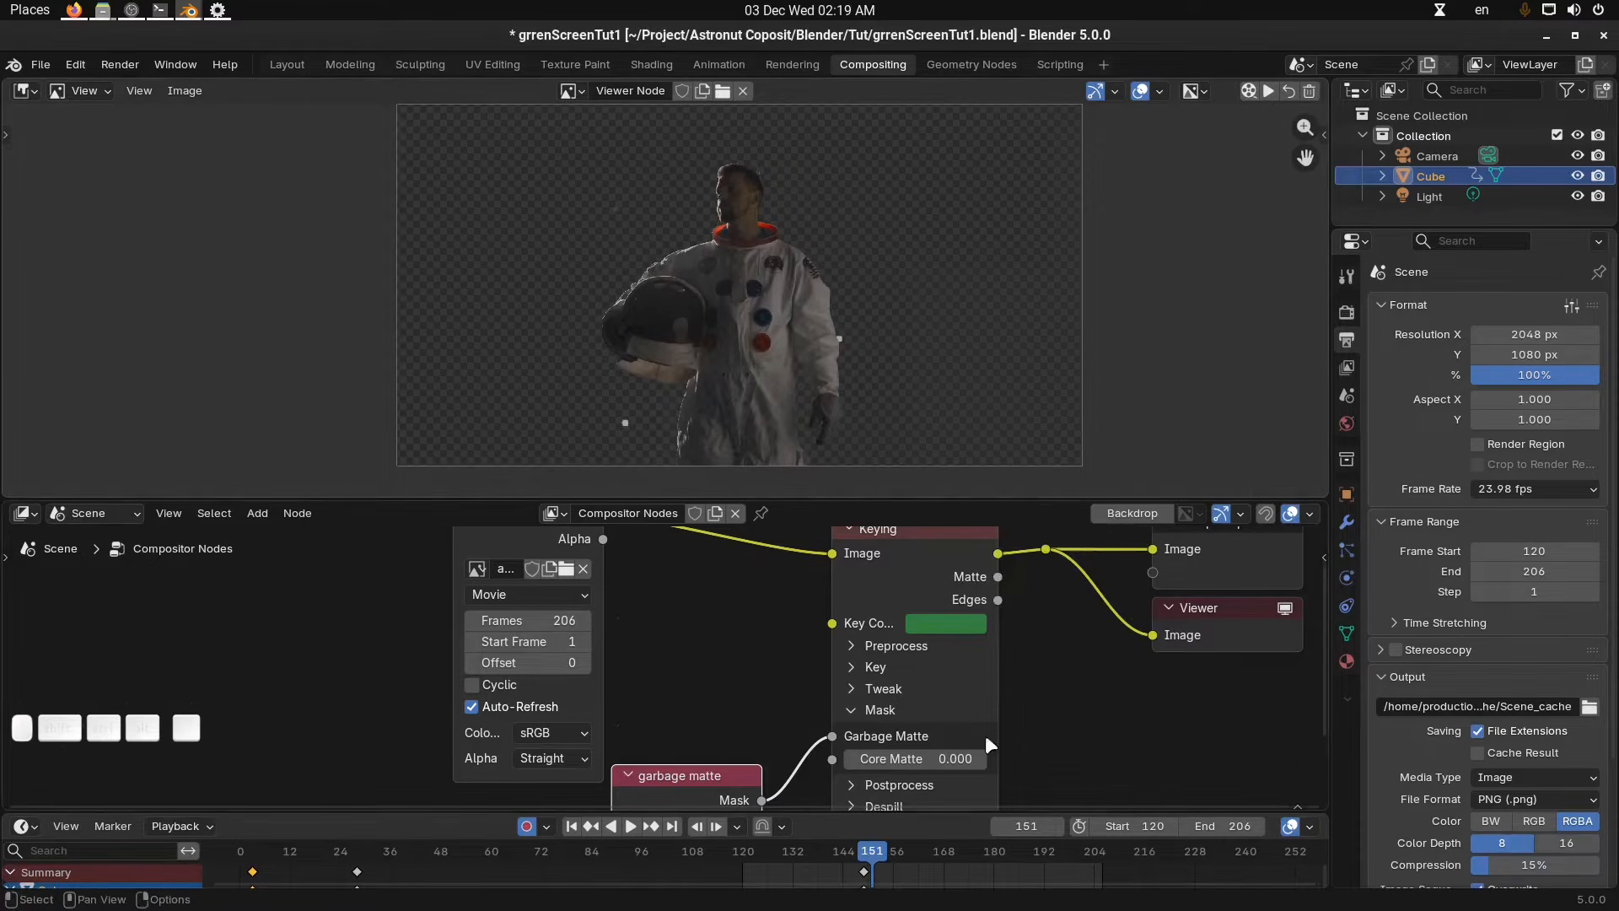
Enlarge the timeline, set a preview range of frames 147 to 171, and render and play back the viewer cache over it.
left_click_drag(941, 813, 843, 882)
key("b")
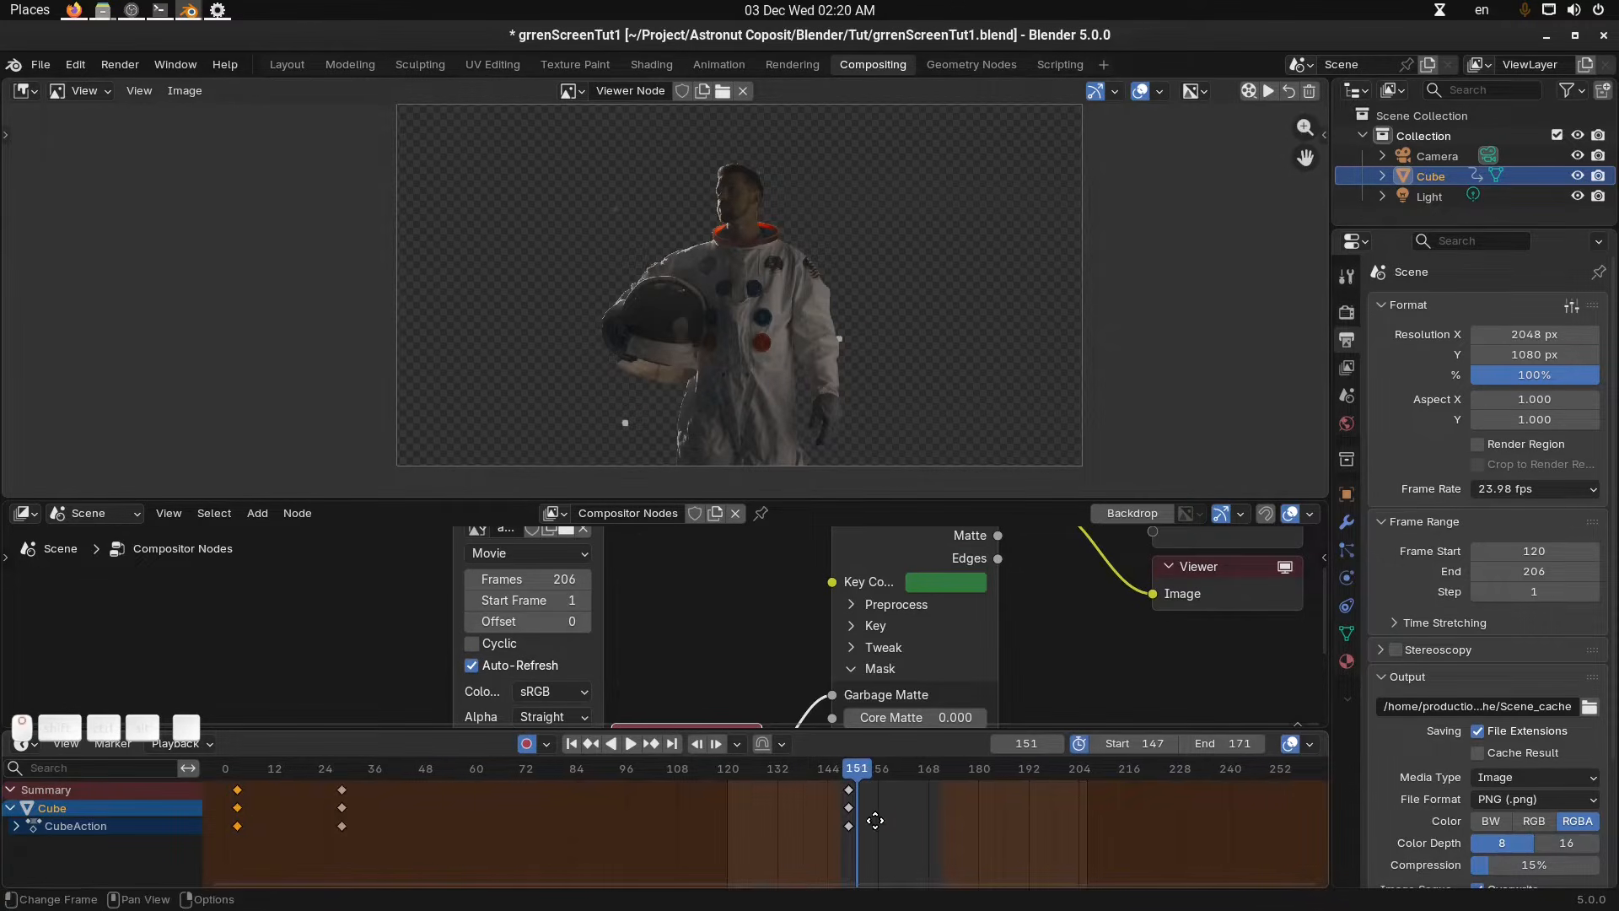
left_click(1249, 92)
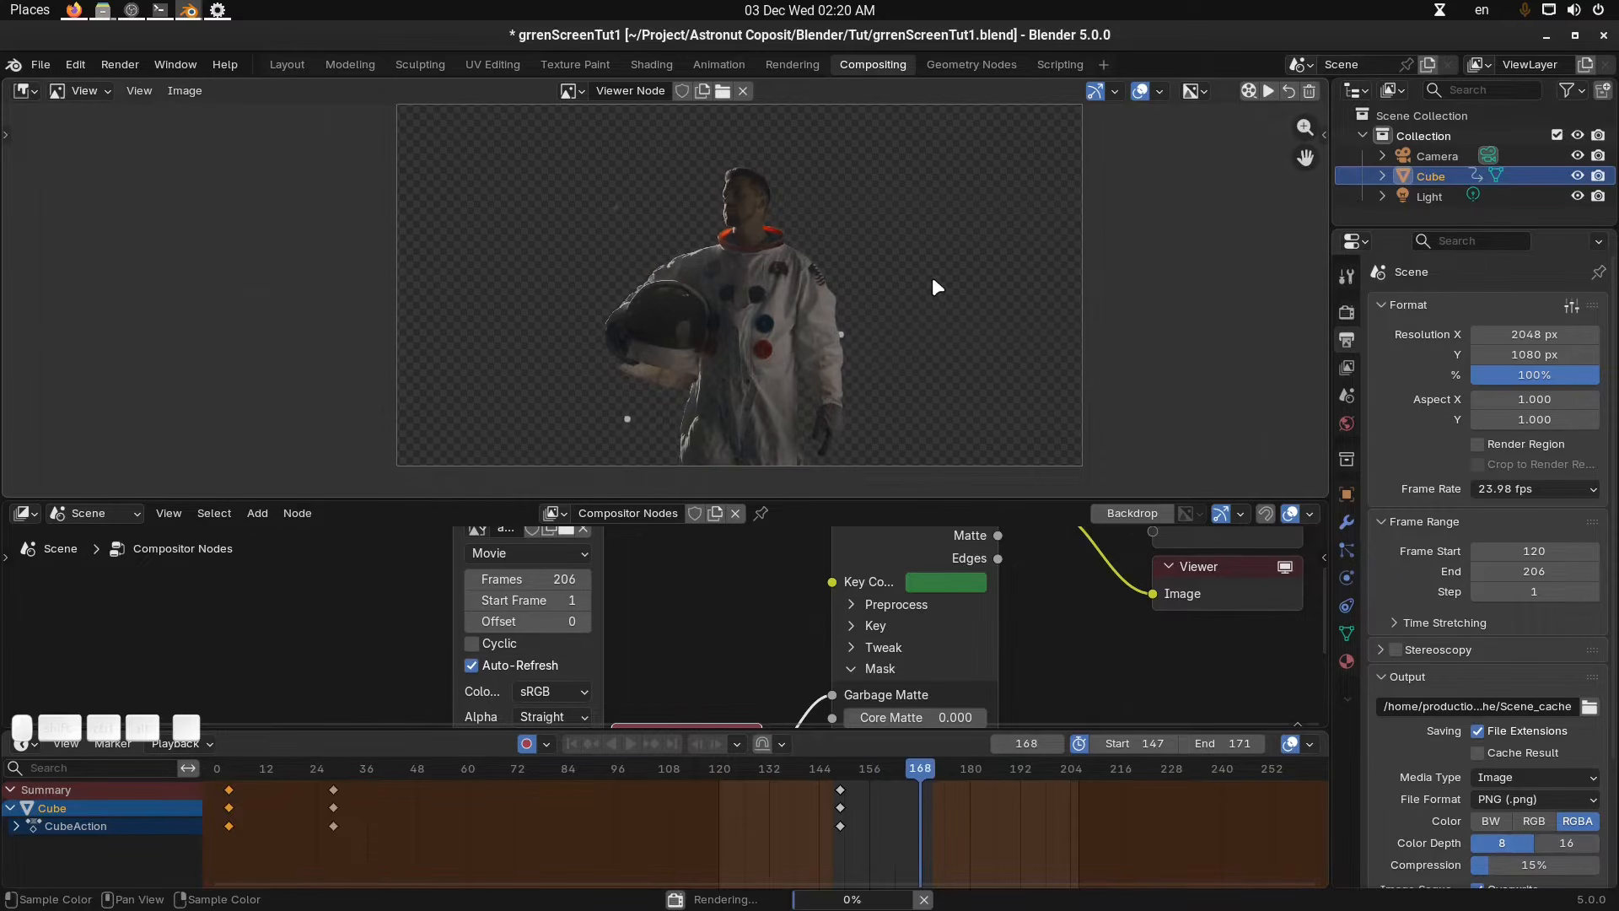
left_click(1269, 92)
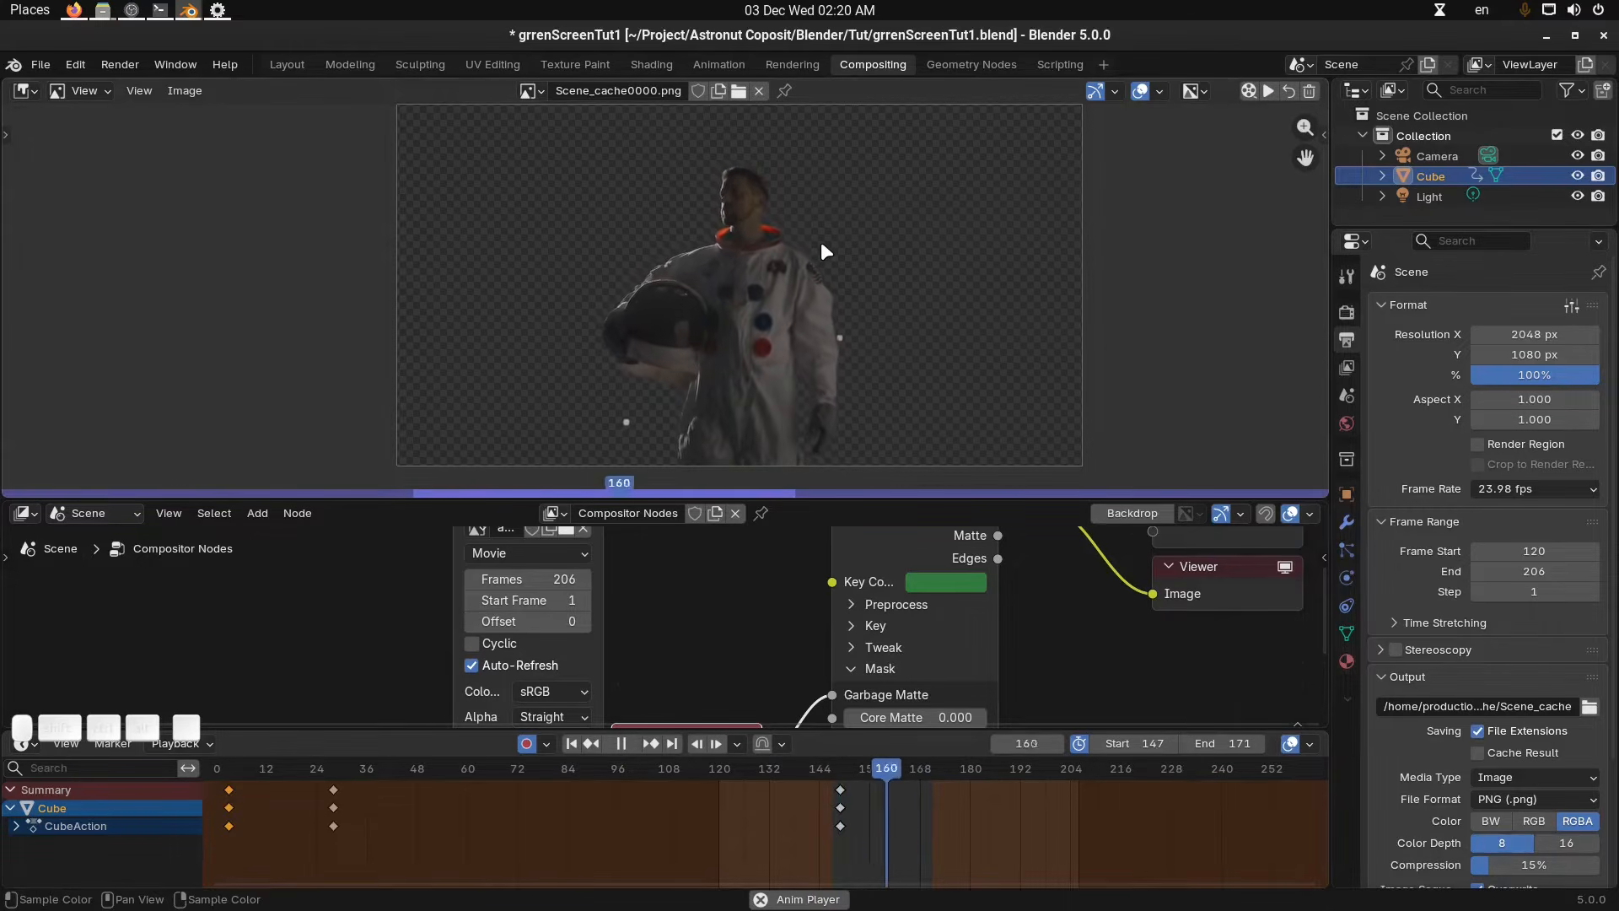
middle_click_drag(821, 244, 807, 253)
key("space")
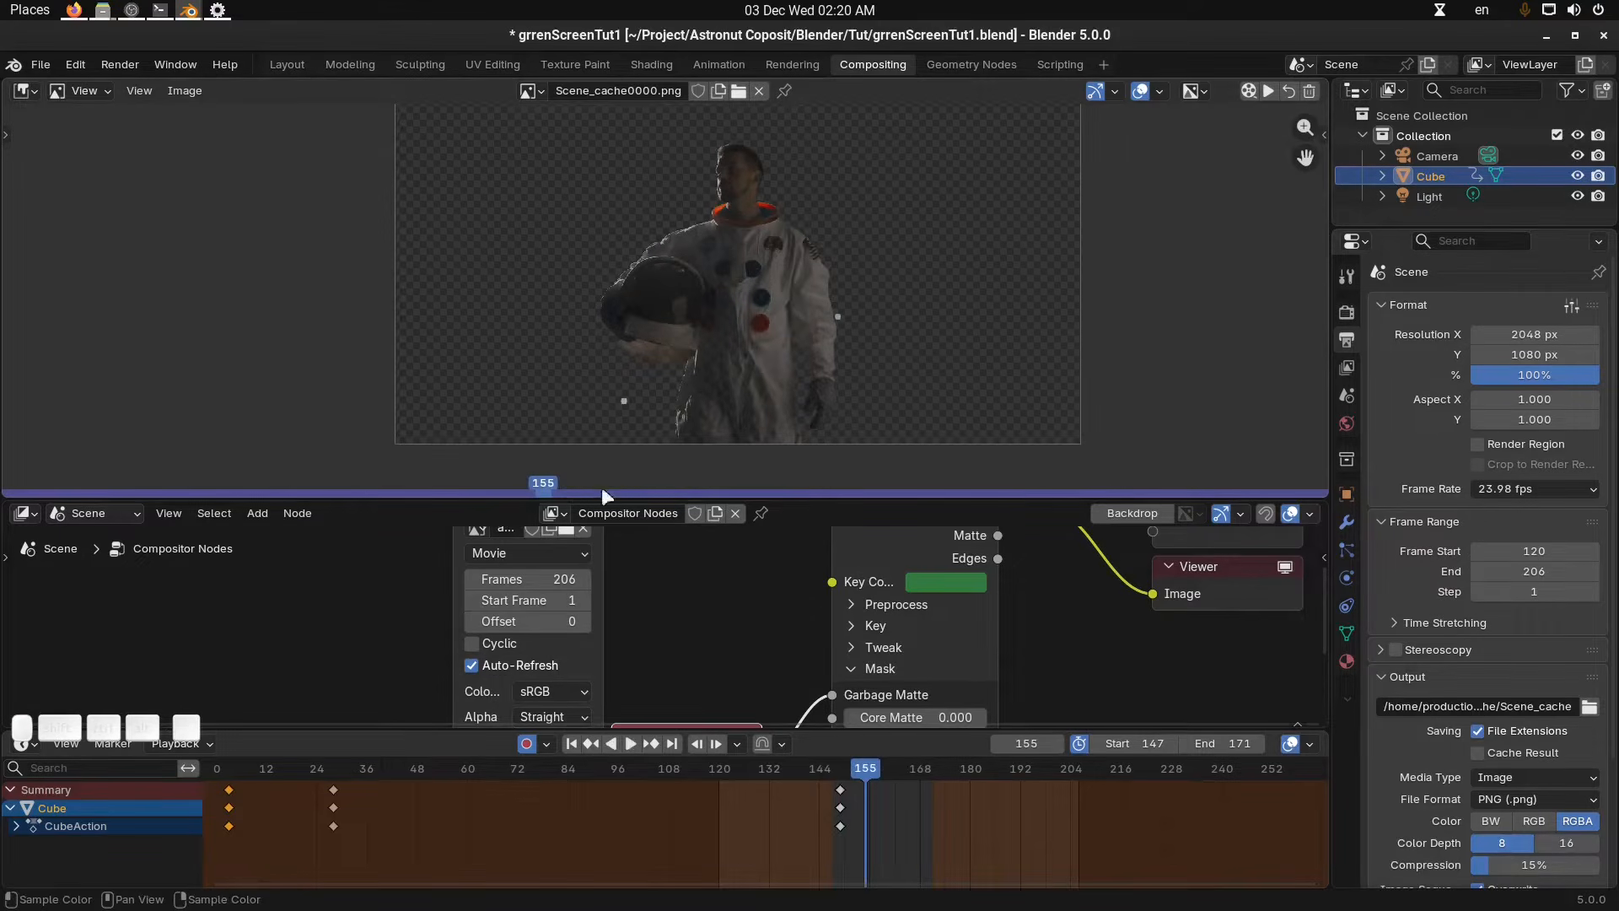
key("space")
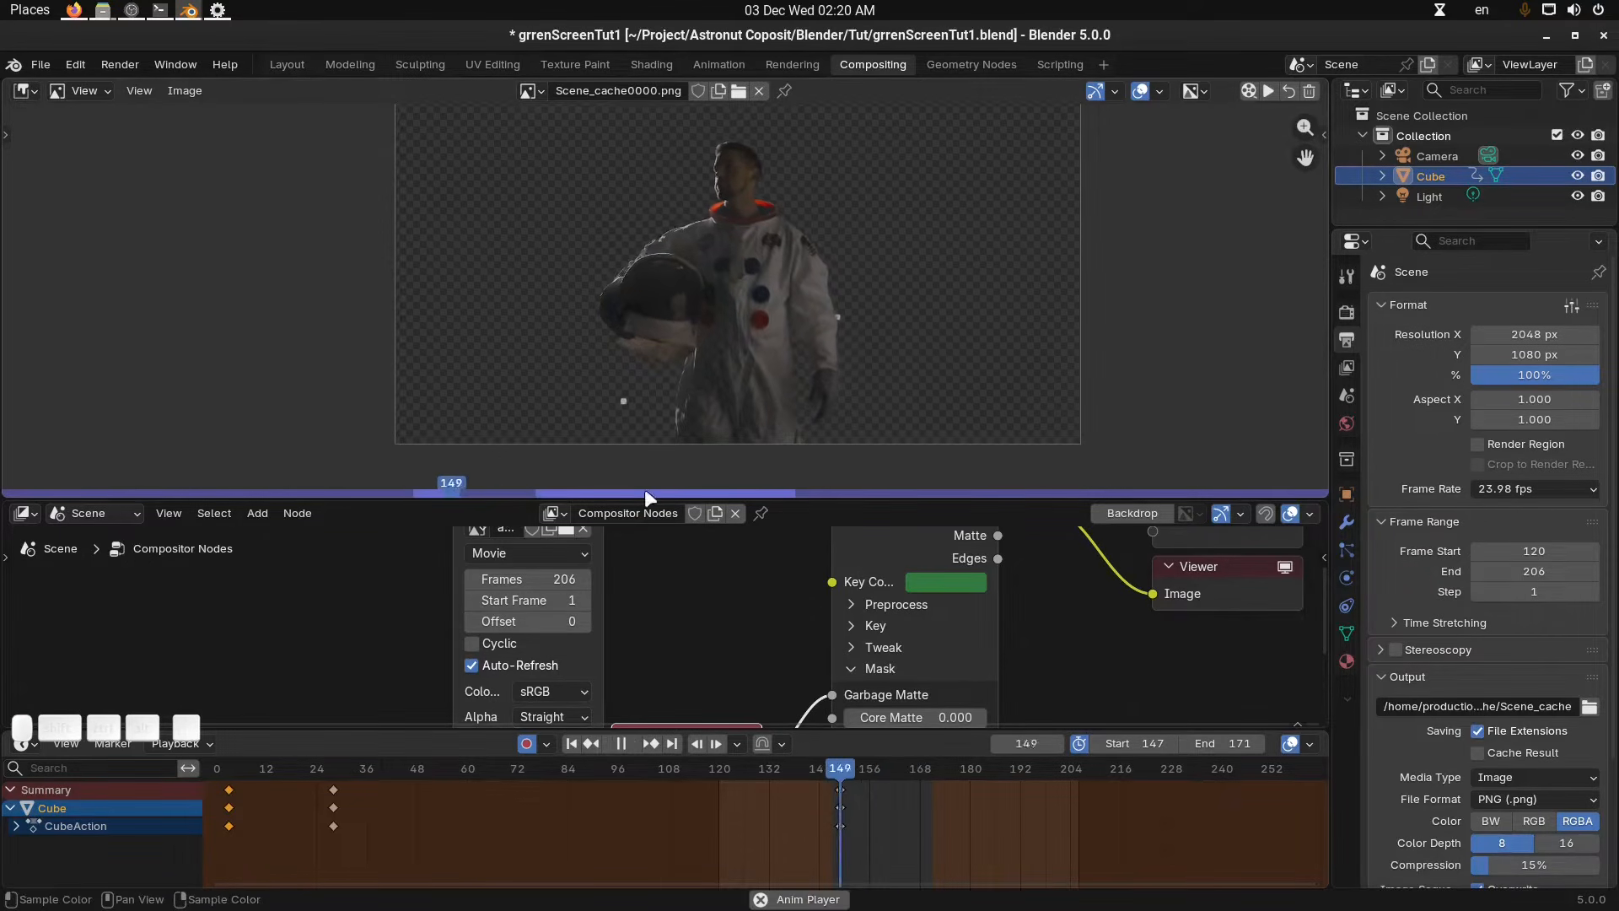
key("space")
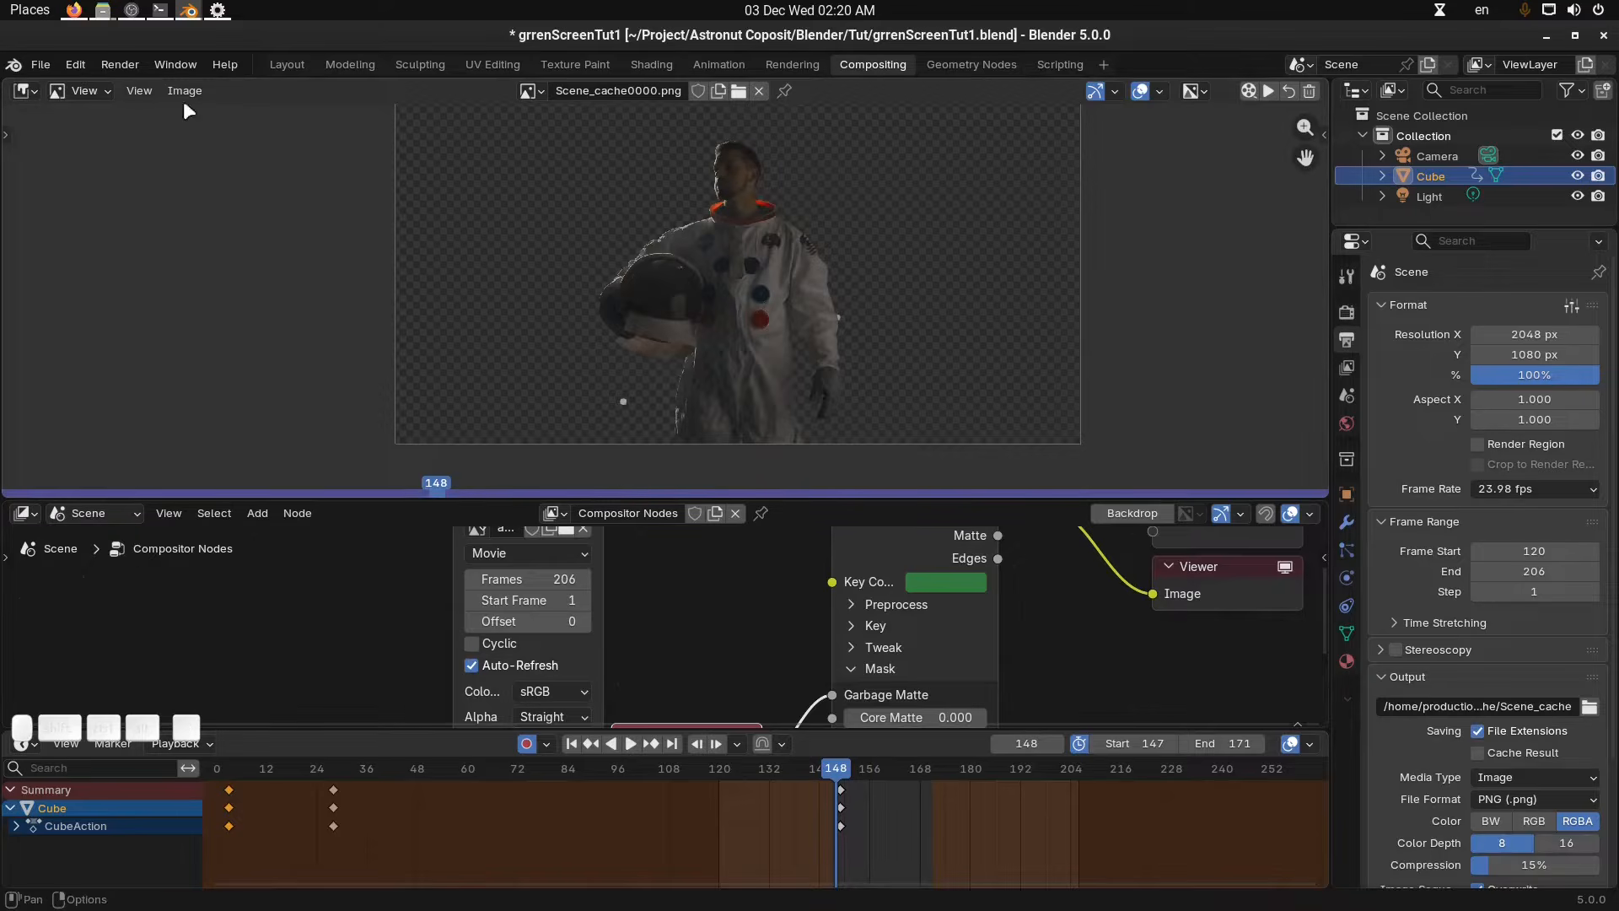
Open Preferences and go to the System section's memory settings.
left_click(75, 64)
left_click(123, 344)
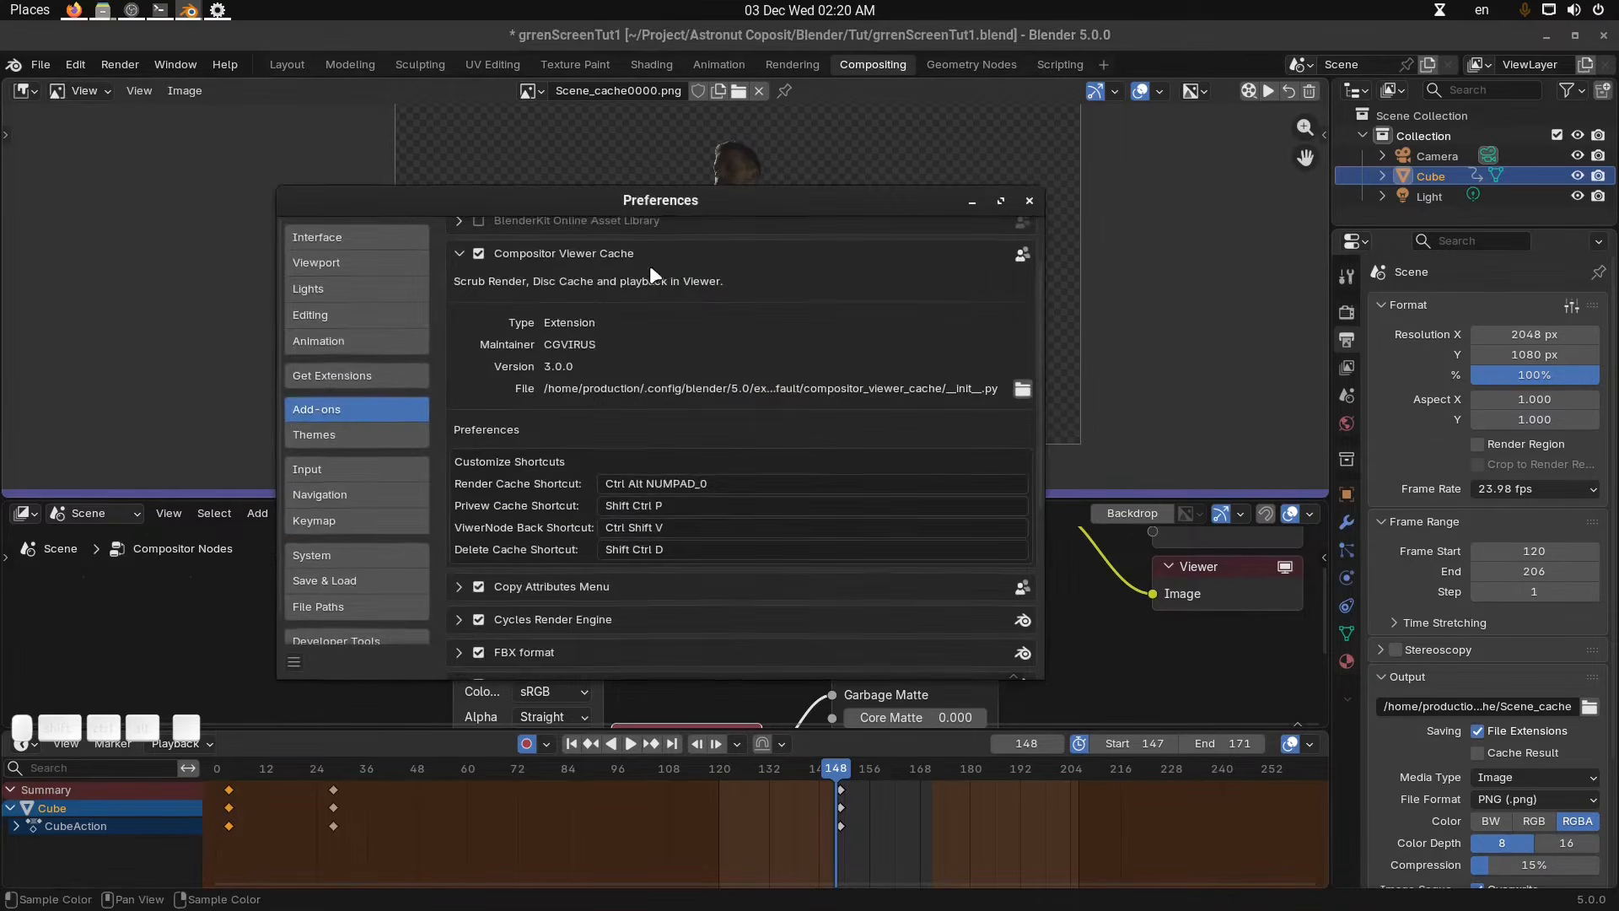
left_click_drag(631, 204, 656, 192)
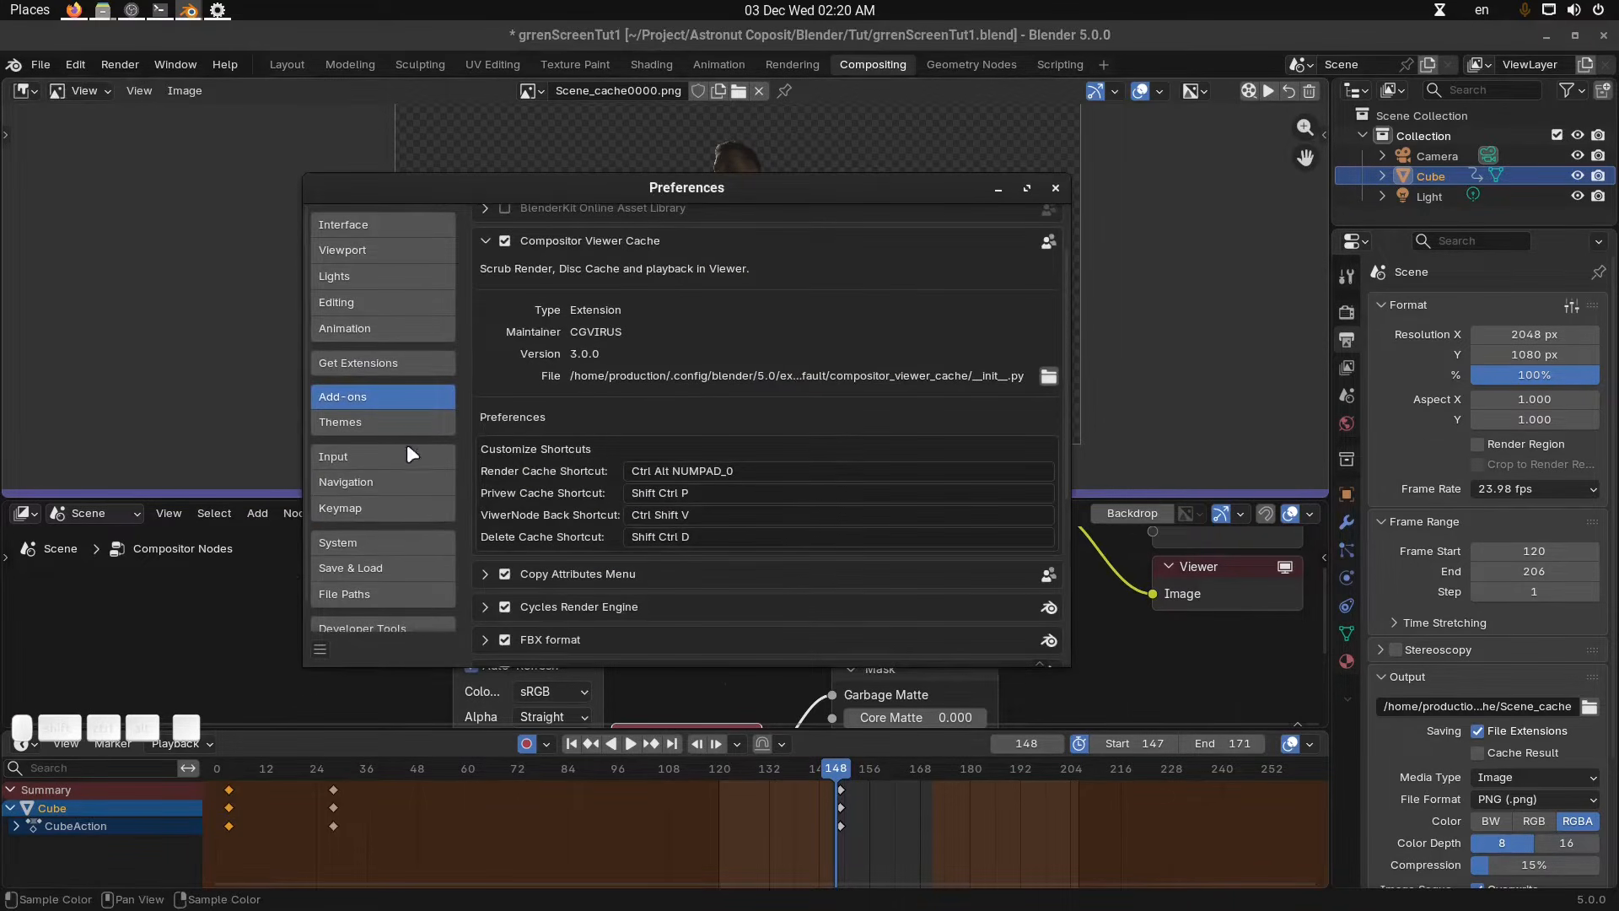
left_click(382, 540)
scroll(548, 442, "down", 6)
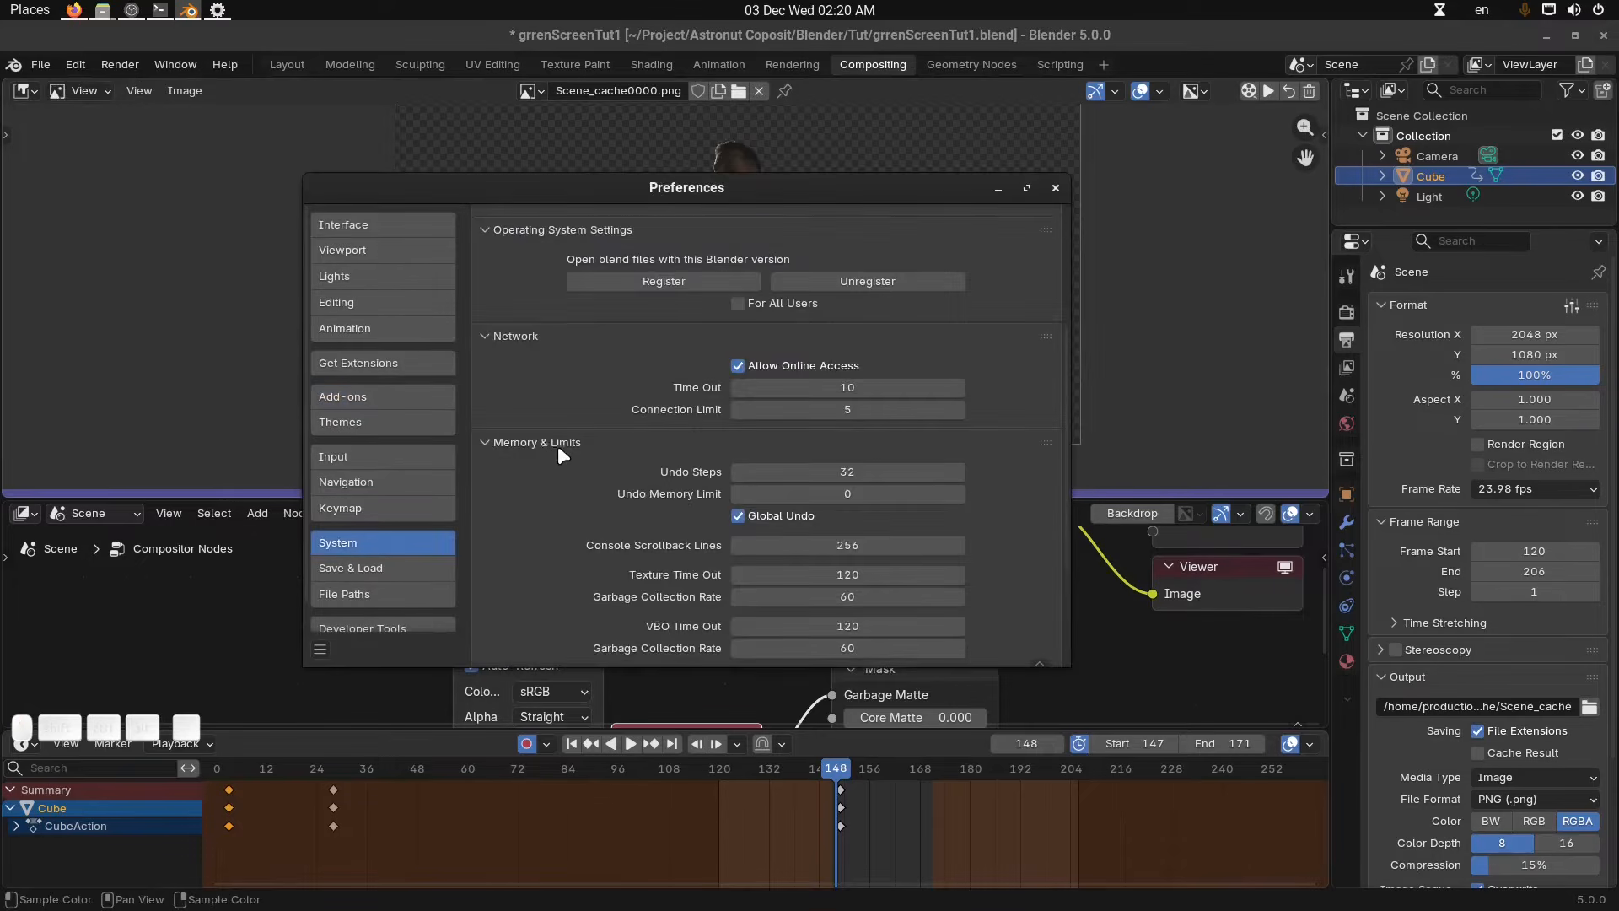
scroll(562, 452, "down", 5)
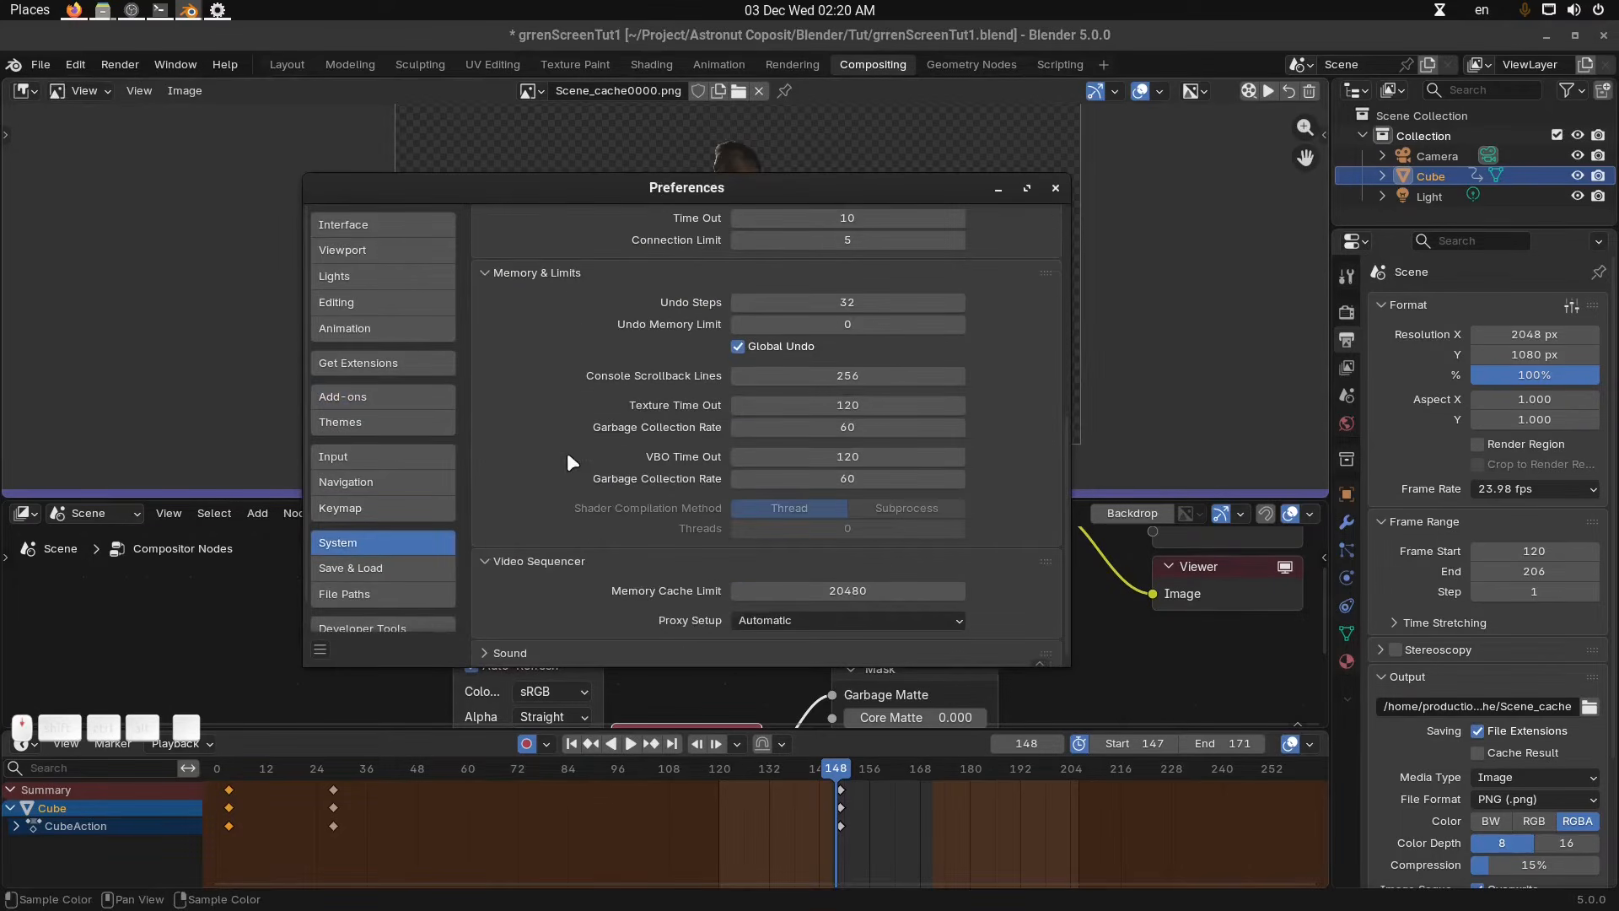
Try to change the Video Sequencer memory cache limit.
left_click(867, 597)
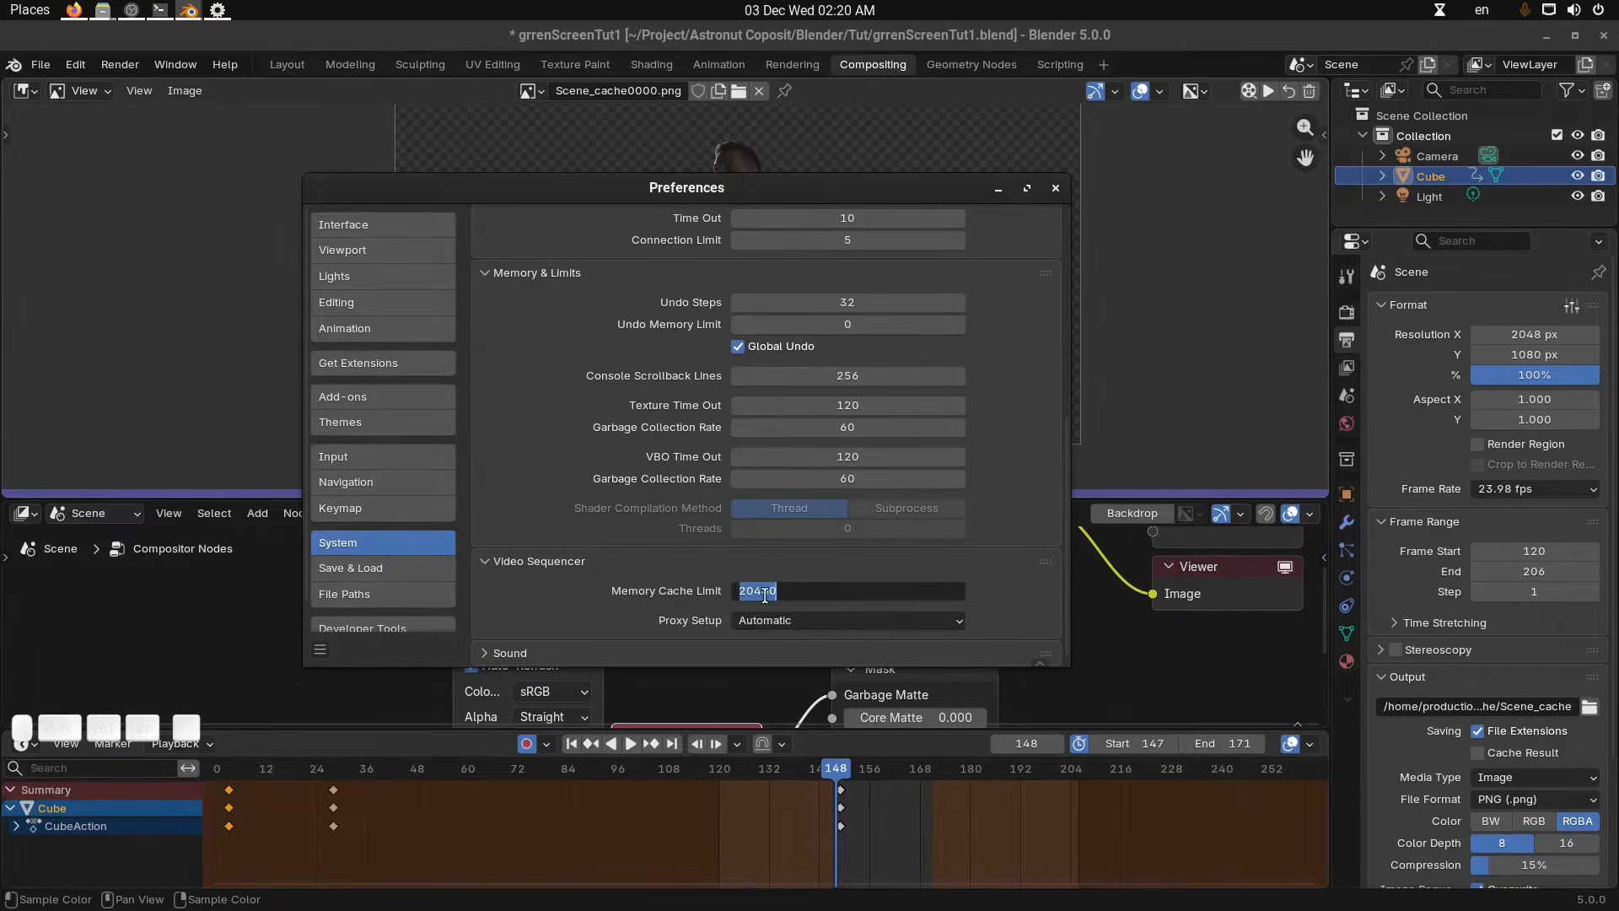
left_click(825, 593)
key("Return")
left_click(847, 590)
type("1024*20")
key("Return")
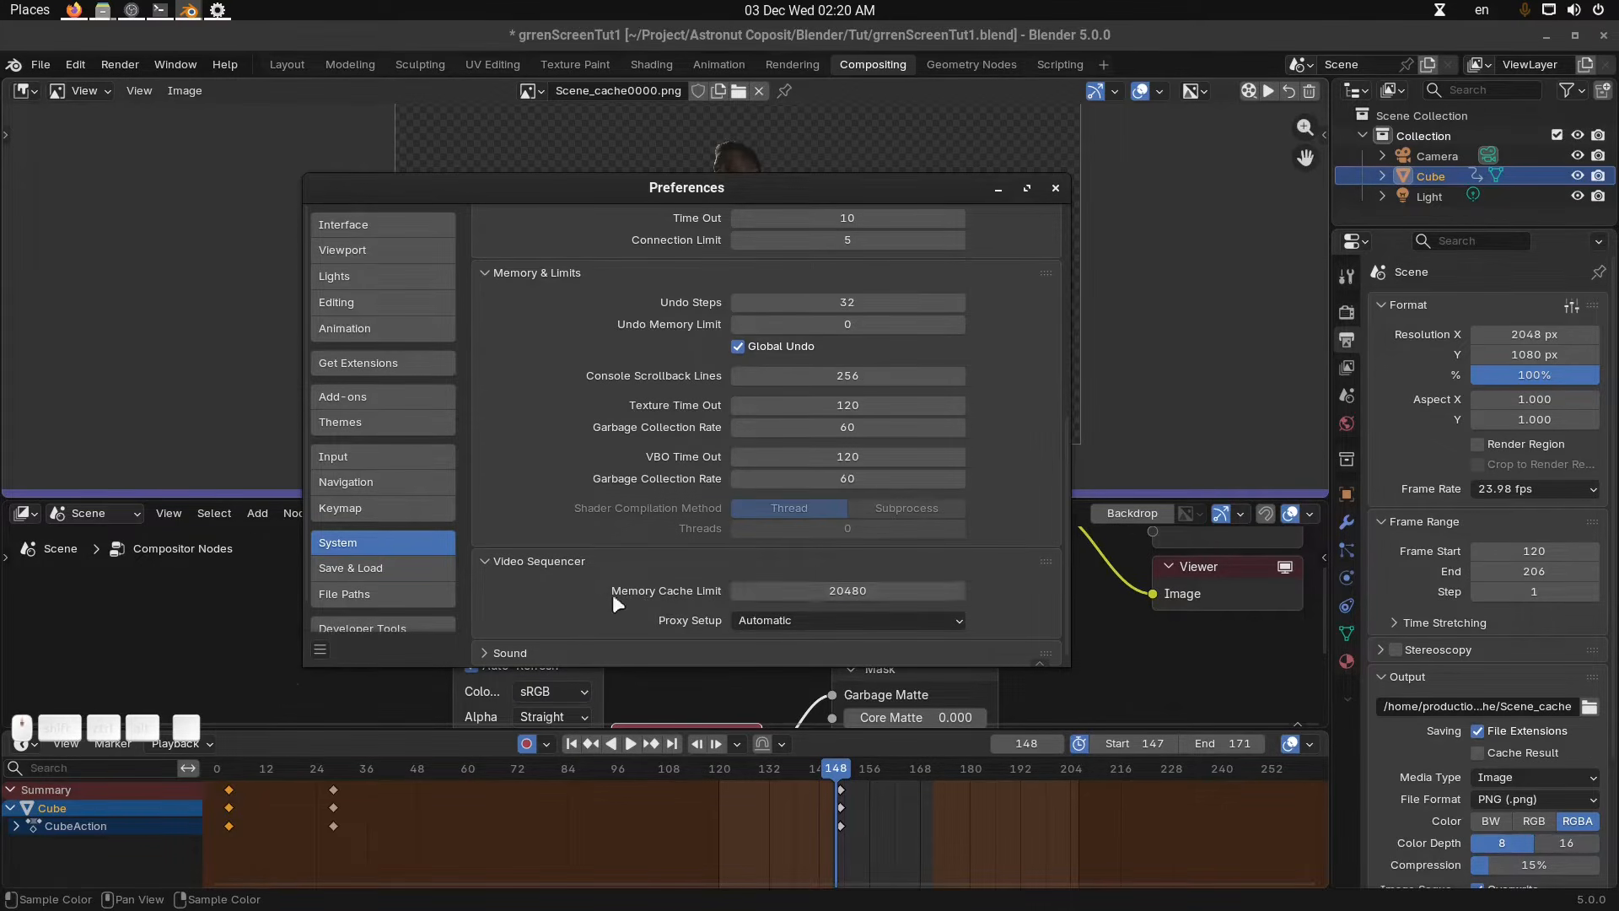
Review the System preferences' graphics, memory and sequencer settings.
scroll(609, 590, "up", 7)
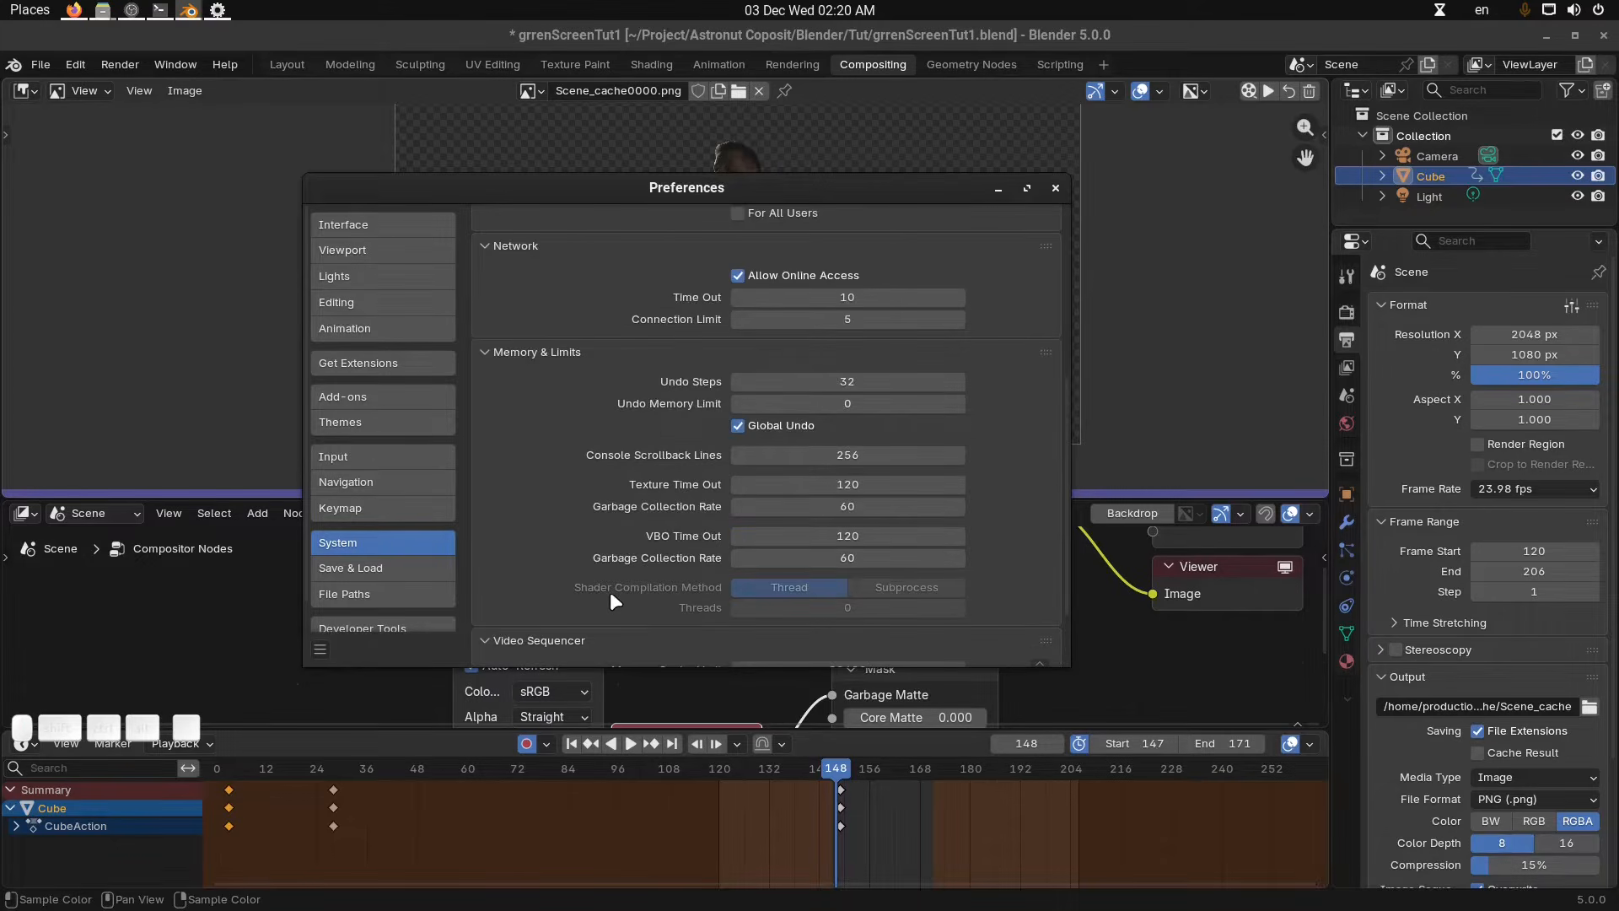
scroll(618, 595, "up", 5)
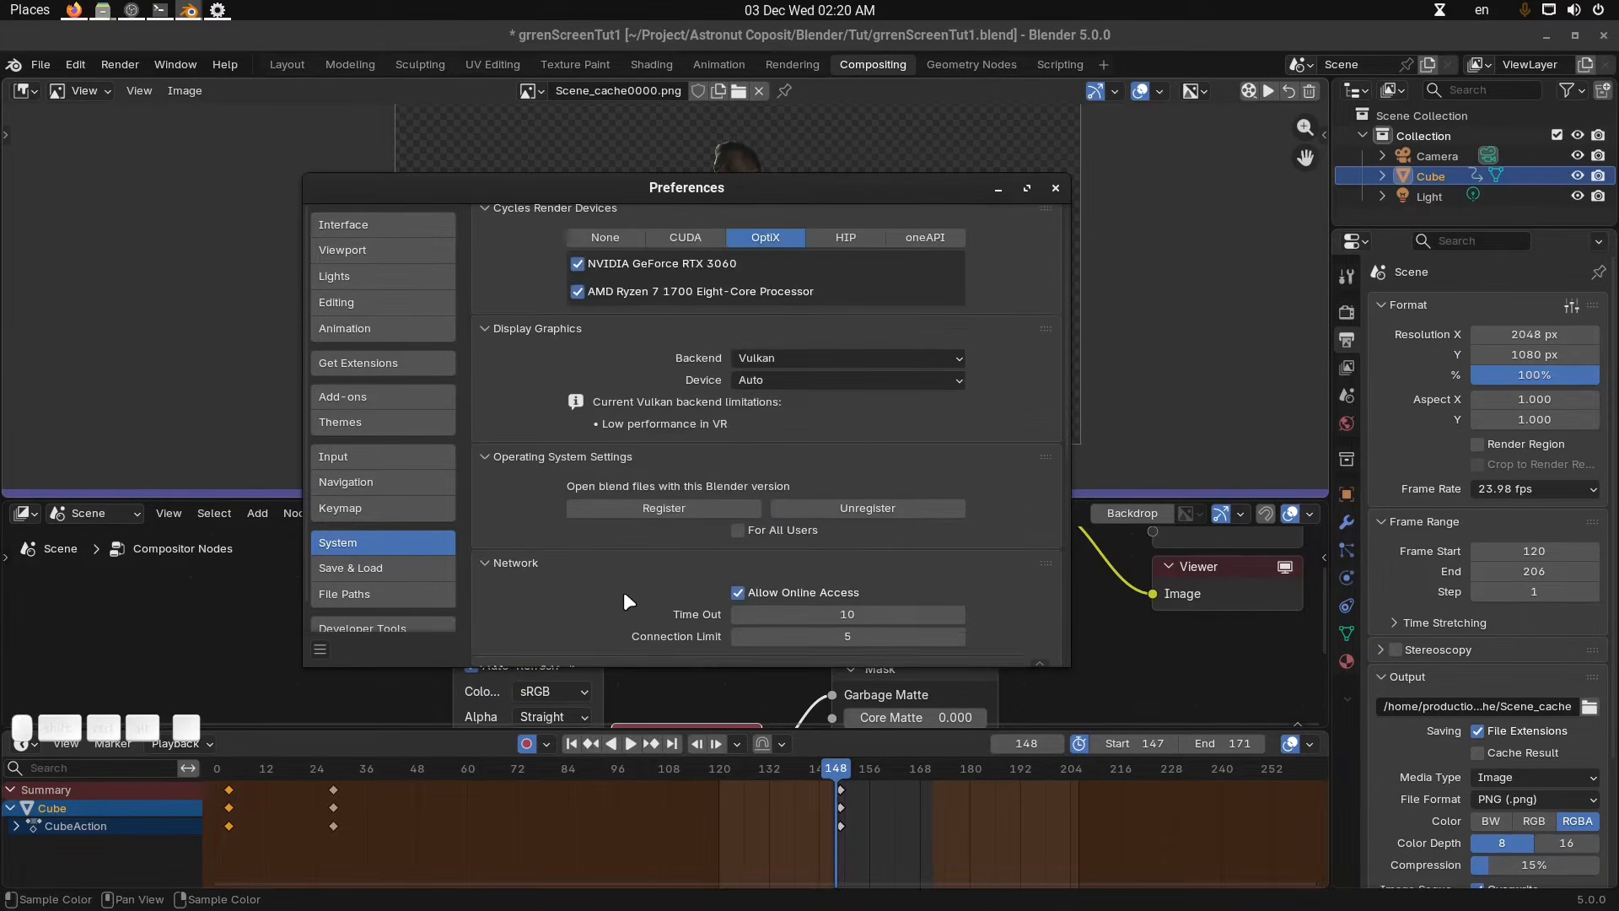
scroll(624, 595, "down", 4)
scroll(628, 595, "down", 6)
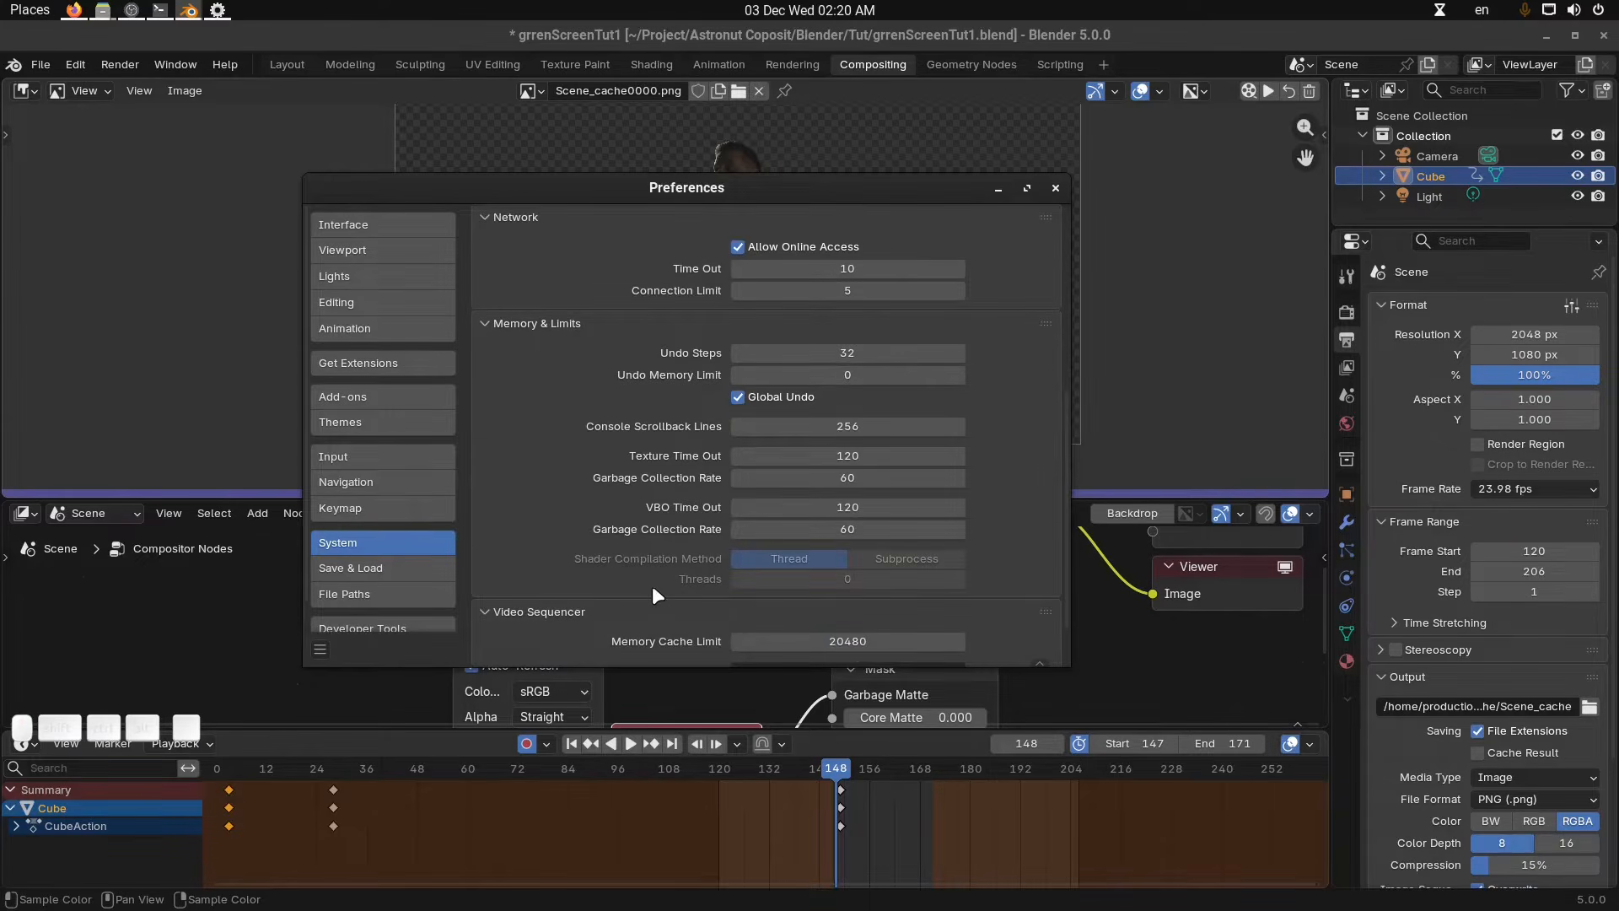
scroll(641, 590, "down", 2)
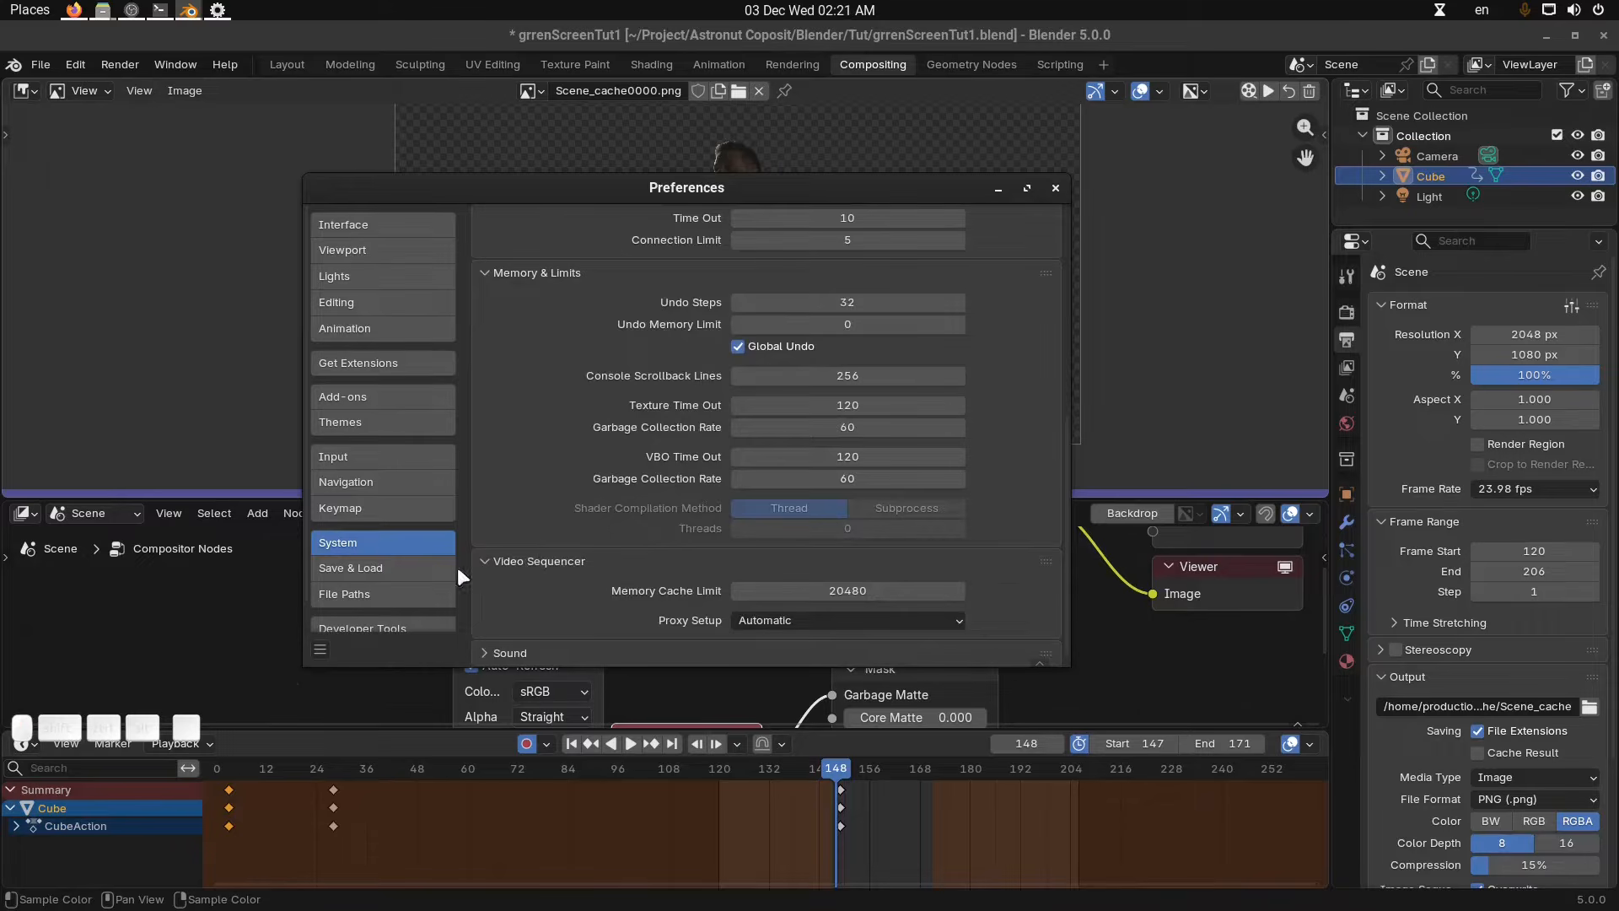
scroll(391, 559, "down", 1)
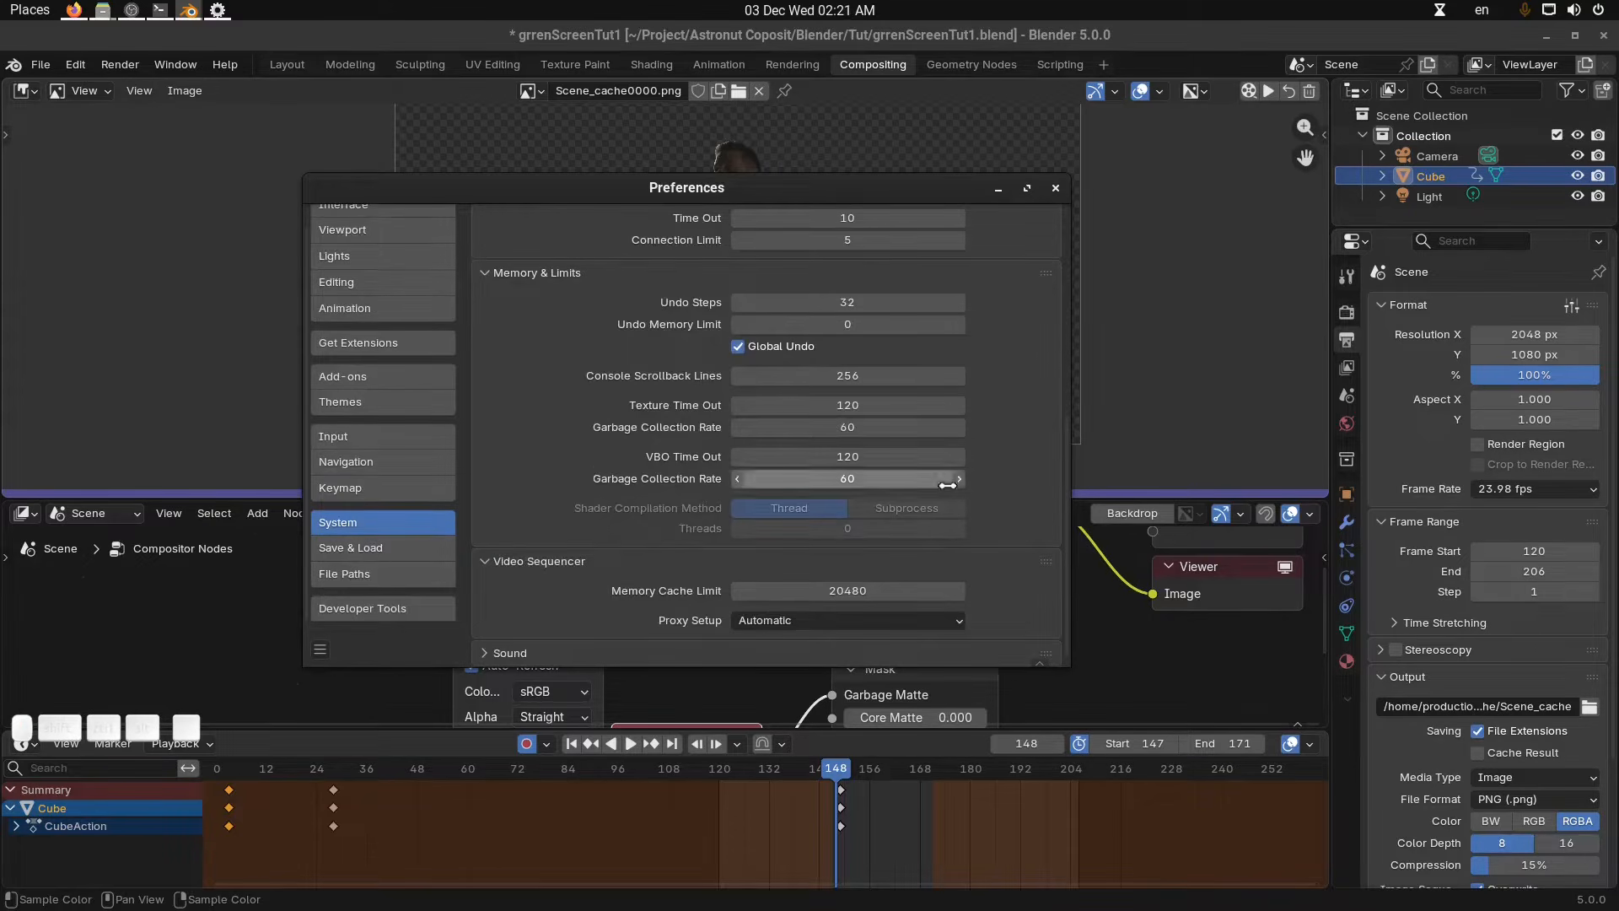
Close Preferences and play back the keyed footage from the viewer cache over the preview range.
scroll(999, 478, "up", 3)
scroll(999, 479, "down", 3)
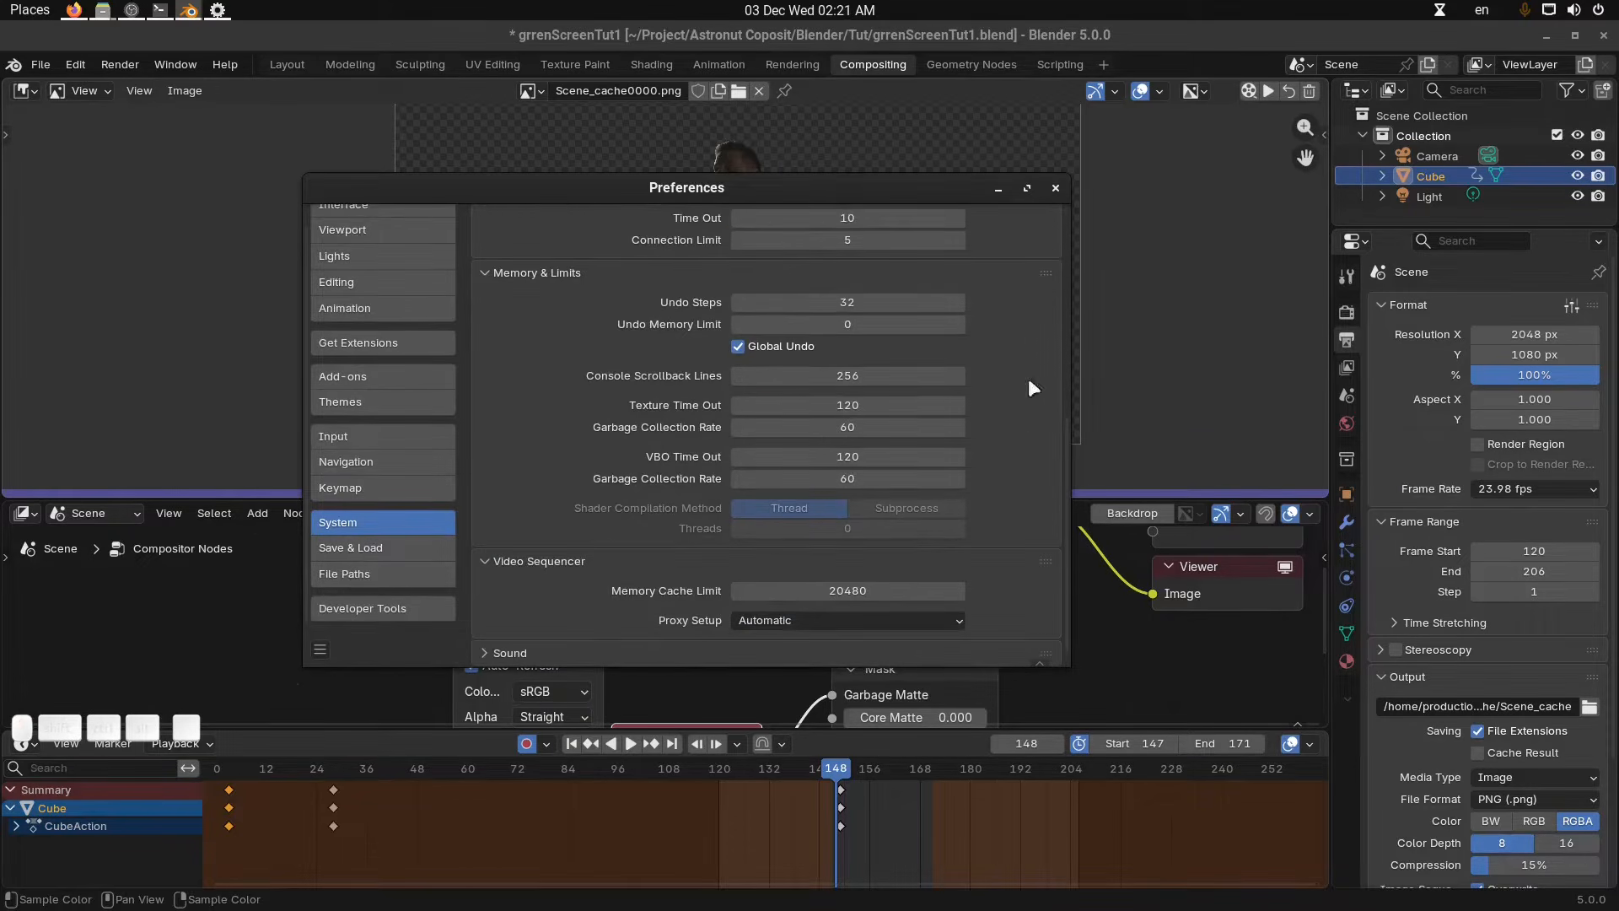
left_click(1054, 188)
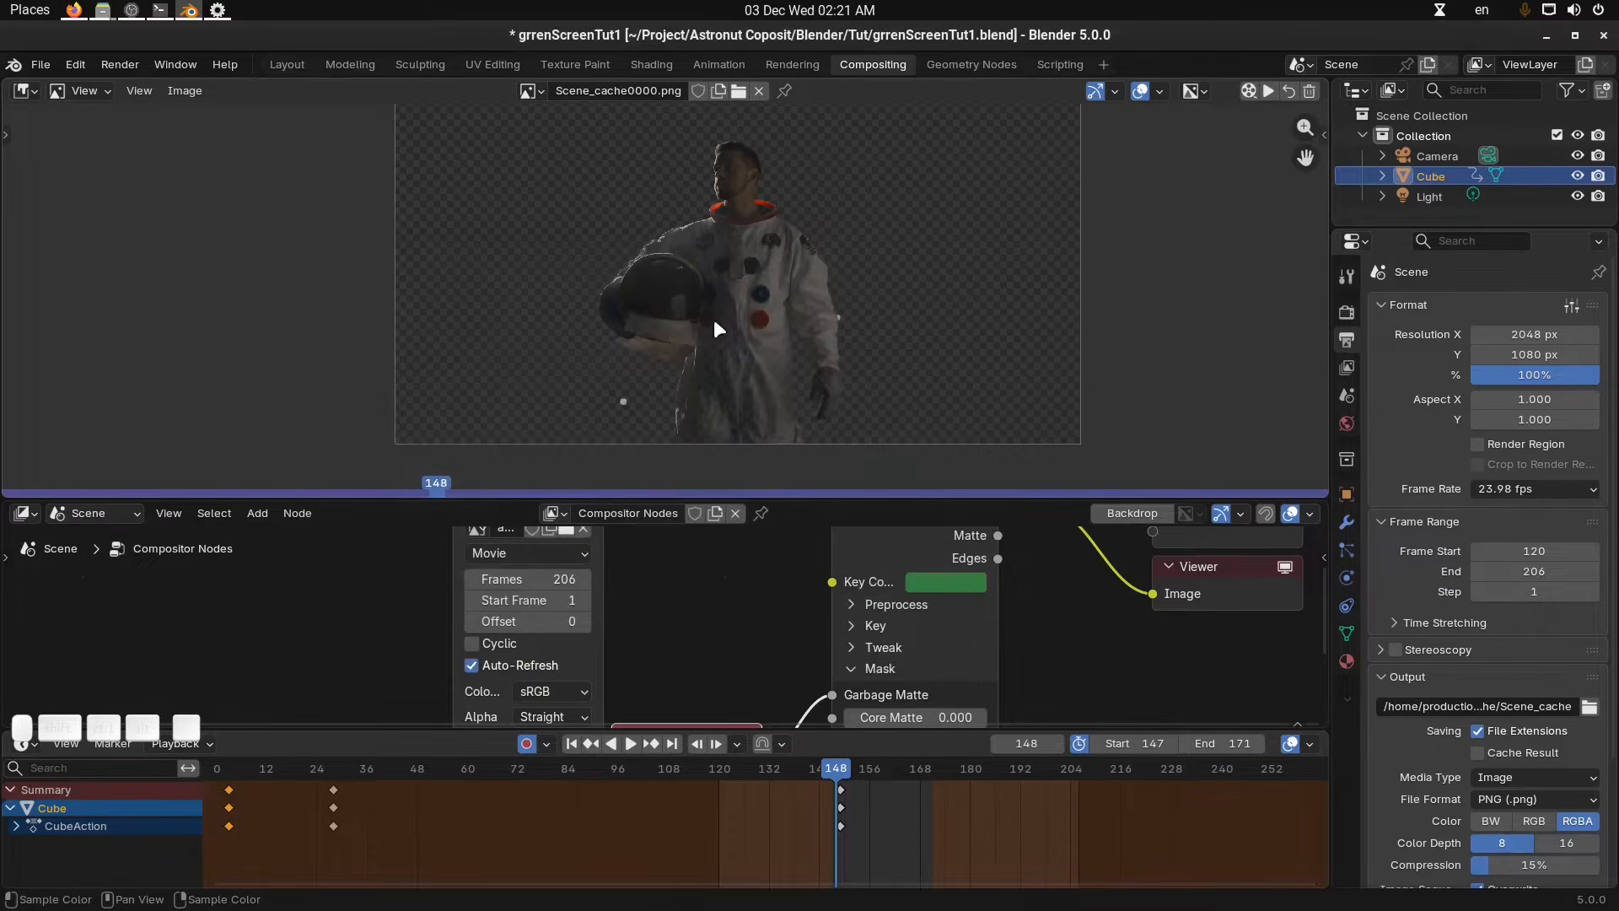
key("space")
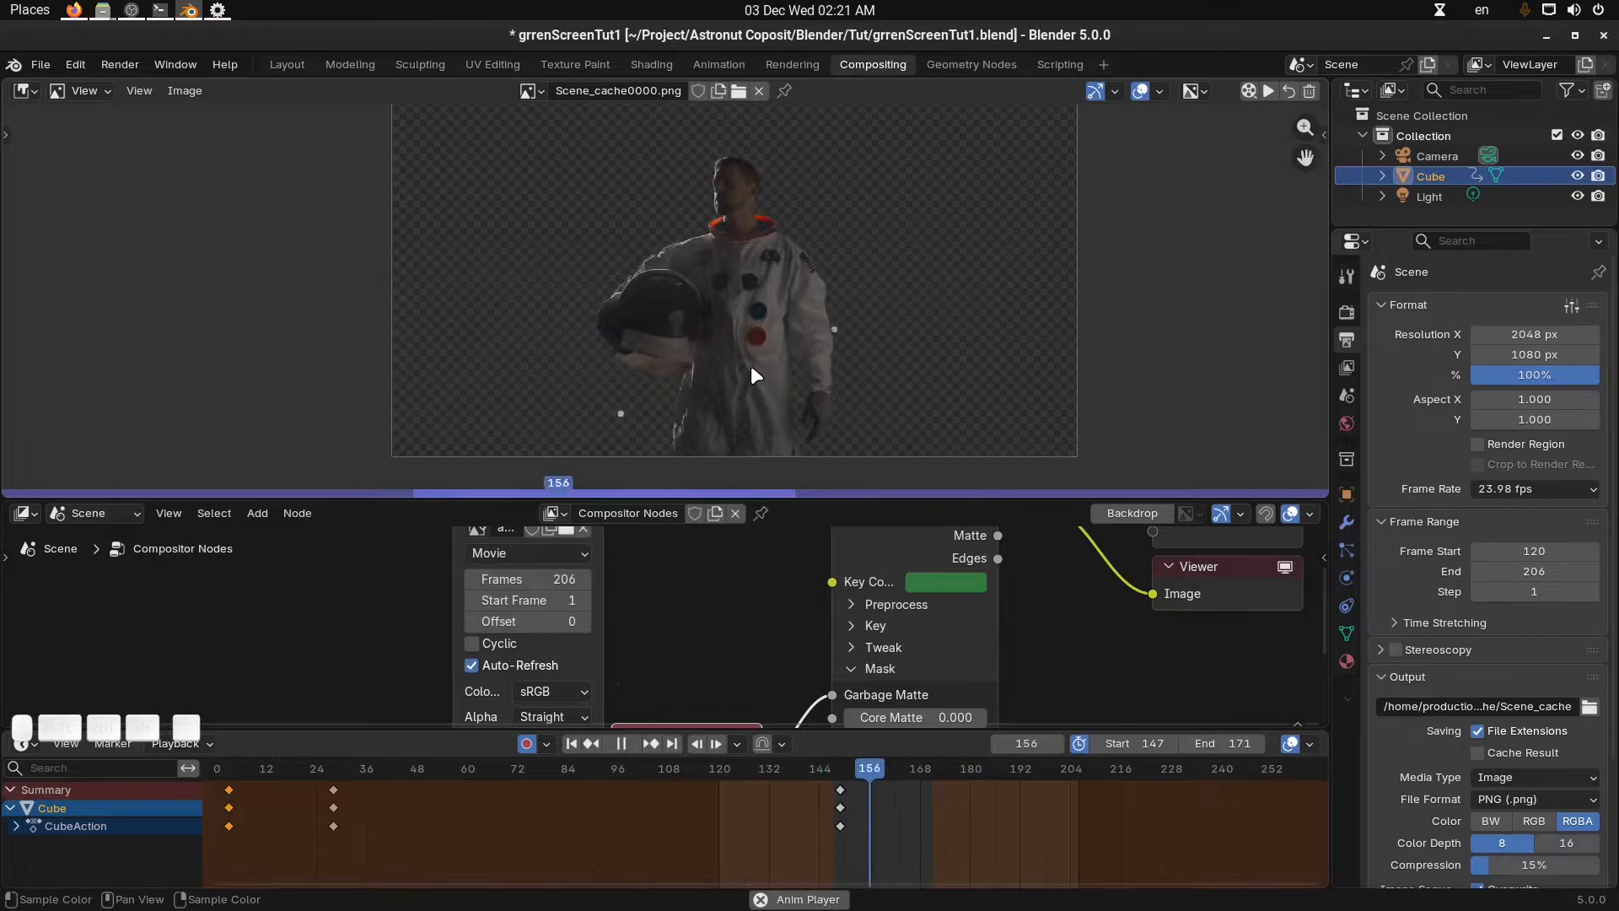
key("space")
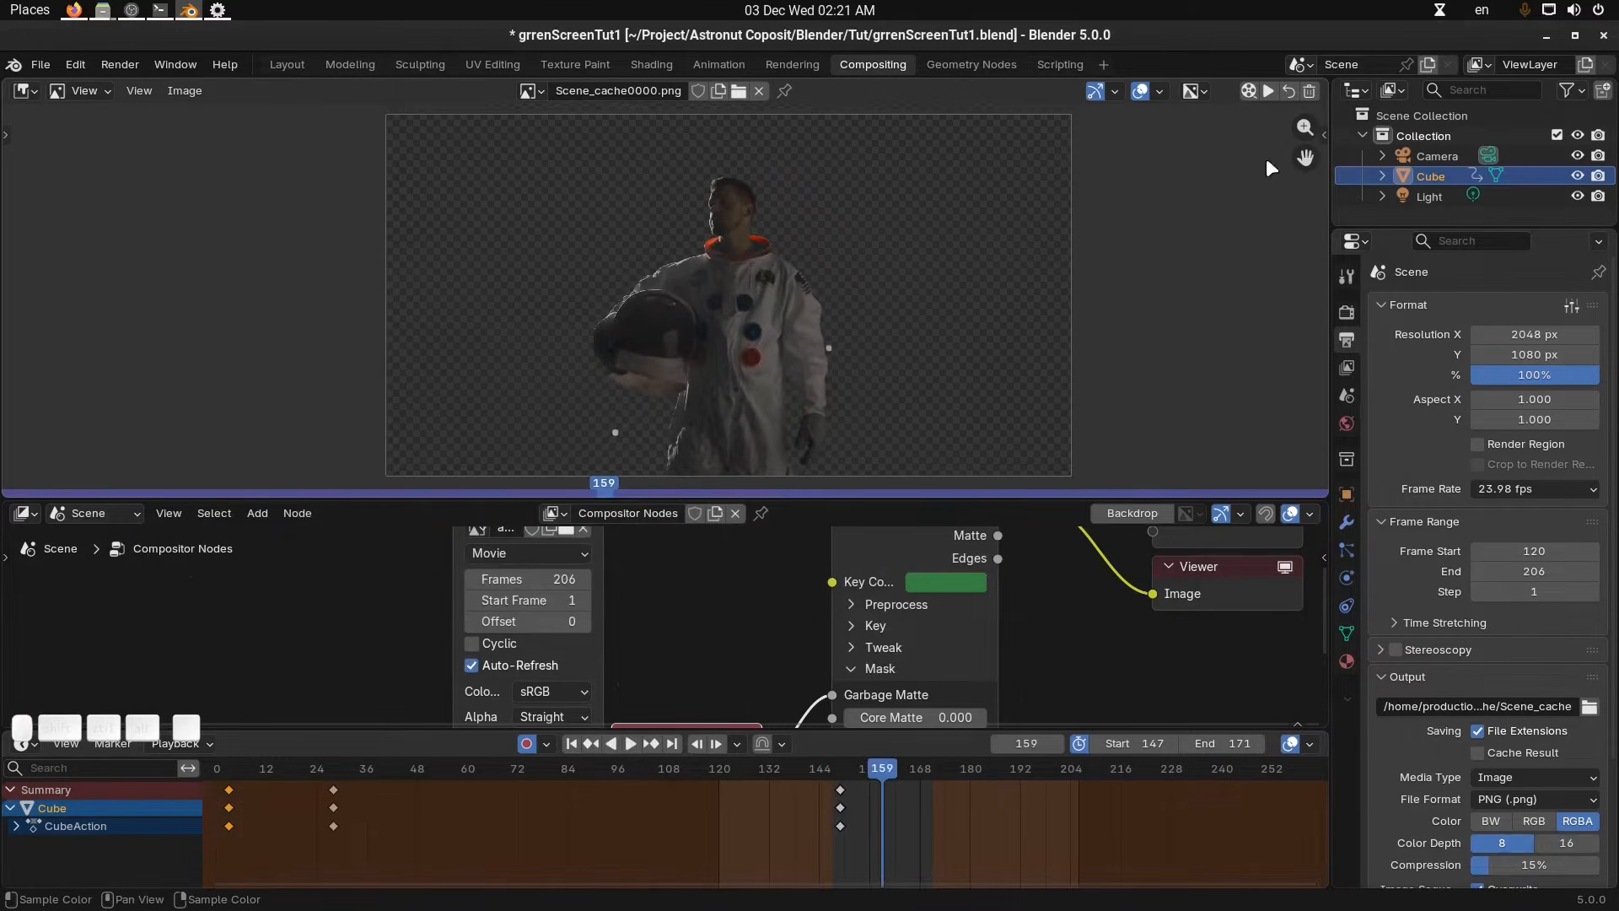
Switch the image editor back to displaying the live Viewer Node result.
middle_click_drag(868, 356, 907, 300)
left_click(1288, 92)
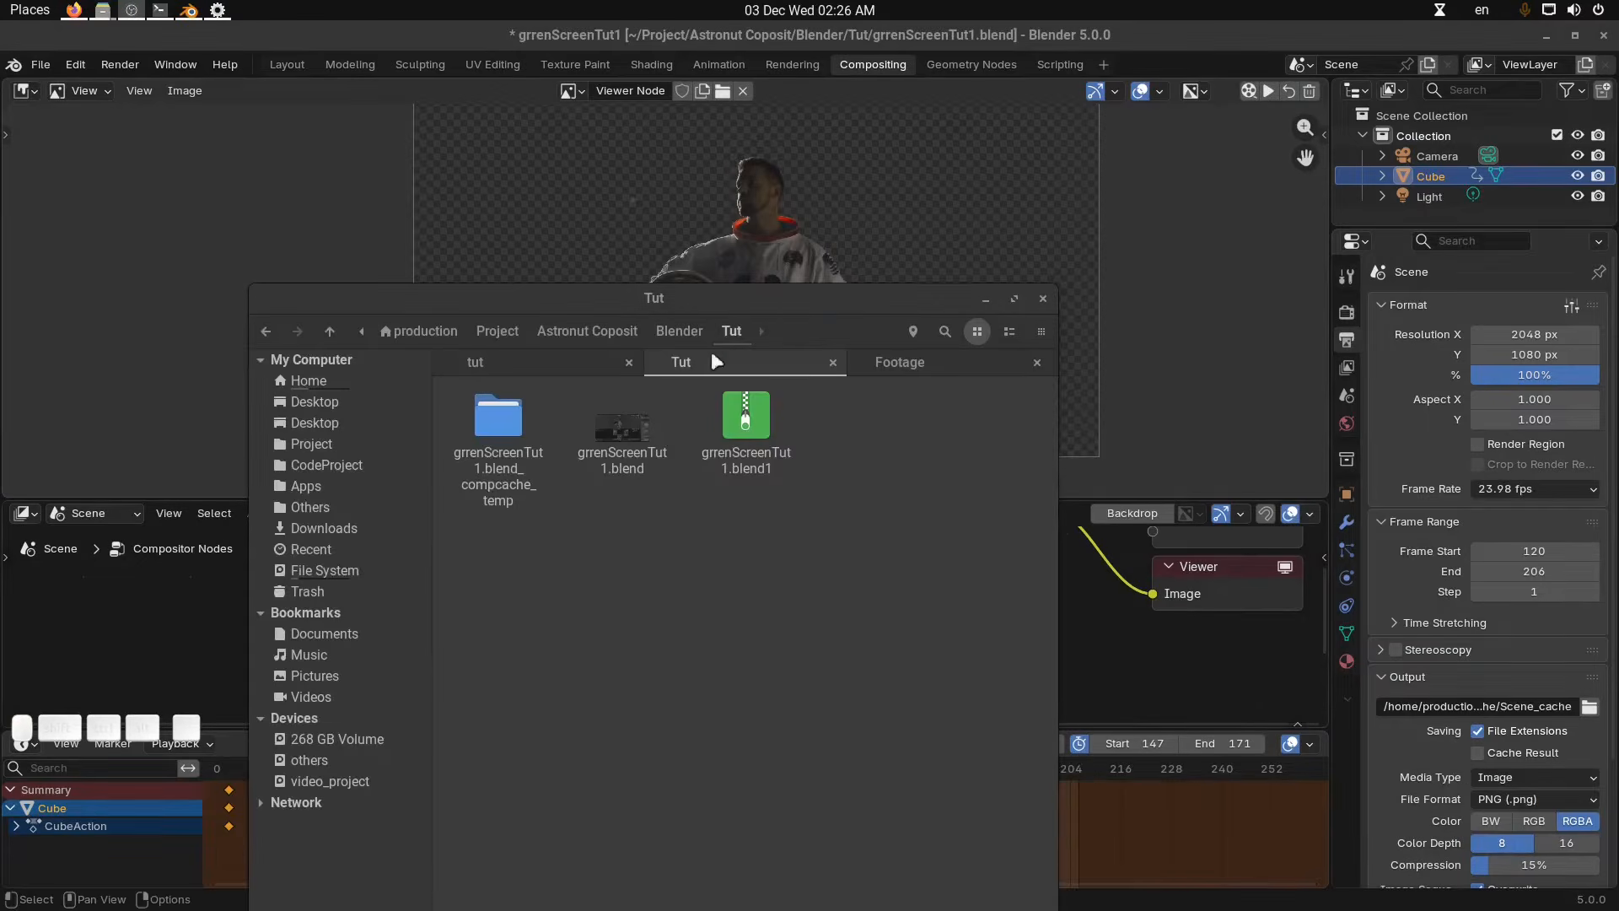
left_click_drag(765, 291, 726, 371)
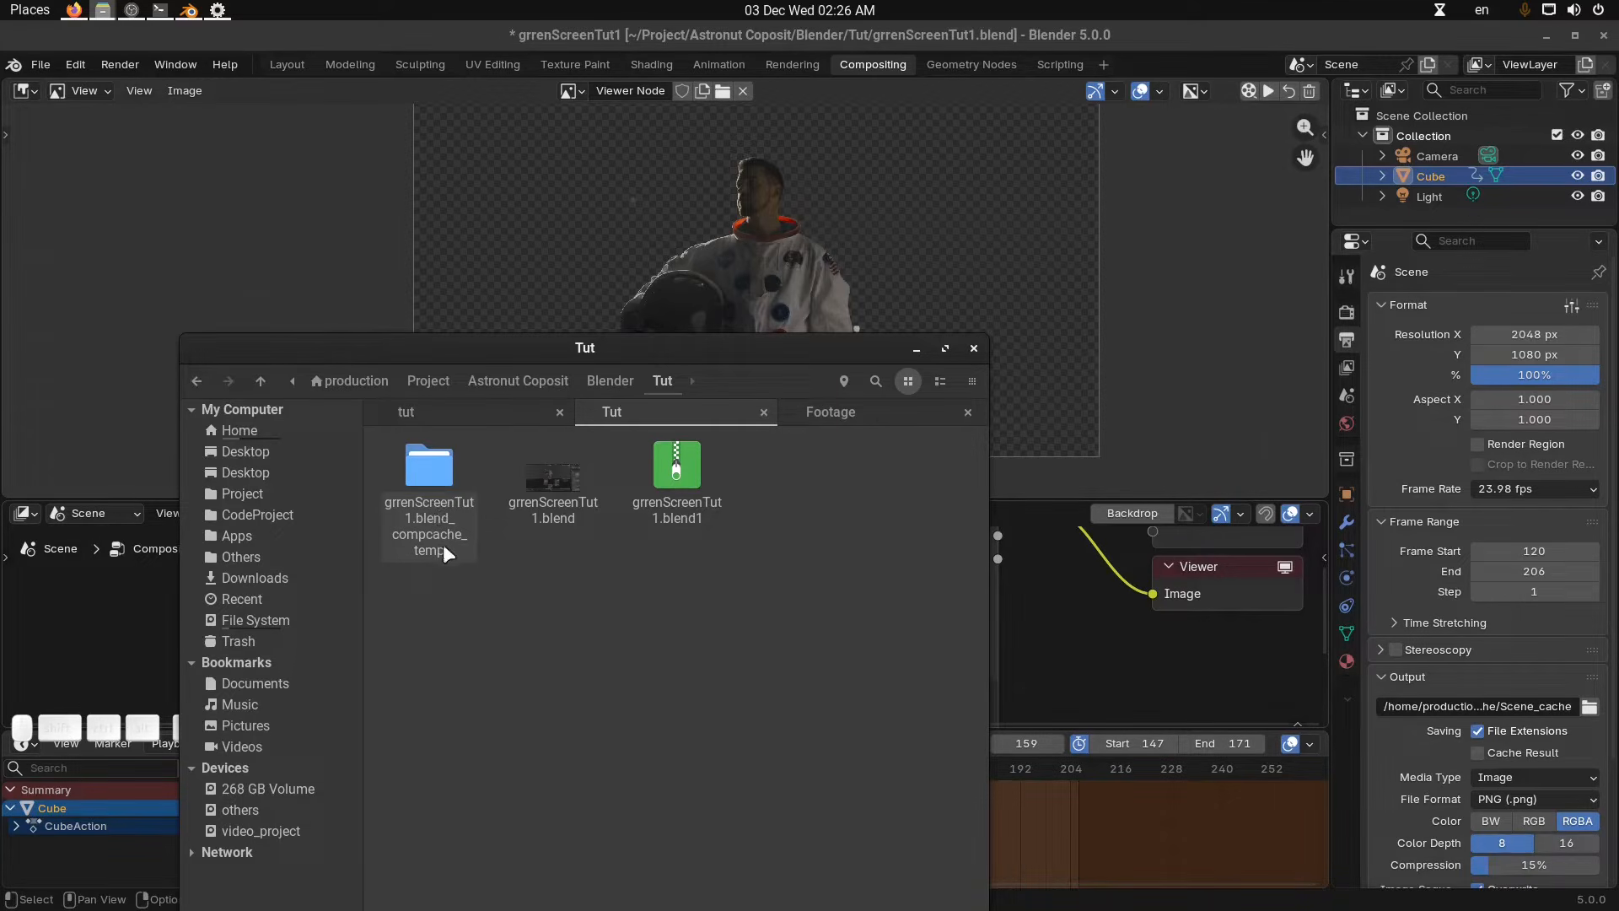
In the file manager, browse the blend file's compcache_temp Scene_cache folder to inspect the cached PNG frames.
double_click(436, 500)
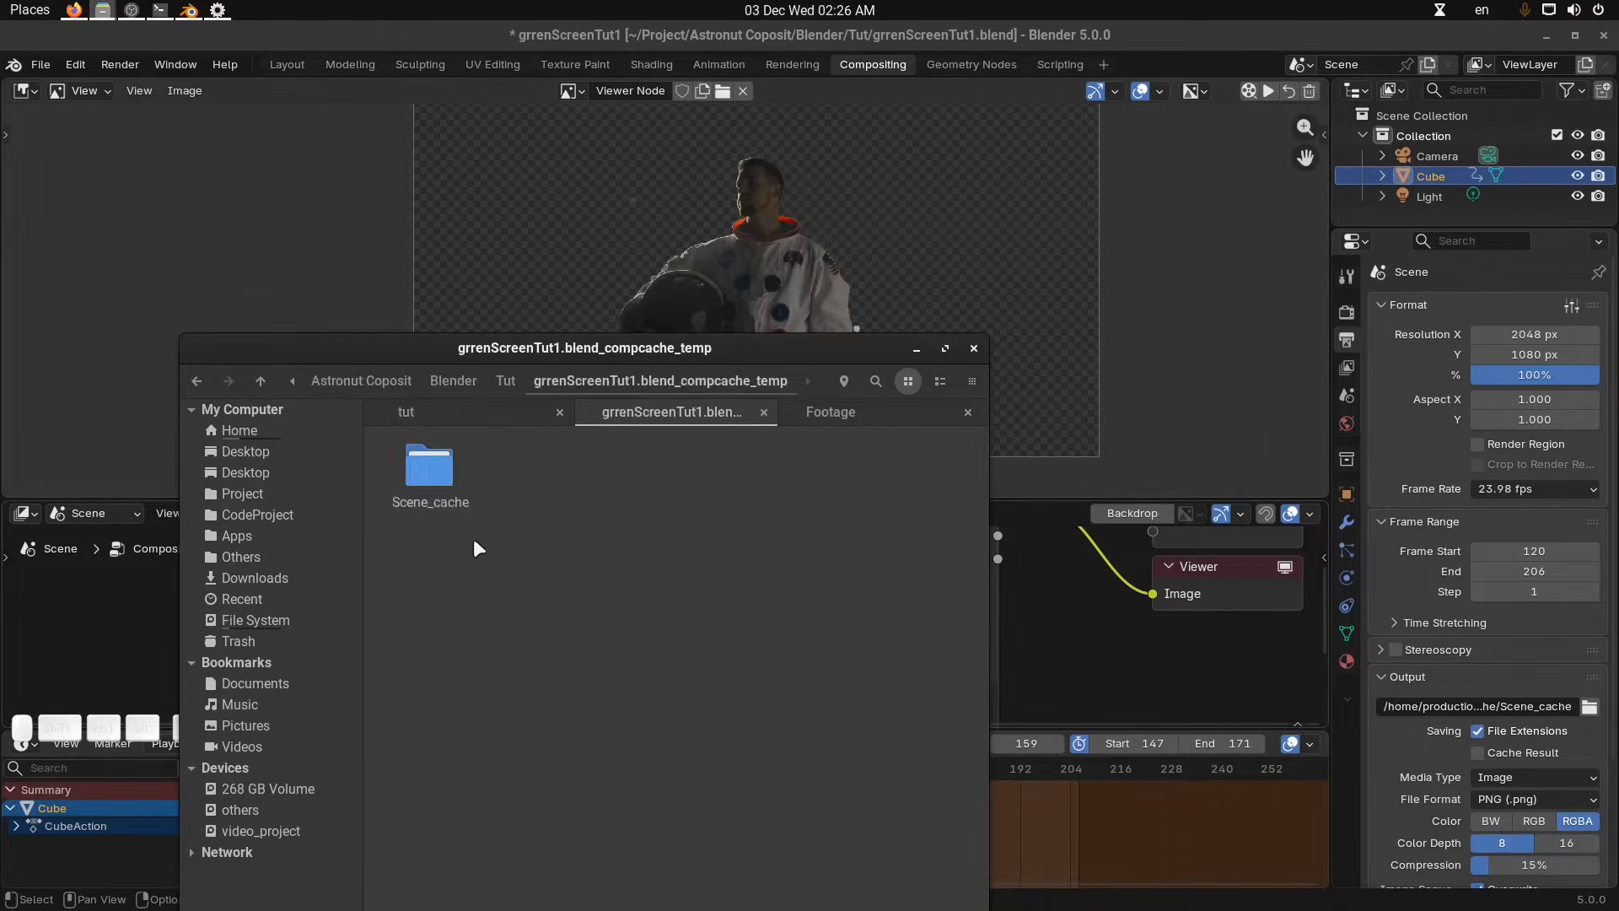
double_click(431, 485)
scroll(641, 583, "down", 5)
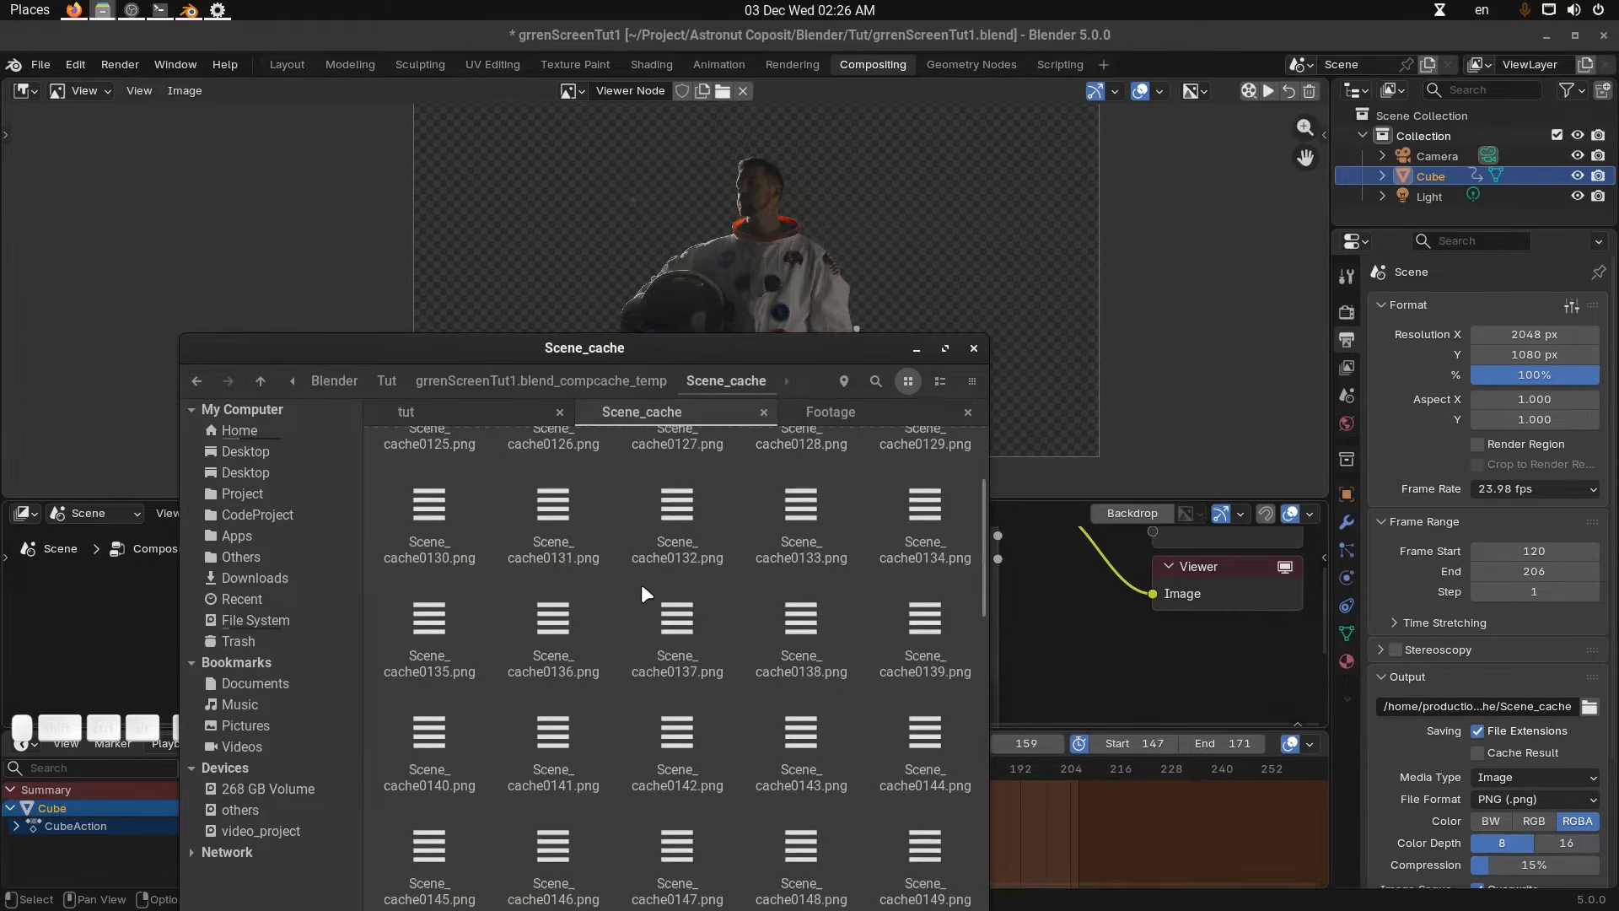
scroll(645, 588, "up", 10)
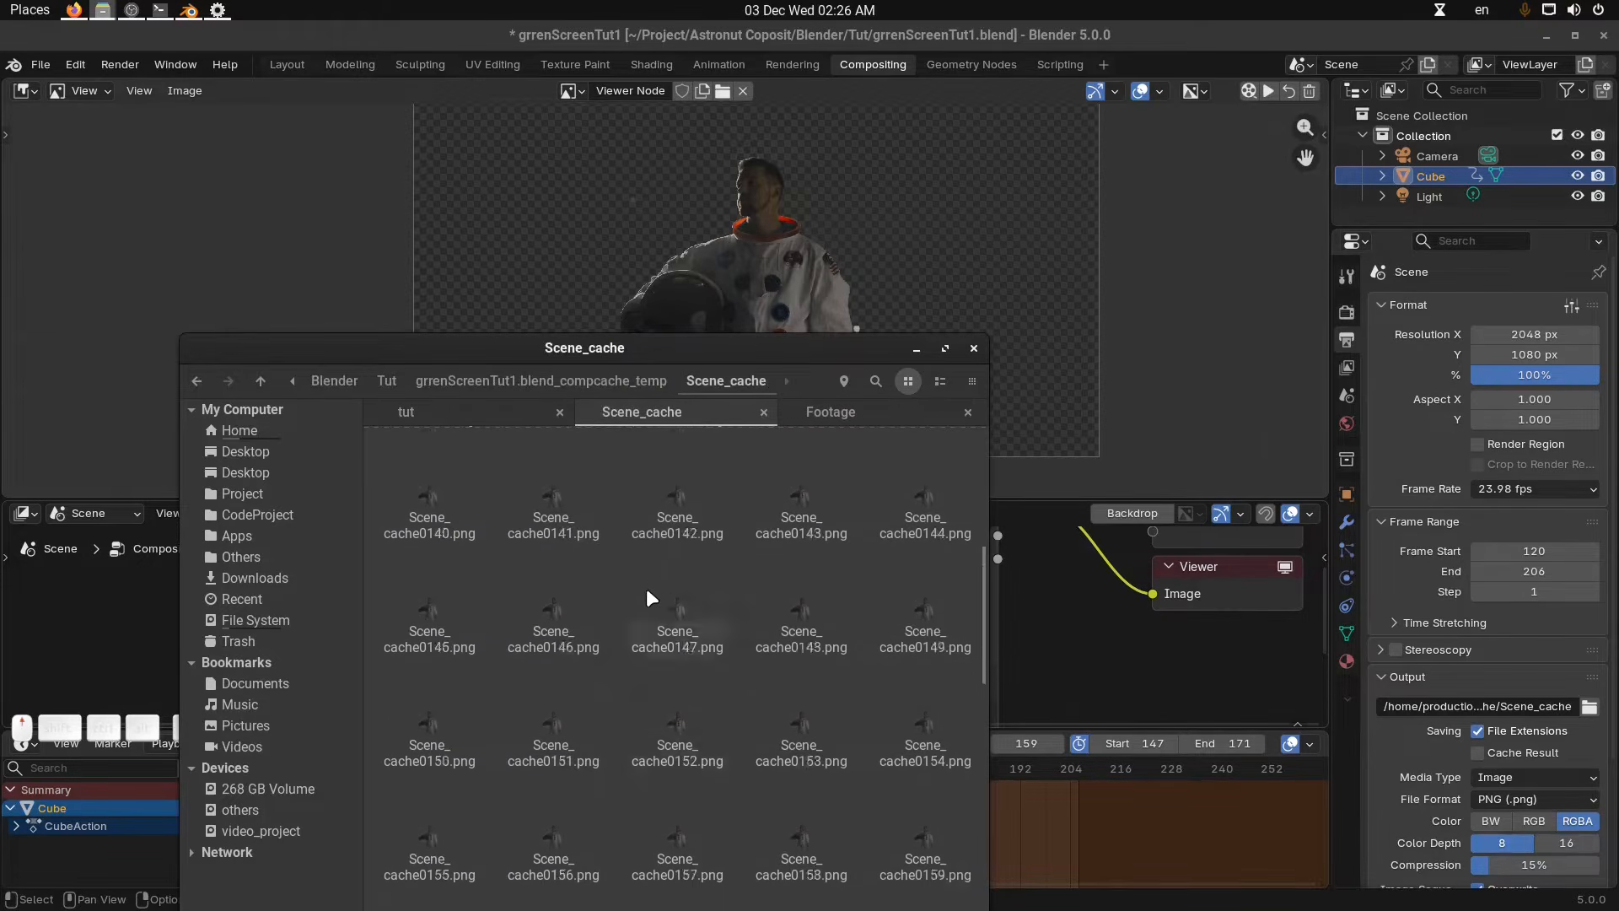
left_click(635, 382)
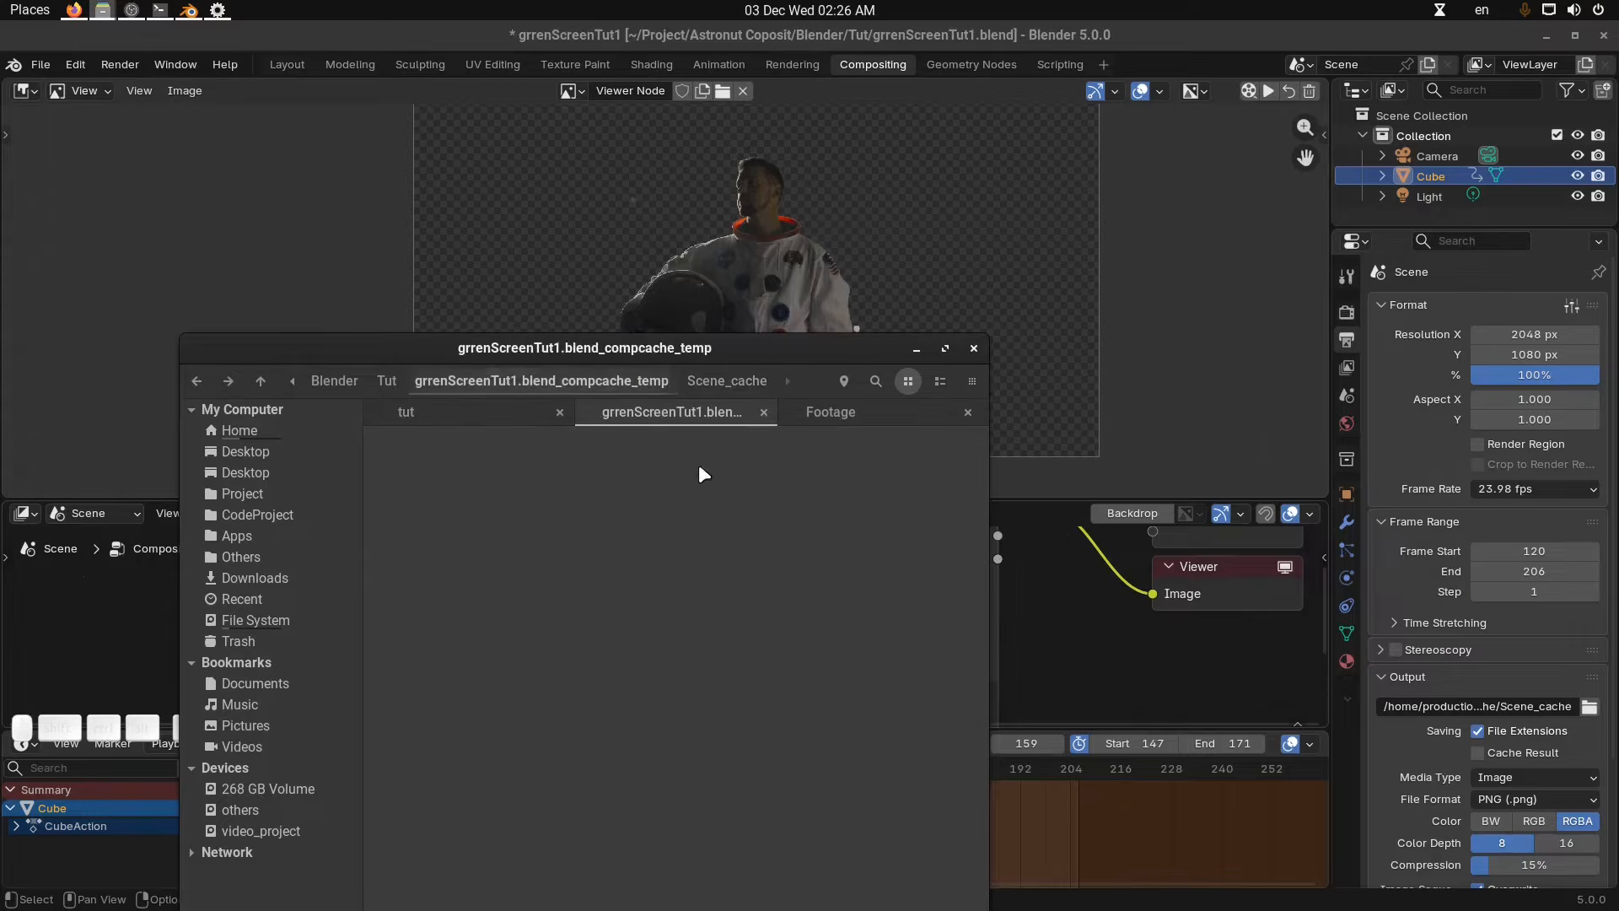
left_click(388, 382)
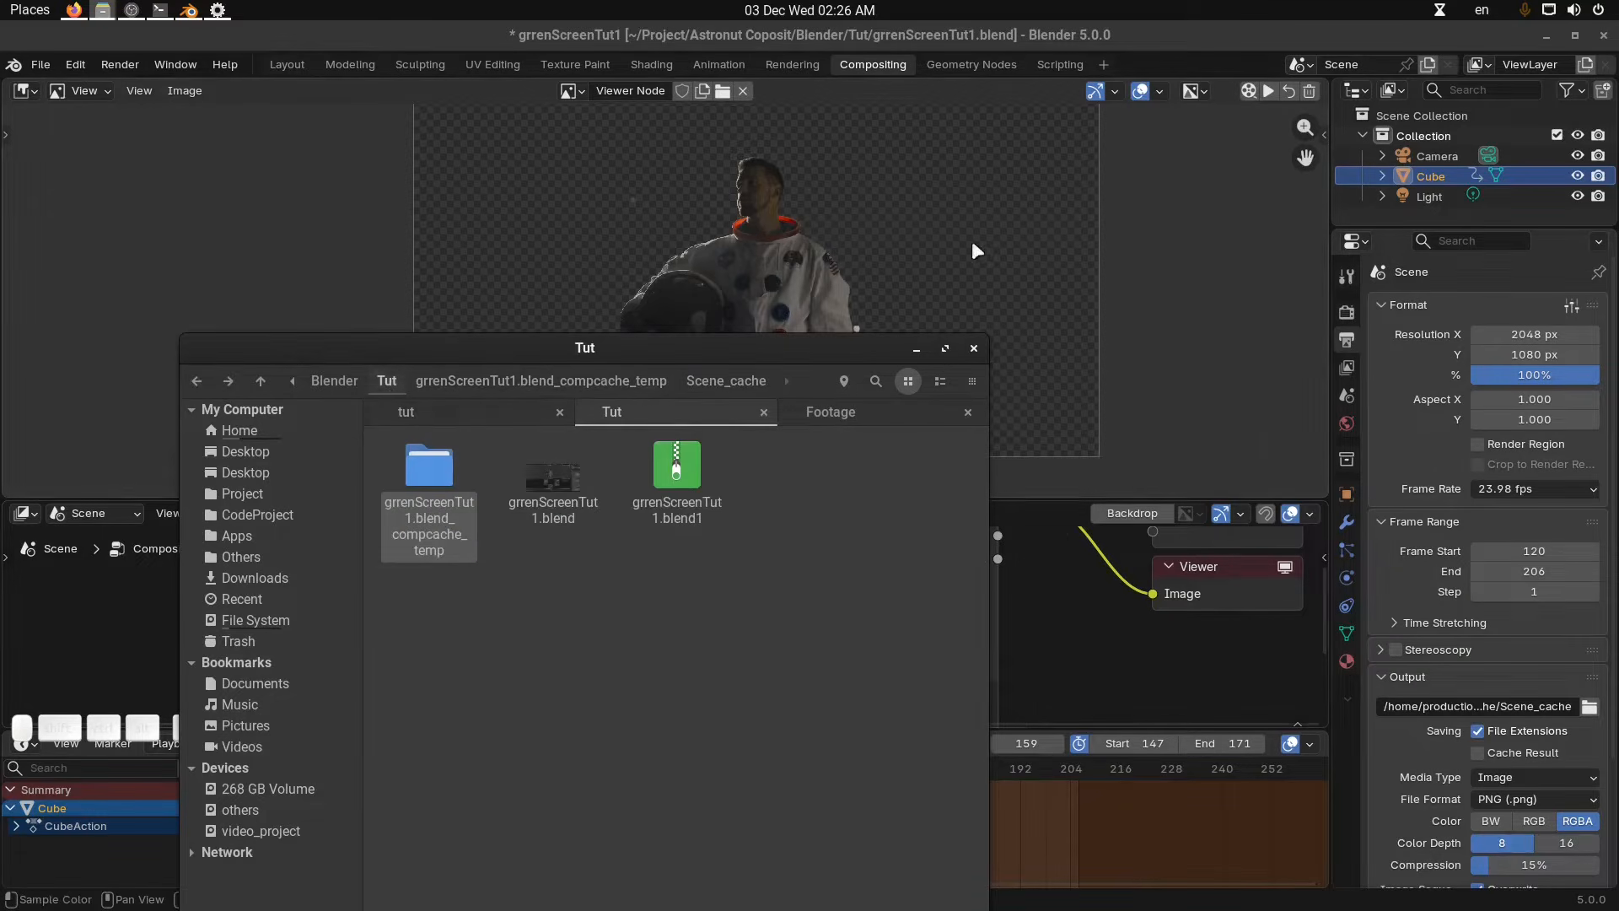
left_click(981, 209)
middle_click_drag(981, 208, 975, 215)
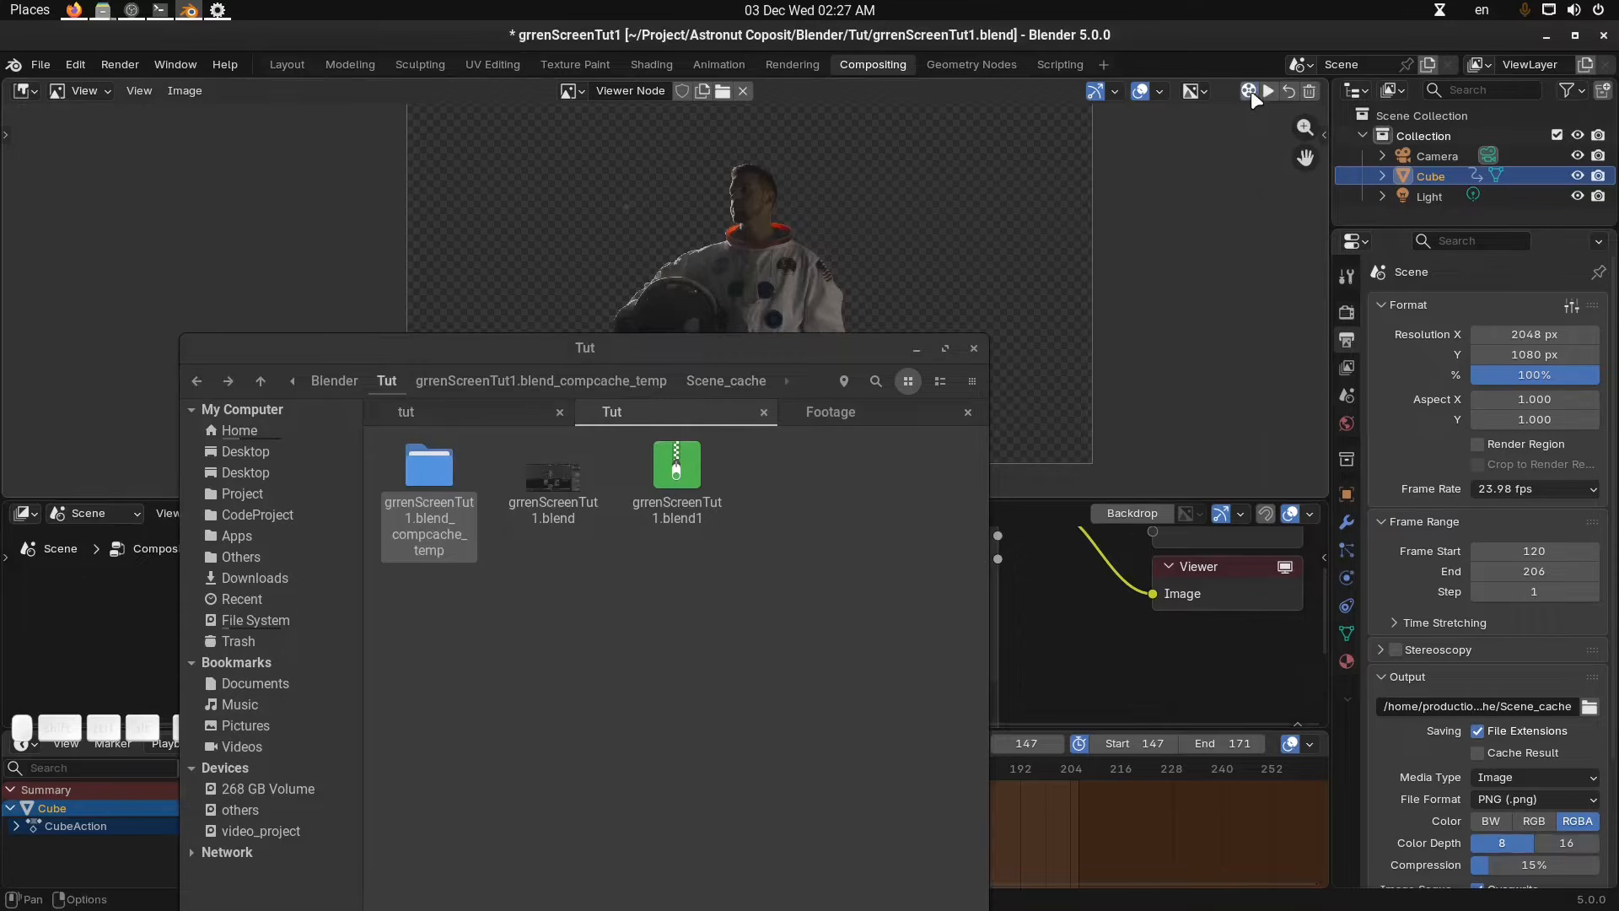
double_click(443, 490)
double_click(435, 474)
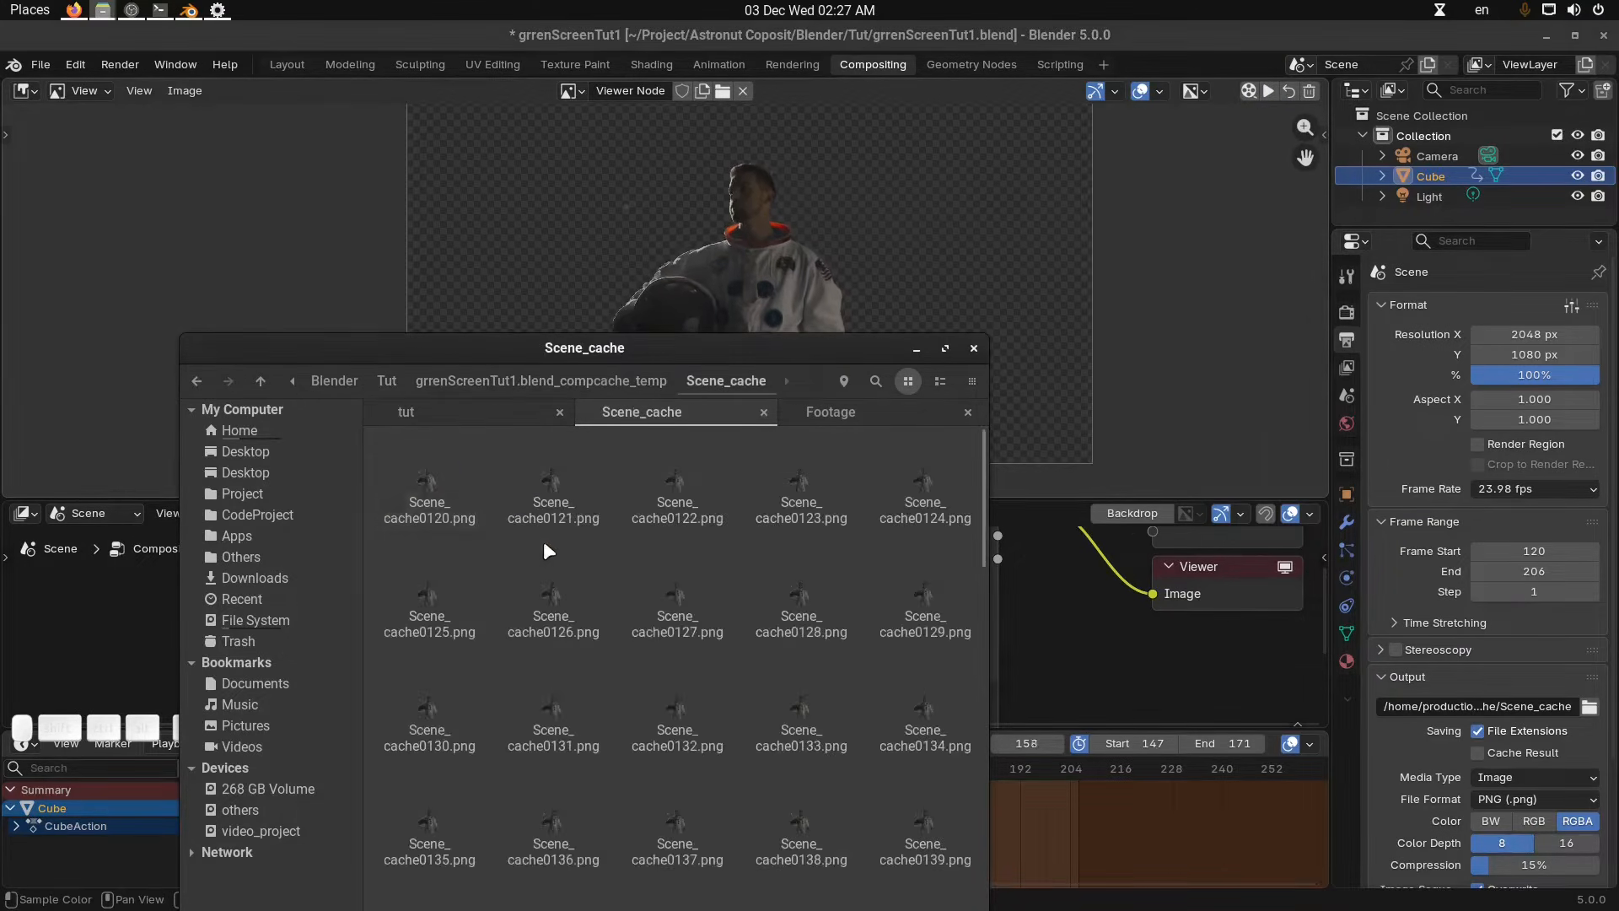
left_click_drag(762, 338, 509, 283)
scroll(565, 587, "down", 6)
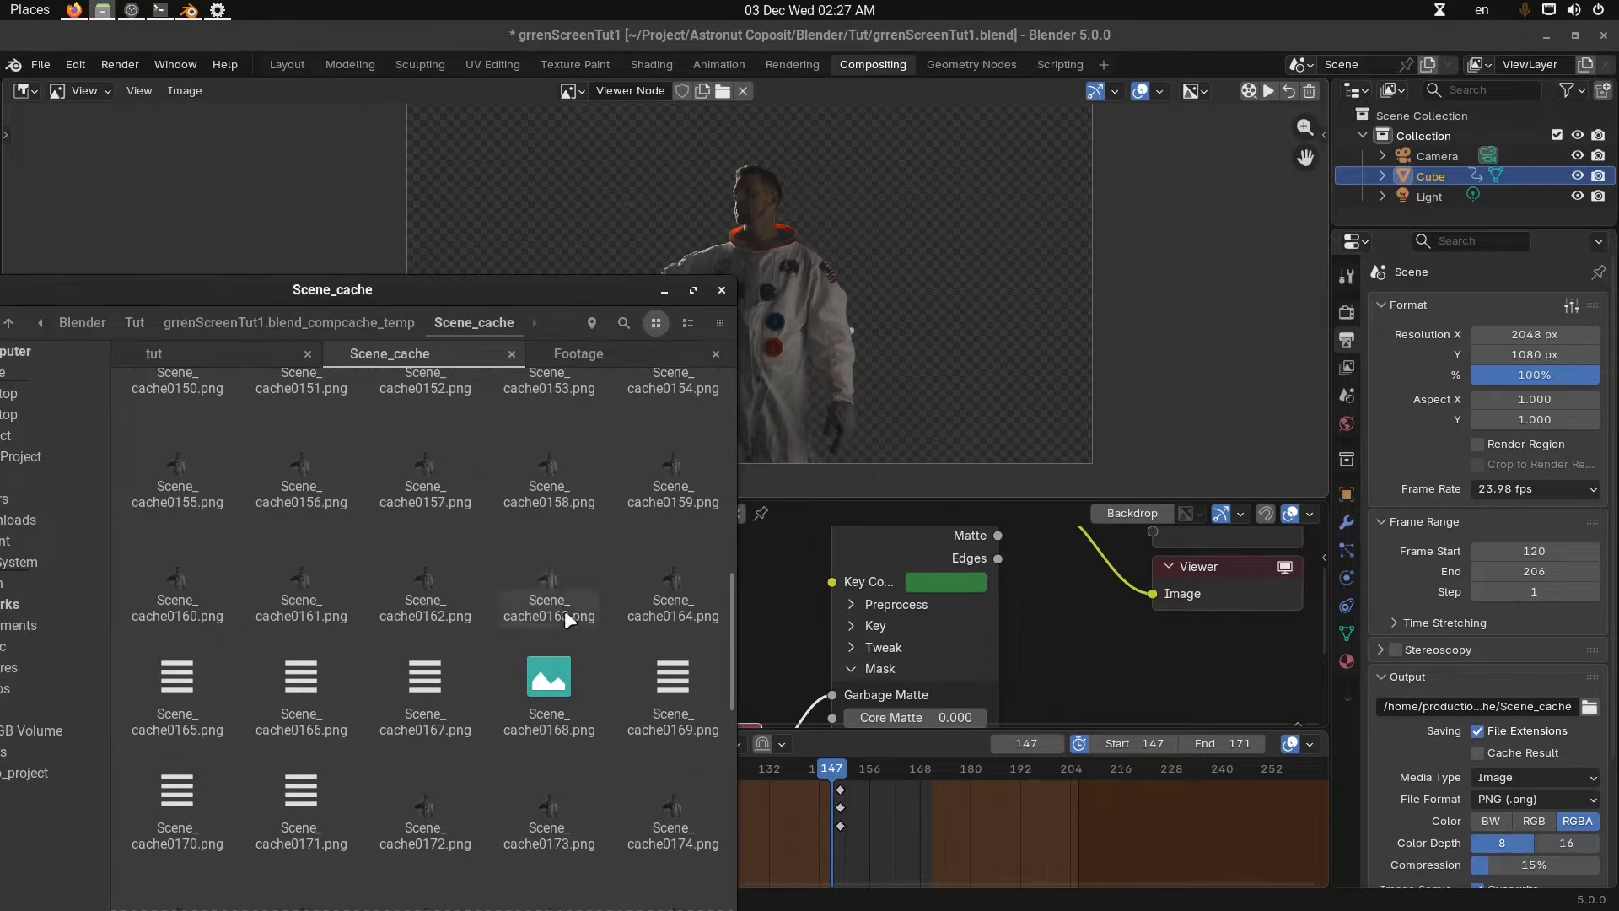
scroll(521, 539, "up", 2)
scroll(396, 460, "up", 5)
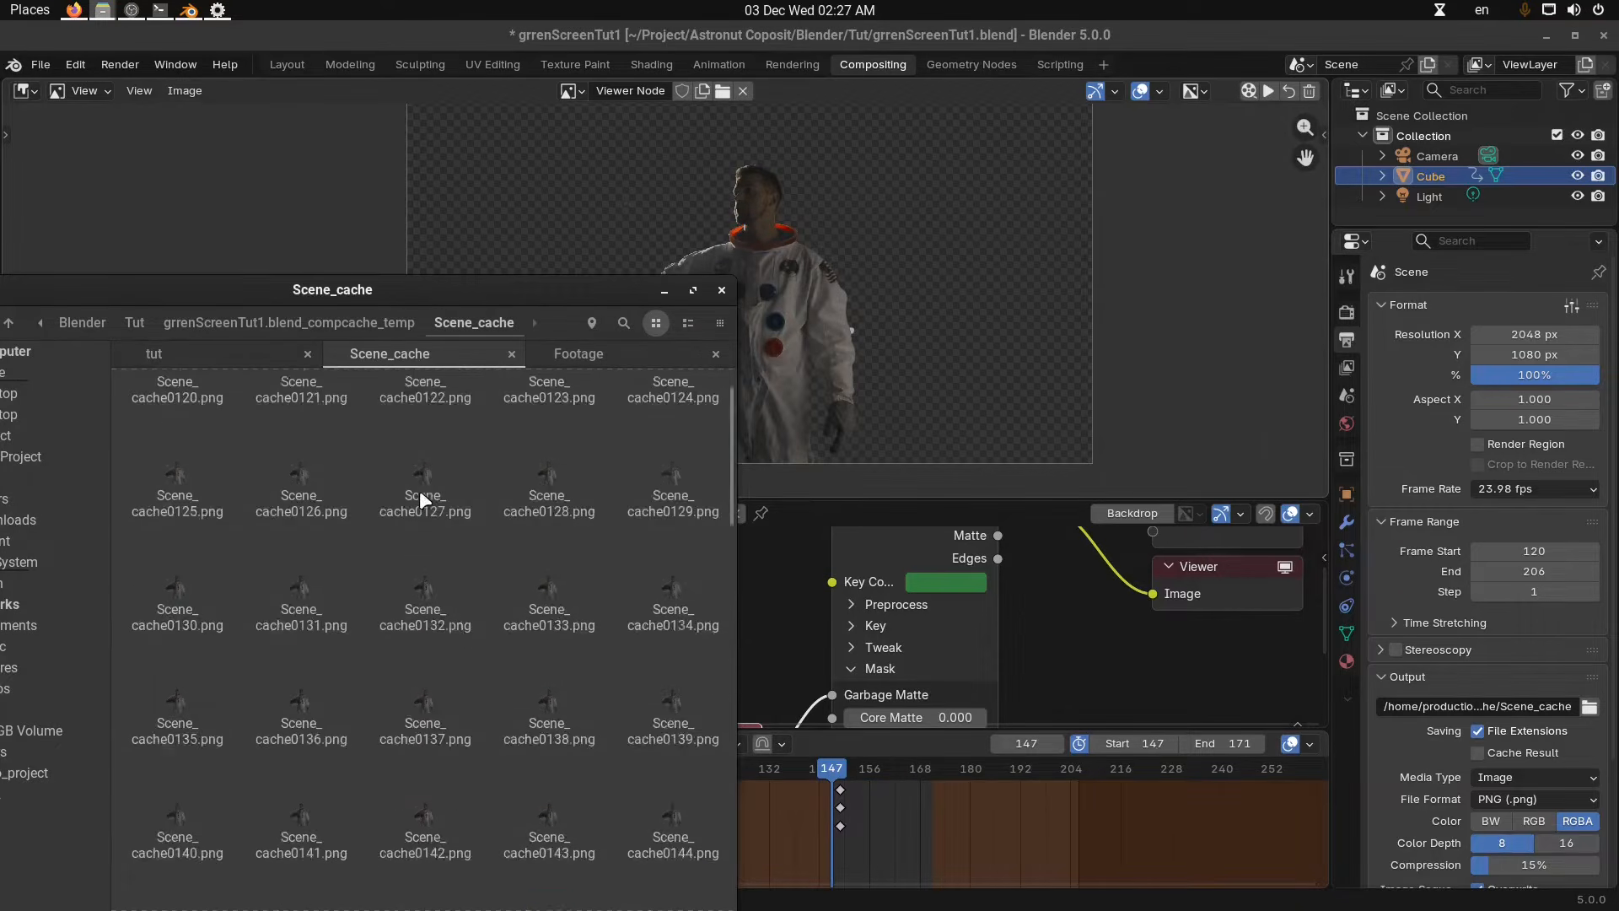
Delete the compositor viewer cache and reopen its compcache_temp folder in the file manager.
left_click(1269, 90)
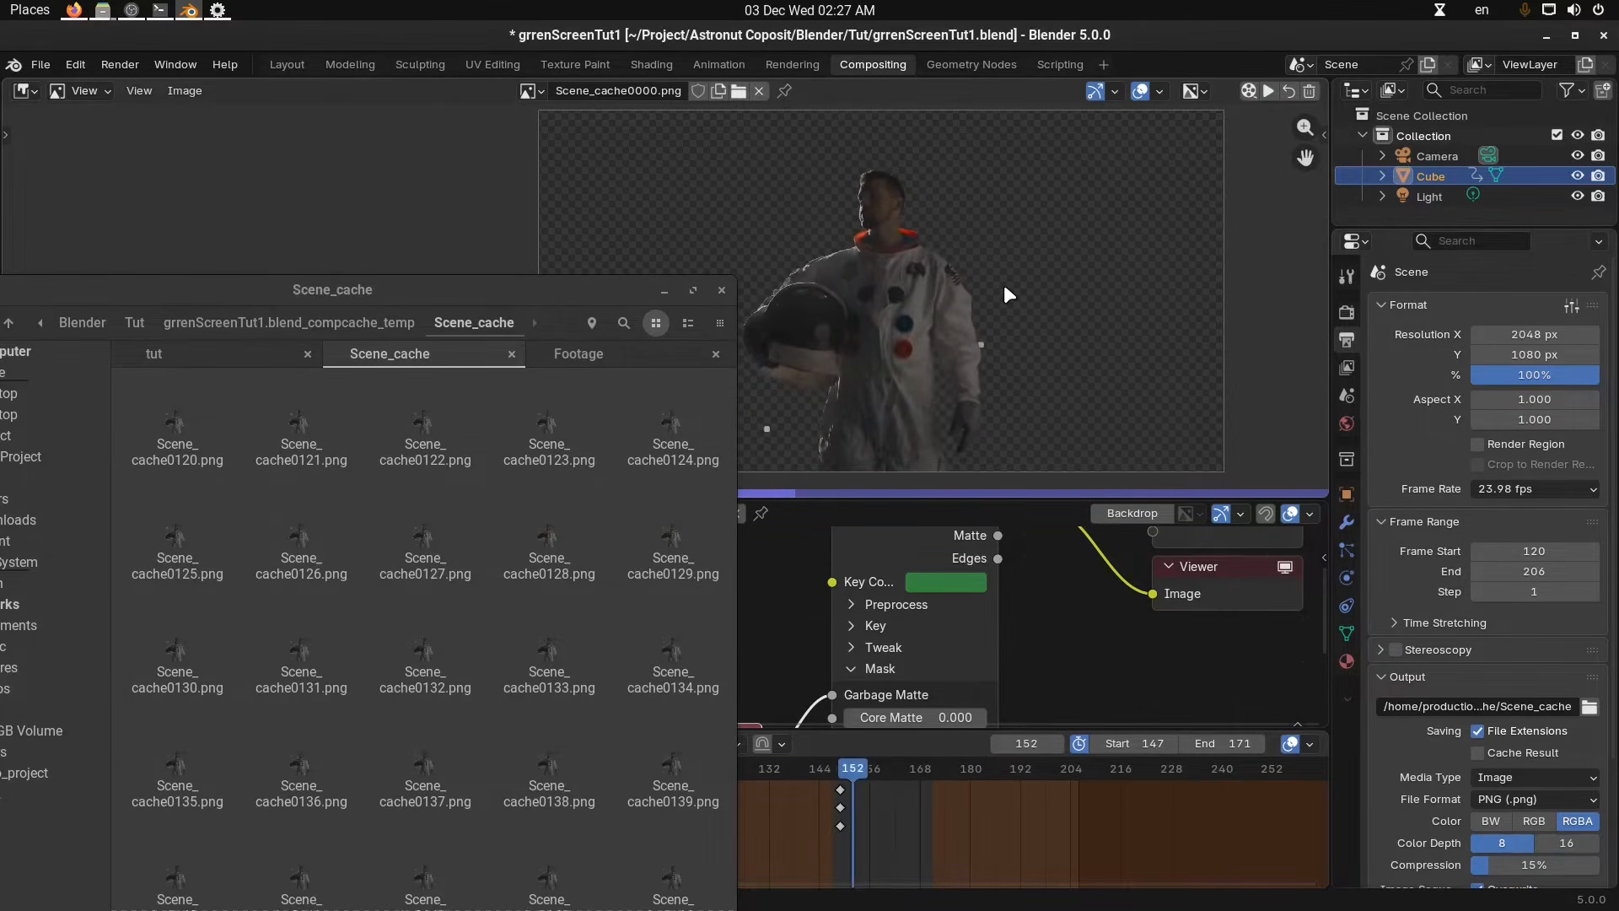
left_click(1307, 92)
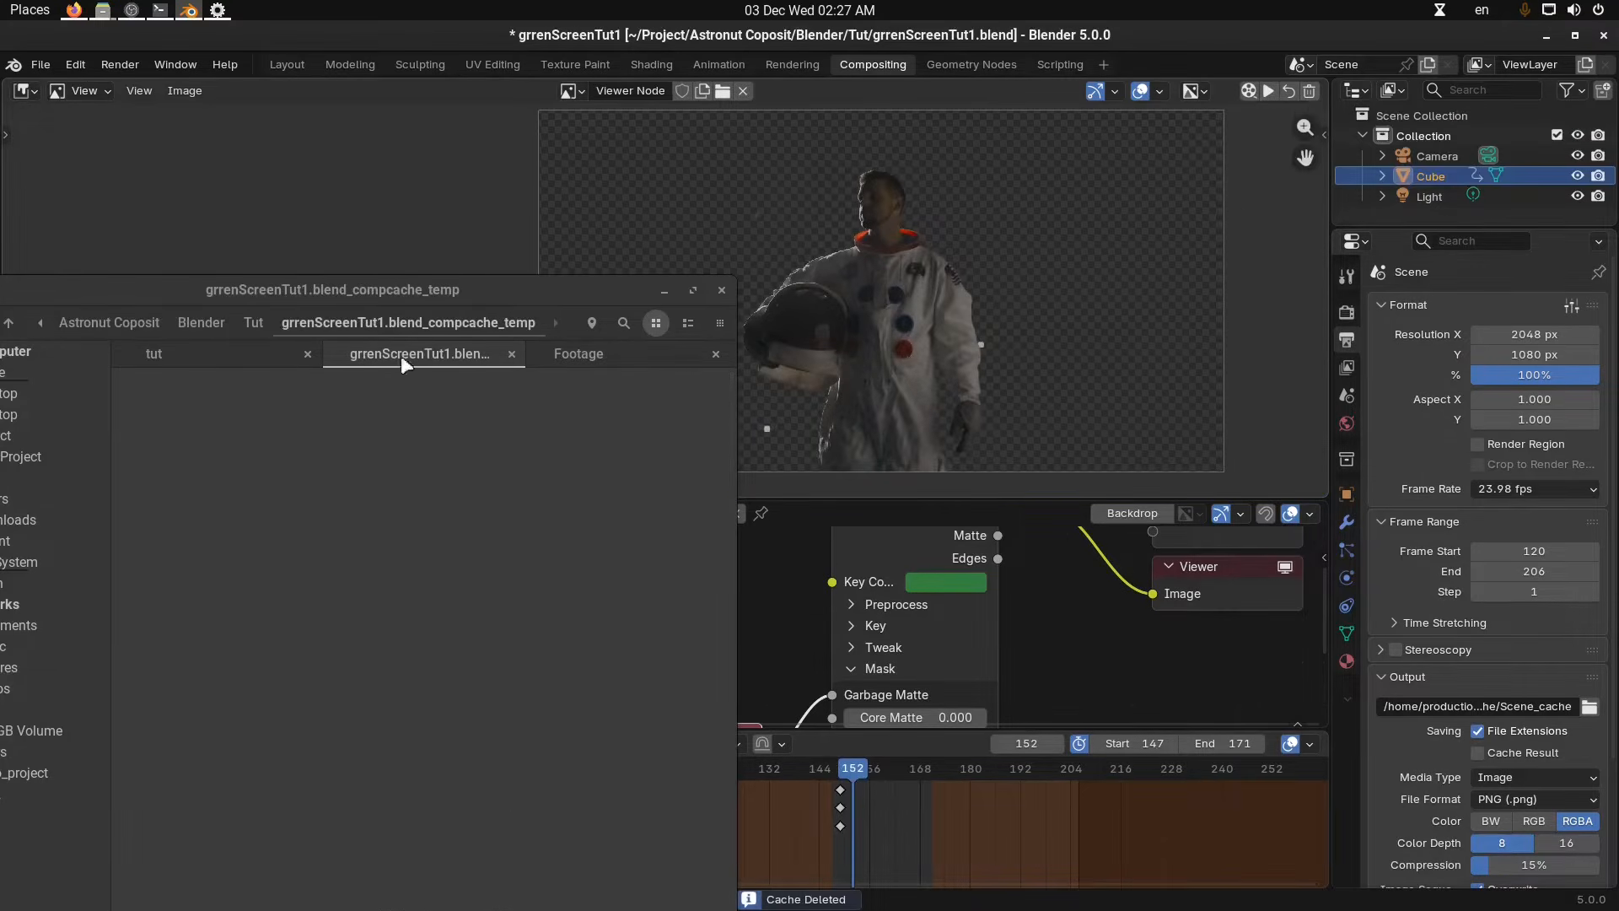
left_click(254, 324)
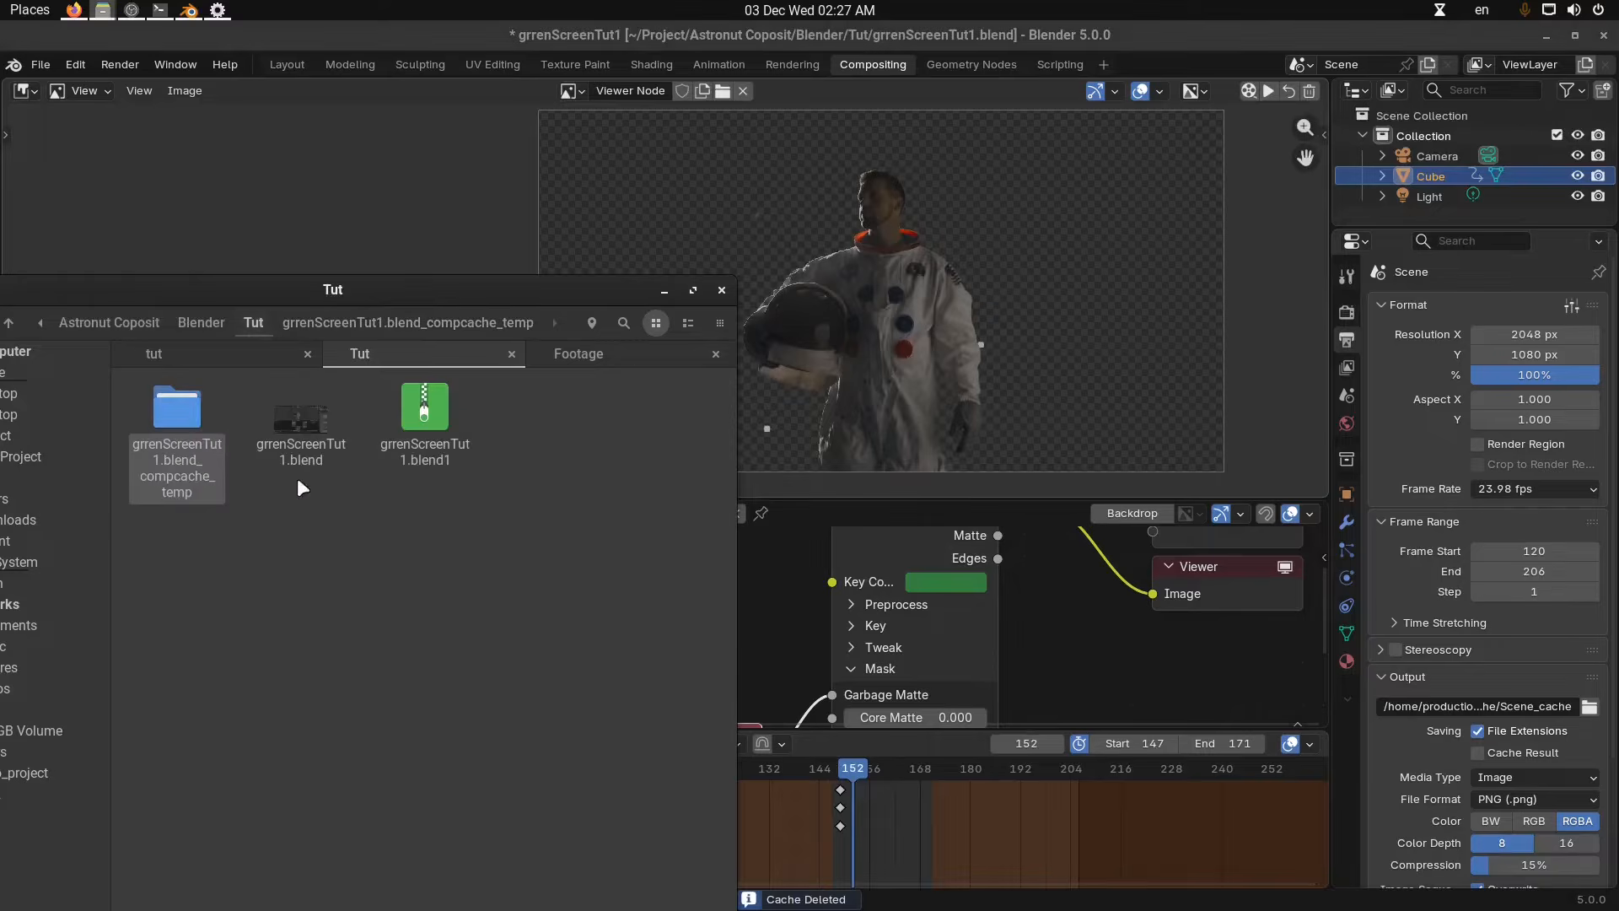
double_click(199, 437)
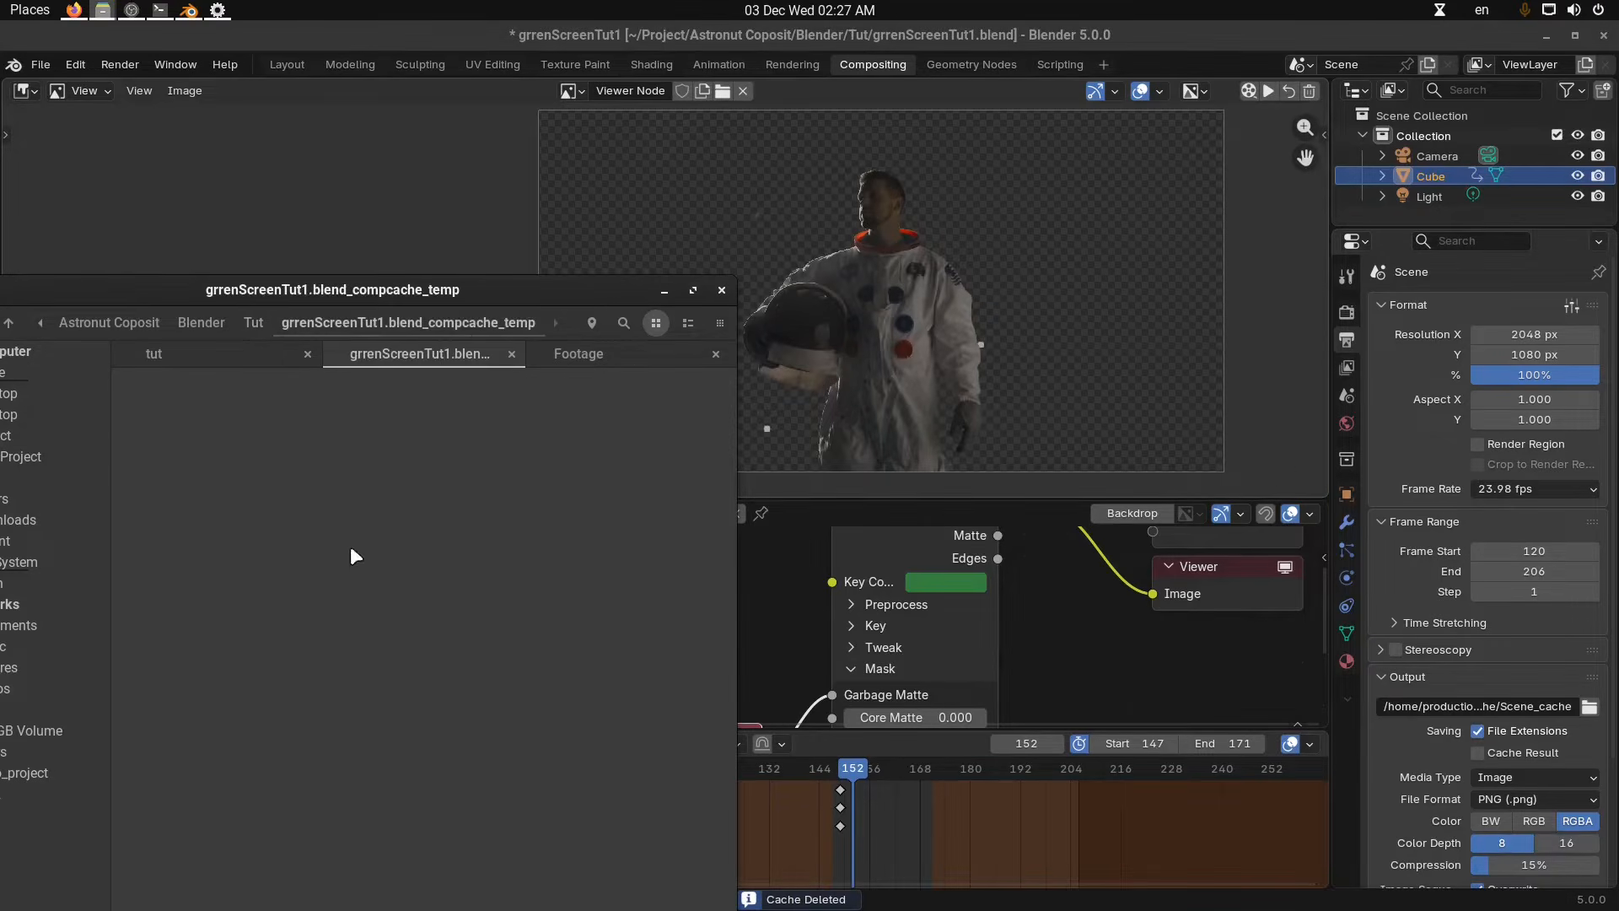
Re-render the viewer cache over the preview range, play it back, and close the file manager.
left_click(1247, 91)
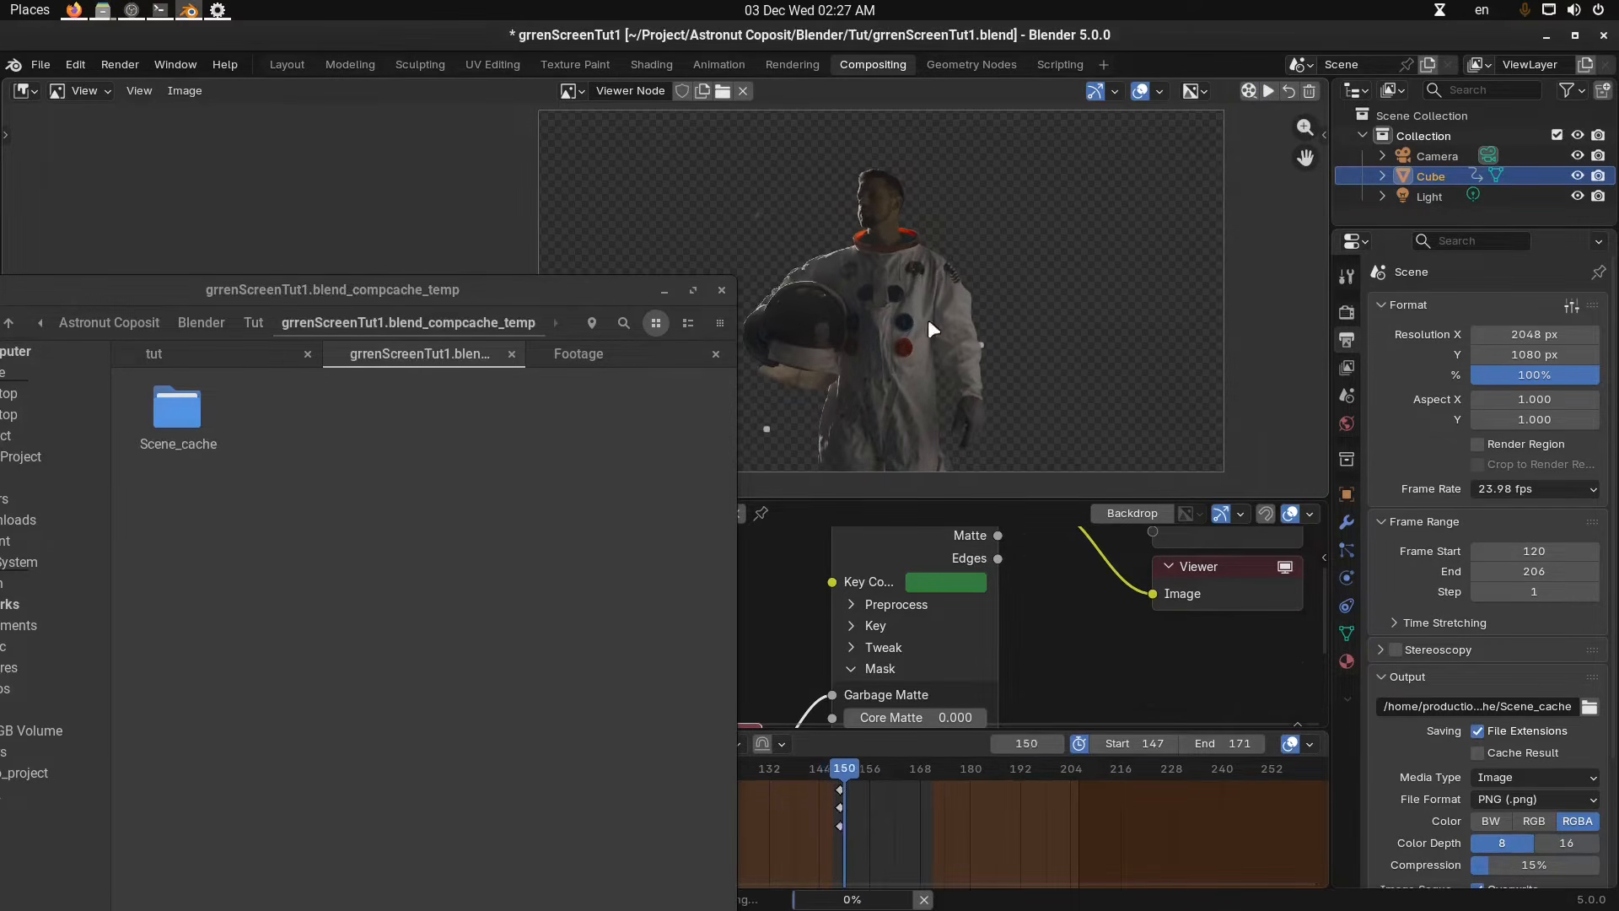
double_click(181, 427)
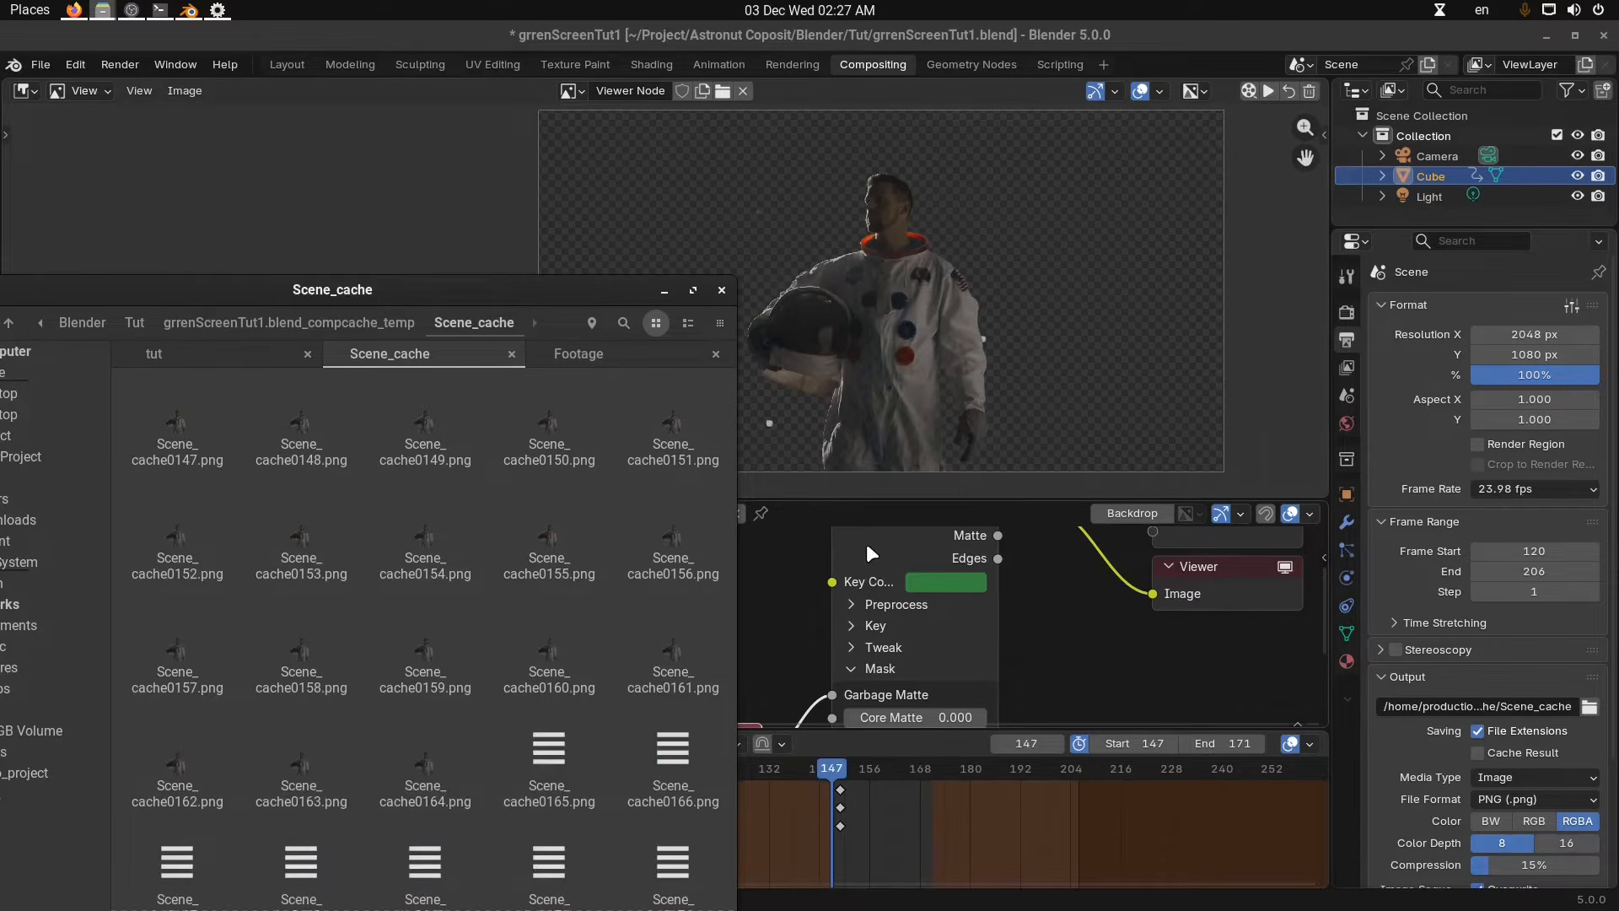
left_click(1268, 90)
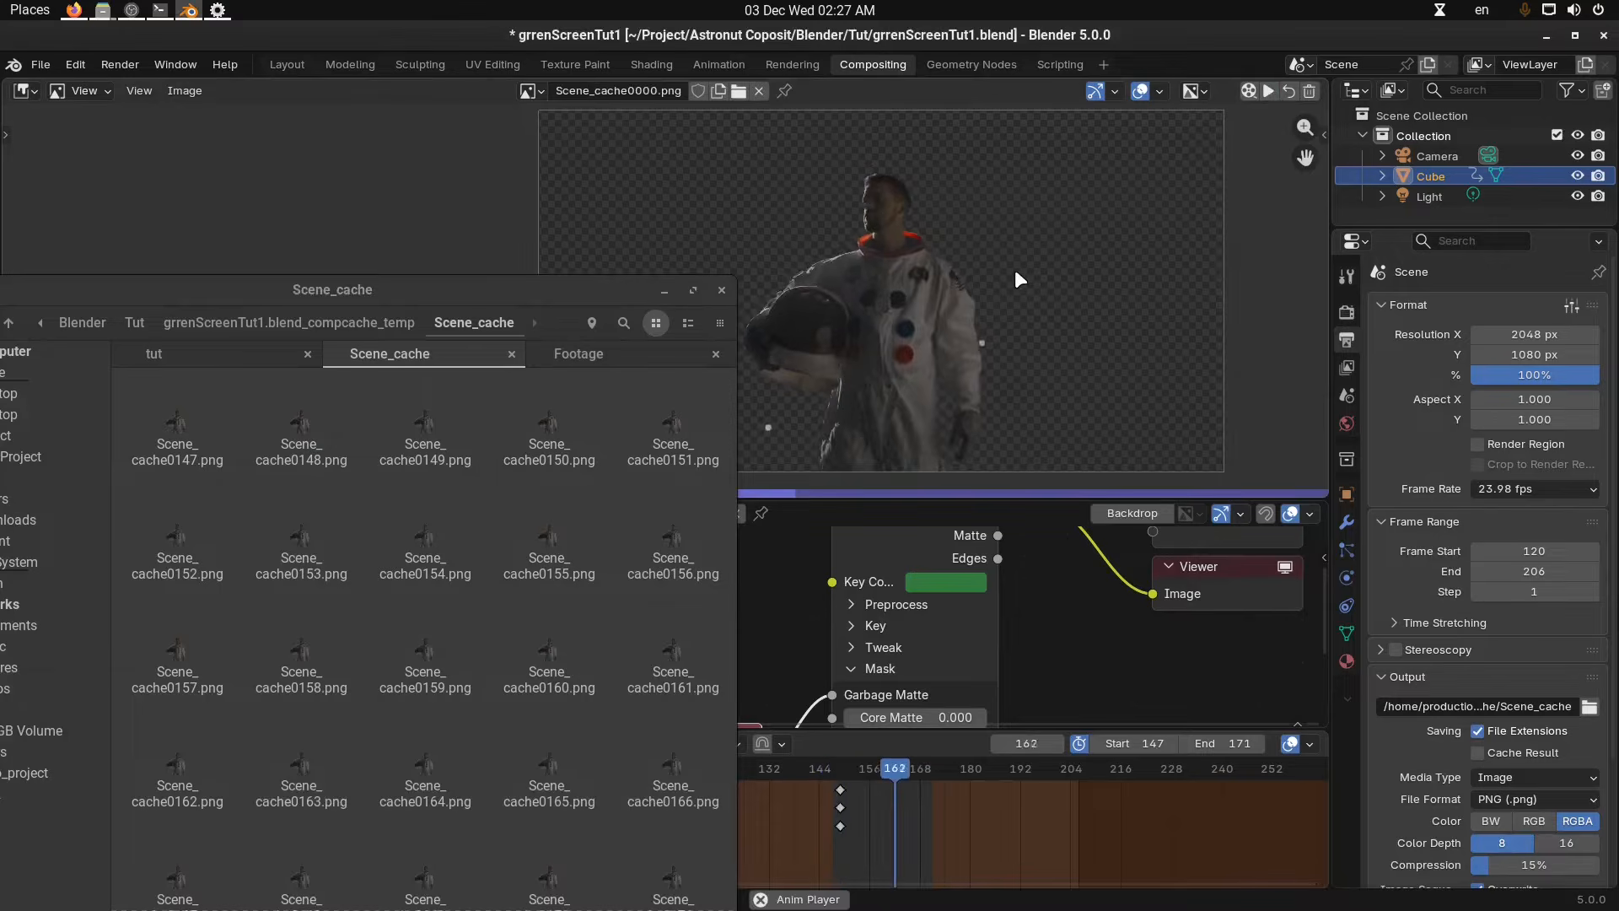
left_click(664, 289)
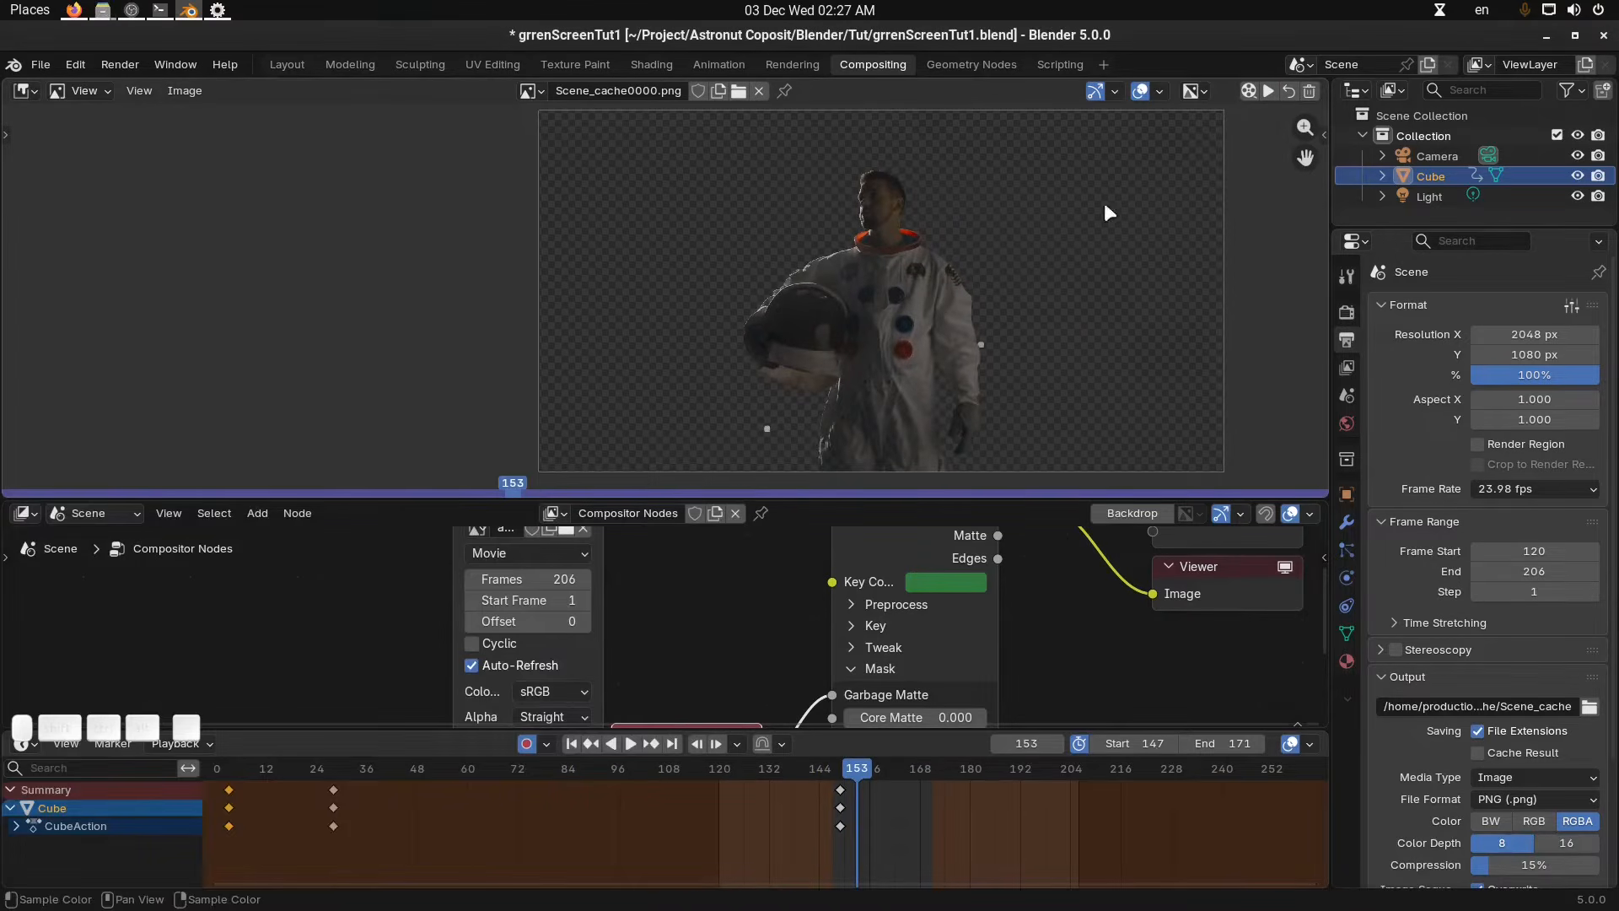
left_click(1290, 93)
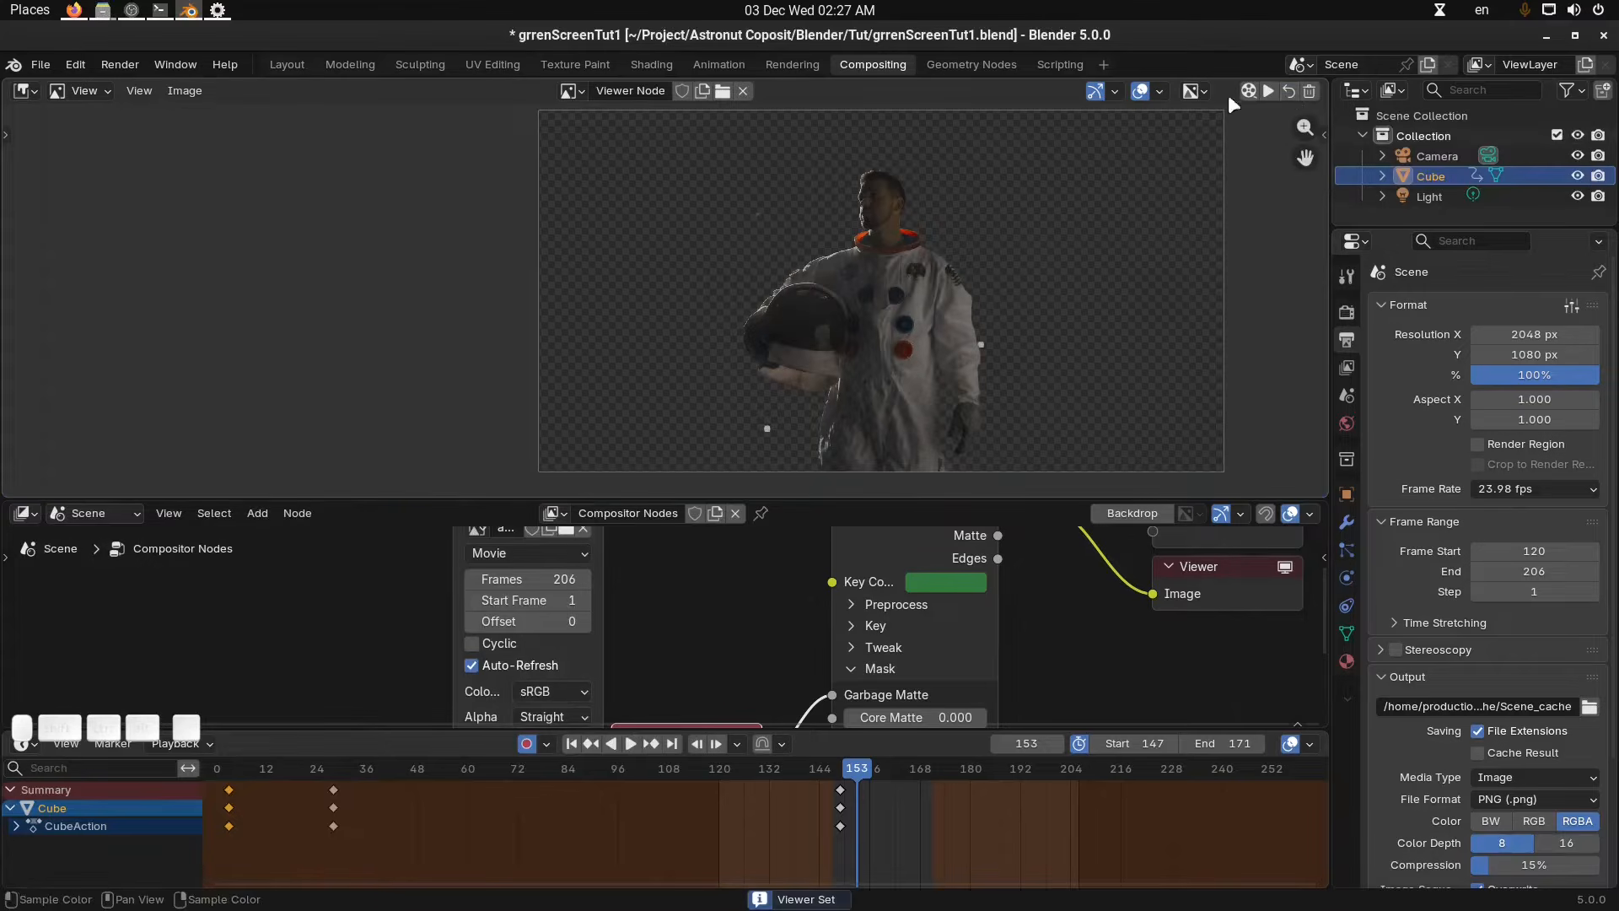
left_click(1268, 92)
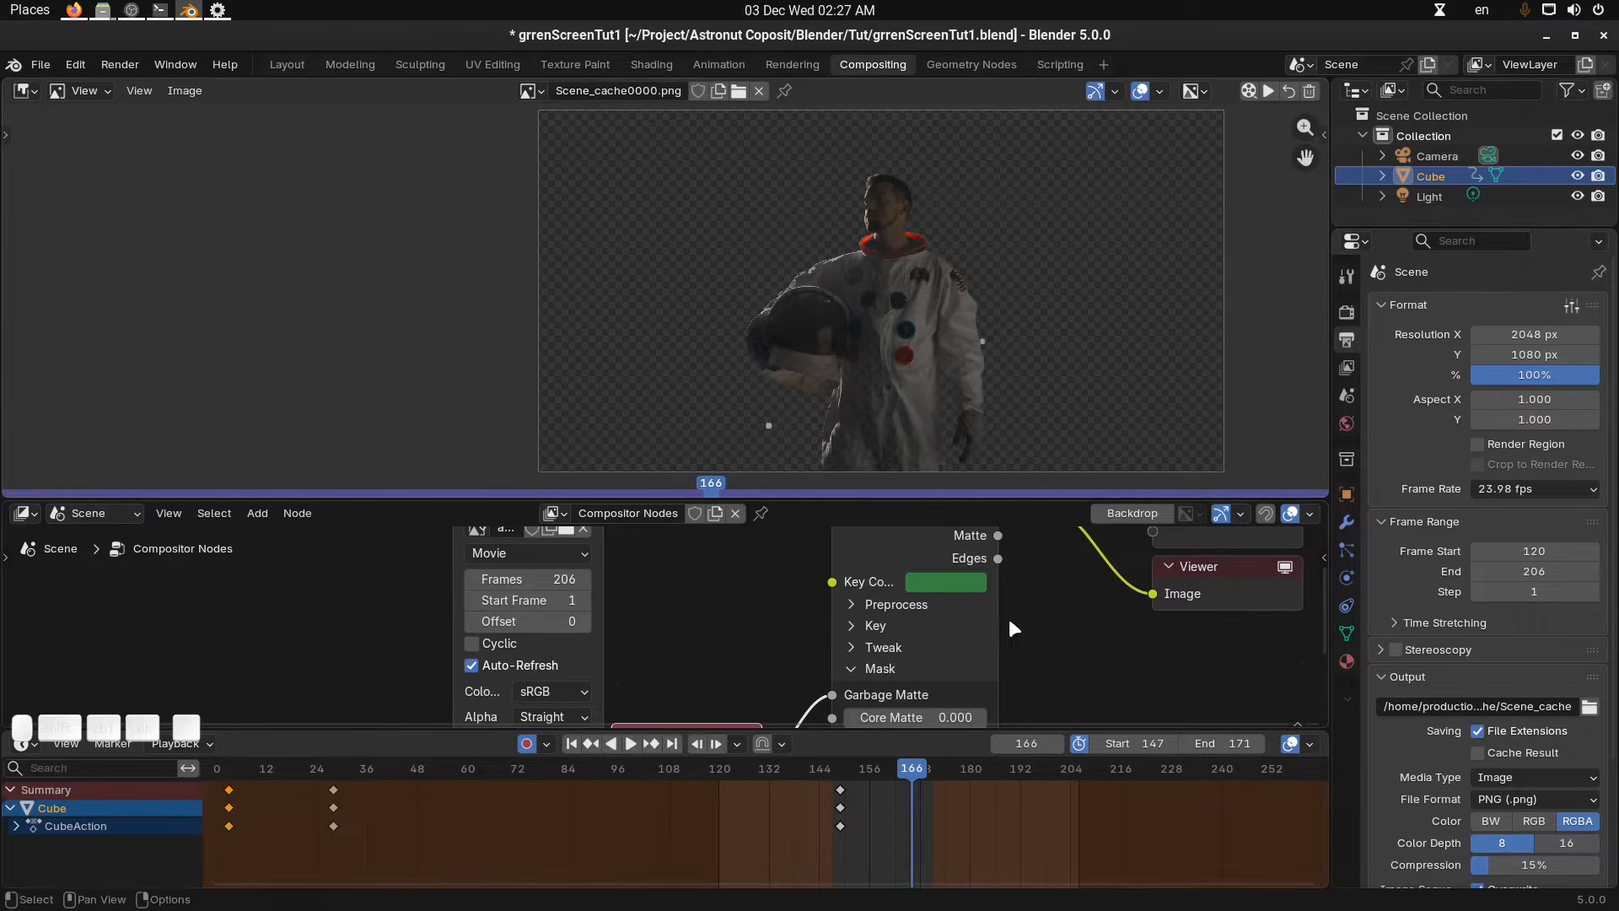
Adjust the Keying node's key colour value and undo the change.
middle_click_drag(988, 590, 940, 629)
left_click(914, 621)
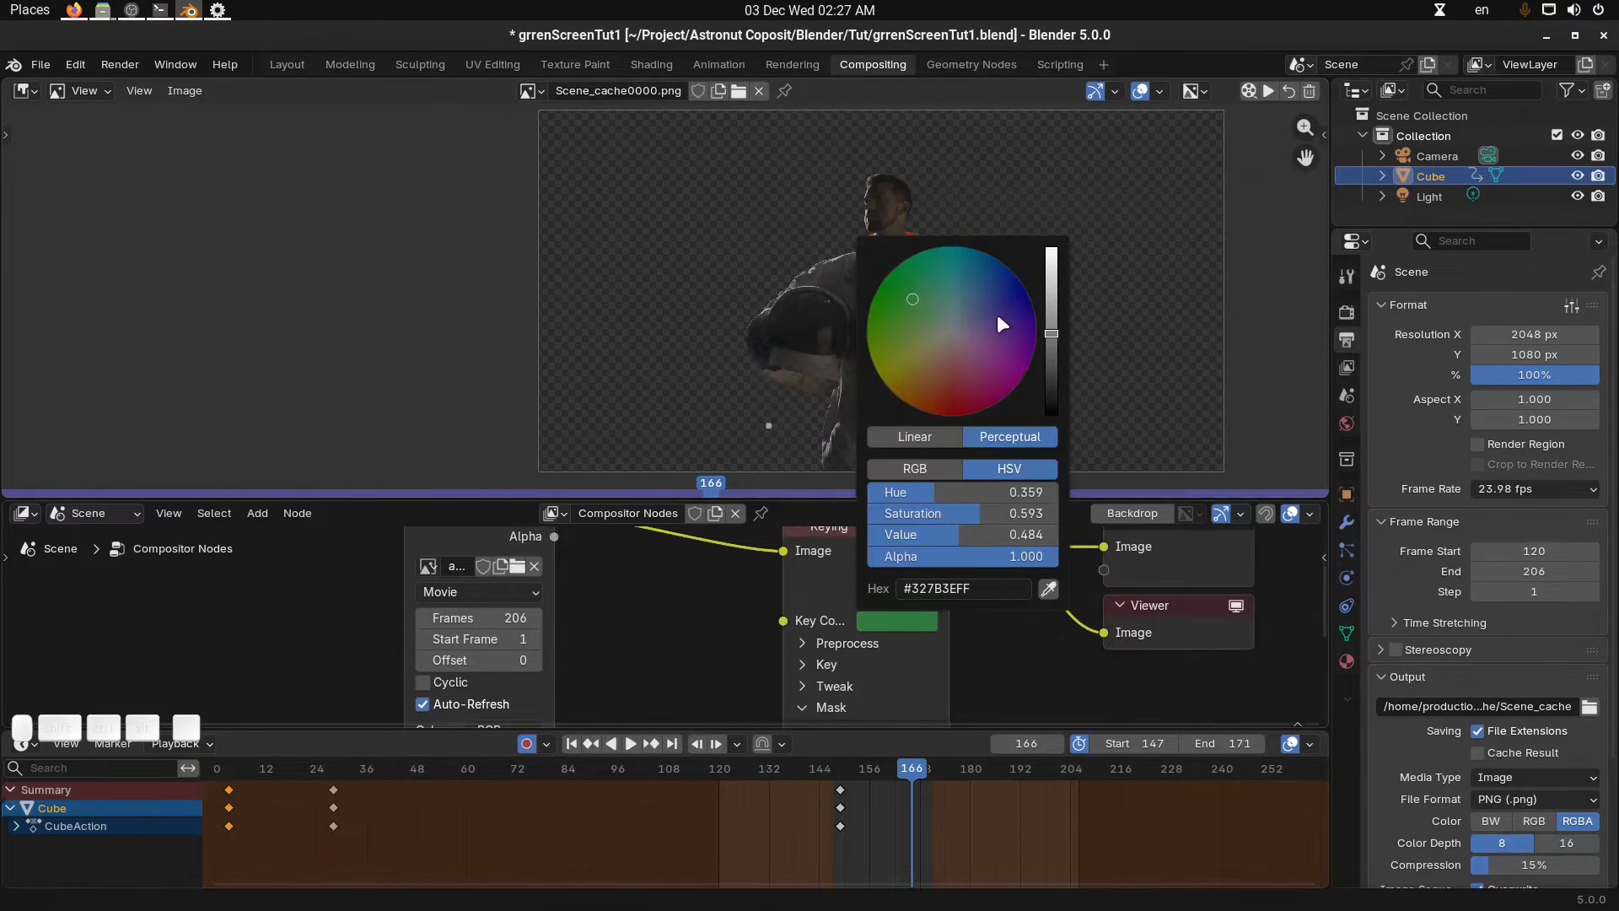
left_click_drag(1051, 332, 1052, 300)
key("ctrl+z")
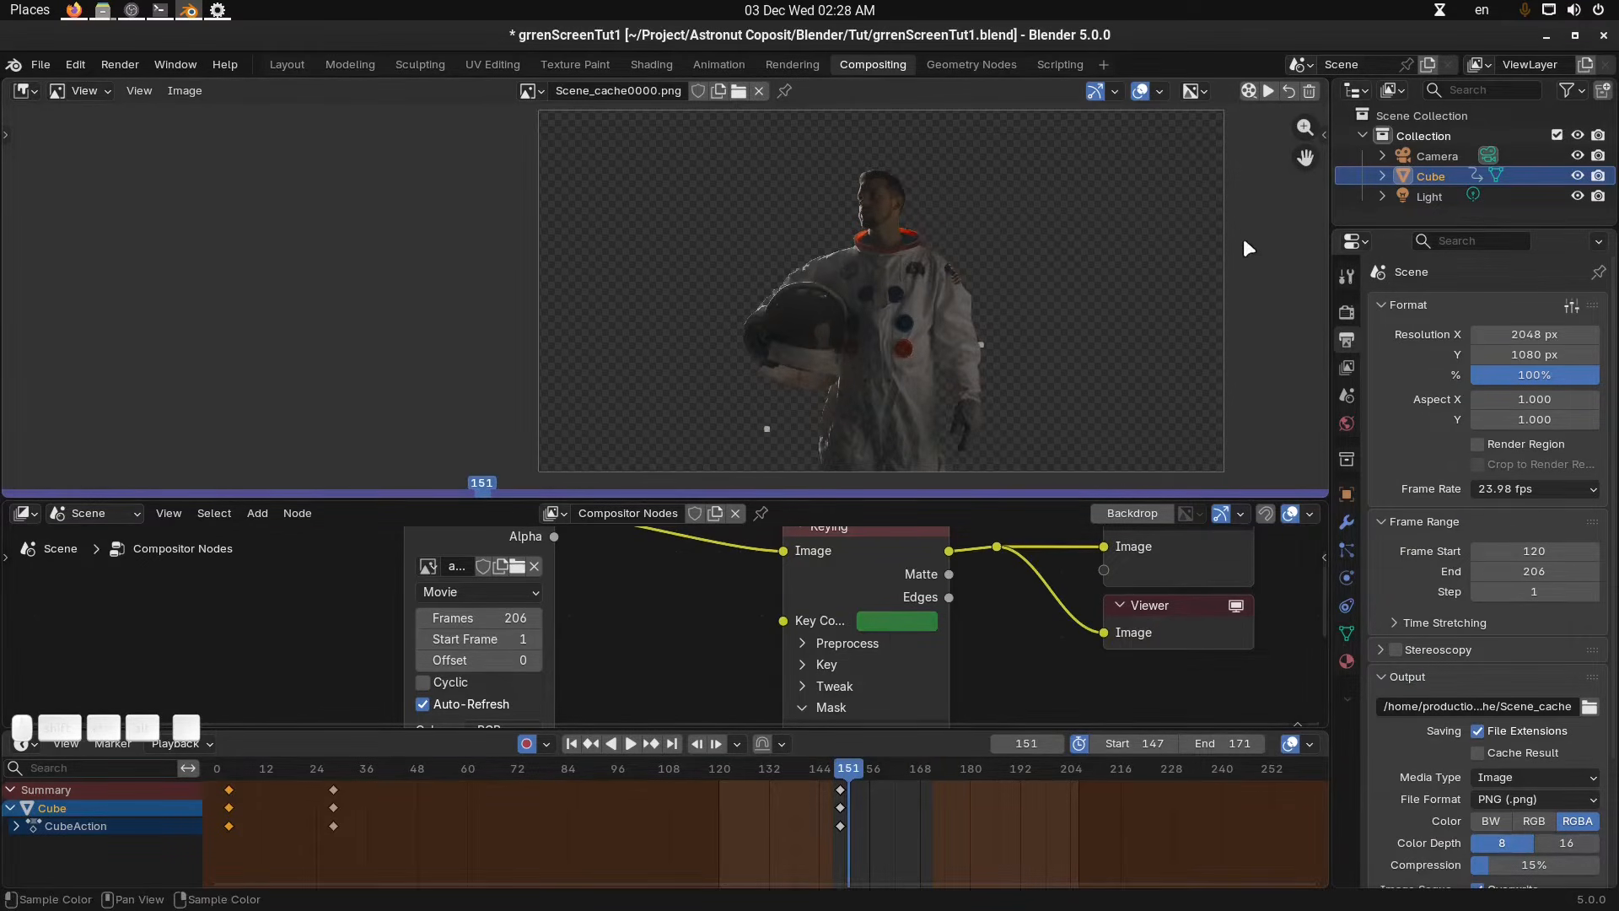
Try to play back the viewer cache again over the preview range.
left_click(1289, 92)
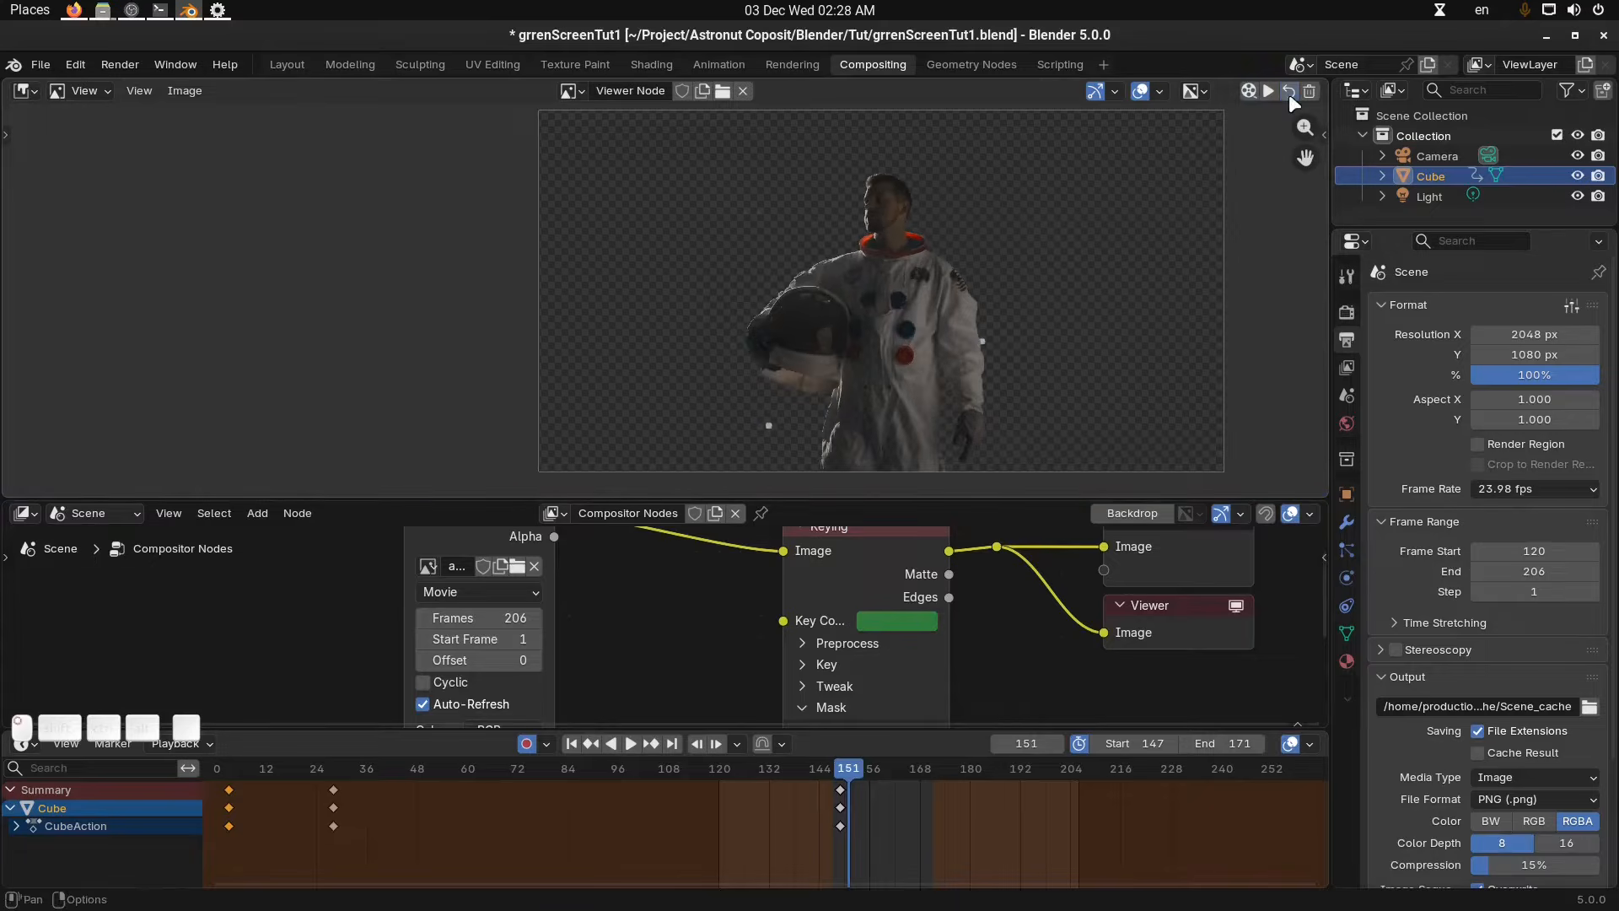
left_click(908, 622)
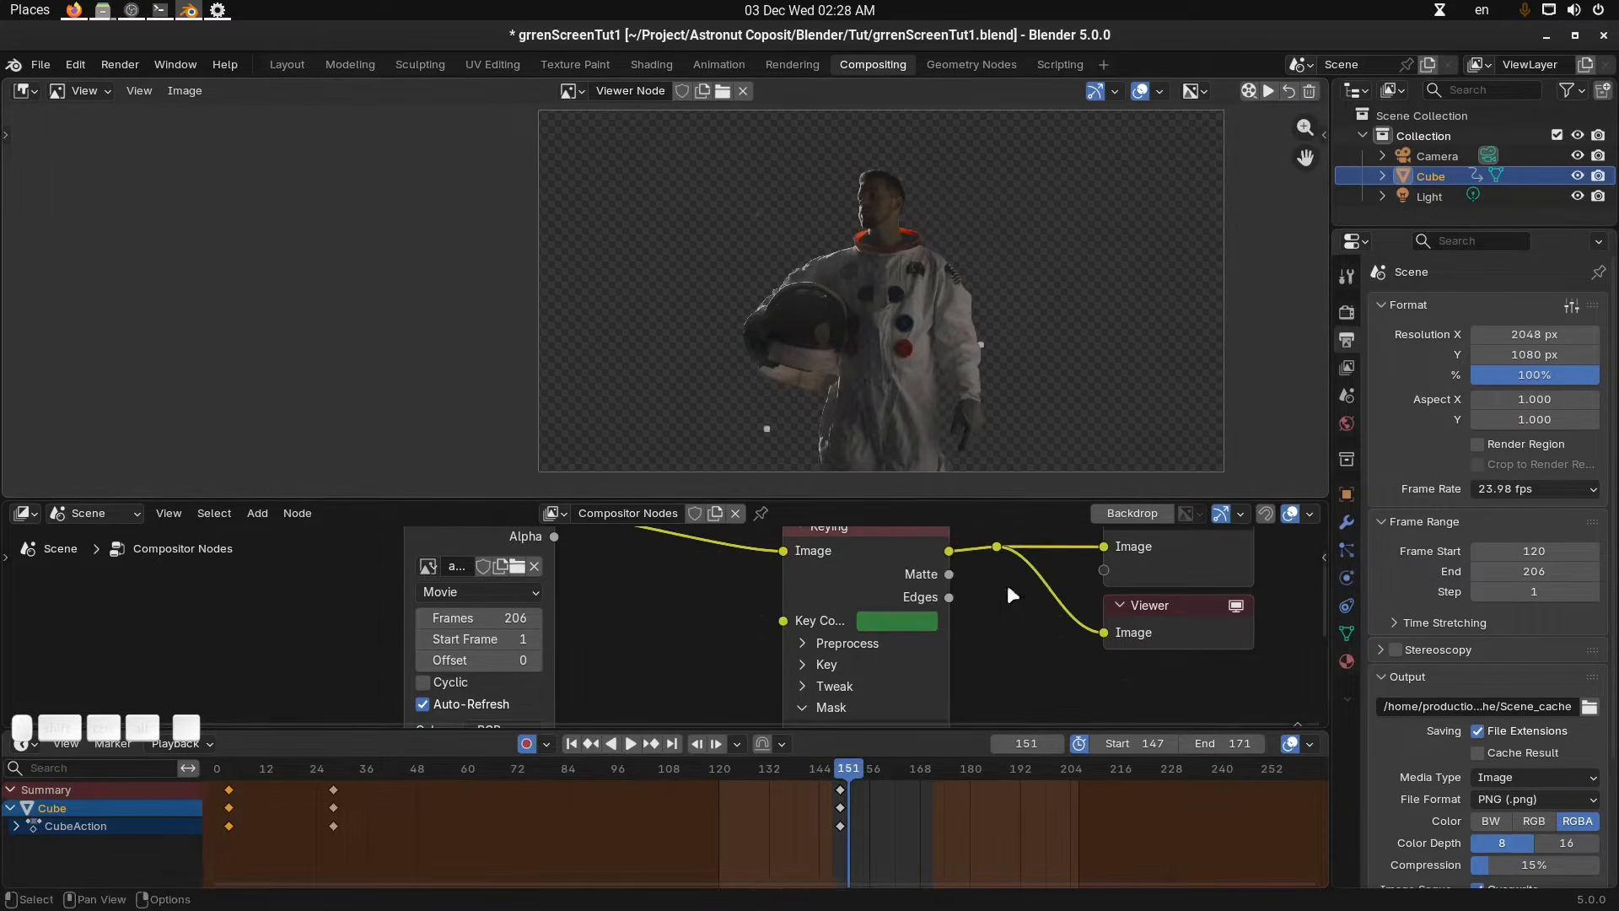
left_click(1266, 90)
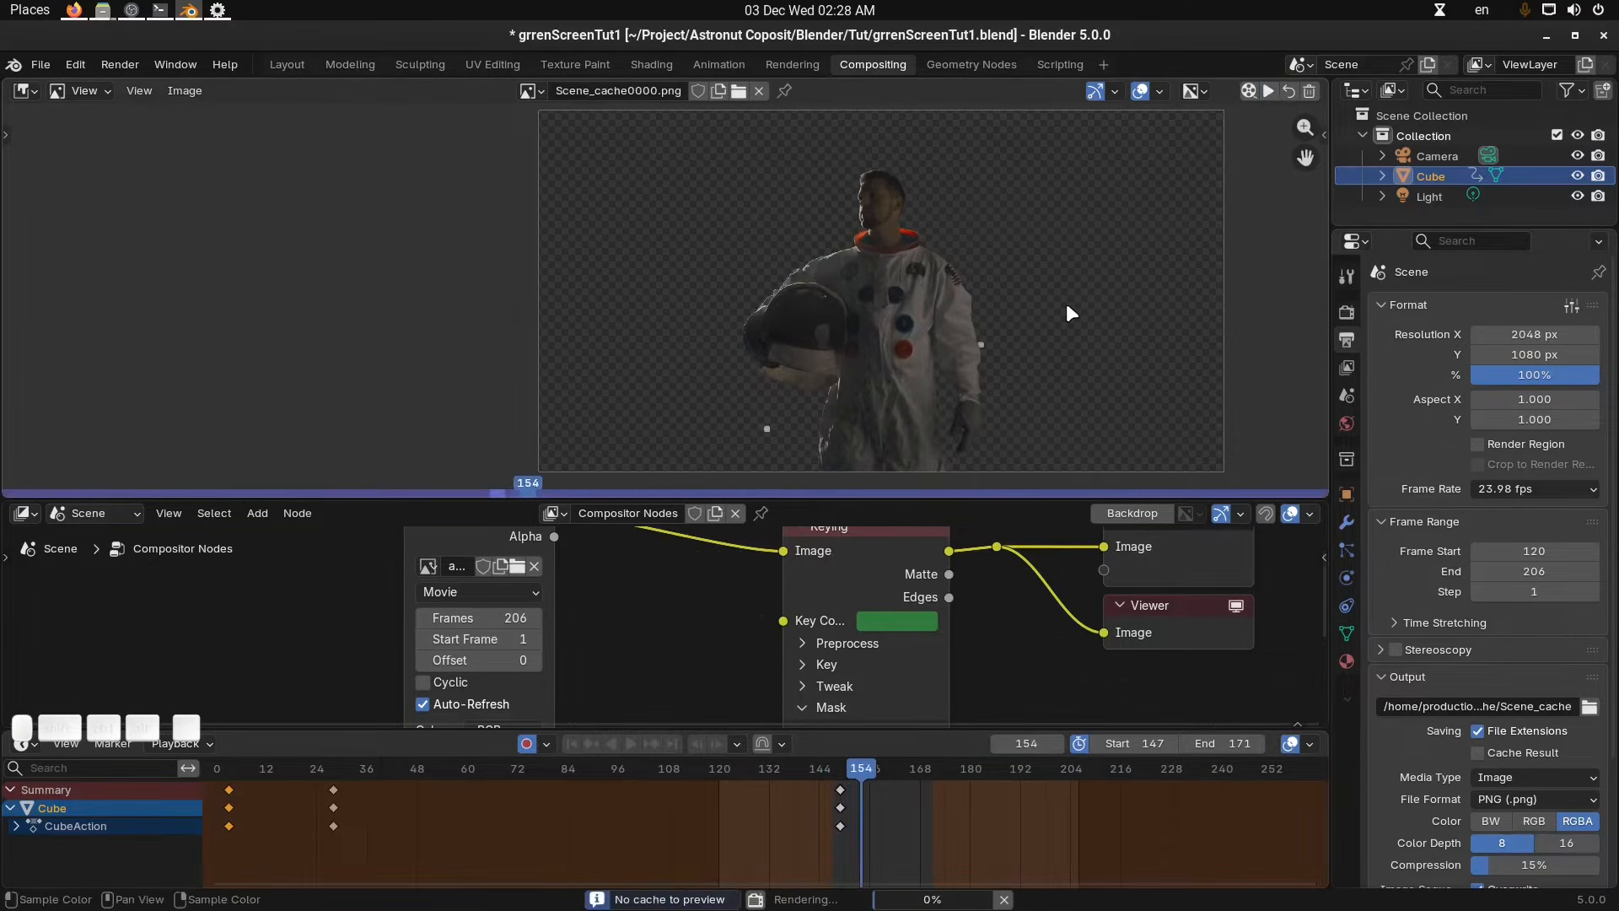
key("Escape")
left_click(1268, 91)
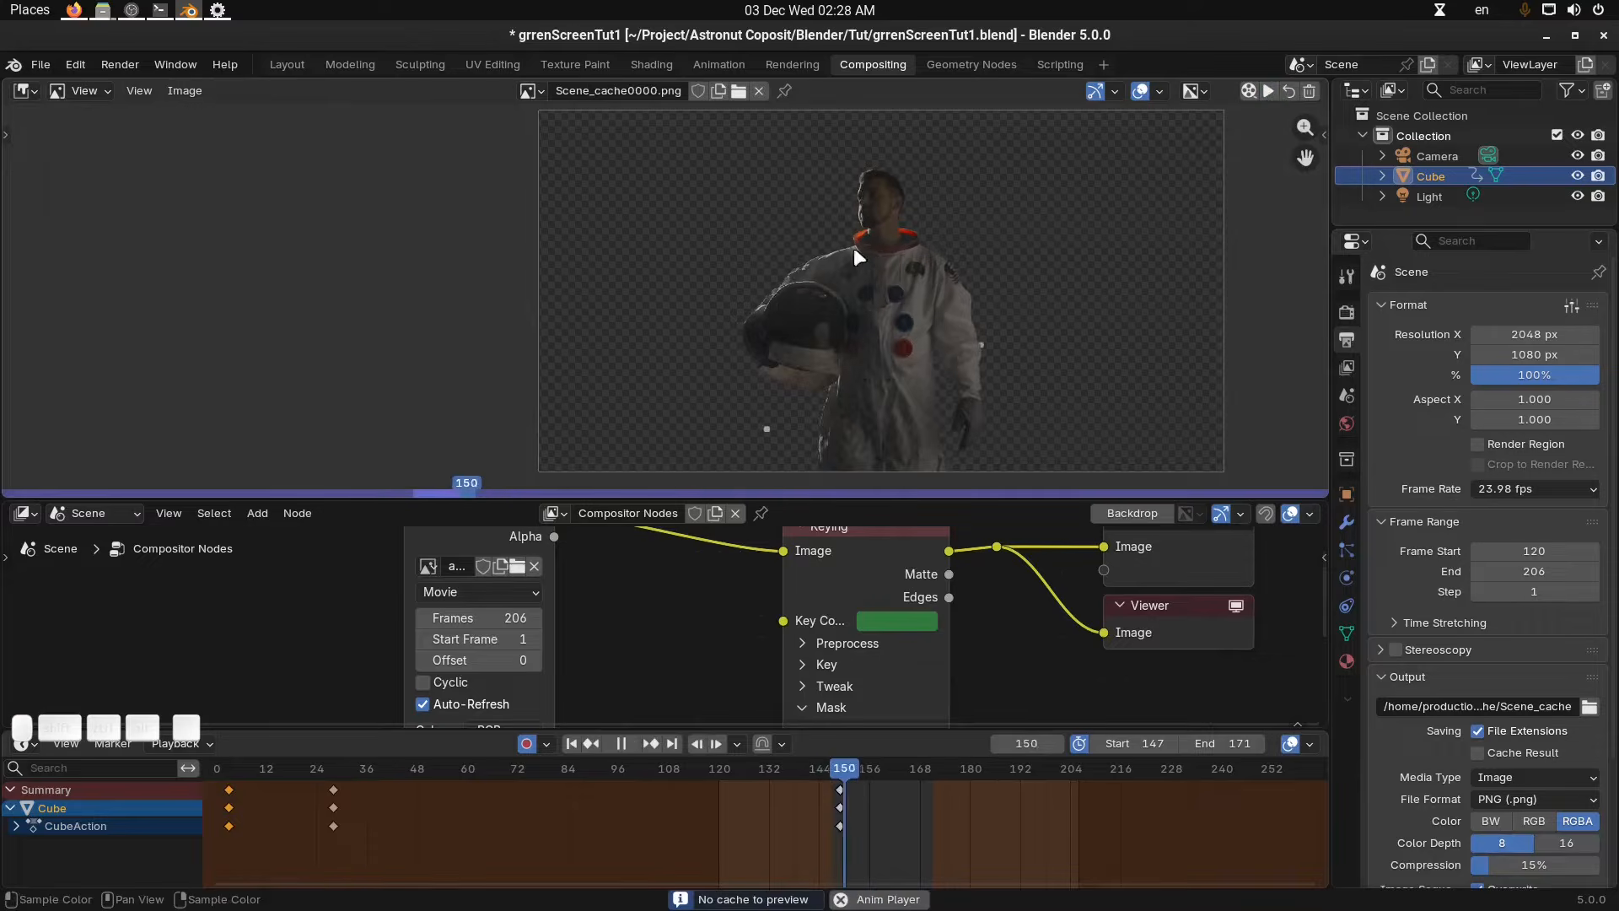
Switch the image editor to the Viewer Node and slightly nudge the Keying node's key colour value.
left_click(1287, 91)
left_click(892, 621)
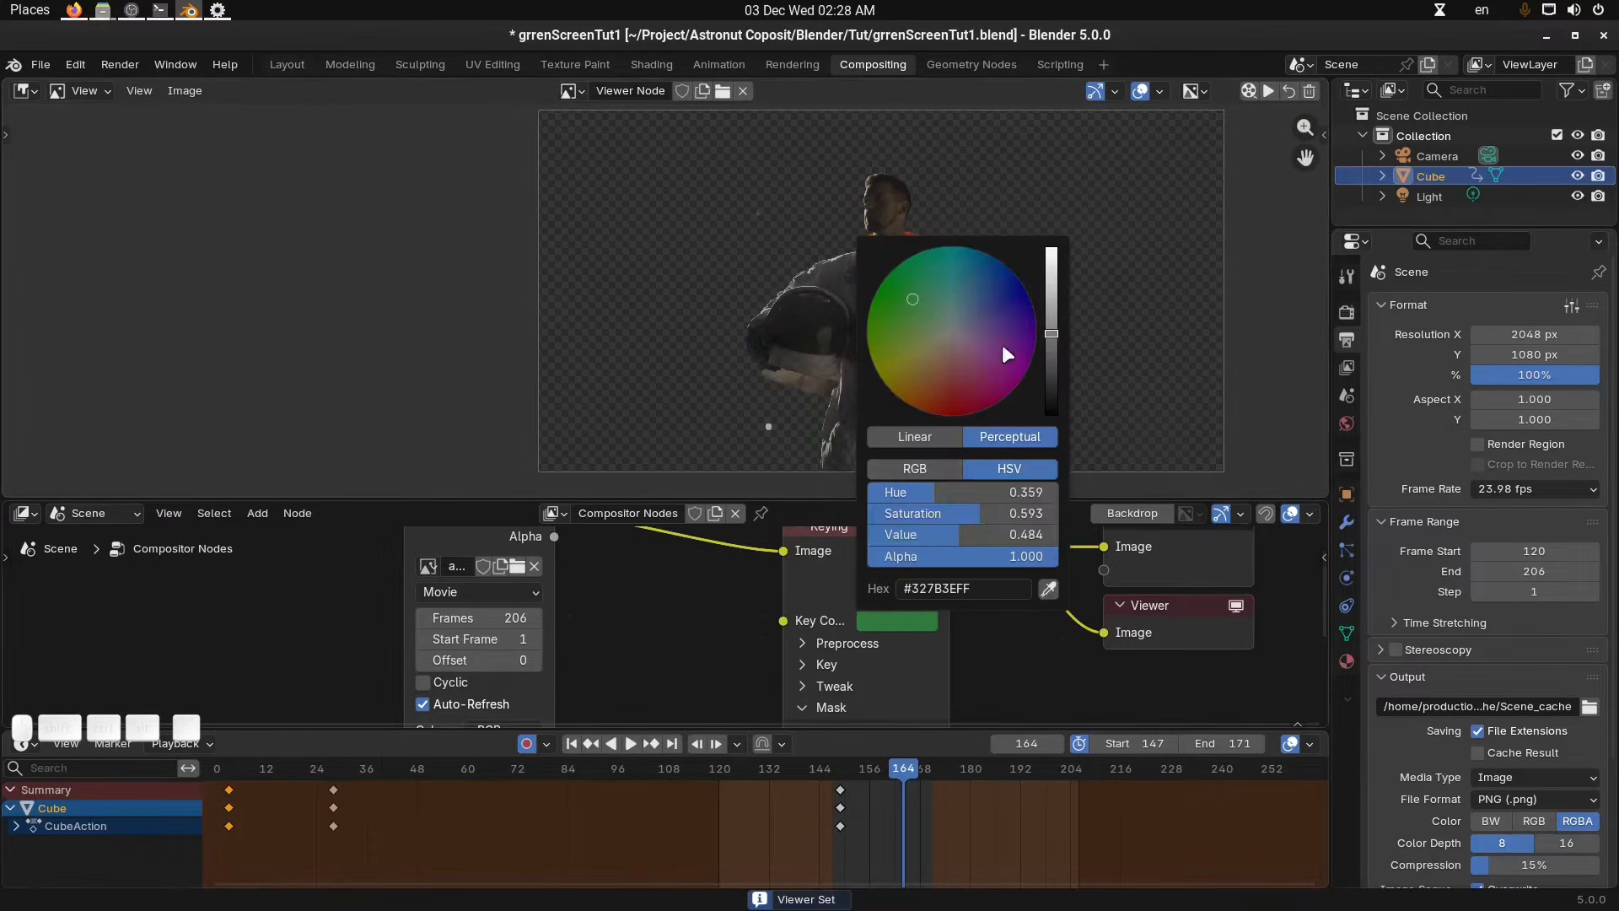
left_click_drag(1060, 337, 1060, 333)
Enlarge the node editor area and zoom out to frame the whole compositing node tree.
middle_click_drag(926, 653, 791, 656)
scroll(793, 655, "down", 3)
left_click_drag(902, 498, 902, 424)
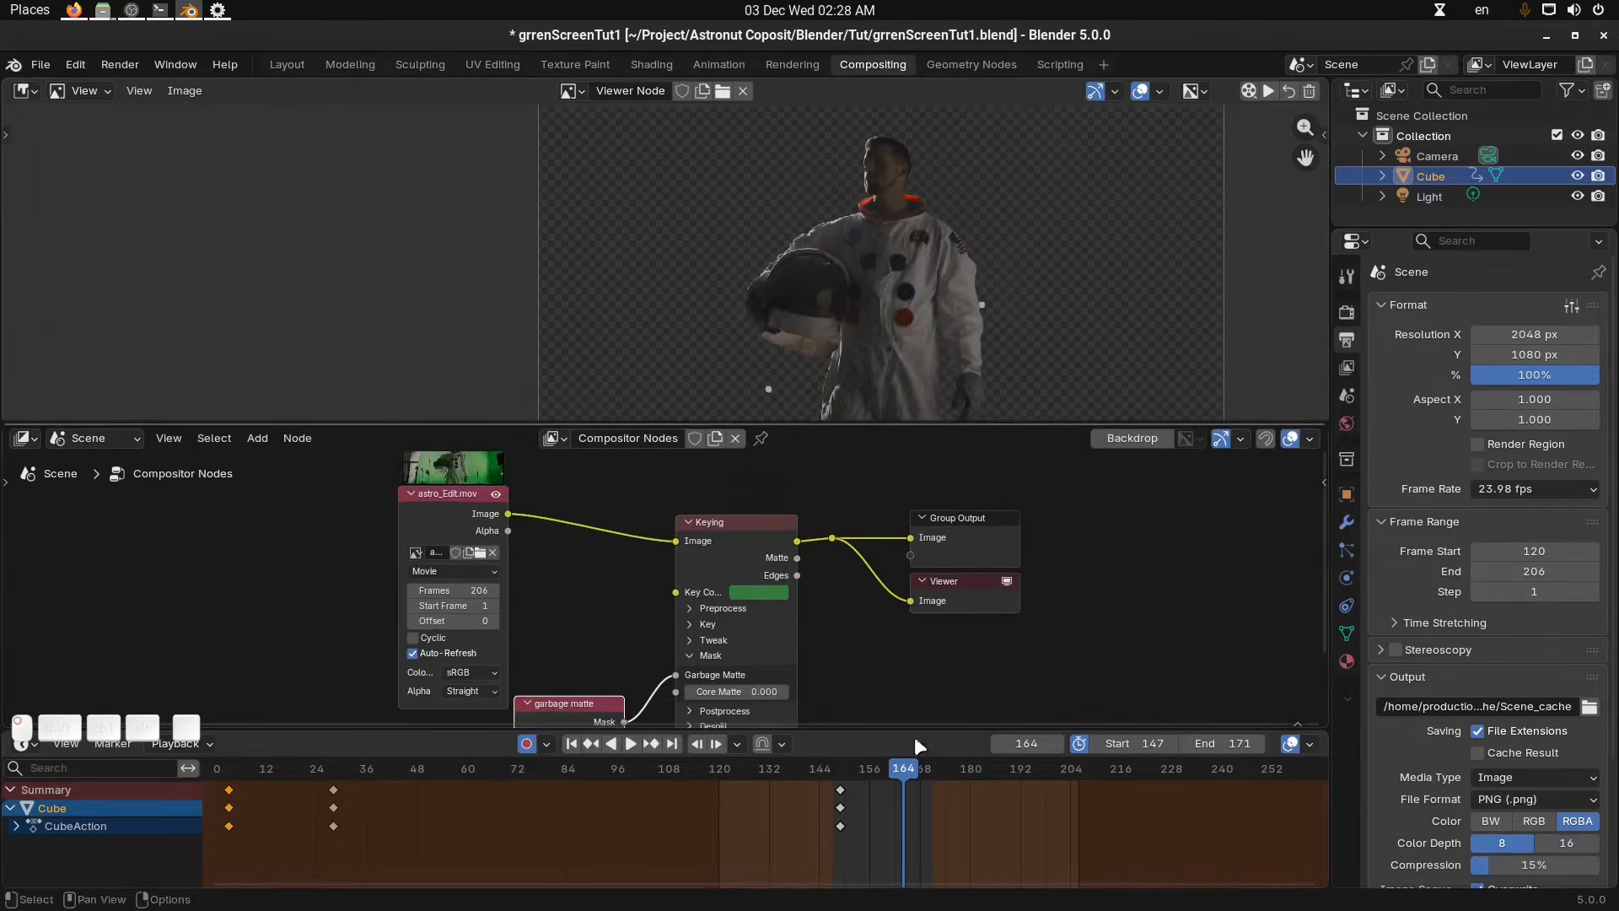
left_click_drag(920, 730, 920, 819)
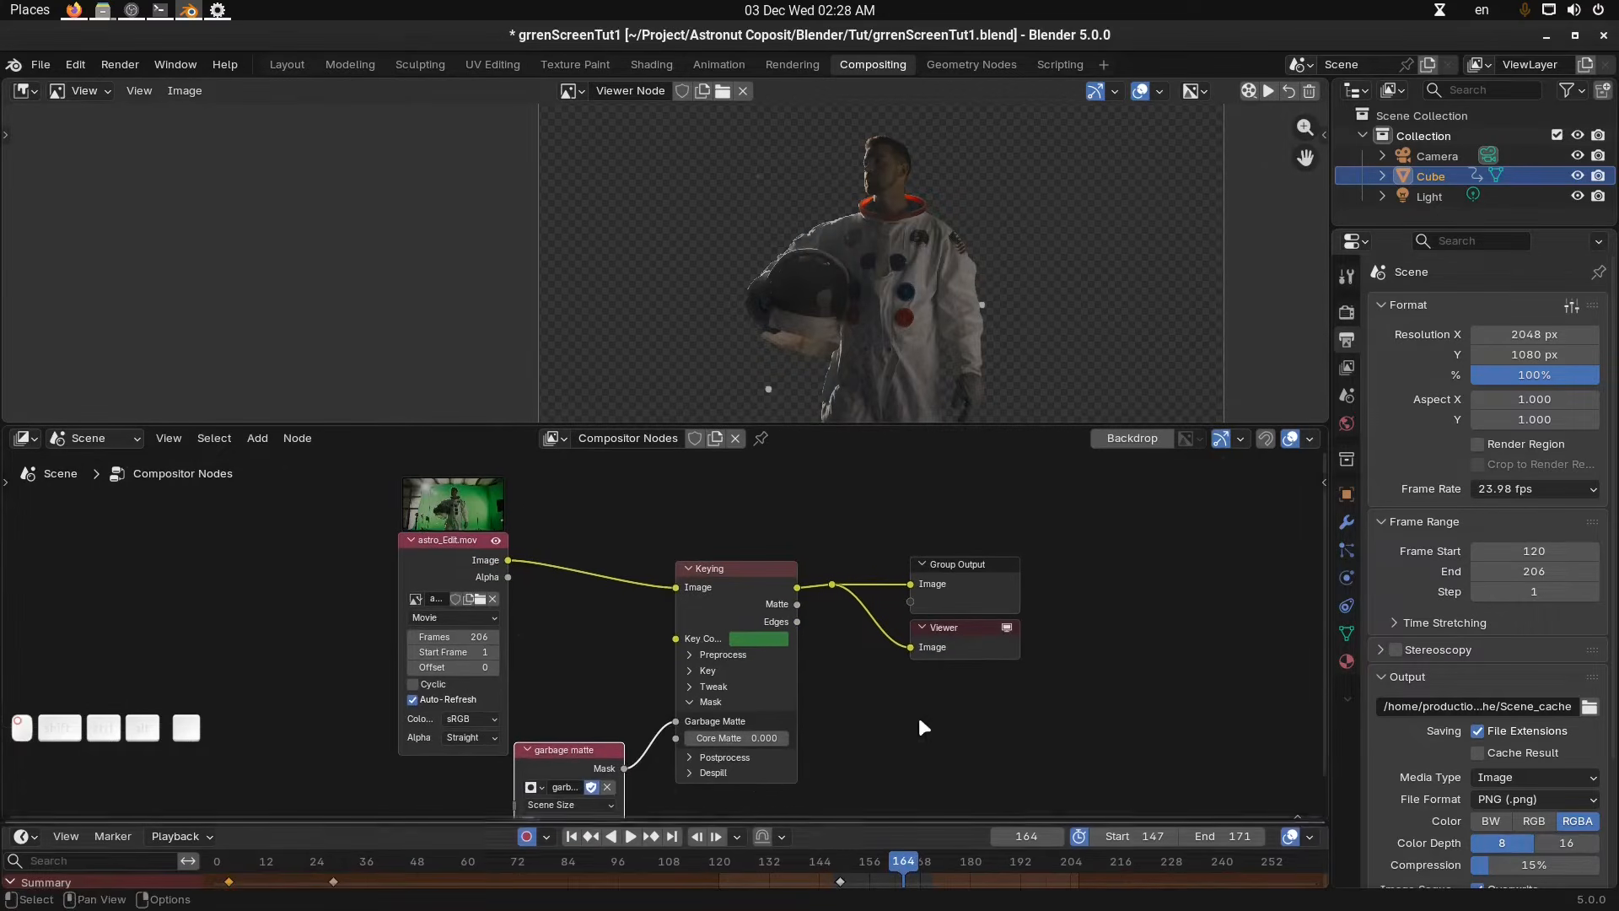
scroll(993, 329, "down", 3)
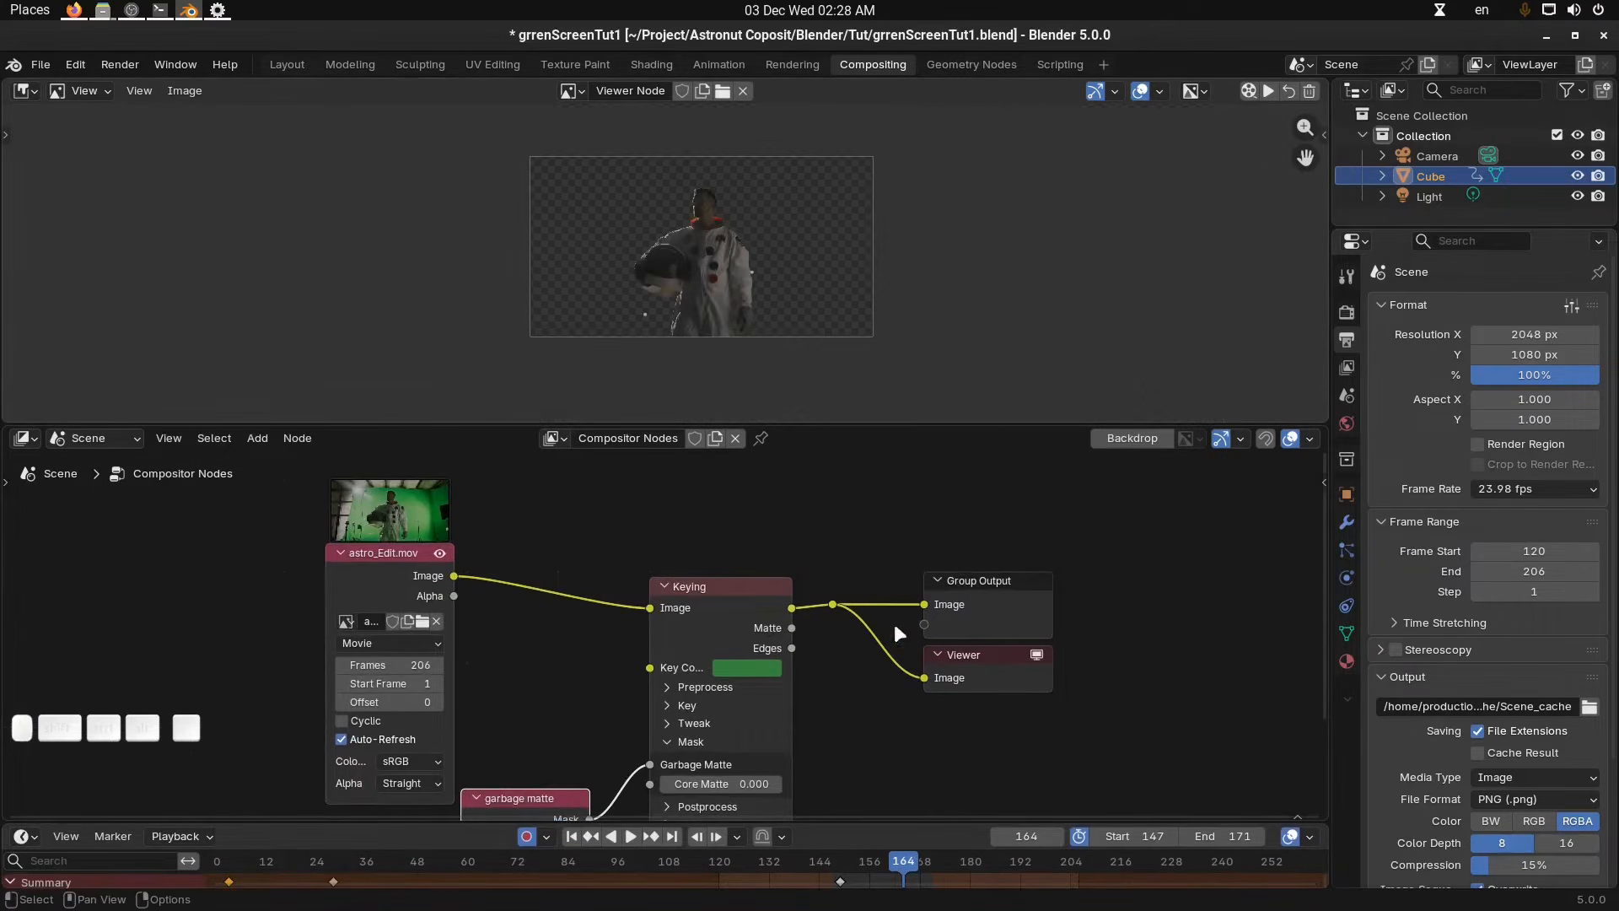
Enlarge the image editor area by moving its border with the node editor.
scroll(893, 620, "up", 1)
middle_click_drag(843, 631, 888, 614)
scroll(746, 623, "down", 1)
middle_click_drag(747, 622, 822, 644)
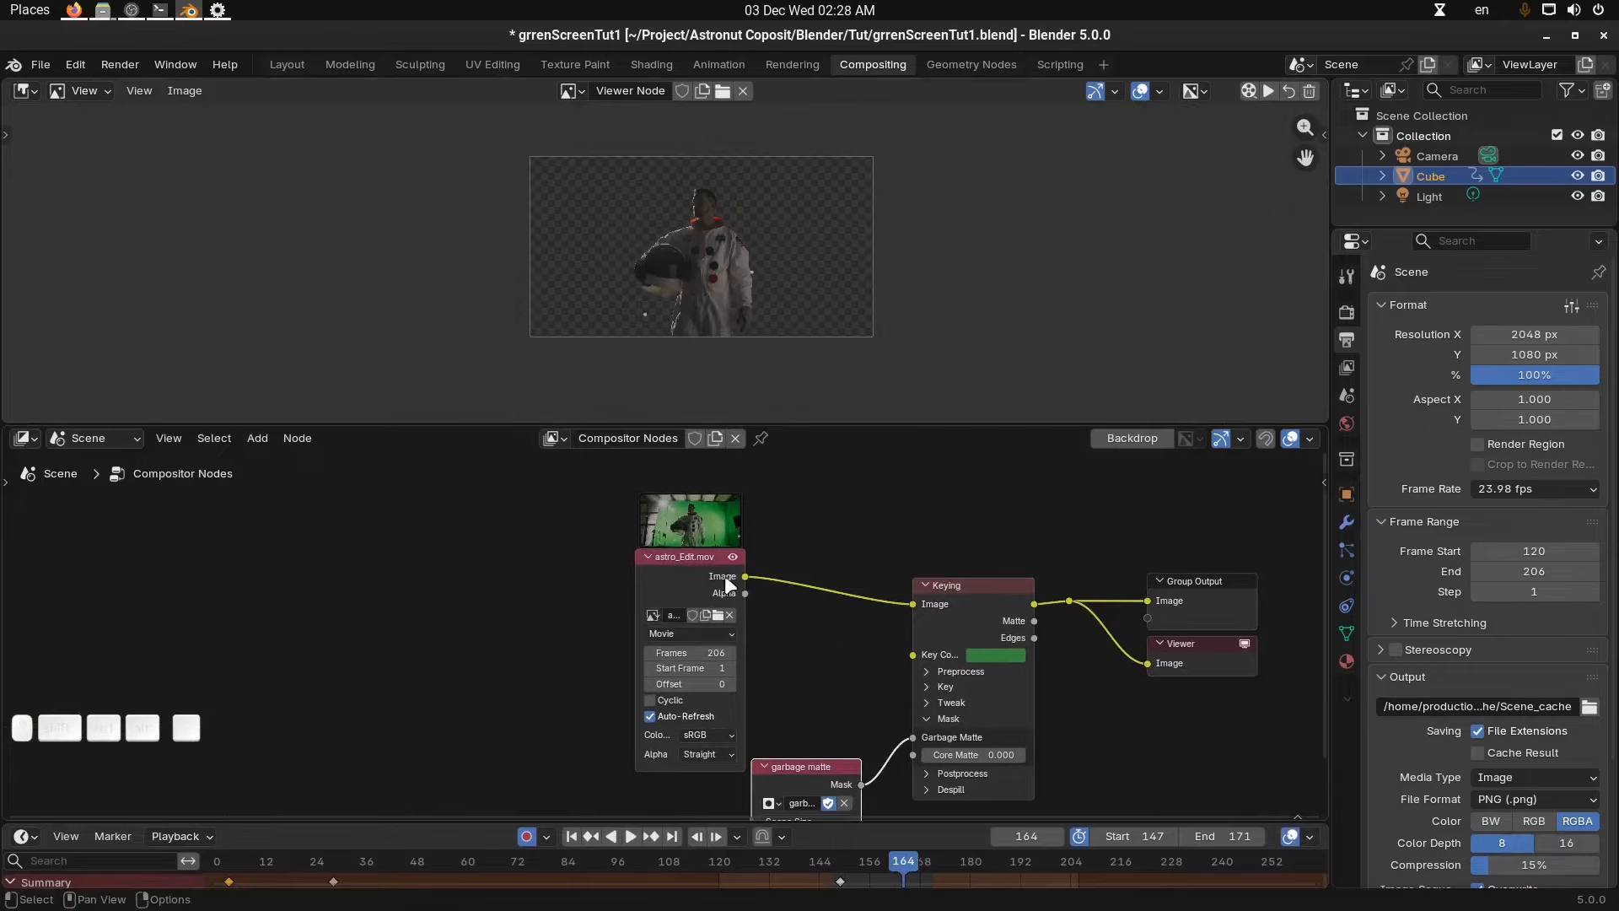
left_click_drag(722, 581, 248, 556)
scroll(607, 644, "up", 1)
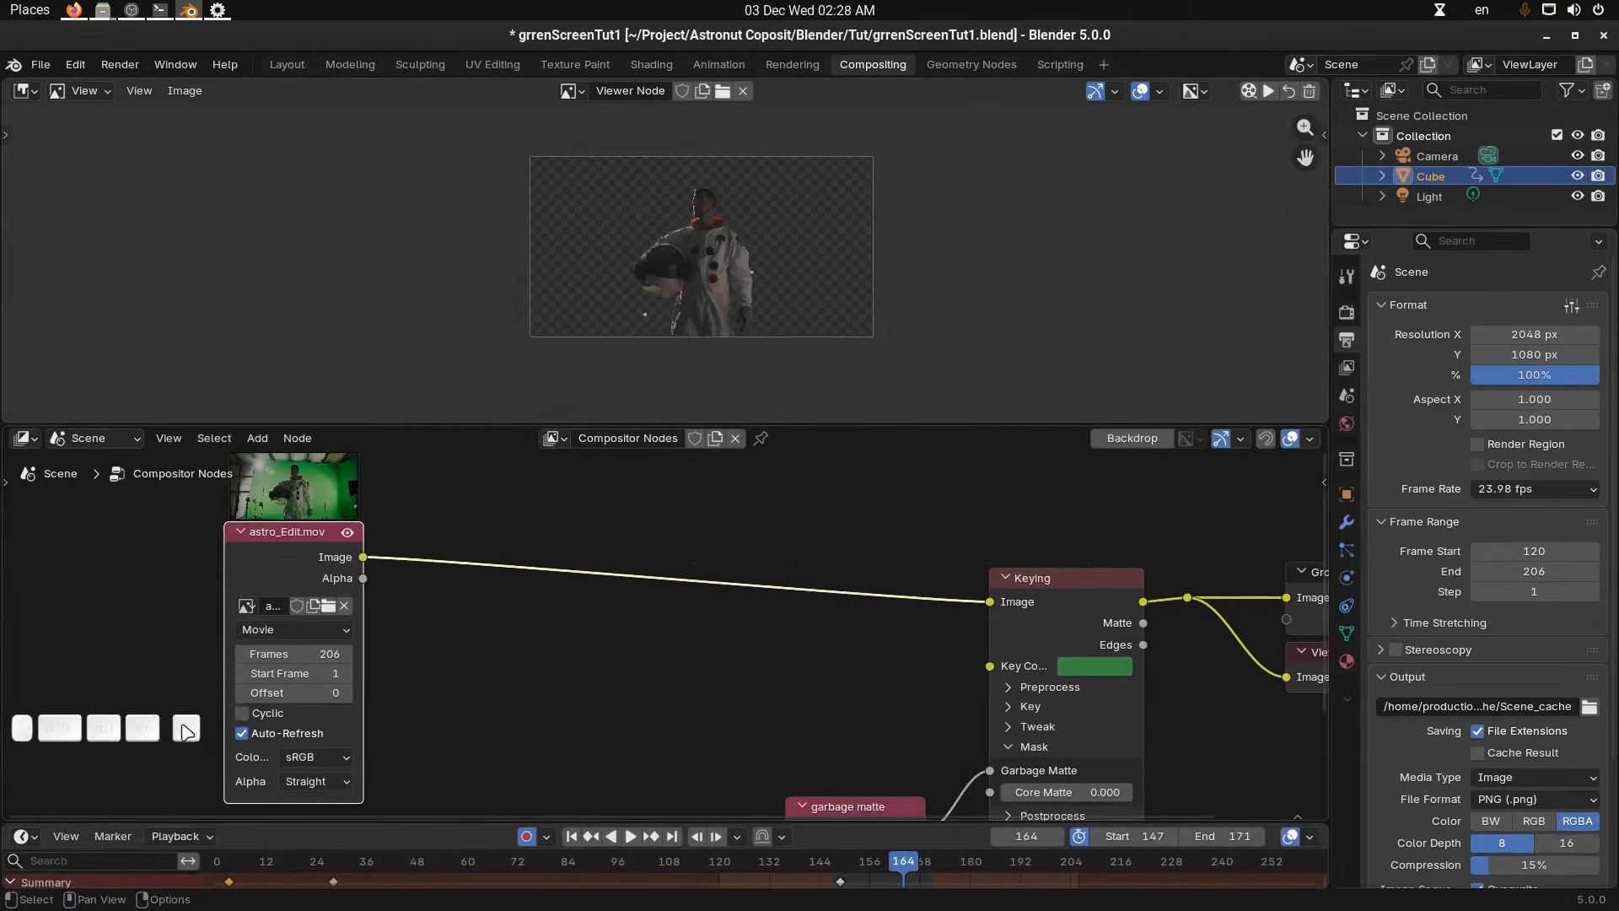
middle_click_drag(453, 678, 463, 676)
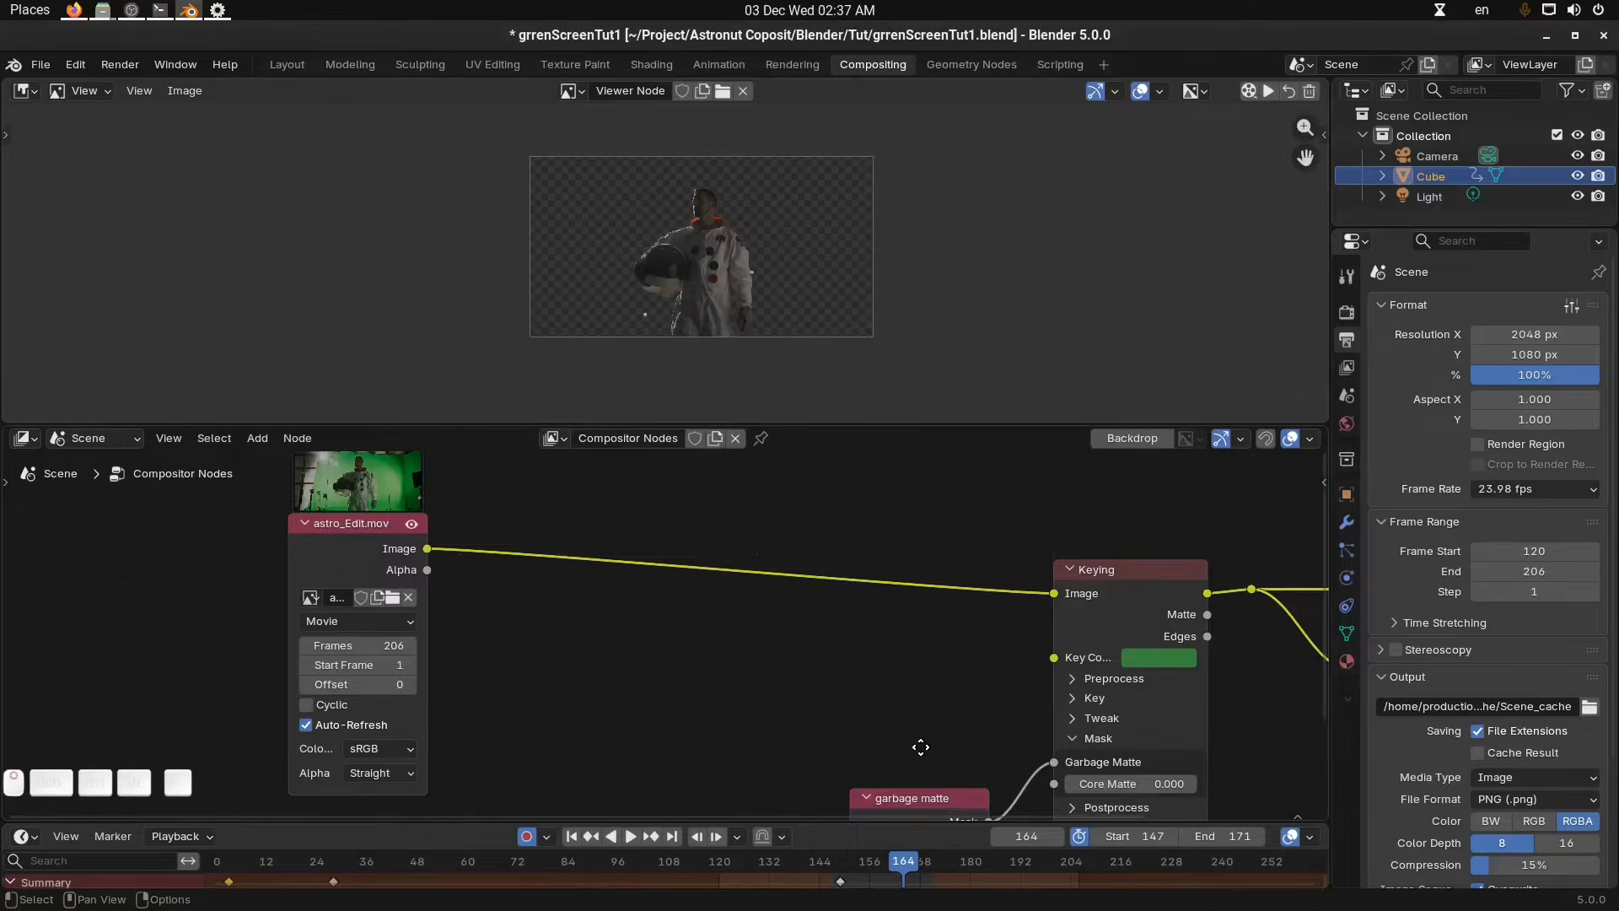
middle_click_drag(700, 505, 757, 529)
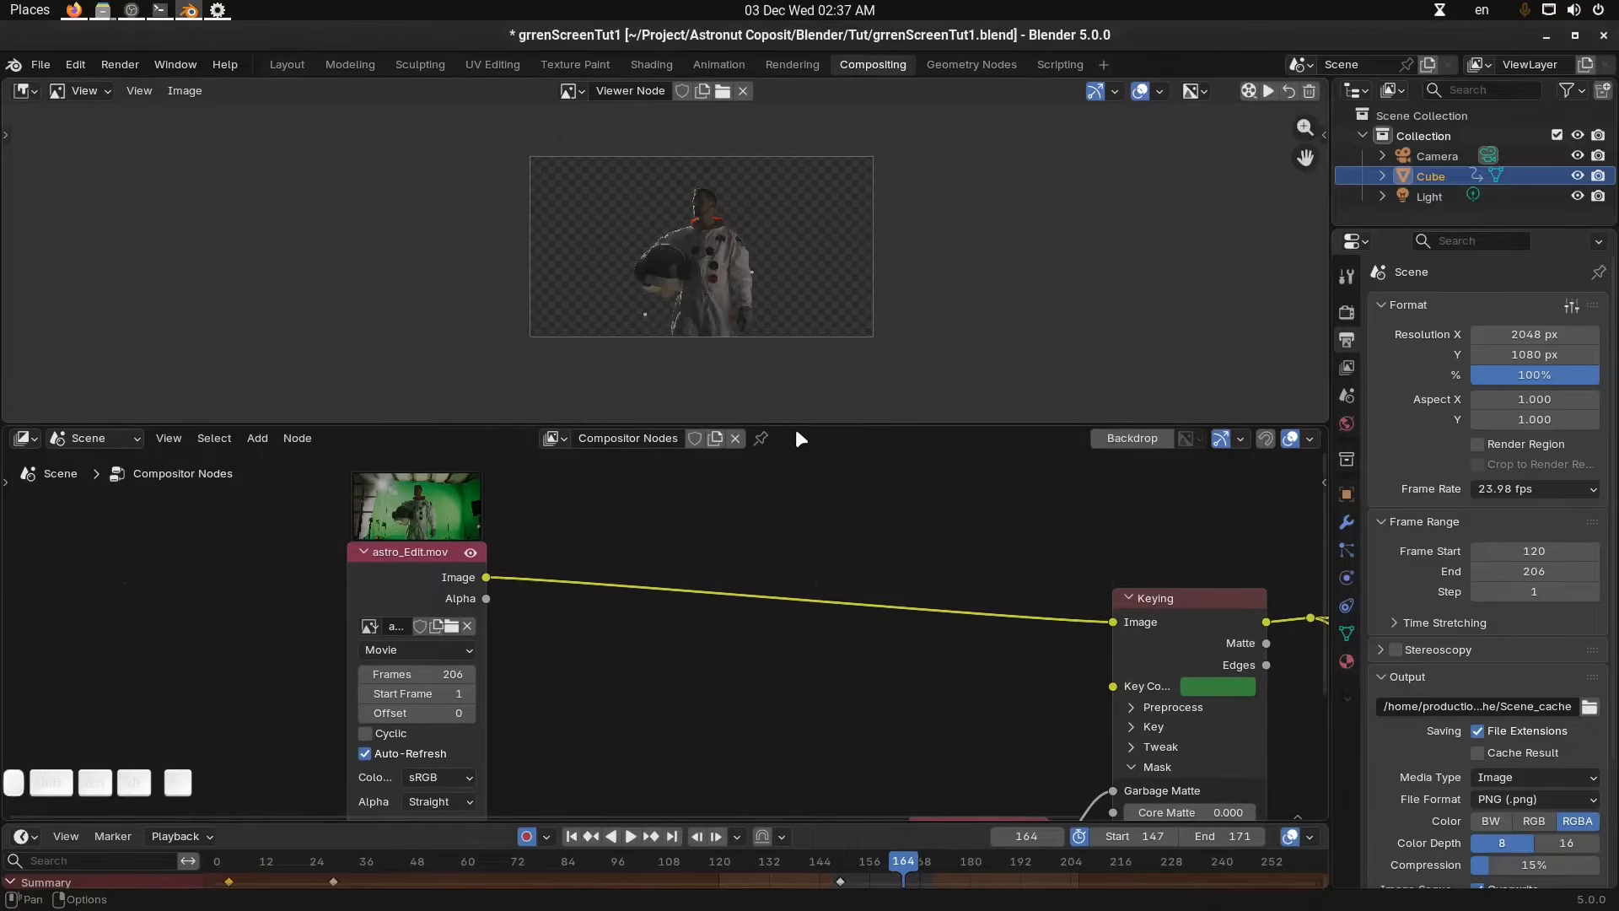
left_click_drag(796, 427, 799, 533)
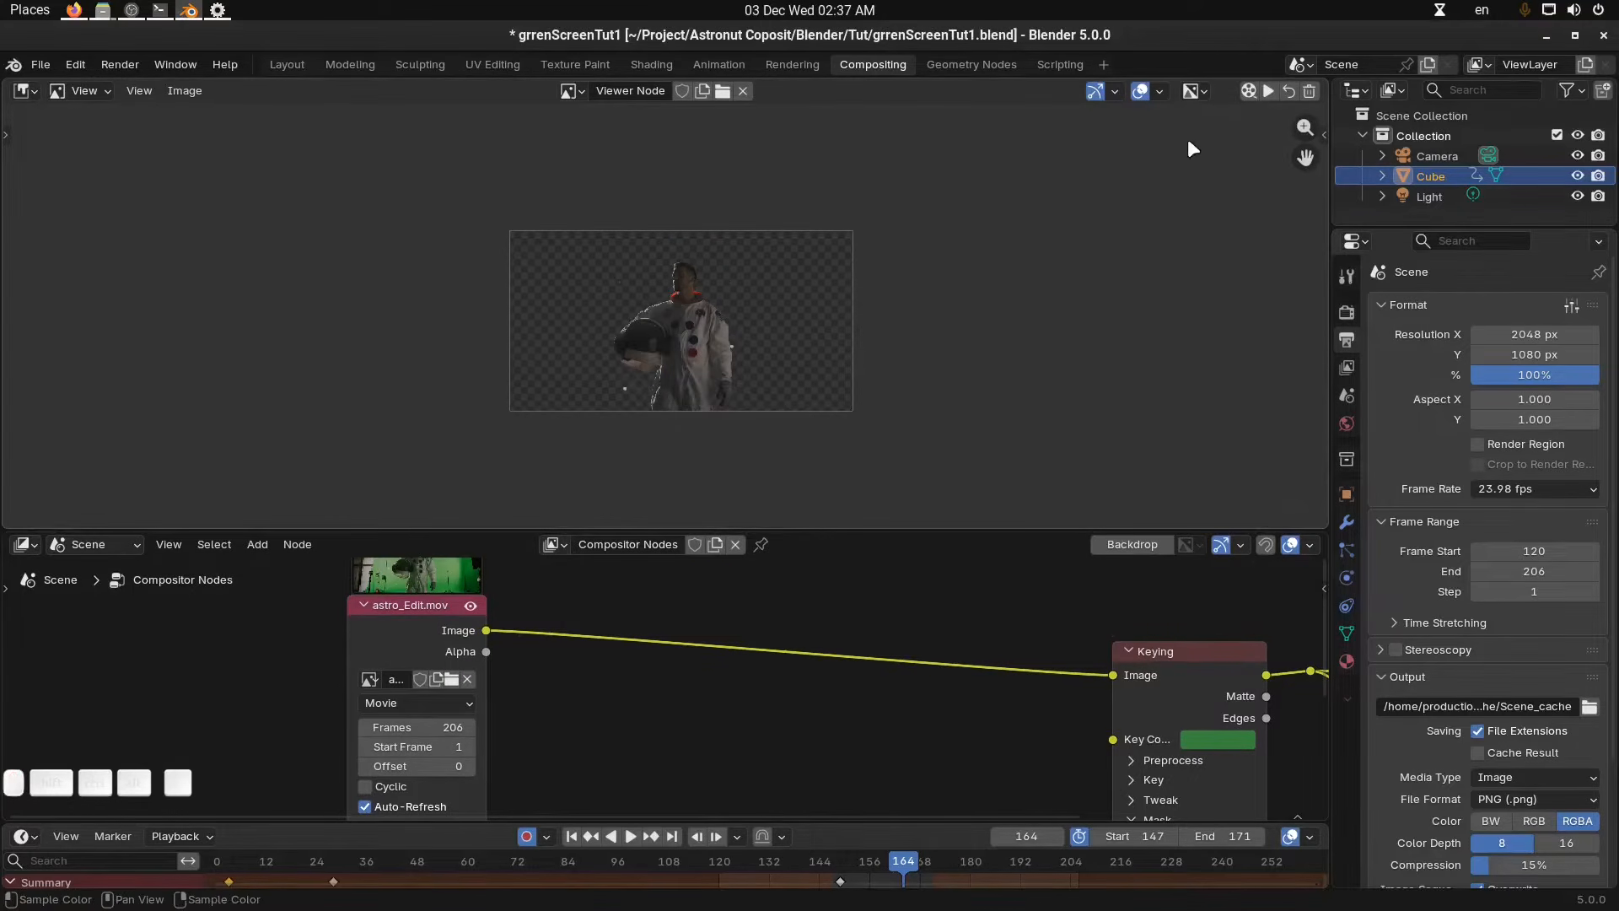
Split the image editor into two side-by-side viewers and zoom into the left one.
left_click_drag(1326, 81, 667, 150)
scroll(422, 328, "up", 3)
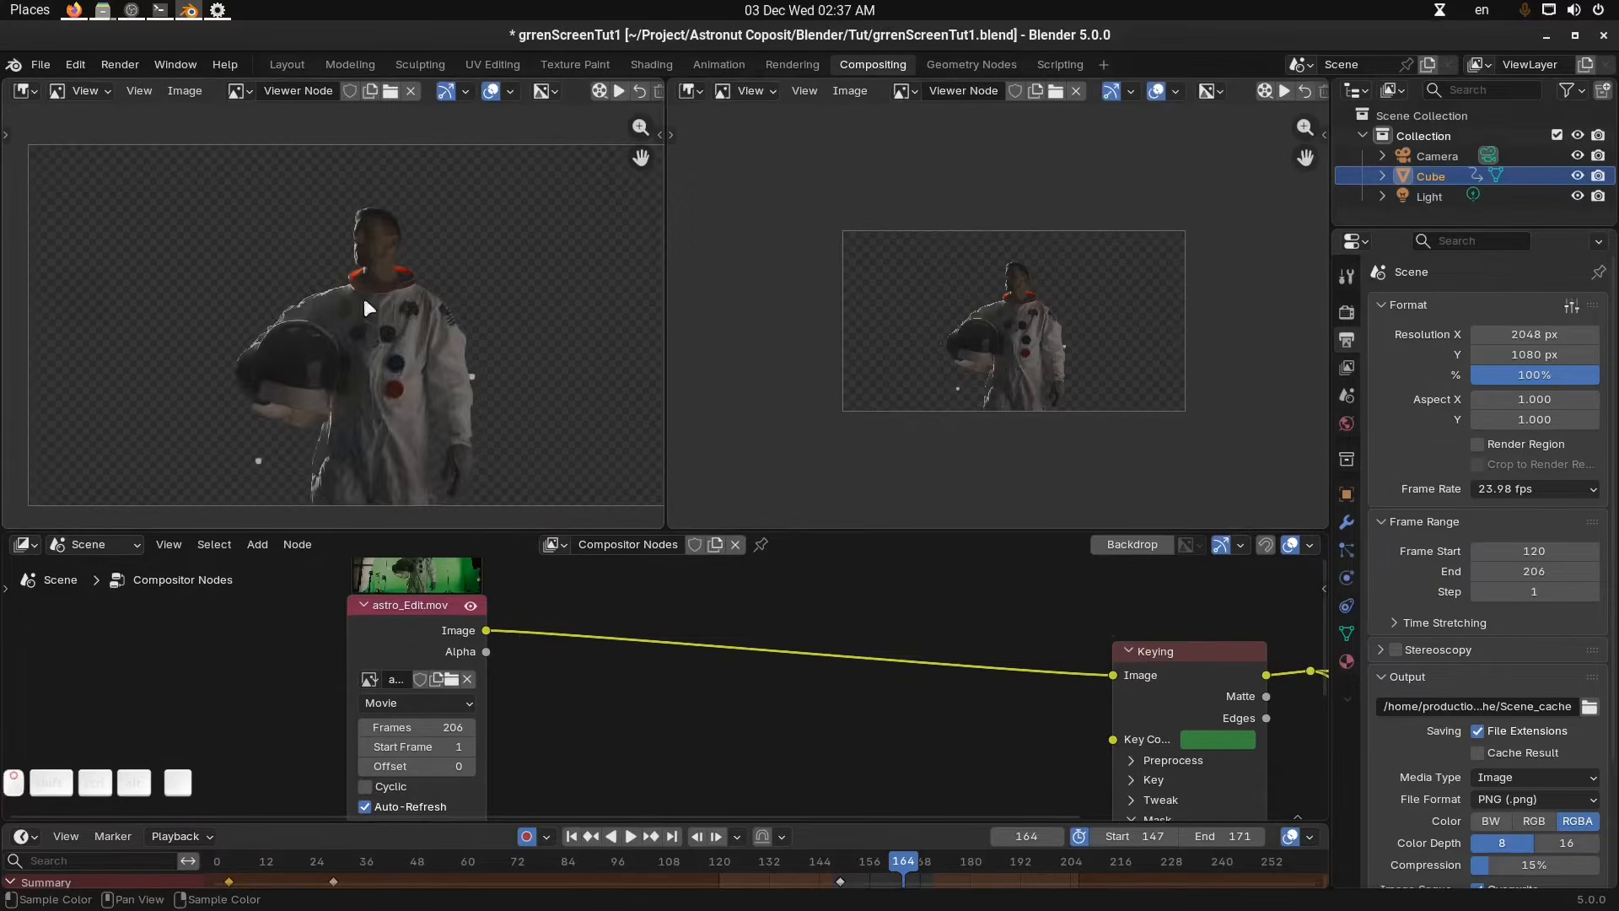
scroll(421, 295, "down", 3)
scroll(452, 312, "up", 3)
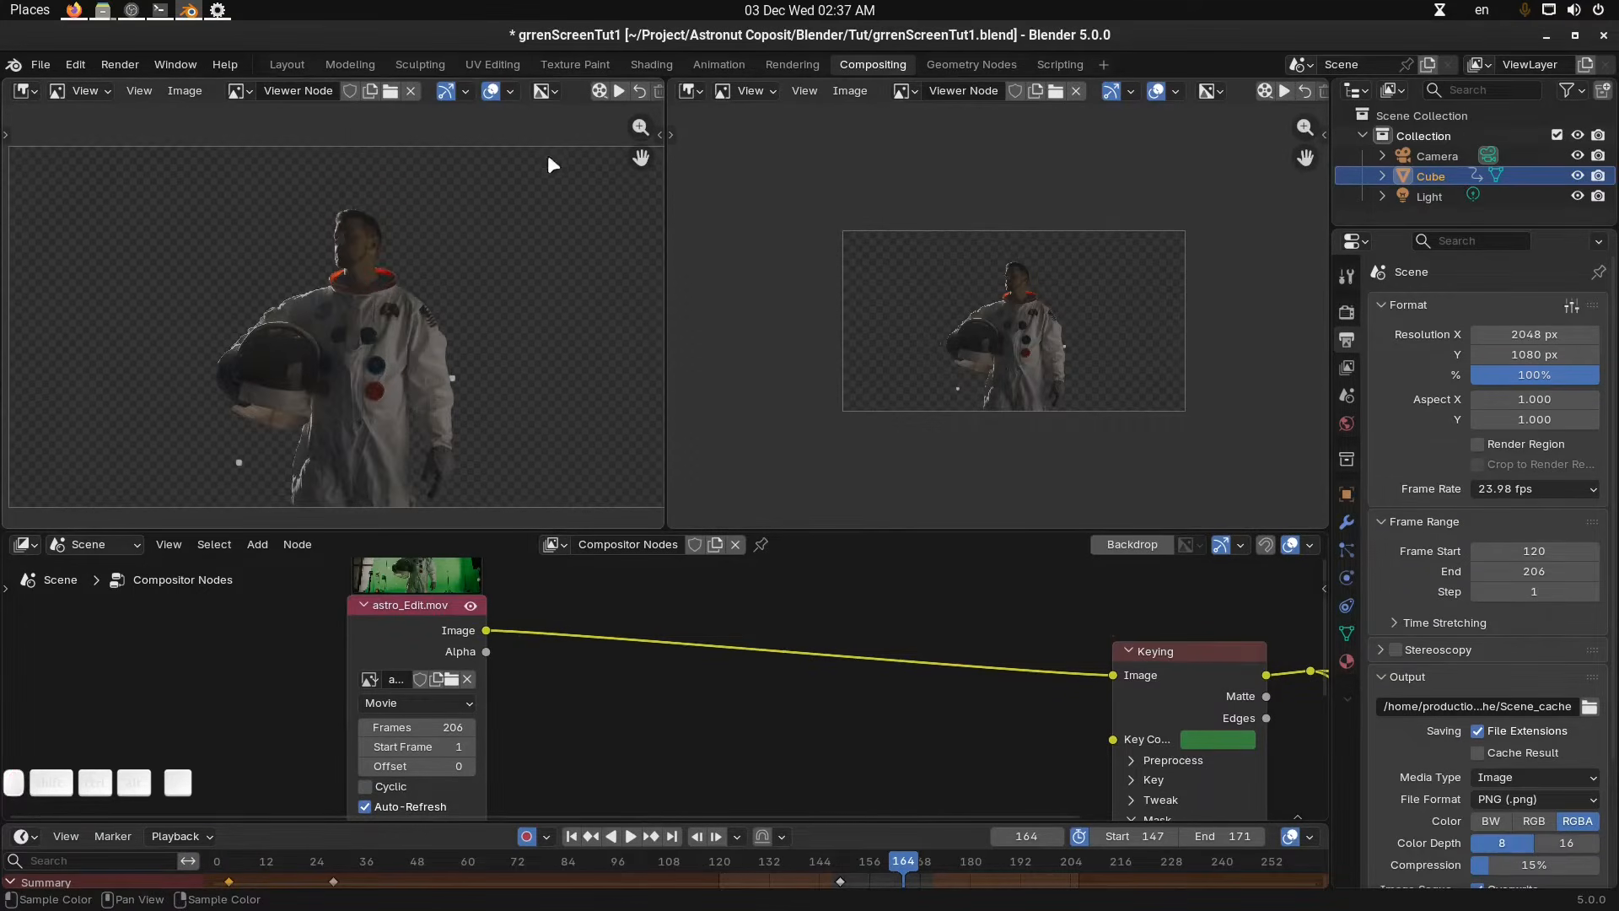
scroll(506, 339, "down", 1)
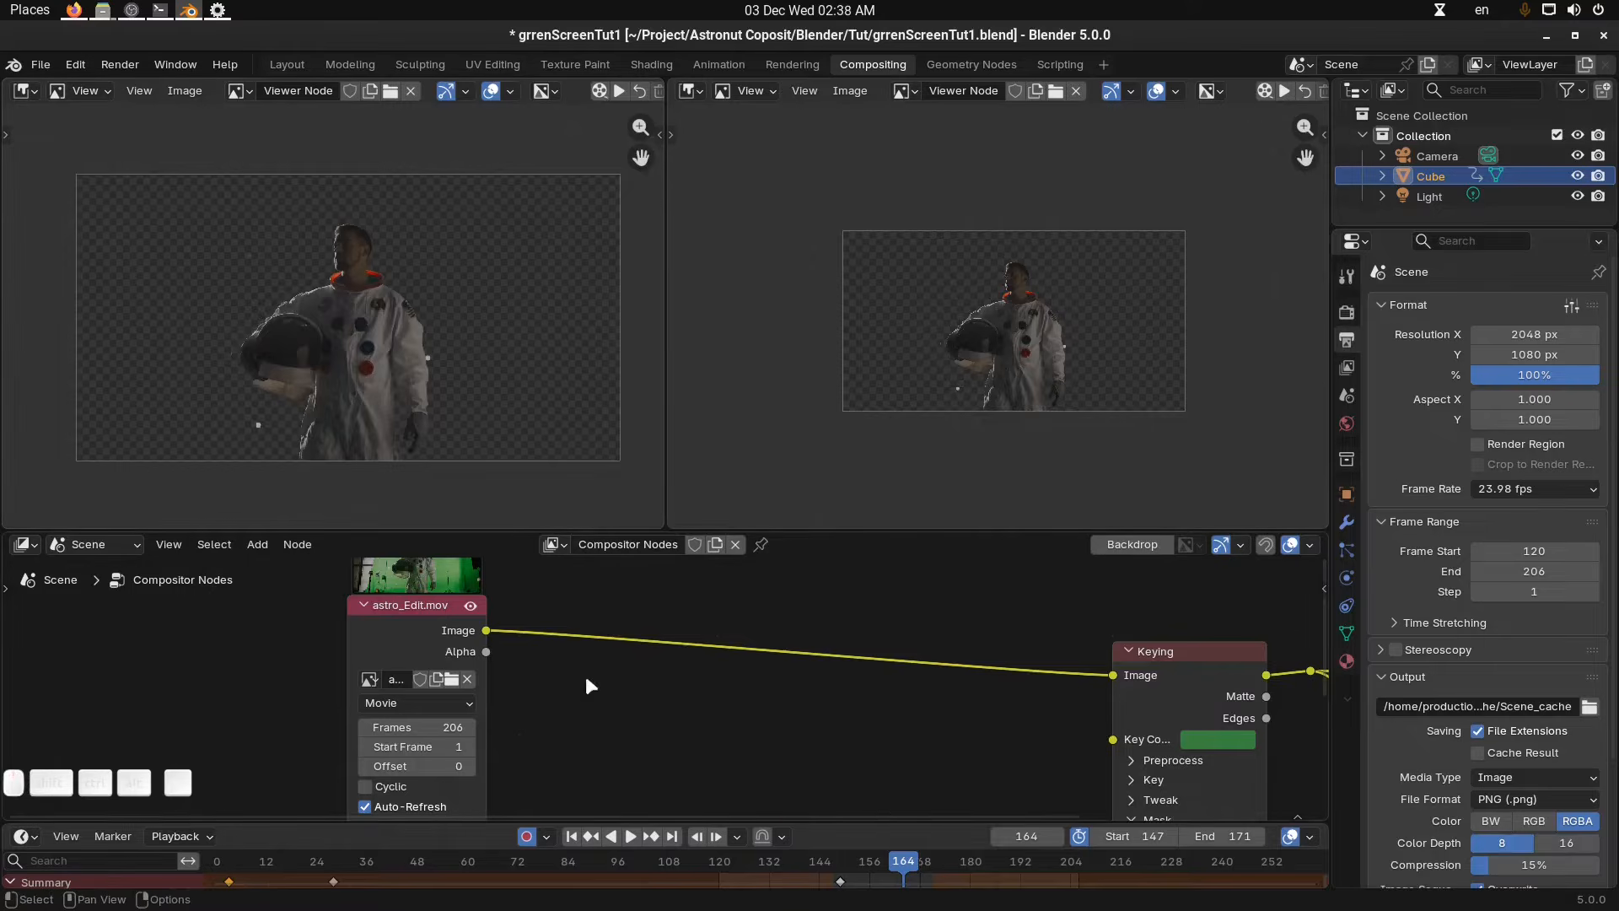
scroll(590, 675, "down", 2)
Raise the Keying node's key colour value in its colour picker.
middle_click_drag(831, 679, 554, 629)
scroll(737, 664, "up", 2)
left_click(857, 670)
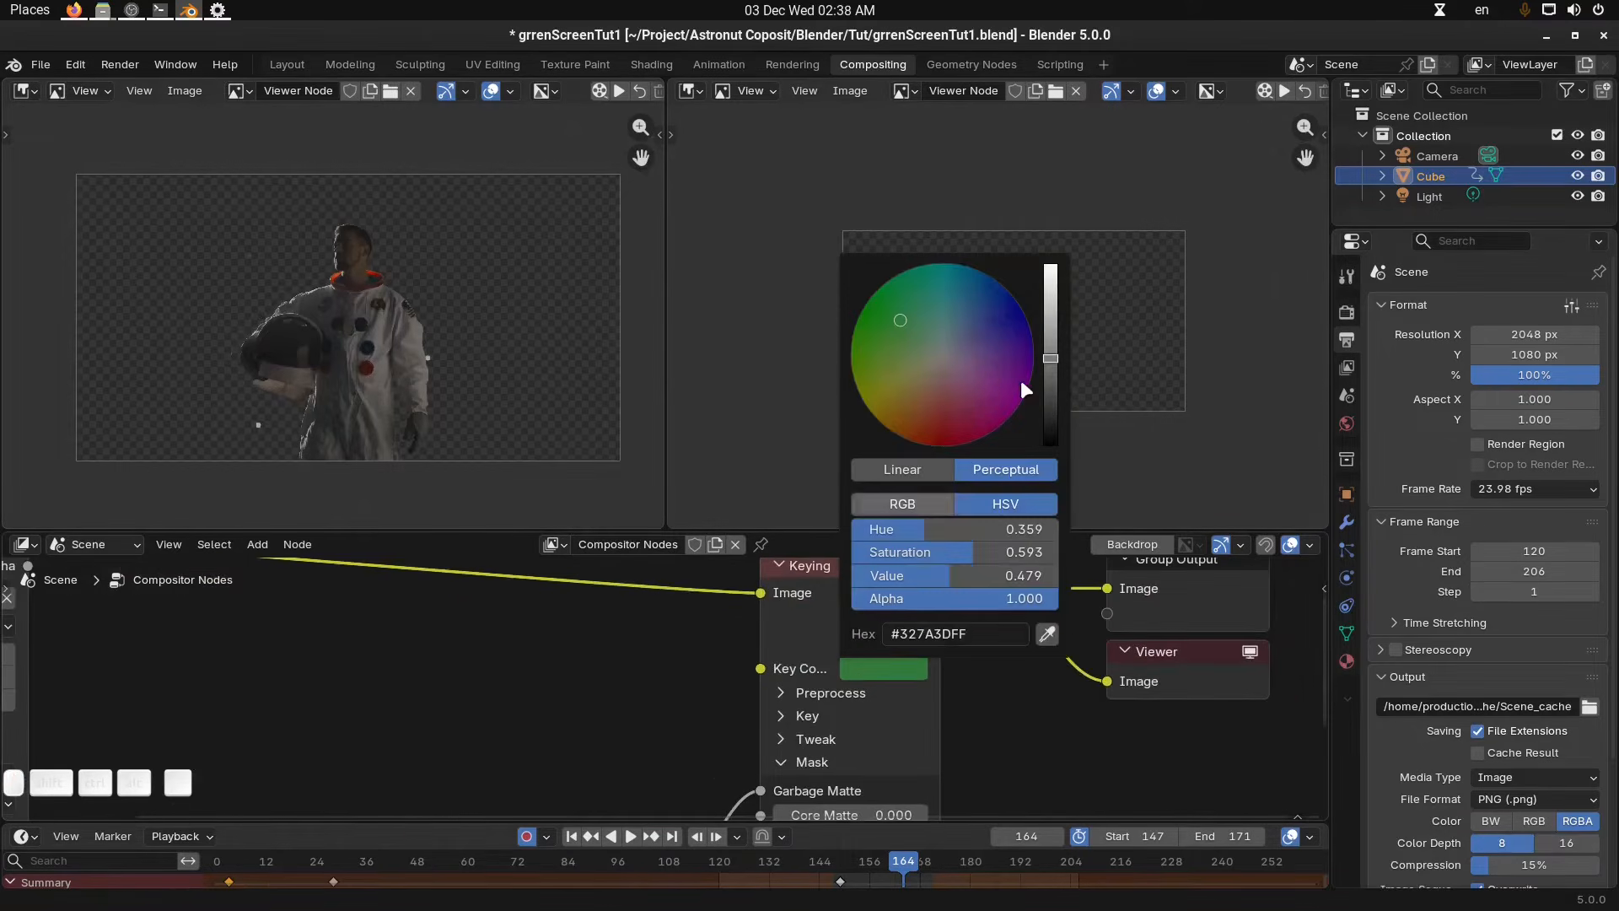
mouse_move(1049, 361)
left_mouse_down()
mouse_move(1050, 299)
mouse_move(1050, 337)
left_mouse_up()
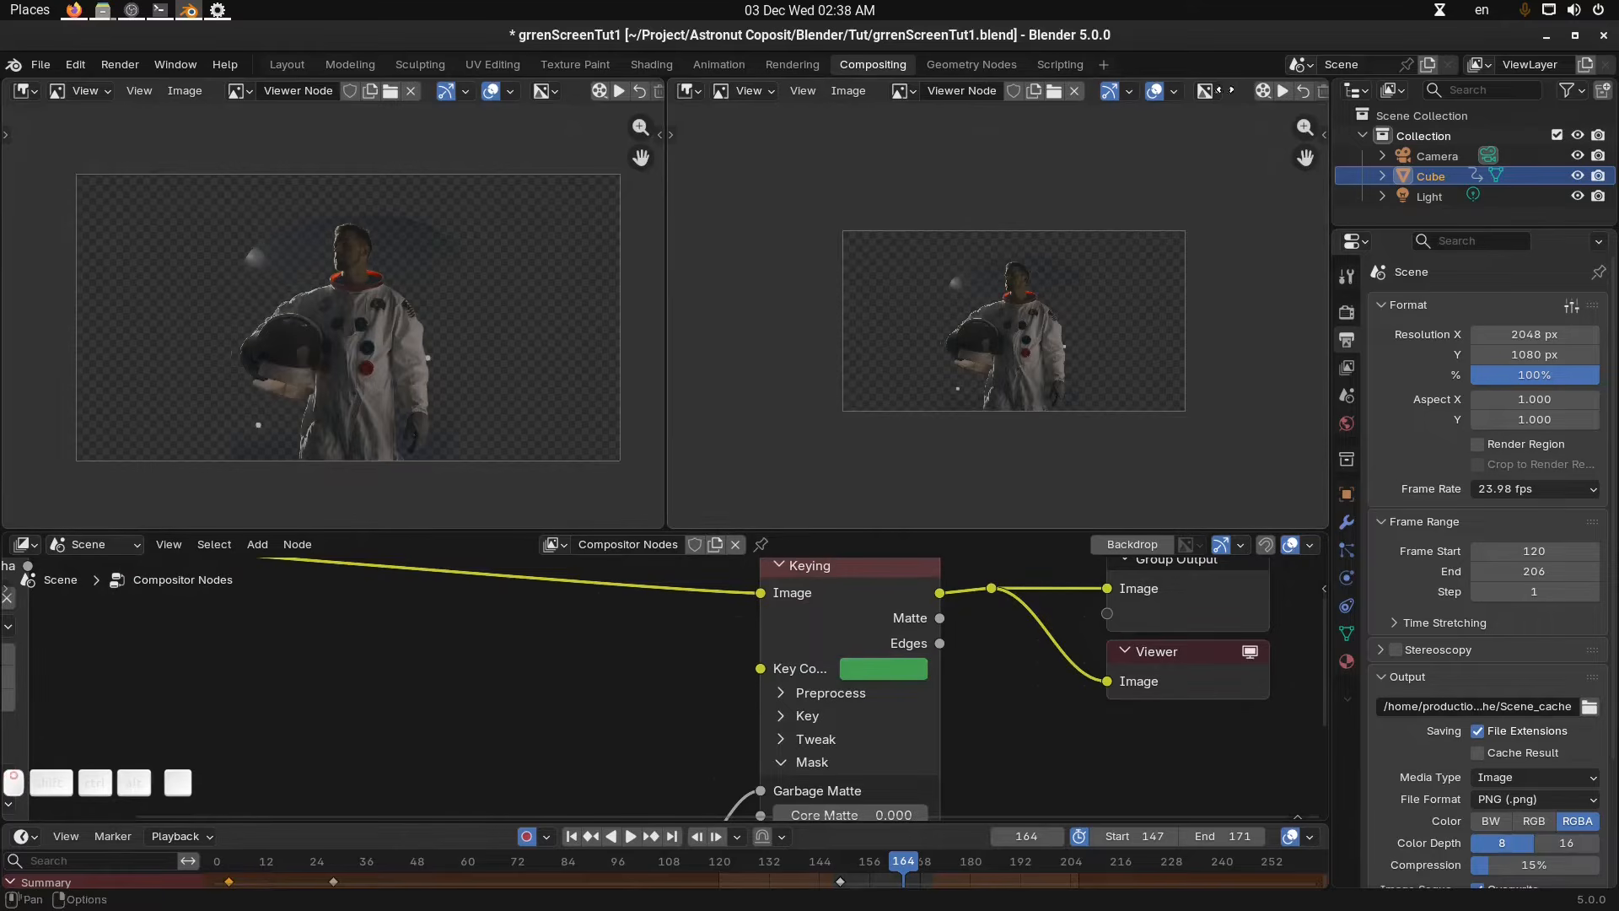
Play back the cached frames in the right viewer and stop playback.
scroll(1237, 94, "down", 1)
left_click(1270, 94)
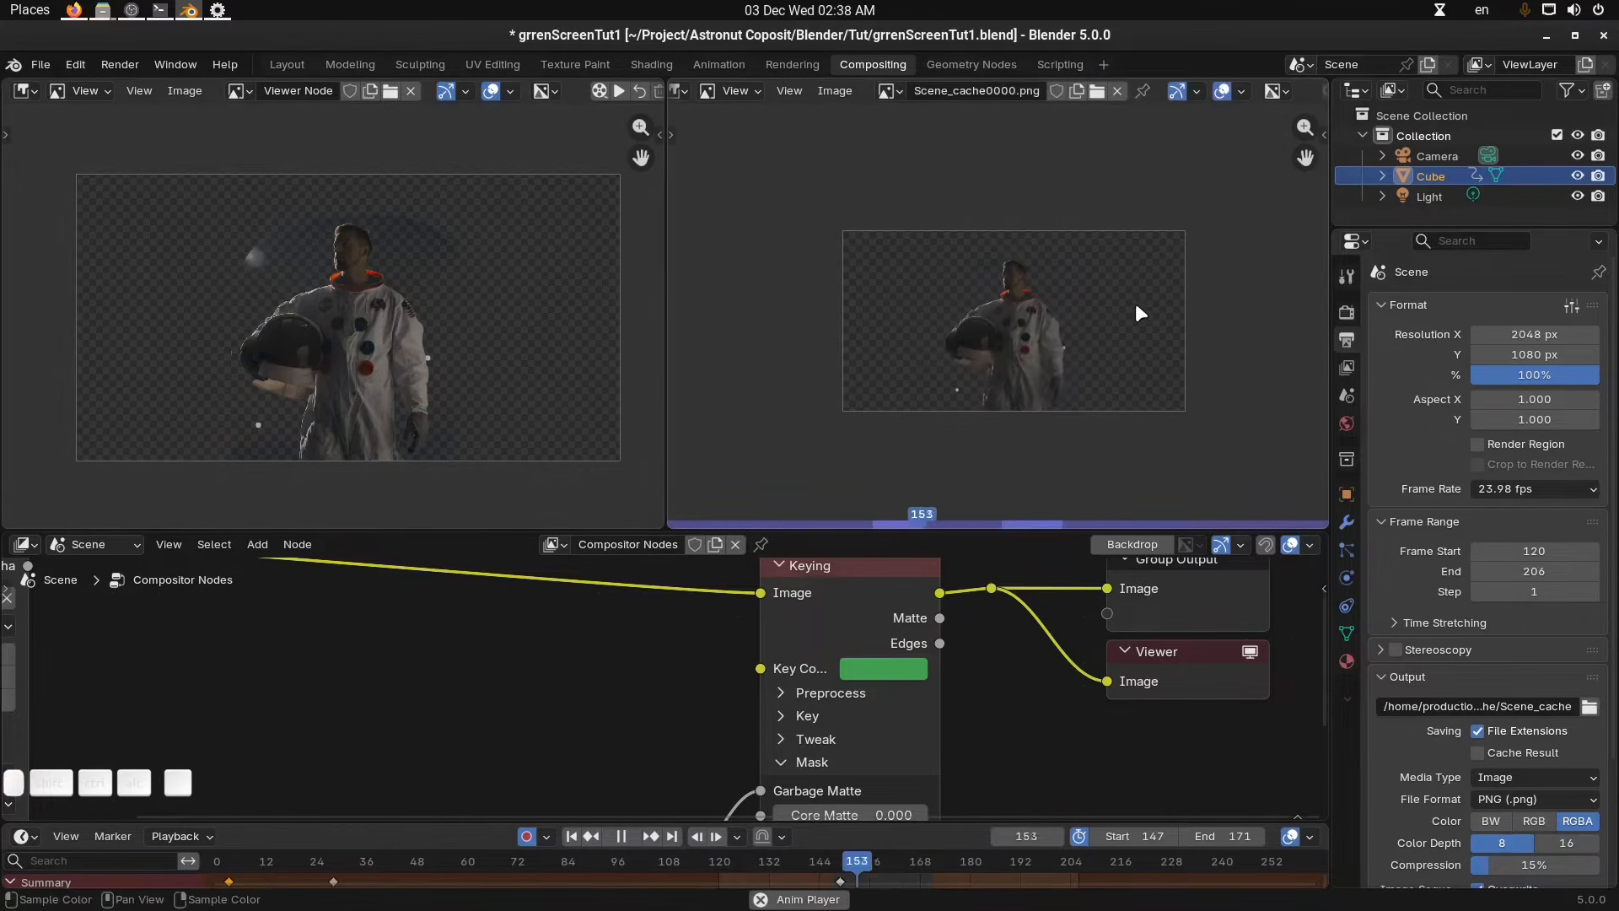
key("space")
Set the key colour value to 0.824 and start a cache render, then cancel it.
left_click(917, 671)
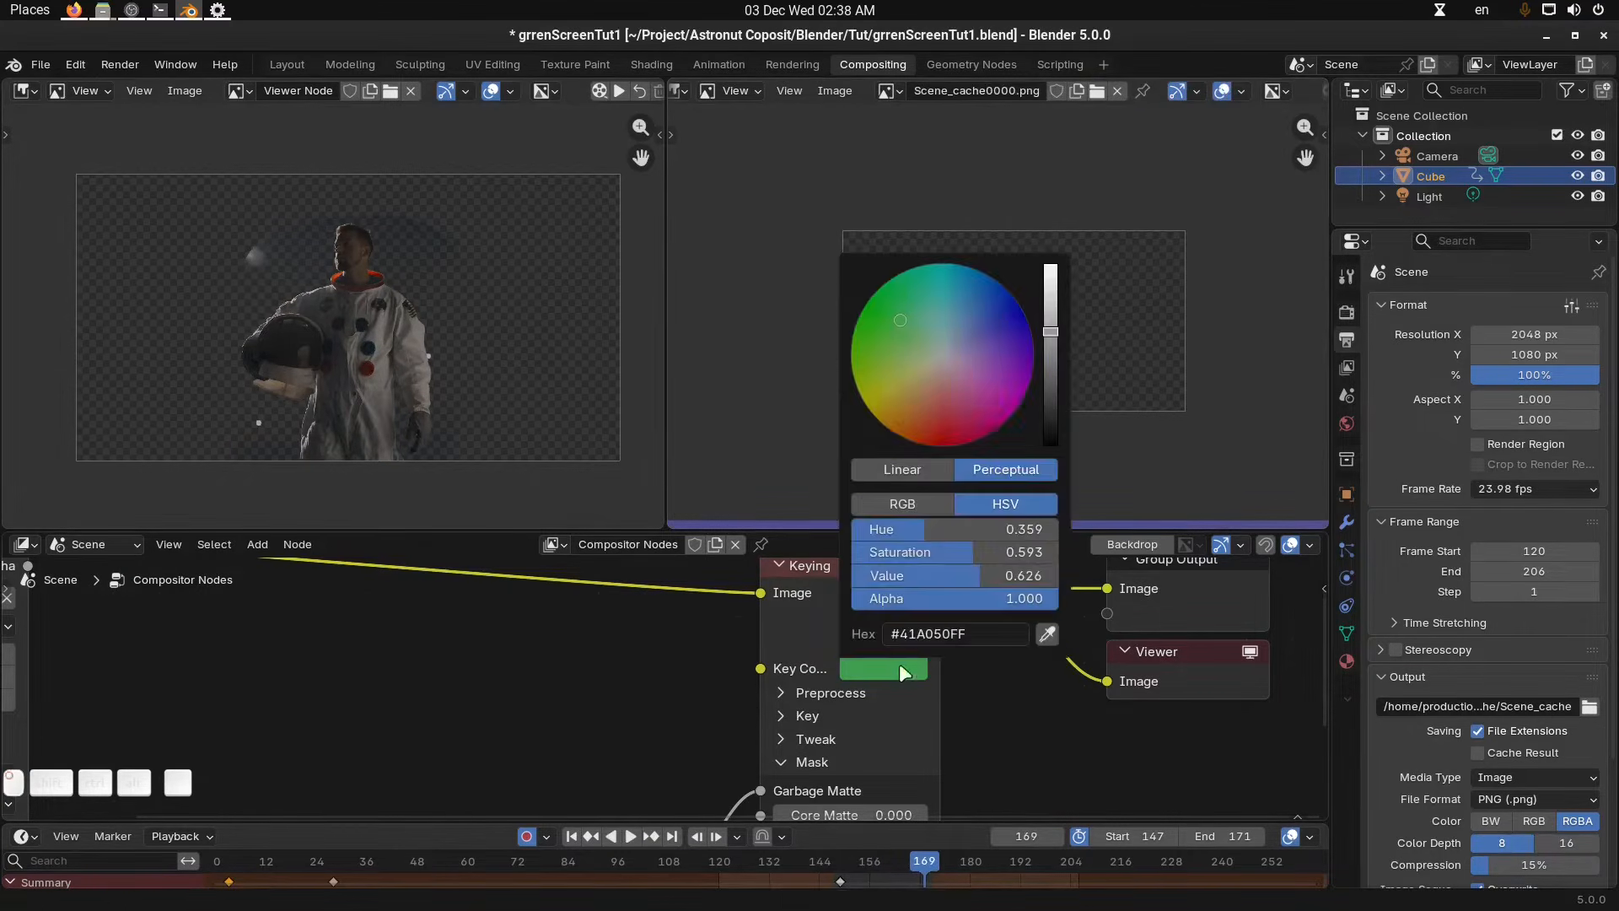
left_click_drag(1051, 335, 1051, 292)
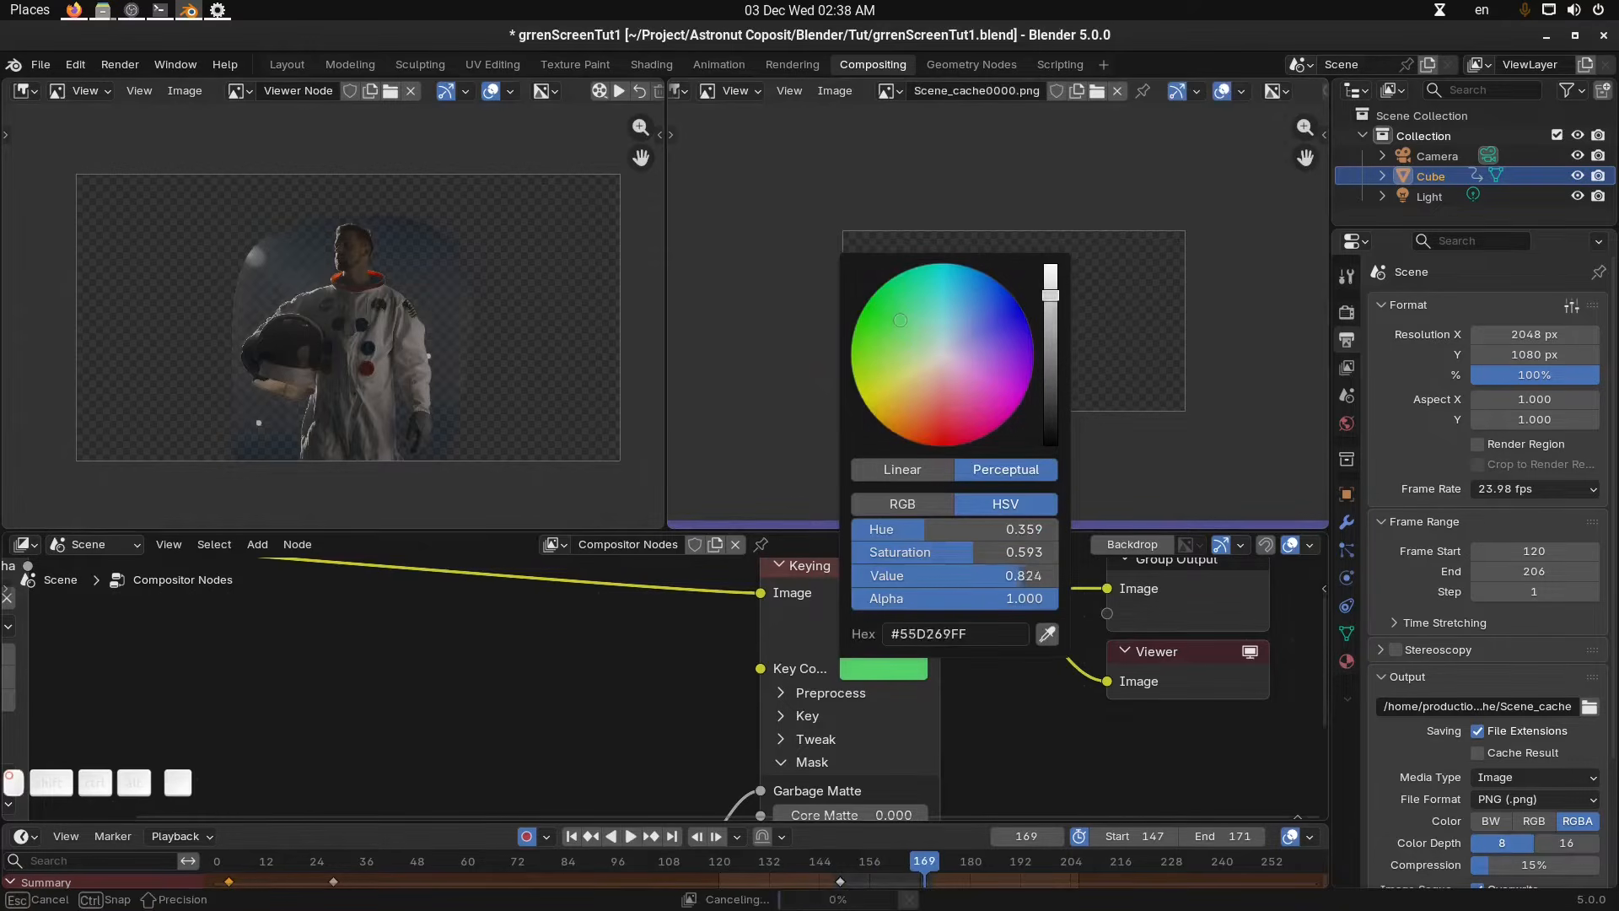
middle_click_drag(451, 294, 450, 293)
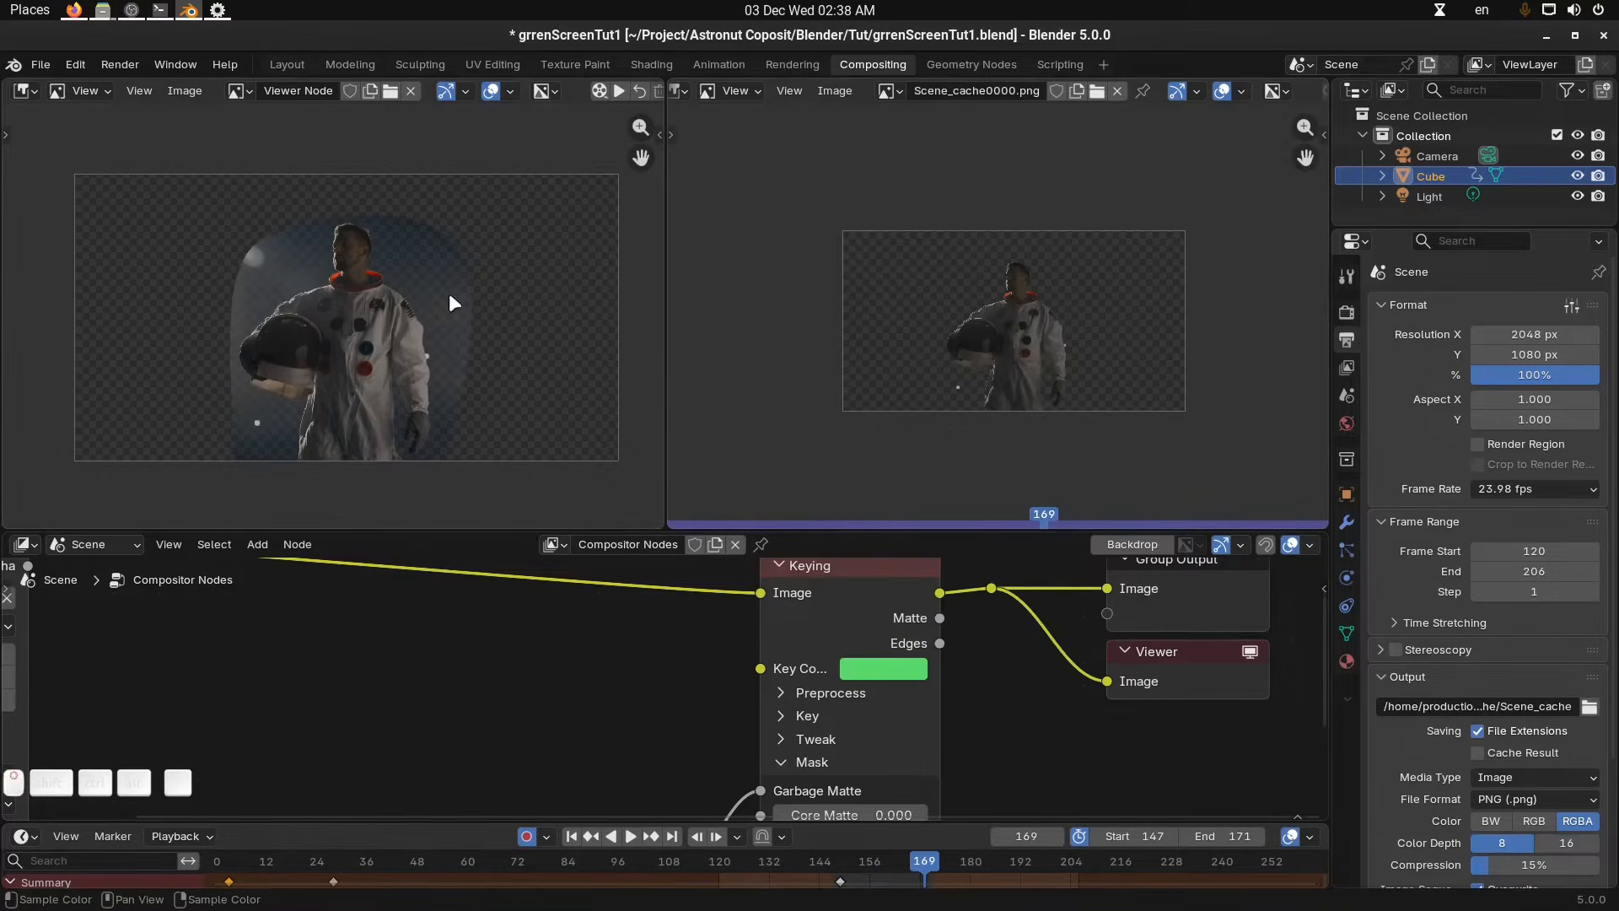
scroll(1240, 94, "down", 2)
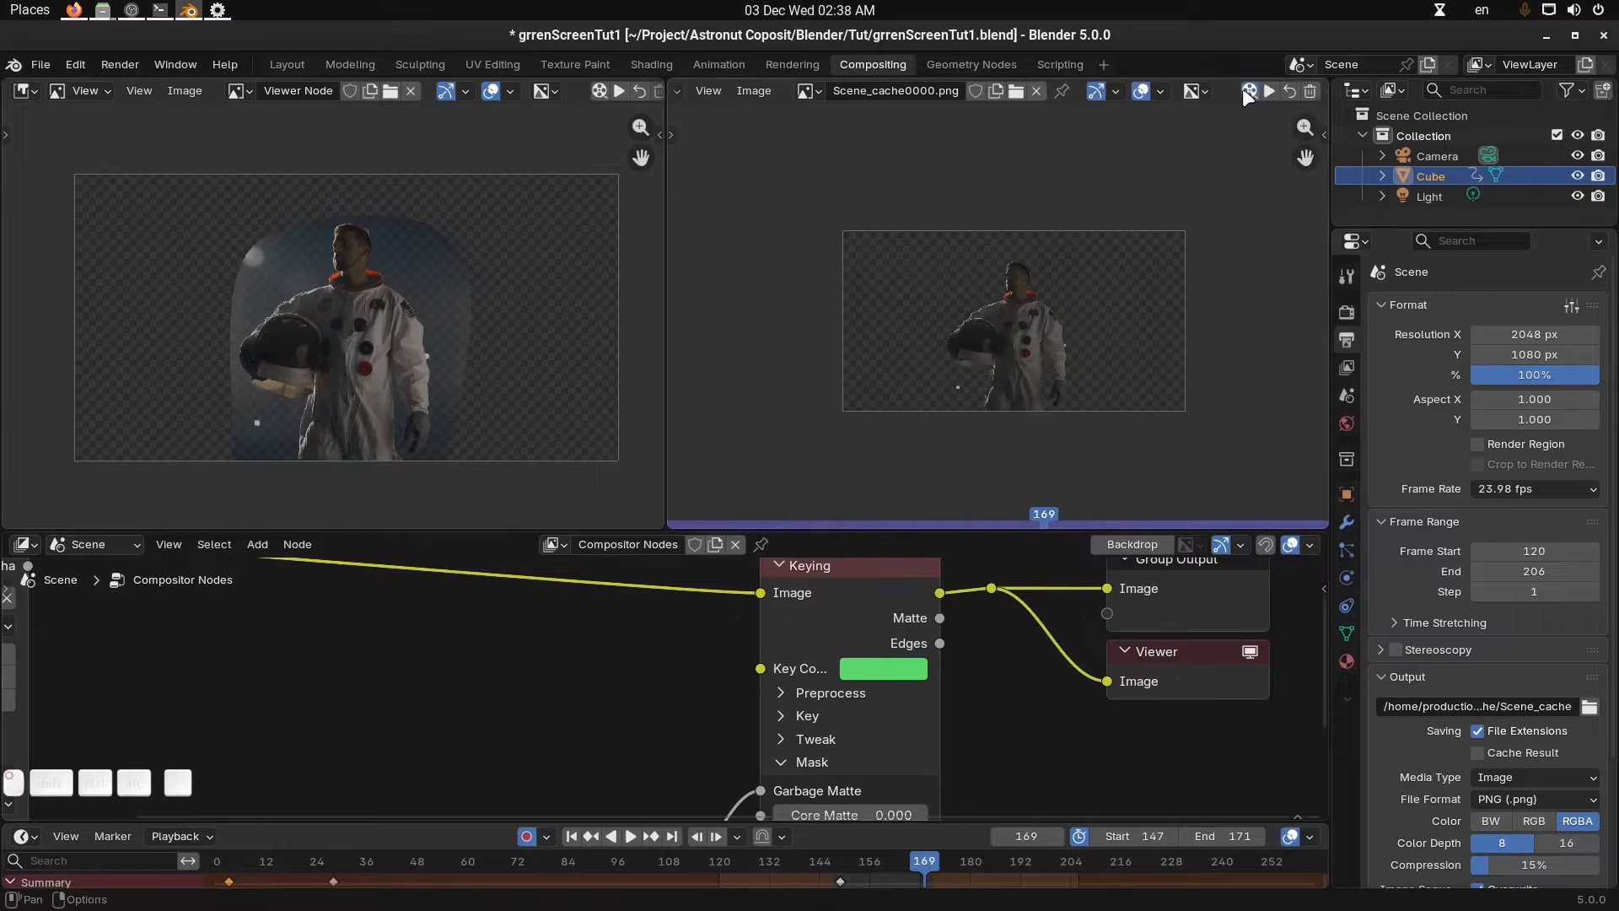
left_click(1249, 91)
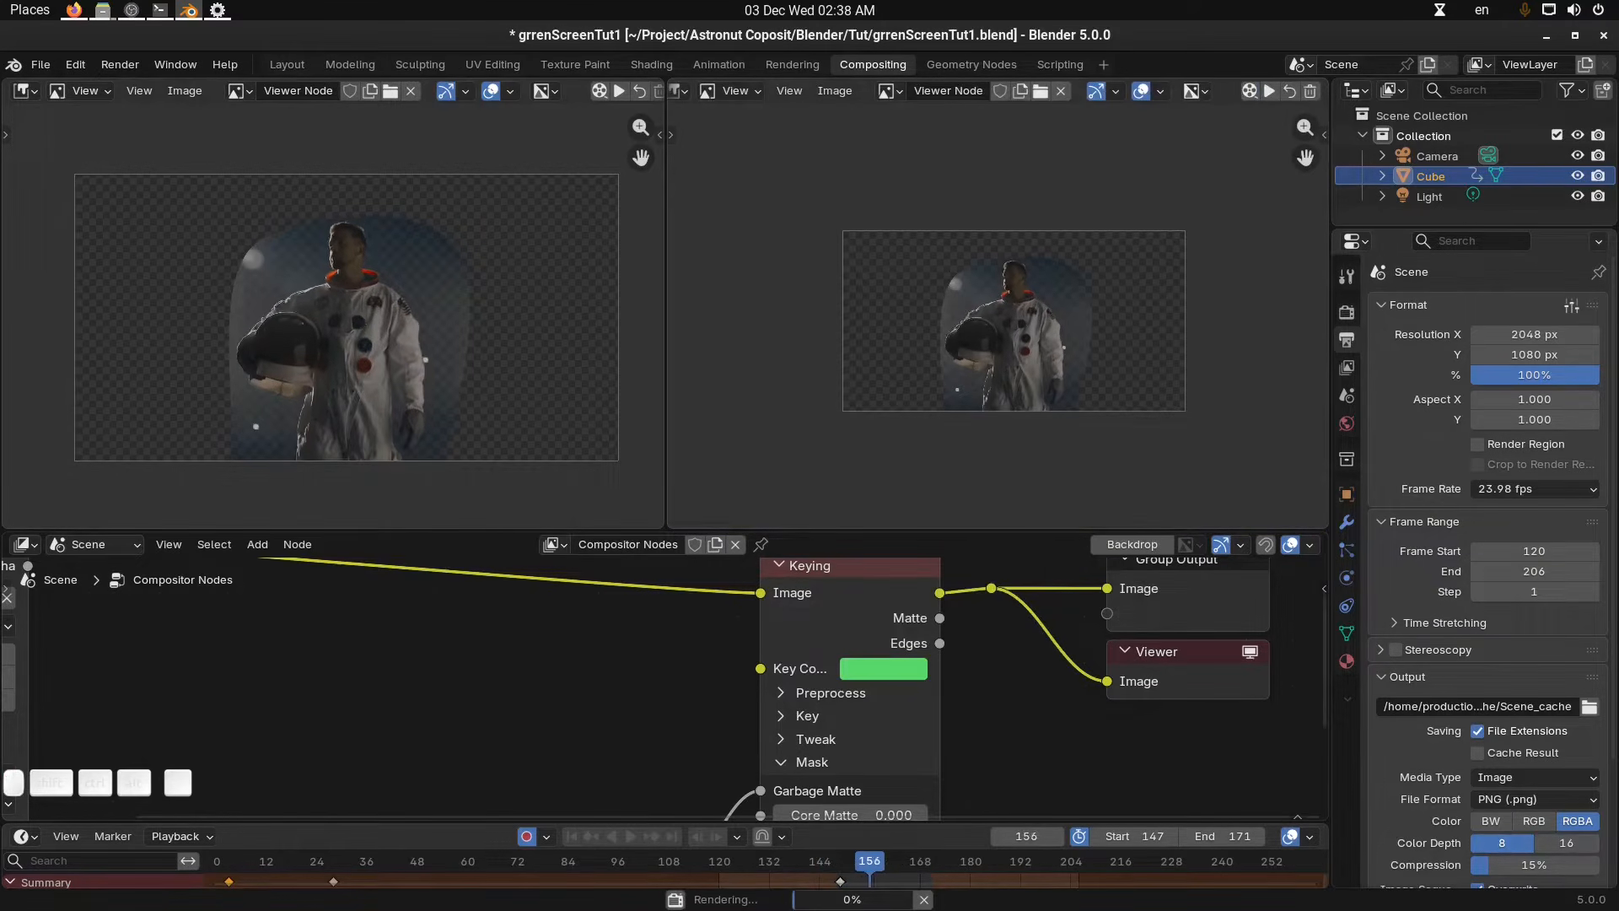
key("Escape")
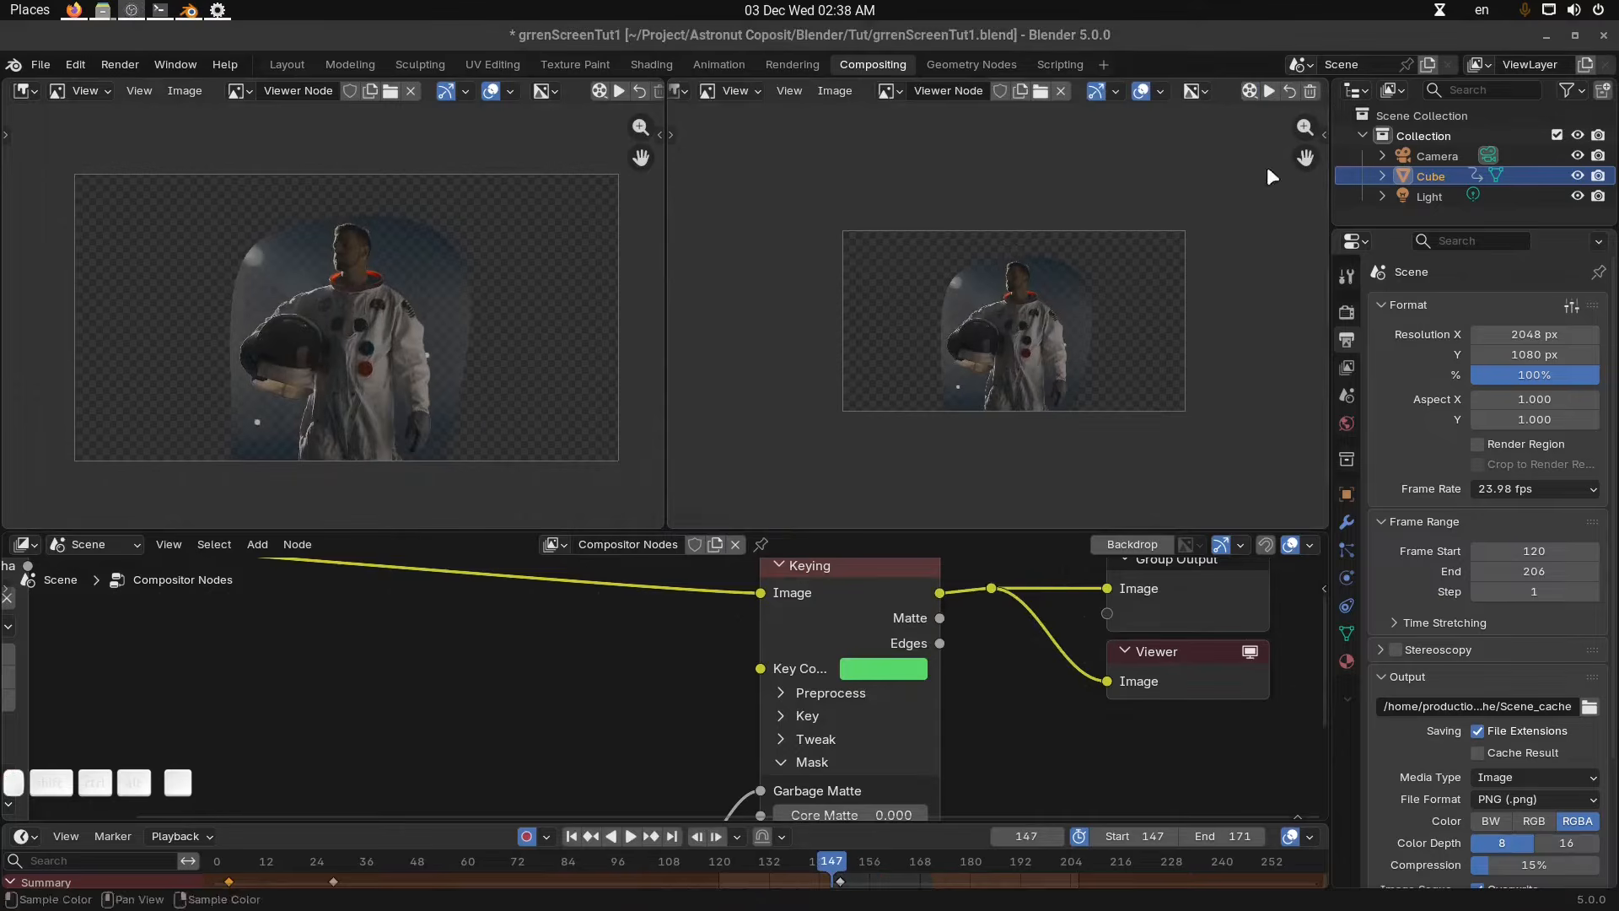
Play back the cached result in the right viewer, zooming in to inspect it, and stop playback.
left_click(1269, 92)
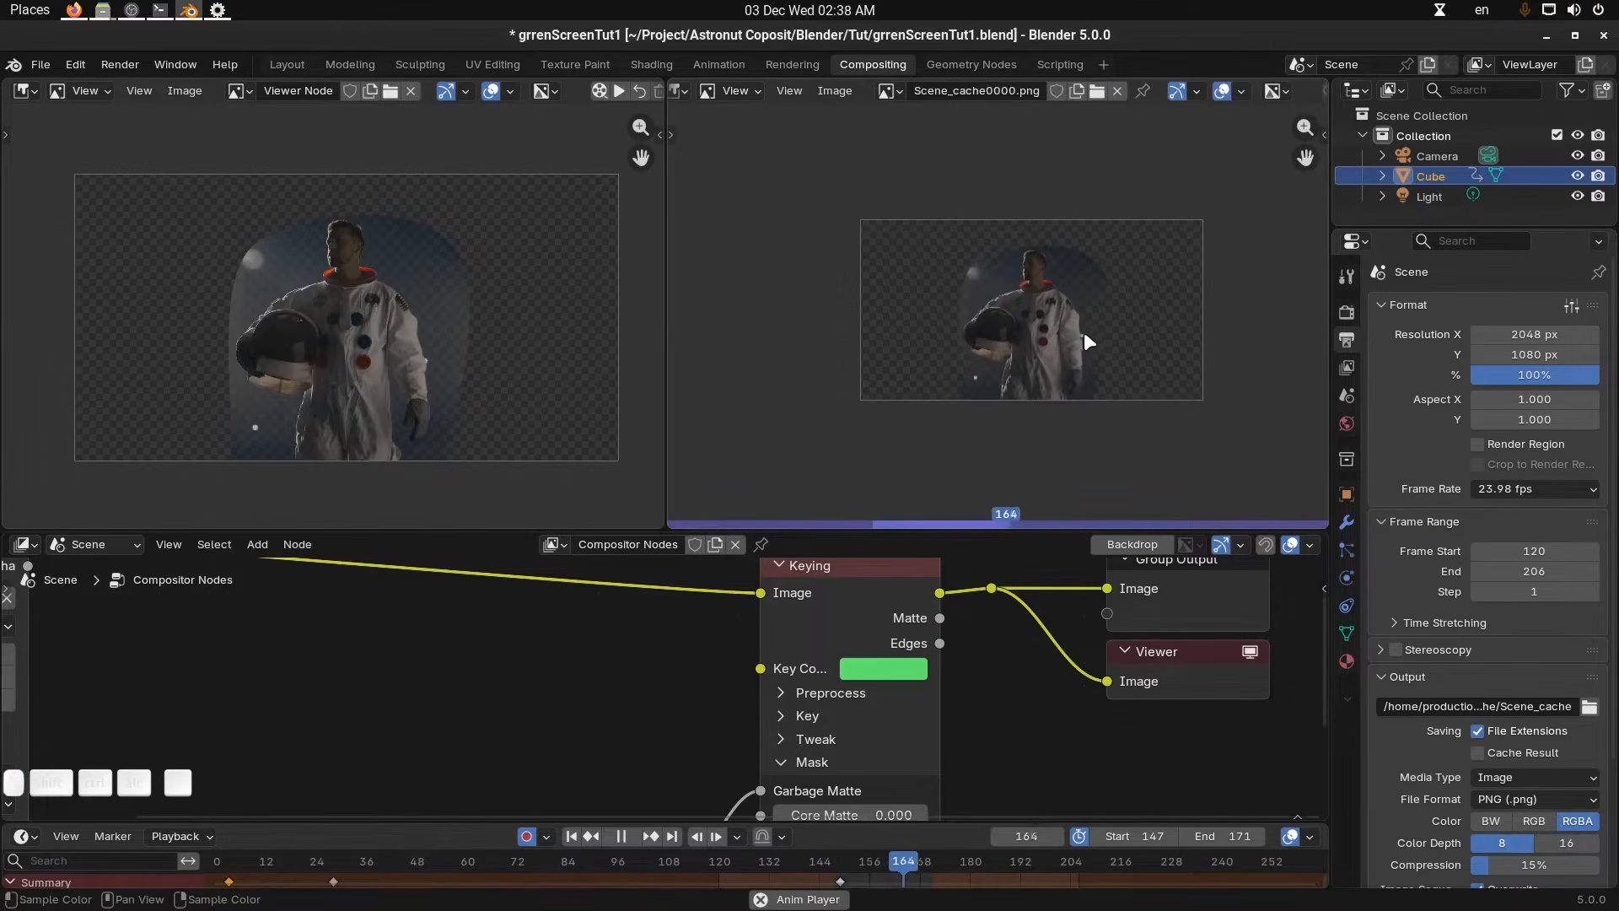
scroll(1132, 343, "up", 2)
middle_click_drag(1131, 341, 1070, 354)
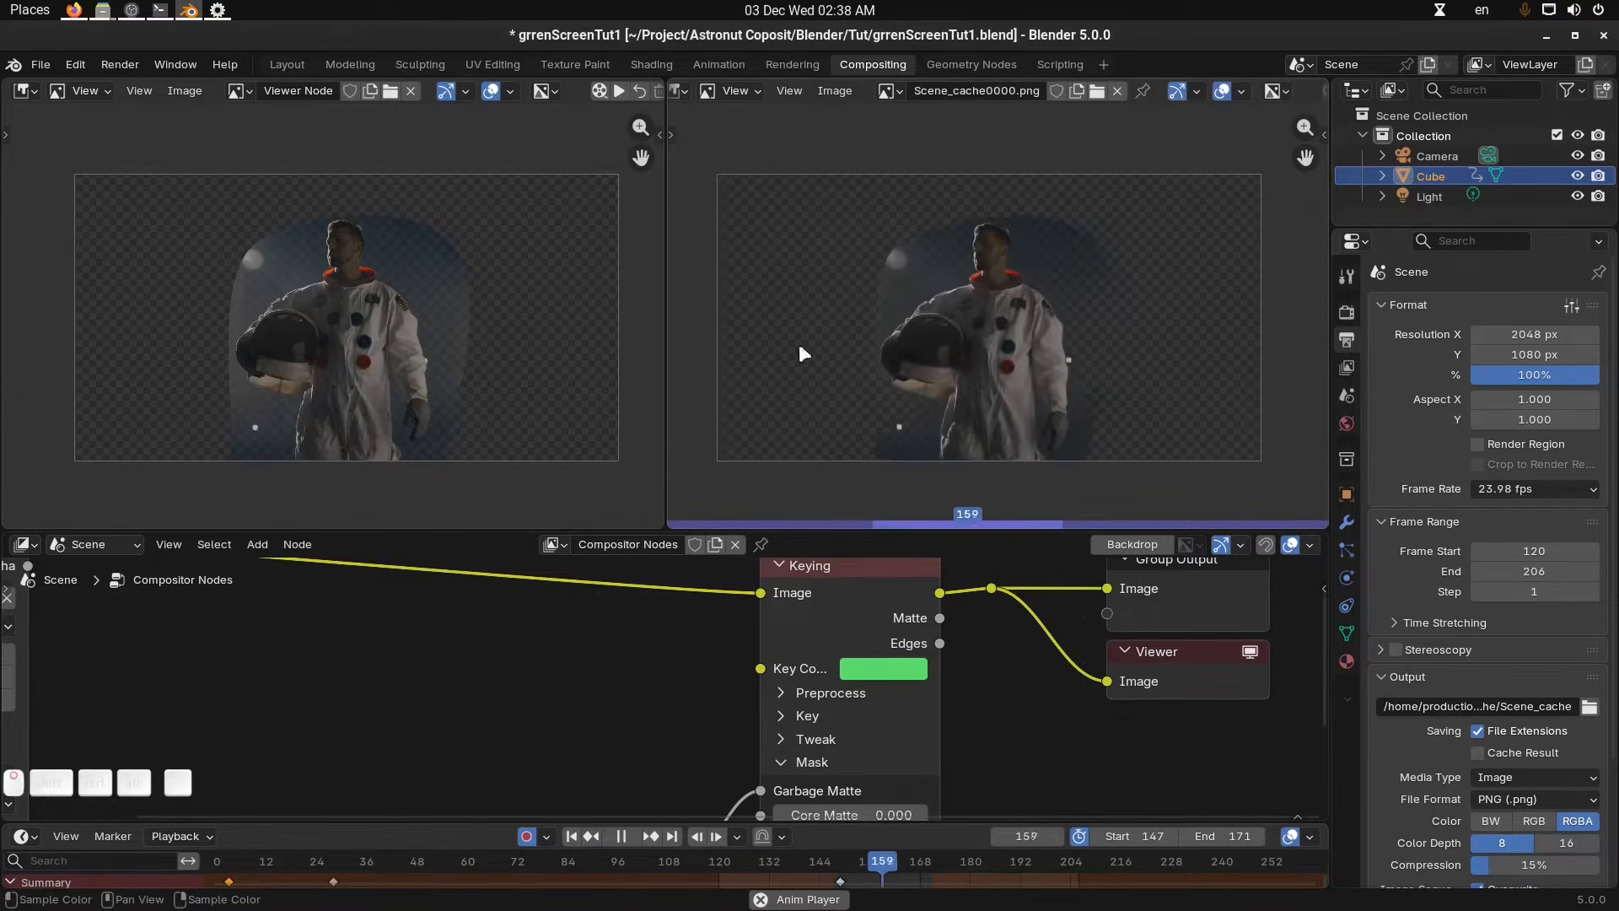
key("space")
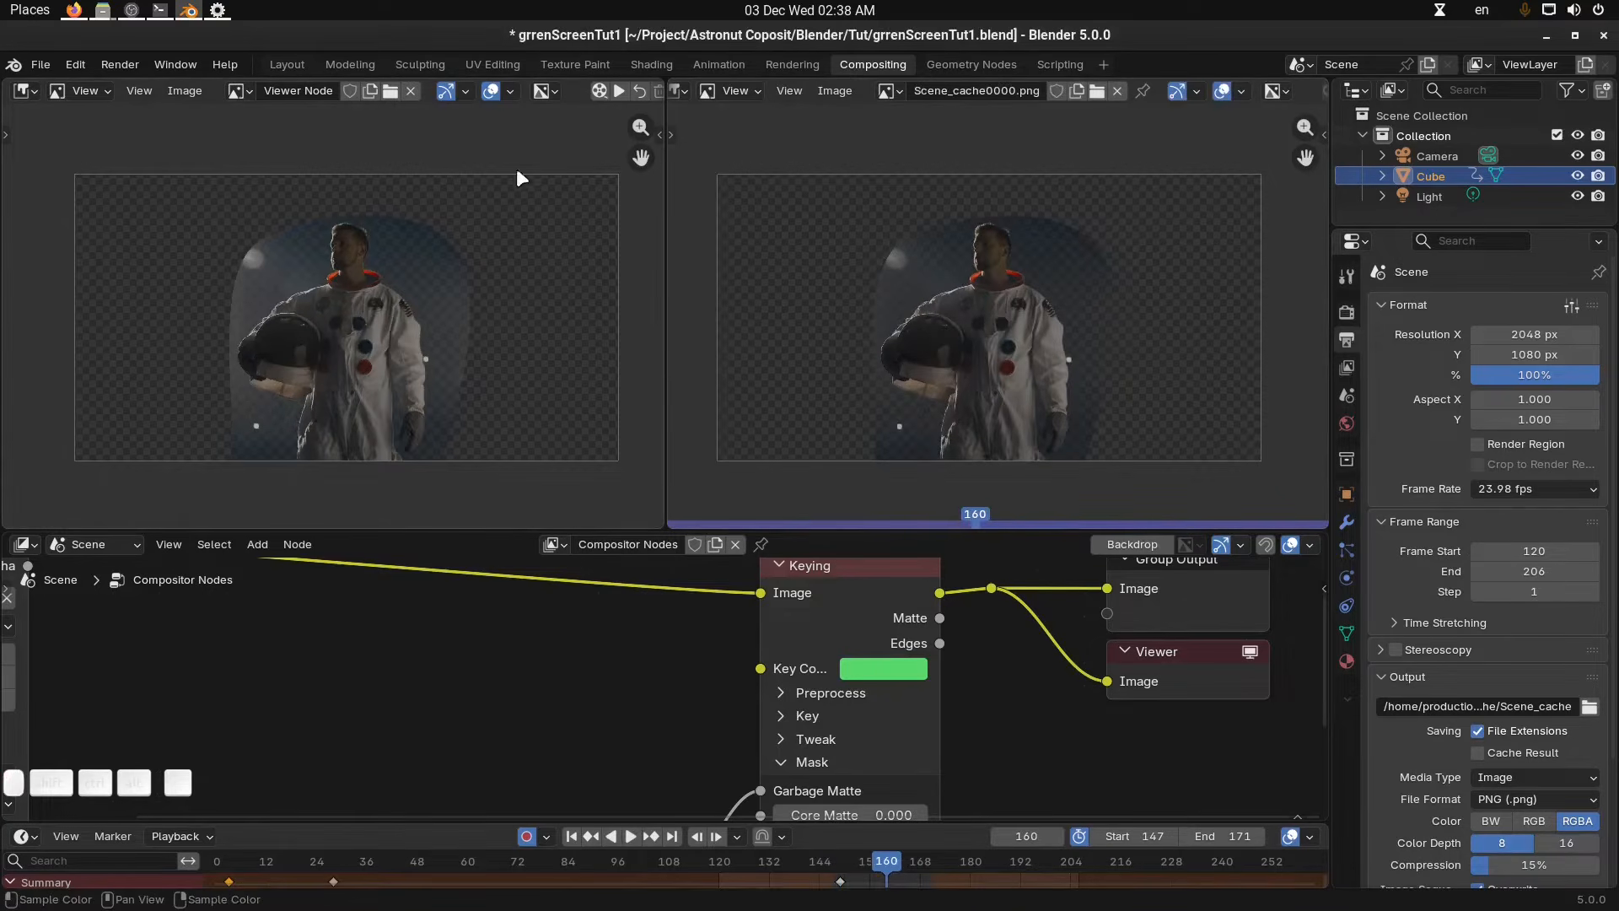
scroll(1222, 100, "down", 3)
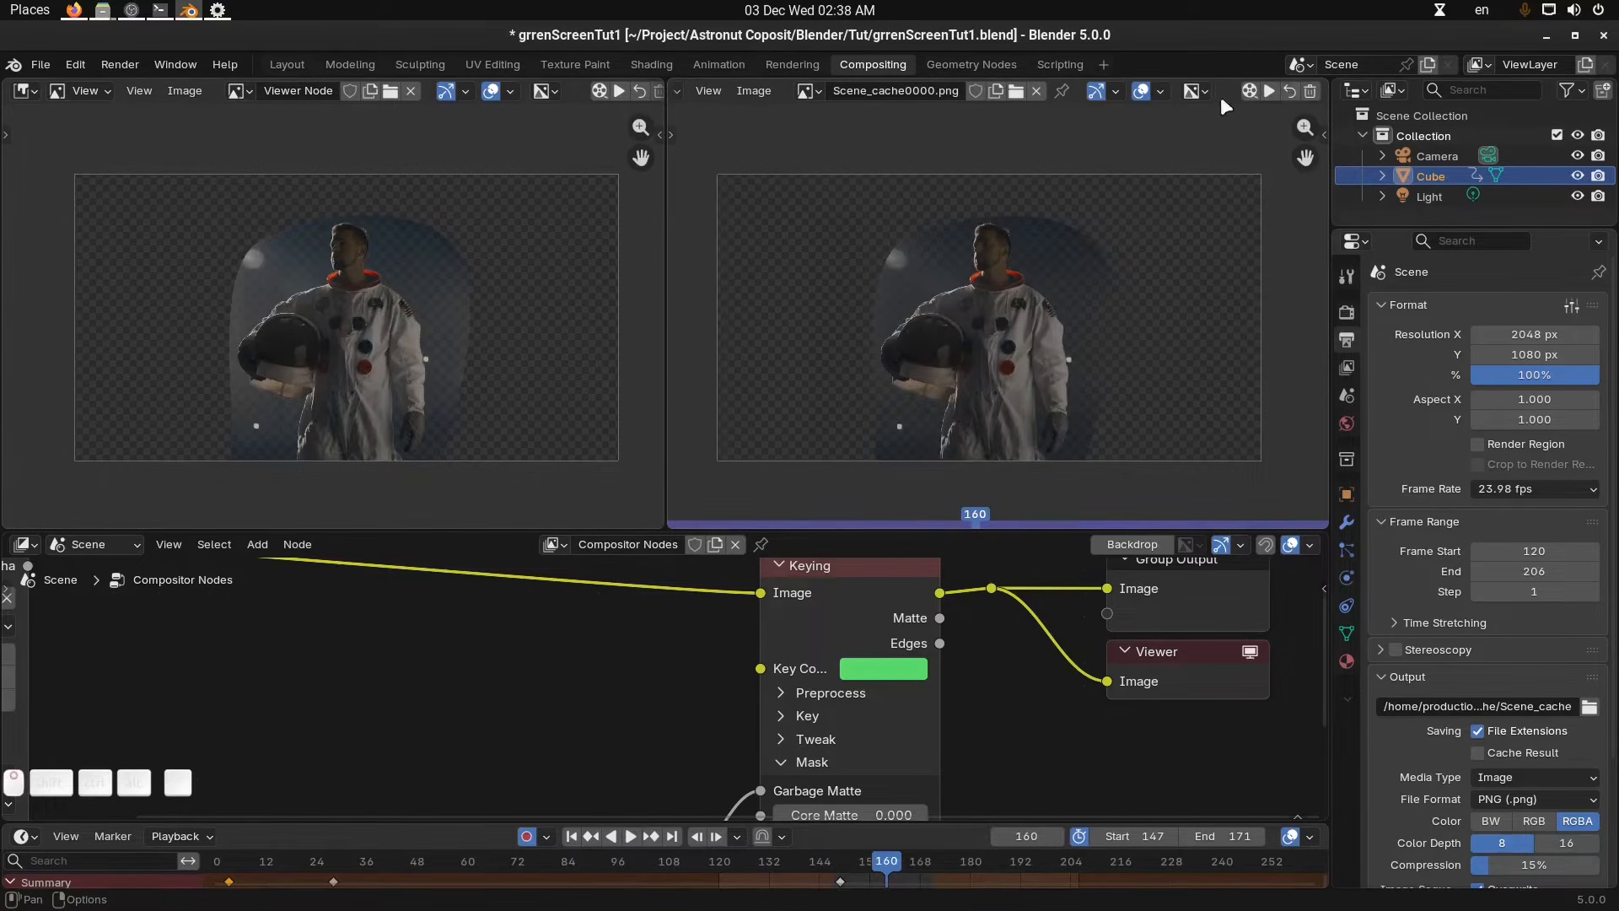
middle_click_drag(1091, 359, 1090, 355)
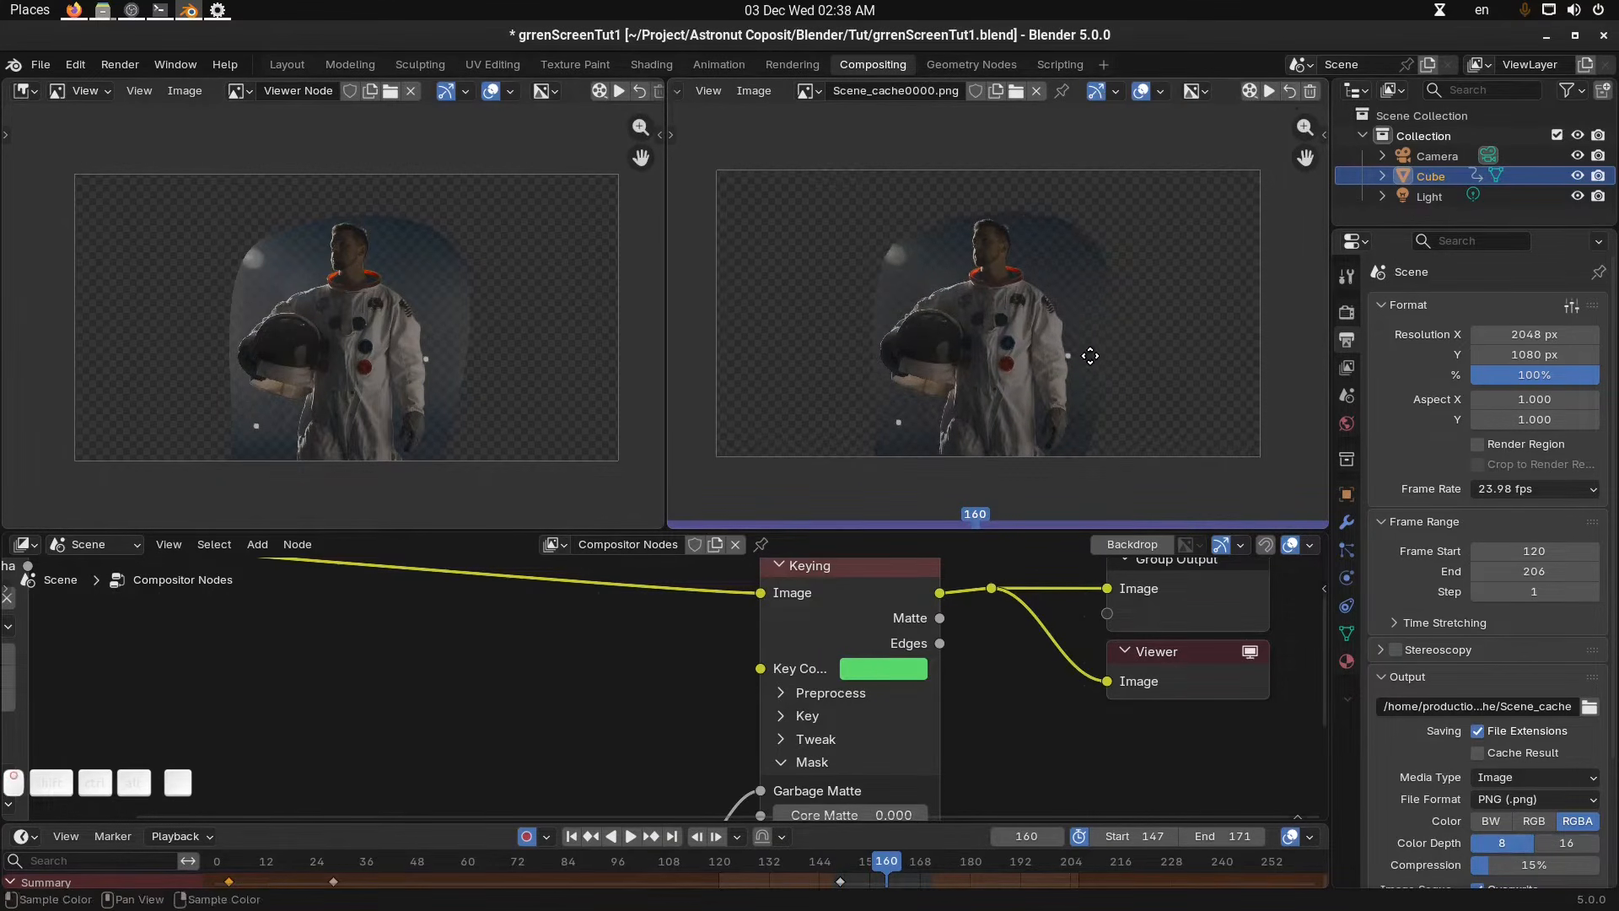
left_click(1269, 91)
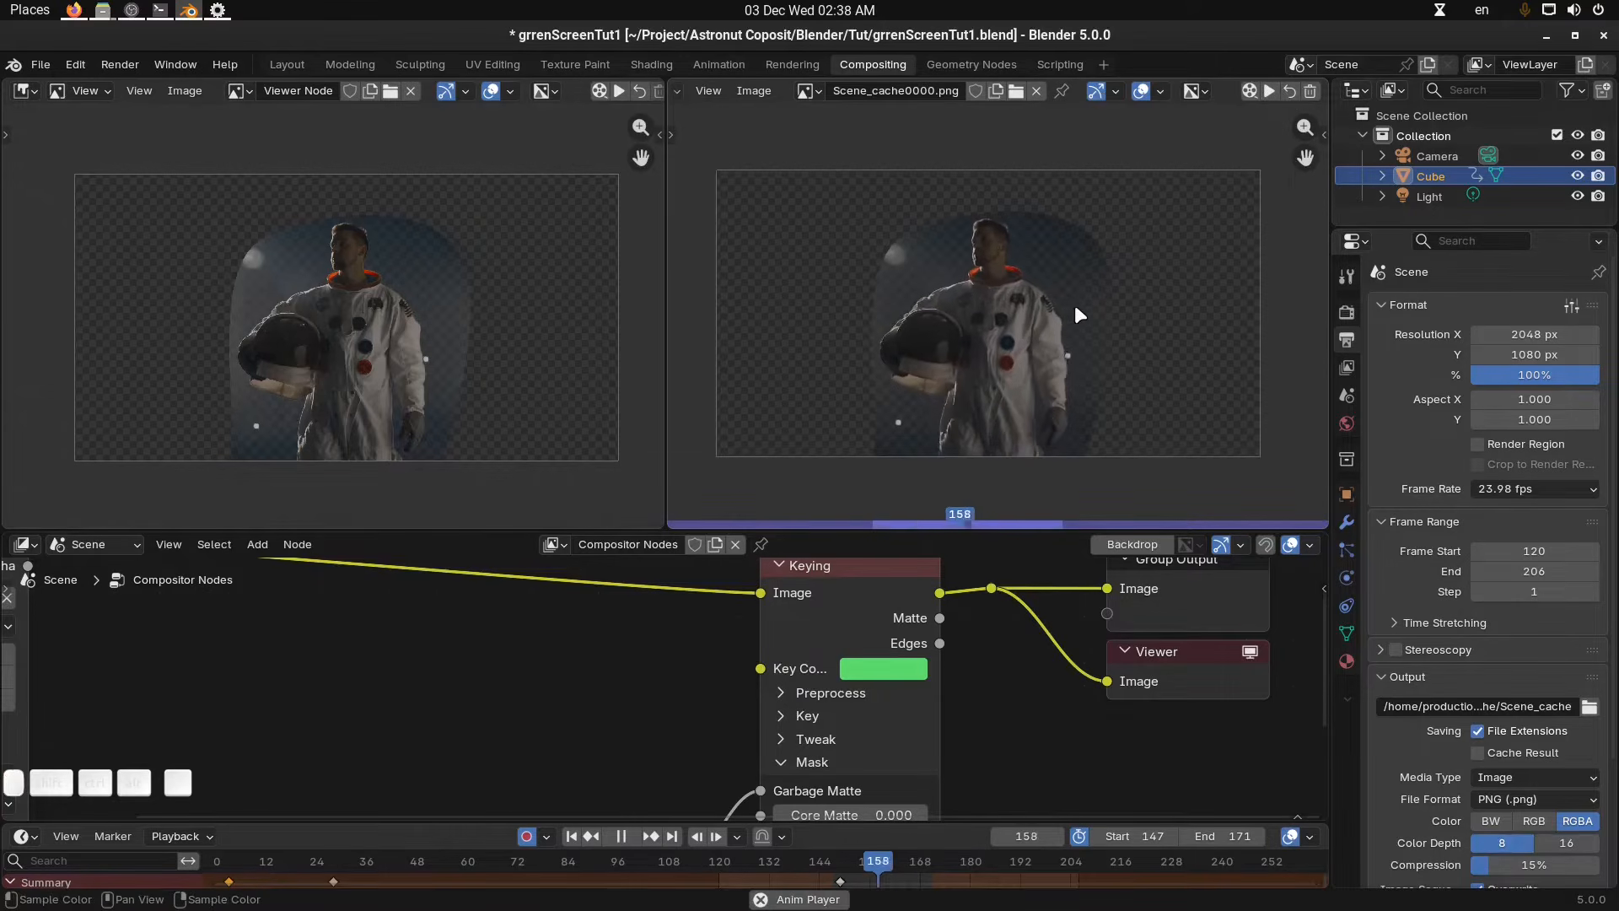
key("space")
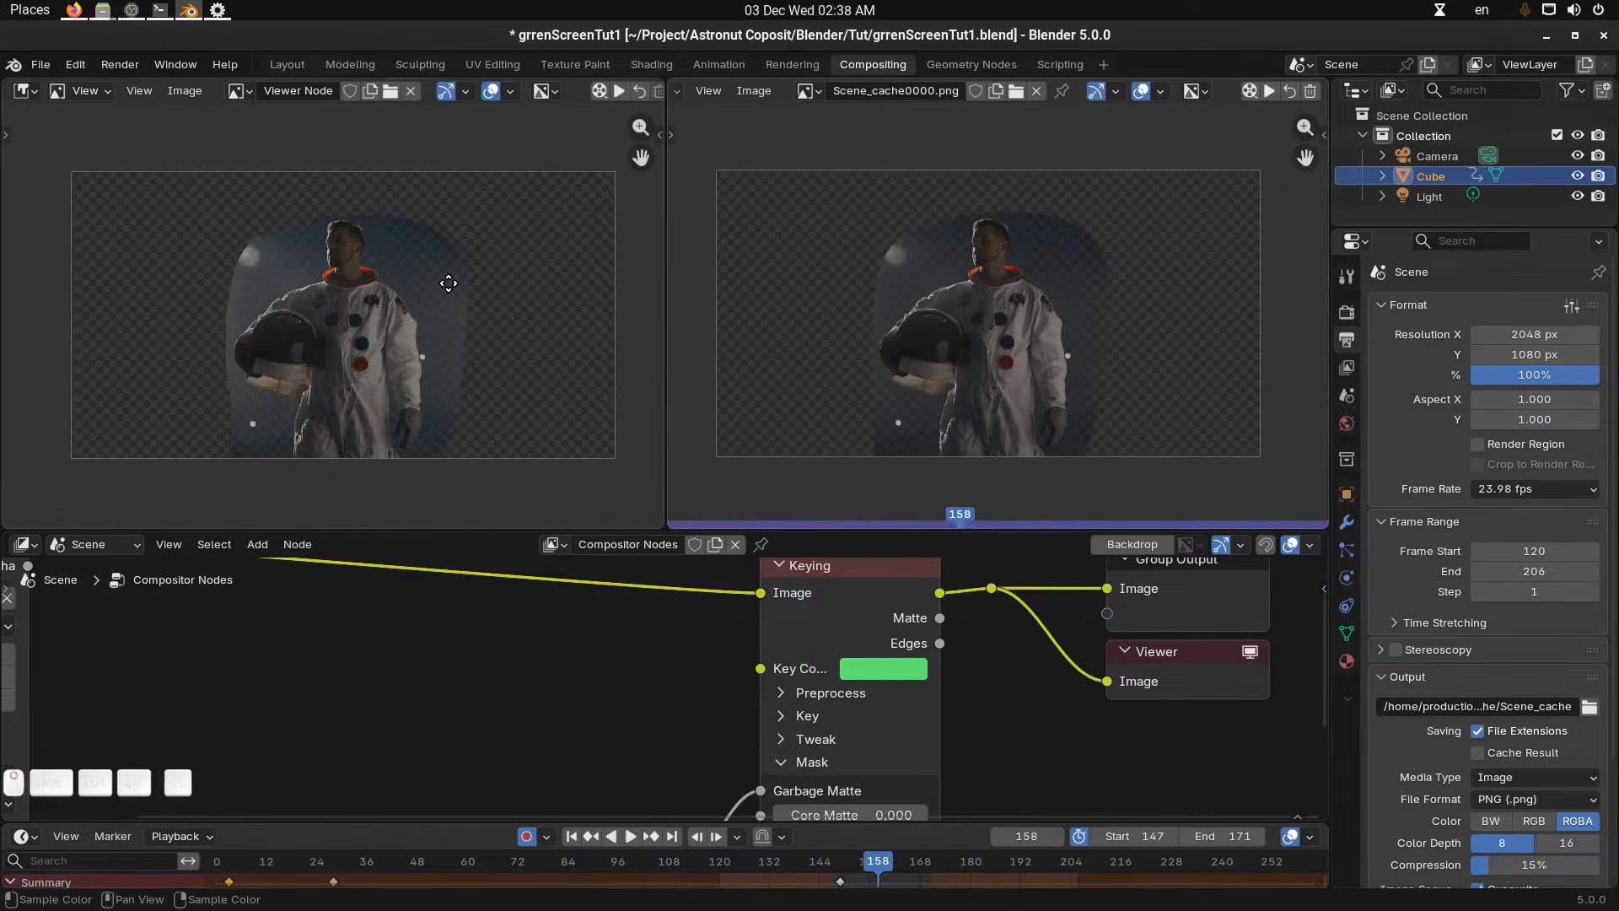
Set the key colour value to 0.510, re-render the viewer cache and preview its playback.
left_click(902, 670)
mouse_move(942, 582)
left_mouse_down()
mouse_move(844, 582)
mouse_move(936, 582)
left_mouse_up()
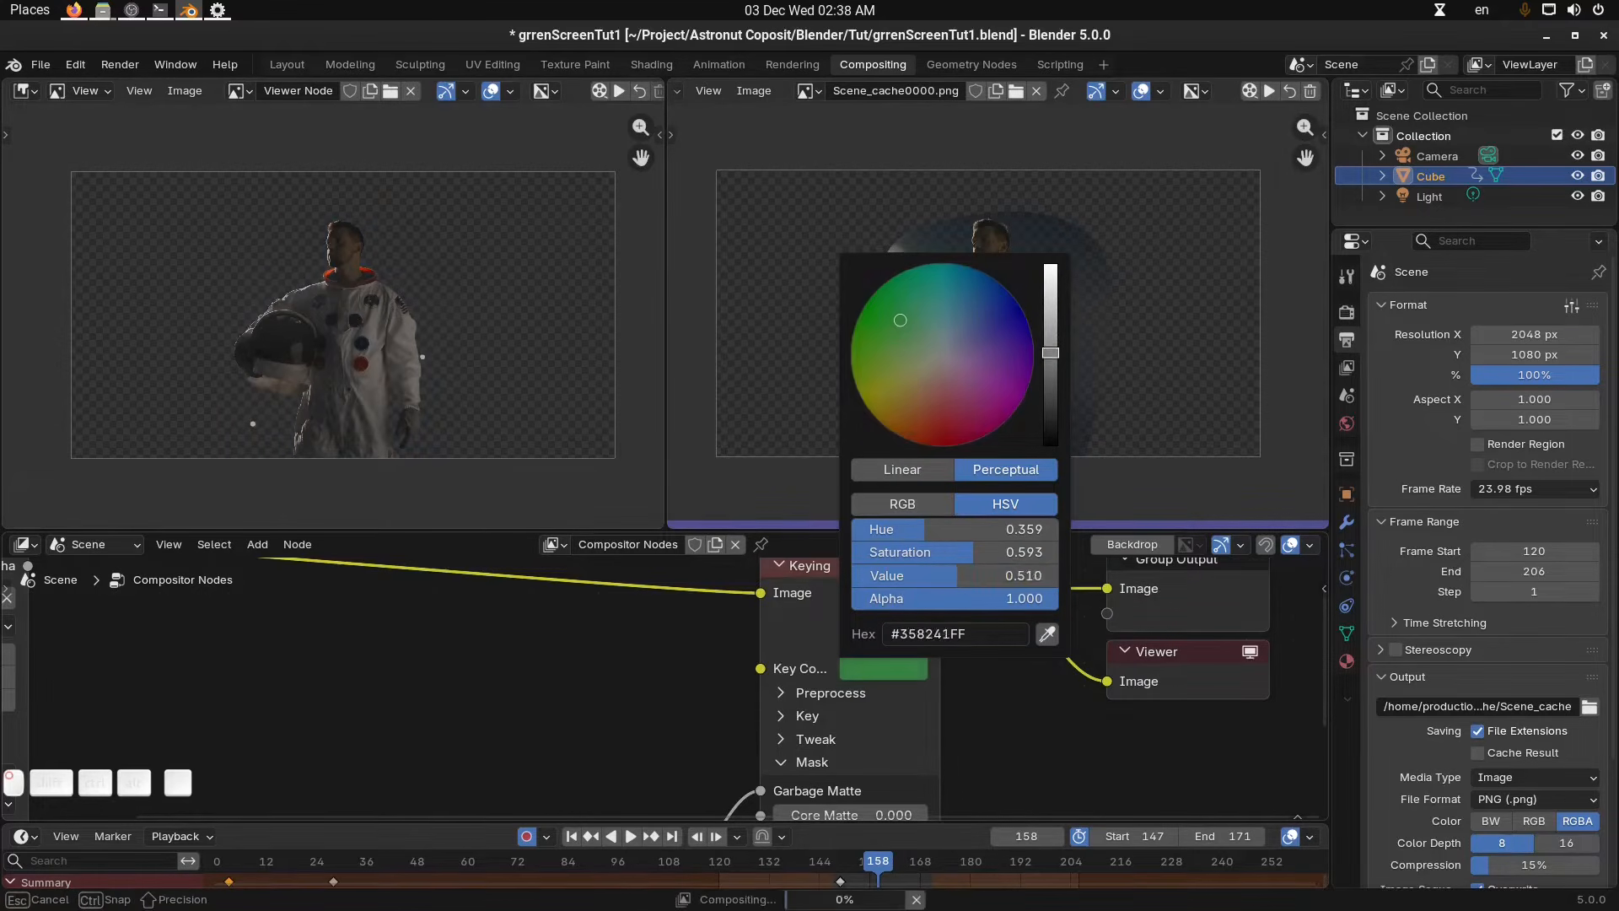
left_click(1248, 93)
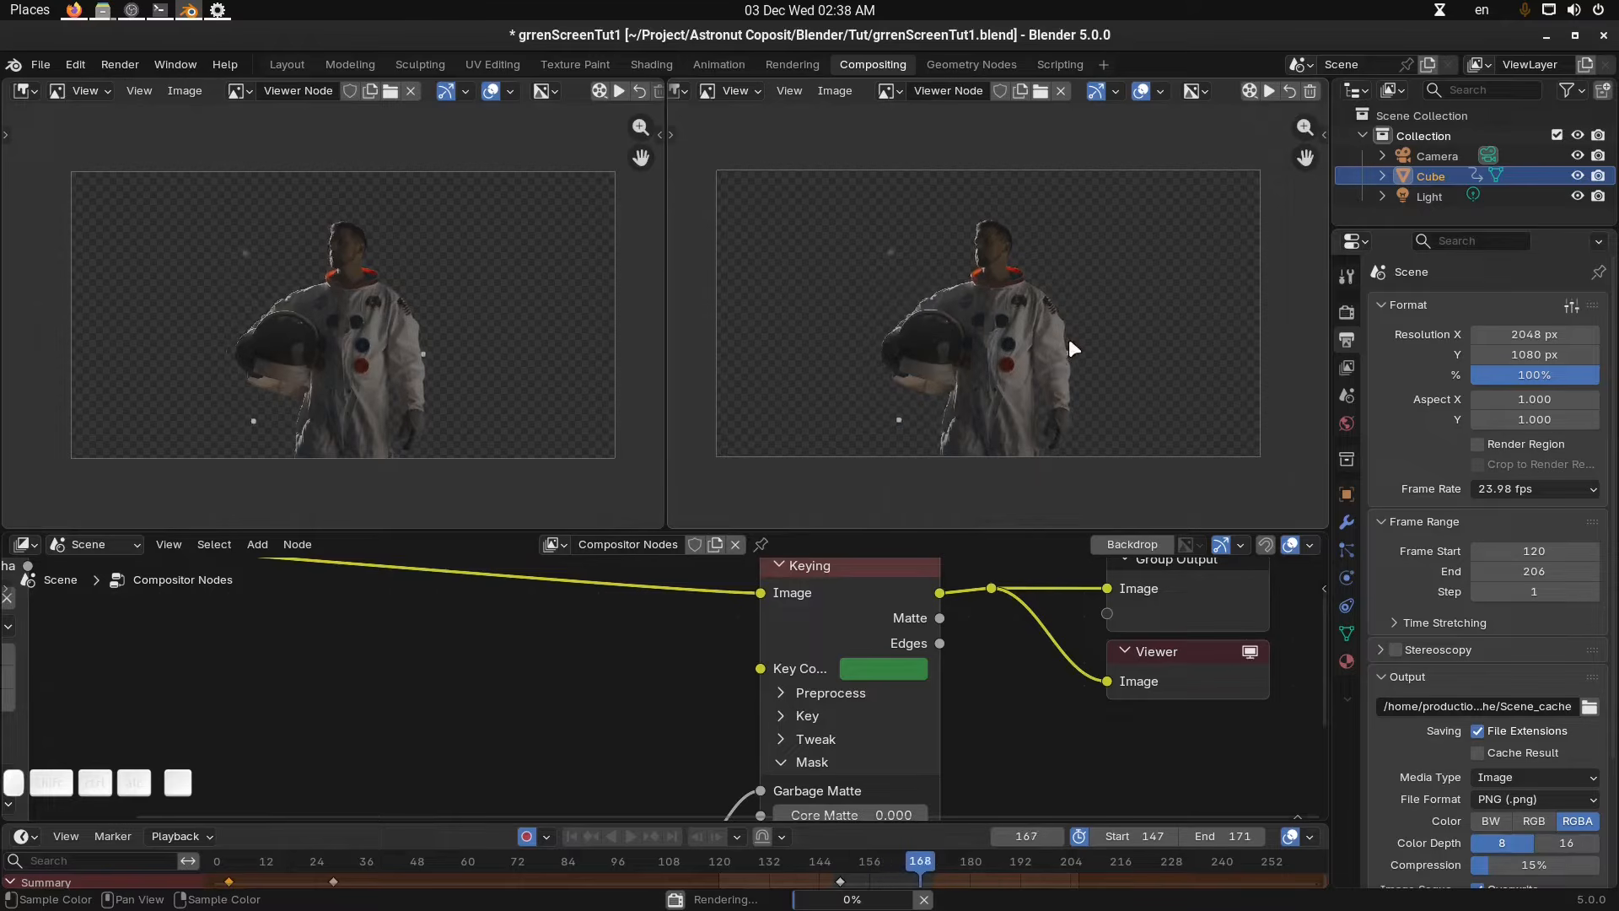
left_click(1269, 91)
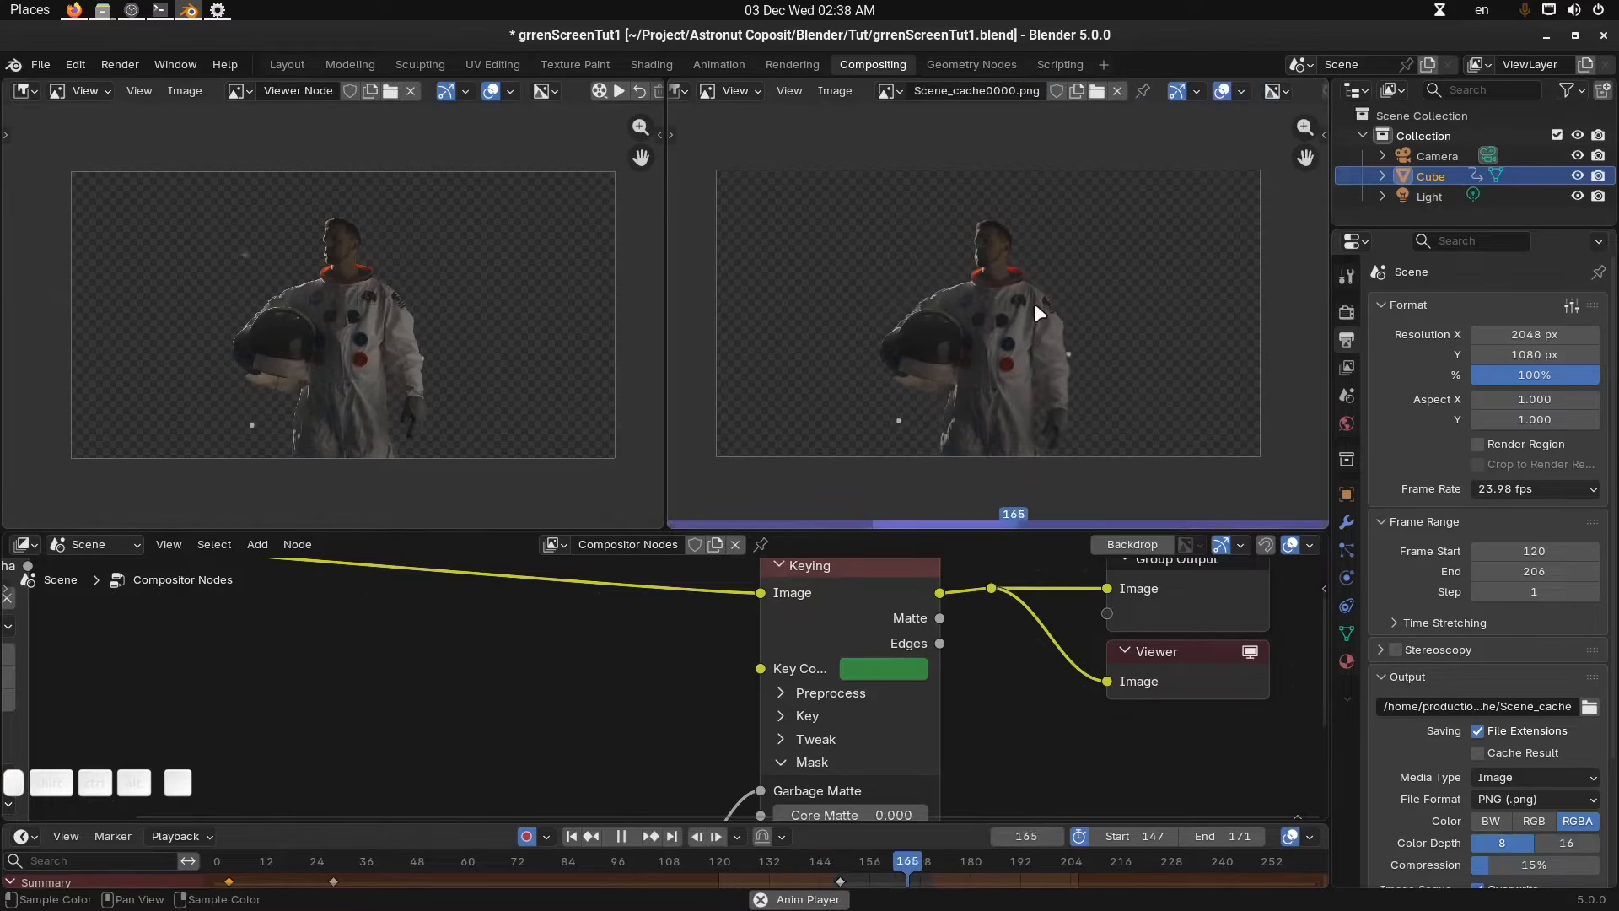
key("space")
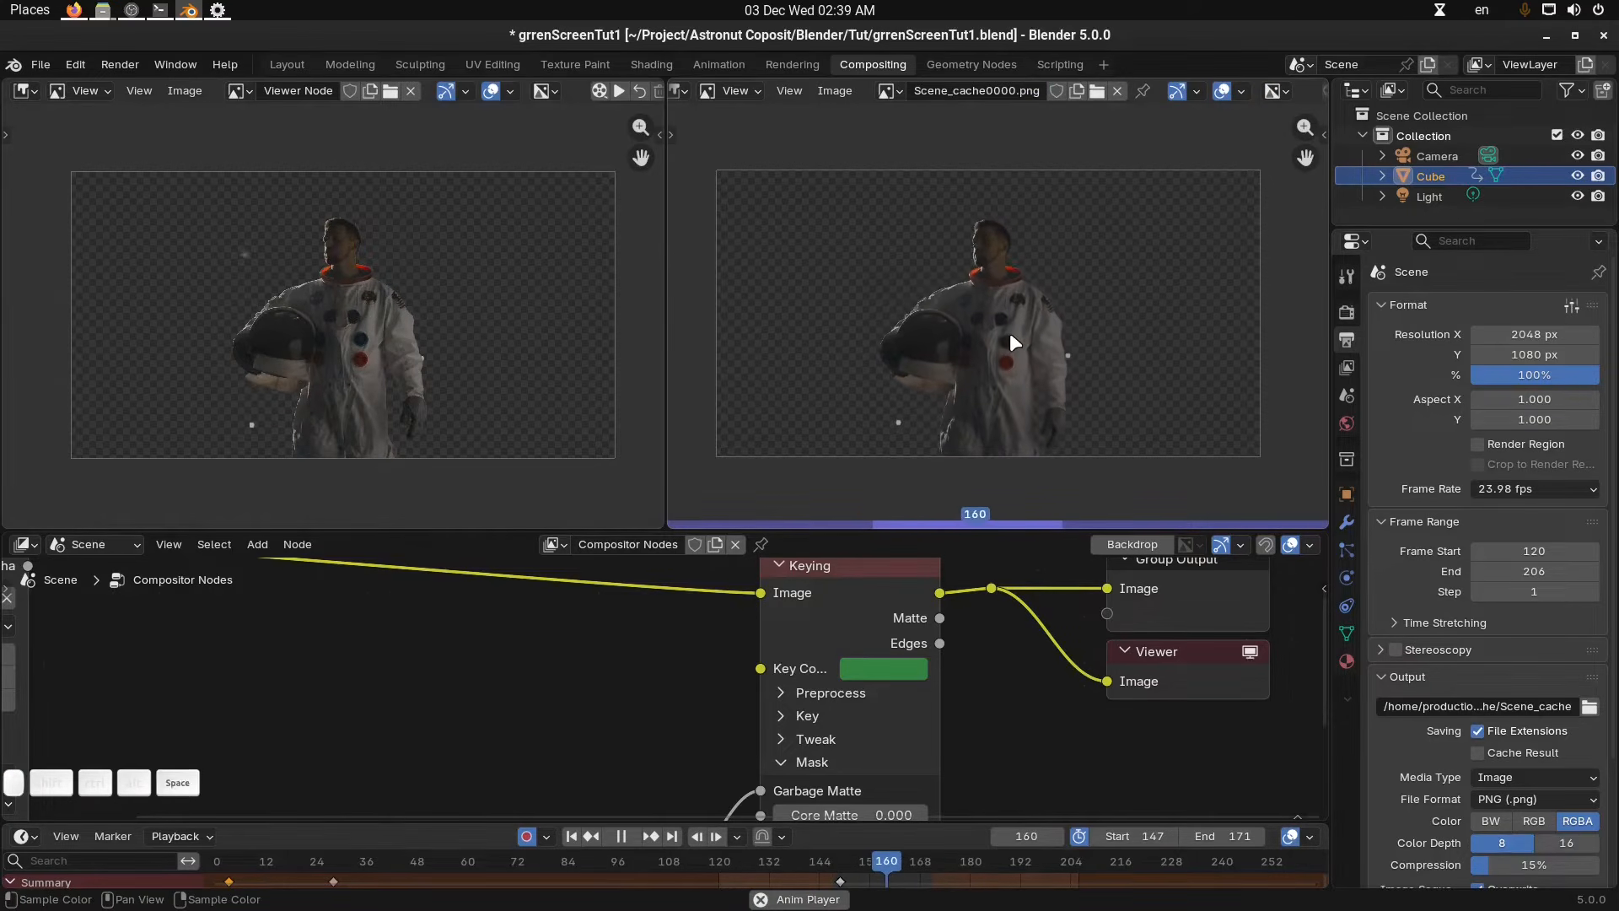
Join the two image editors back into a single viewer and reframe the node tree.
left_click_drag(663, 83, 779, 164)
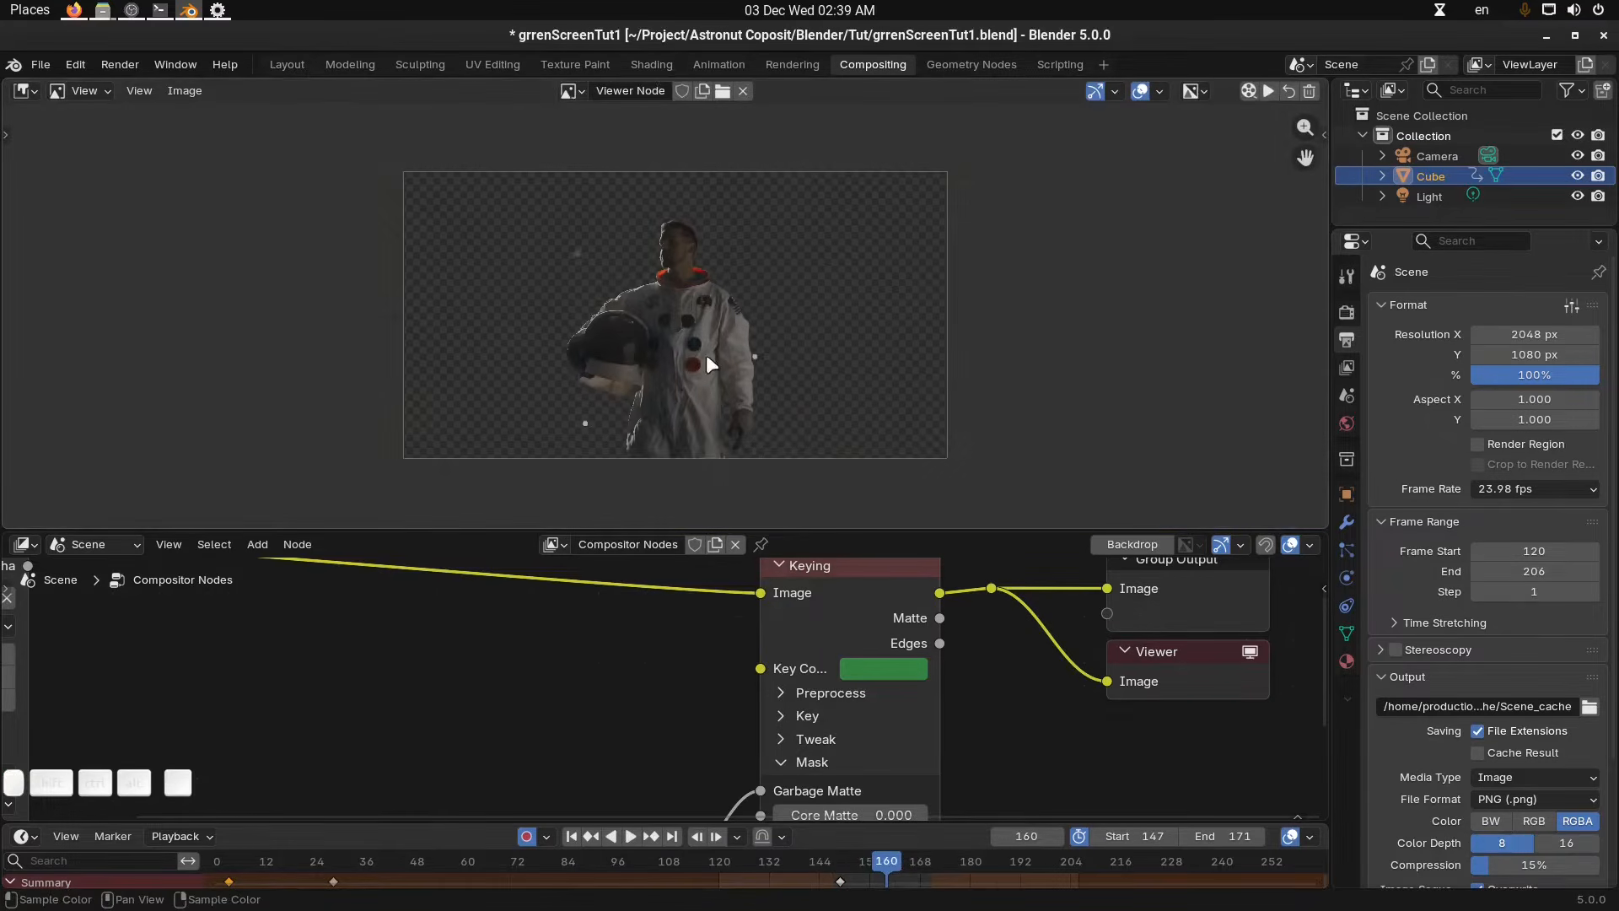
left_click_drag(862, 529, 883, 460)
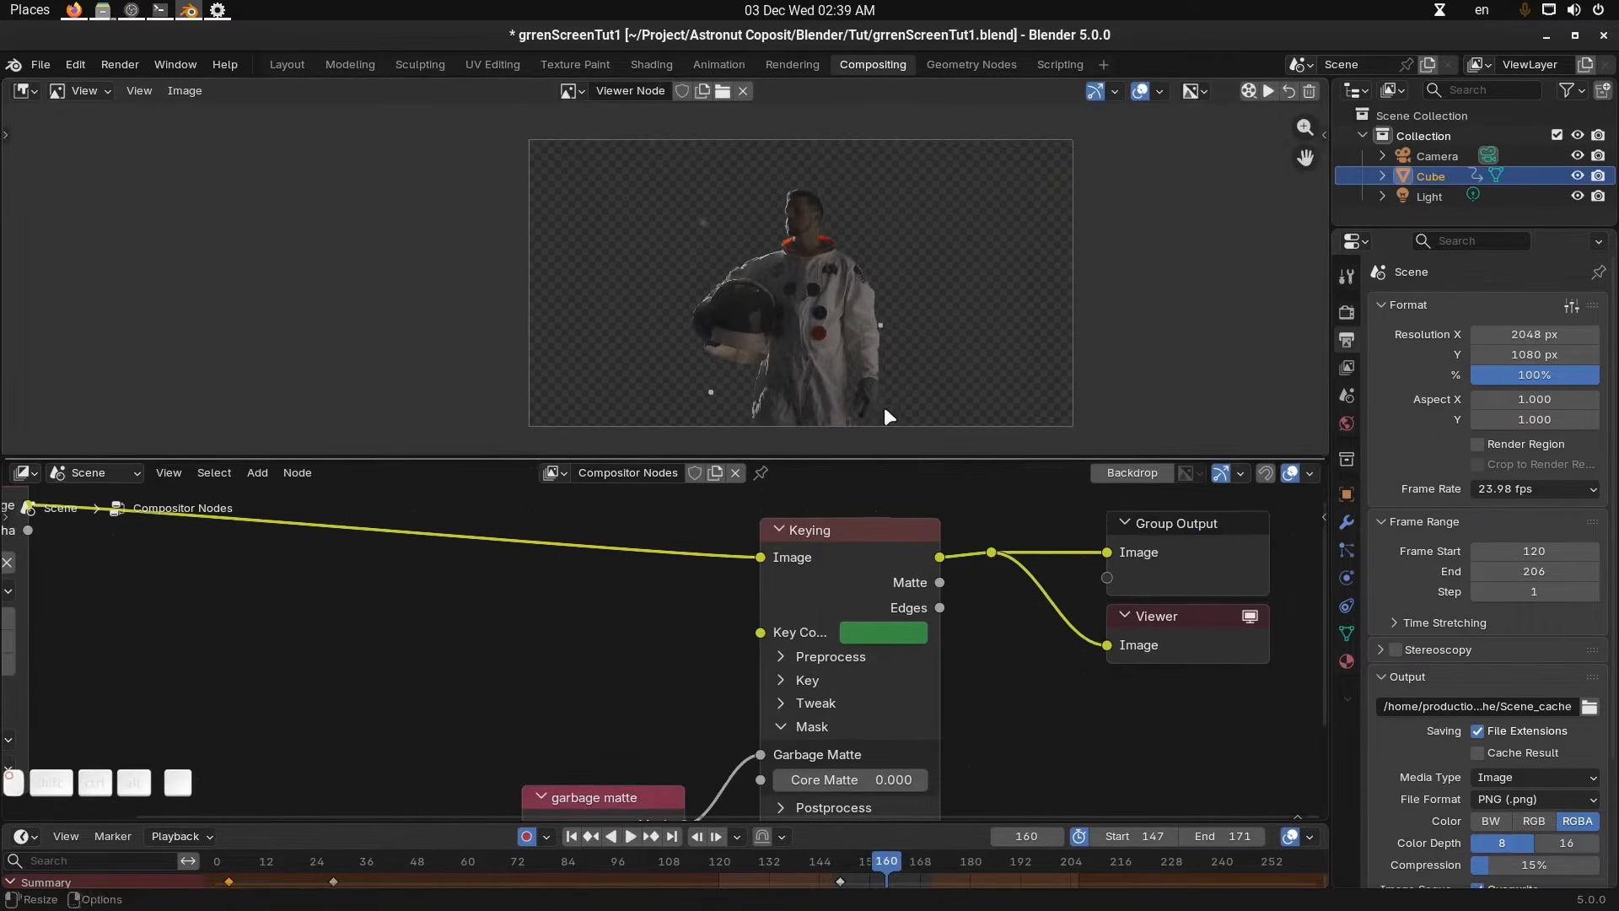
scroll(861, 338, "down", 2)
scroll(957, 636, "down", 2)
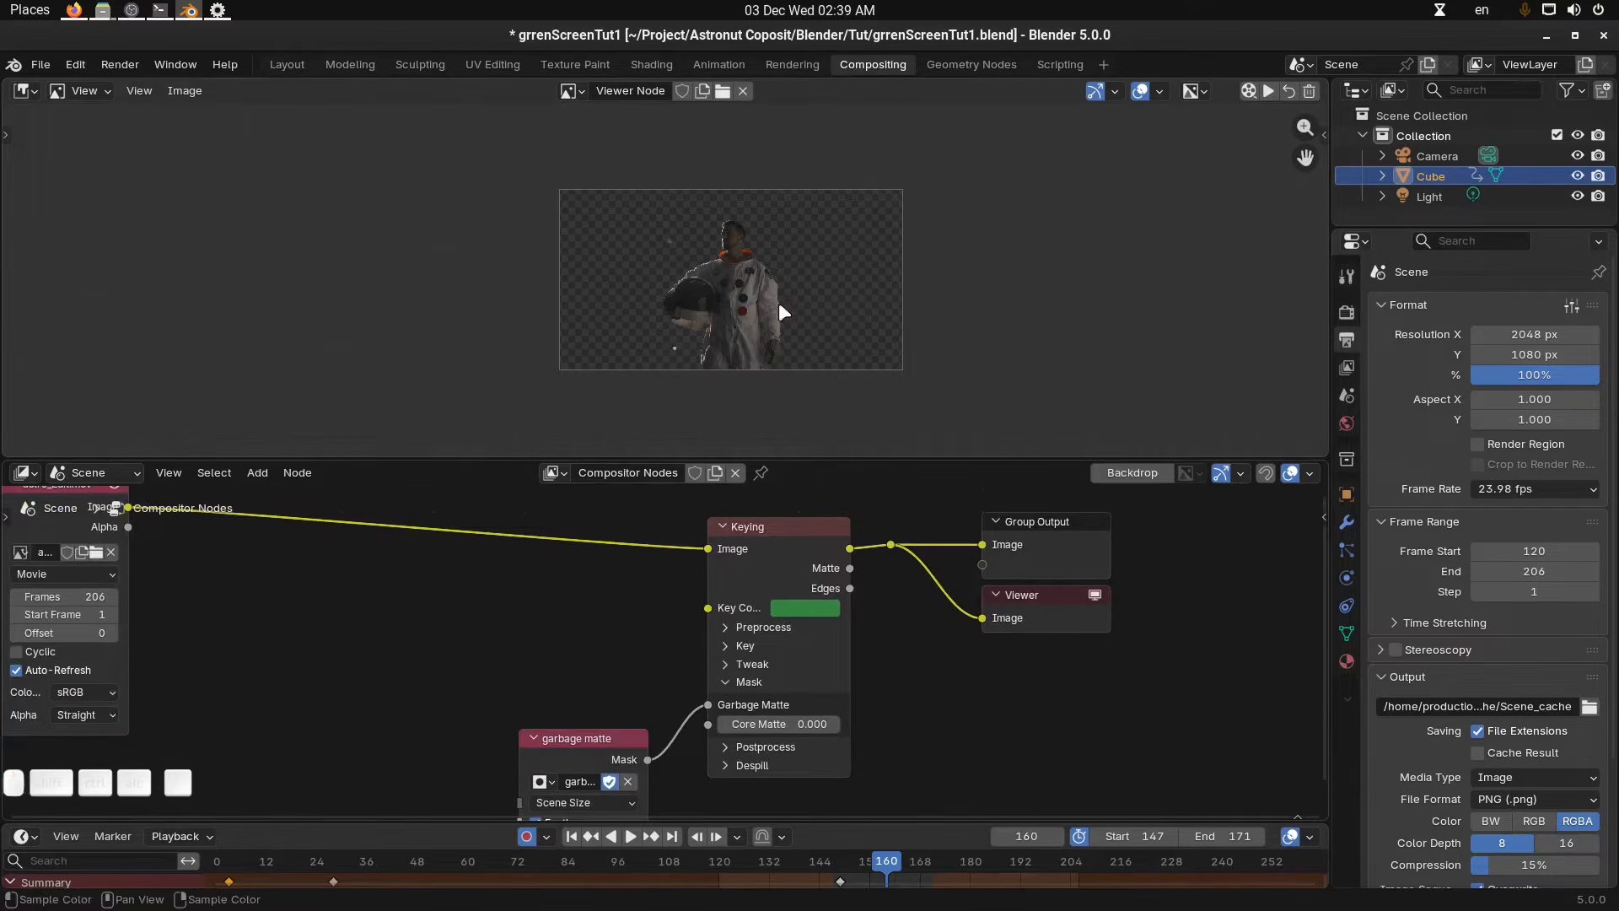
scroll(779, 305, "up", 2)
scroll(808, 307, "down", 1)
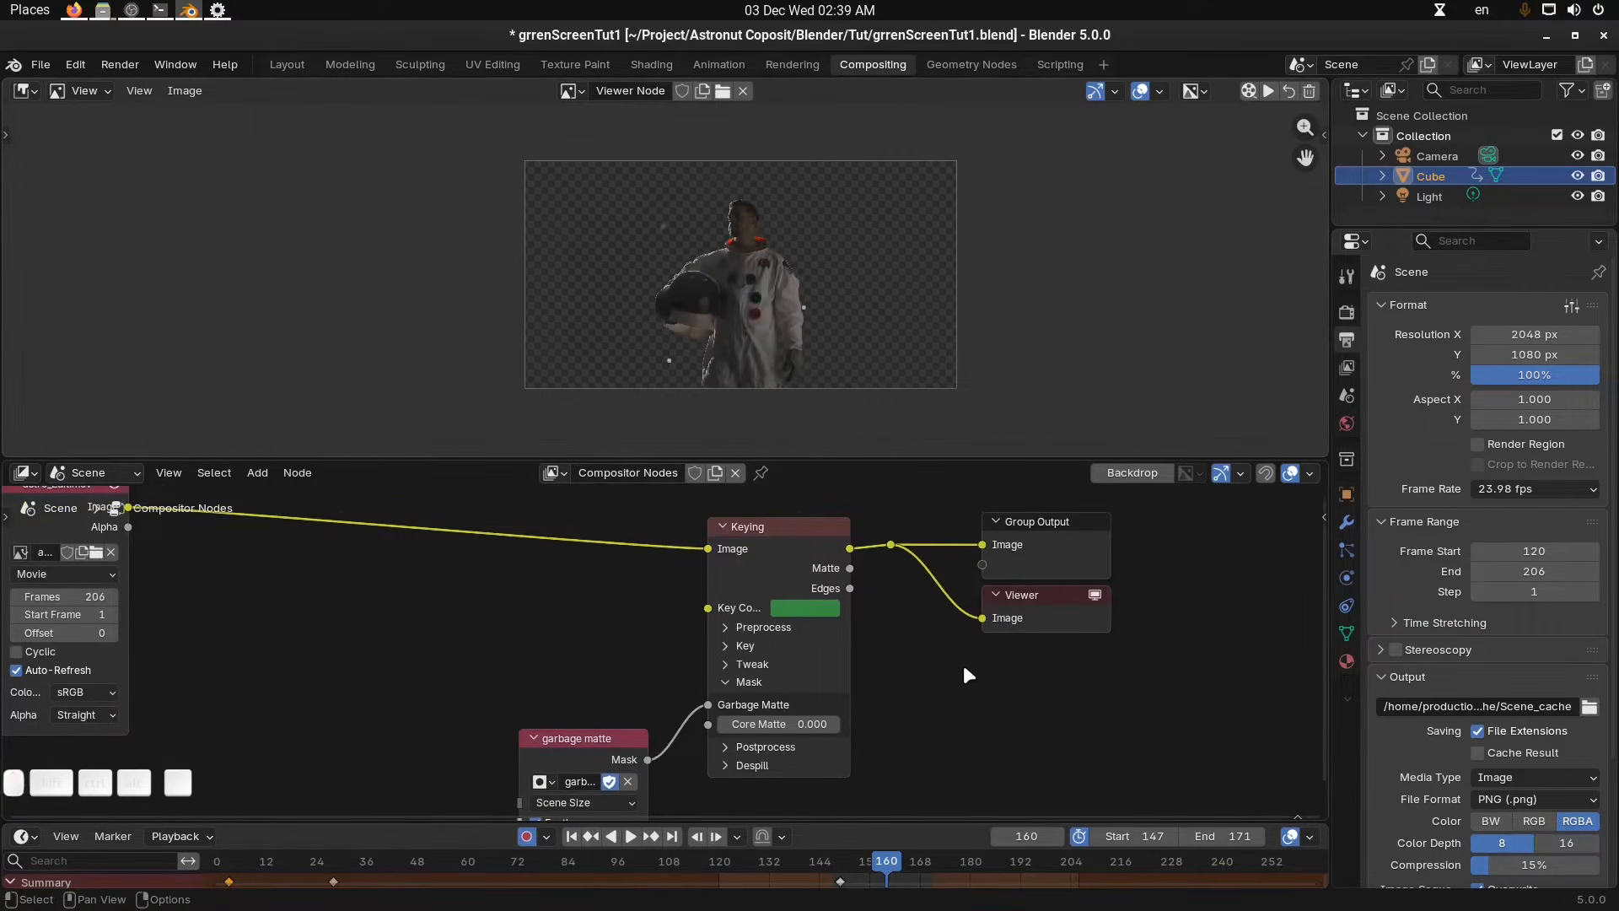
middle_click_drag(963, 664, 949, 615)
scroll(915, 625, "down", 3)
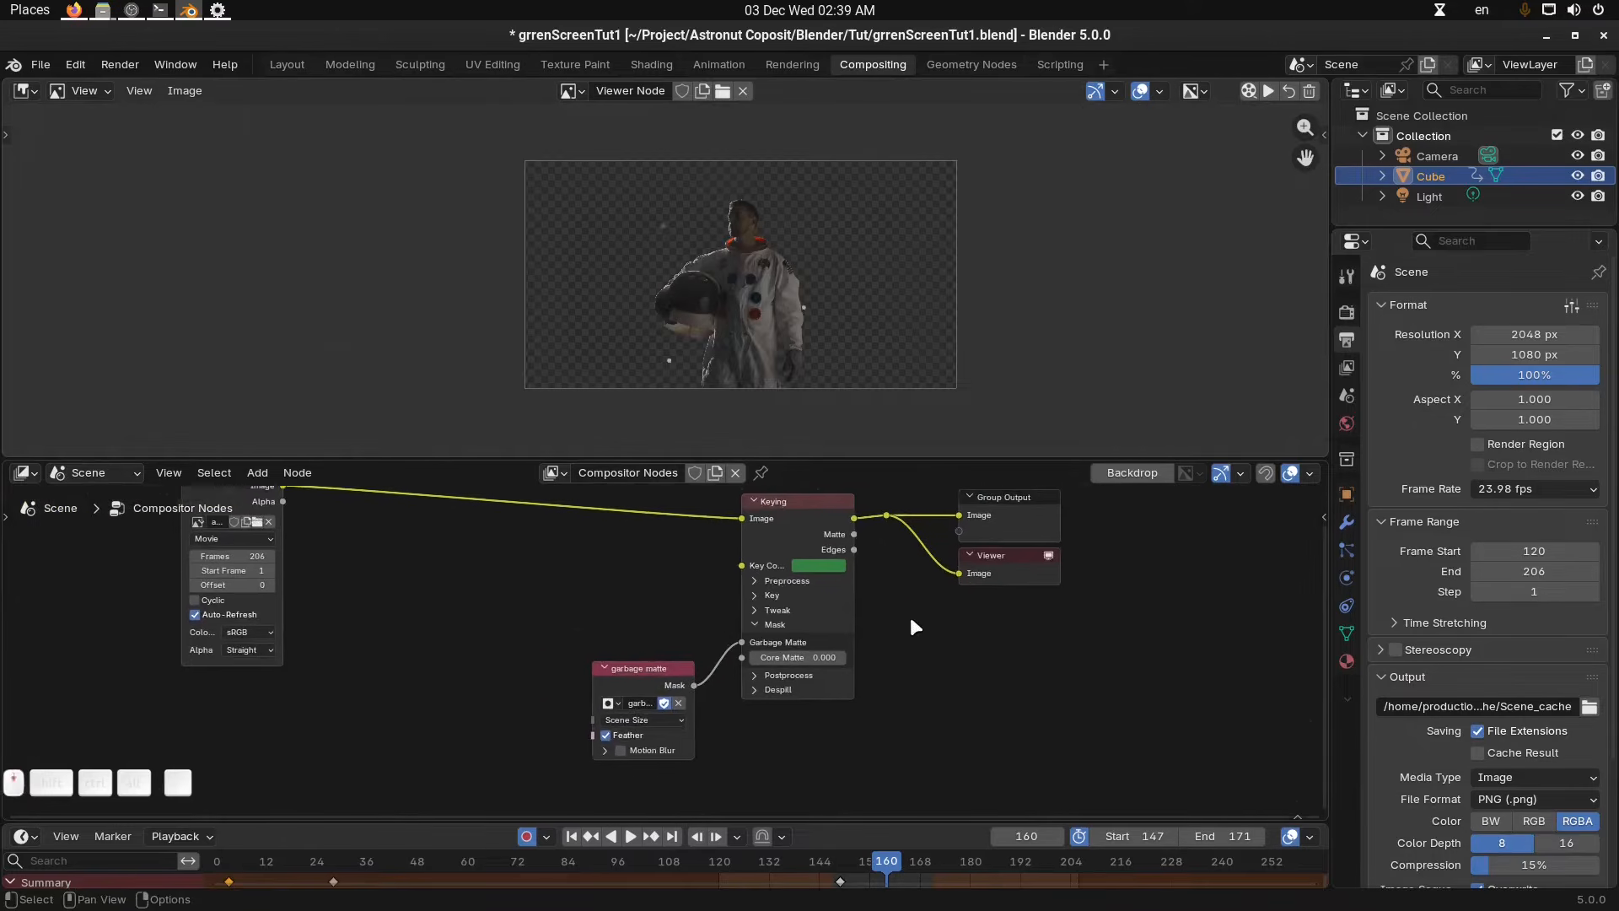
Select the astro_Edit.mov movie node and open the sidebar to show its properties.
middle_click_drag(585, 578, 742, 636)
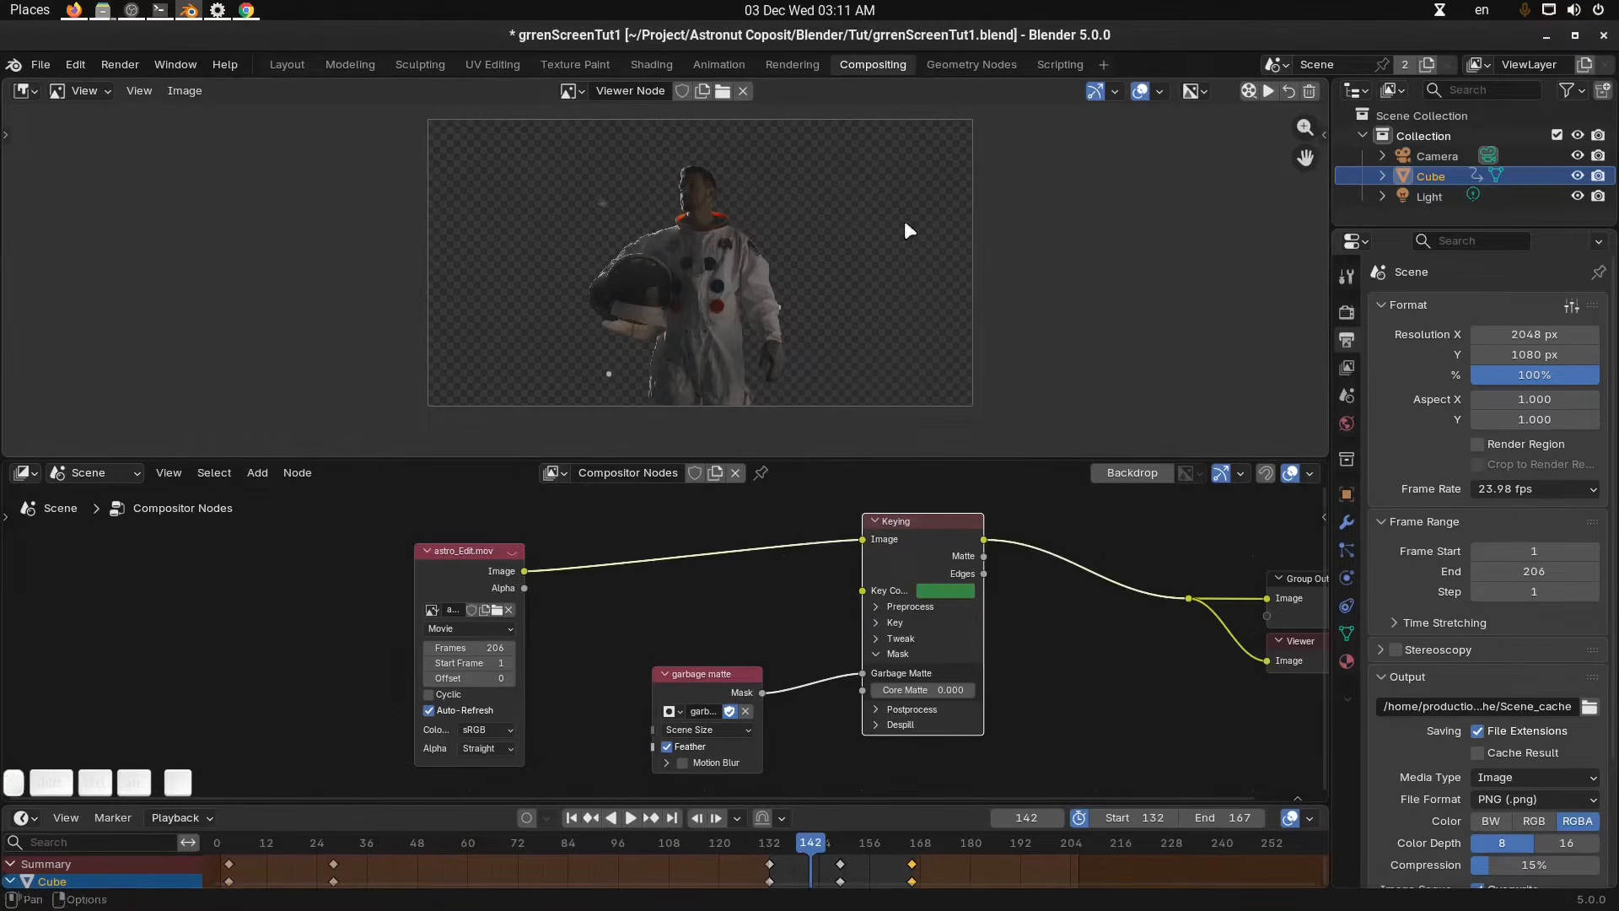
middle_click_drag(885, 251, 878, 269, "shift")
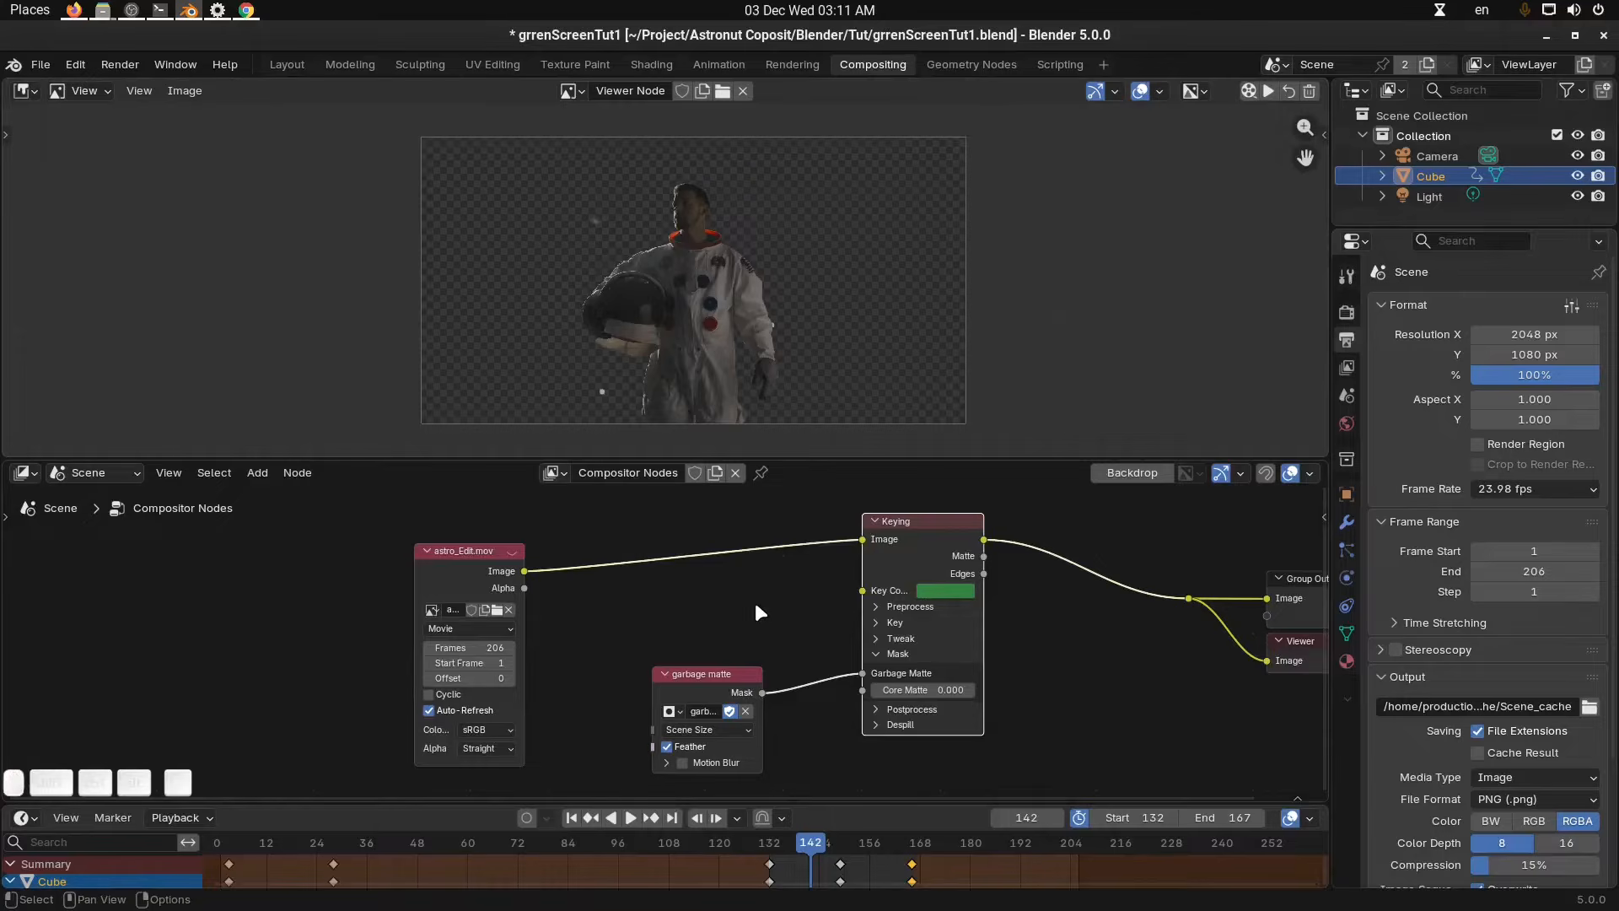
scroll(756, 602, "up", 2)
mouse_move(765, 614)
middle_mouse_down()
mouse_move(853, 619)
mouse_move(752, 641)
middle_mouse_up()
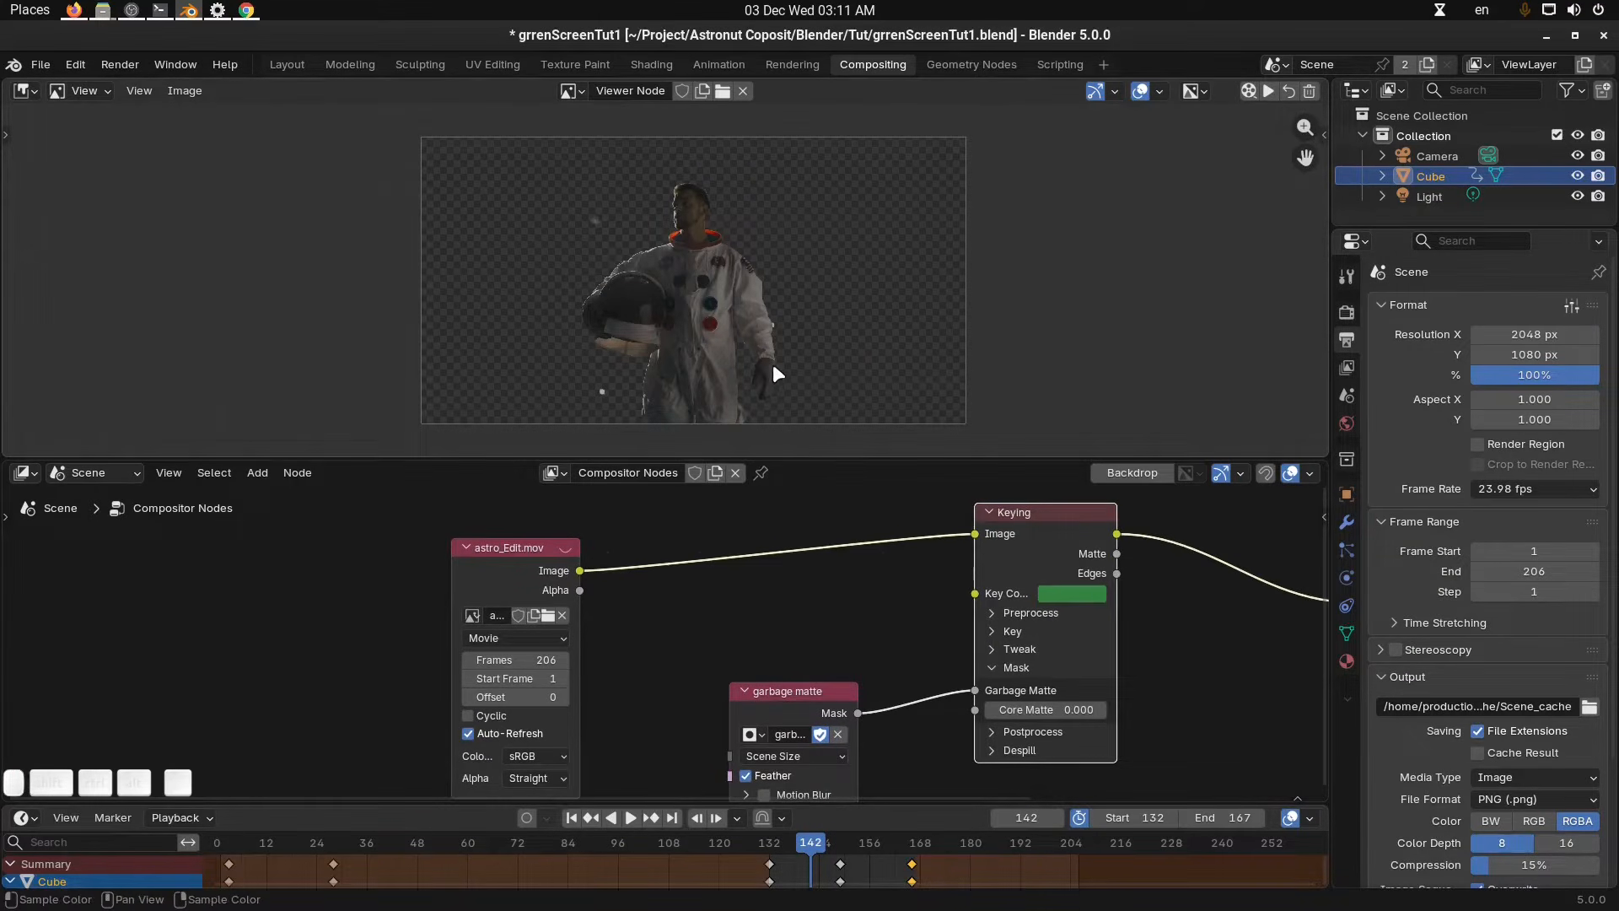
middle_click_drag(778, 373, 790, 366)
left_click_drag(509, 566, 494, 563)
middle_click_drag(602, 593, 538, 584)
key("n")
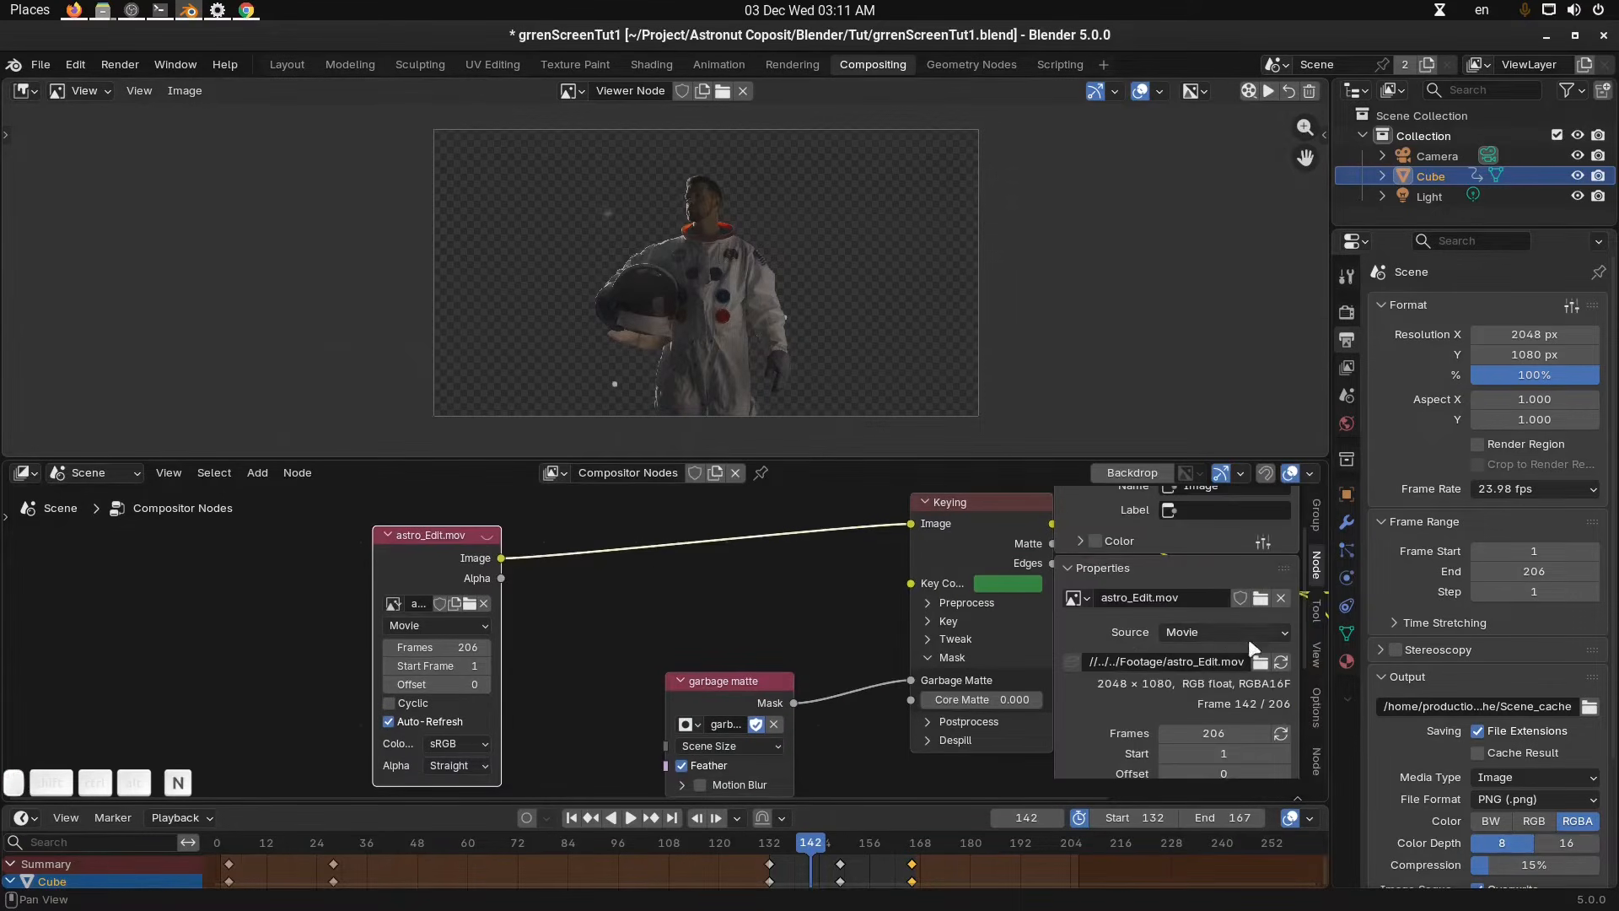
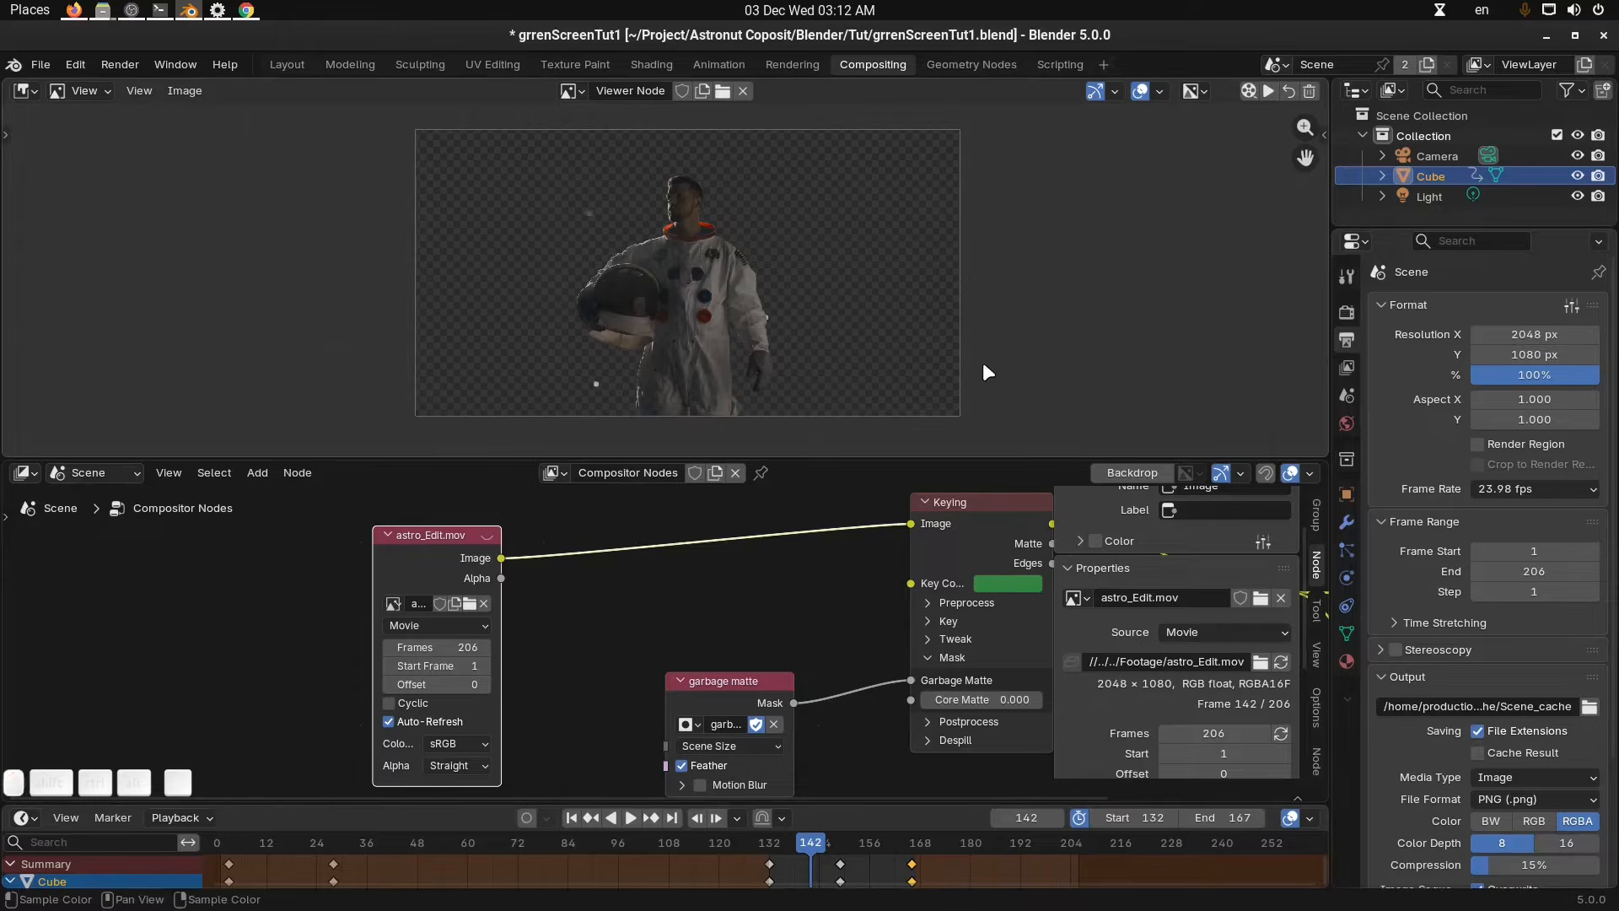
Set the render resolution percentage to 50% and preview frame 148 of the keyed footage.
left_click(1556, 374)
type("50")
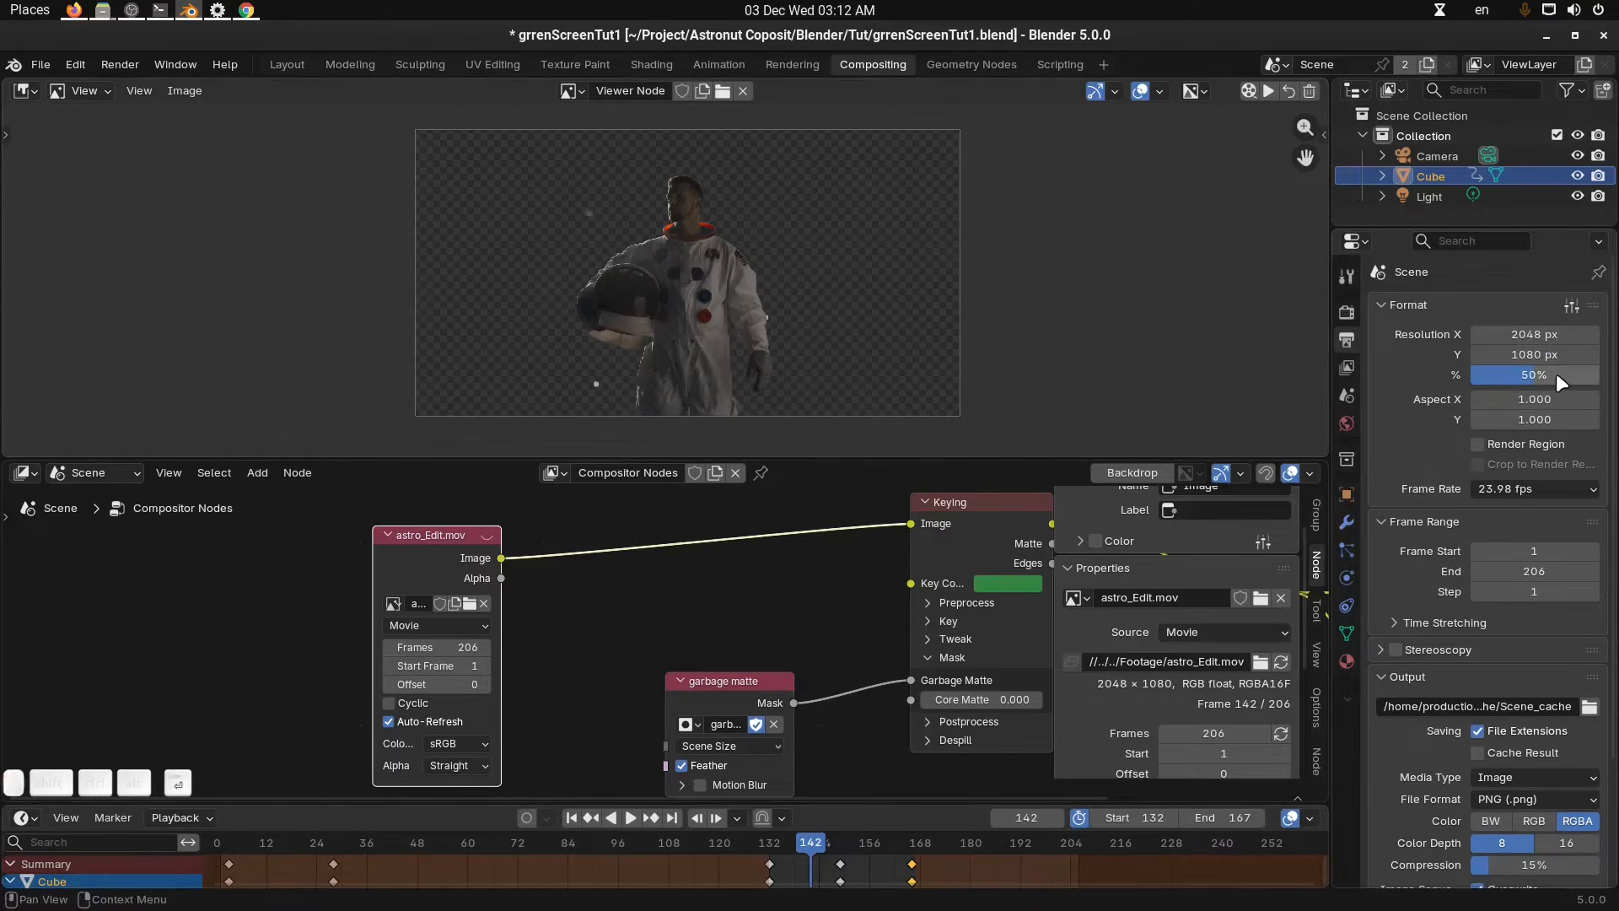
key("Return")
left_click_drag(826, 840, 839, 850)
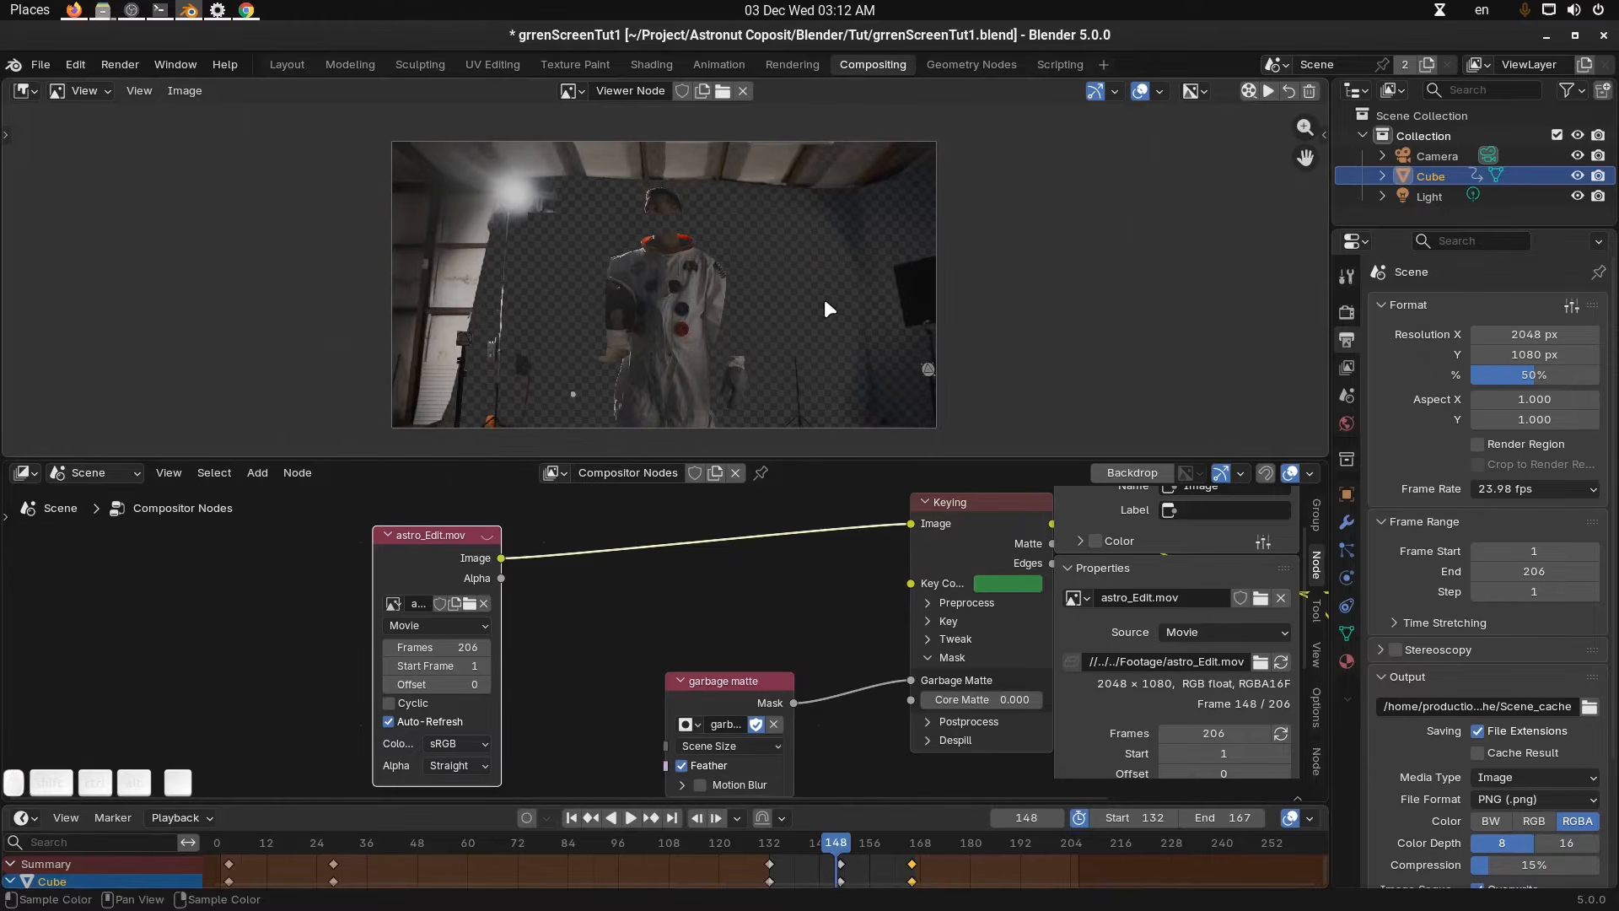
Close the node editor's sidebar.
key("n")
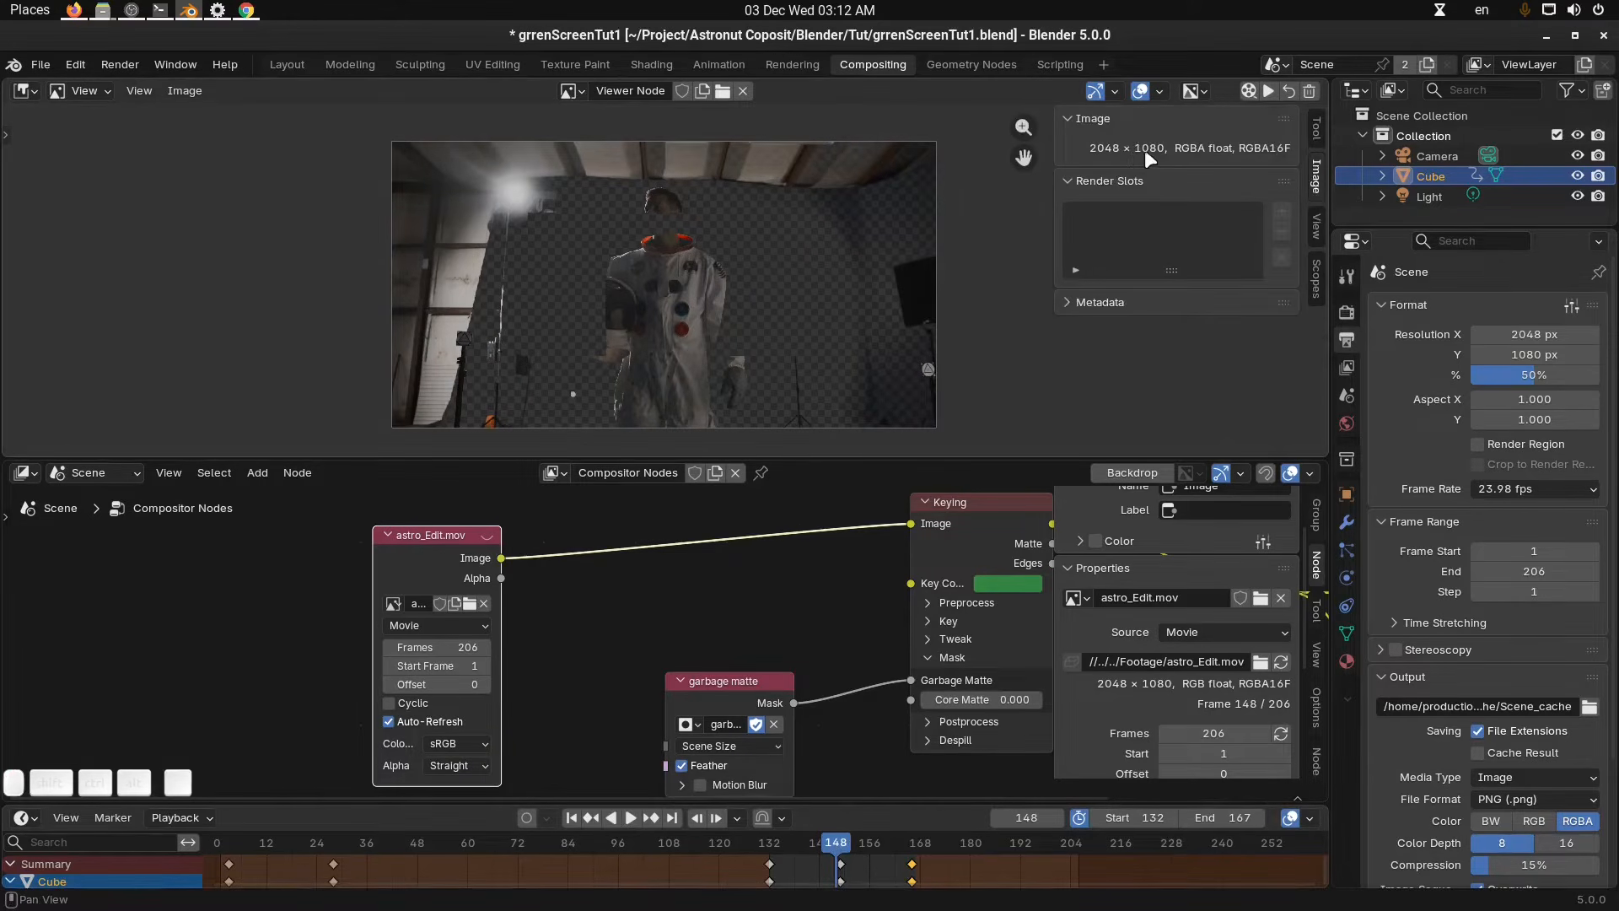
key("n")
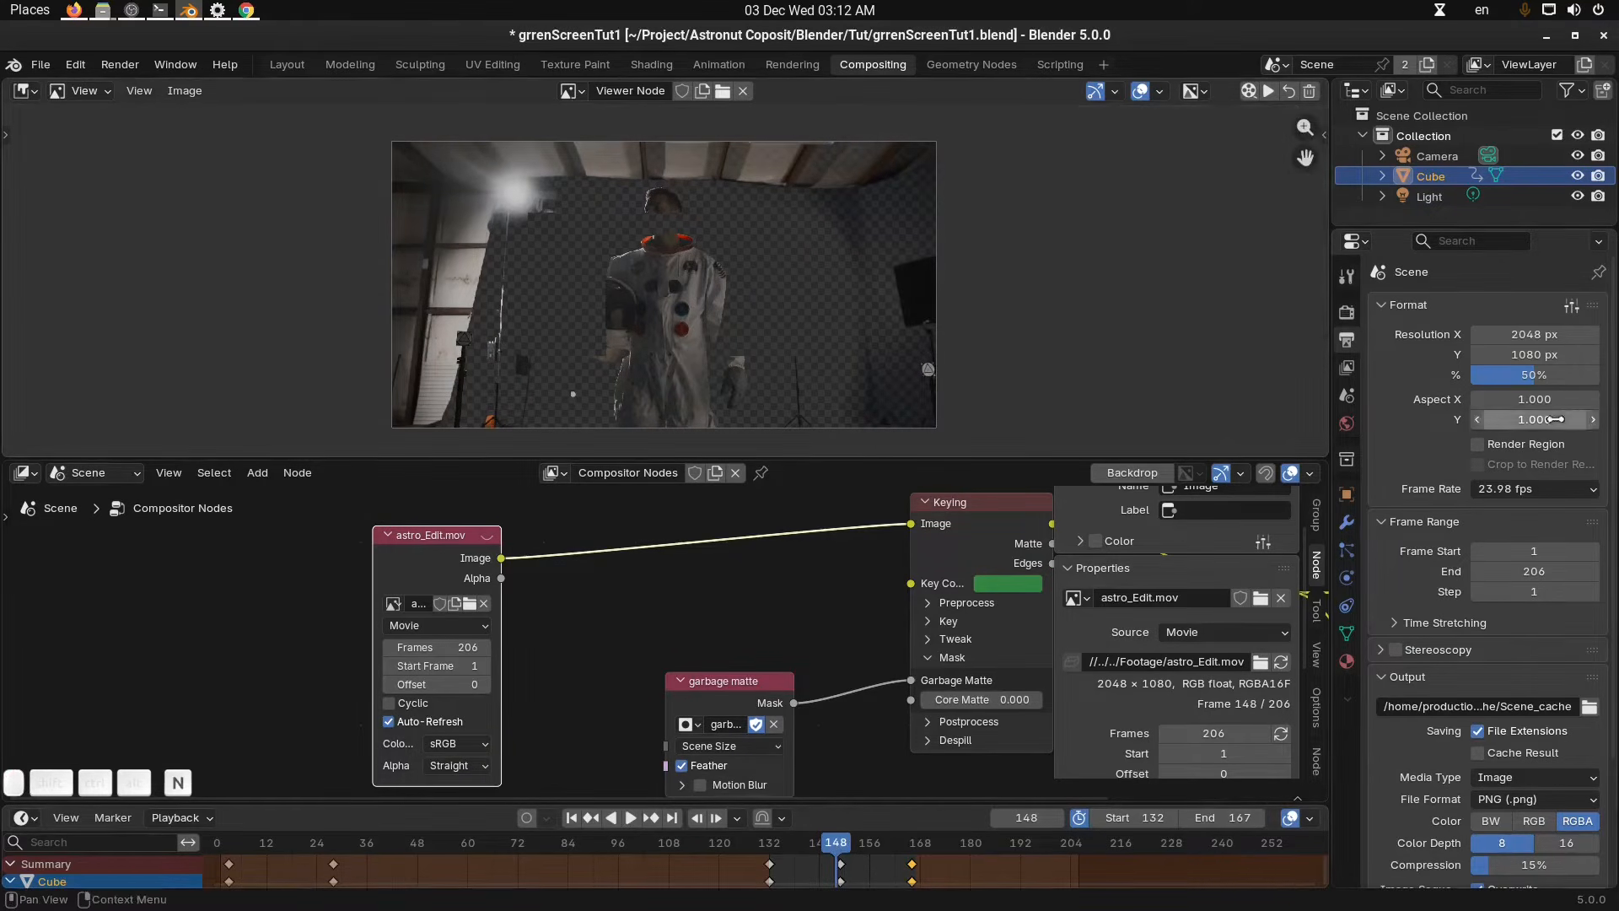
middle_click_drag(654, 649, 637, 625)
key("n")
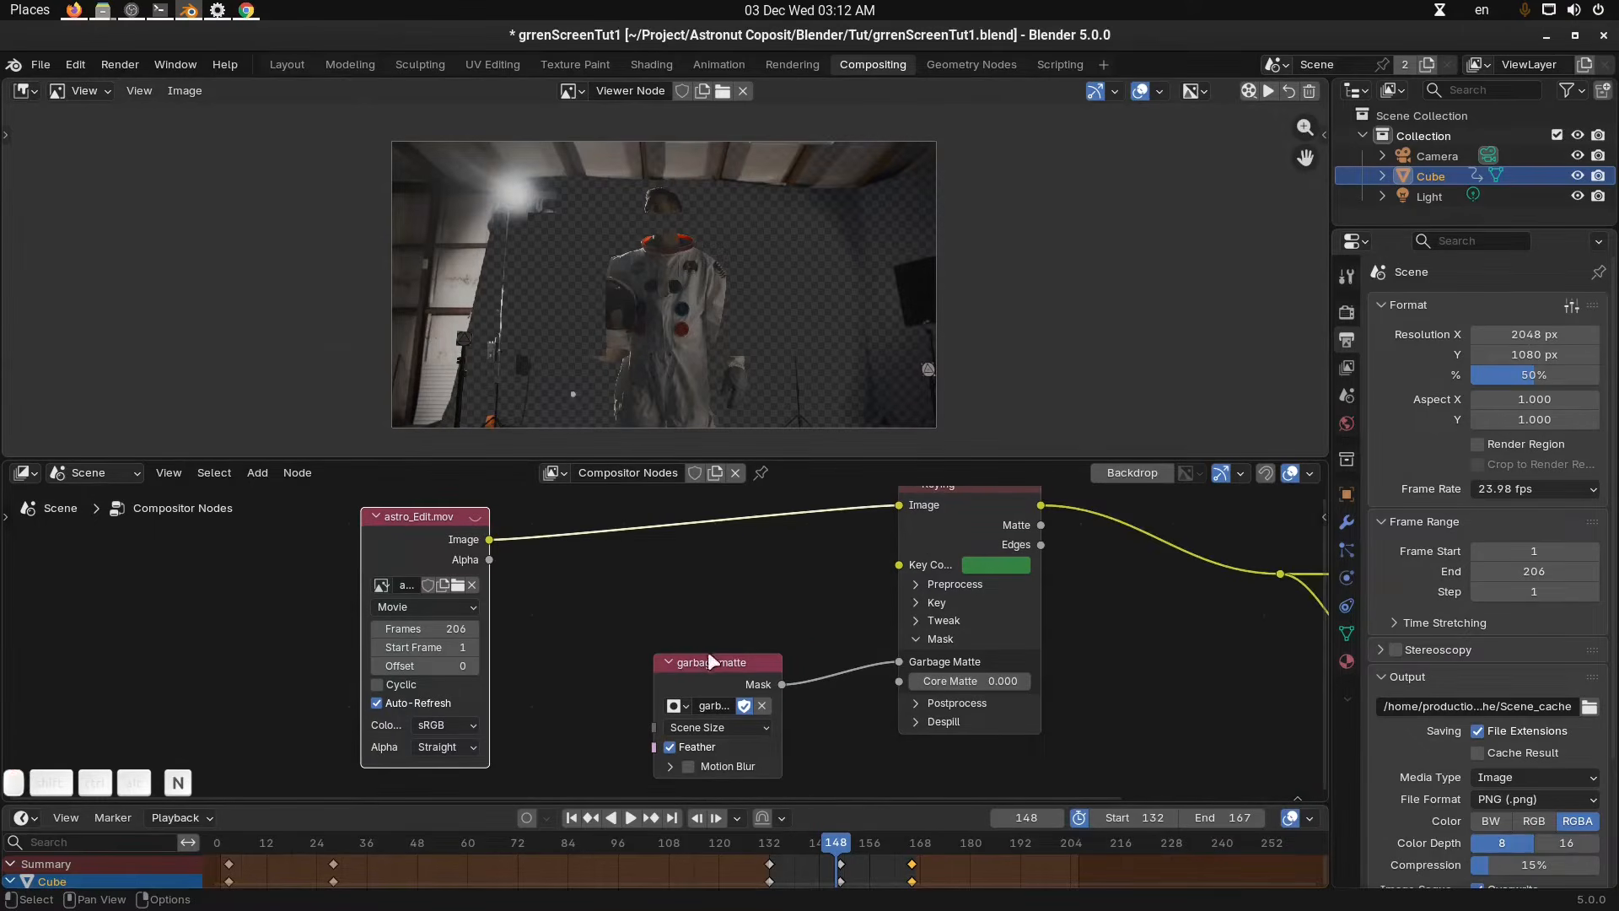
Set the resolution percentage to 100% and move to frame 149.
left_click_drag(1545, 382, 1599, 383)
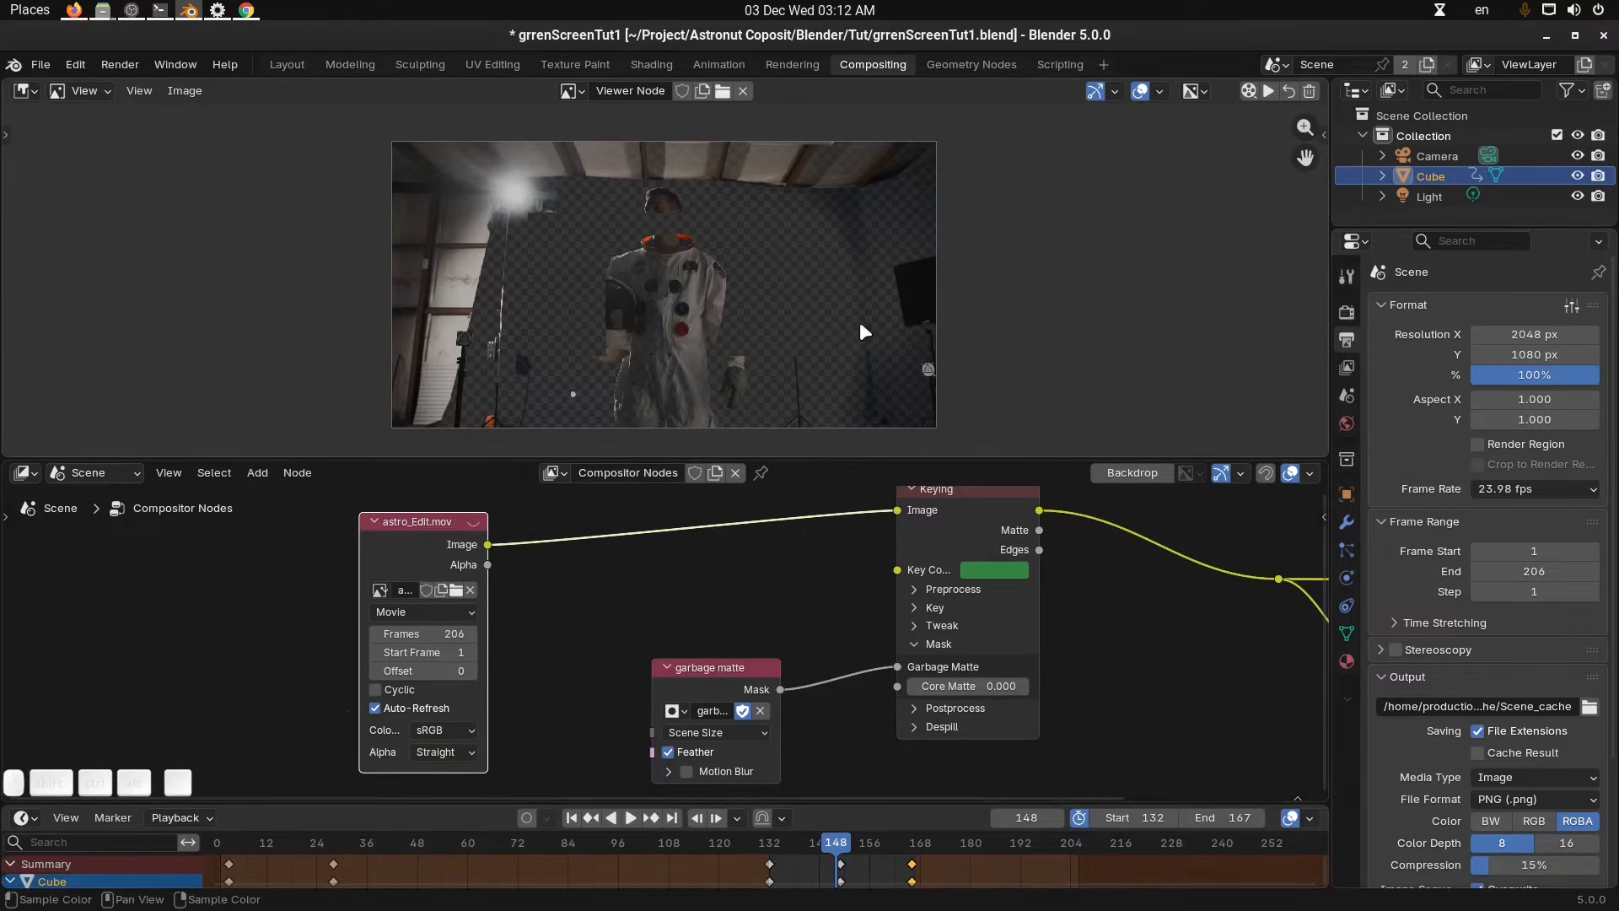
left_click(840, 843)
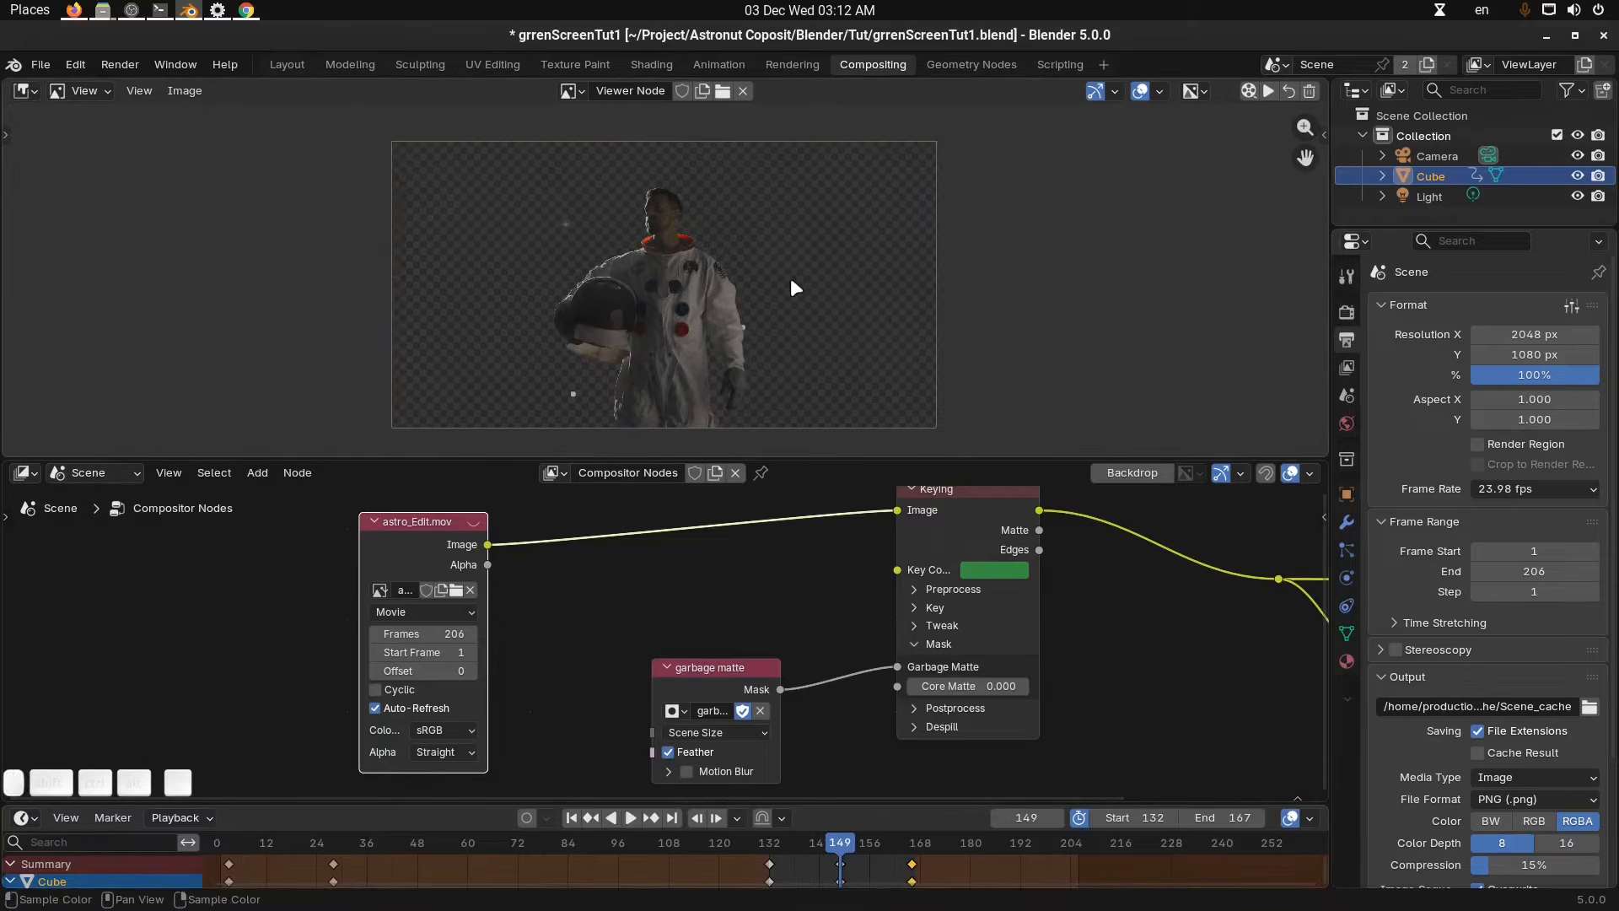
middle_click_drag(846, 674, 841, 691)
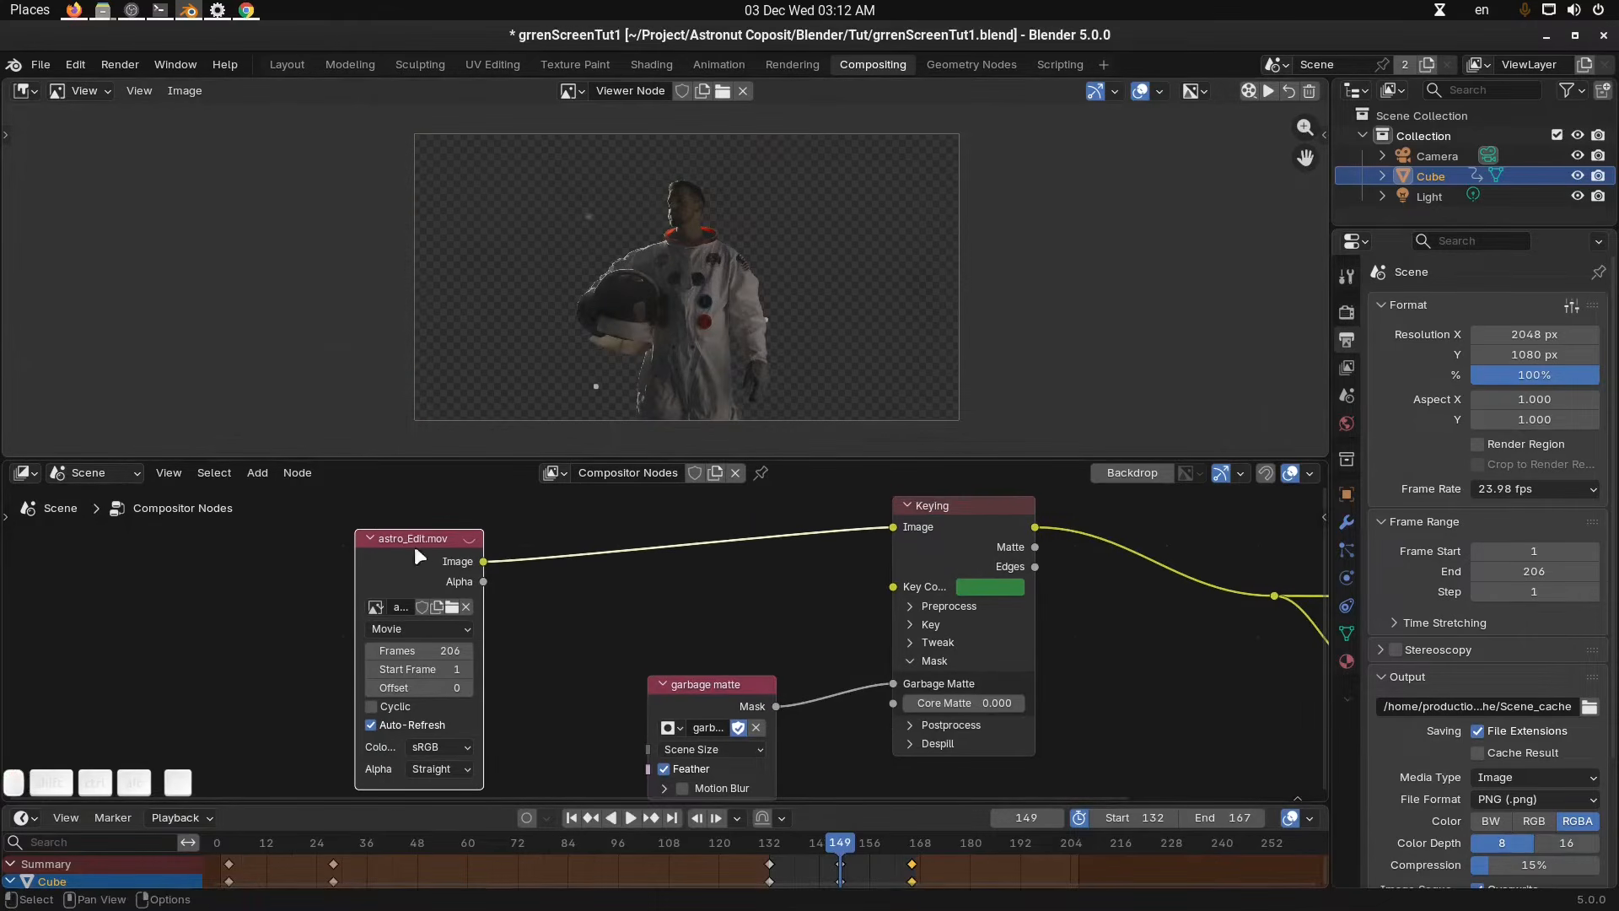
mouse_move(414, 545)
left_mouse_down()
mouse_move(396, 525)
mouse_move(403, 541)
left_mouse_up()
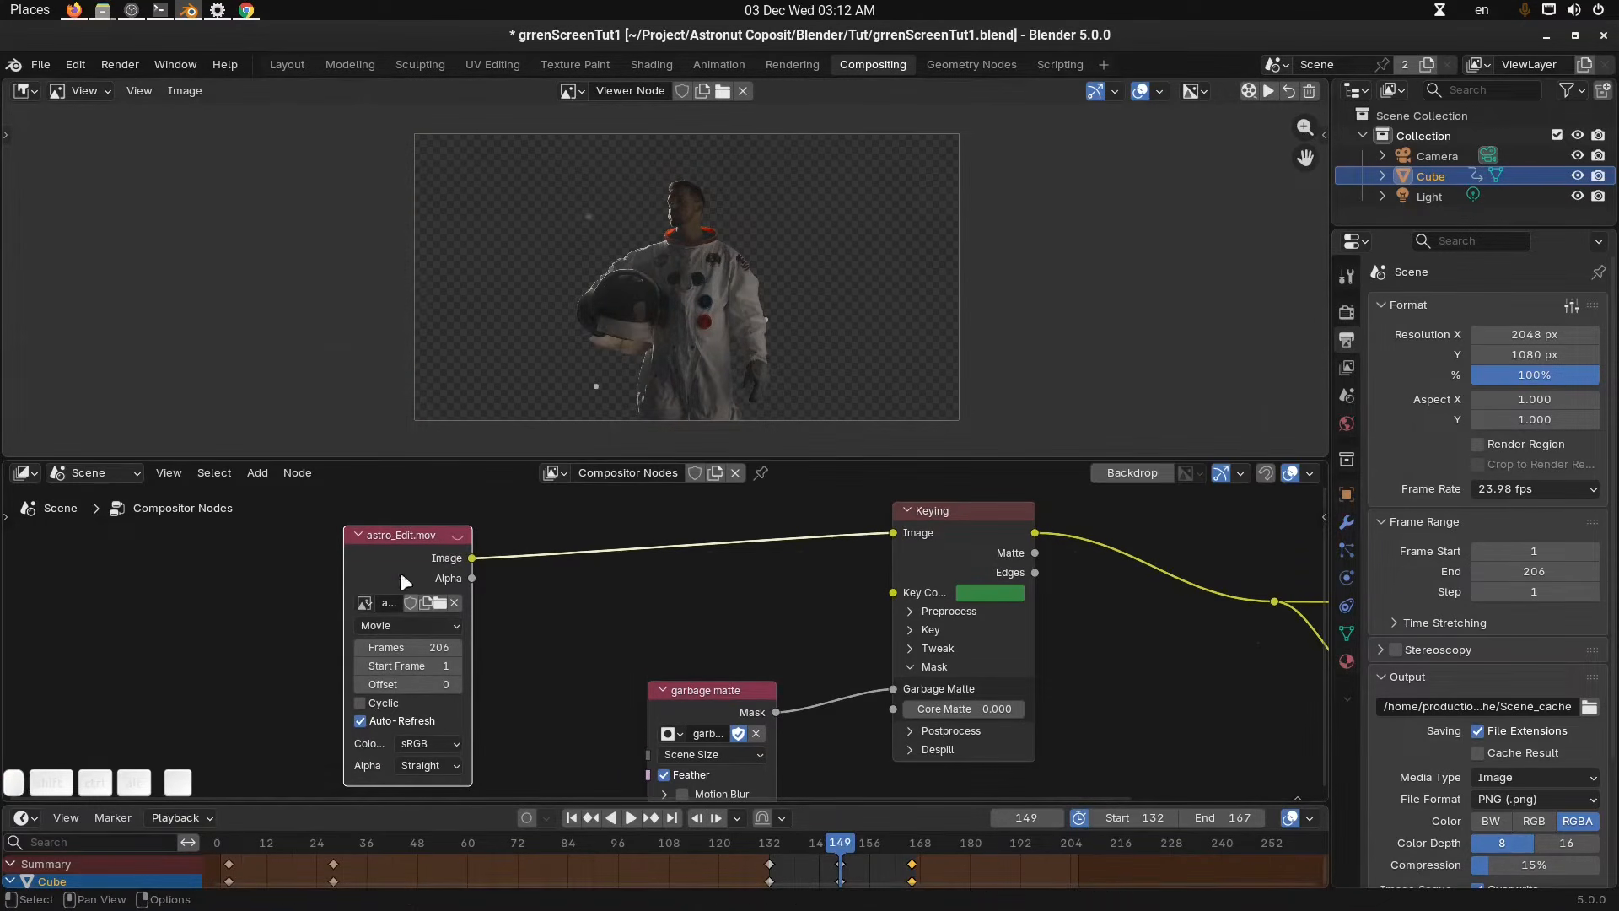
scroll(486, 597, "down", 2)
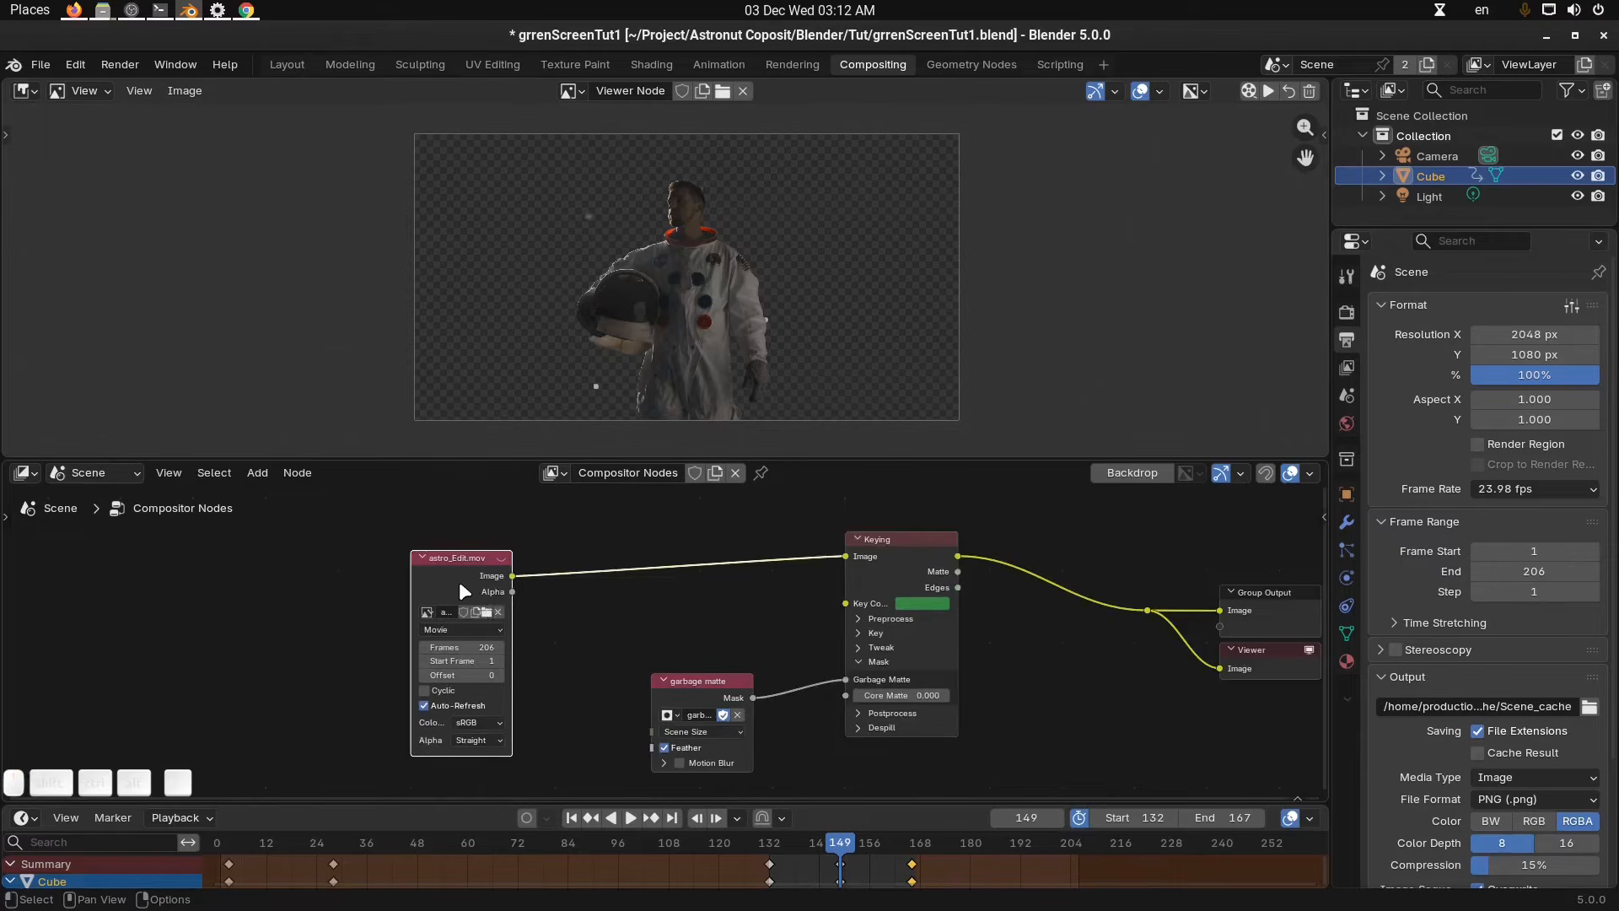
scroll(507, 570, "up", 1)
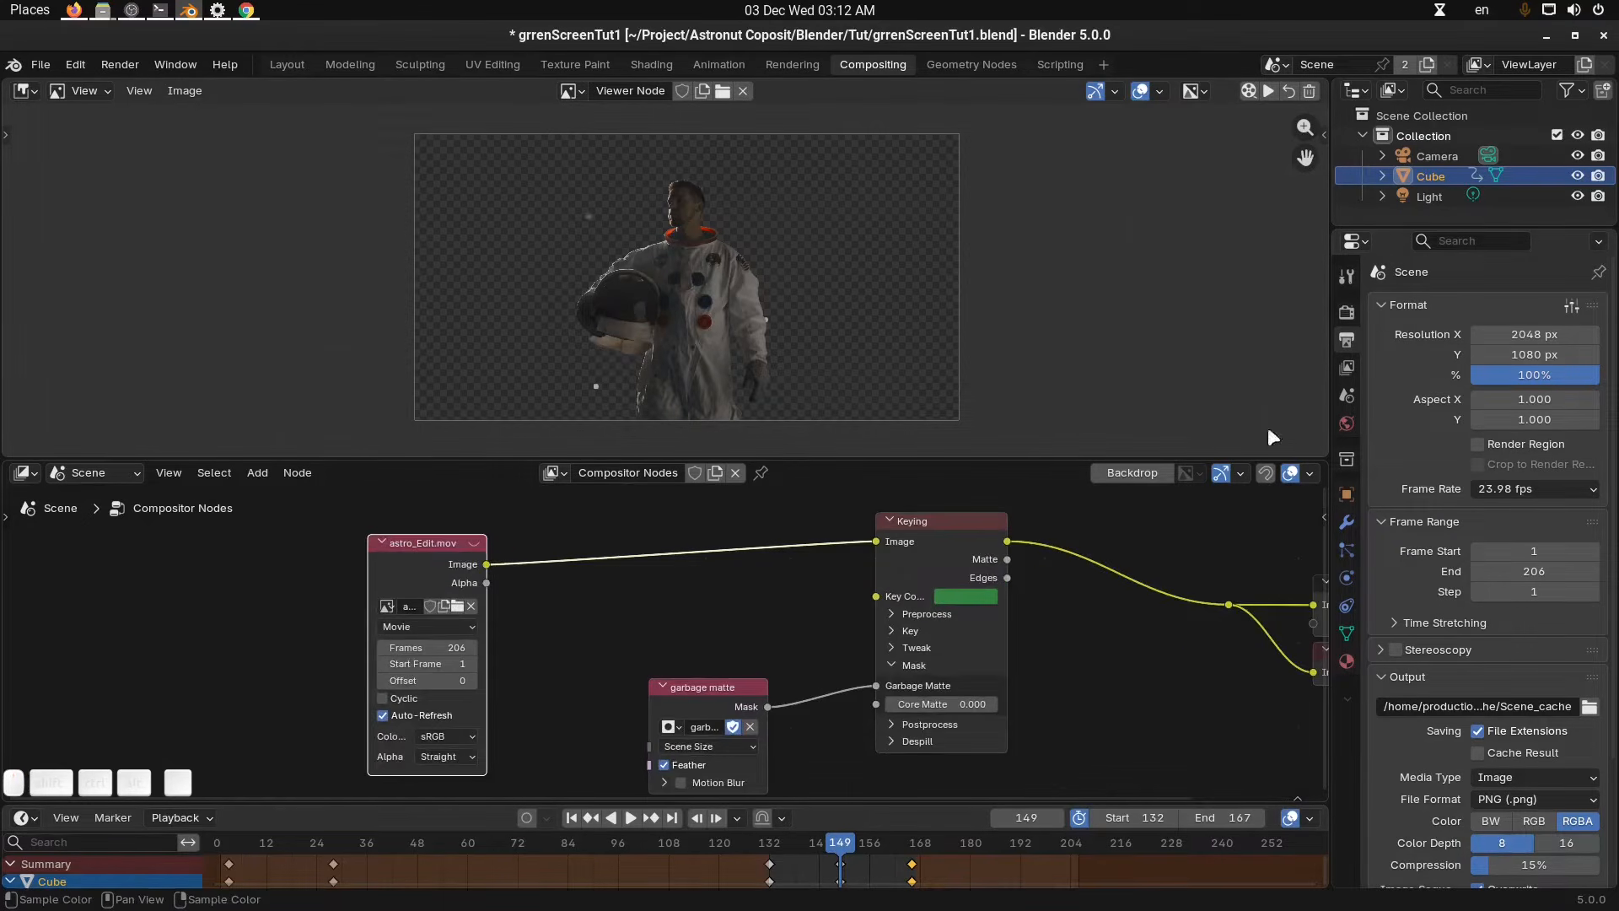
Set the resolution Y to 540 px and move to frame 153.
key("n")
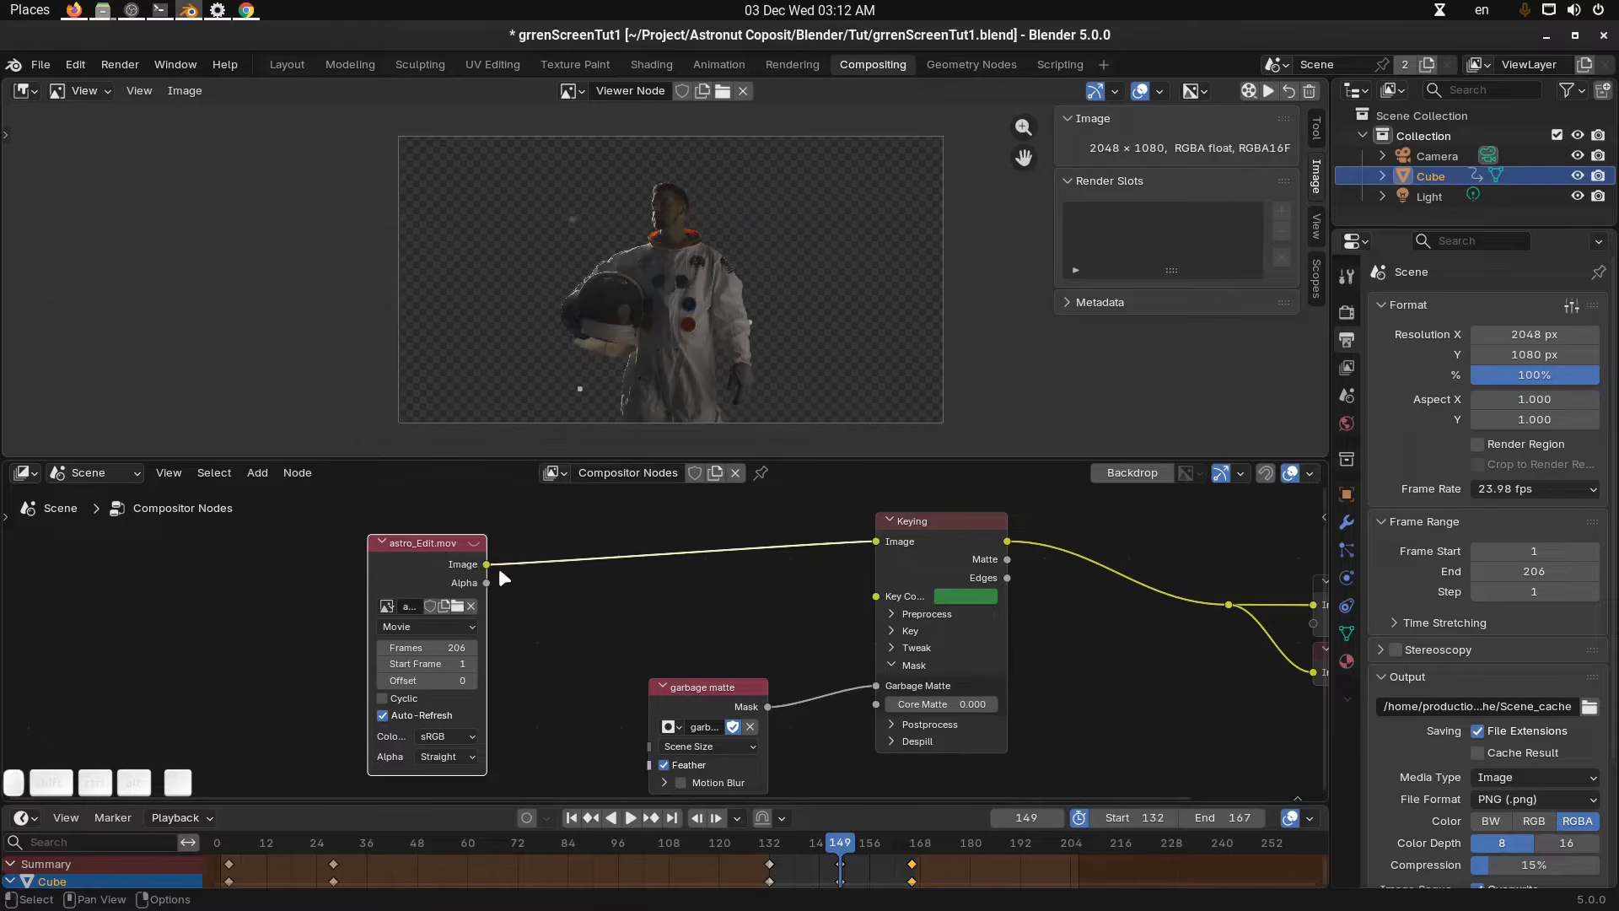
left_click(1552, 352)
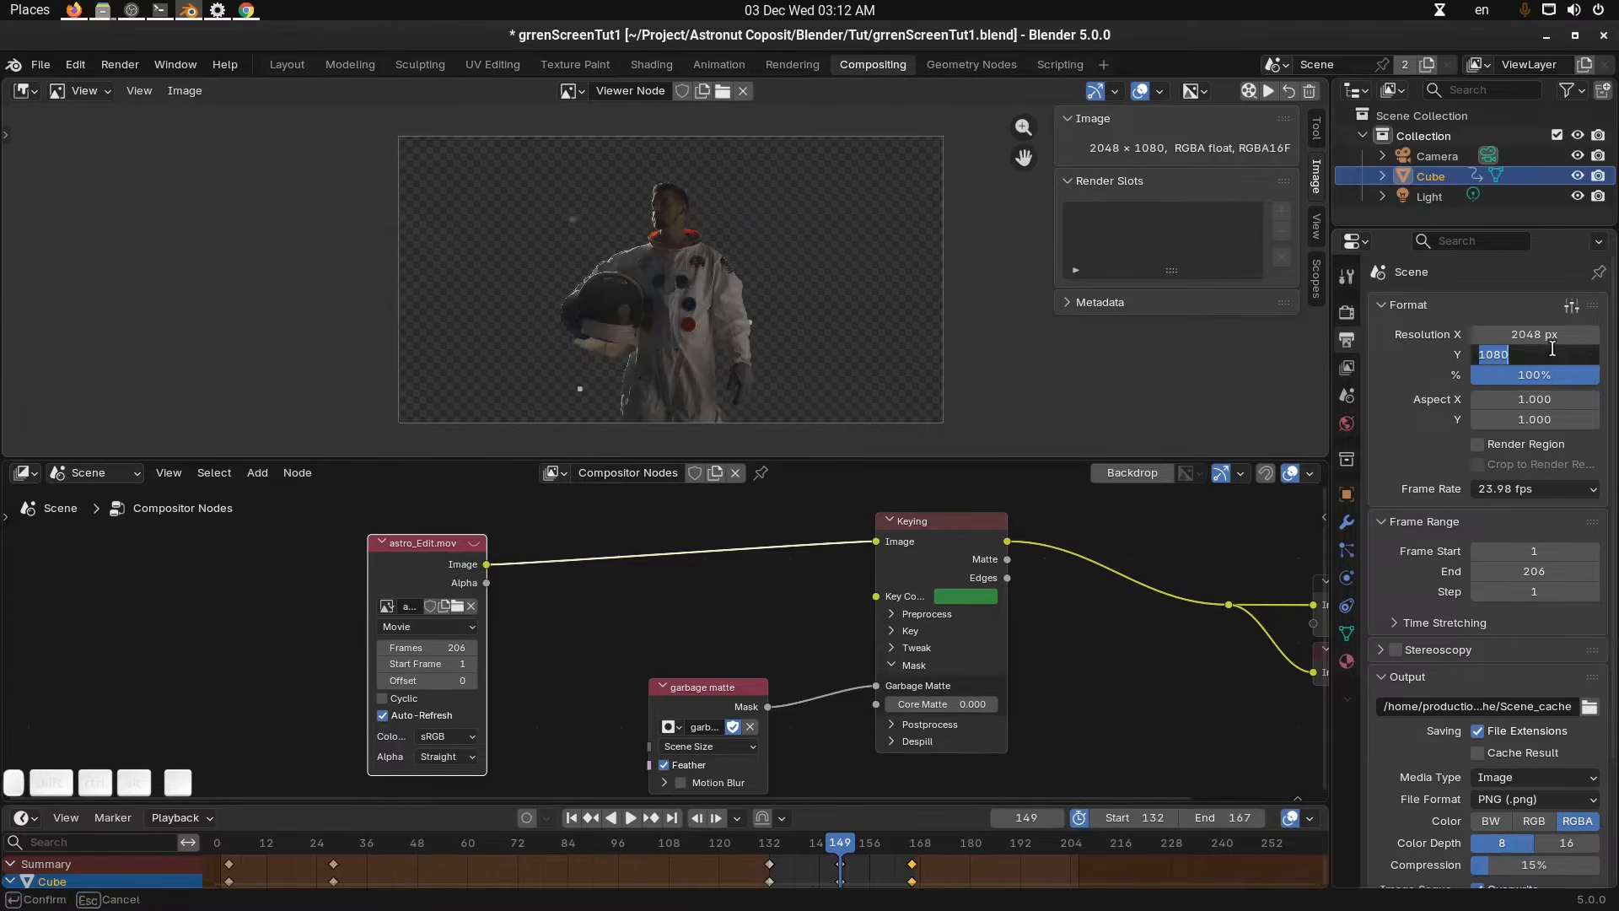
type("540")
key("Return")
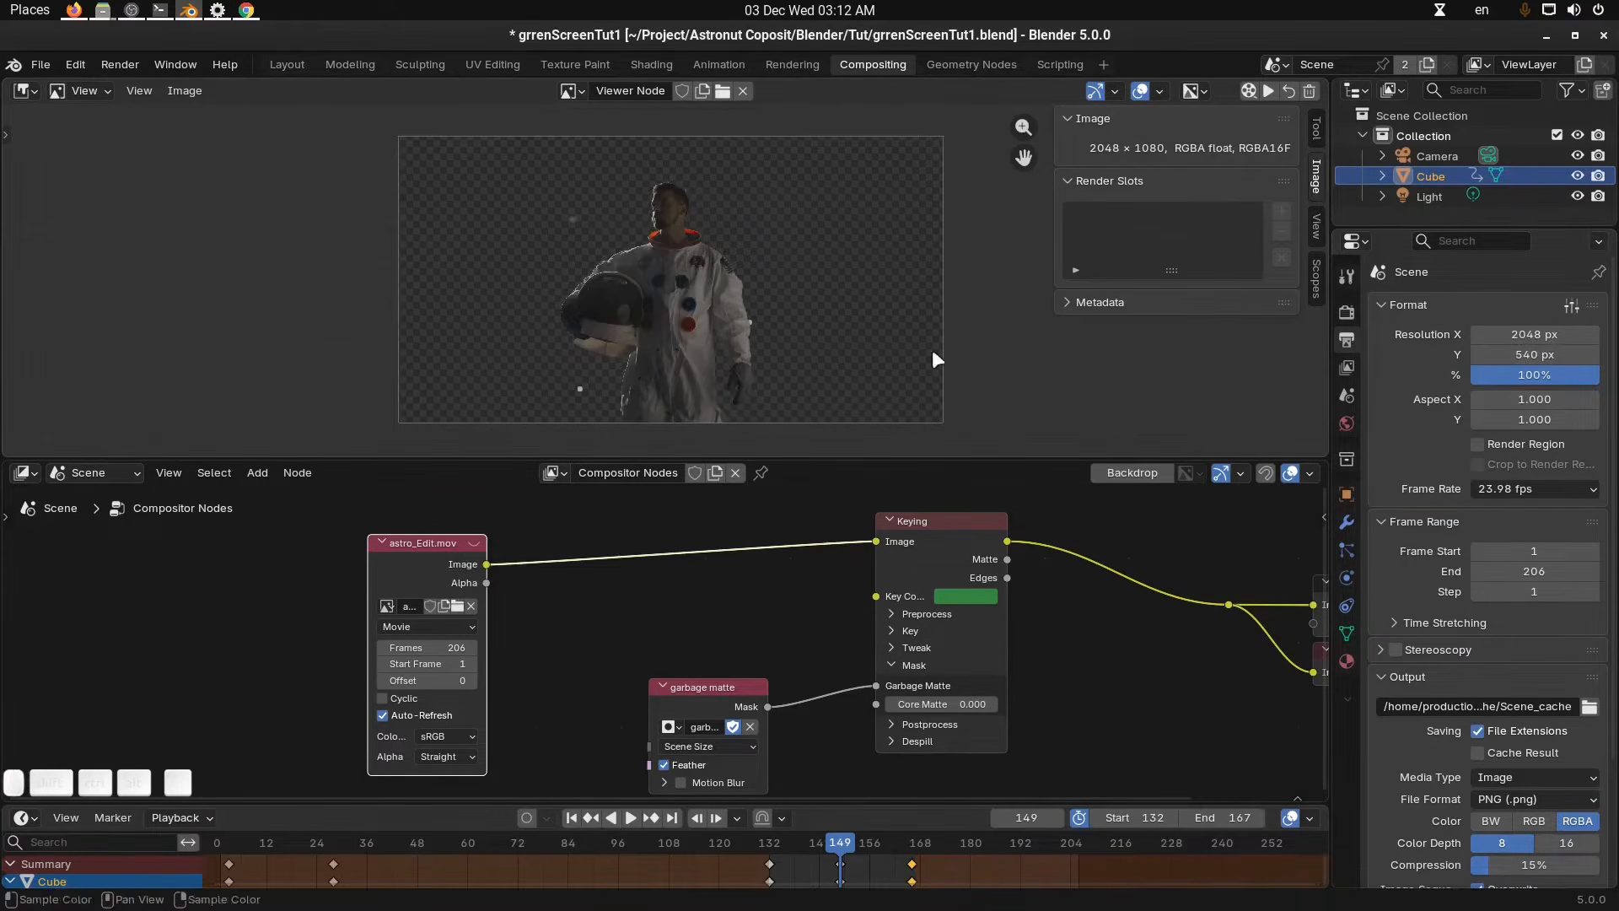
left_click(858, 857)
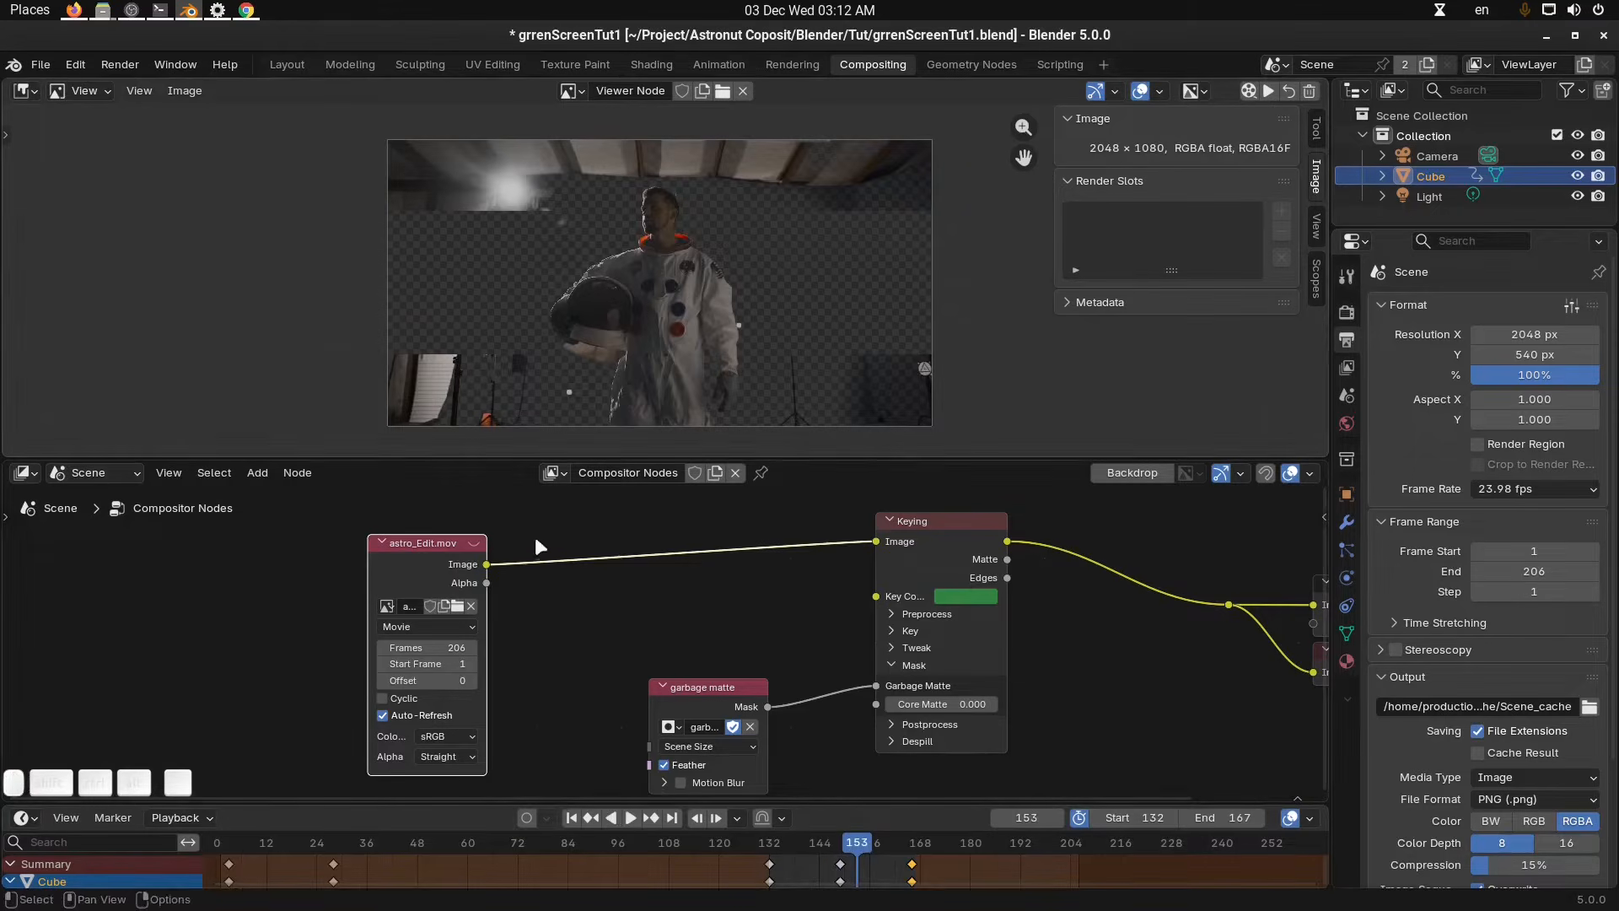
mouse_move(413, 554)
left_mouse_down()
mouse_move(467, 556)
mouse_move(398, 554)
left_mouse_up()
key("n")
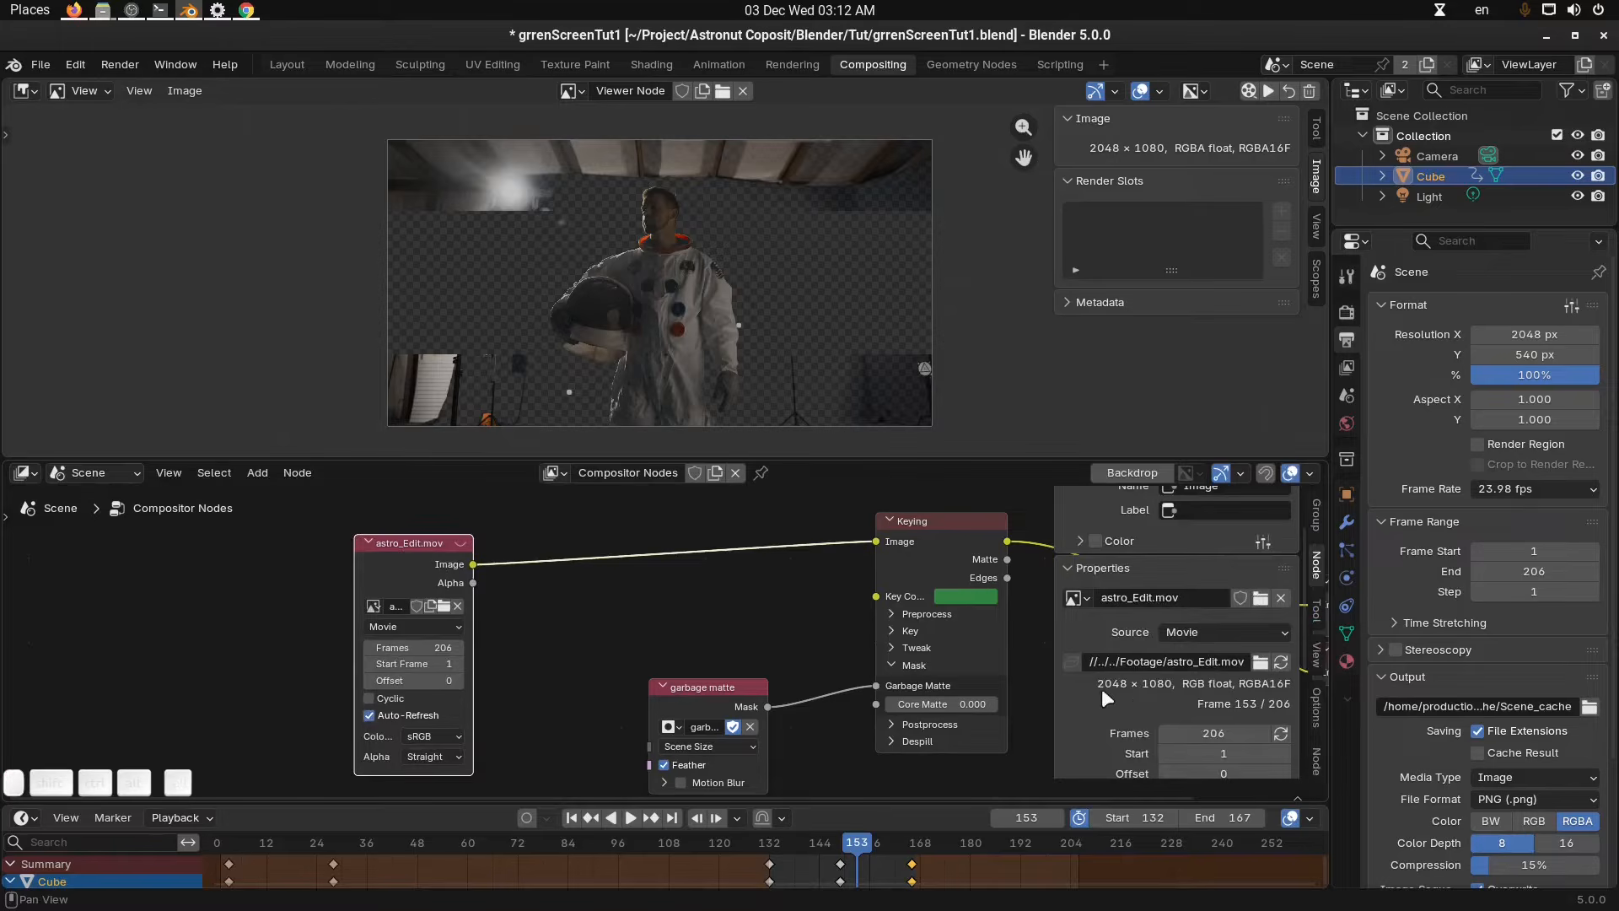
key("n")
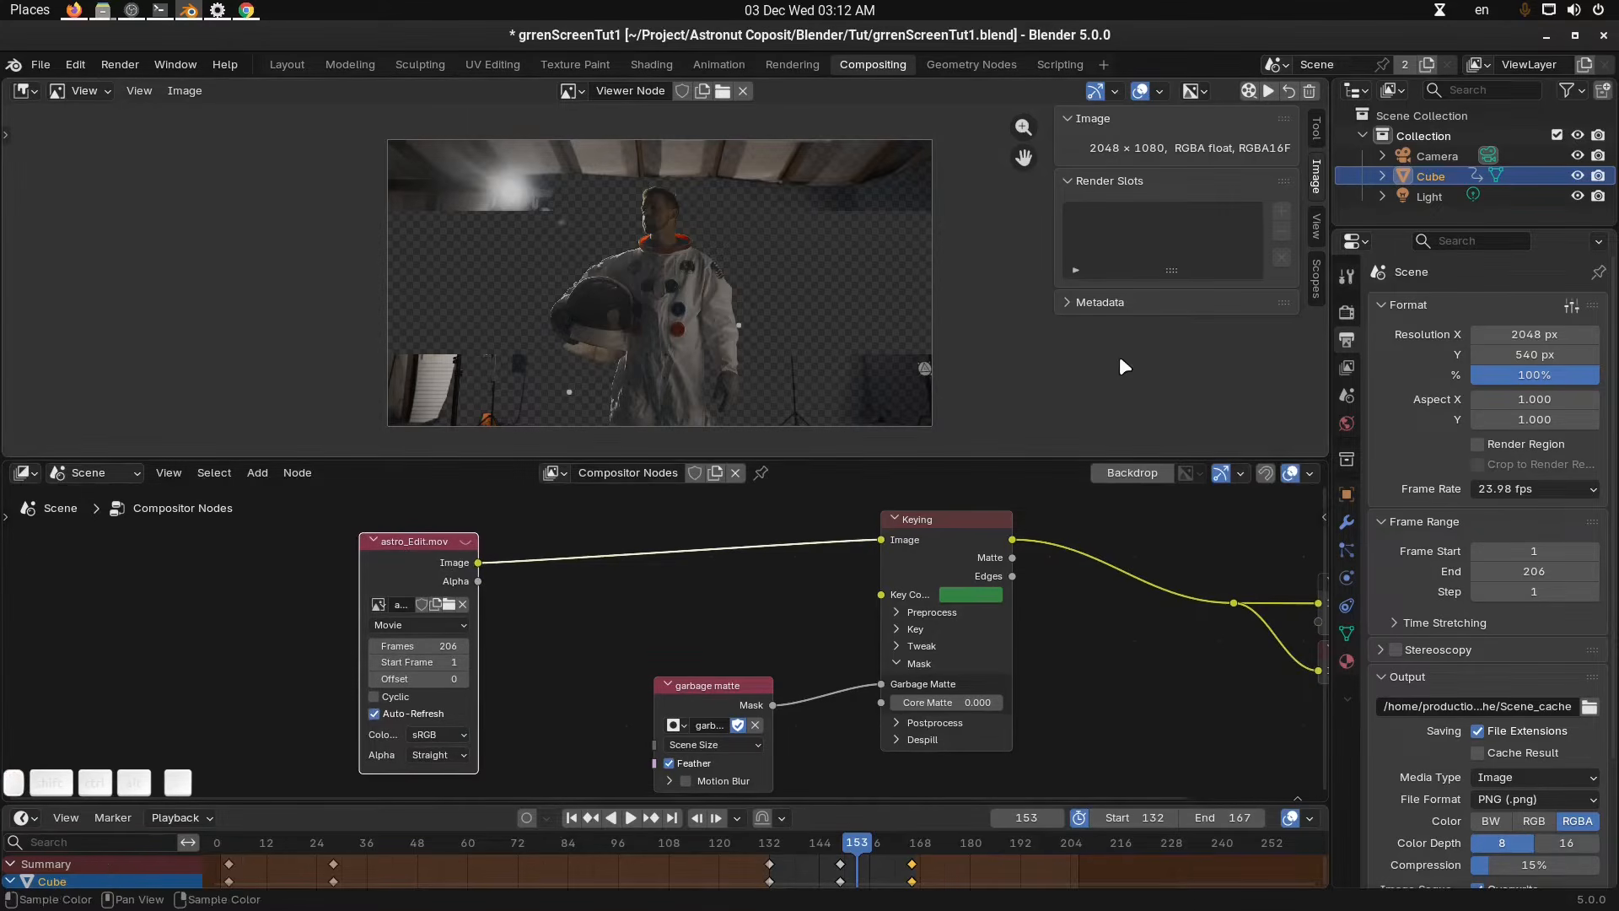
middle_click_drag(760, 589, 776, 596)
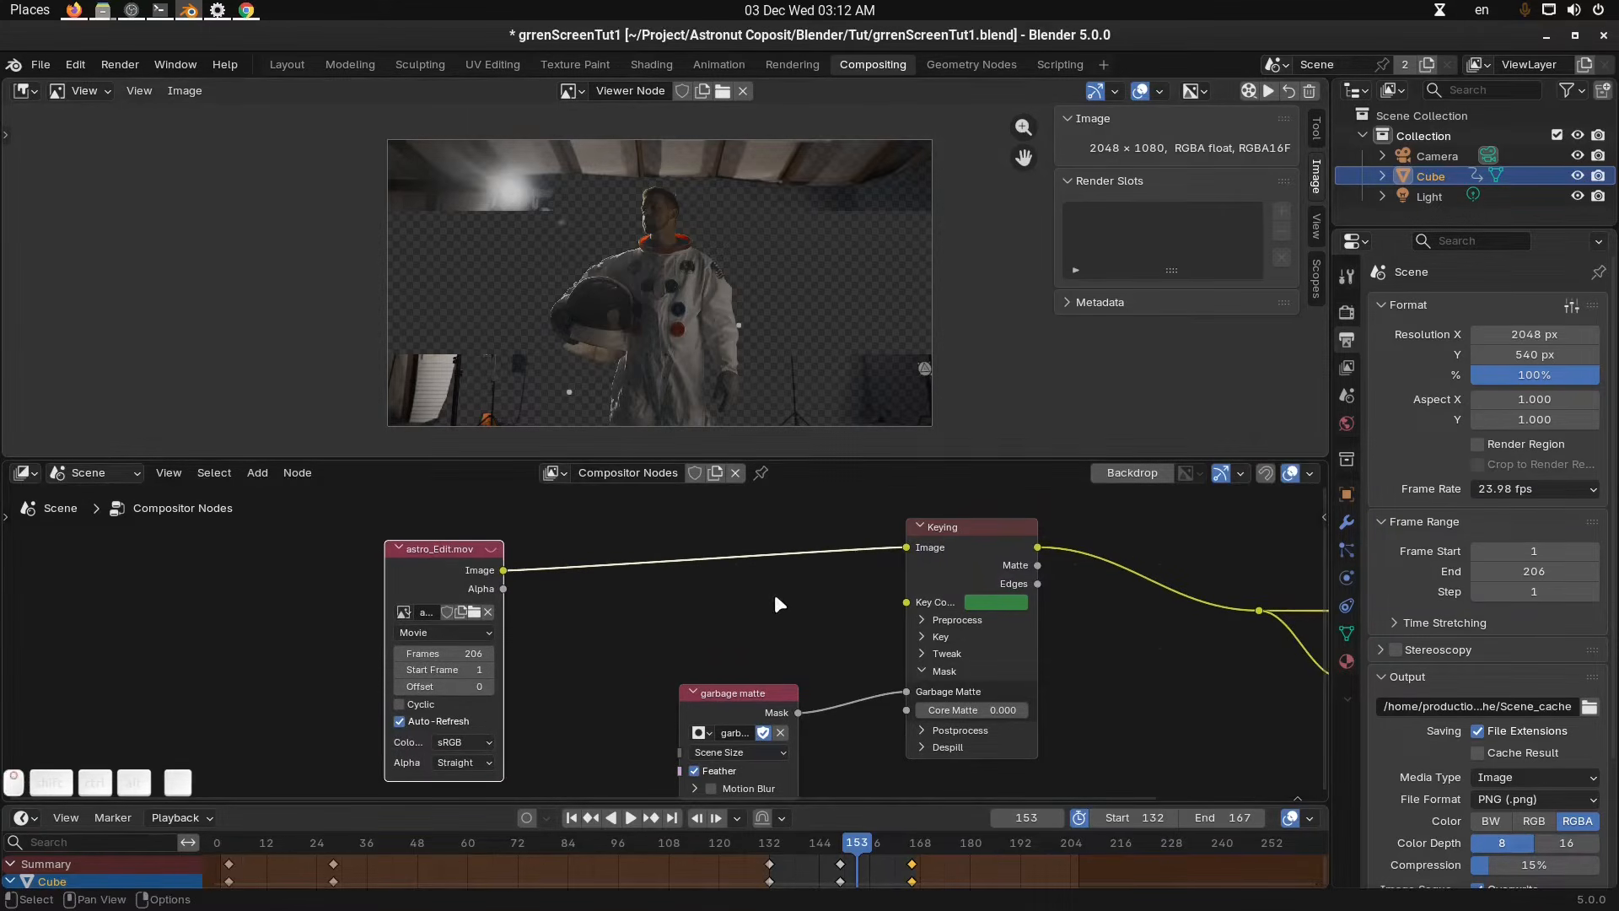
middle_click_drag(774, 306, 810, 300)
middle_click_drag(755, 549, 757, 554)
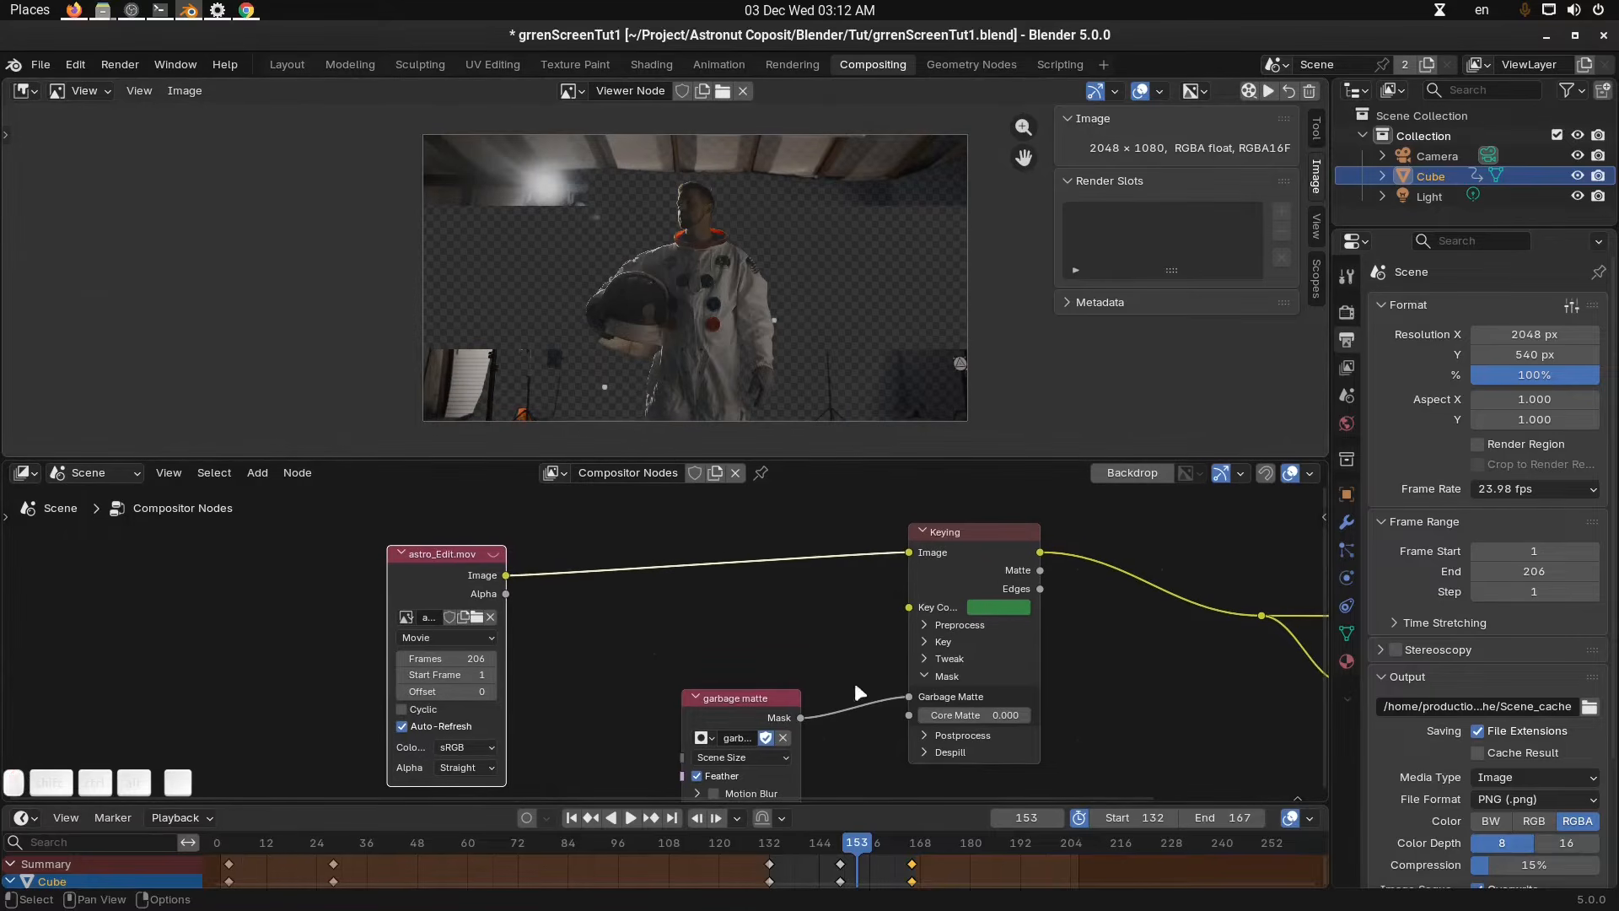
Set the resolution Y to 1080 px.
left_click(1562, 355)
type("108")
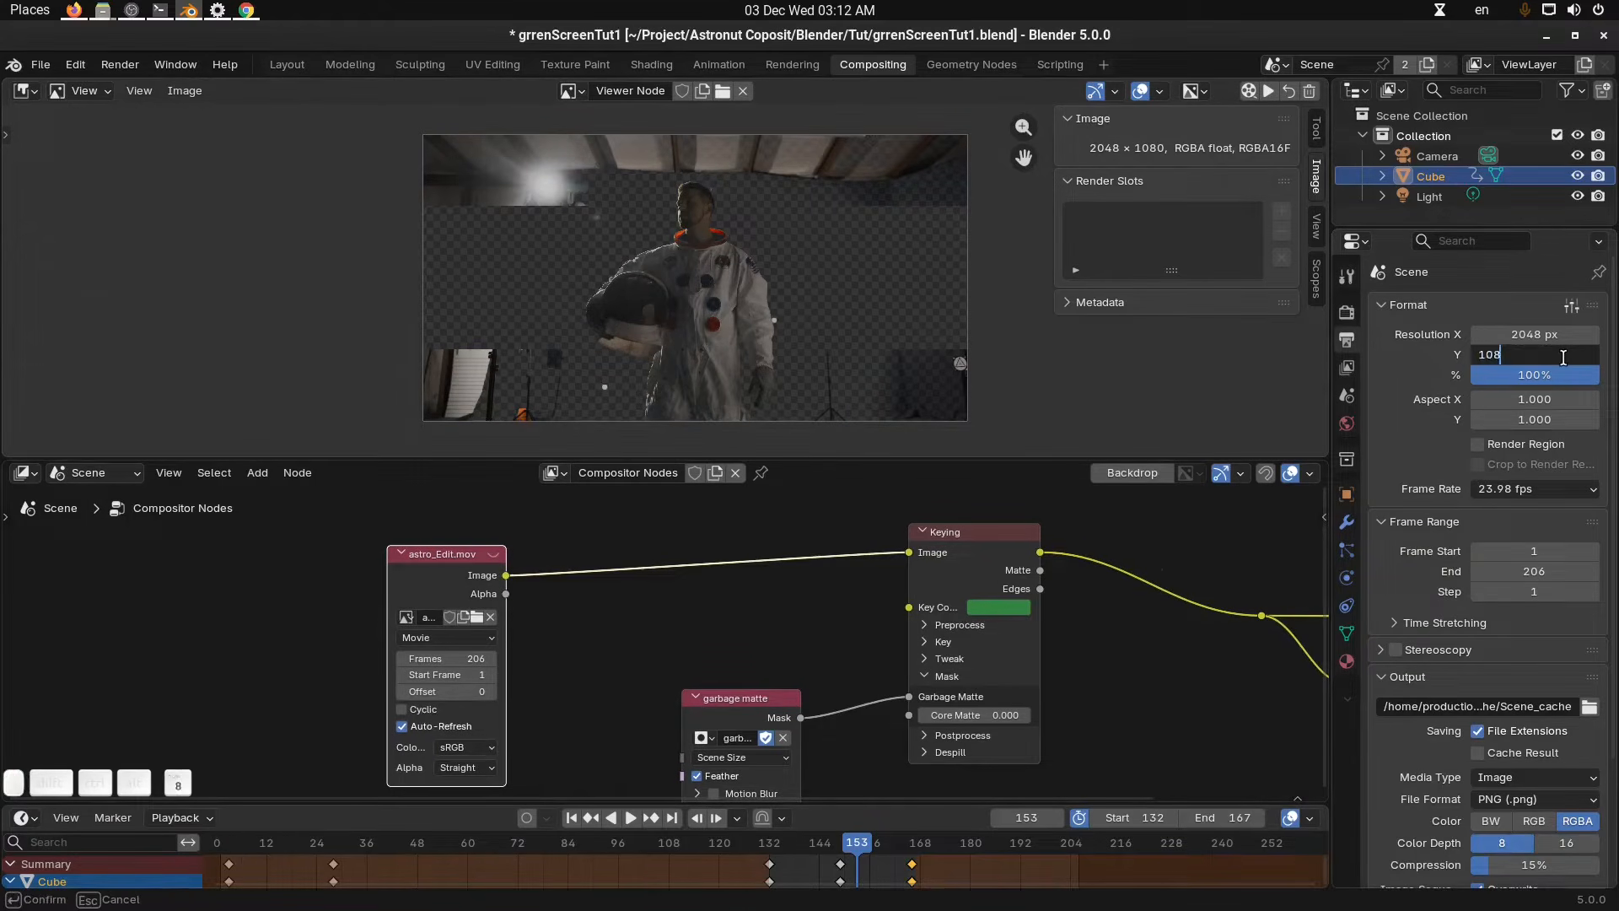
type("0")
key("Return")
left_click(857, 848)
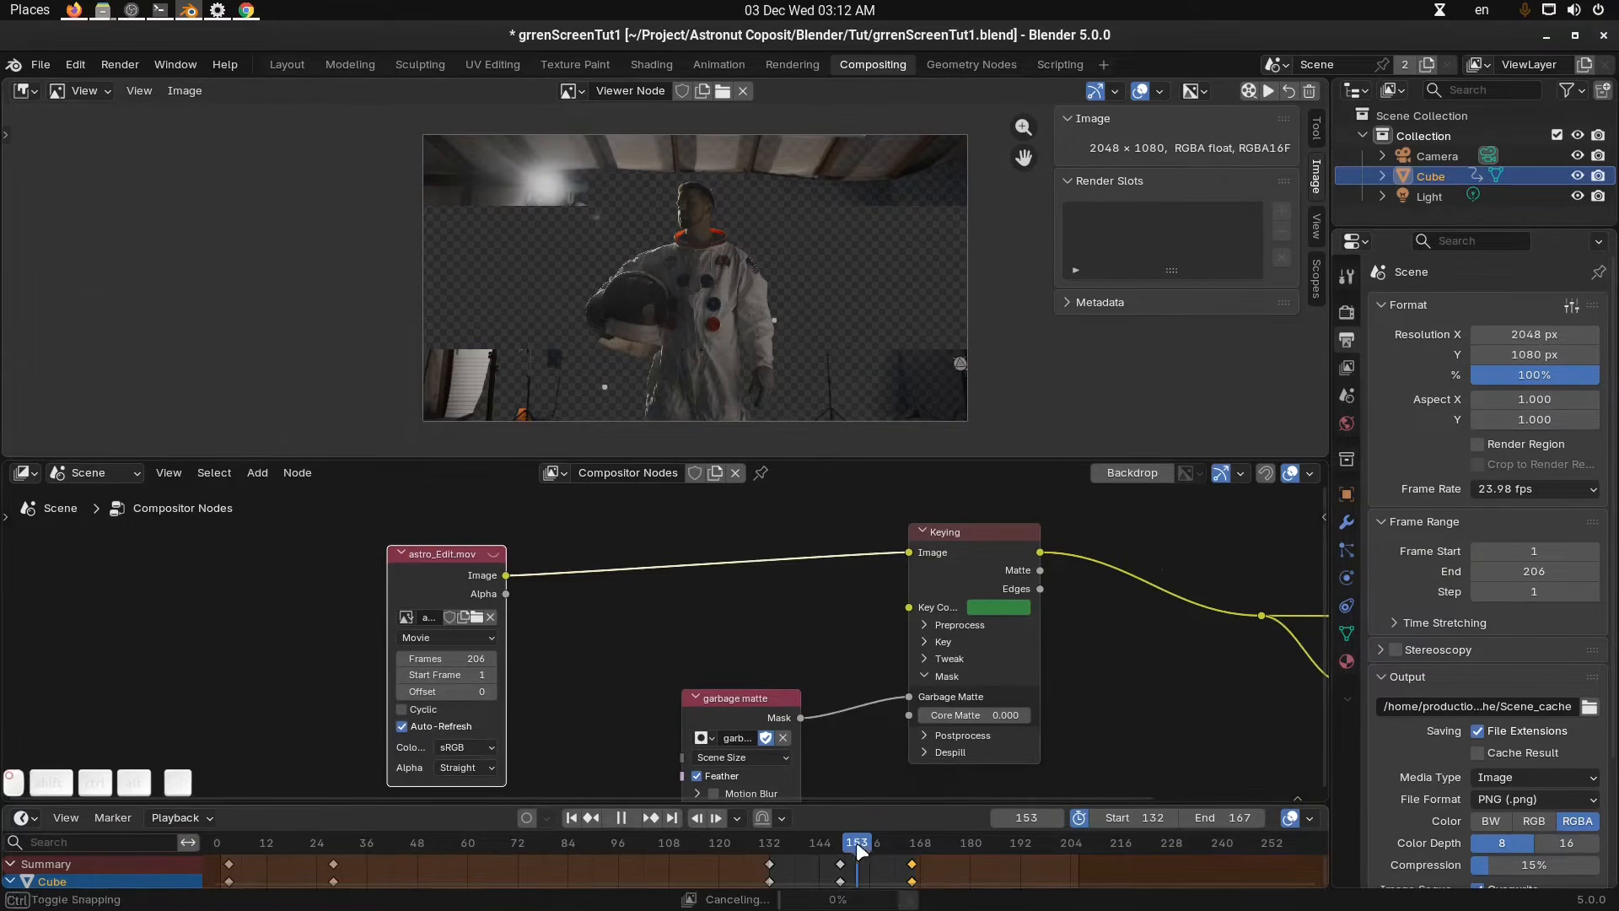
Move the astro_Edit.mov node further left and set the resolution percentage to 50%.
middle_click_drag(754, 306, 757, 298)
middle_click_drag(517, 598, 527, 598)
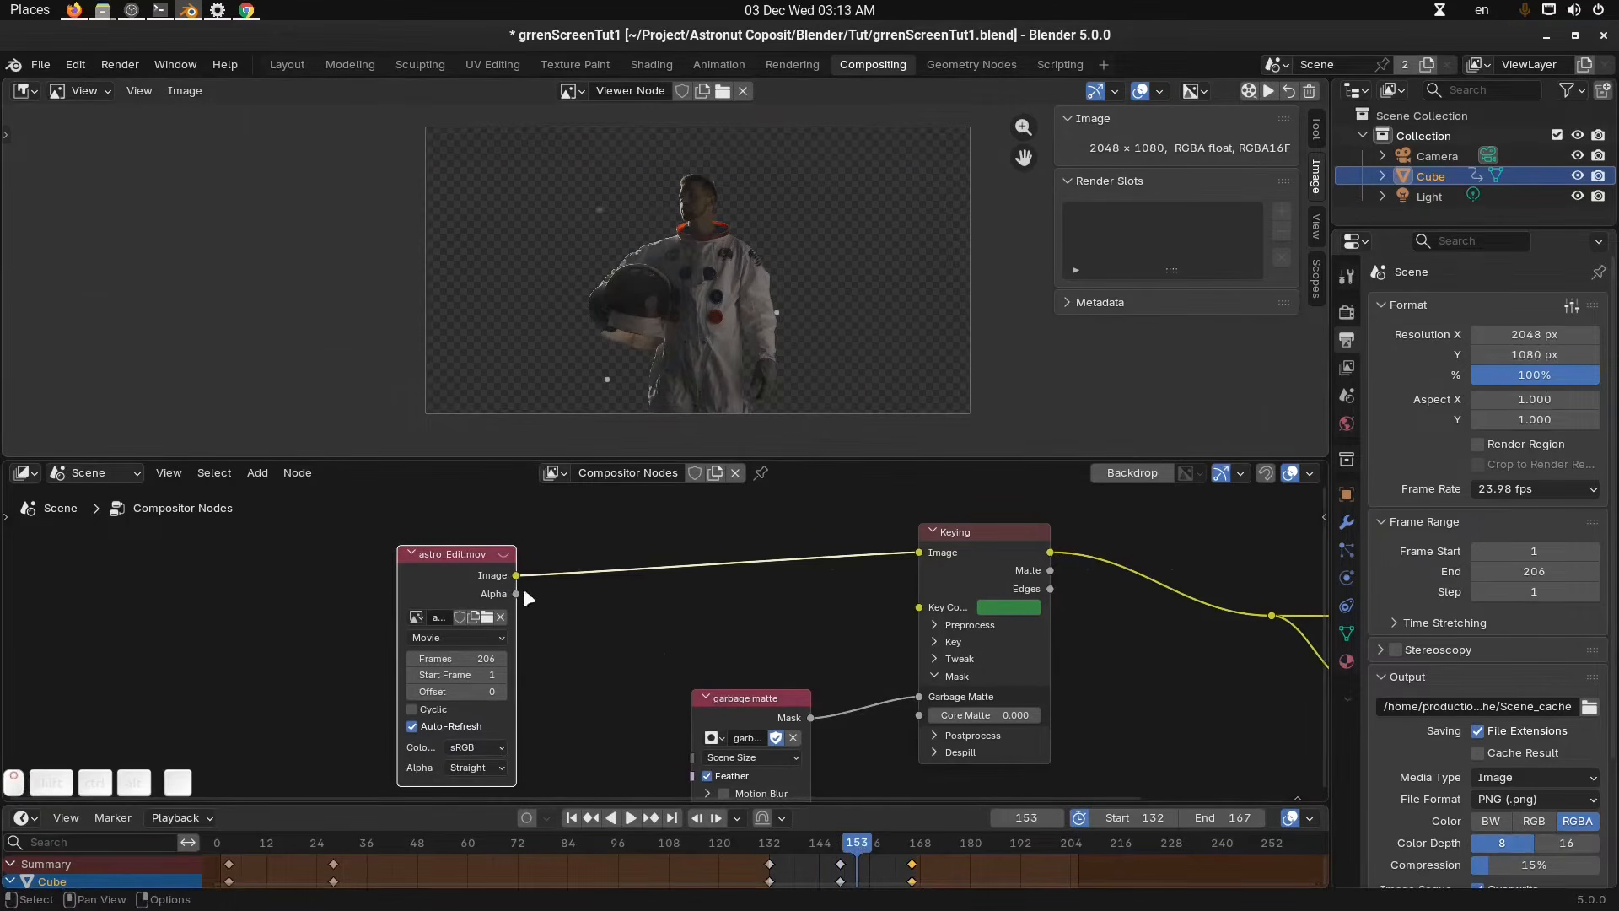
left_click_drag(472, 591, 368, 580)
left_click(1542, 377)
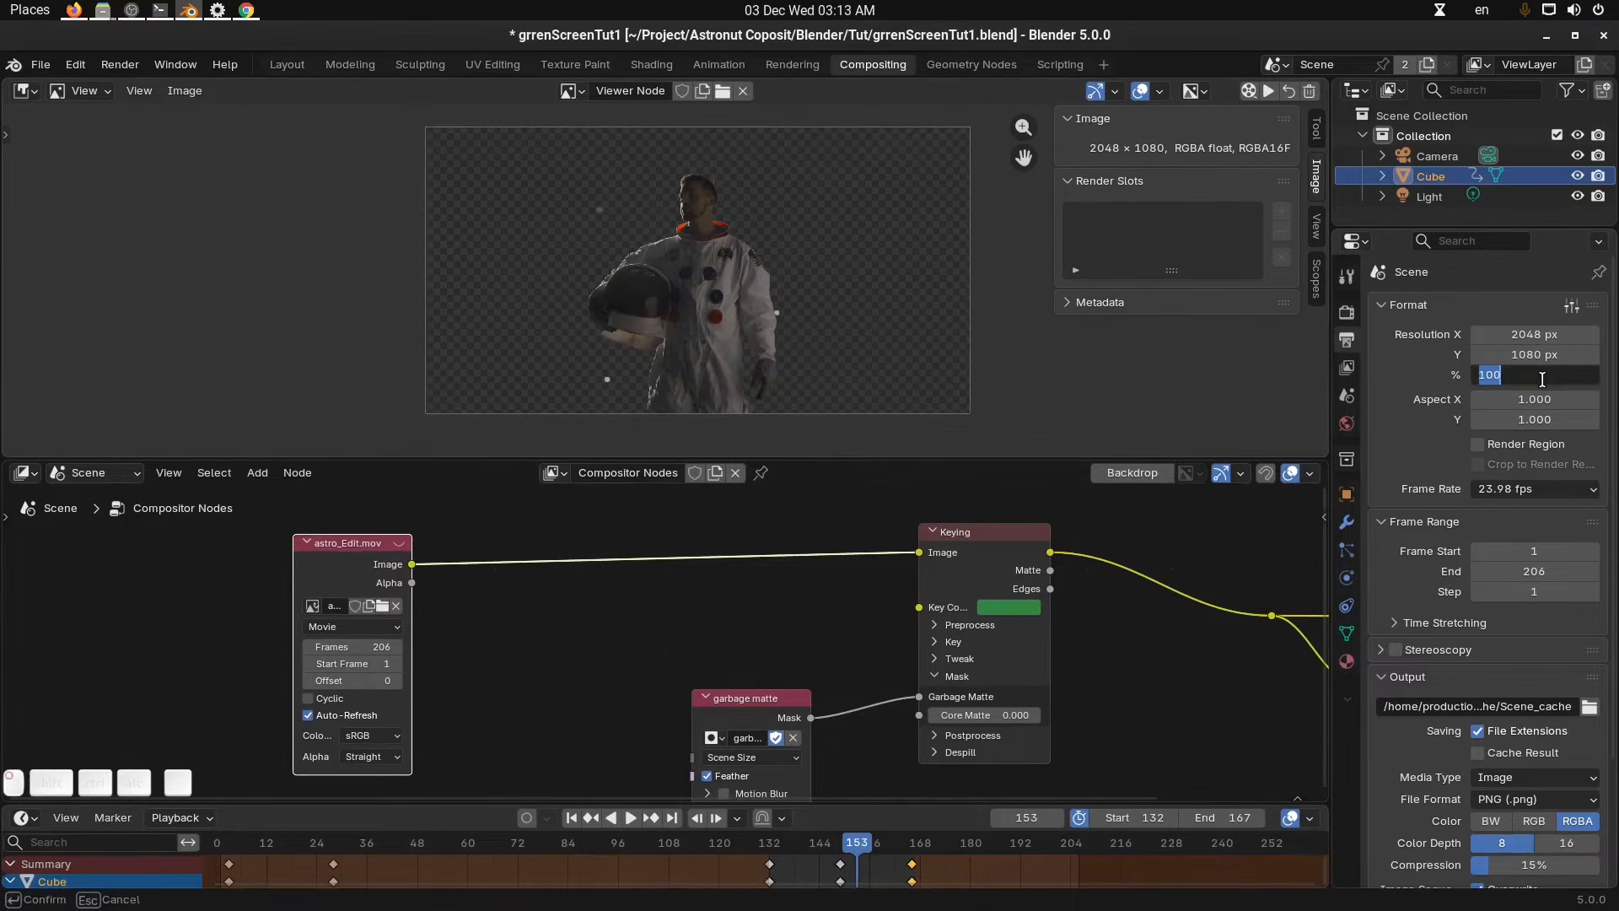
type("50")
key("Return")
middle_click_drag(755, 599, 761, 608)
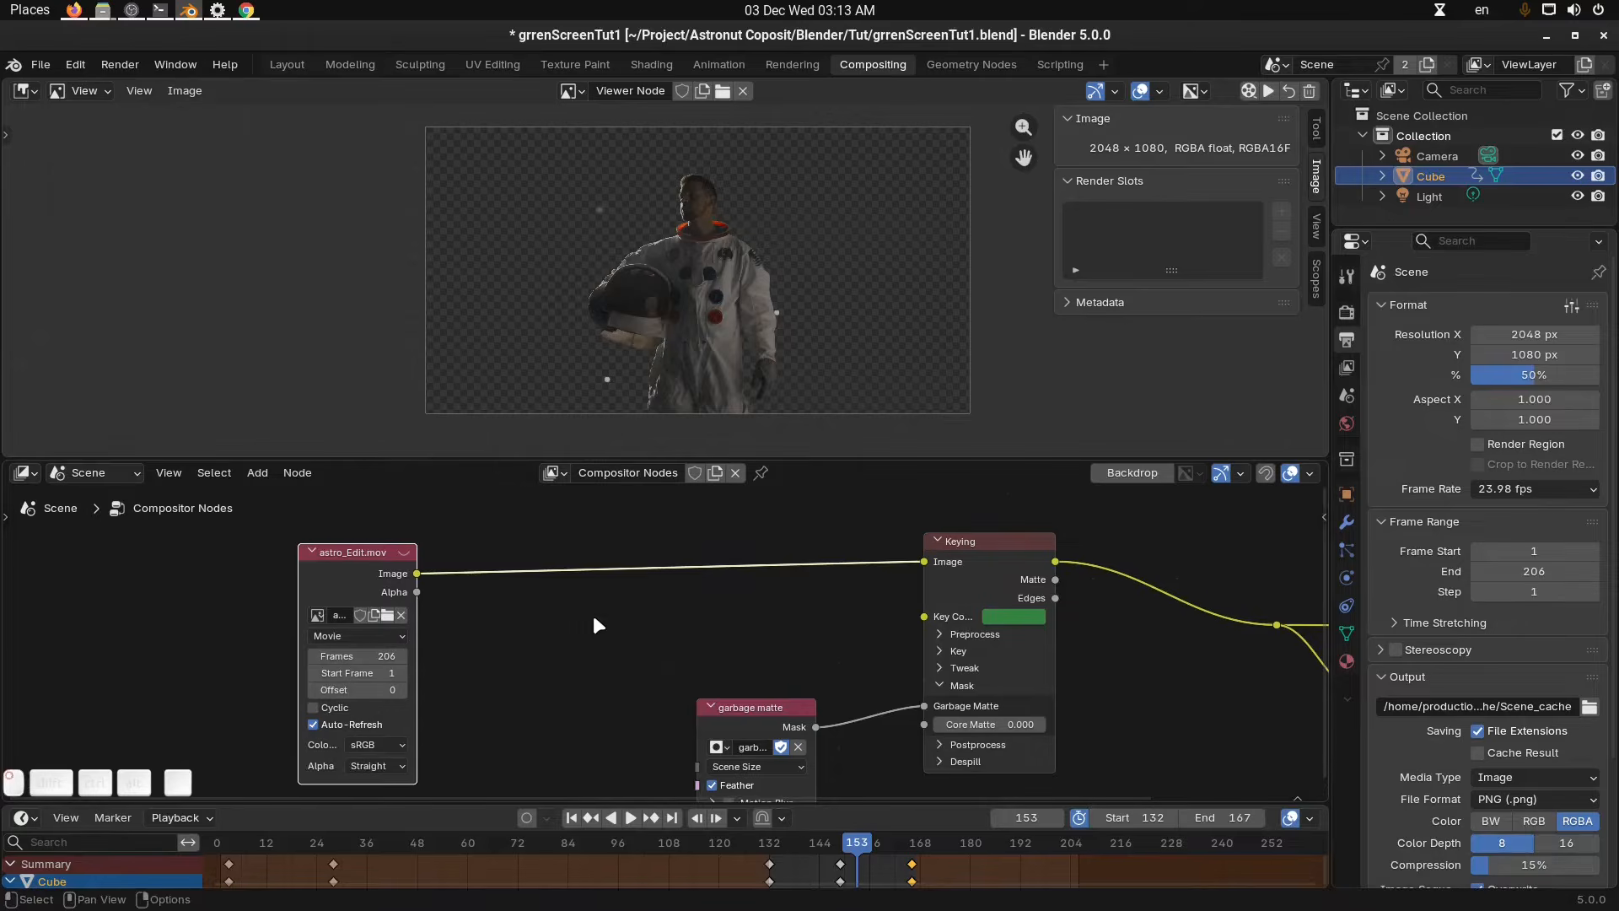
Insert a Scale node between the movie node and the Keying node, setting its type to Scene Size.
key("shift+a")
mouse_move(594, 614)
type("scale")
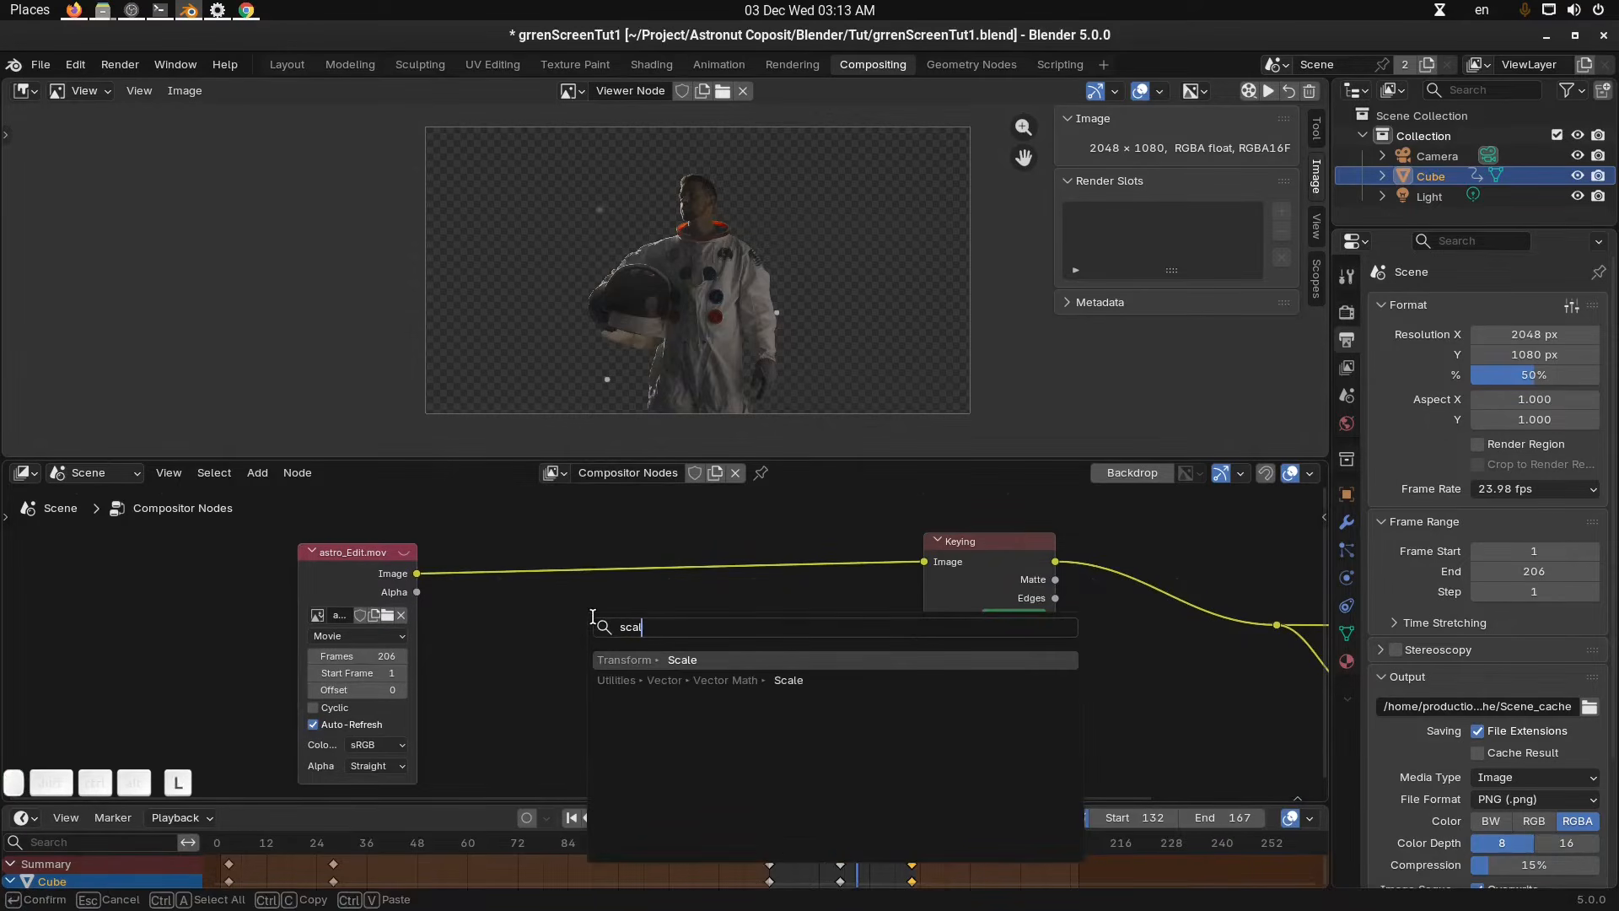
key("Return")
left_click(482, 568)
scroll(666, 646, "up", 2)
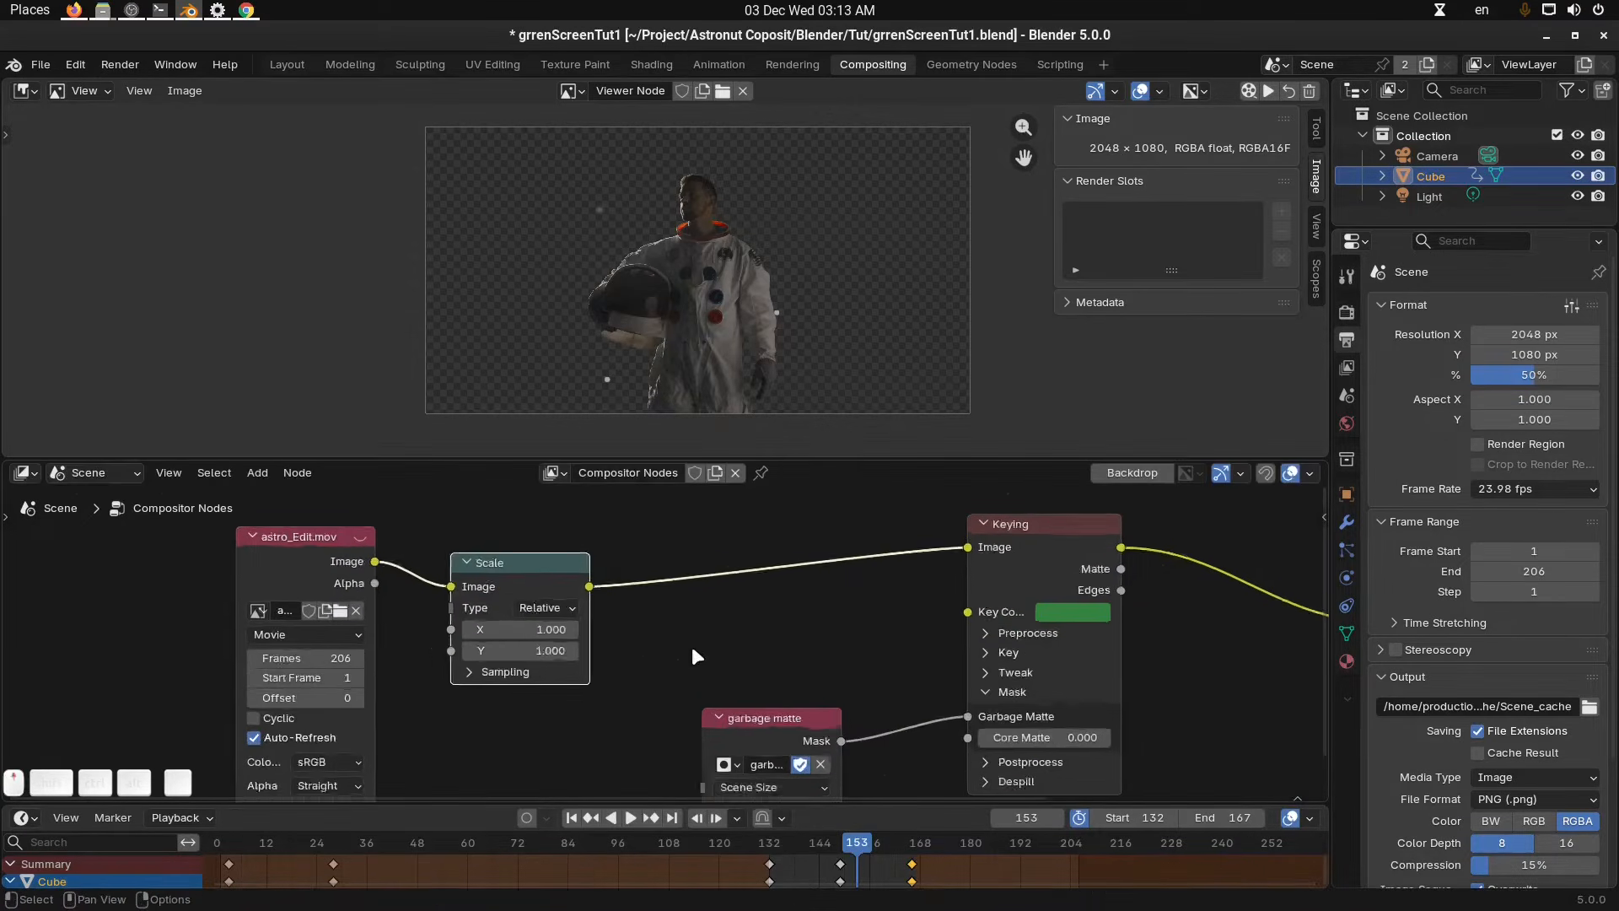
left_click(555, 605)
left_click(560, 670)
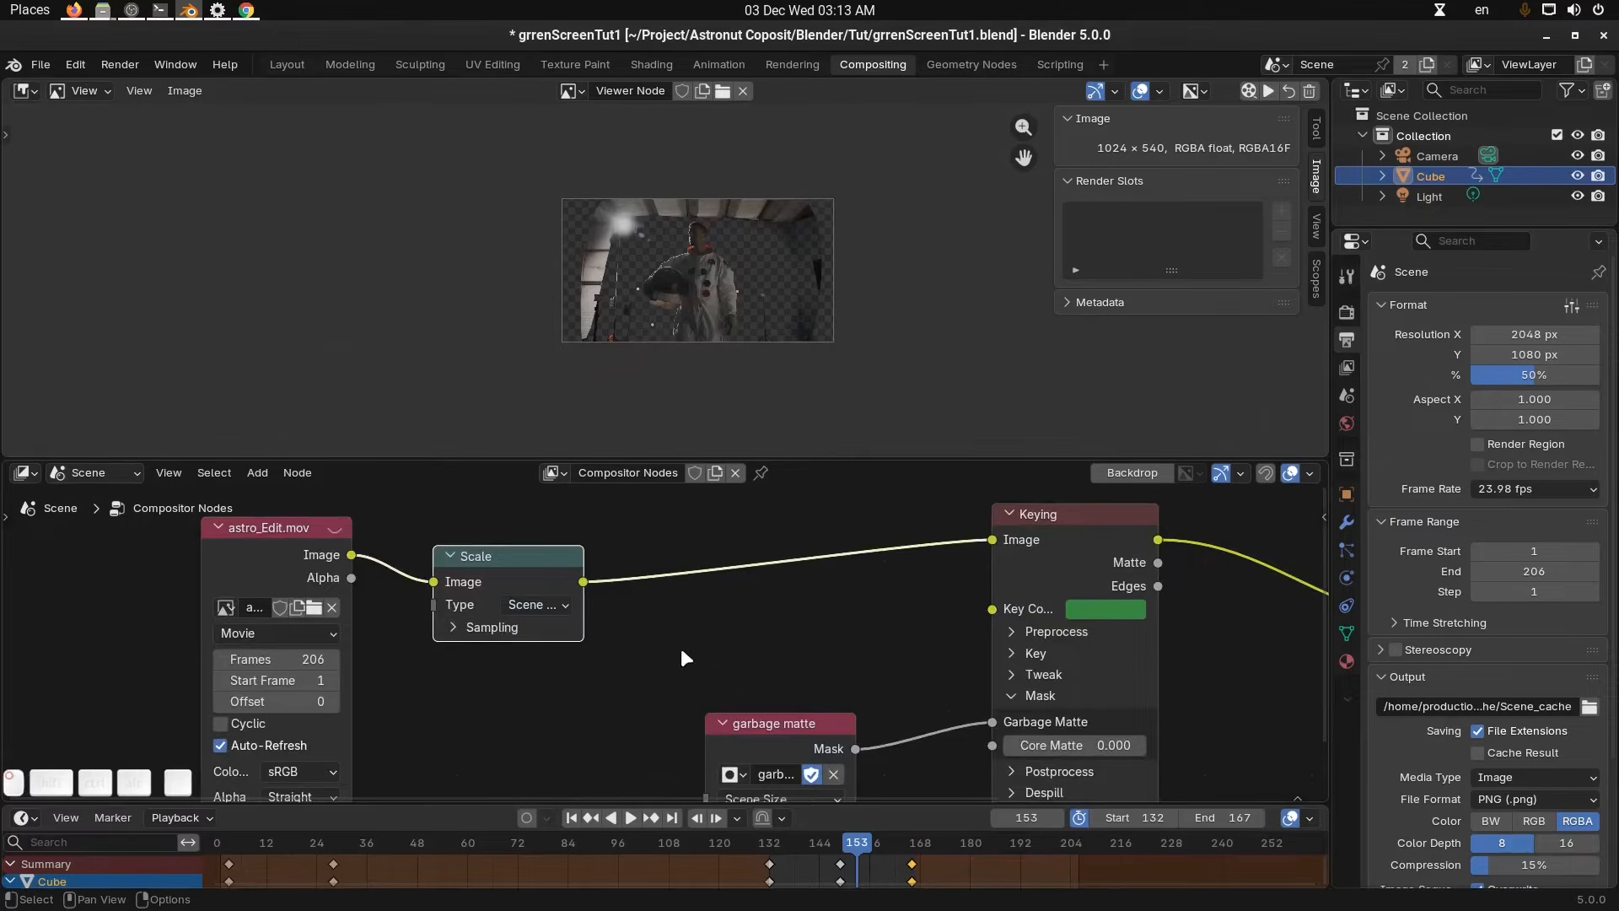
Scrub through frames around 150 to preview the scaled keyed result.
scroll(688, 637, "down", 1)
scroll(742, 340, "up", 2)
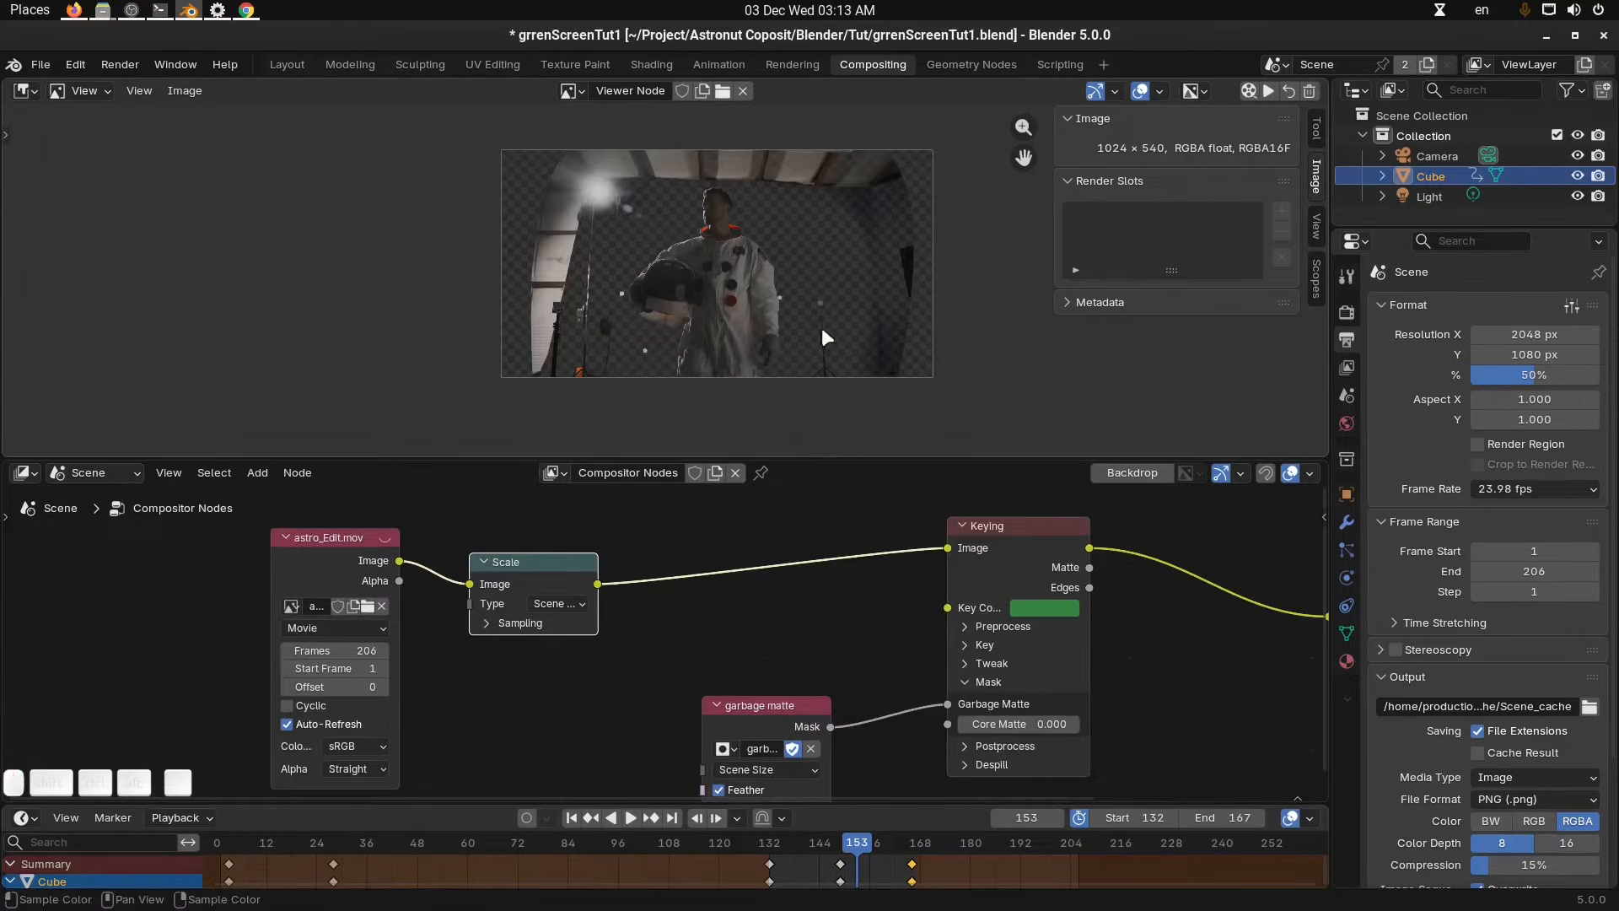
left_click_drag(853, 842, 838, 846)
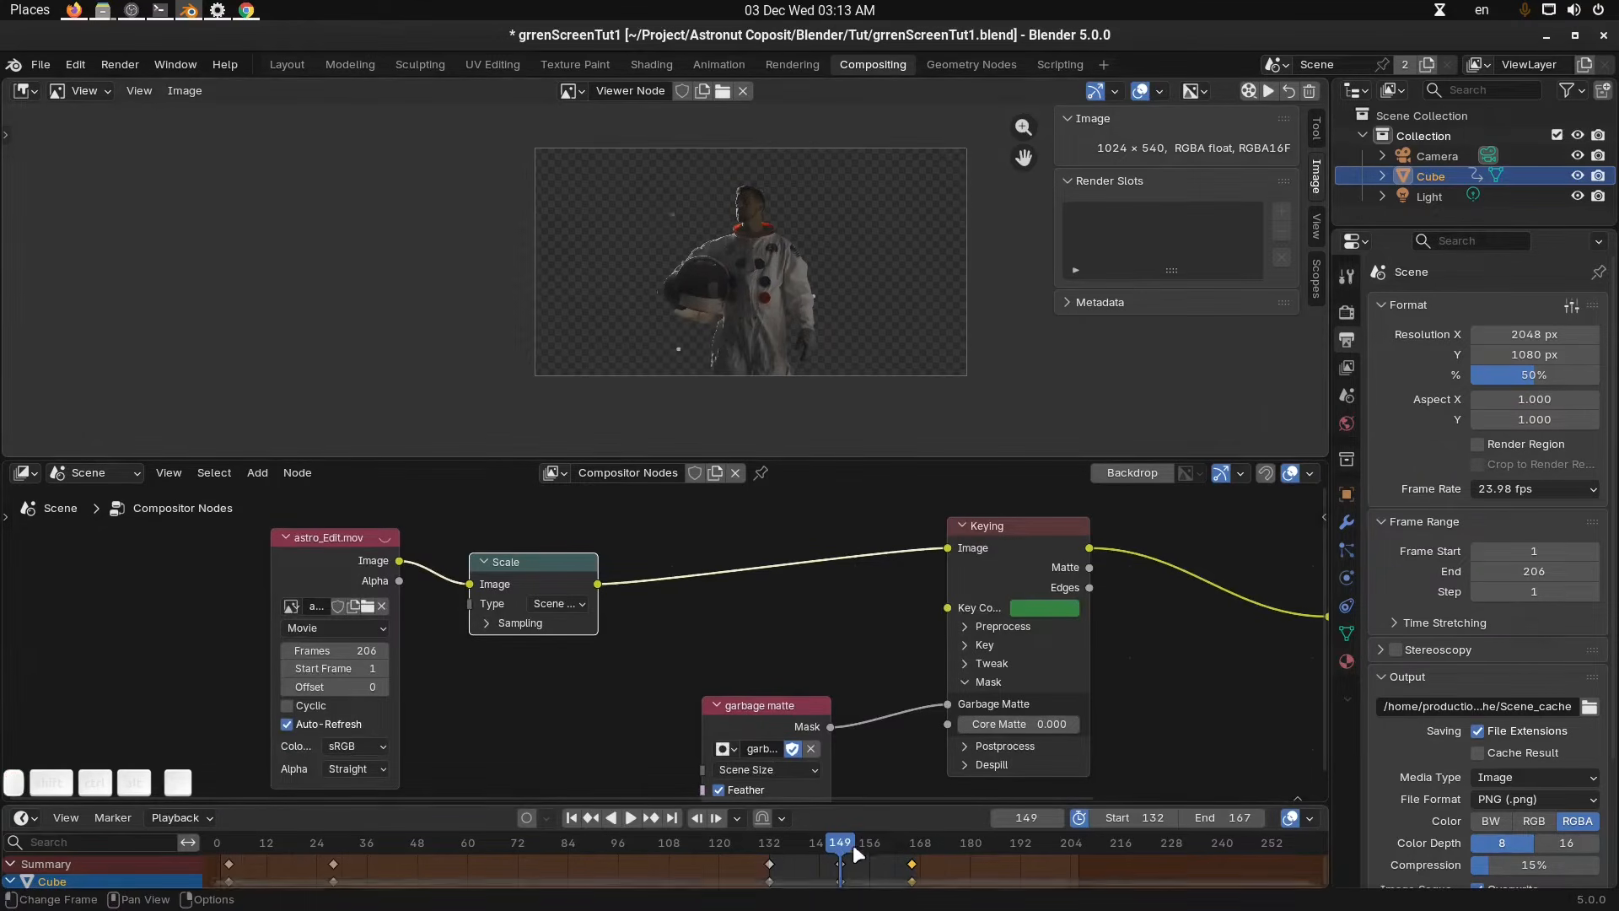
mouse_move(853, 843)
left_mouse_down()
mouse_move(821, 839)
mouse_move(868, 841)
left_mouse_up()
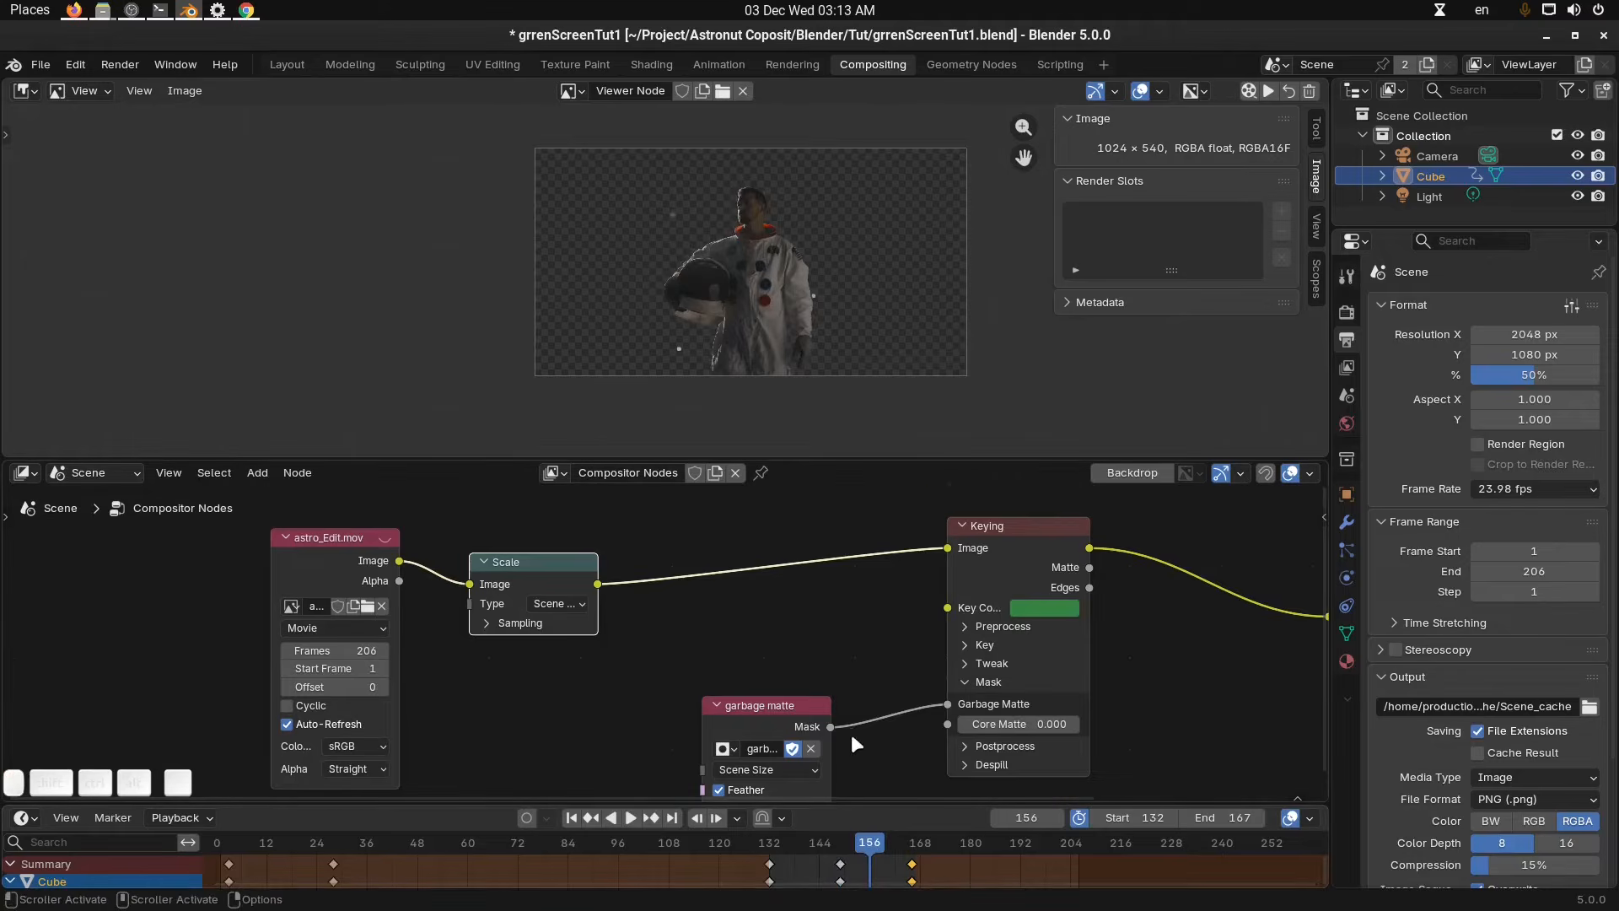
middle_click_drag(851, 733, 843, 669)
scroll(843, 670, "up", 2)
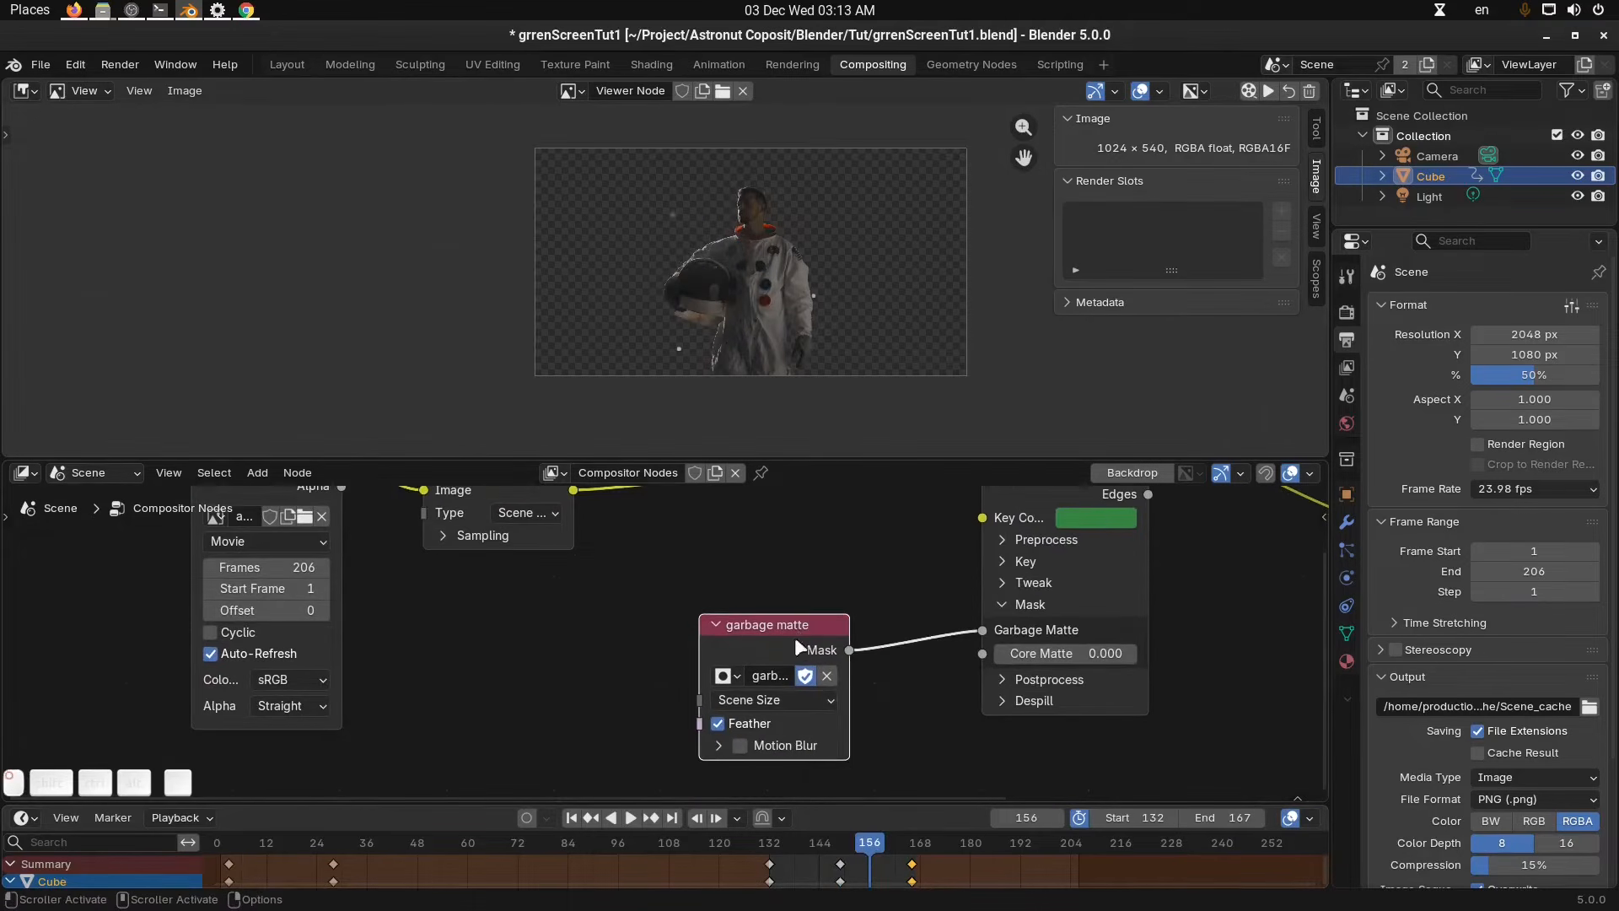
Inspect the garbage matte node's size option and the viewer preview.
left_click(805, 701)
left_click(857, 715)
left_click(811, 709)
scroll(840, 674, "down", 2)
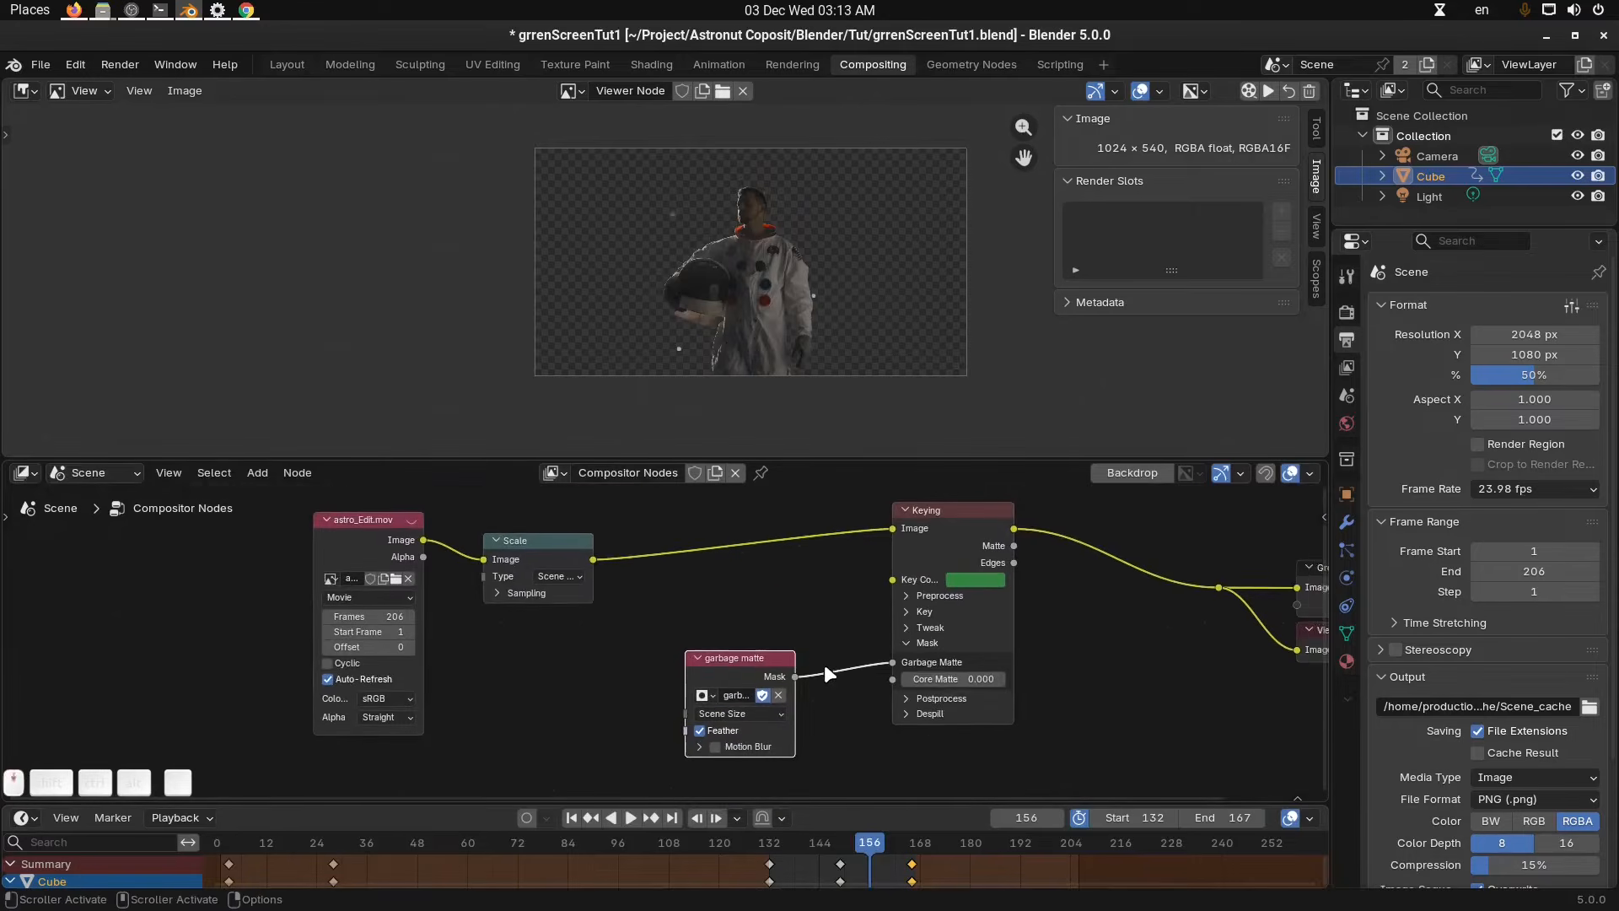
scroll(835, 680, "up", 1)
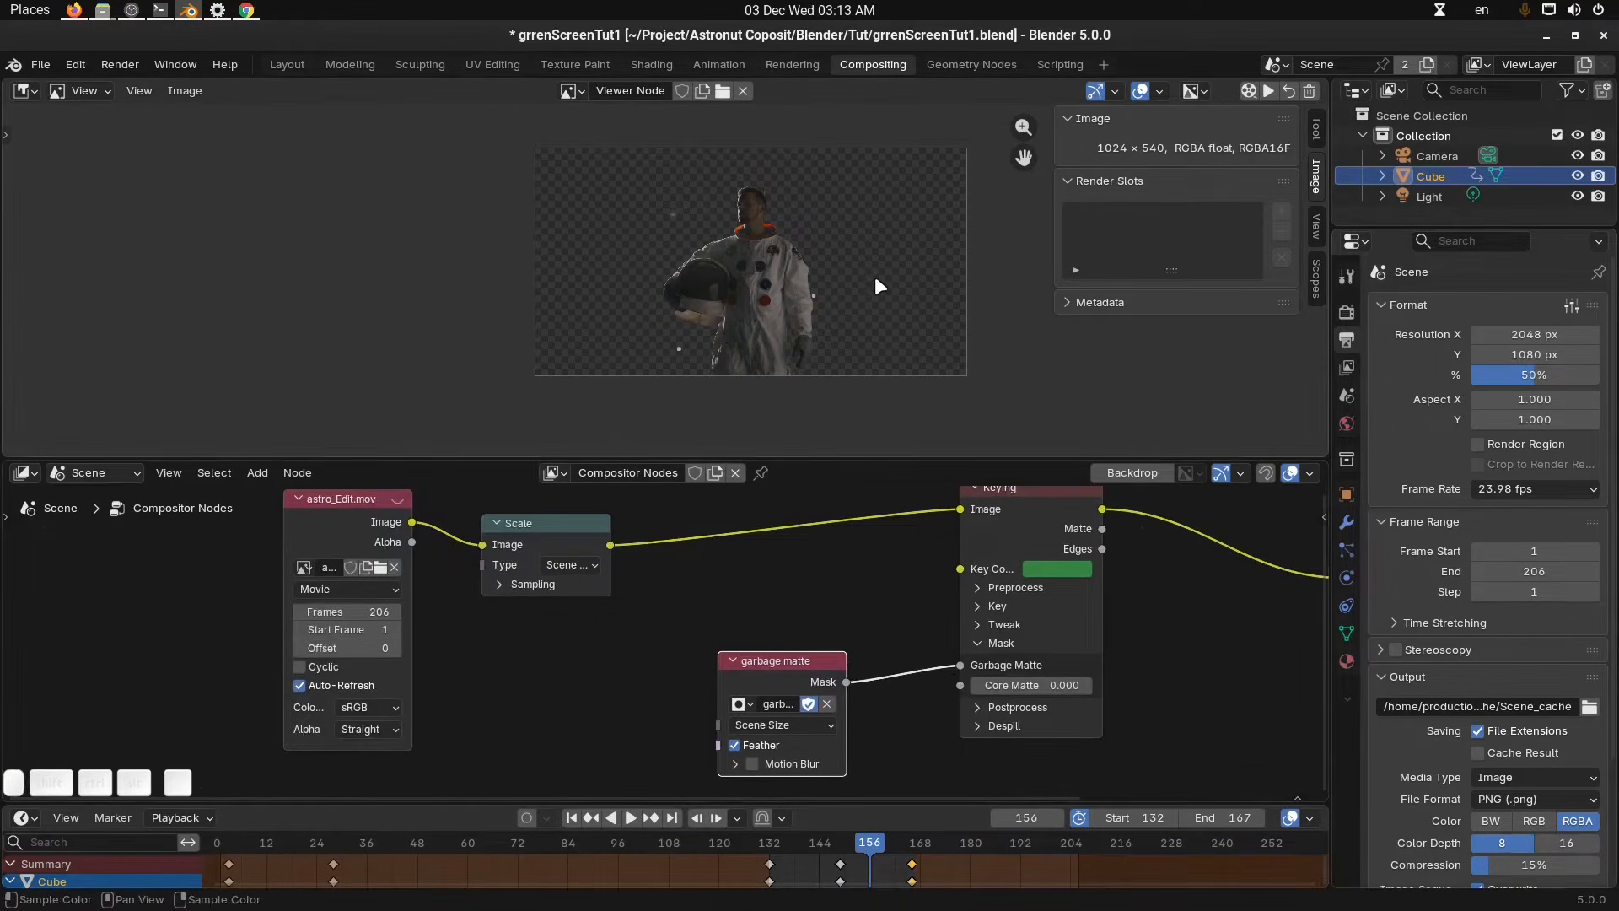
middle_click_drag(908, 294, 902, 294)
scroll(904, 725, "up", 1)
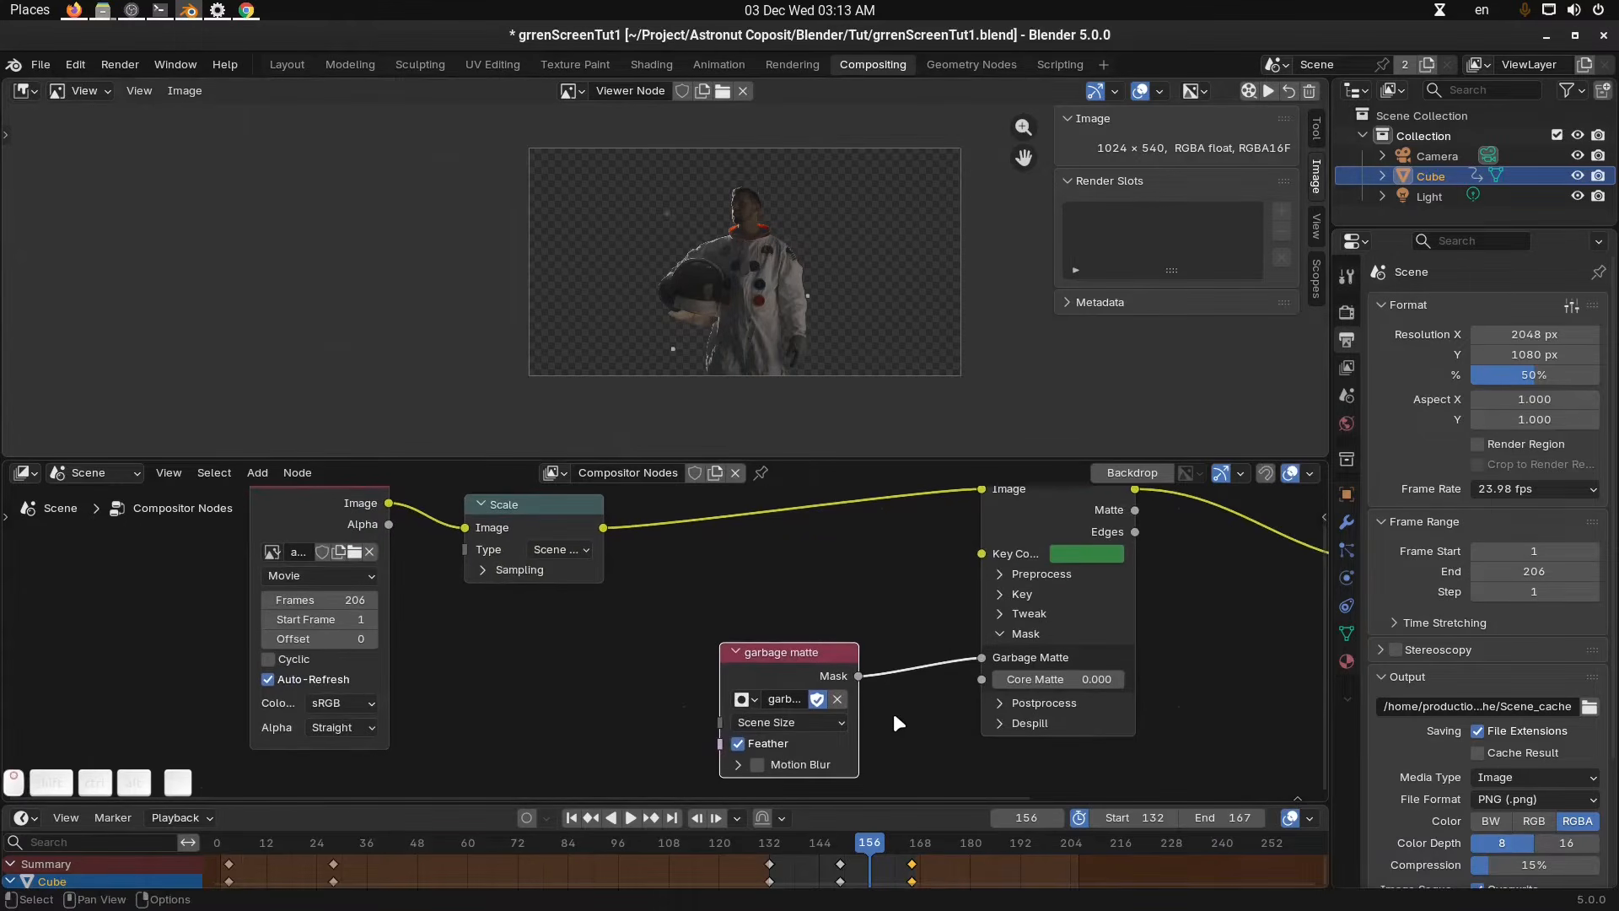
scroll(691, 602, "up", 1)
Set the render resolution percentage to 20%.
left_click(586, 579)
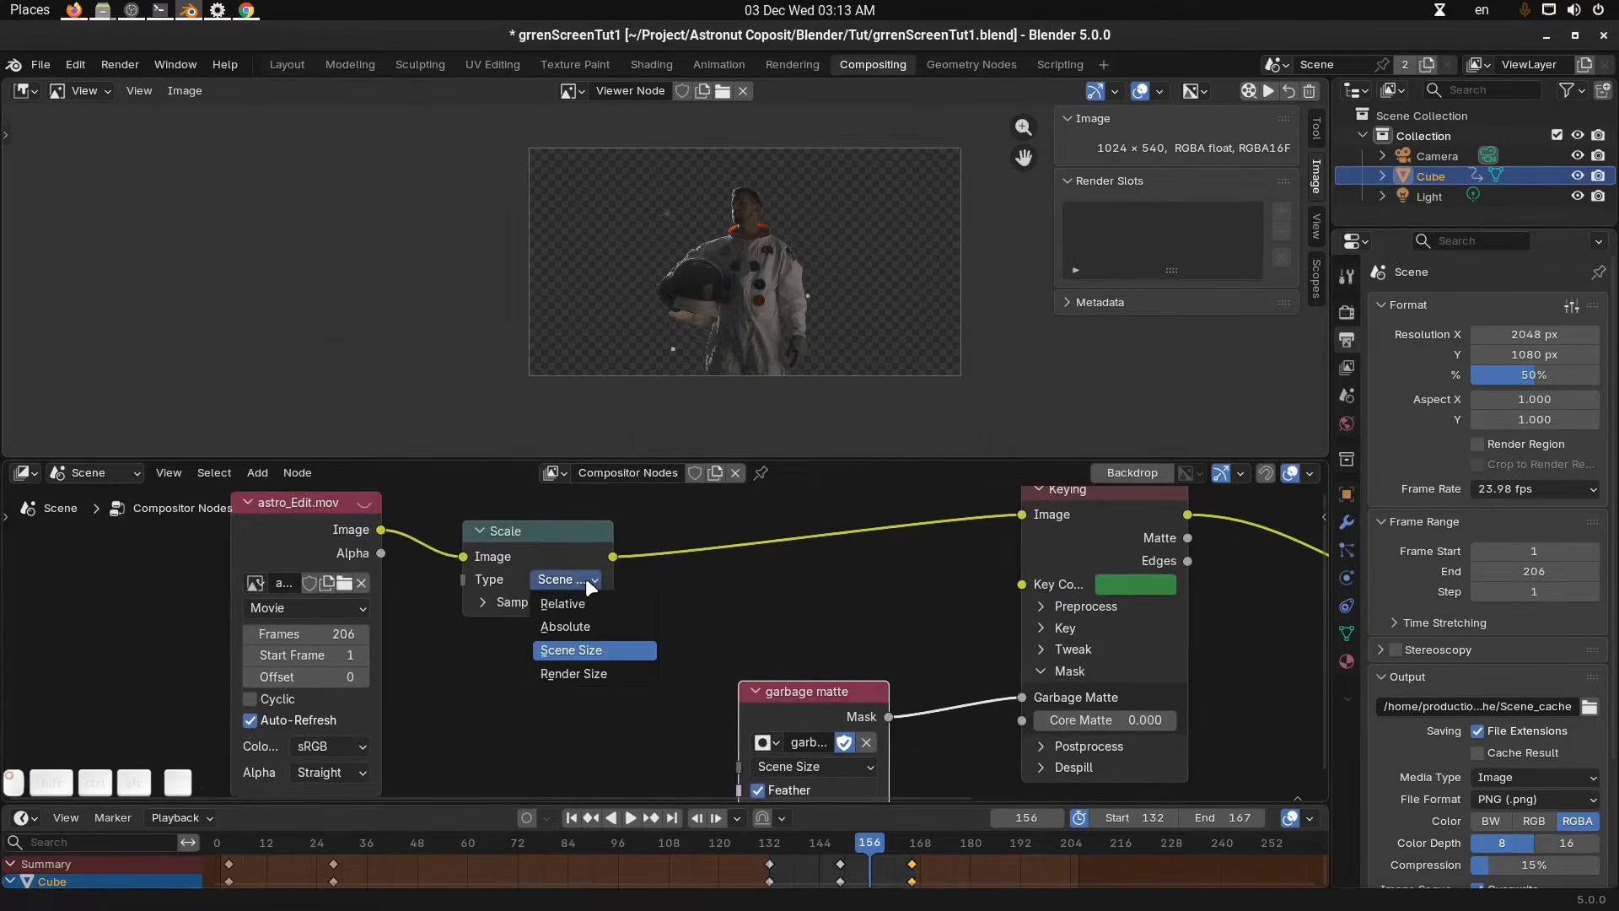
left_click(1552, 376)
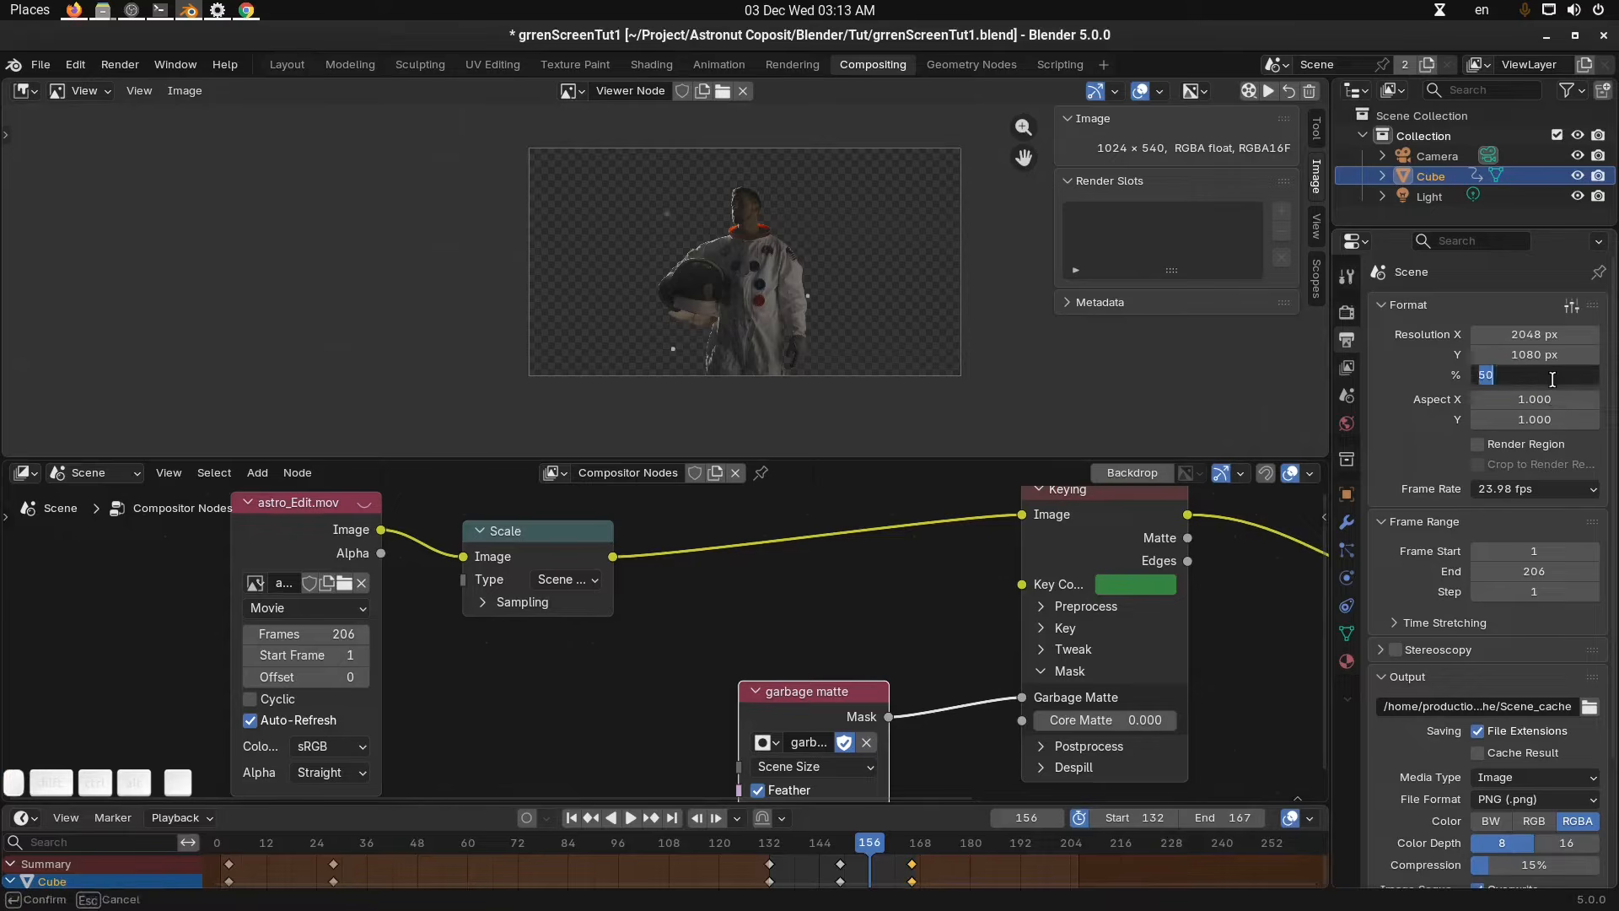
key("Return")
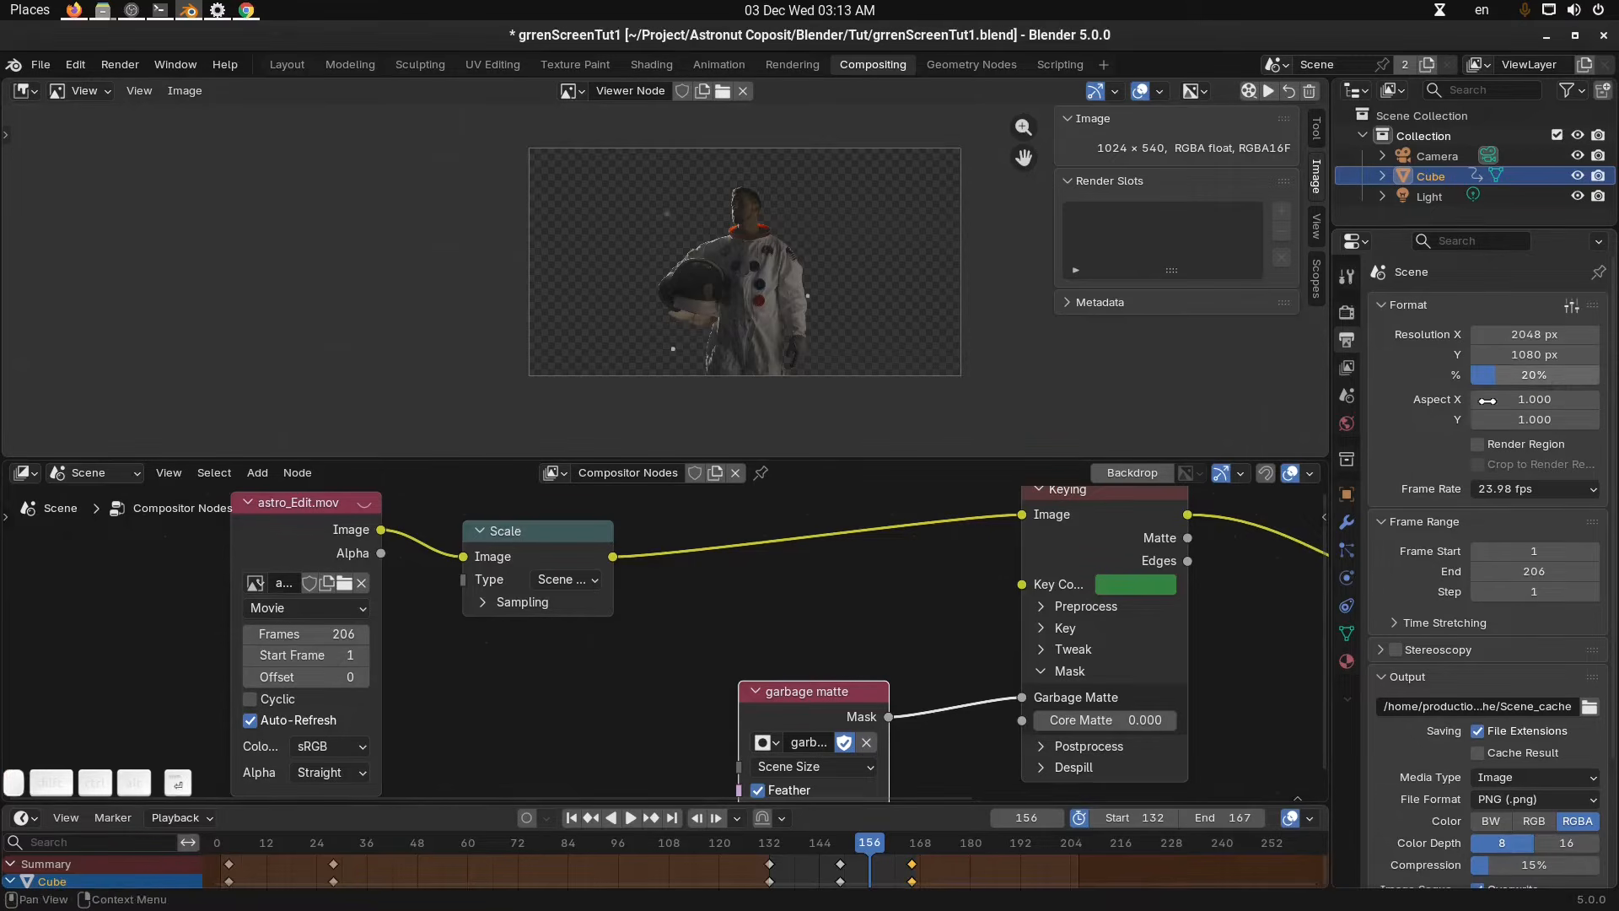
Scrub the timeline around frames 149 to 153 while zooming and panning the viewer to inspect the keyed result.
left_click(838, 847)
scroll(759, 244, "up", 5)
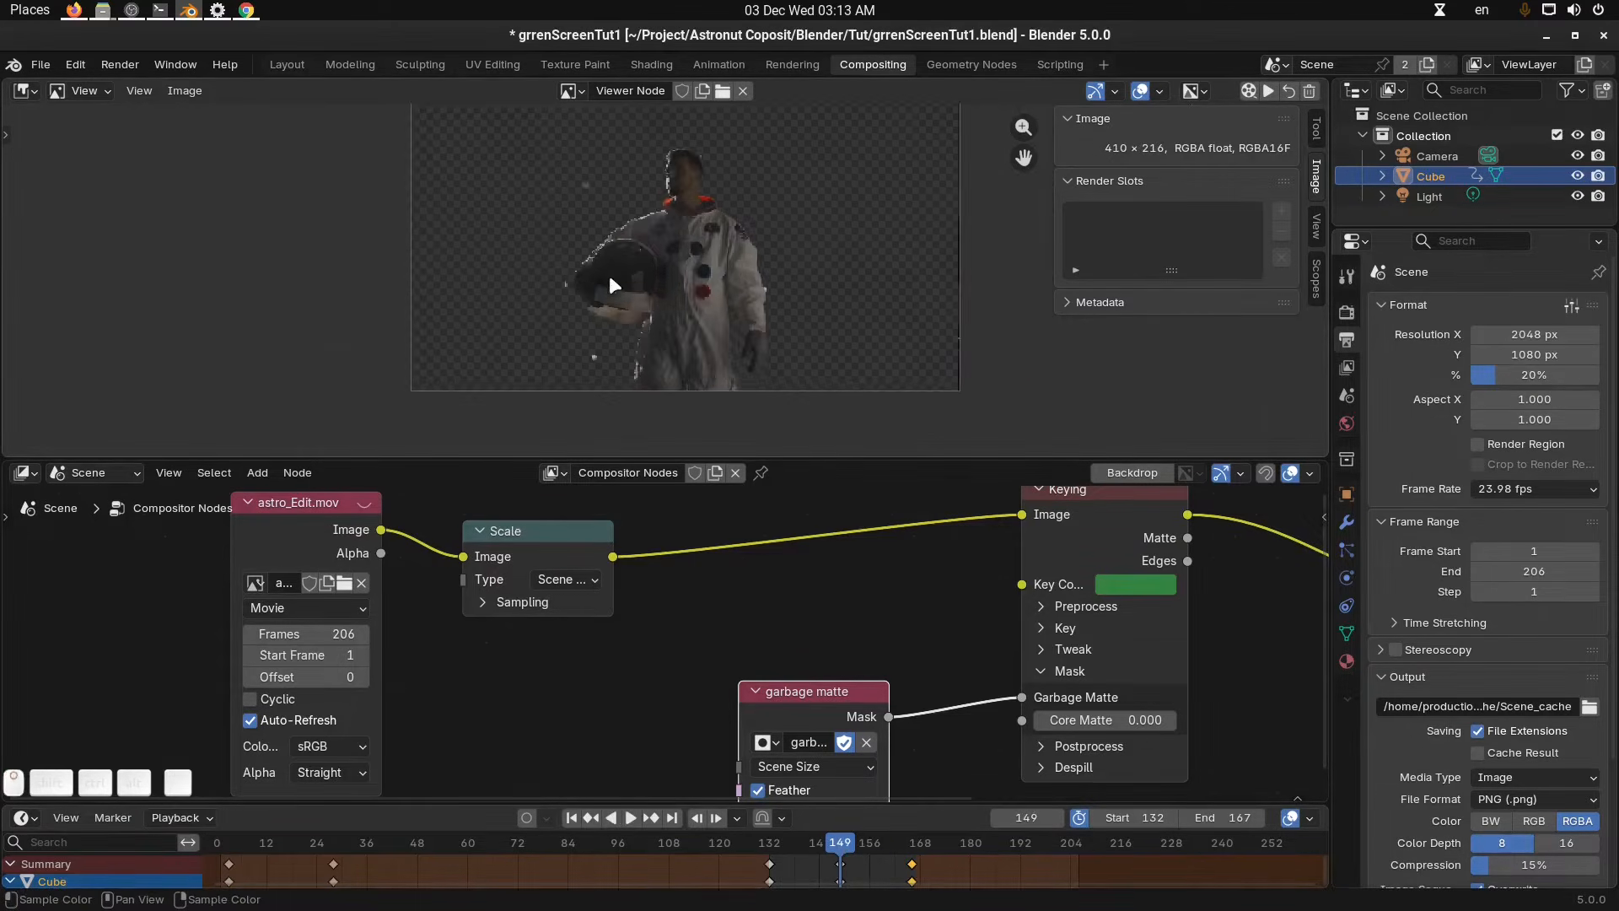
scroll(723, 269, "up", 1)
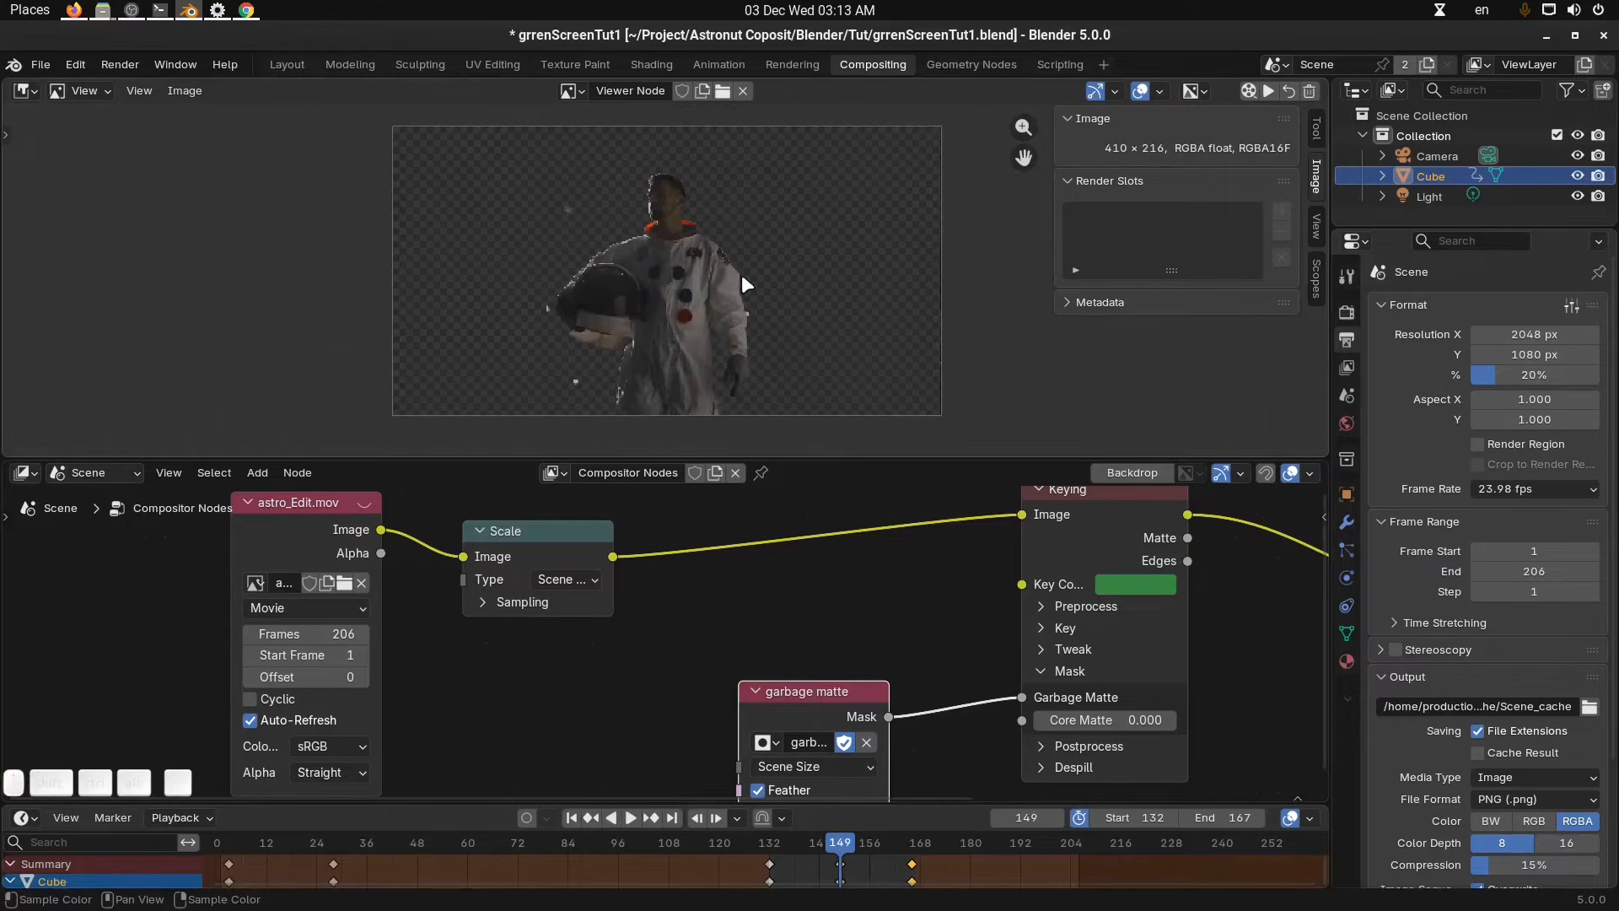
middle_click_drag(744, 284, 770, 268)
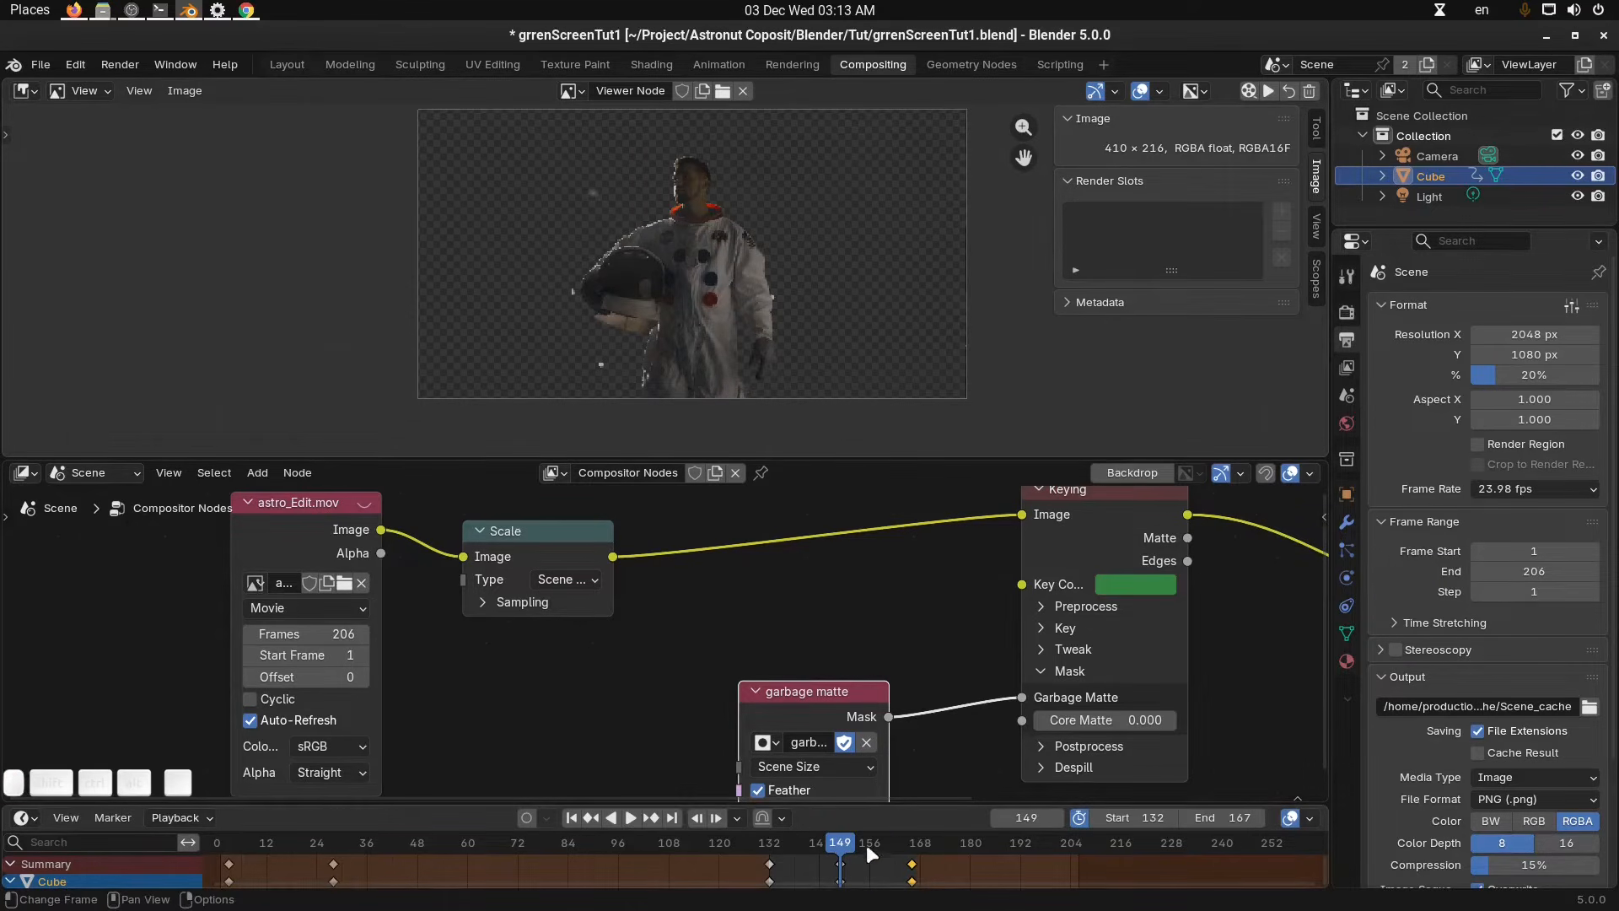
left_click_drag(874, 847, 857, 844)
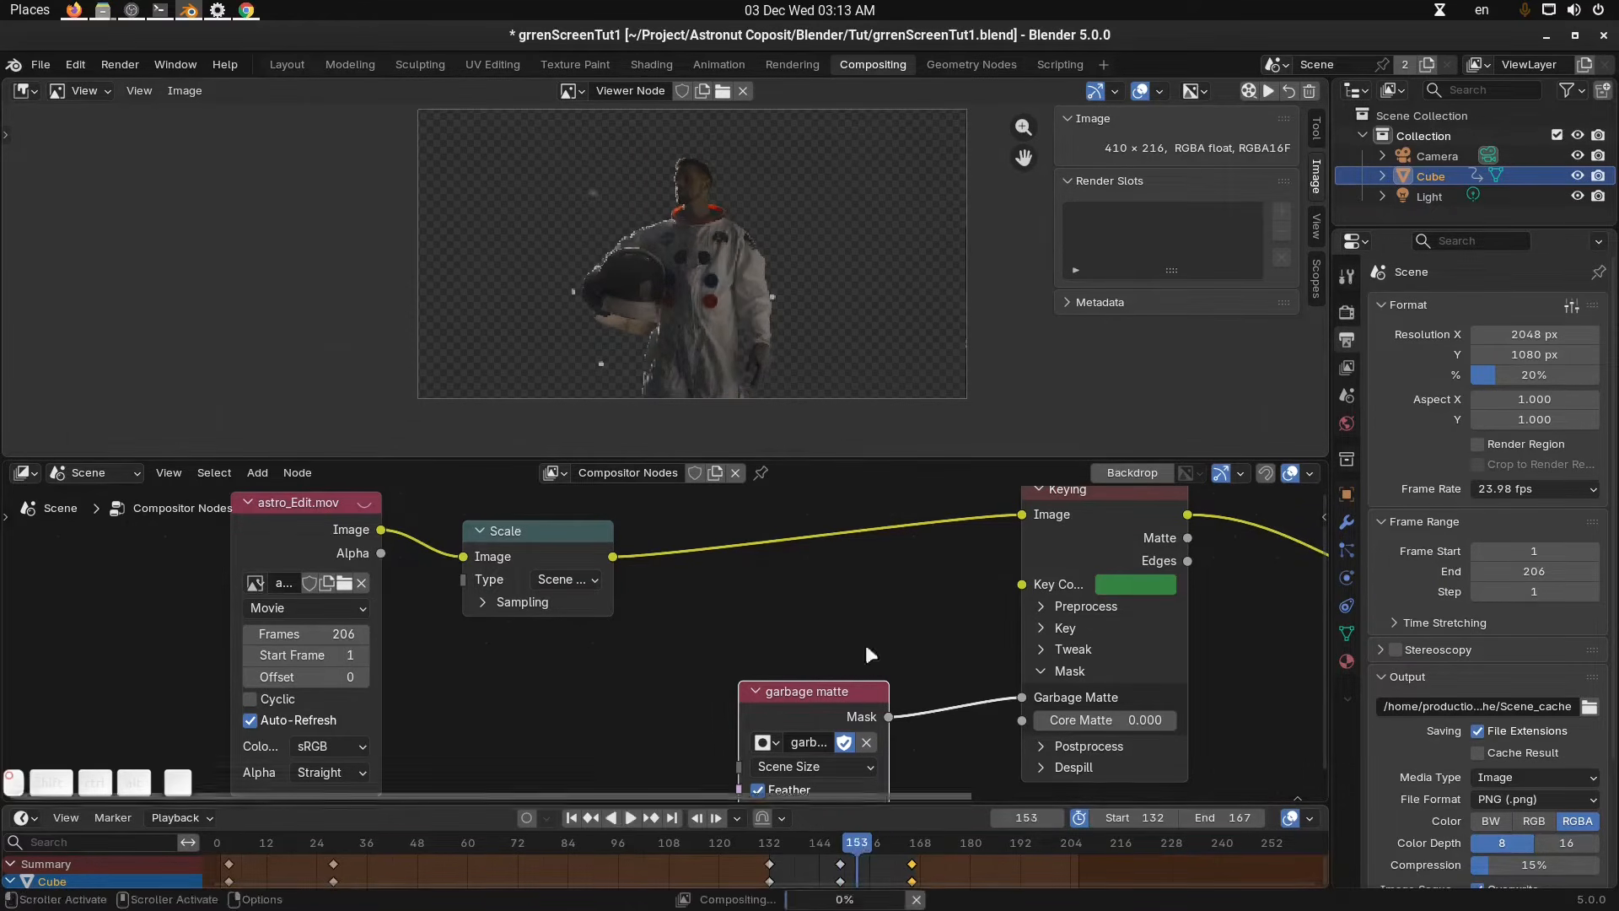
middle_click_drag(908, 240, 911, 248)
Render the animation to the scene cache and play it back, then hide the sidebar and stop playback.
left_click(1250, 92)
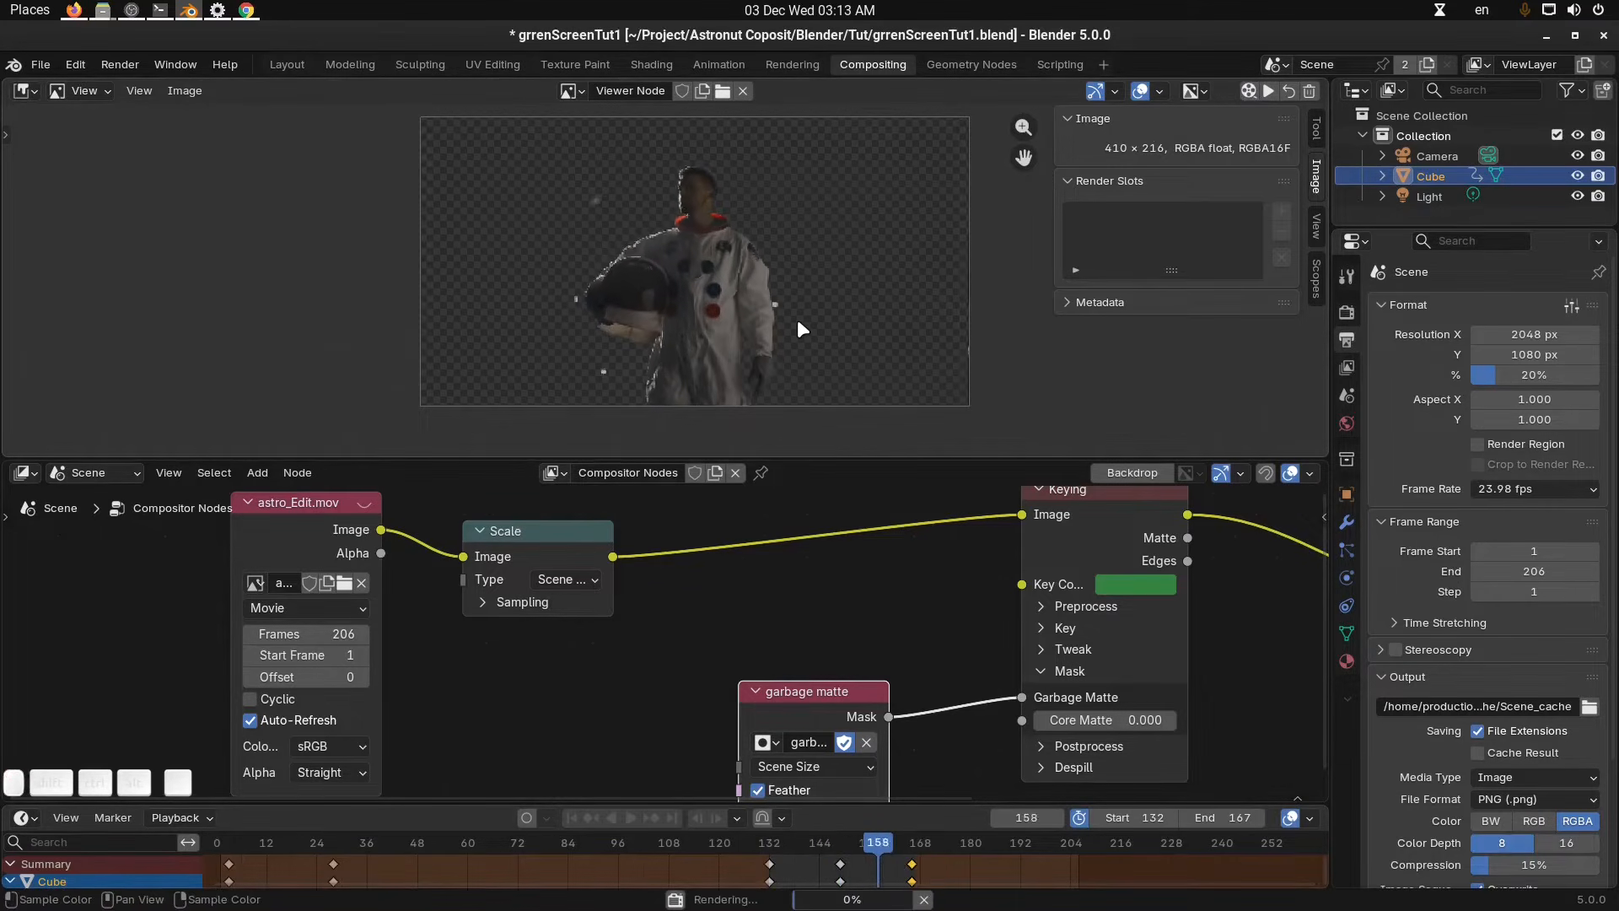
left_click(1268, 91)
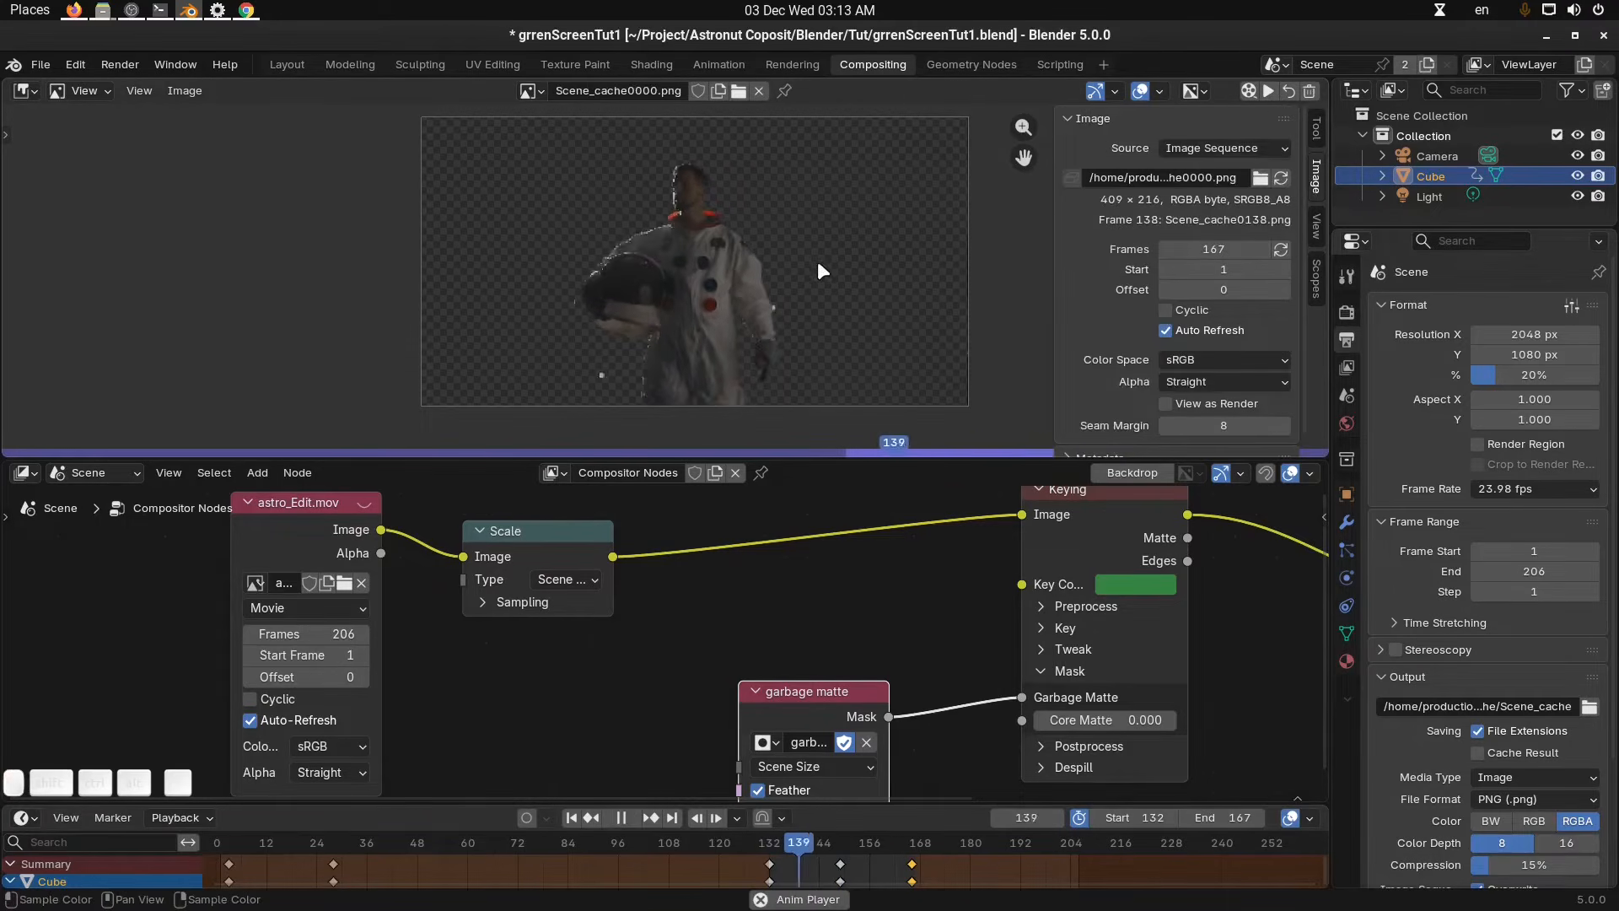
key("n")
key("Escape")
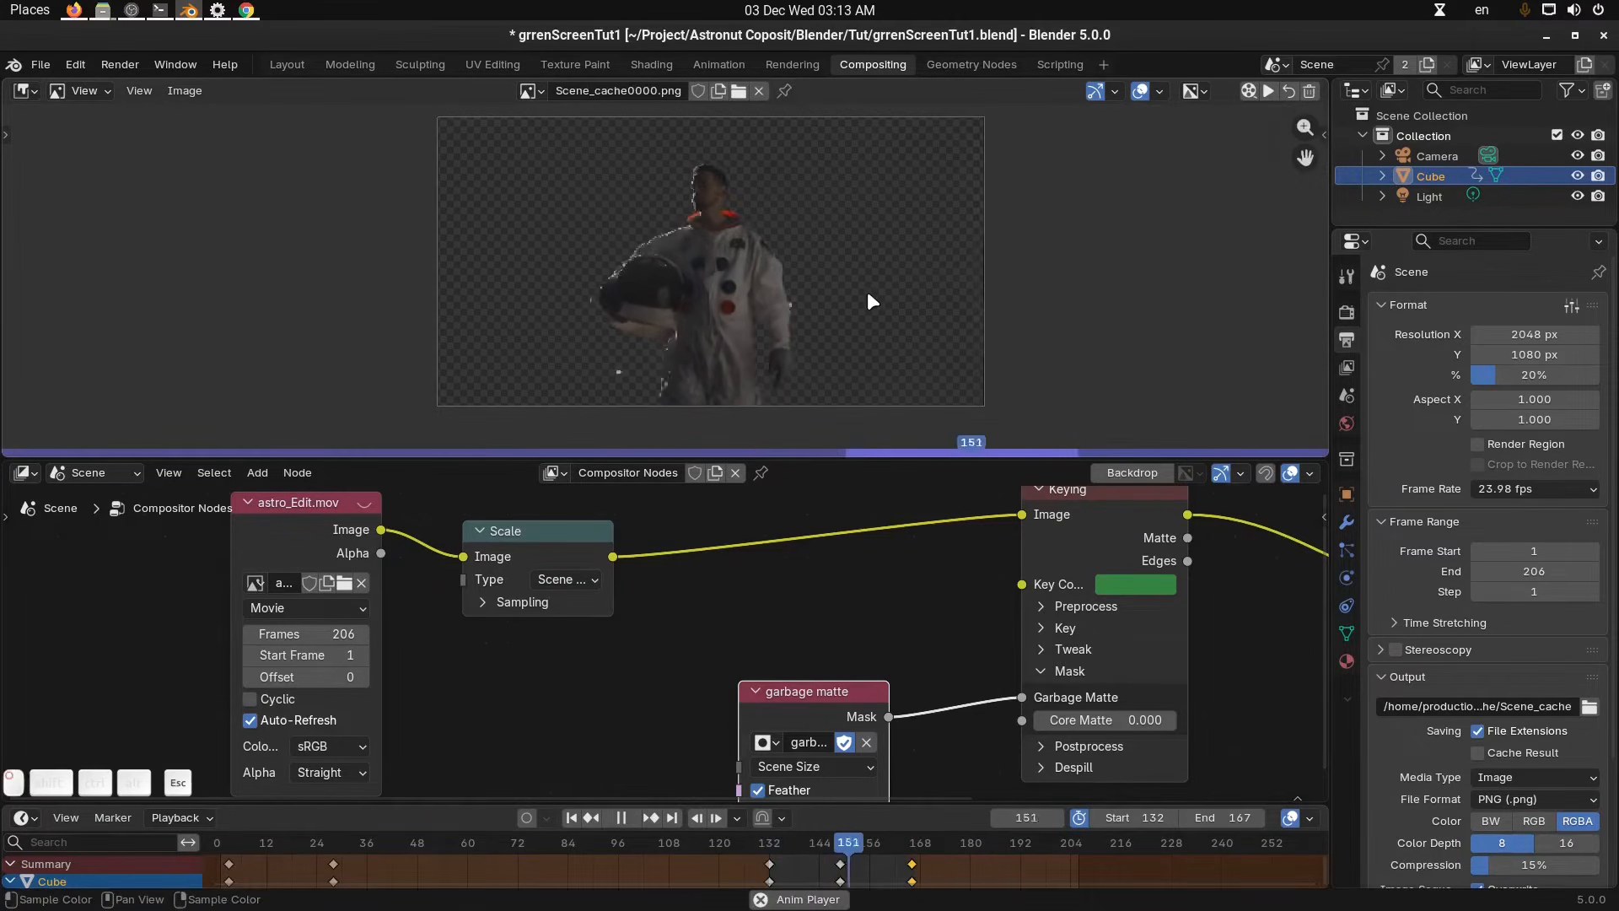
key("Escape")
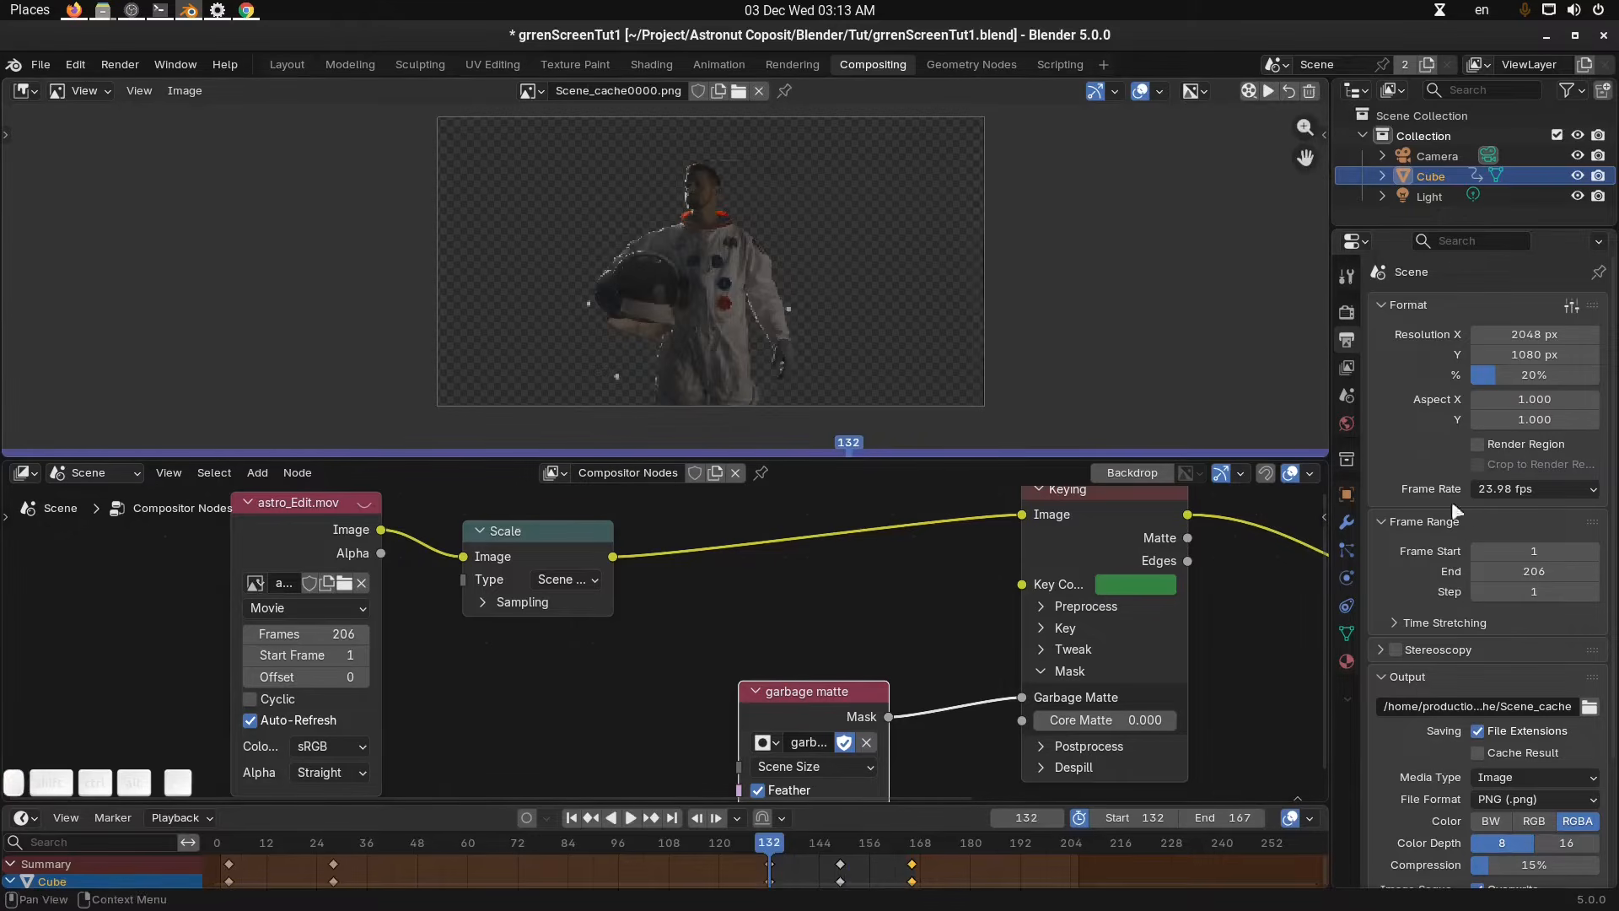
Set the render resolution percentage to 50%.
left_click(1545, 372)
type("50")
key("Return")
Render the animation again and play it back, then stop the player.
left_click(1267, 90)
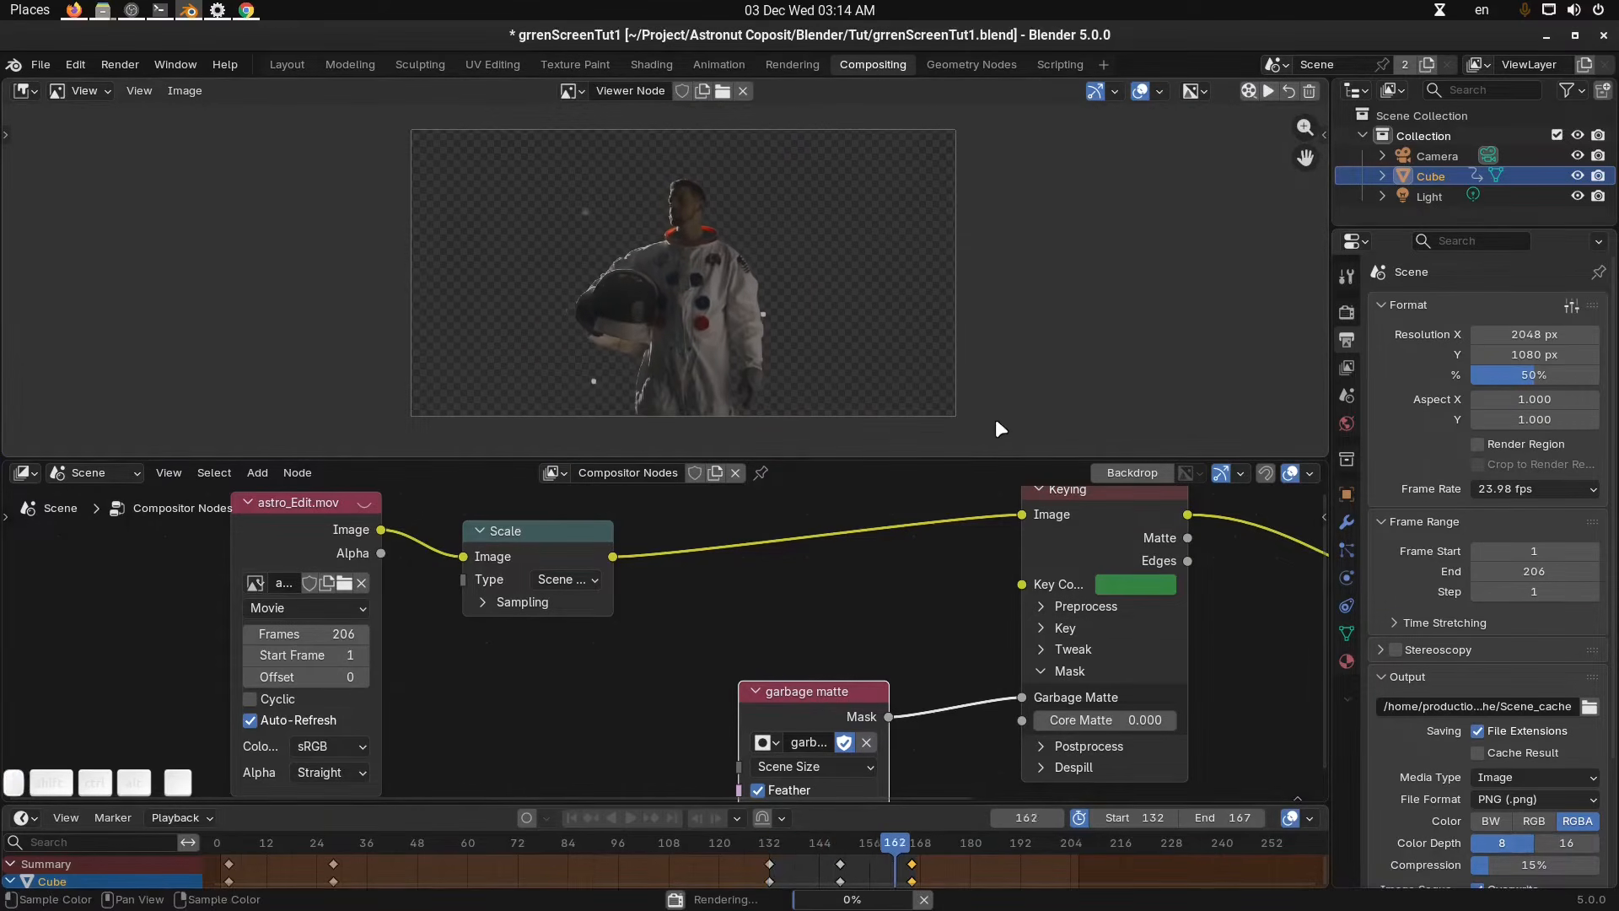
left_click(1269, 91)
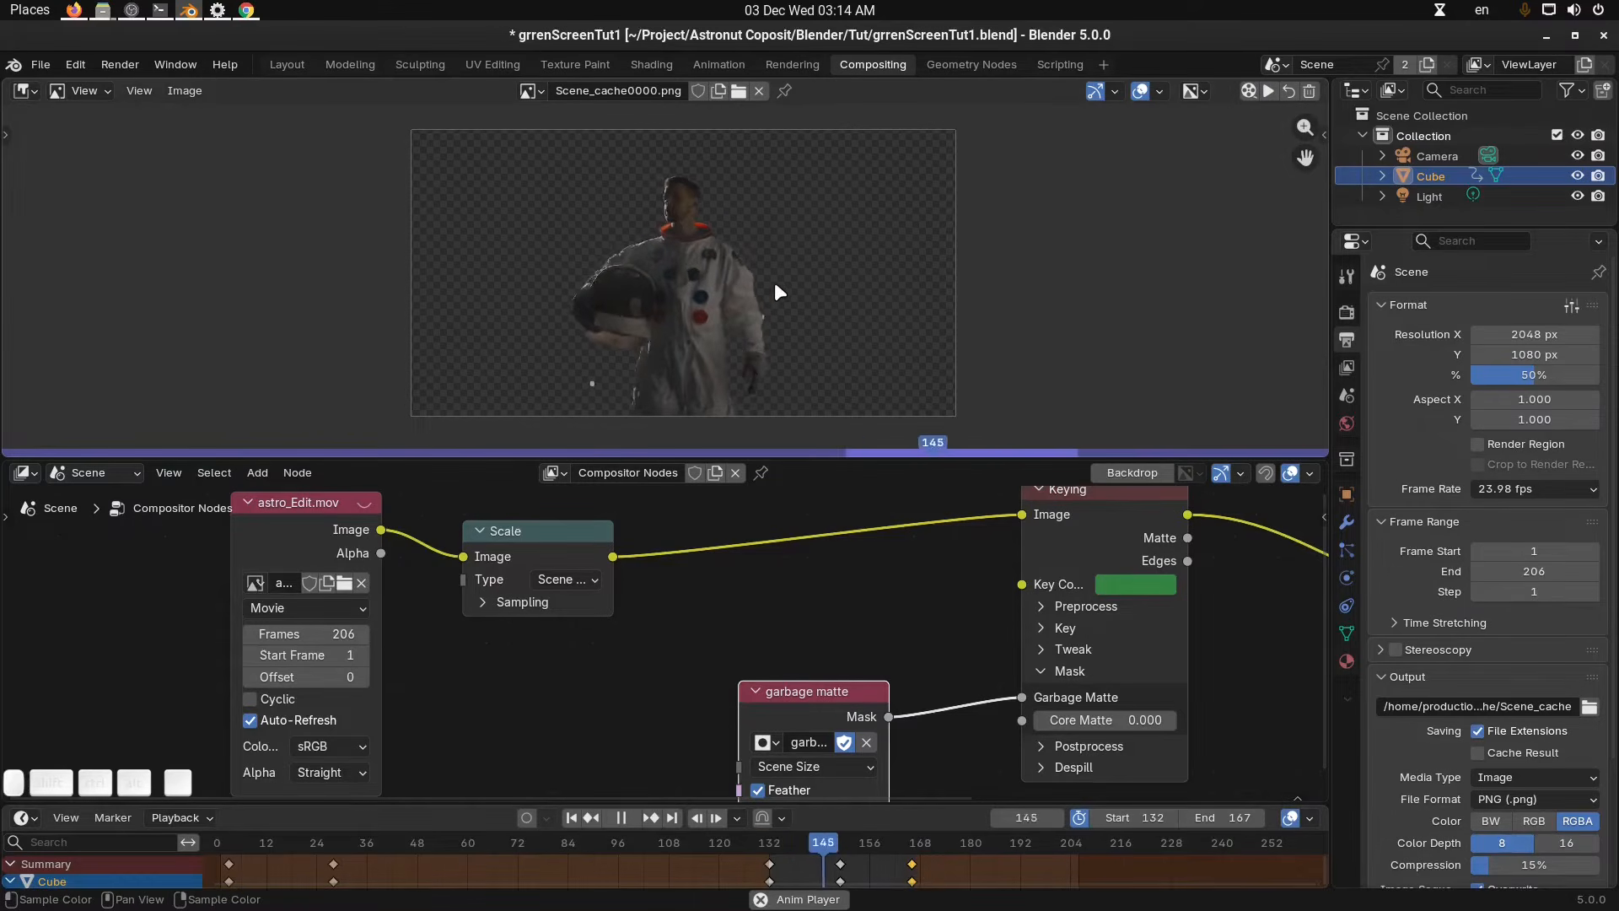
key("Escape")
Try the garbage matte node's Fixed/Scene size source, then return it to Scene Size.
scroll(787, 603, "down", 3)
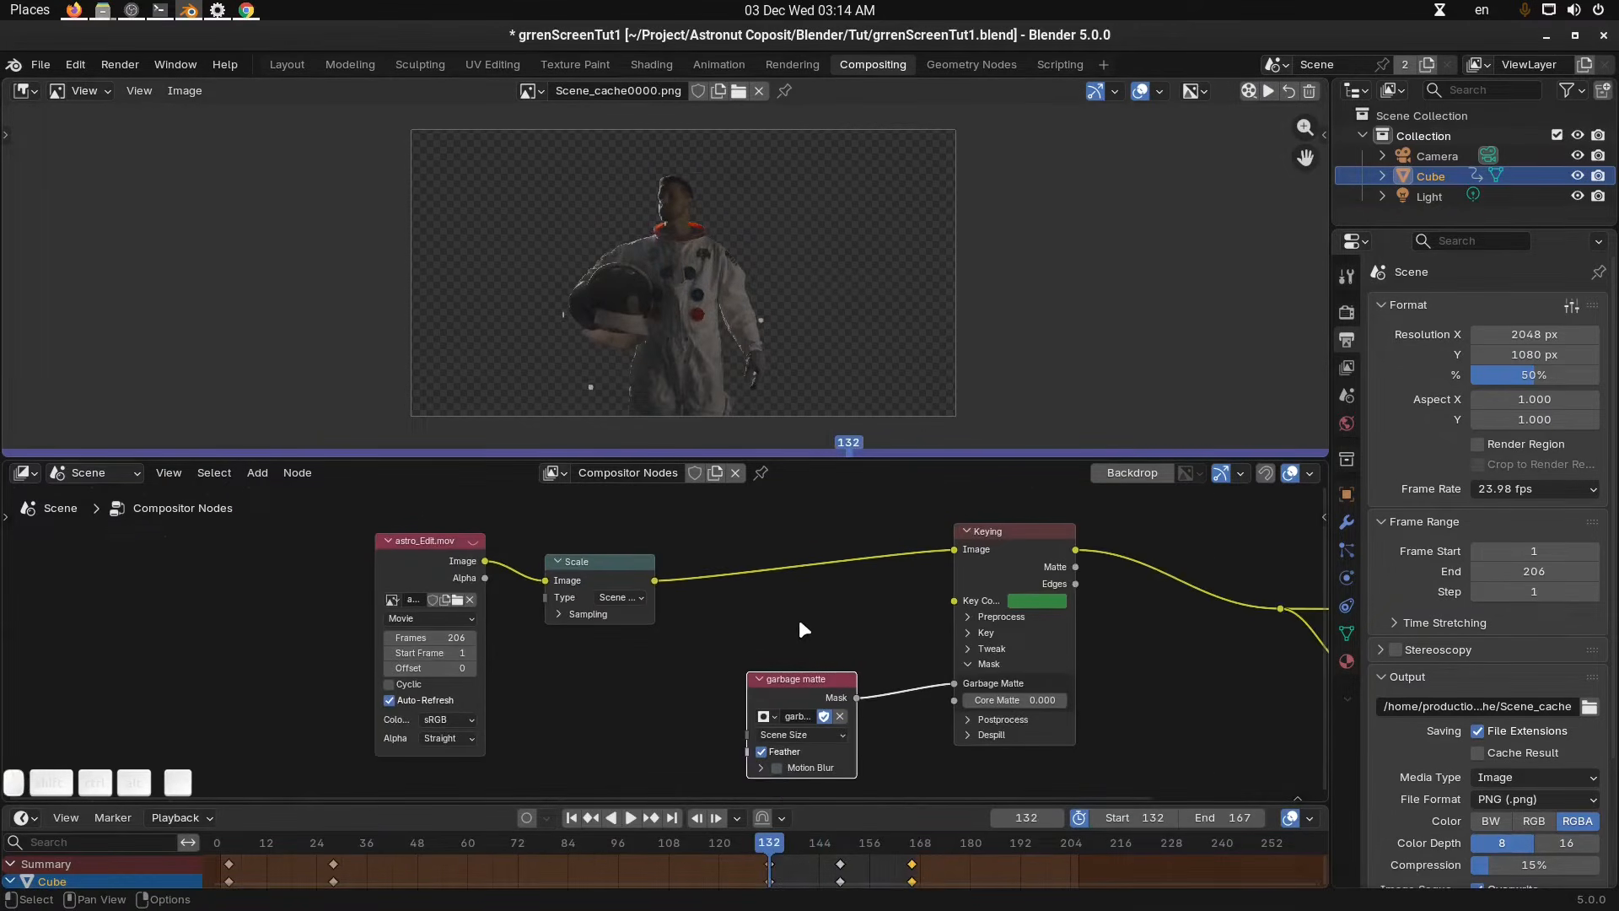
mouse_move(800, 624)
middle_mouse_down("ctrl")
mouse_move(830, 626)
mouse_move(825, 592)
mouse_move(845, 574)
mouse_move(805, 563)
mouse_move(802, 593)
middle_mouse_up("ctrl")
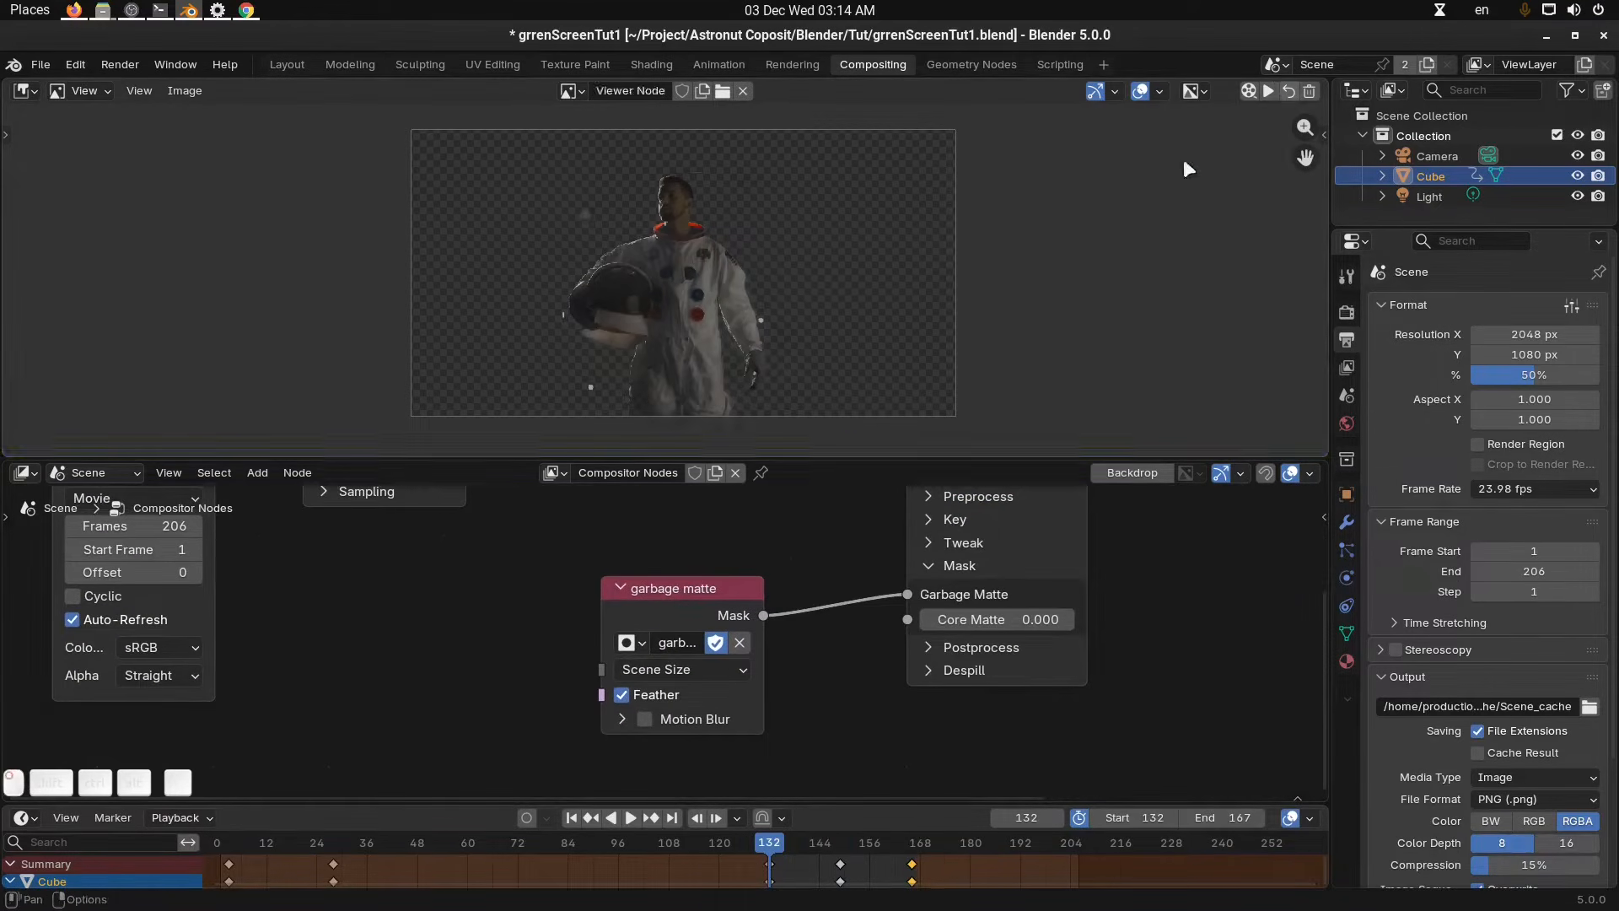
left_click(708, 669)
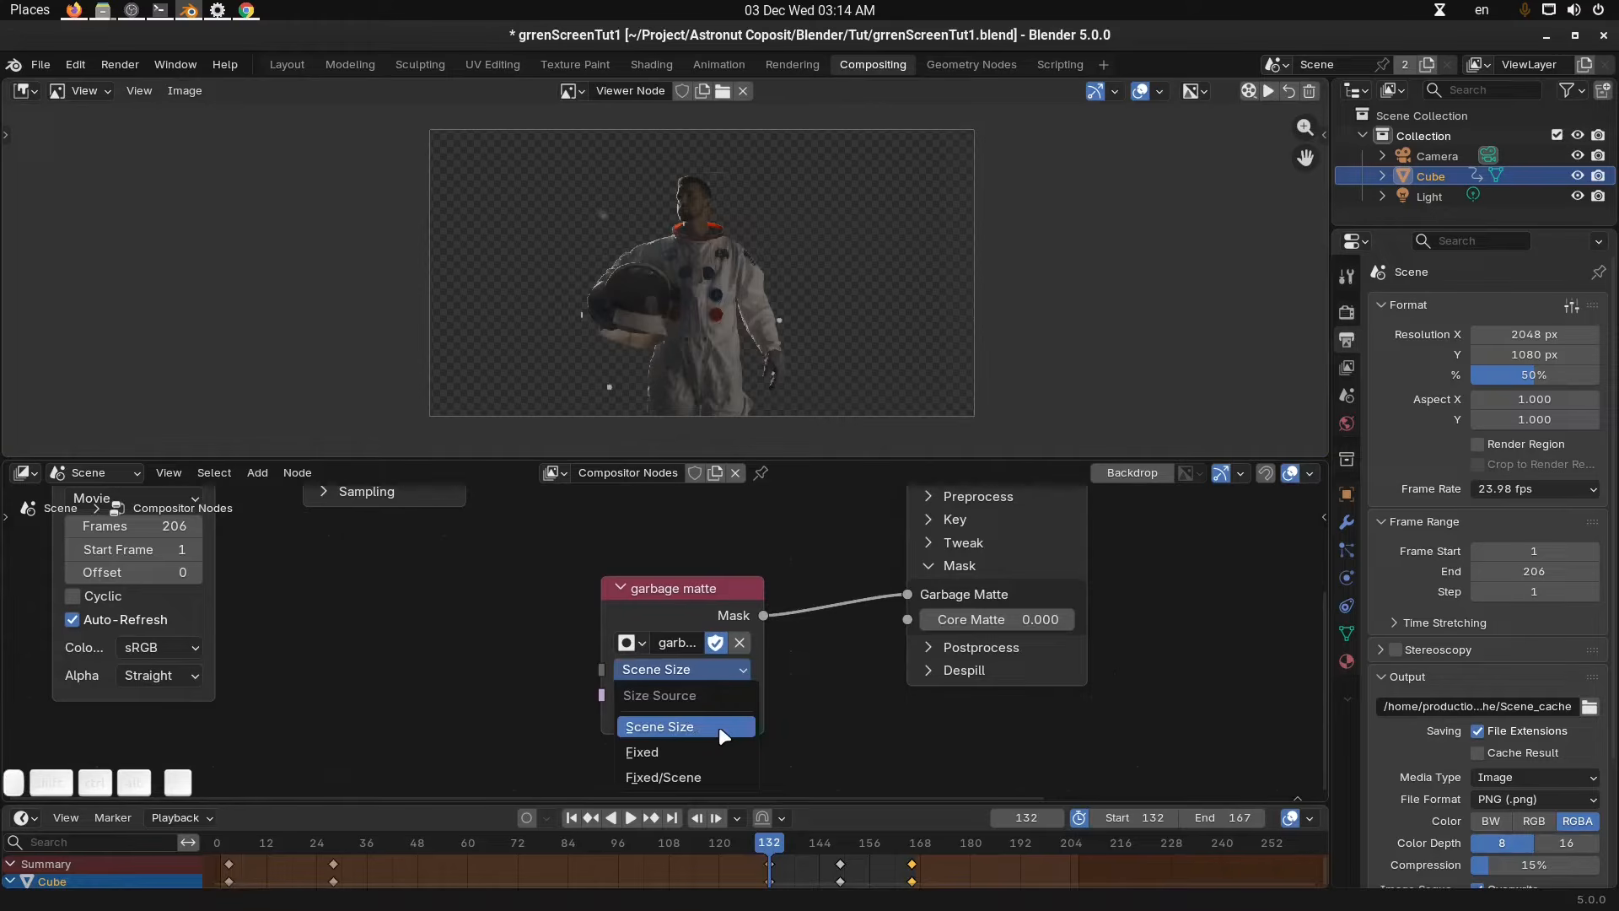
left_click(702, 771)
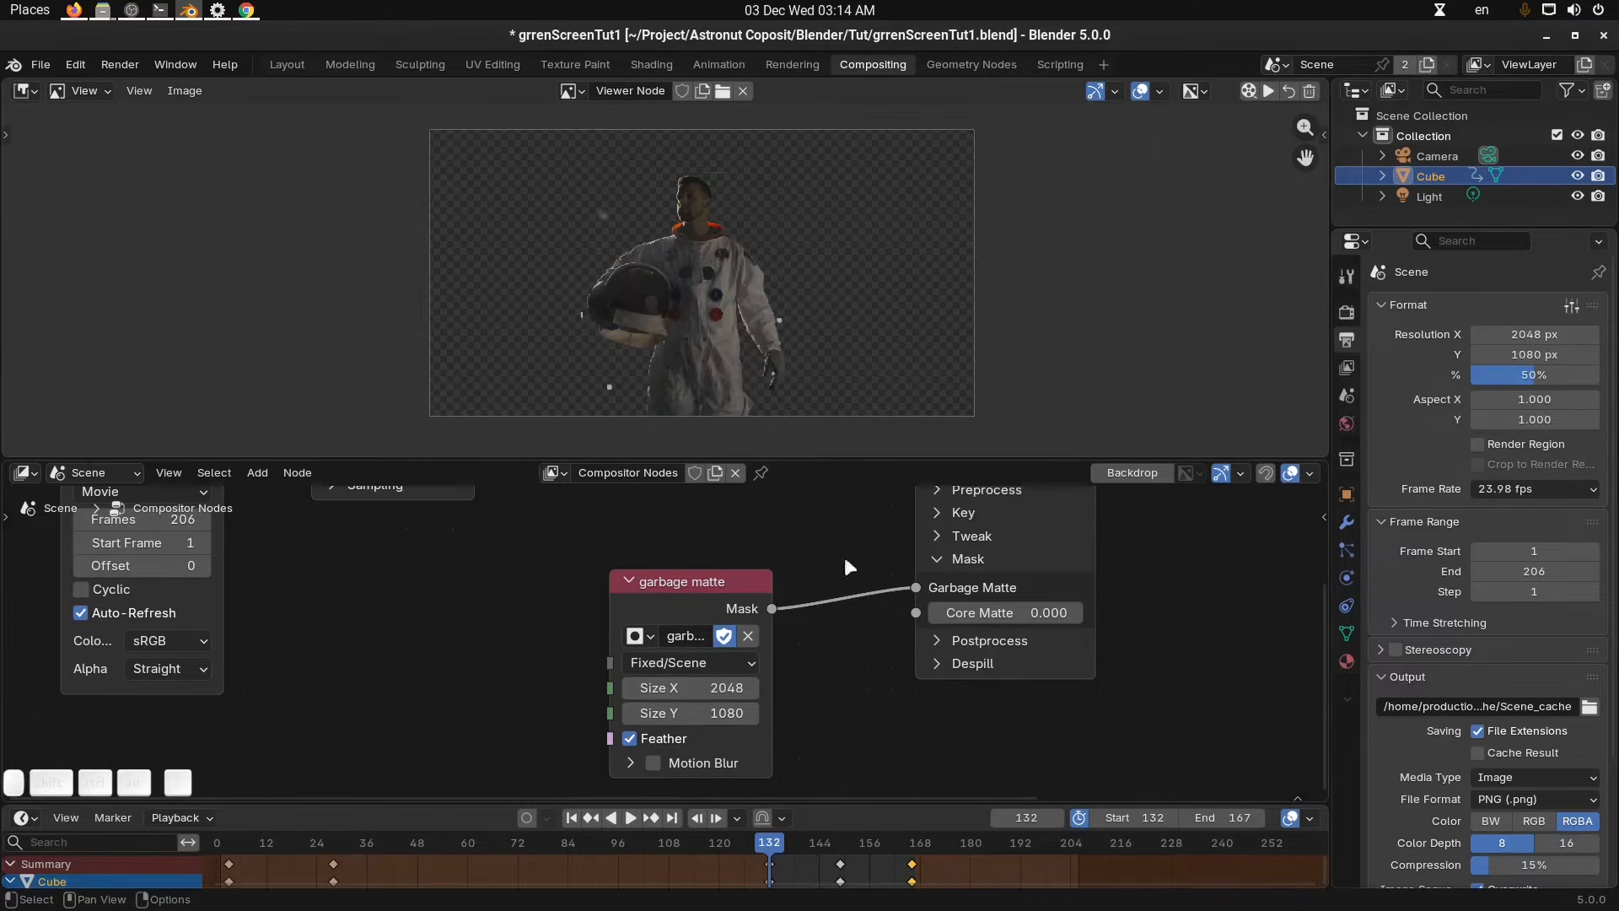
left_click(726, 666)
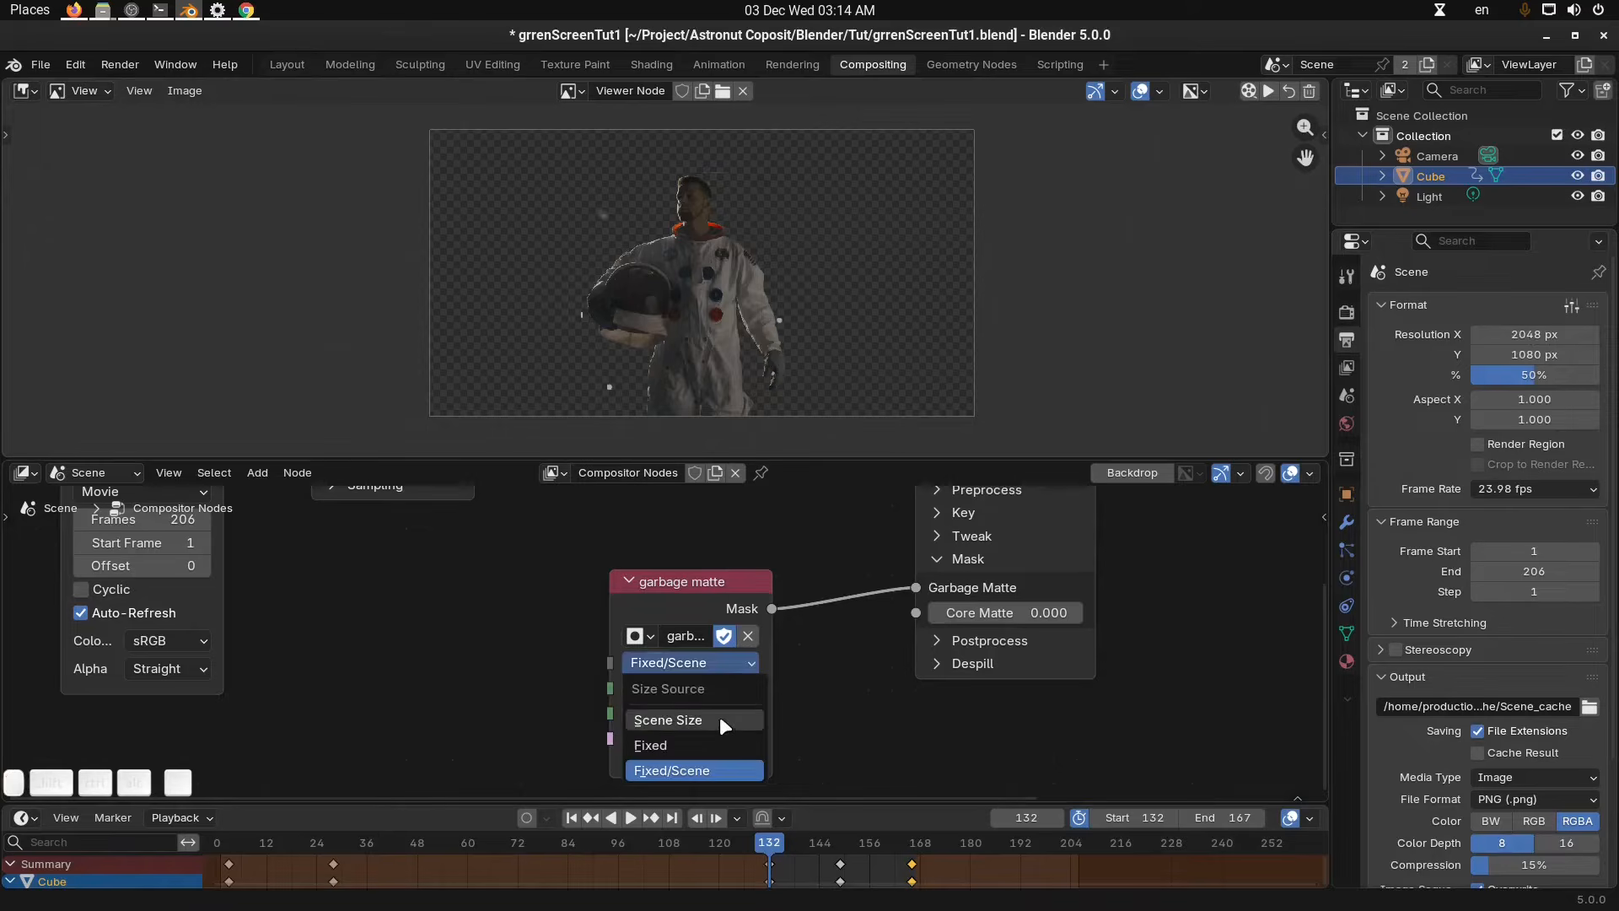
left_click(720, 716)
Move the garbage matte node lower to make room above it in the node tree.
scroll(729, 649, "down", 3)
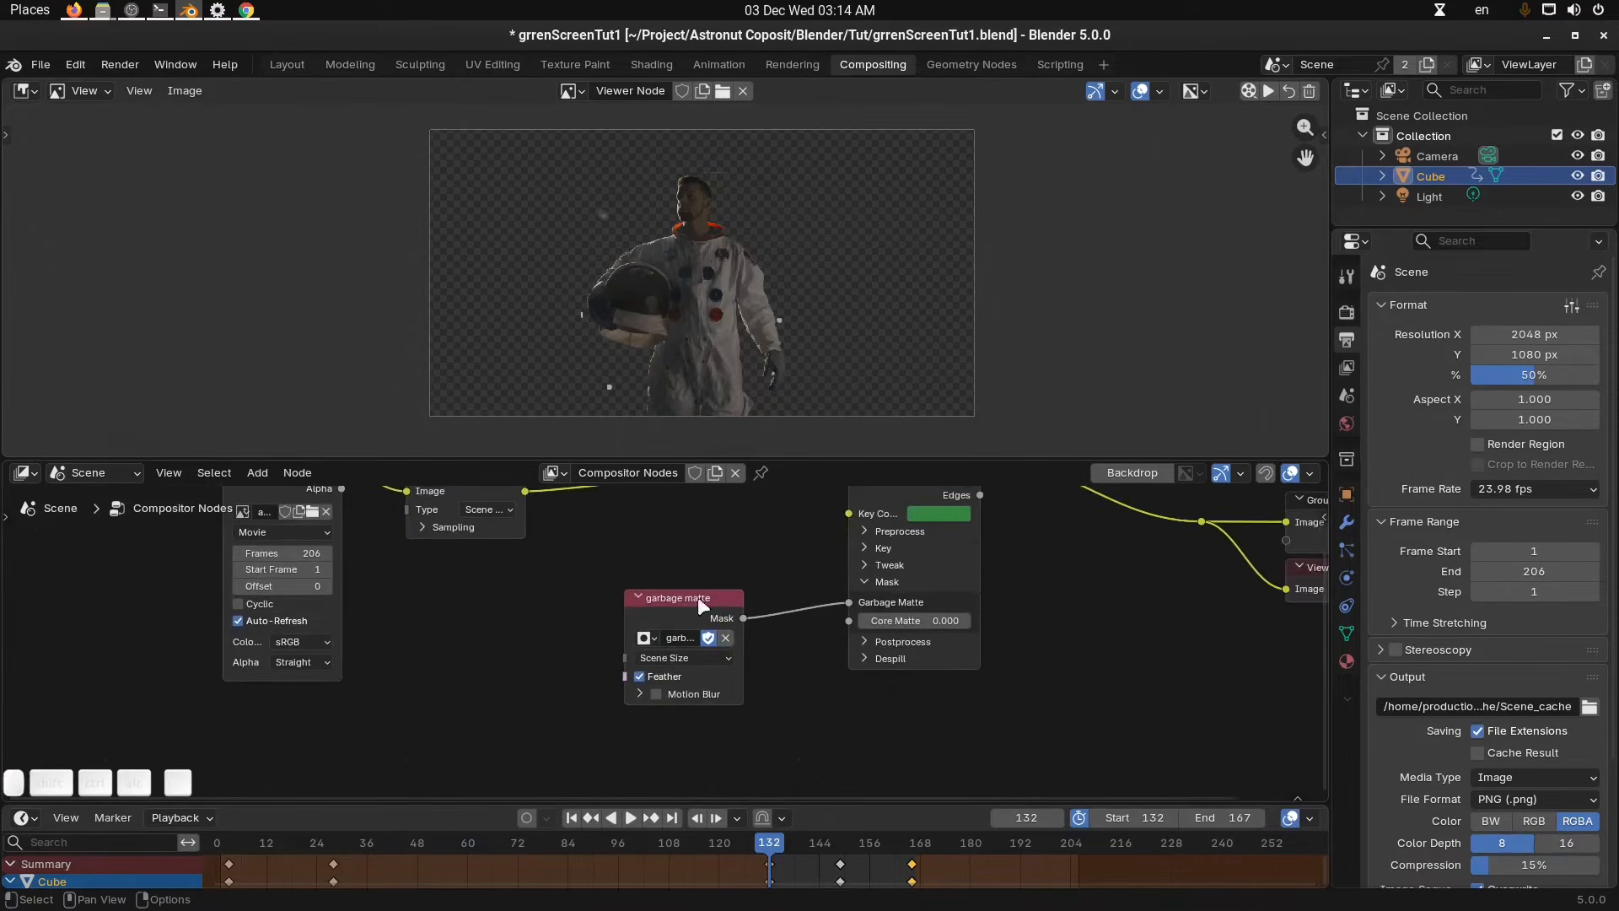
middle_click_drag(726, 576, 727, 641)
scroll(708, 673, "down", 2, "shift")
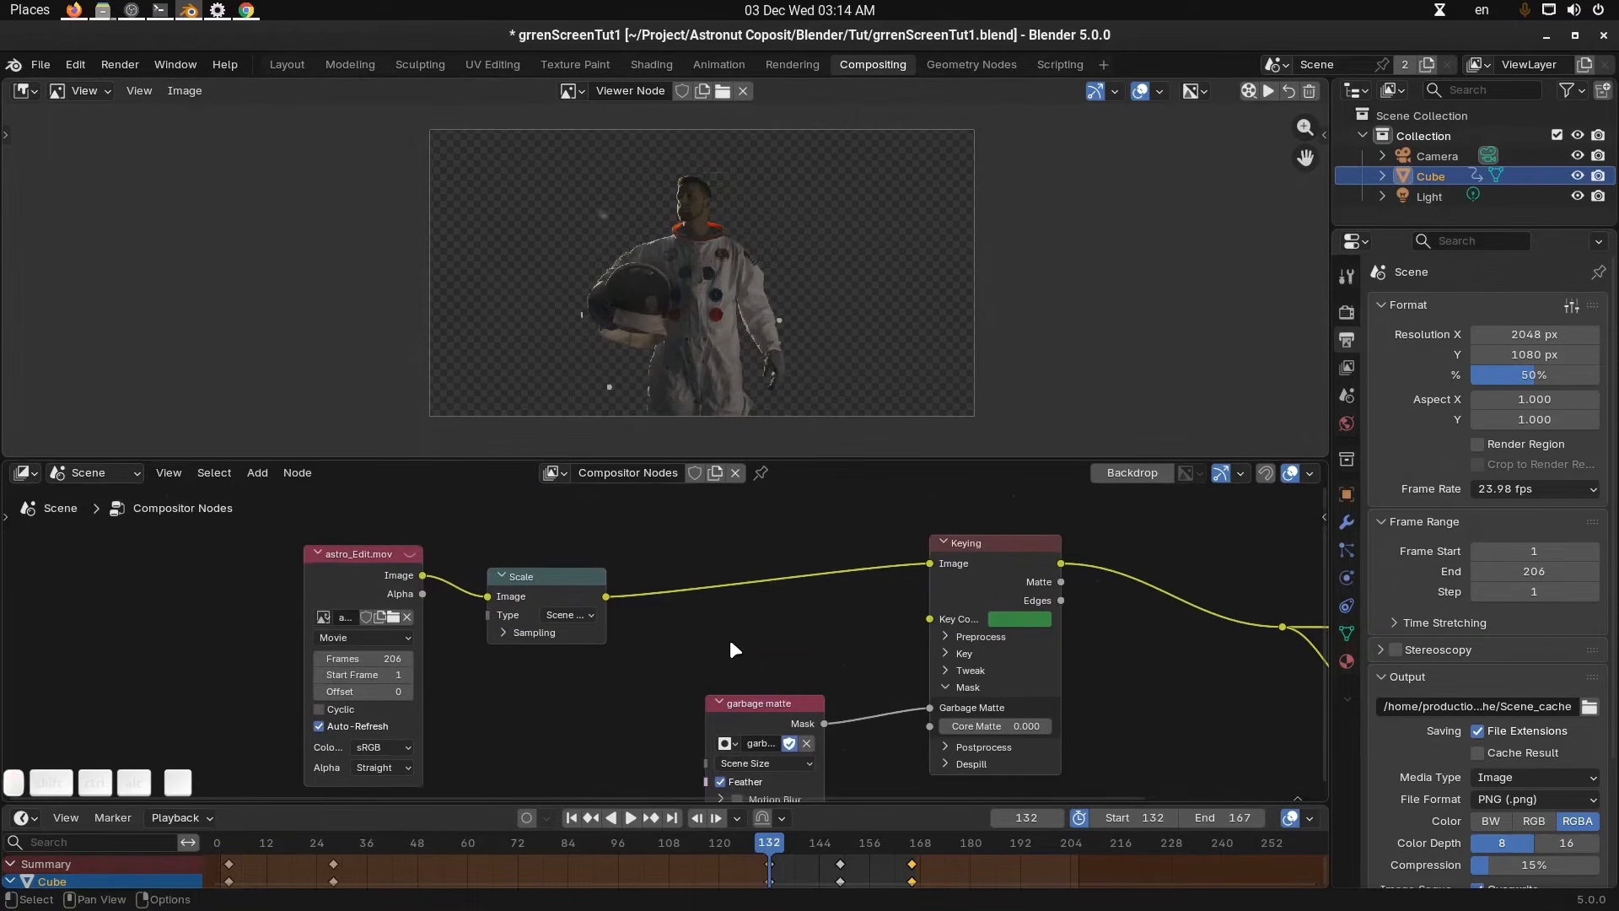
left_click_drag(545, 580, 543, 577)
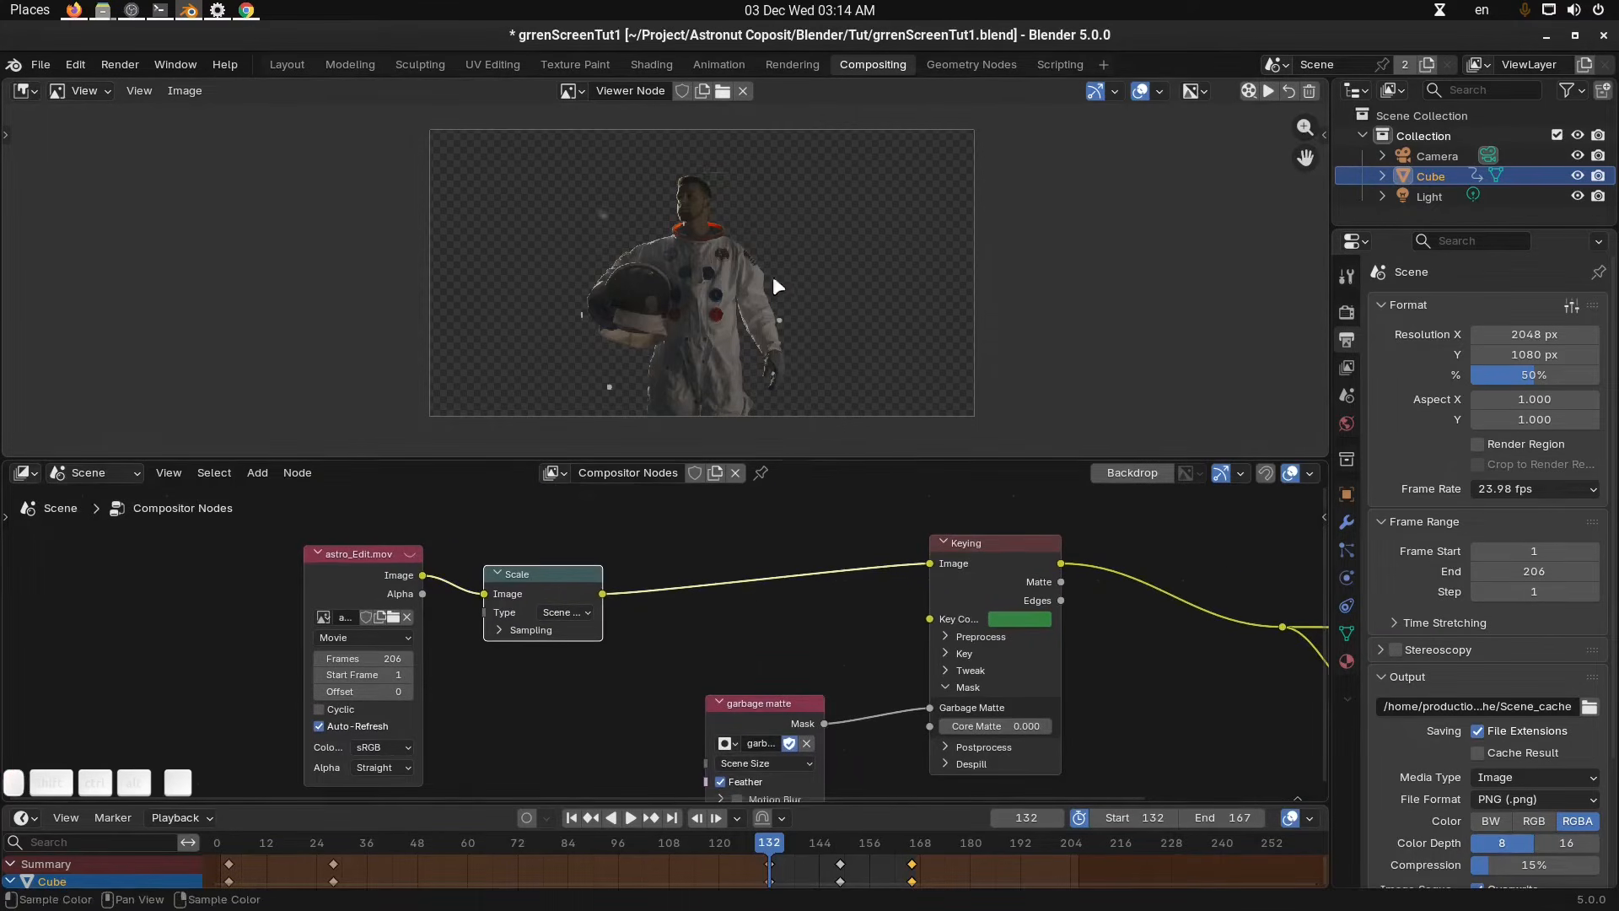
left_click_drag(763, 703, 767, 741)
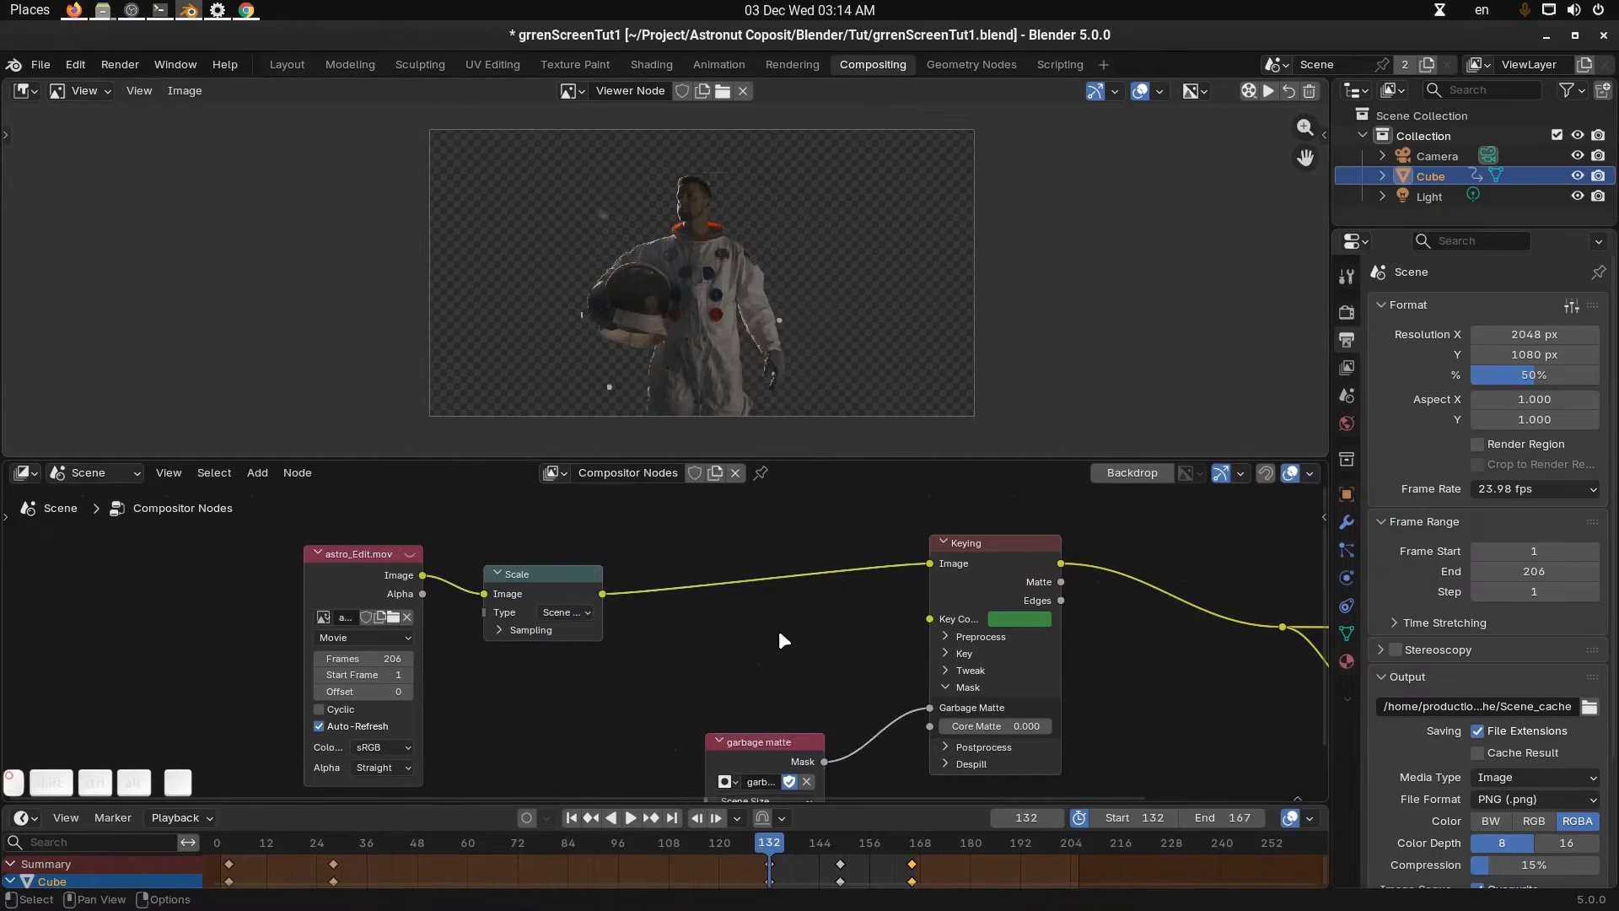
Add a Blur node and insert it on the link between the Scale and Keying nodes.
key("shift+a")
mouse_move(769, 632)
type("b;lu")
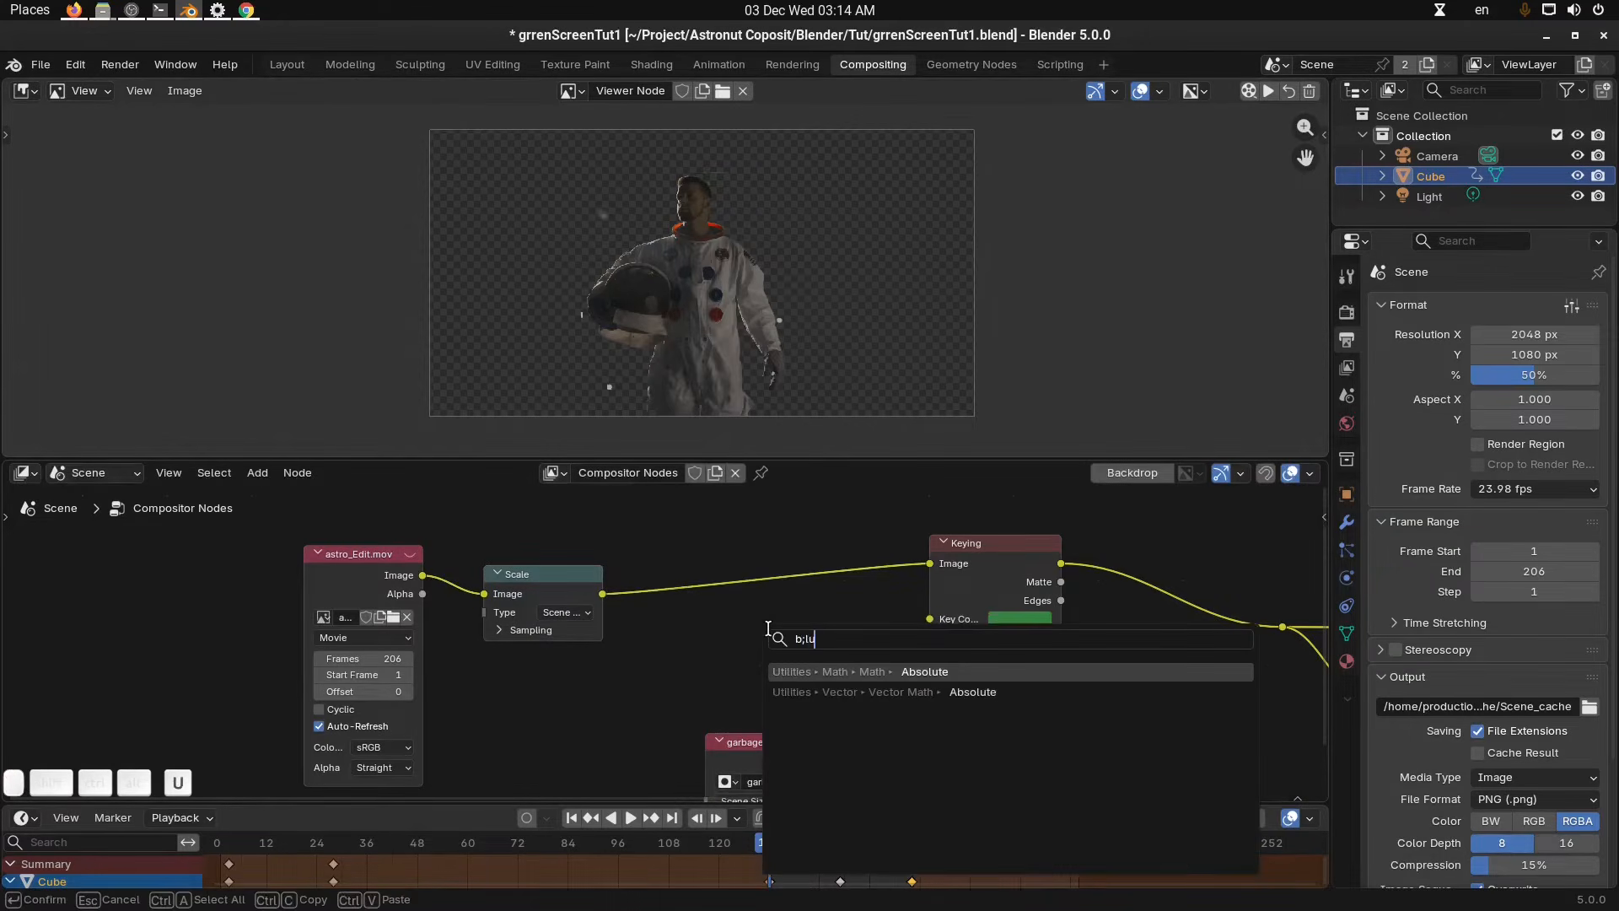
key("BackSpace")
key("BackSpace")
key("BackSpace")
type("lur")
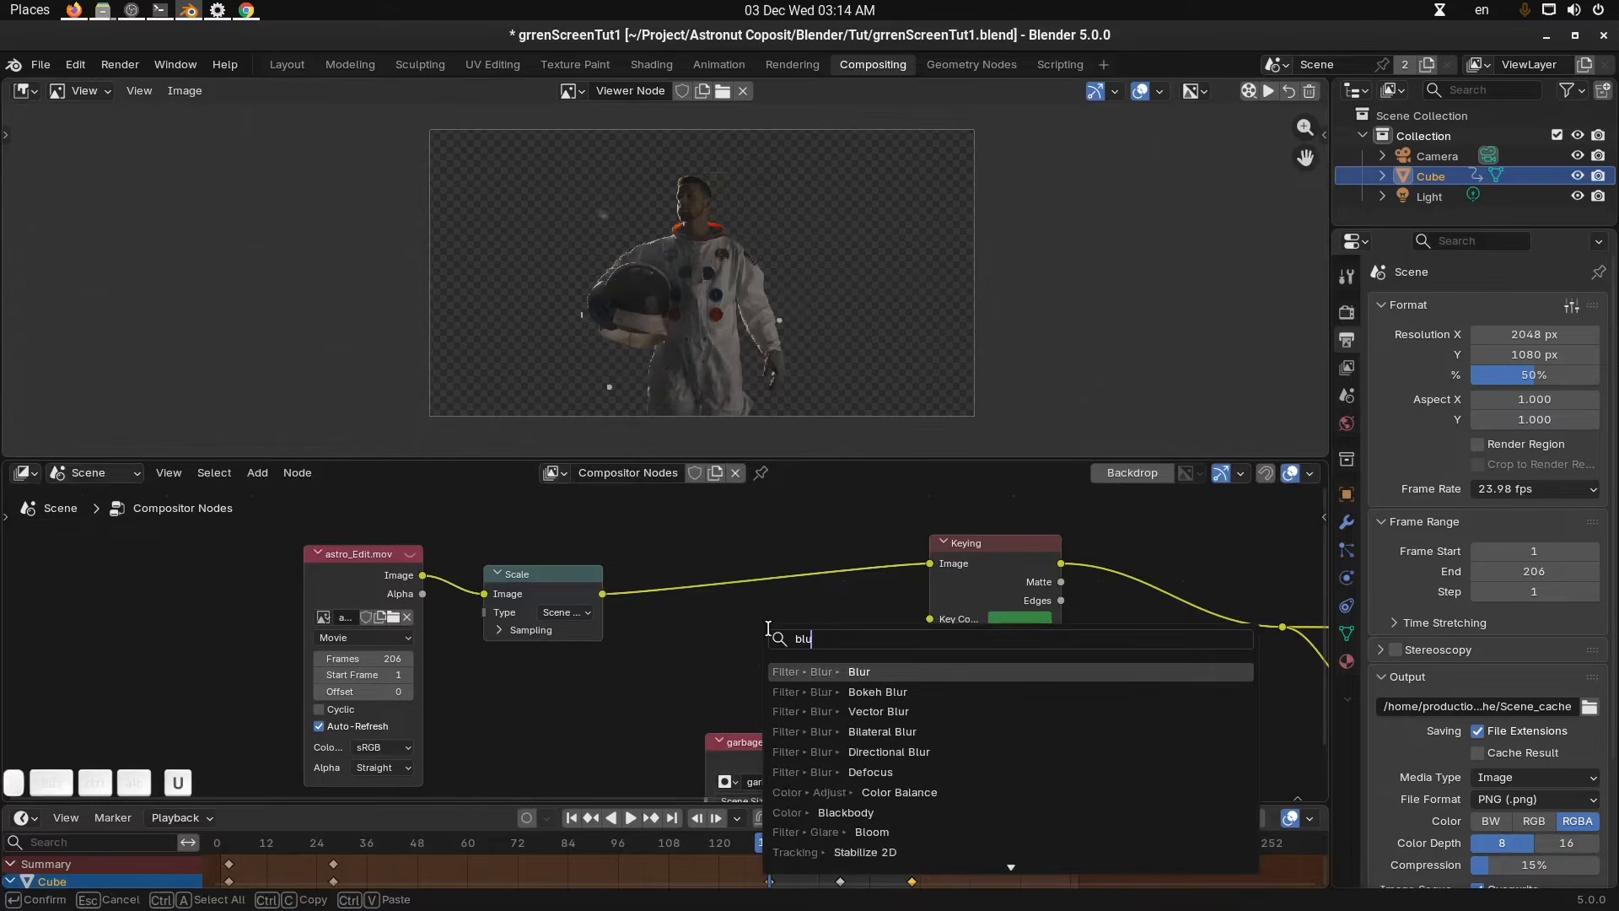
key("Return")
left_click(697, 545)
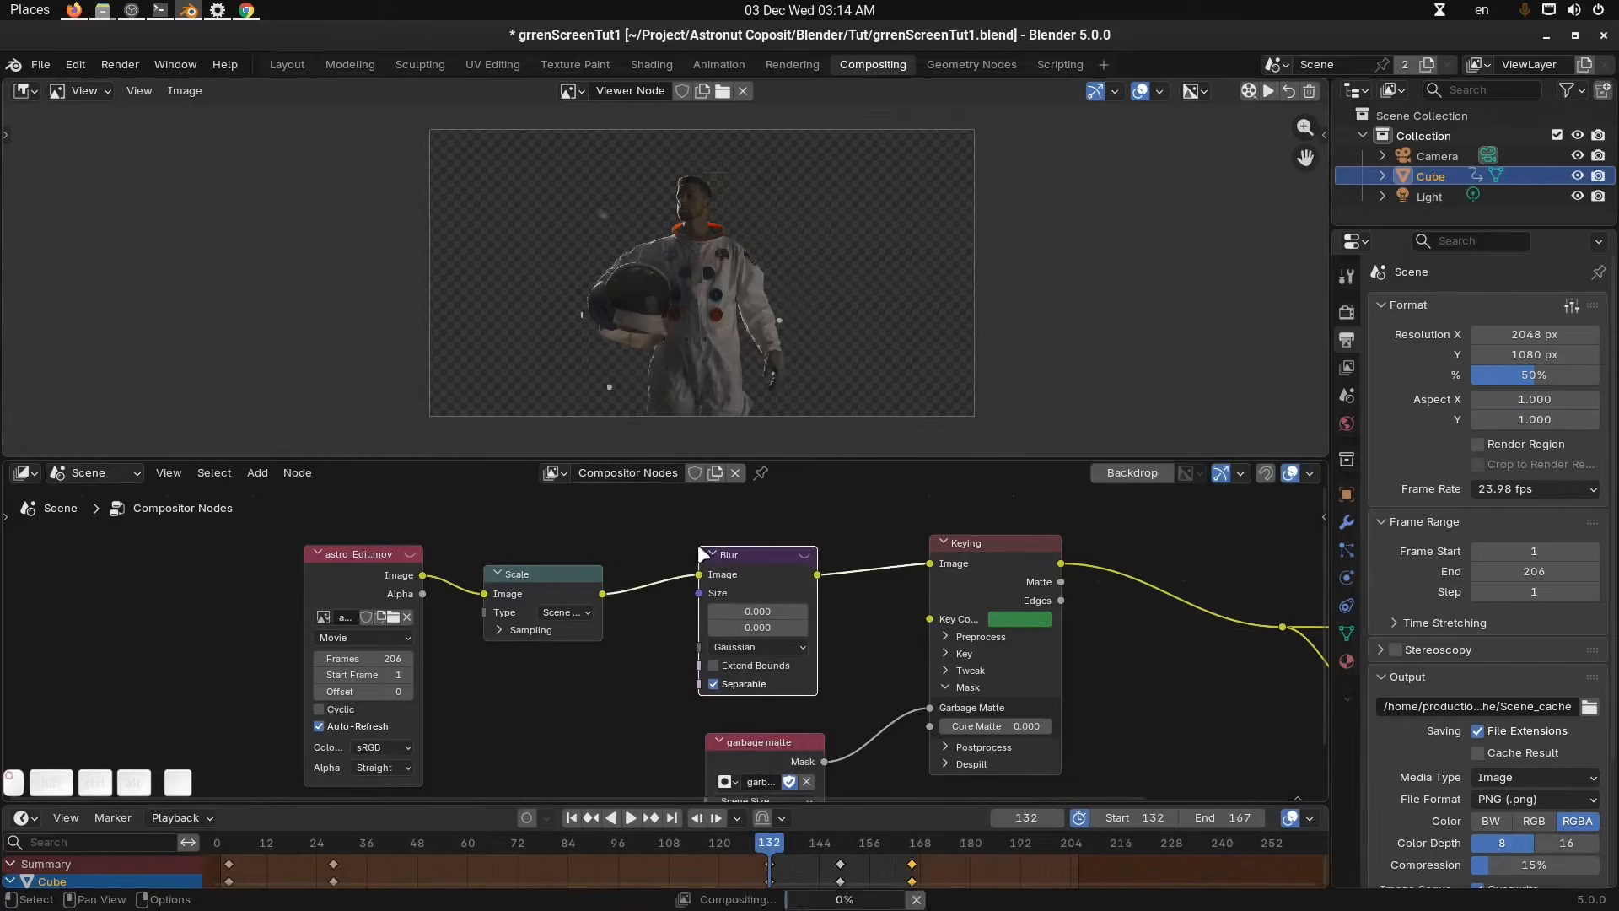
Set the Blur node's X and Y size to 20.
scroll(820, 602, "up", 1)
scroll(820, 602, "up", 1)
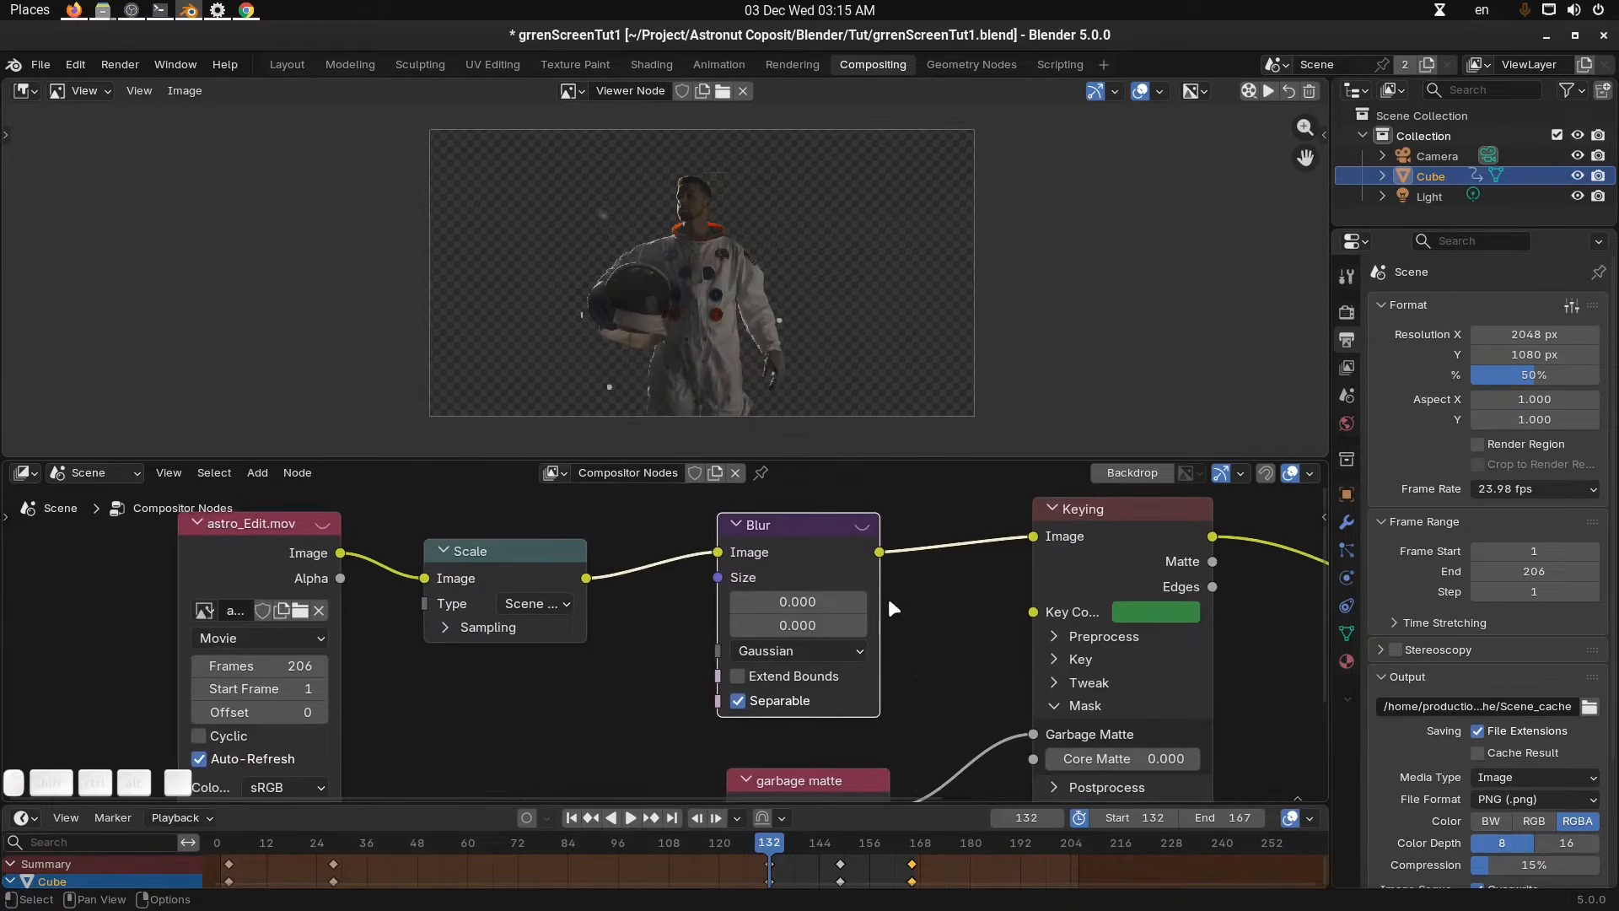
scroll(812, 219, "up", 2)
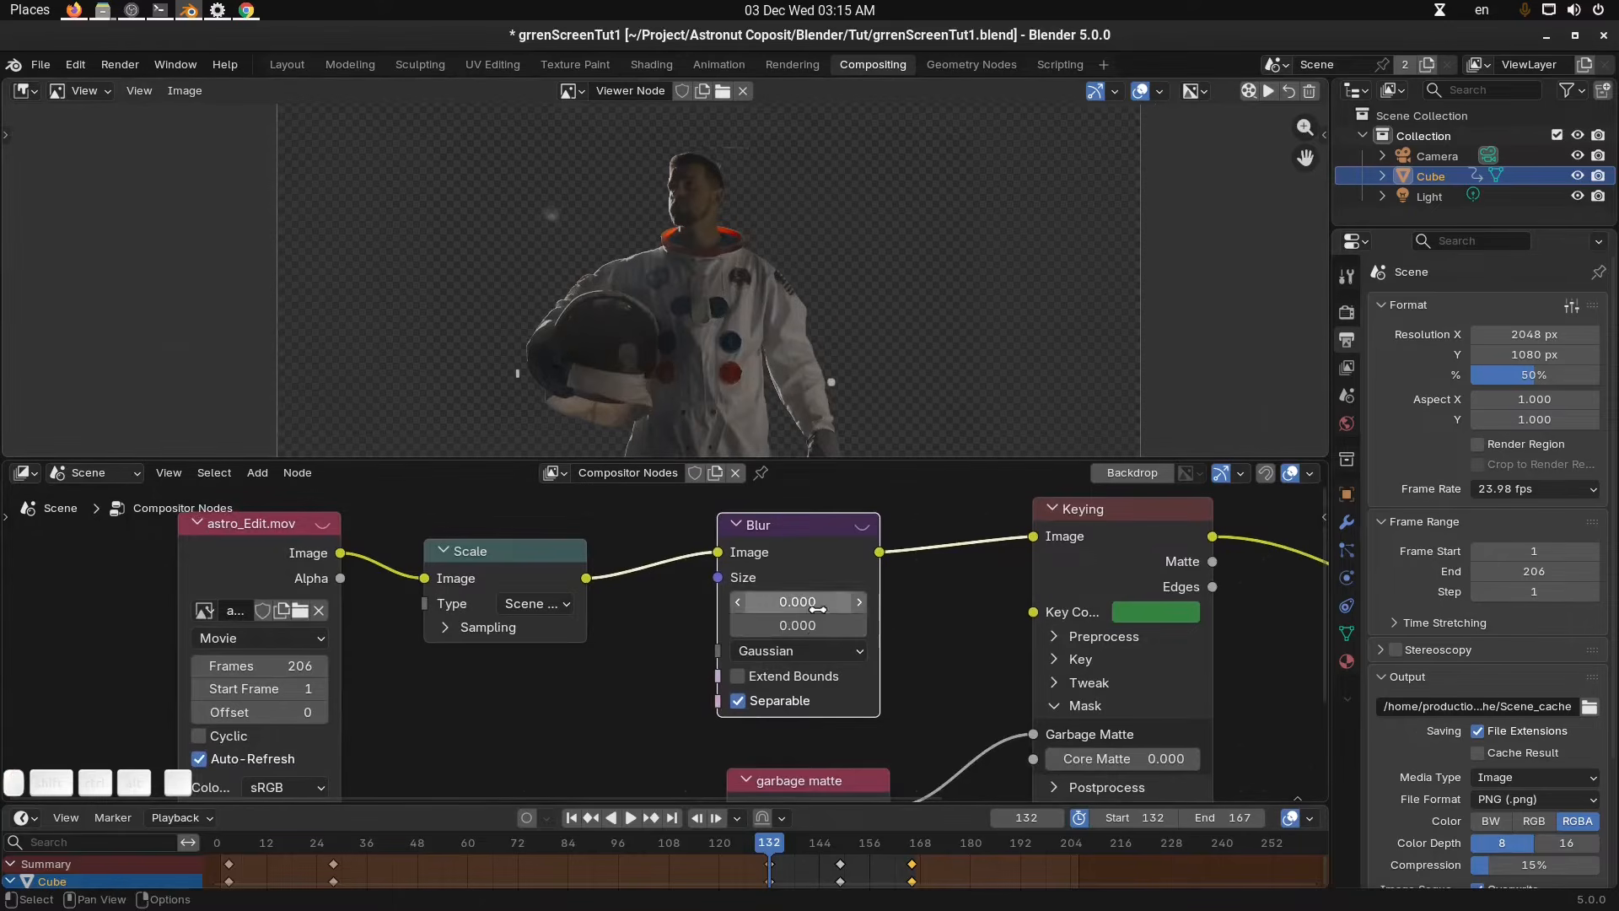
left_click_drag(817, 601, 817, 625)
type("20")
key("Return")
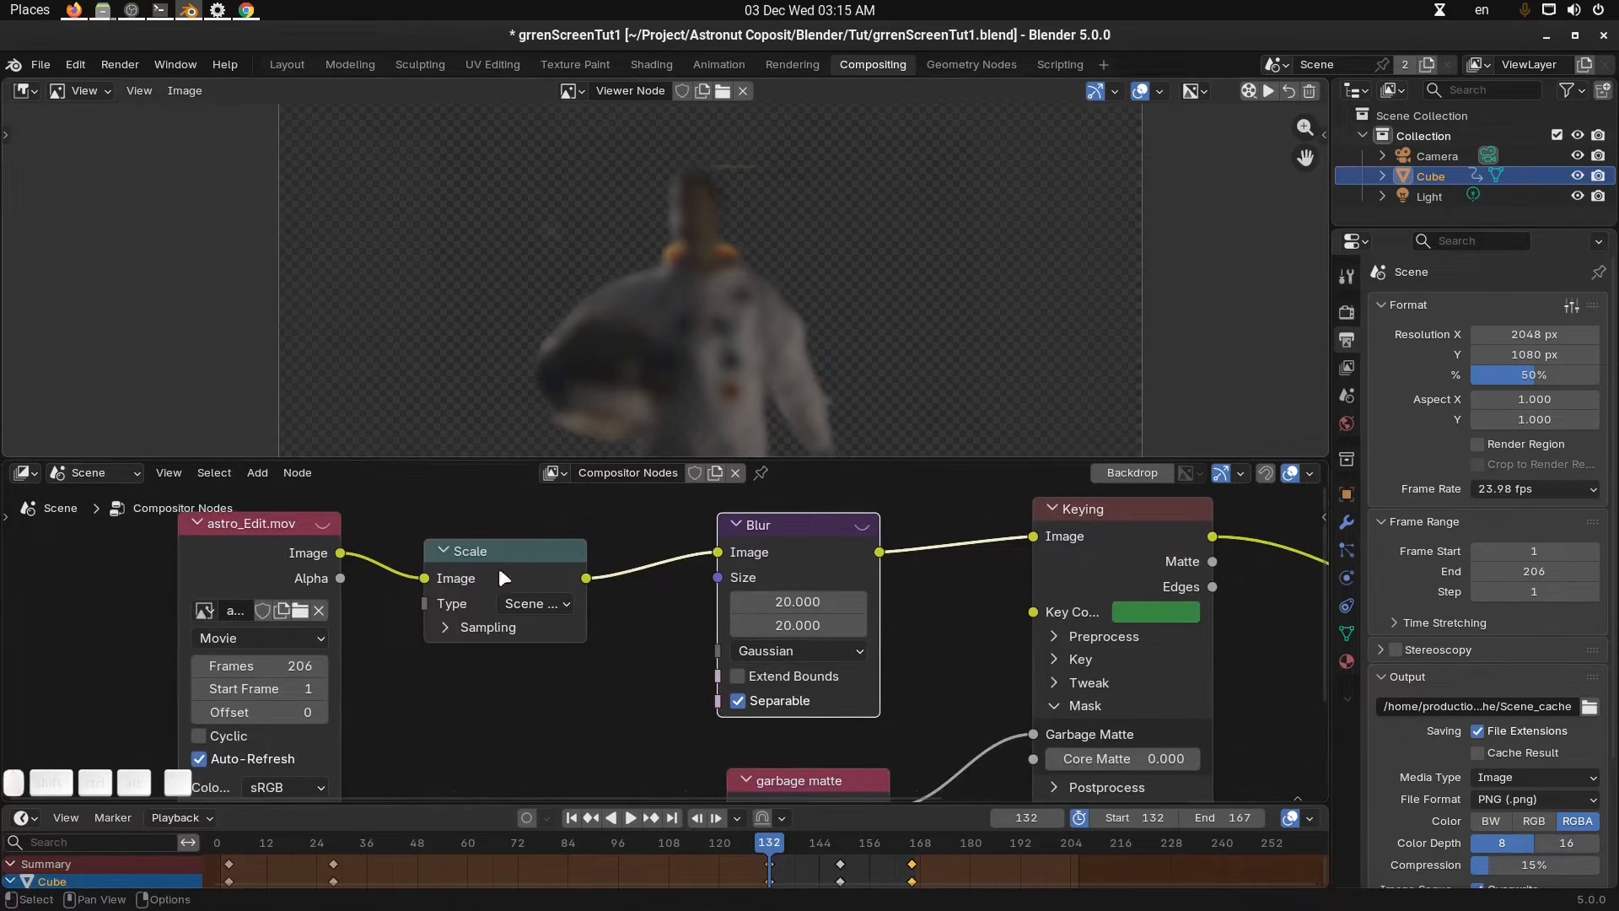
Mute the Scale node to compare the preview, then unmute it.
scroll(710, 225, "up", 2)
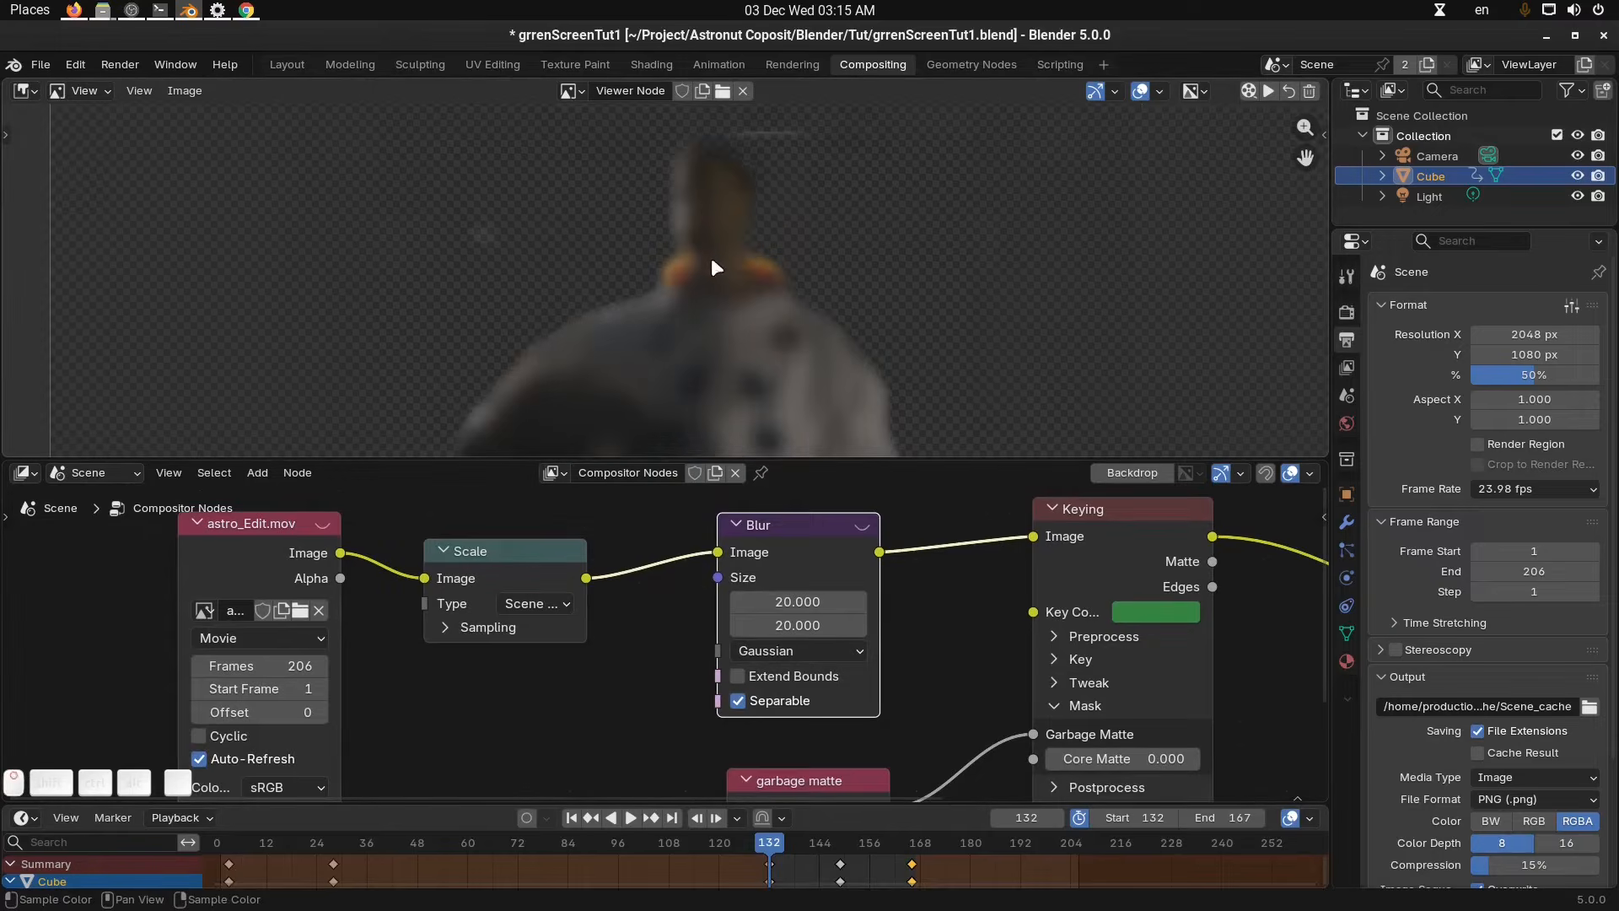
left_click(501, 558)
key("m")
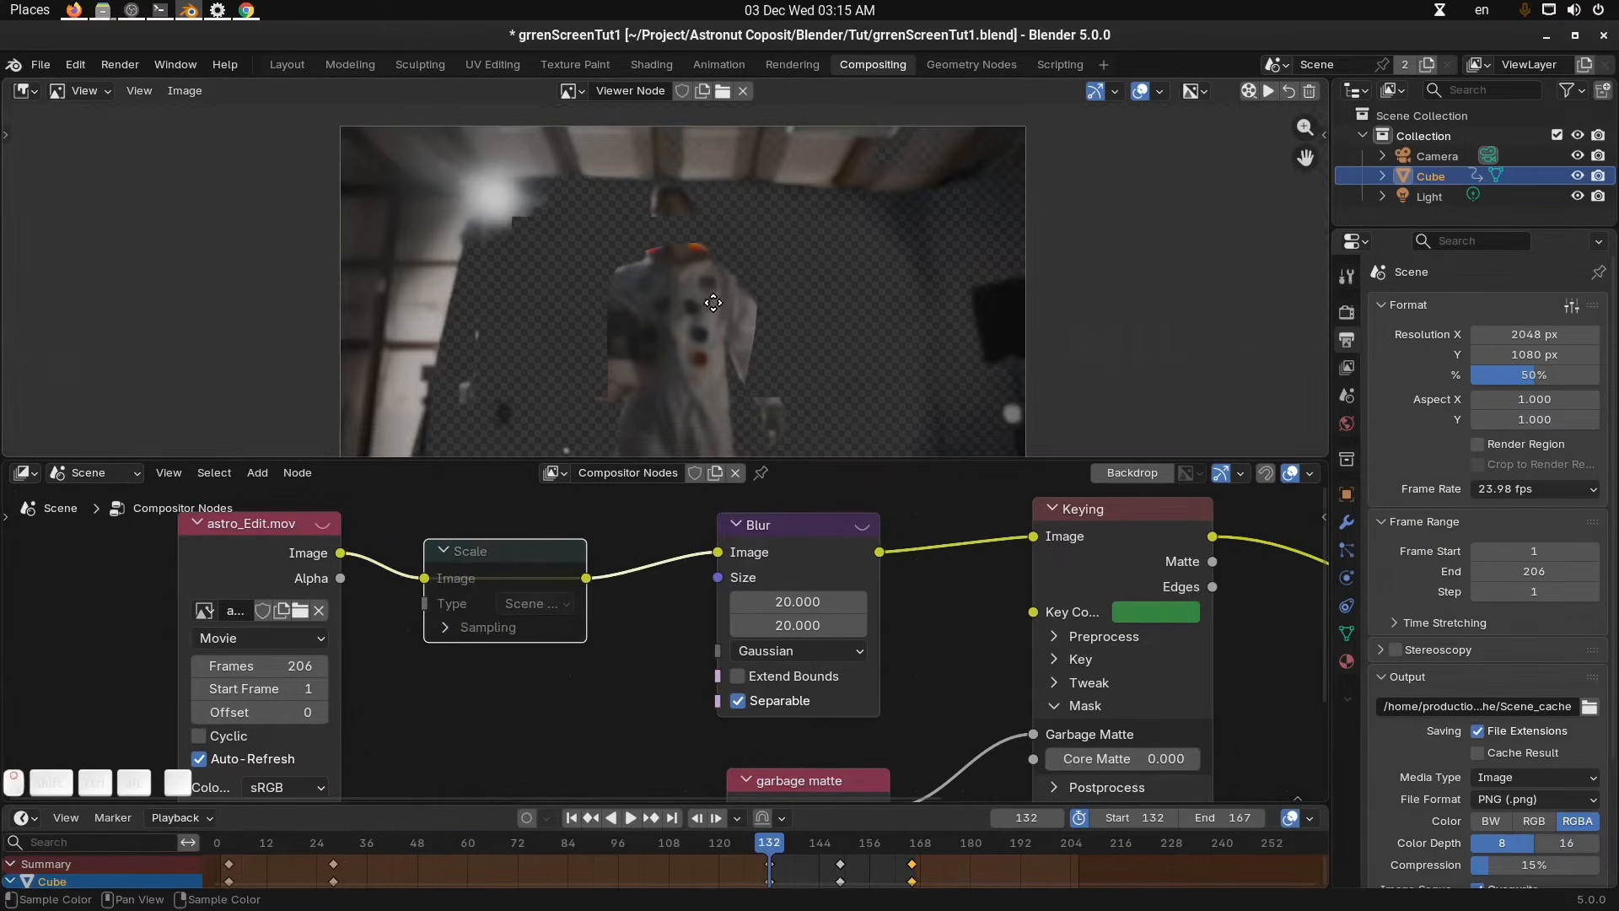
middle_click_drag(857, 742, 850, 594)
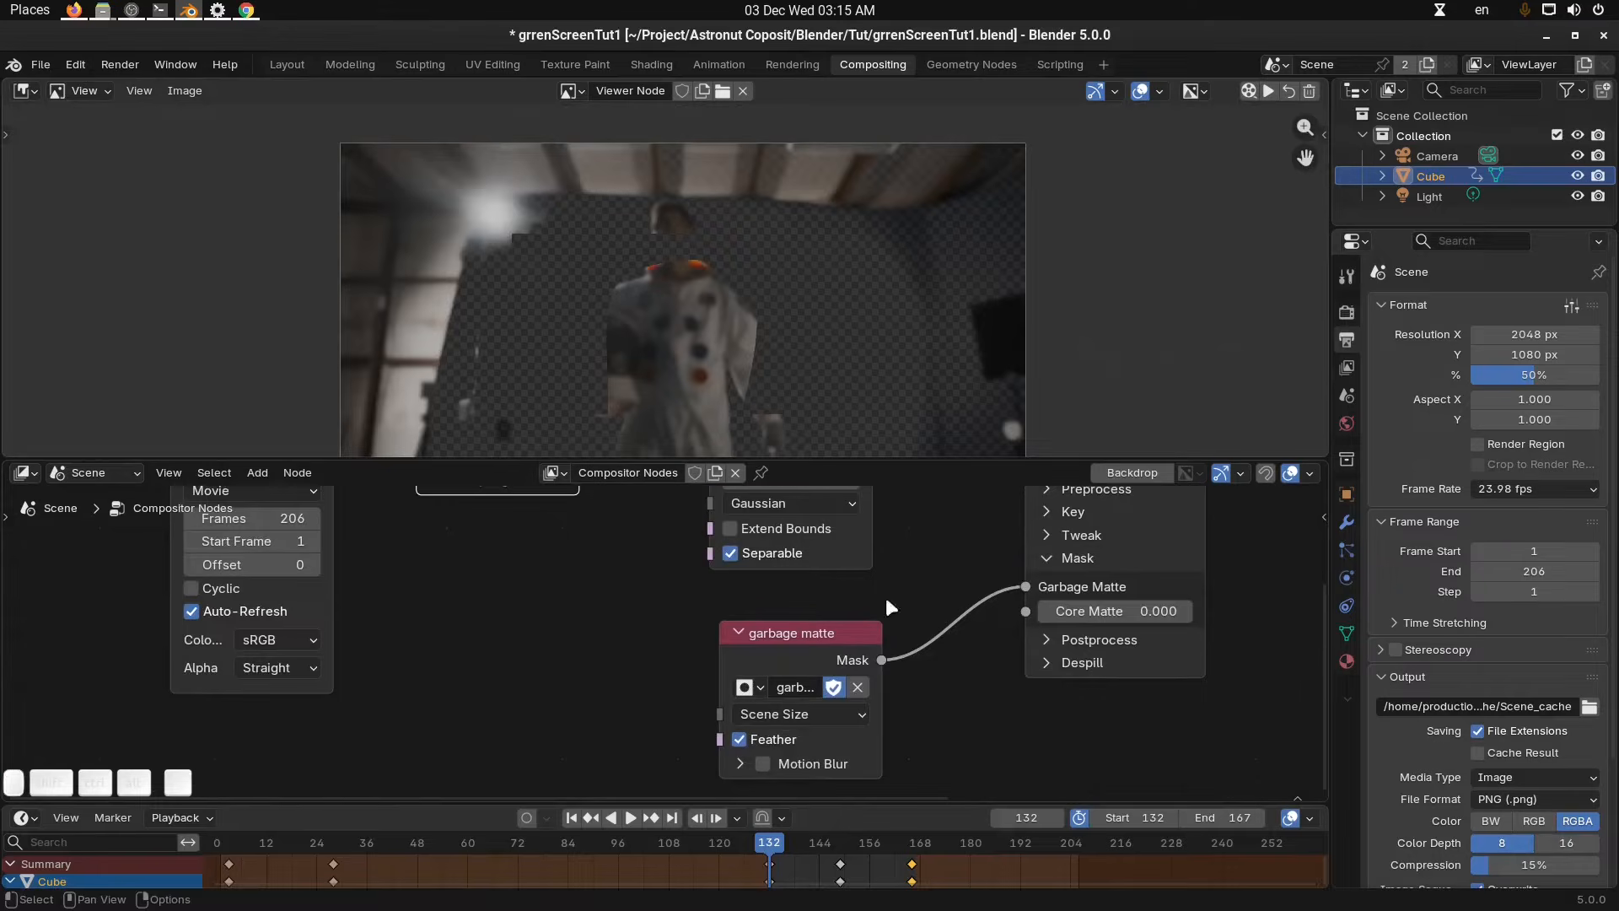
middle_click_drag(585, 501, 578, 609)
key("m")
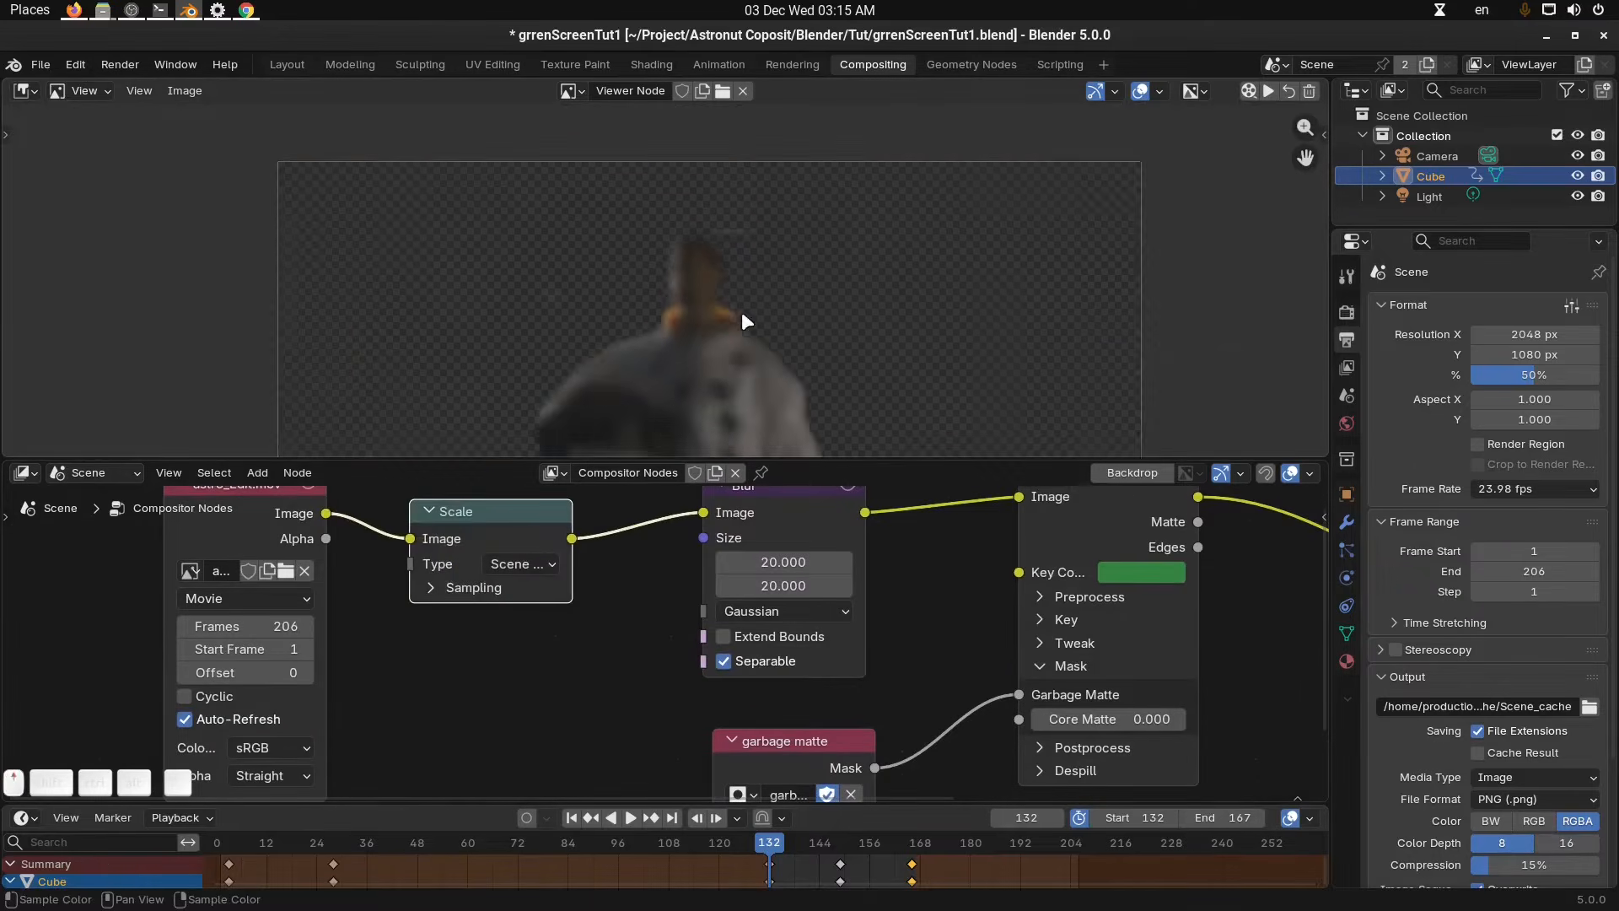
Set the resolution percentage to 100% and jump to frame 140.
left_click_drag(1482, 374, 1542, 375)
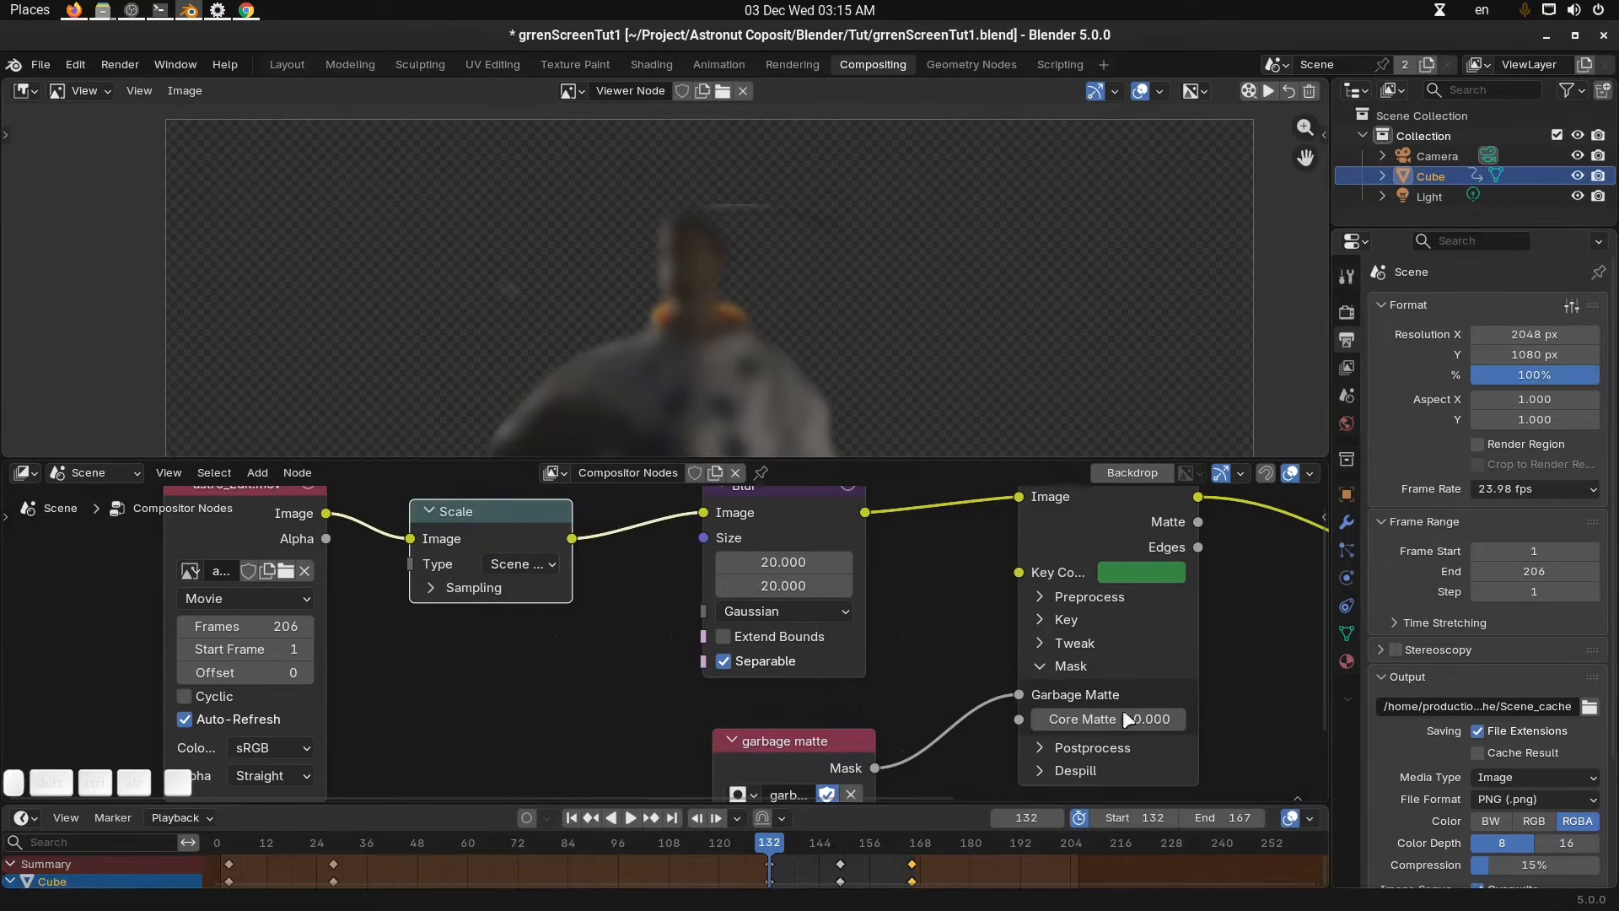
left_click(802, 841)
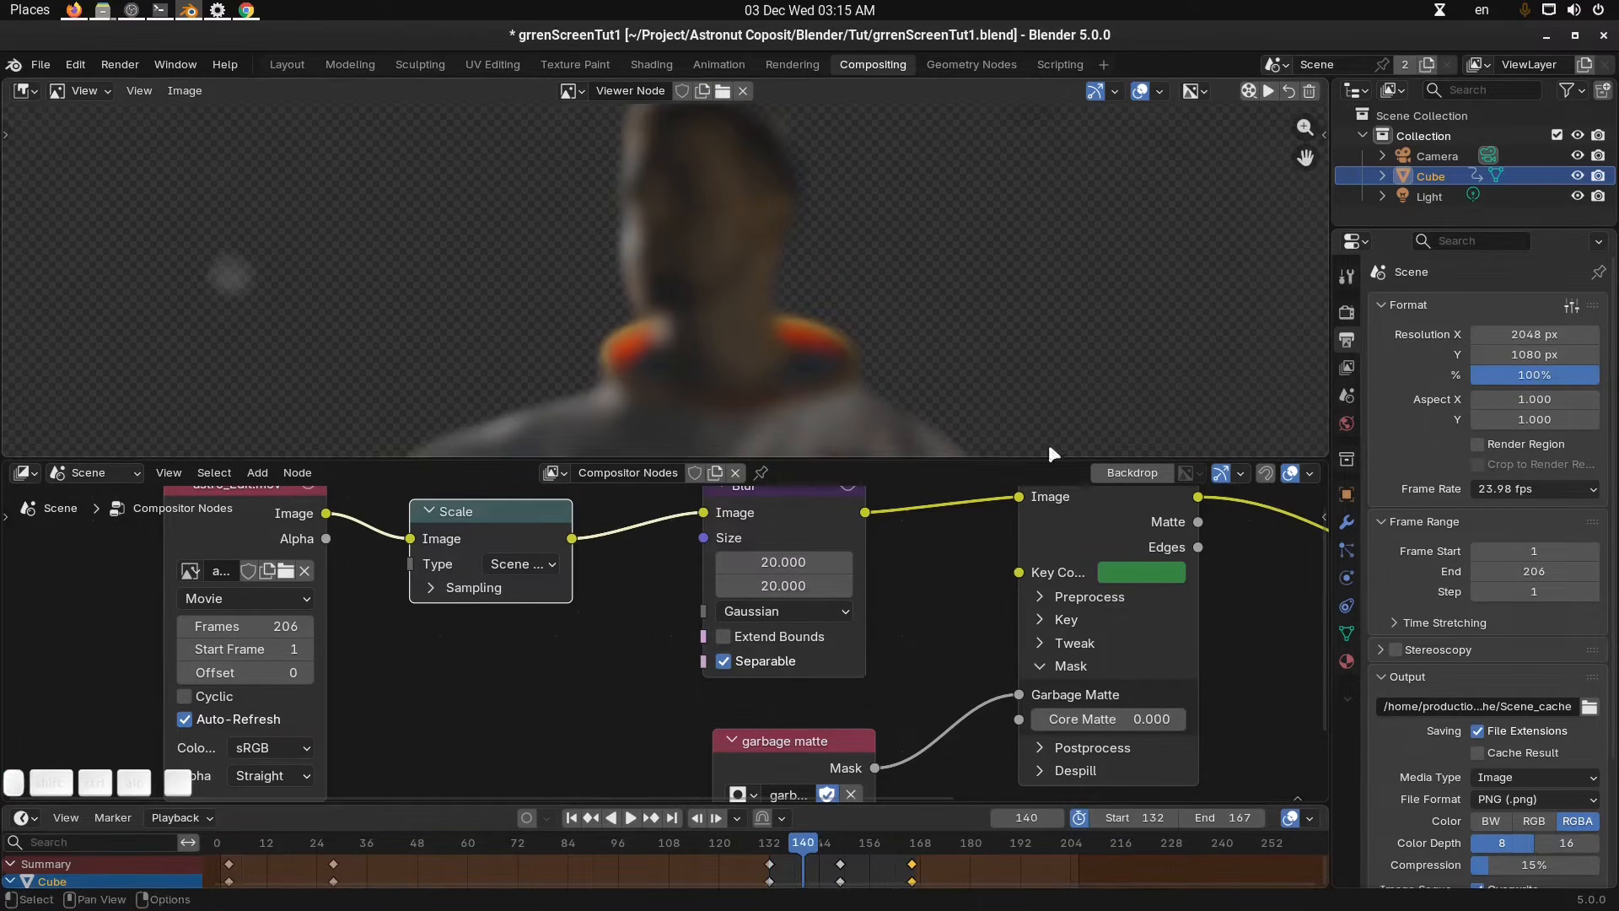
Set the resolution percentage to 50% and move to frame 141.
left_click_drag(1540, 376, 1555, 368)
left_click(807, 847)
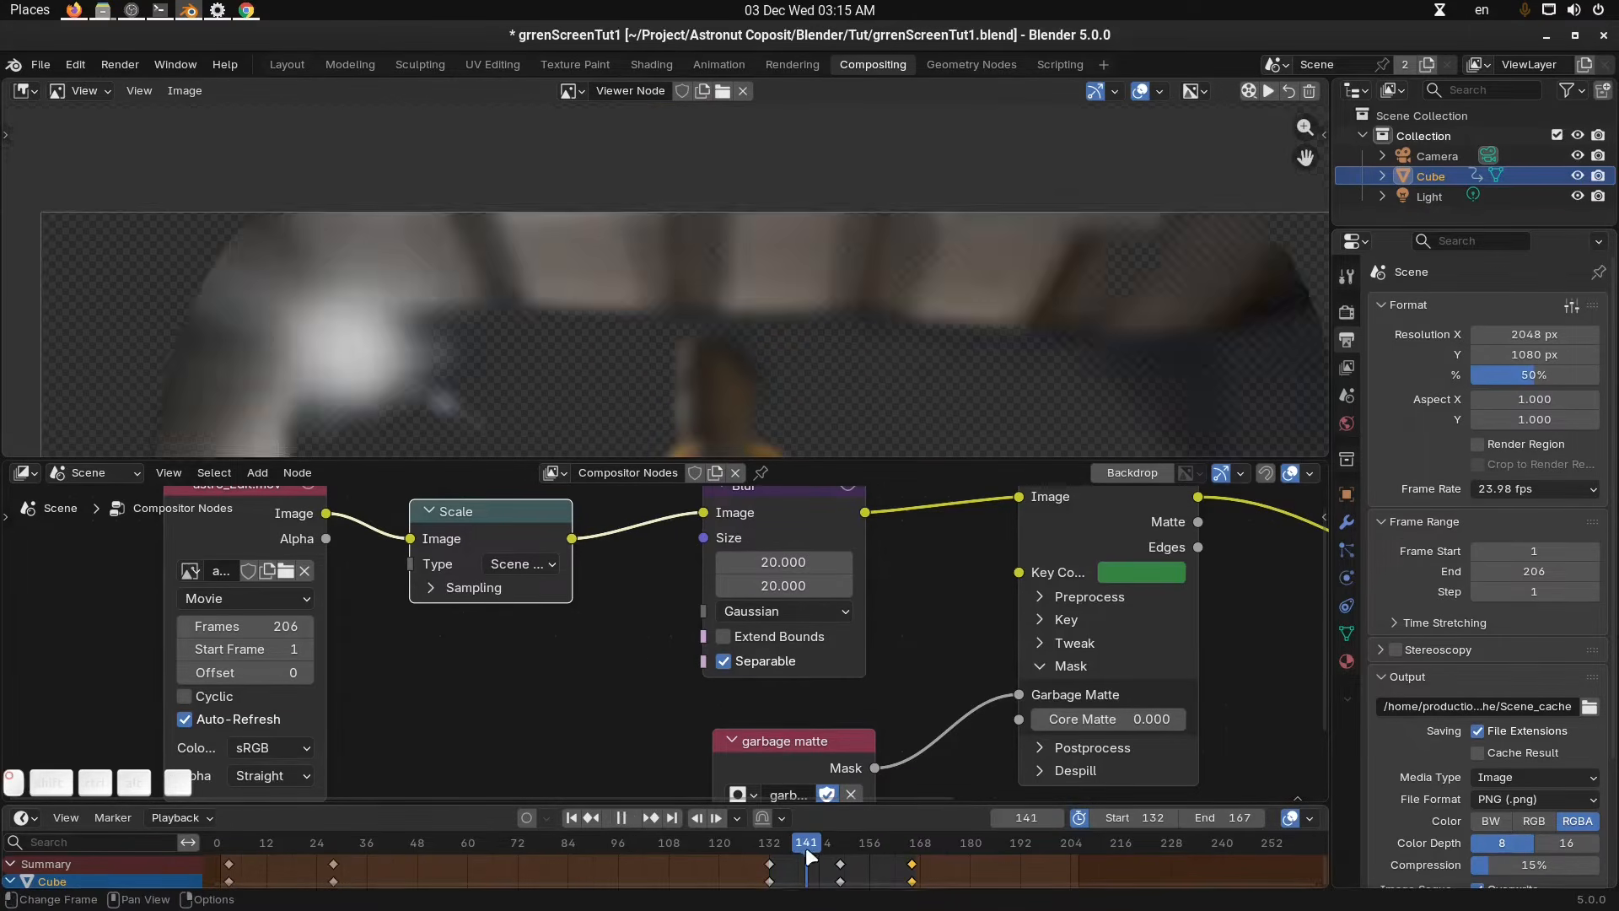
middle_click_drag(797, 277, 801, 267)
middle_click_drag(559, 625, 620, 749)
left_click_drag(572, 606, 540, 560)
middle_click_drag(641, 633, 644, 598)
middle_click_drag(718, 640, 739, 623)
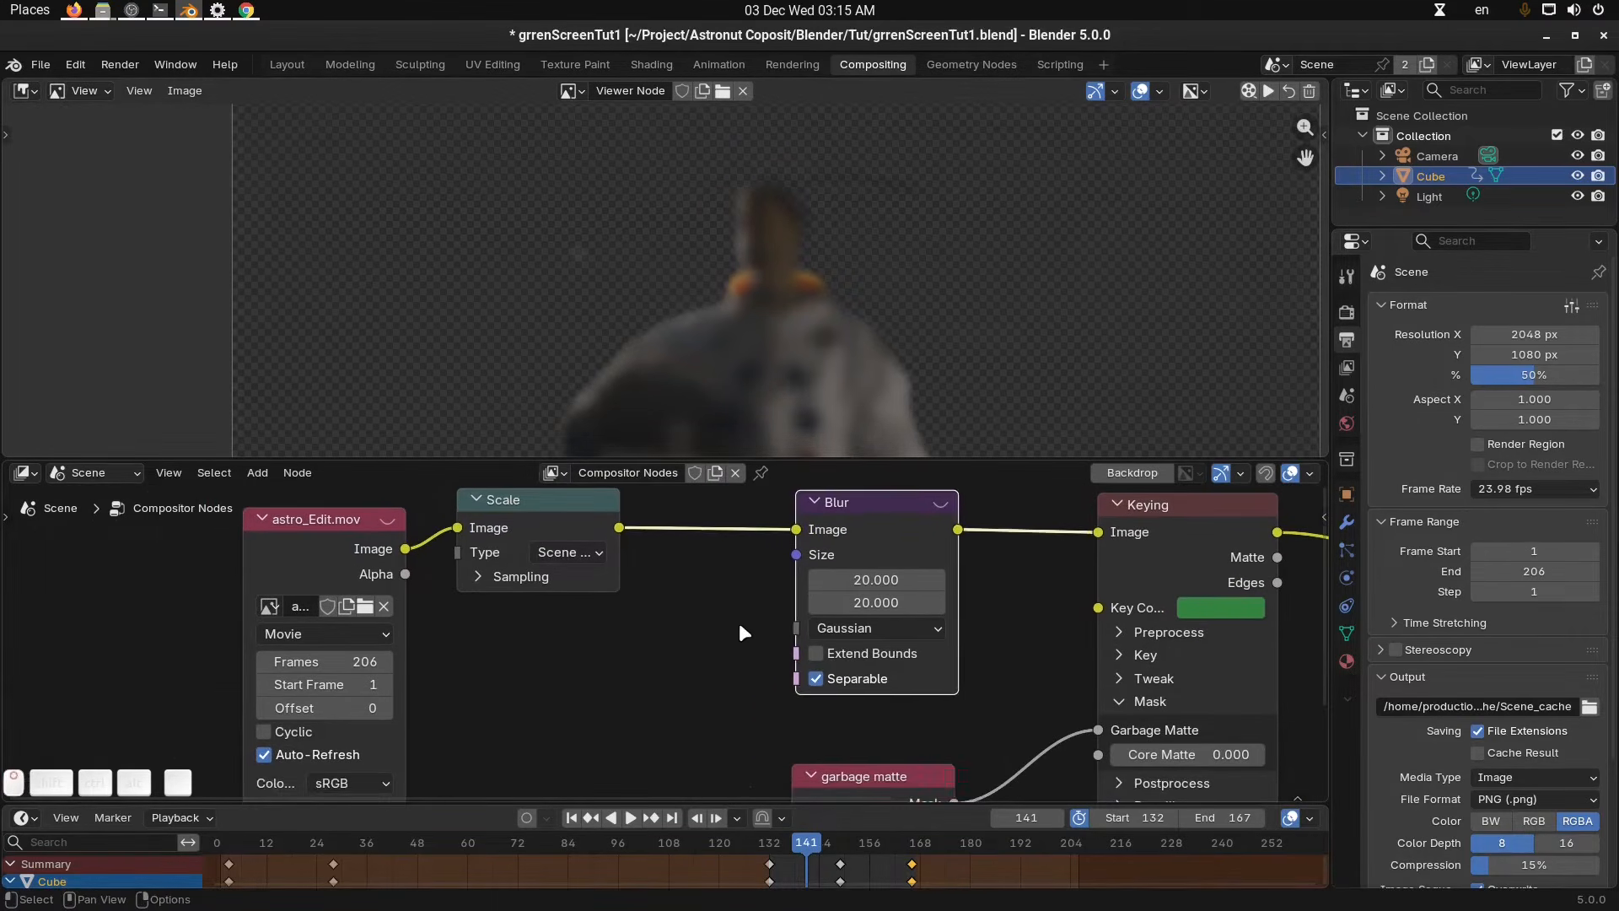
key("shift+a")
mouse_move(578, 641)
mouse_move(530, 503)
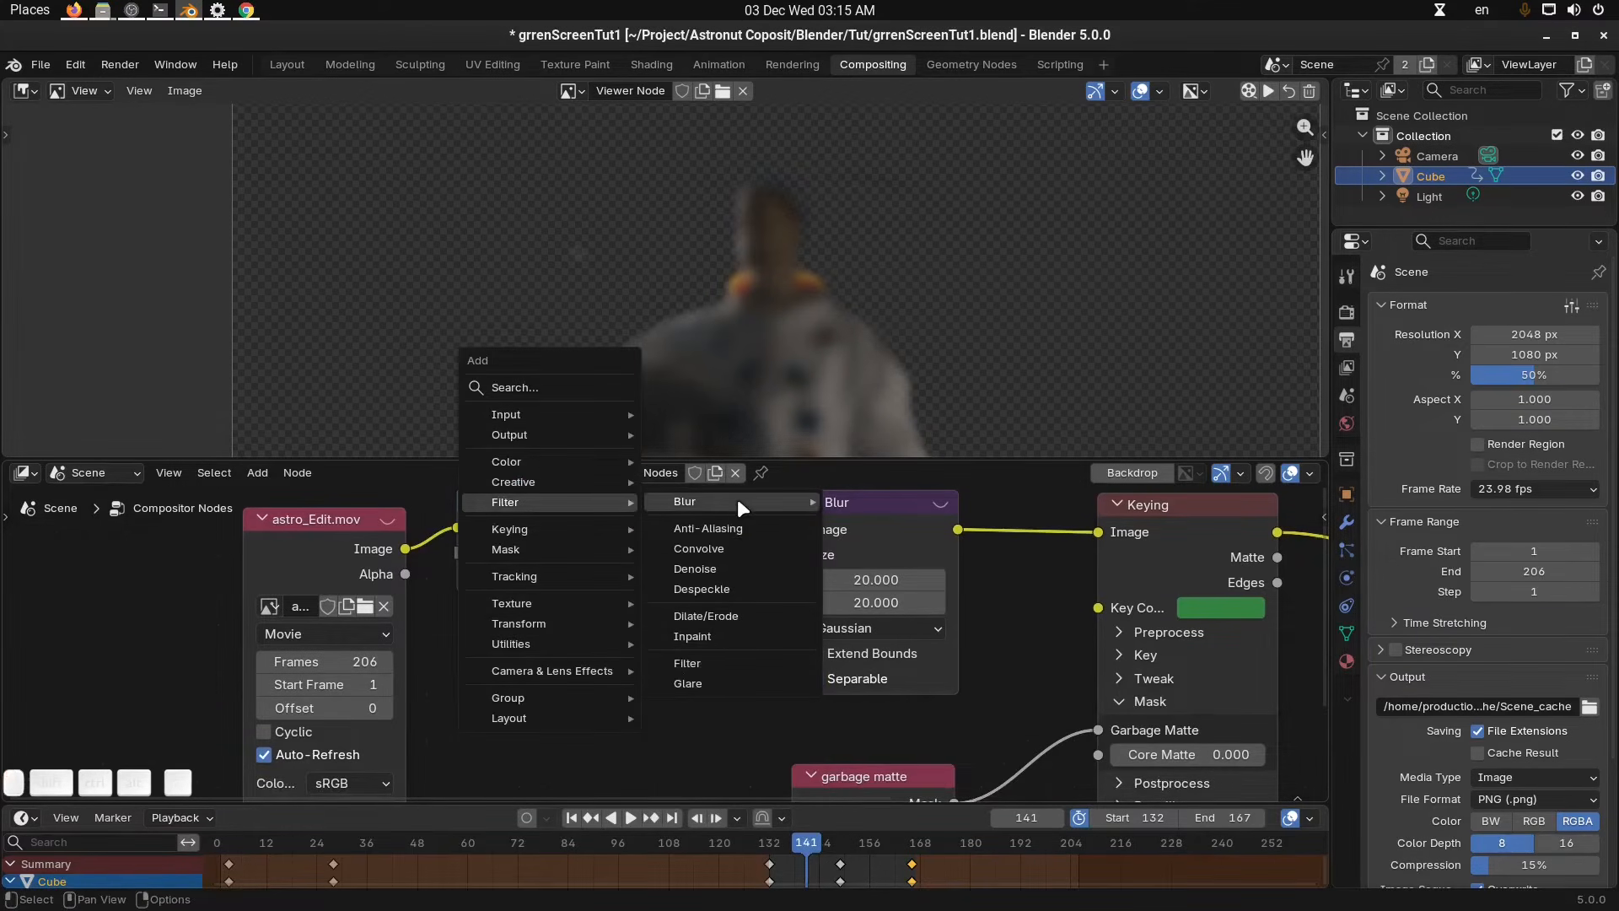
mouse_move(737, 498)
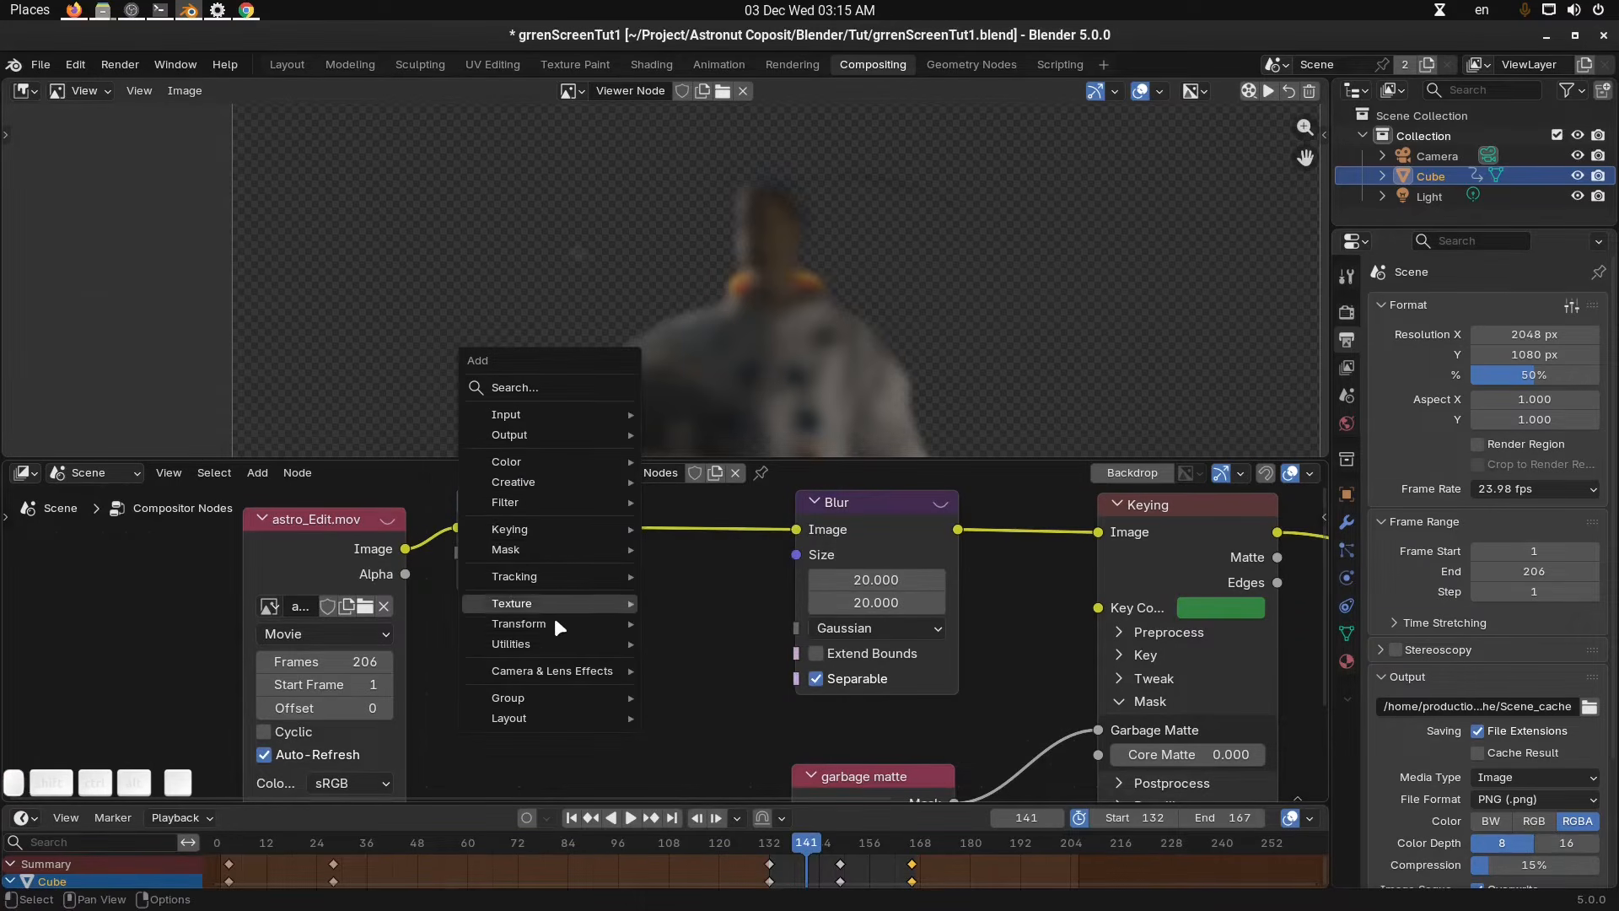
mouse_move(560, 578)
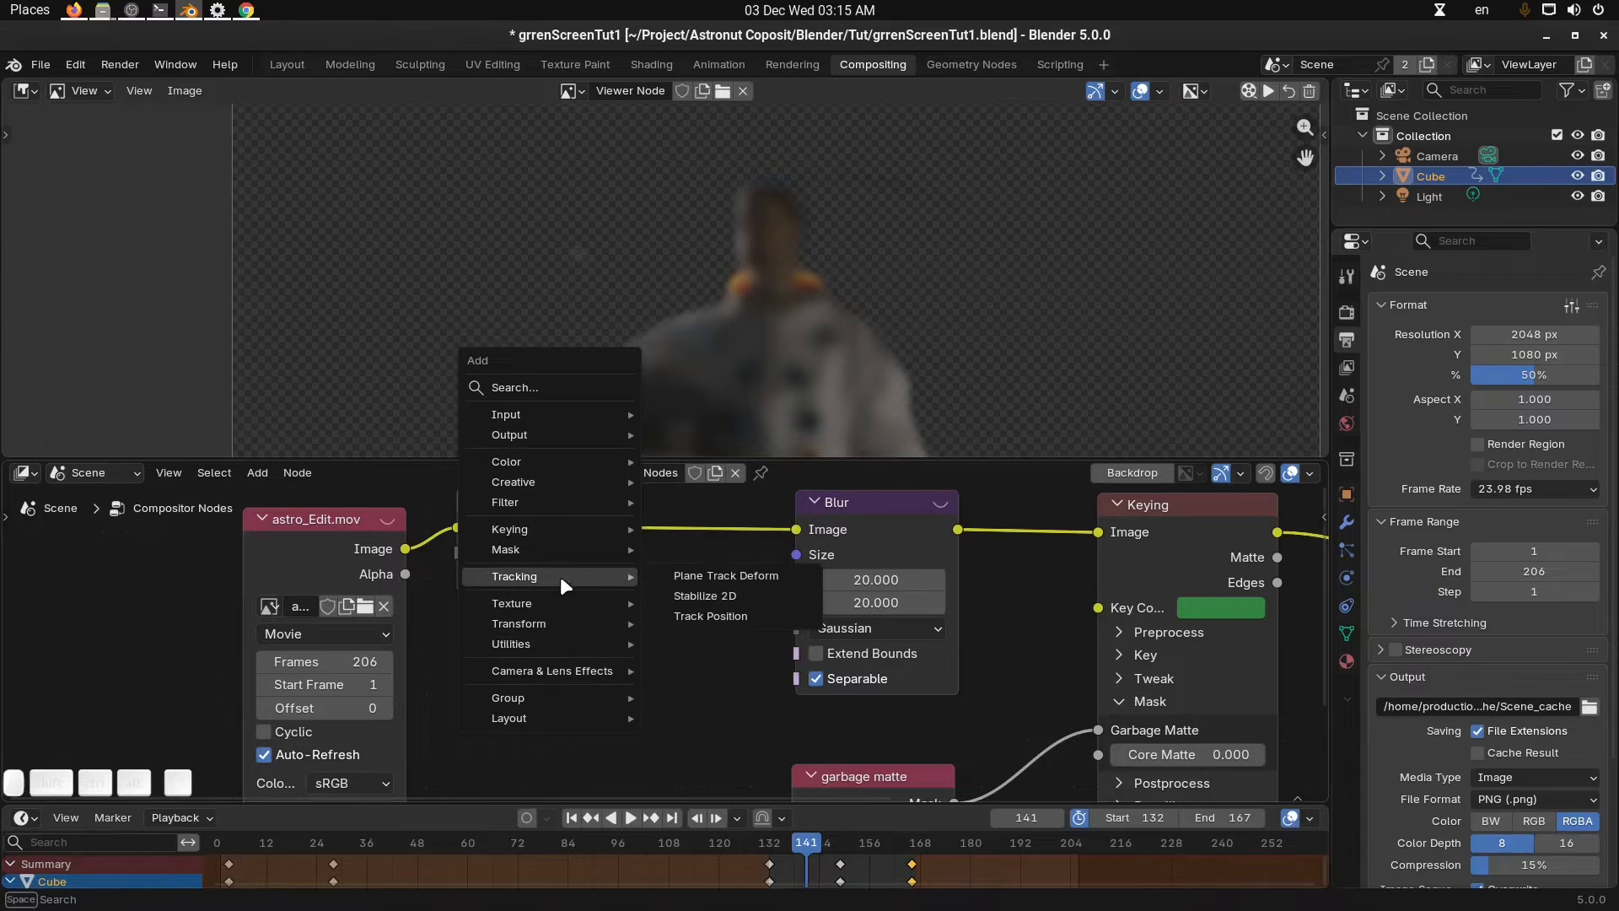
mouse_move(565, 484)
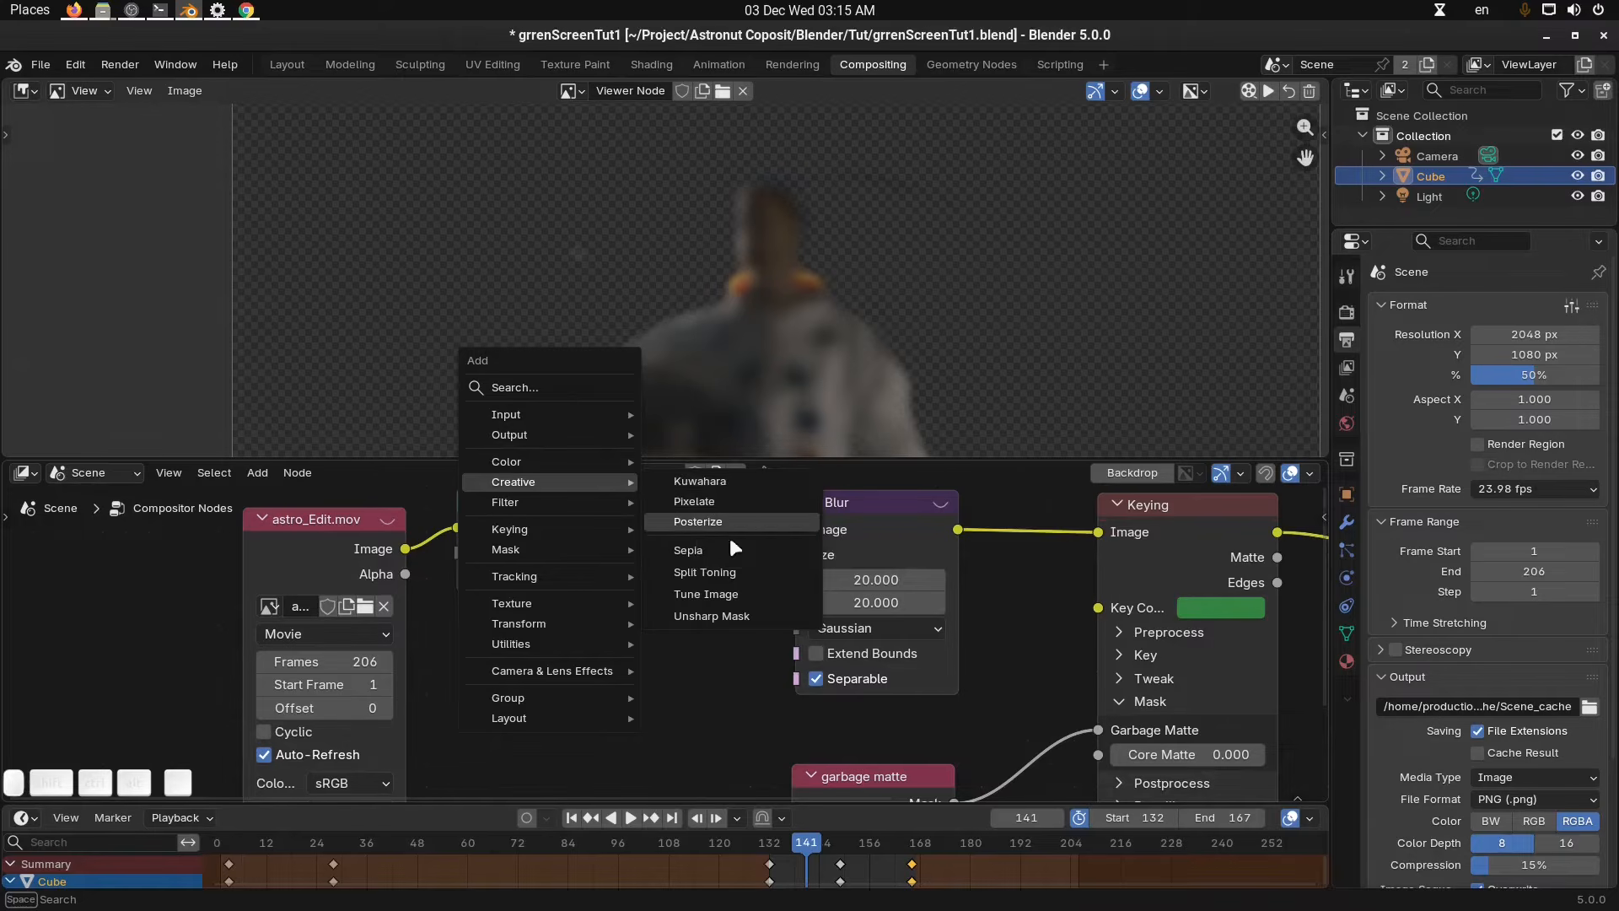
left_click(688, 710)
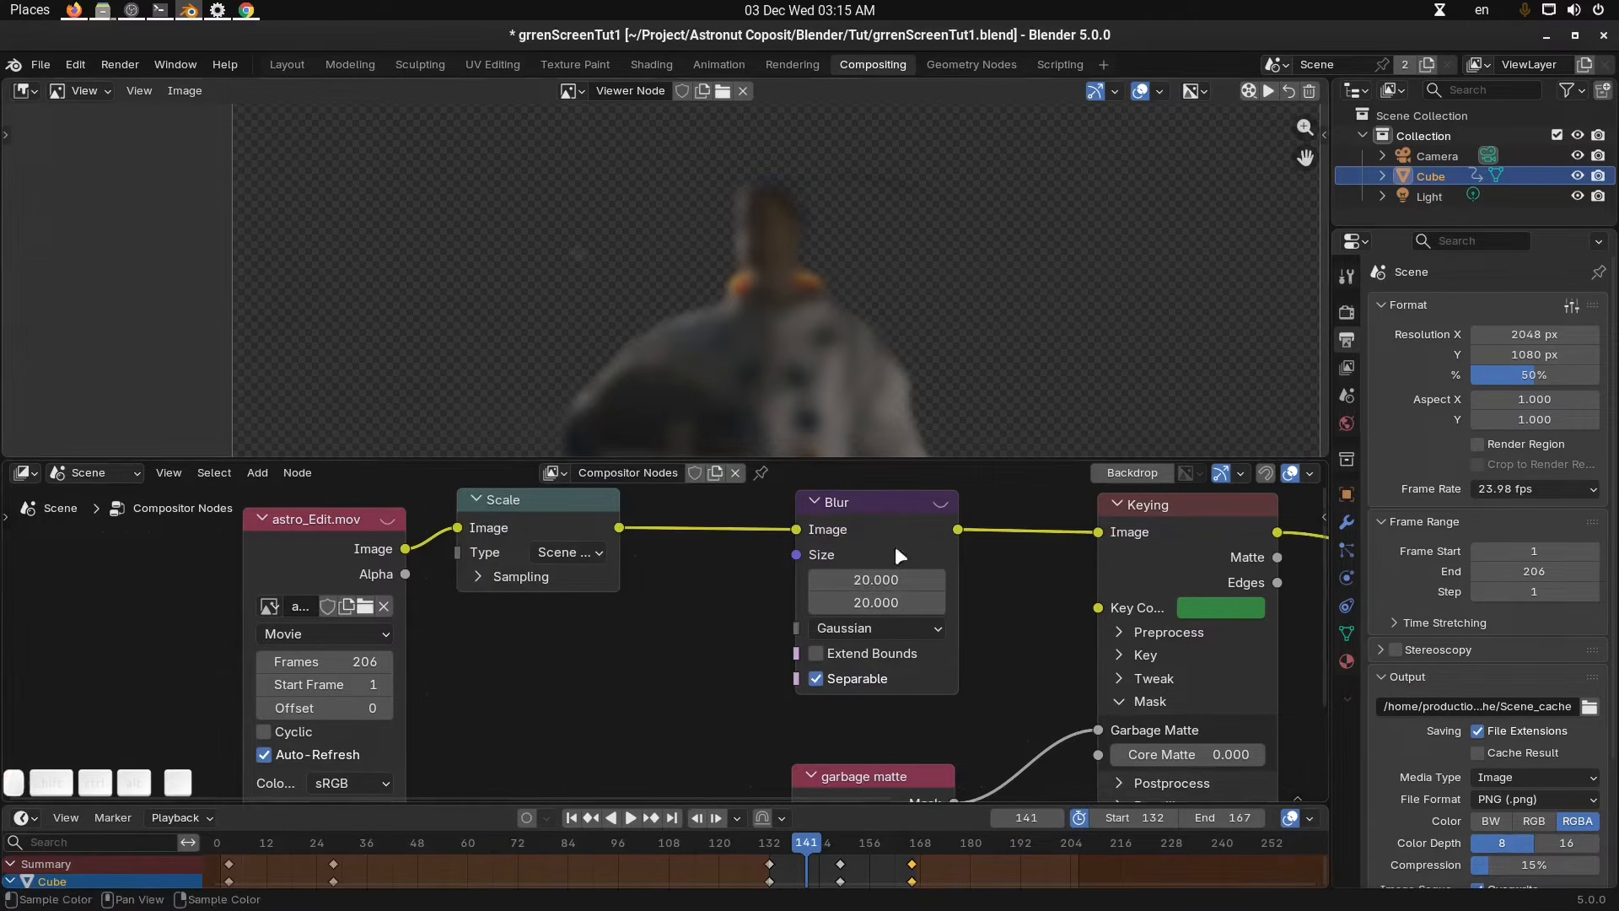
Add a Relative To Pixel node to the compositor tree below the Scale and Blur nodes.
key("shift+a")
mouse_move(664, 616)
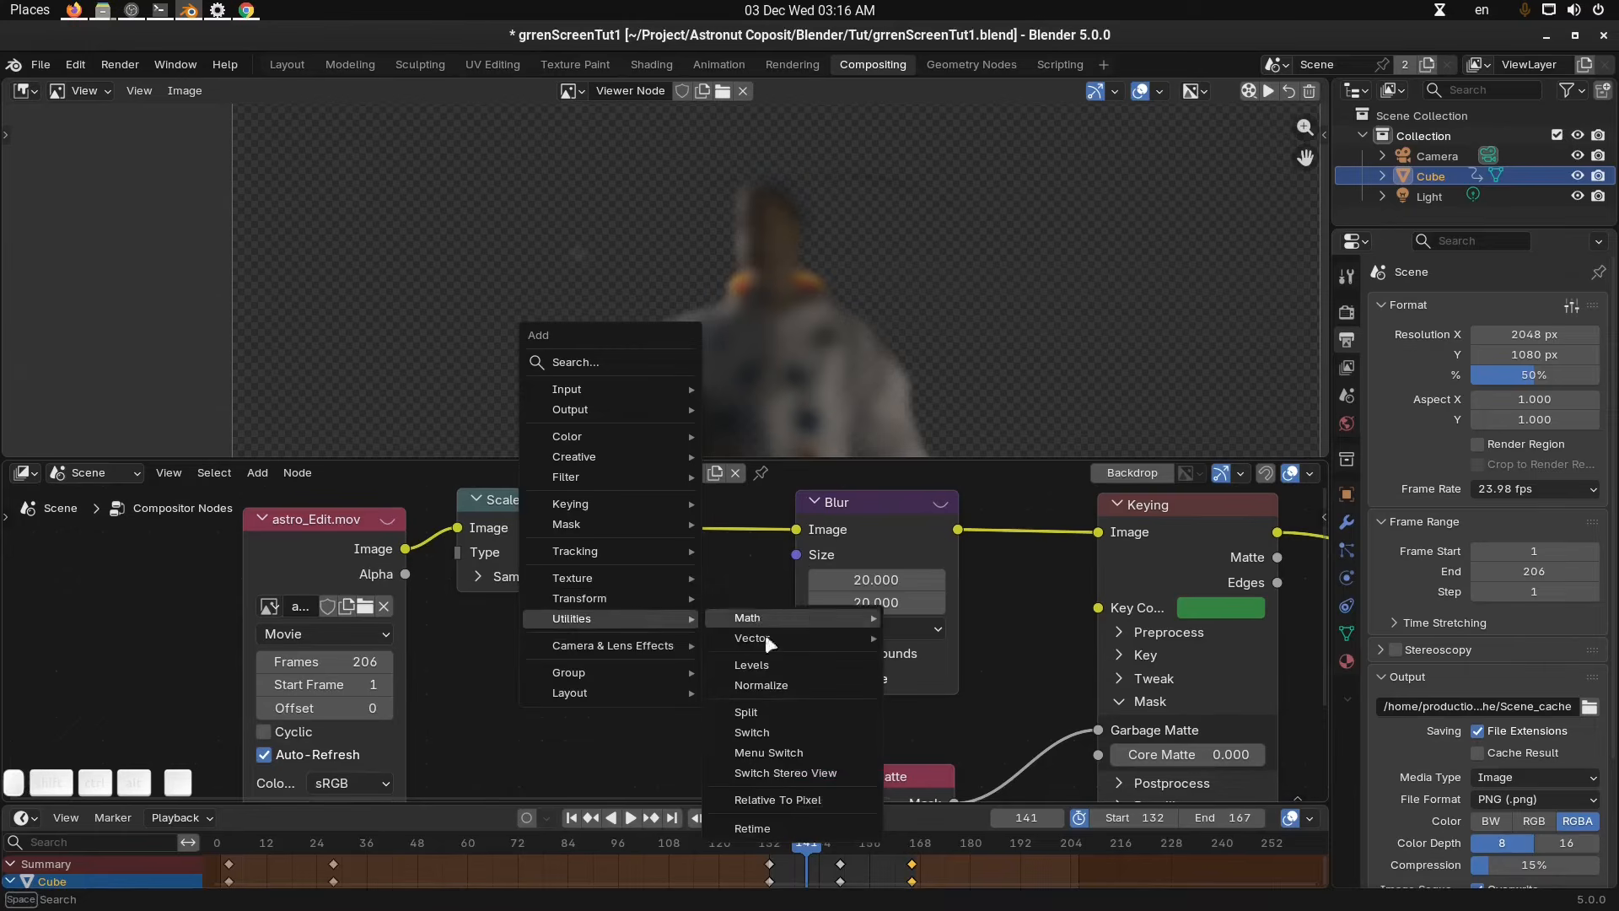
left_click(775, 797)
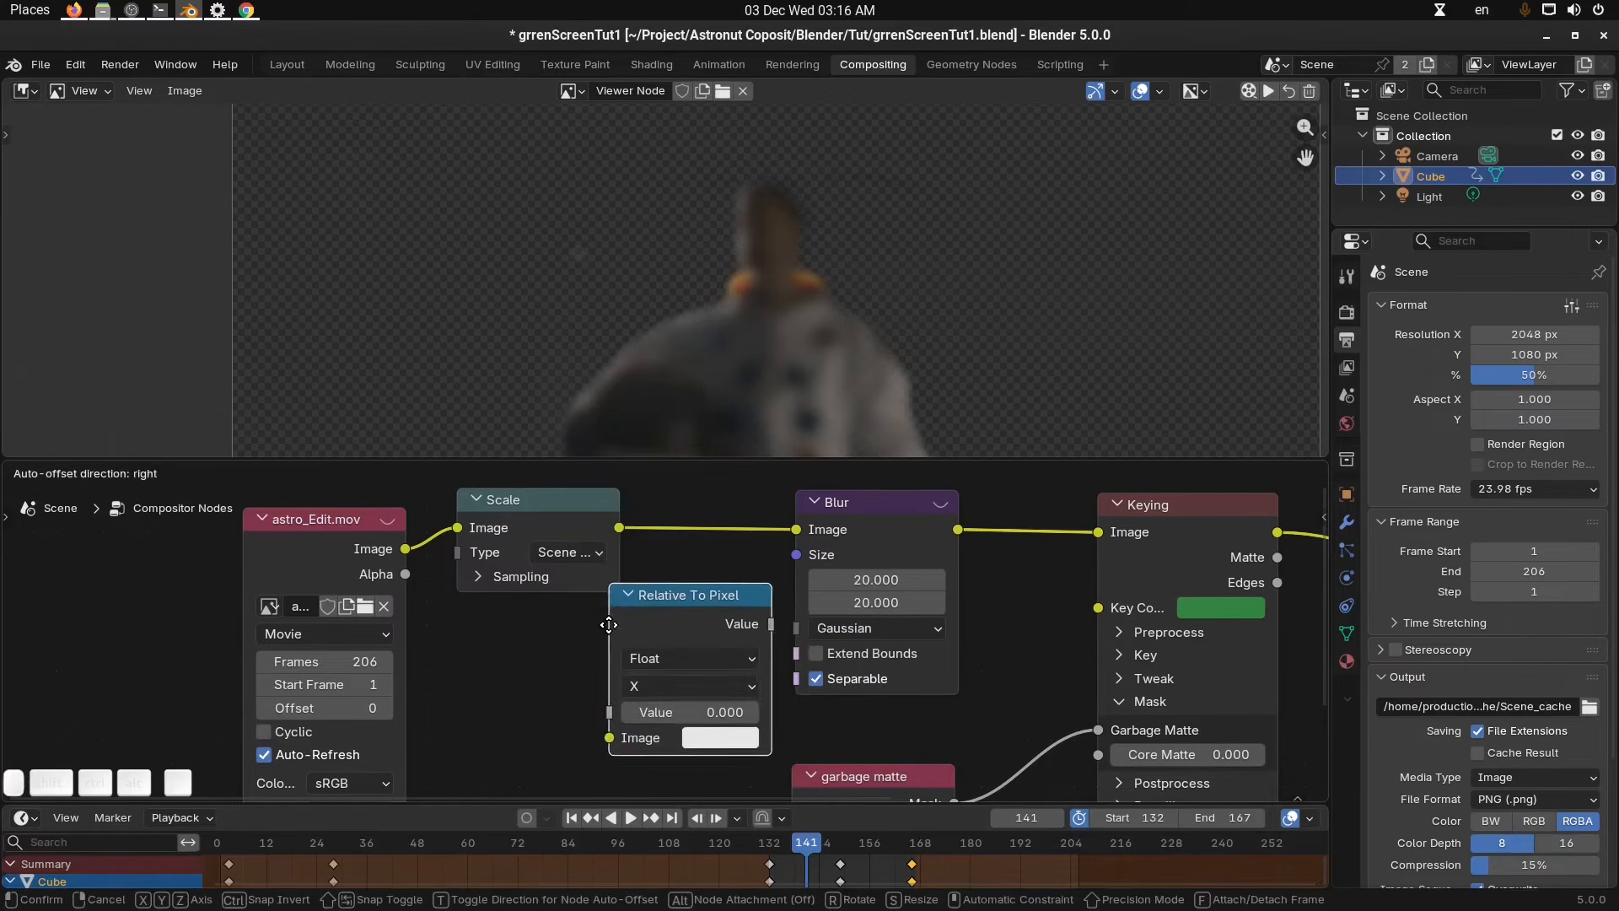
left_click(590, 645)
Set the Relative To Pixel node's data type to Vector and its reference dimension to Per Dimension.
scroll(672, 643, "down", 1)
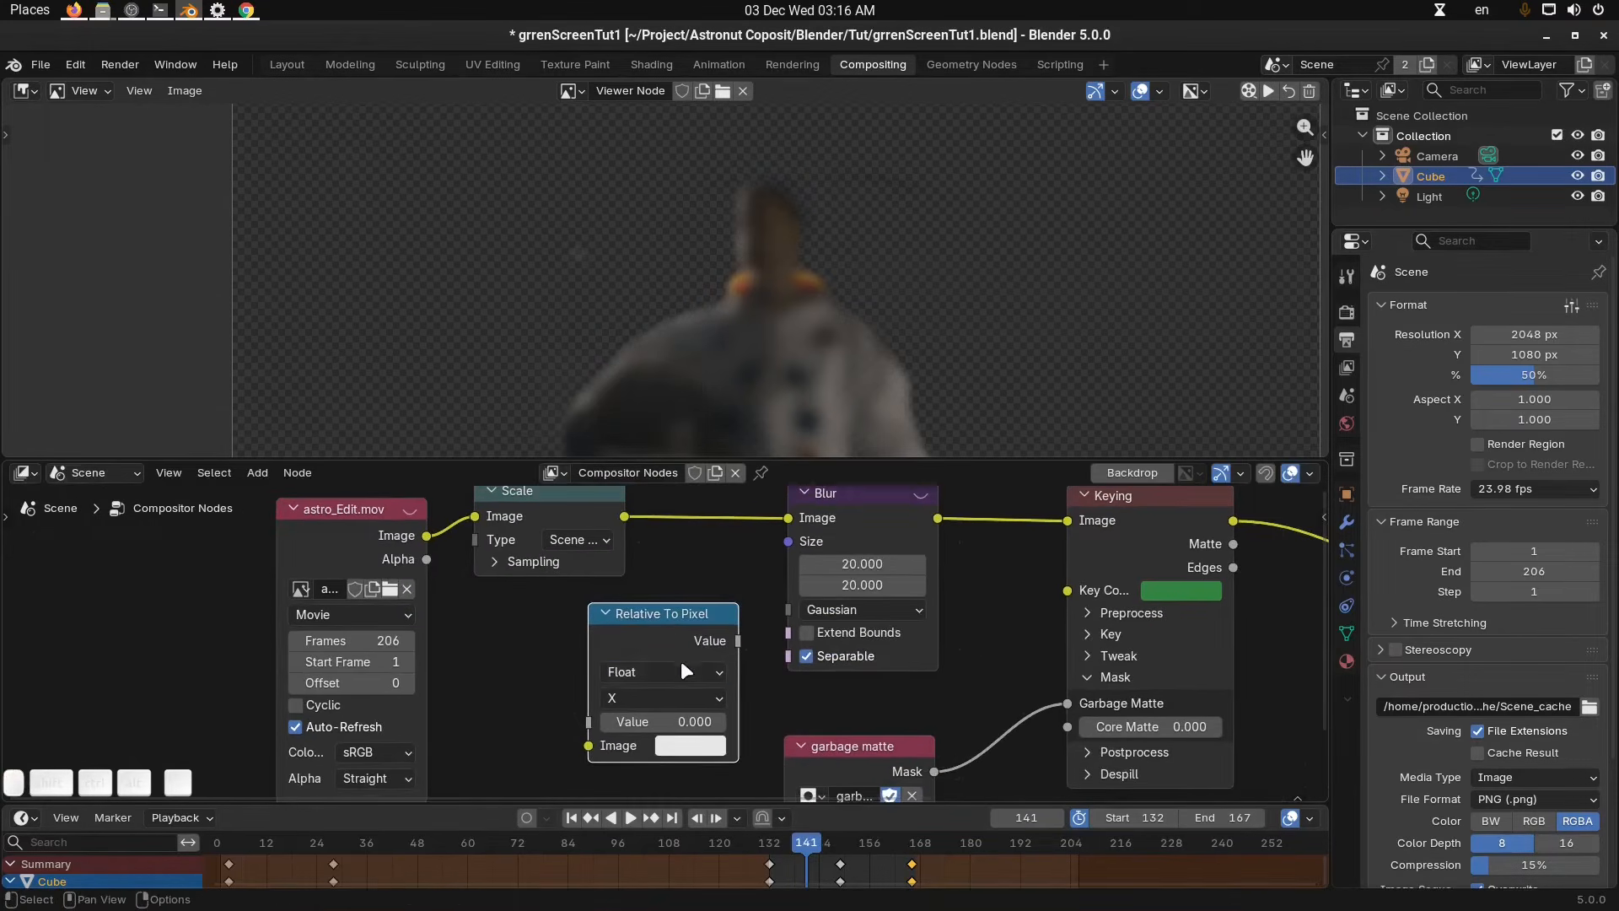
left_click(680, 671)
left_click(655, 734)
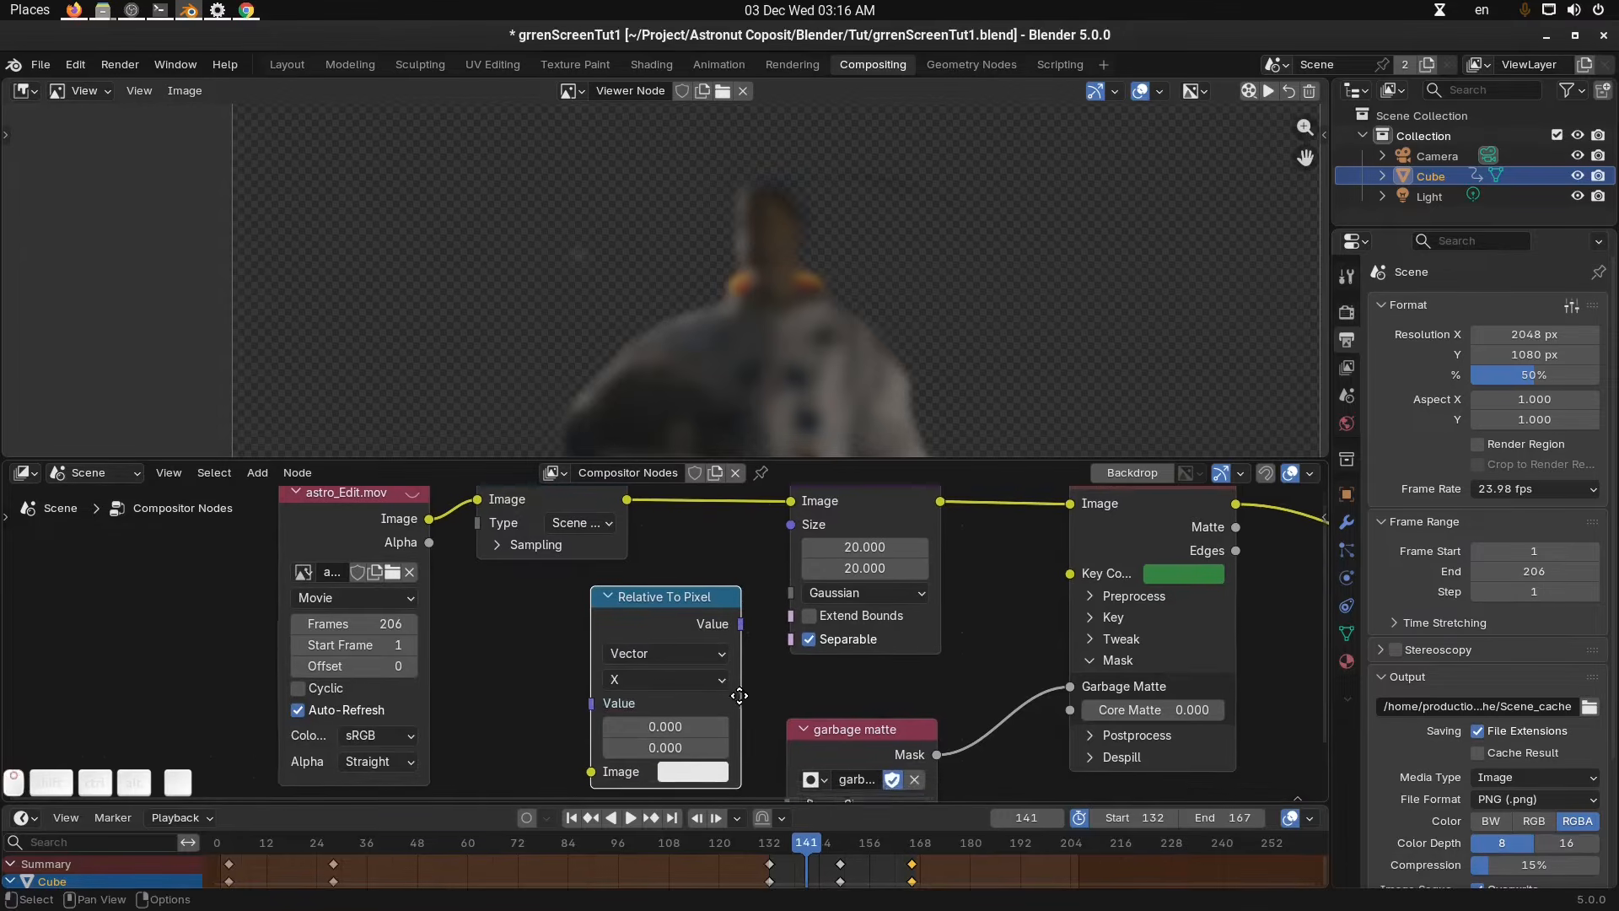
scroll(739, 695, "down", 1)
left_click(680, 675)
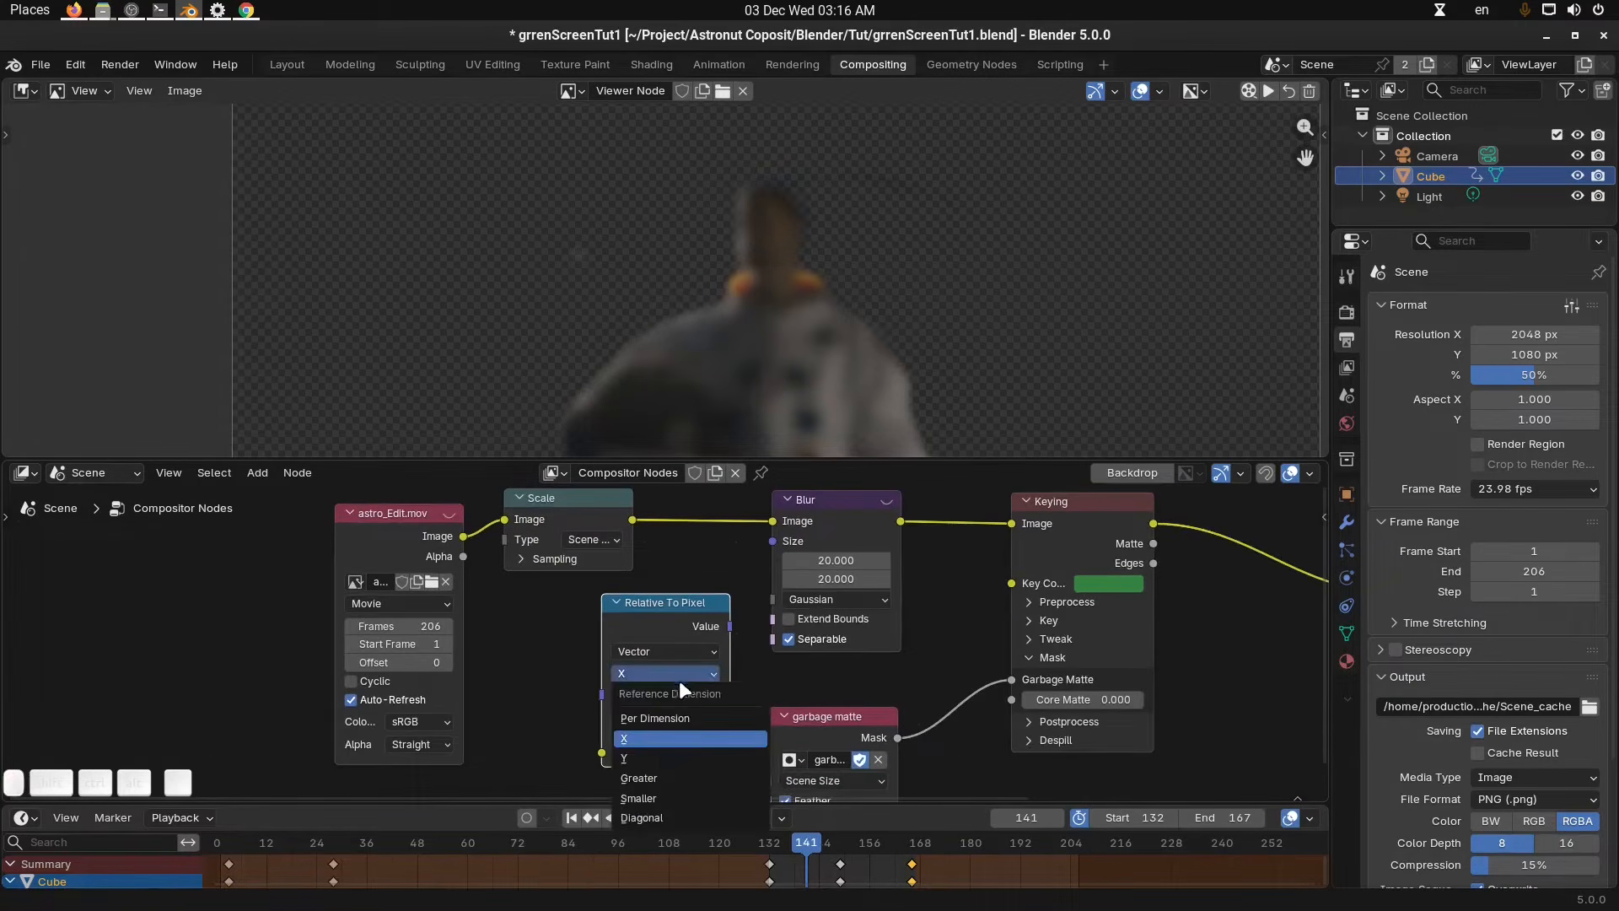
left_click(668, 715)
middle_click_drag(738, 675, 733, 679)
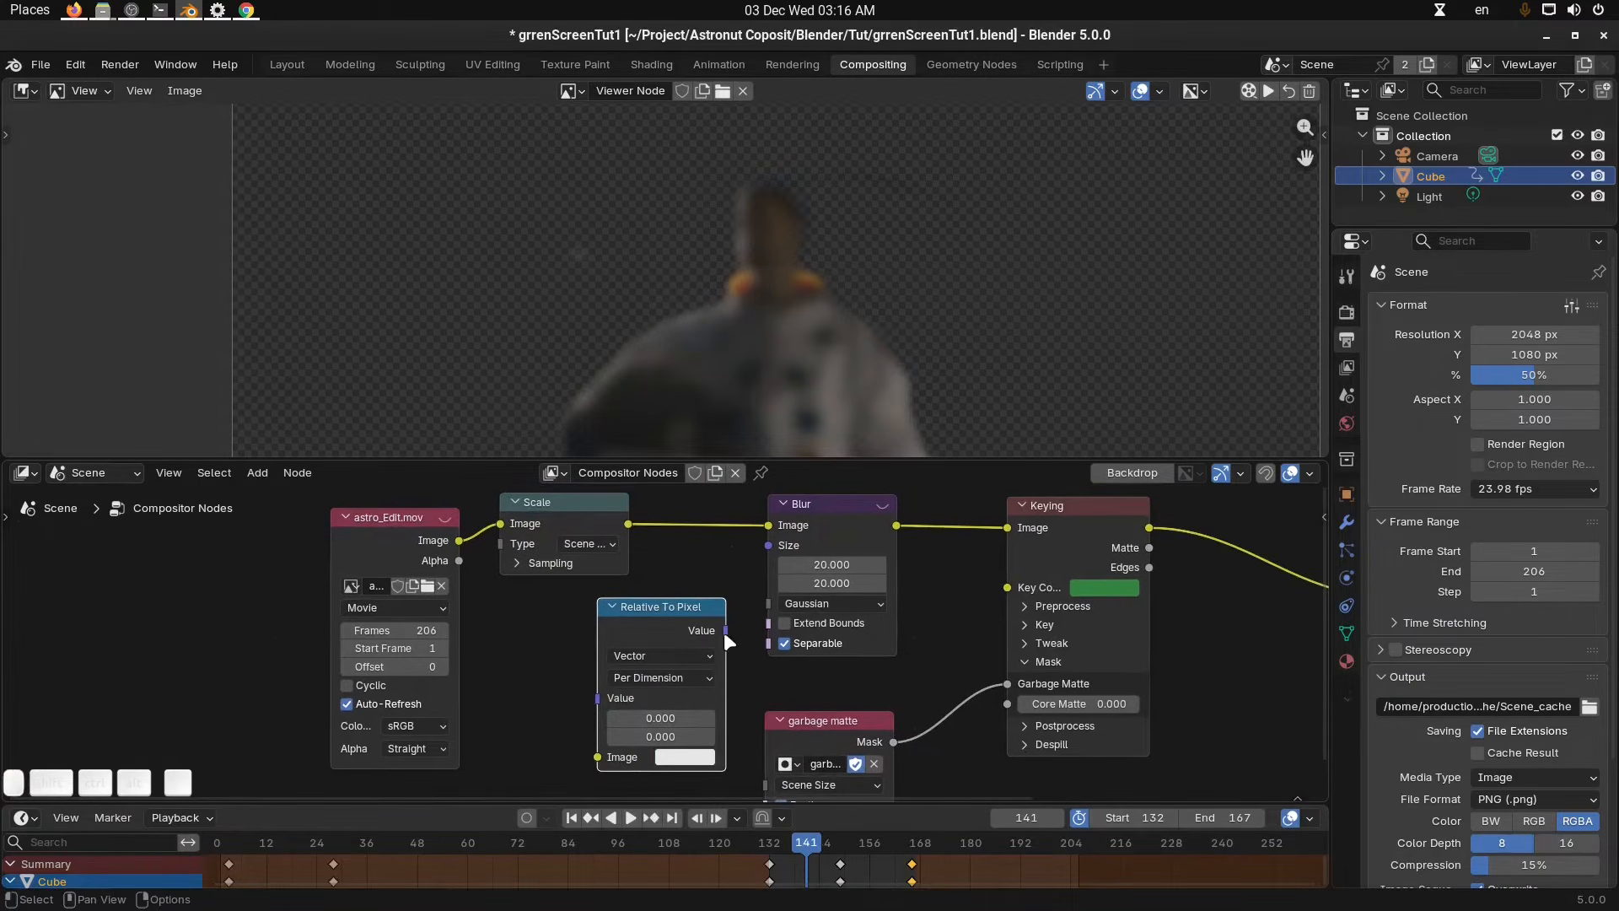
Connect the Relative To Pixel value to the Blur node's Size and feed the Scale output into its Image input.
left_click_drag(724, 630, 768, 546)
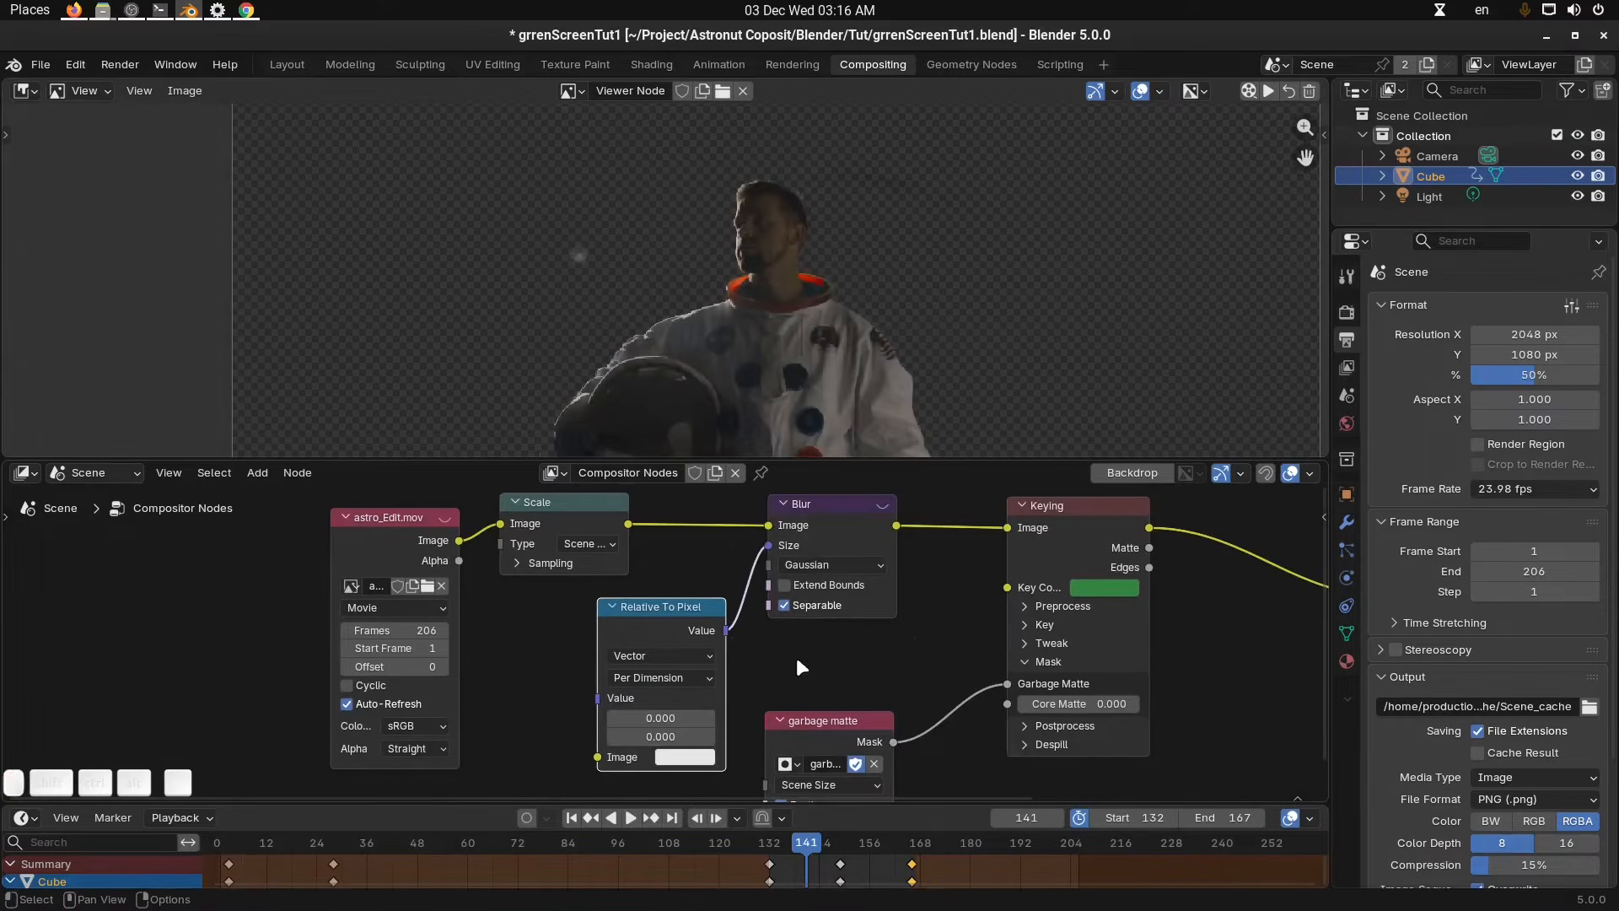
middle_click_drag(796, 659, 810, 642)
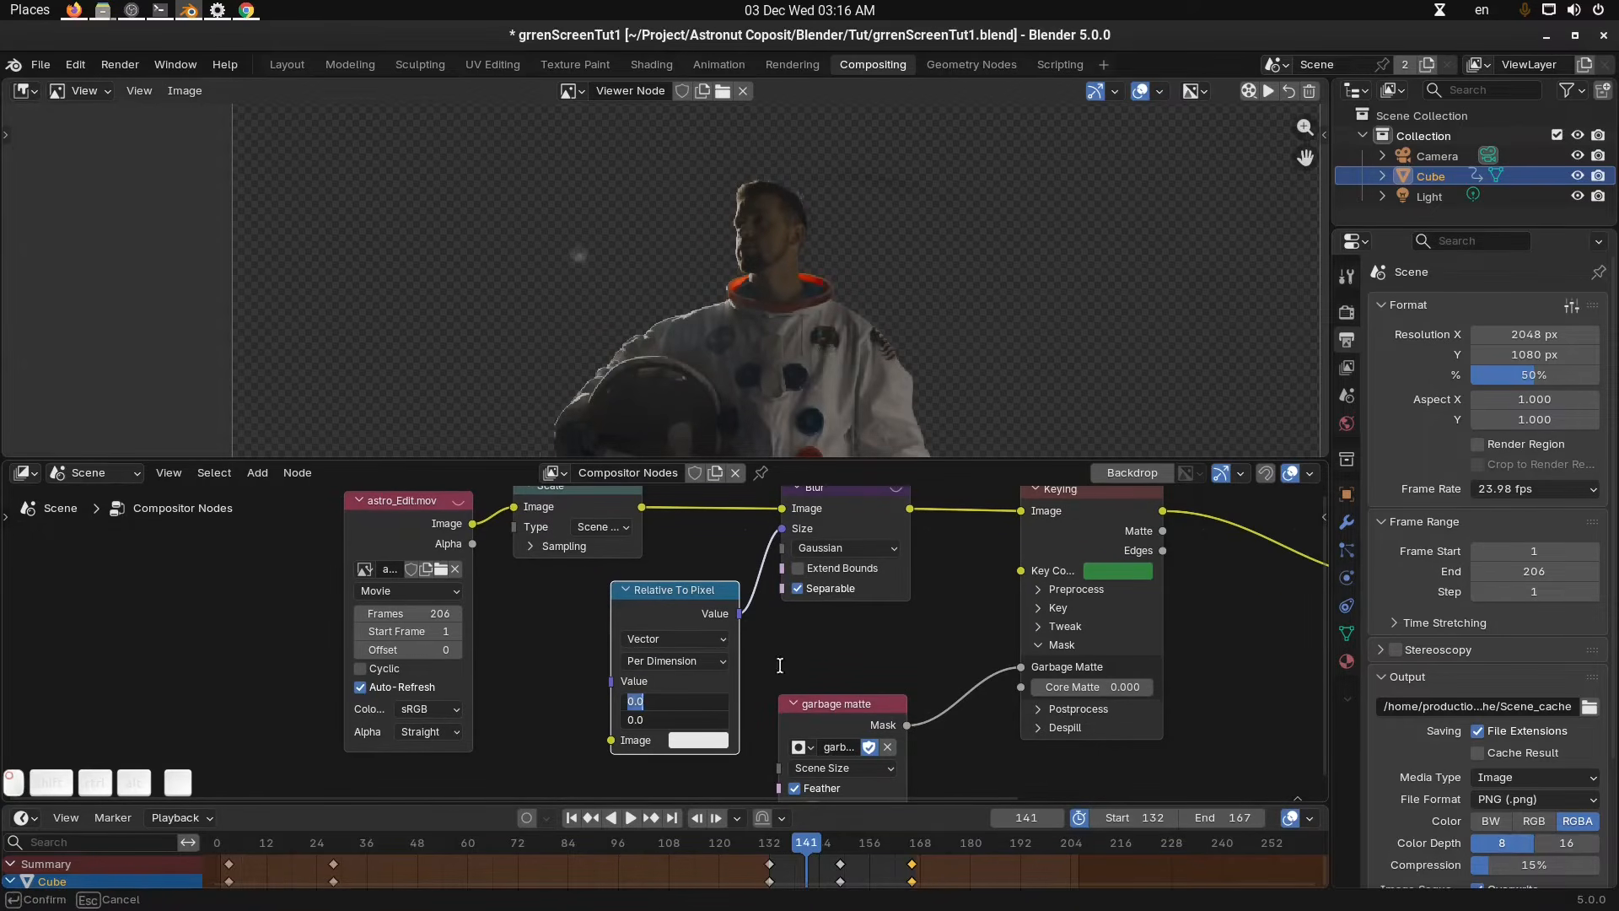
scroll(707, 583, "down", 1)
left_click_drag(650, 539, 622, 738)
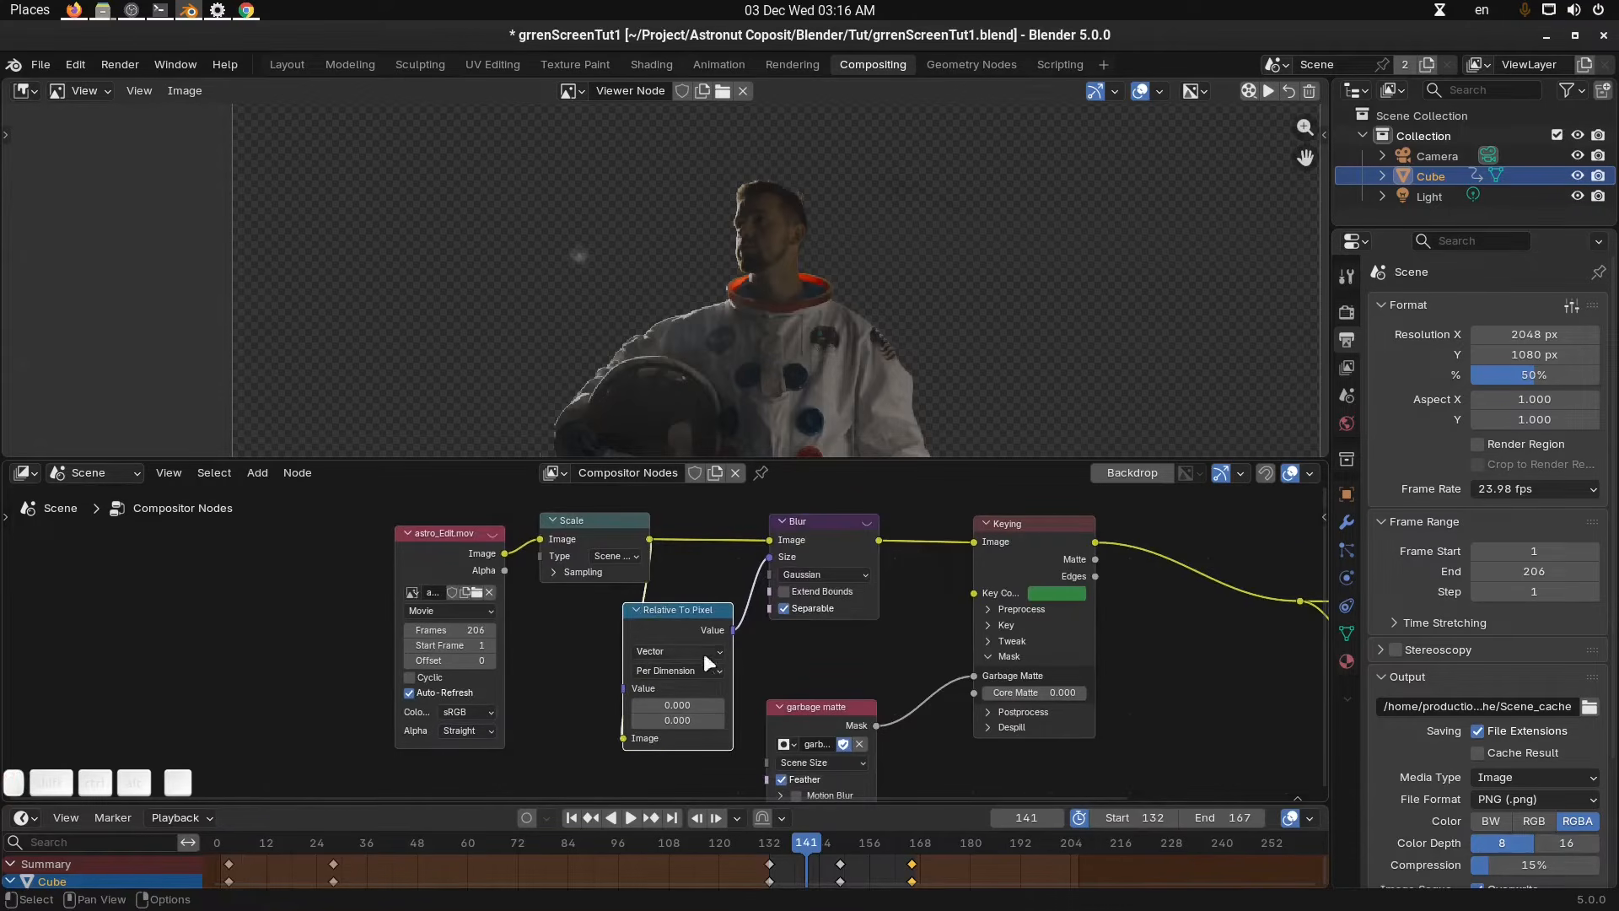
Set the Relative To Pixel node's vector value to 0.01 in both X and Y.
left_click(700, 704)
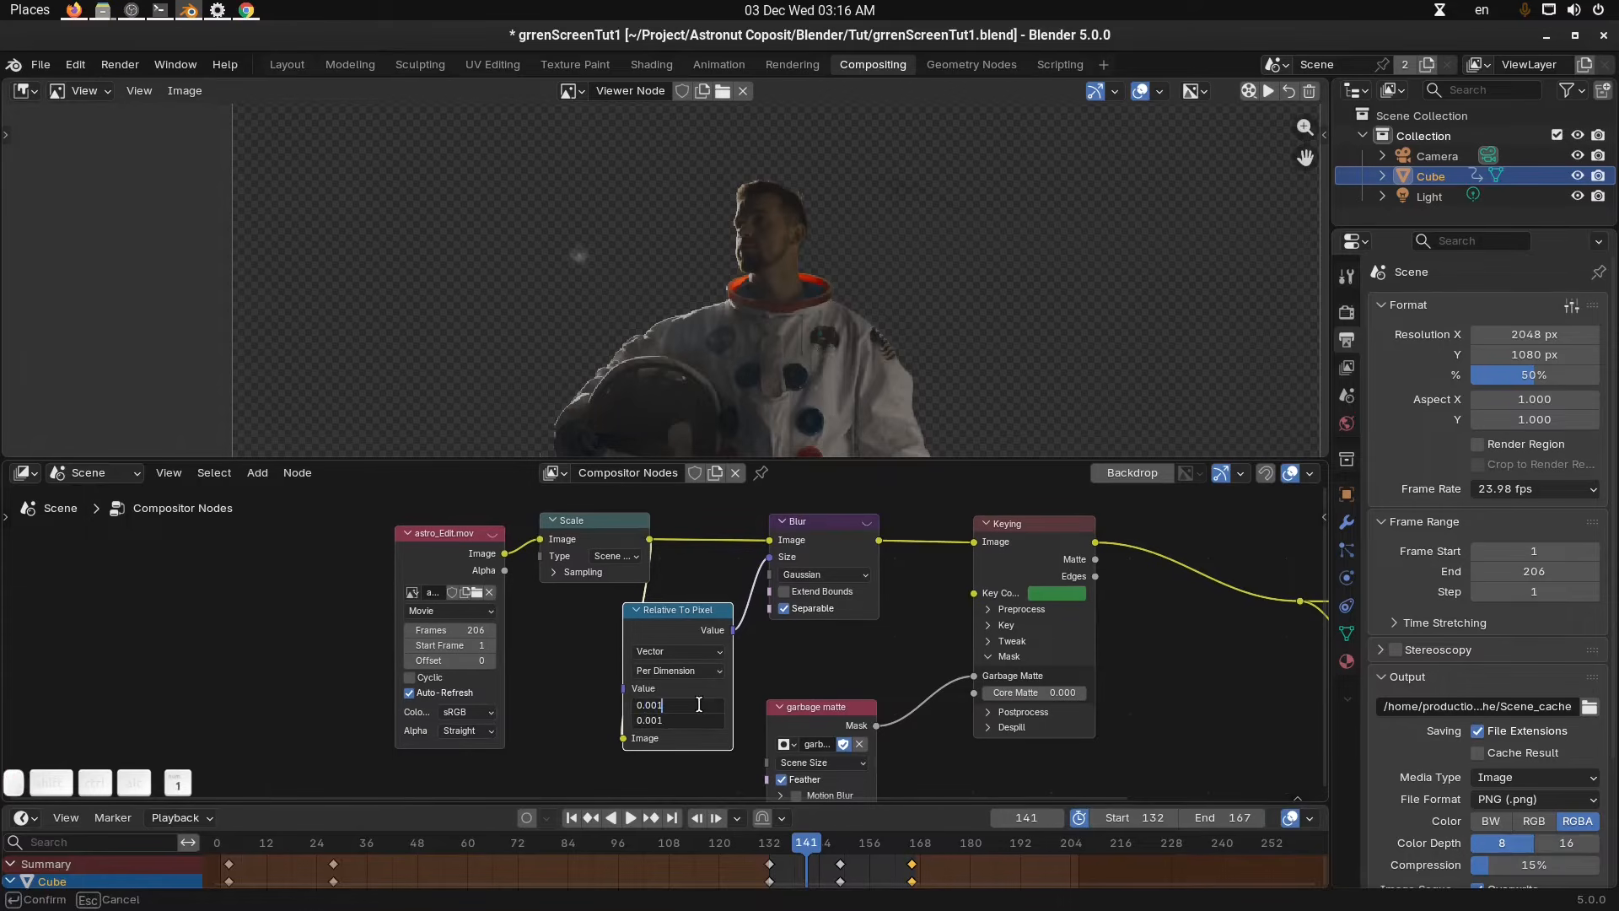
key("Return")
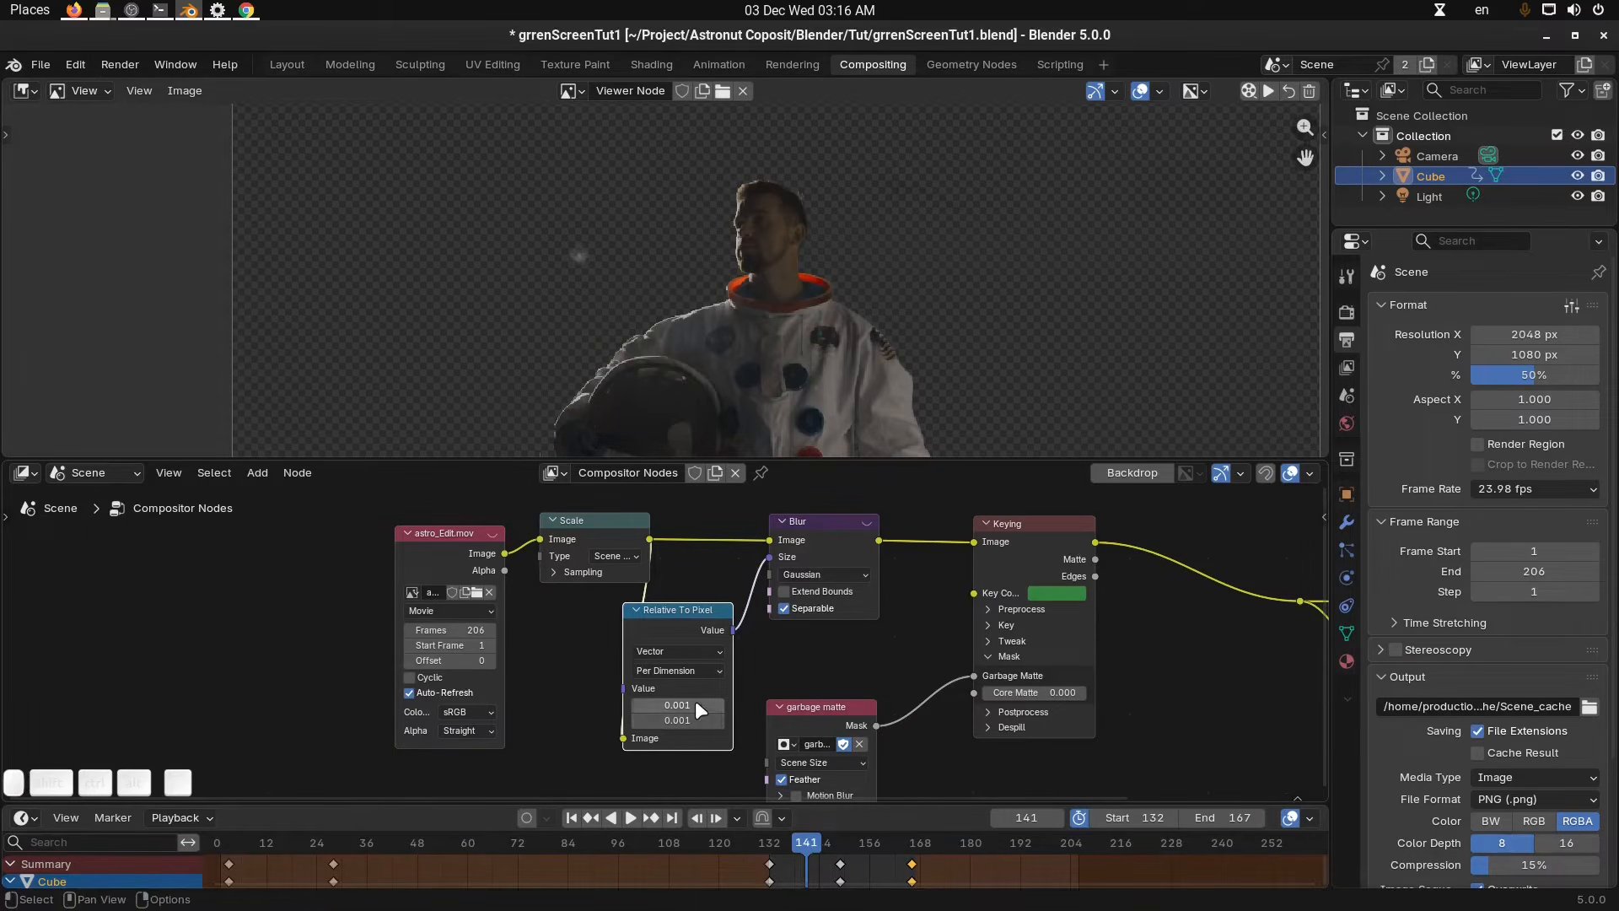
left_click(695, 701)
type("0")
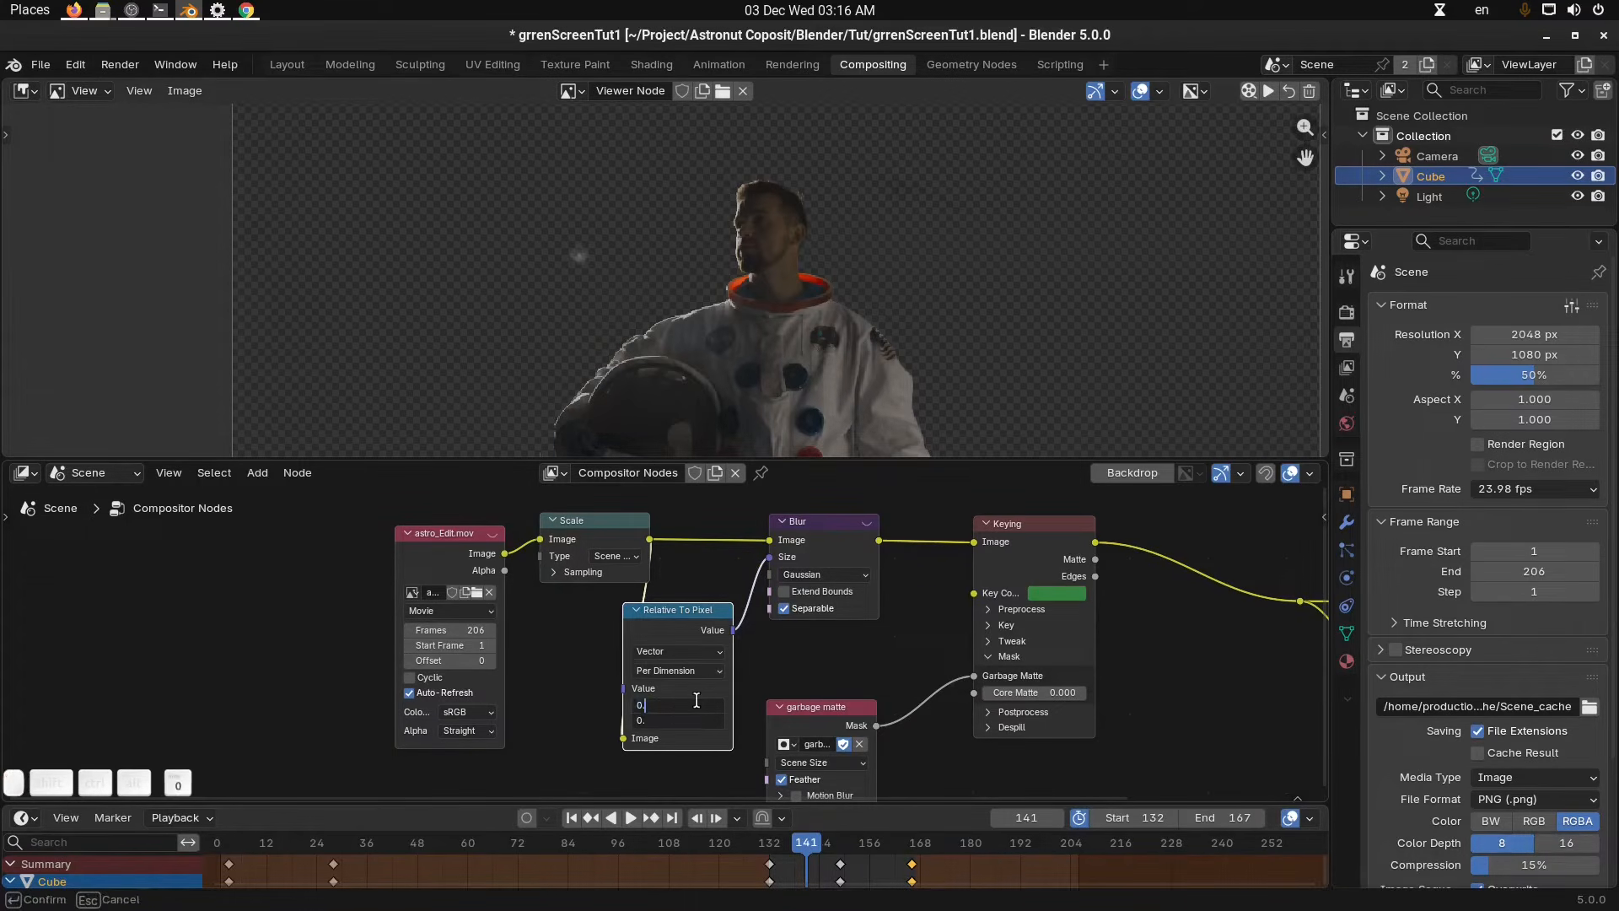
type(".02")
key("Return")
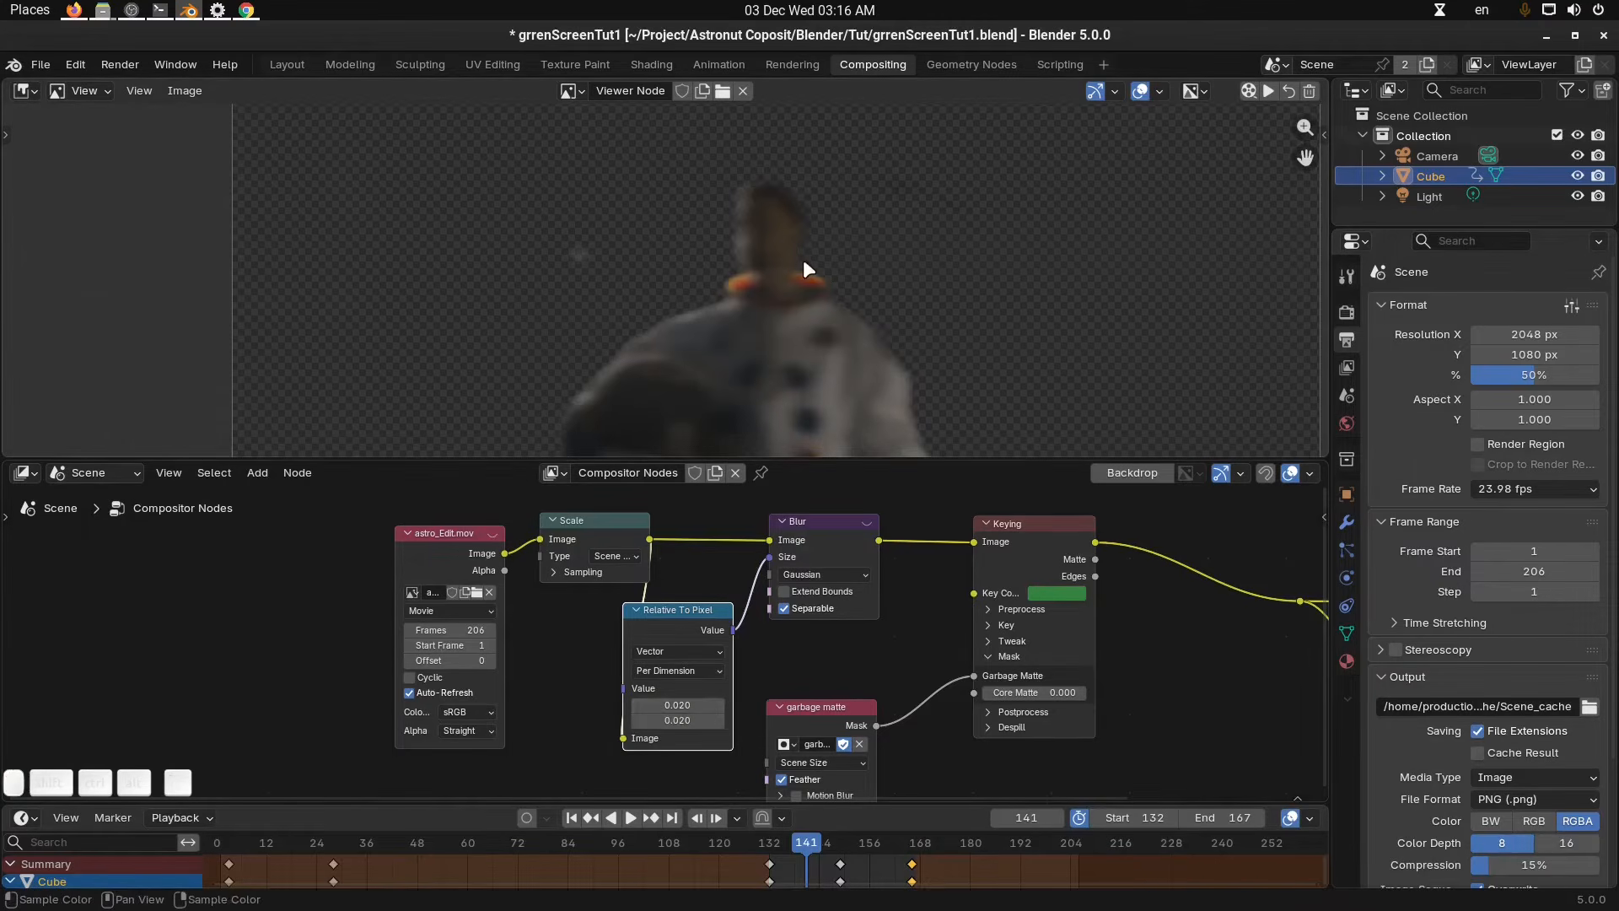
left_click(685, 707)
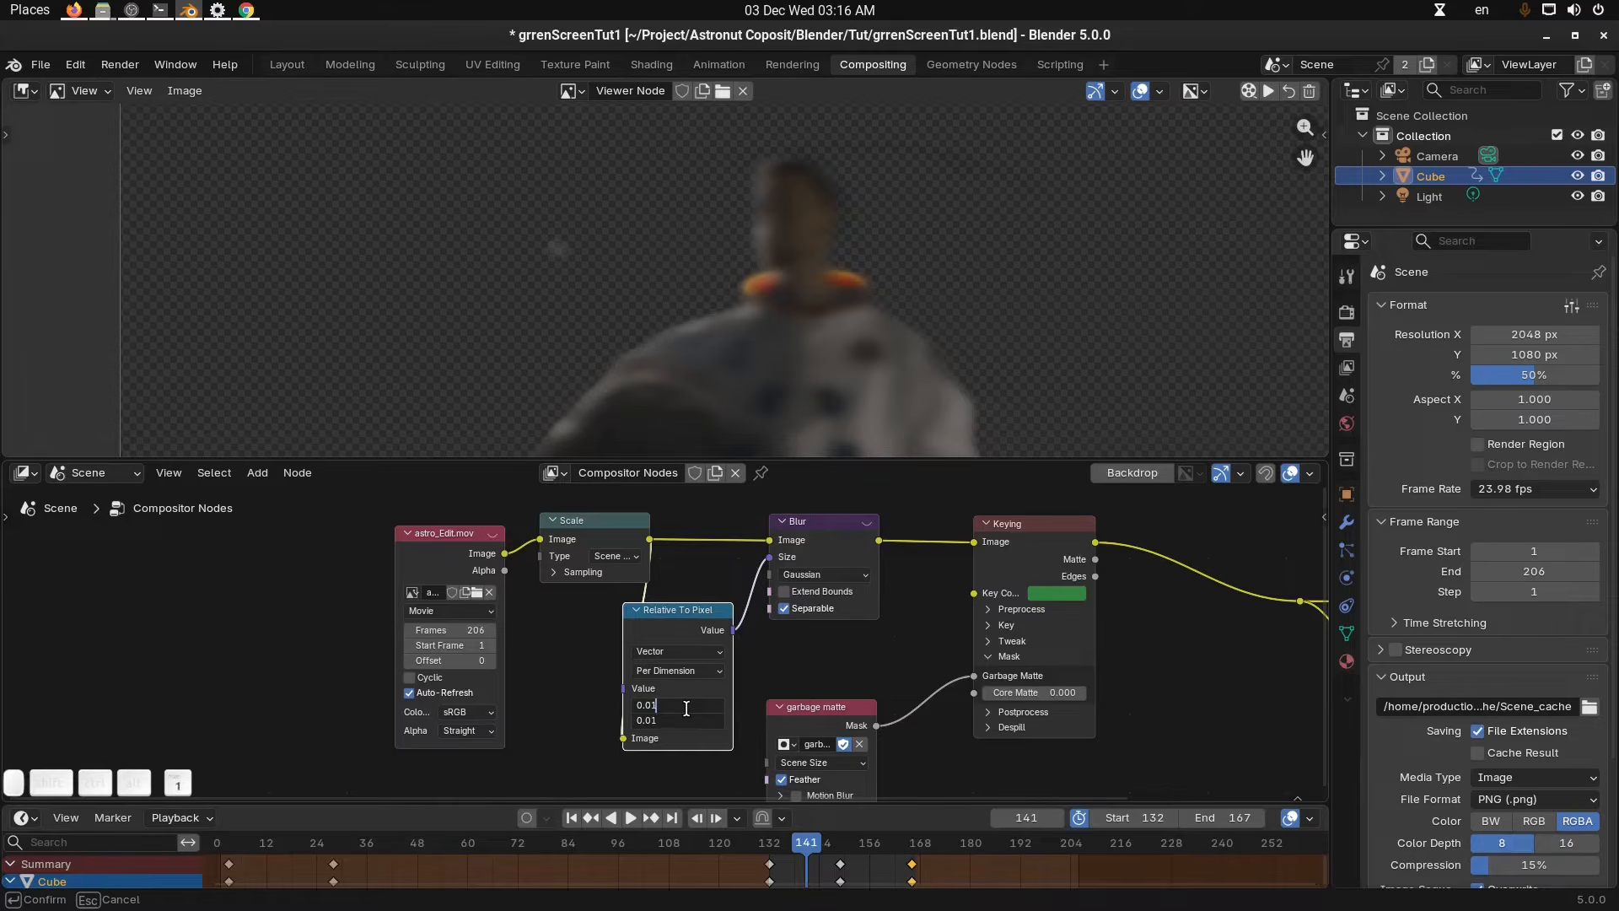
key("Return")
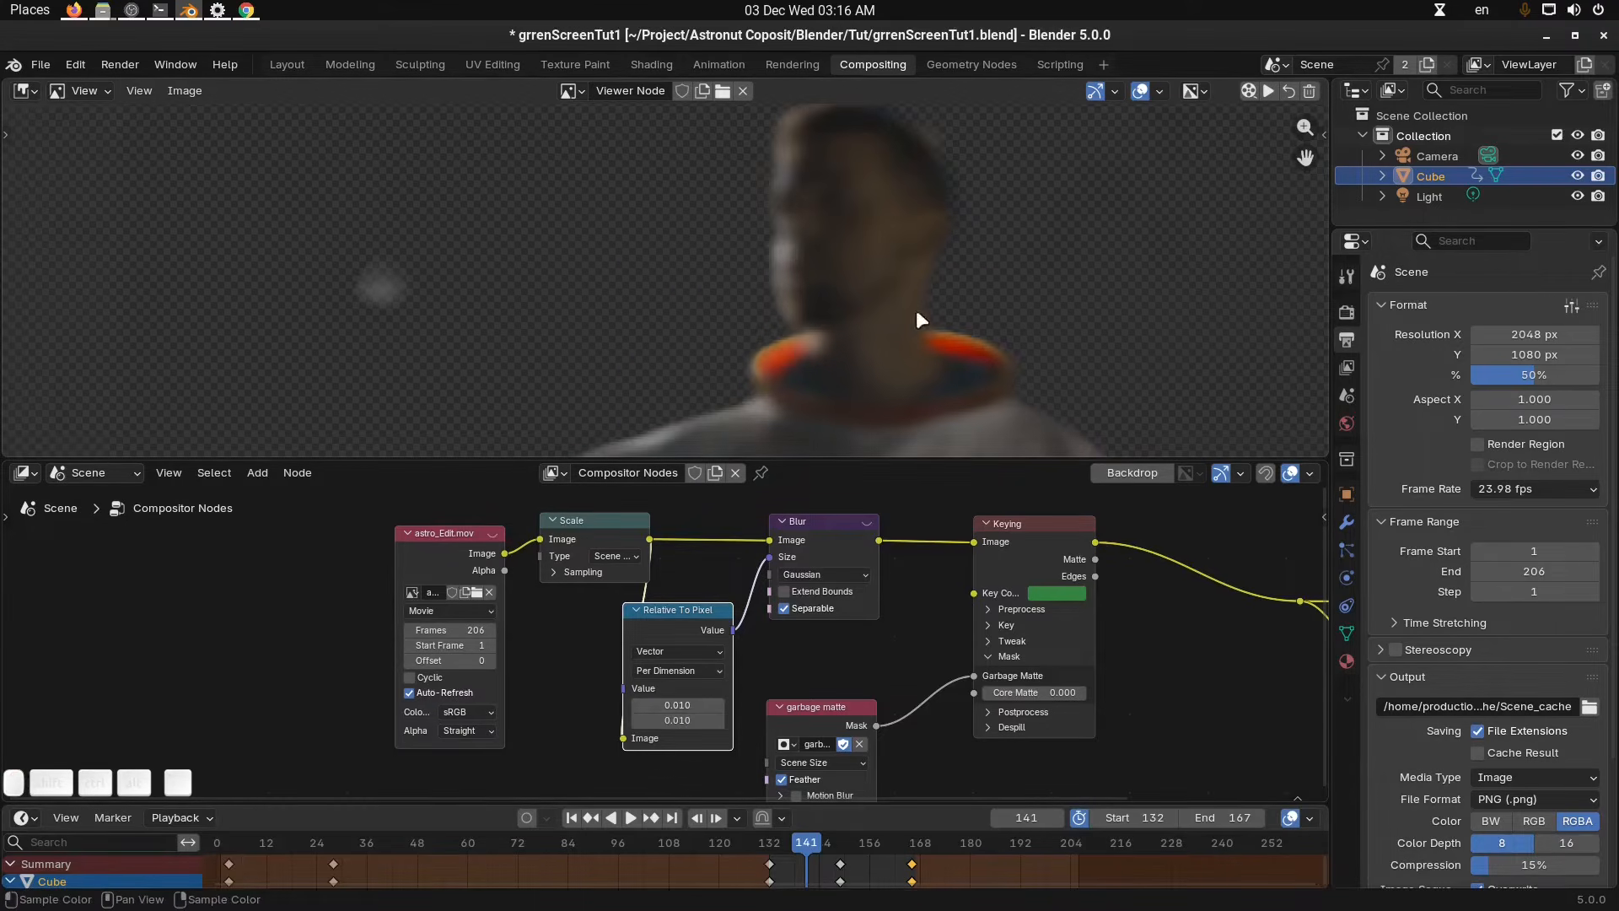
Set the resolution percentage to 100% and step forward to frame 142 to compare the blur.
left_click_drag(1536, 376, 1600, 376)
scroll(872, 291, "down", 1)
middle_click_drag(873, 293, 867, 295)
scroll(867, 295, "down", 1)
key("Right")
scroll(867, 295, "down", 3)
middle_click_drag(844, 228, 834, 285)
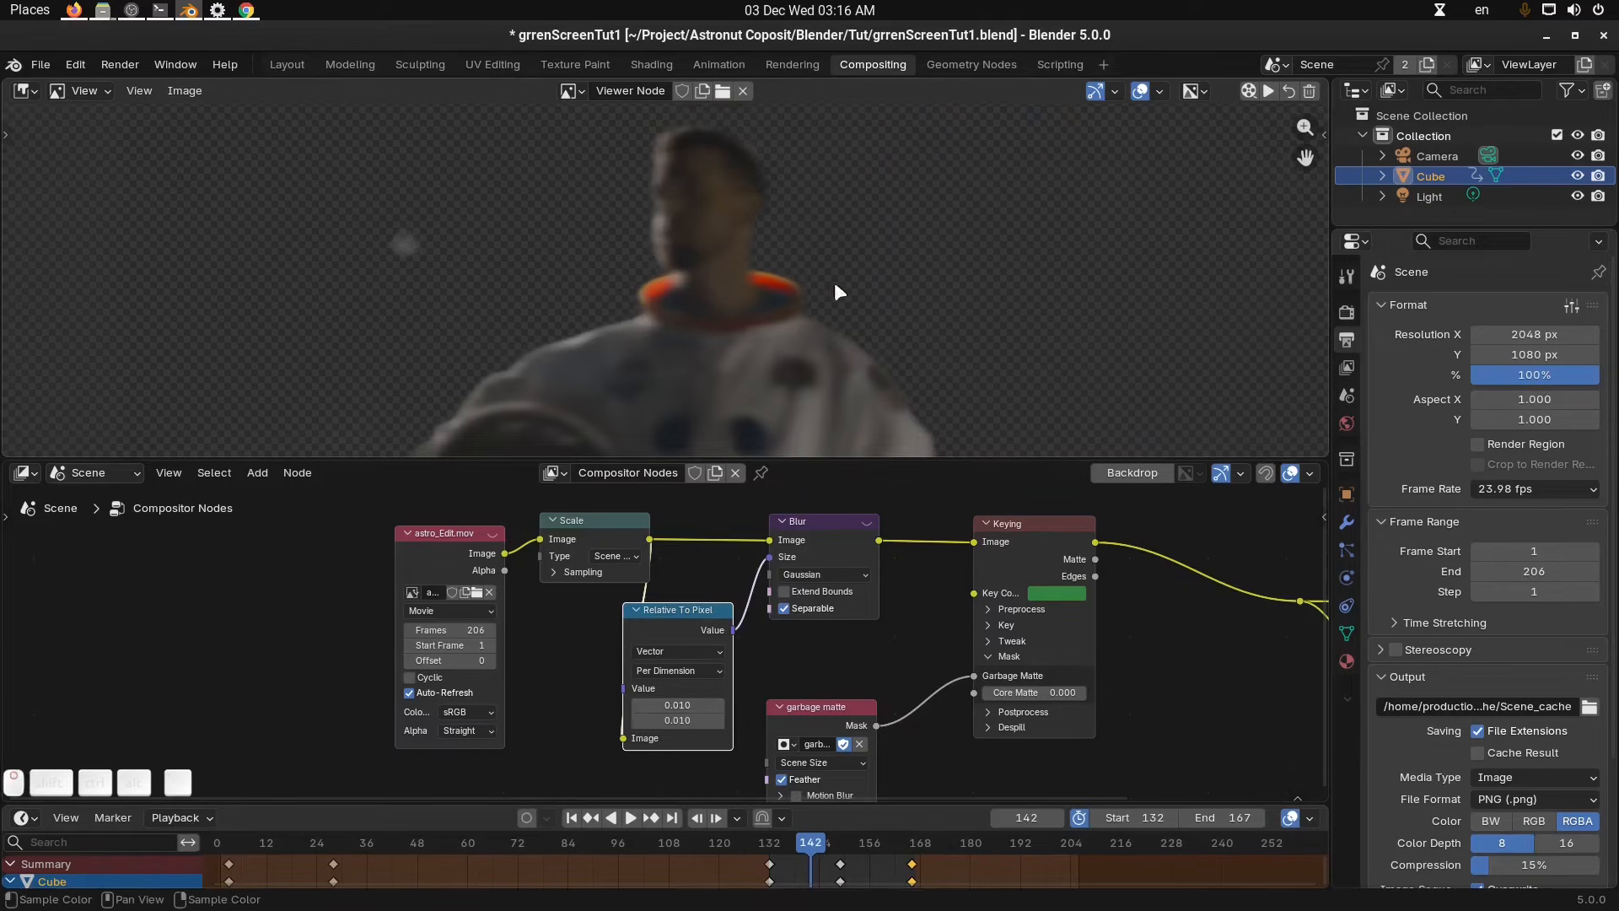
Set the resolution percentage to 50% and step back to frame 141.
left_click(1534, 375)
type("50")
key("Return")
middle_click_drag(788, 356, 782, 285)
key("Left")
scroll(722, 326, "up", 1)
scroll(743, 281, "up", 2)
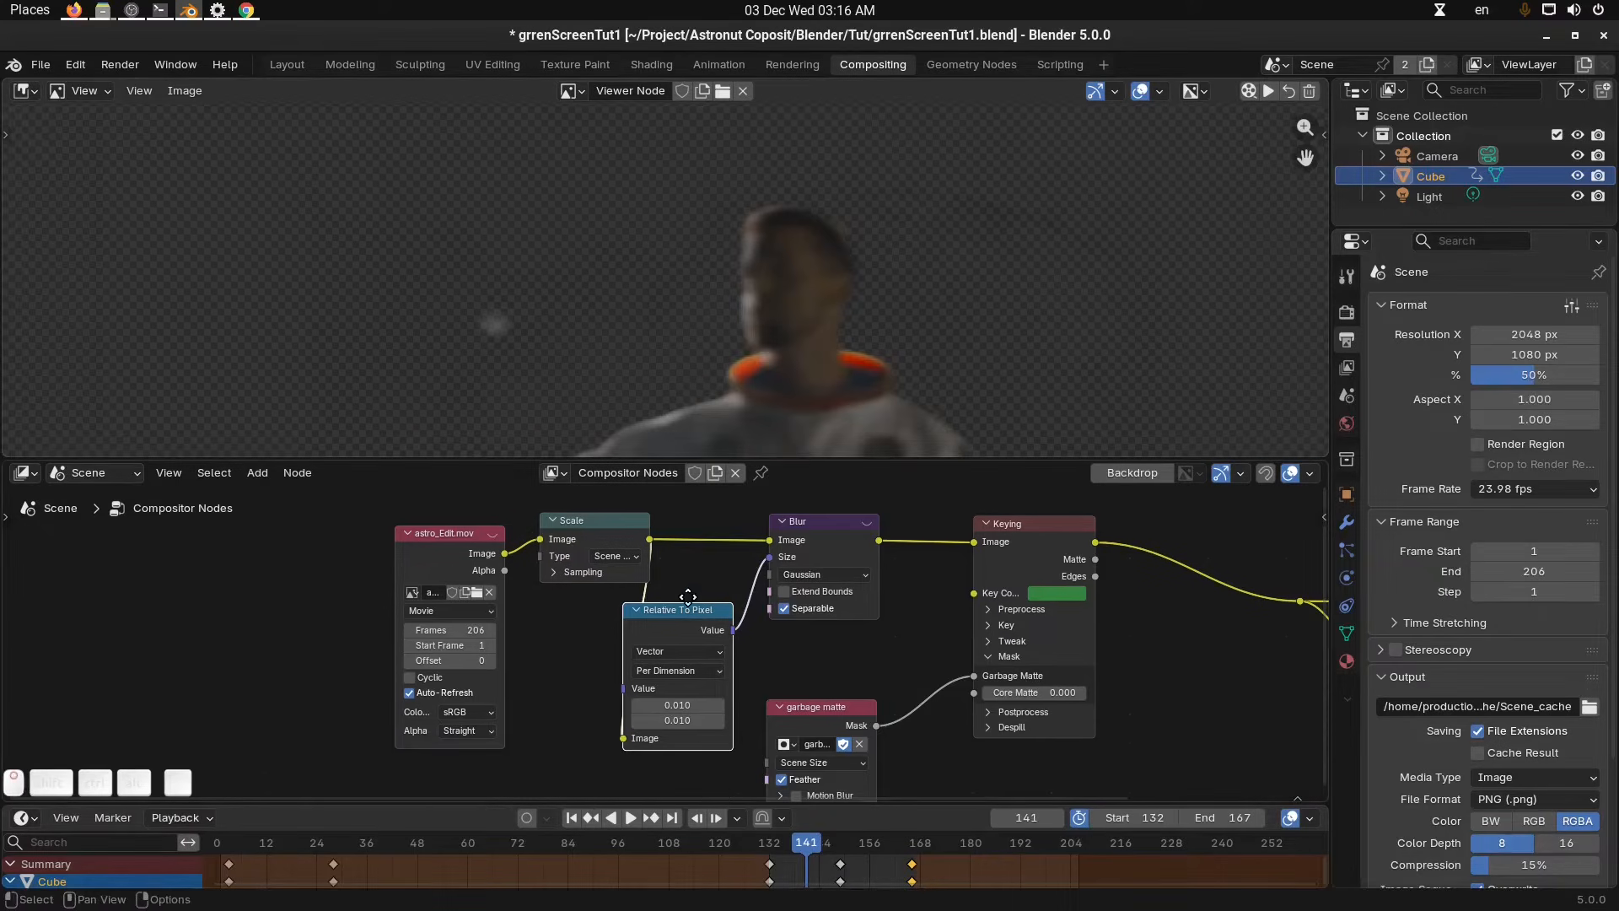
Rearrange the movie clip, Scale and Relative To Pixel nodes into a tidier layout.
middle_click_drag(687, 583, 726, 610)
left_click_drag(487, 560, 381, 559)
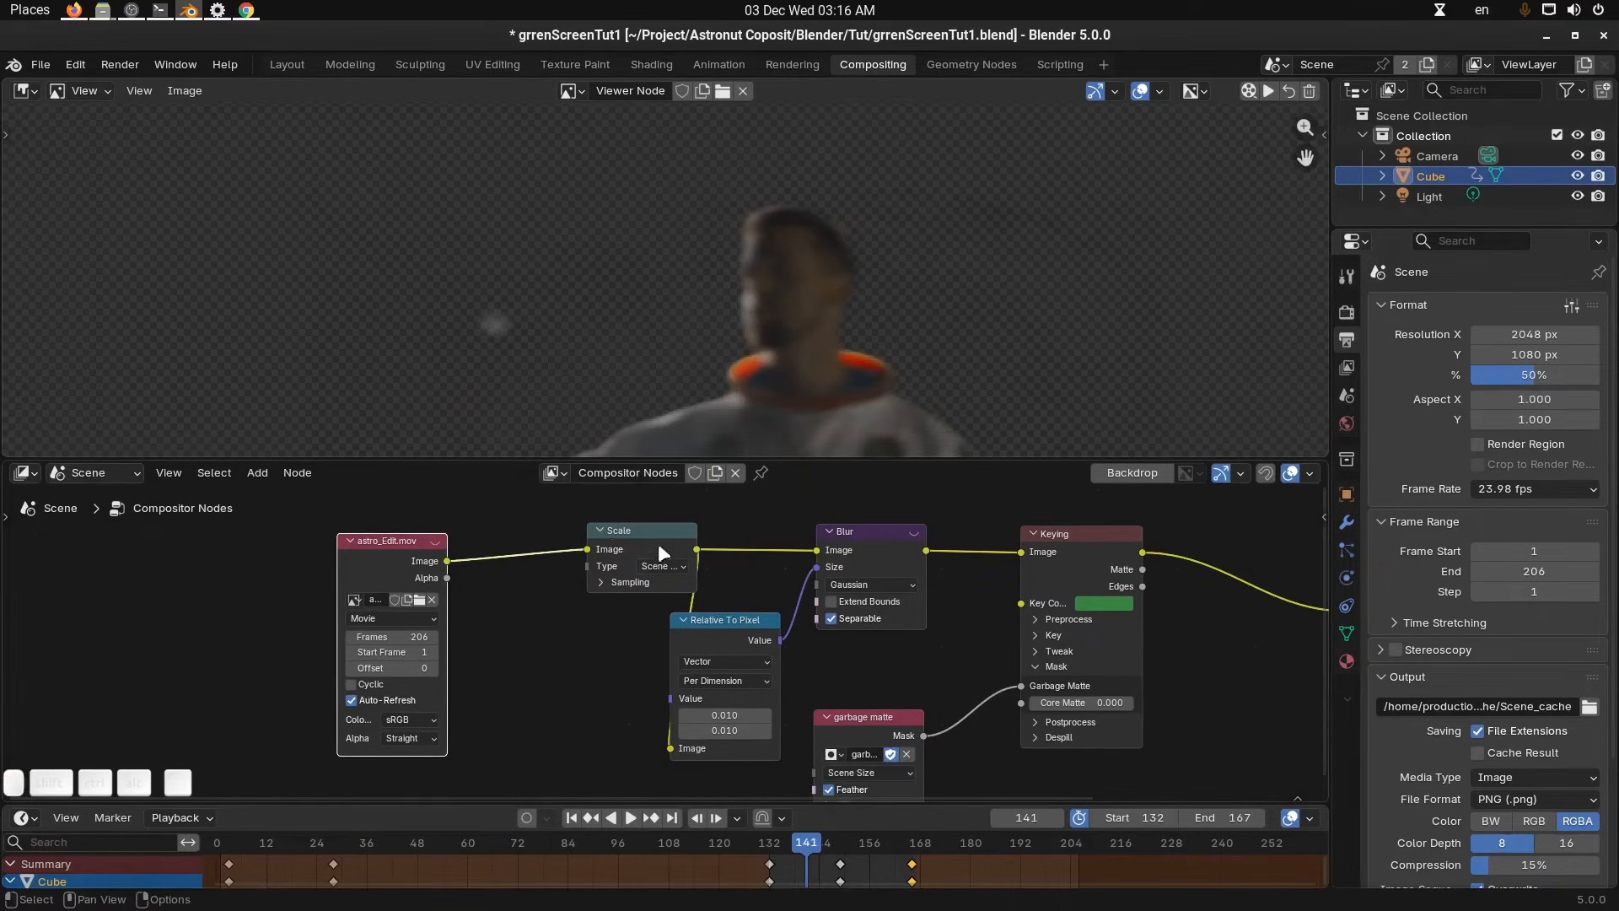
left_click_drag(657, 550, 559, 579)
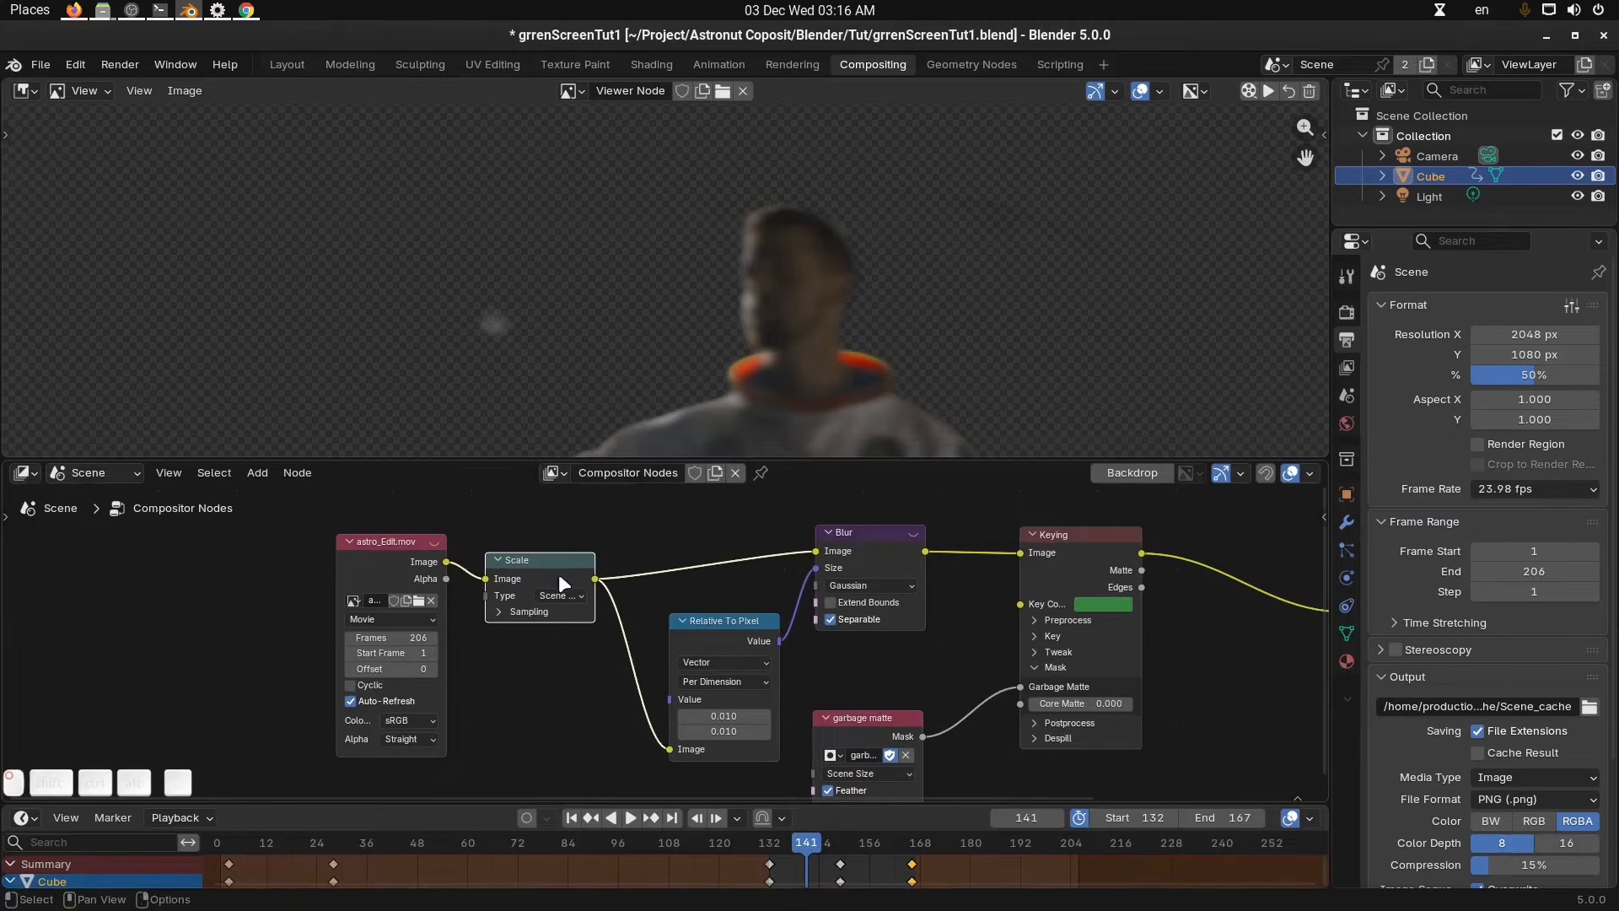
left_click(612, 672)
middle_click_drag(614, 676, 585, 665)
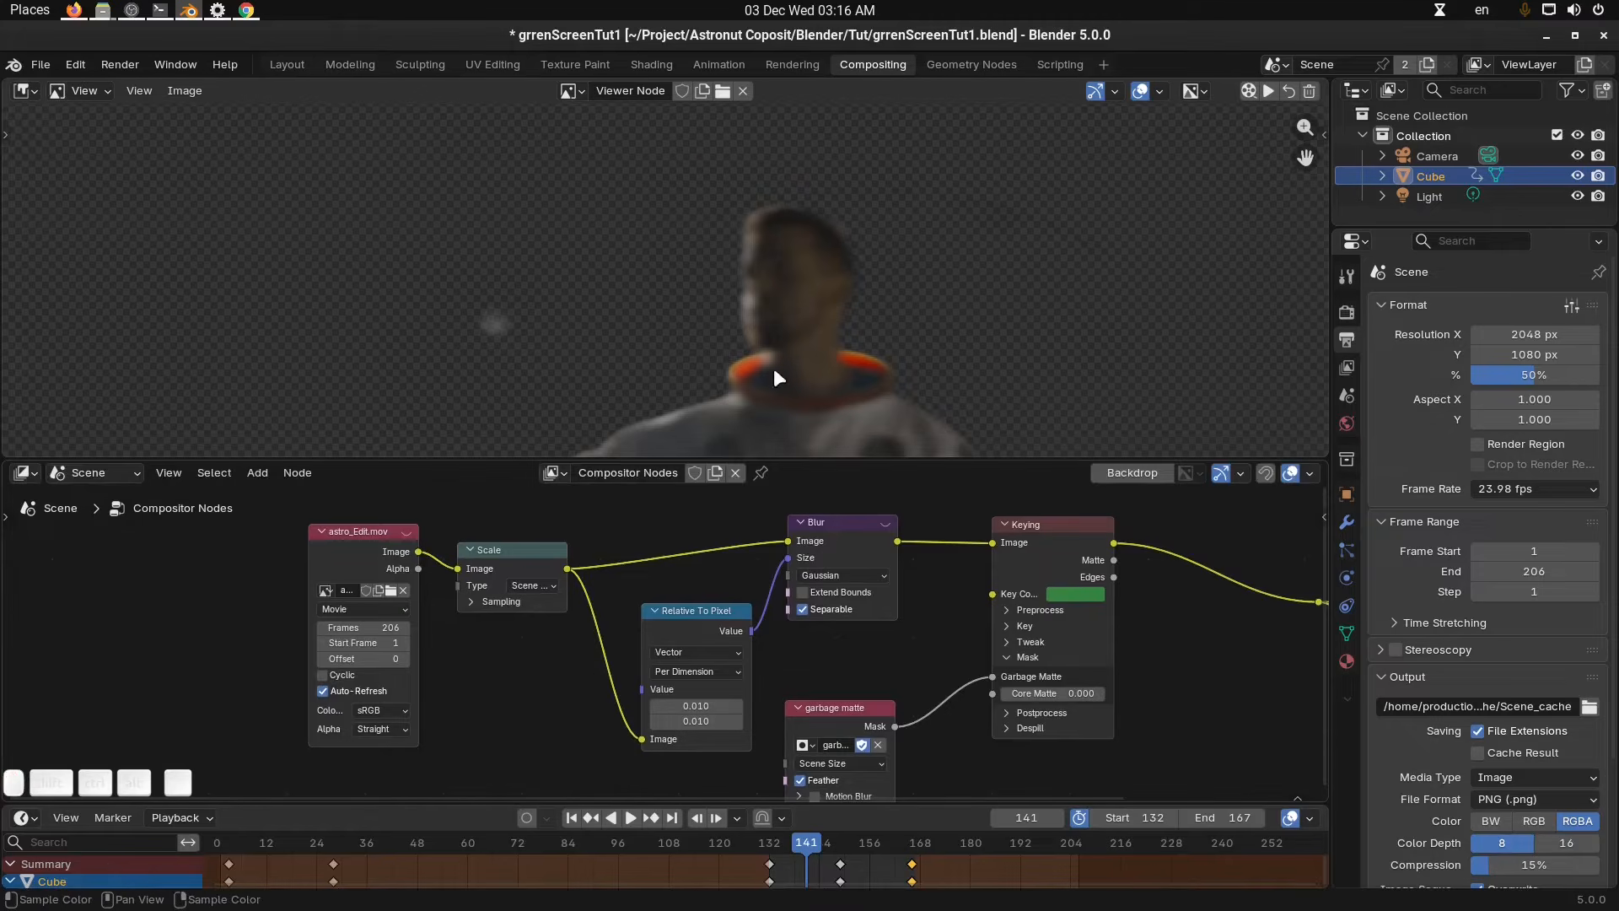
scroll(772, 367, "down", 3)
middle_click_drag(788, 367, 787, 288)
middle_click_drag(843, 653, 727, 651)
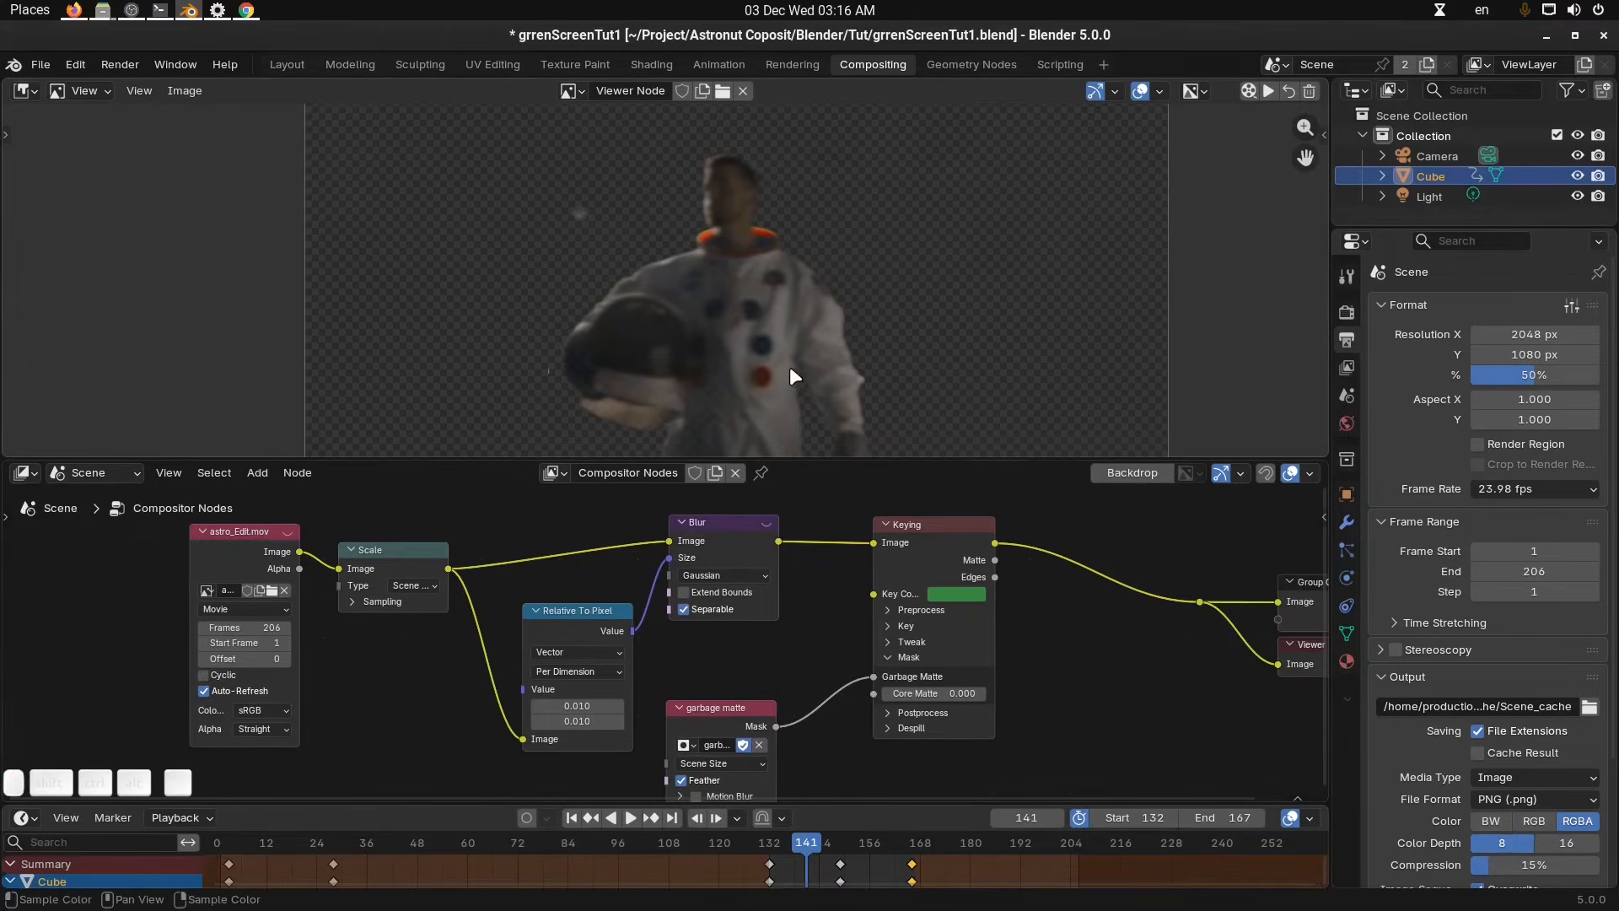
scroll(789, 366, "down", 3)
scroll(811, 634, "up", 1)
scroll(811, 630, "down", 2)
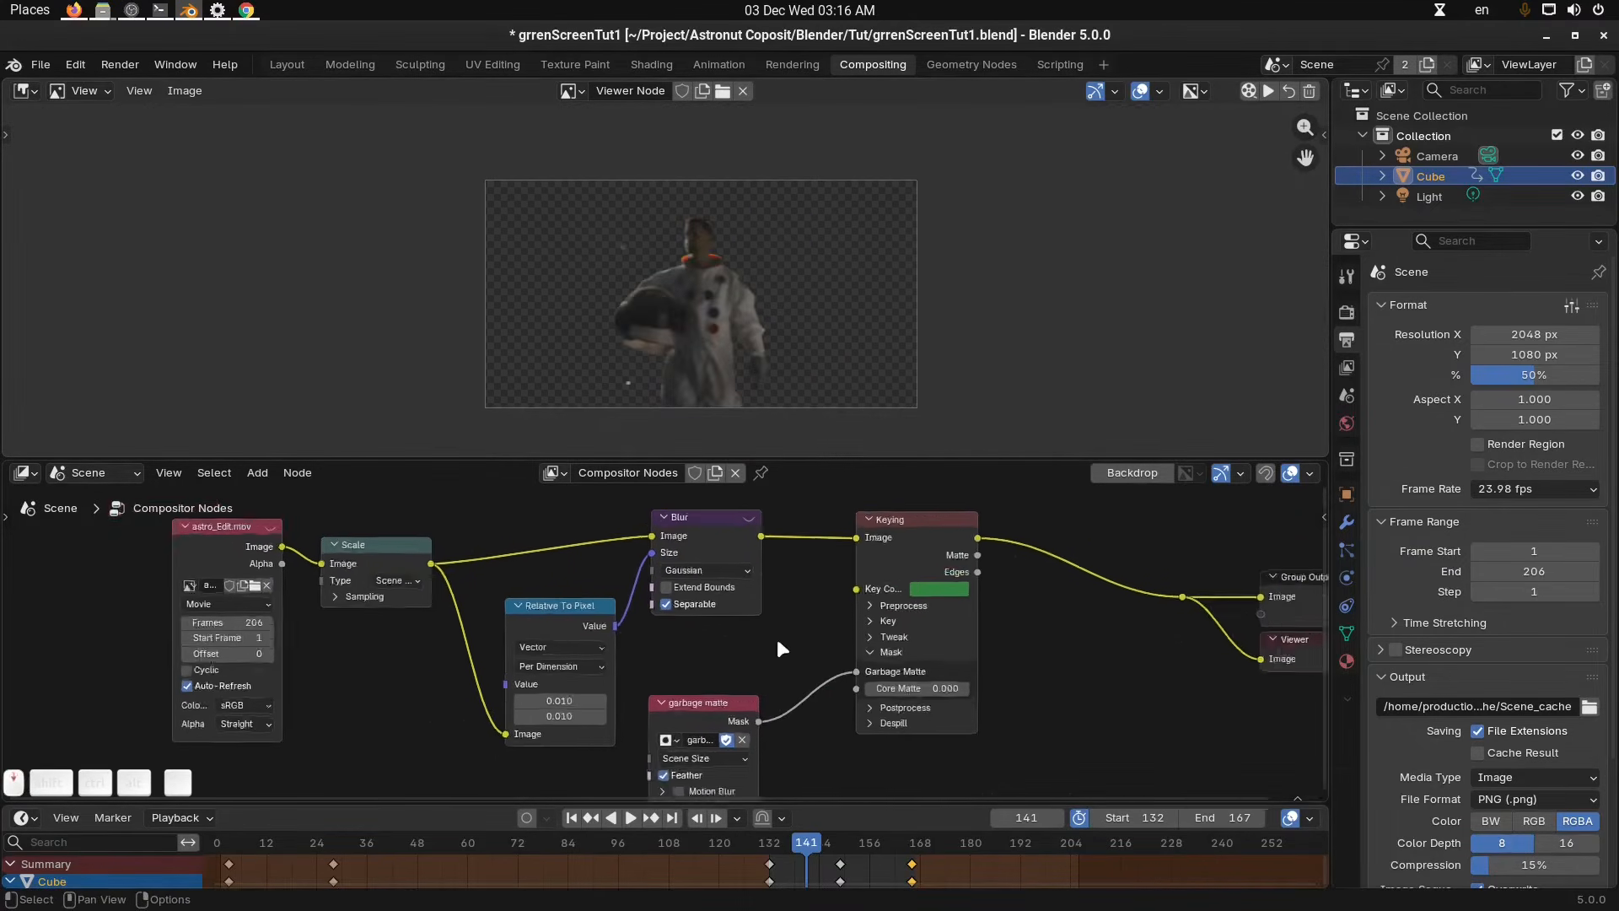
mouse_move(519, 601)
middle_mouse_down()
mouse_move(587, 594)
mouse_move(542, 604)
middle_mouse_up()
scroll(556, 595, "up", 2)
middle_click_drag(775, 680, 745, 638)
scroll(746, 639, "down", 2)
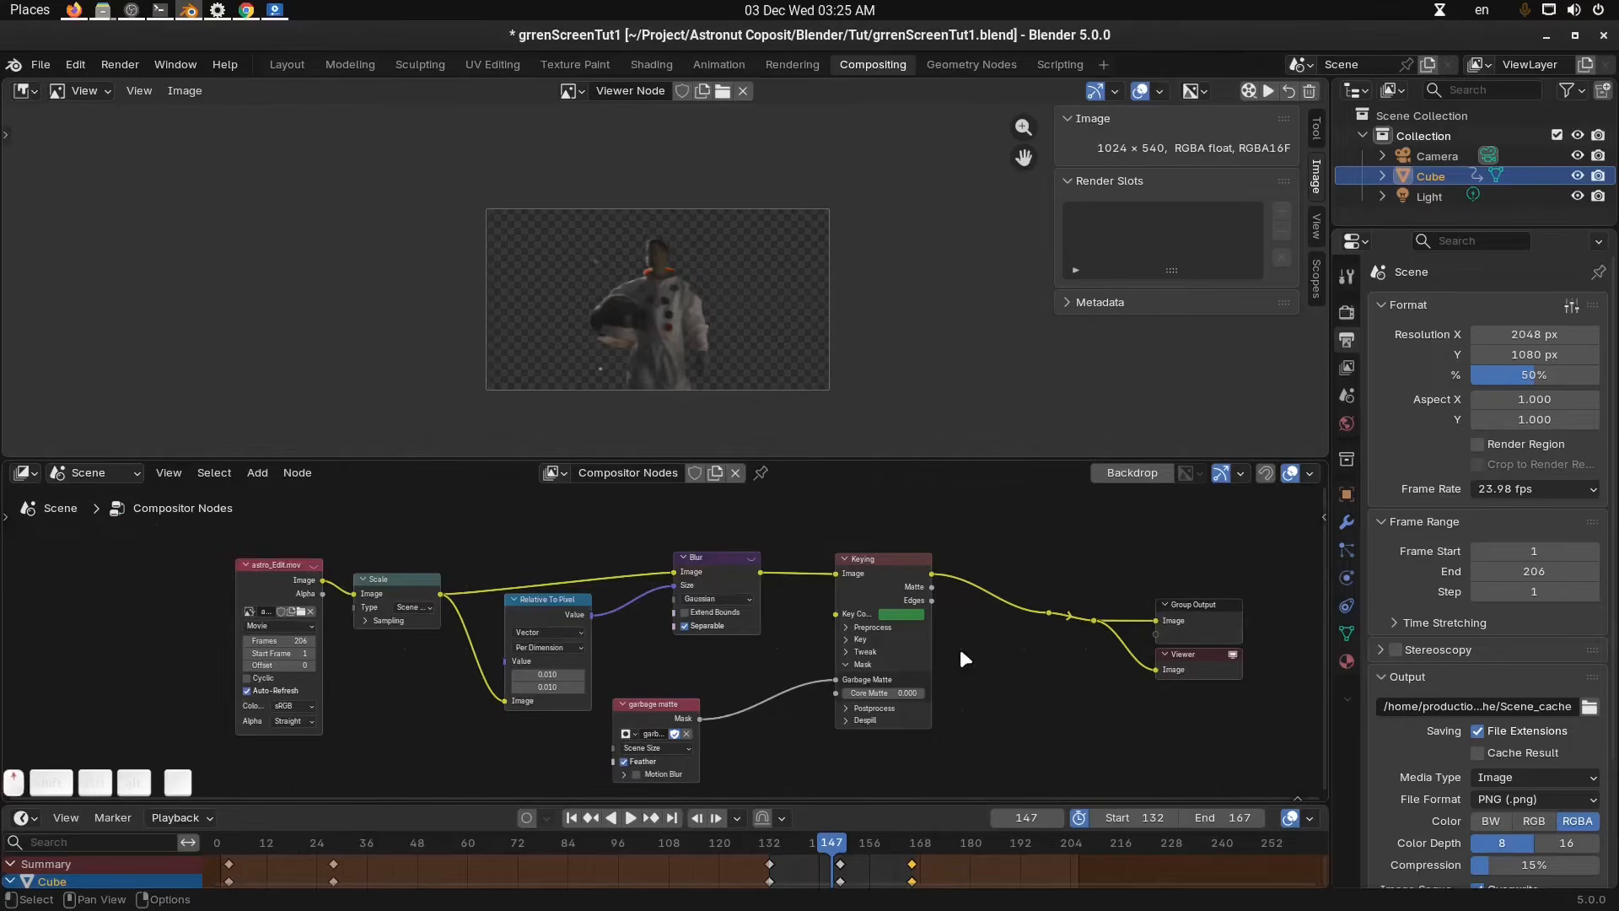
Add a Render Layers node and position it below the Keying node.
scroll(958, 645, "up", 2)
middle_click_drag(958, 645, 611, 604)
scroll(716, 241, "up", 1)
scroll(742, 260, "up", 2)
middle_click_drag(762, 282, 745, 256)
scroll(759, 272, "down", 2)
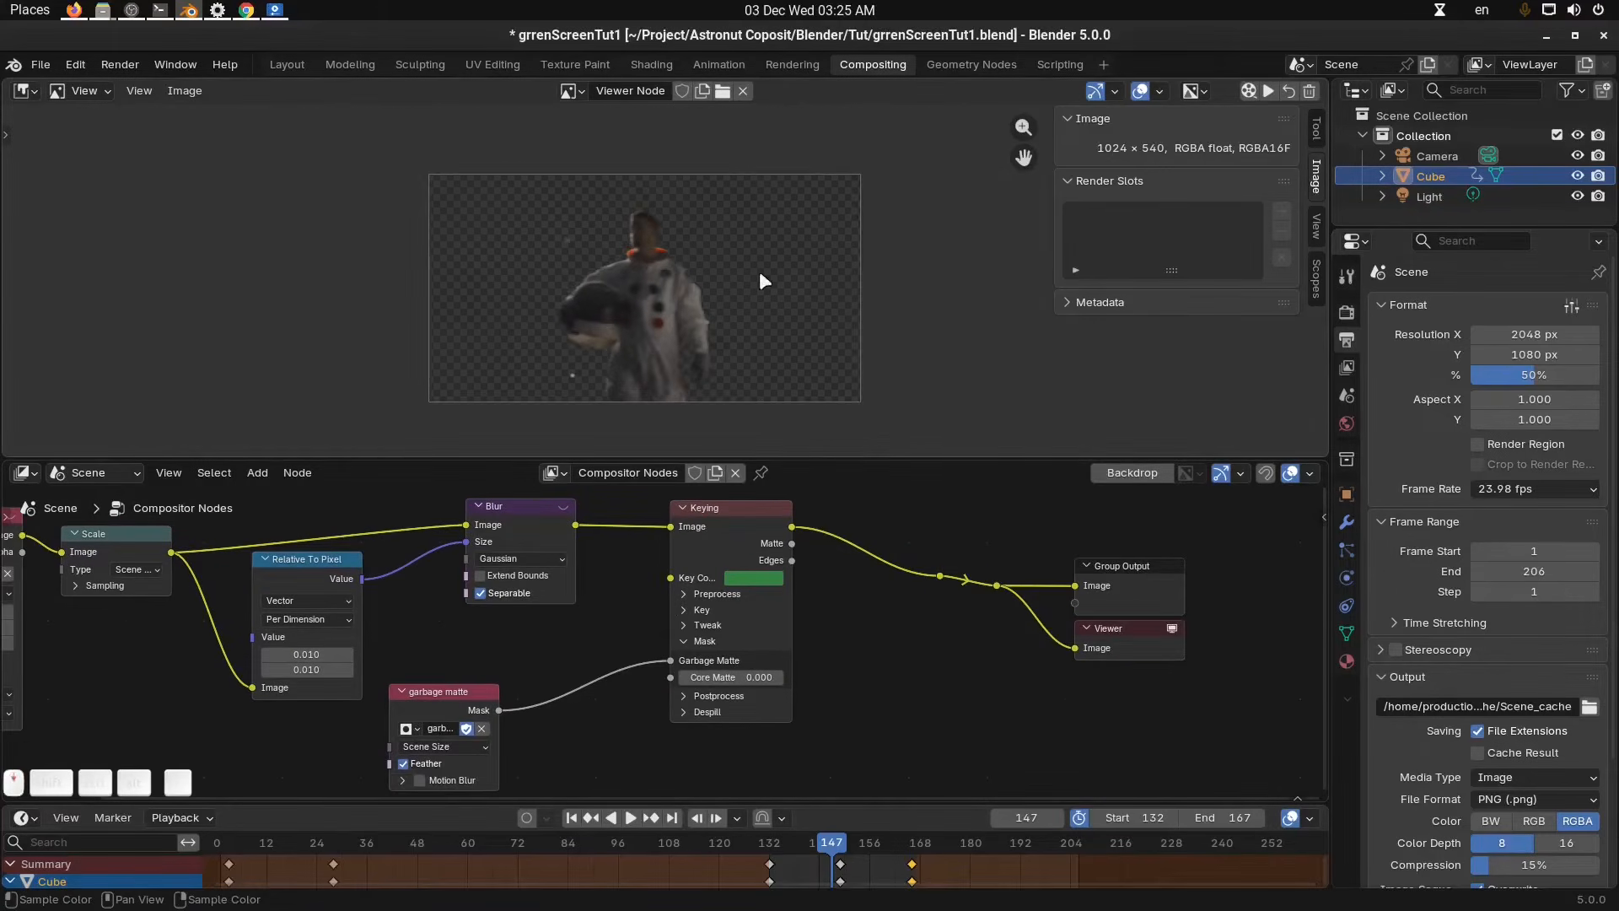
middle_click_drag(878, 629, 817, 619)
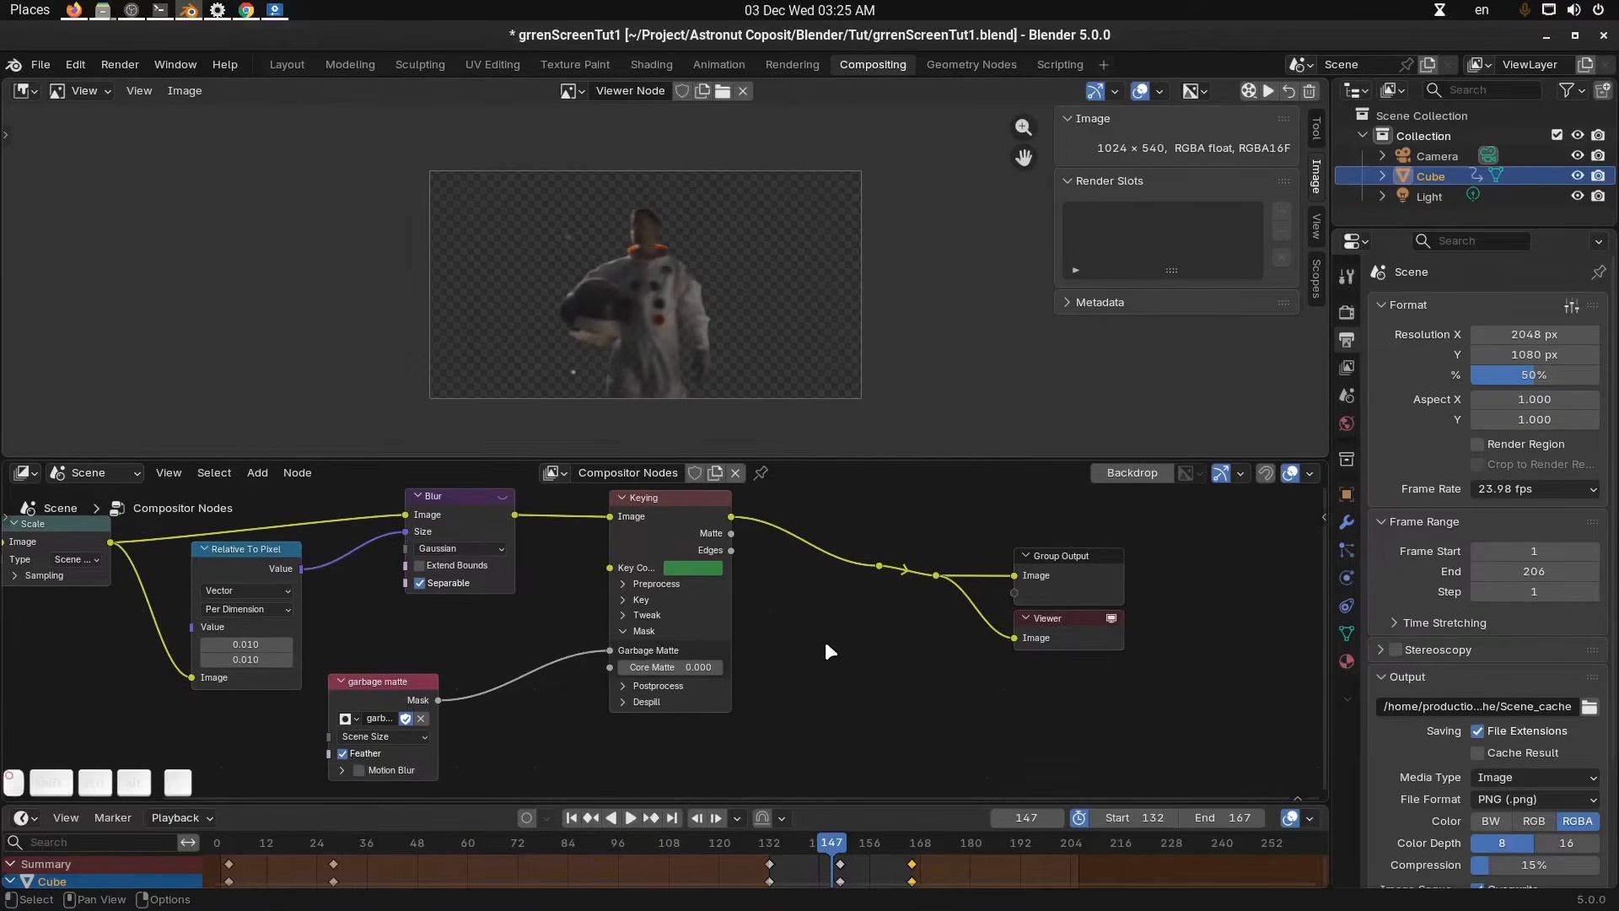
key("shift+a")
type("rende")
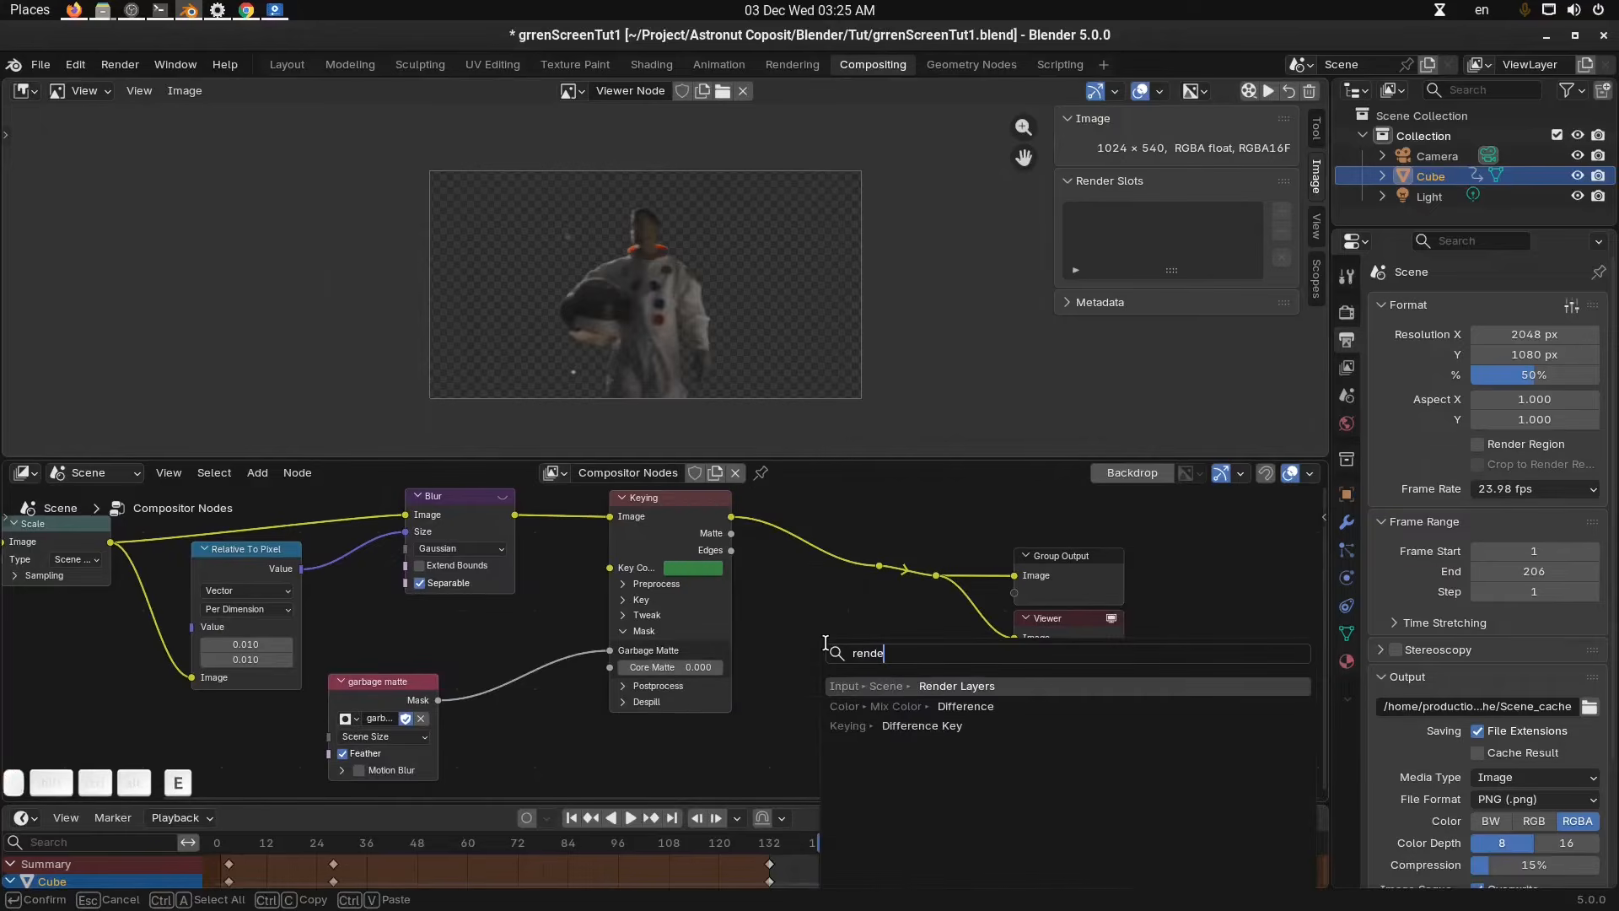
key("Return")
left_click(712, 715)
scroll(713, 715, "down", 1)
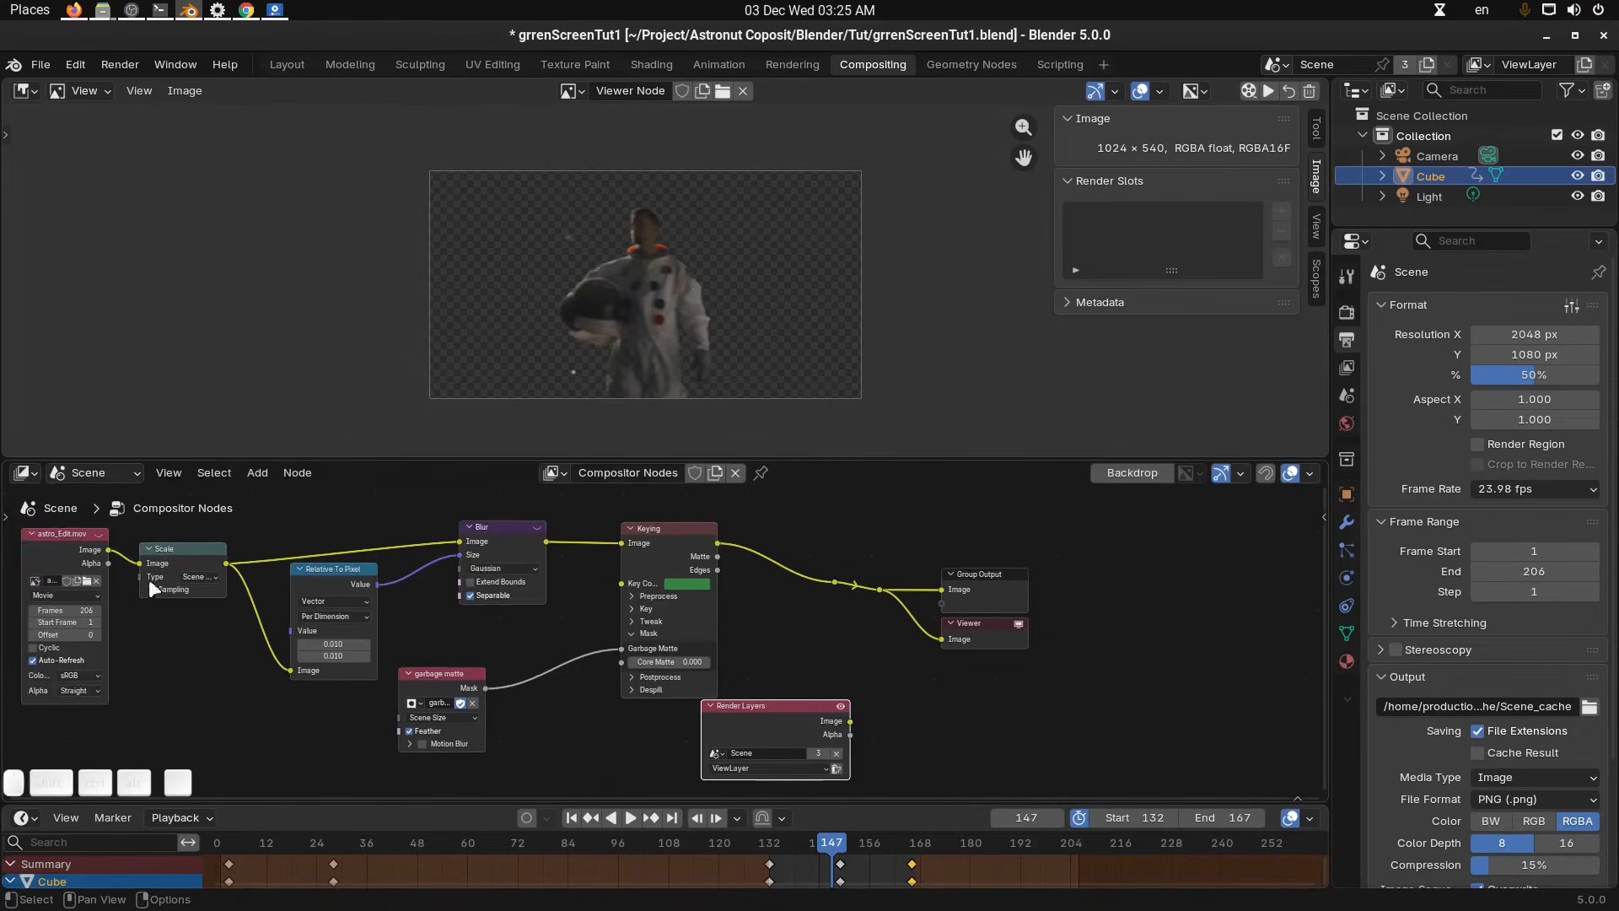
middle_click_drag(75, 548, 92, 547)
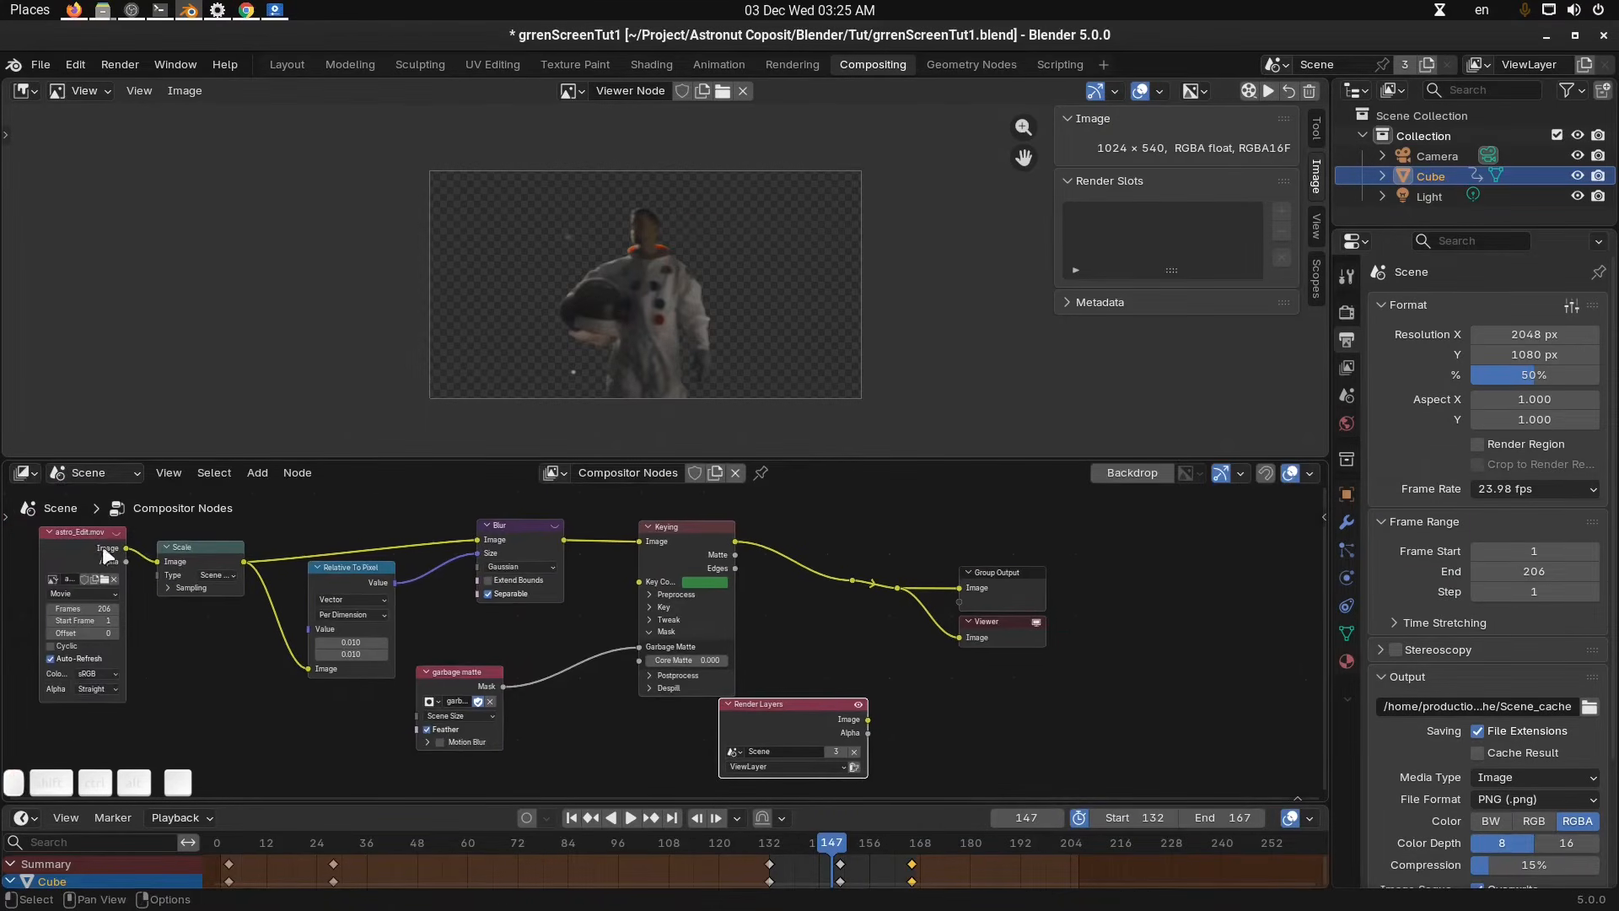
middle_click_drag(734, 676, 662, 647)
scroll(673, 653, "up", 2)
left_click_drag(716, 688, 655, 697)
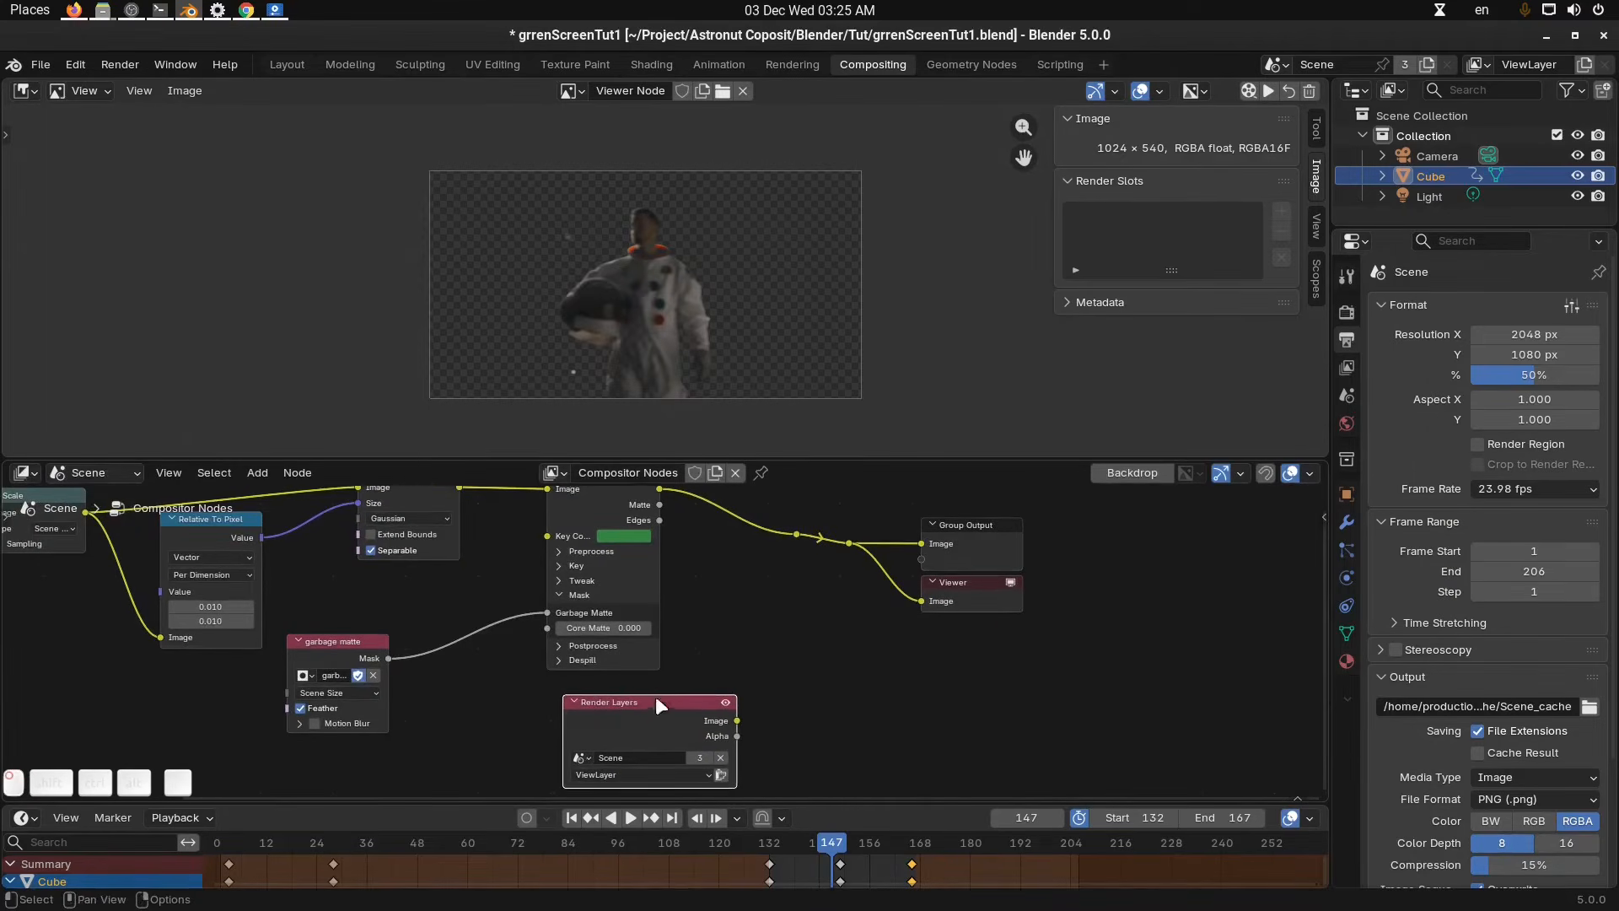
Duplicate the Scale node and route the Render Layers image through it into the output links.
scroll(785, 725, "up", 1)
middle_click_drag(782, 718, 891, 707)
scroll(892, 701, "down", 3)
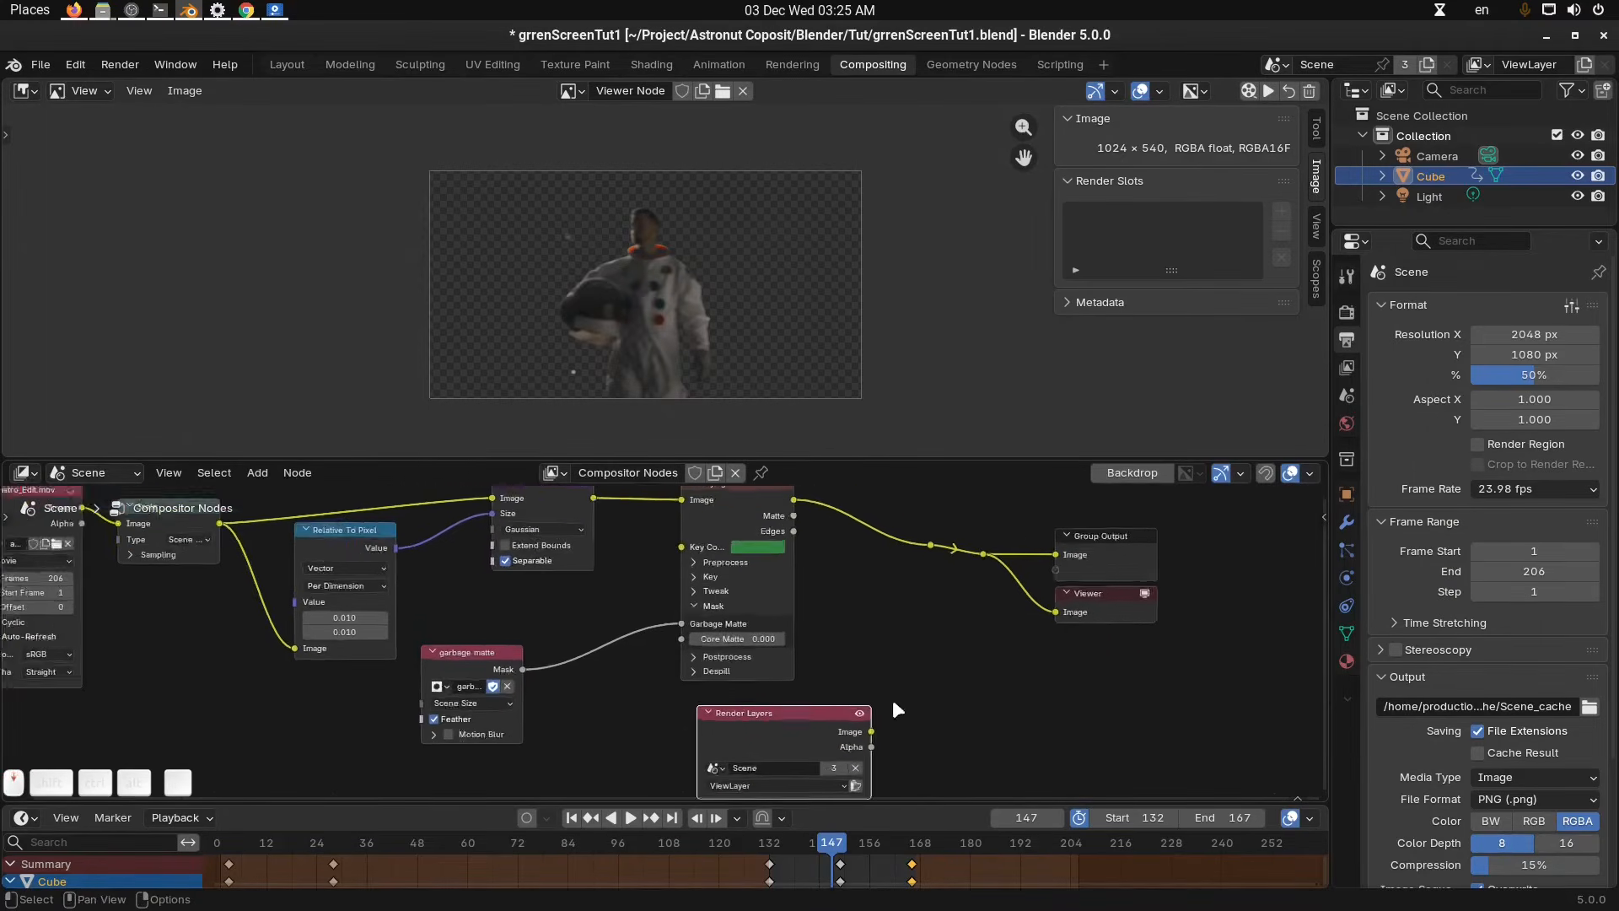
left_click(199, 526)
left_click_drag(201, 530, 973, 679)
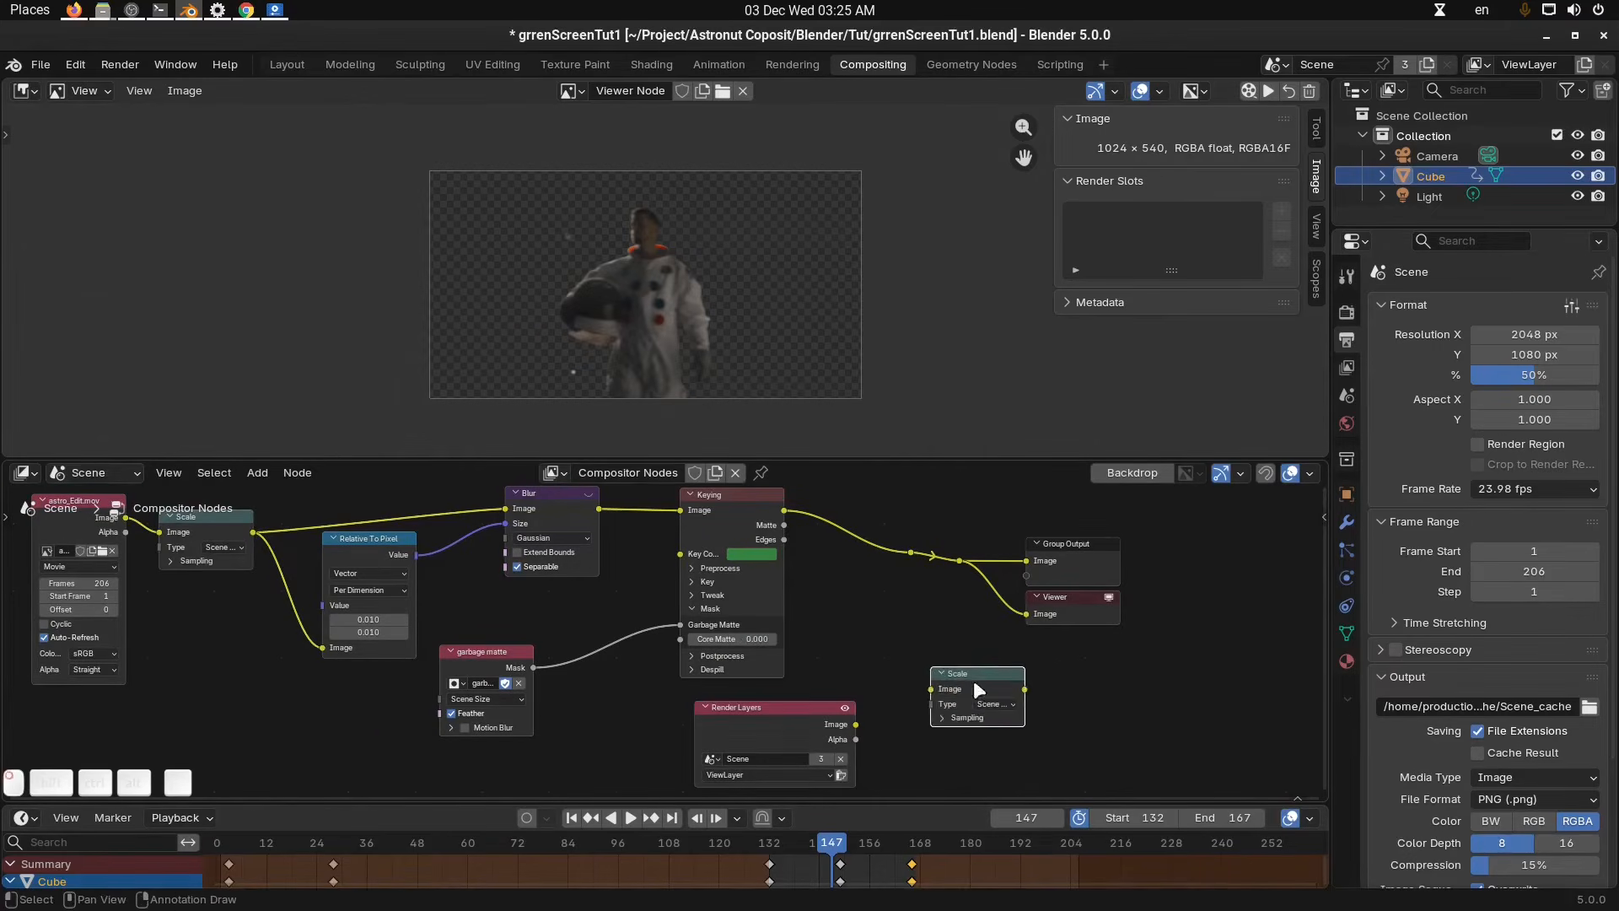
scroll(923, 708, "up", 2)
scroll(924, 713, "up", 1)
left_click_drag(875, 697, 978, 649)
middle_click_drag(1067, 681, 903, 720)
left_click_drag(942, 690, 780, 664)
middle_click_drag(781, 666, 822, 549)
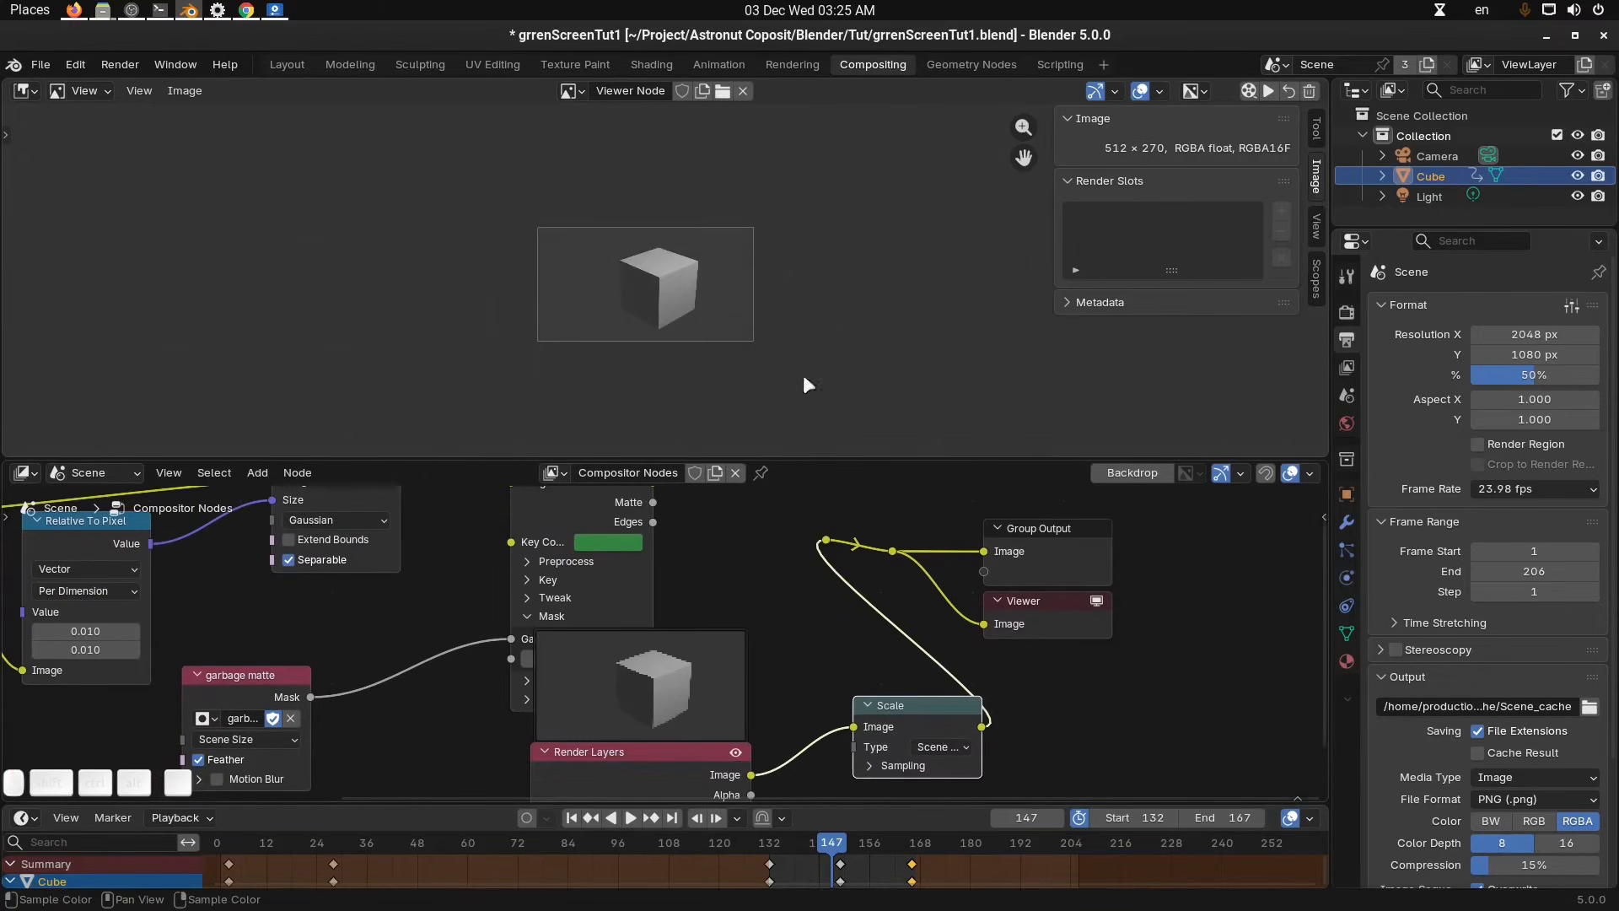
Dissolve the duplicated Scale node between Render Layers and the outputs.
scroll(674, 294, "up", 2)
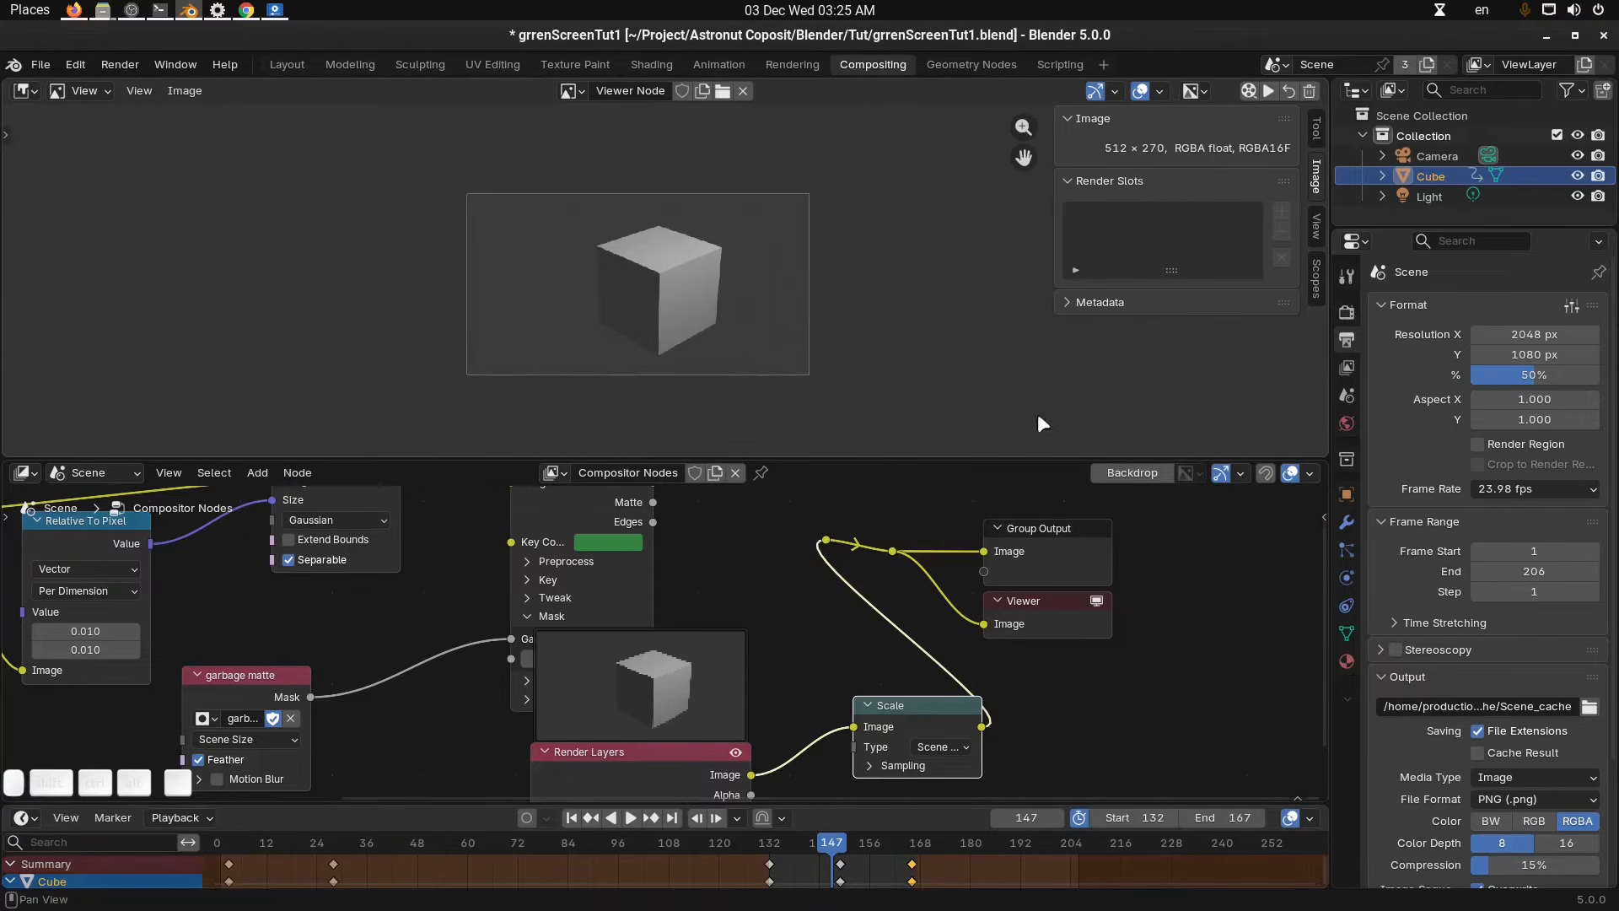
middle_click_drag(903, 633, 911, 660)
scroll(911, 662, "down", 3)
left_click_drag(873, 715, 852, 716)
key("ctrl+x")
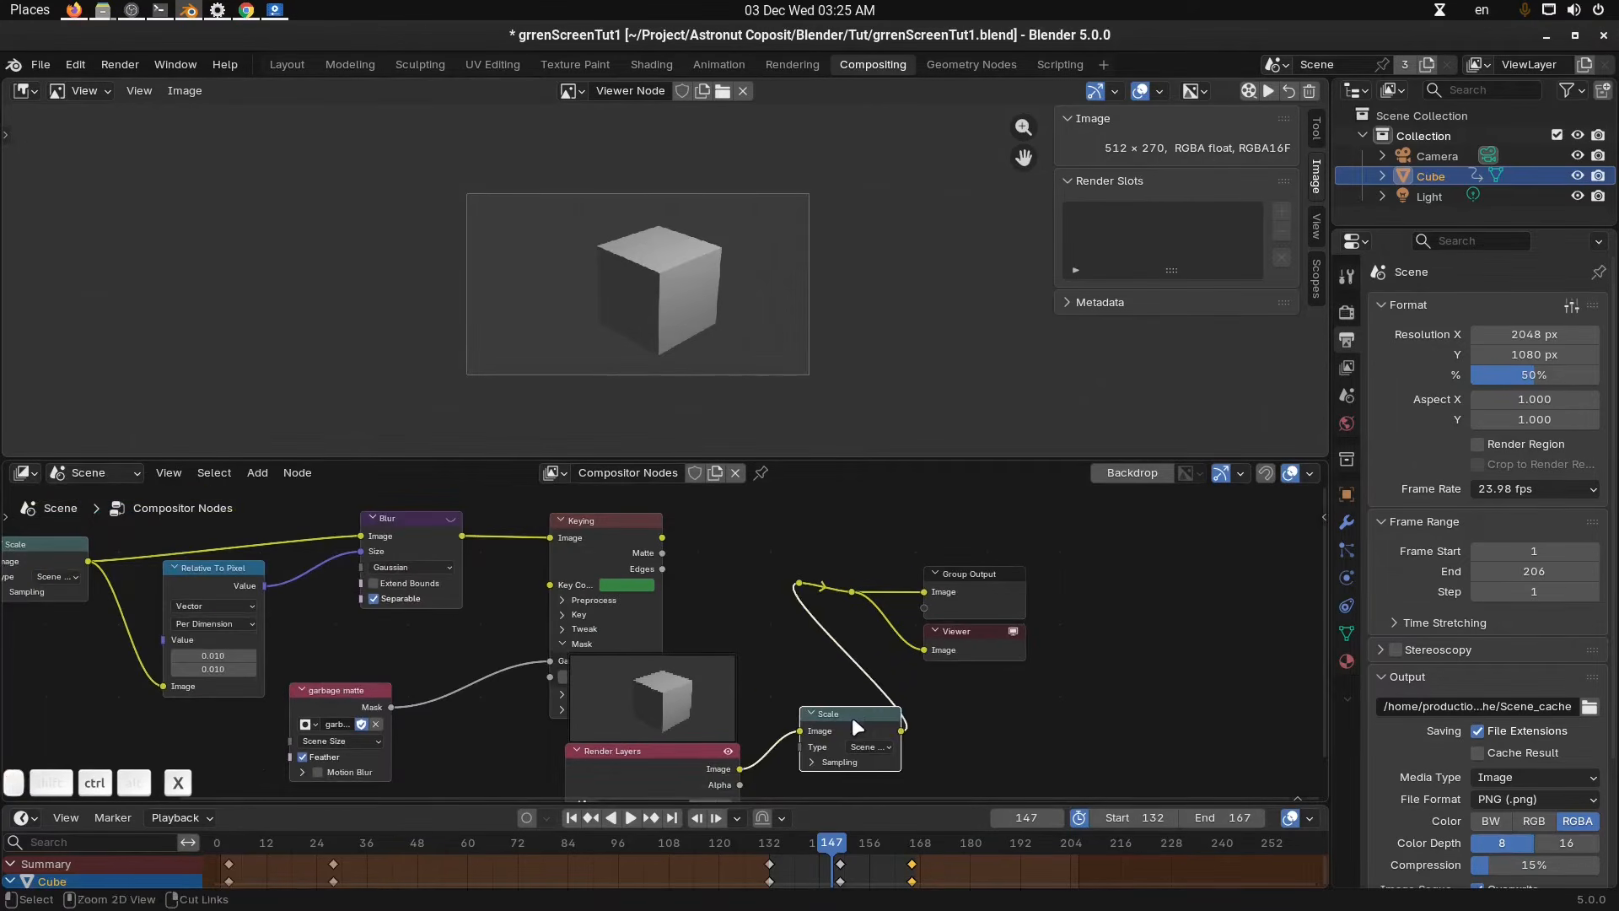
scroll(814, 654, "down", 2)
middle_click_drag(837, 611, 895, 591)
scroll(797, 305, "down", 3)
left_click(801, 718)
left_click(798, 709)
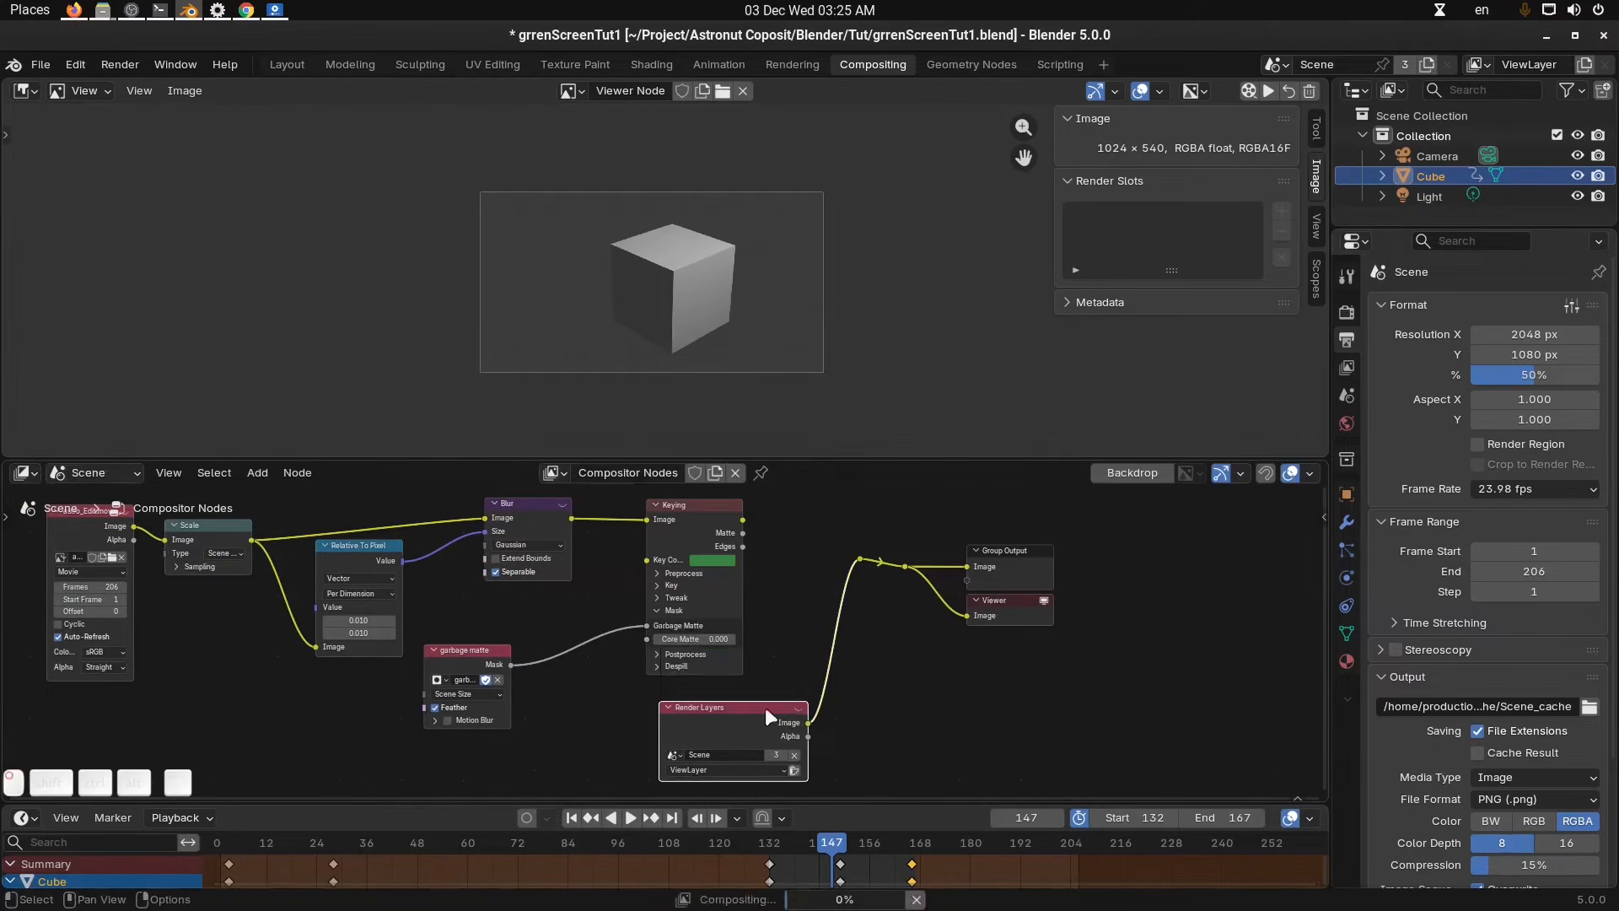
Move the Render Layers node, duplicate the Scale node again and insert it on the Render Layers output link.
left_click_drag(765, 711, 765, 727)
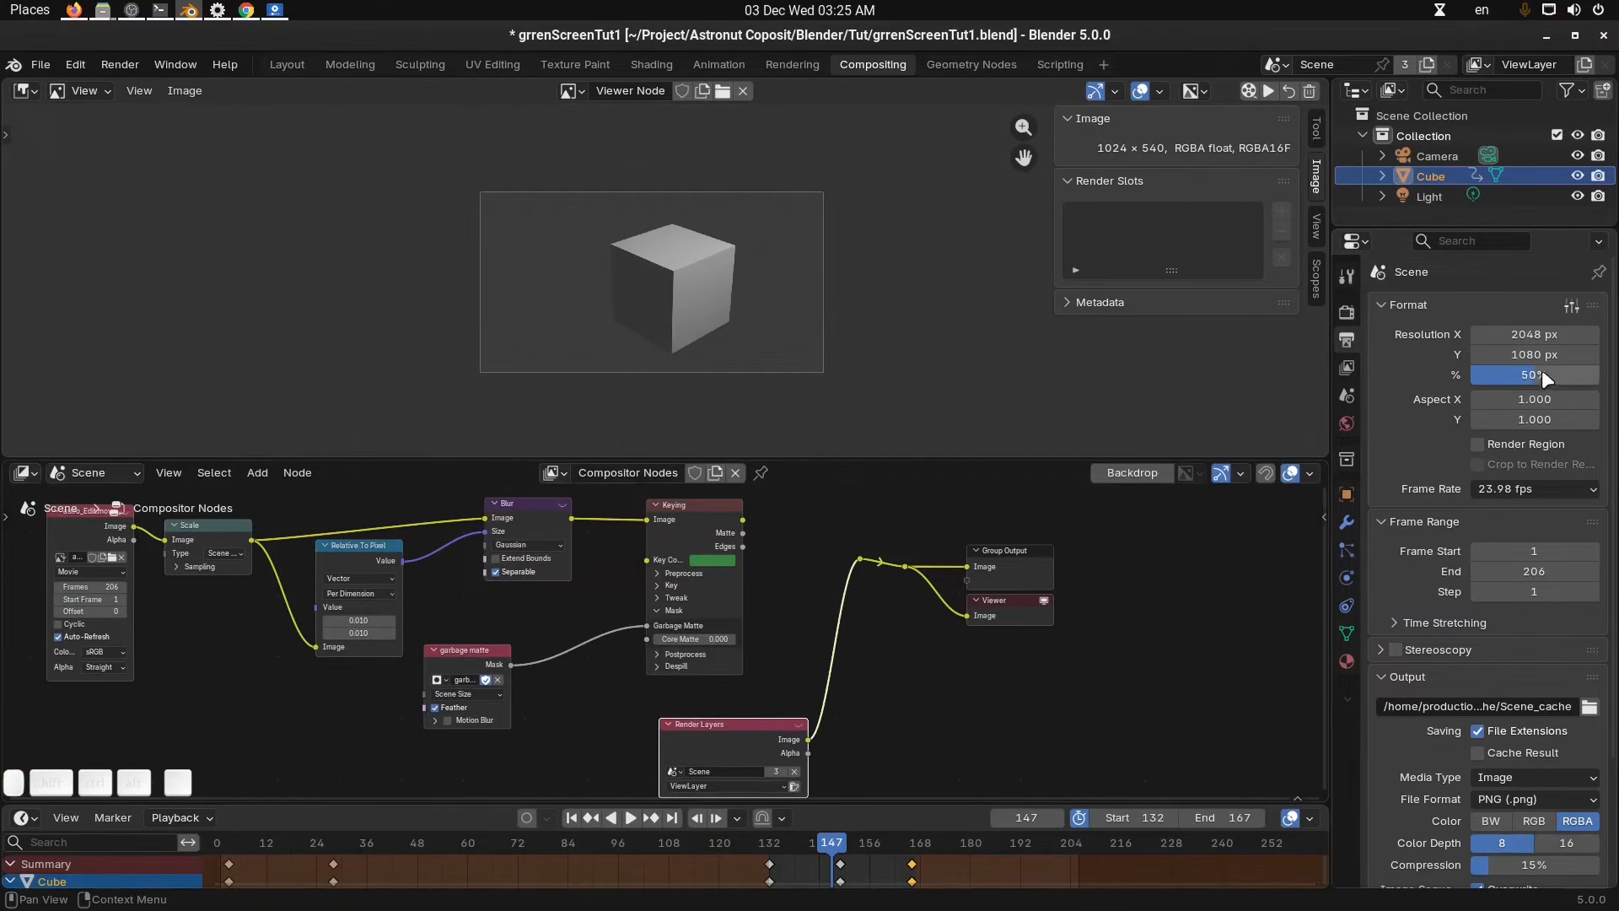
middle_click_drag(834, 543, 837, 559)
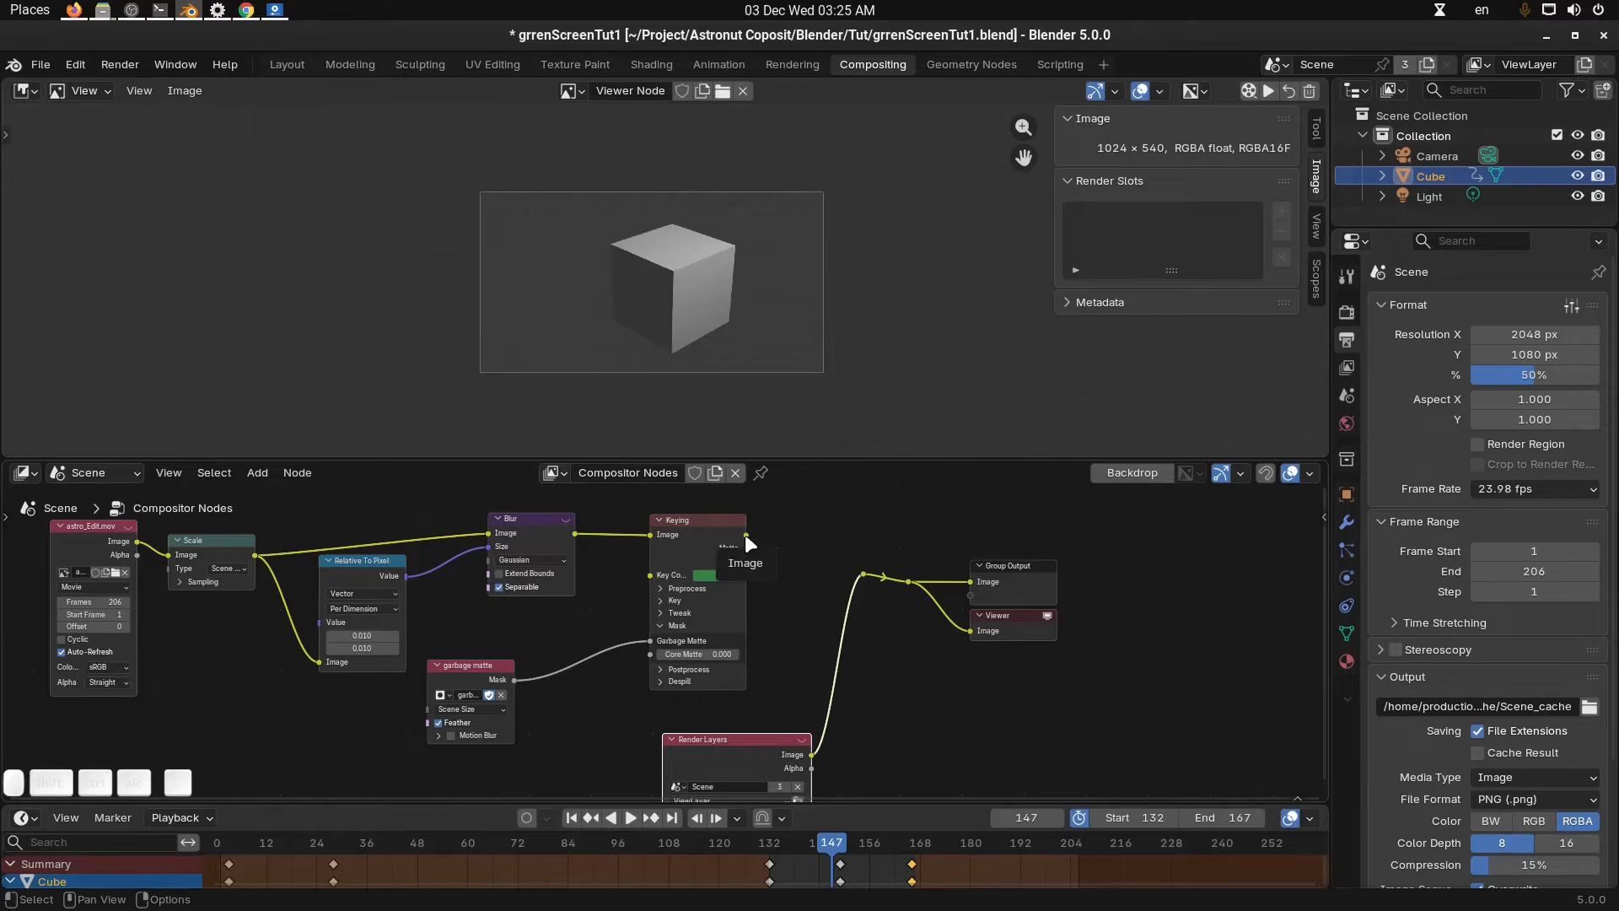
left_click_drag(754, 750, 749, 733)
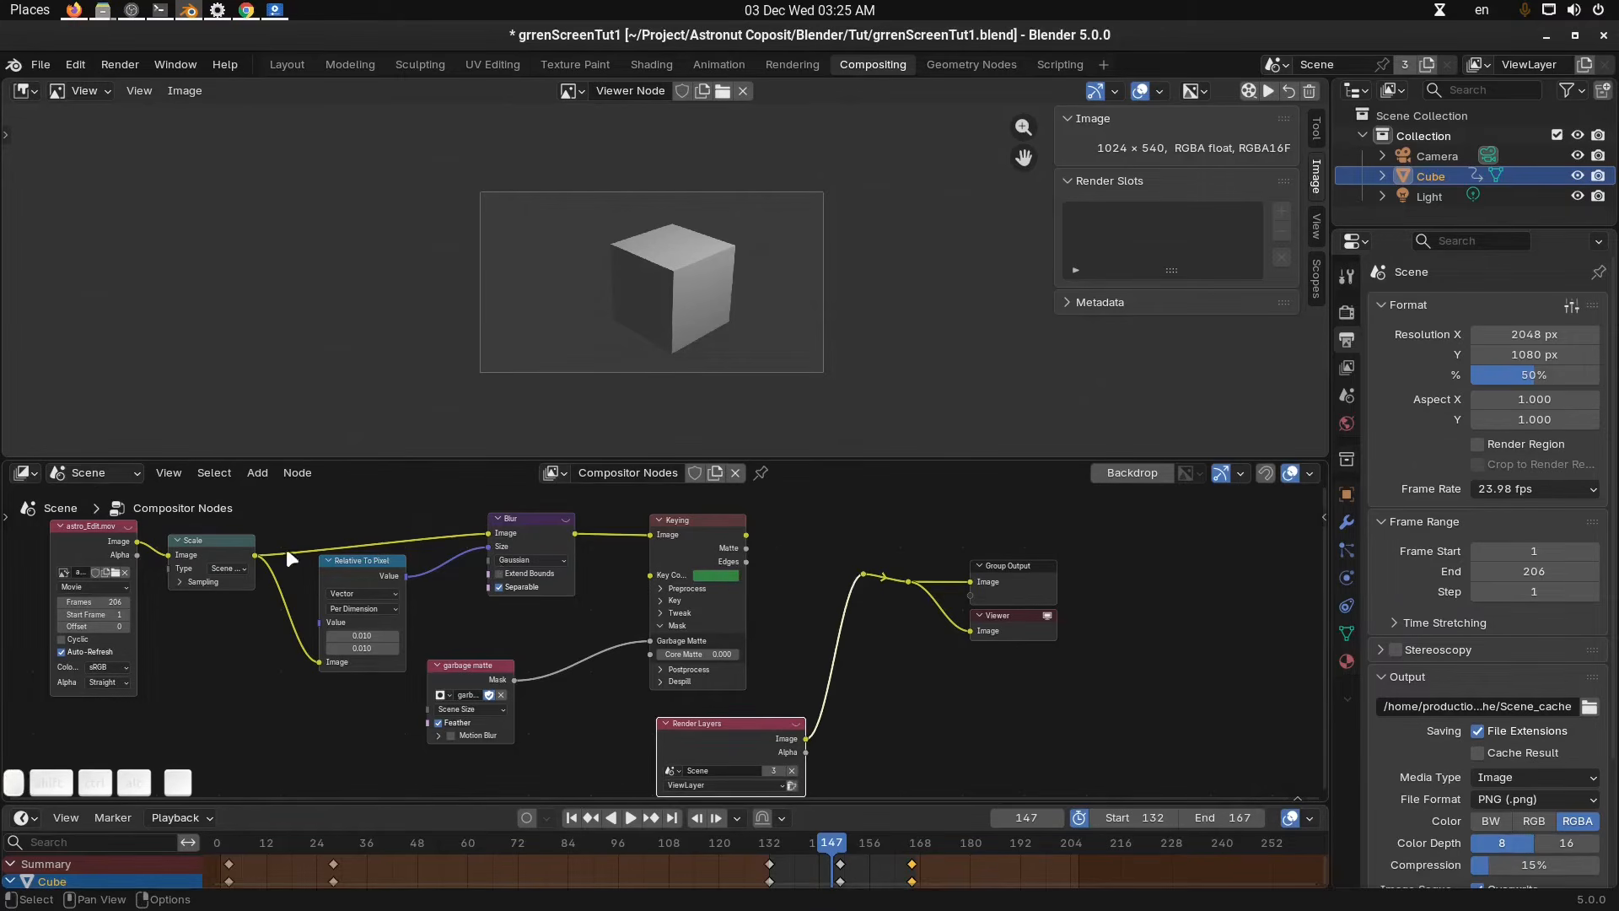
left_click(221, 549)
key("shift+d")
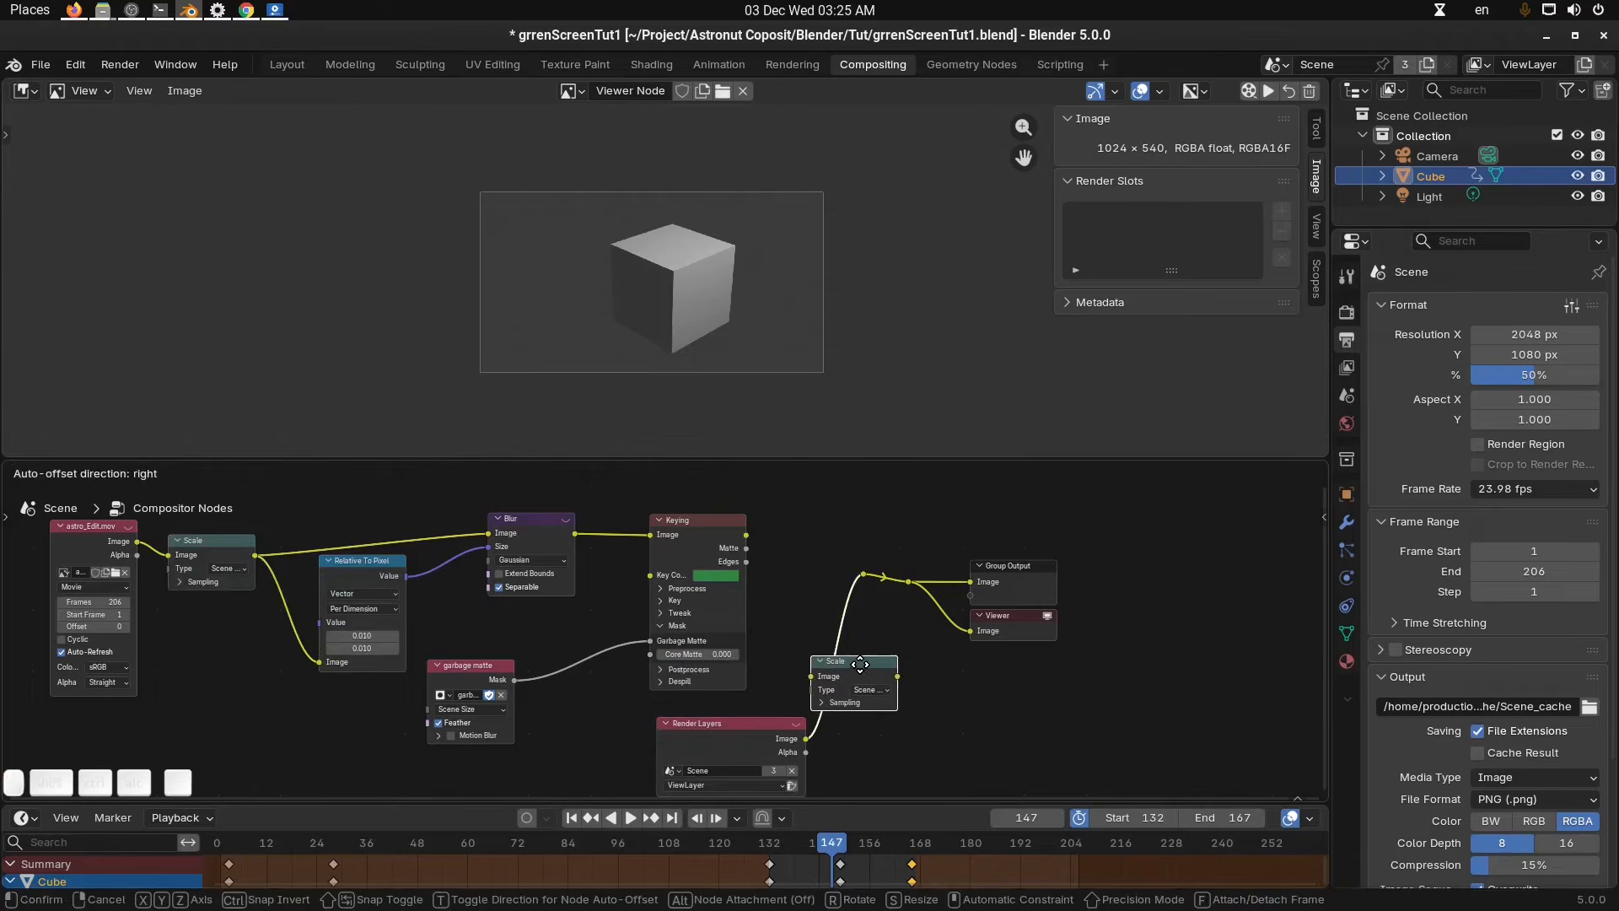
left_click(883, 668)
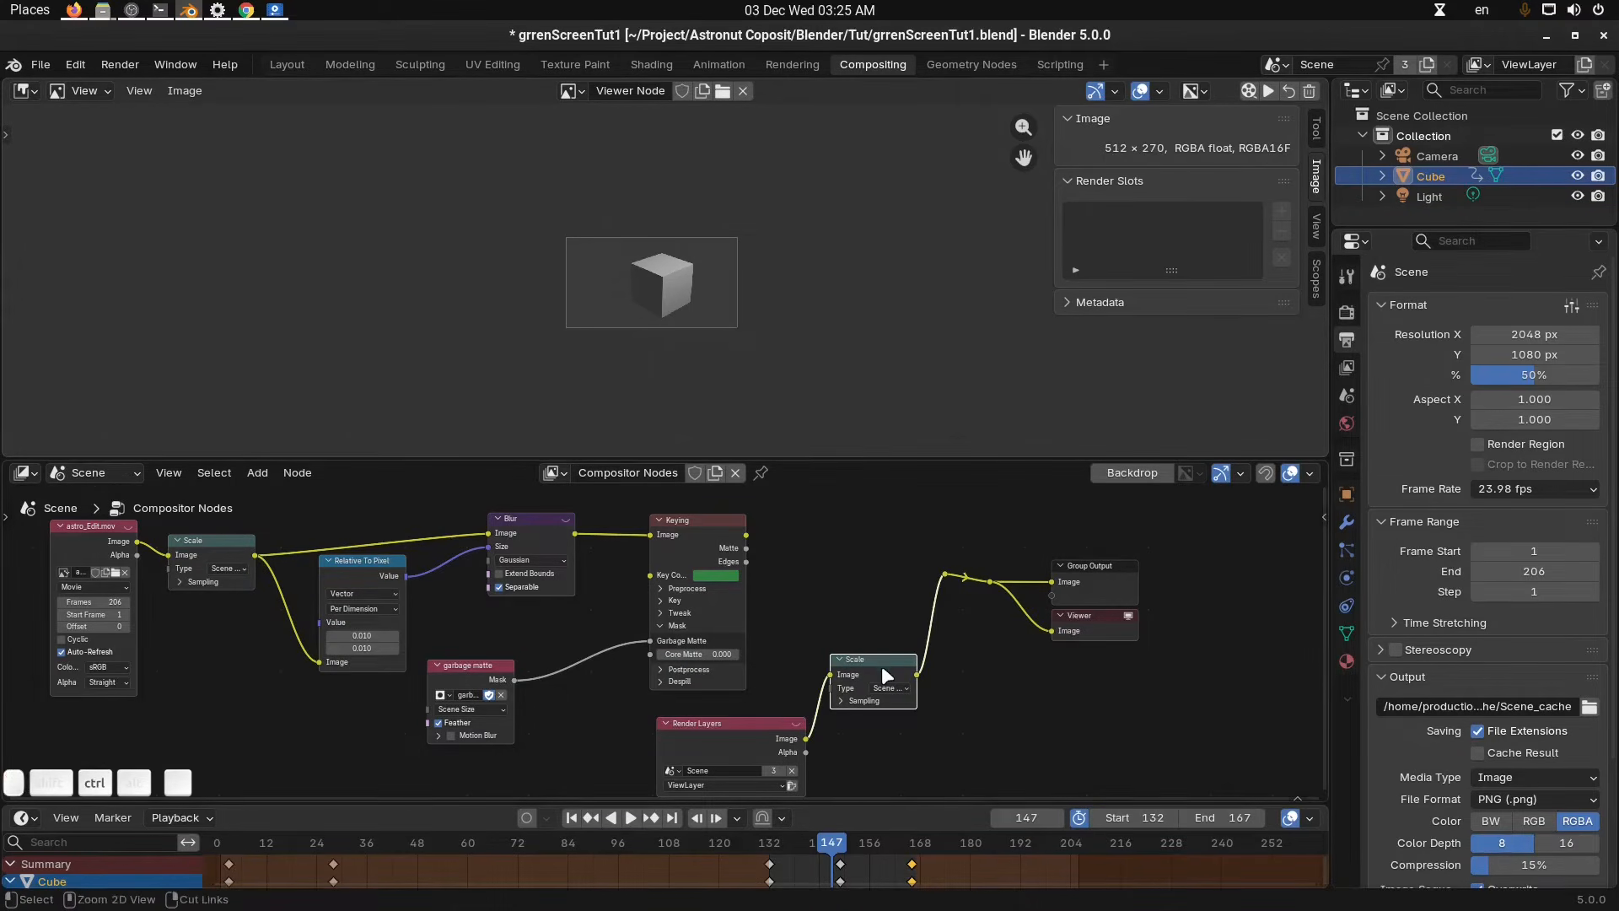
Dissolve the inserted Scale node and reconnect the Keying image to the Group Output and Viewer.
key("ctrl+x")
left_click_drag(740, 739, 791, 721)
scroll(877, 573, "up", 1)
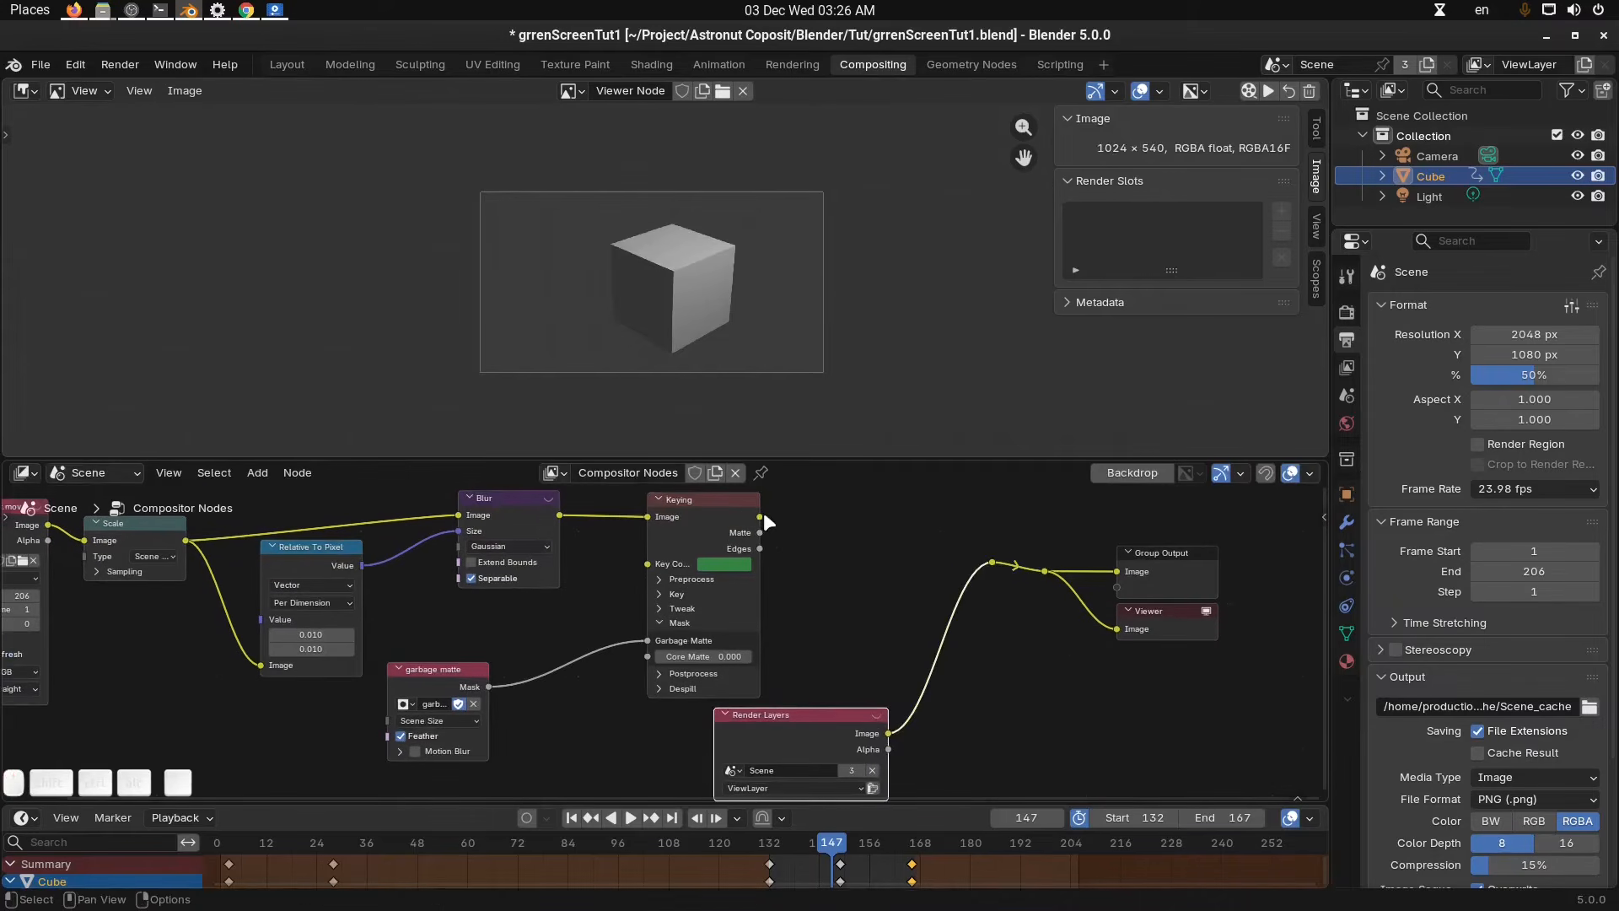
left_click_drag(762, 513, 1000, 558)
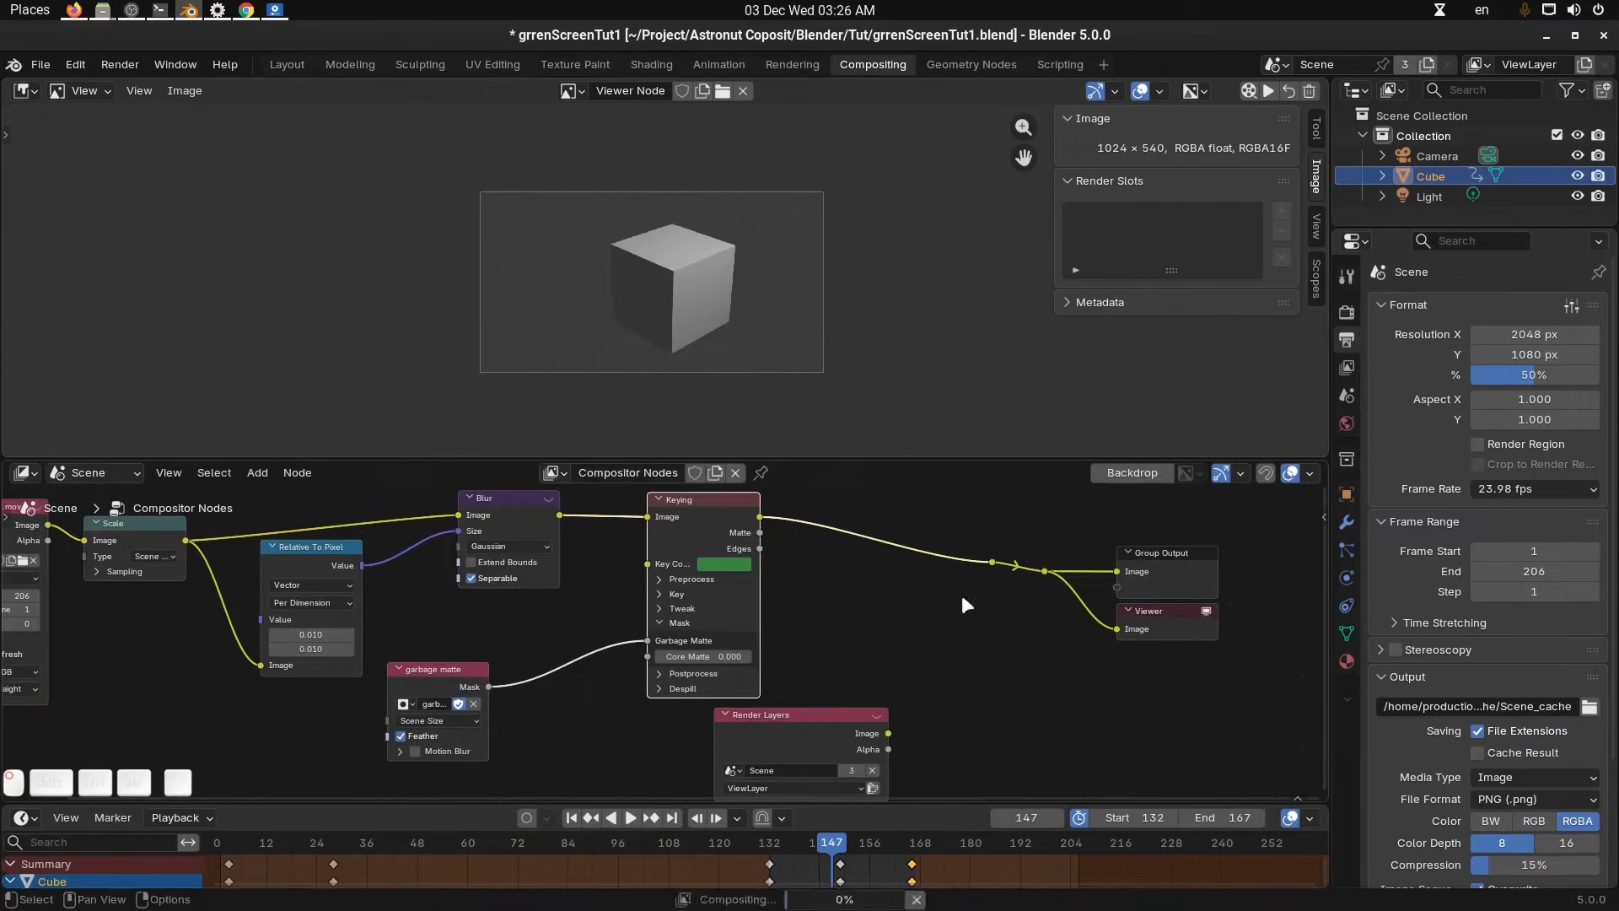
left_click_drag(865, 717, 791, 724)
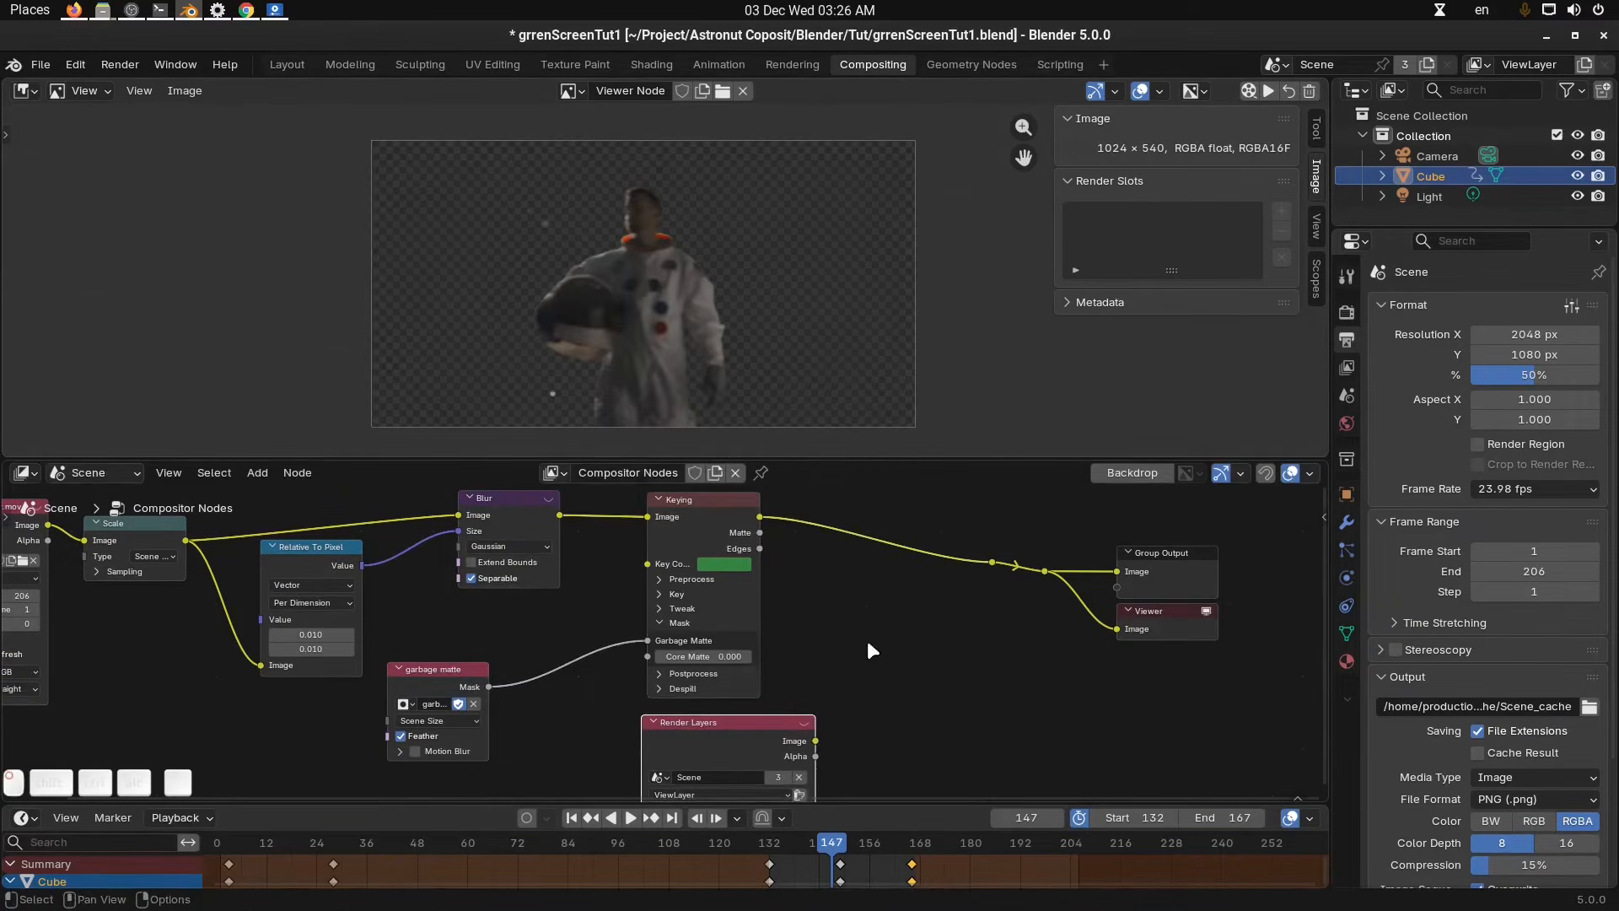
Insert an Alpha Over node after Keying, with Keying as Foreground and the Render Layers image as Background.
key("shift+a")
mouse_move(868, 637)
type("alp")
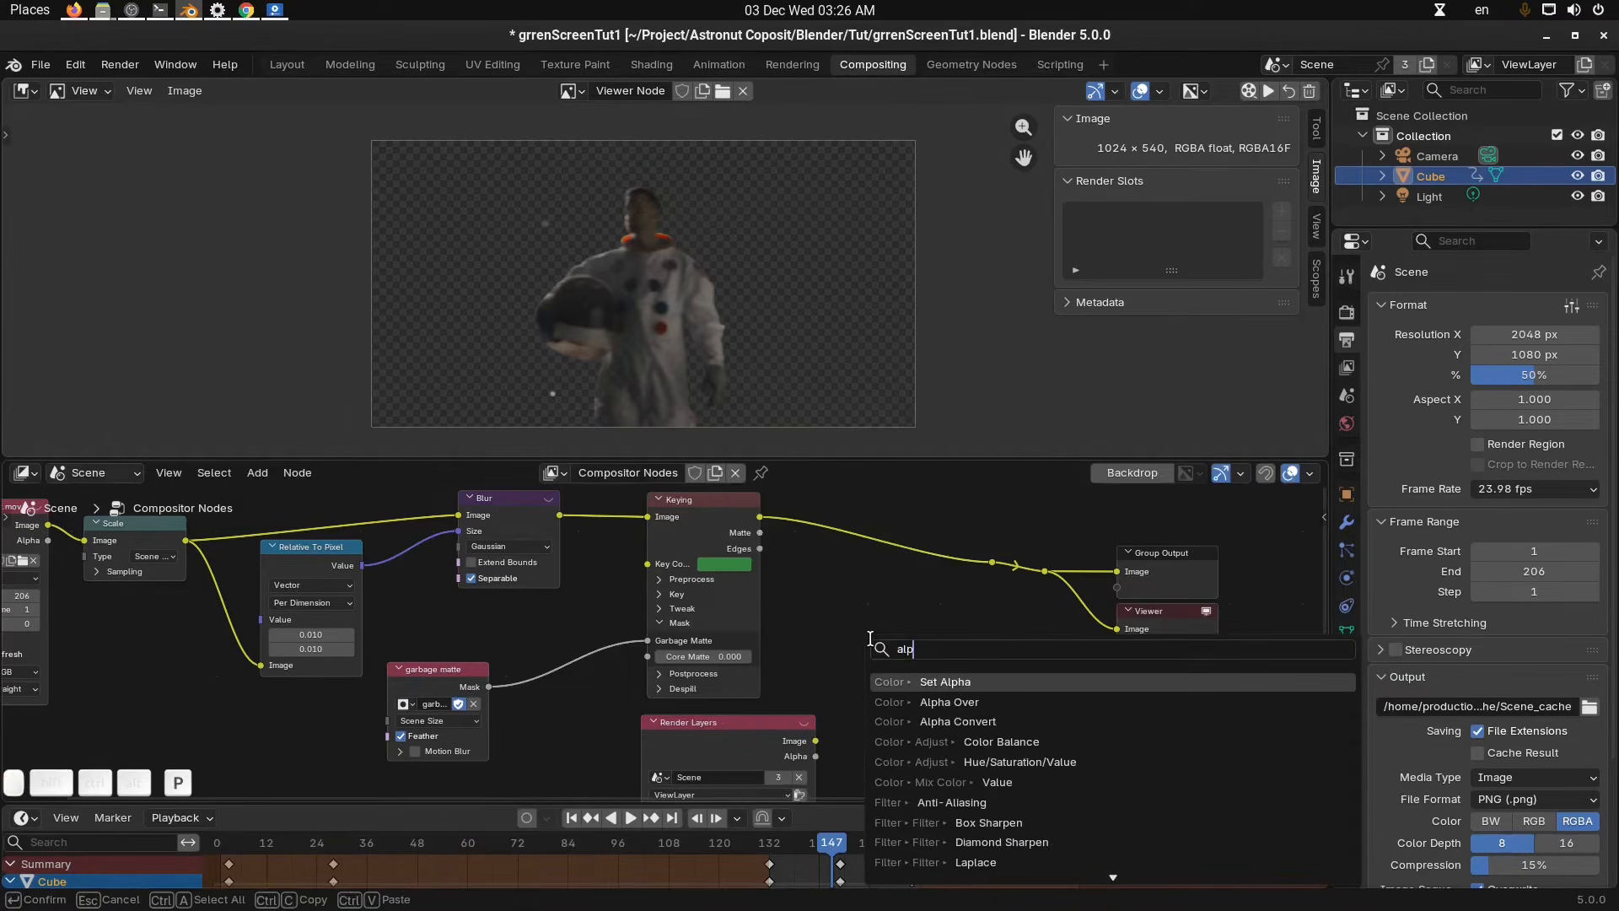
key("Down")
key("Return")
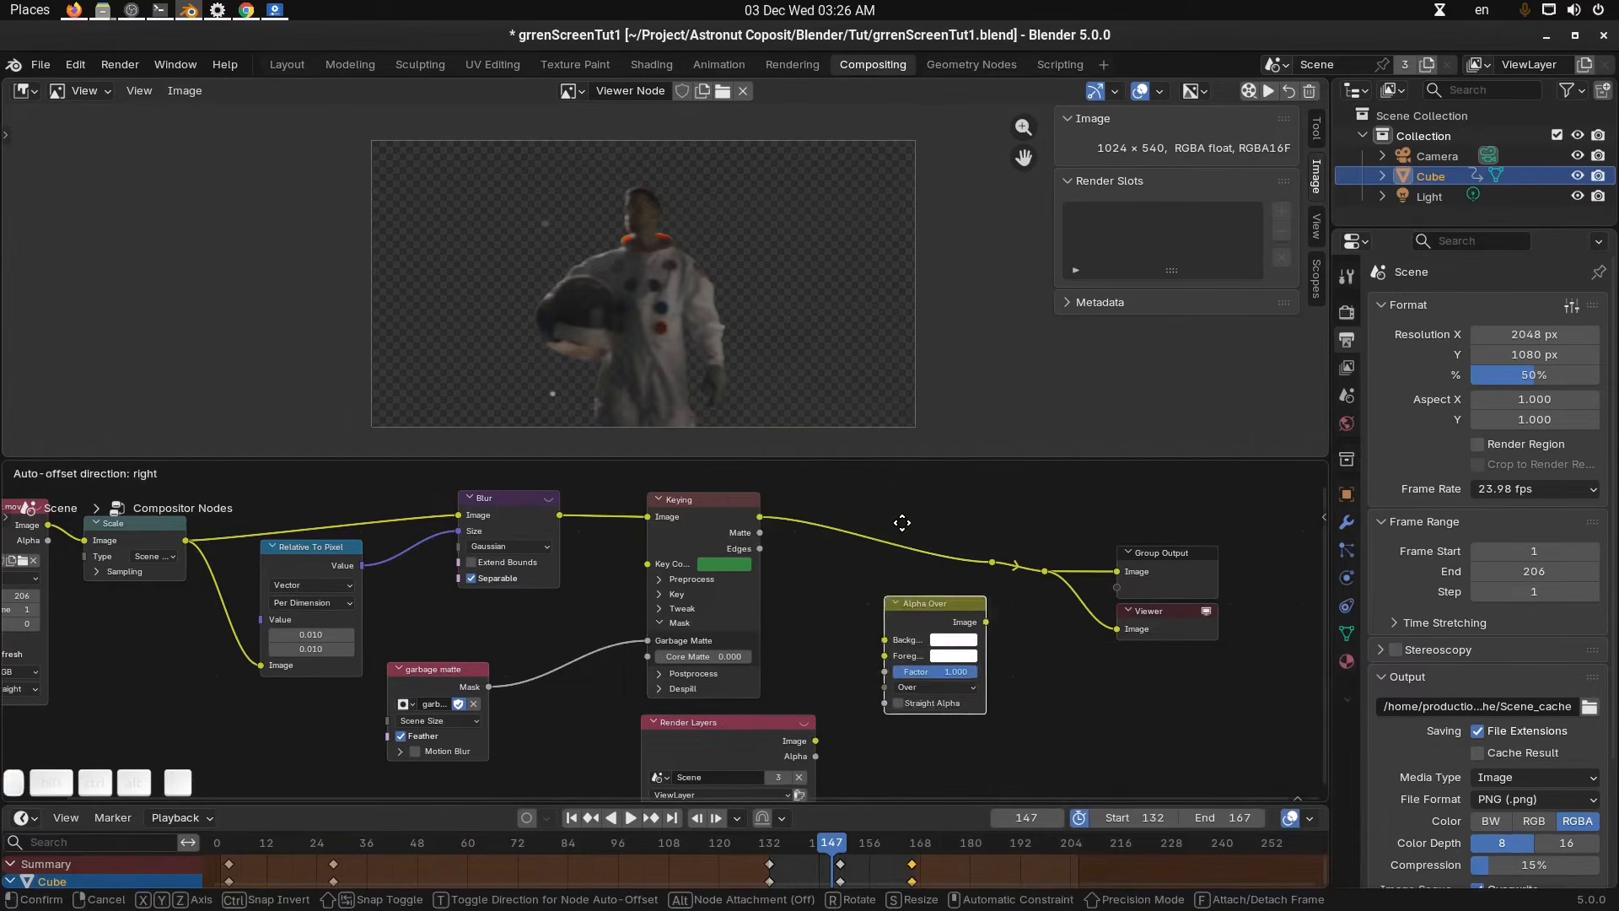
left_click(893, 547)
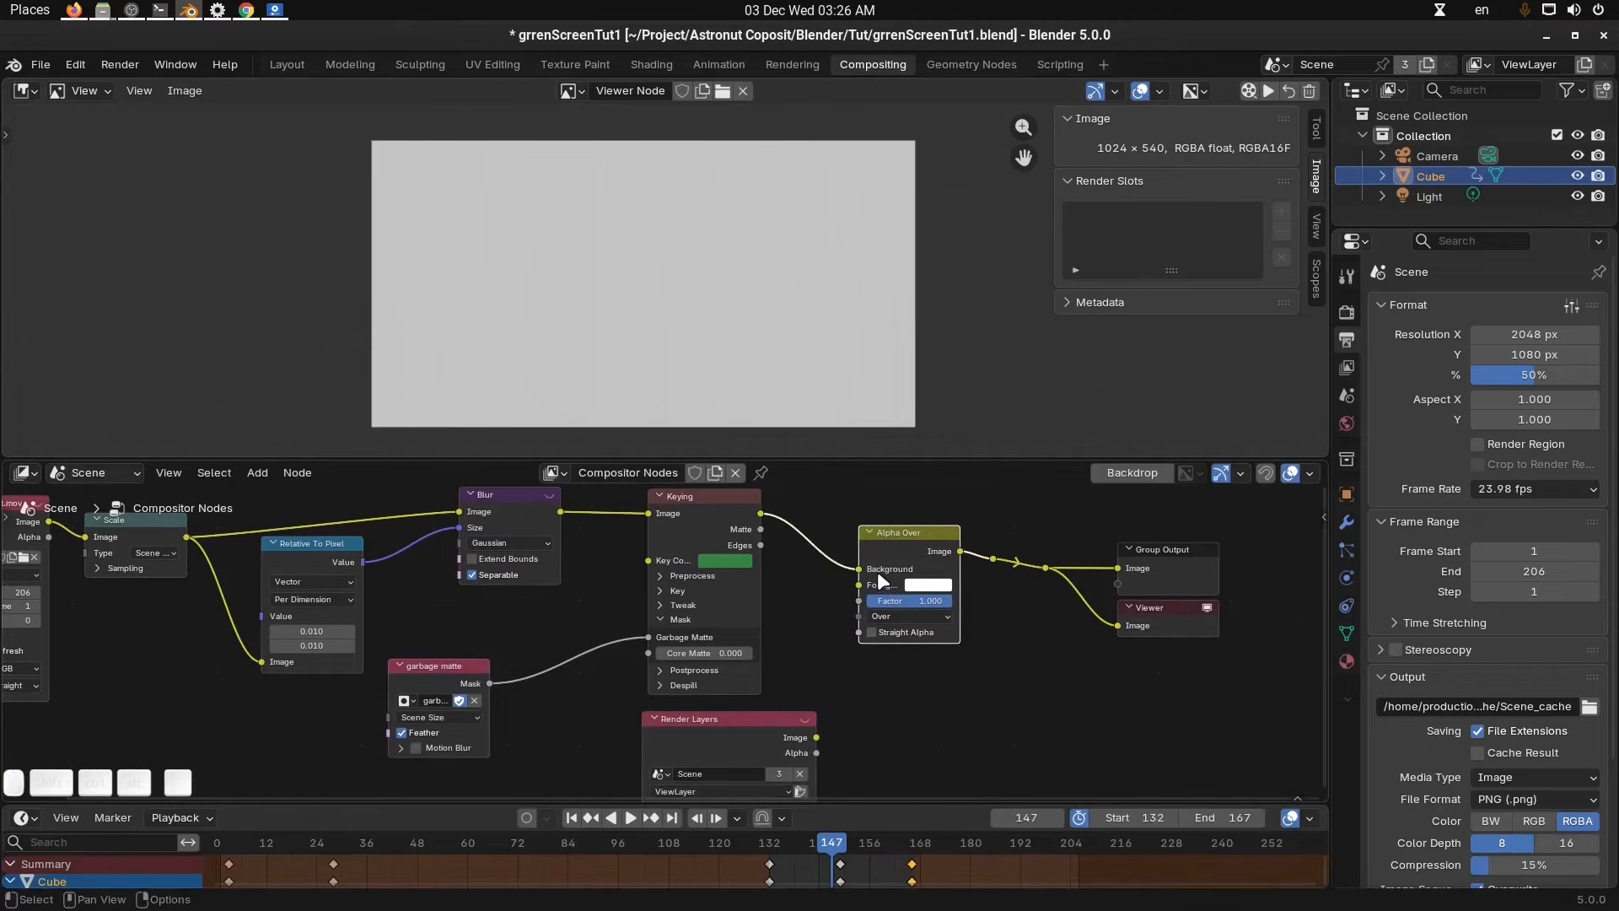
left_click_drag(860, 568, 861, 584)
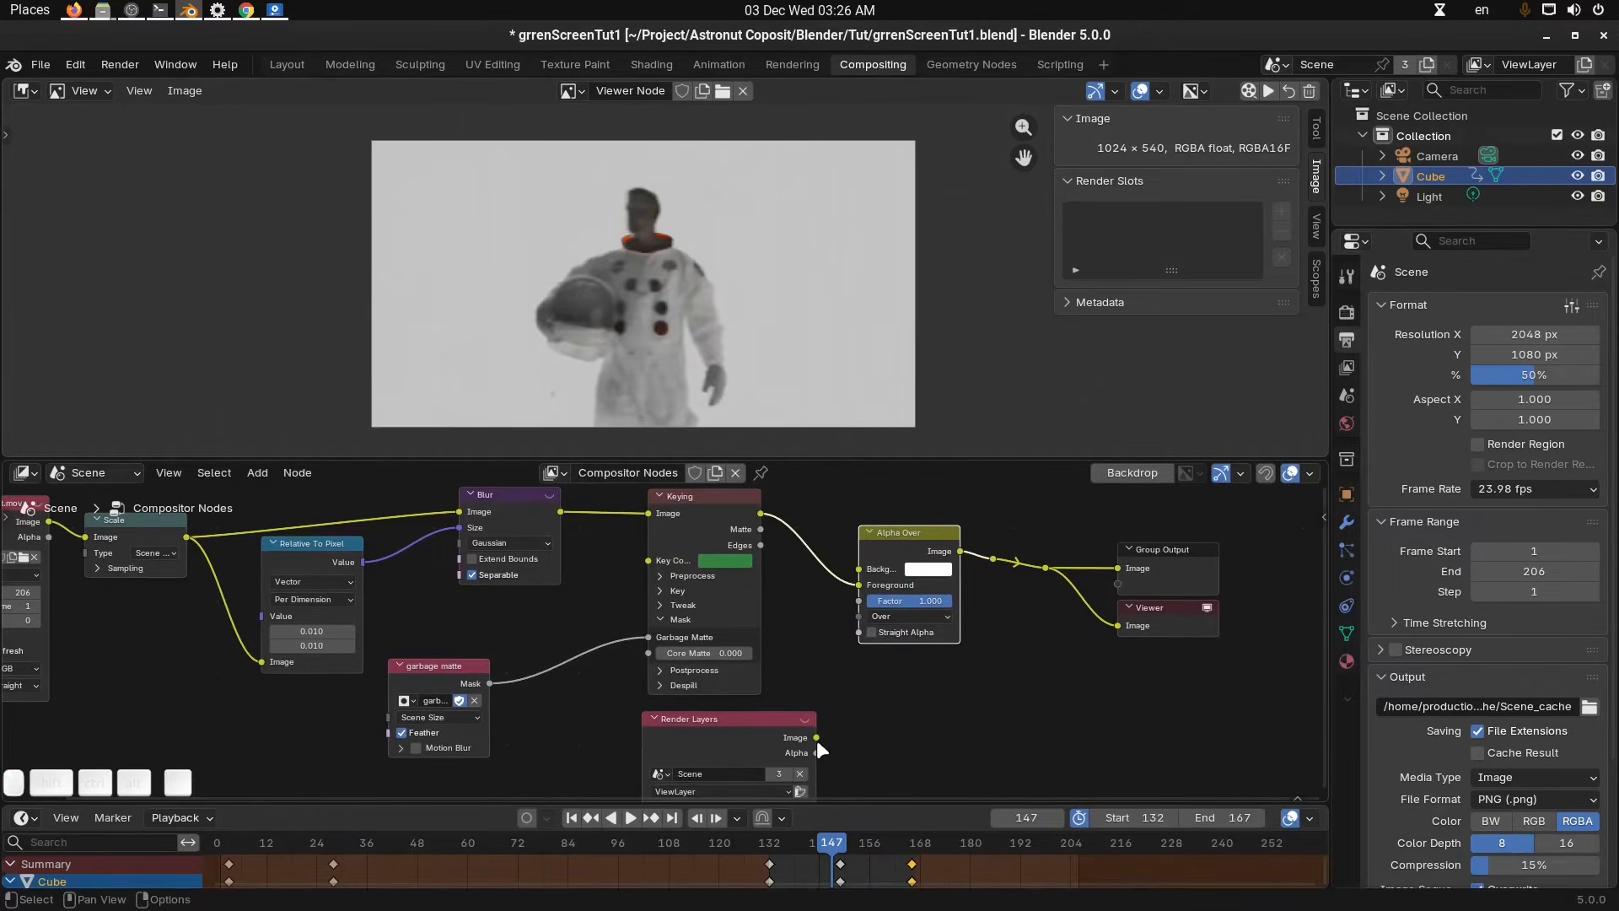
left_click_drag(816, 738, 859, 570)
middle_click_drag(939, 702, 945, 653)
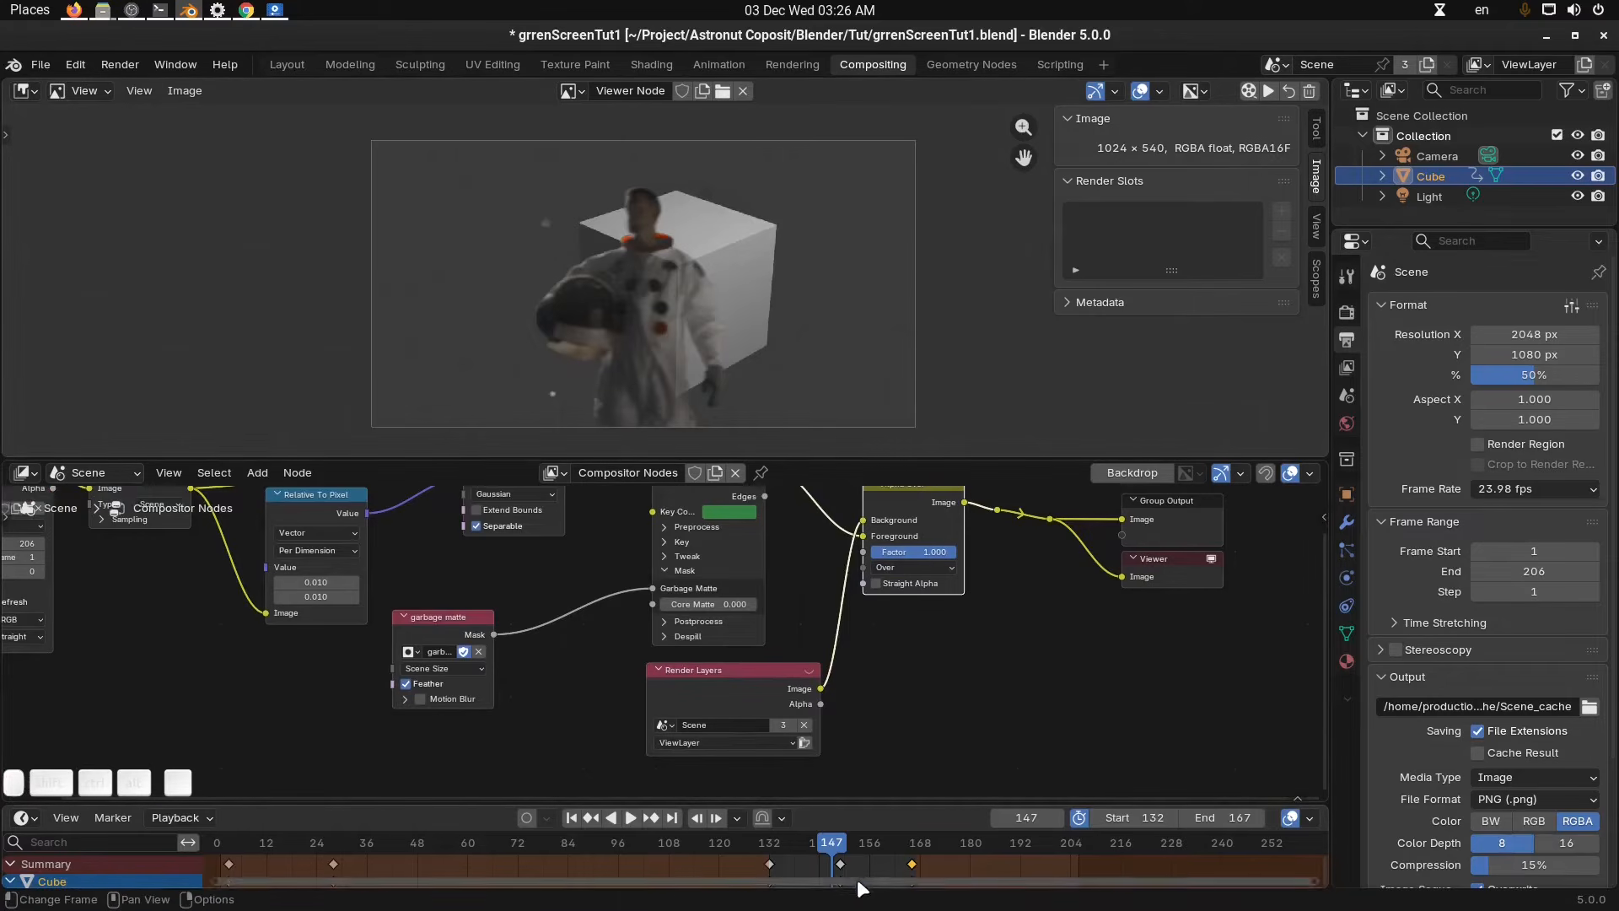
Scrub the timeline to about frame 158 to check the composite.
left_click(858, 843)
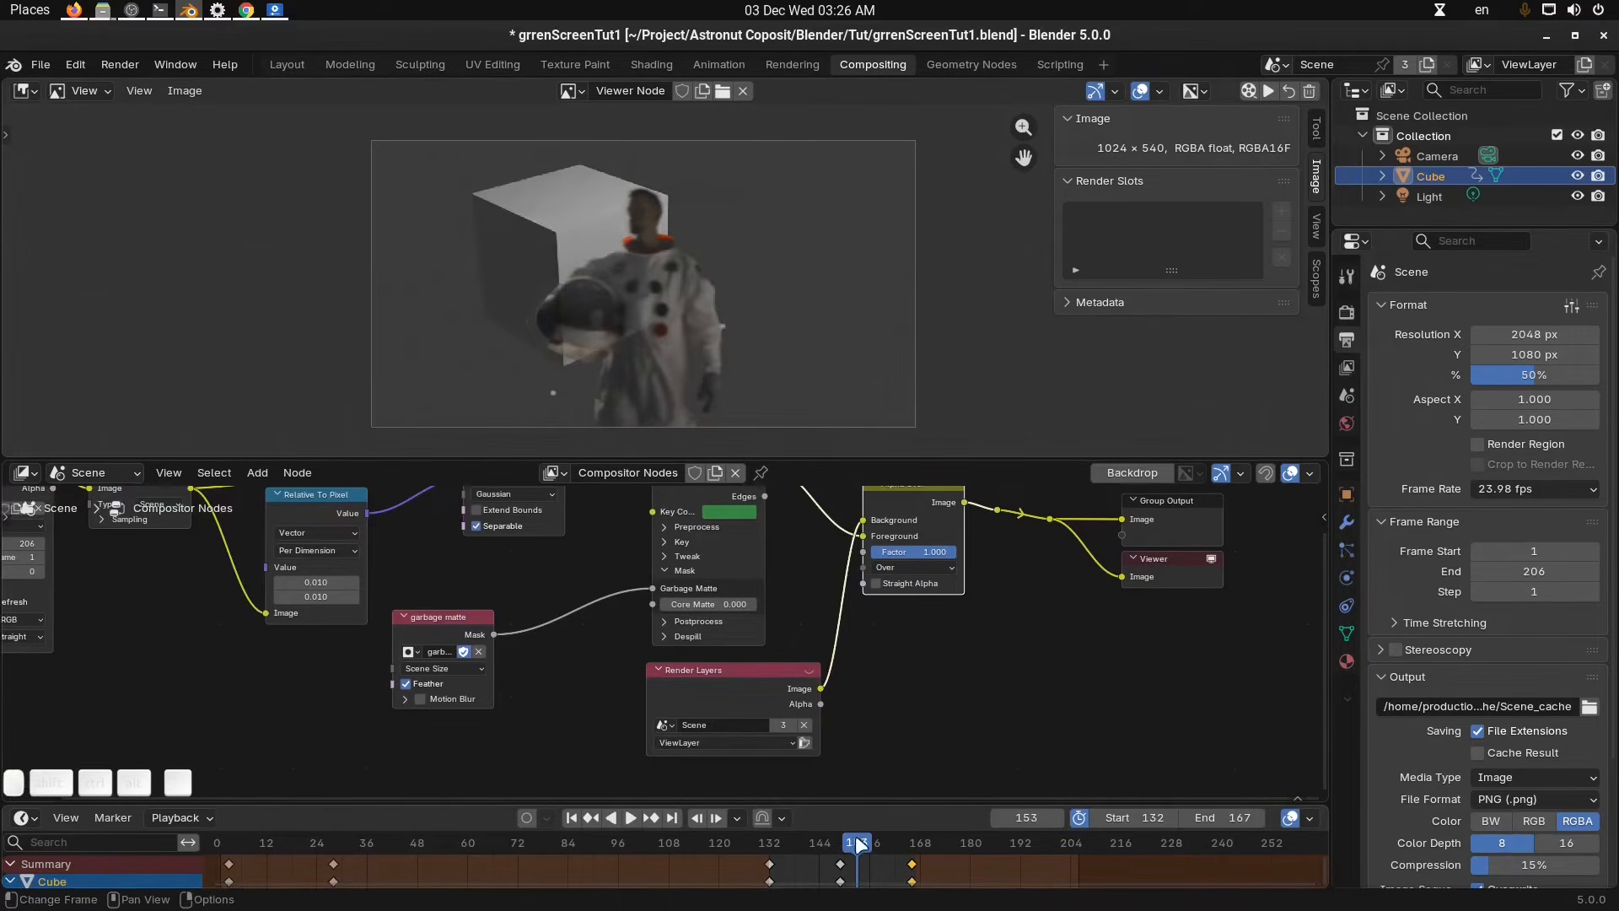
left_click_drag(857, 843, 877, 840)
middle_click_drag(930, 675, 908, 698)
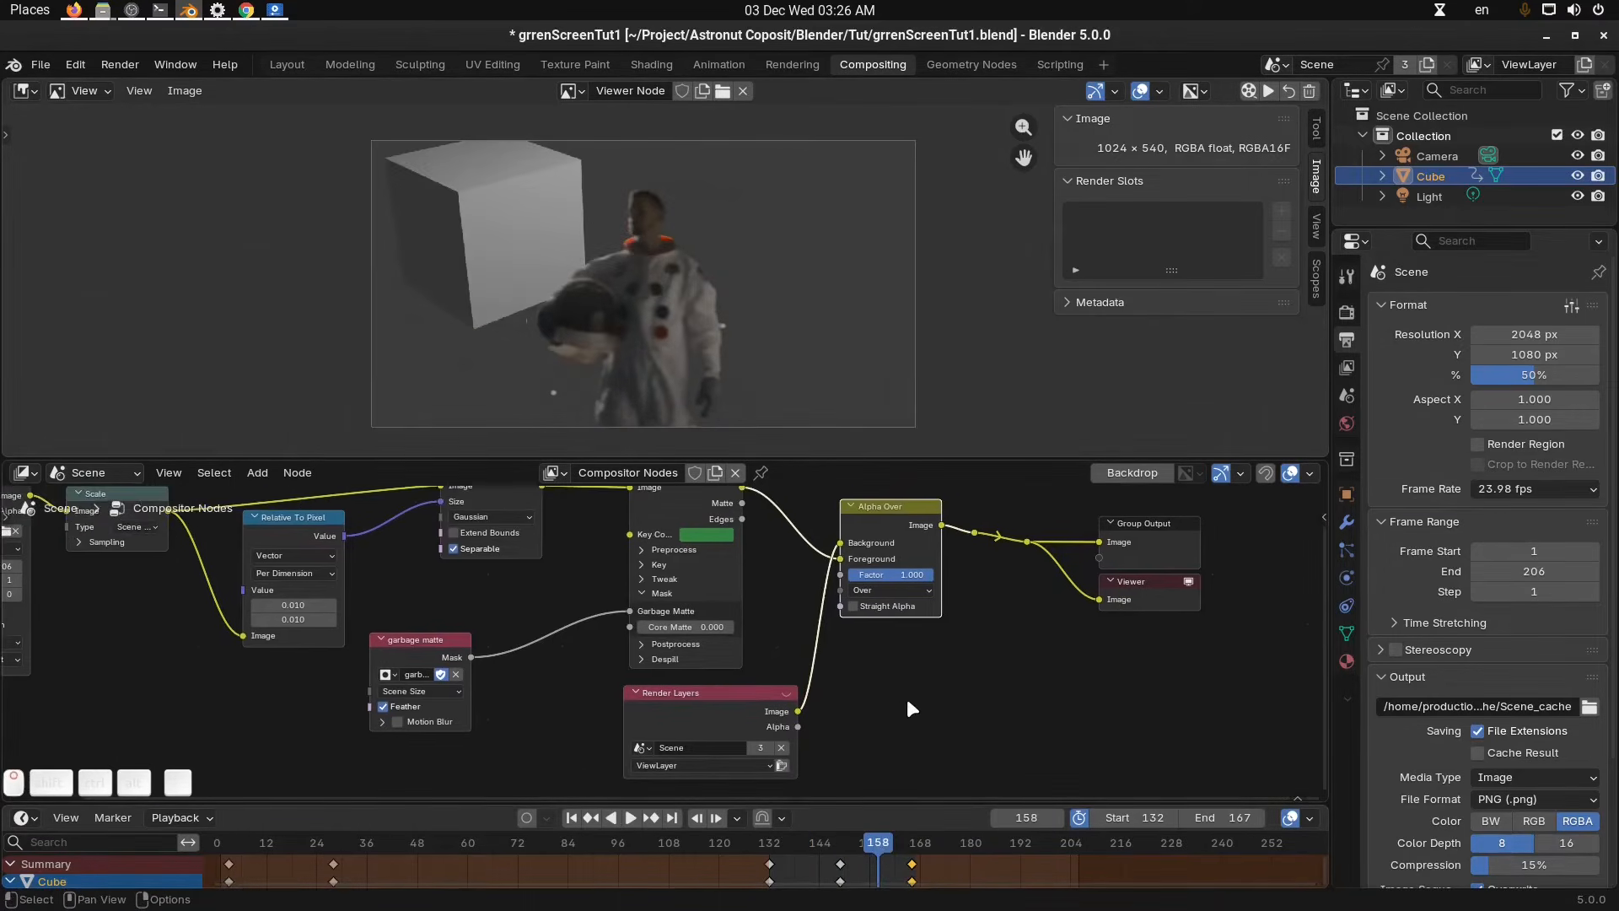
Dissolve the Alpha Over node and remove its leftover links.
left_click_drag(841, 547, 1024, 539)
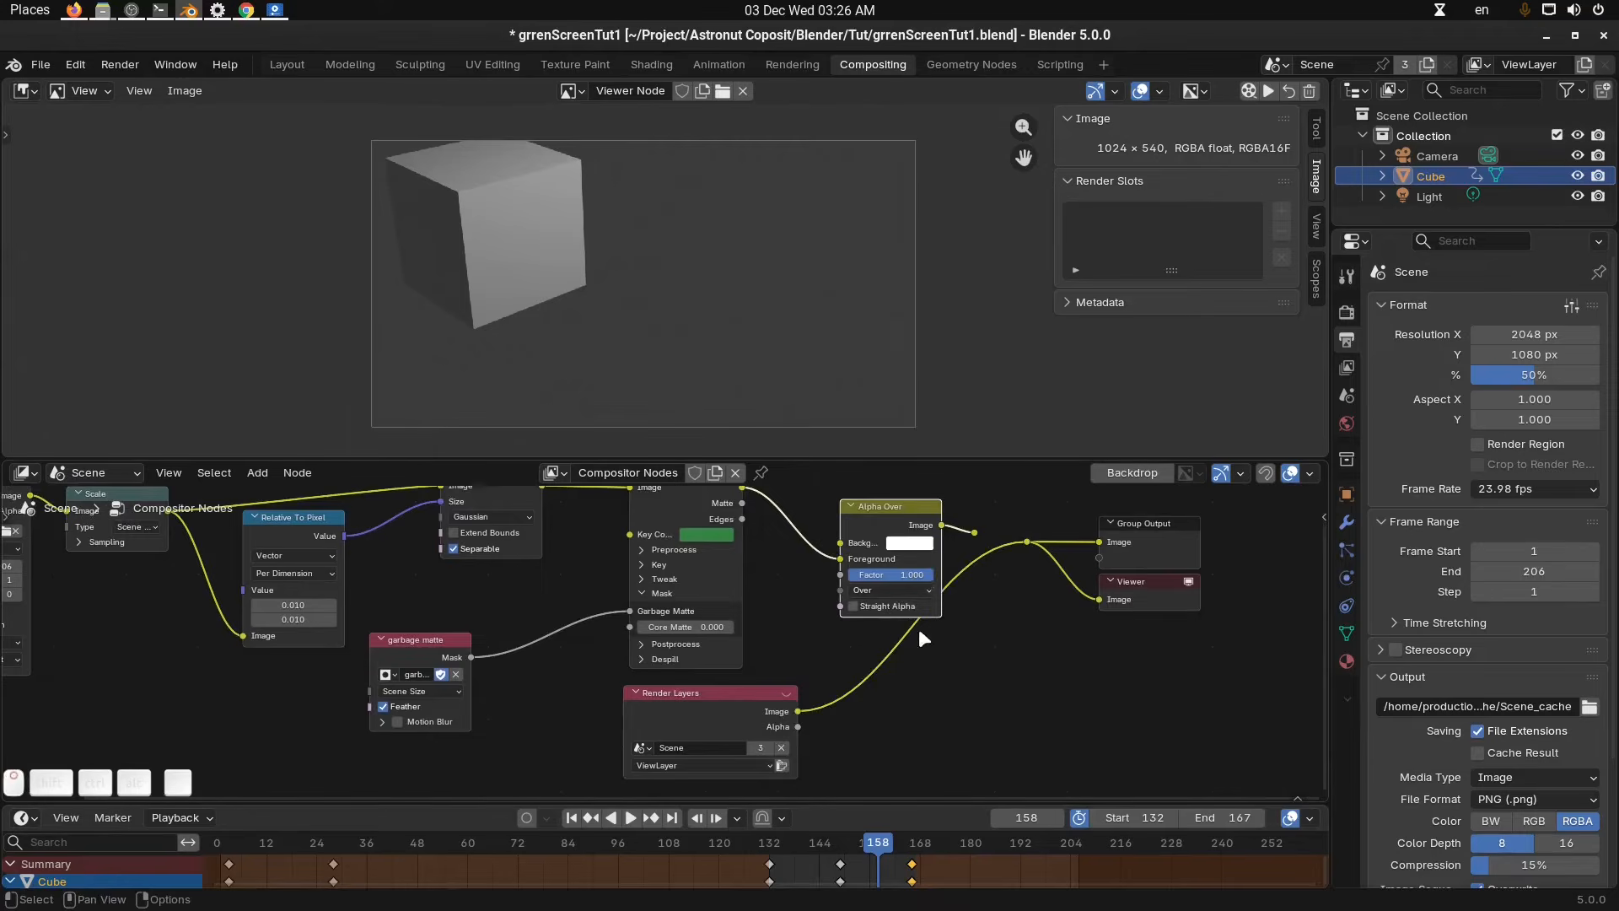
middle_click_drag(918, 629, 900, 690)
scroll(903, 628, "down", 3)
left_click_drag(833, 584, 830, 570)
key("ctrl+x")
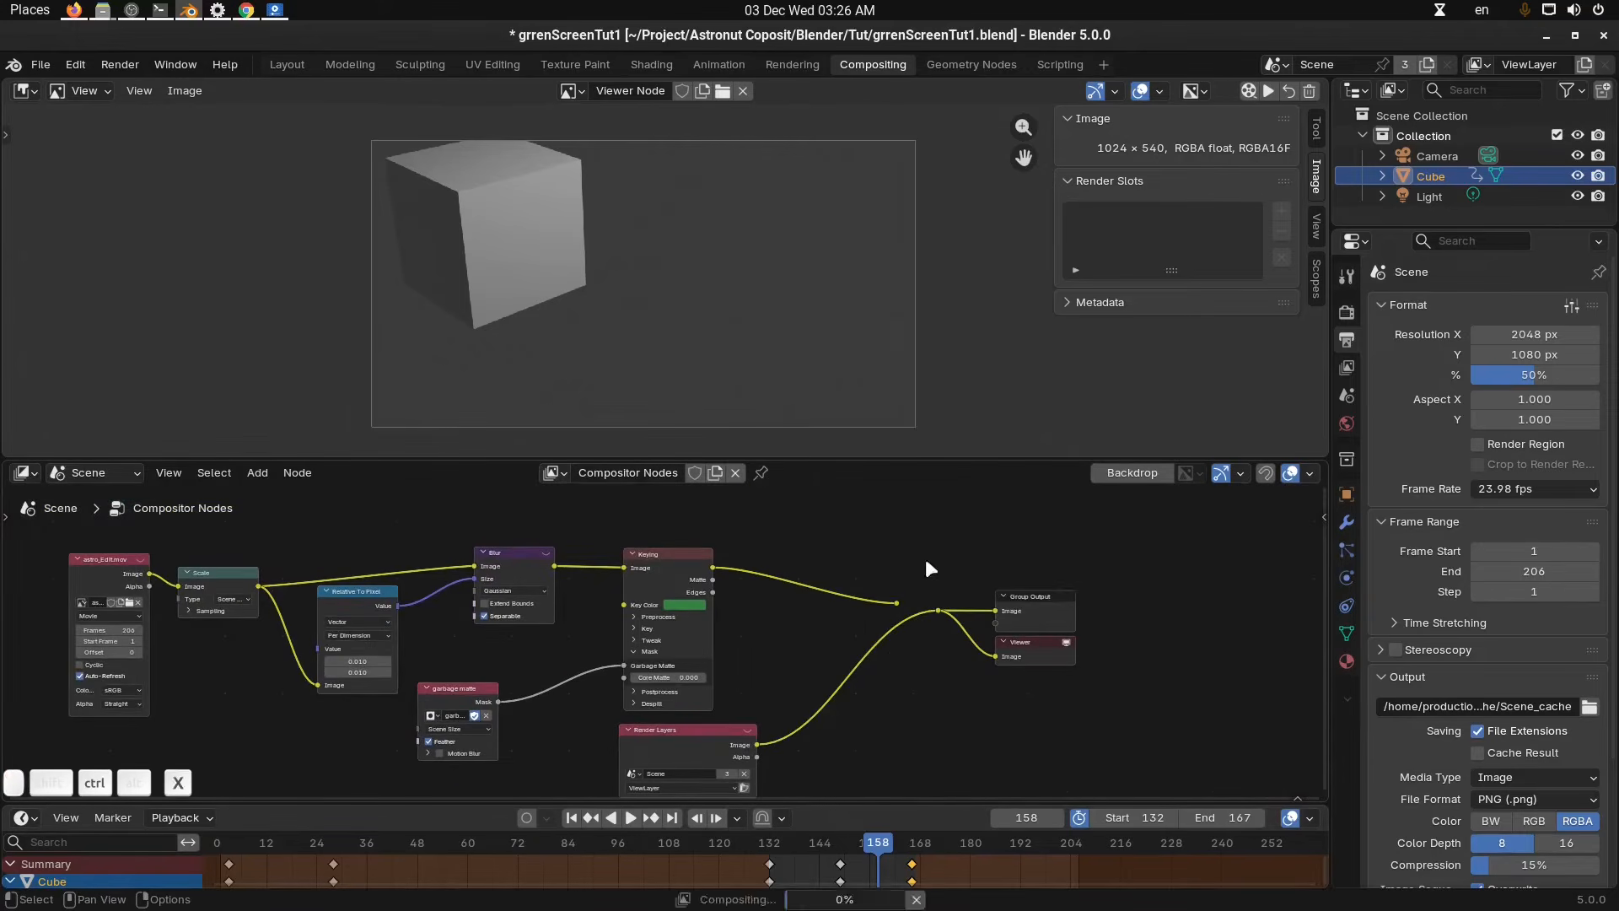
left_click(899, 604)
key("ctrl+x")
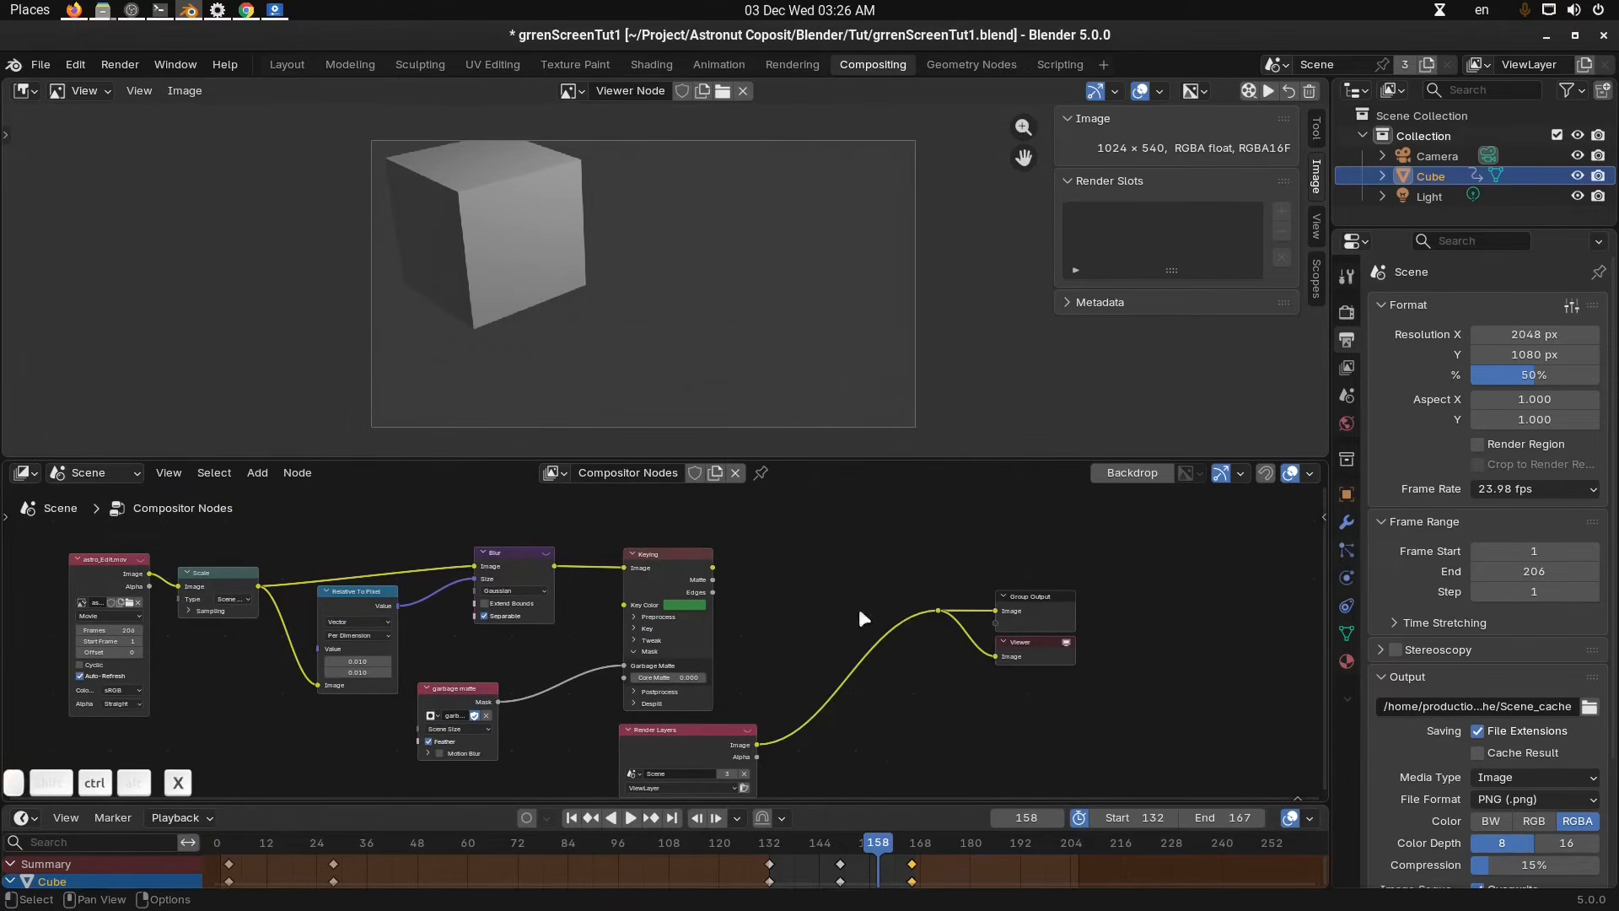
Delete the Render Layers node and reconnect the Keying image to the Group Output and Viewer.
scroll(877, 609, "down", 2)
left_click(807, 676)
key("Delete")
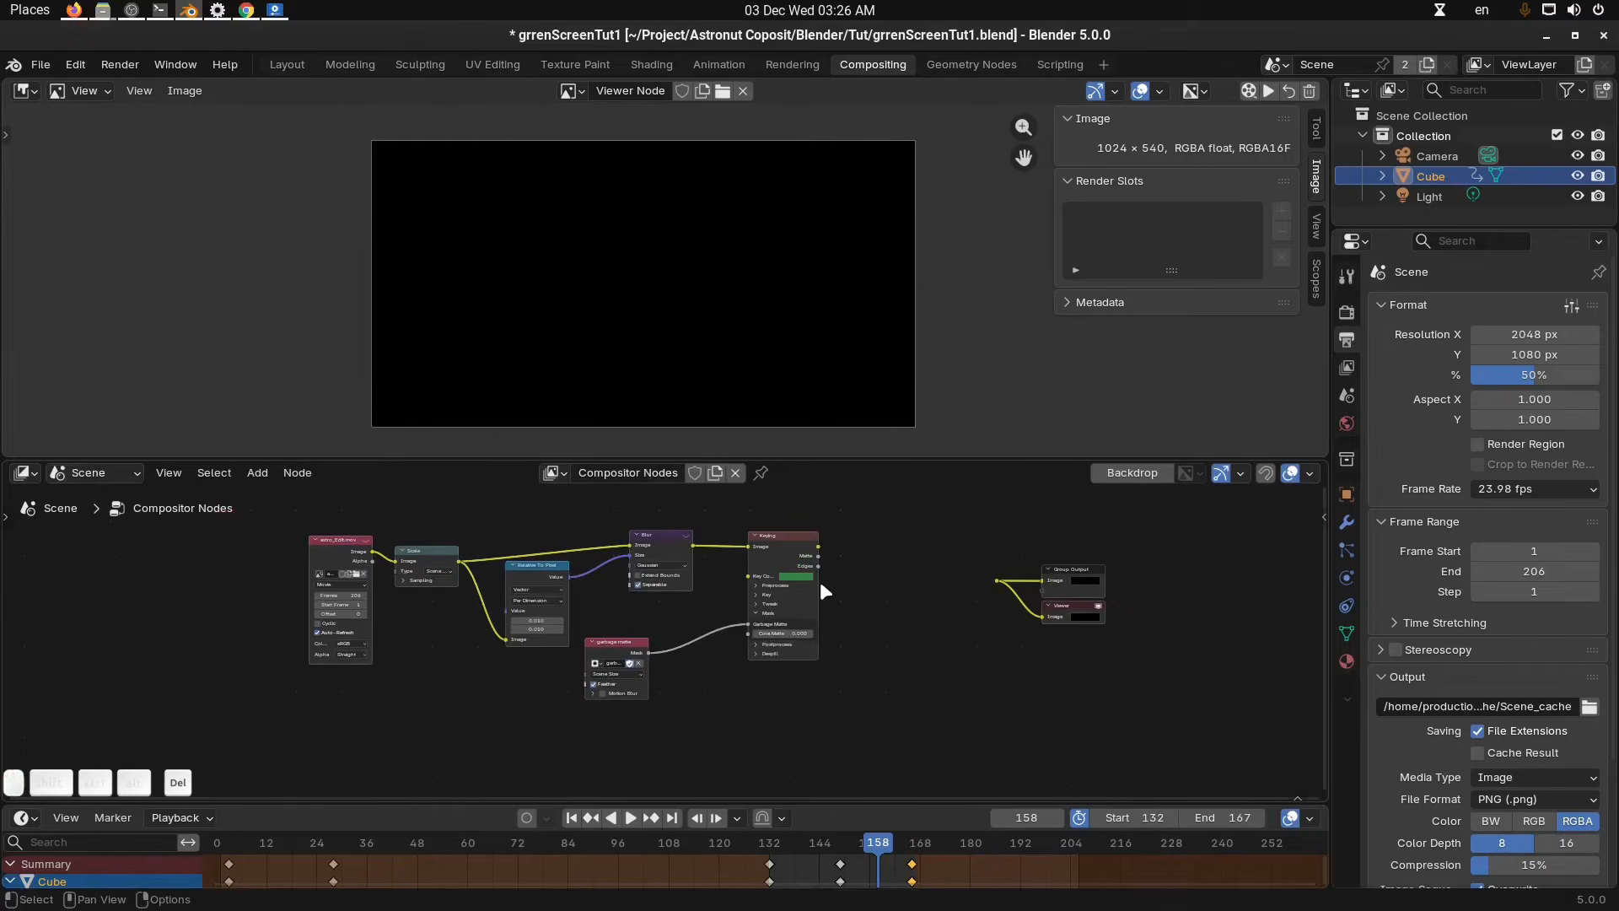
left_click_drag(821, 549, 985, 579)
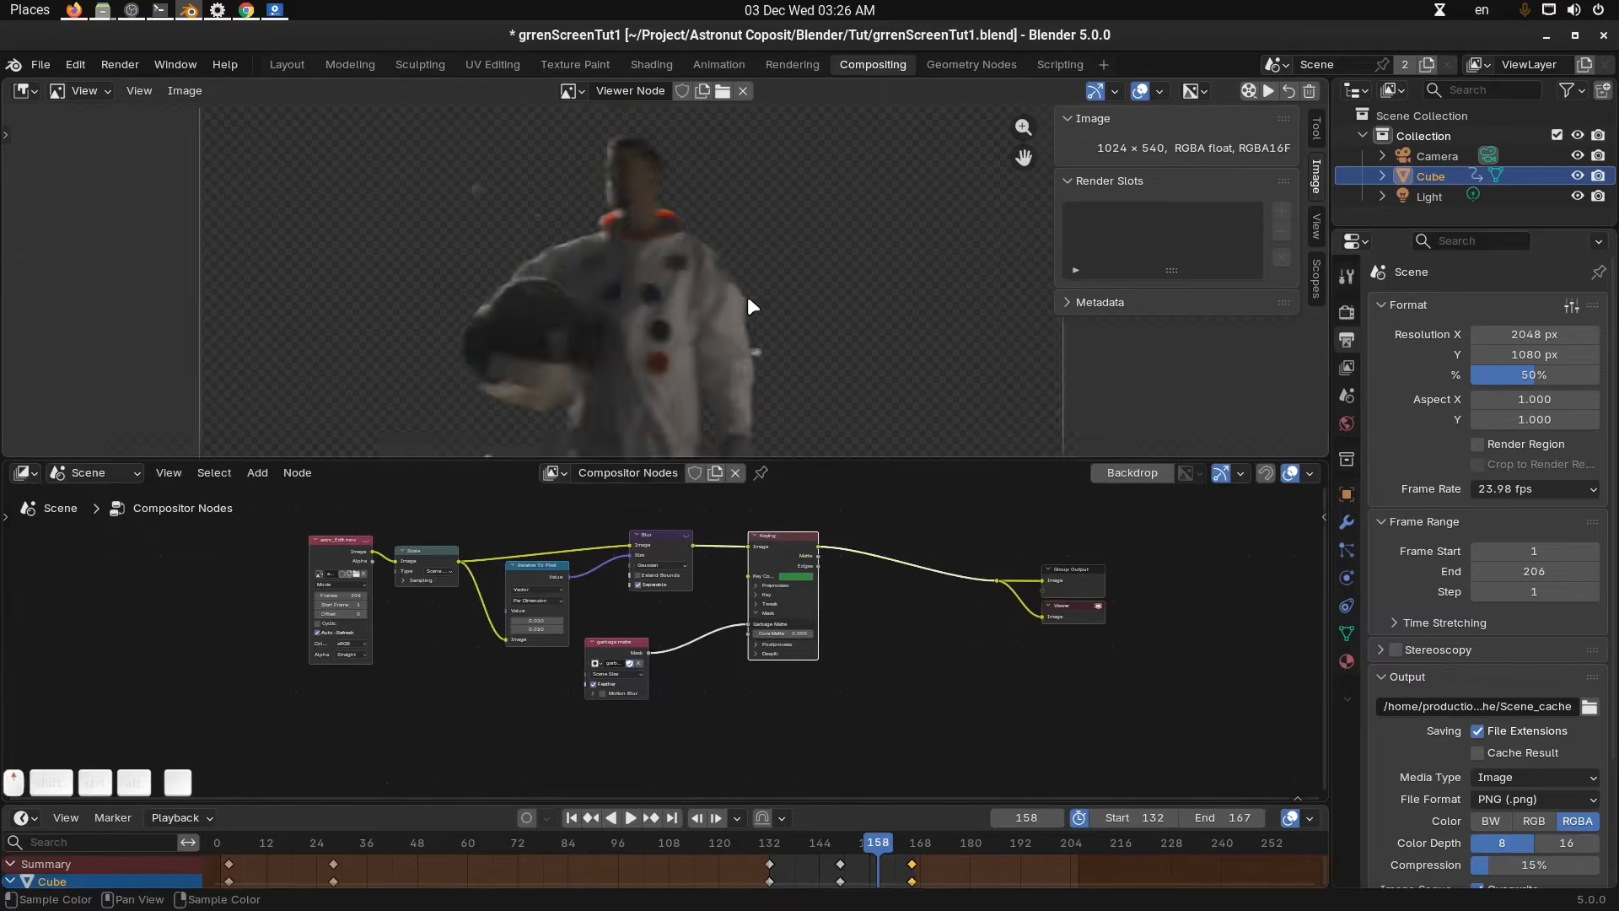
Examine the keyed astronaut in the viewer backdrop and the Keying node's sidebar properties.
scroll(765, 304, "down", 3)
middle_click_drag(764, 691, 869, 757)
scroll(908, 703, "up", 2)
middle_click_drag(962, 313, 918, 328)
key("n")
scroll(926, 325, "down", 2)
middle_click_drag(995, 577, 929, 569)
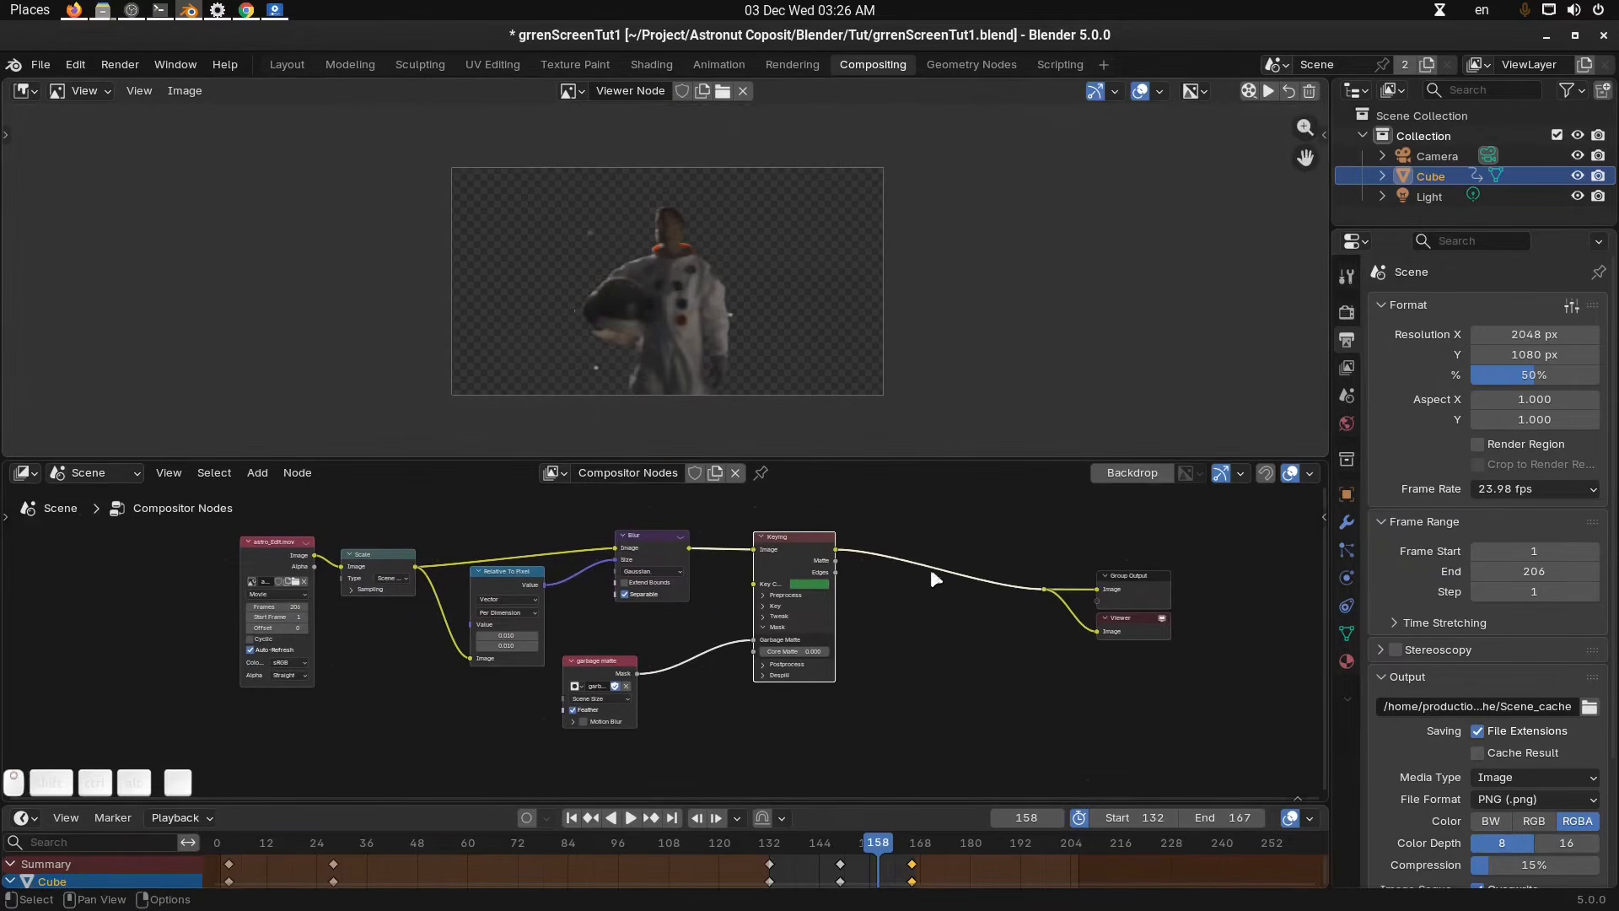
scroll(934, 632, "up", 2)
middle_click_drag(934, 632, 967, 629)
scroll(1192, 570, "up", 3)
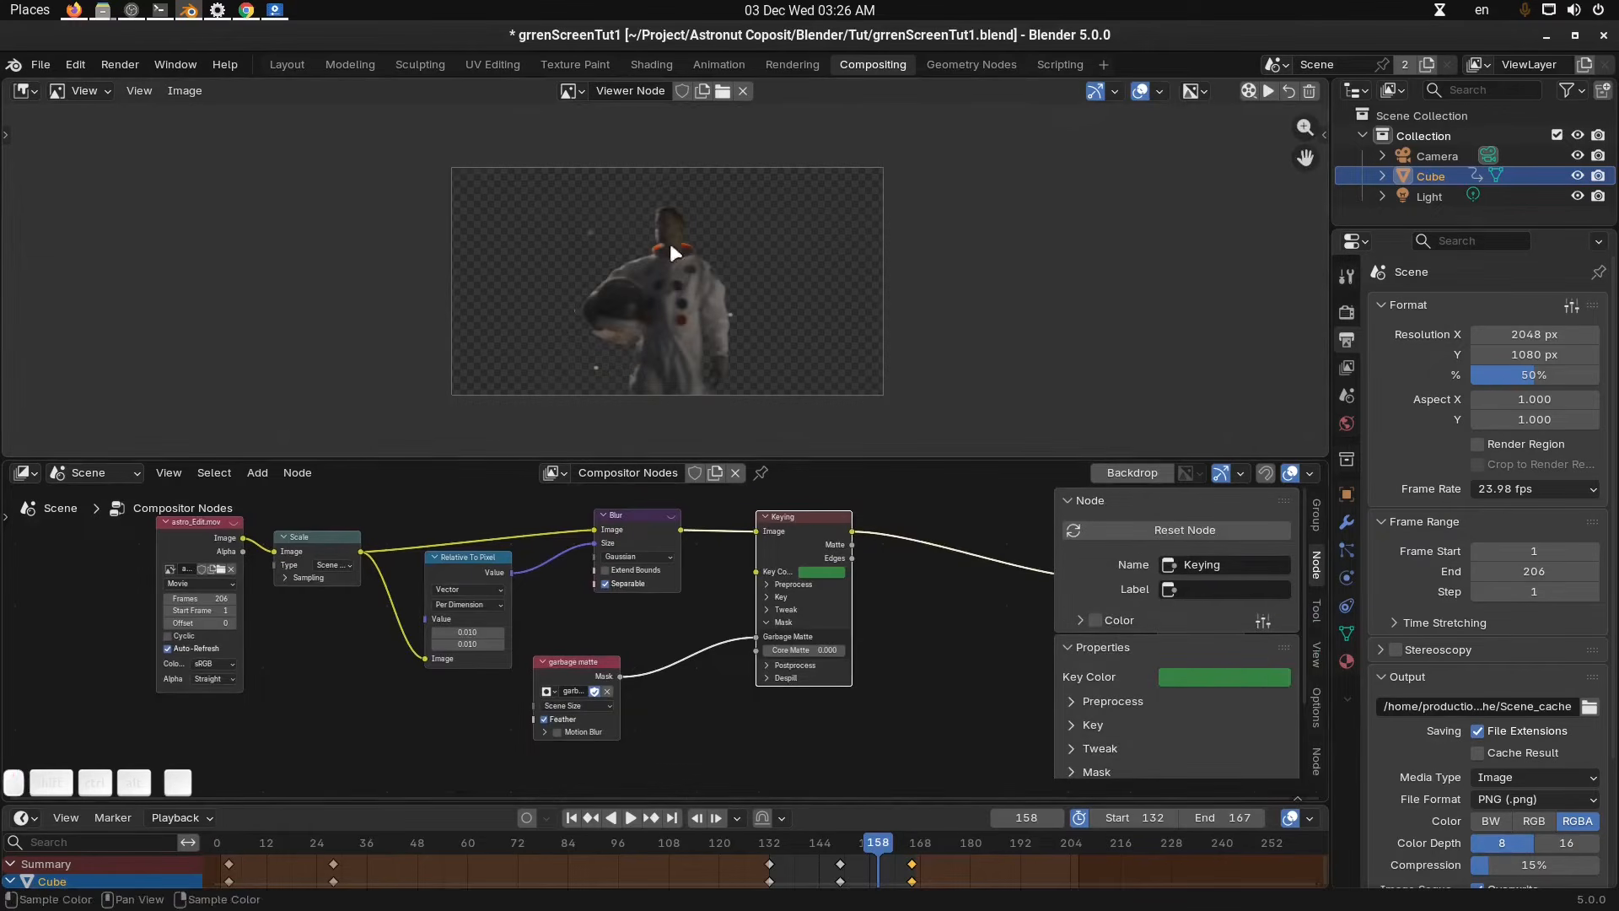
scroll(708, 261, "up", 1)
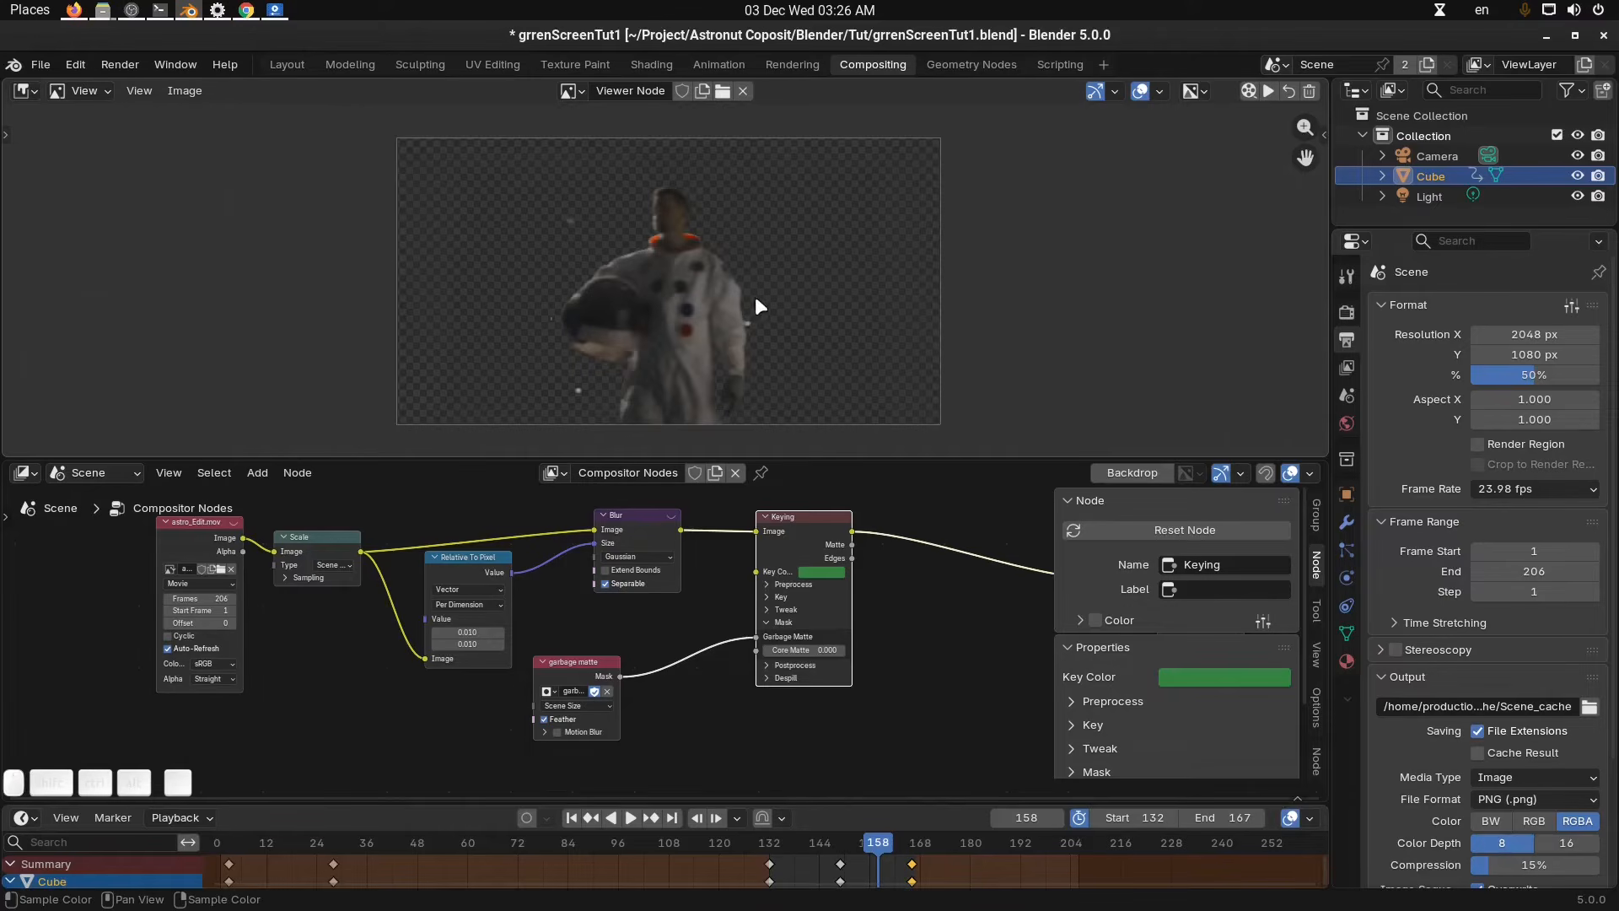
middle_click_drag(973, 644, 961, 646)
key("n")
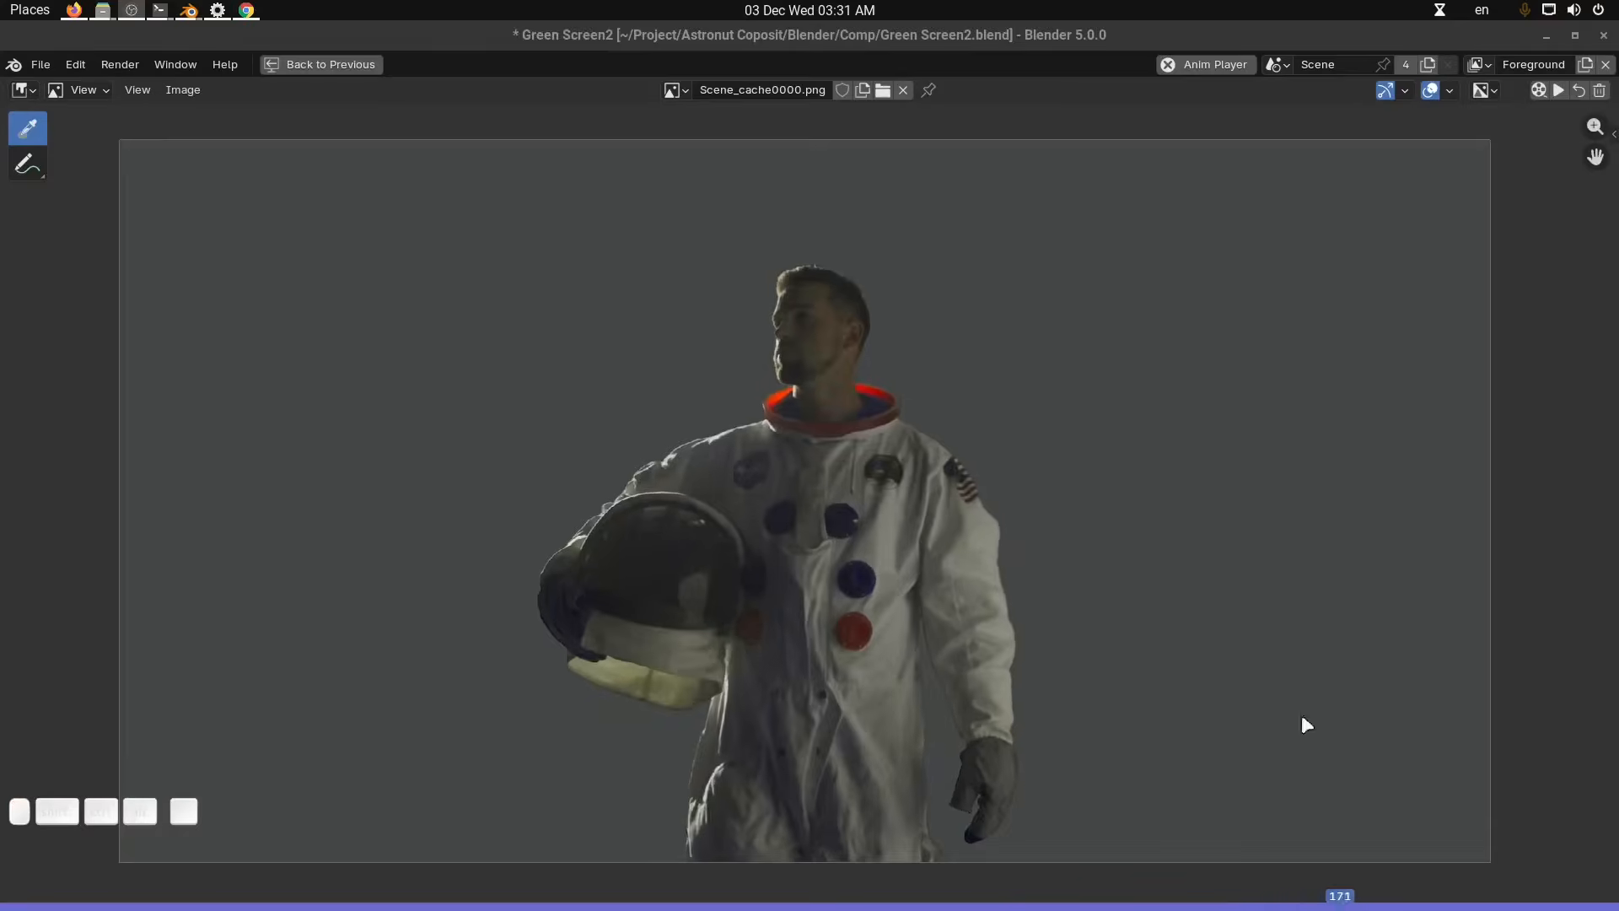
Leave the maximized playback view and enlarge the Compositor node editor area.
scroll(933, 583, "down", 1)
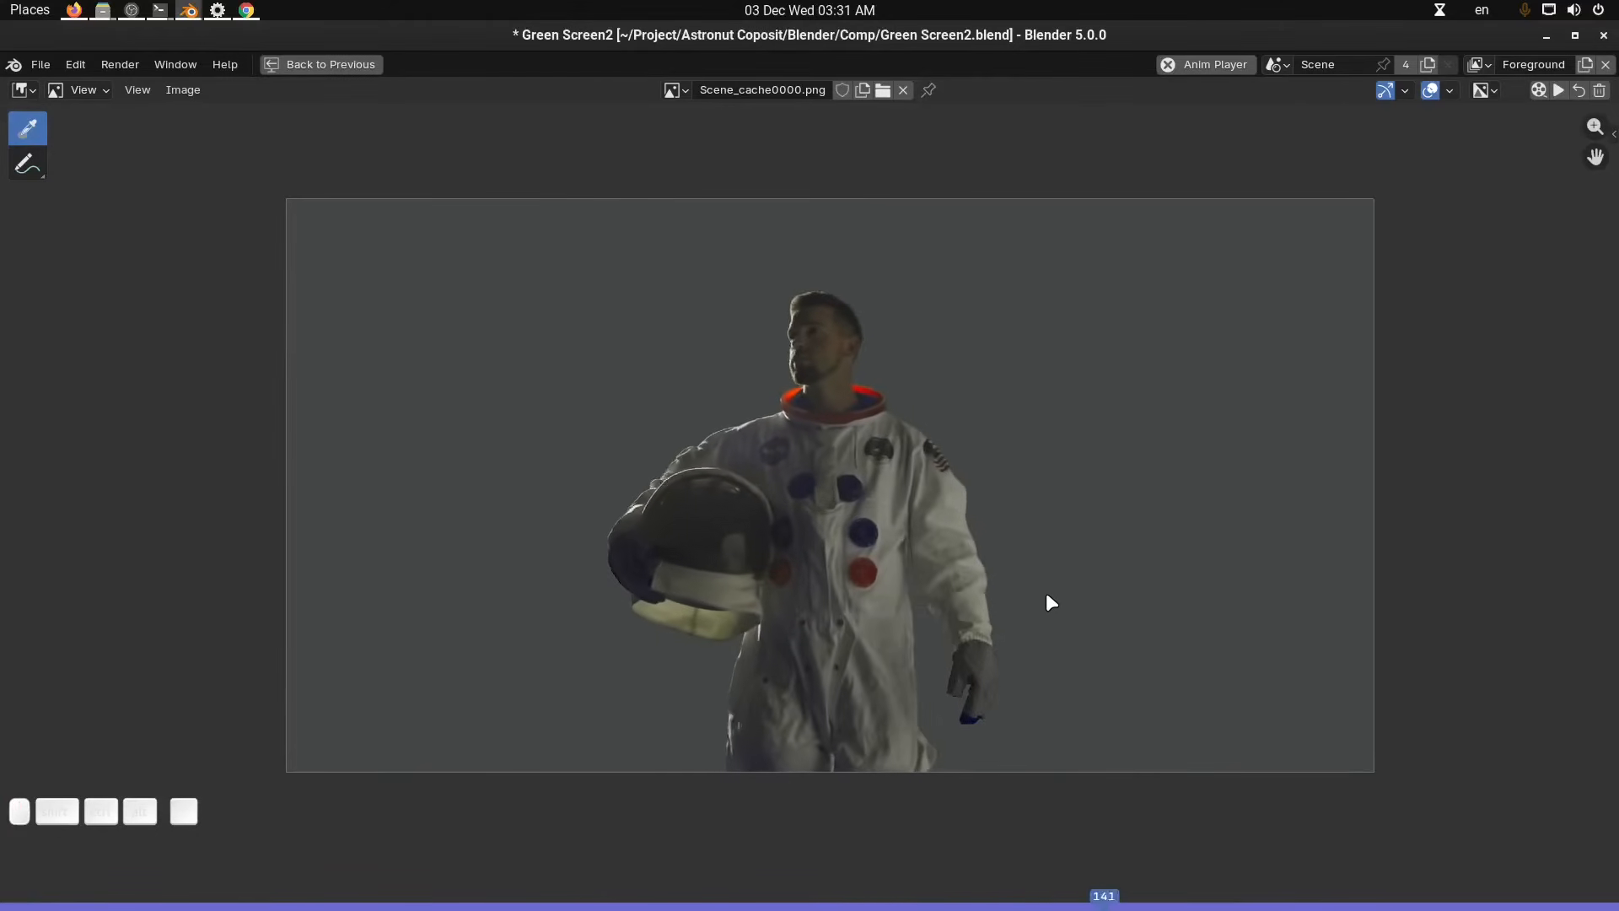
middle_click_drag(1046, 593, 1036, 592)
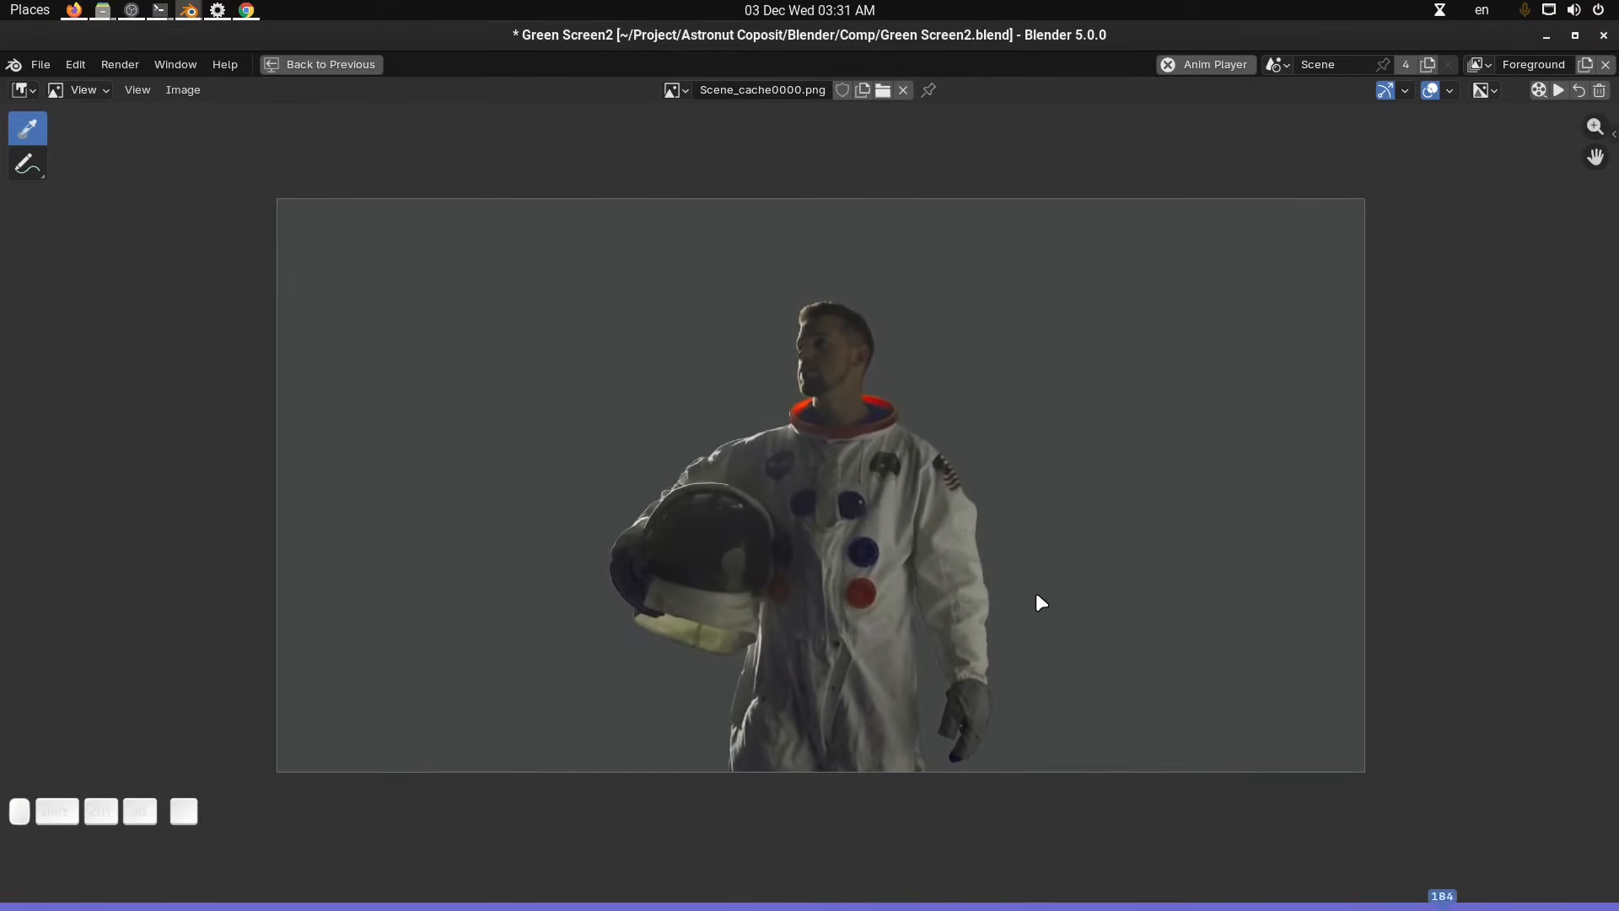
key("ctrl+space")
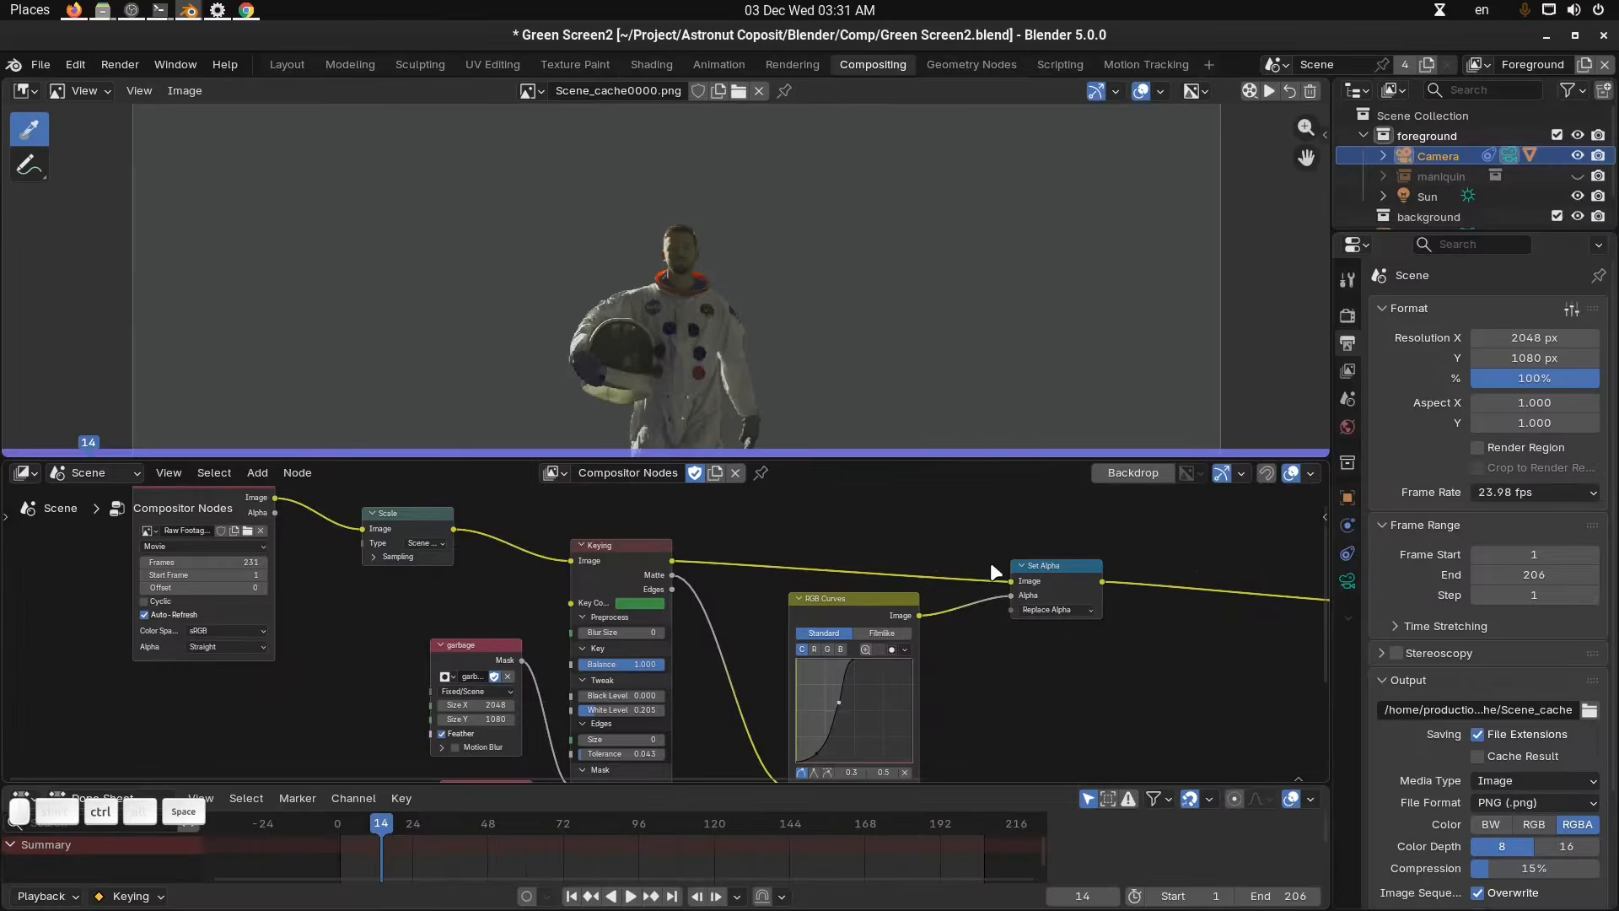
scroll(707, 592, "up", 3)
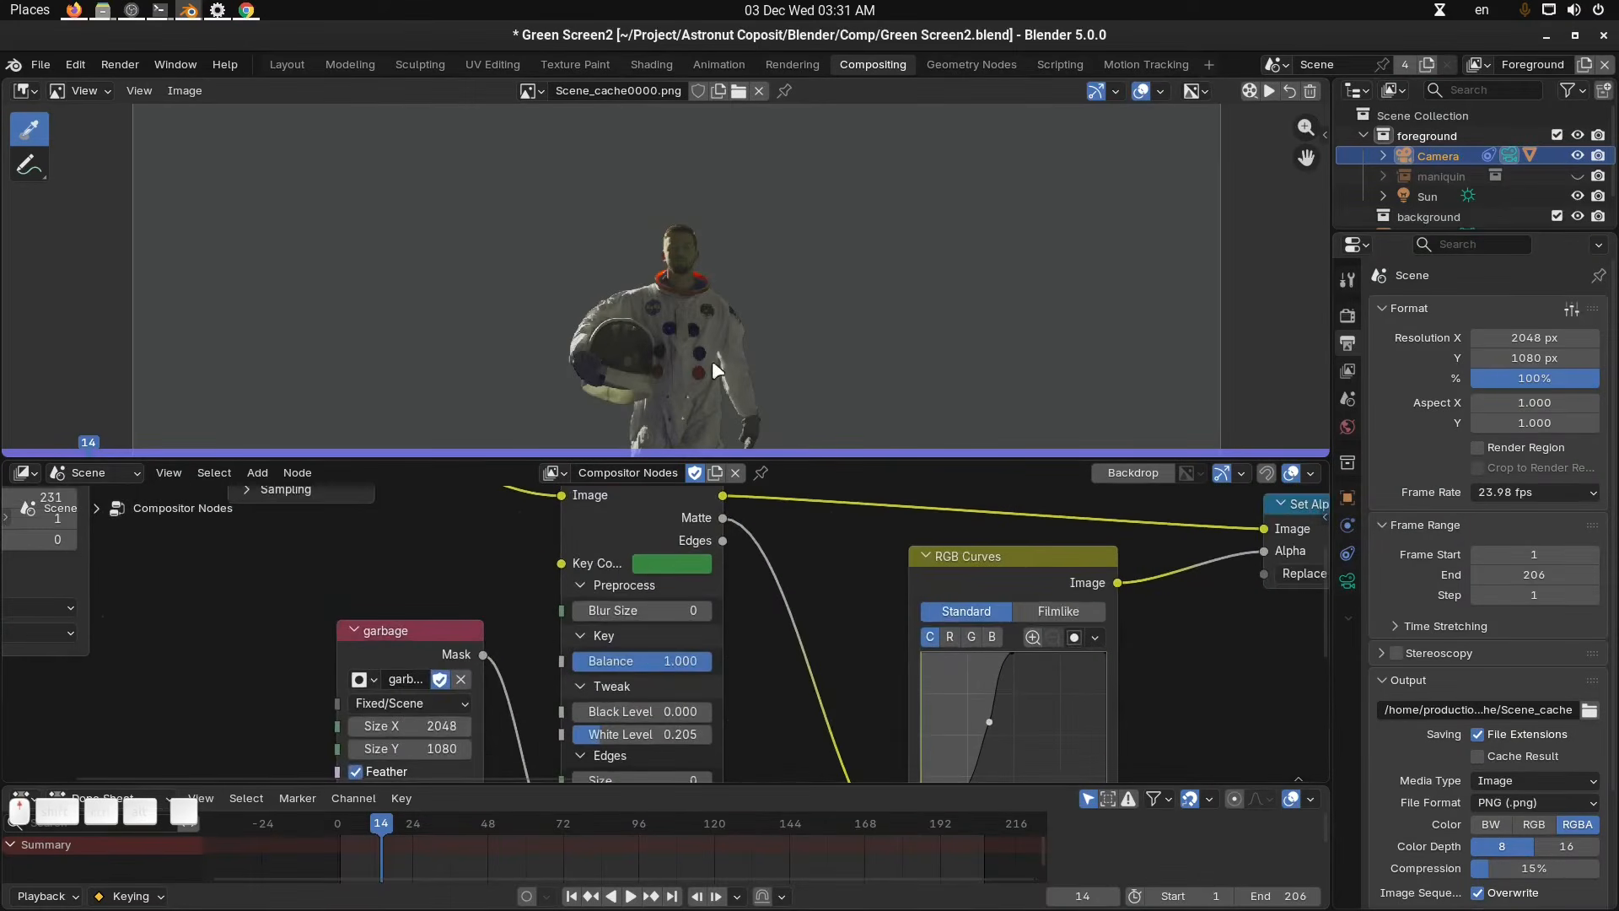
left_click_drag(716, 460, 675, 345)
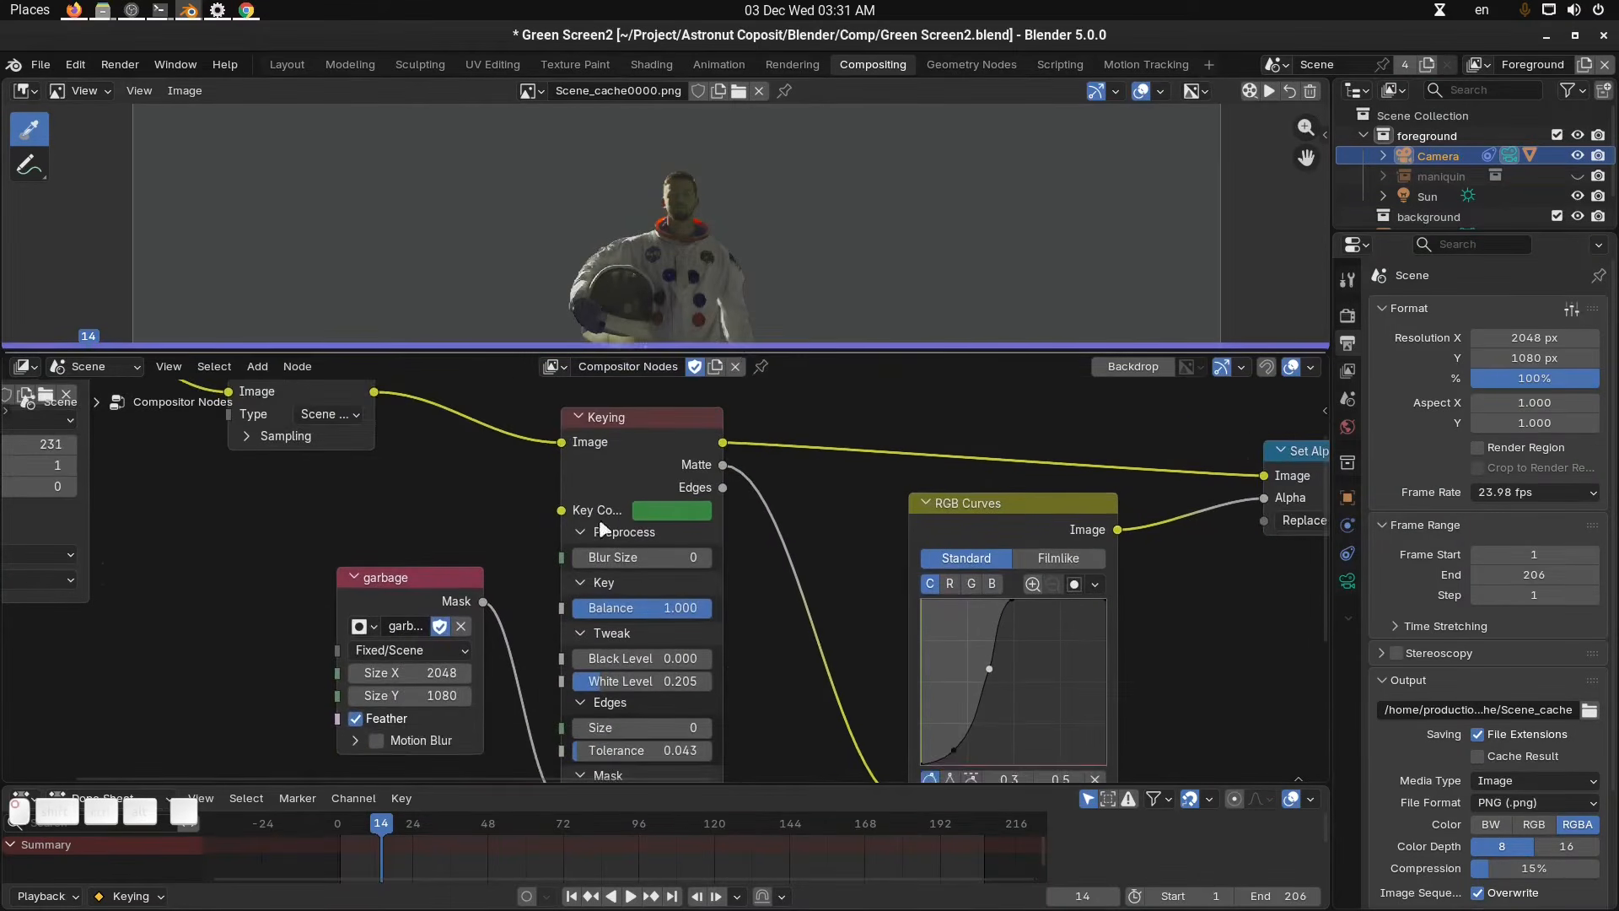
Switch the image editor to Mask mode, show the Viewer Node image, and enlarge the image editor area.
left_click(89, 91)
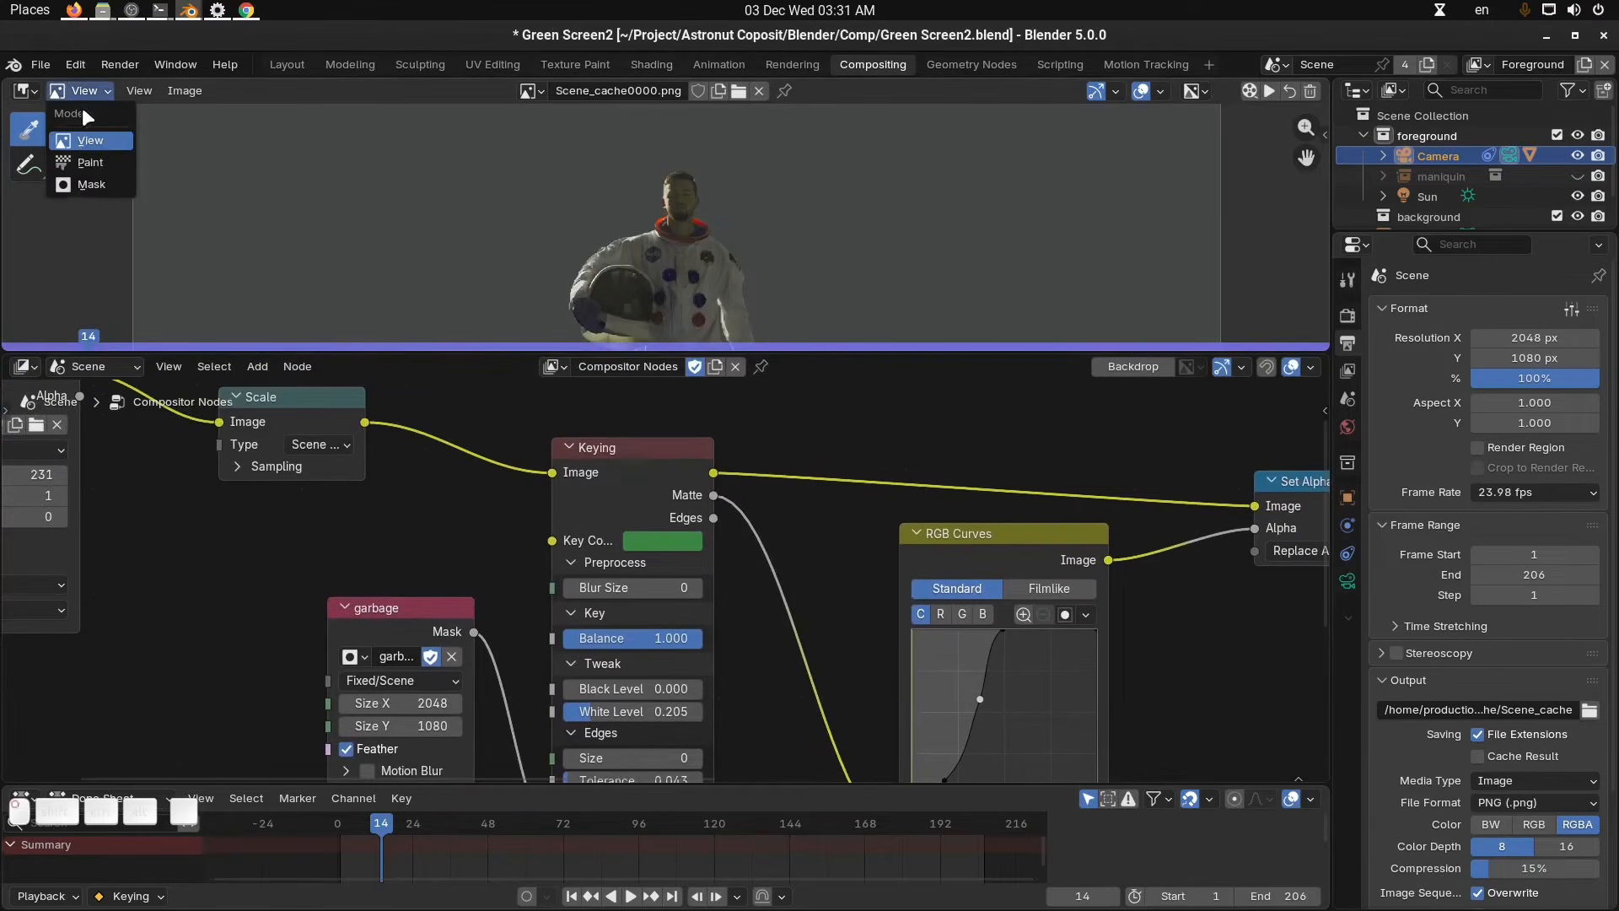
left_click(93, 185)
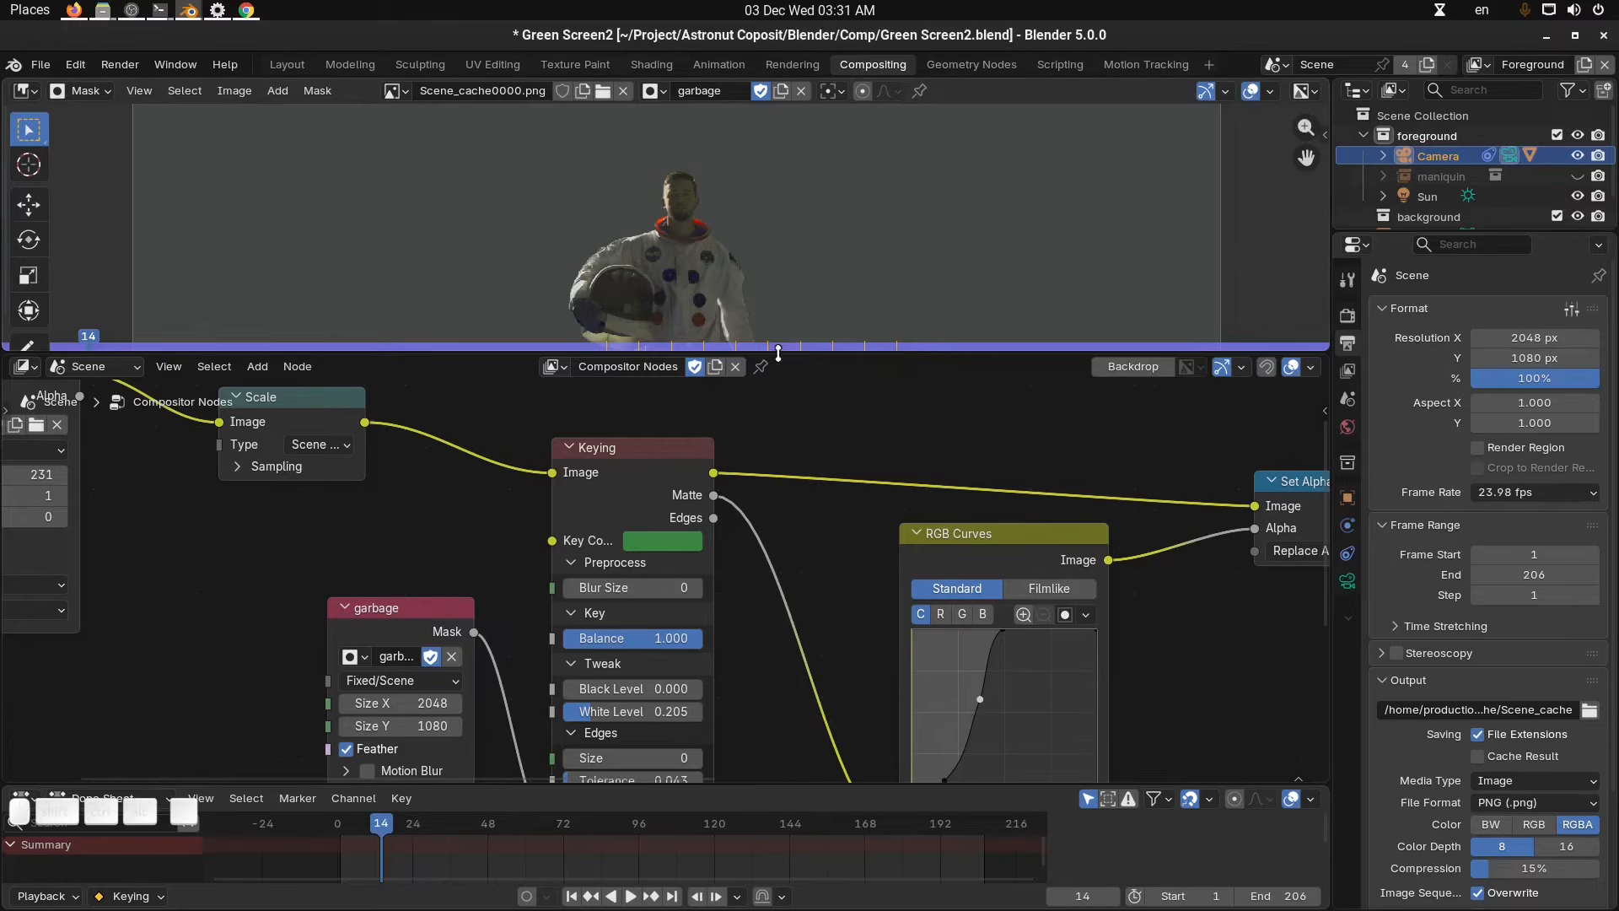
left_click_drag(777, 352, 759, 487)
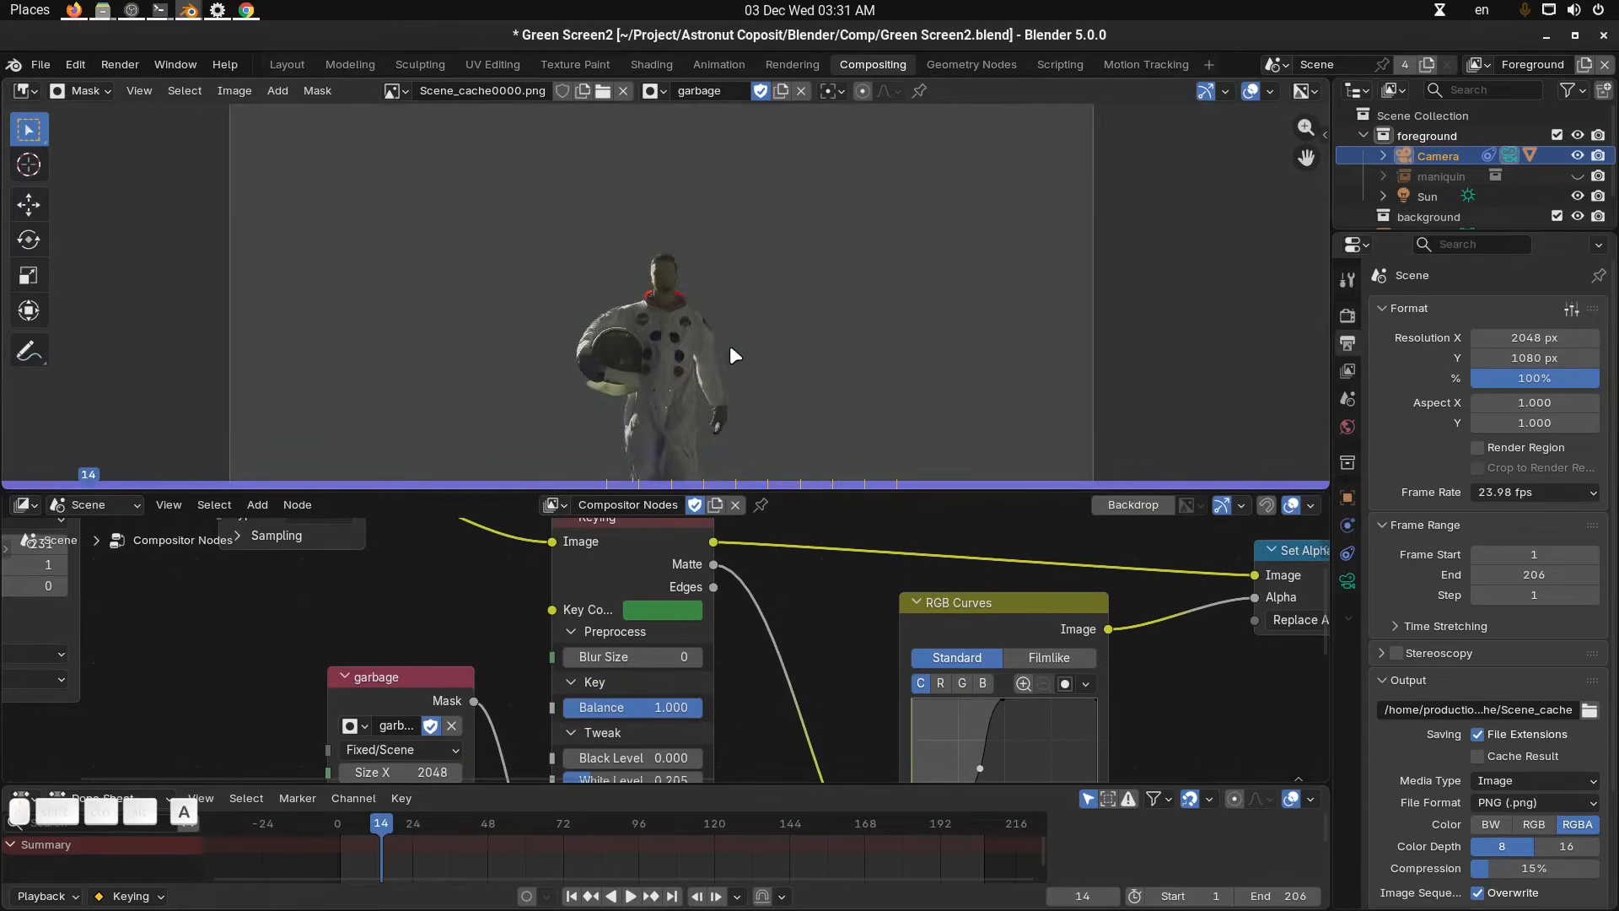
scroll(923, 228, "down", 1)
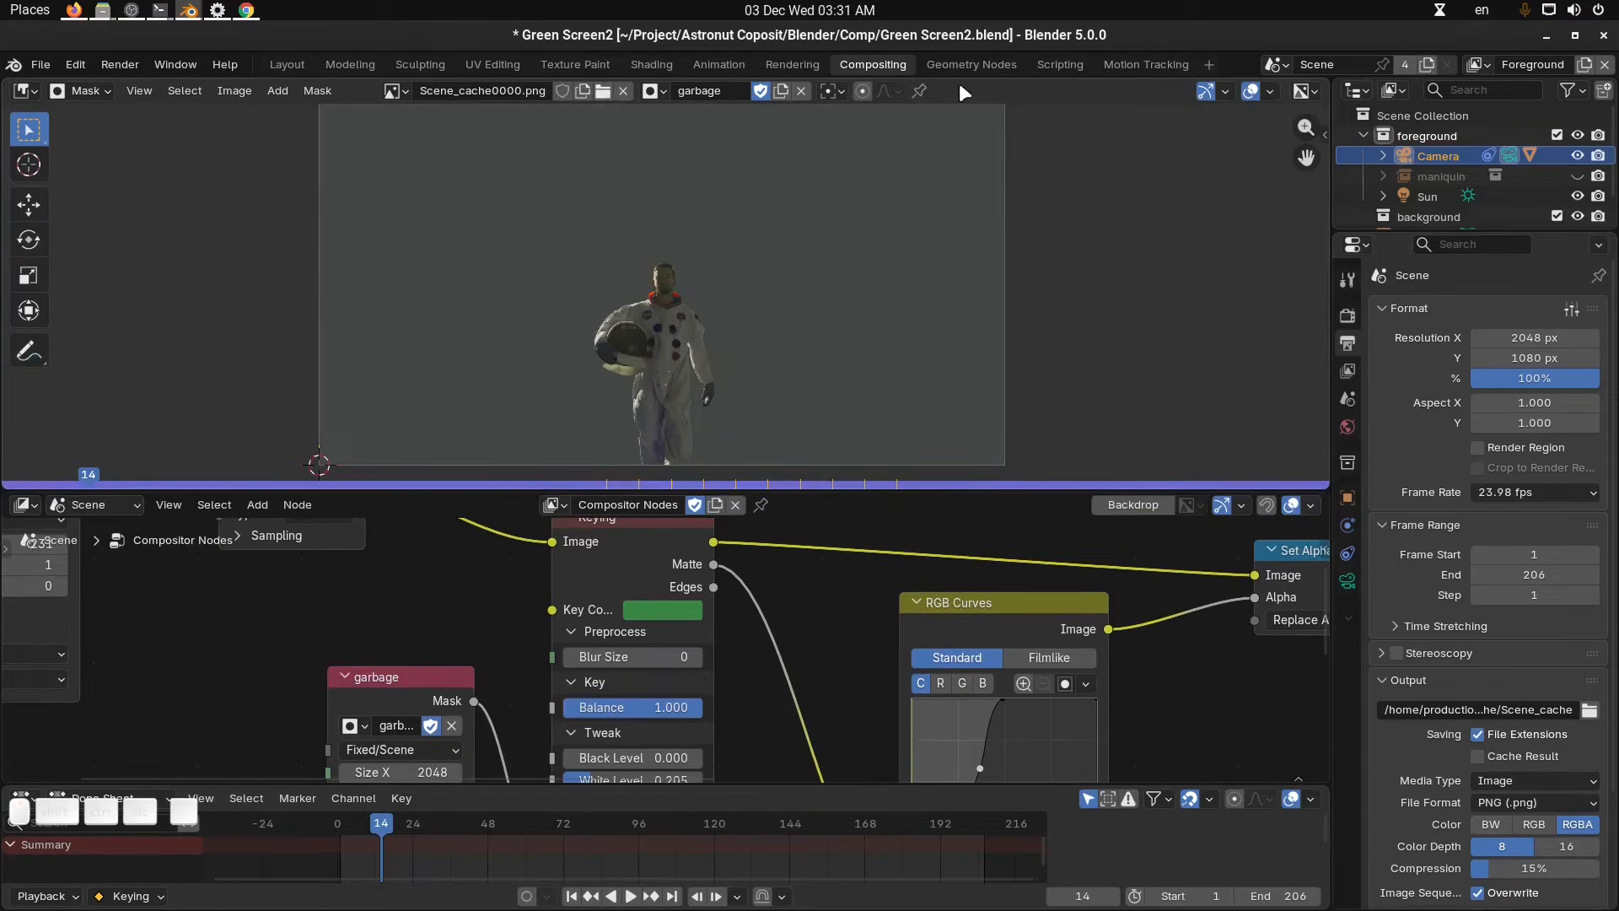
left_click(392, 92)
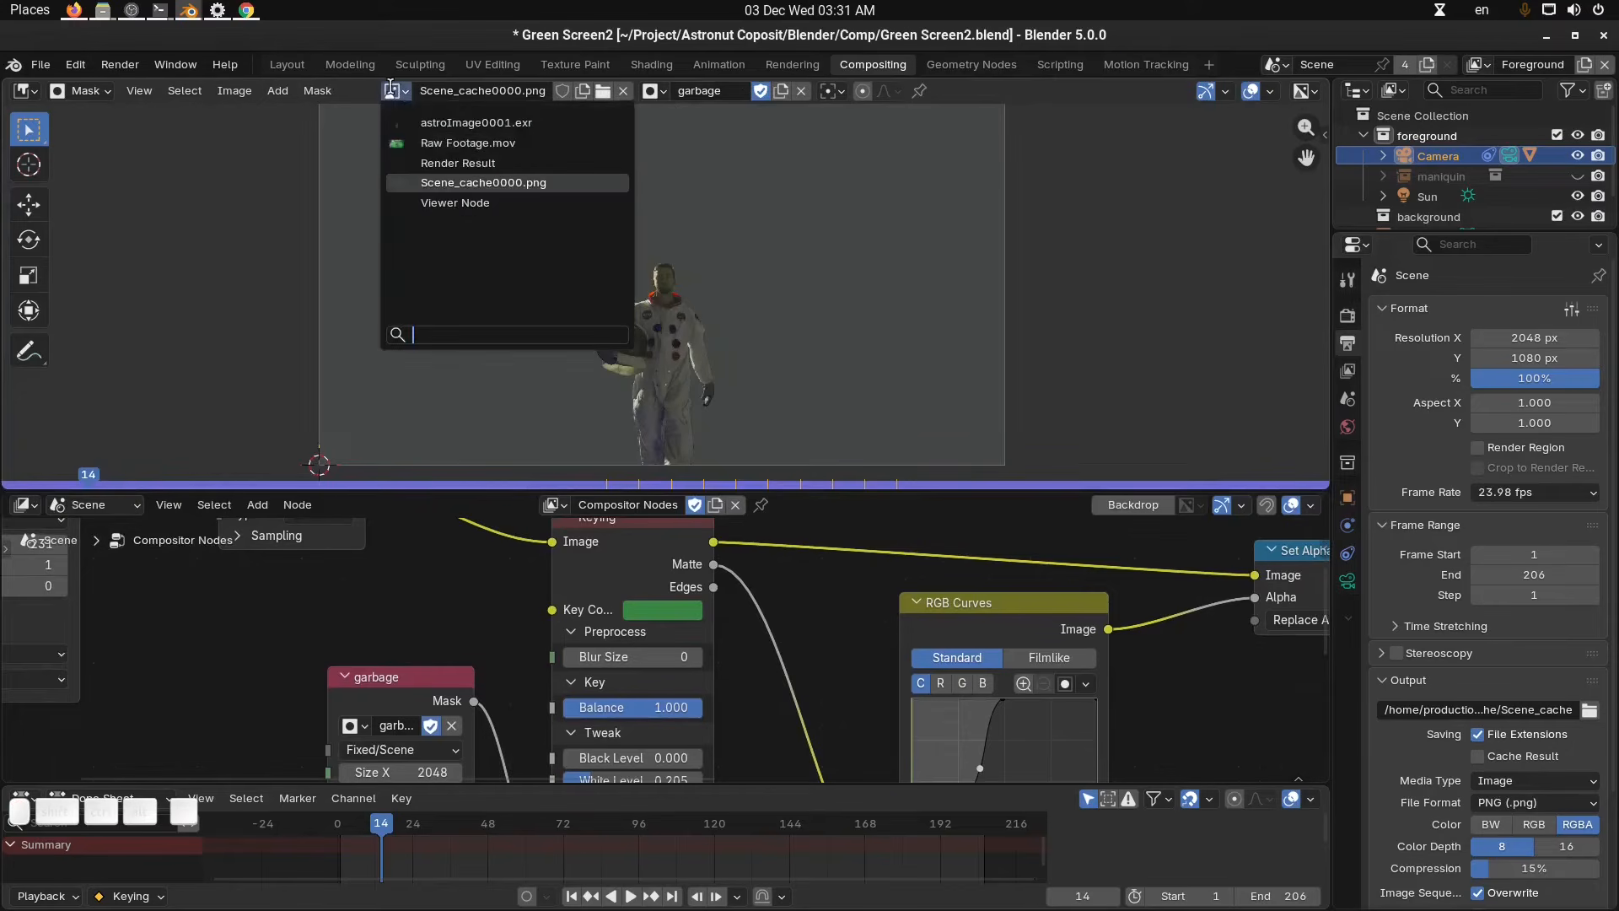
left_click(455, 202)
scroll(670, 266, "up", 4)
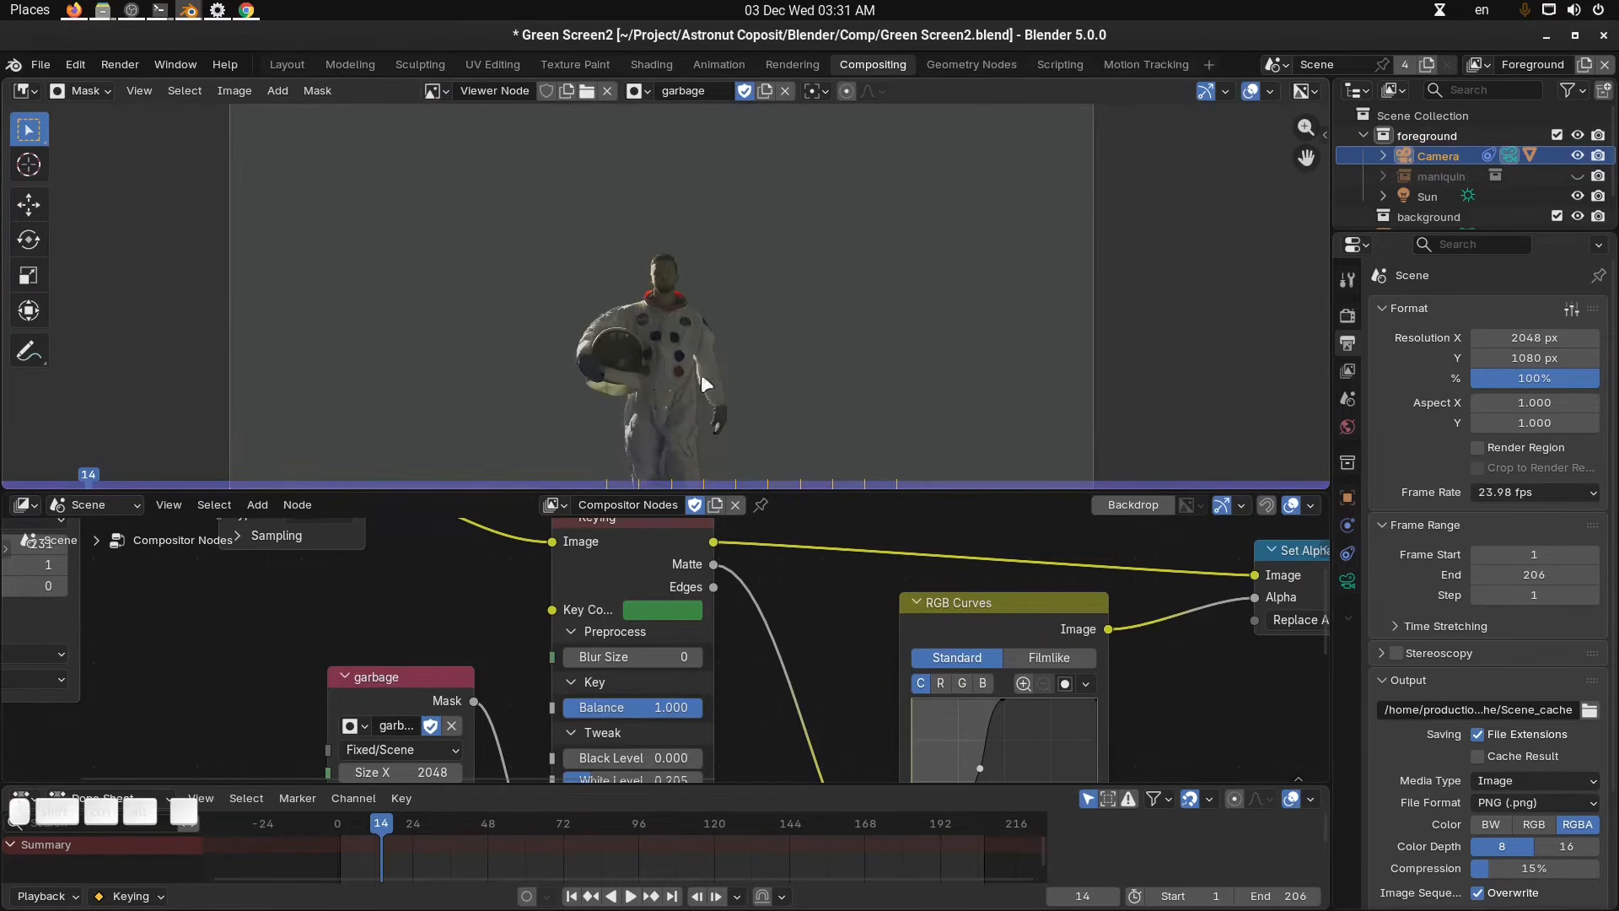
middle_click_drag(798, 430, 865, 259)
Open the sidebar's Mask tab and toggle the viewport display of two garbage mask layers.
key("n")
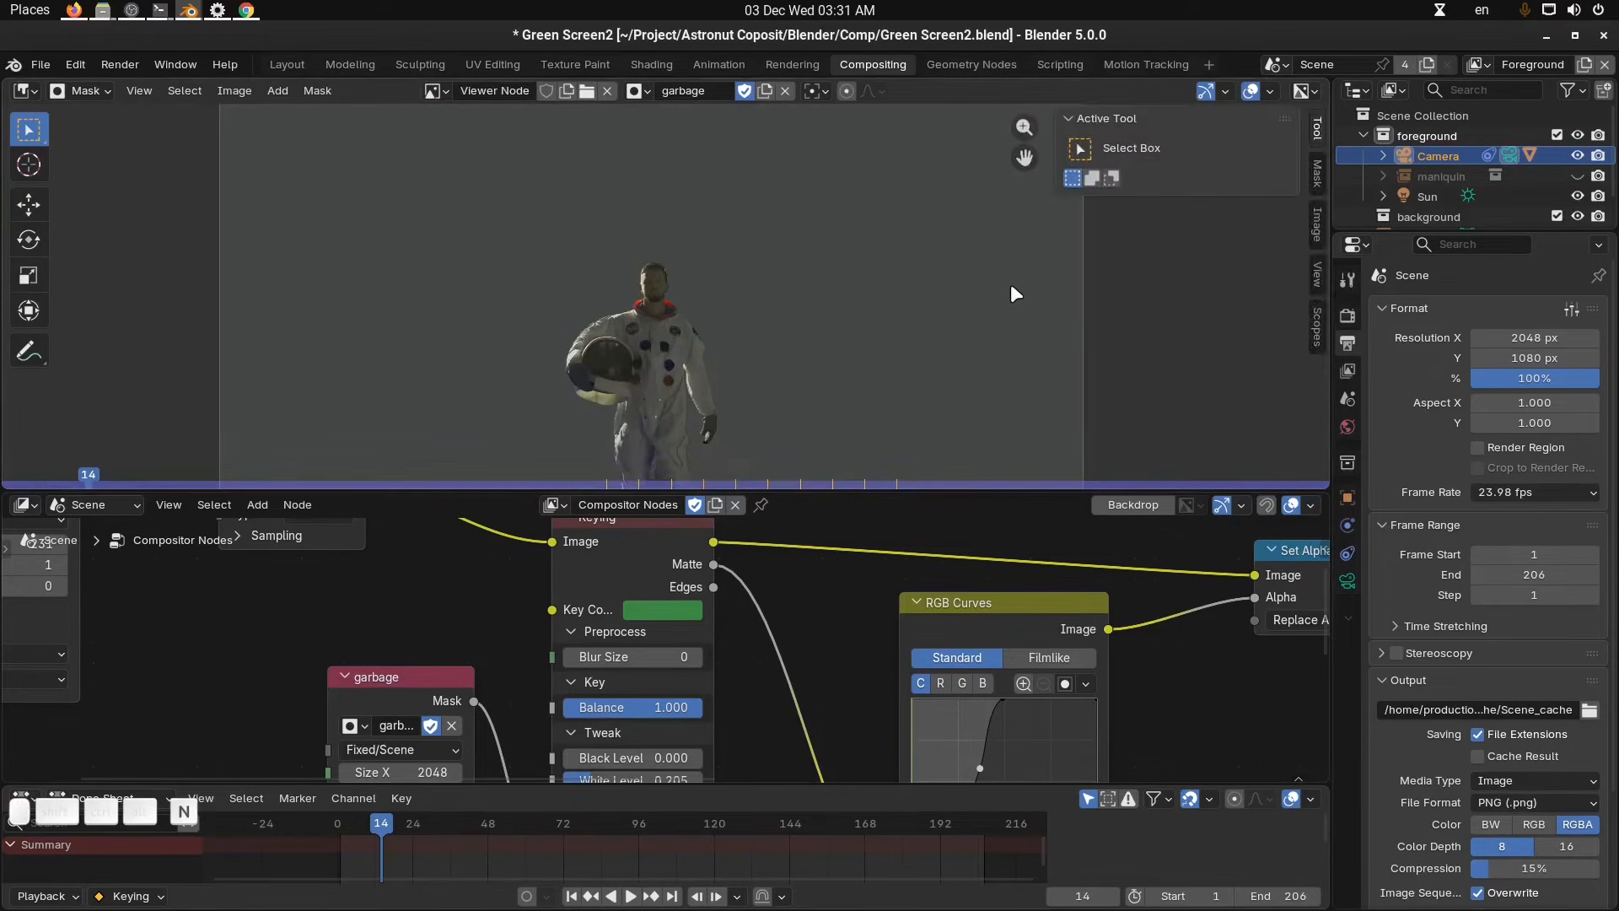
left_click(1316, 175)
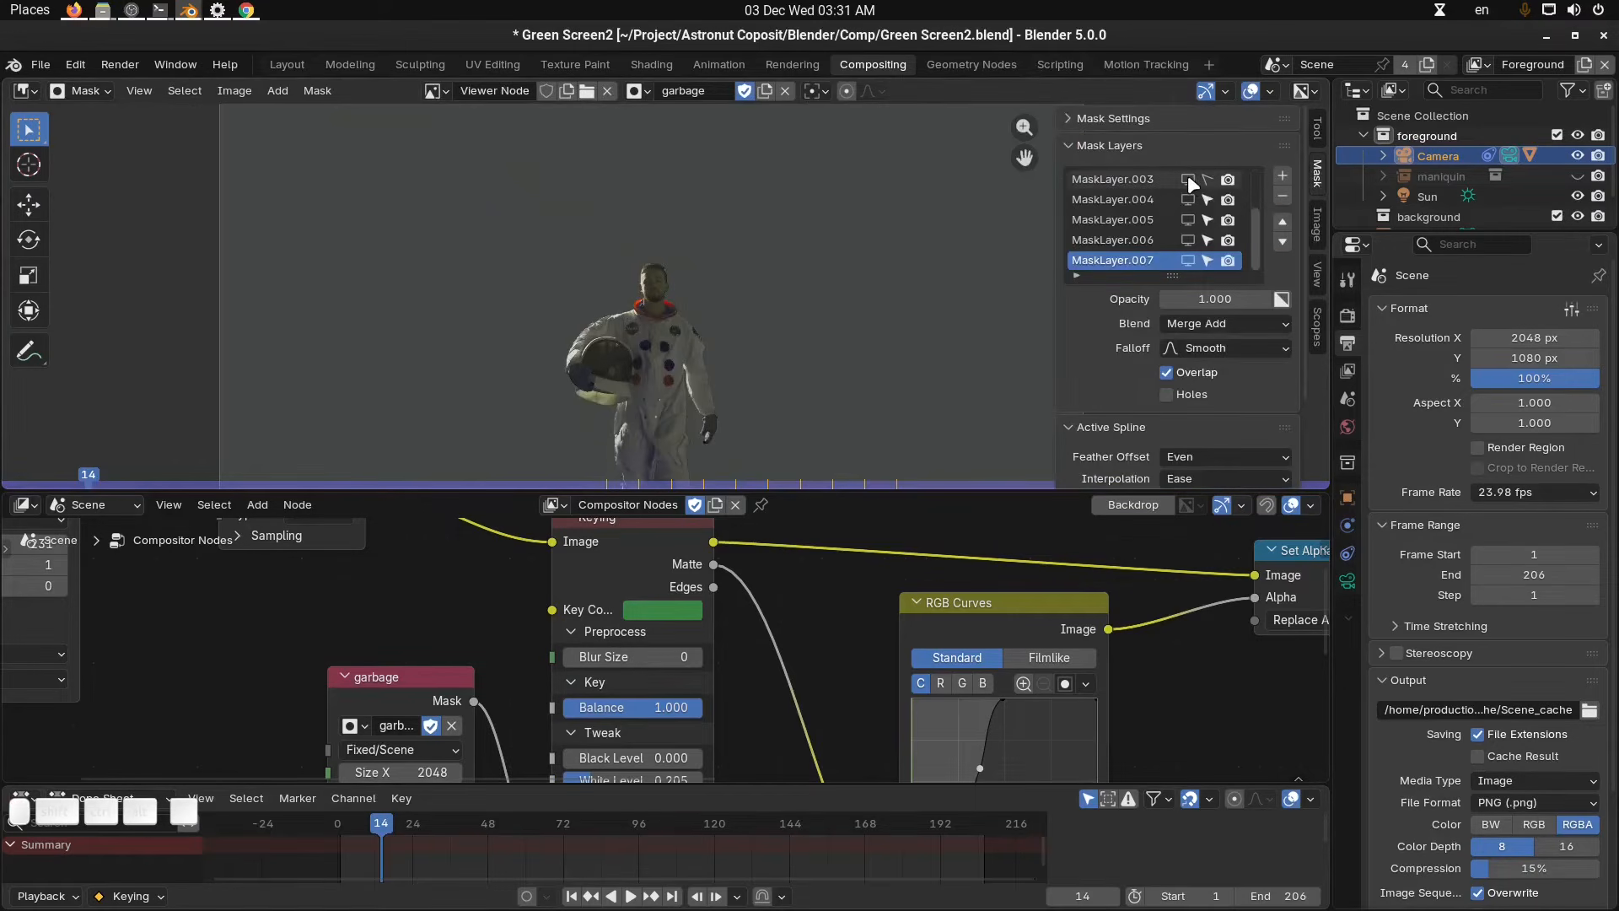
left_click(1190, 218)
left_click(1190, 233)
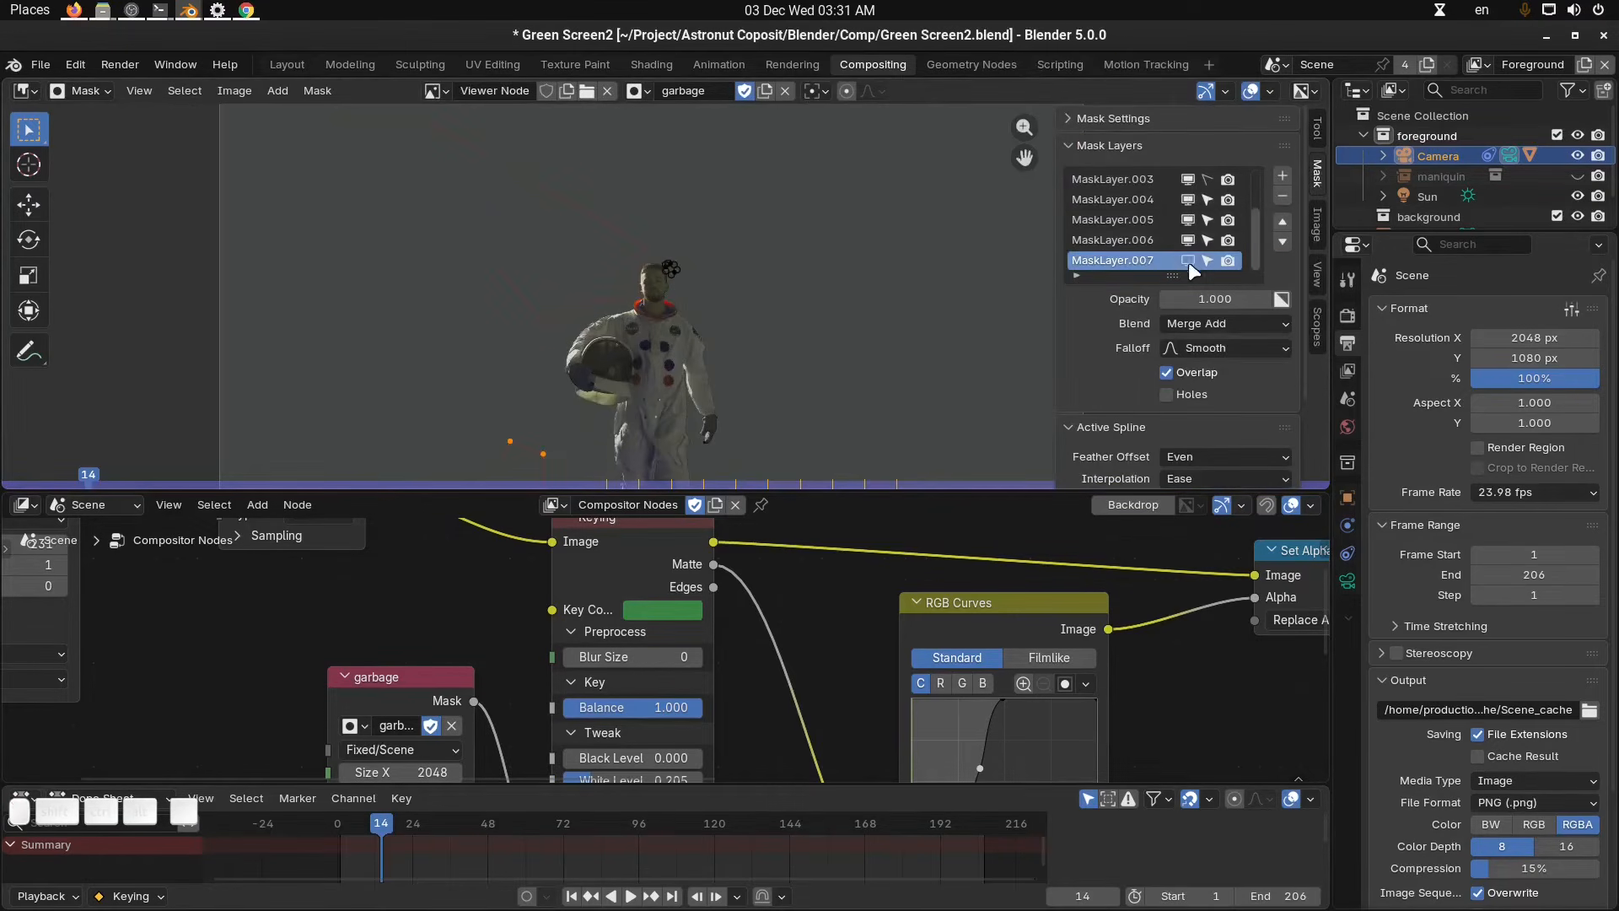
Inspect the keyed astronaut and the mask shapes in the maximized image editor.
scroll(767, 270, "up", 3)
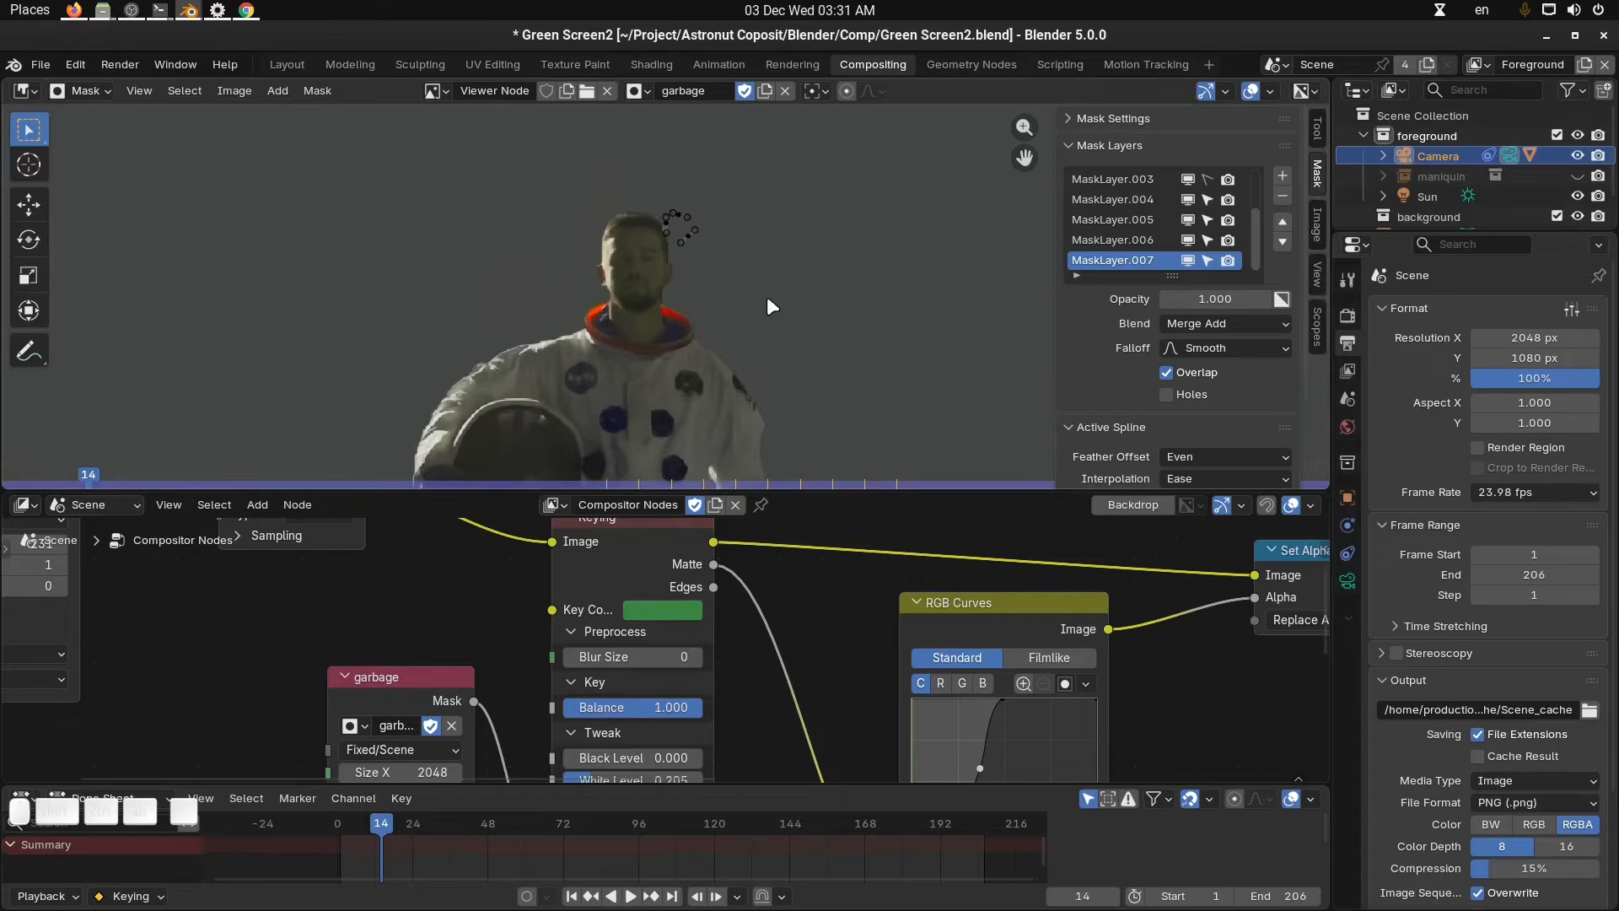
key("ctrl+space")
scroll(843, 354, "down", 5)
scroll(853, 379, "up", 8)
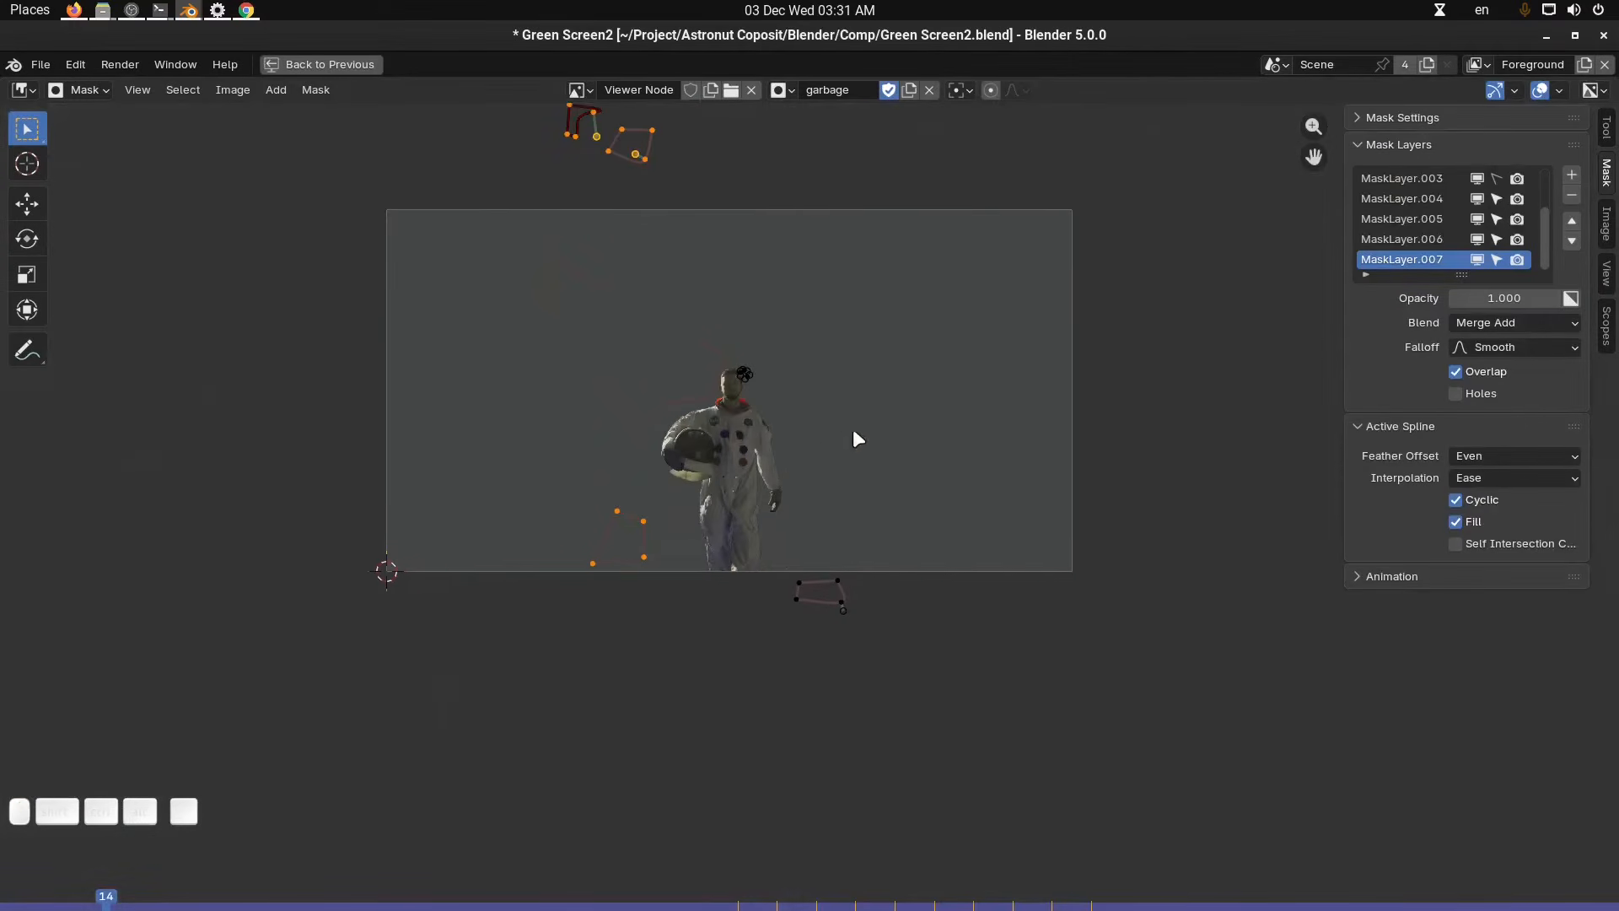
scroll(710, 424, "up", 3)
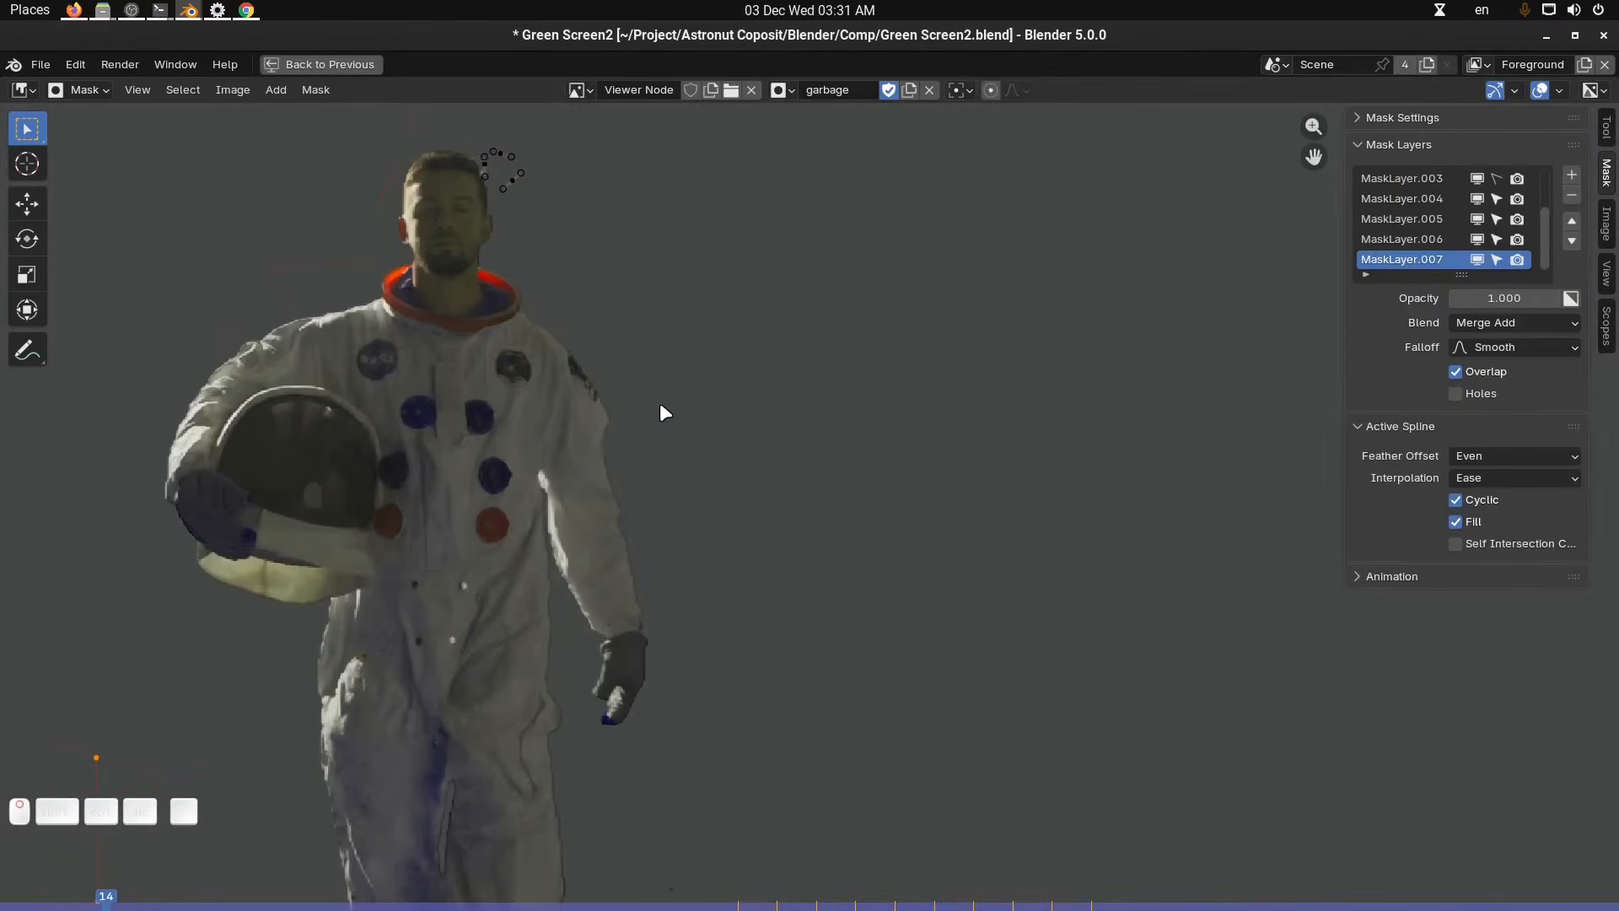
scroll(712, 376, "down", 5)
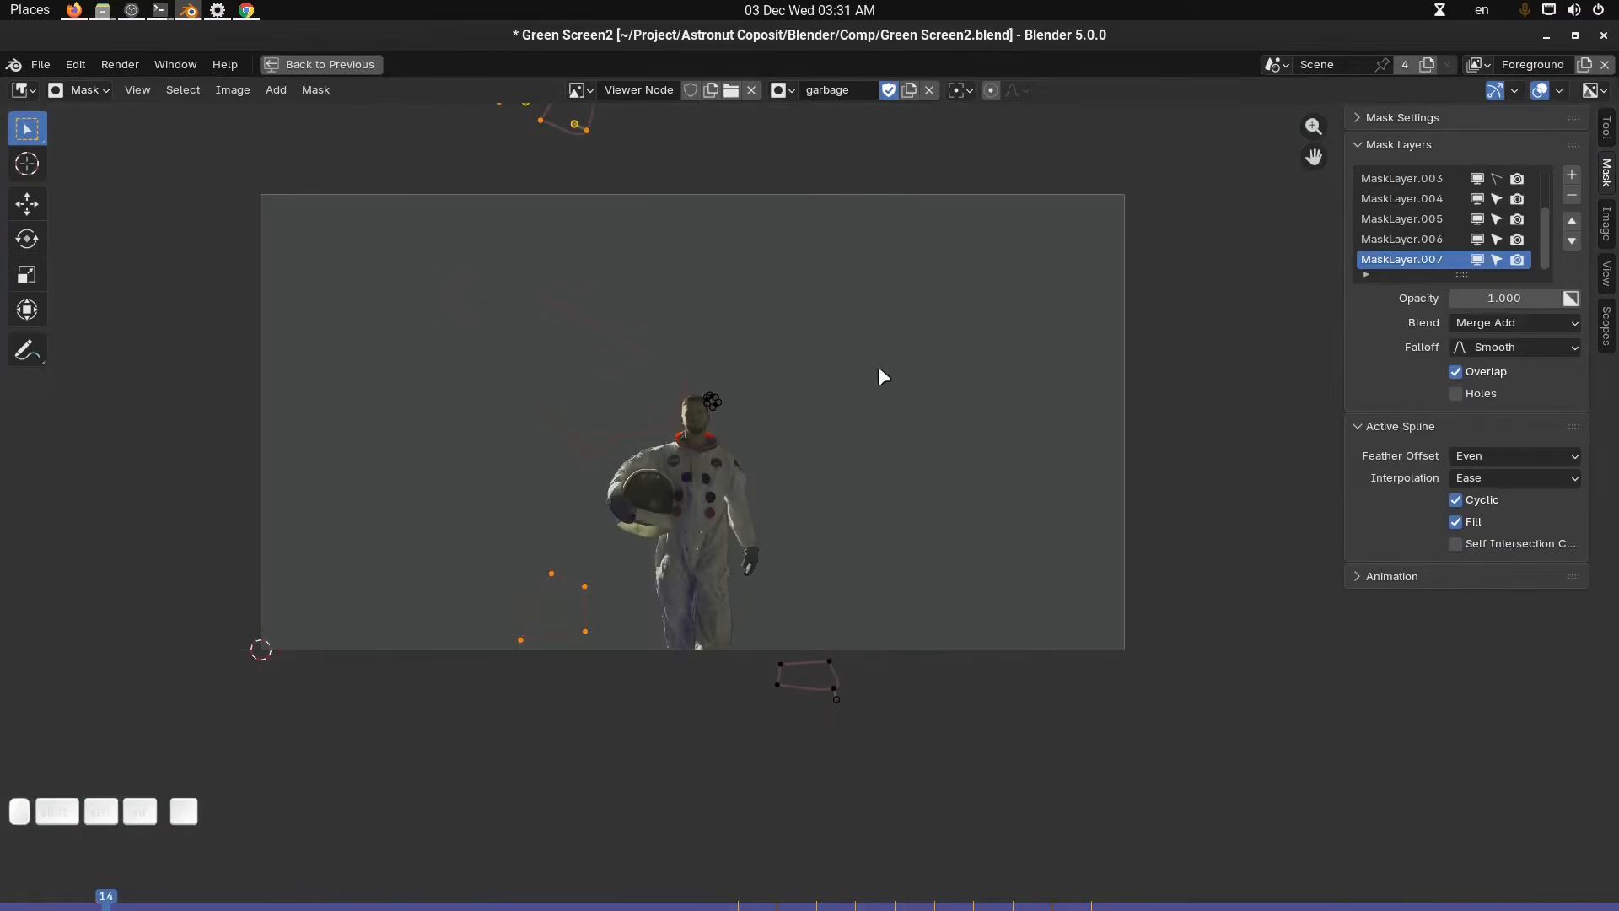
key("ctrl+space")
Set the Alpha Over node's background colour to a light grey, hex B9BEBA.
middle_click_drag(639, 629, 732, 599)
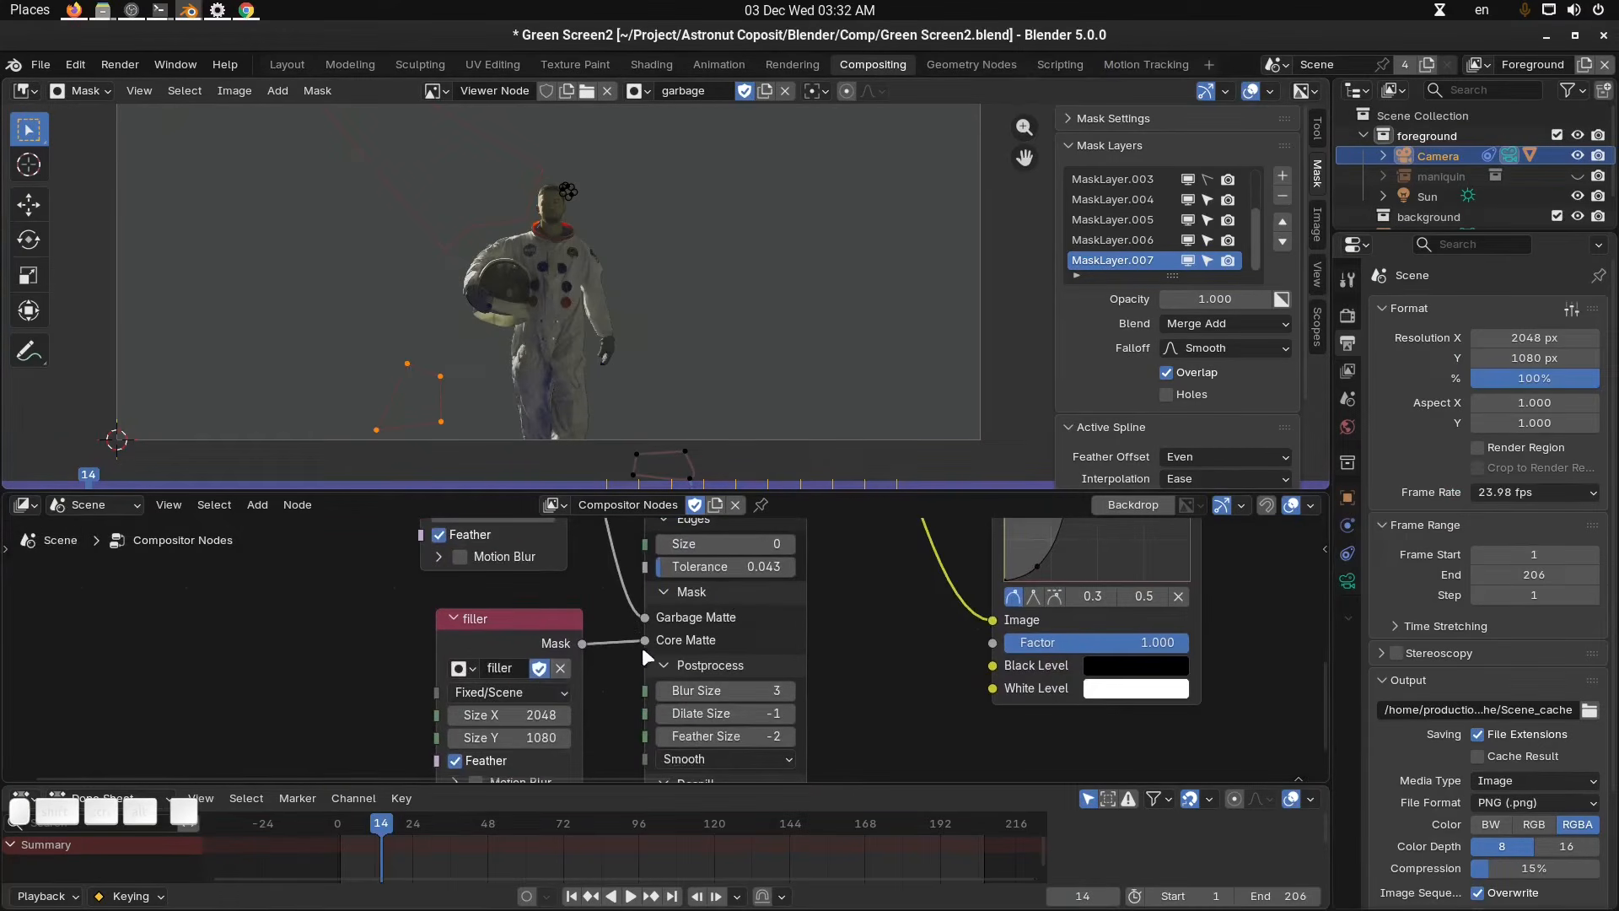
middle_click_drag(683, 656, 678, 638)
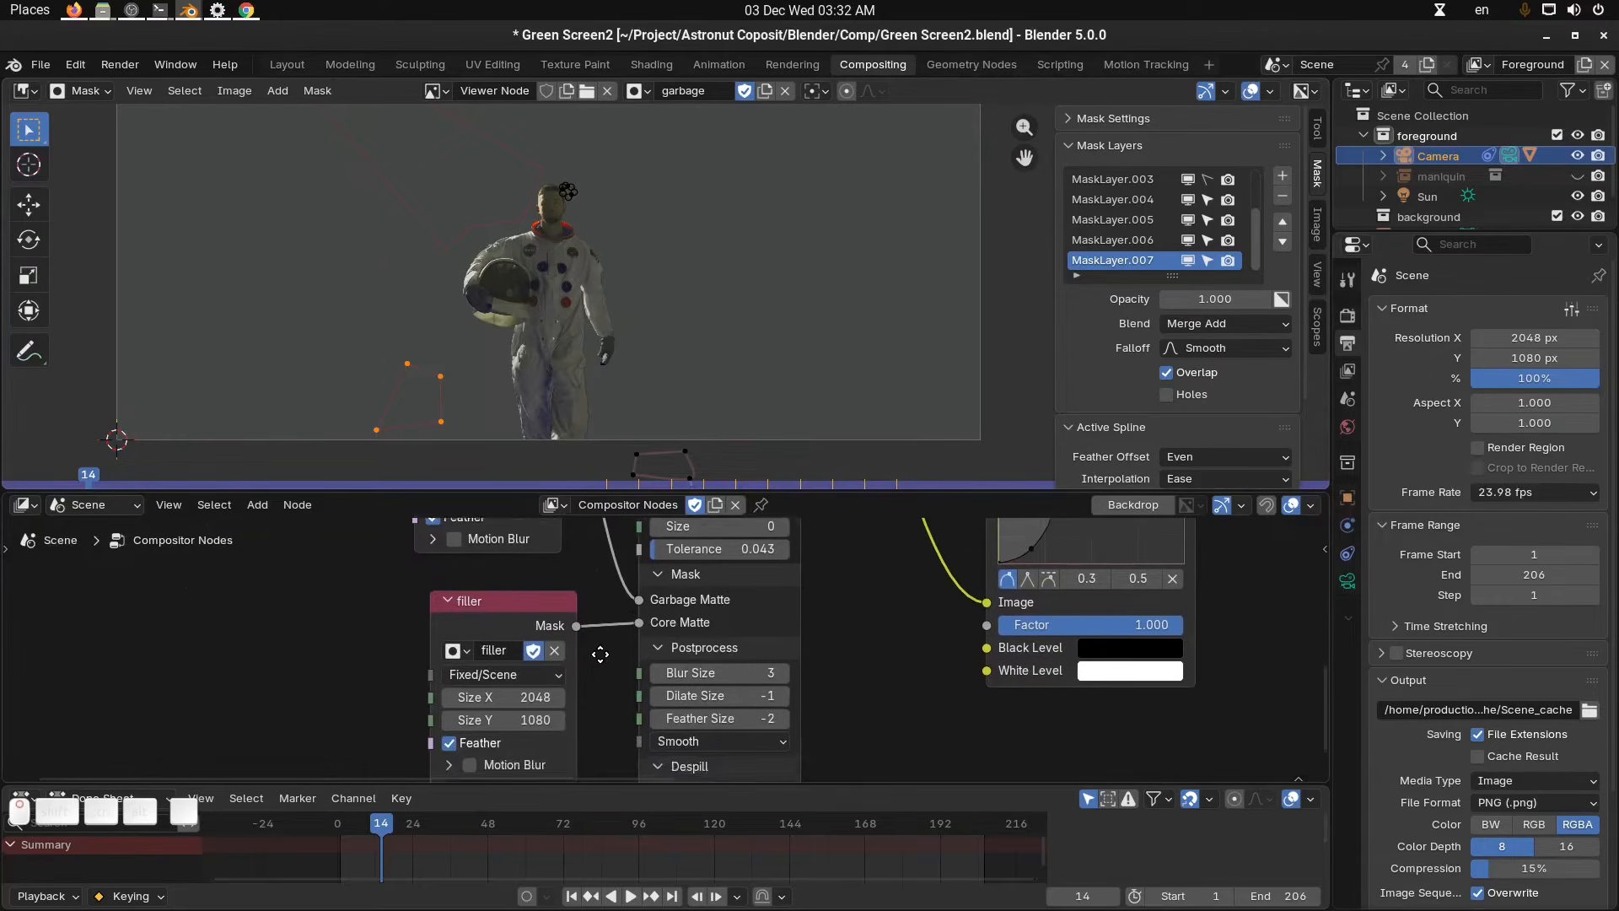
scroll(578, 700, "down", 3)
key("ctrl+space")
middle_click_drag(768, 383, 702, 483)
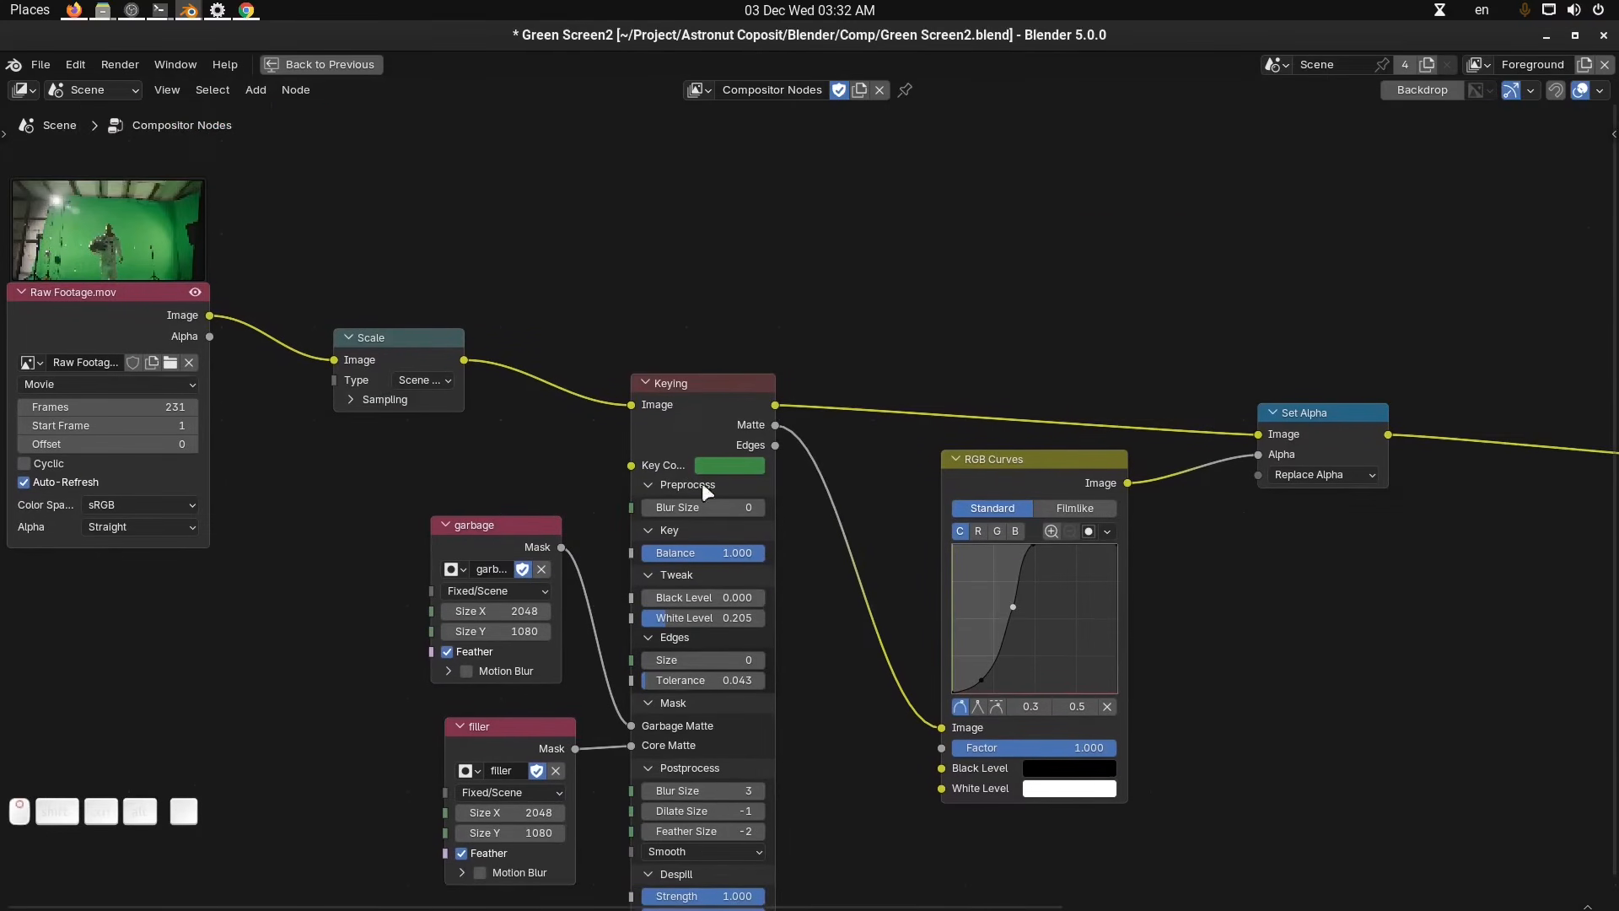
middle_click_drag(782, 565, 860, 546)
middle_click_drag(1121, 469, 845, 484)
left_click(1039, 455)
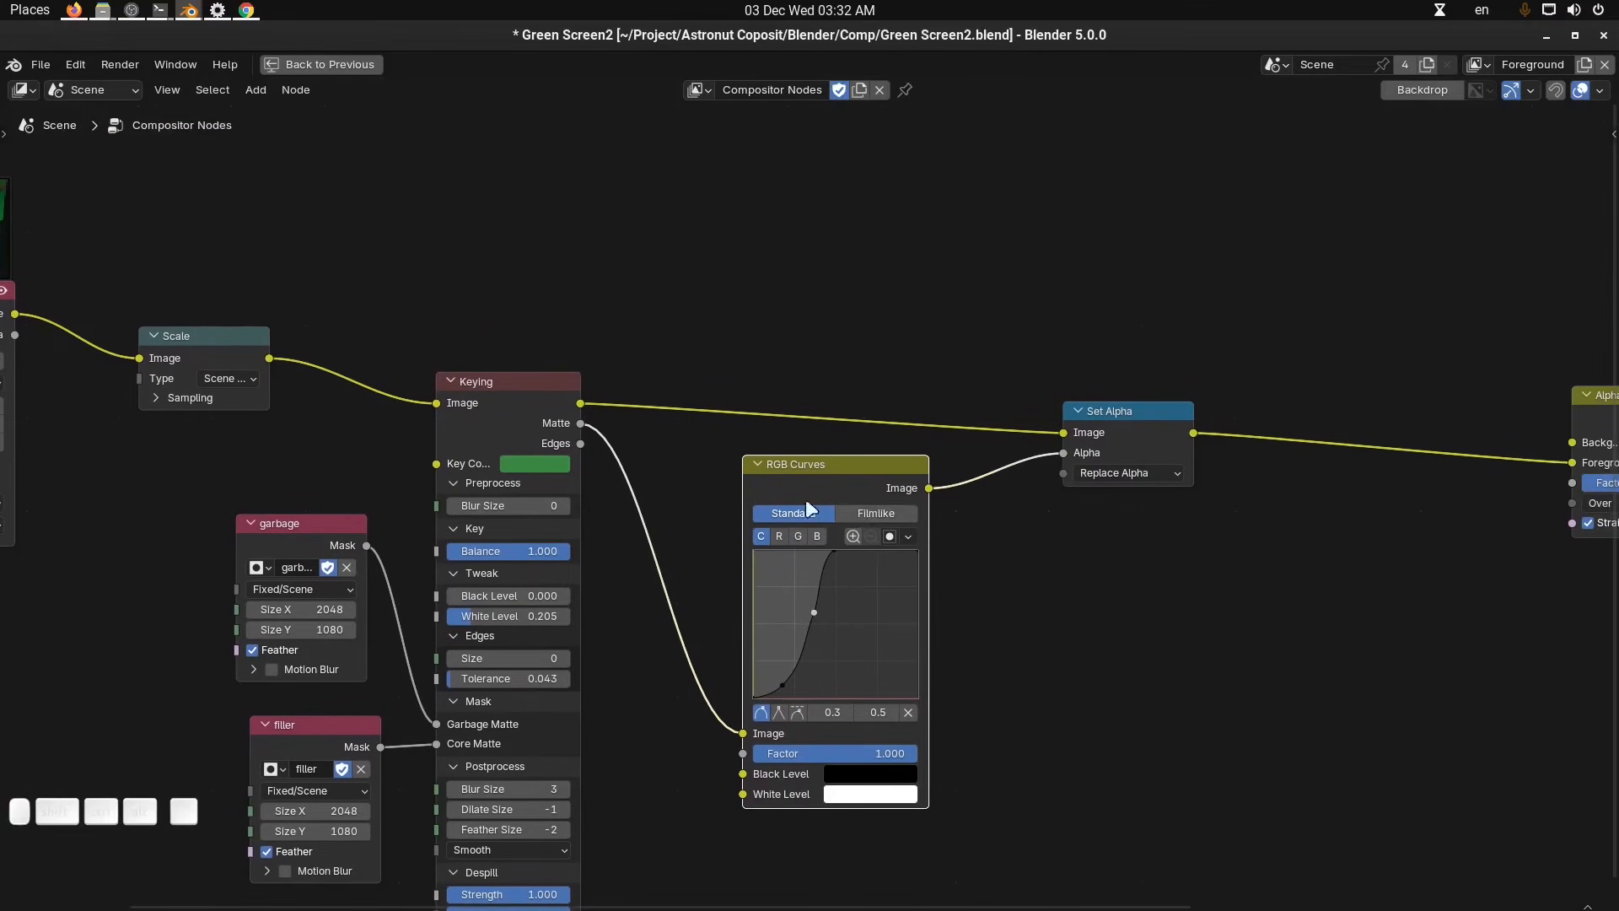
middle_click_drag(1047, 529, 865, 549)
middle_click_drag(1019, 508, 819, 516)
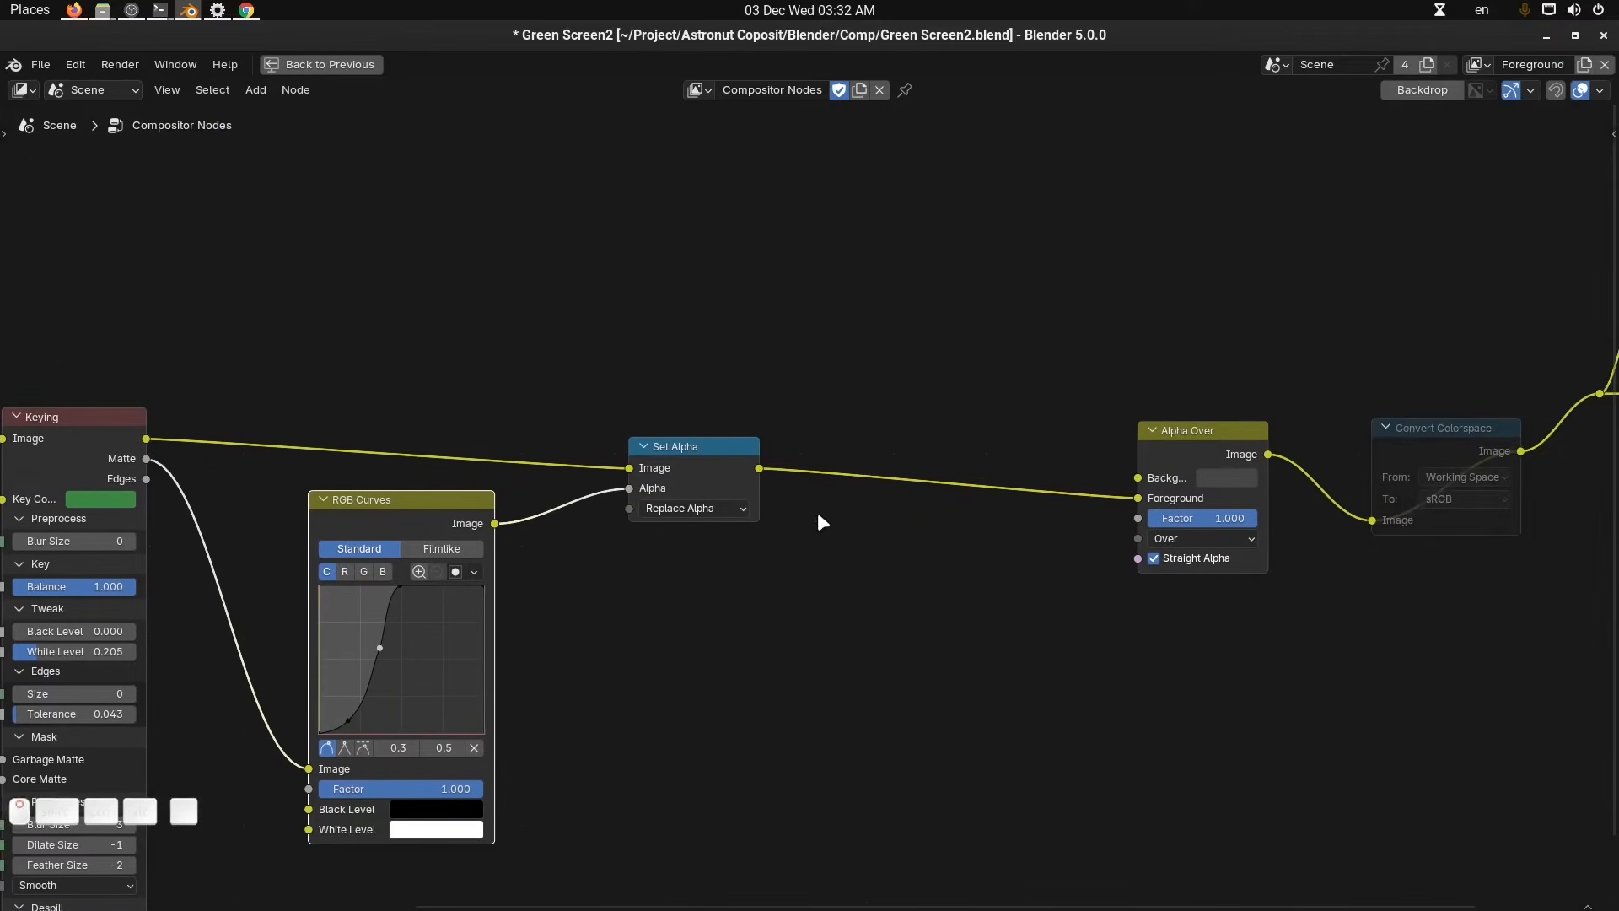
middle_click_drag(1138, 576, 1055, 595)
key("ctrl+space")
middle_click_drag(949, 628, 715, 639)
scroll(821, 645, "up", 3)
left_click(678, 647)
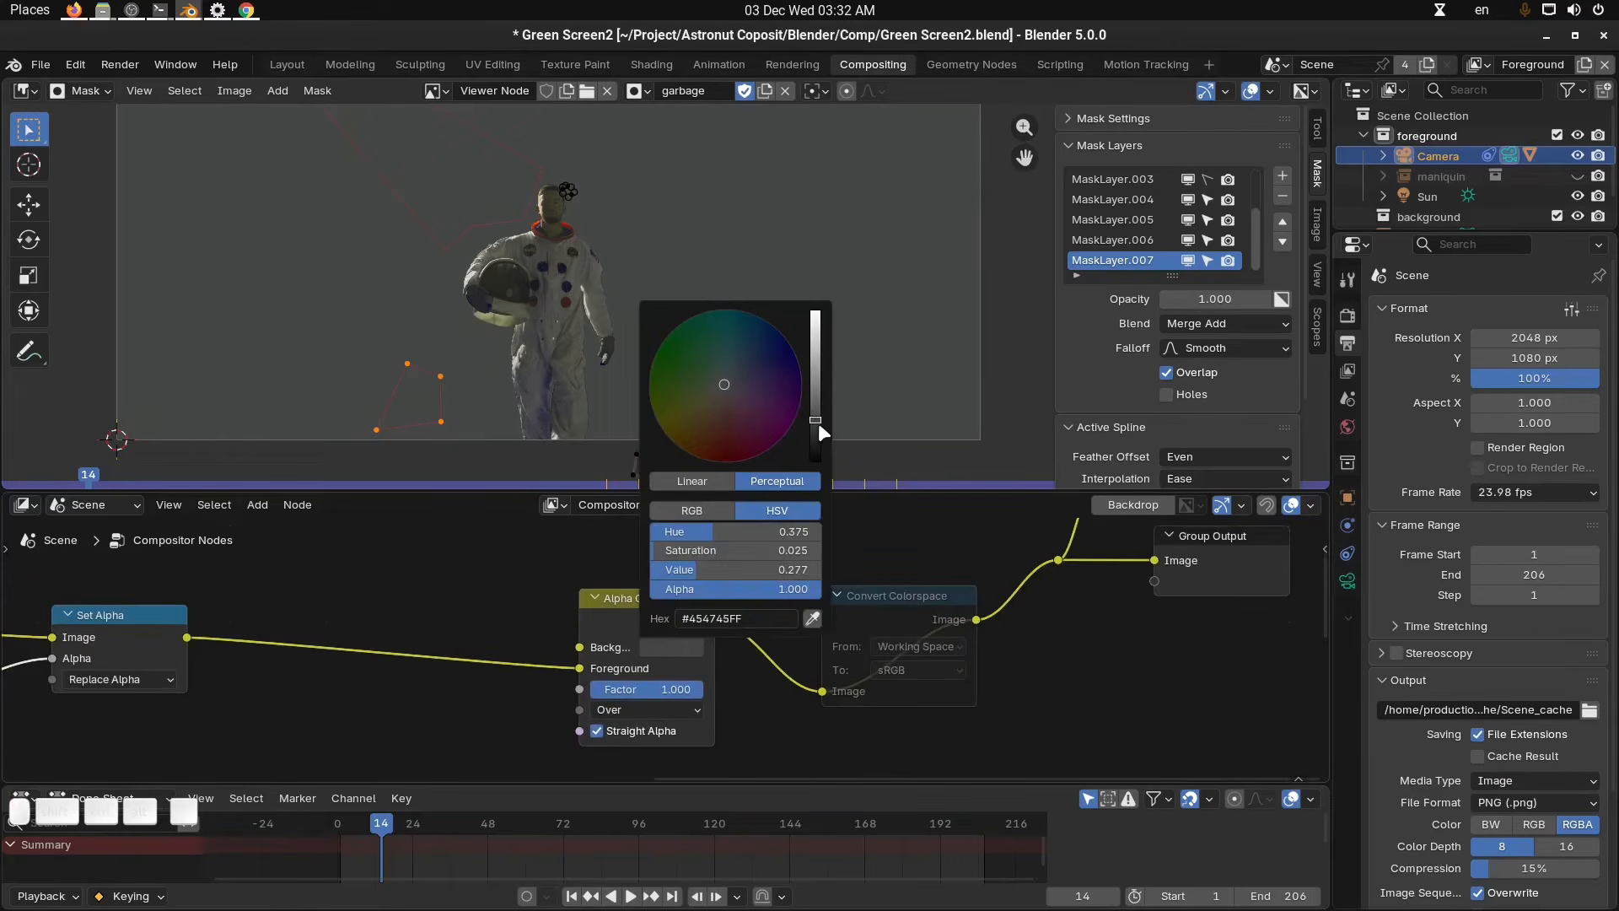
left_click_drag(818, 423, 814, 349)
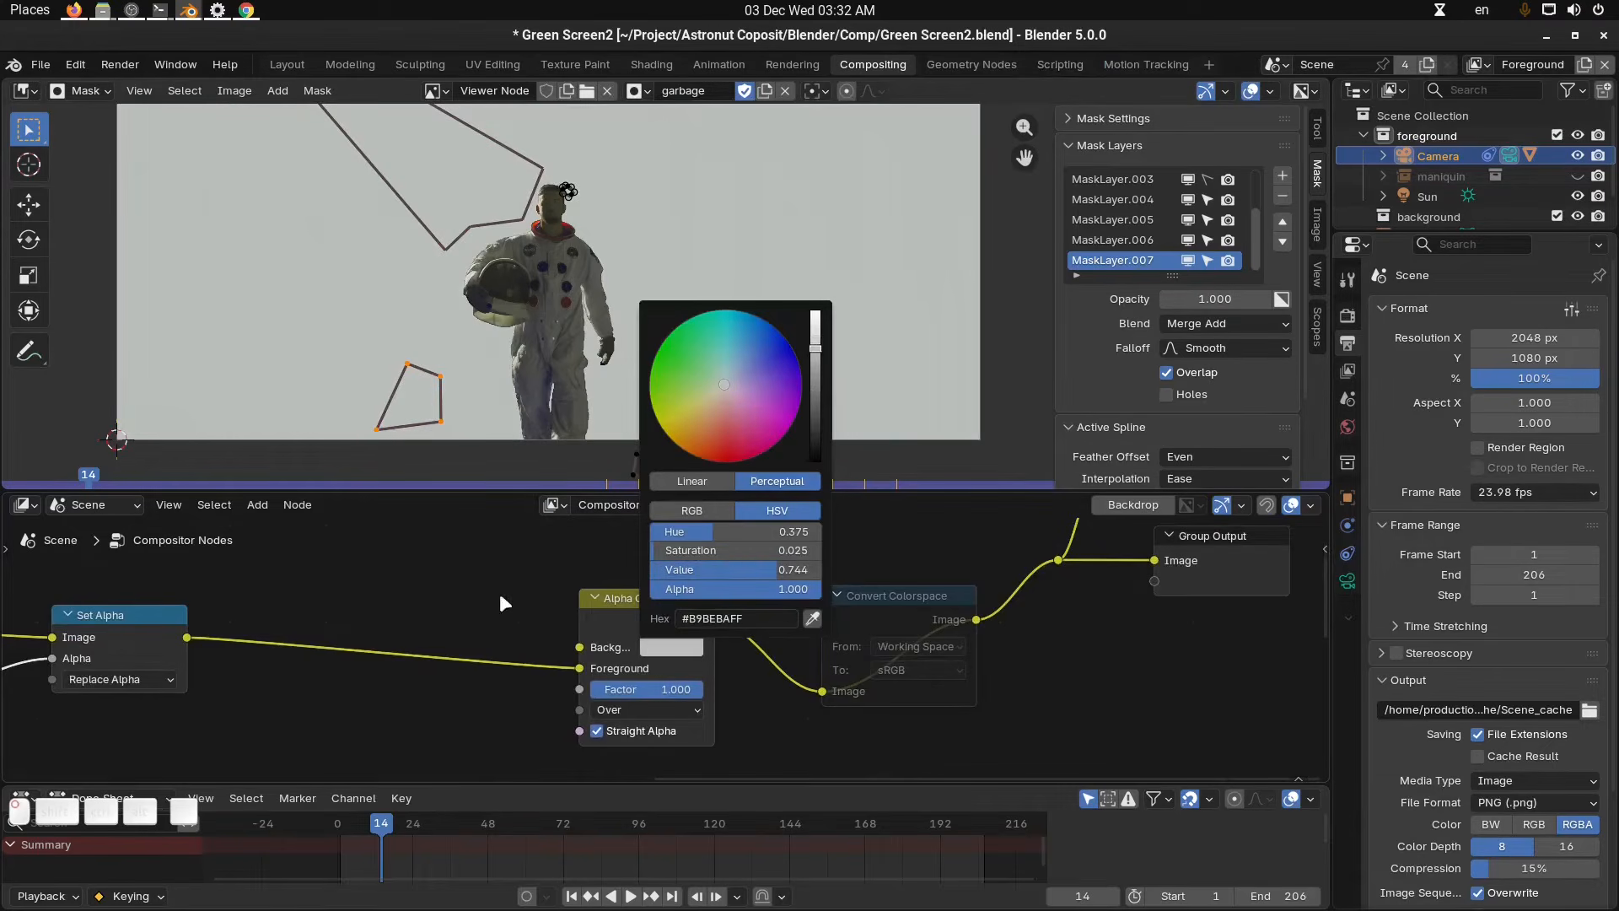
Return the image editor to View mode and inspect the astronaut composited over the grey background.
scroll(770, 120, "down", 3)
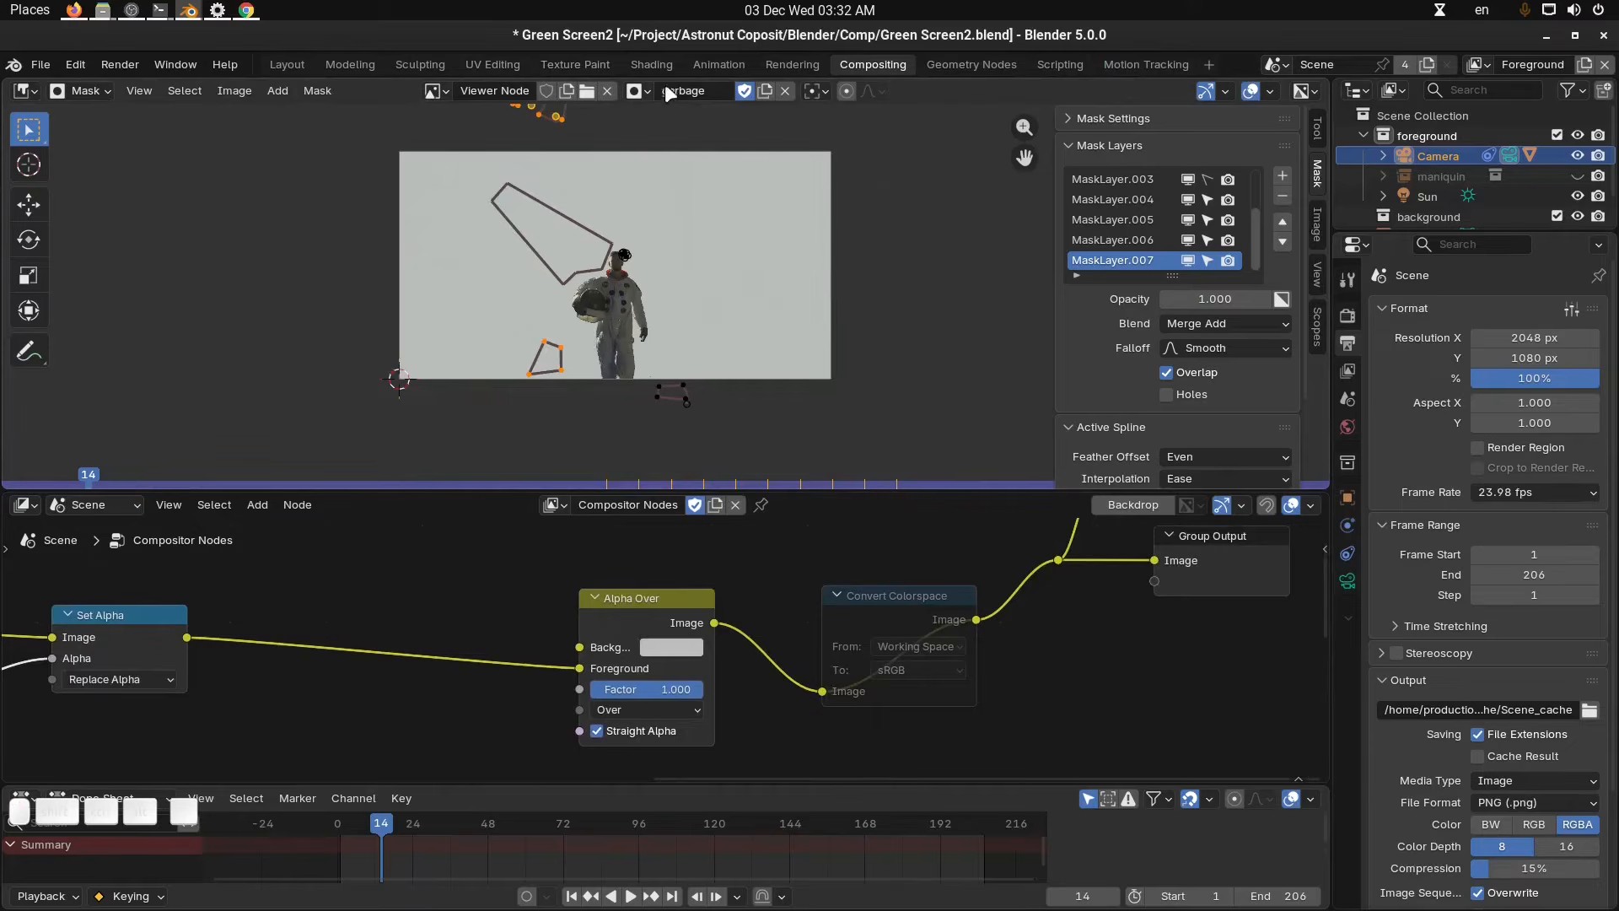
left_click(80, 91)
left_click(84, 142)
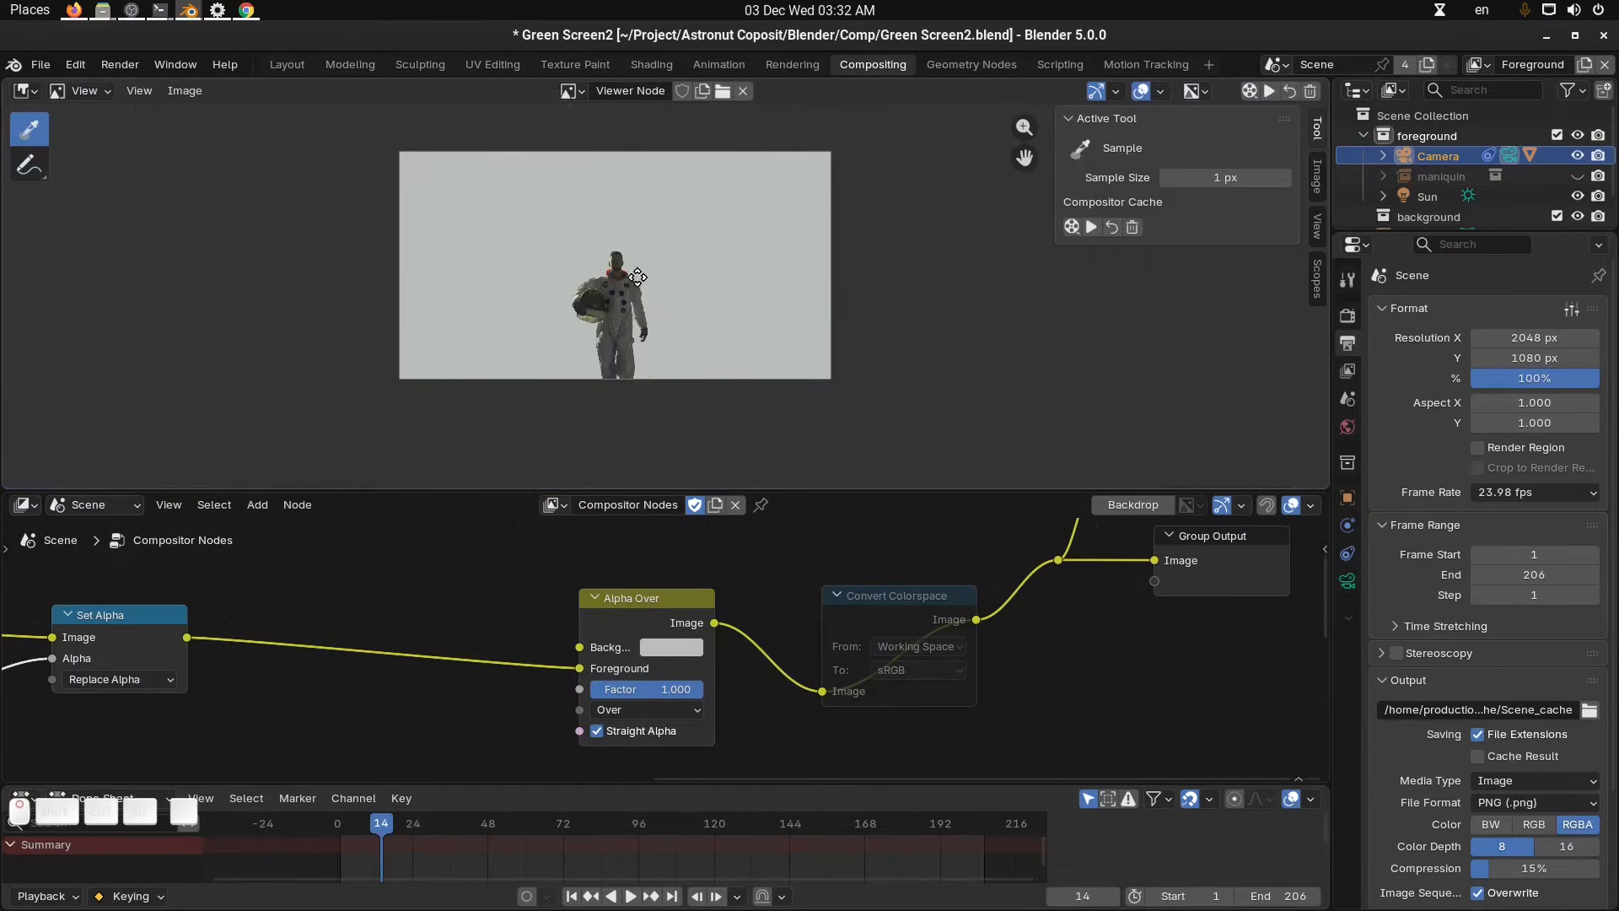
scroll(696, 333, "up", 3)
scroll(748, 321, "down", 2)
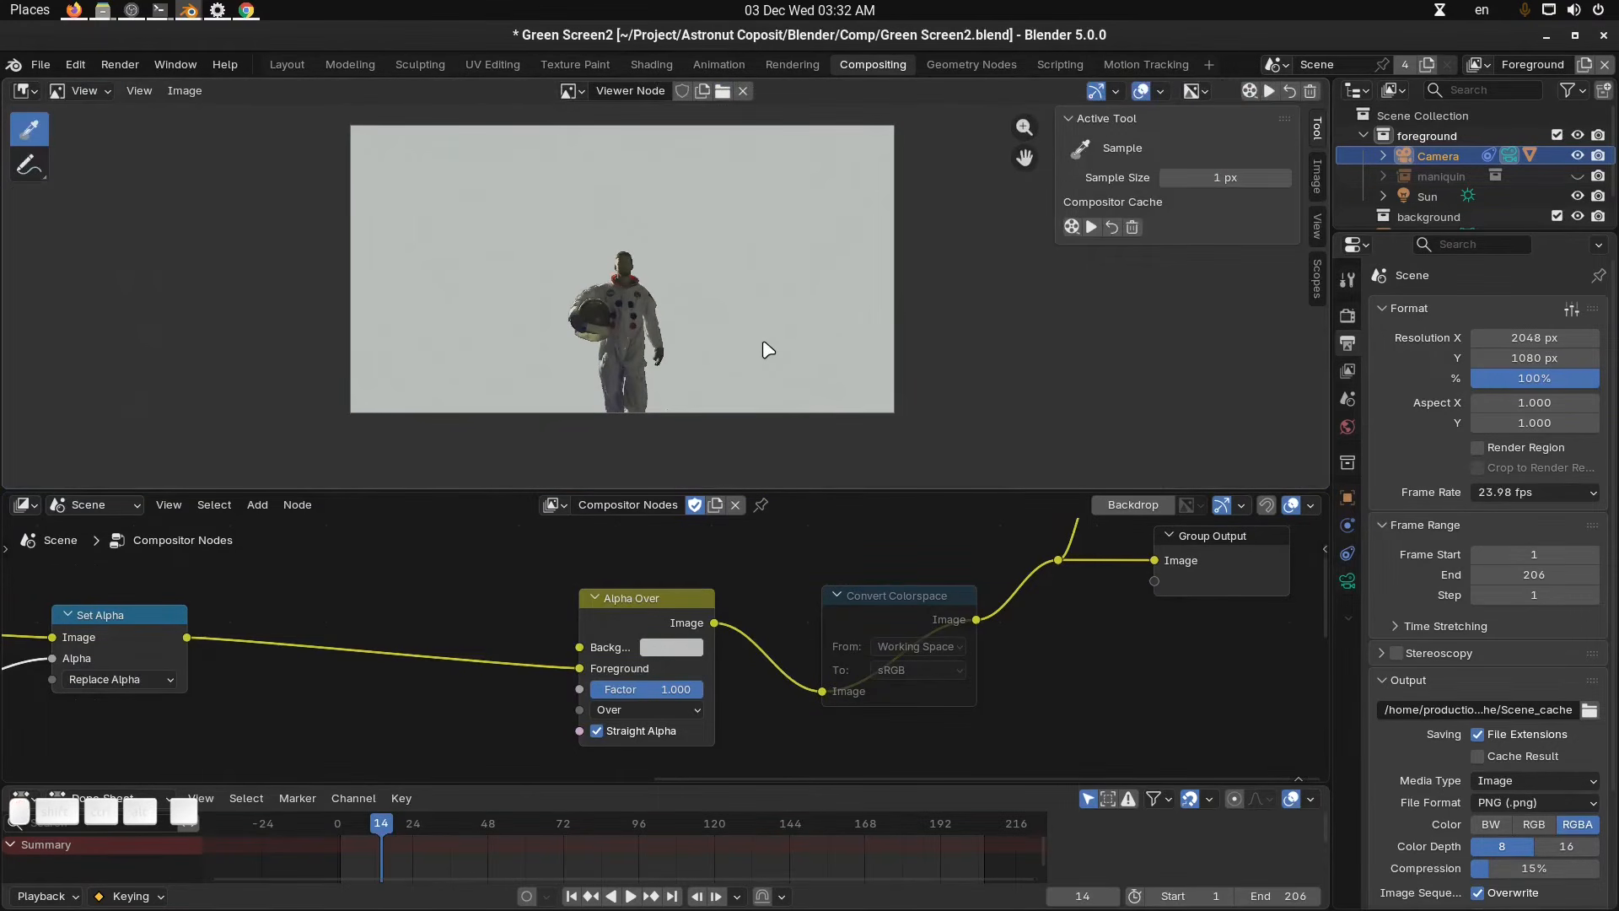
scroll(914, 683, "down", 4)
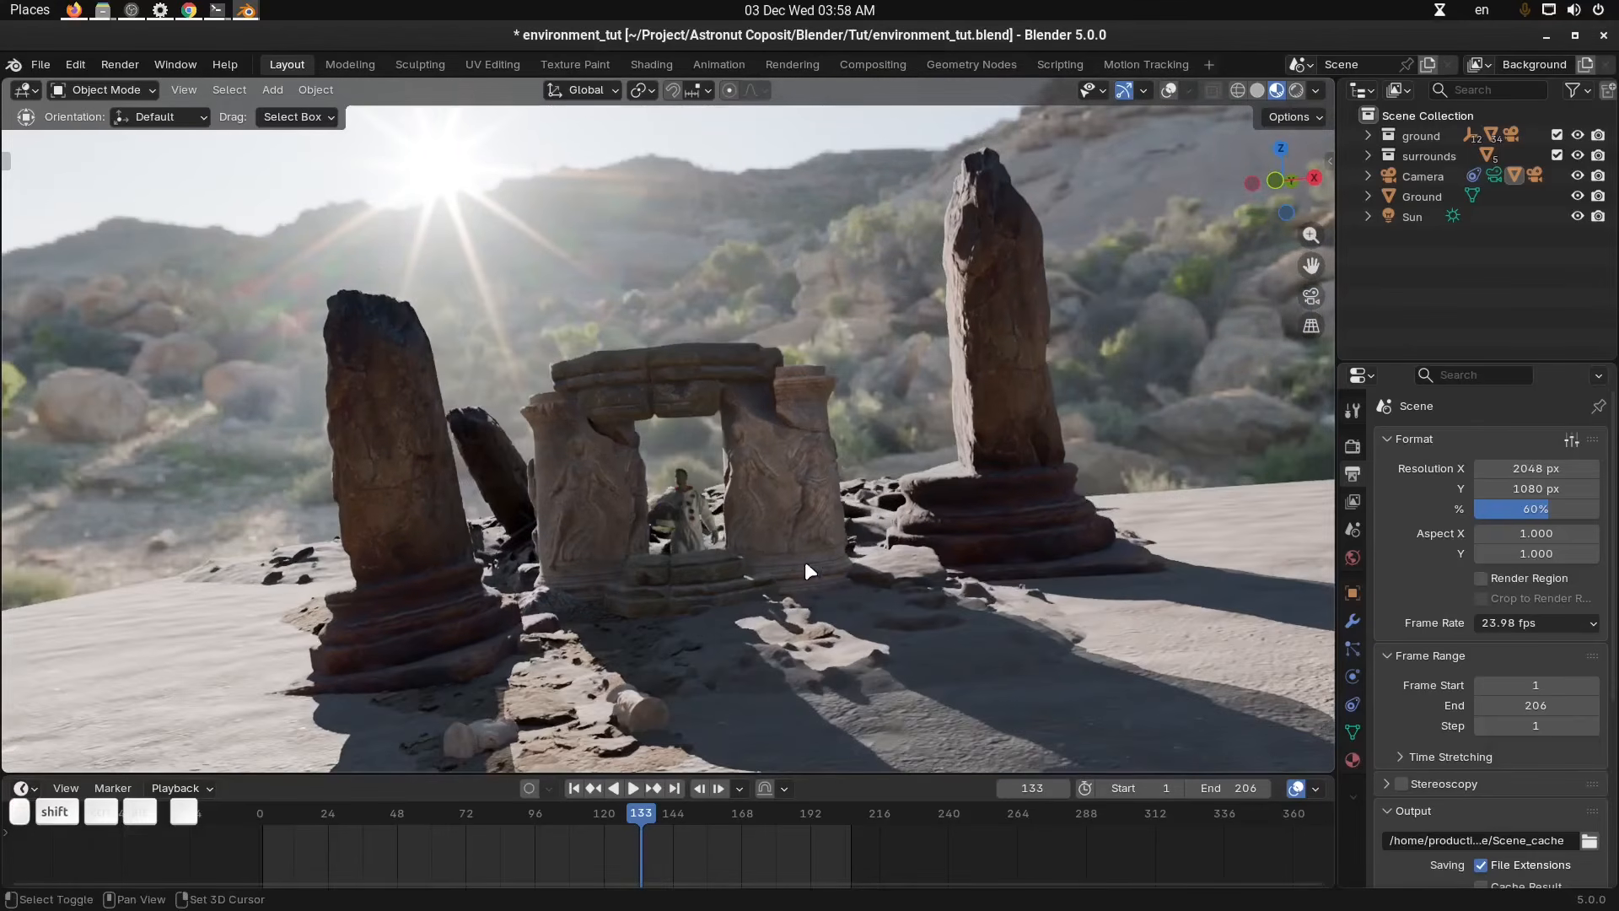
Orbit around the ruins and astronaut card in the environment scene and play the animation.
middle_click_drag(805, 563, 861, 556, "shift")
scroll(892, 525, "up", 4)
left_click(716, 434)
key("shift+alt+z")
mouse_move(886, 466)
middle_mouse_down()
mouse_move(842, 474)
mouse_move(867, 467)
middle_mouse_up()
key("alt+a")
scroll(884, 497, "down", 4)
scroll(808, 368, "down", 5)
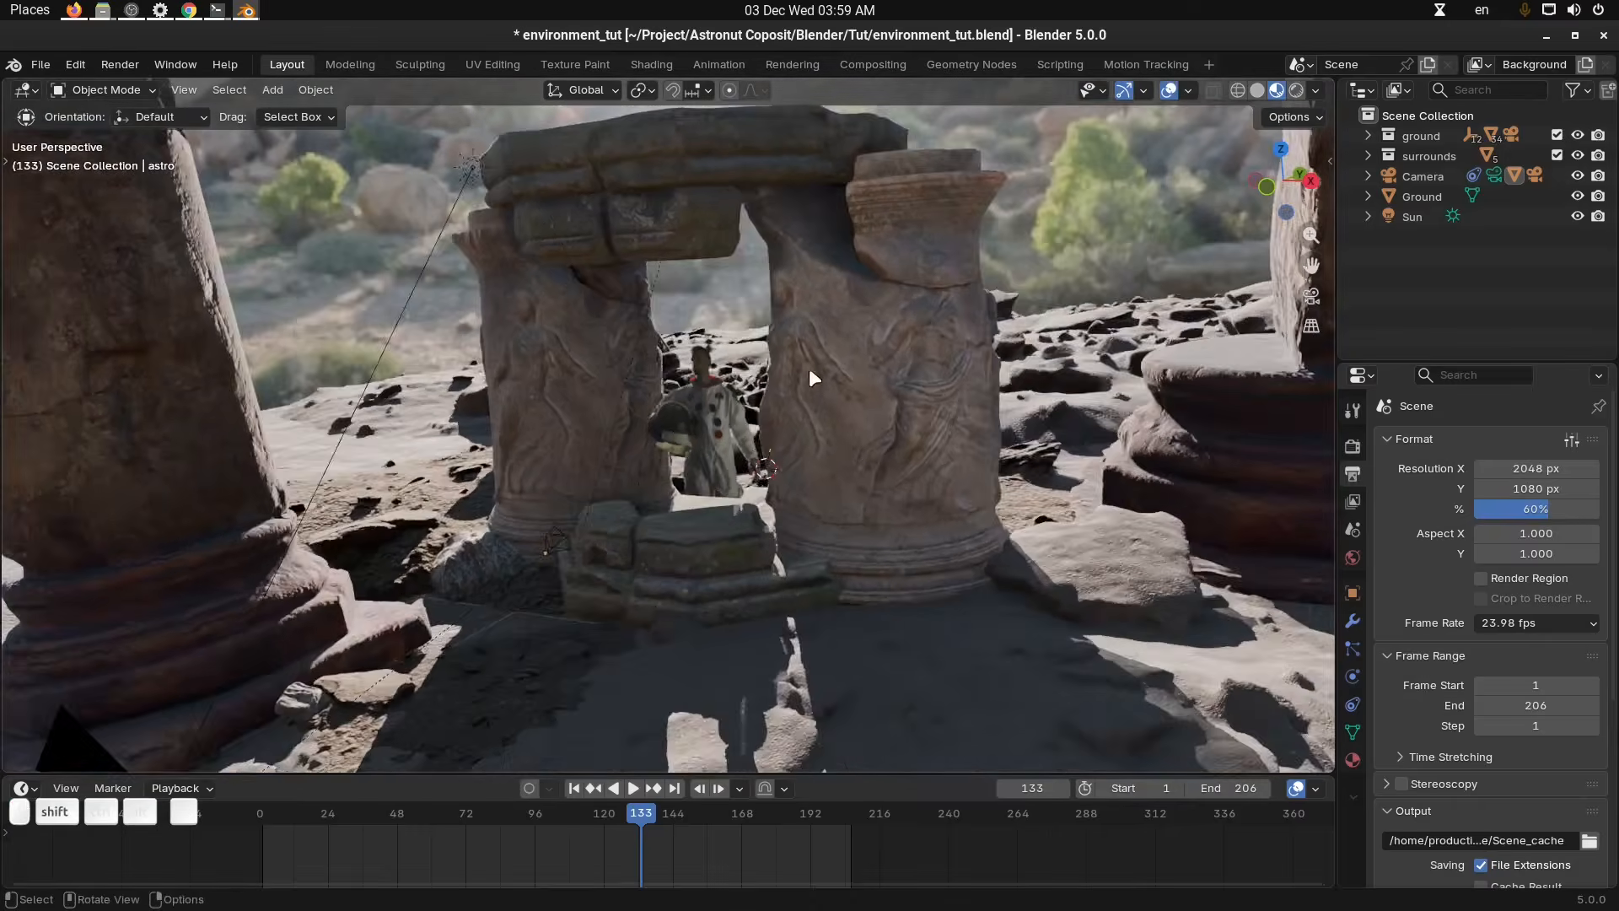
Check the camera view at other frames and orbit around the camera rig.
key("KP_0")
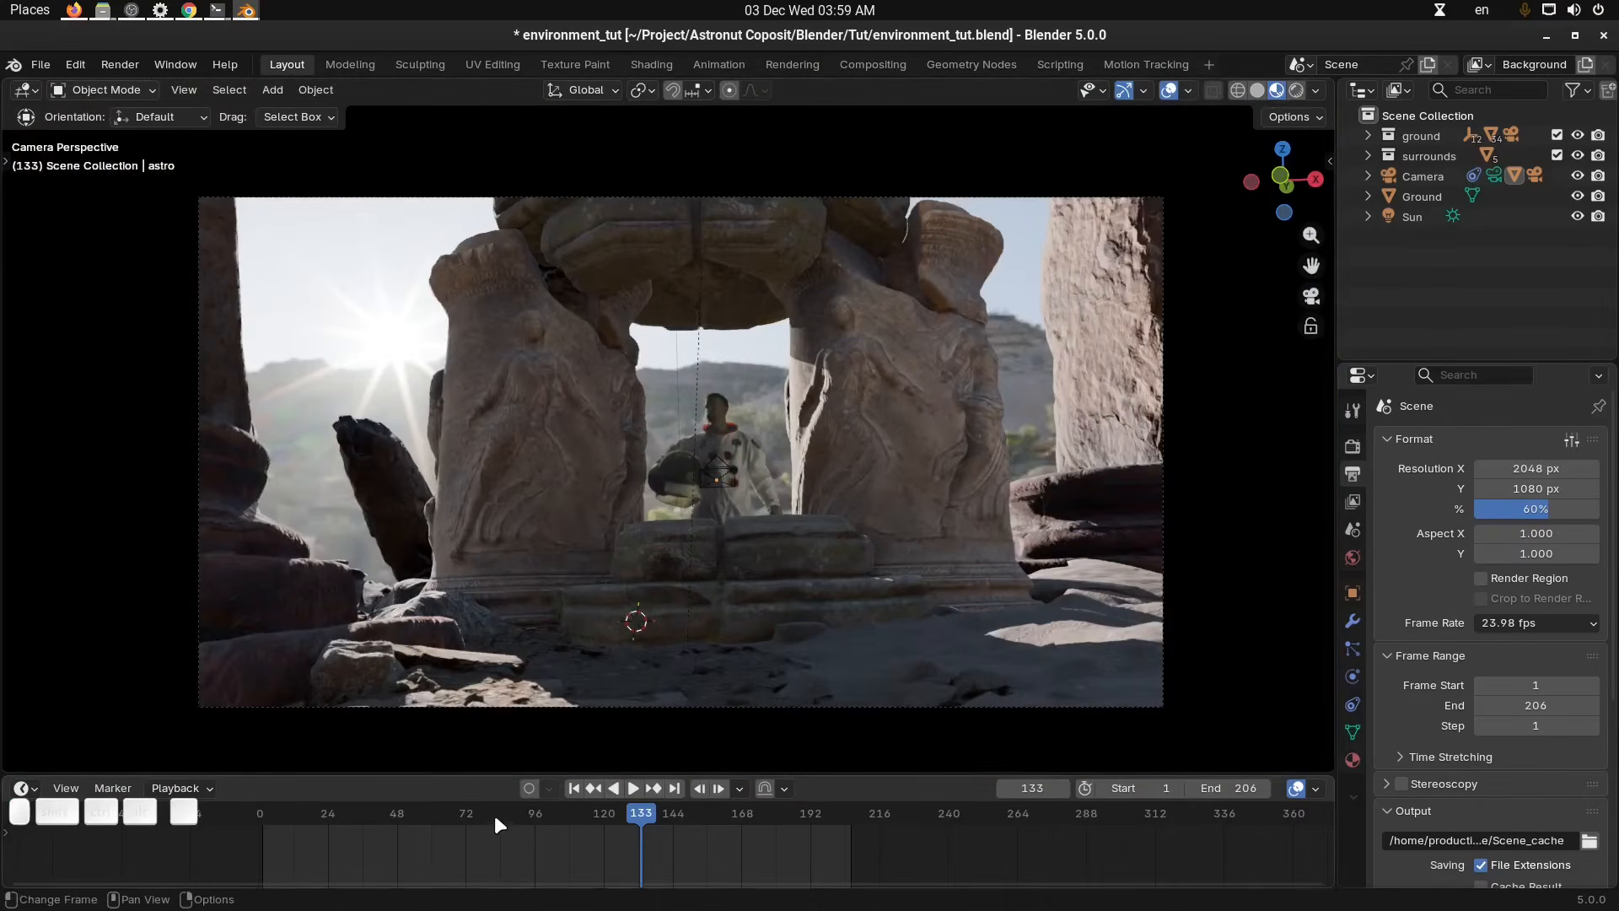
left_click_drag(494, 814, 393, 831)
key("KP_0")
middle_click_drag(934, 469, 980, 448)
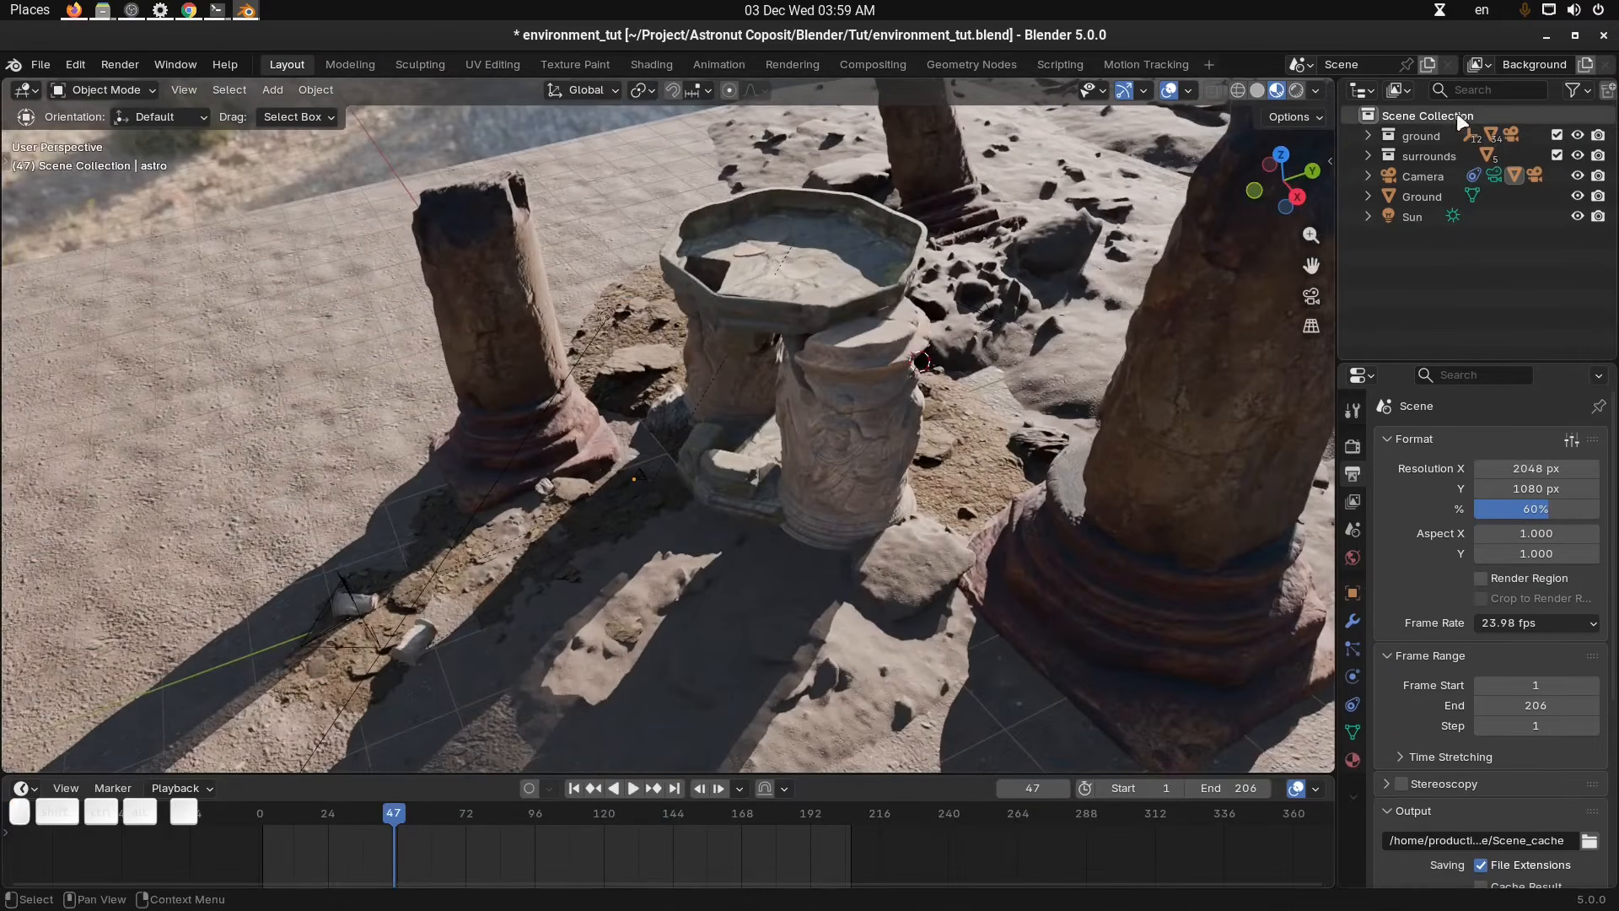
left_click(1403, 179)
middle_click_drag(759, 575, 709, 590)
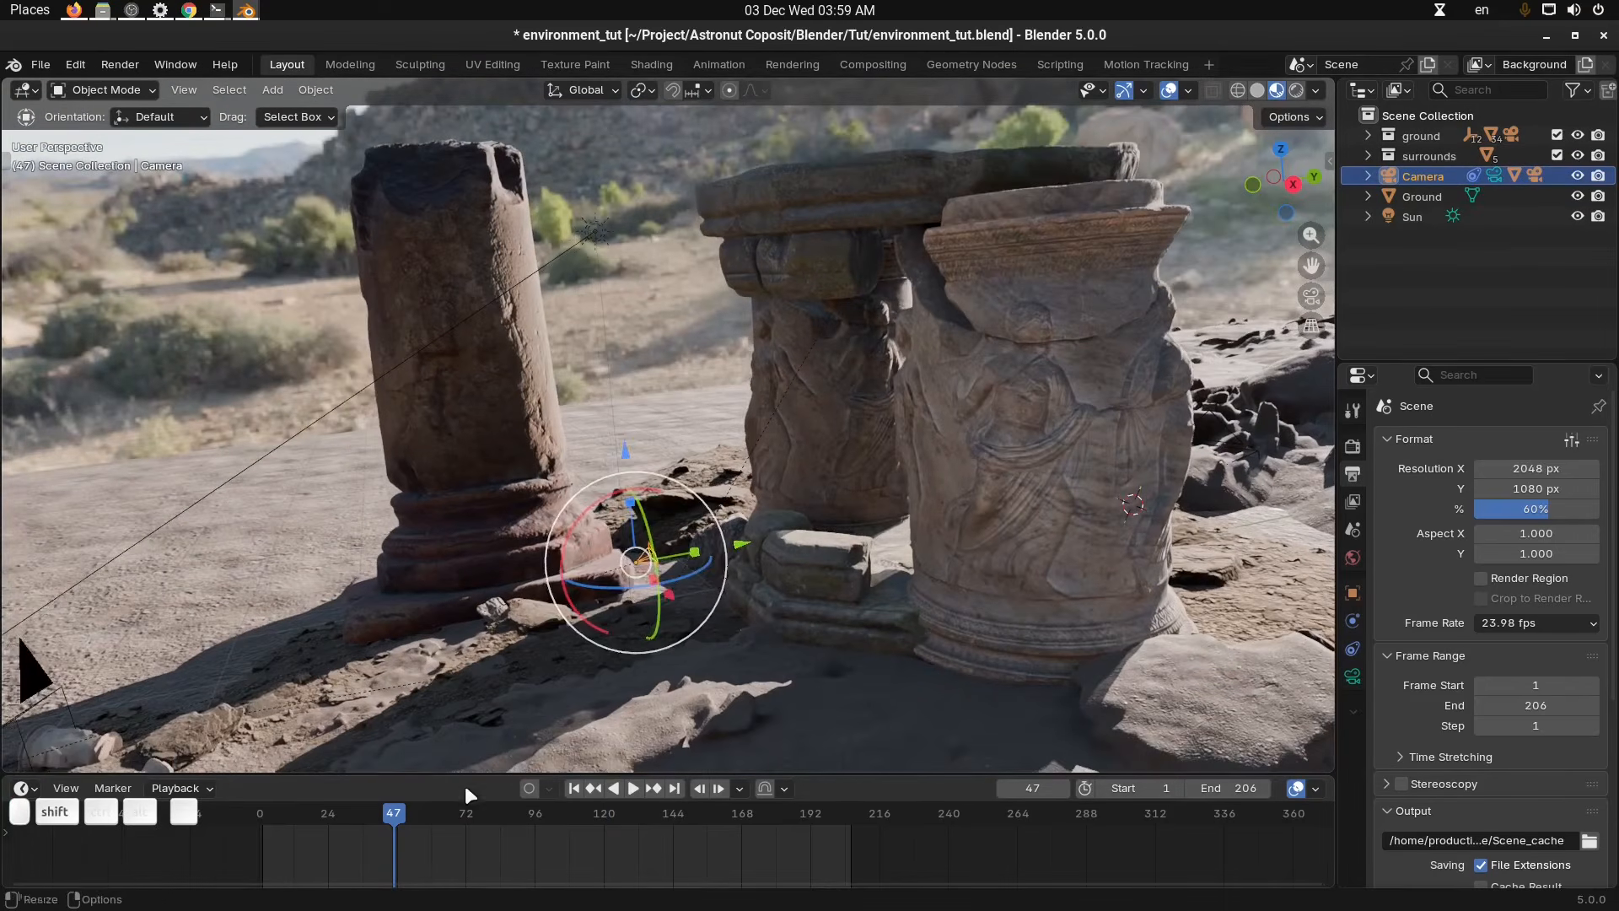
left_click_drag(464, 808, 593, 811)
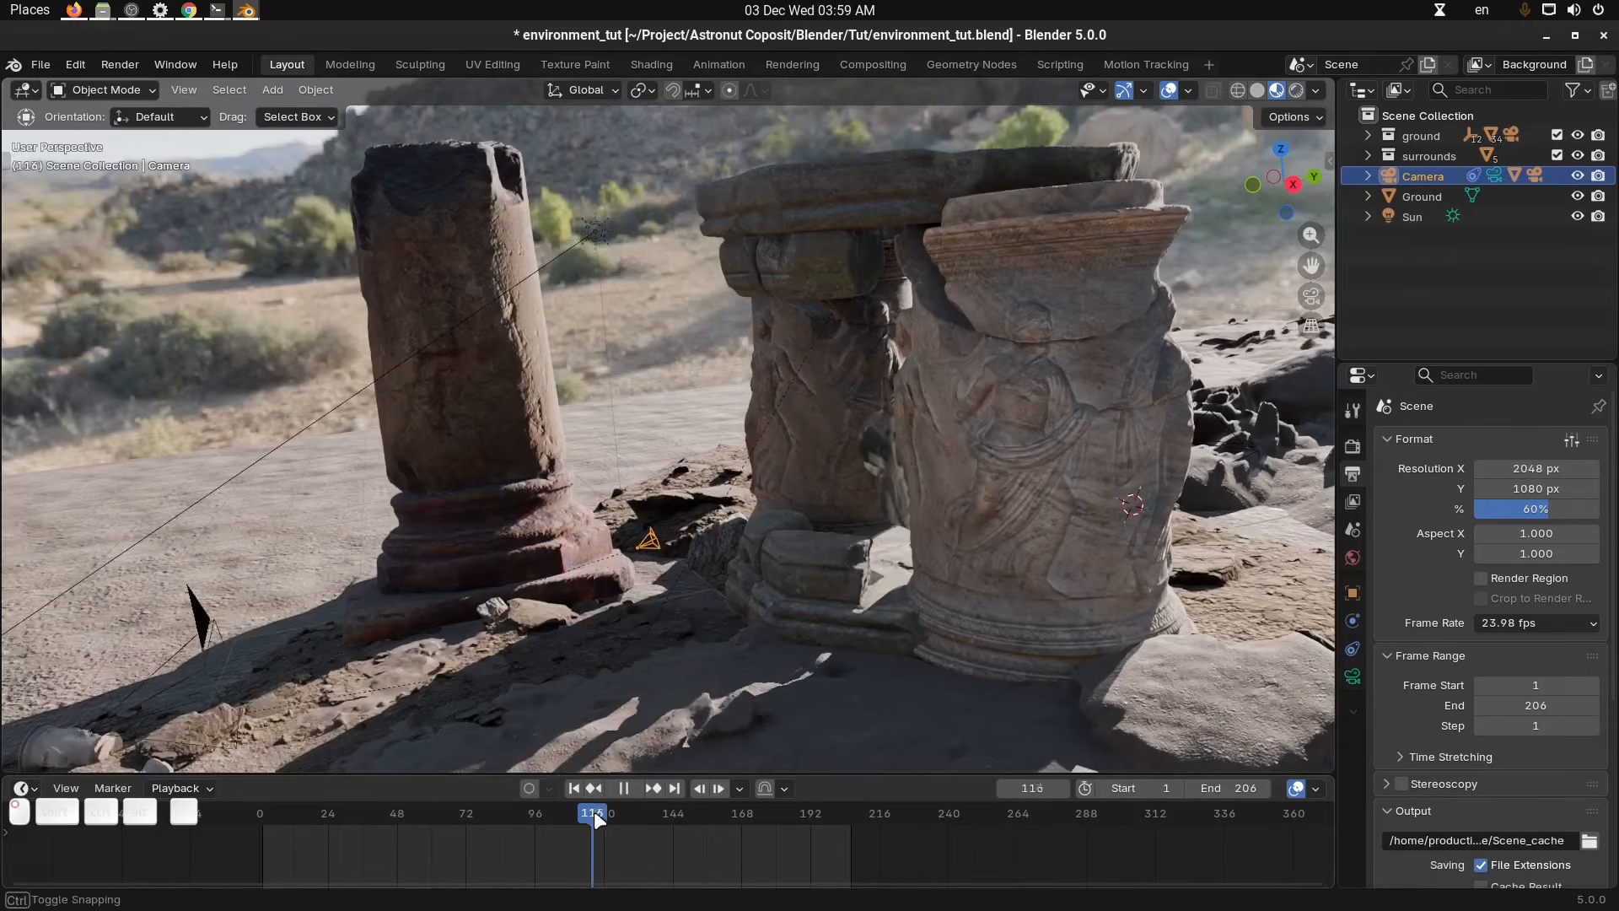
middle_click_drag(659, 646, 543, 624)
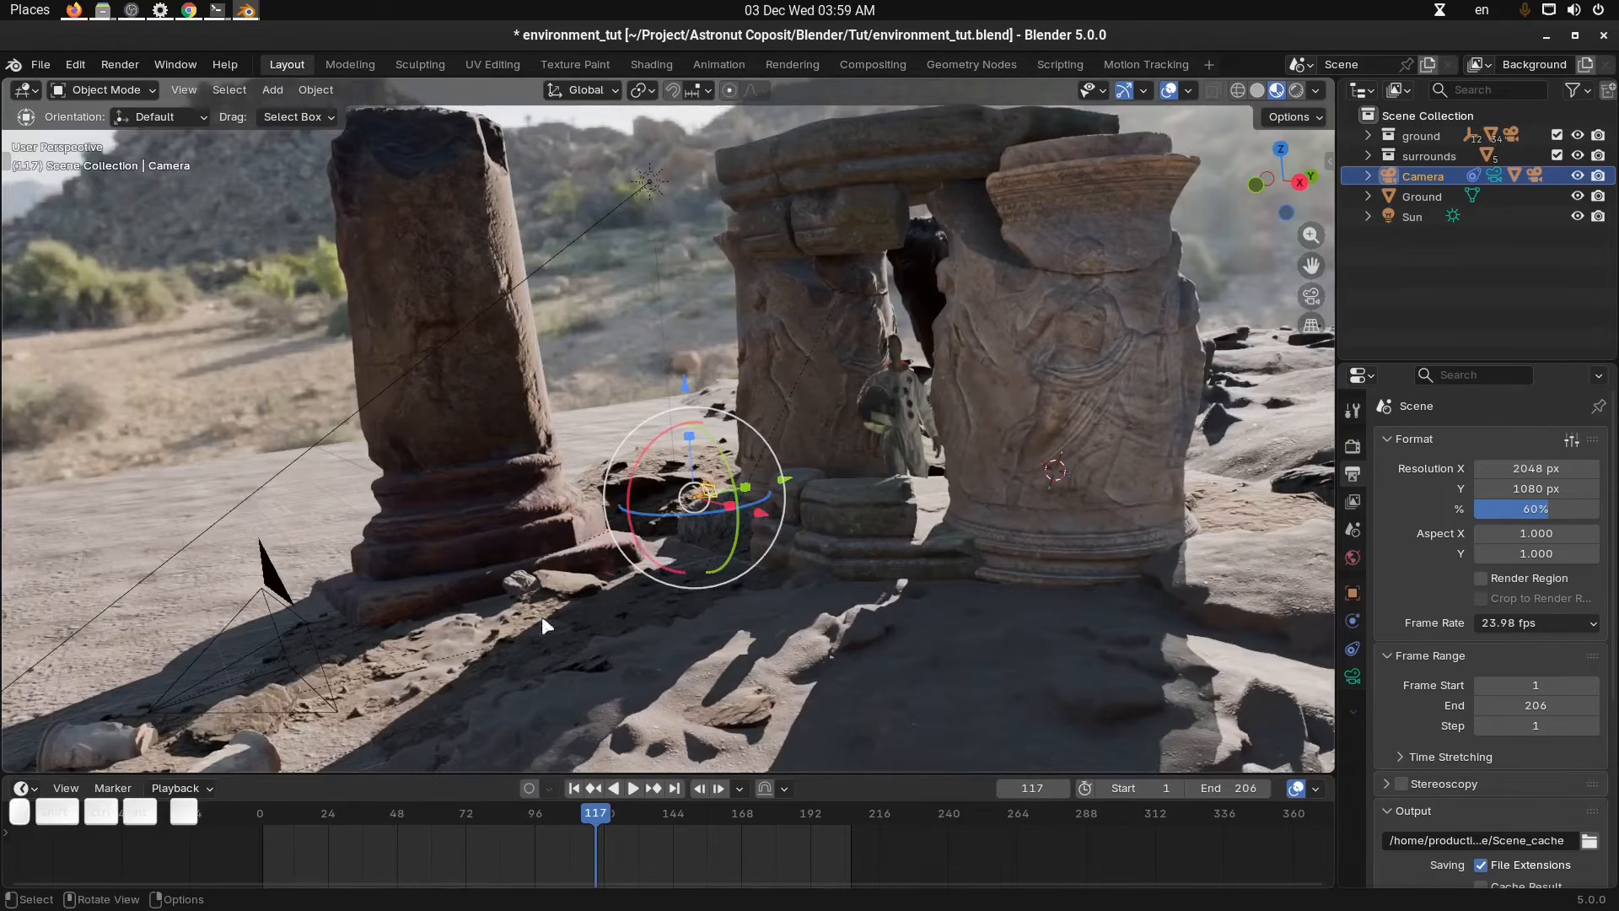
Select the camera rig and review the astronaut through the camera view at frame 119.
left_click(265, 594)
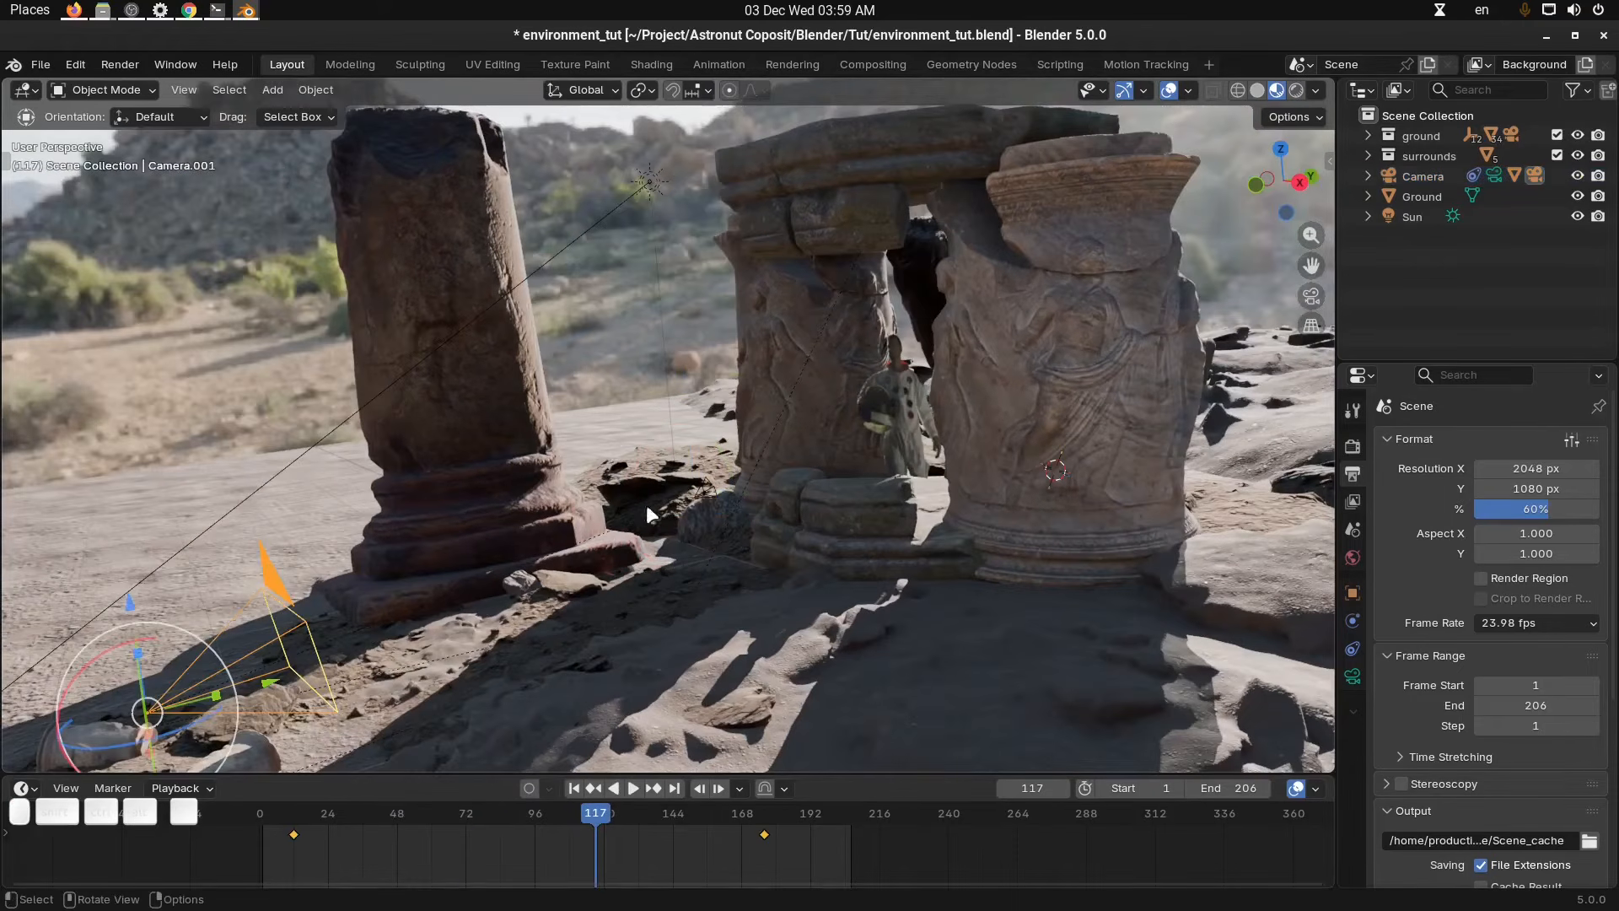
left_click(1453, 174)
middle_click_drag(1294, 361, 943, 528)
key("KP_0")
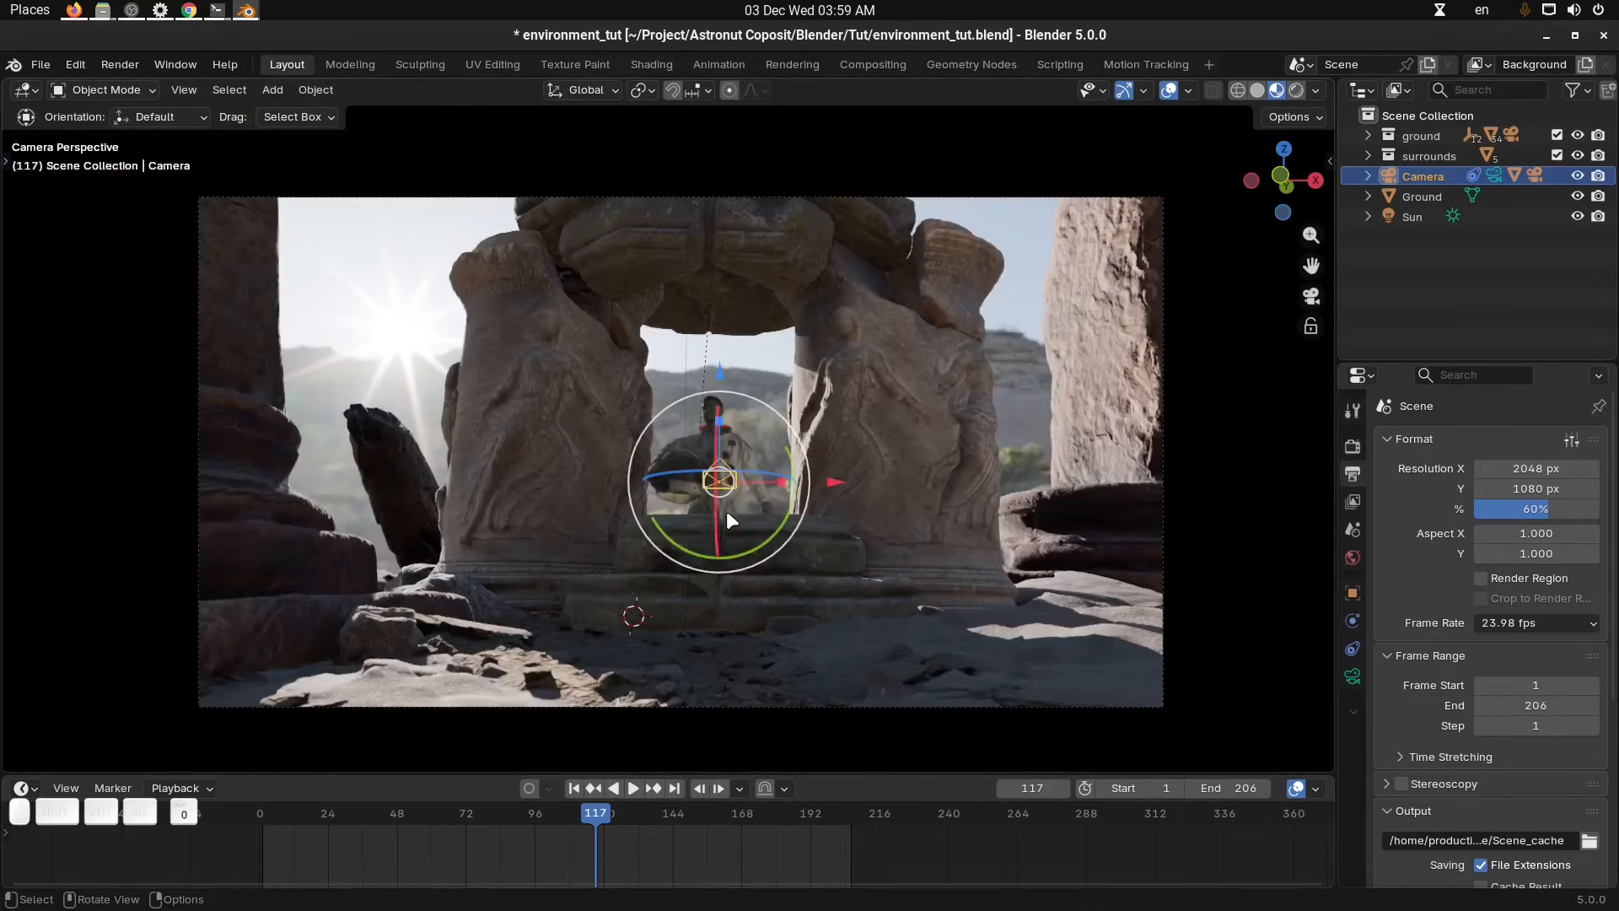
left_click(762, 695)
mouse_move(589, 813)
left_mouse_down()
mouse_move(702, 819)
mouse_move(406, 828)
mouse_move(600, 823)
left_mouse_up()
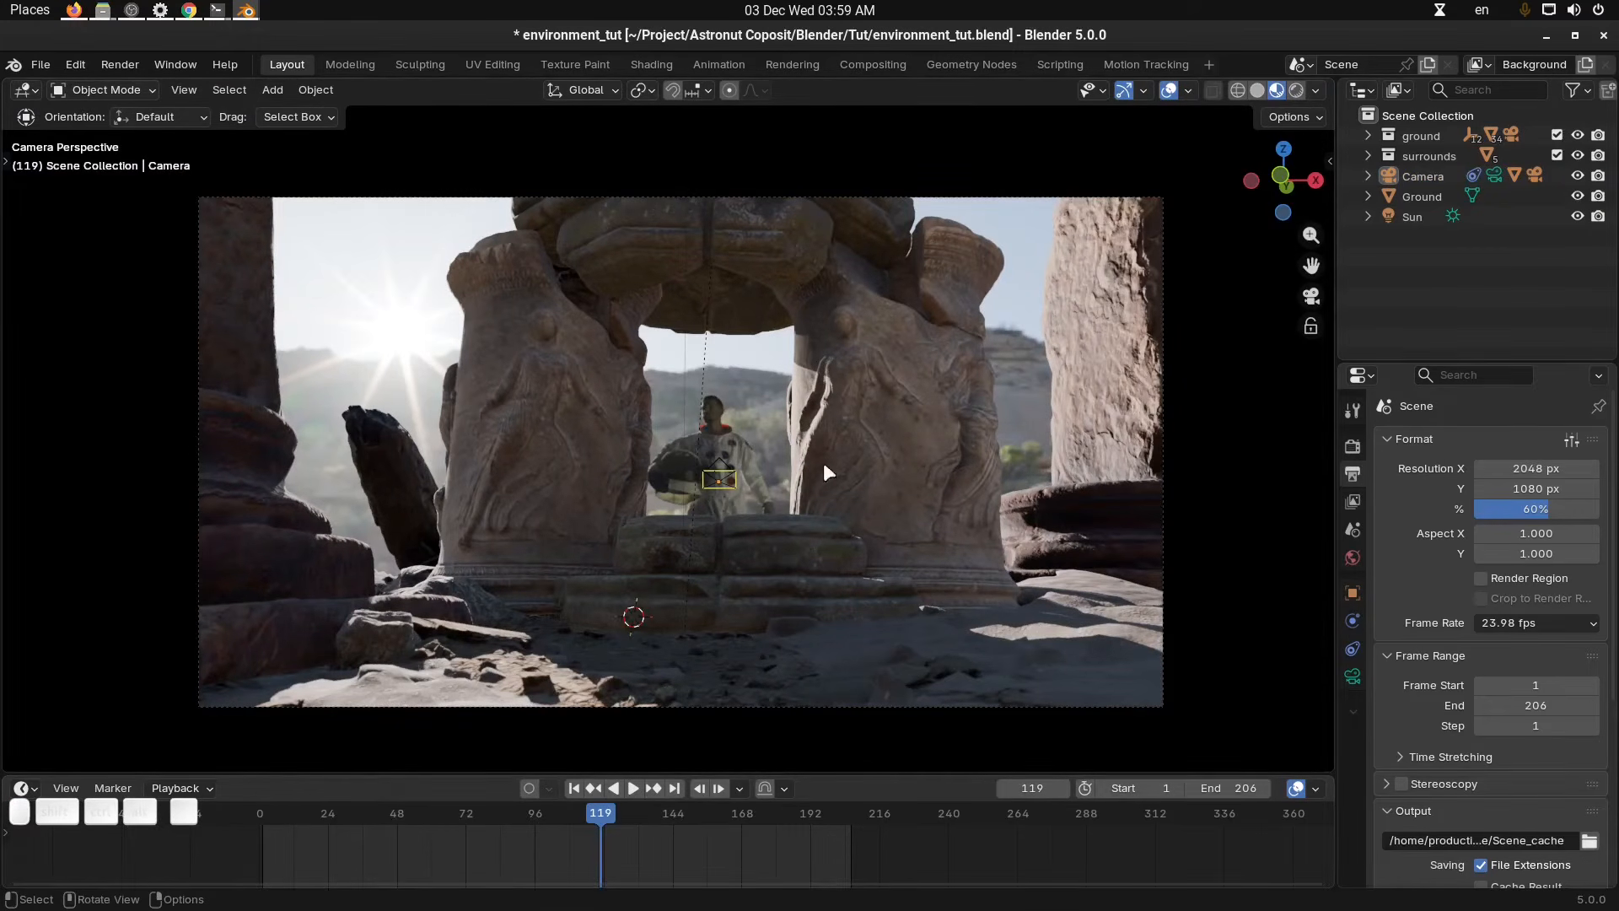
Switch to the Compositing workspace and enlarge the node editor area.
left_click(1489, 66)
left_click(862, 68)
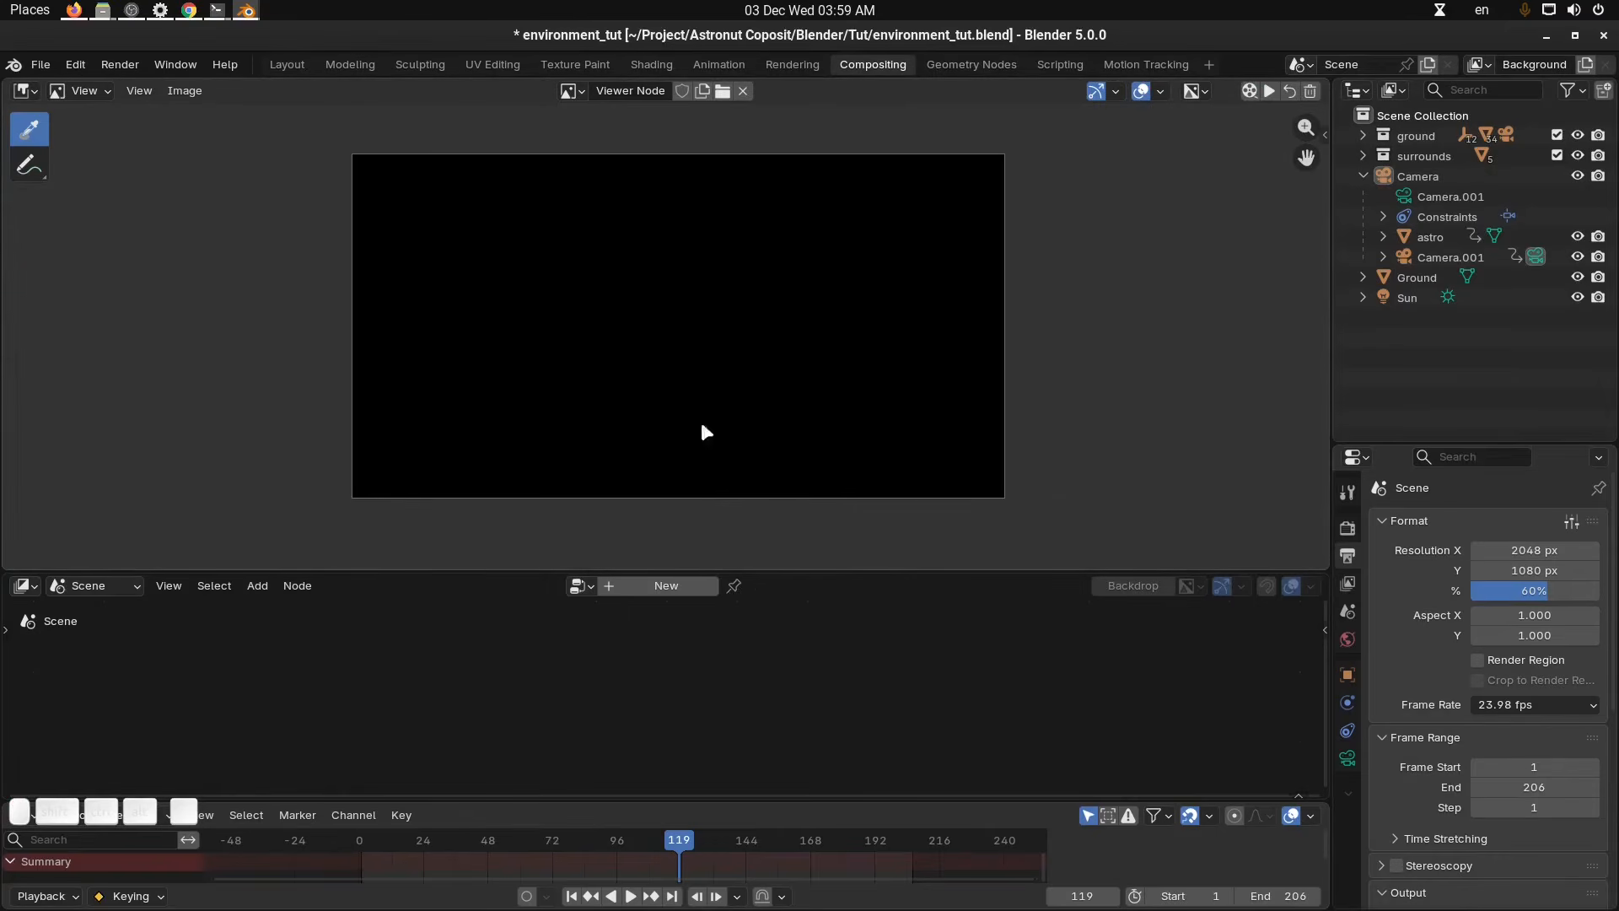
left_click_drag(782, 571, 827, 420)
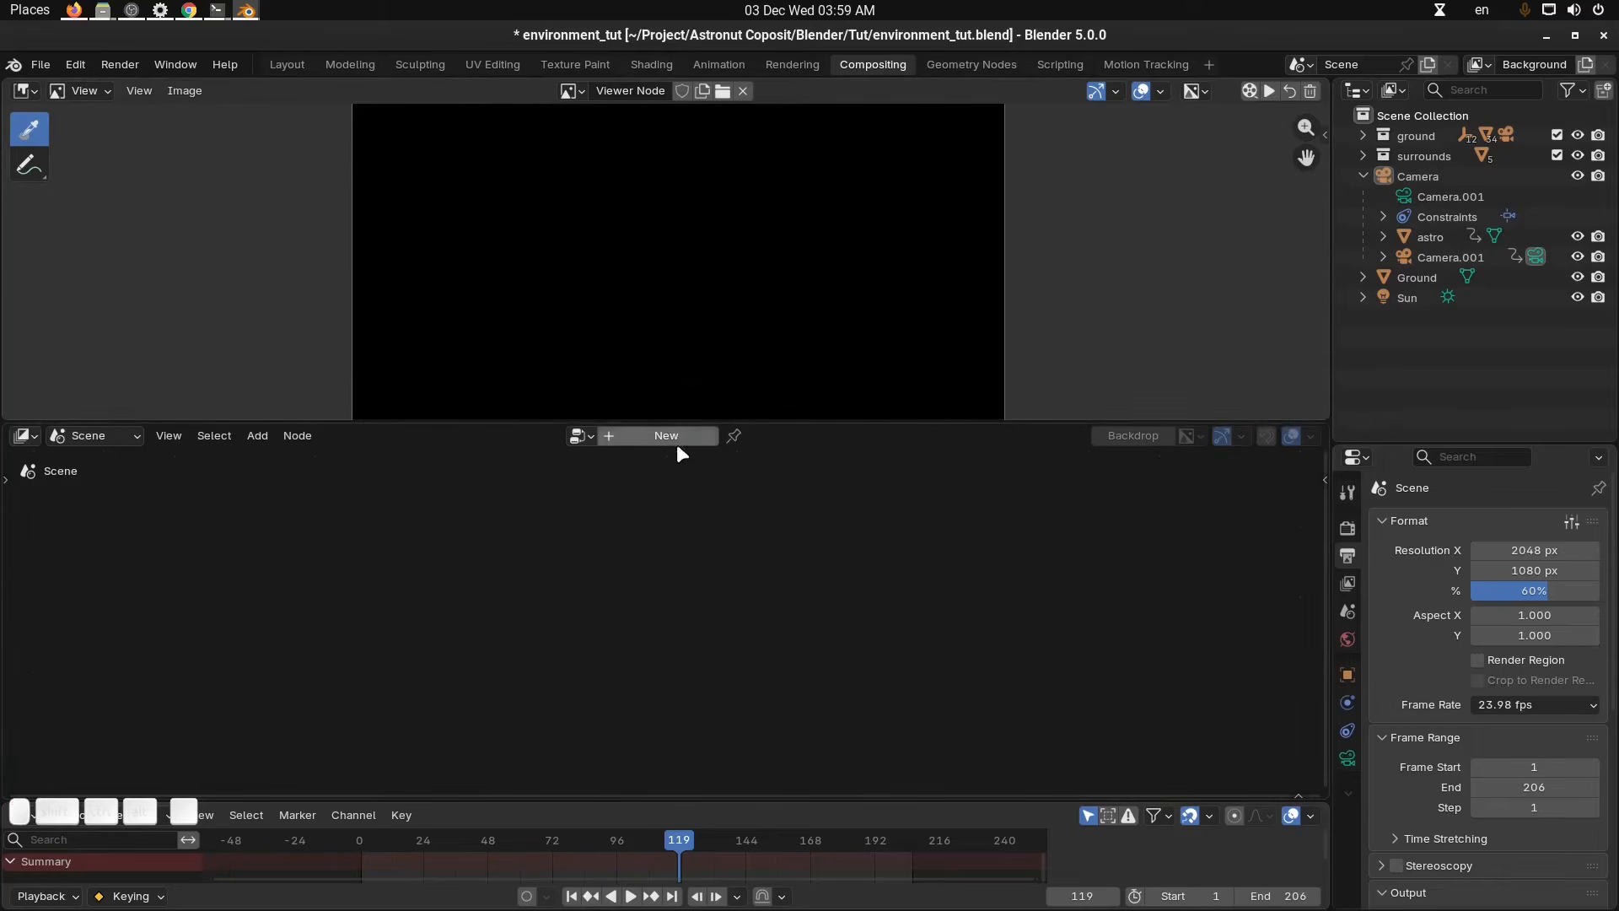
Create a new compositor node tree and name it mycomp.
left_click(691, 434)
double_click(676, 435)
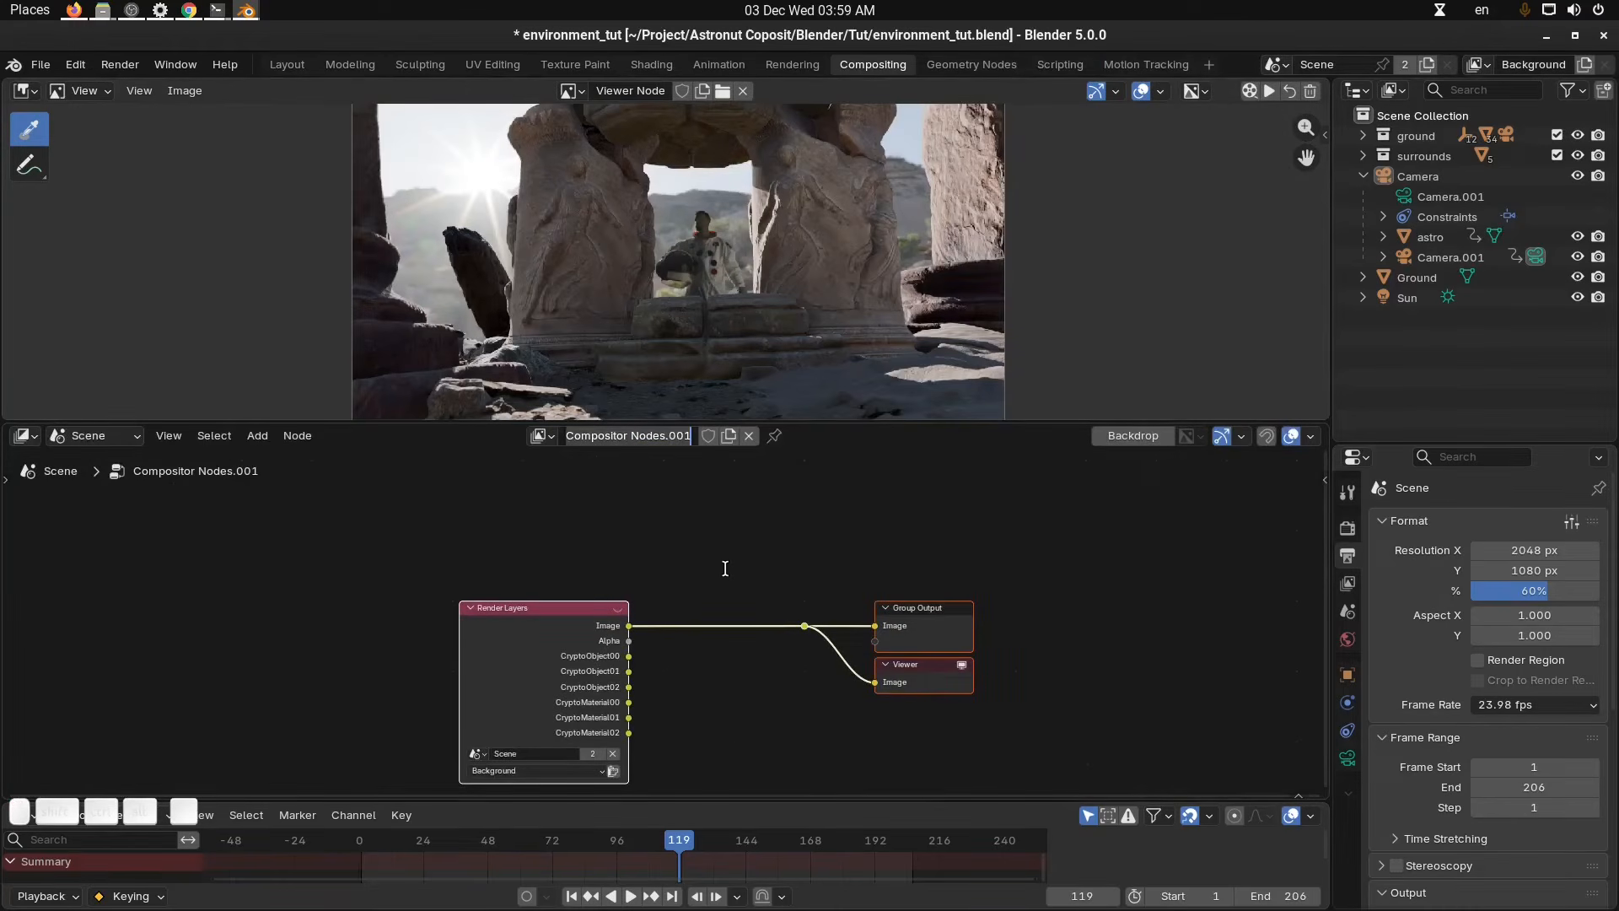
type("mycomp")
key("Return")
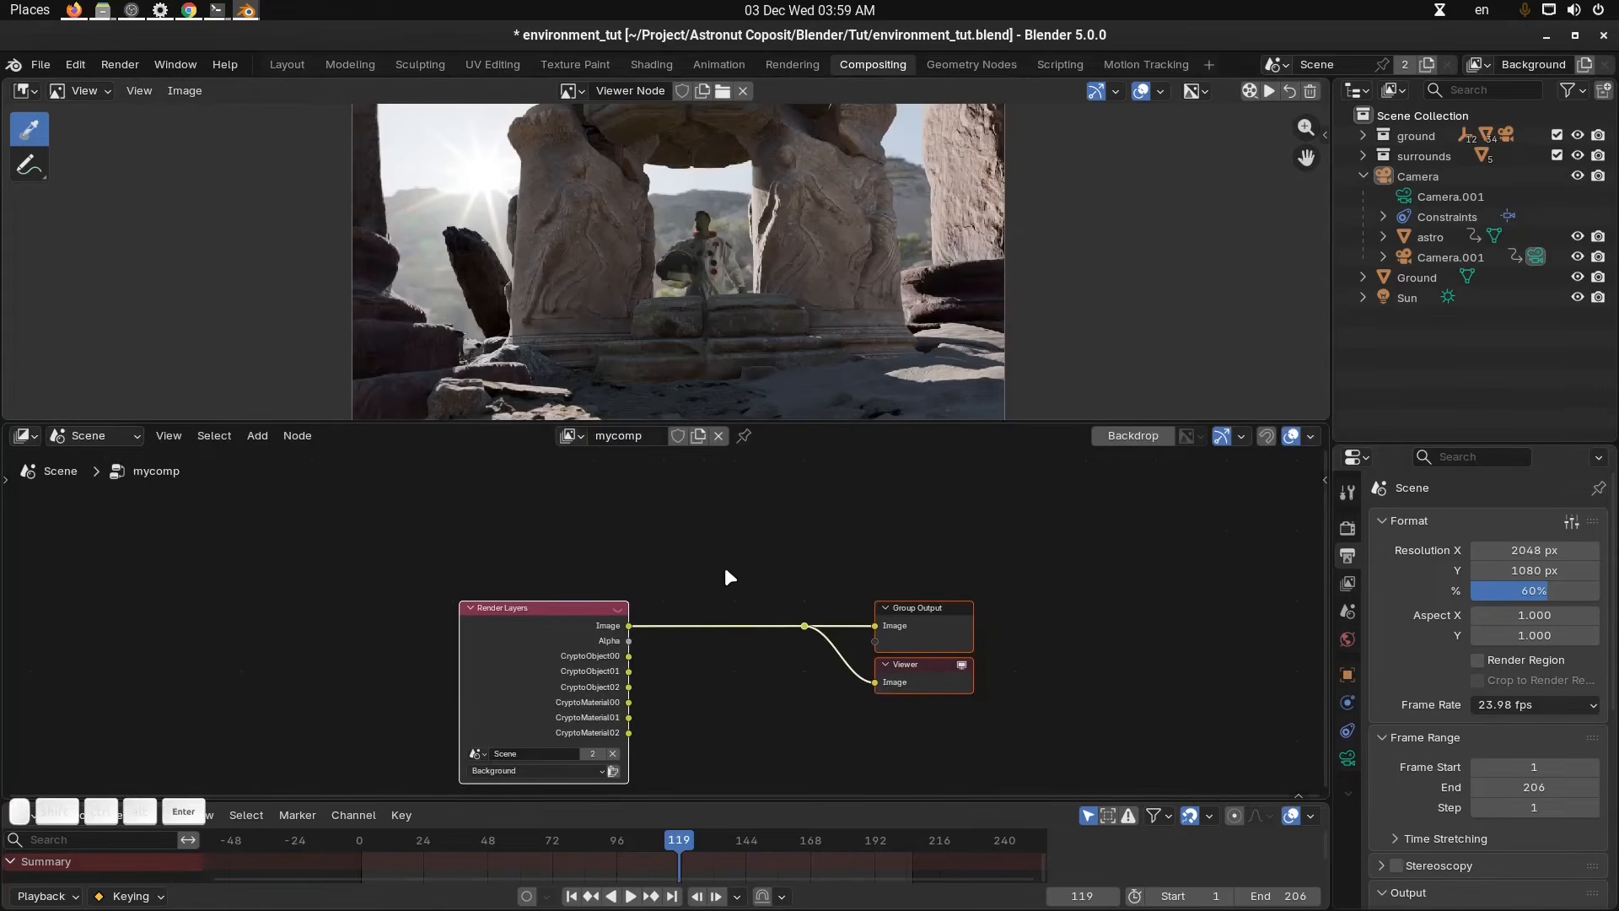
Inspect the render, output and view layer properties, including the Cryptomatte Object and Material passes.
scroll(724, 570, "up", 3)
left_click(736, 613)
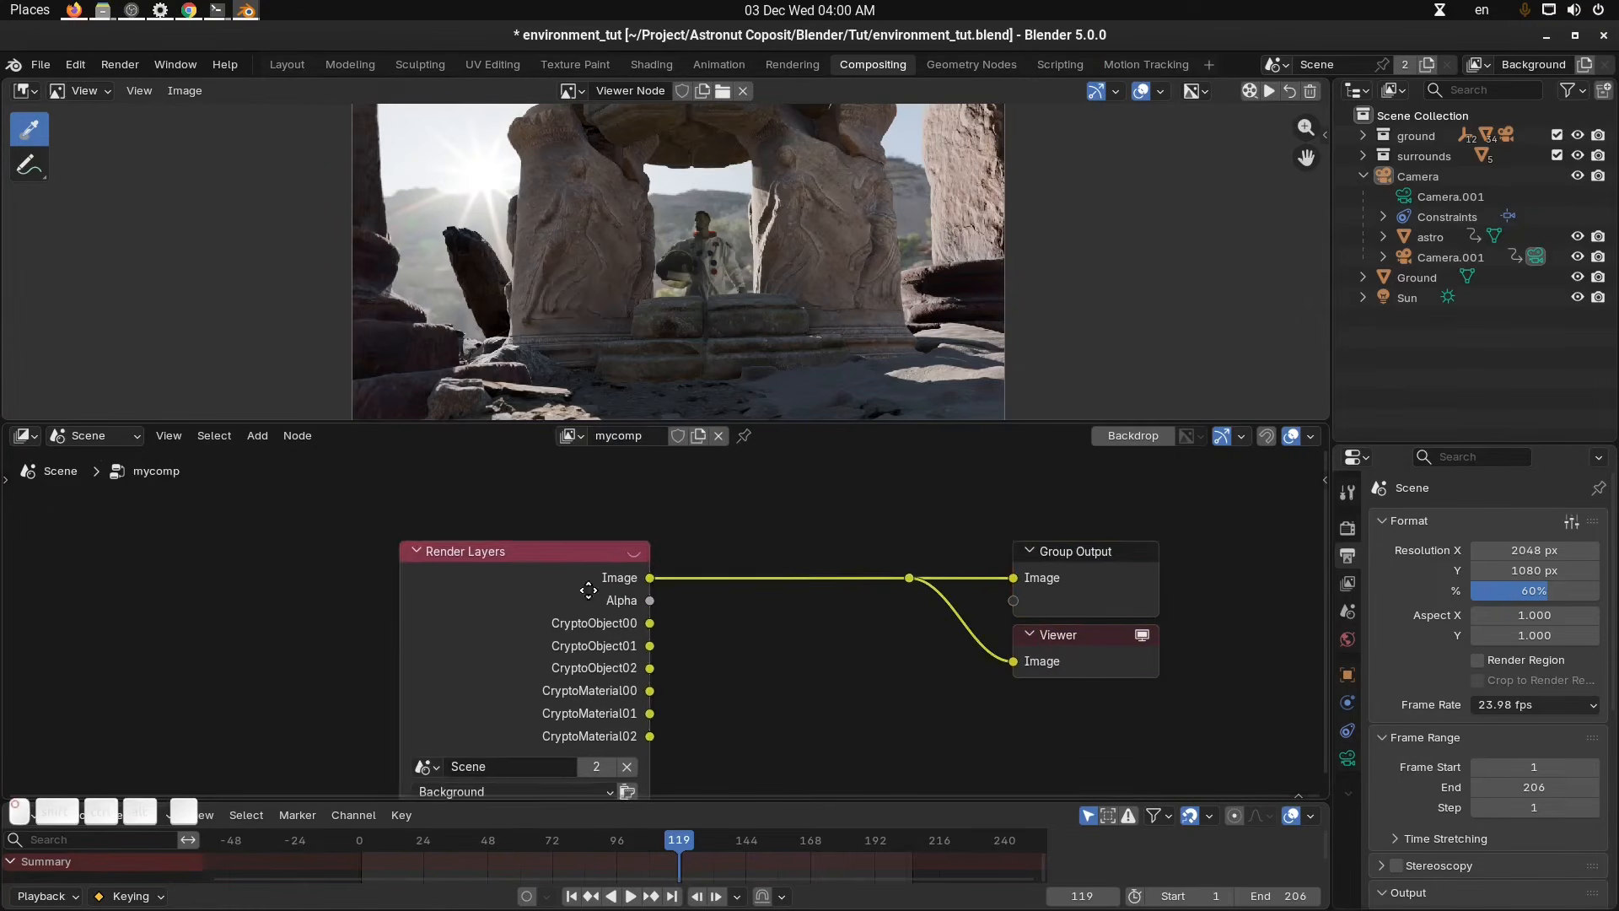
left_click_drag(589, 589, 592, 551)
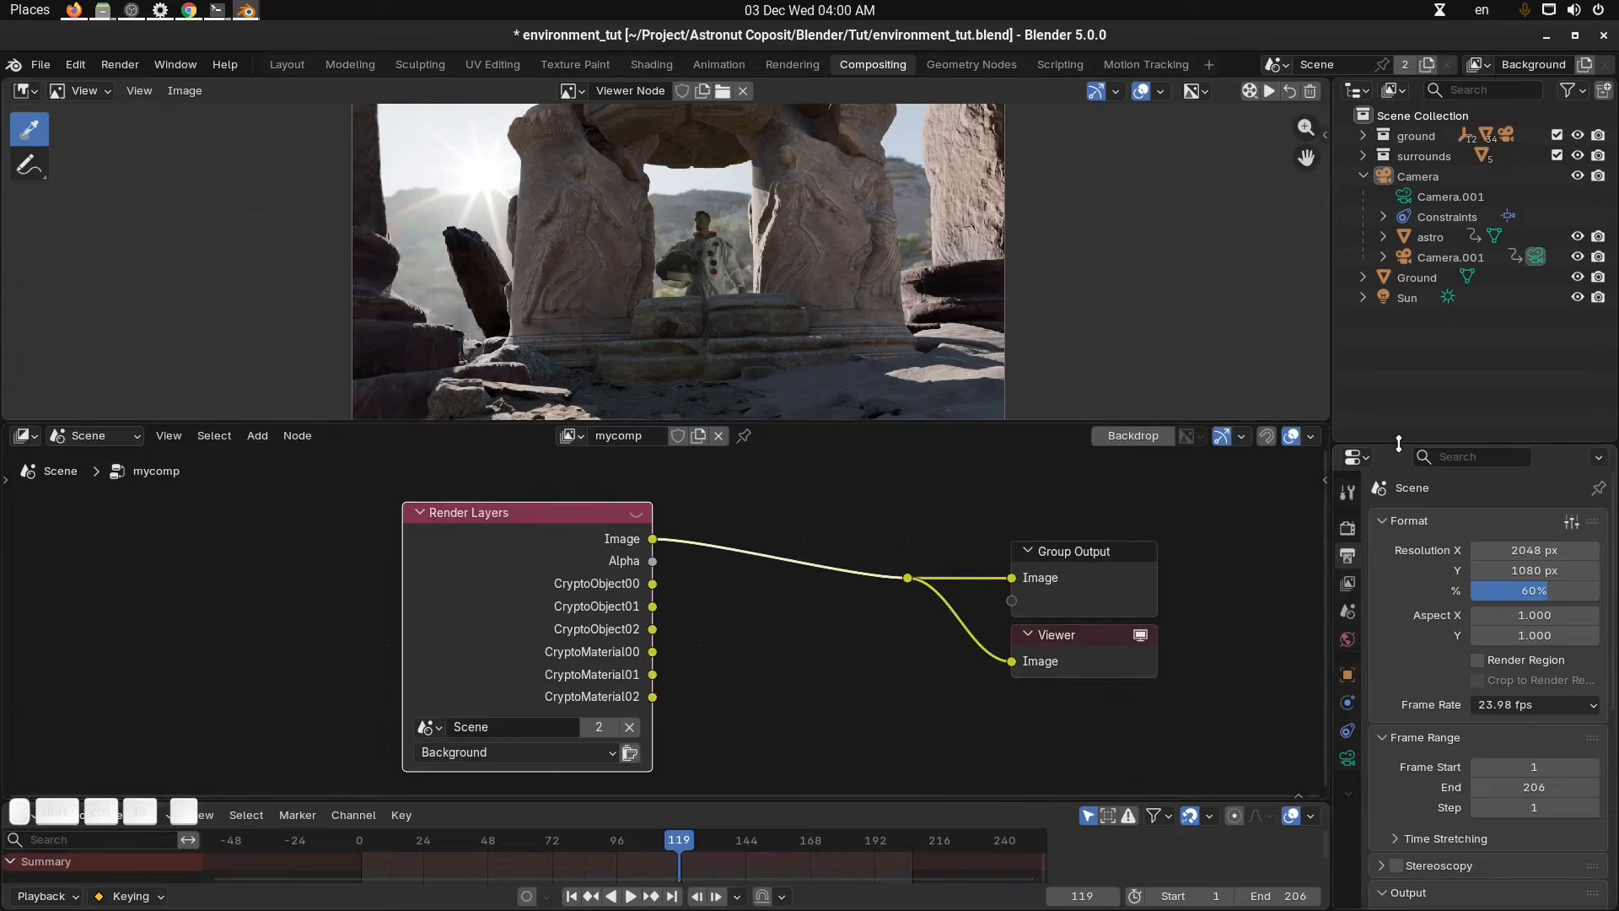
left_click_drag(1398, 443, 1401, 323)
scroll(1409, 426, "down", 3)
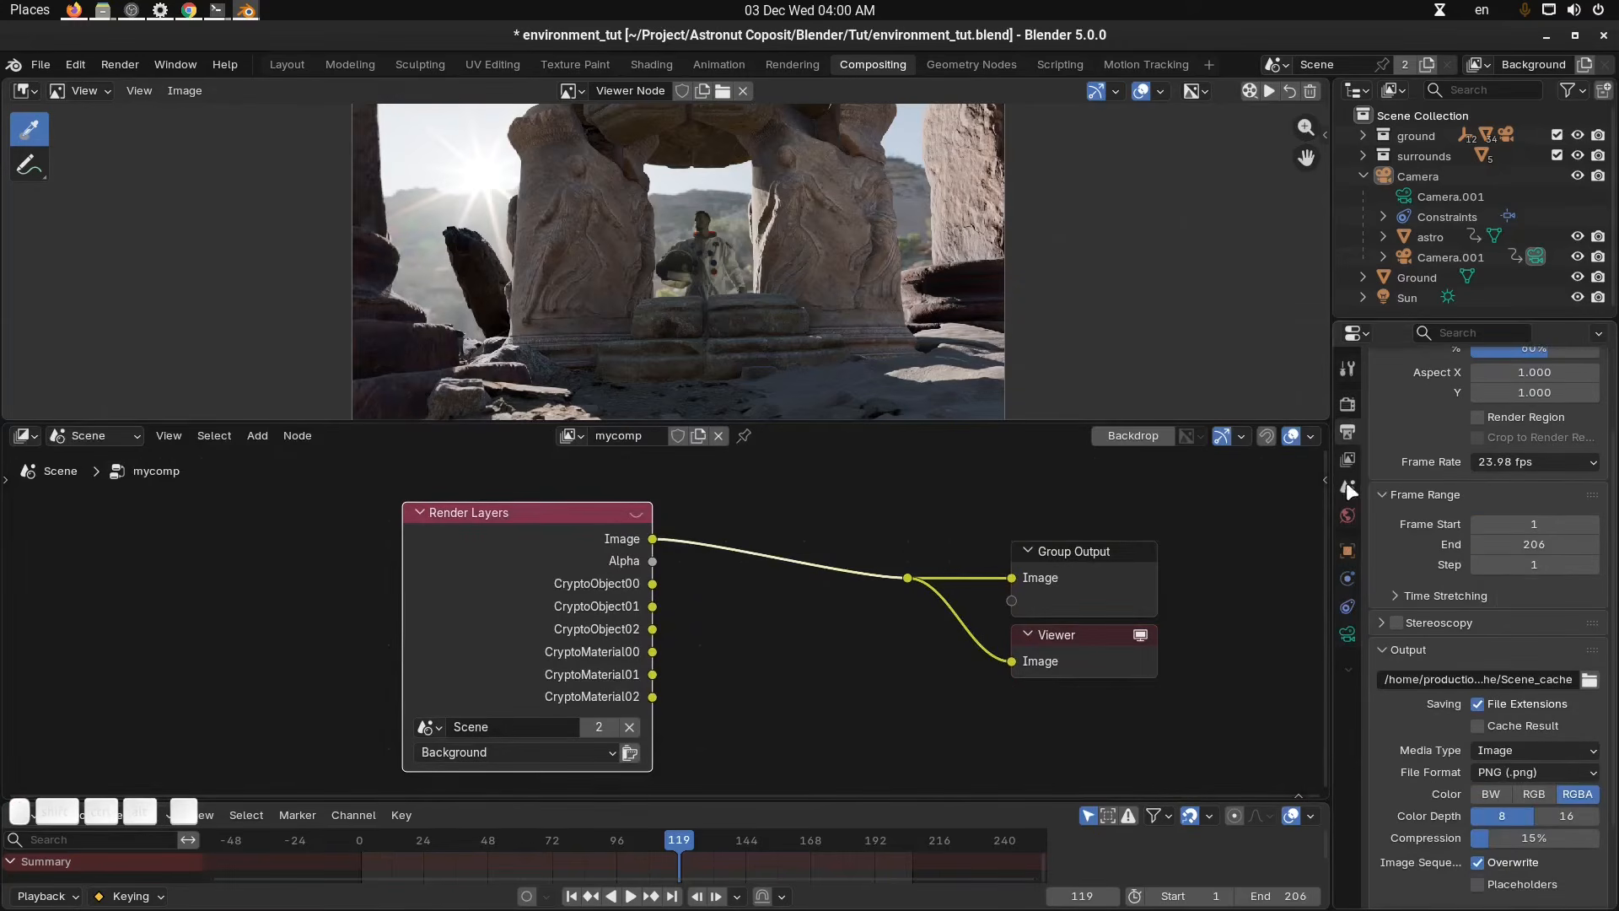
left_click(1347, 404)
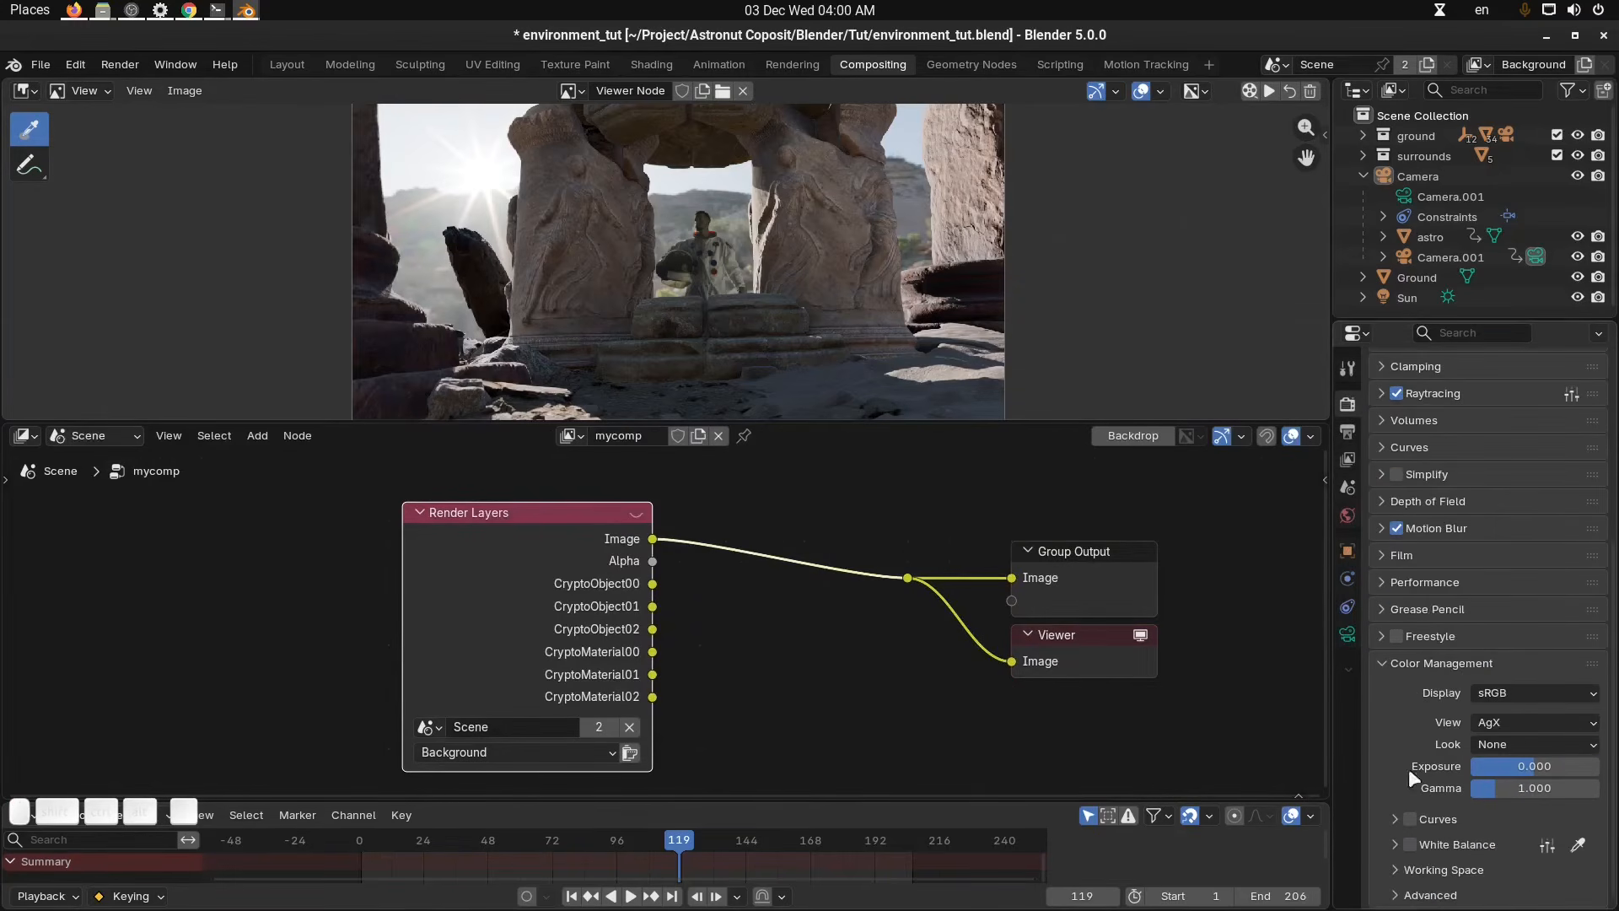
scroll(1434, 782, "up", 3)
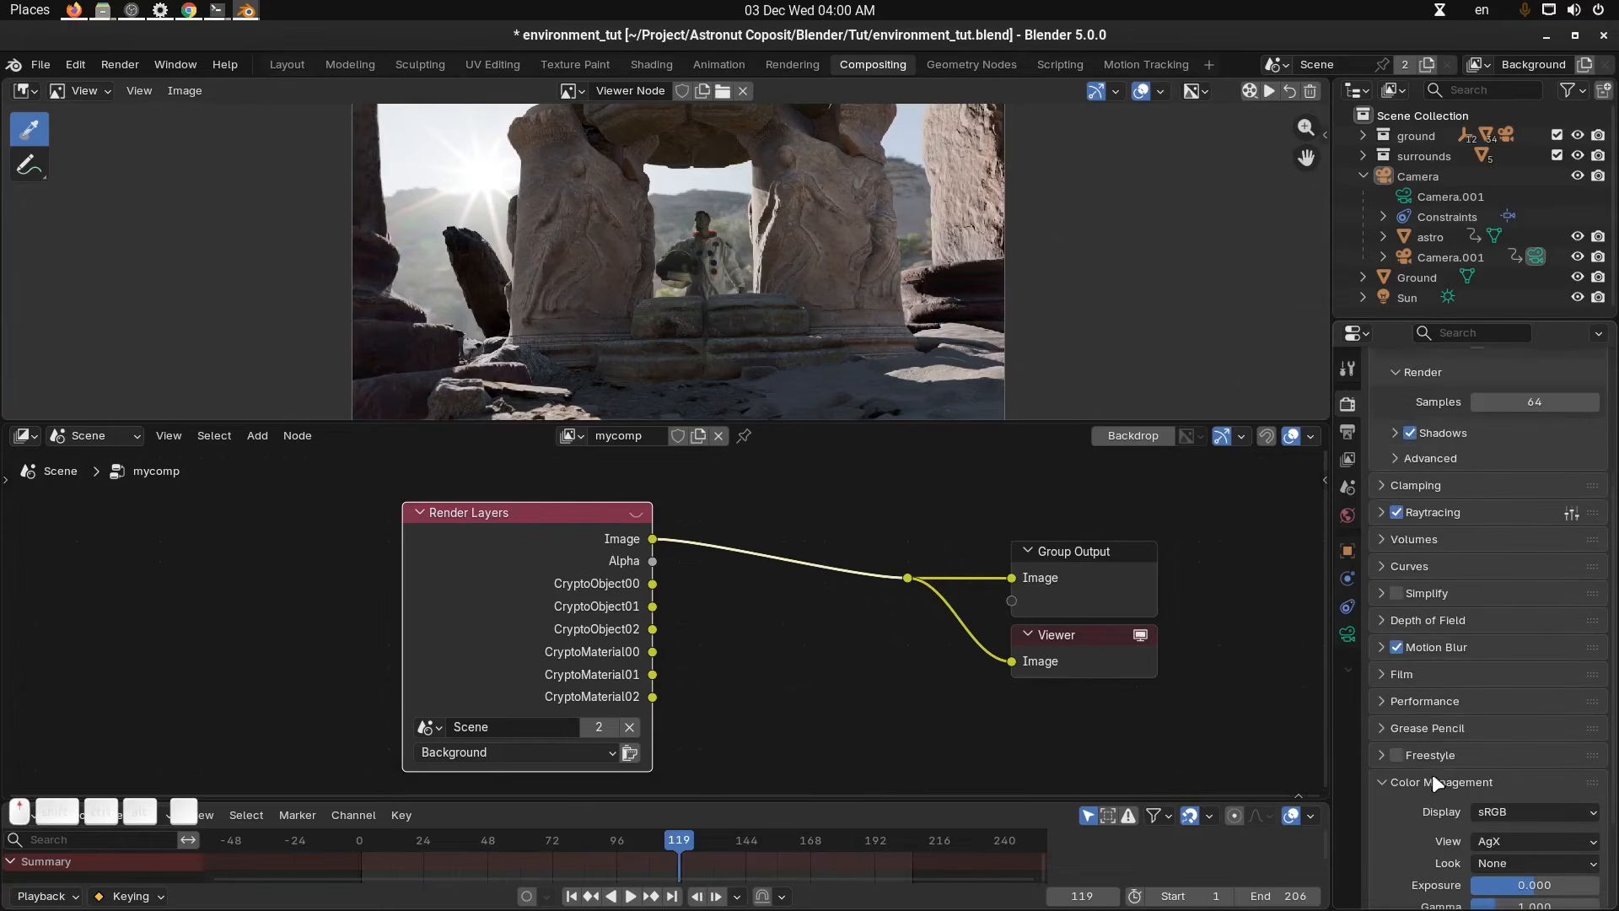
left_click(1348, 432)
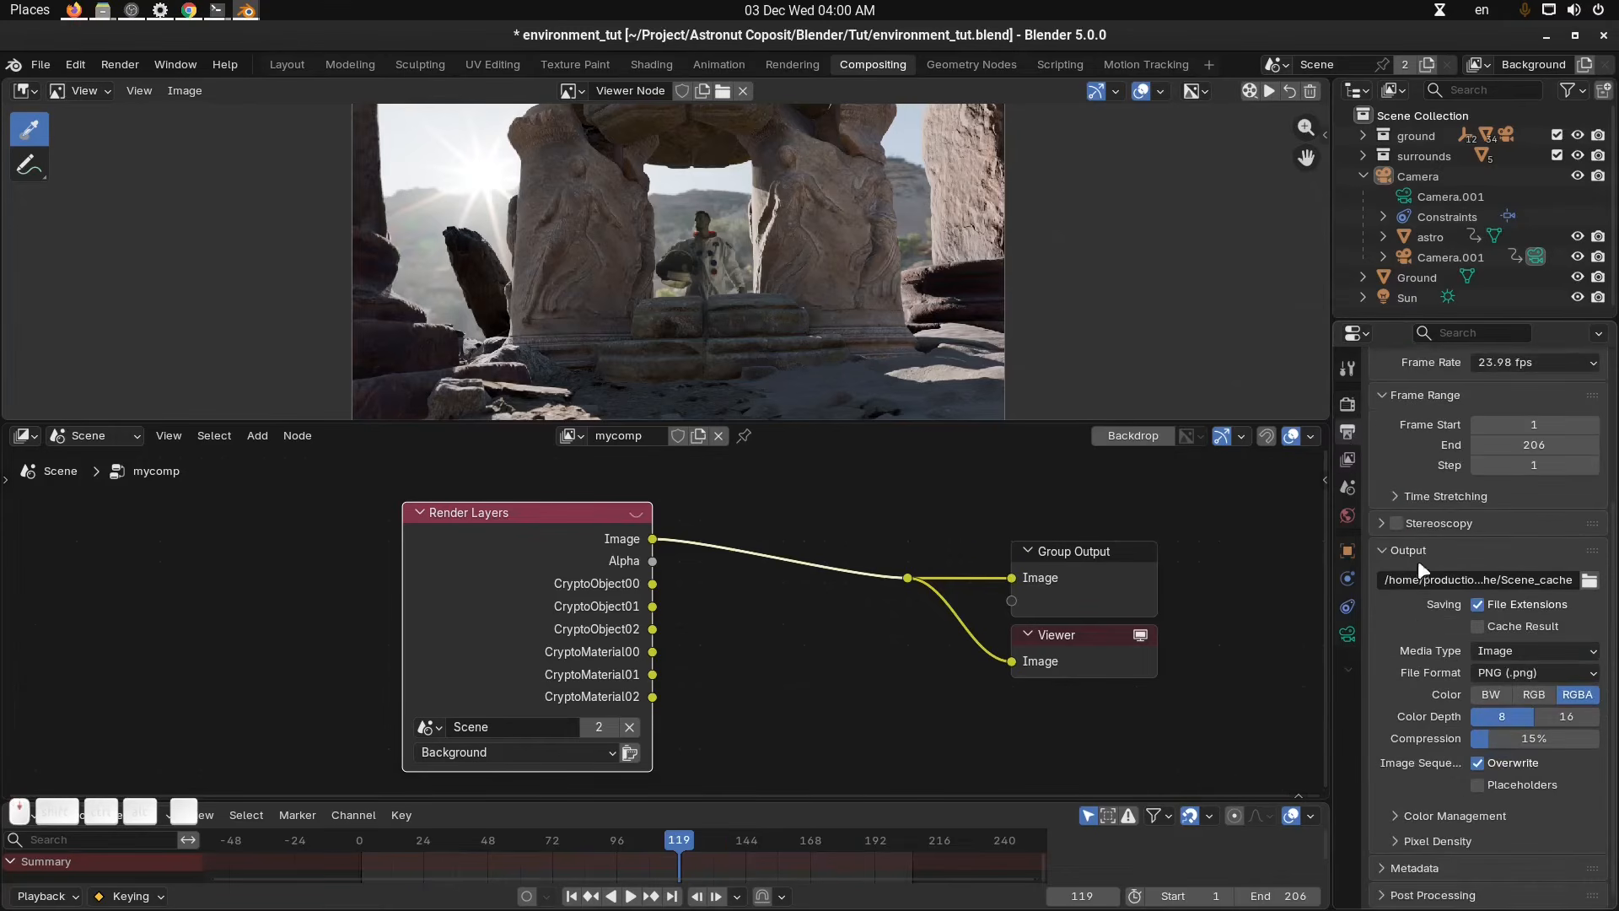
left_click(1355, 462)
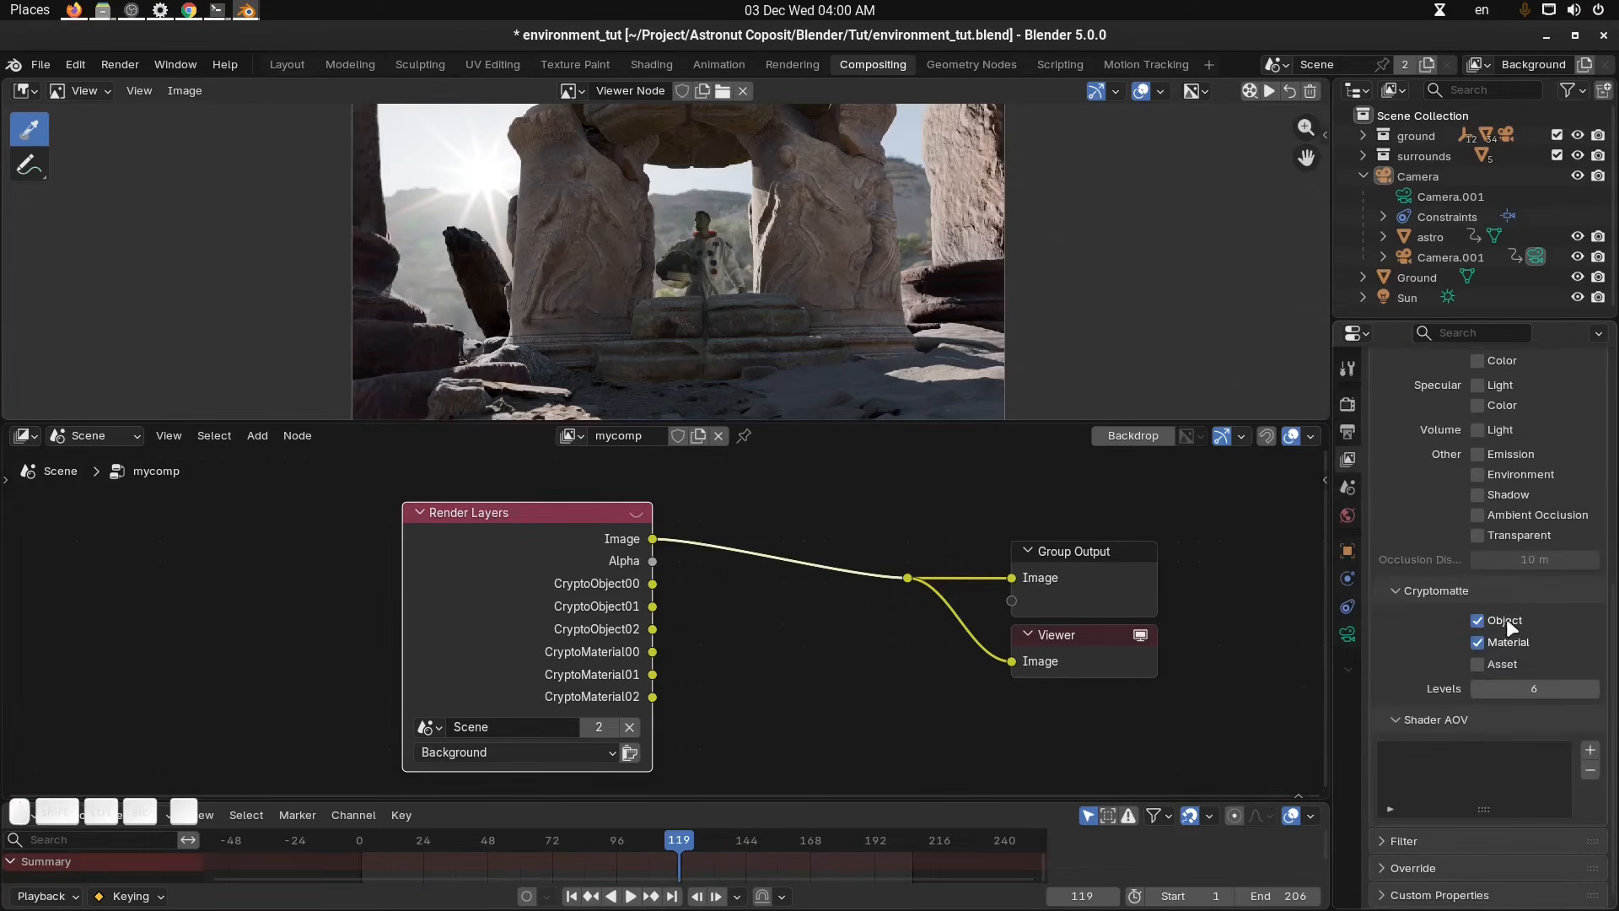
Enable Scrub Render in the node editor's options and scrub the timeline to frames 139, 43 and 69.
middle_click_drag(791, 650, 846, 640)
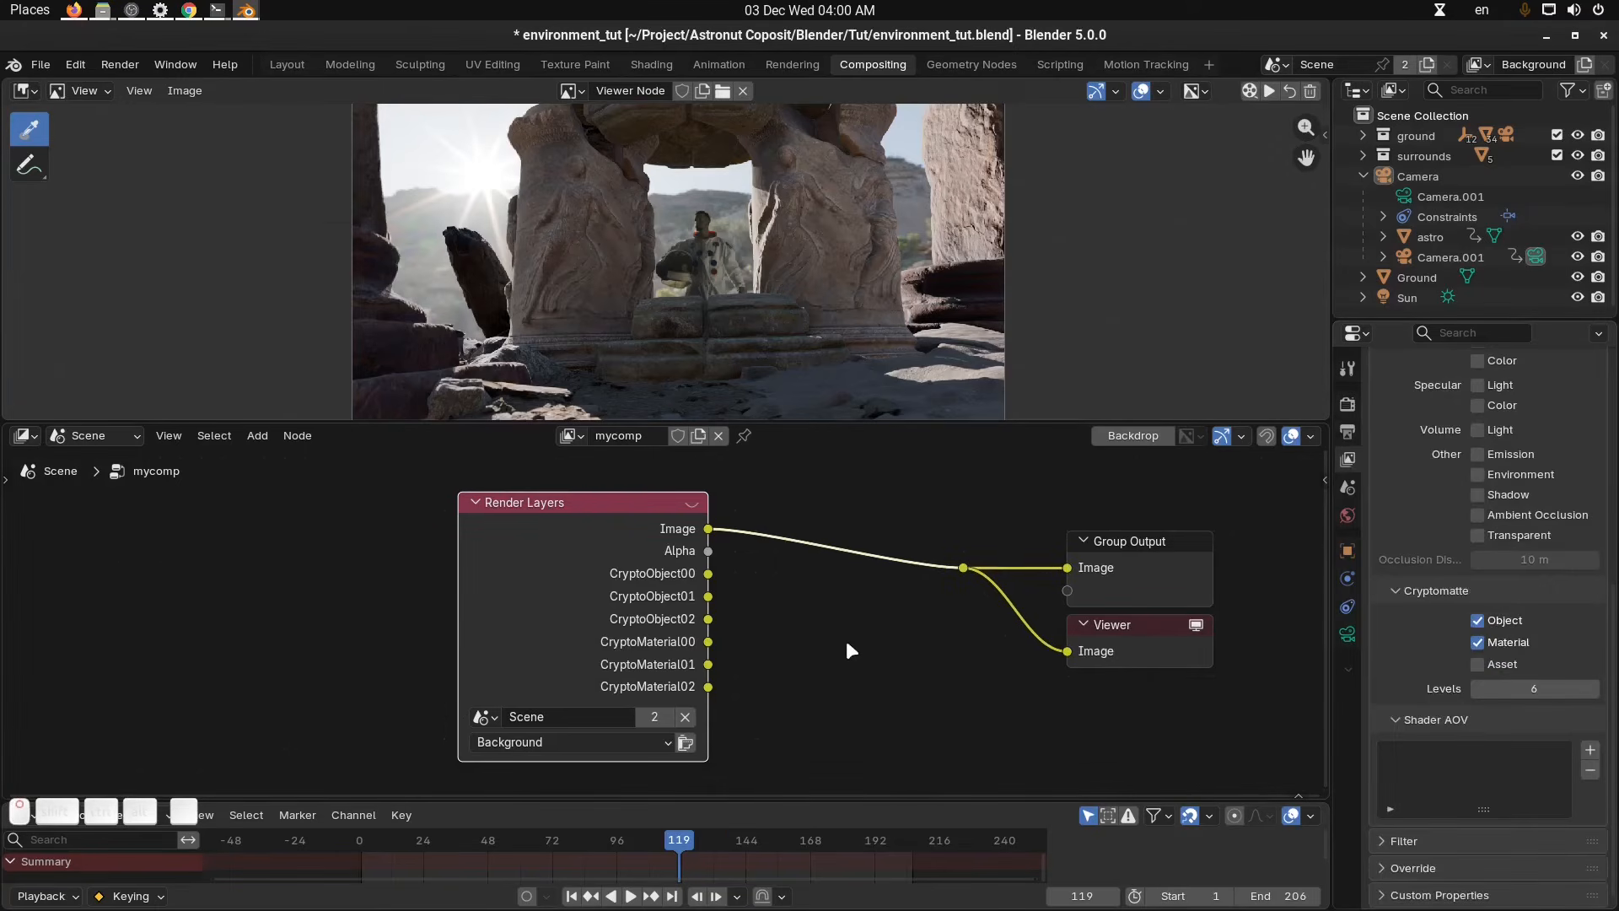
scroll(678, 623, "down", 3)
key("g")
left_click(451, 629)
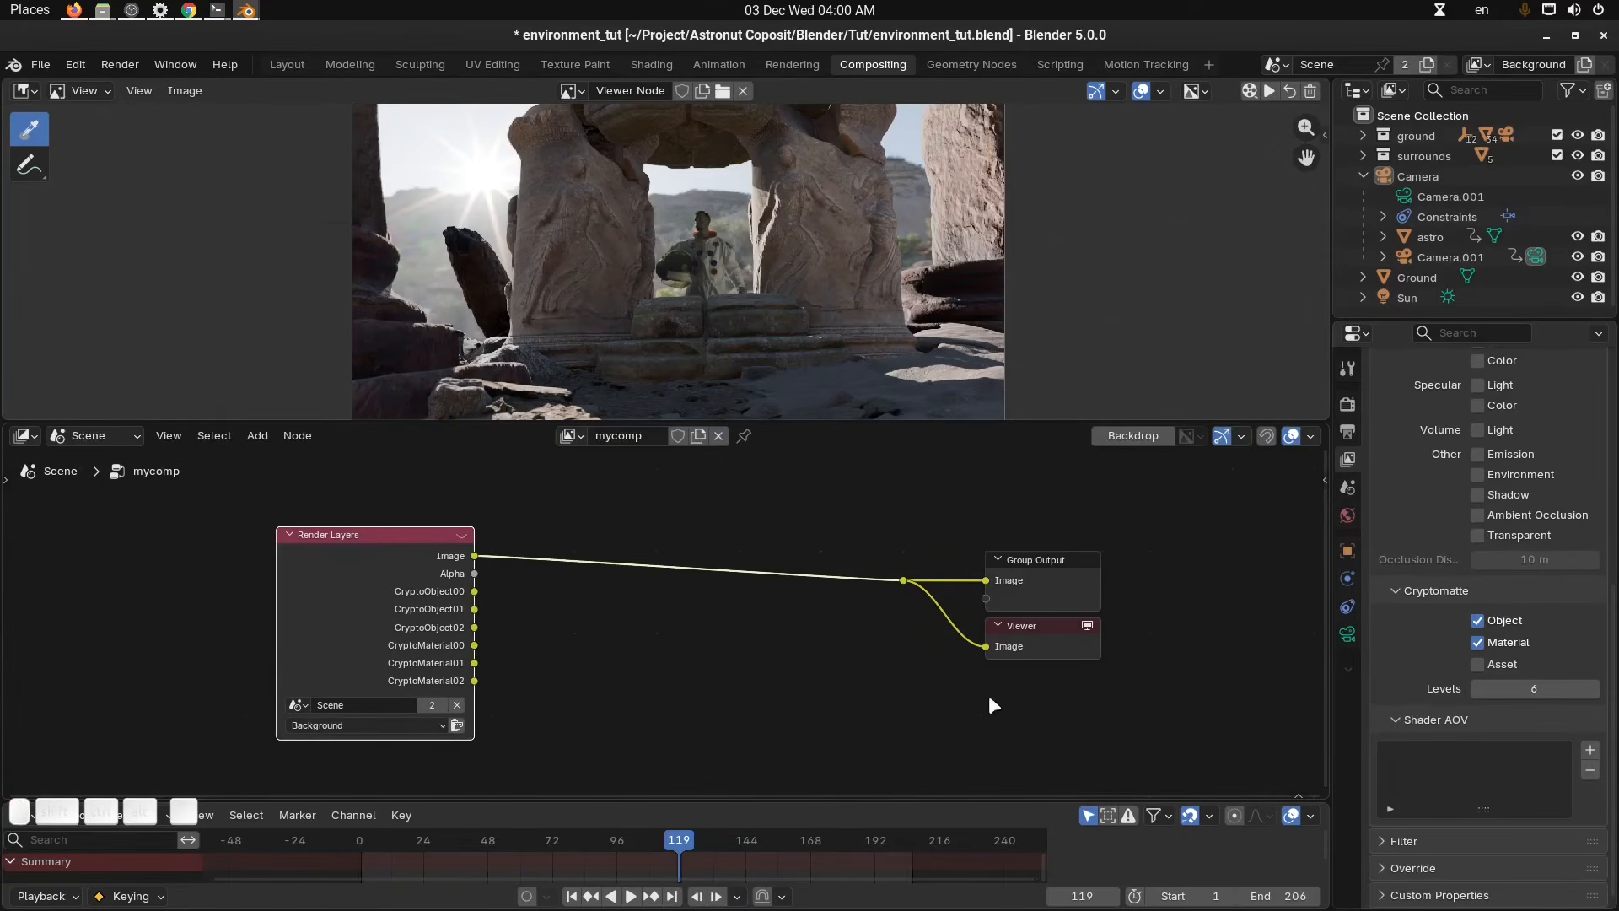
key("n")
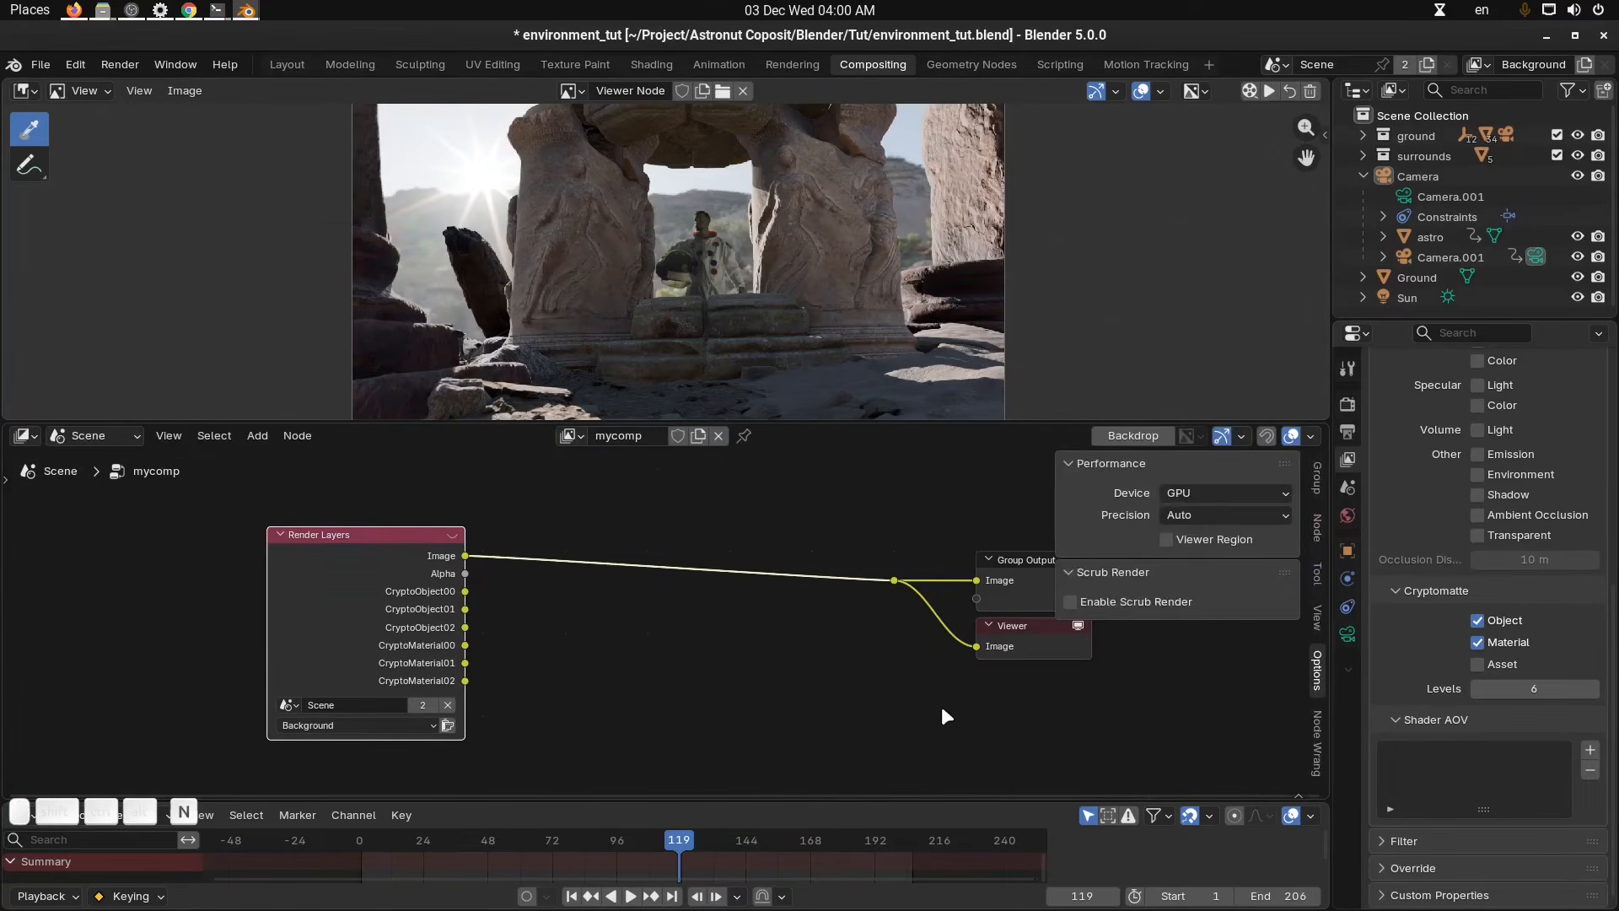
key("n")
left_click(1319, 683)
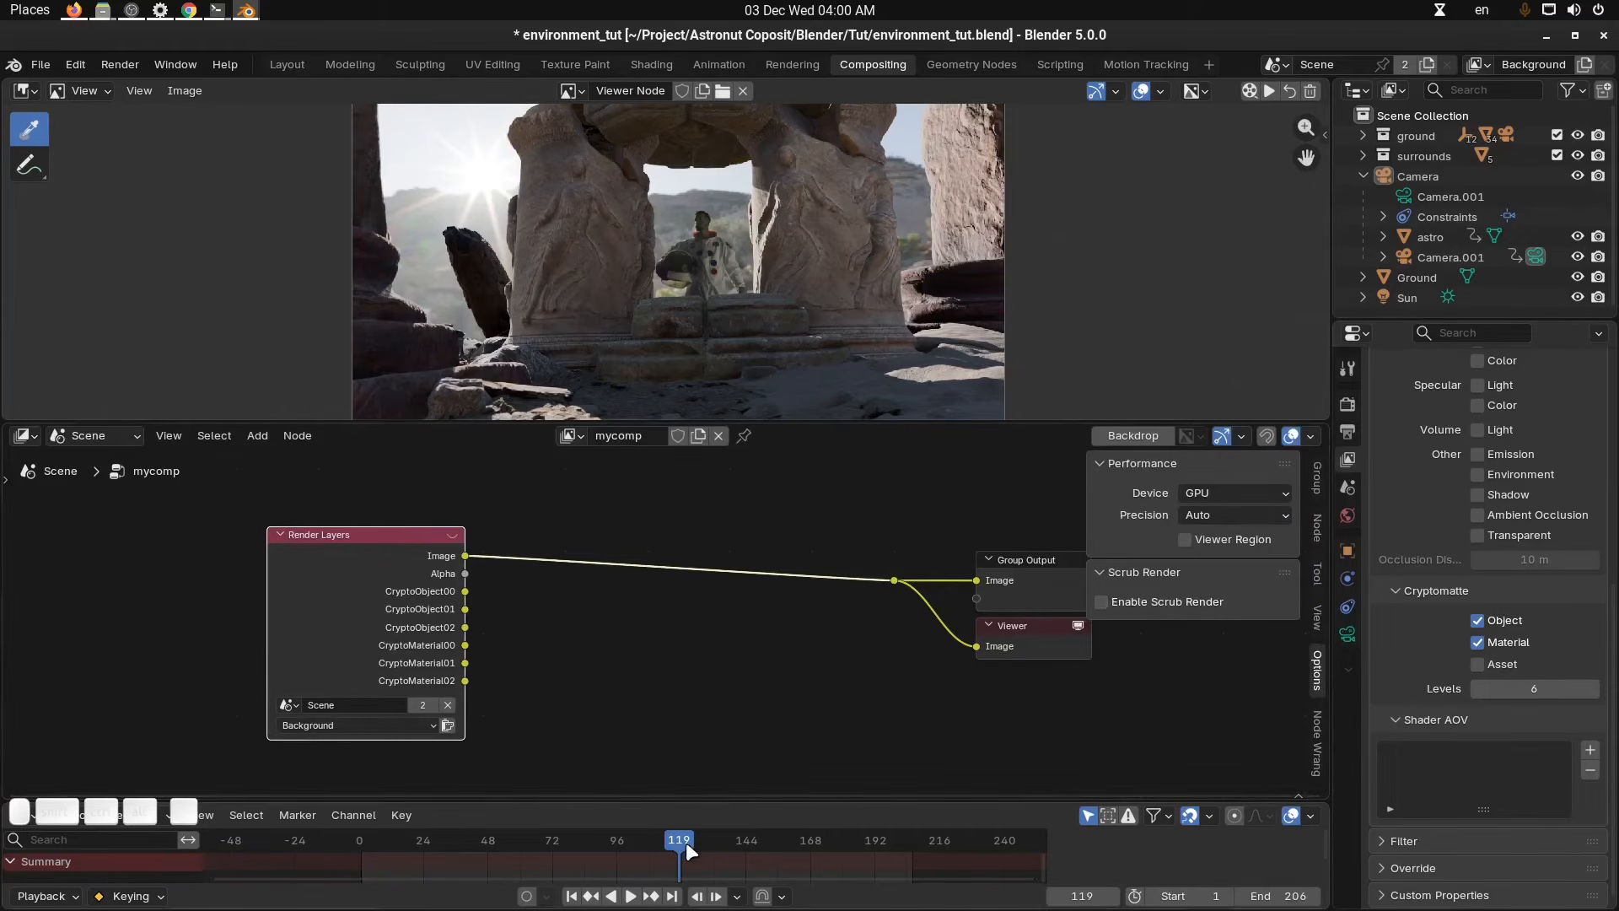
mouse_move(685, 841)
left_mouse_down()
mouse_move(553, 843)
mouse_move(713, 842)
mouse_move(538, 845)
mouse_move(660, 842)
left_mouse_up()
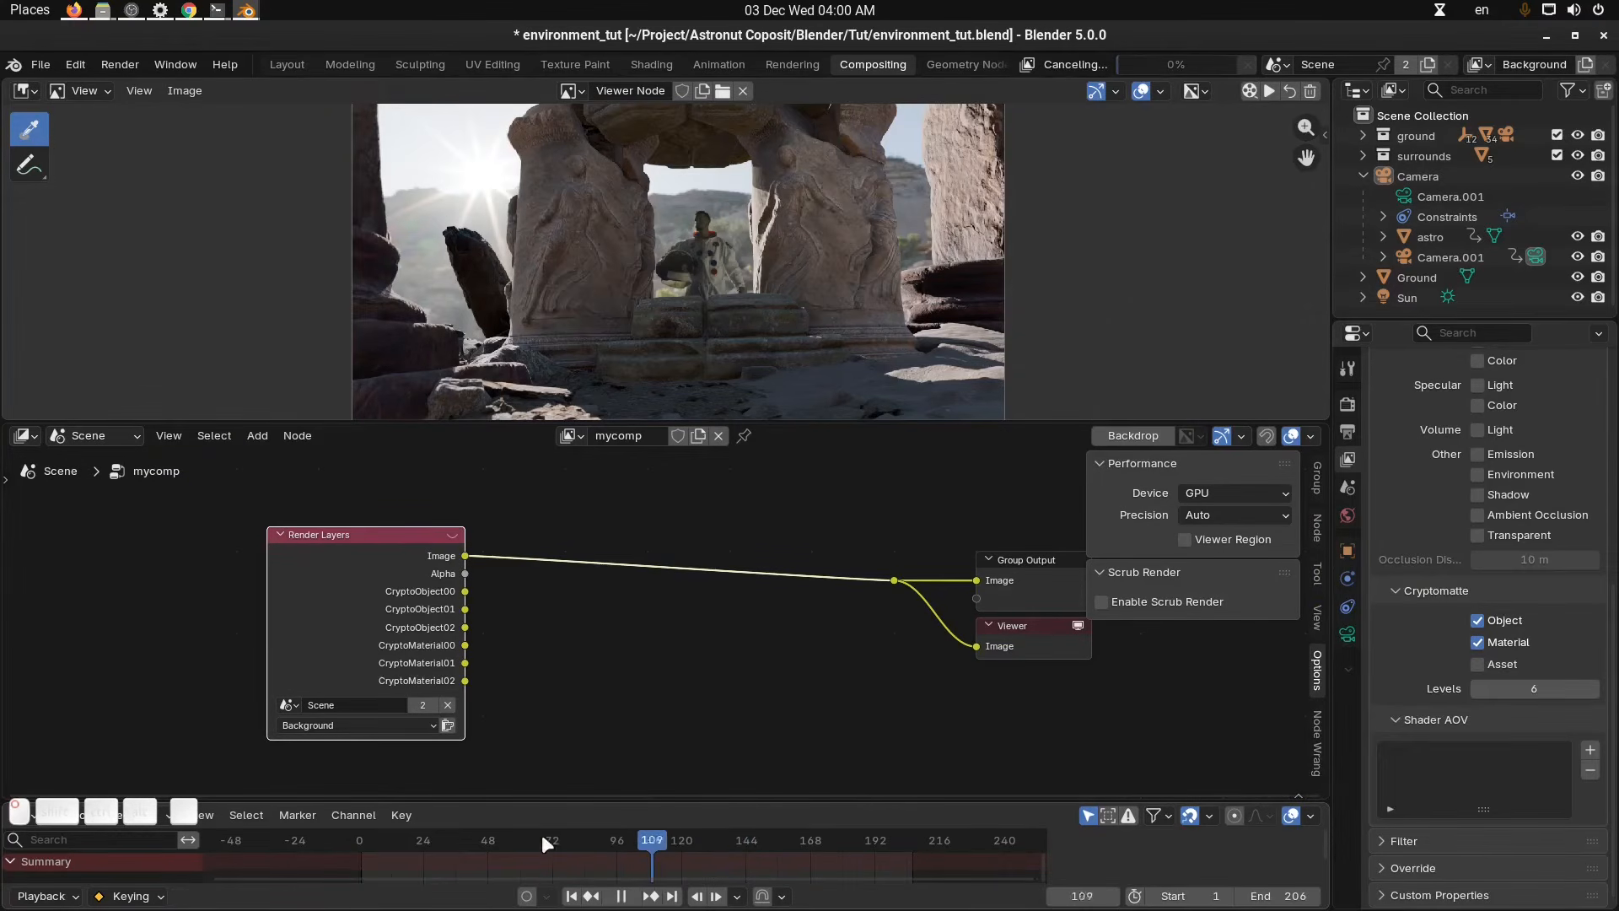
middle_click_drag(620, 761, 602, 716)
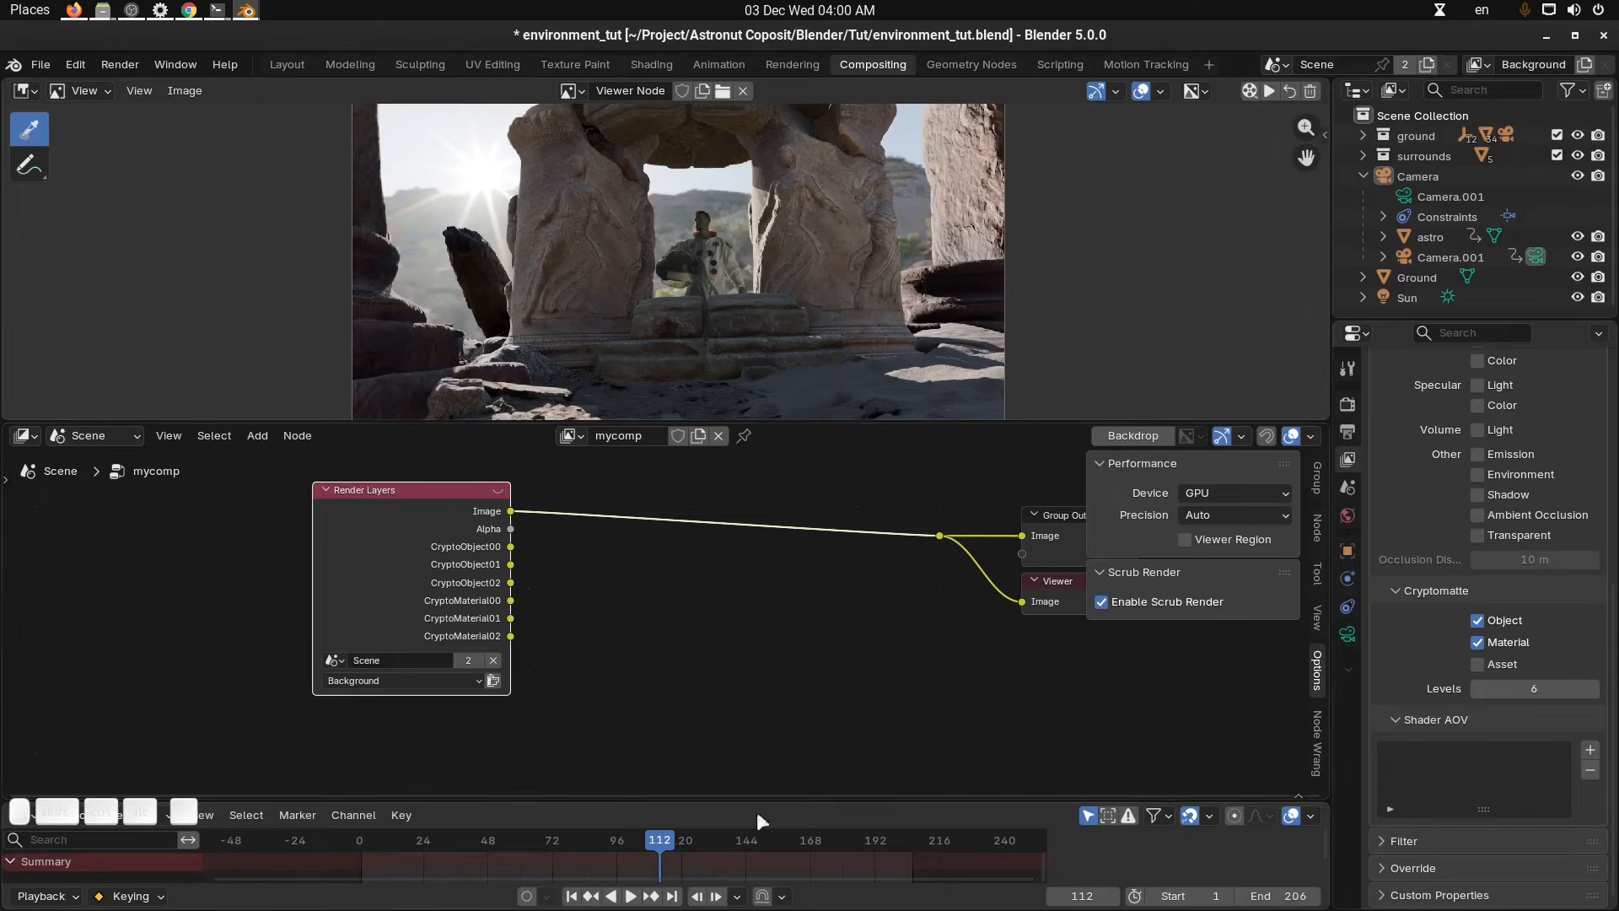
left_click(731, 844)
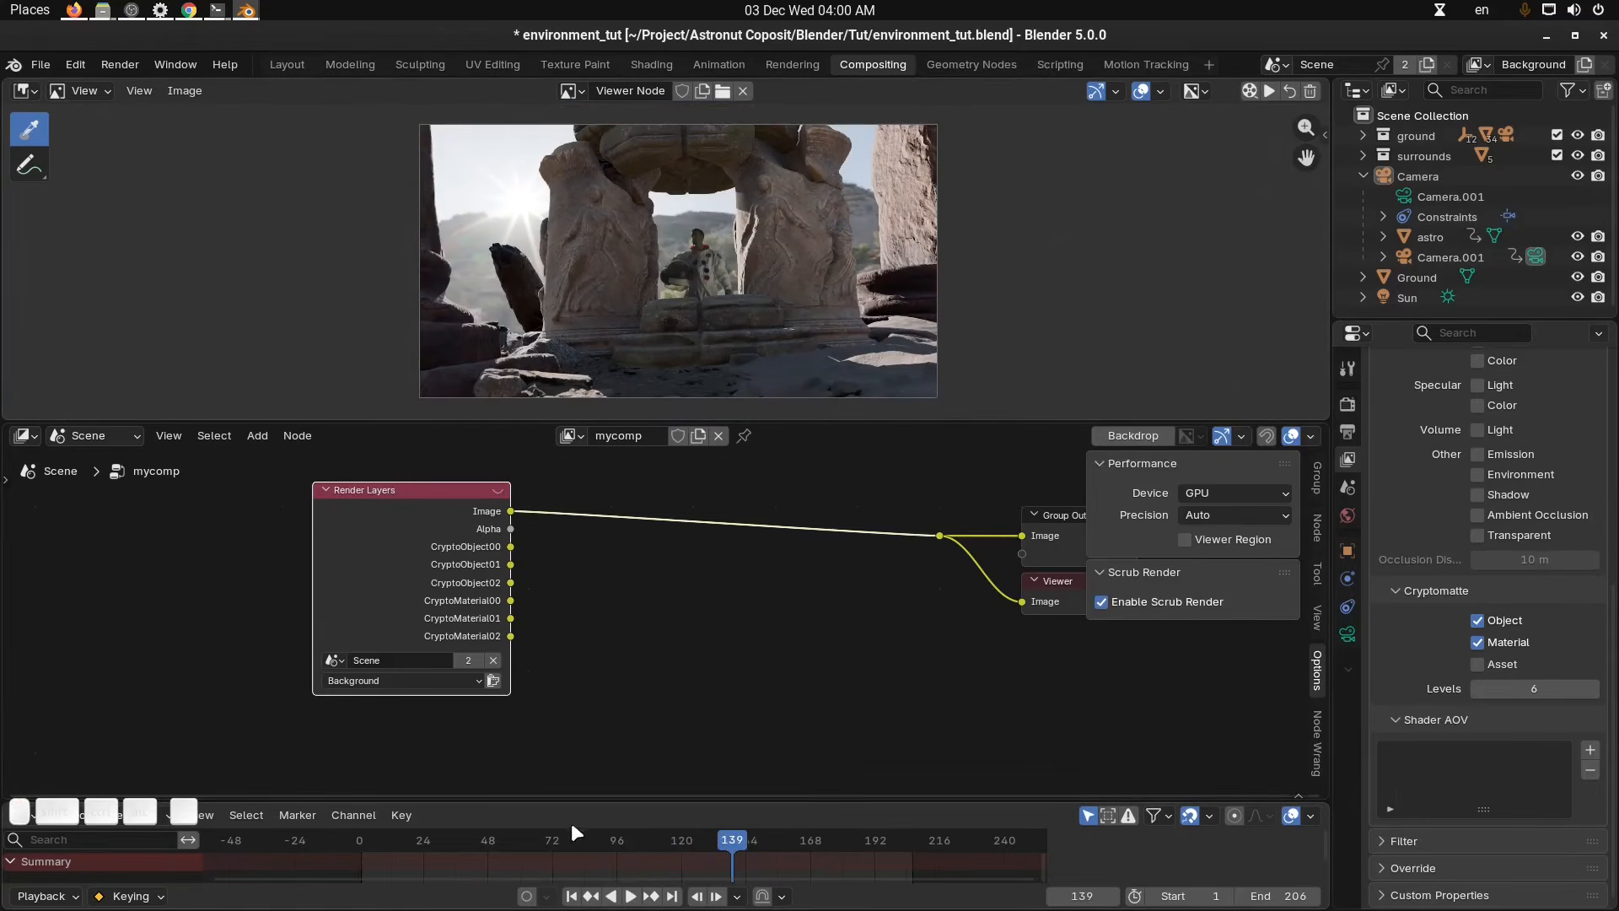
left_click(473, 840)
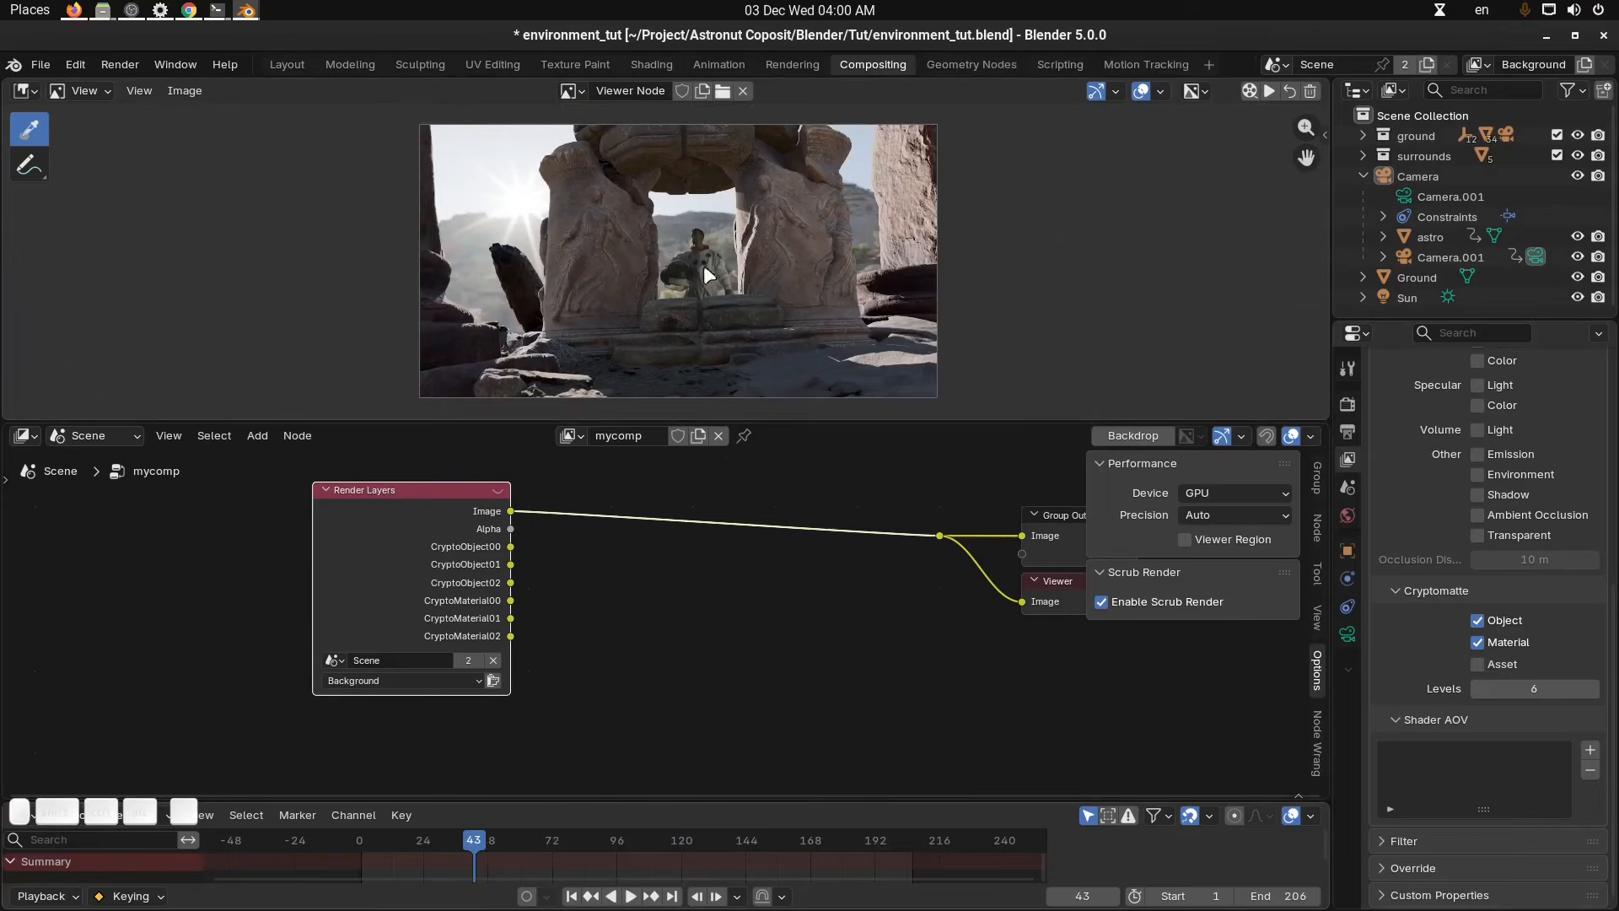
left_click(545, 840)
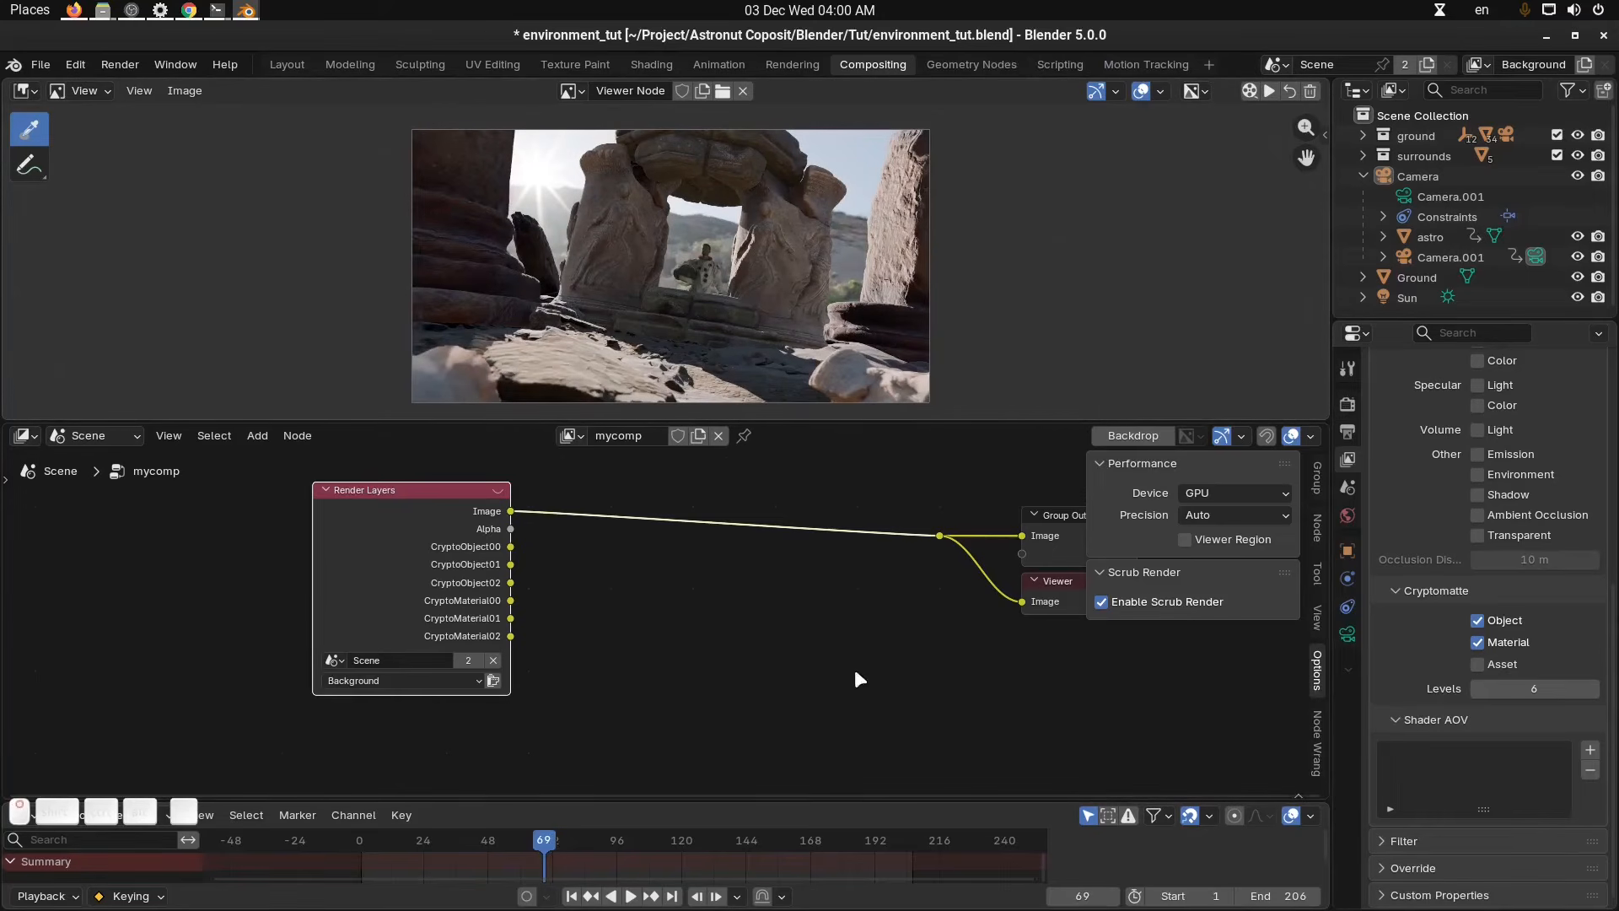
Add a Cryptomatte node and connect the Render Layers image to its image input.
key("n")
scroll(795, 310, "up", 3)
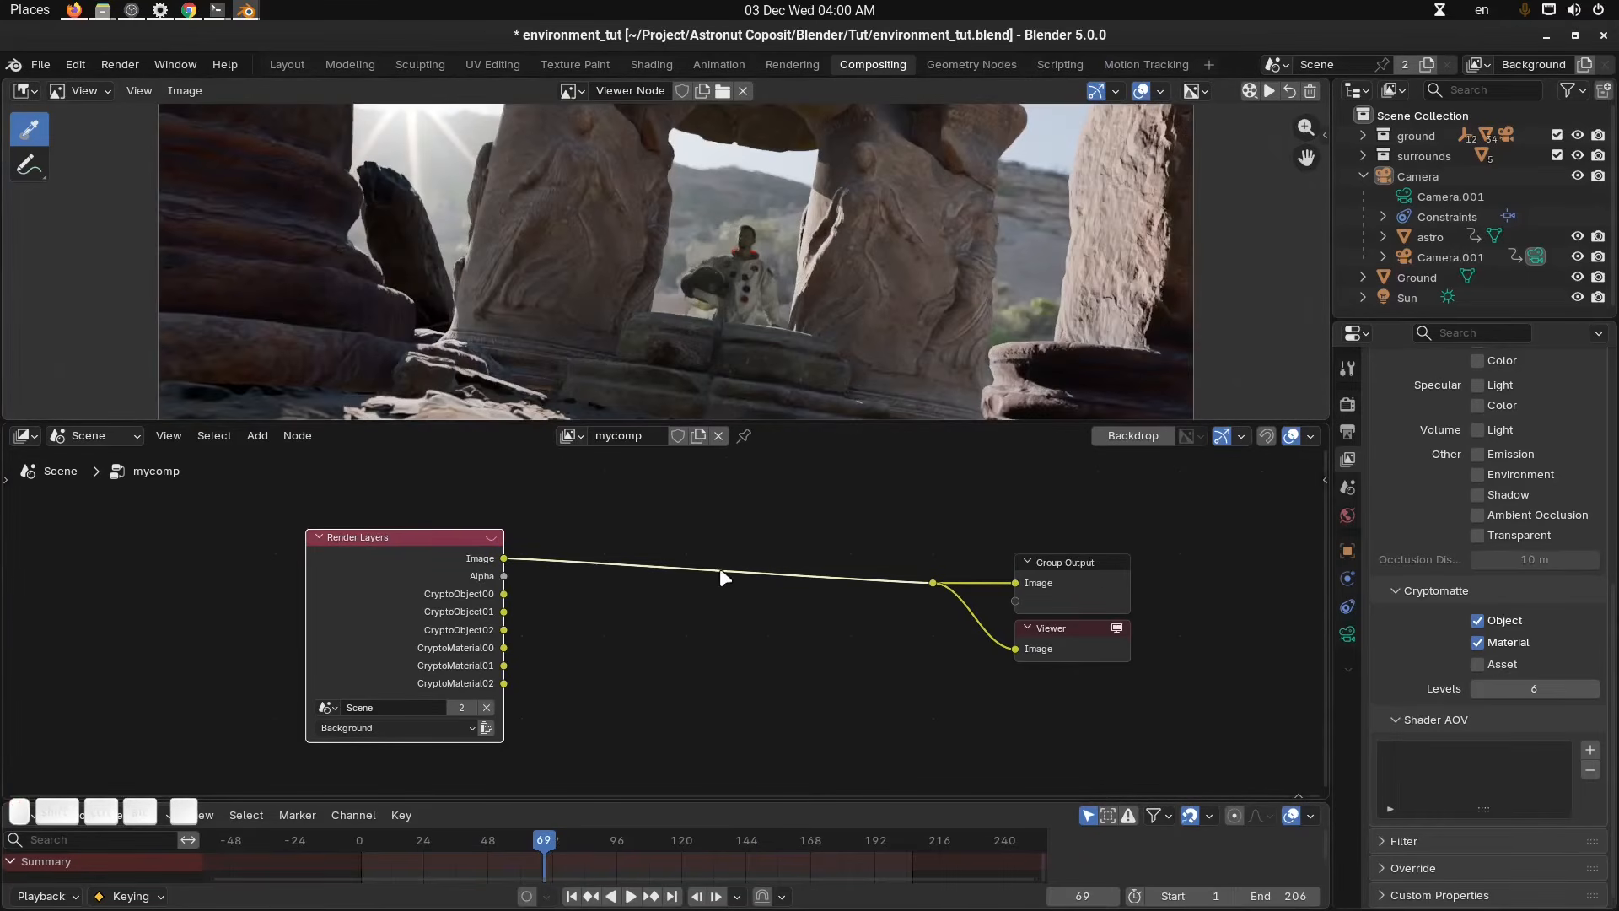
middle_click_drag(721, 568, 761, 499)
scroll(721, 615, "up", 2)
left_click_drag(384, 520, 356, 529)
key("shift+a")
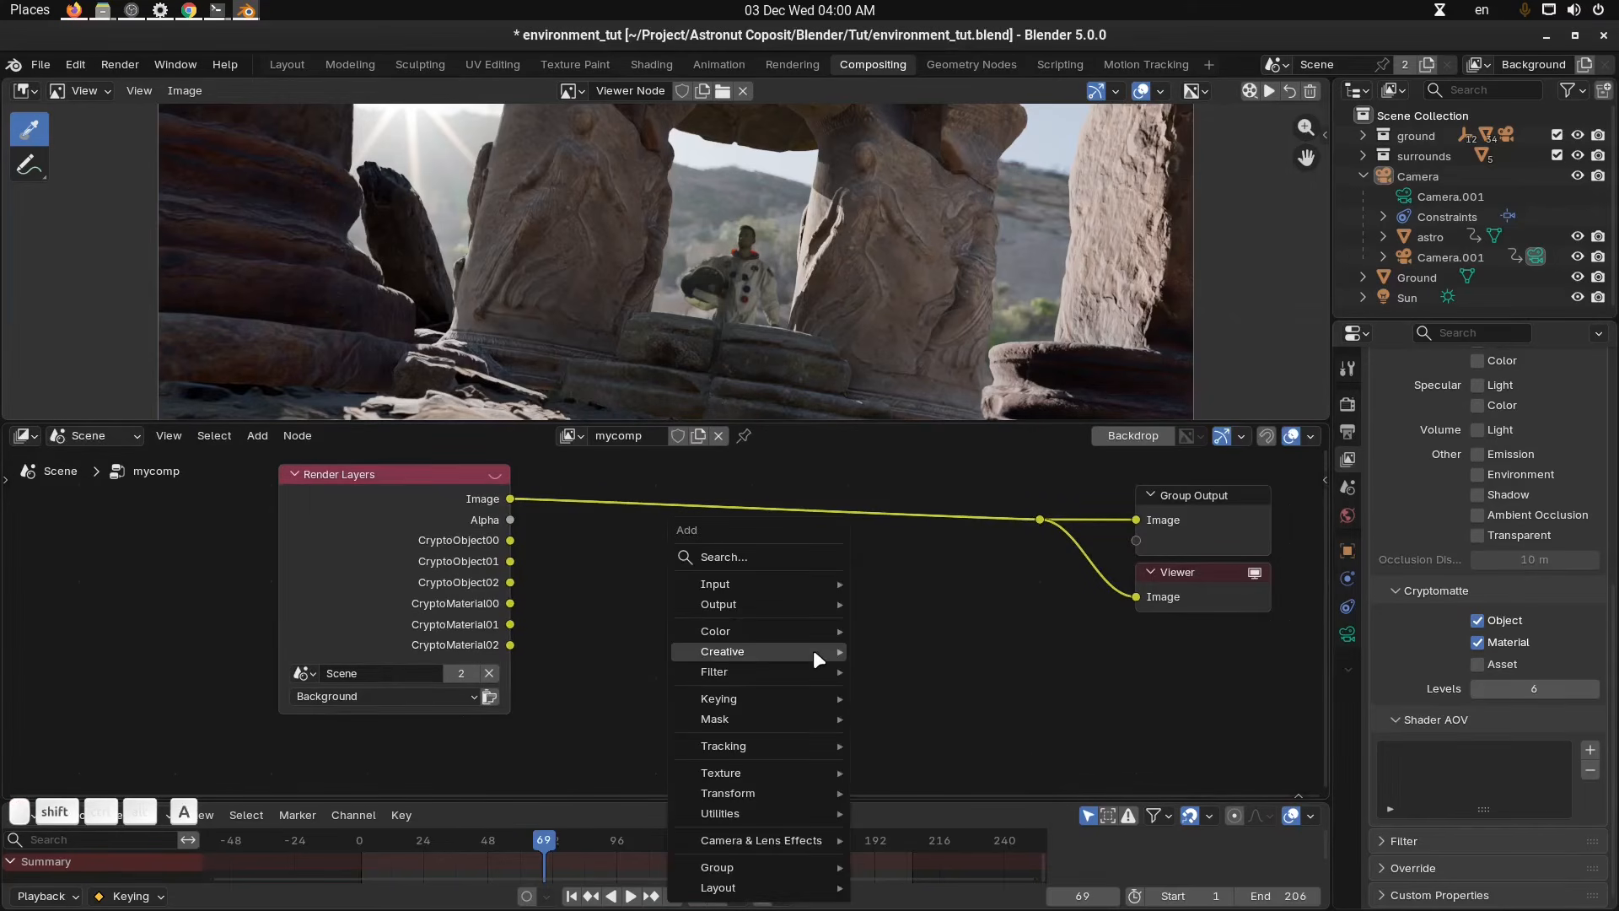
type("cry")
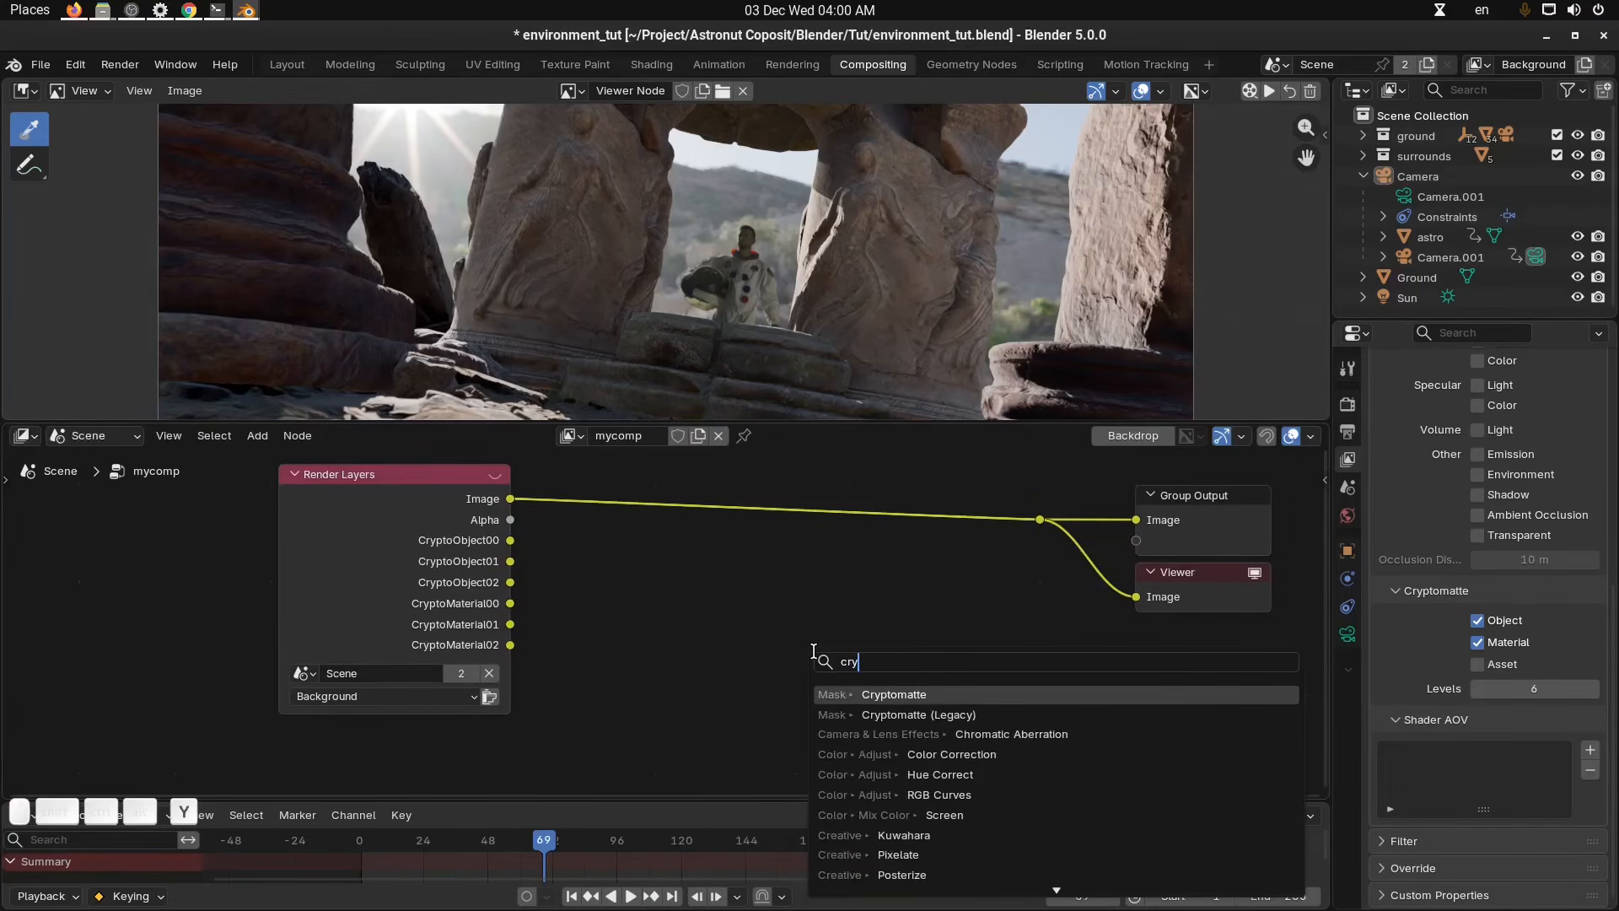
key("Return")
left_click(523, 519)
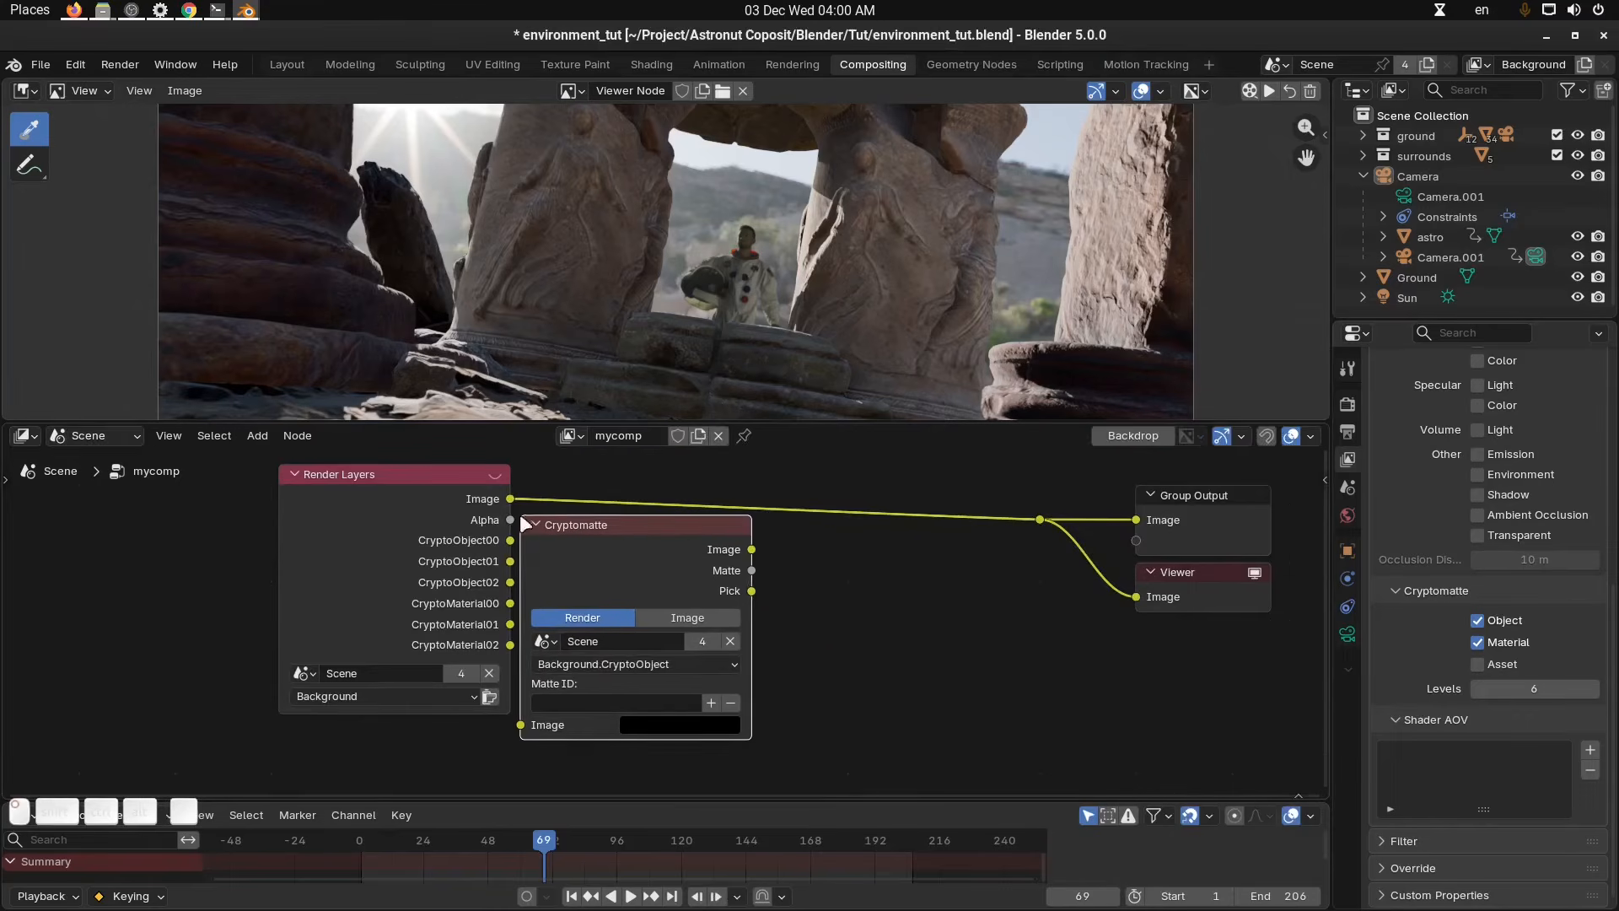
left_click_drag(625, 549, 691, 588)
left_click_drag(511, 499, 587, 624)
key("Home")
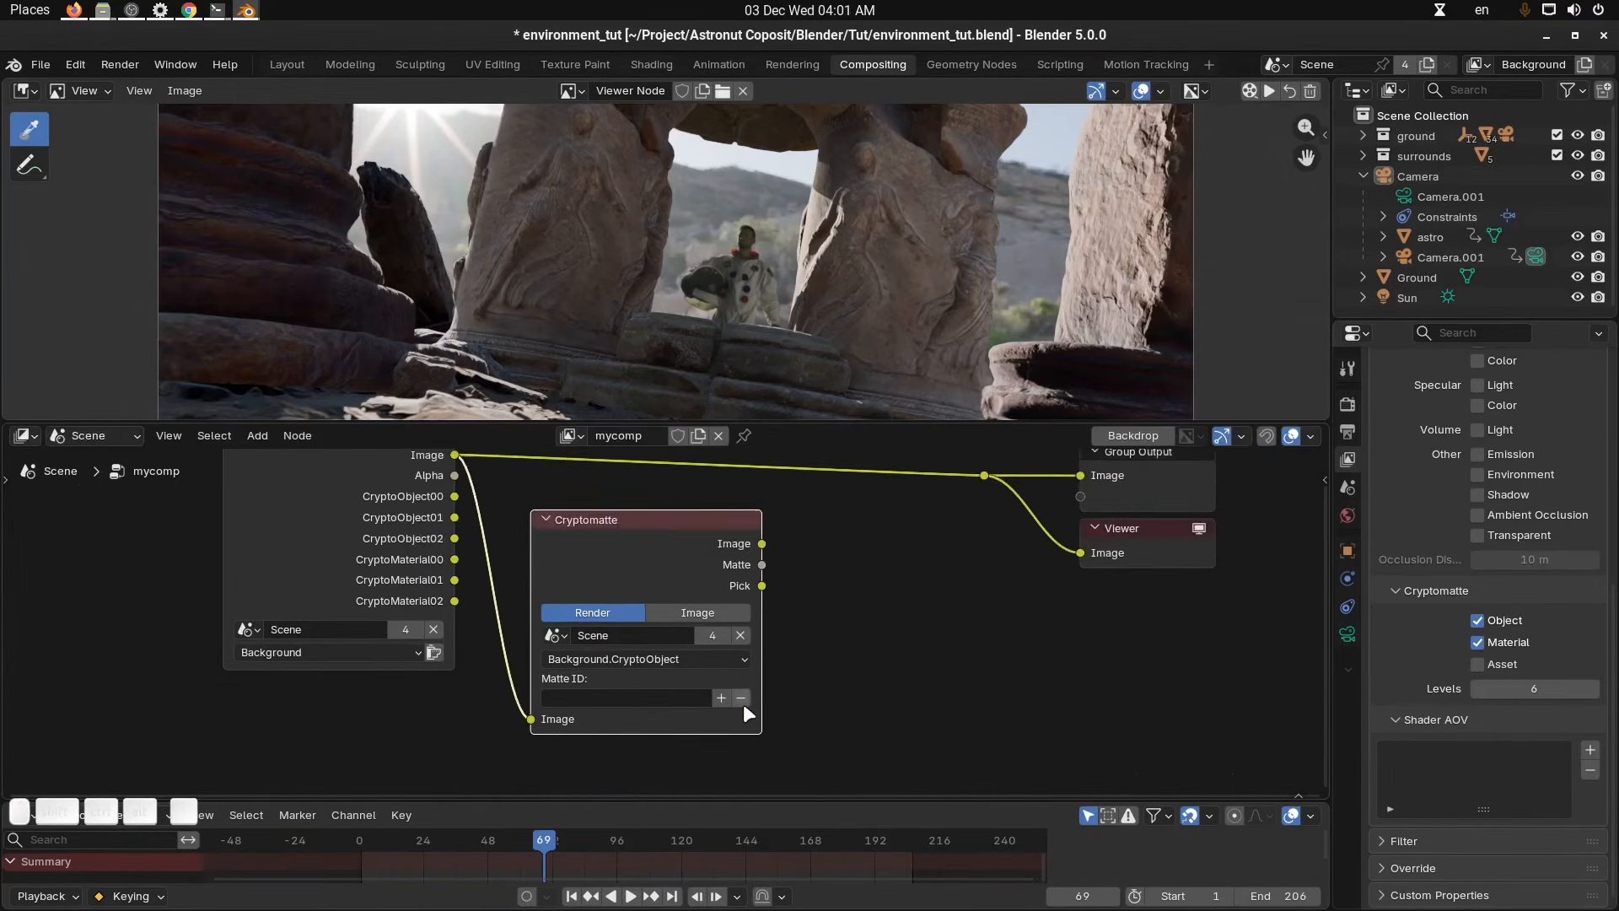
Pick the astronaut into the Cryptomatte matte ID from the viewer and preview the isolated result.
scroll(846, 325, "up", 5)
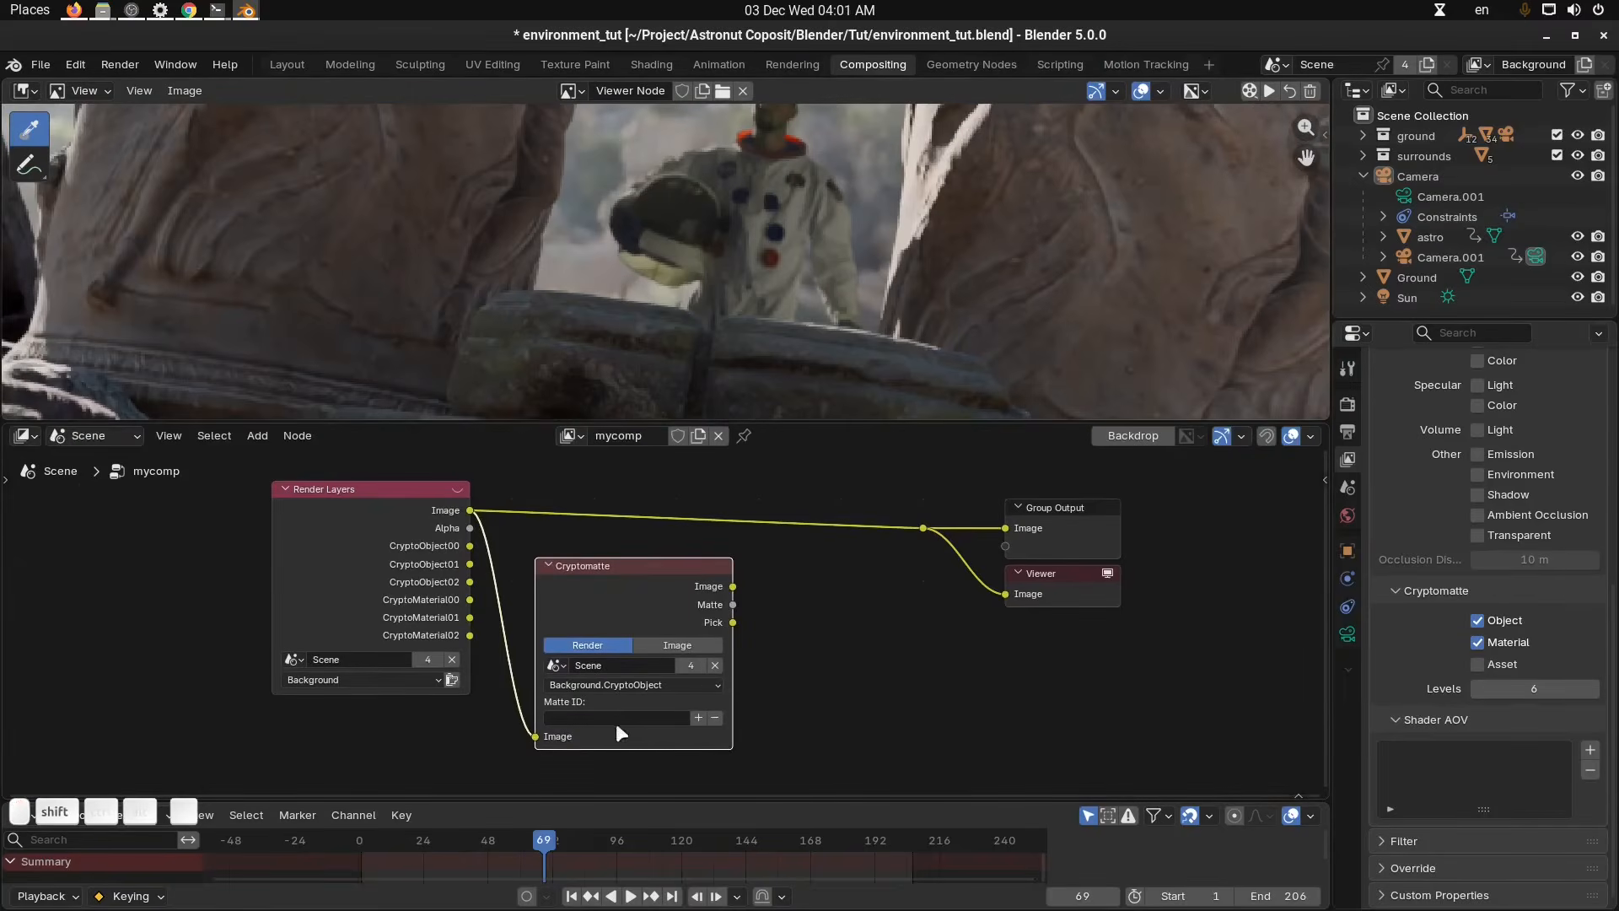
left_click(699, 718)
left_click(766, 206)
scroll(831, 633, "down", 2)
scroll(826, 619, "up", 2)
left_click(670, 619, "ctrl+shift")
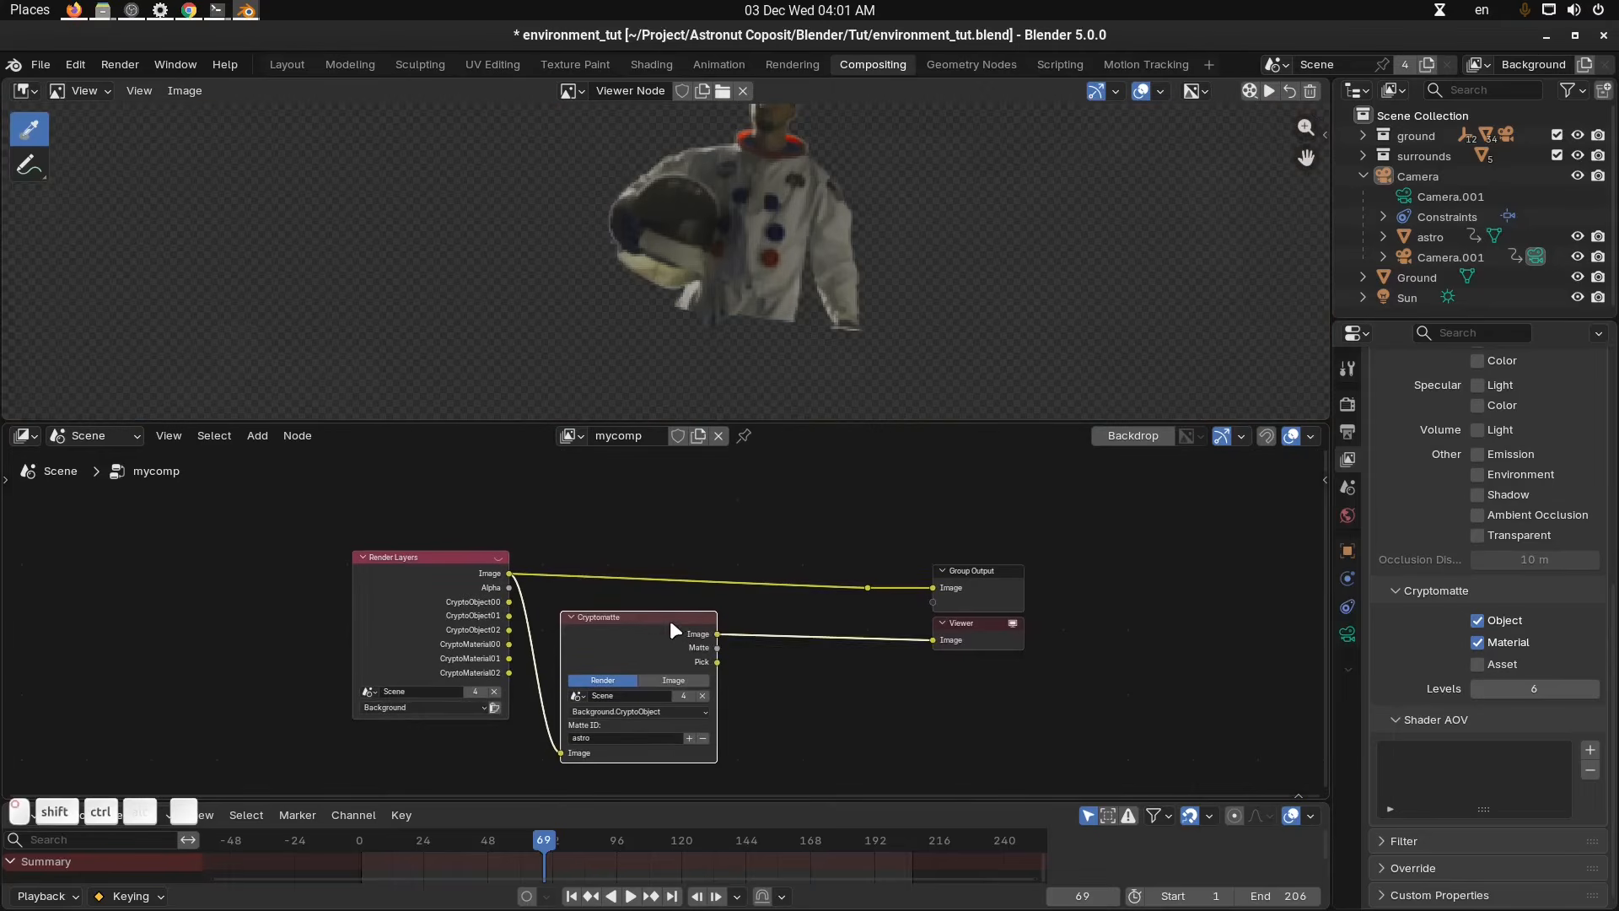
scroll(801, 350, "down", 2)
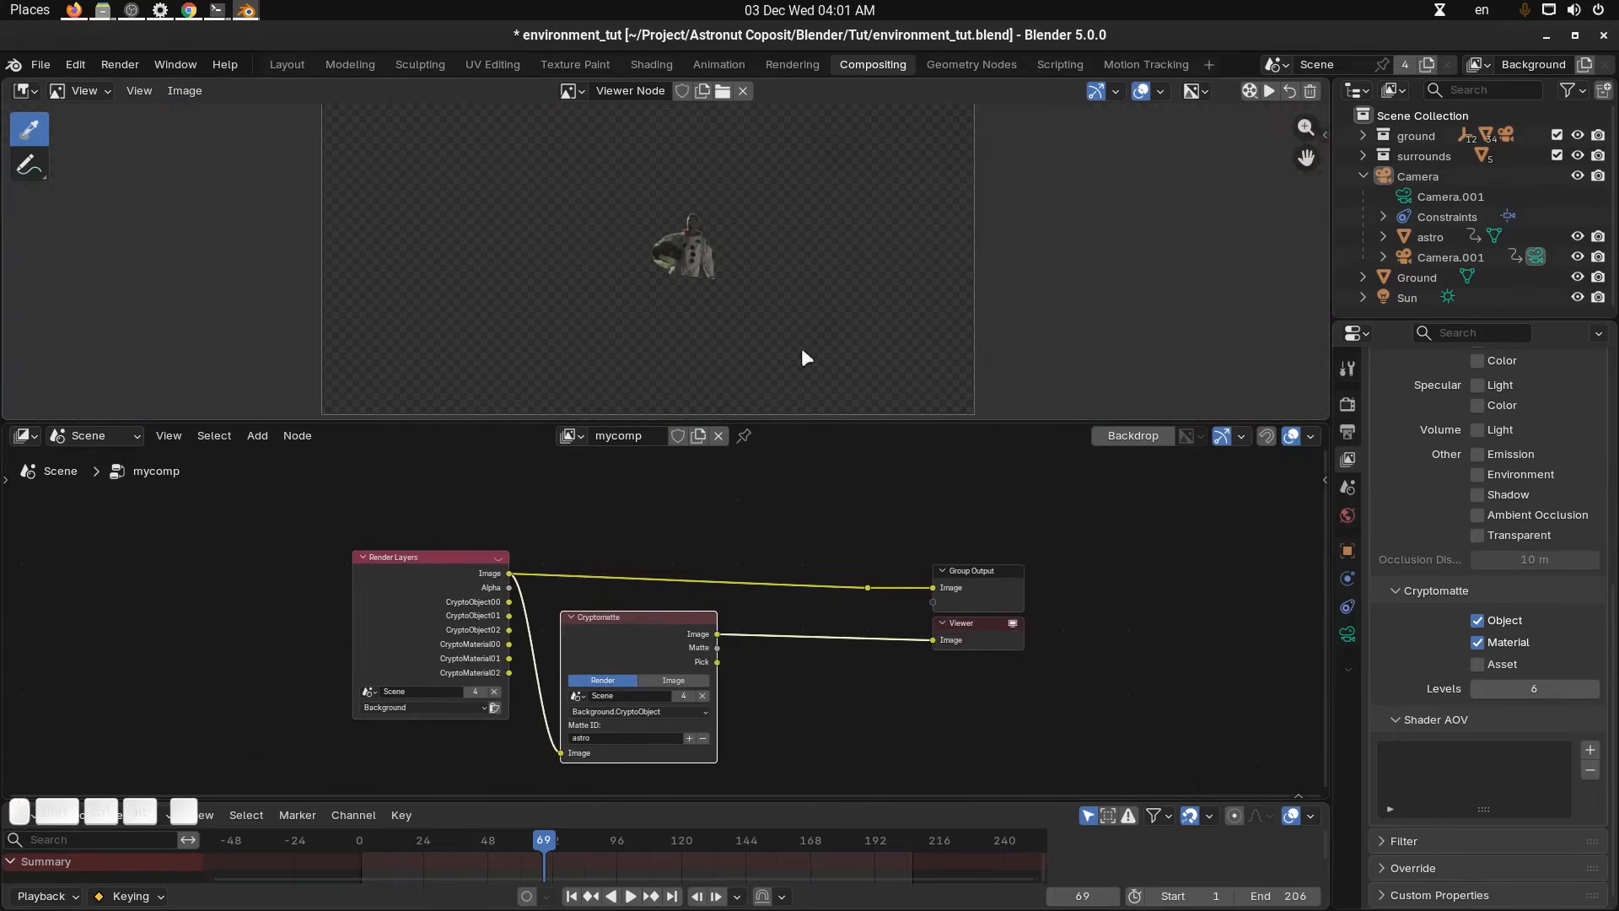
left_click(671, 619, "ctrl+shift")
left_click(671, 620, "ctrl+shift")
left_click(670, 619, "ctrl+shift")
left_click(867, 589, "ctrl+shift")
middle_click_drag(954, 708, 968, 673)
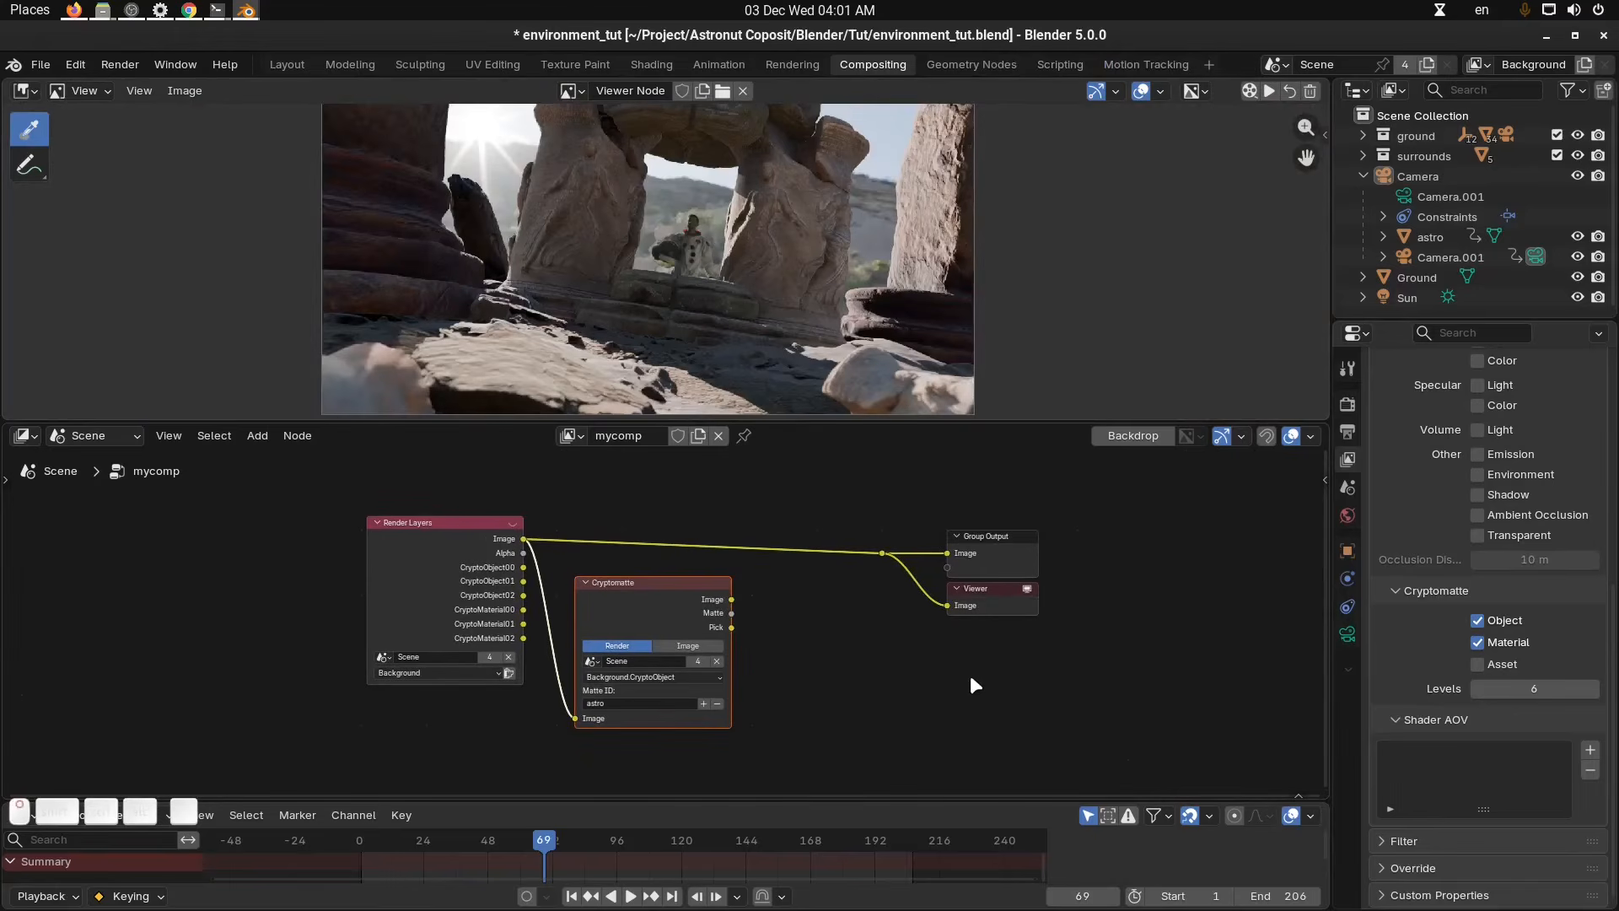
Rearrange the Cryptomatte, Group Output and Viewer nodes to make room for a new node.
middle_click_drag(732, 623, 755, 622)
left_click_drag(735, 592, 724, 715)
left_click(900, 698)
middle_click_drag(1014, 617, 987, 621)
left_click_drag(1097, 502, 848, 692)
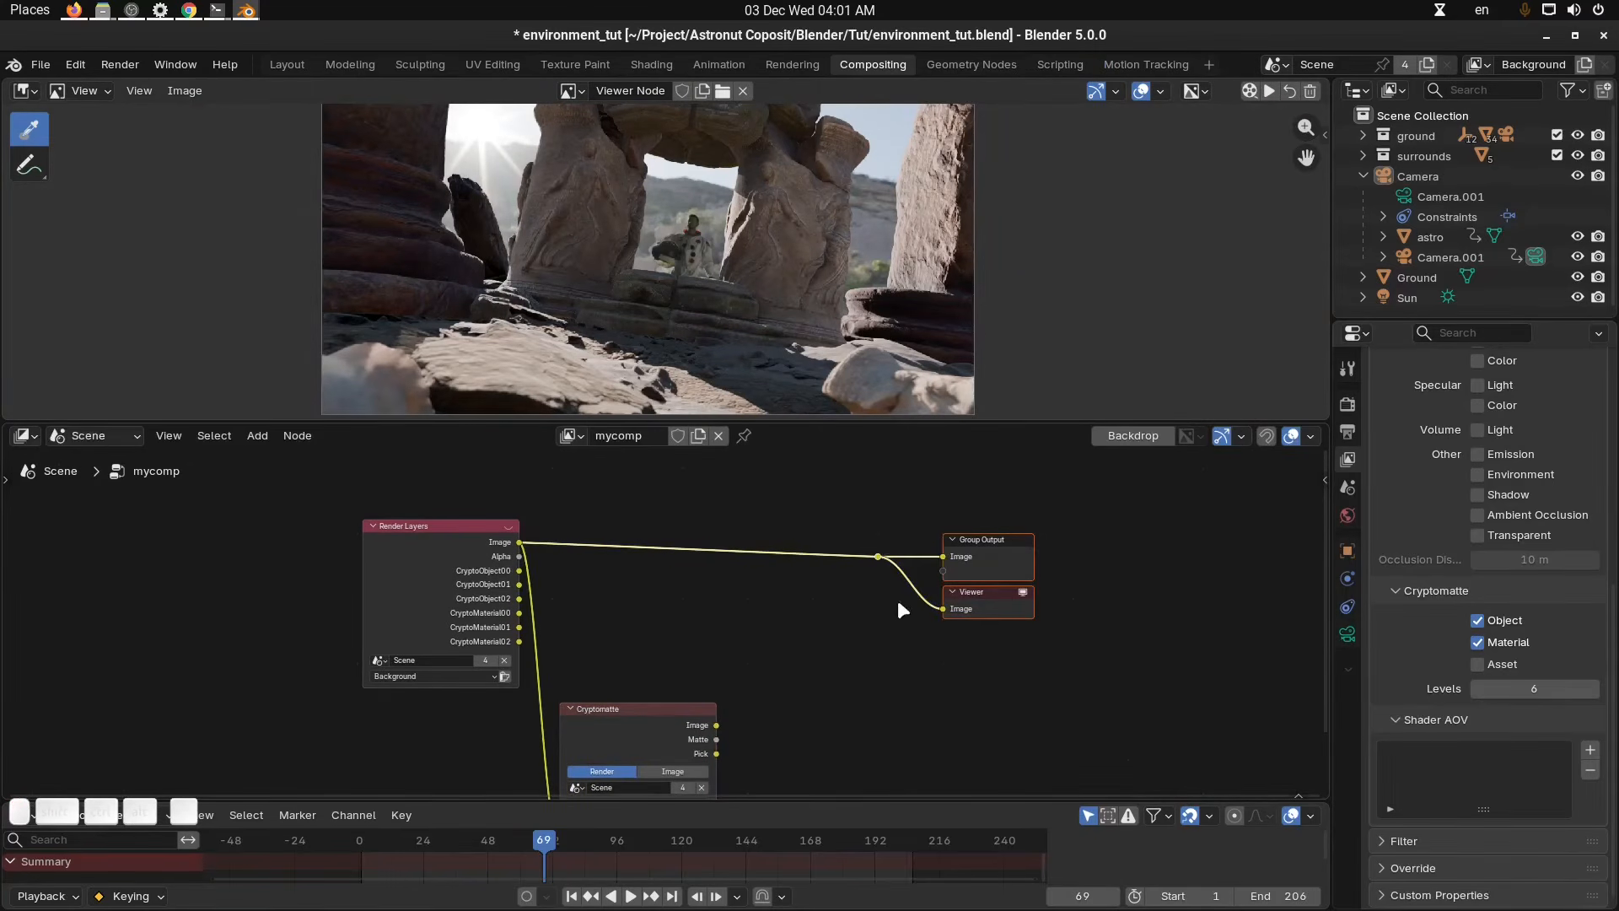
key("g")
left_click(1140, 604)
left_click(1036, 704)
Insert an Alpha Over node on the render link and connect the Cryptomatte image to its Foreground.
key("shift+a")
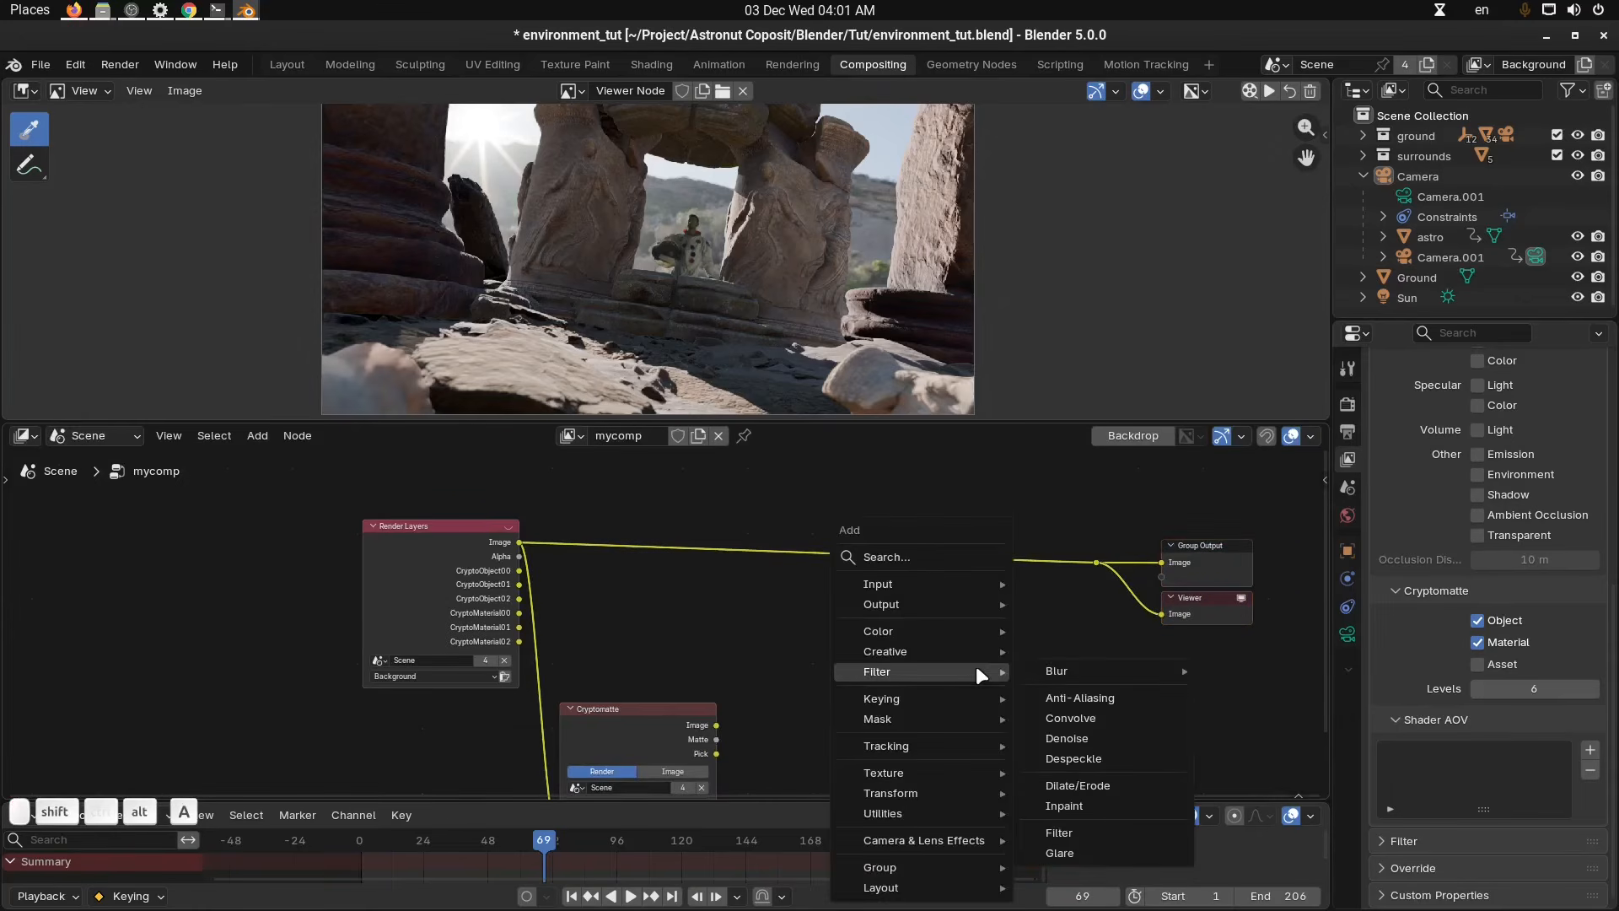
type("alp")
key("Down")
key("Return")
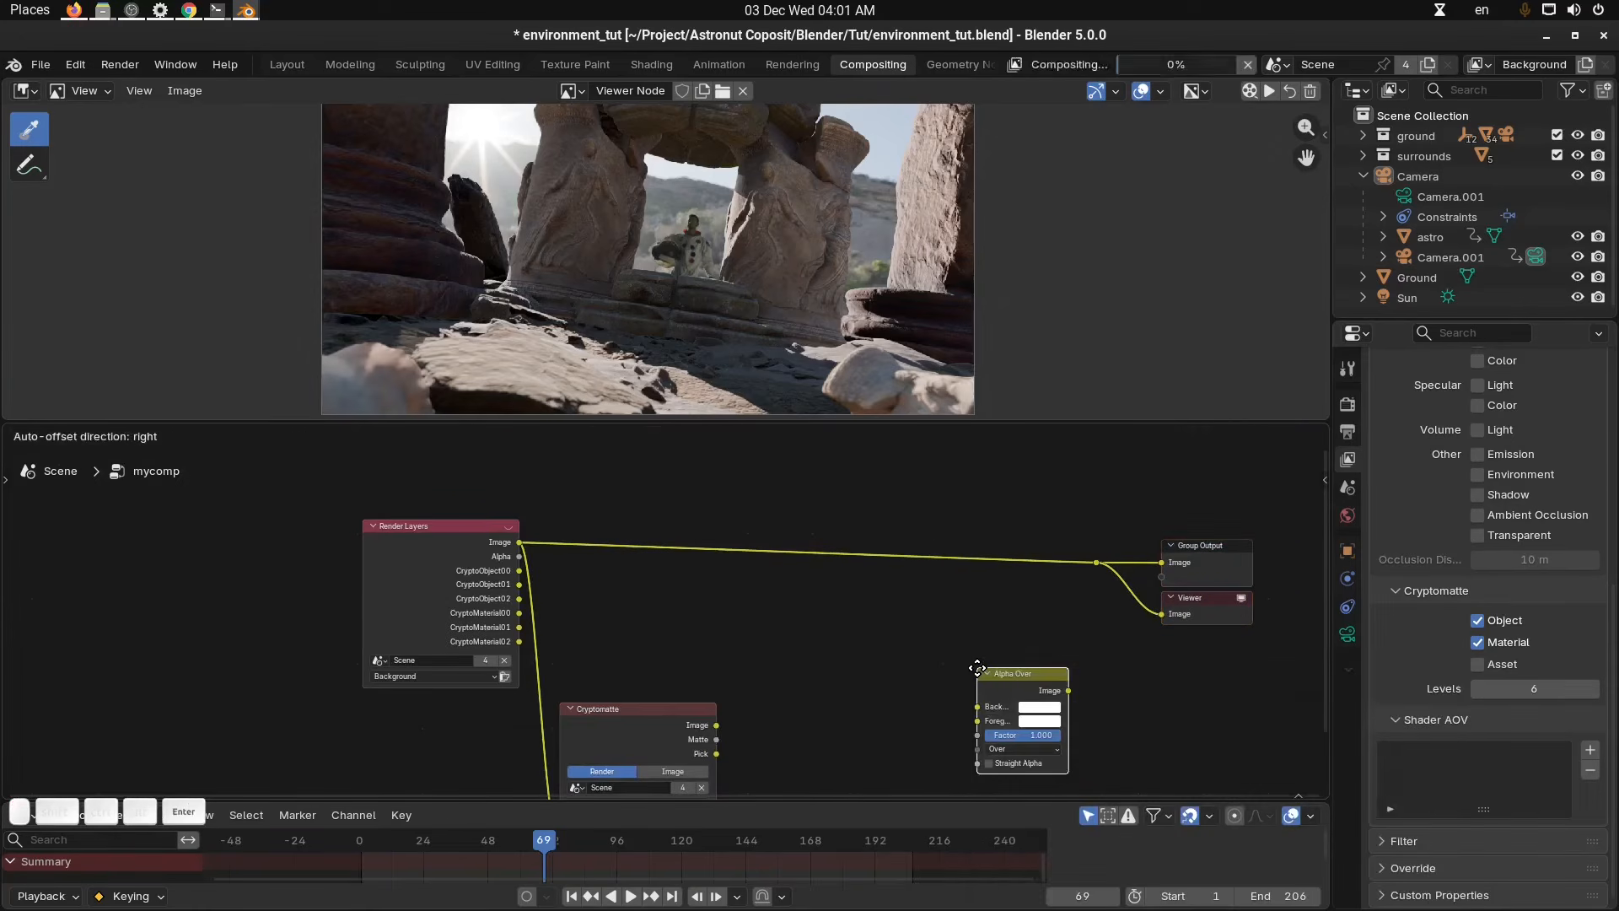
left_click(985, 570)
scroll(986, 574, "up", 1)
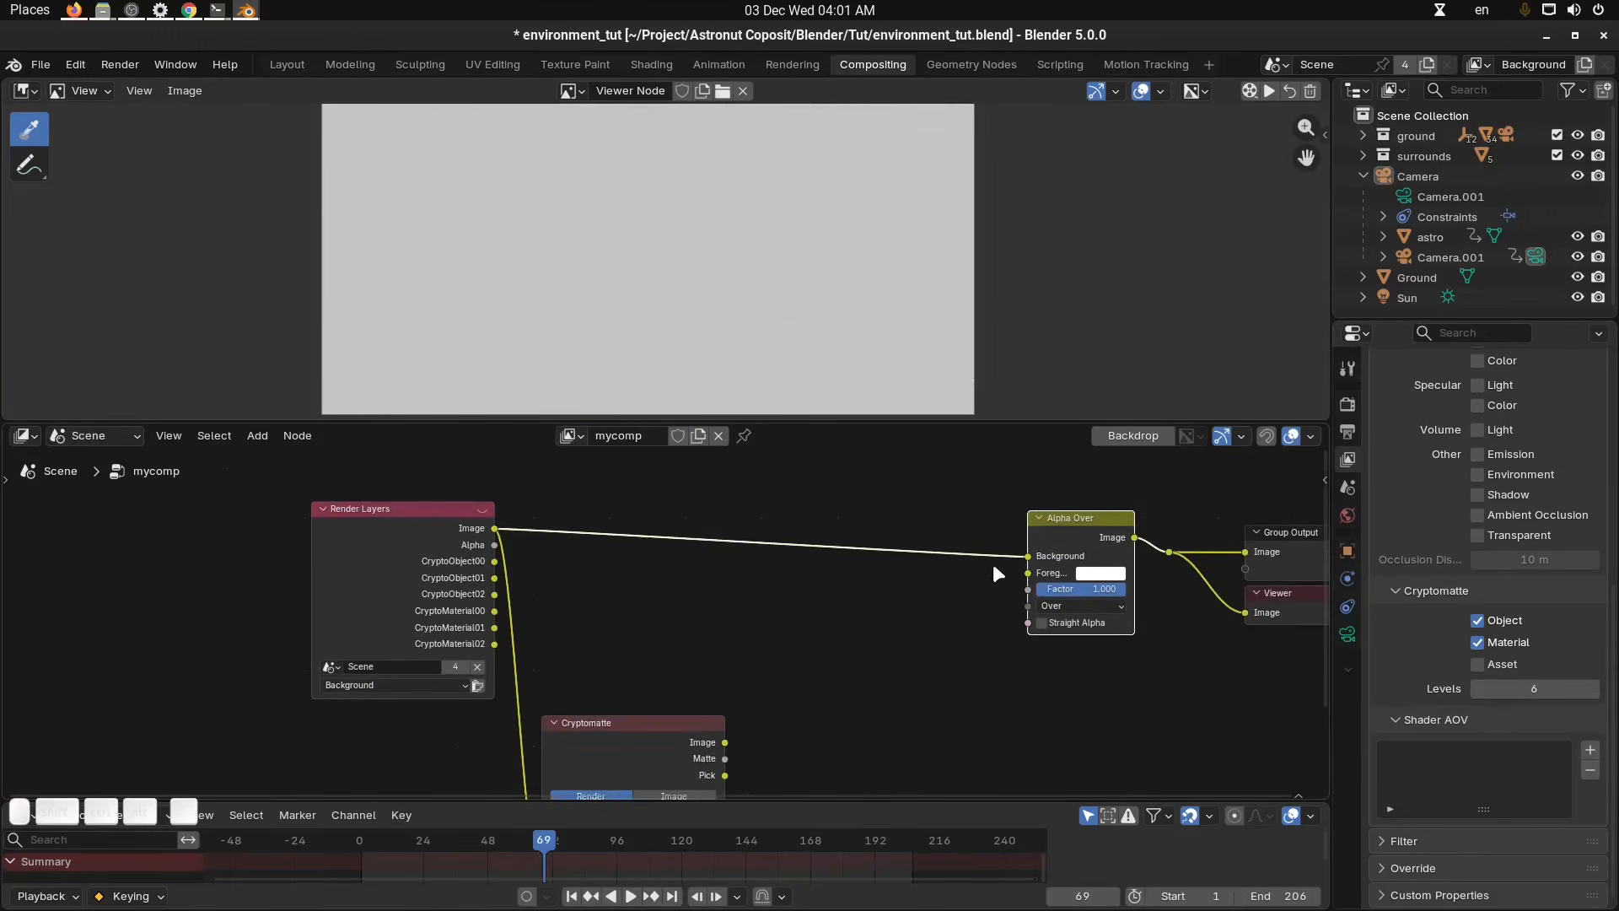
left_click_drag(1030, 558, 1031, 559)
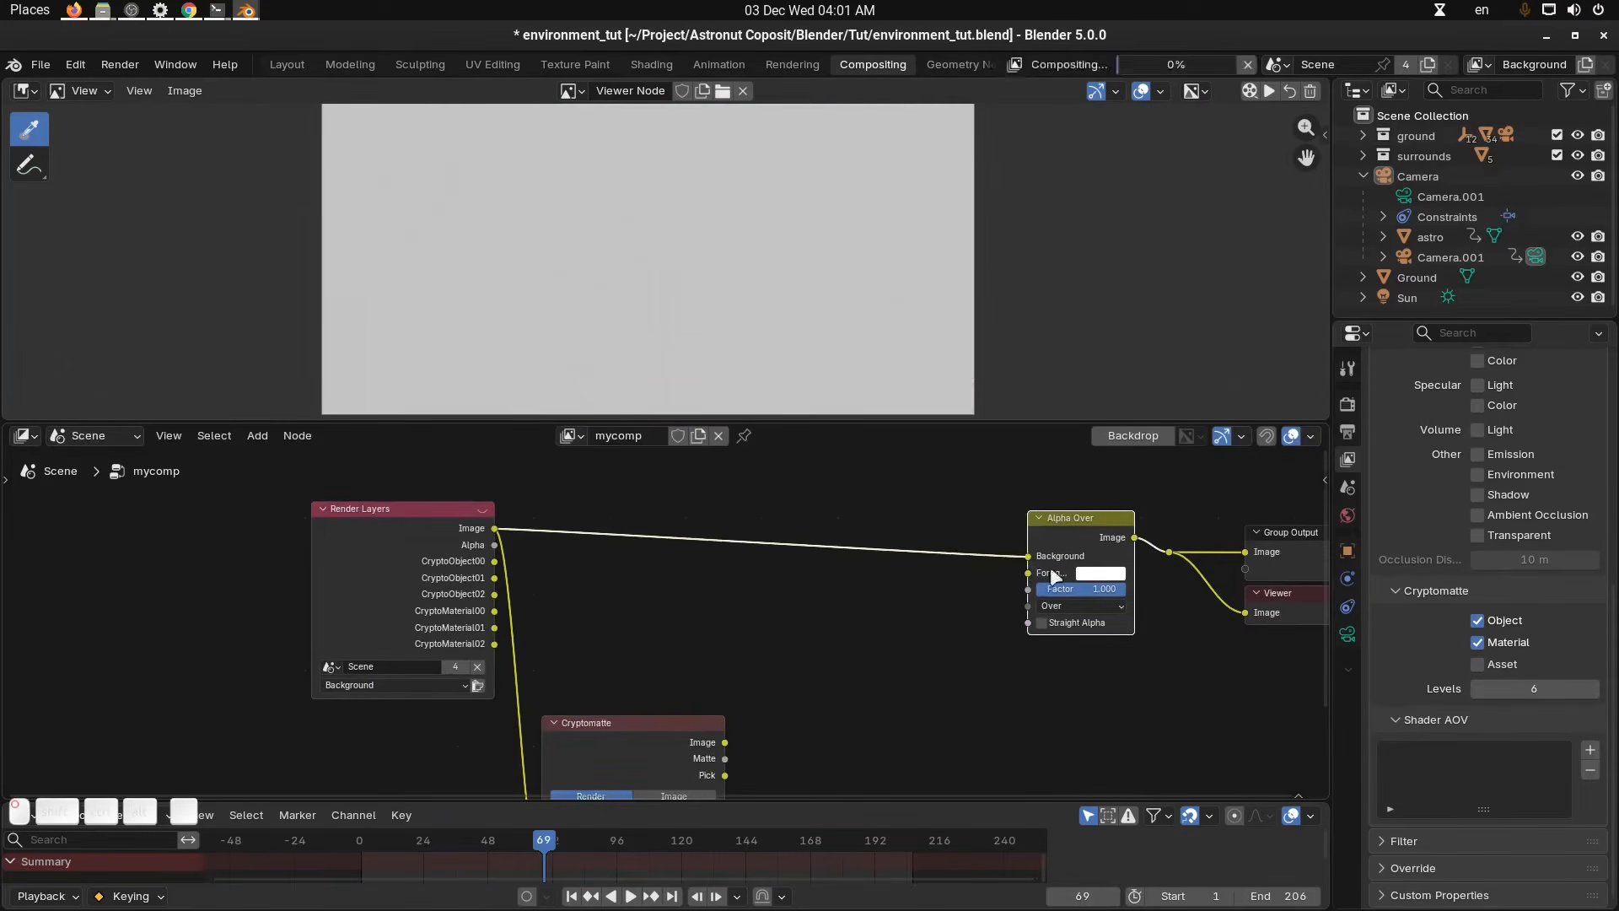
middle_click_drag(936, 672, 929, 671)
middle_click_drag(782, 748, 768, 716)
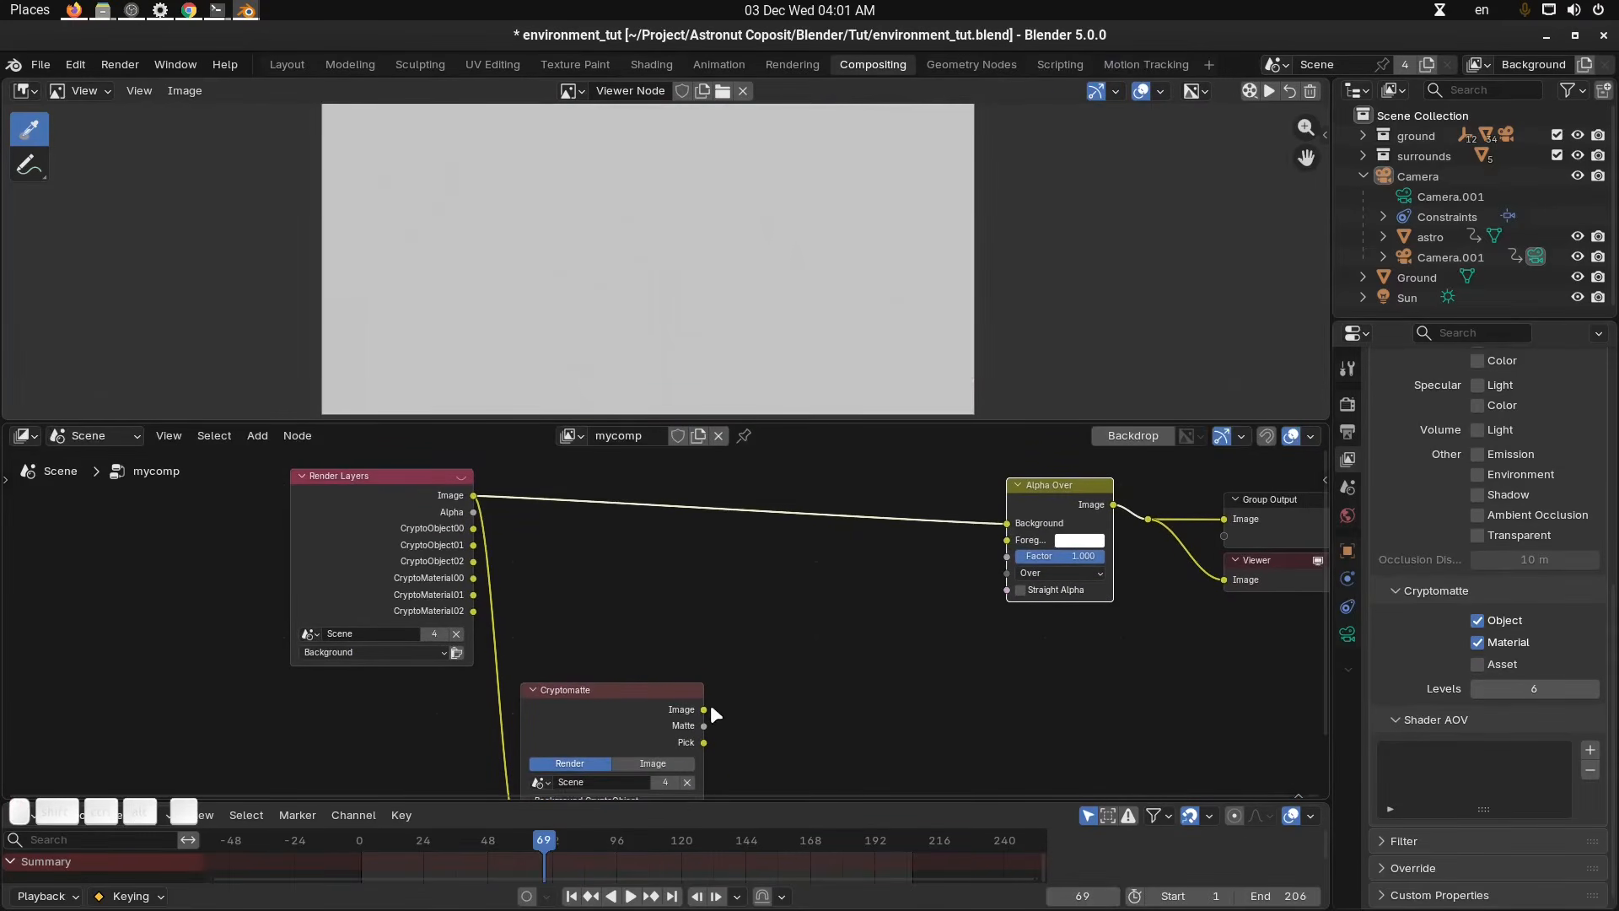
left_click_drag(710, 706, 1002, 540)
middle_click_drag(1094, 664, 1062, 678)
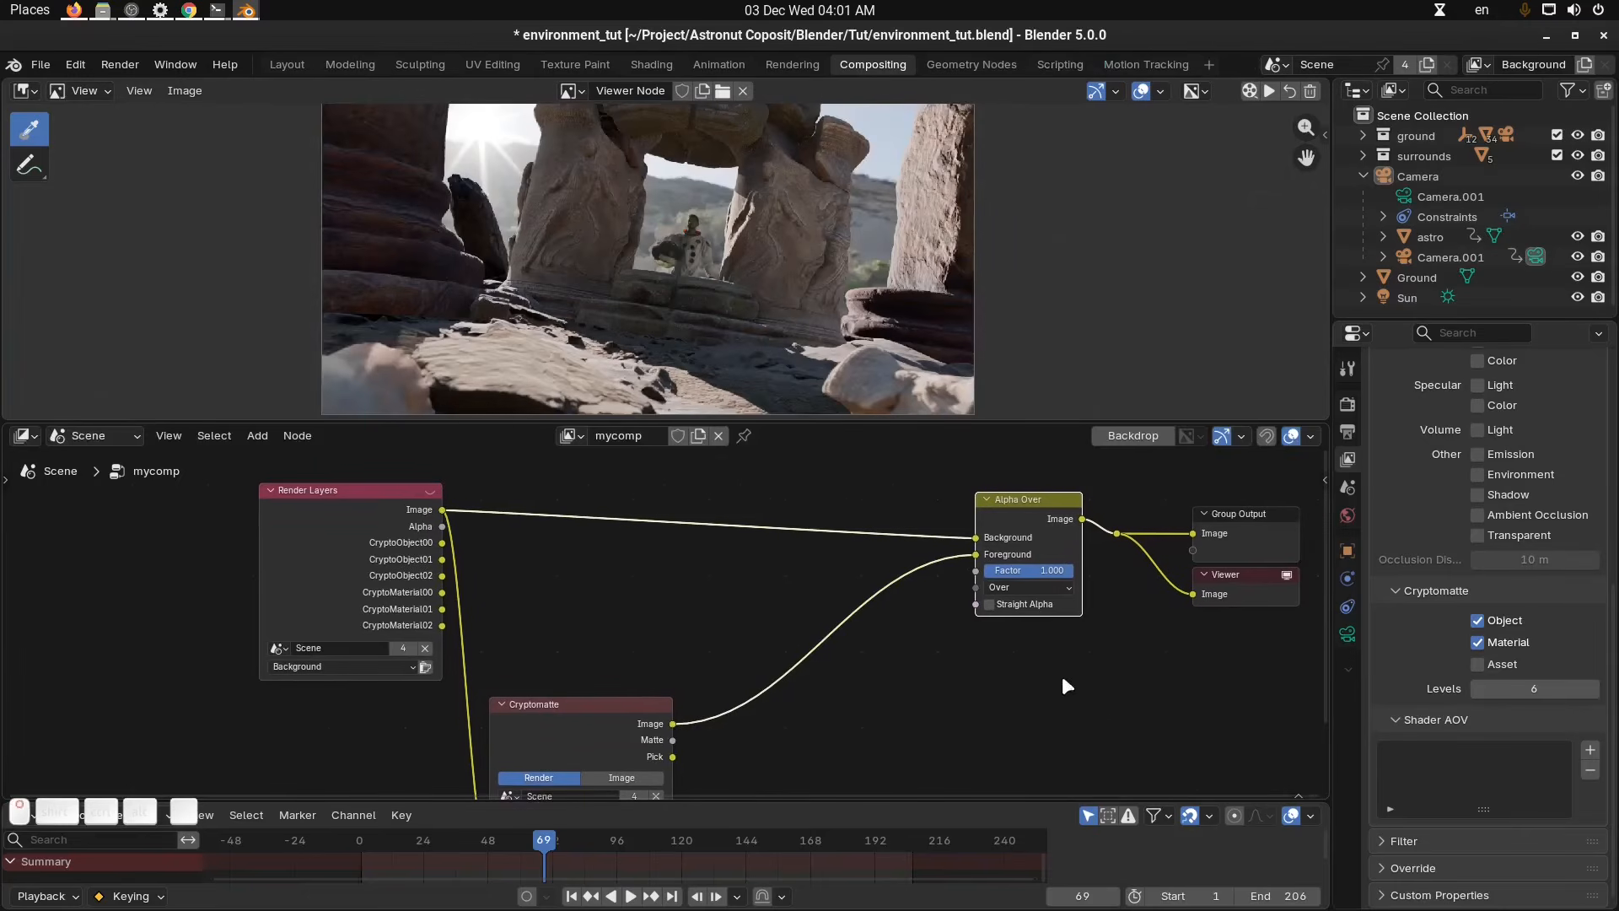
scroll(1074, 628, "up", 2)
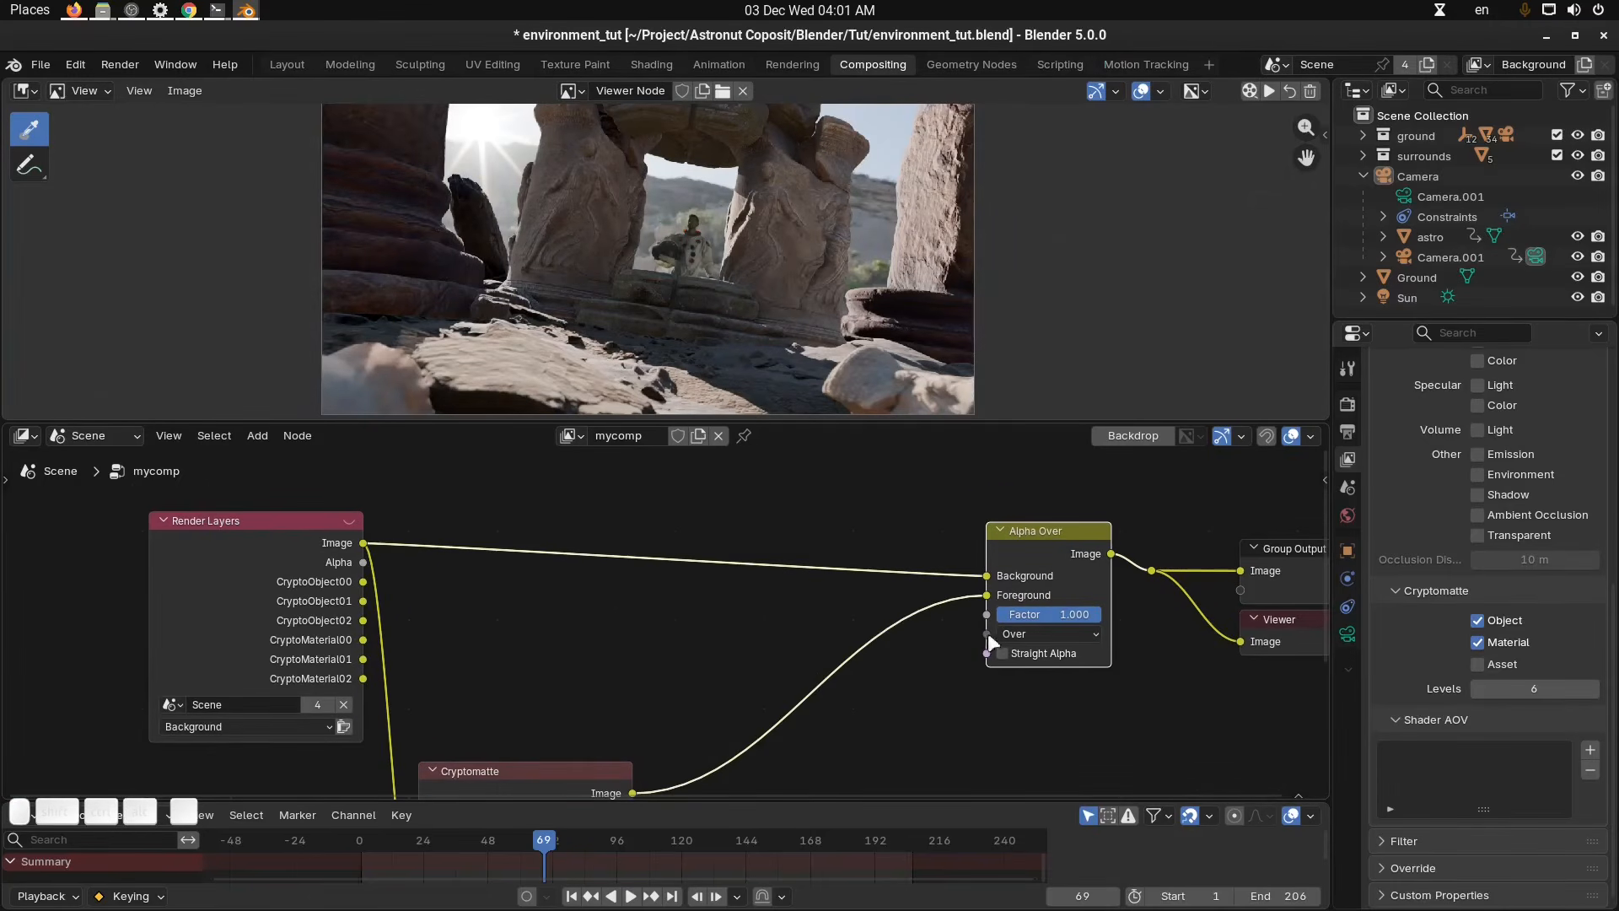
Insert a Blur node on the link between the Render Layers image and the Alpha Over Background.
middle_click_drag(901, 540, 920, 577)
scroll(738, 223, "up", 8)
middle_click_drag(848, 194, 810, 271)
scroll(807, 273, "down", 2)
middle_click_drag(847, 327, 793, 300)
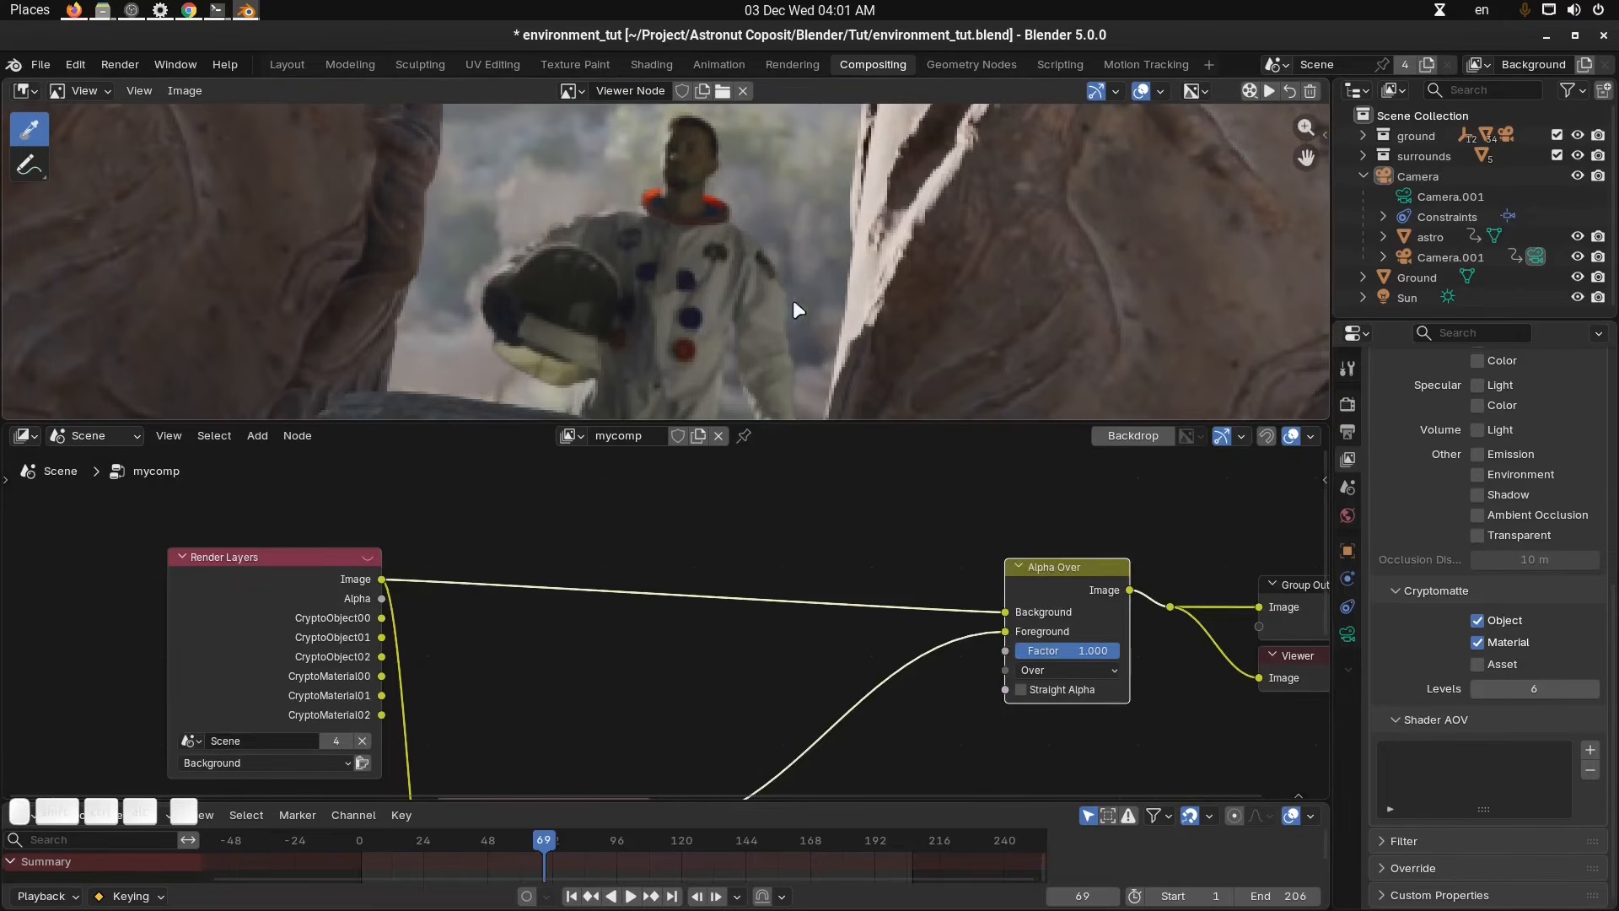
middle_click_drag(679, 508, 689, 517)
left_click(693, 521)
key("shift+a")
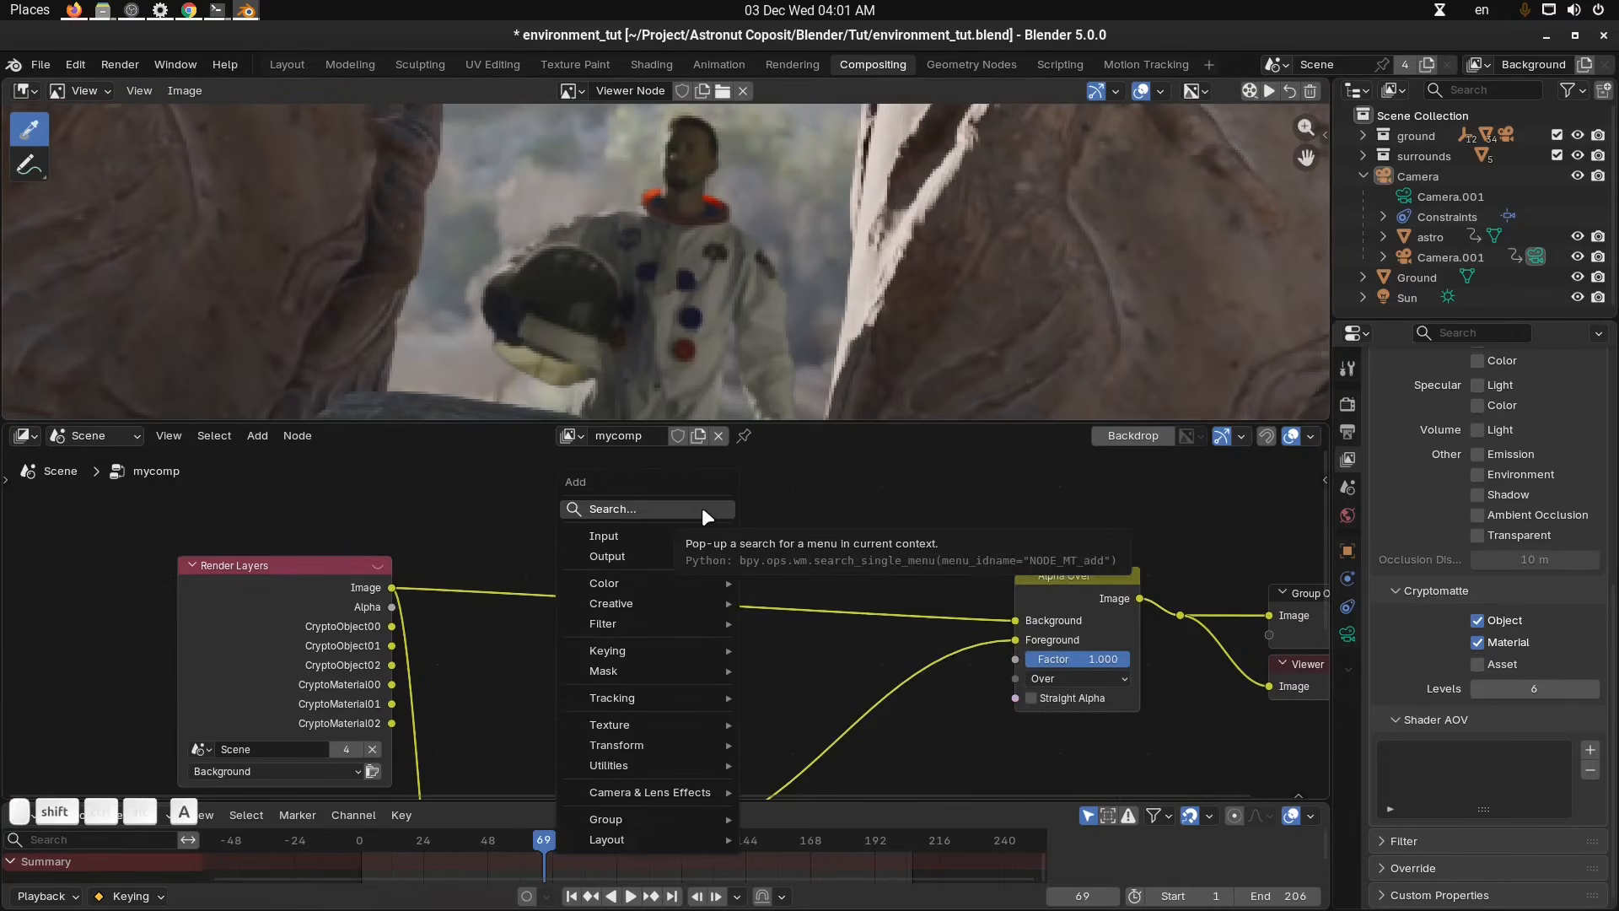
type("blur")
key("Return")
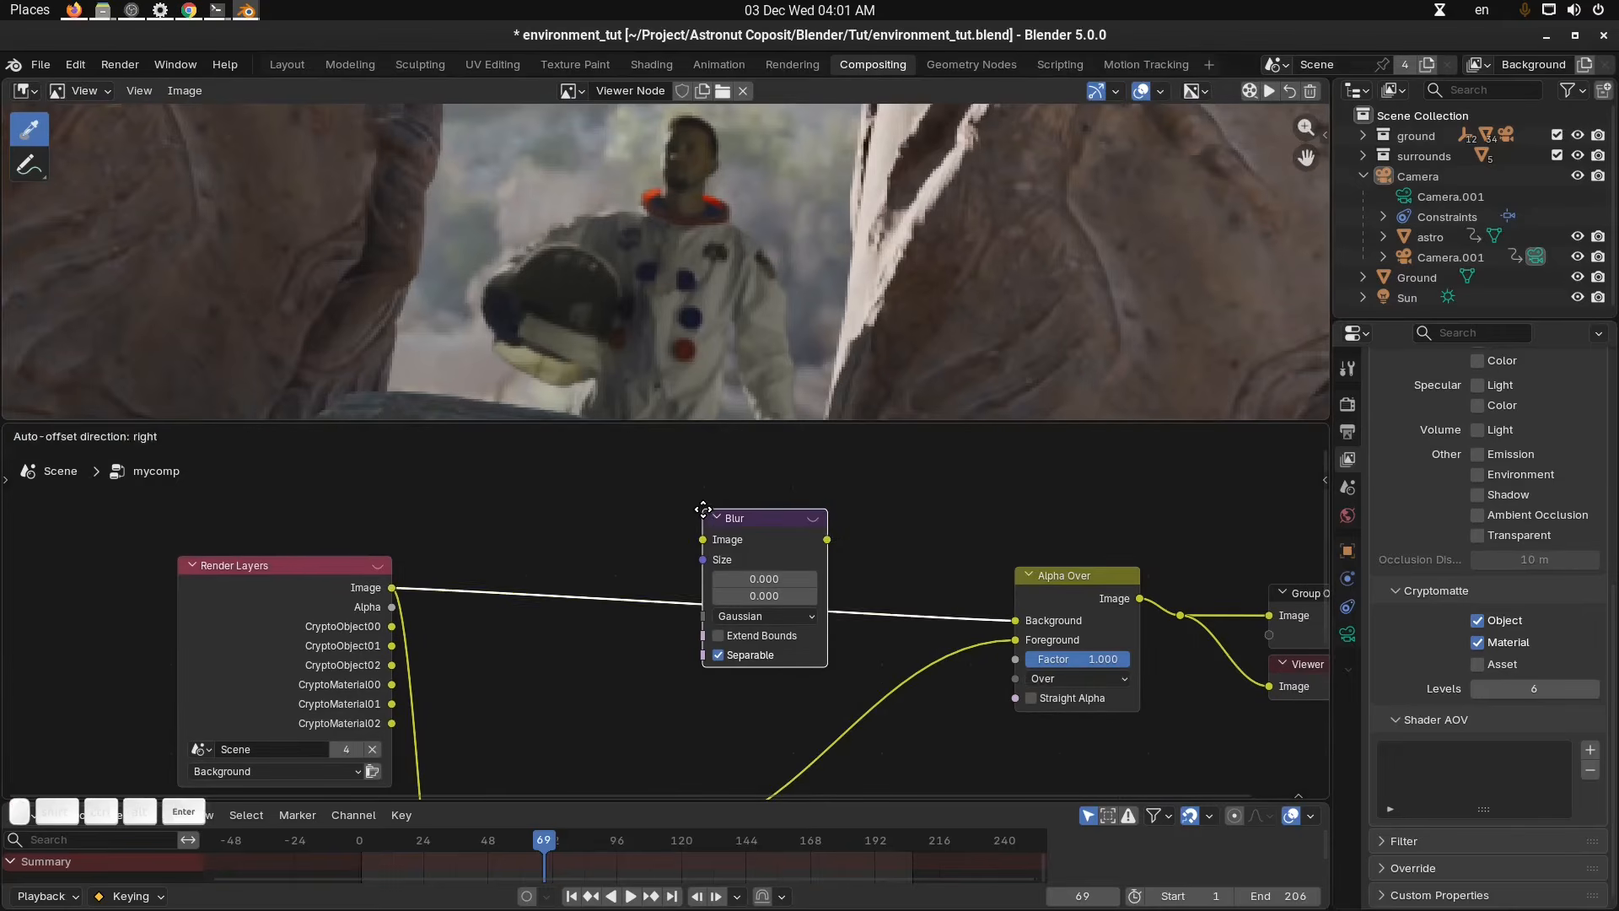
left_click(701, 508)
Check the render and output properties for the render resolution.
scroll(1434, 519, "up", 10)
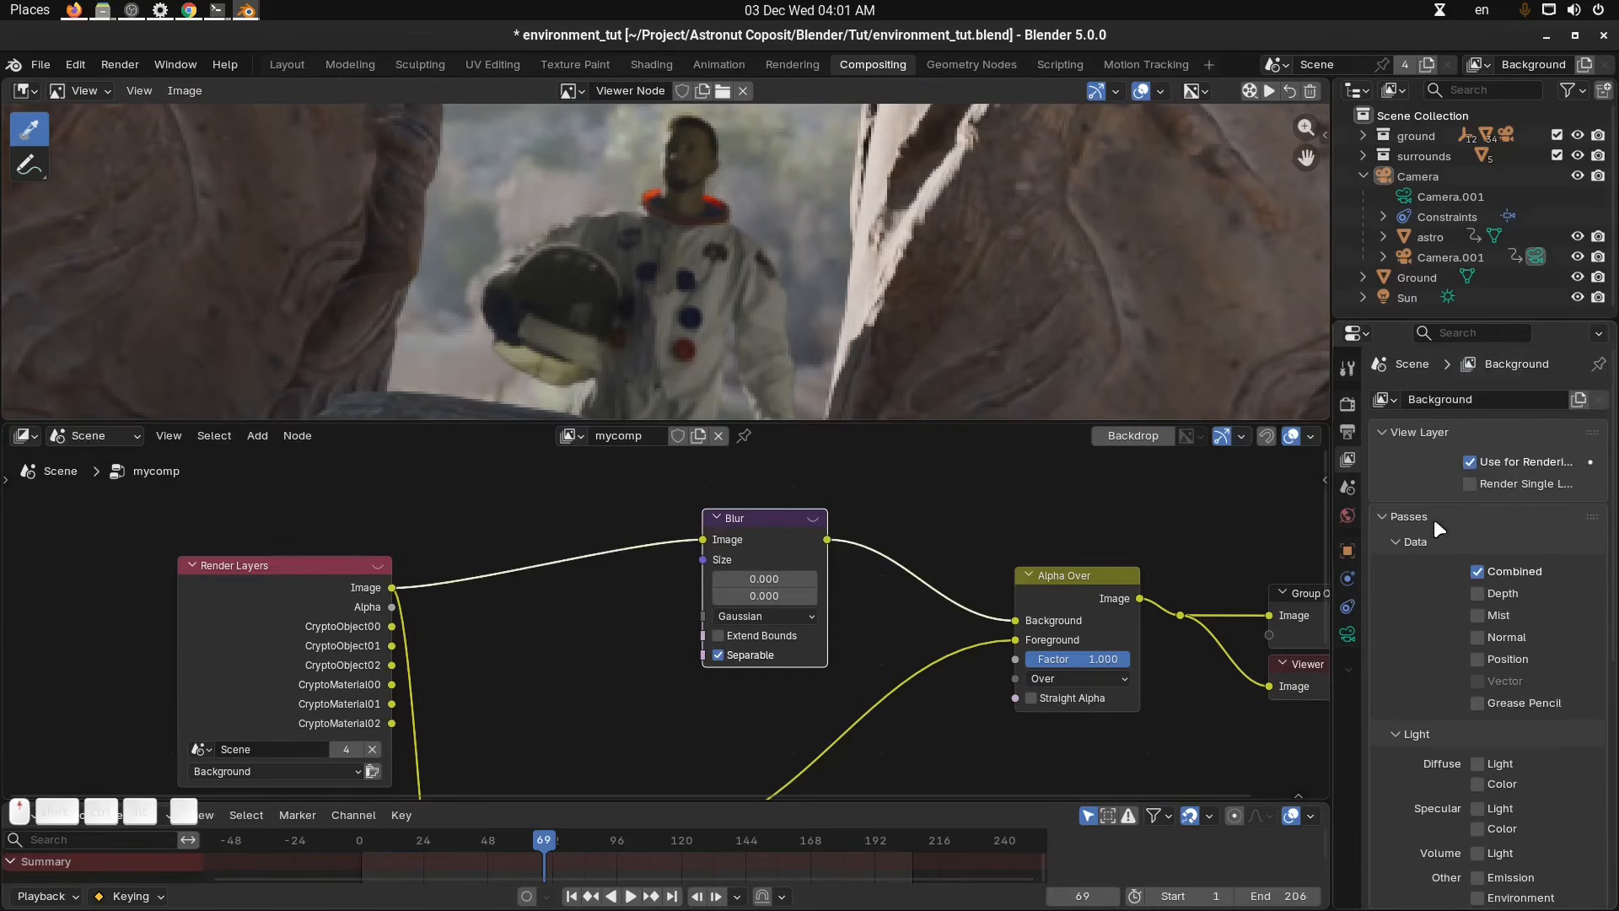
left_click(1347, 403)
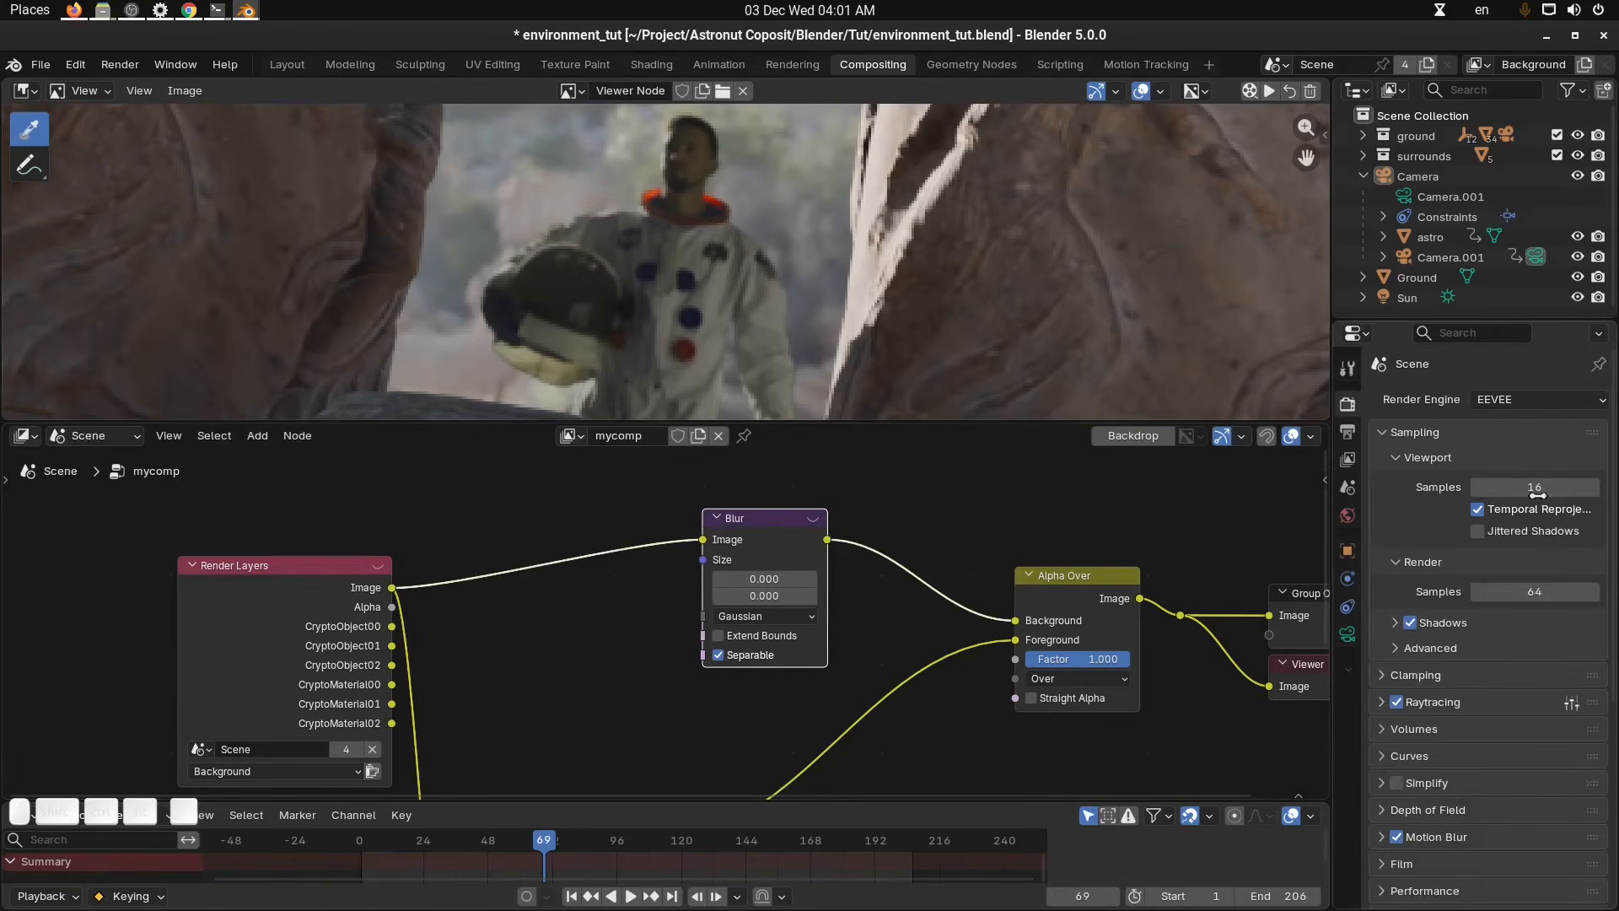
left_click(1349, 433)
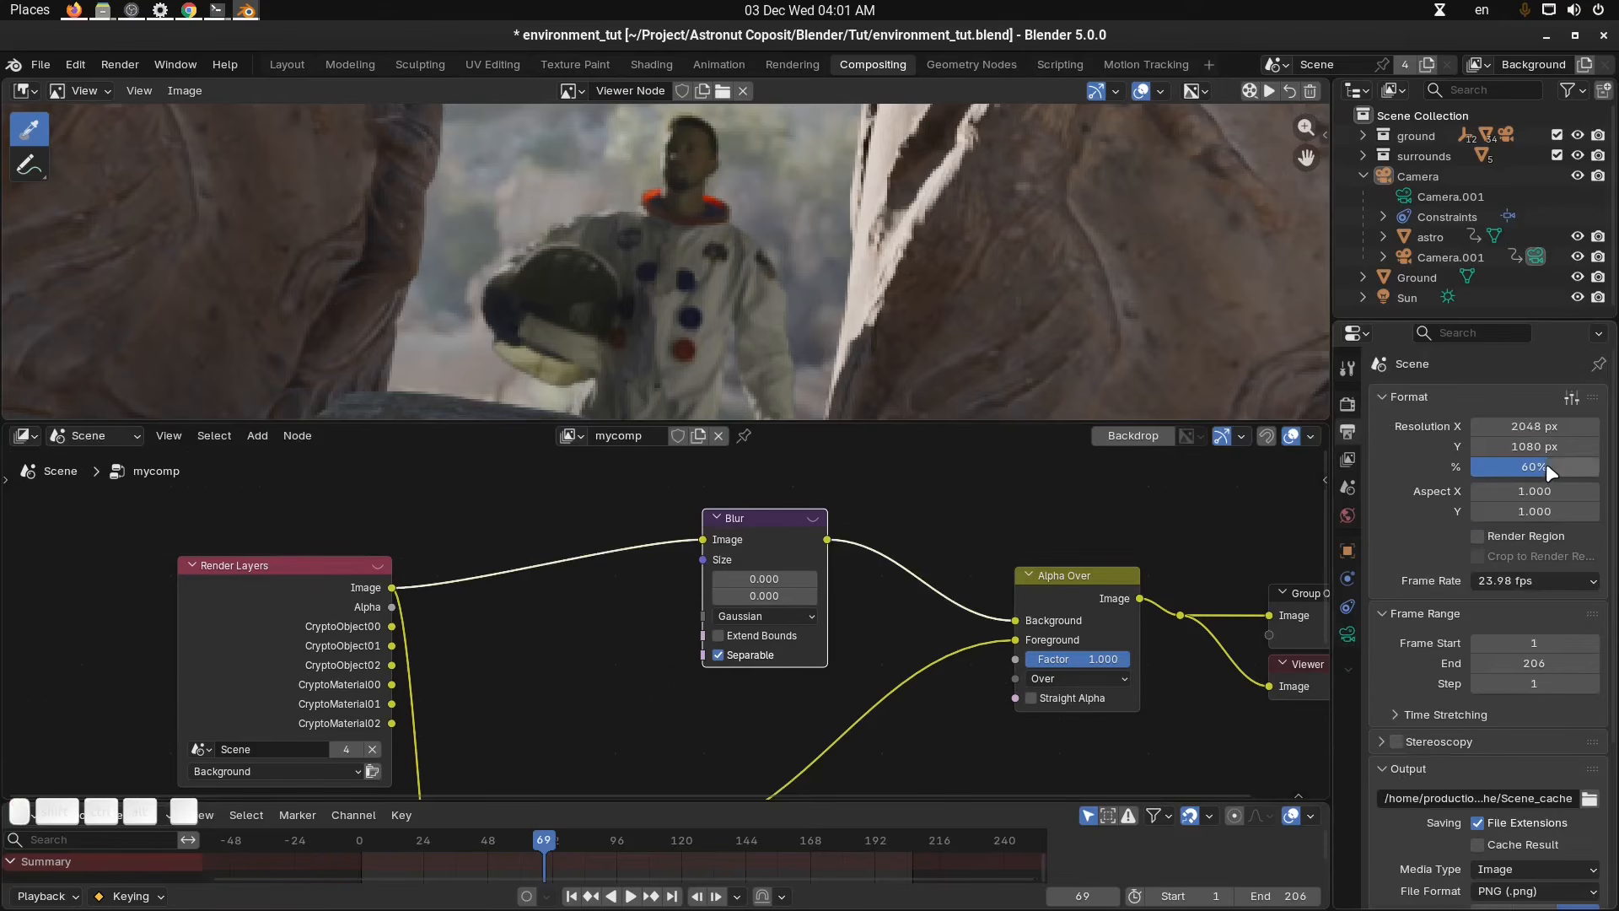
Add a Relative To Pixel node and connect the Render Layers image to its Image input.
scroll(668, 698, "up", 1)
key("shift+a")
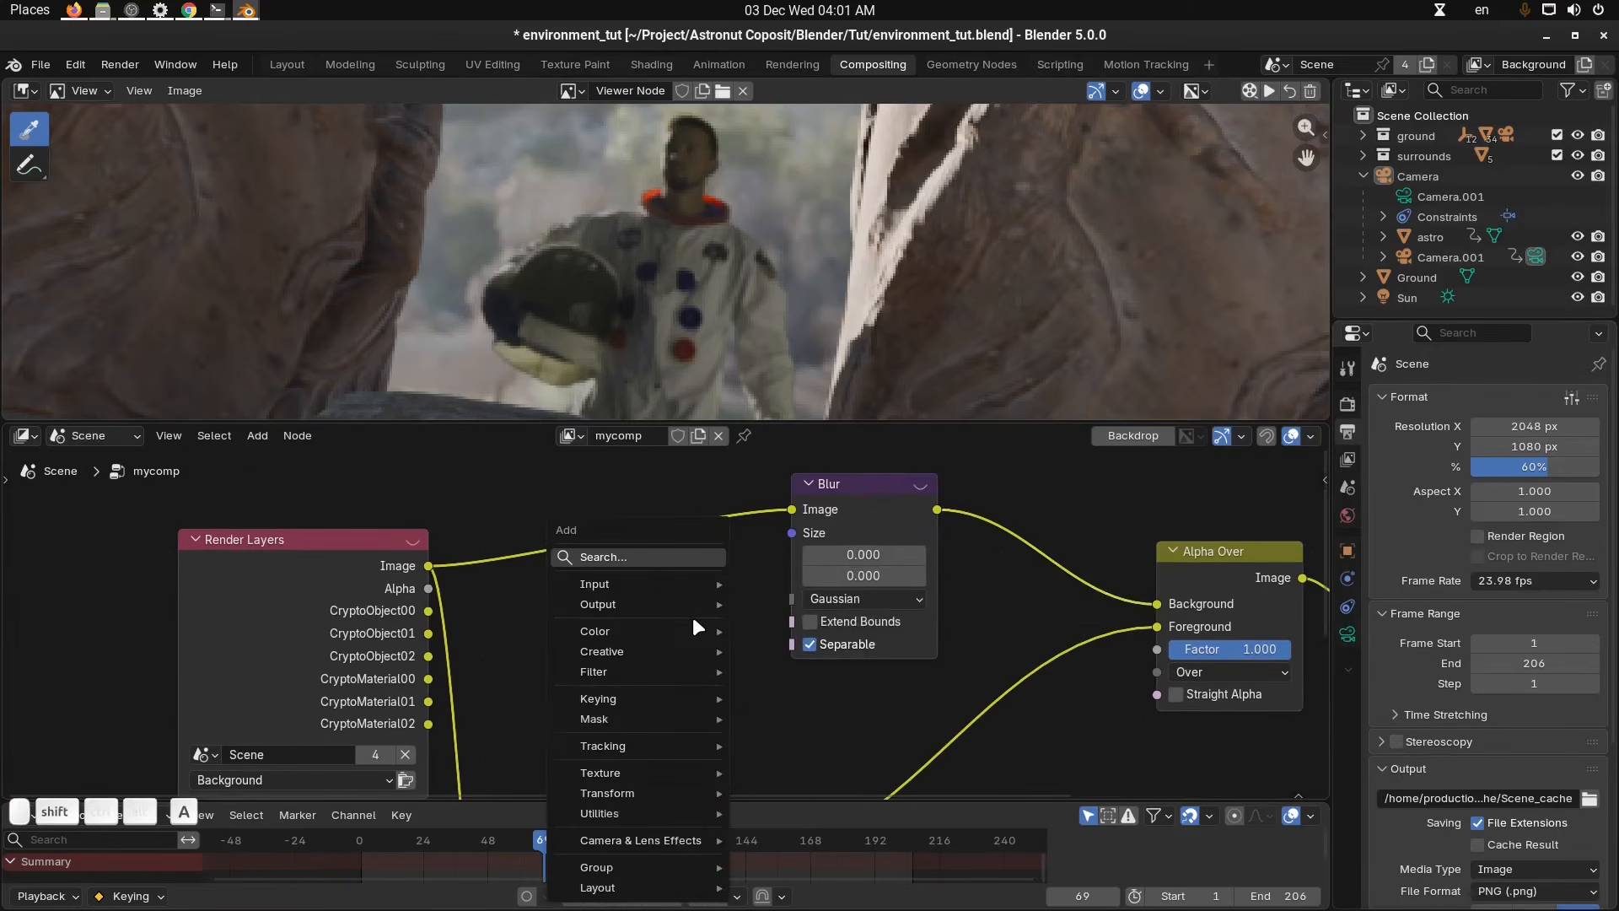
type("r")
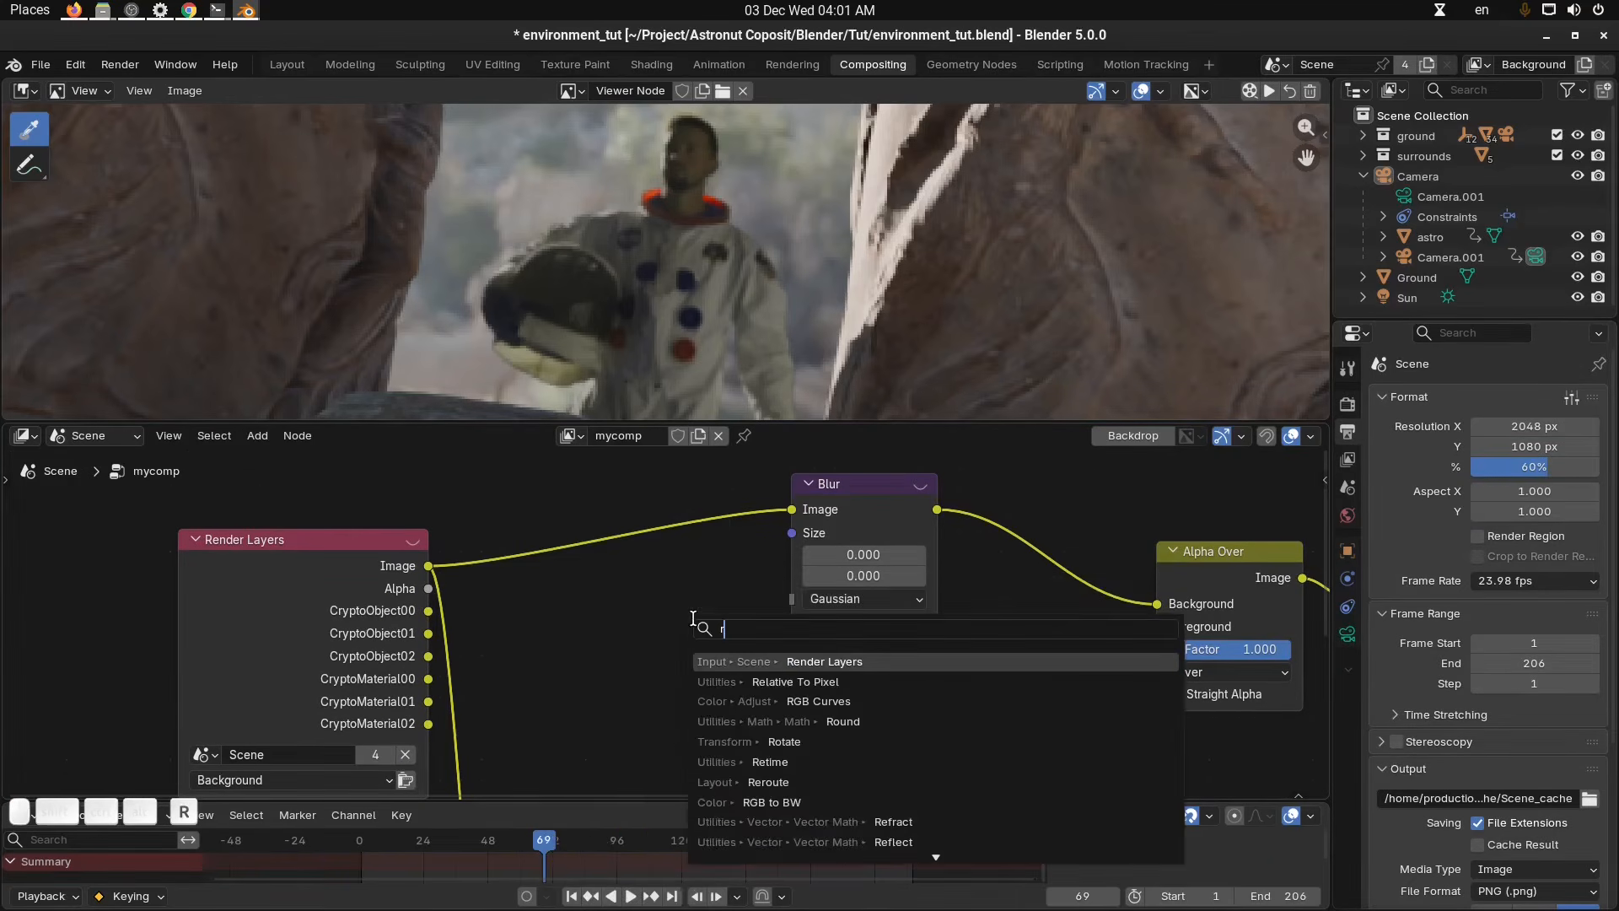
key("BackSpace")
type("pixe")
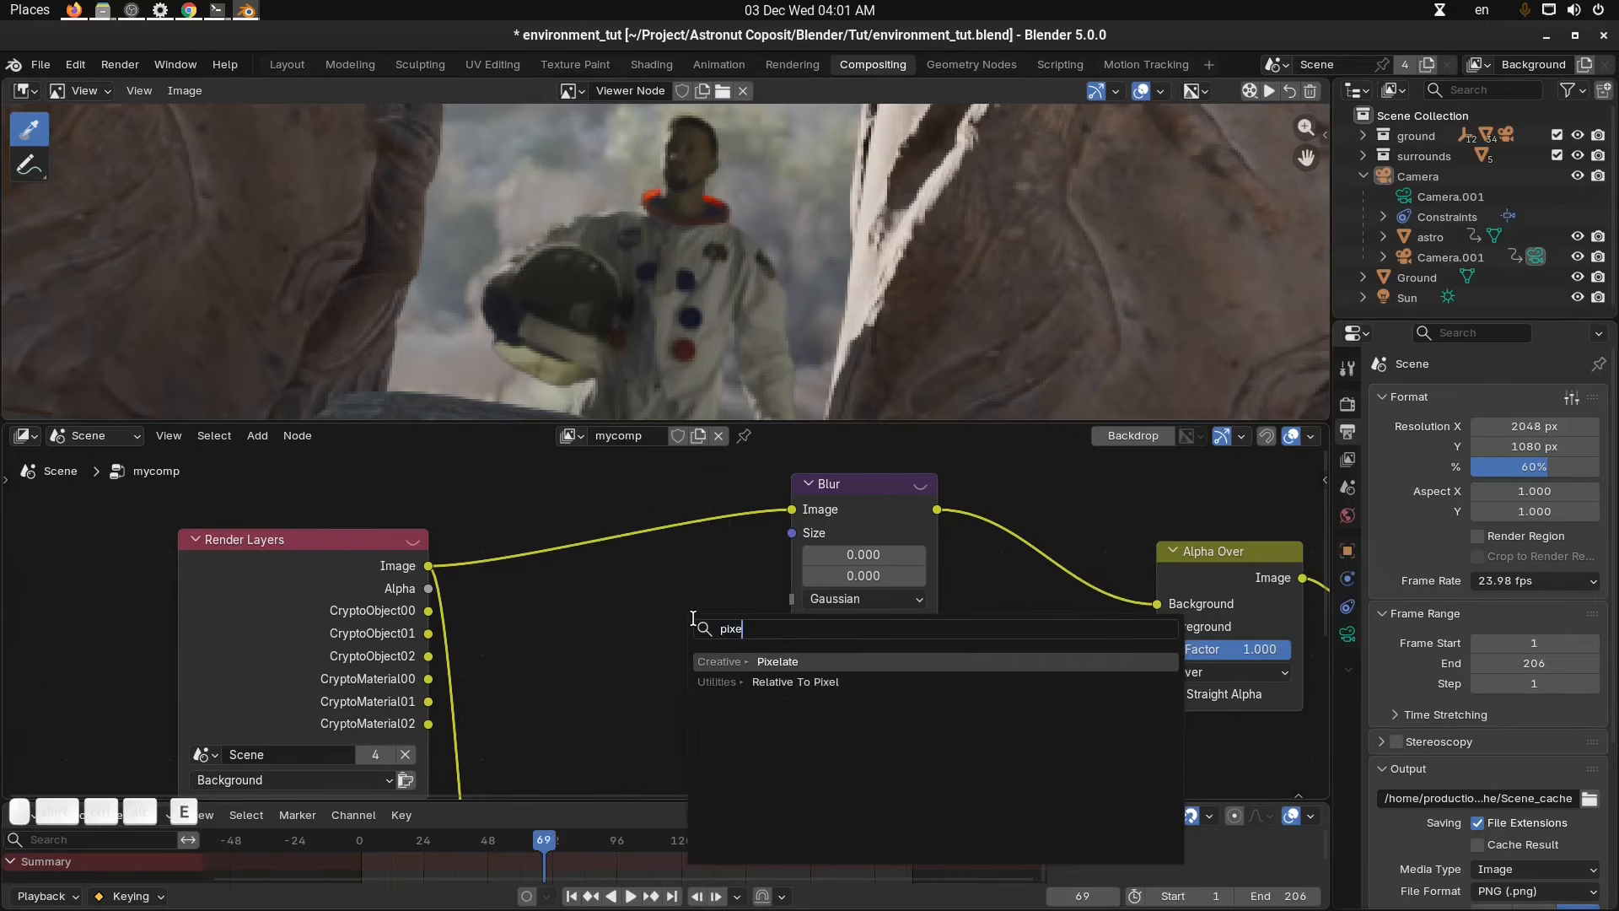
key("Down")
key("Return")
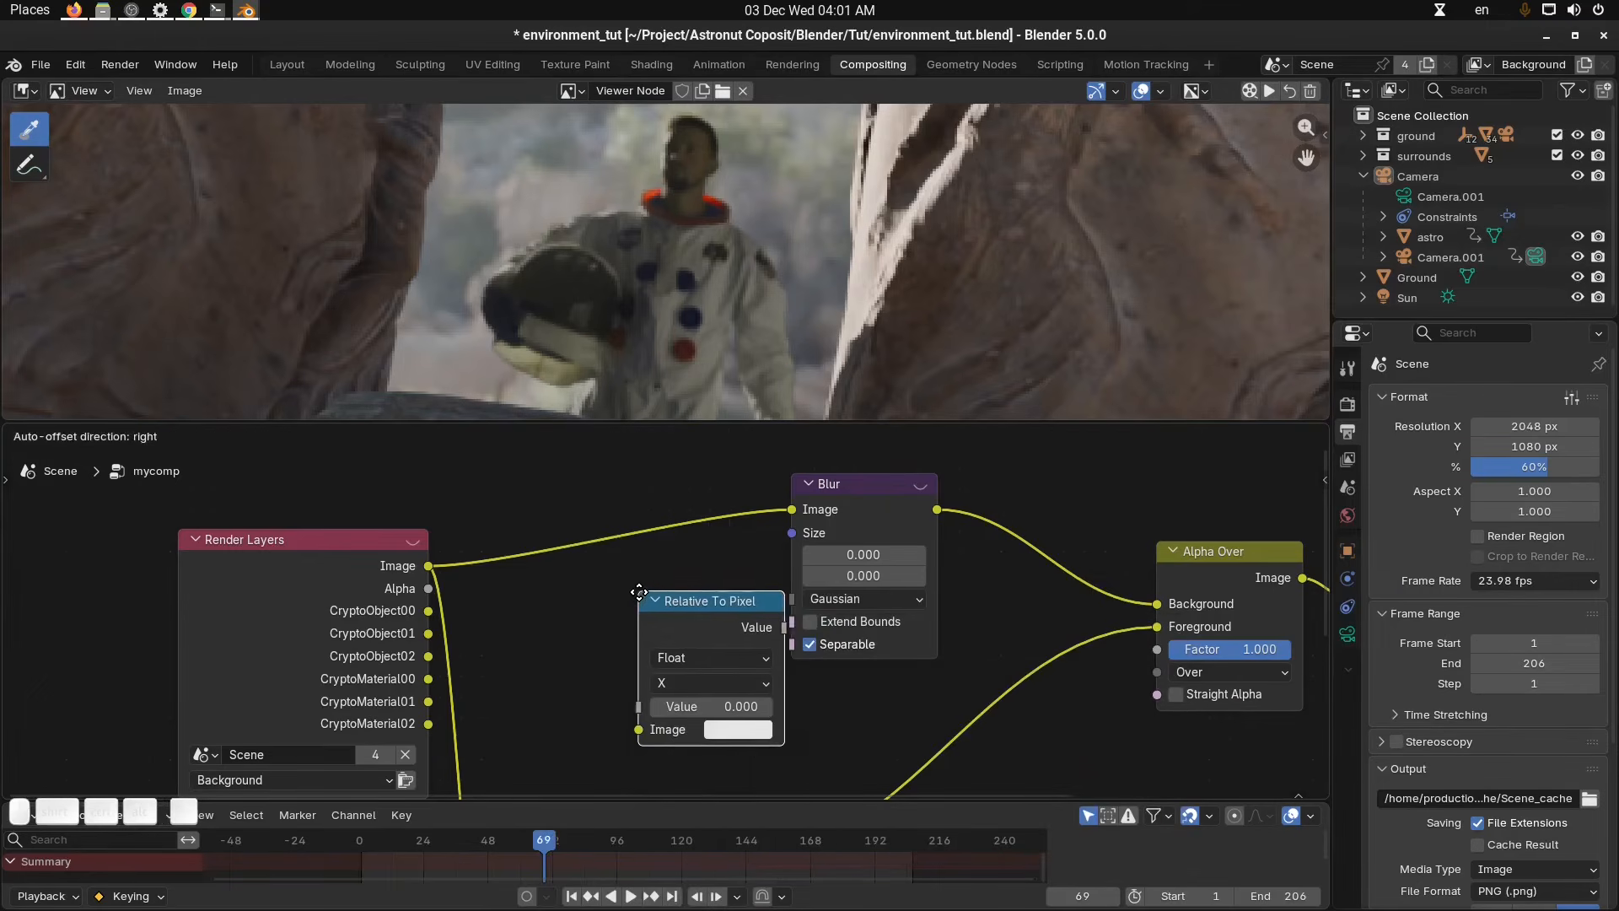
left_click(603, 581)
left_click_drag(430, 567, 606, 715)
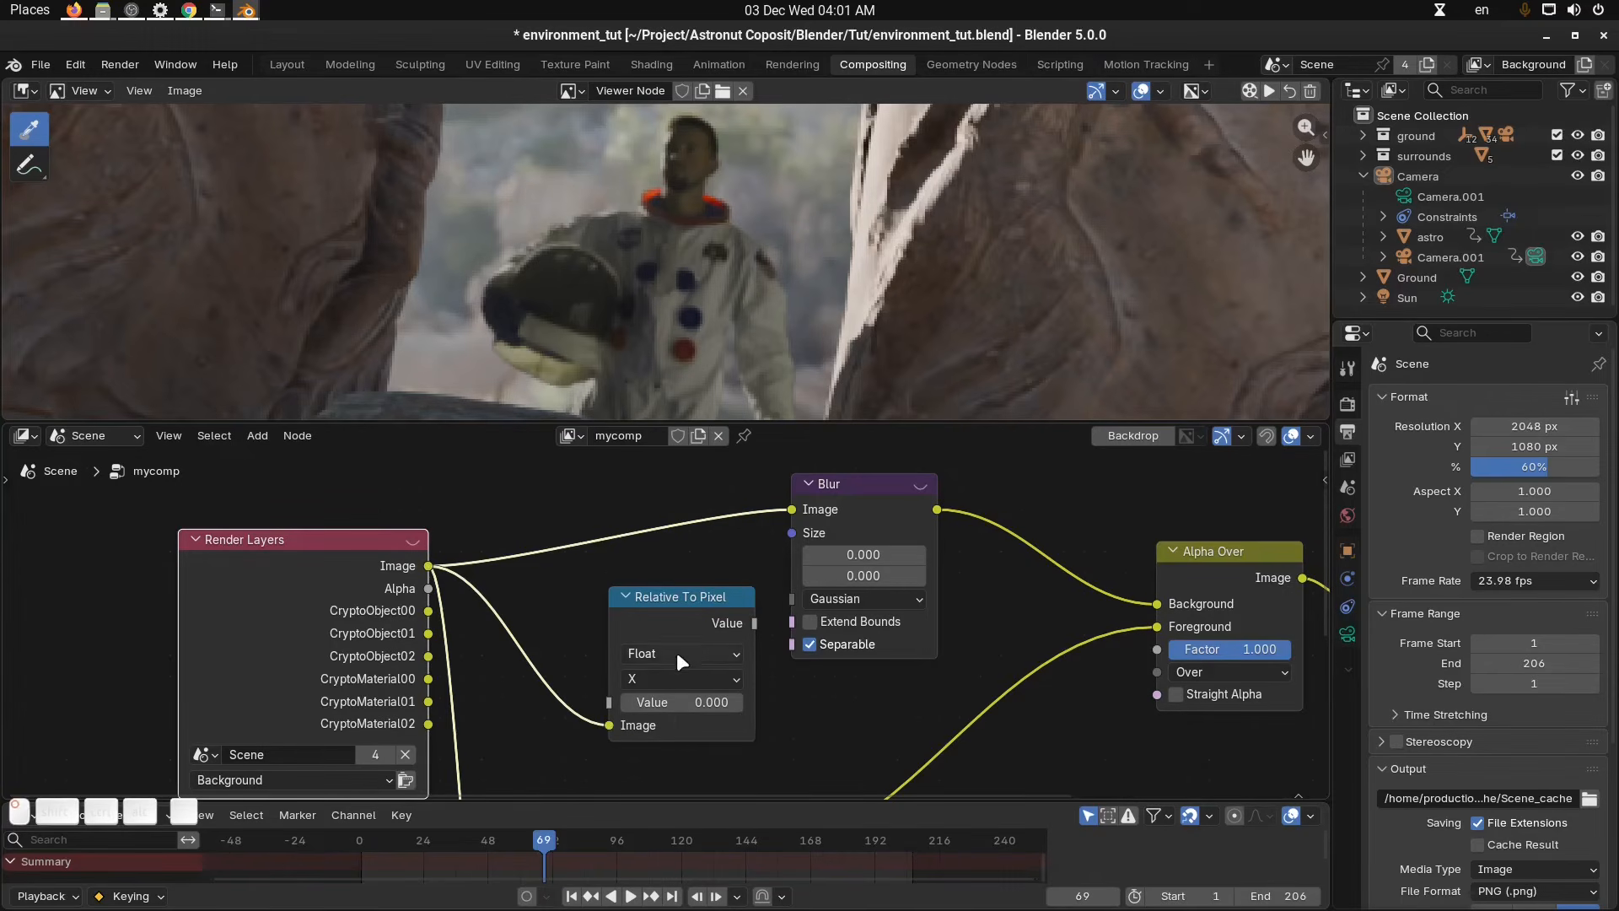
Switch the Relative To Pixel node to Vector and connect its Value output to the Blur Size input.
left_click(676, 651)
left_click(681, 728)
left_click_drag(672, 592, 654, 572)
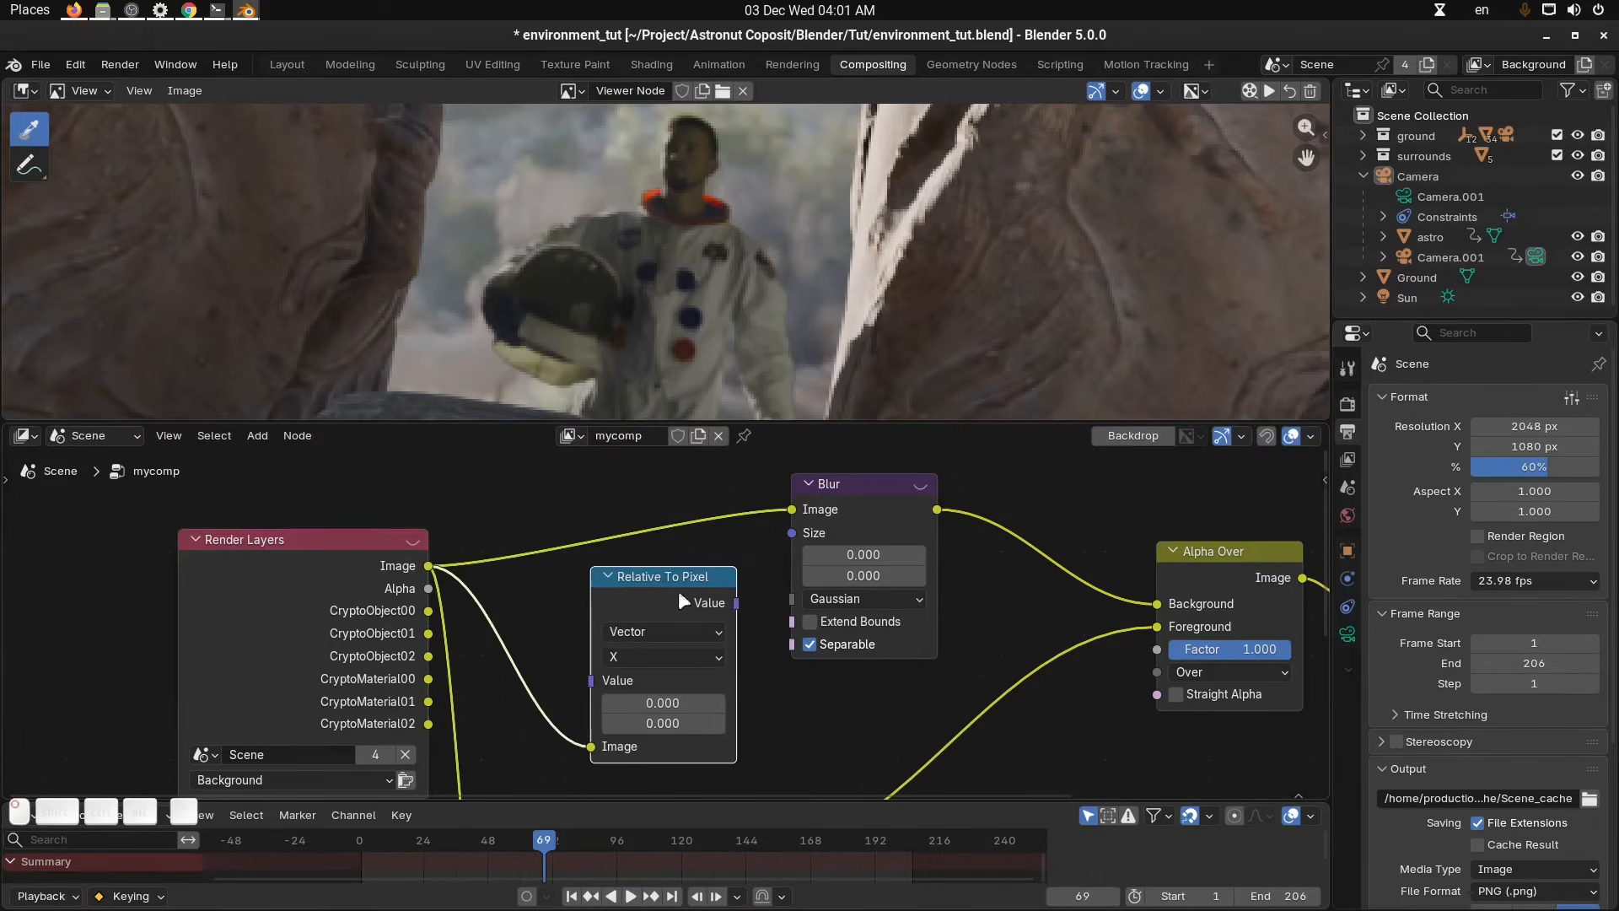
left_click_drag(792, 524, 794, 525)
Set the Relative To Pixel value to 0.01.
middle_click_drag(696, 676, 701, 664)
mouse_move(700, 691)
left_mouse_down()
mouse_move(700, 712)
mouse_move(700, 692)
left_mouse_up()
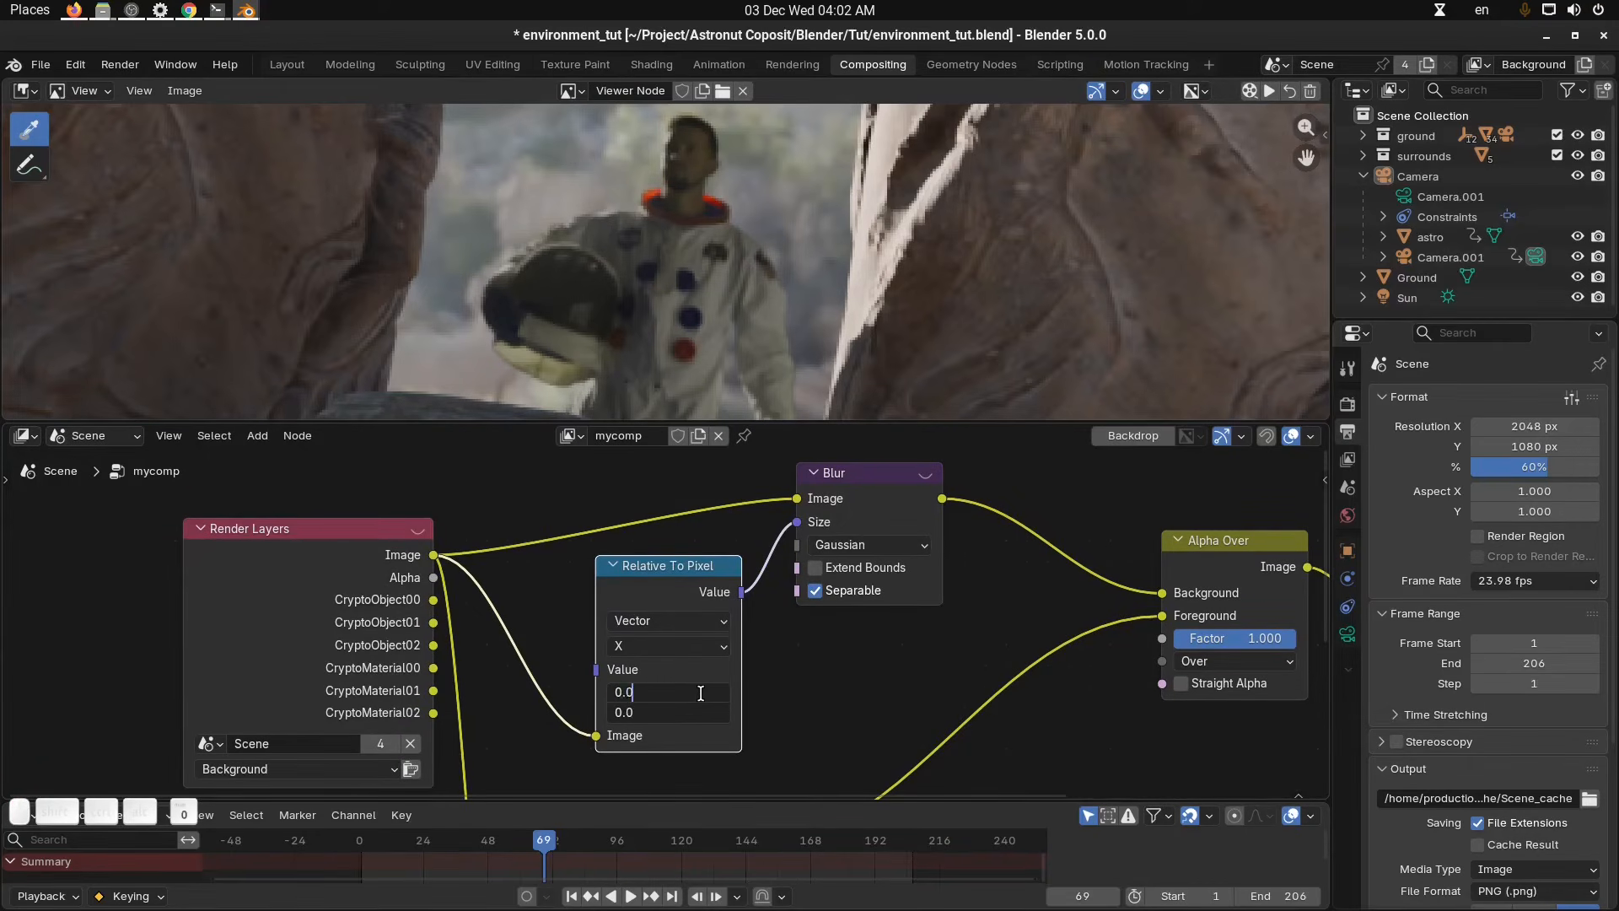
type("0.01")
key("Return")
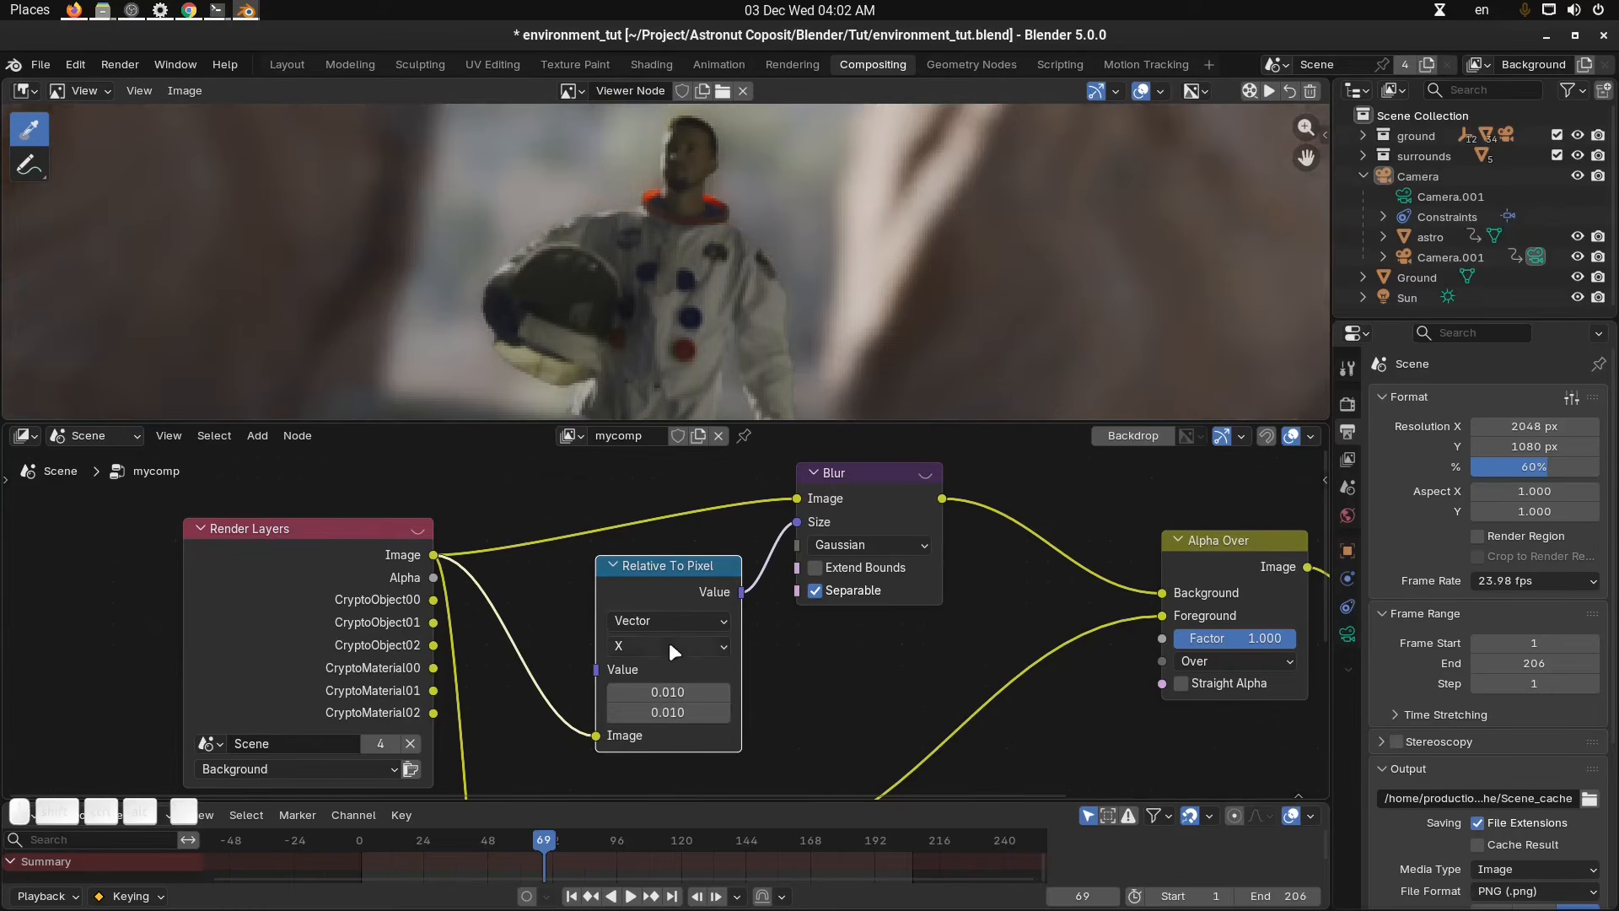
Switch the Relative To Pixel mode to Per Dimension and set its values to 0.005.
left_click(670, 647)
left_click(661, 695)
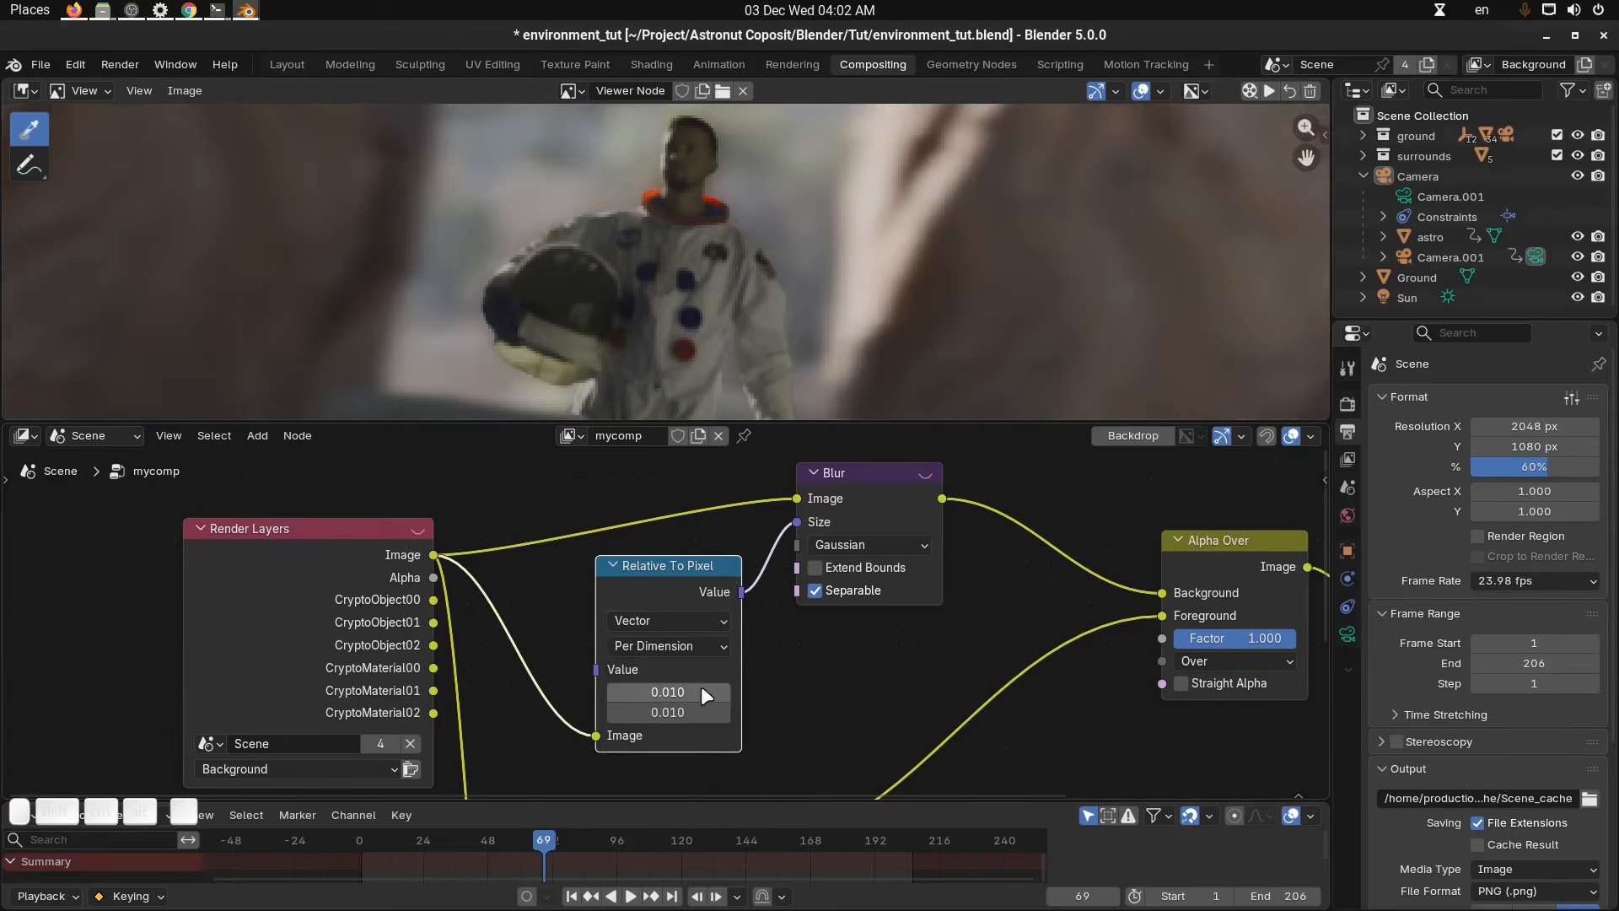
left_click_drag(700, 689, 701, 692)
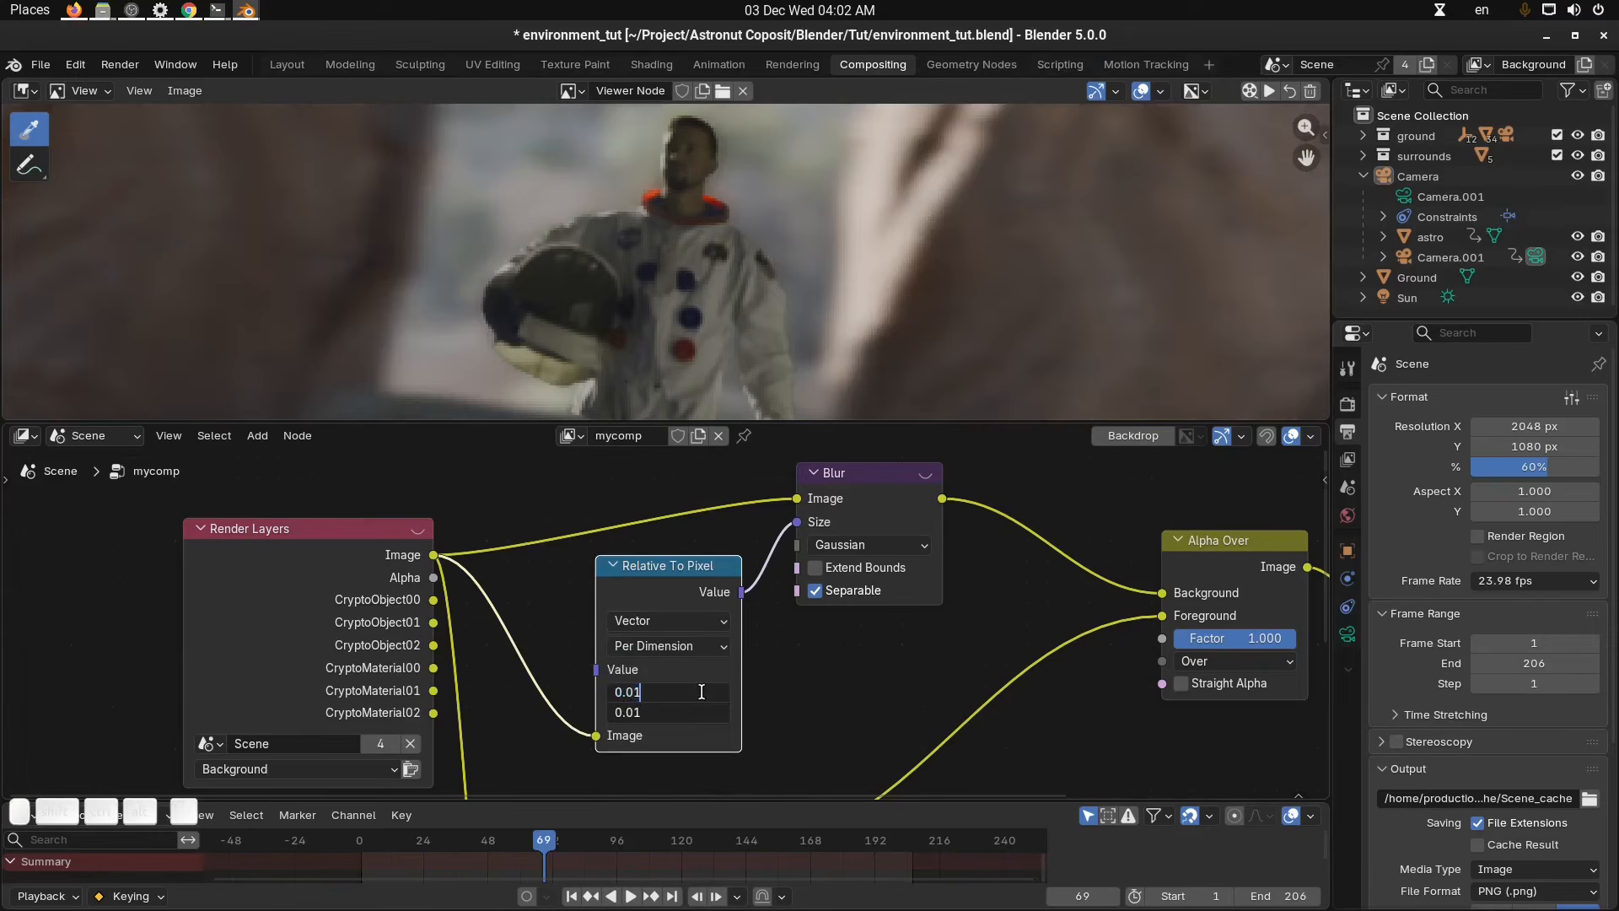
key("BackSpace")
type("05")
key("Return")
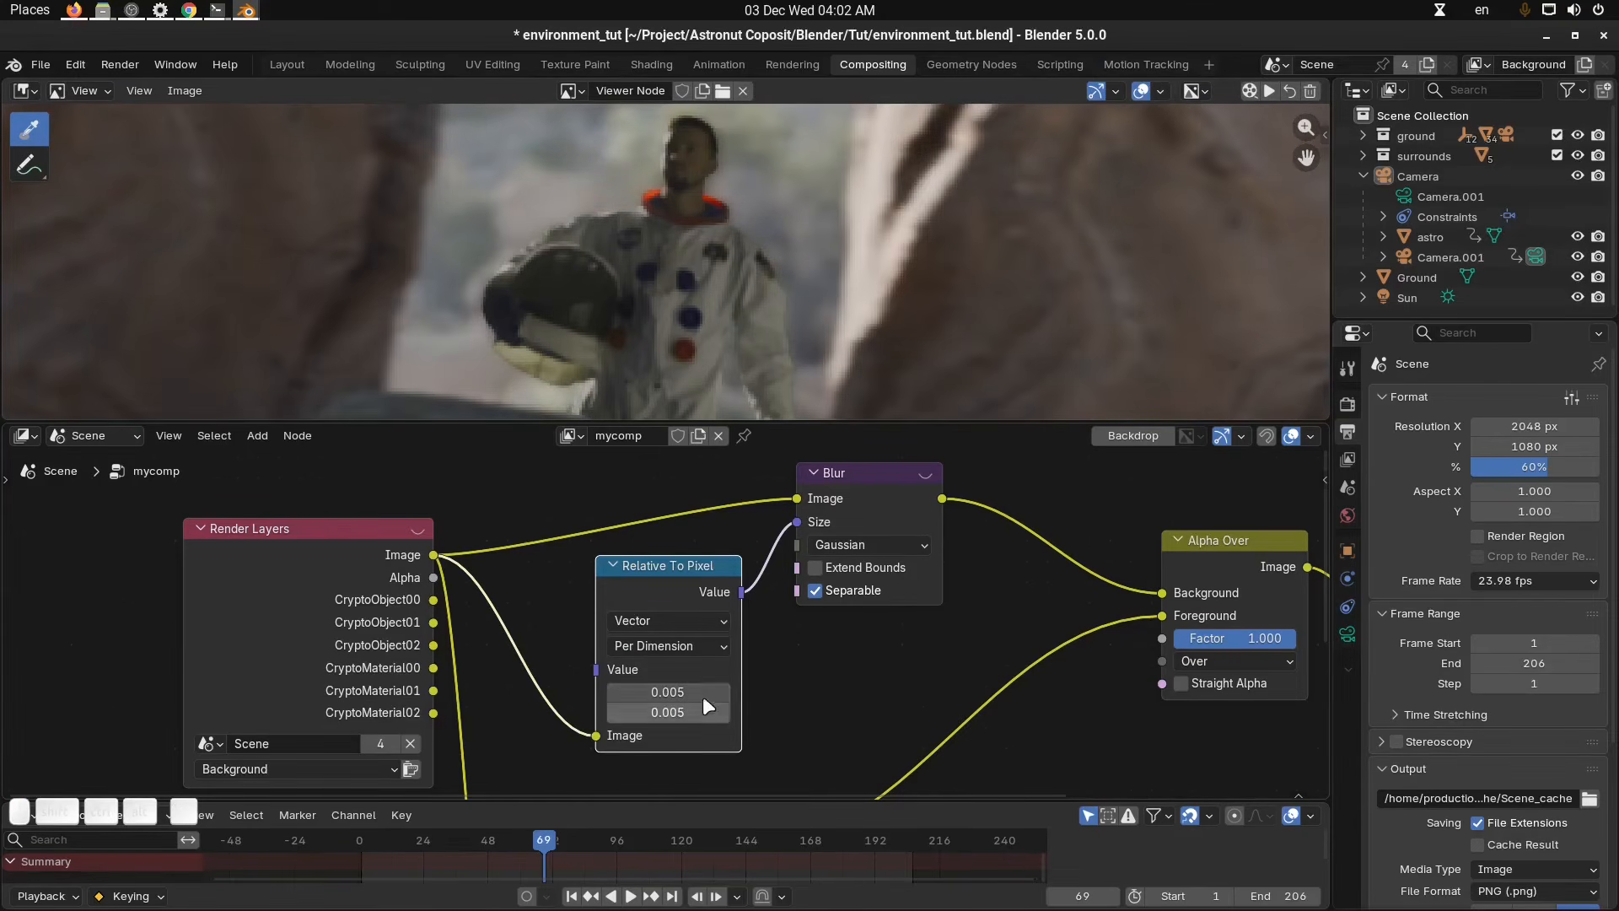
Set both Relative To Pixel values to 0.003.
left_click_drag(701, 671, 707, 717)
left_click_drag(693, 631, 698, 604)
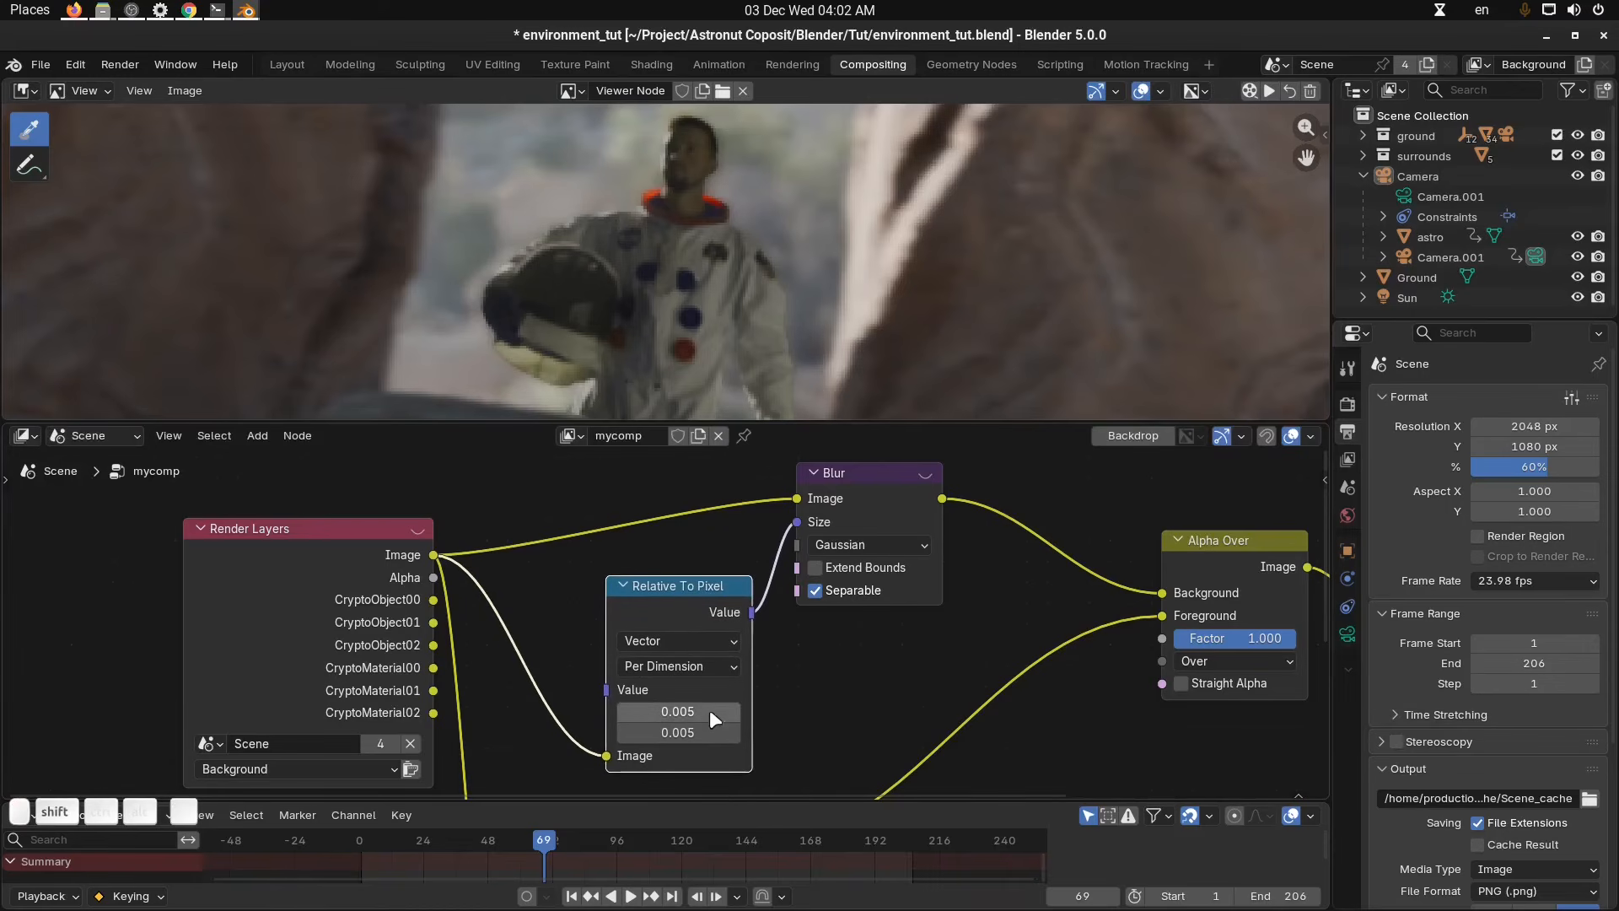
left_click(710, 713)
key("Escape")
mouse_move(710, 708)
left_mouse_down()
mouse_move(712, 731)
mouse_move(690, 732)
left_mouse_up()
key("Escape")
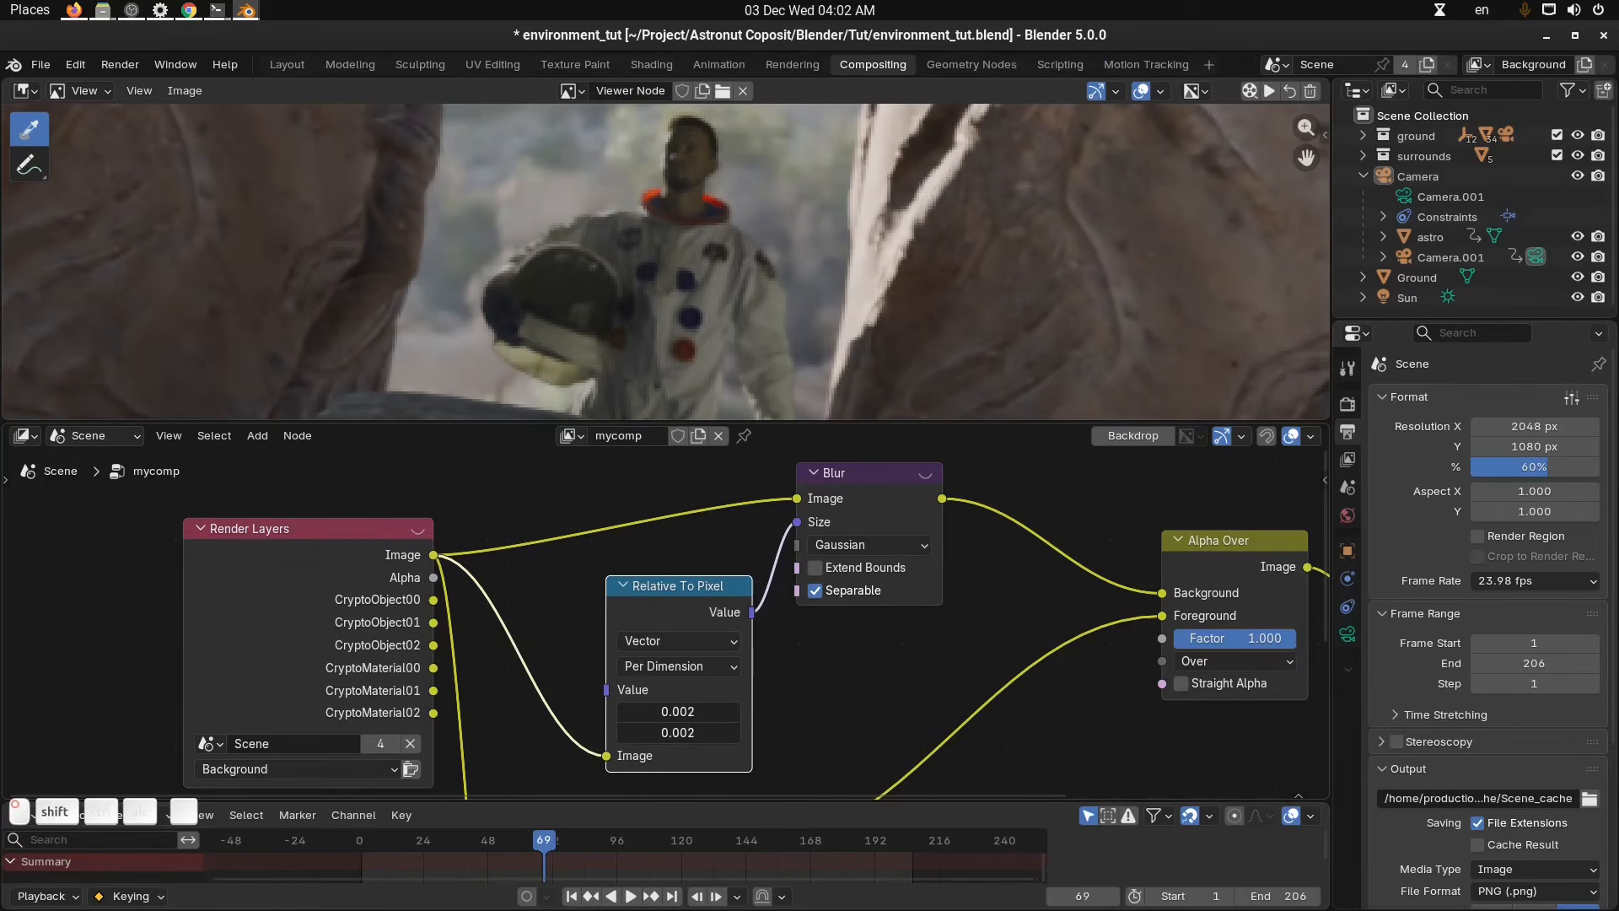
left_click(686, 712)
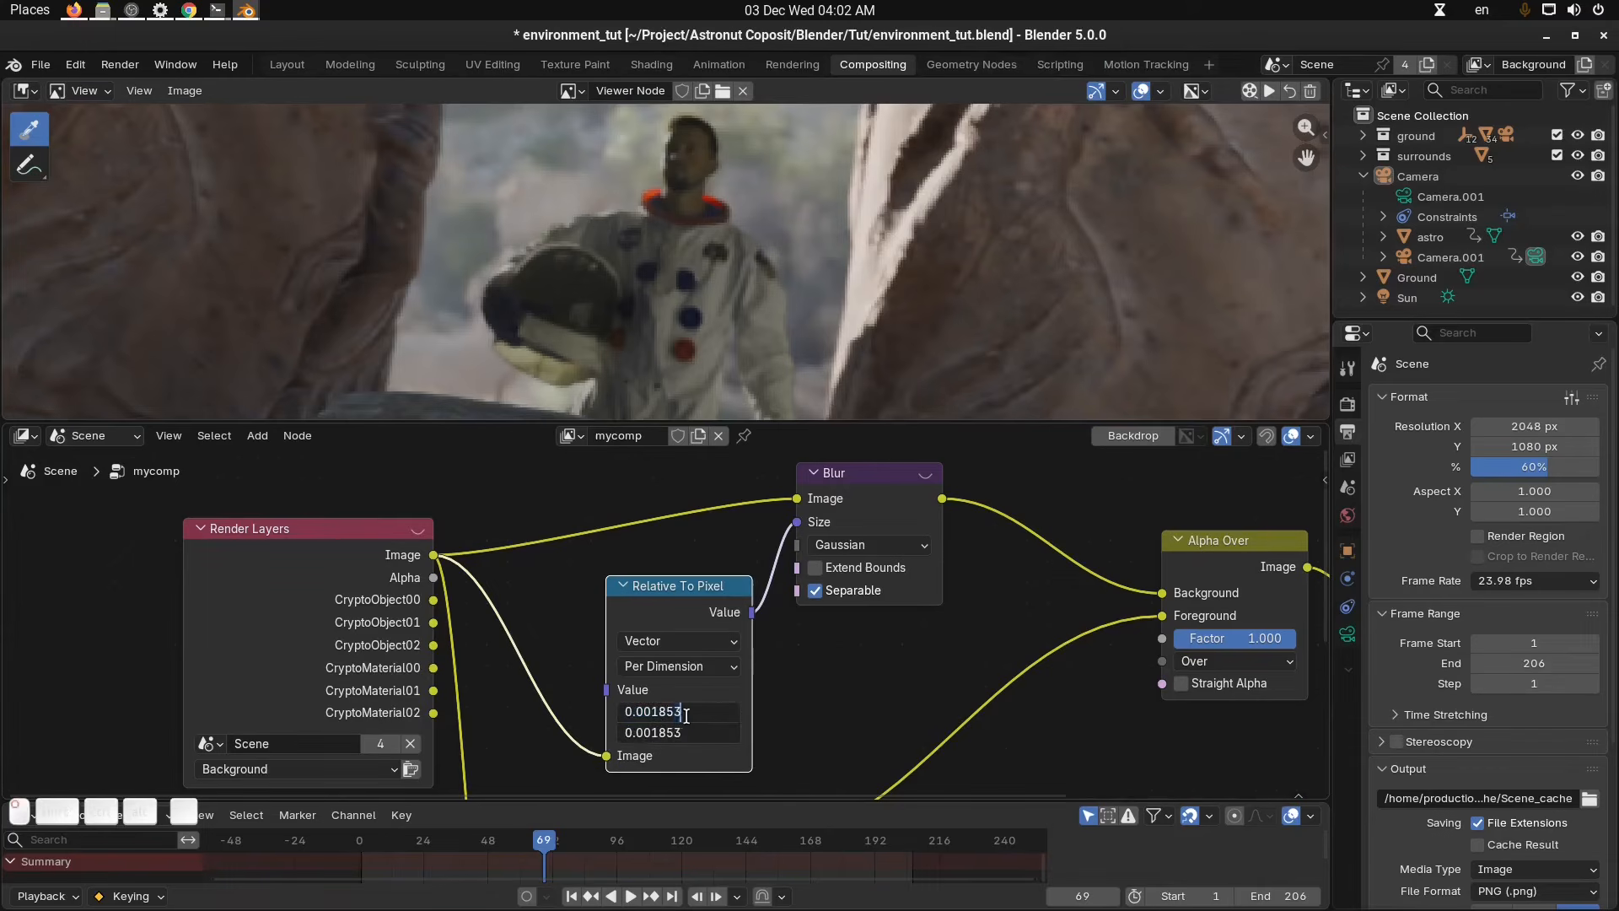
type("0.003")
key("Return")
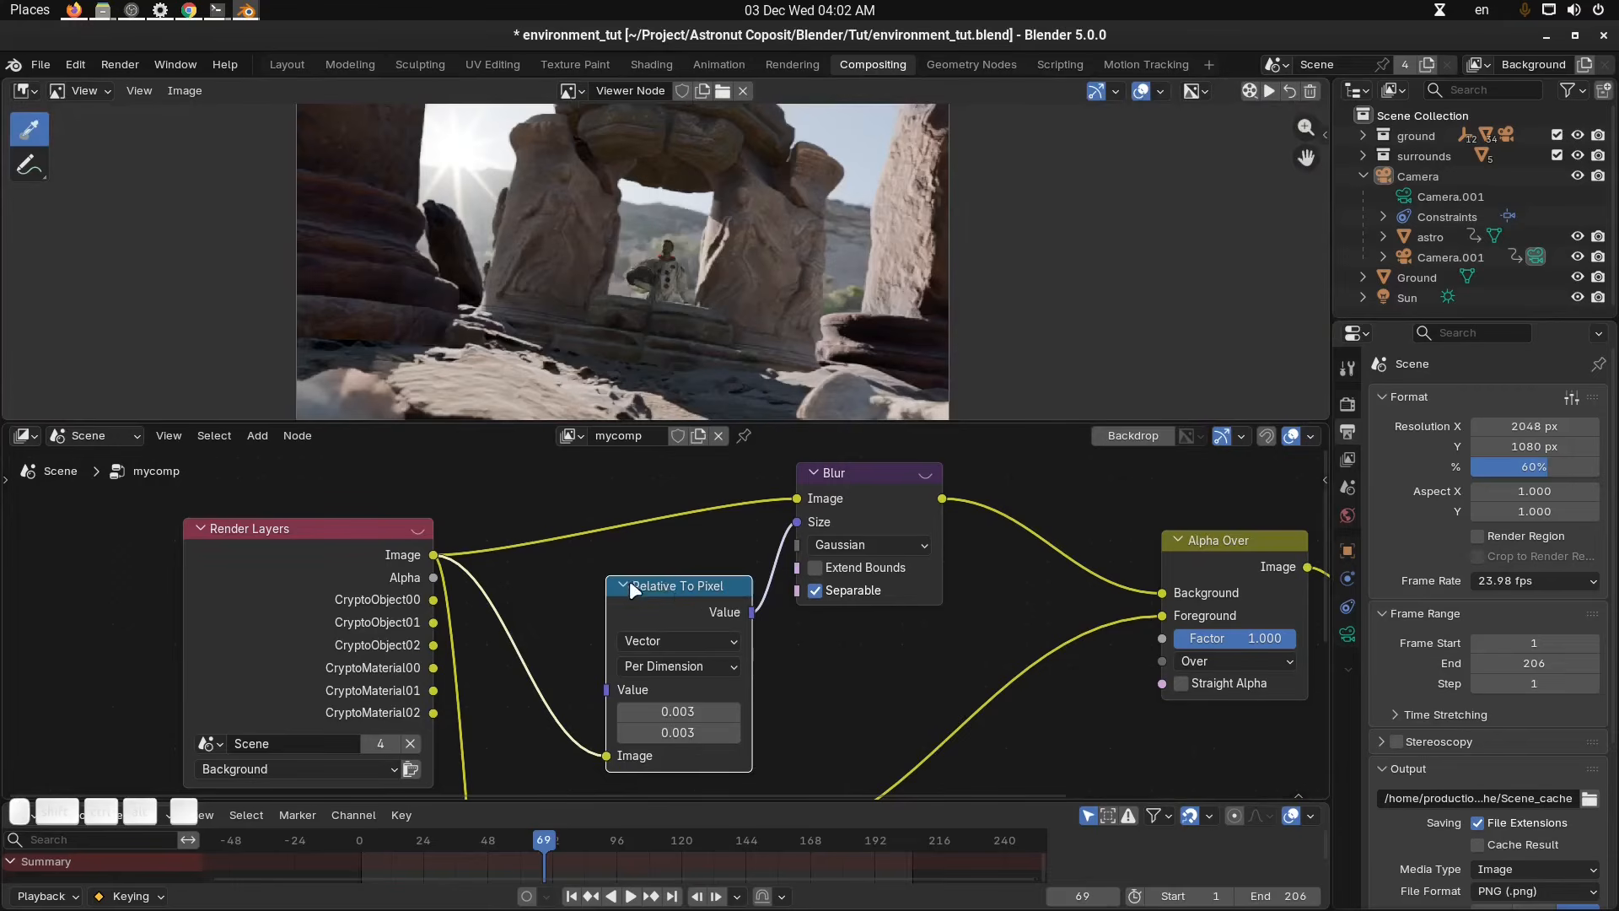
Reposition the Relative To Pixel node and move the playhead to frame 16.
left_click(624, 585)
left_click_drag(664, 585, 660, 552)
scroll(827, 662, "down", 5)
middle_click_drag(840, 672, 827, 527)
scroll(850, 662, "up", 2)
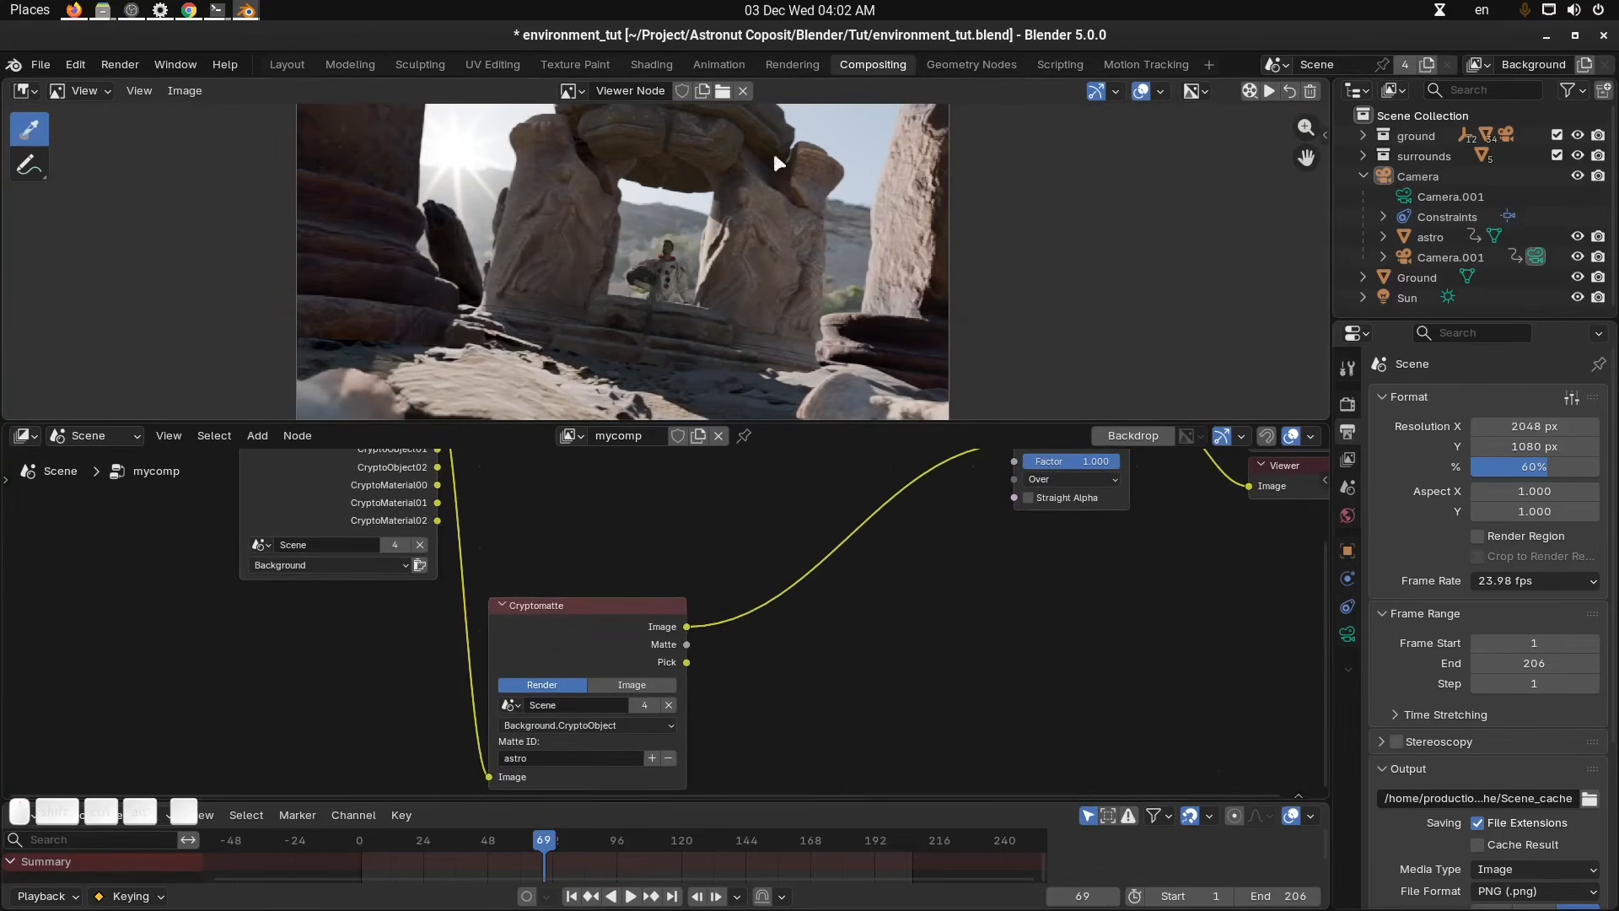
scroll(771, 270, "up", 4)
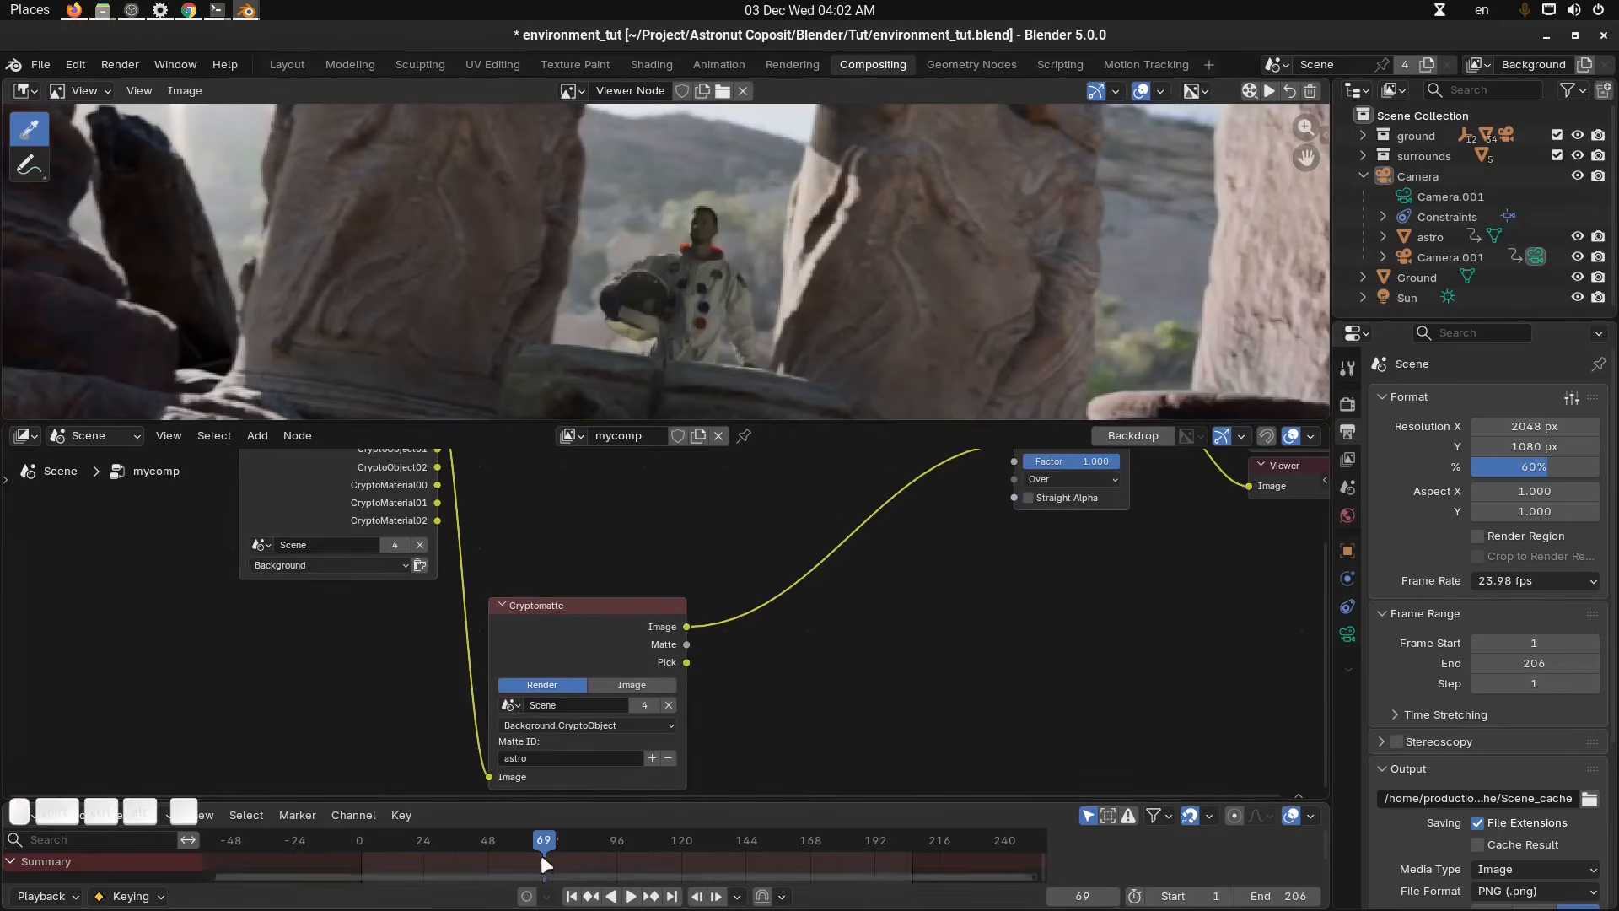
left_click_drag(478, 841, 403, 841)
scroll(703, 309, "down", 3)
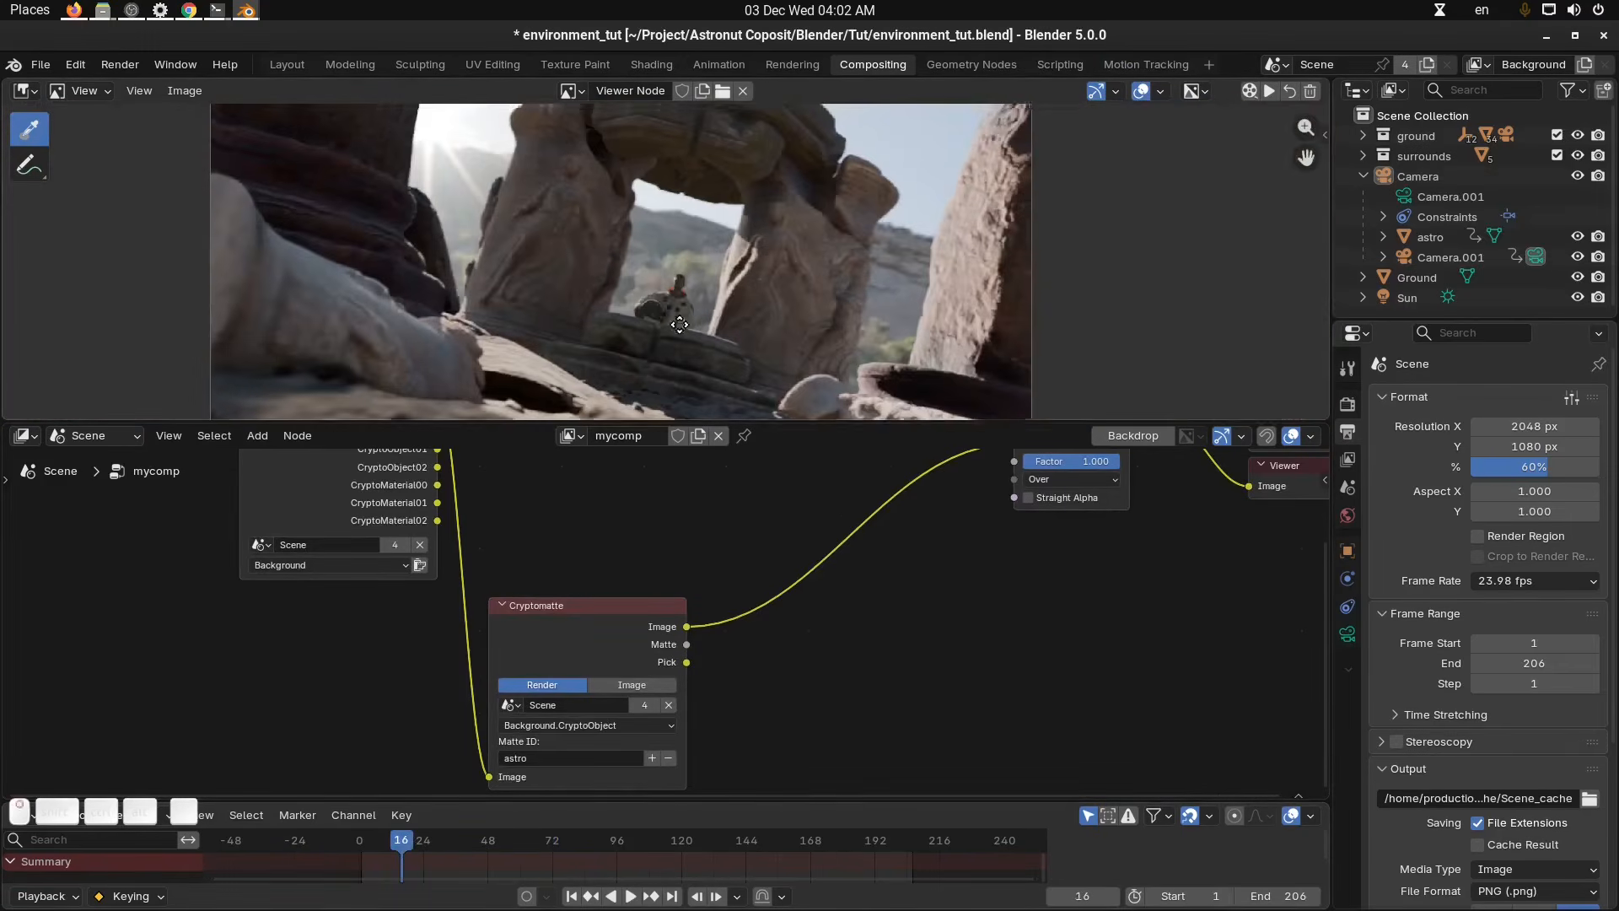
middle_click_drag(873, 631, 860, 631)
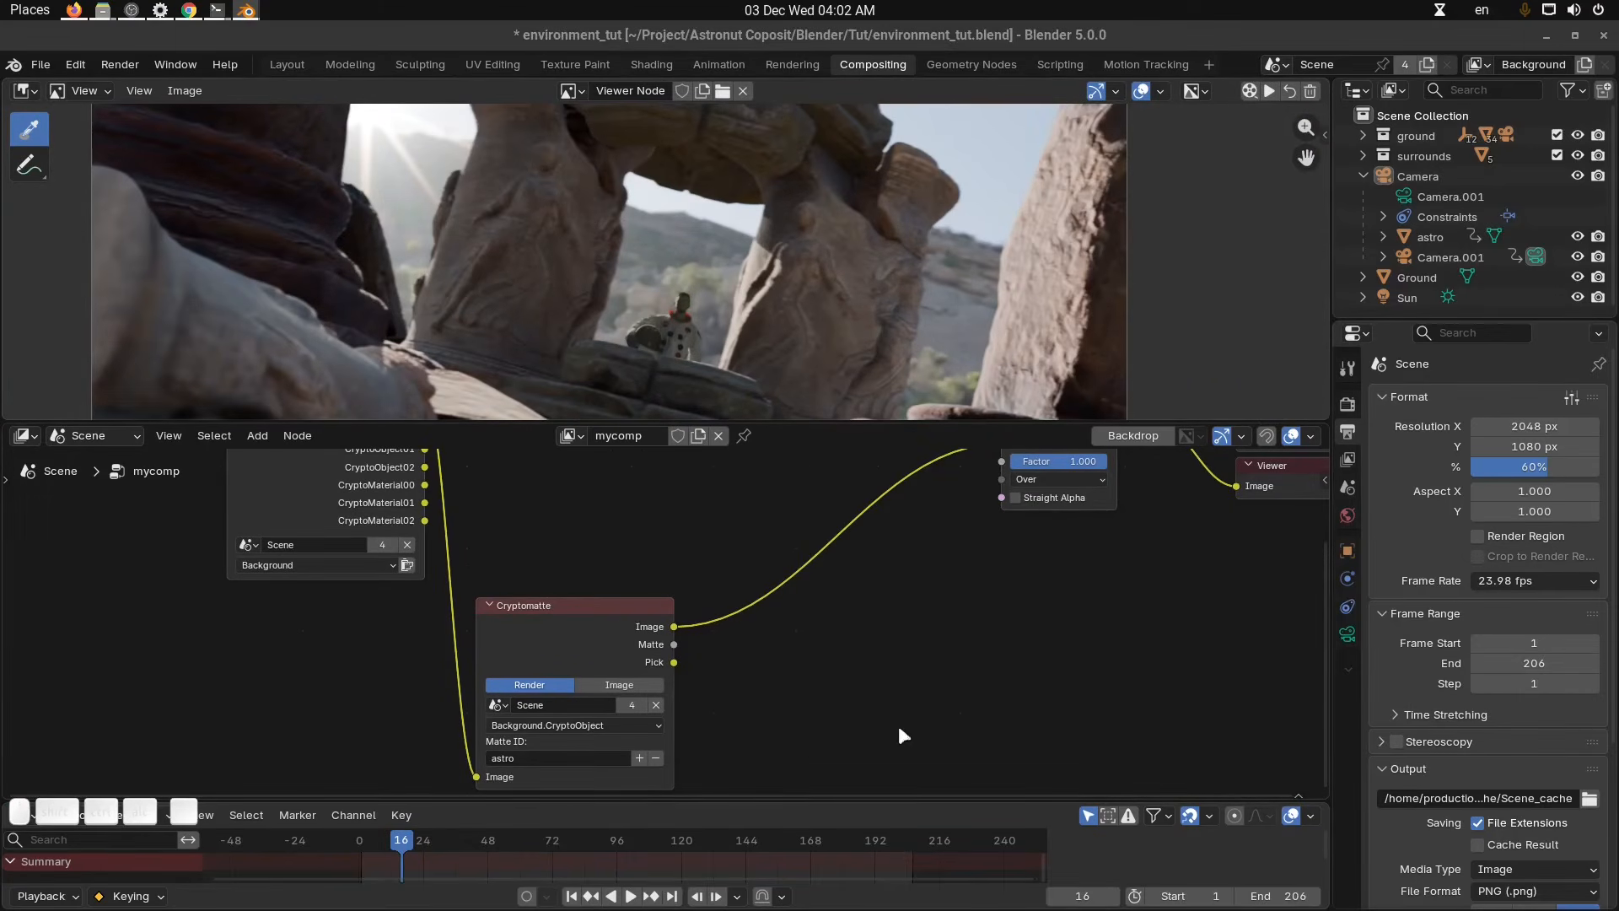
middle_click_drag(810, 727, 787, 716)
key("shift+a")
mouse_move(788, 715)
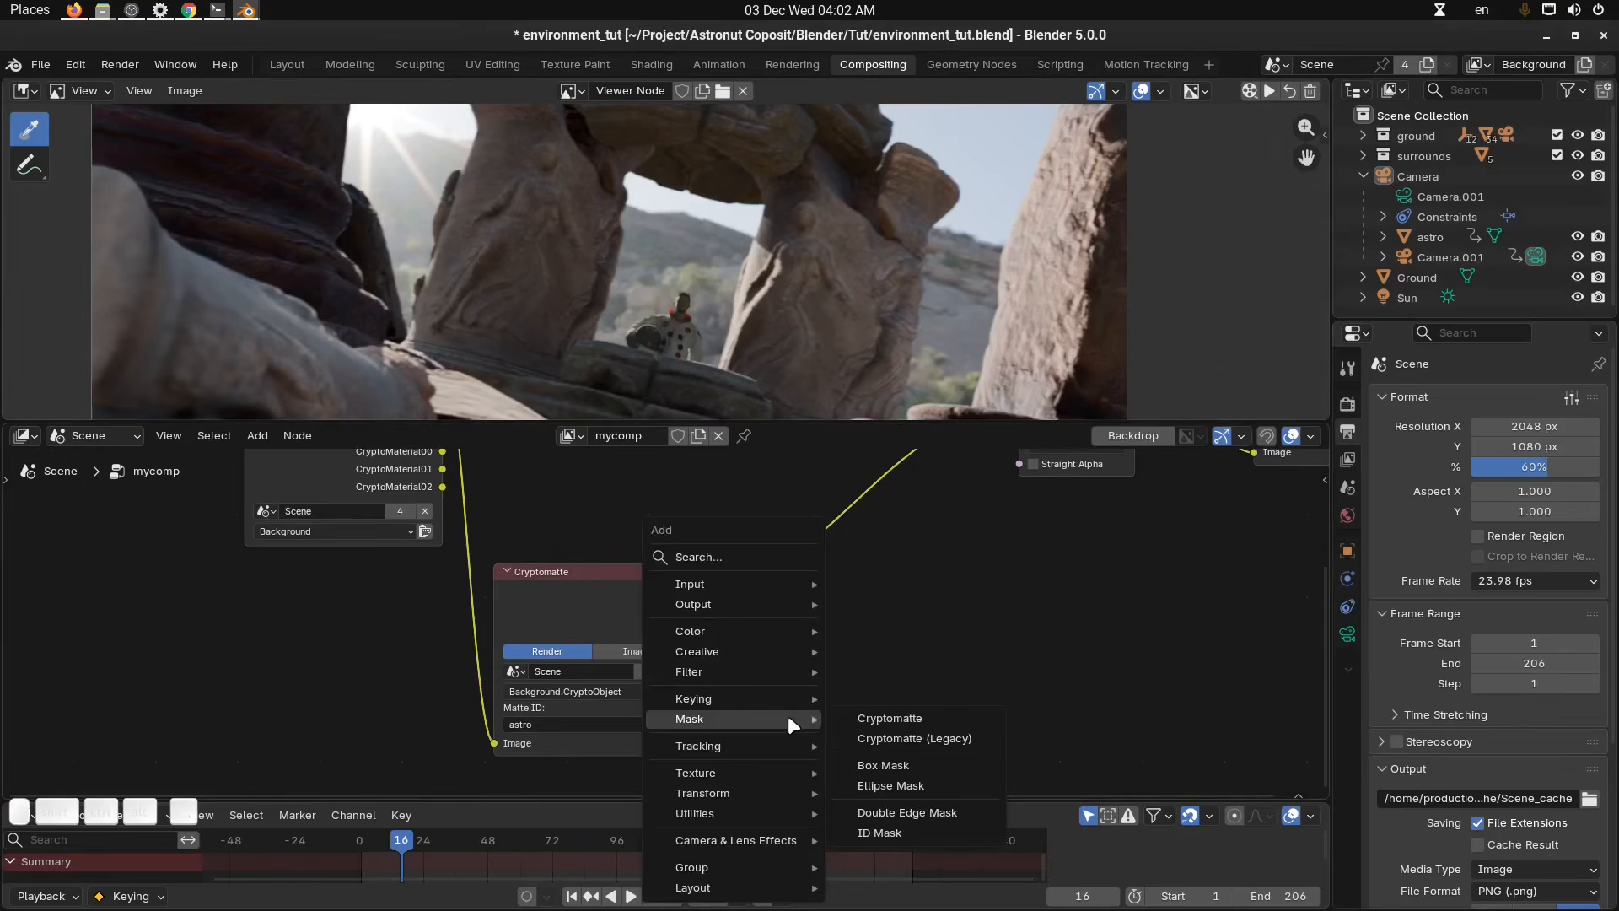
type("vec")
key("Down")
key("Down")
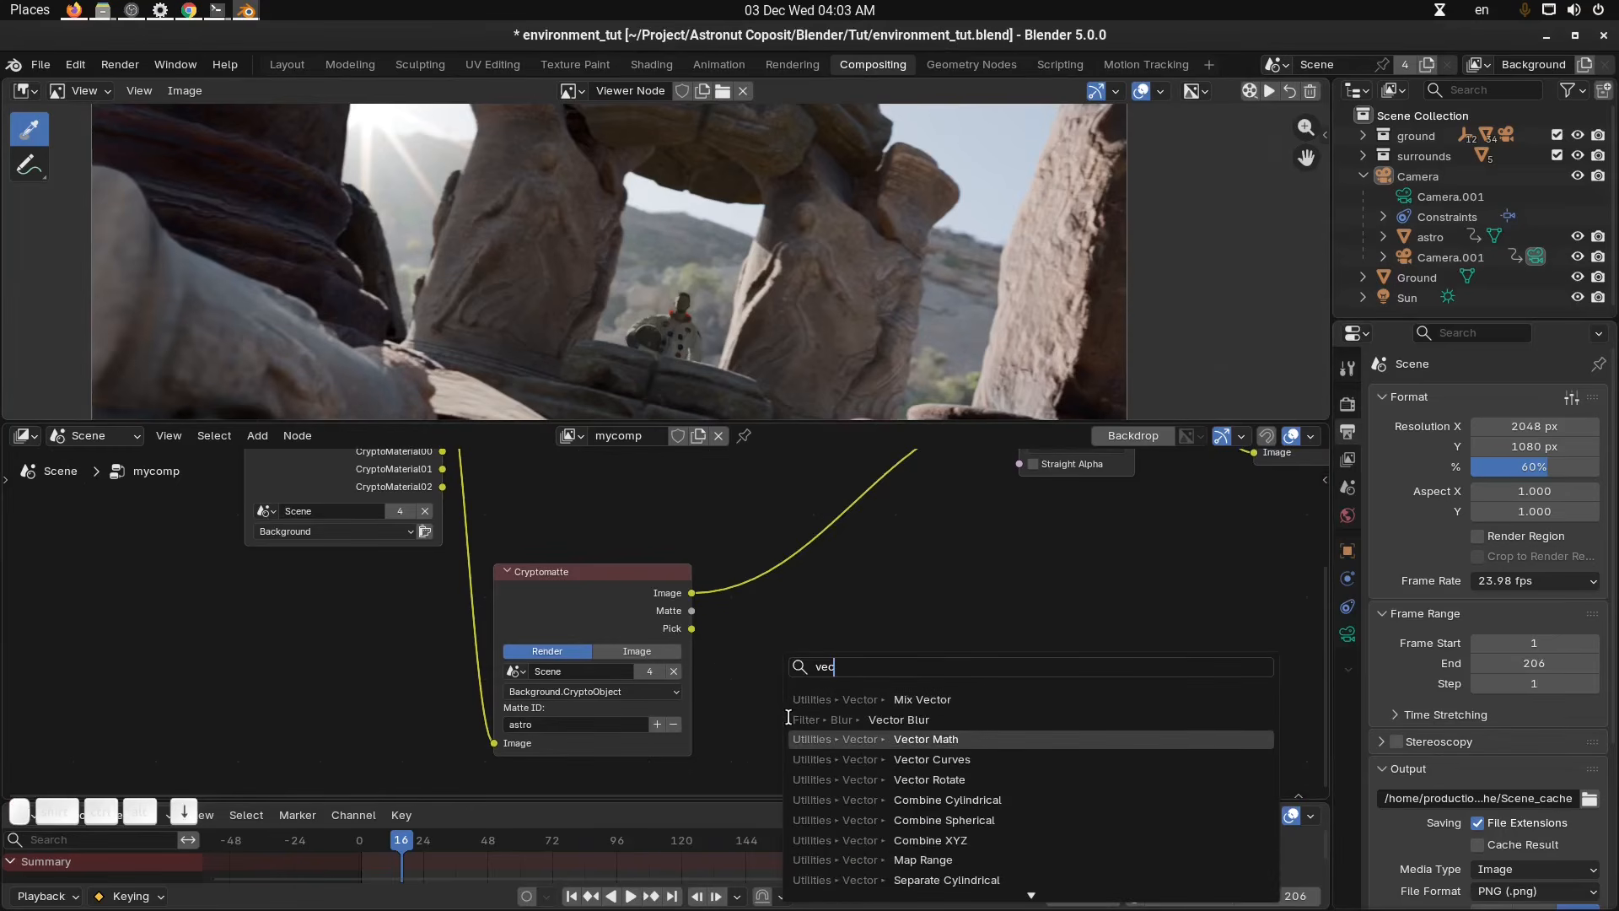
key("Escape")
Try inserting an Exposure node after the Cryptomatte, then delete it again.
key("shift+a")
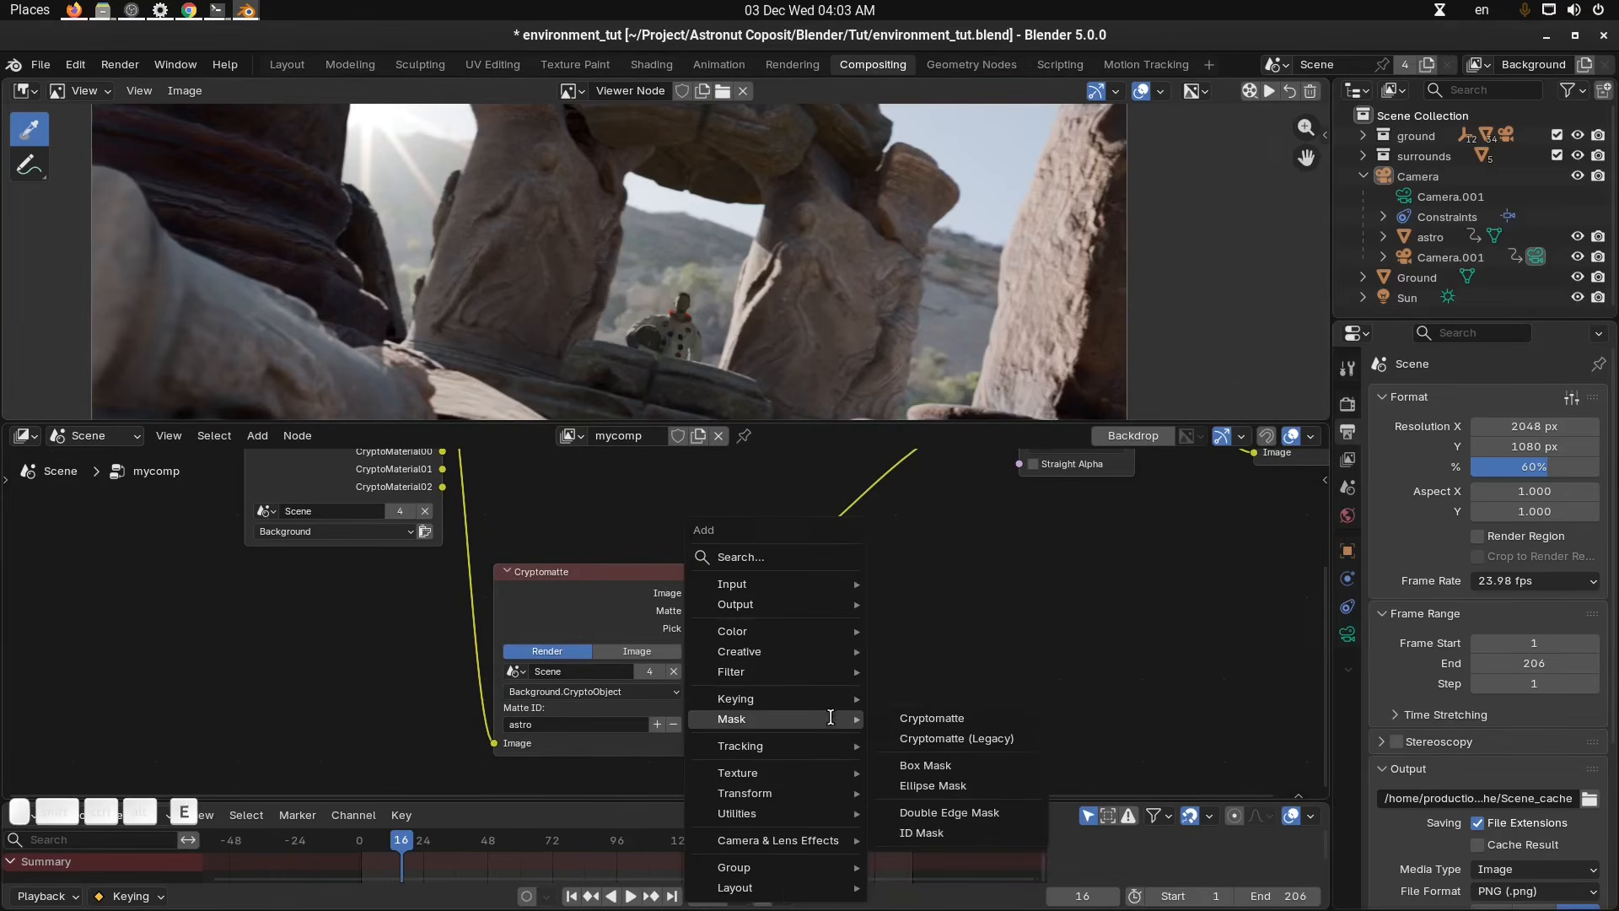
type("expo")
key("Return")
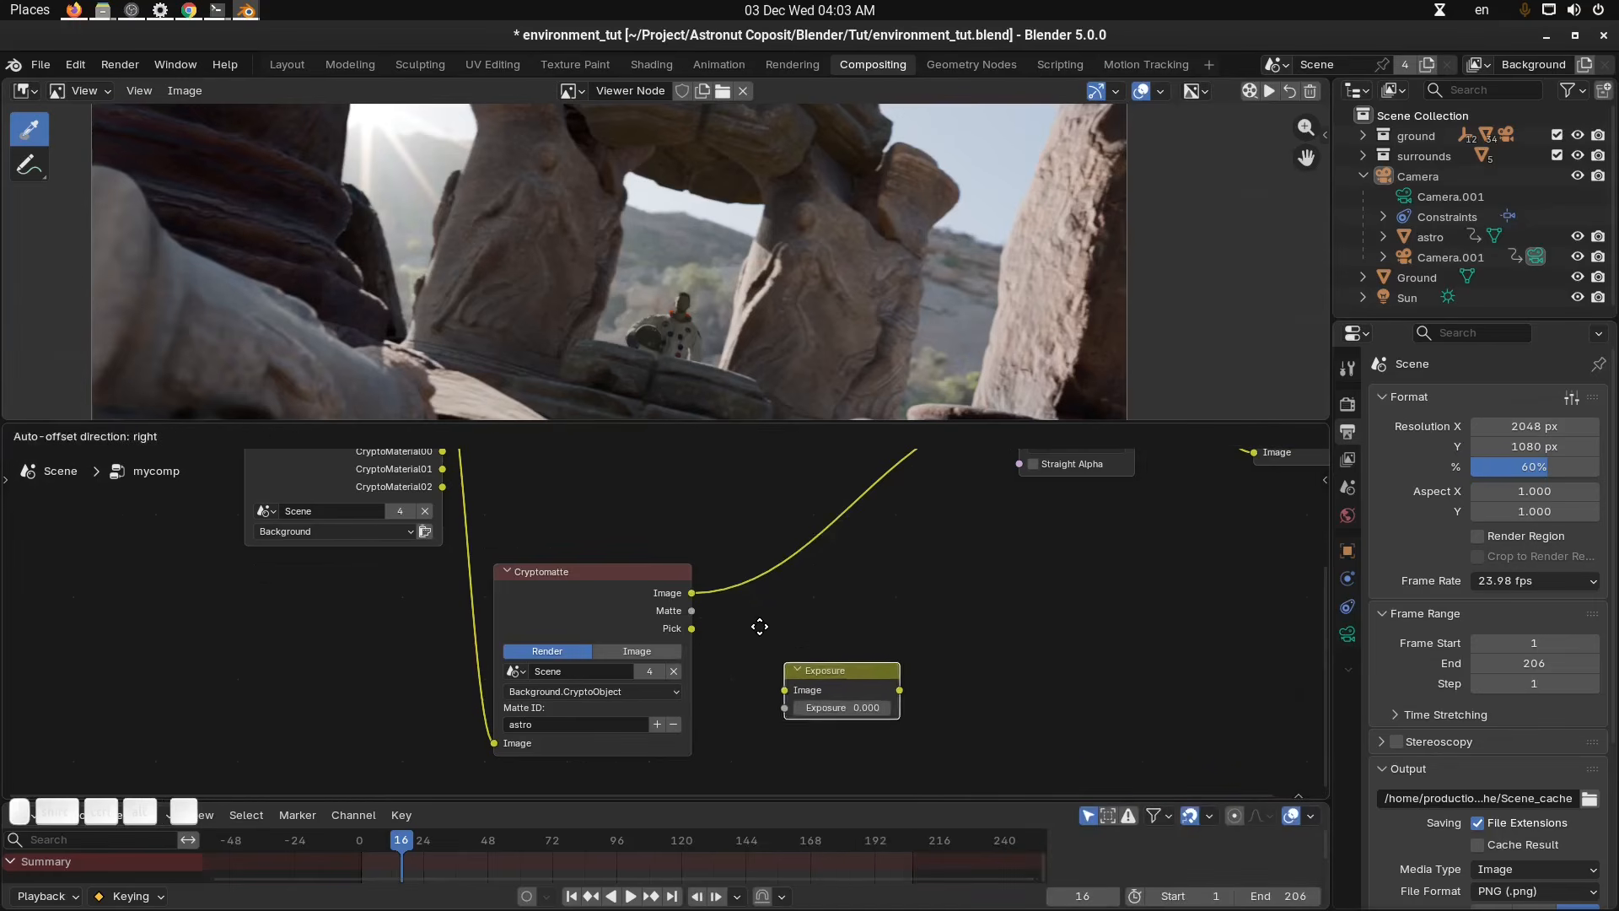
left_click(717, 577)
scroll(827, 651, "up", 2)
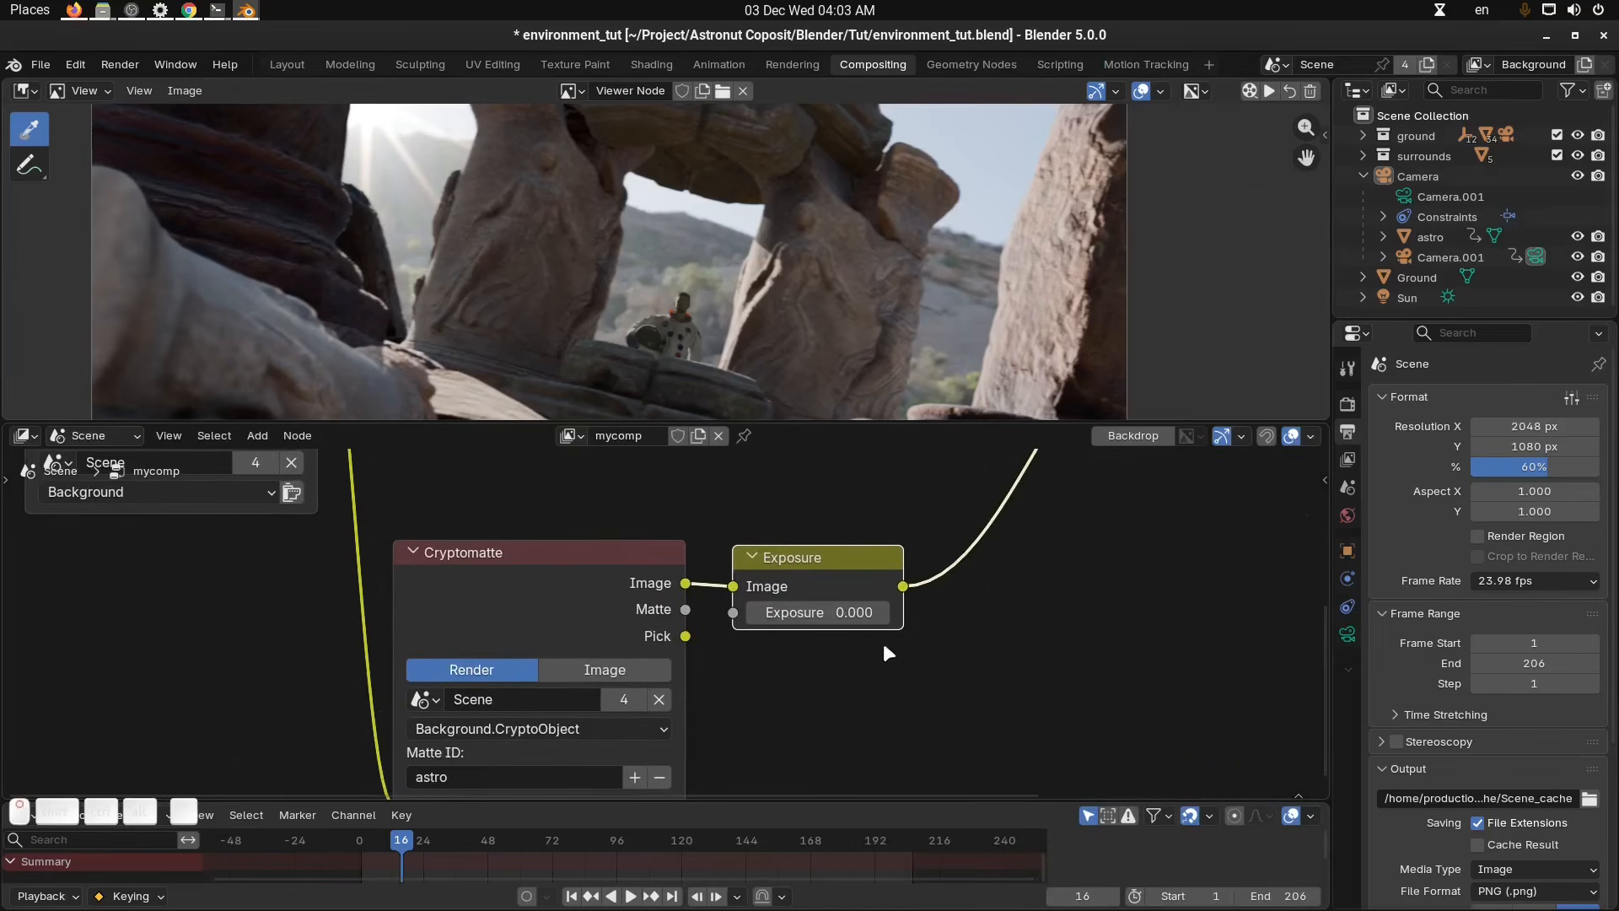
key("ctrl+x")
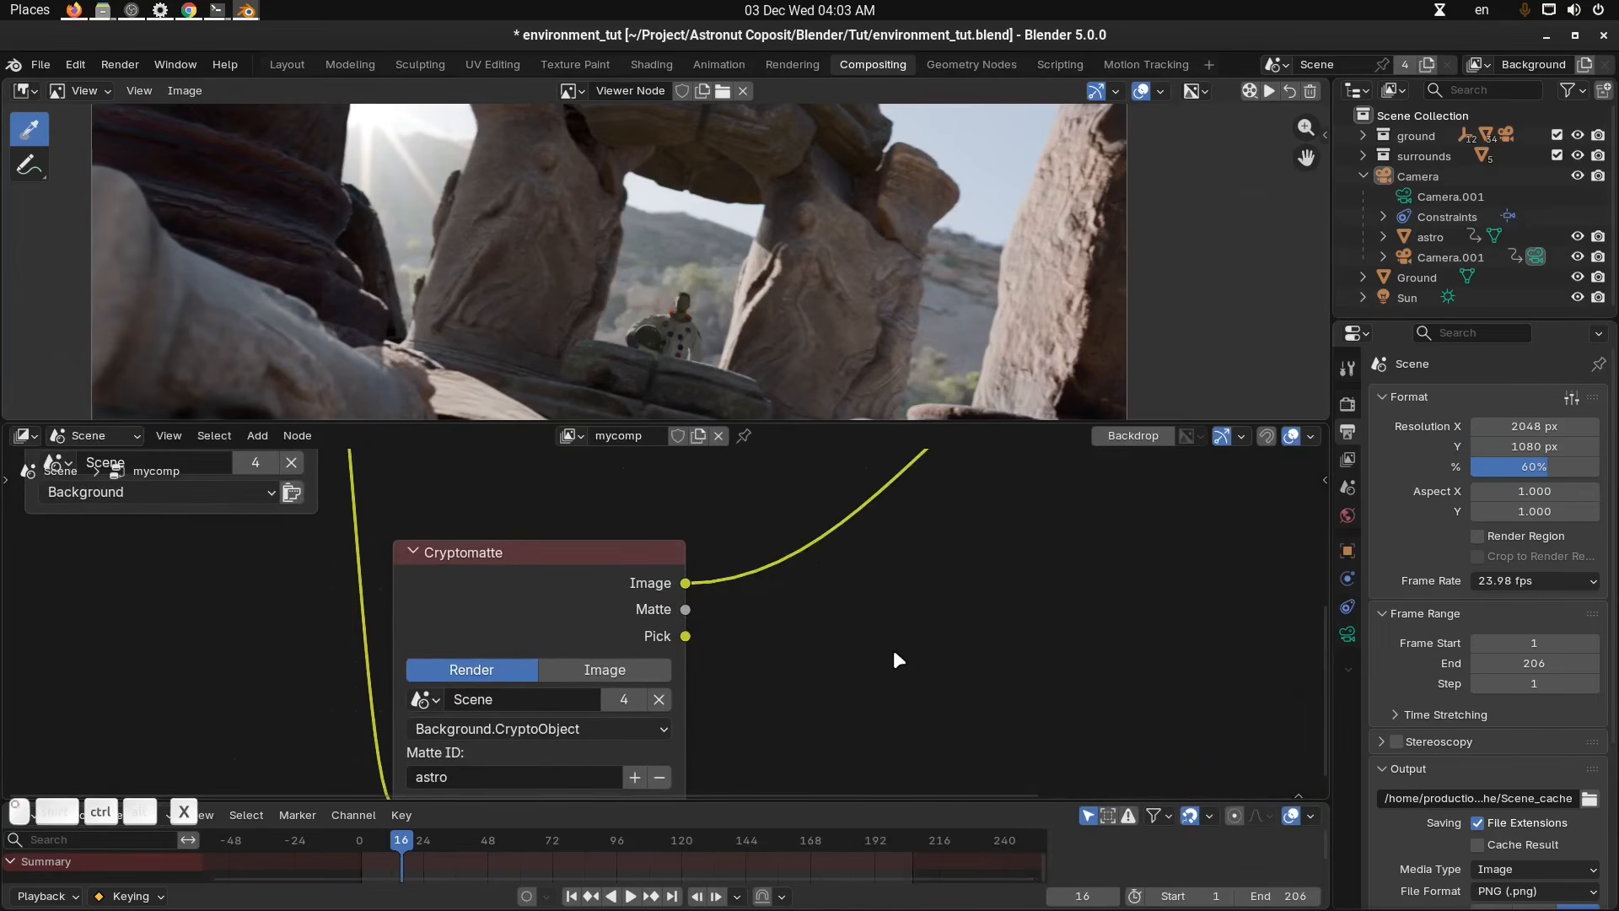
Insert a Brightness/Contrast node between the Cryptomatte image and Alpha Over Foreground, setting Brightness to about 3.38.
key("shift+a")
mouse_move(892, 652)
type("brigh")
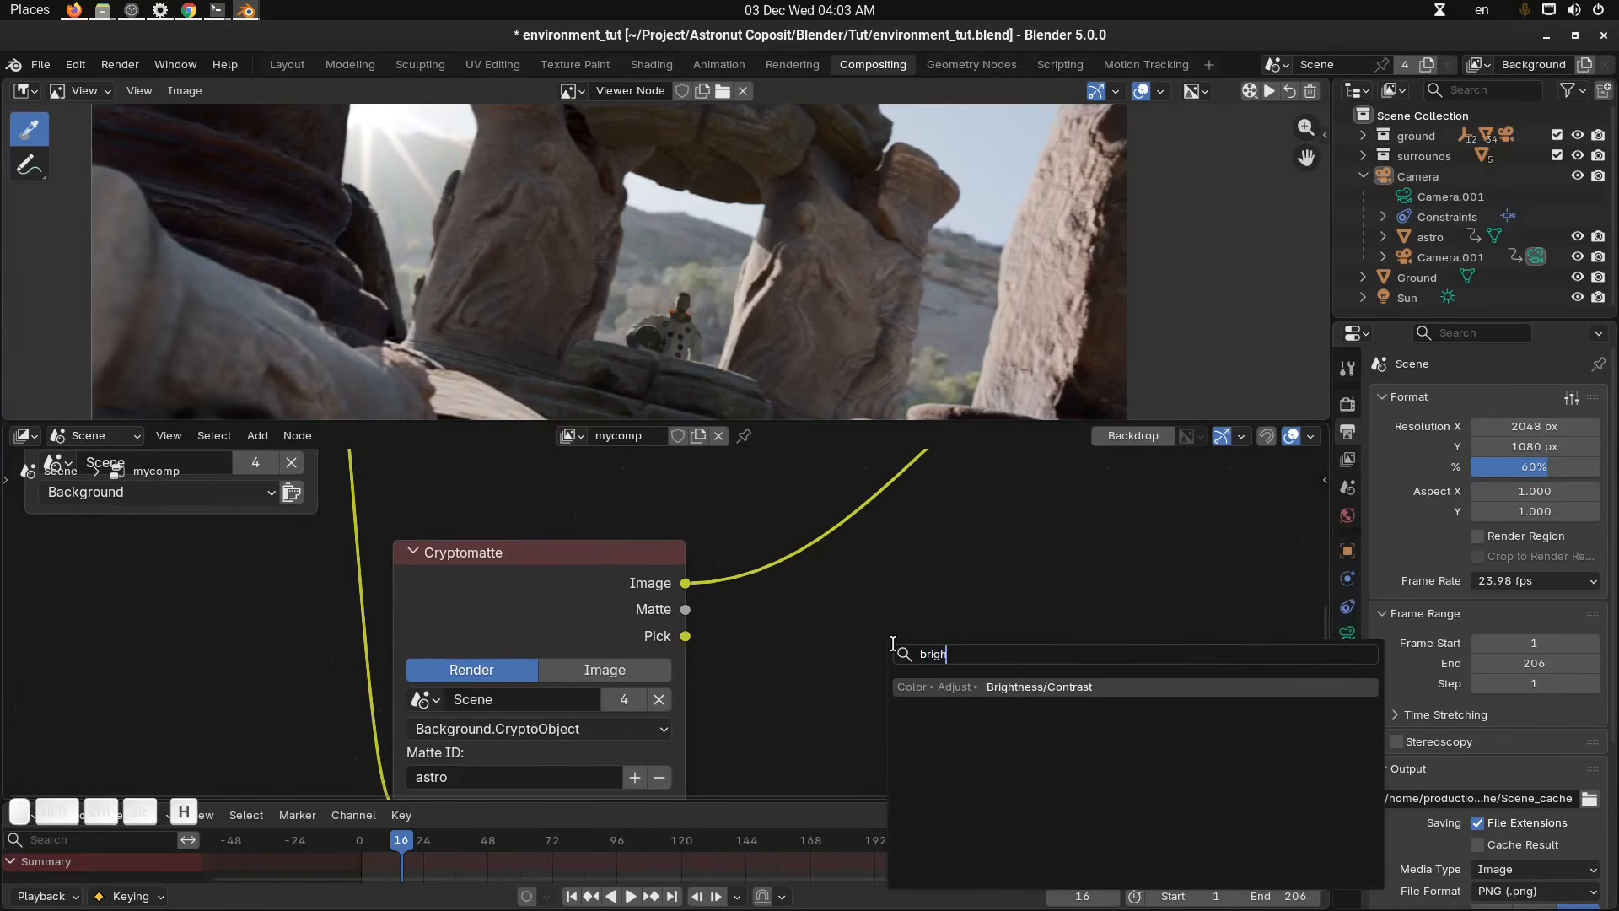
key("Return")
left_click(723, 544)
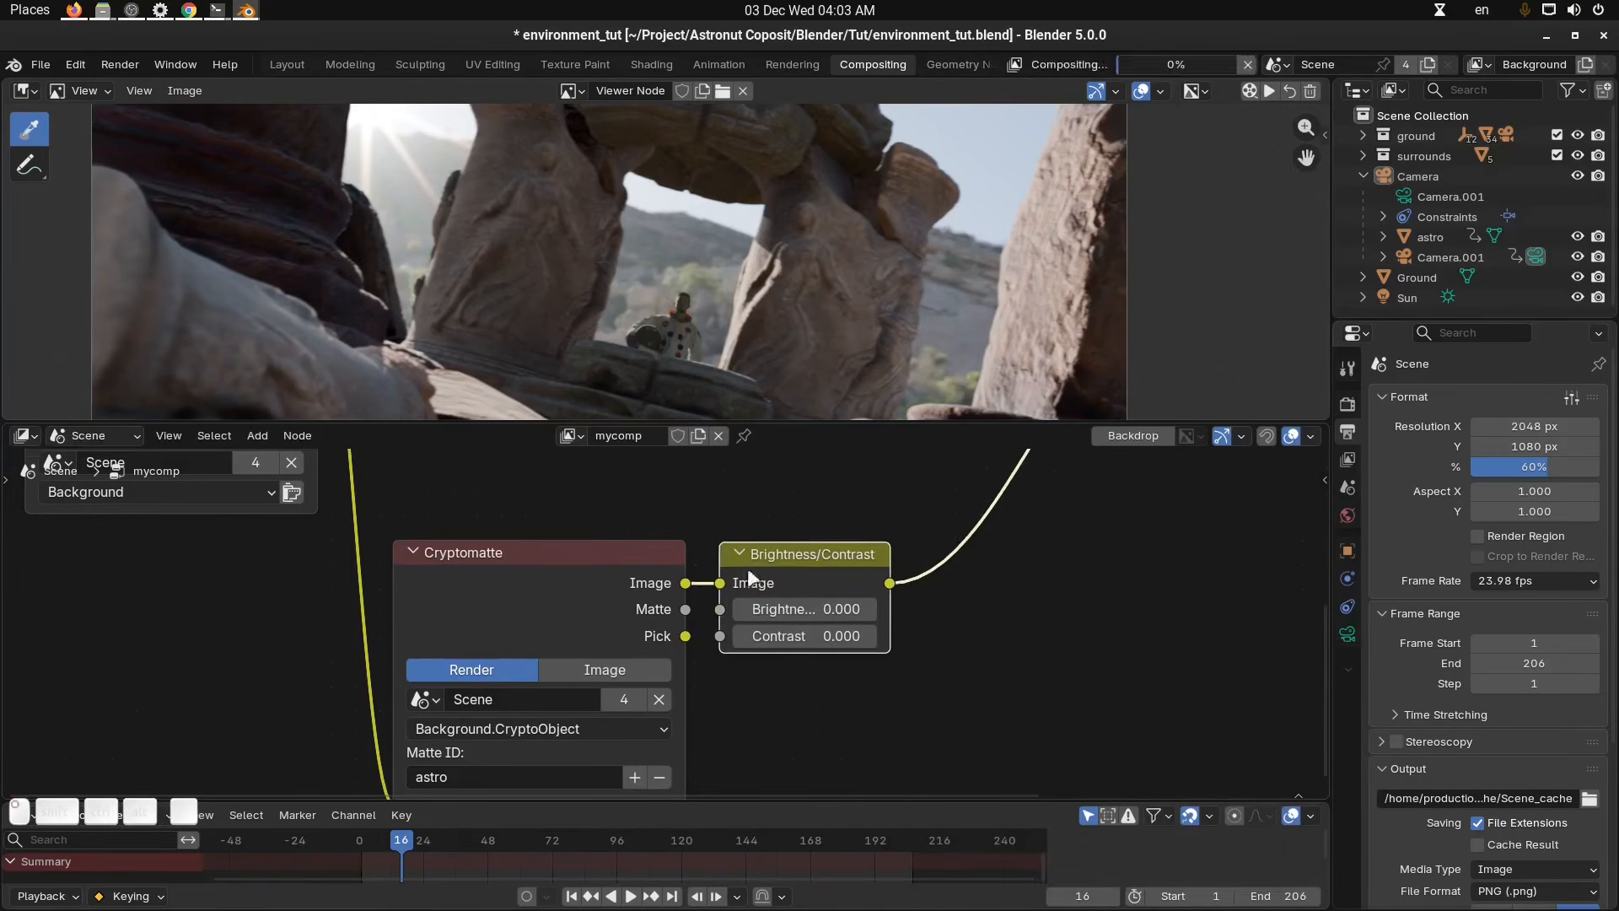
scroll(853, 669, "up", 2)
scroll(745, 317, "up", 3)
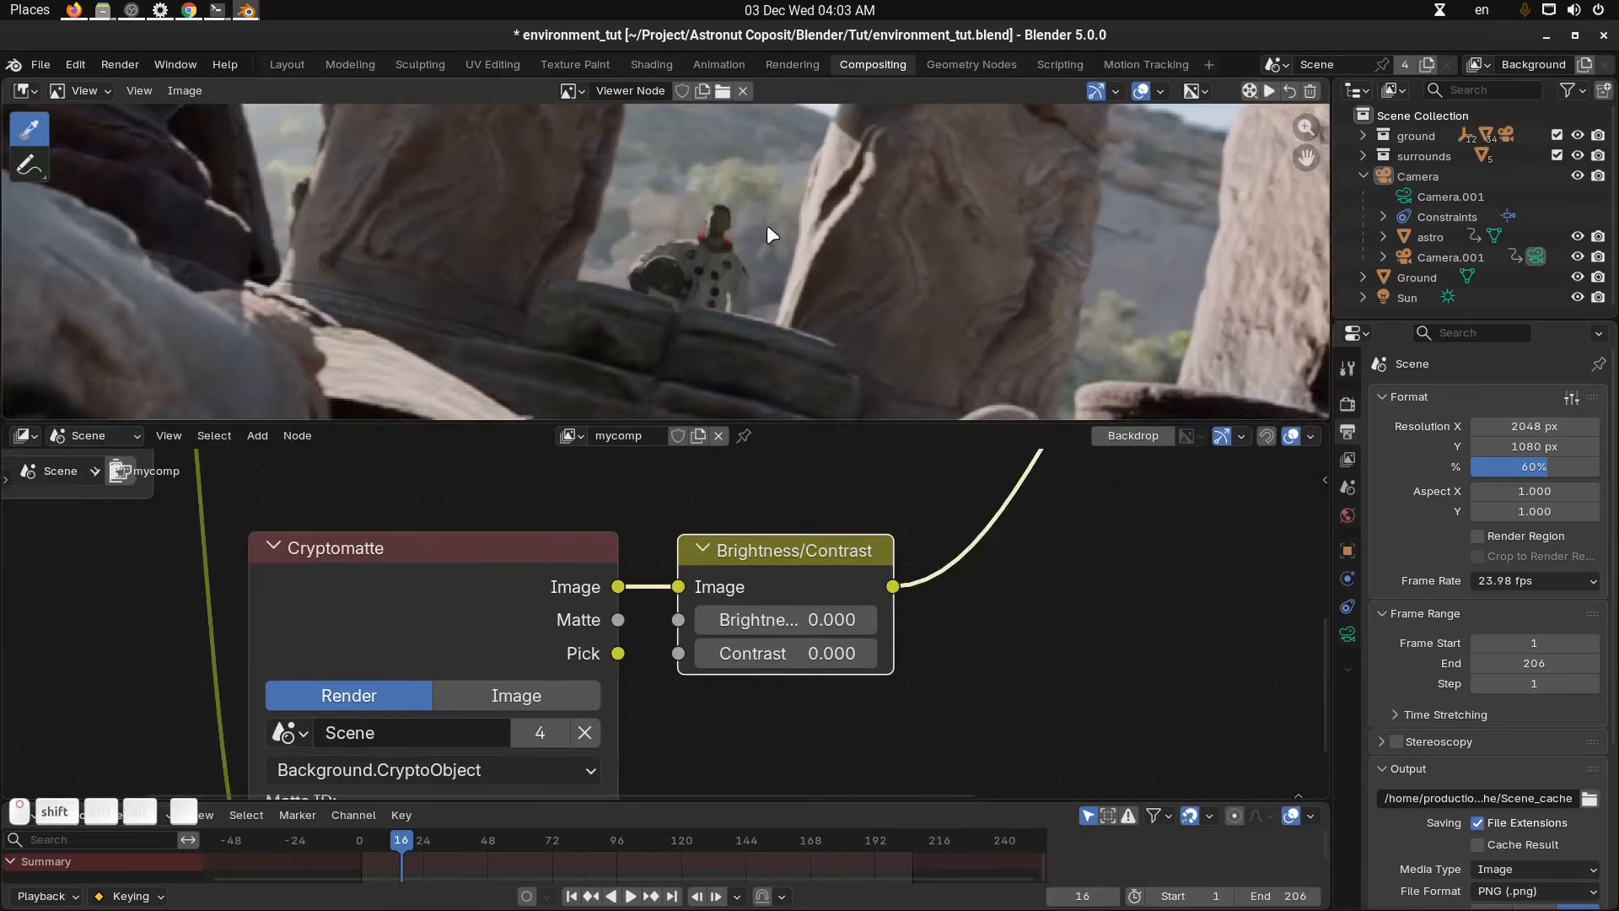
left_click_drag(820, 619, 1389, 619)
middle_click_drag(953, 621, 857, 650)
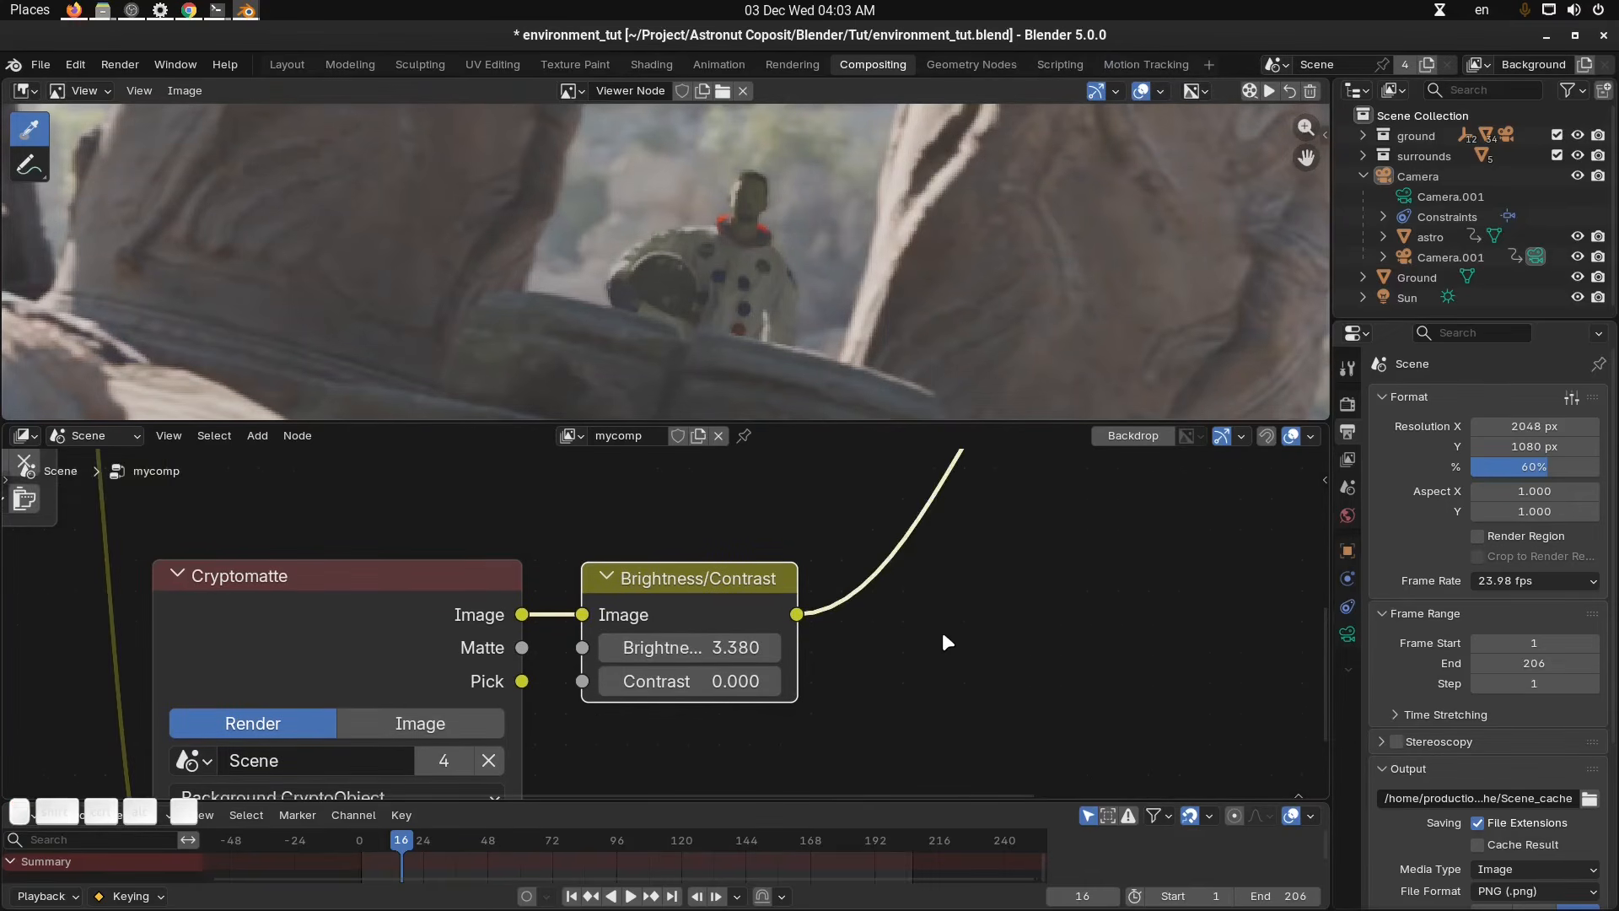
scroll(936, 636, "down", 1)
key("shift+a")
mouse_move(926, 623)
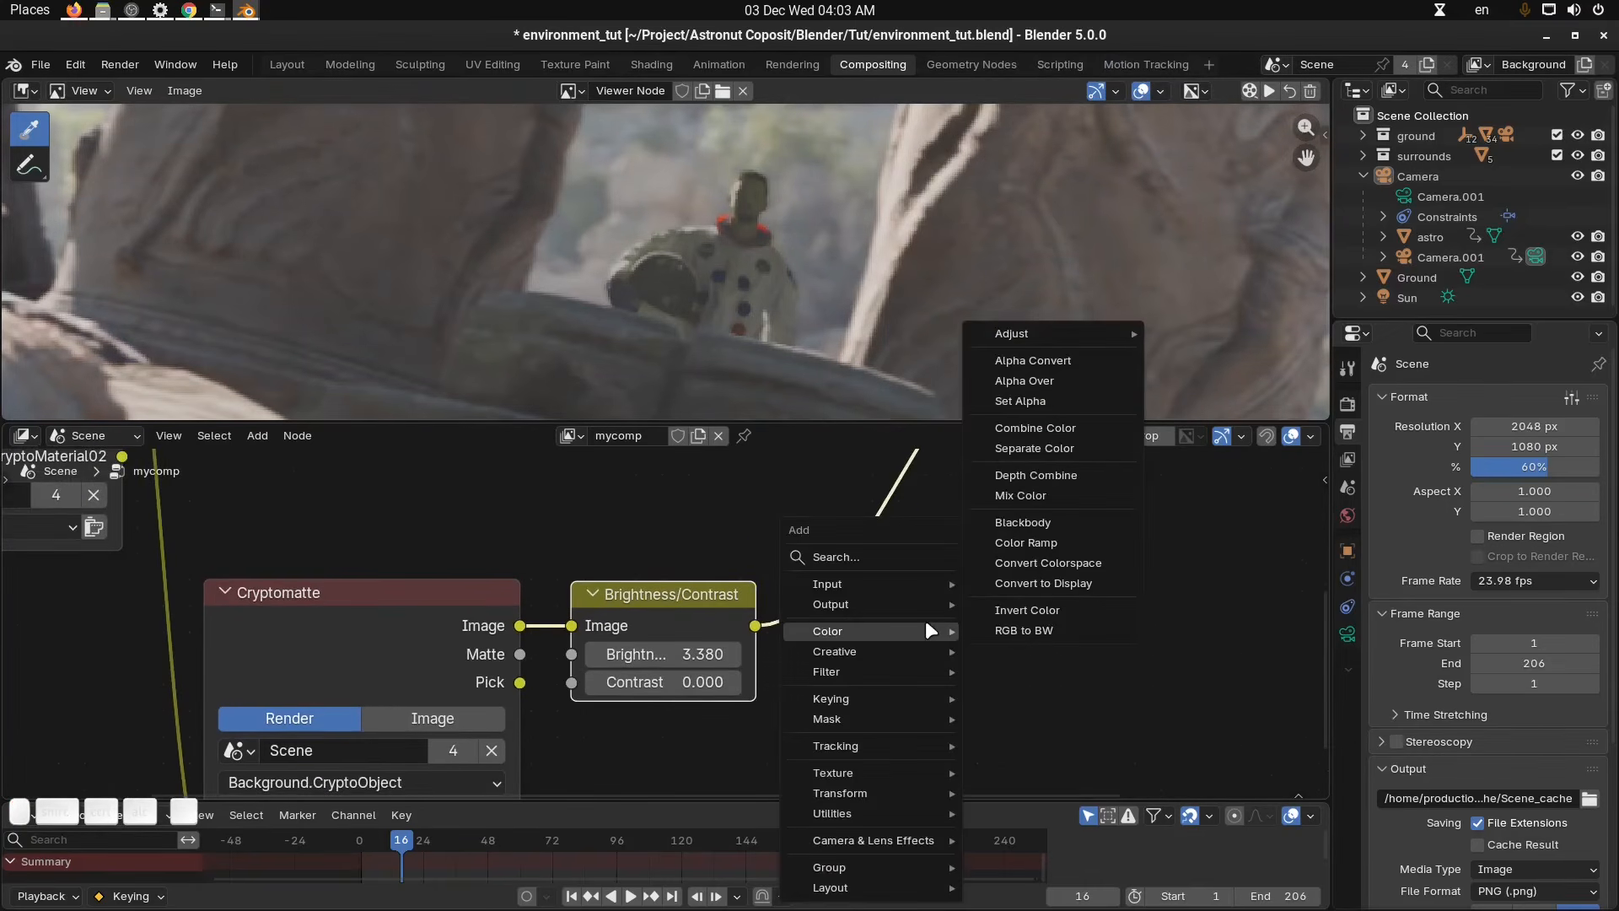
type("alpha")
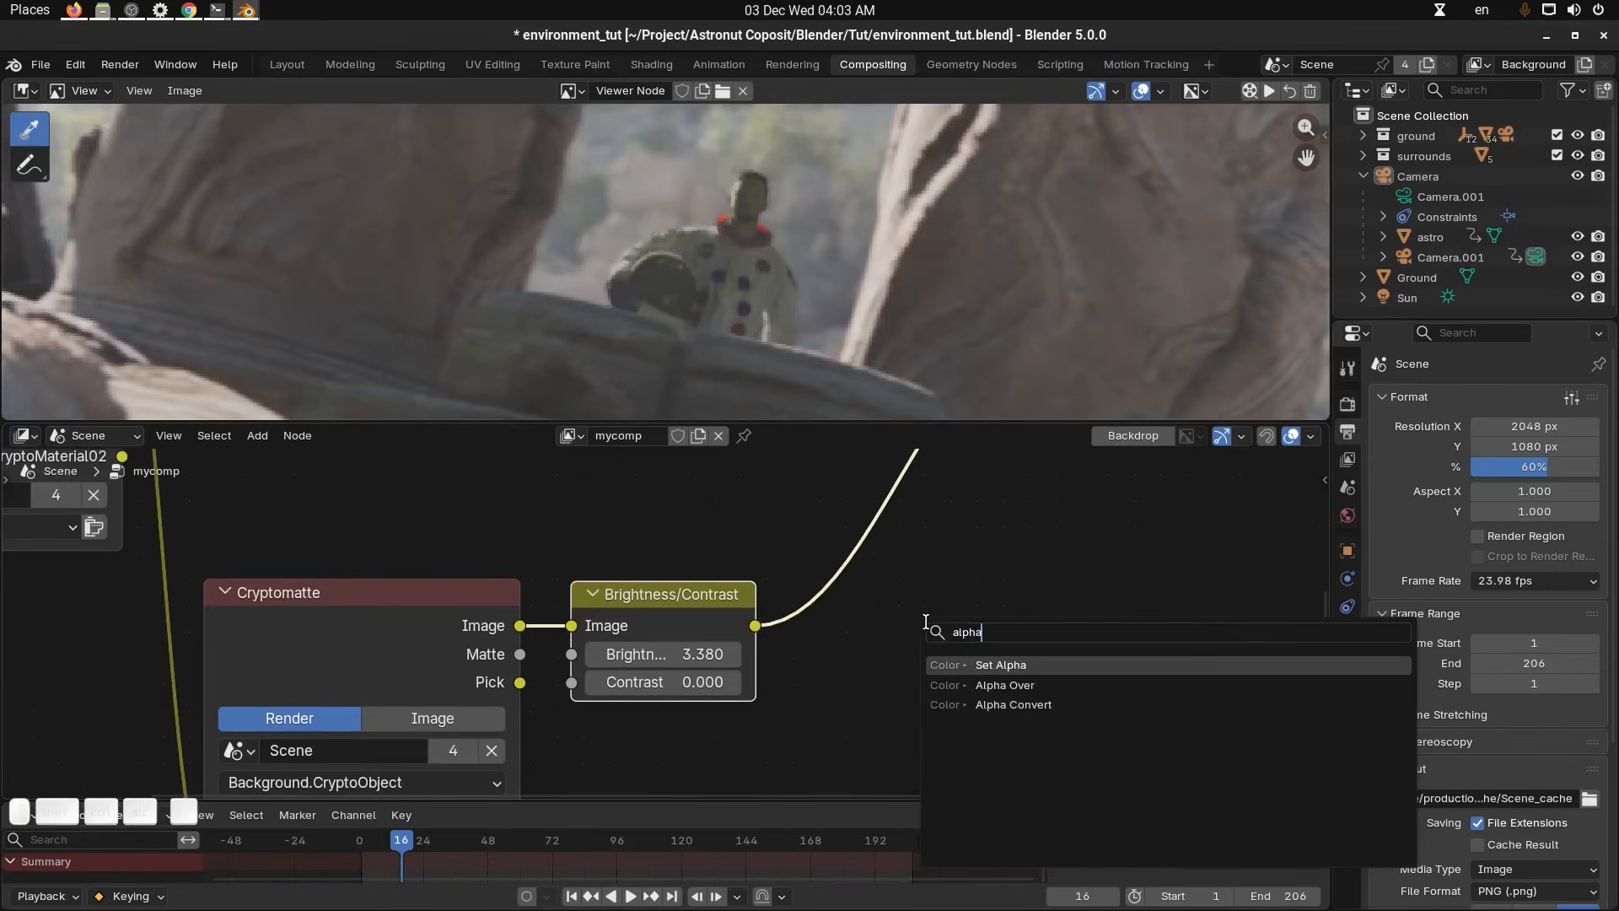
key("Down")
key("Down")
key("Return")
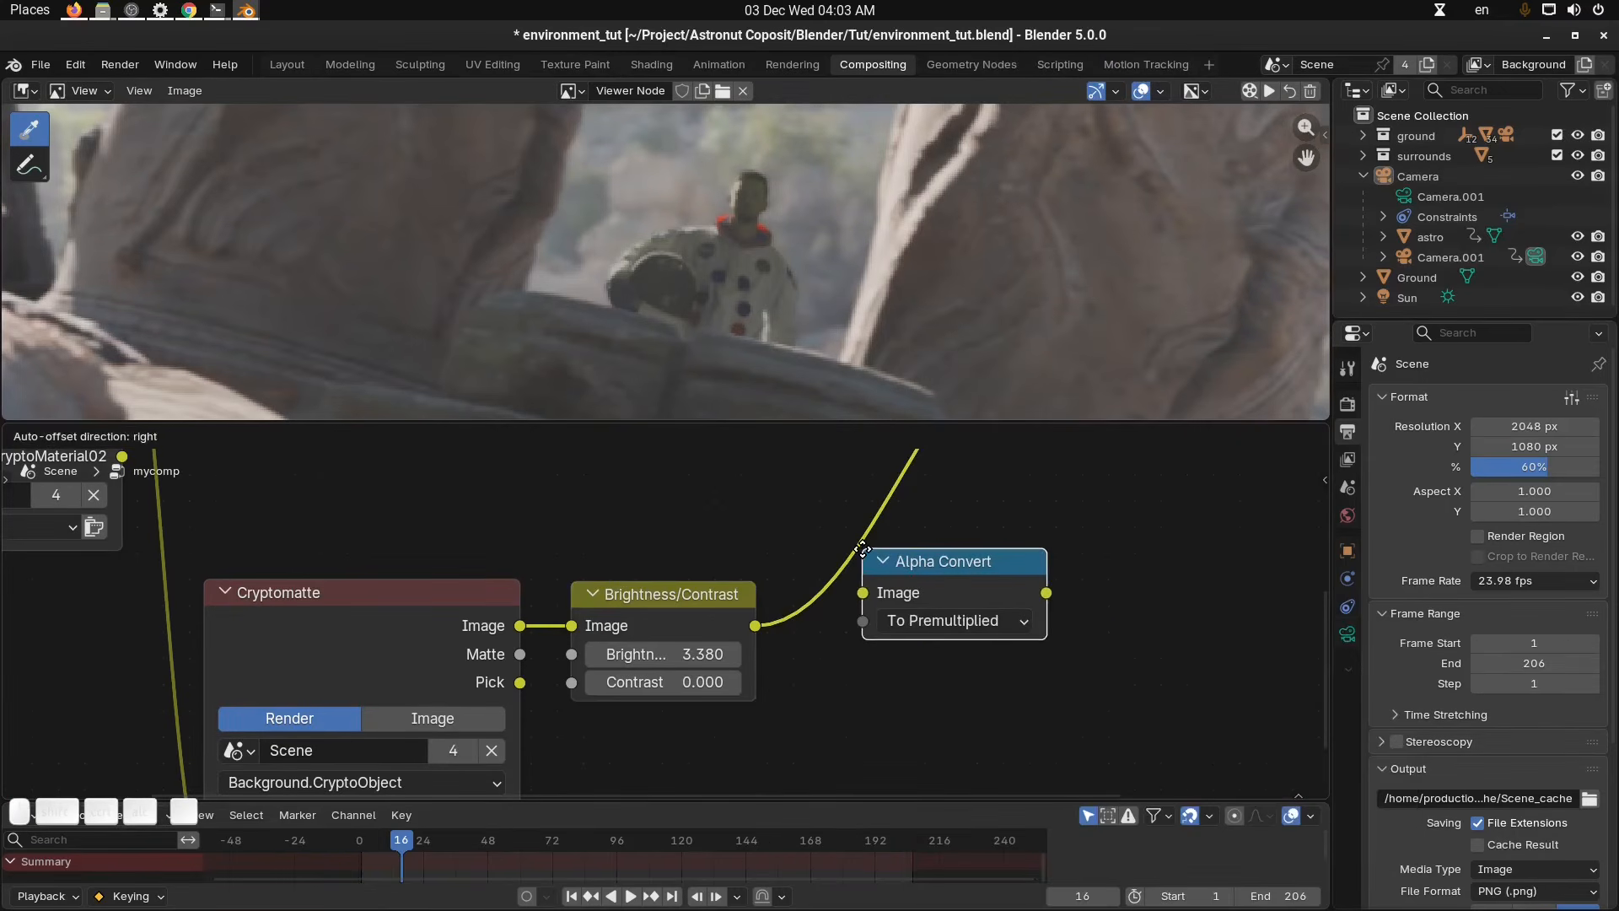
key("Escape")
Insert a Set Alpha node after Brightness/Contrast and connect the Cryptomatte Matte output to its Alpha input.
key("shift+a")
mouse_move(905, 588)
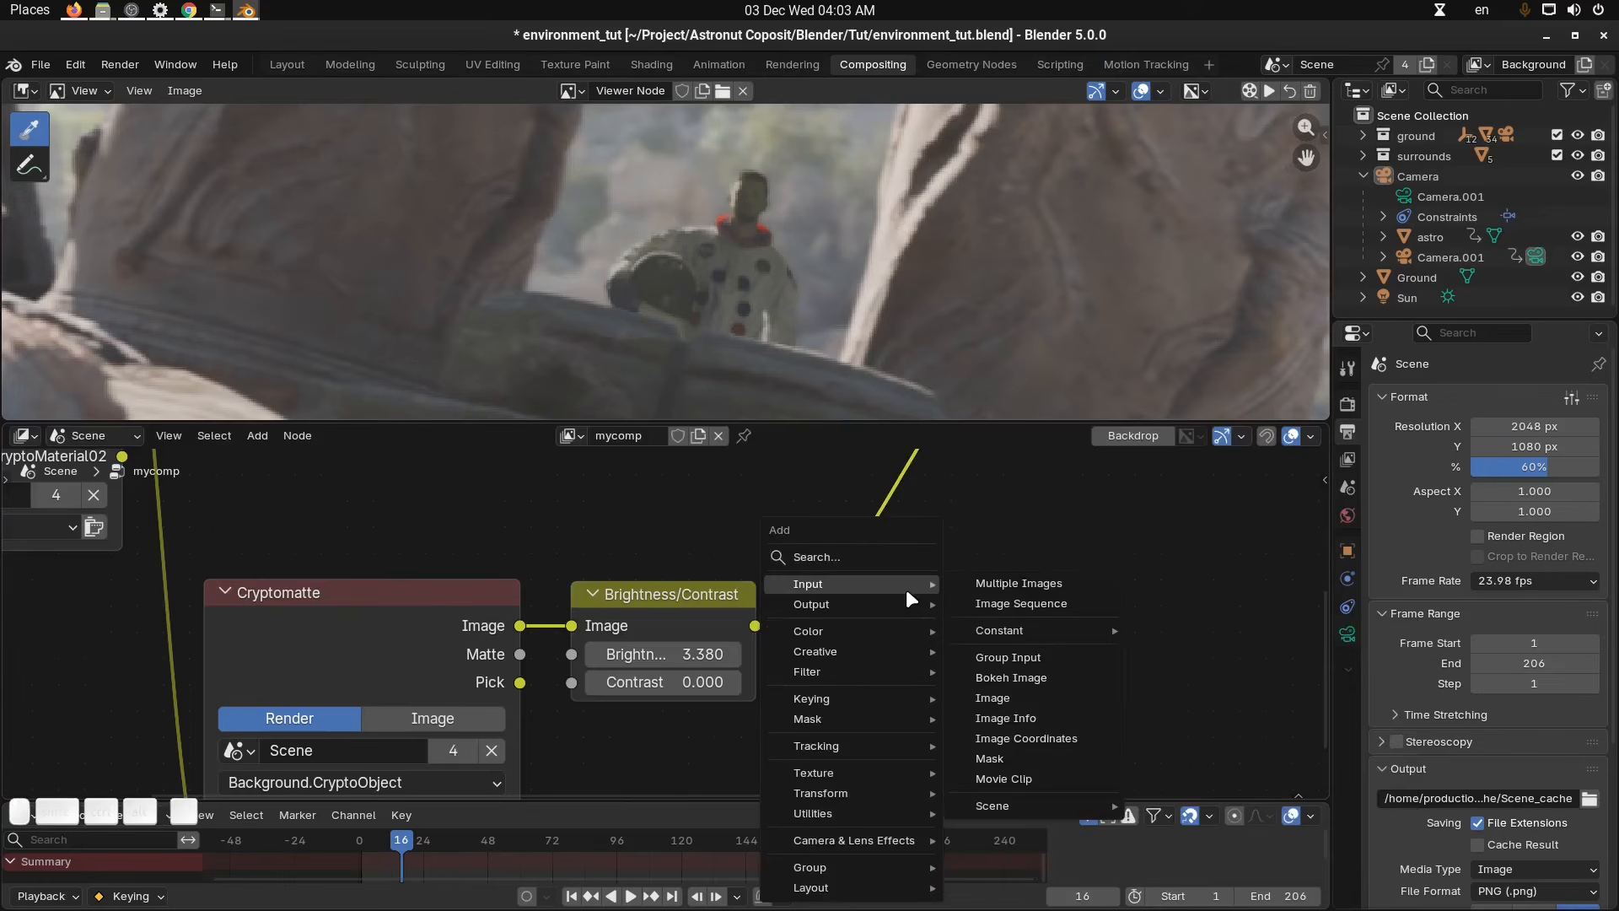
type("alpha")
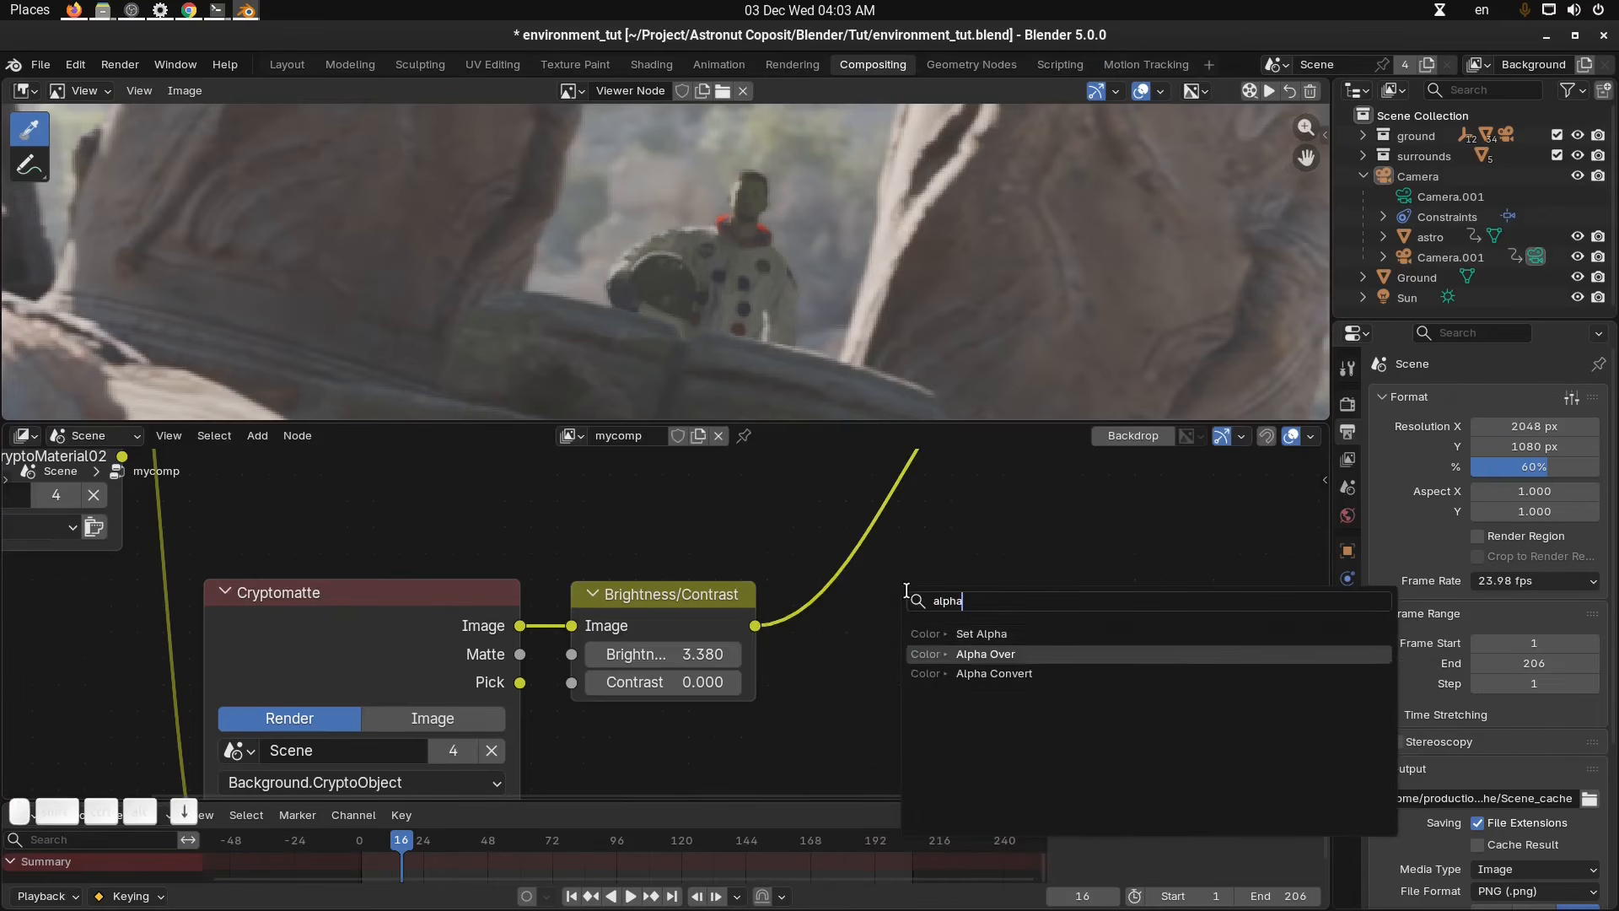
key("Return")
left_click(822, 554)
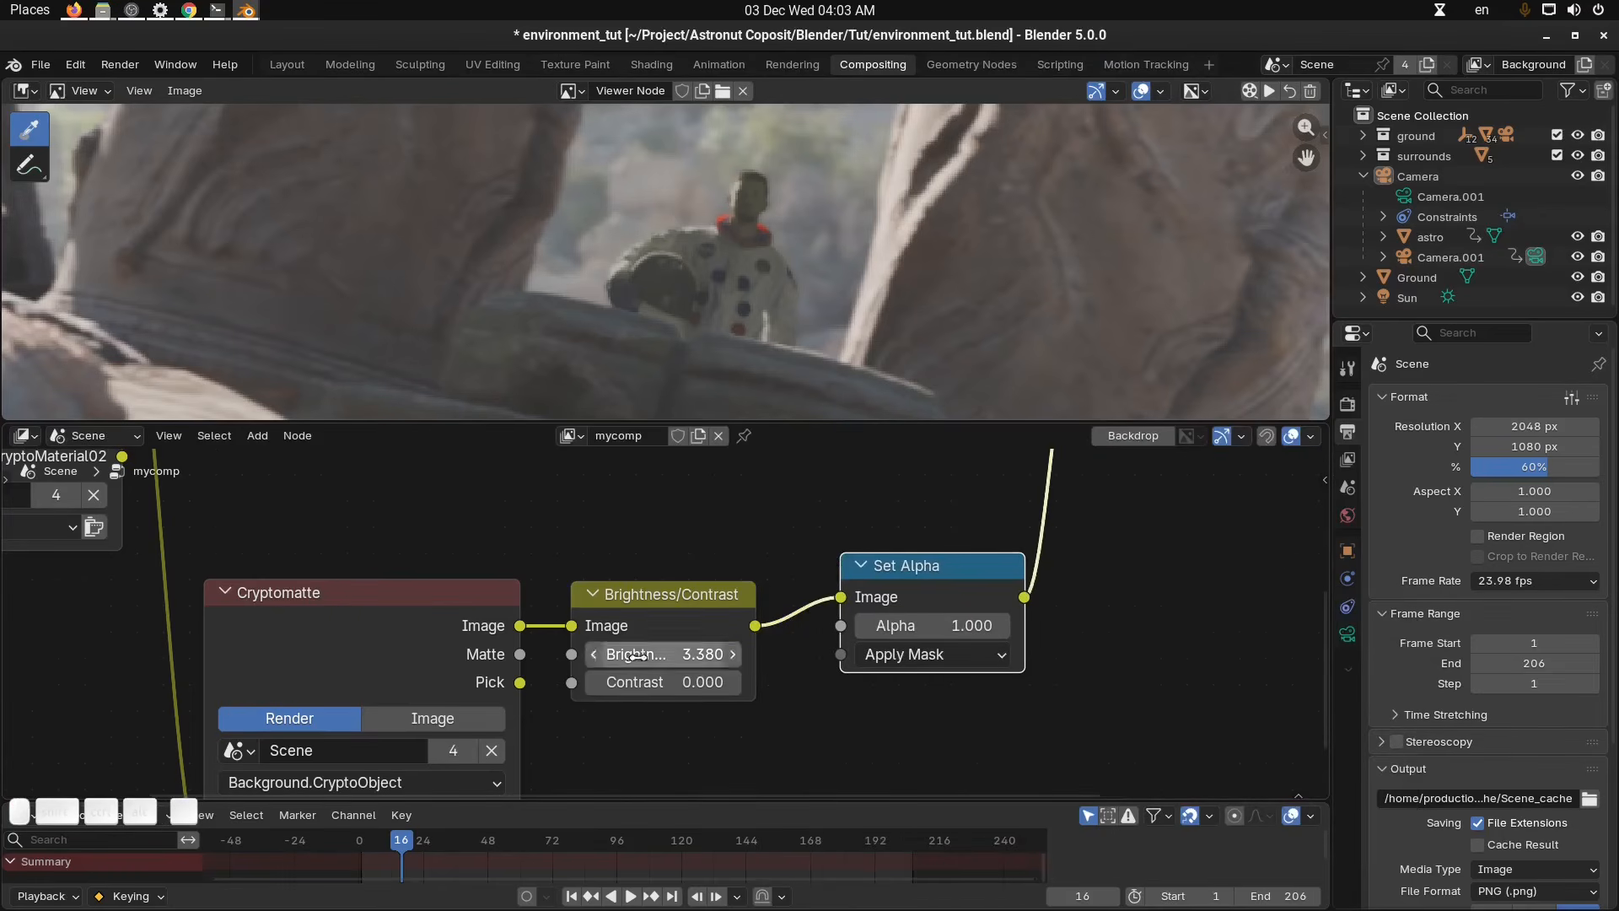
left_click_drag(520, 653, 842, 626)
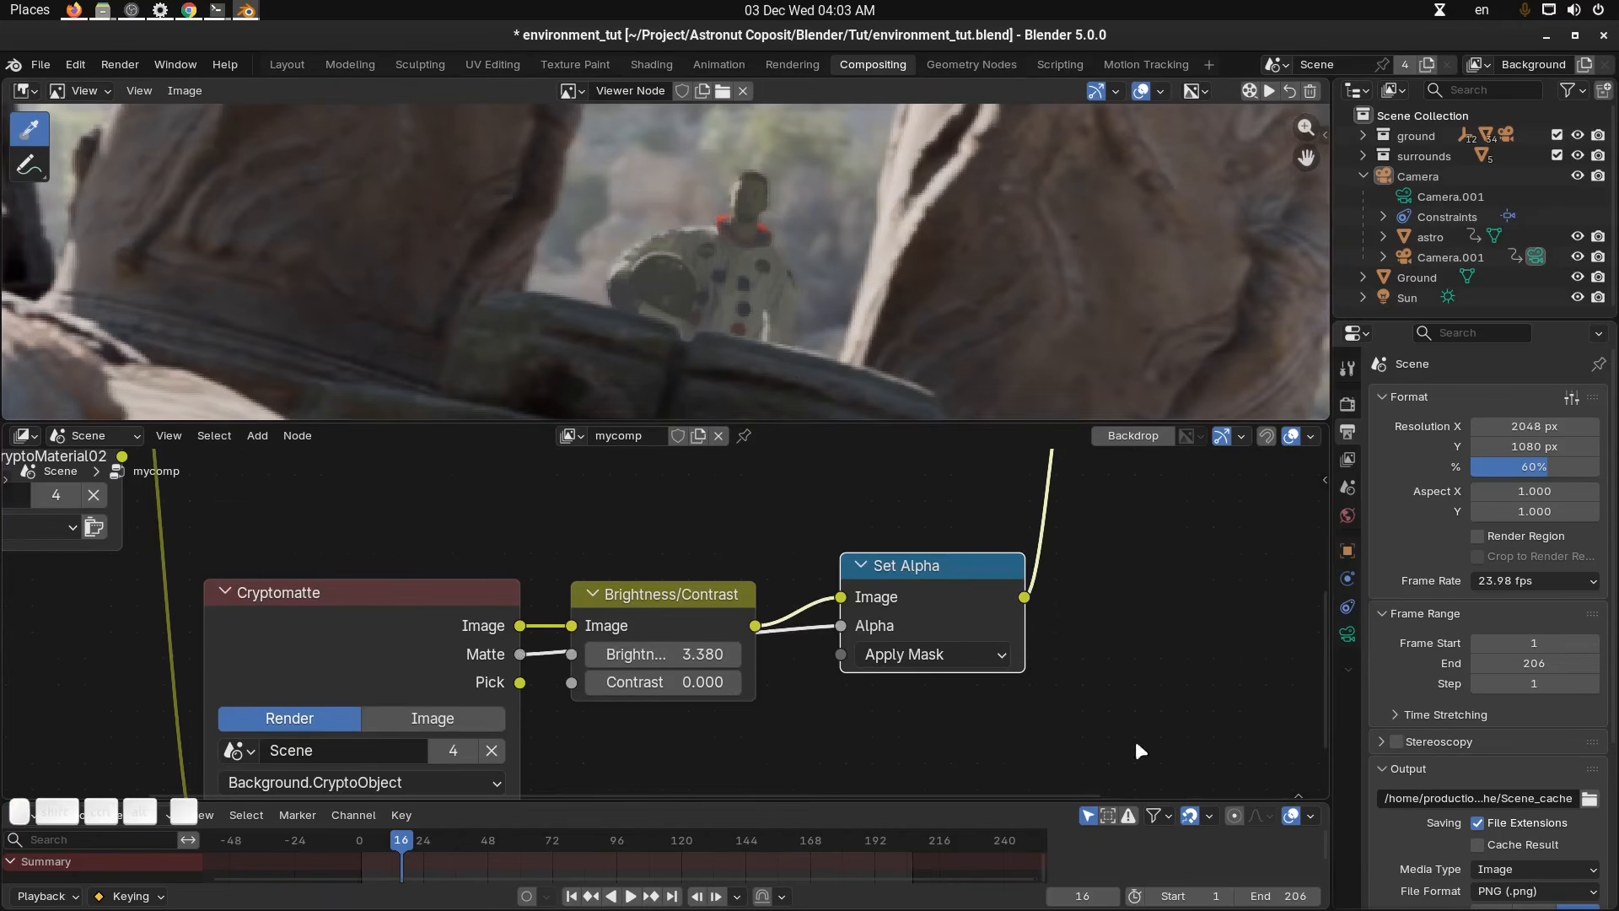
Raise the Brightness to about 6.24 and rearrange the Set Alpha and Brightness/Contrast nodes.
left_click_drag(705, 651, 844, 651)
left_click_drag(938, 589, 1182, 579)
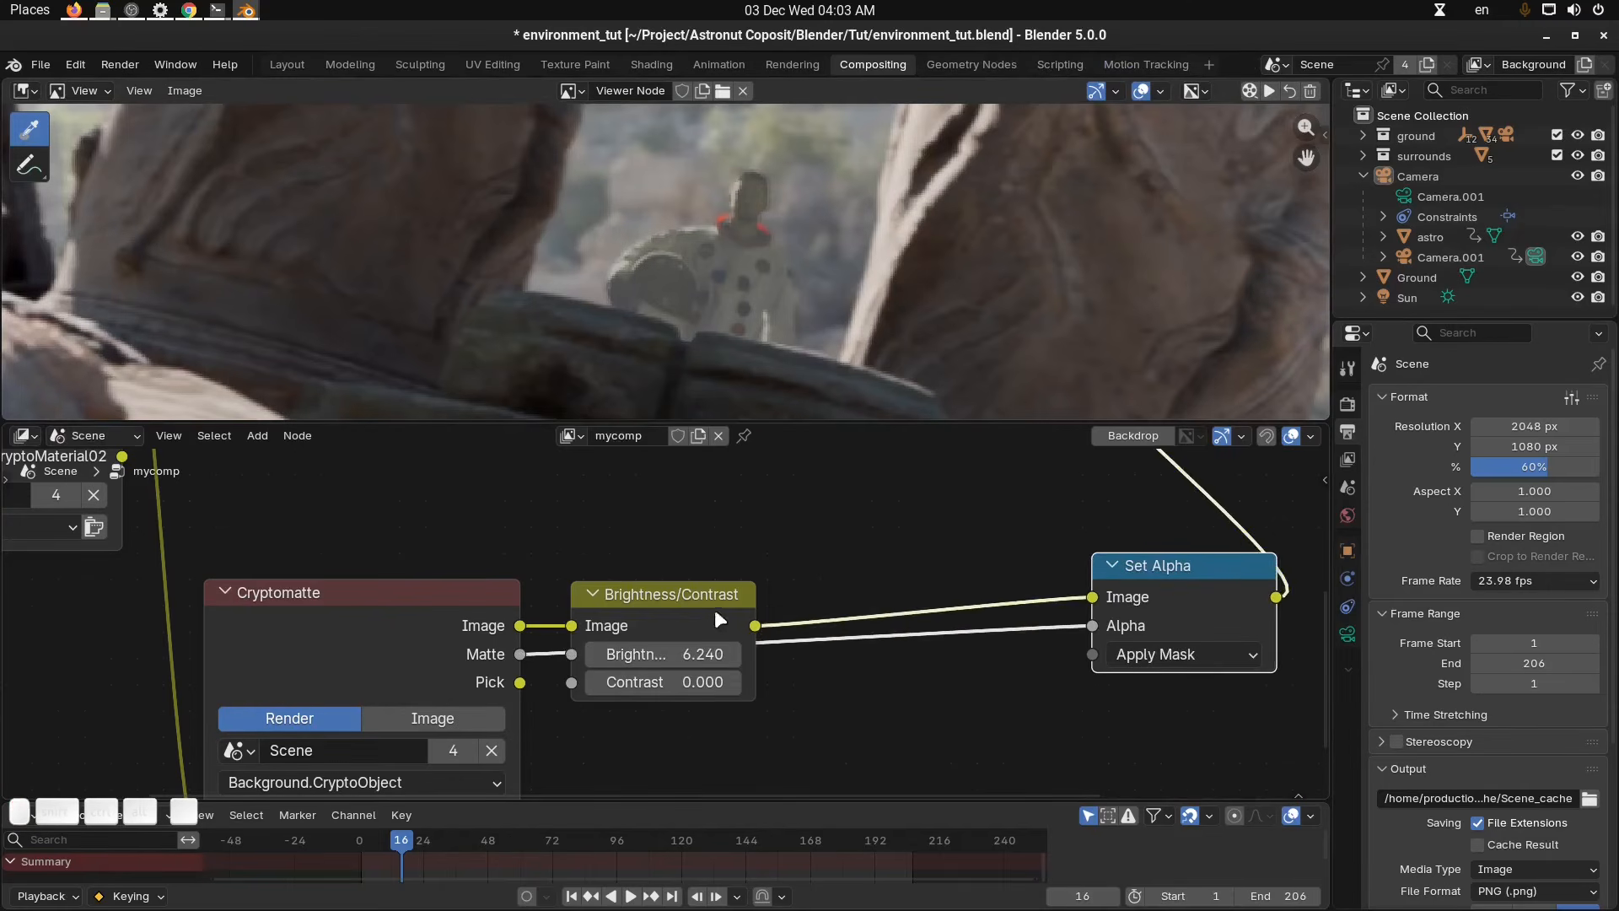
left_click_drag(728, 591, 731, 529)
middle_click_drag(889, 529, 868, 545)
left_click(876, 540)
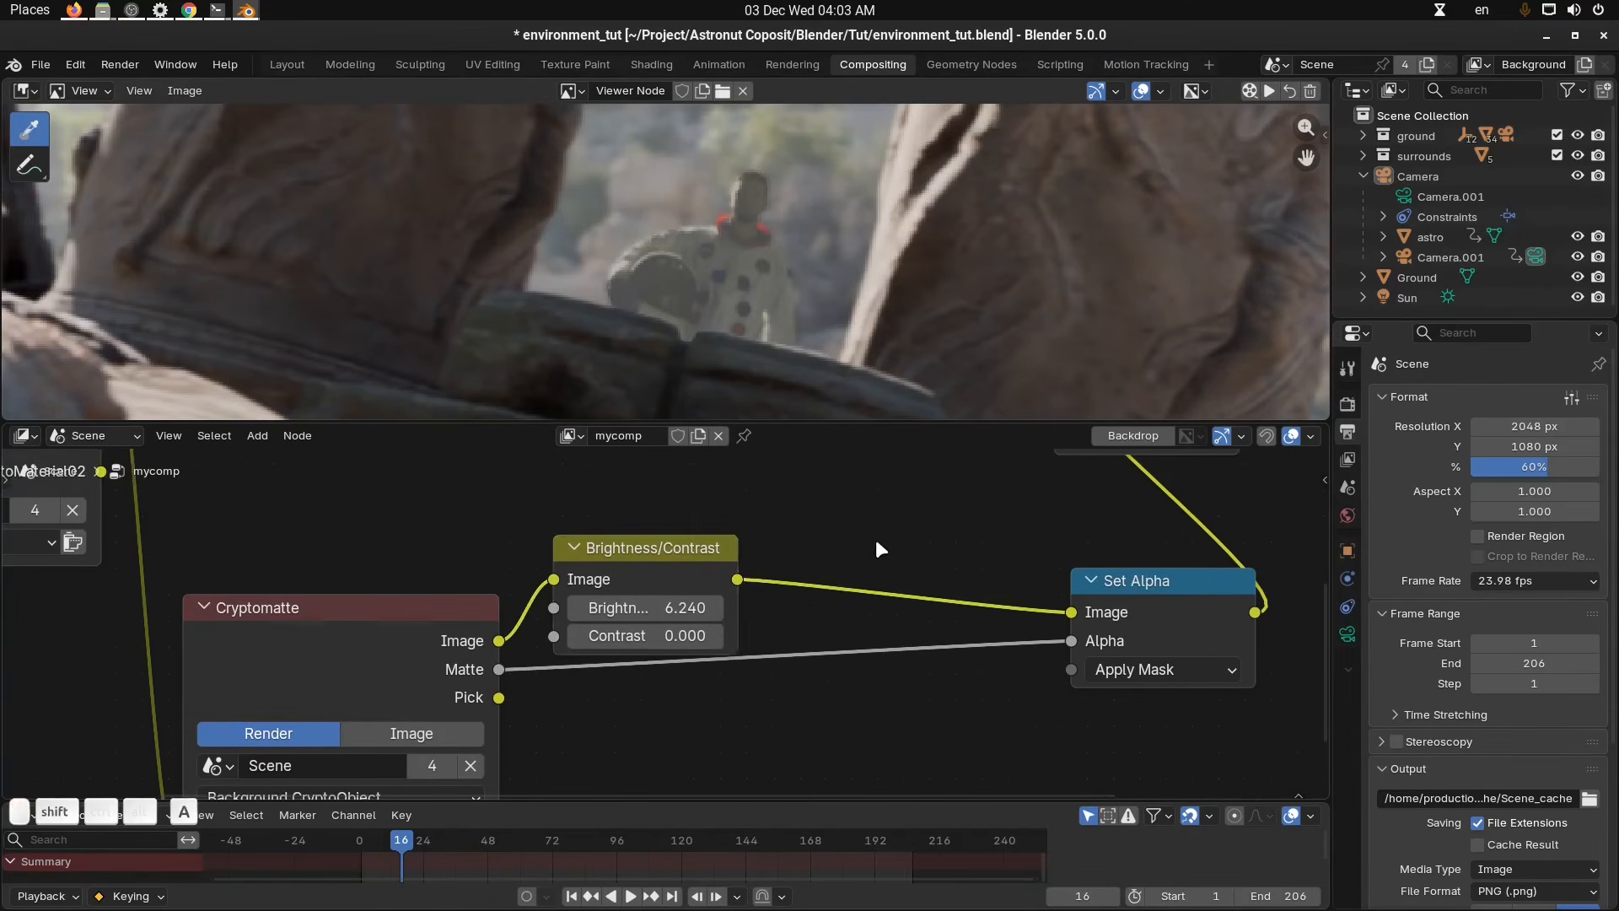
Insert a Gamma node between Brightness/Contrast and Set Alpha, setting Gamma to about 0.62.
key("shift+a")
type("gam")
key("Return")
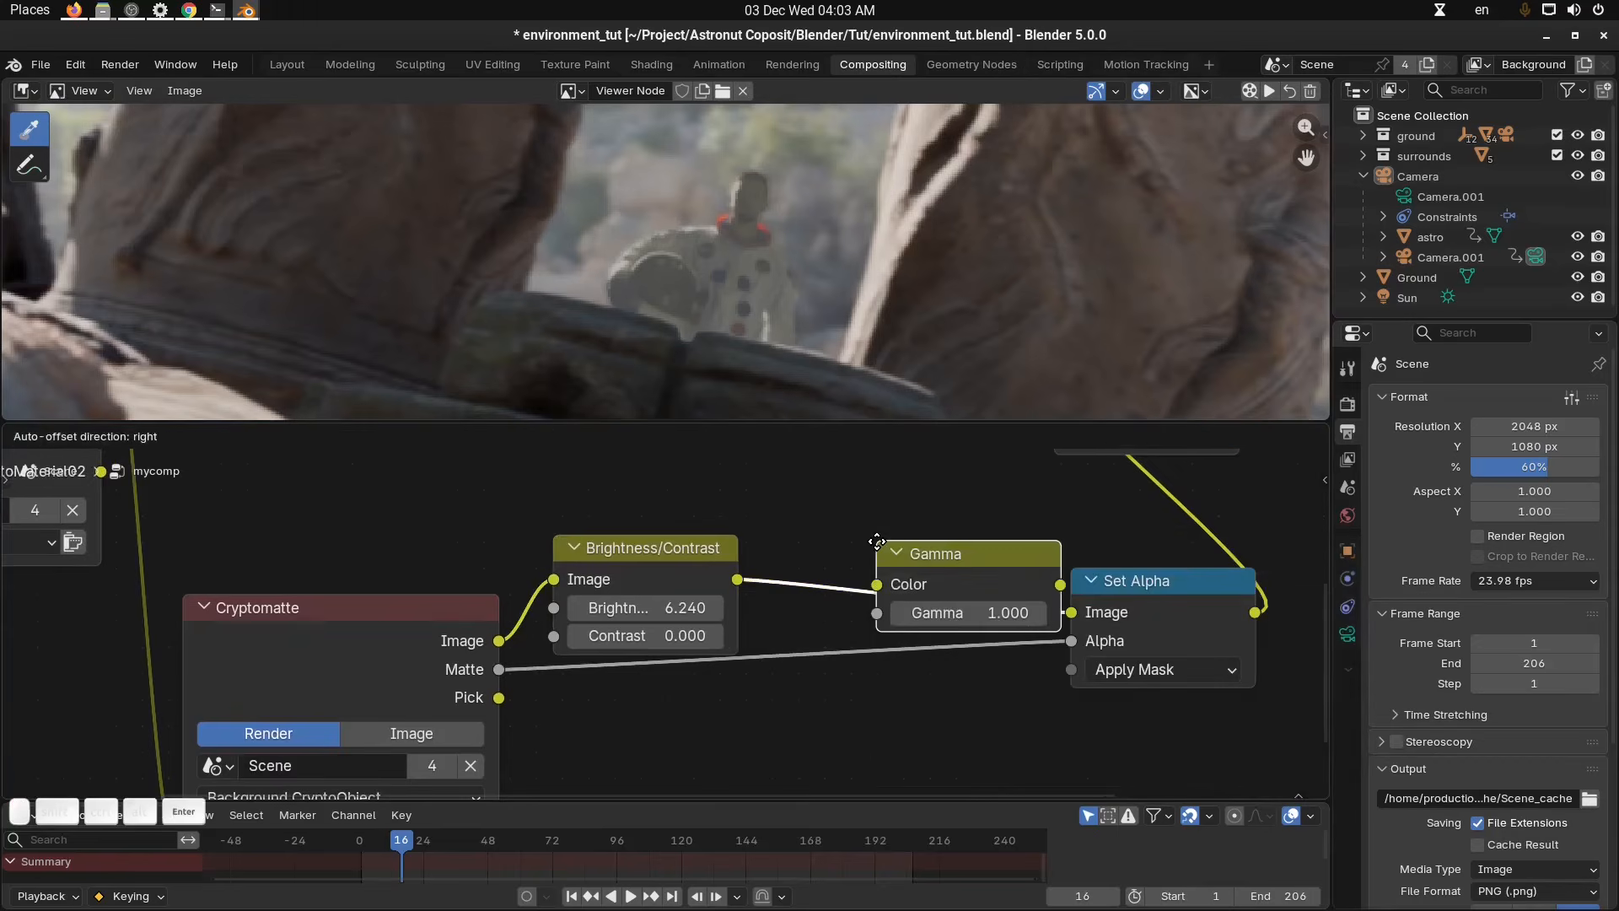
left_click(863, 589)
left_click_drag(946, 605, 828, 605)
Mute the Brightness/Contrast node.
left_click(643, 580)
key("m")
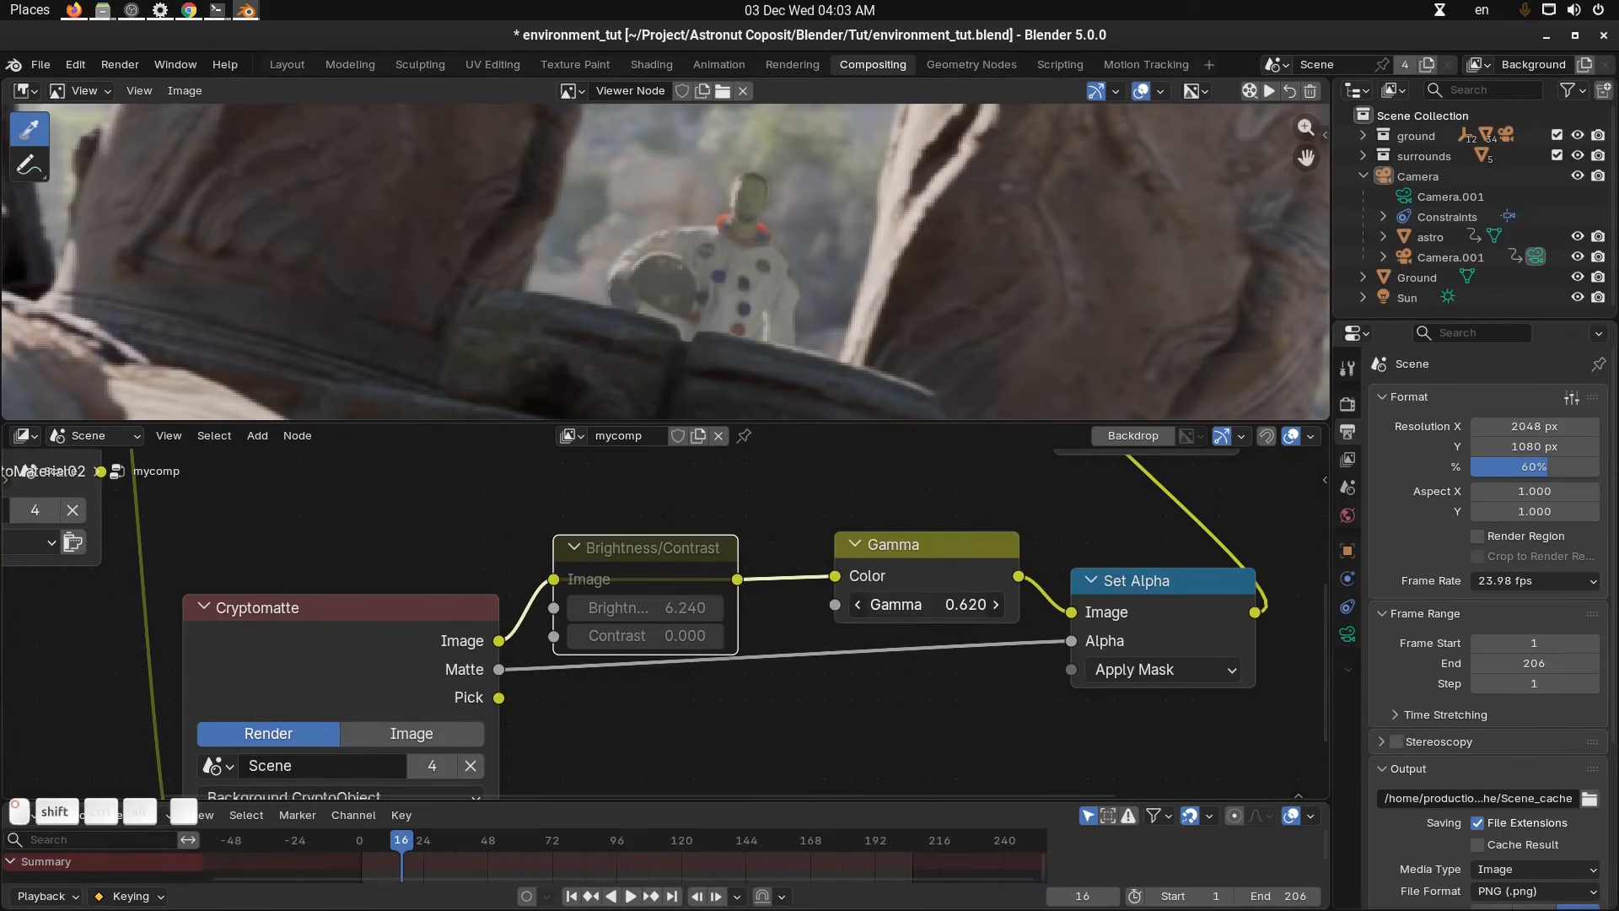
scroll(825, 252, "down", 7)
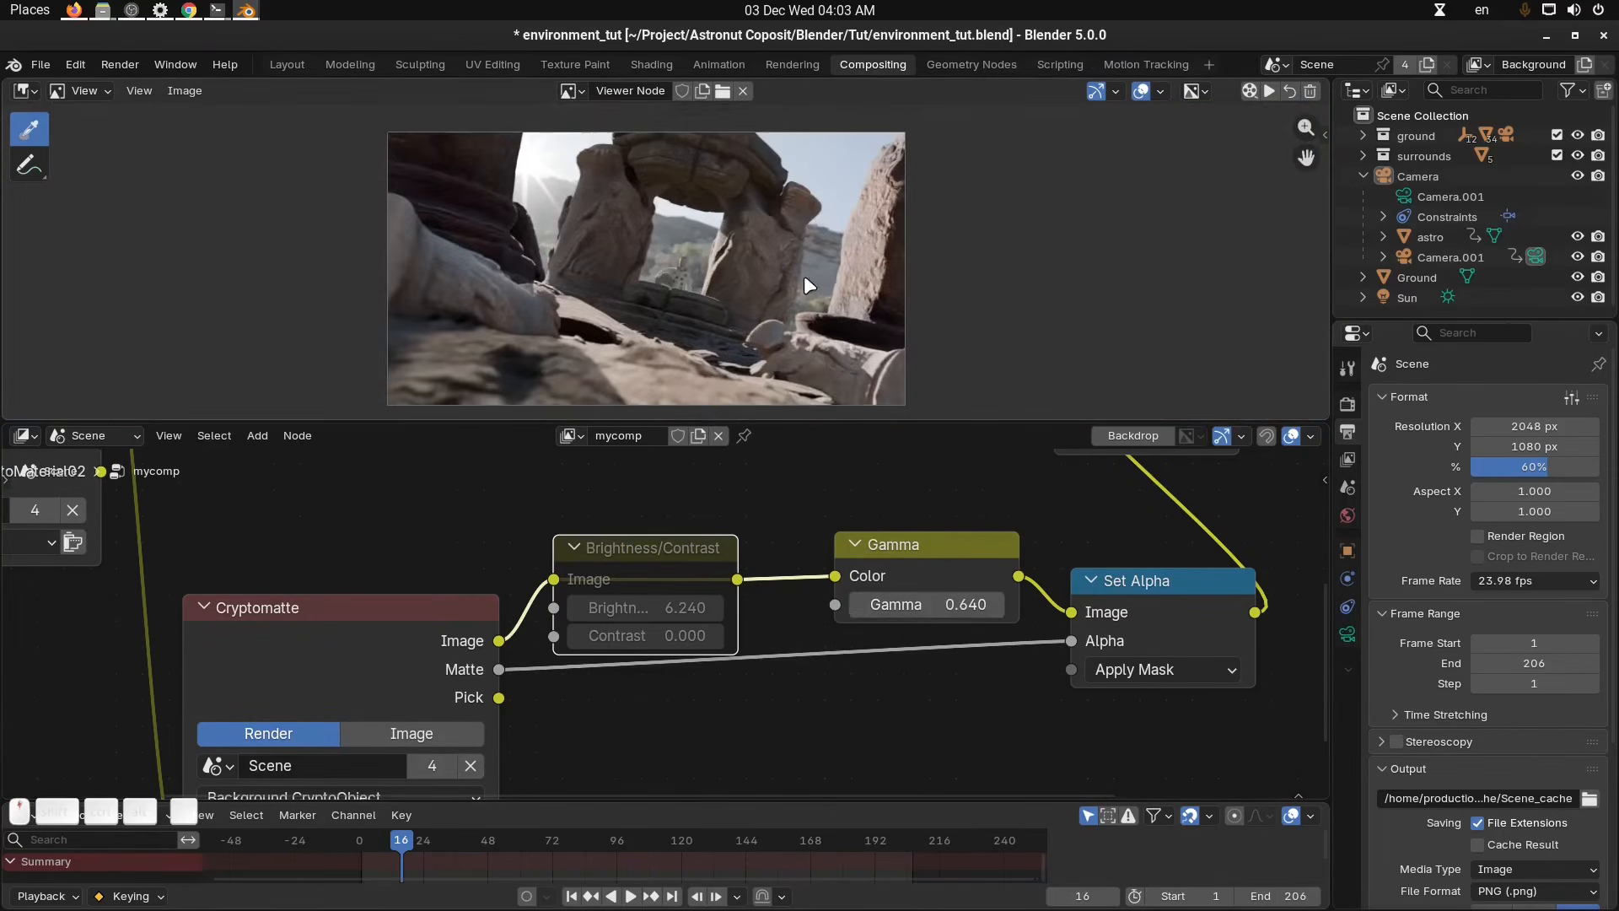
scroll(801, 278, "up", 2)
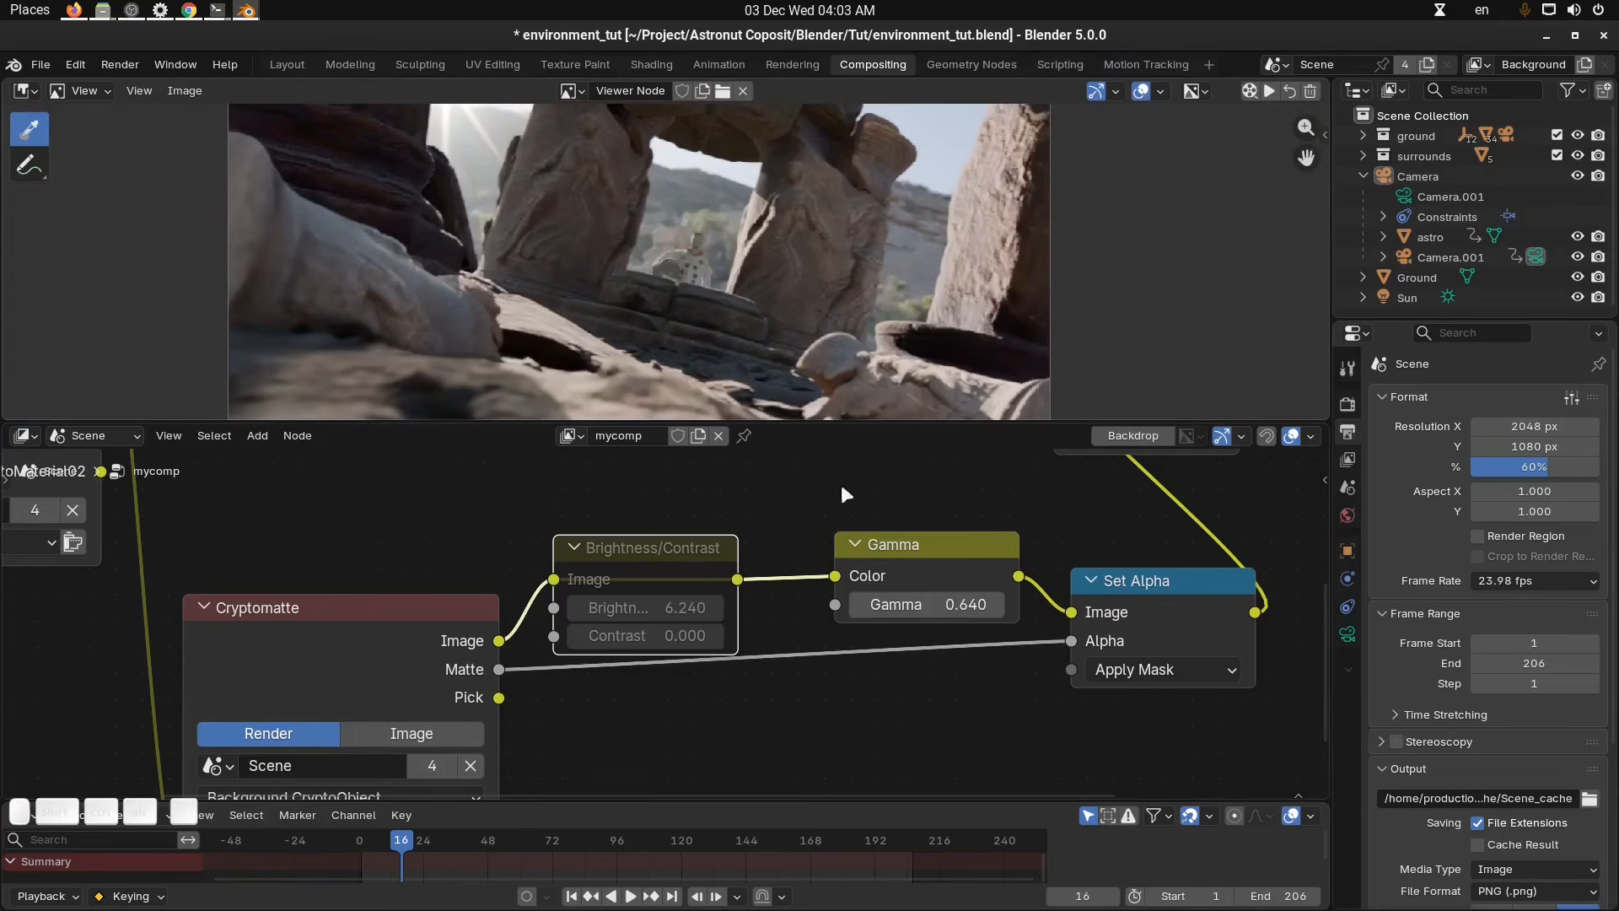
Keyframe the Gamma value at frame 1.
key("shift+Left")
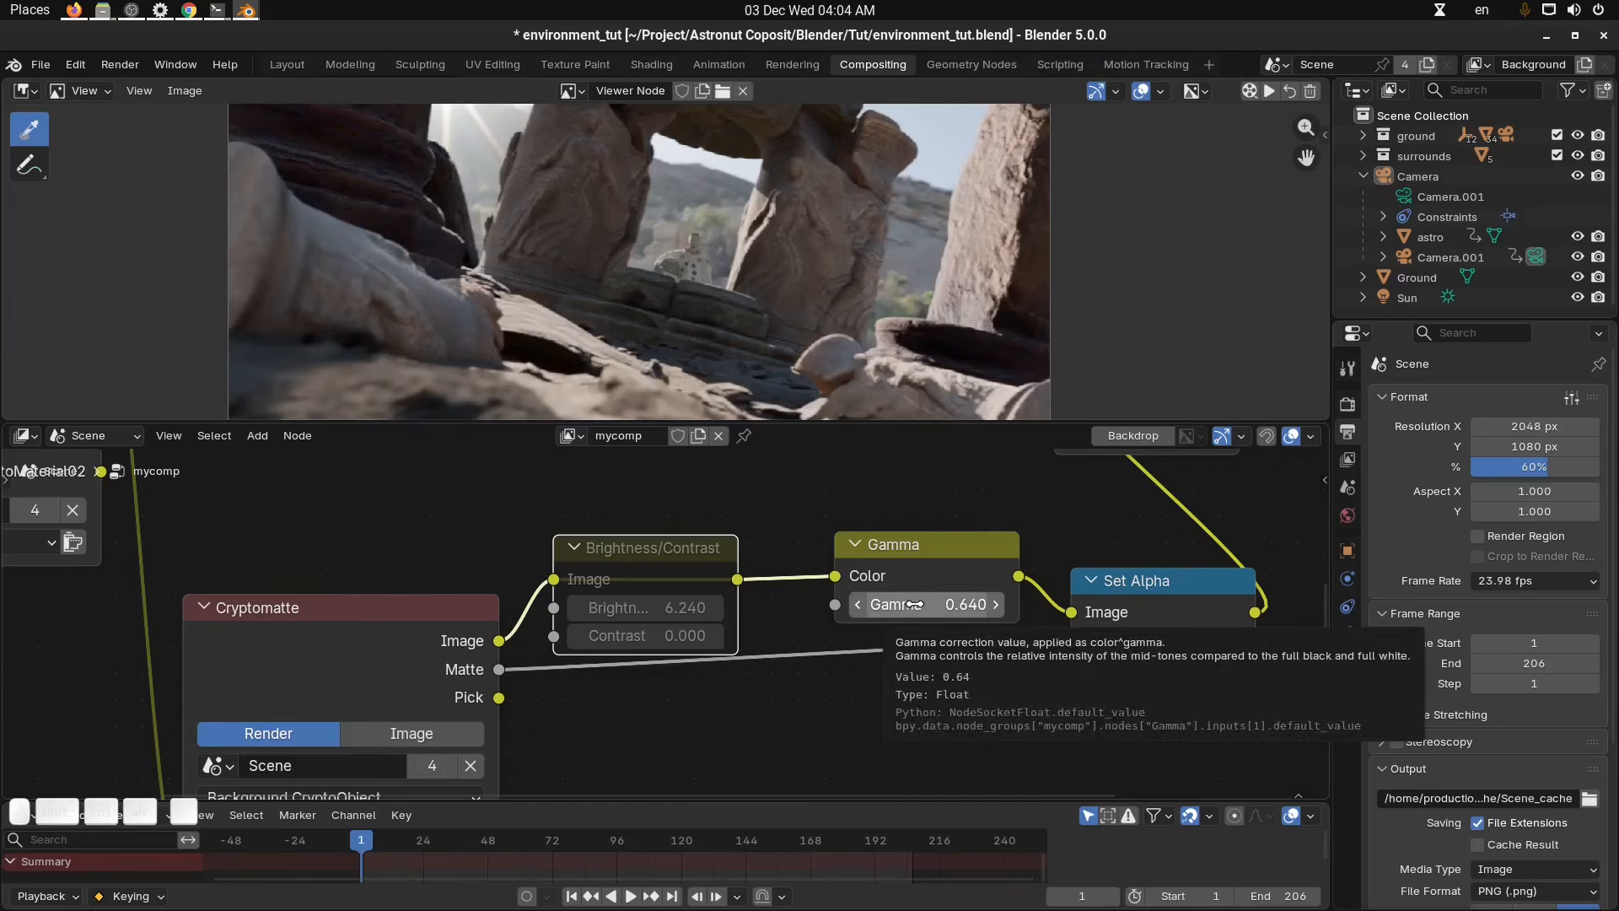
key("i")
At frame 37, set the Gamma value to 0.8 so it is keyed there.
left_click_drag(388, 848, 459, 838)
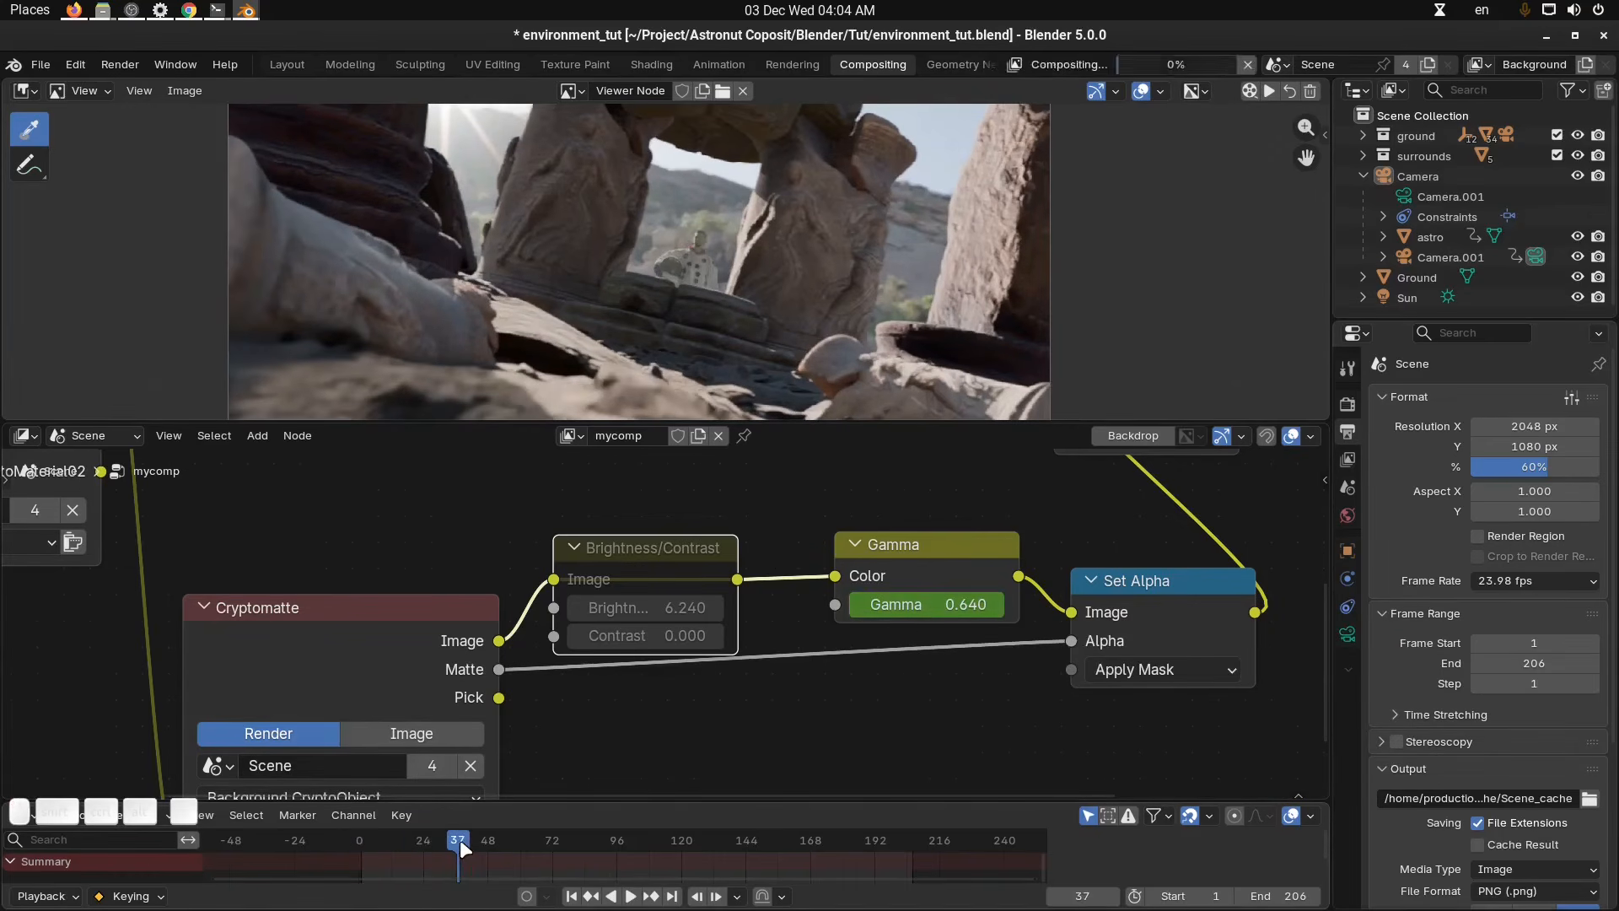
left_click(929, 602)
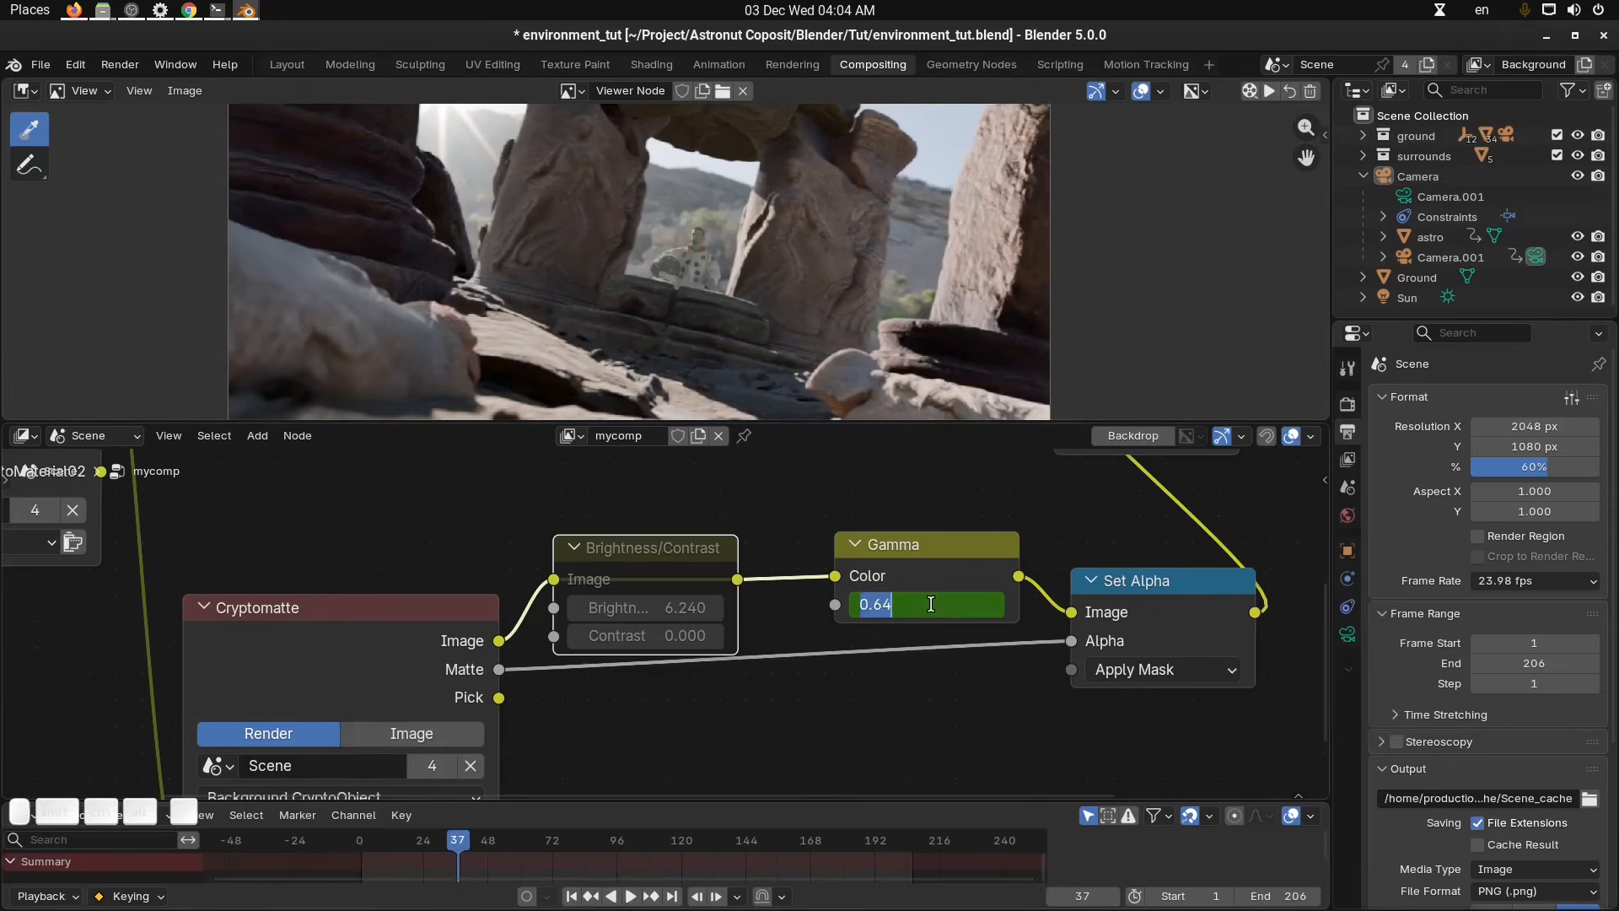
type("1")
key("Return")
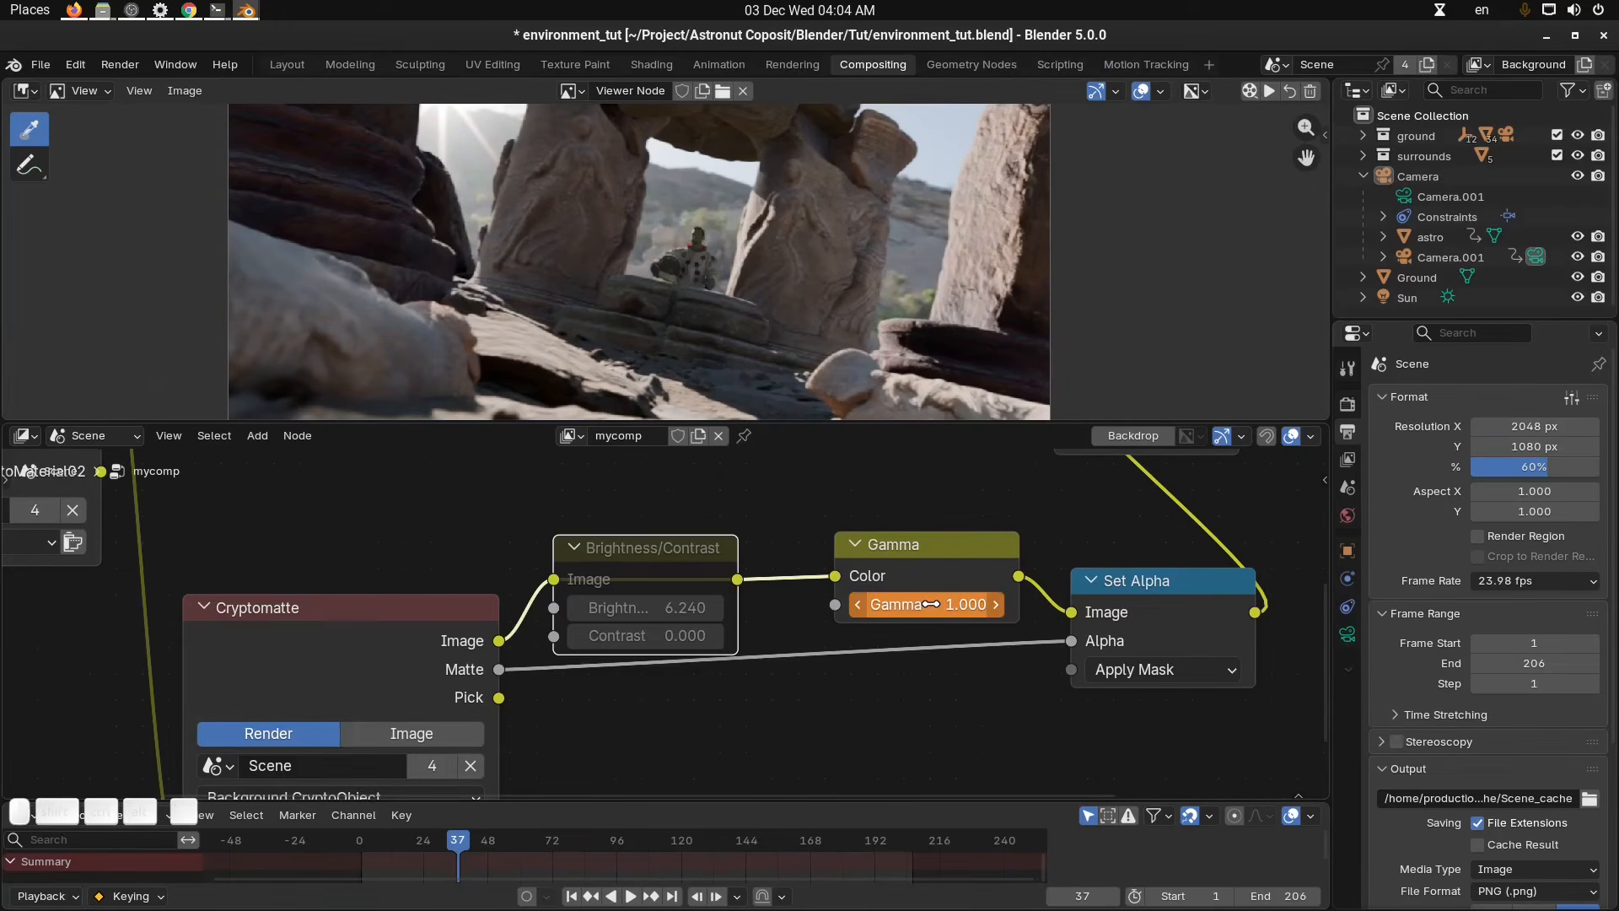
left_click(929, 604)
type("0.8")
key("Return")
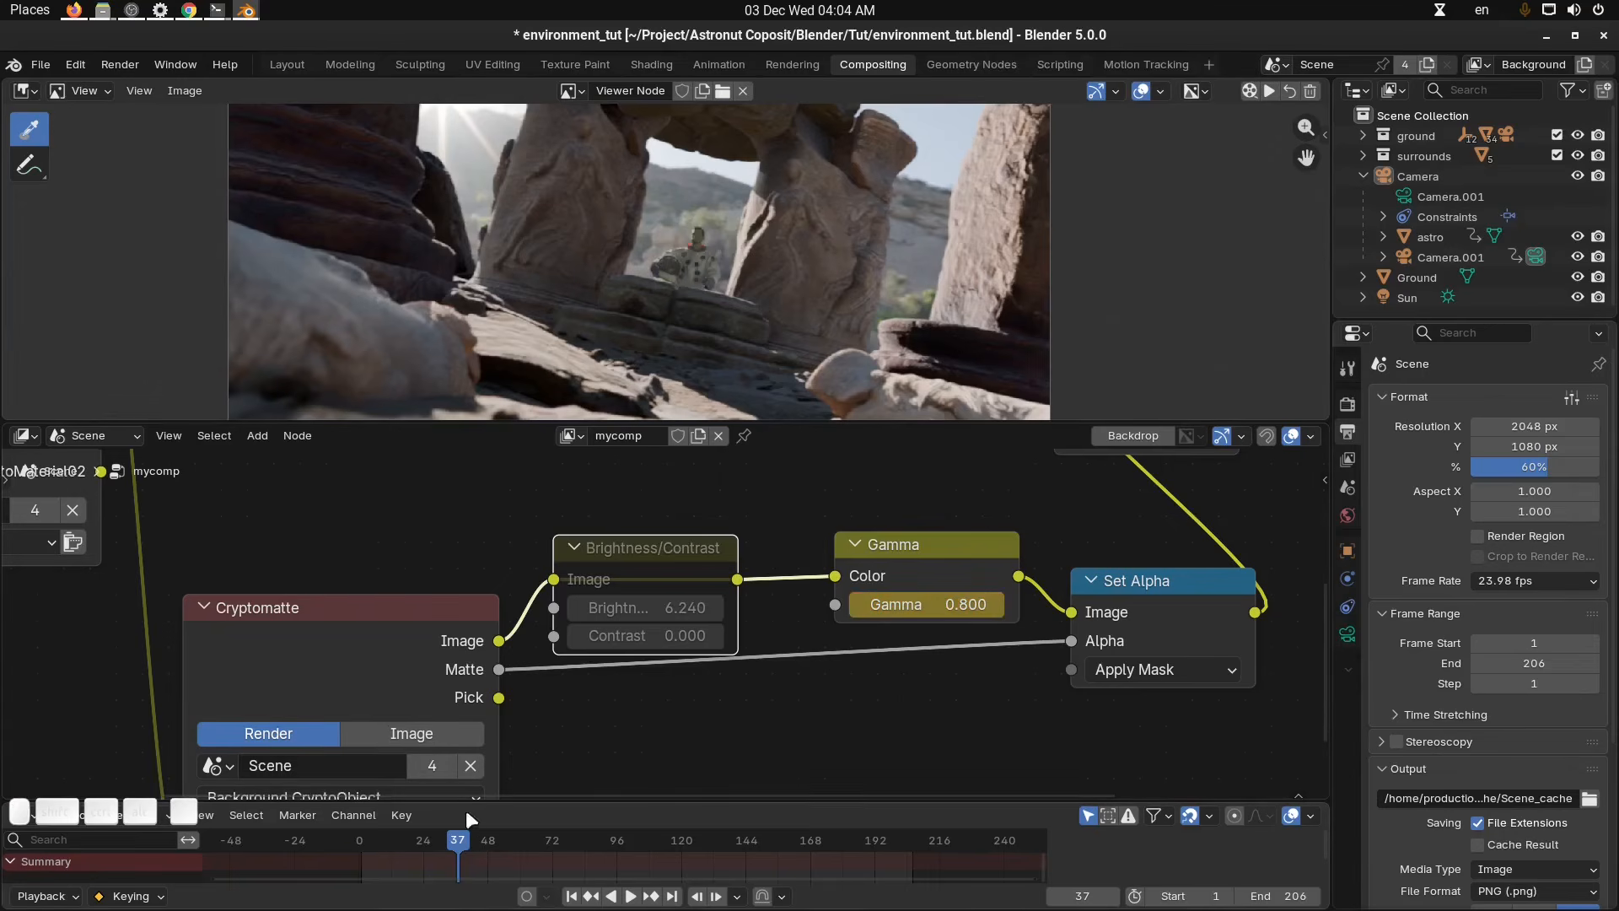
Set the scene's end frame to 56.
mouse_move(448, 837)
left_mouse_down()
mouse_move(419, 843)
mouse_move(459, 843)
left_mouse_up()
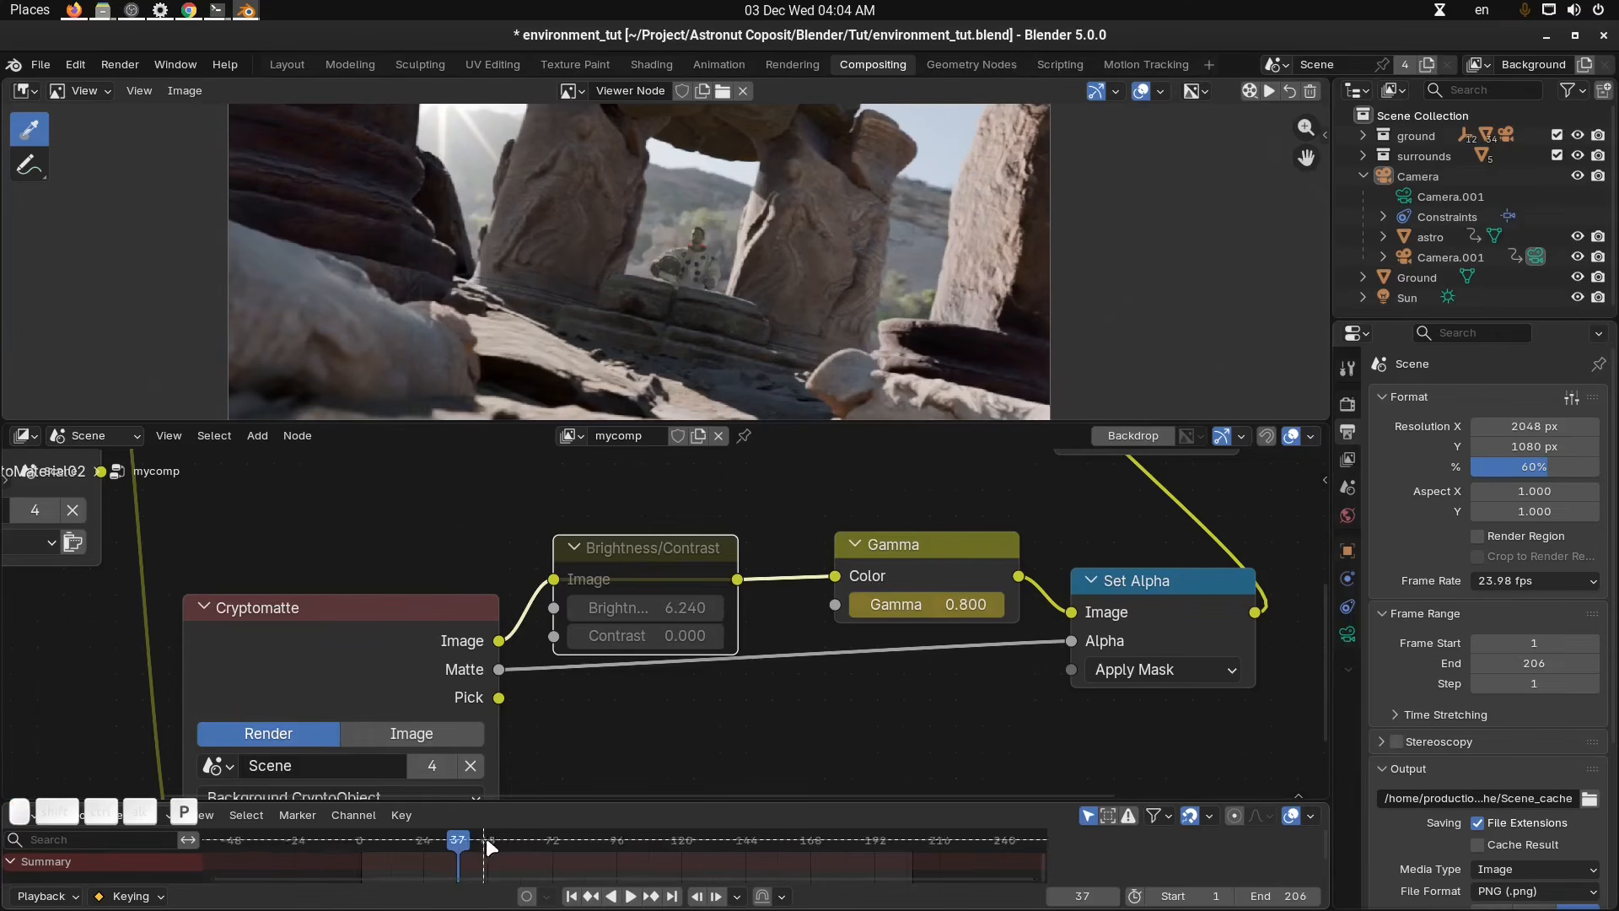
mouse_move(509, 834)
left_mouse_down()
mouse_move(456, 872)
mouse_move(361, 894)
left_mouse_up()
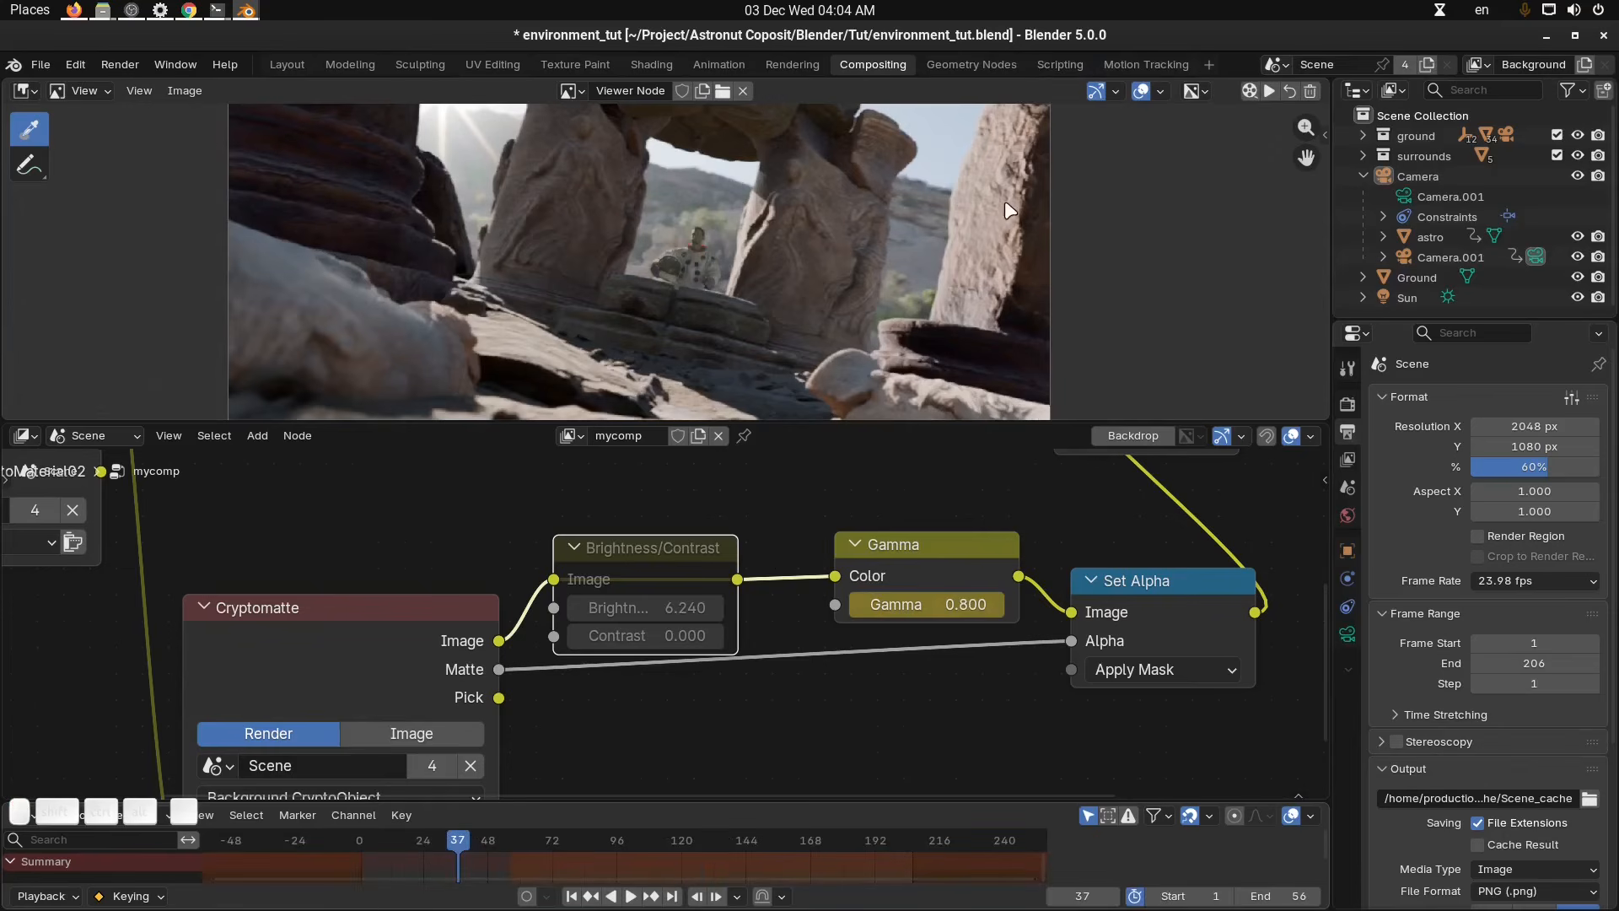
scroll(990, 204, "down", 2)
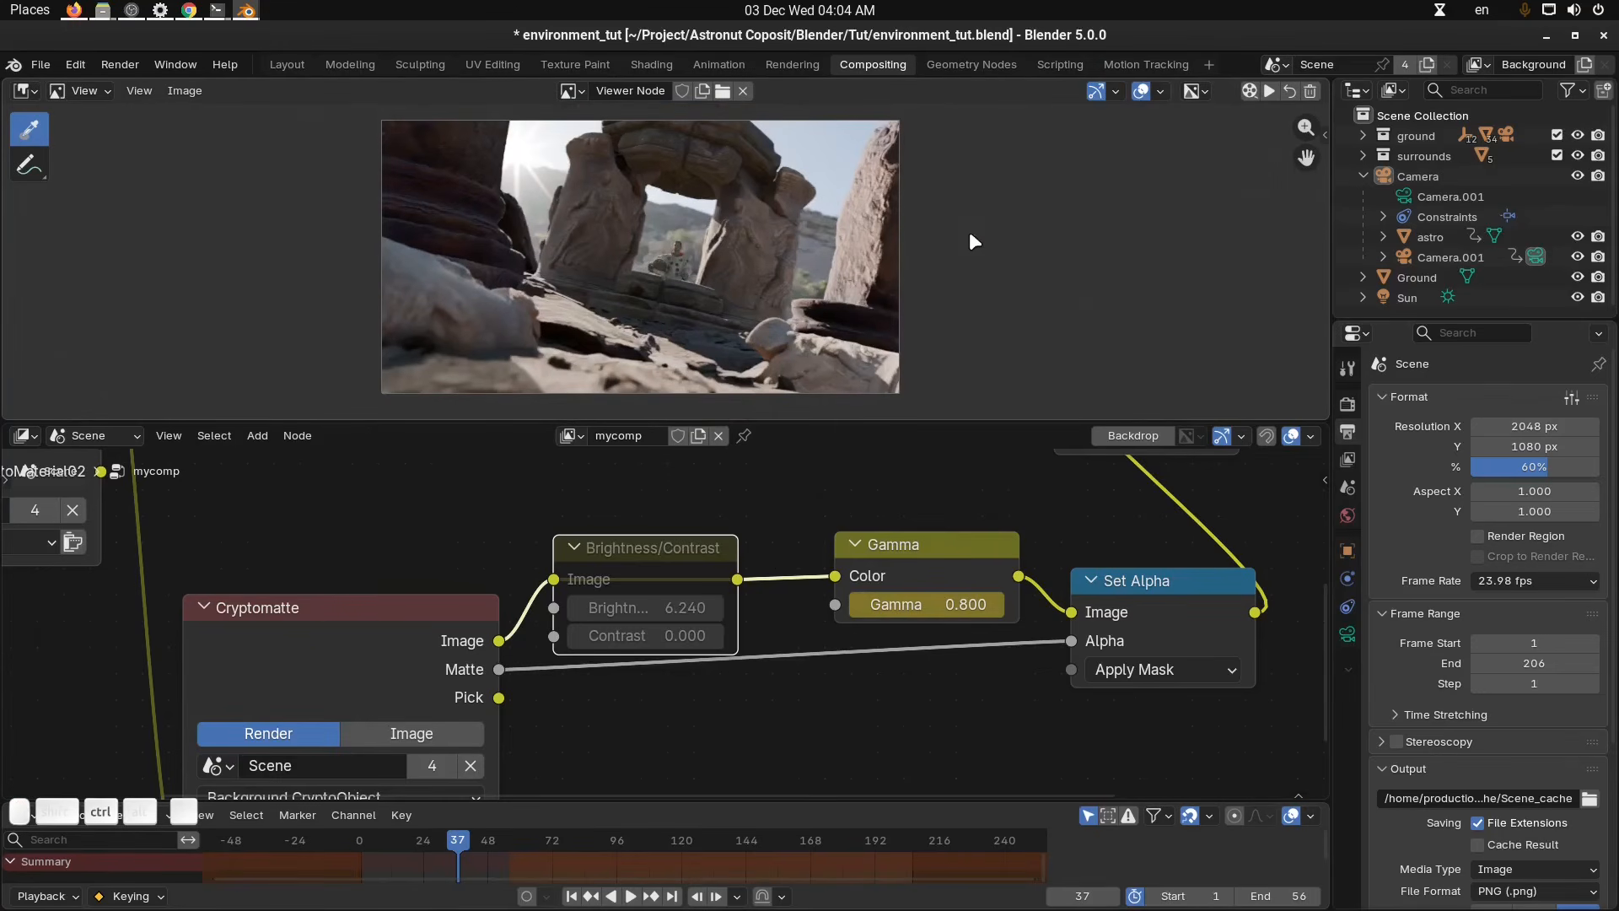
Save the blend file.
key("ctrl+s")
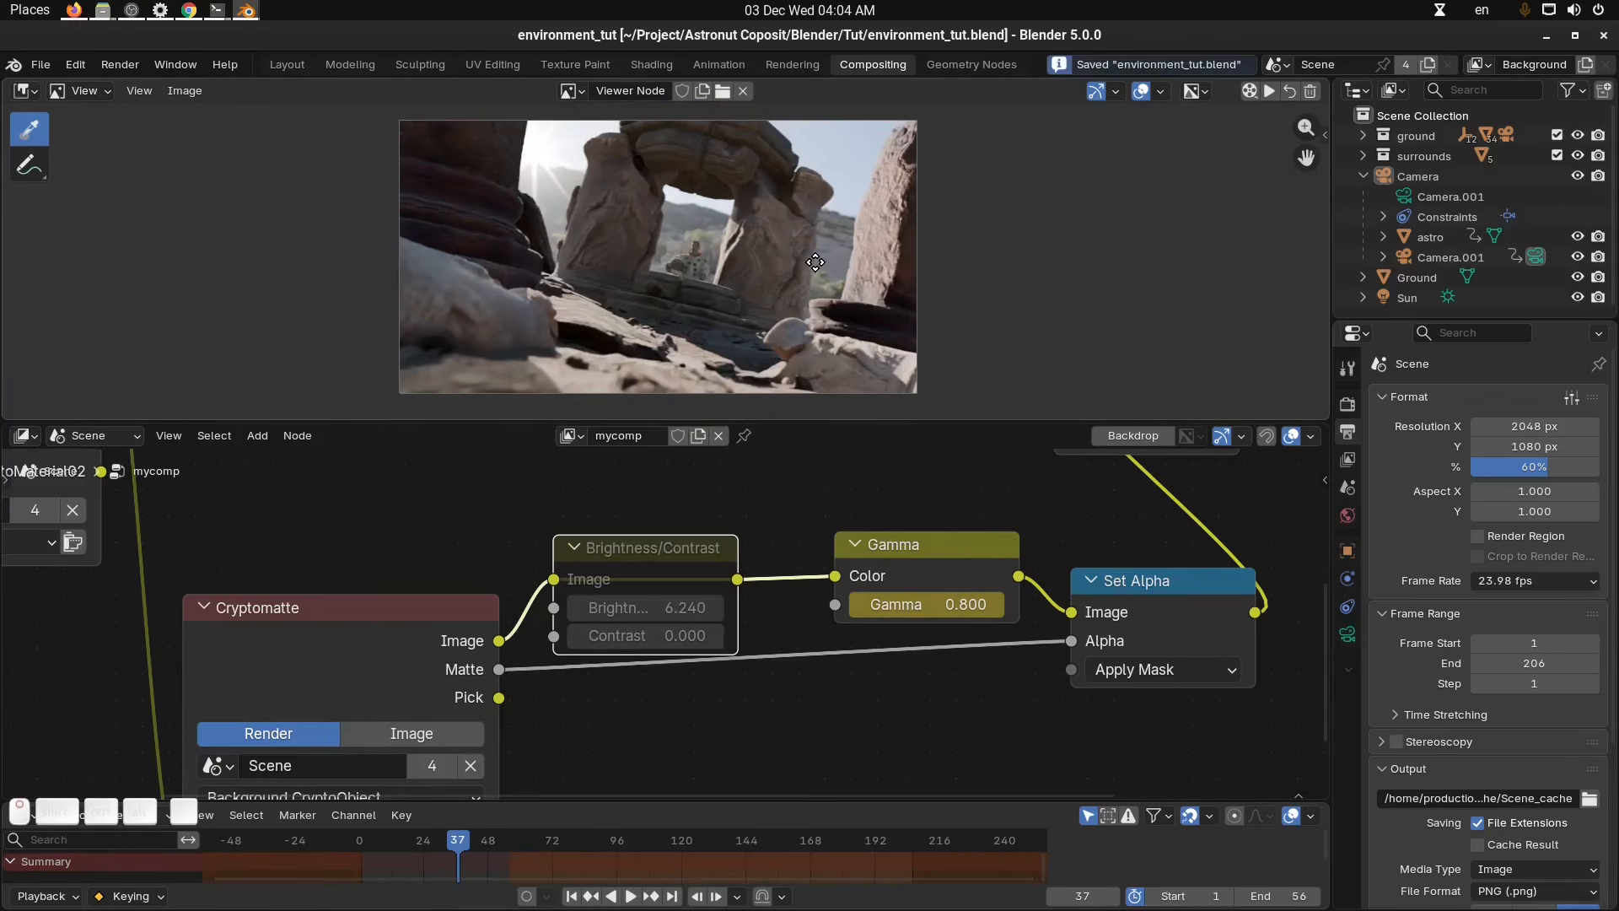
left_click(1249, 88)
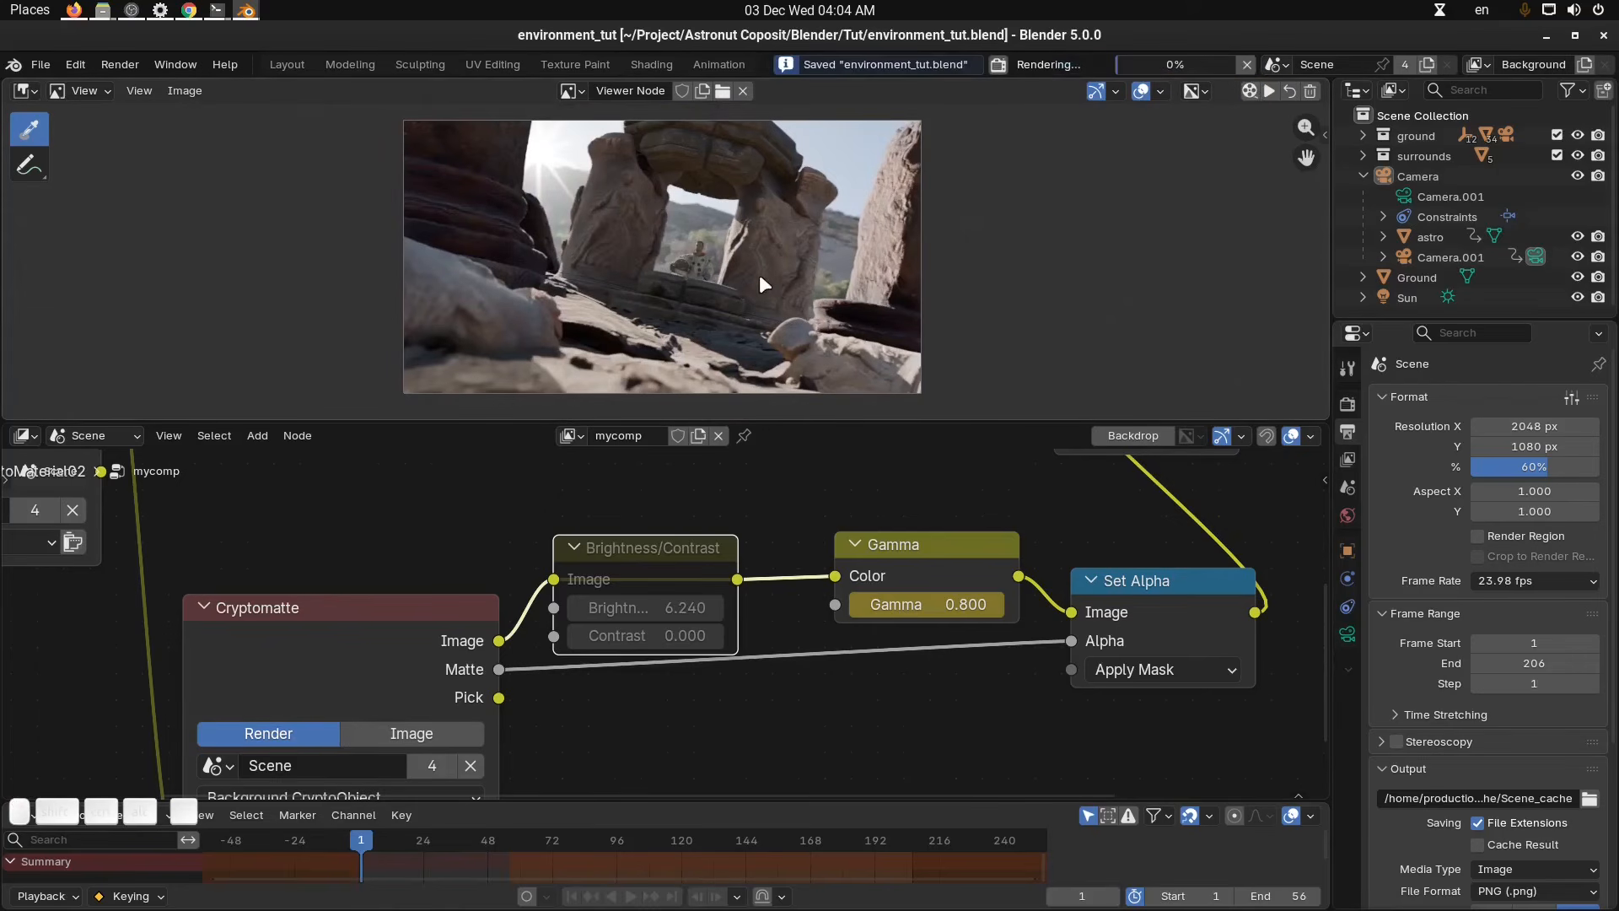
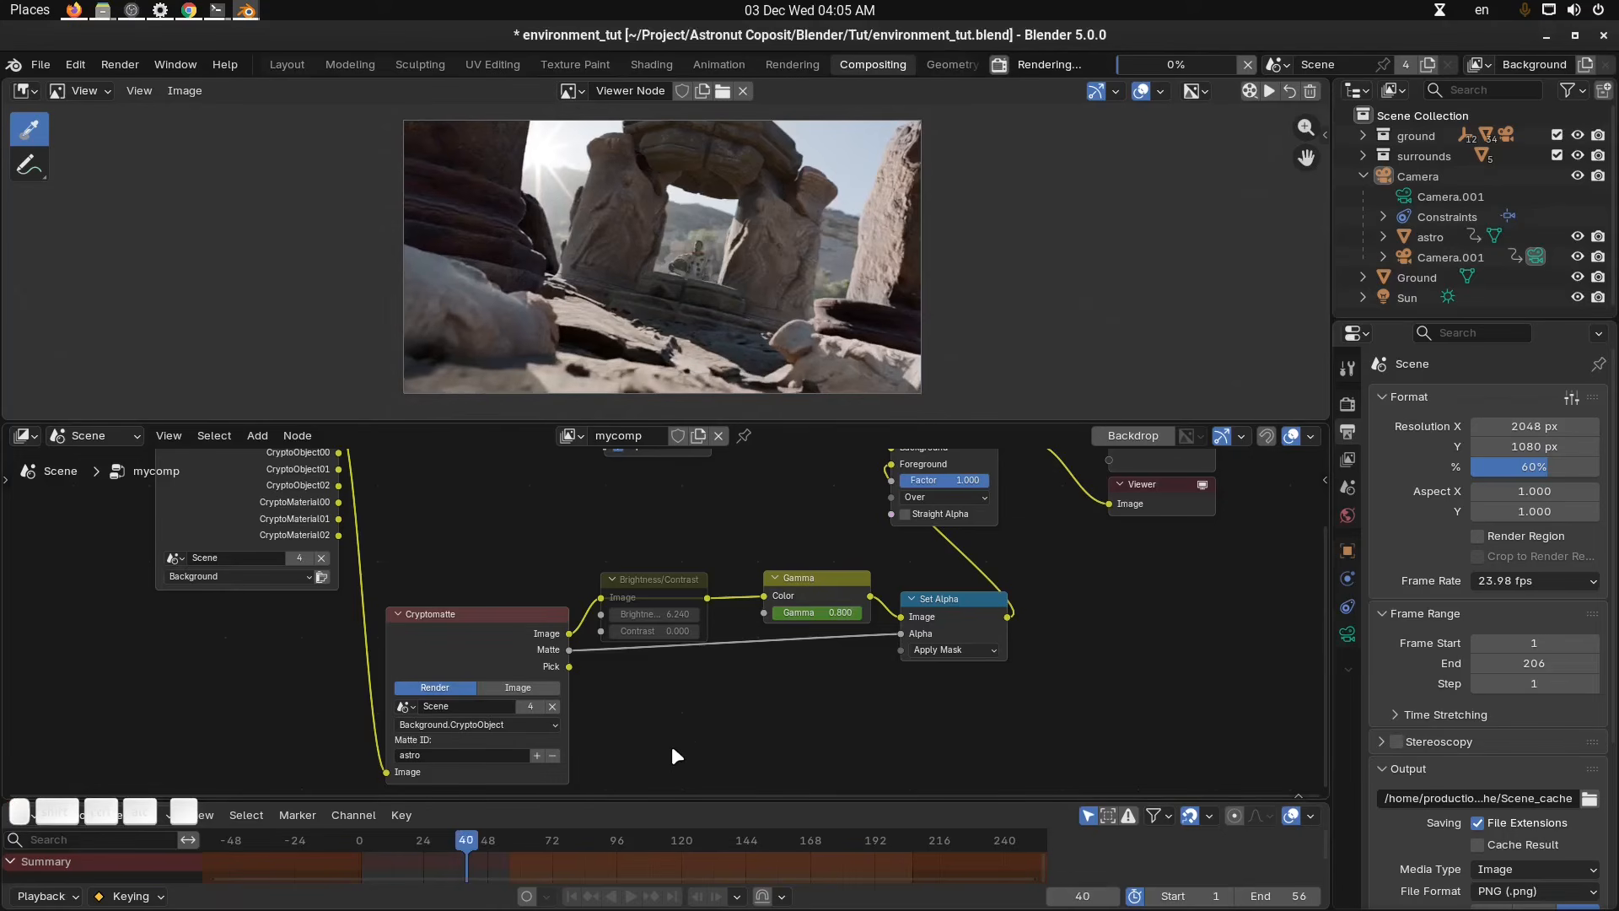
Set the render resolution scale to 40%.
key("Escape")
left_click(1569, 466)
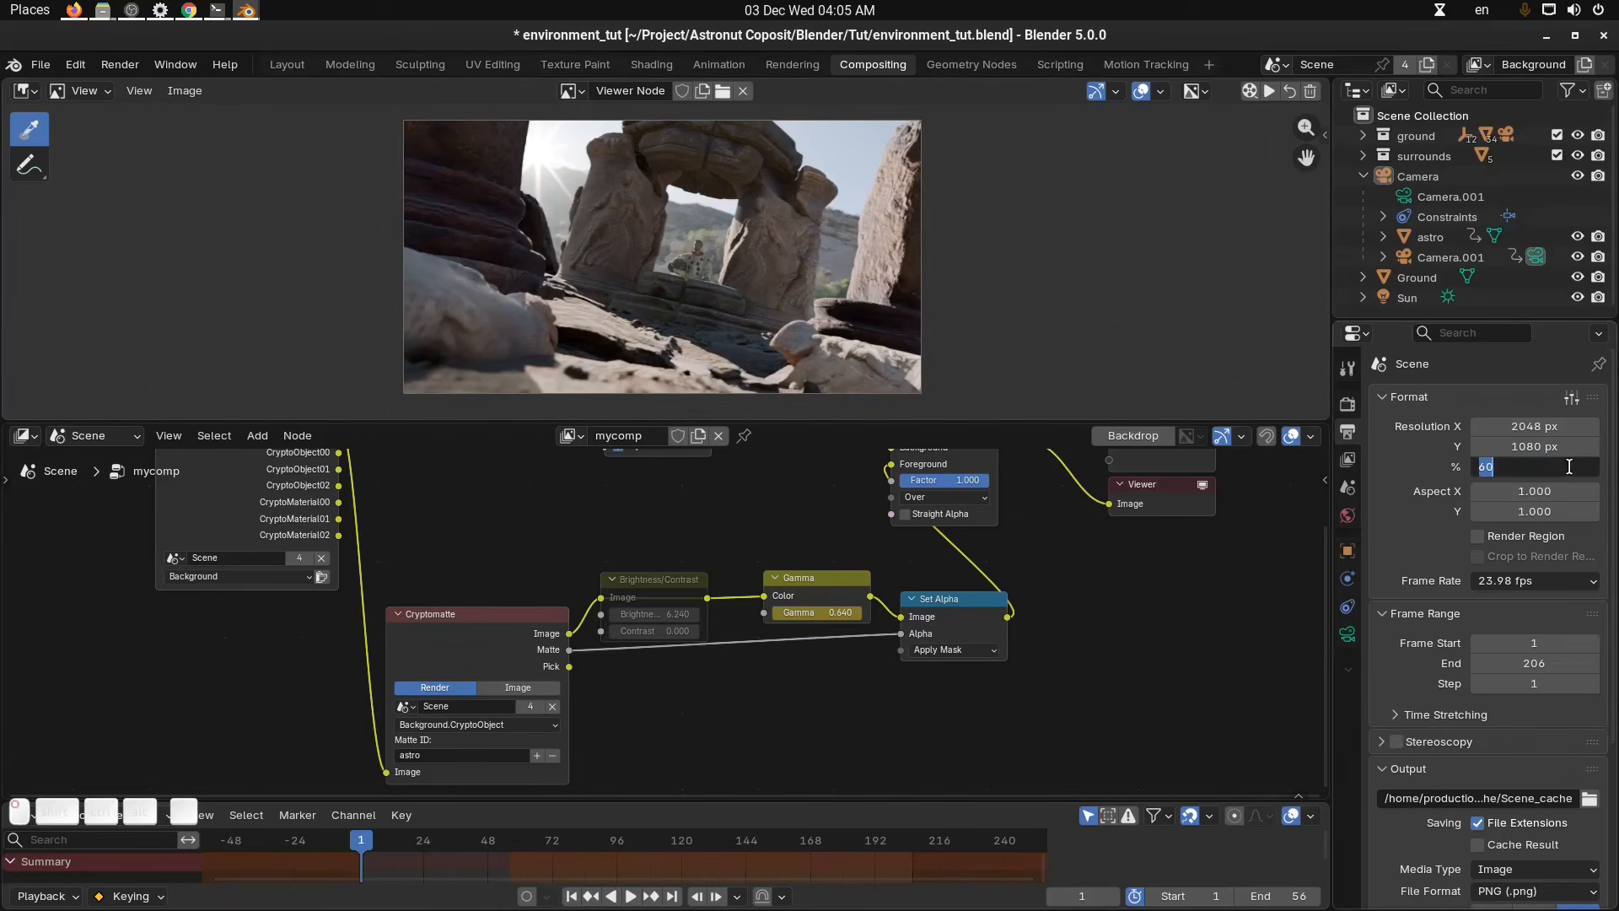
type("50")
key("BackSpace")
key("BackSpace")
type("40")
key("Return")
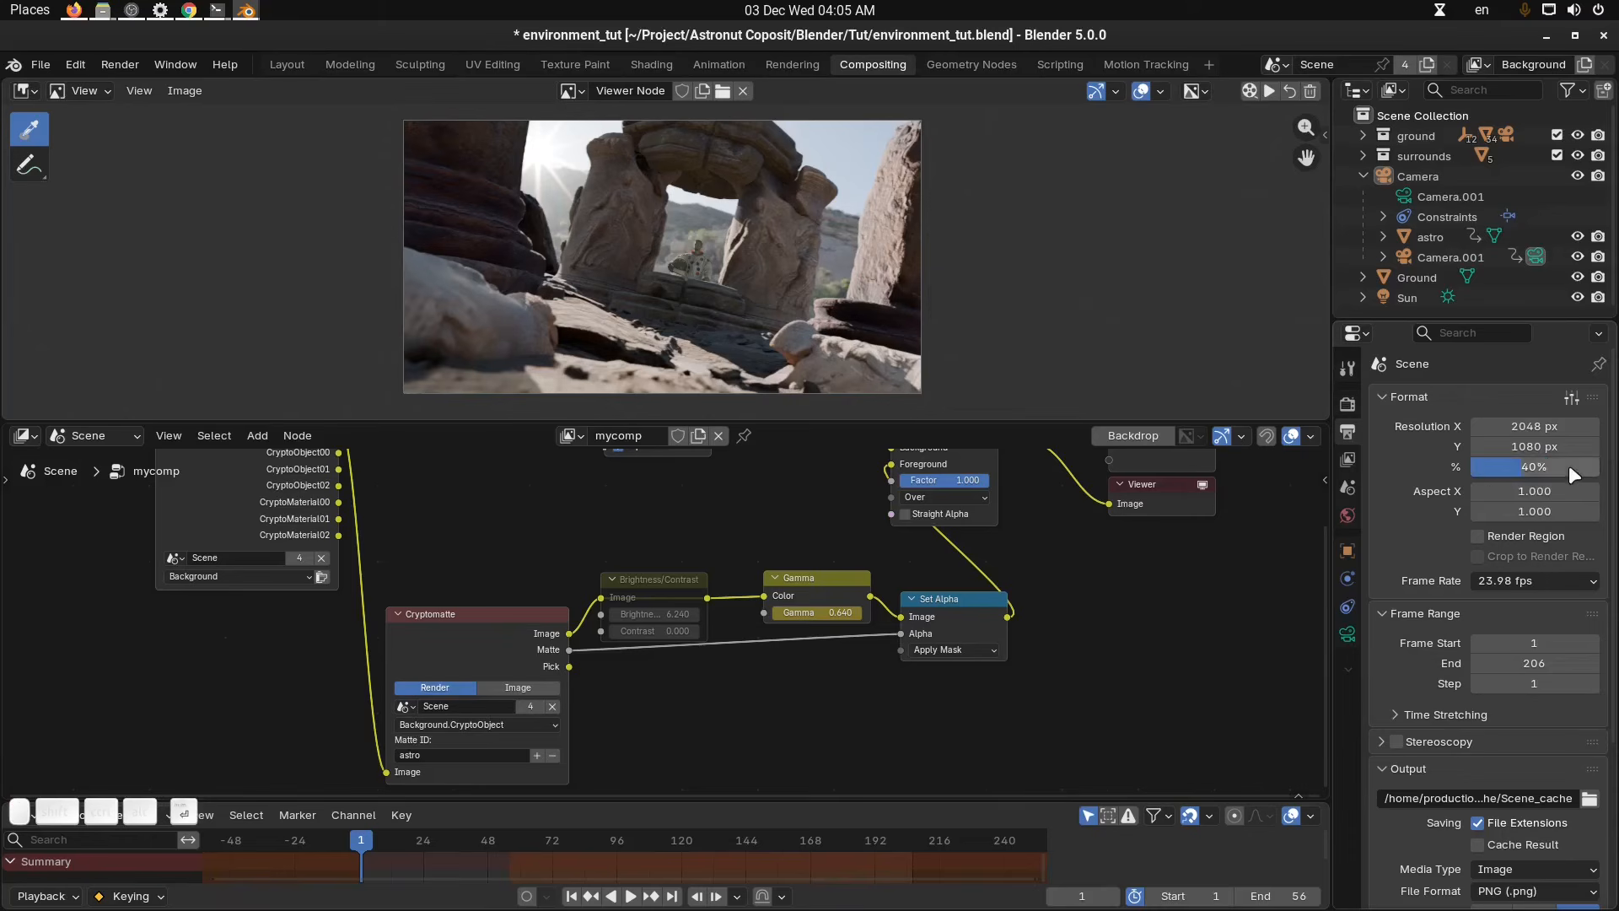
Render and play back a preview of the composited animation.
left_click(1267, 95)
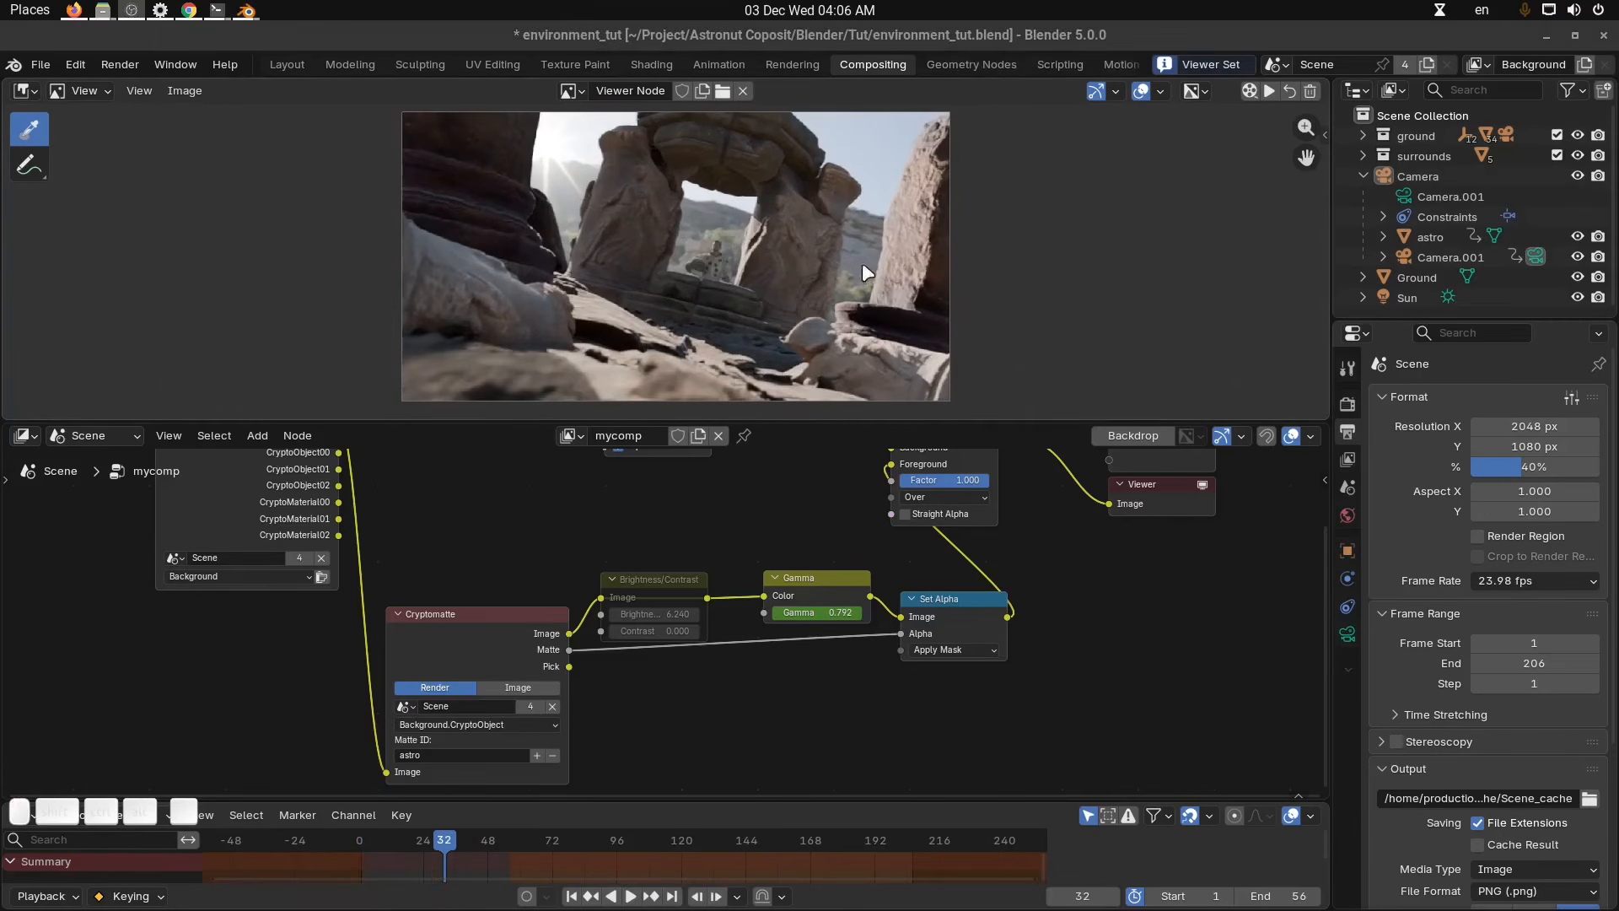
middle_click_drag(790, 260, 784, 259)
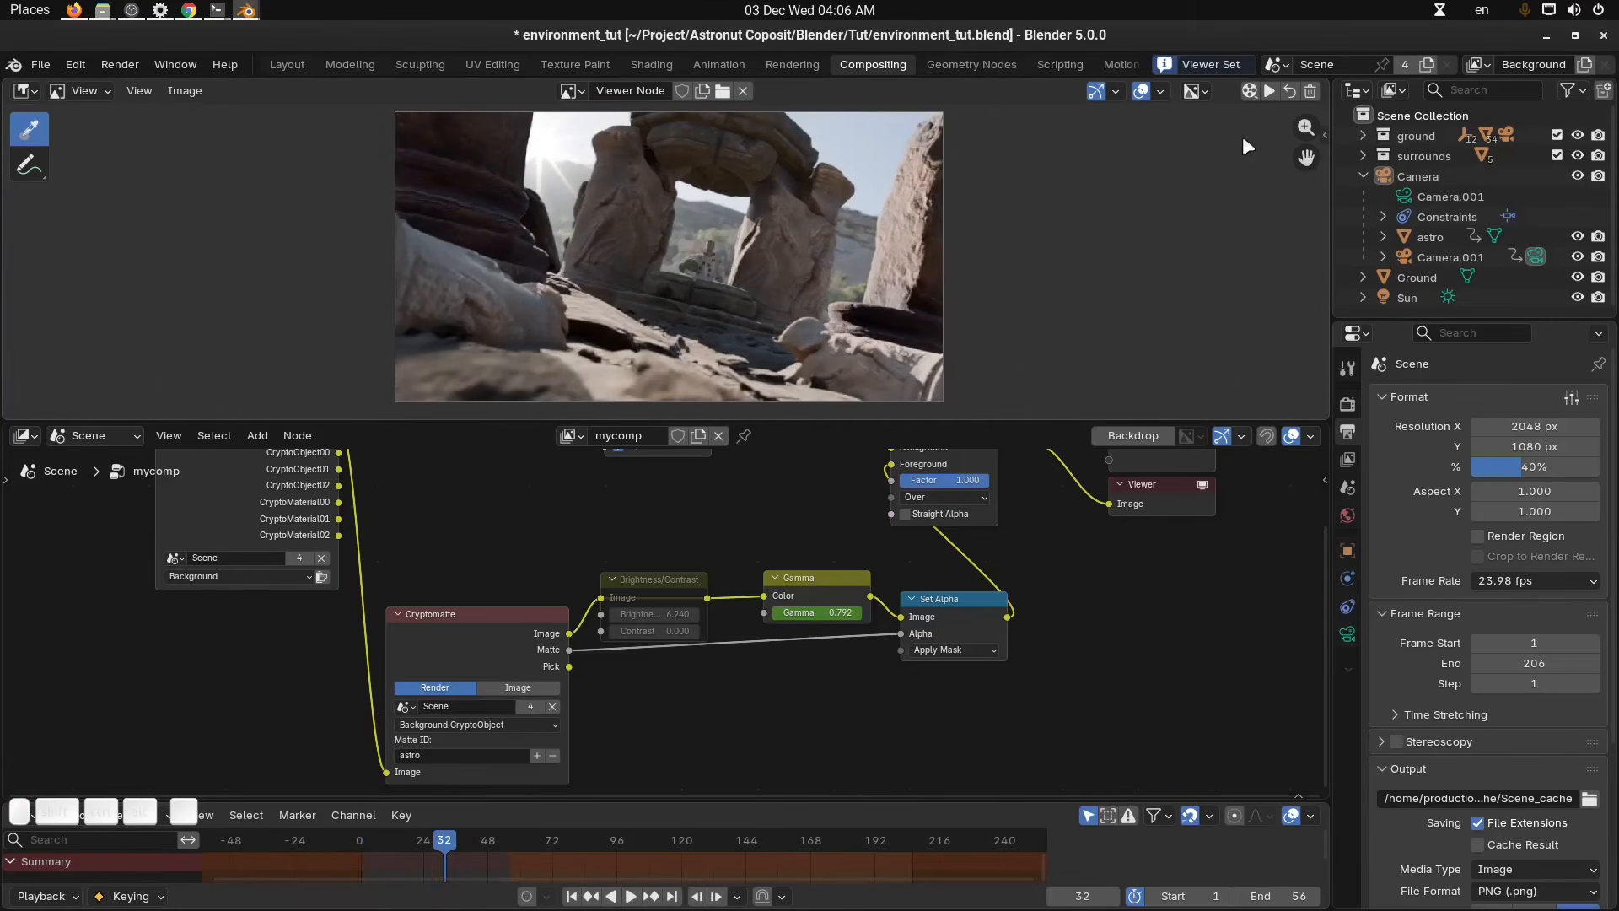
left_click_drag(945, 424, 927, 582)
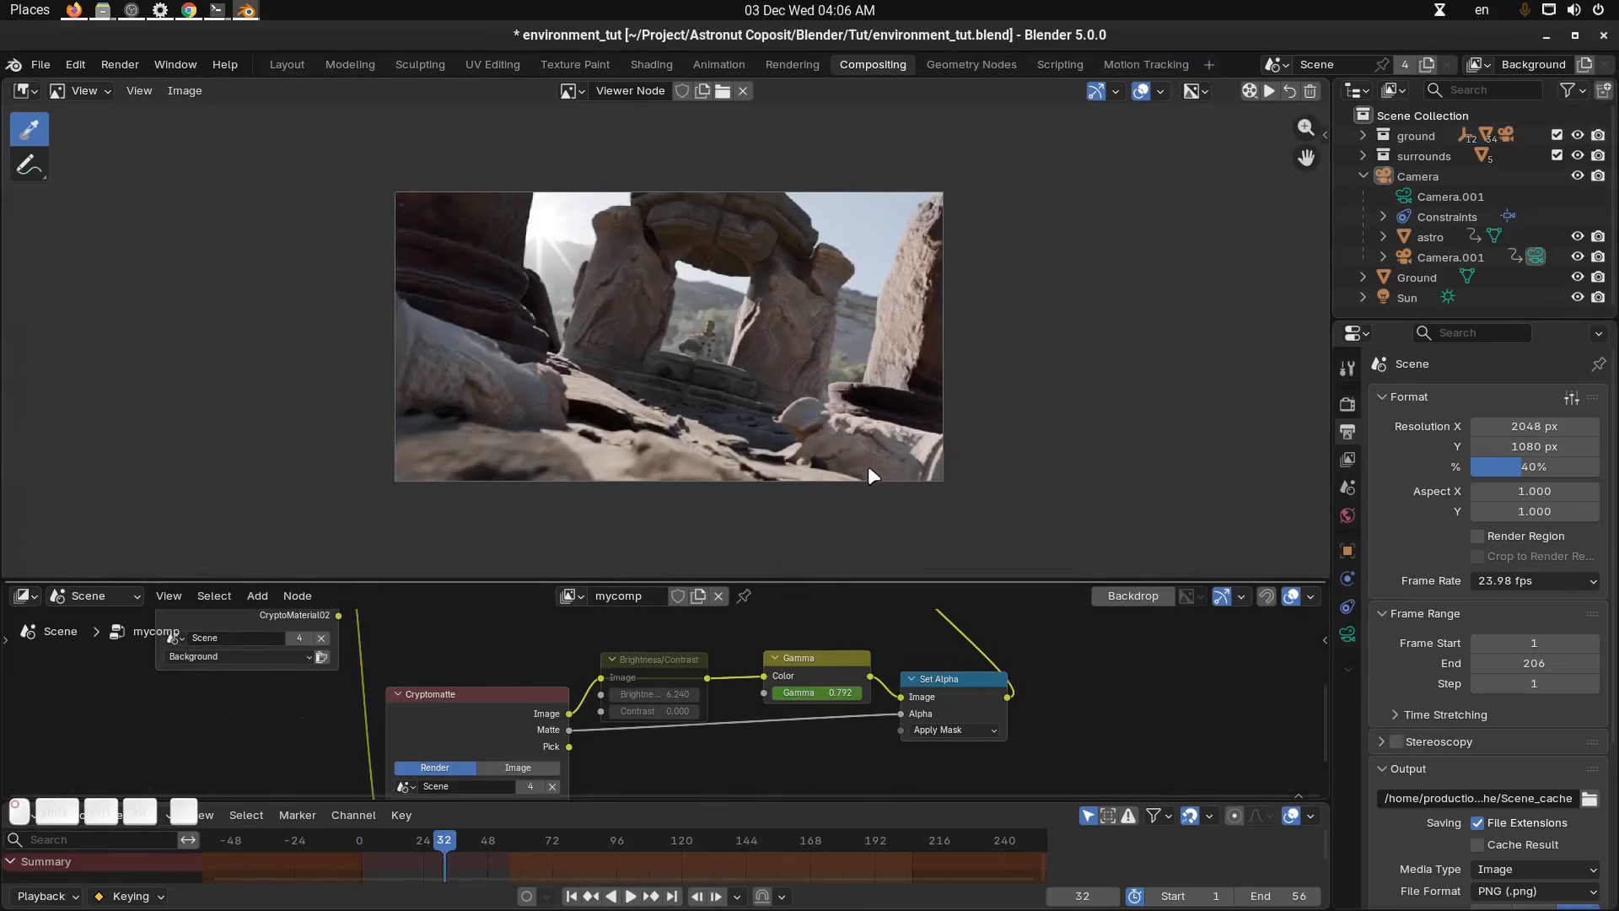
scroll(867, 461, "up", 2)
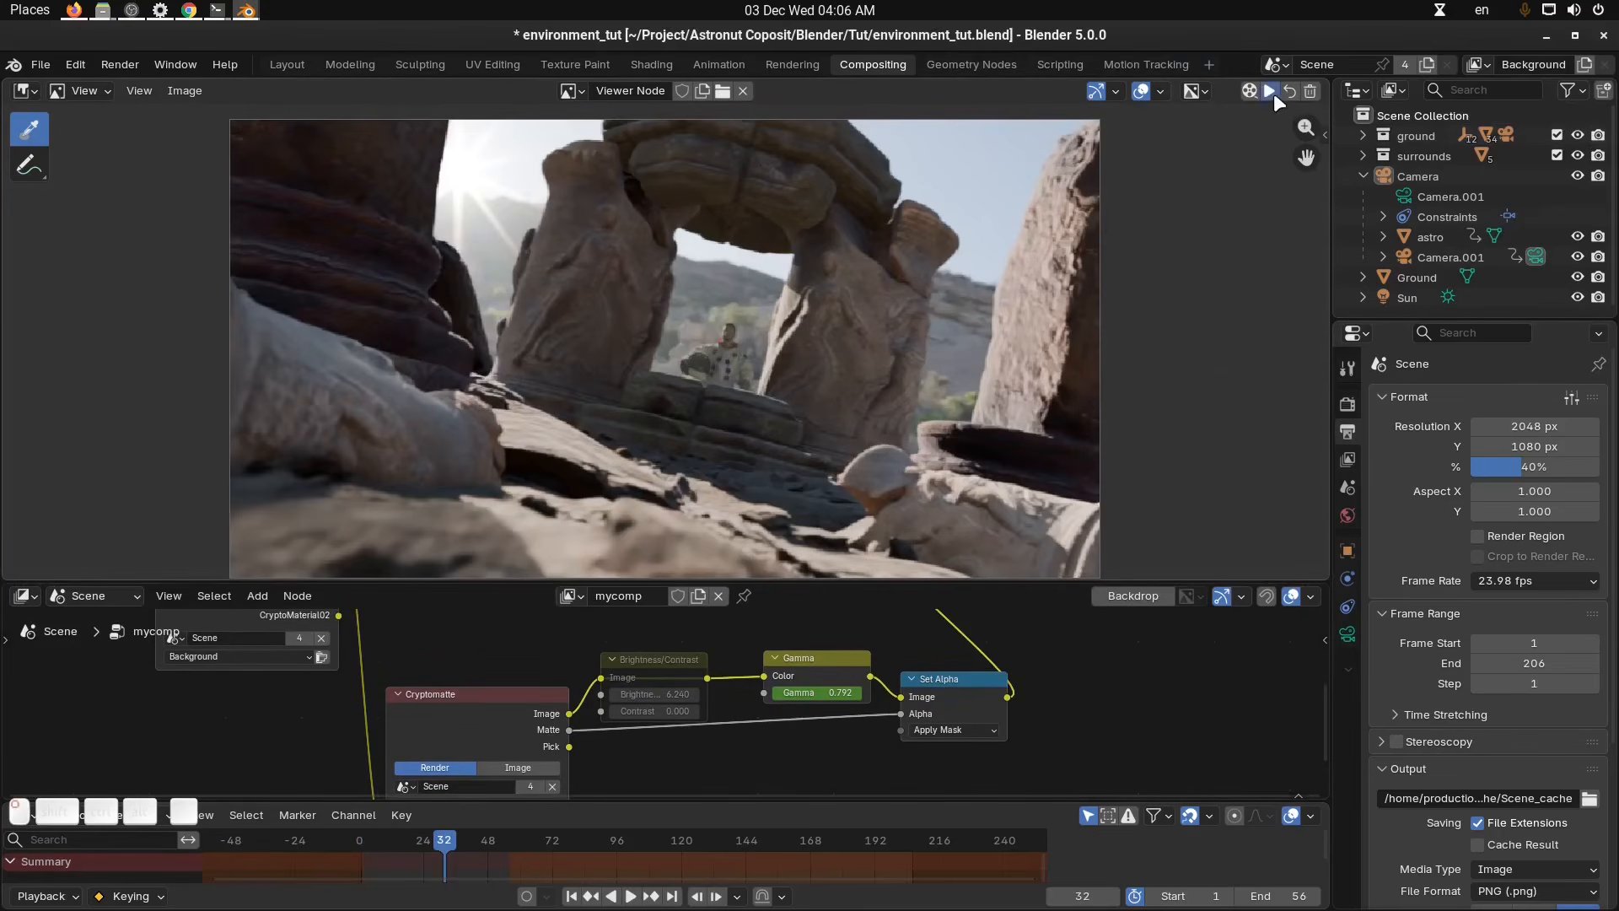
left_click(1273, 93)
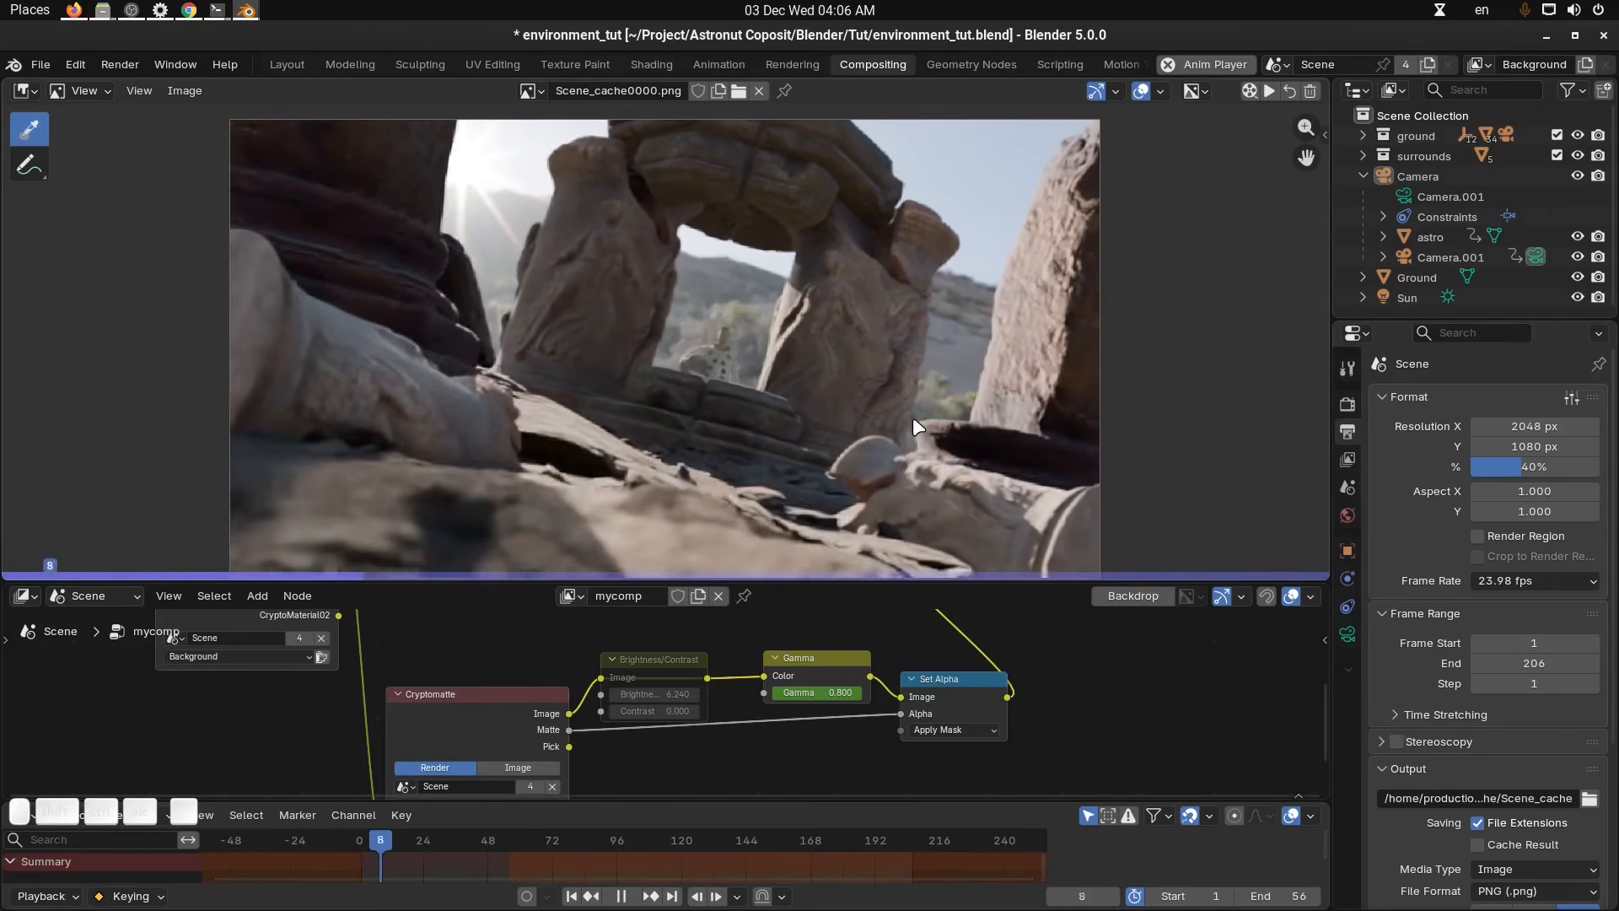
key("space")
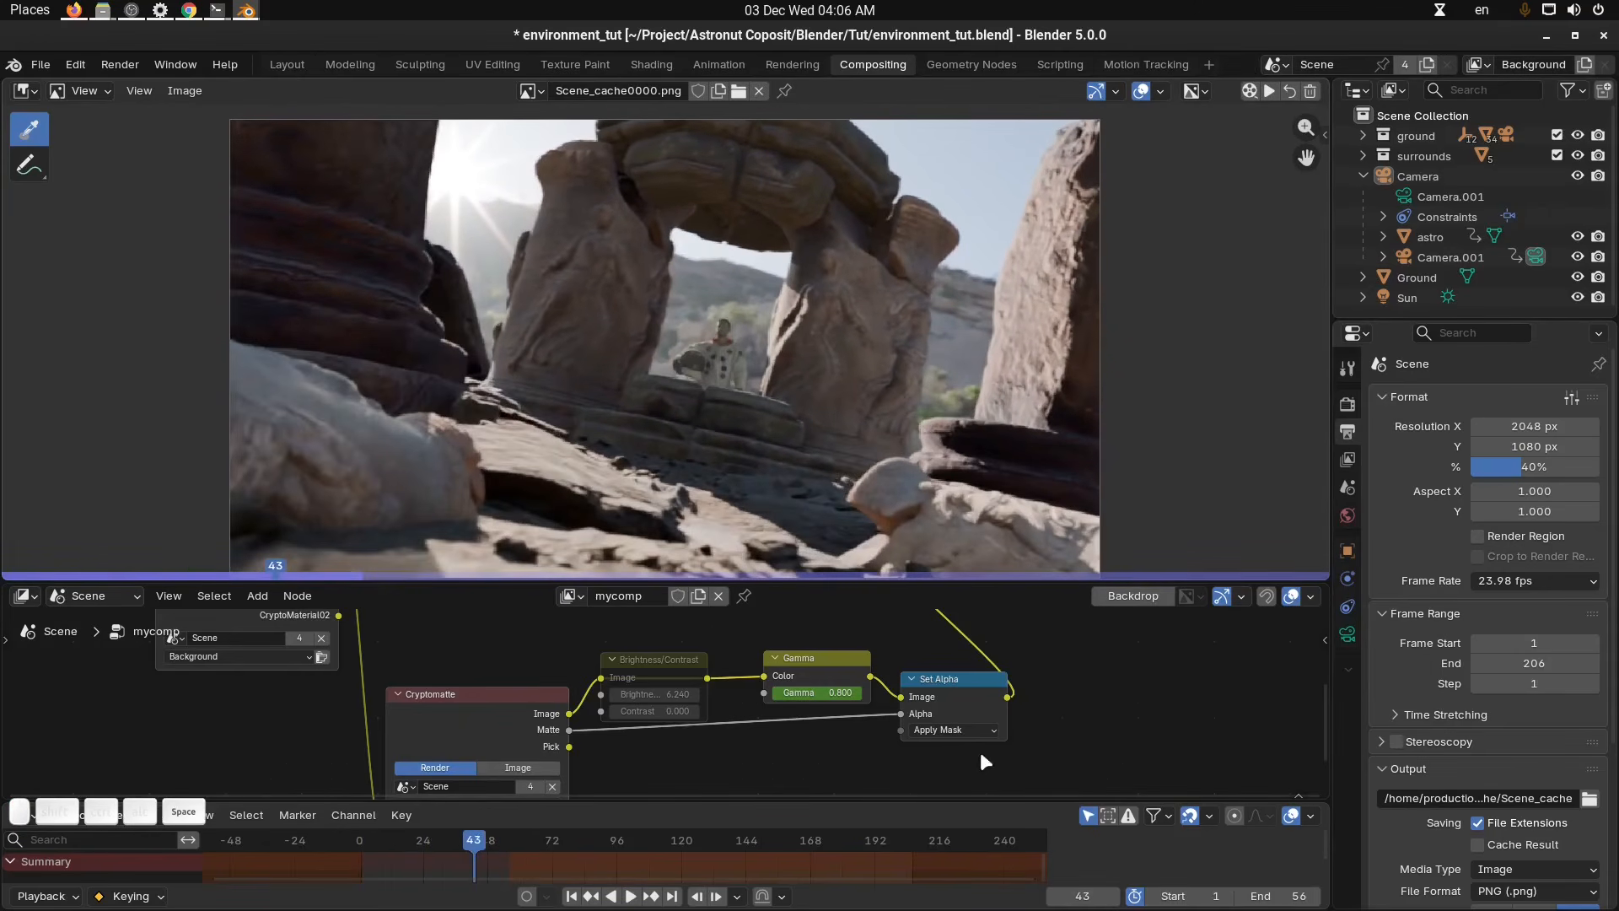
Insert an RGB Curves node between the Alpha Over node and the Group Output.
key("Home")
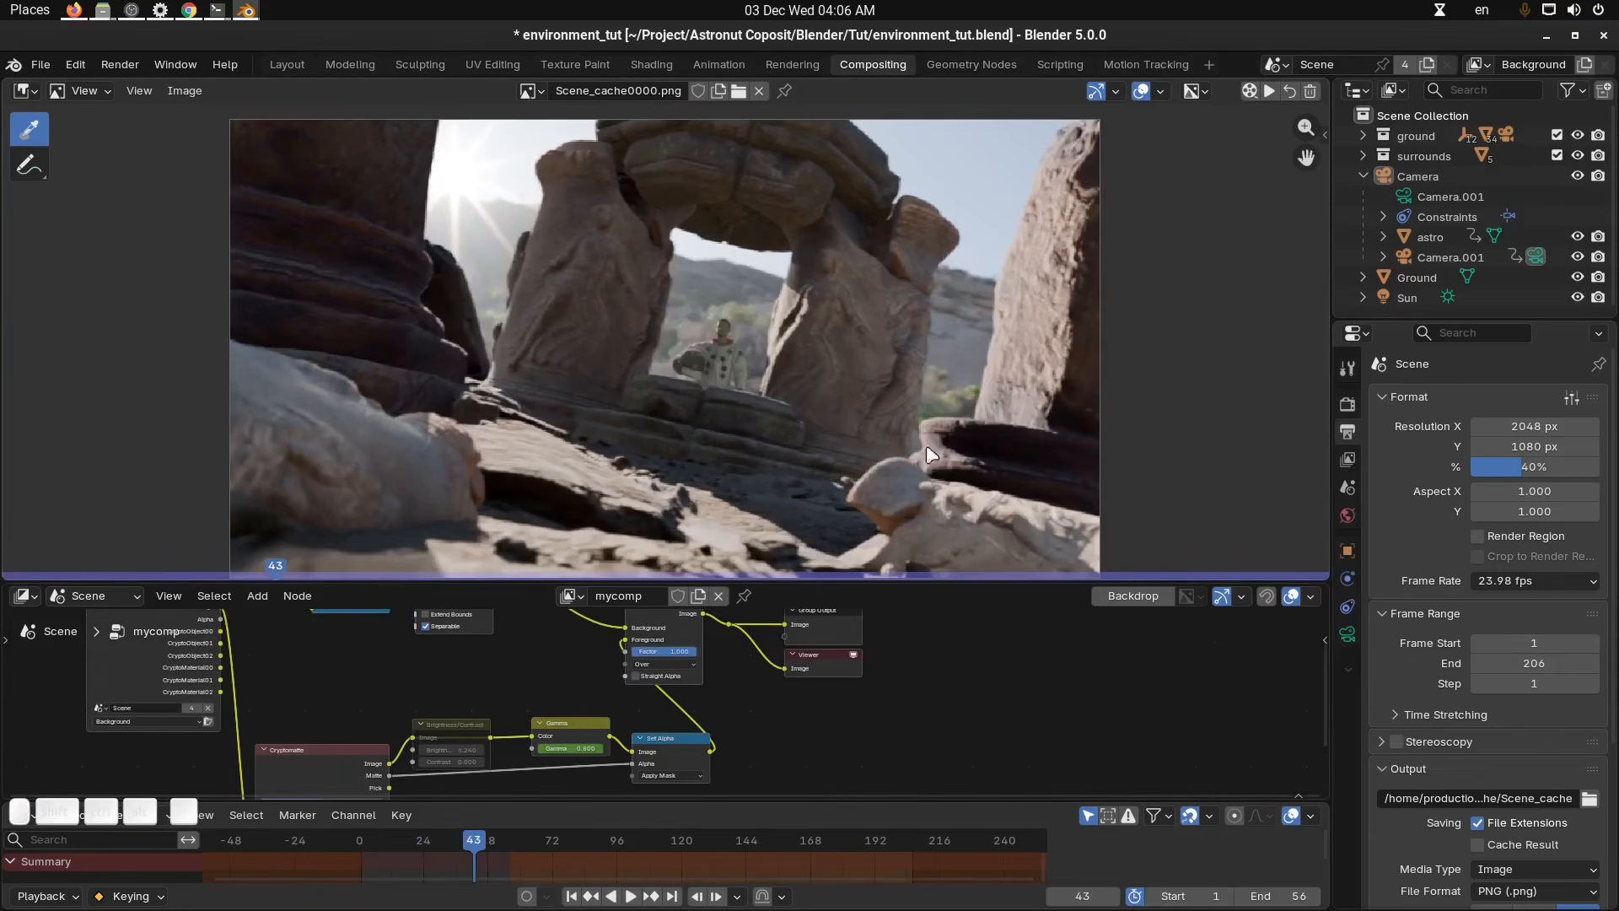
middle_click_drag(927, 445, 970, 428)
left_click(1289, 90)
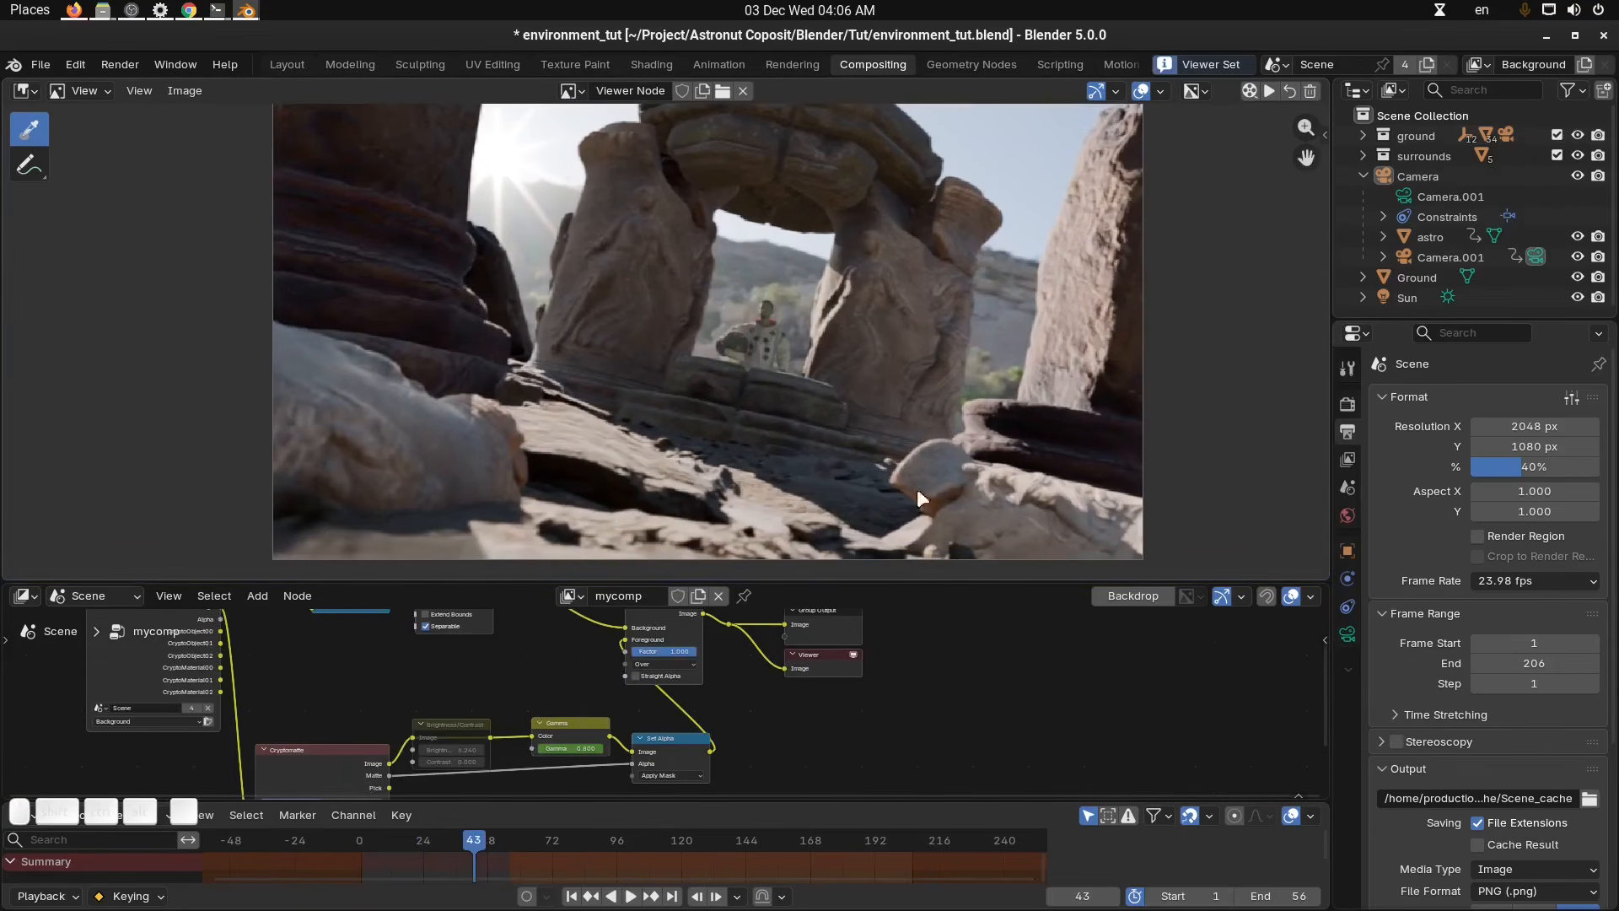
left_click_drag(909, 579, 925, 444)
scroll(903, 269, "down", 4)
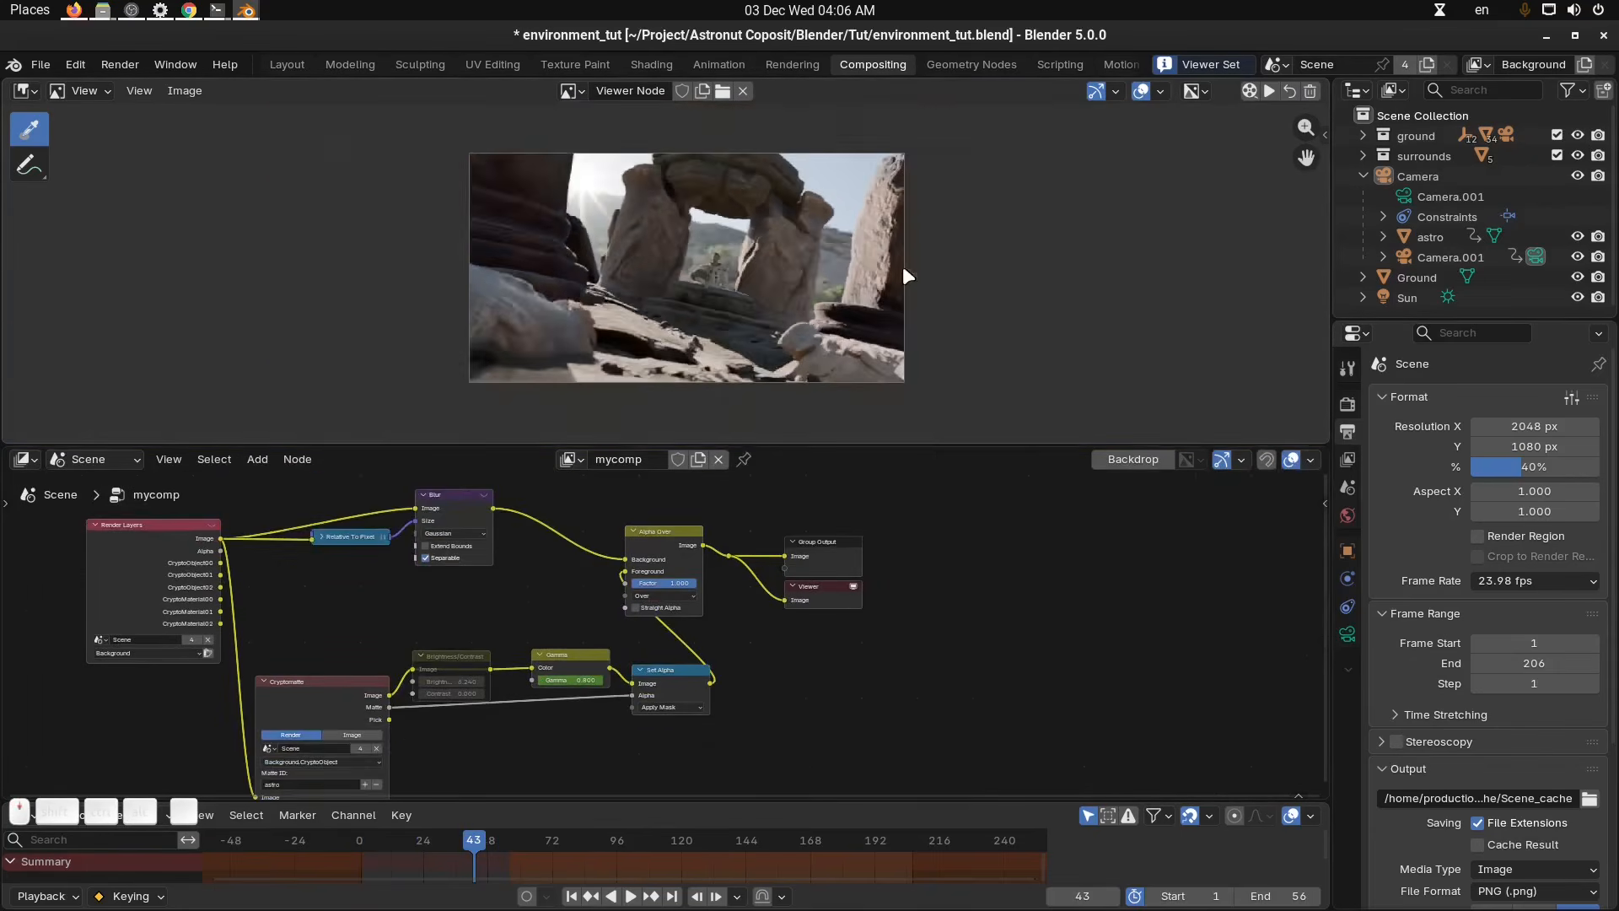
scroll(903, 274, "up", 3)
middle_click_drag(1005, 616, 918, 674)
scroll(850, 669, "down", 3)
middle_click_drag(795, 650, 835, 608)
scroll(845, 614, "up", 4)
left_click_drag(867, 528, 615, 650)
left_click_drag(735, 588, 1094, 639)
scroll(660, 600, "up", 3)
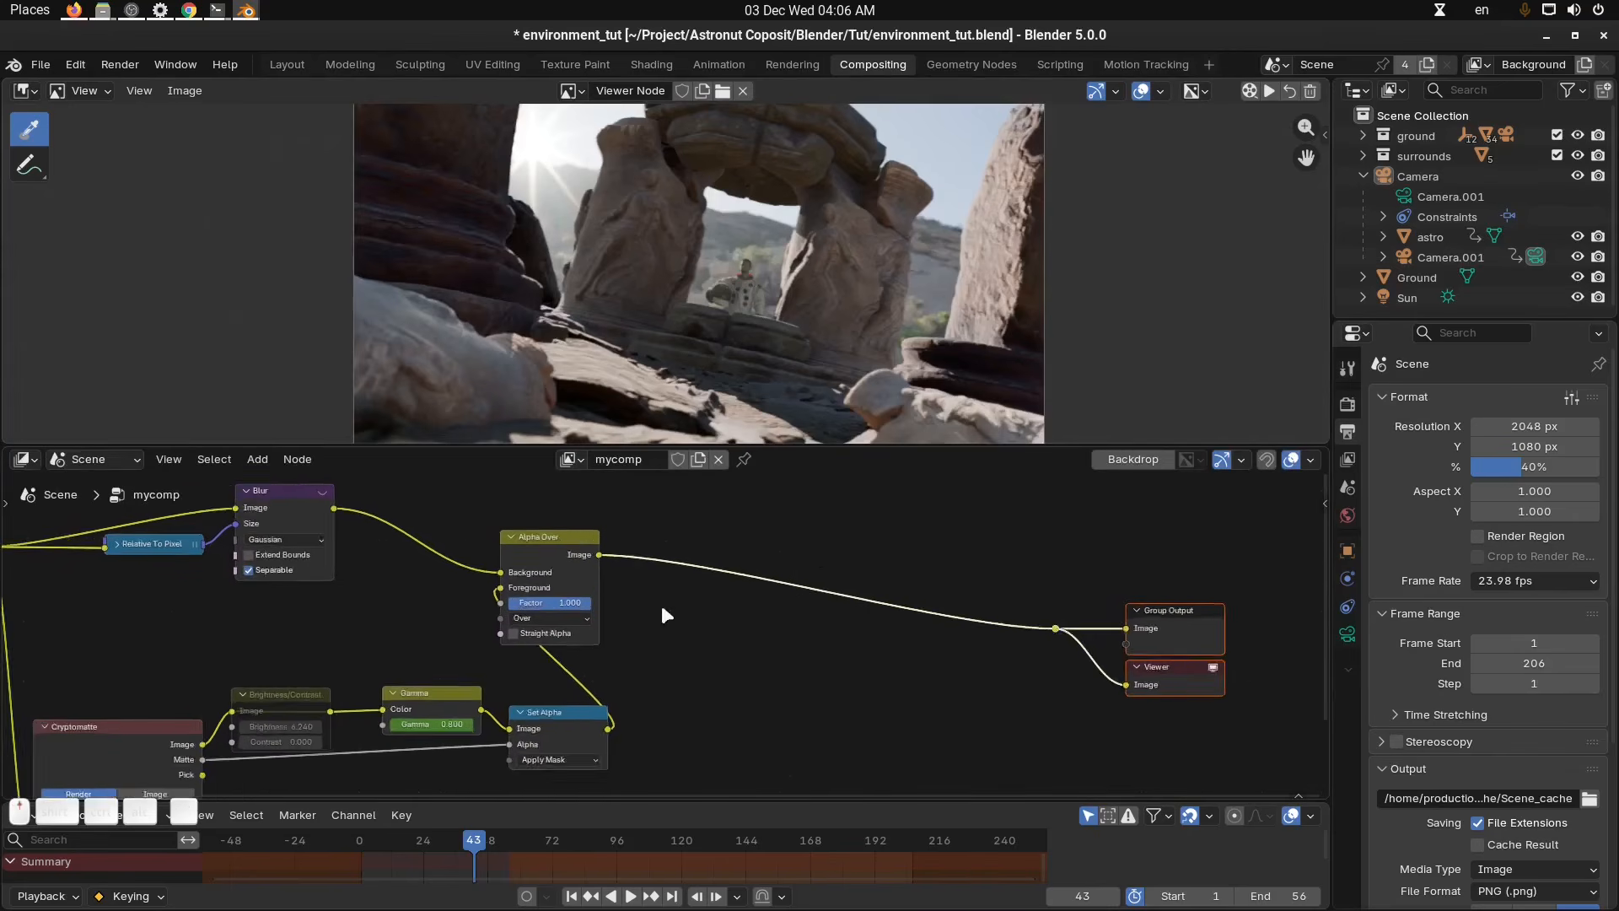
left_click(792, 555)
key("shift+a")
left_click(798, 553)
type("cur")
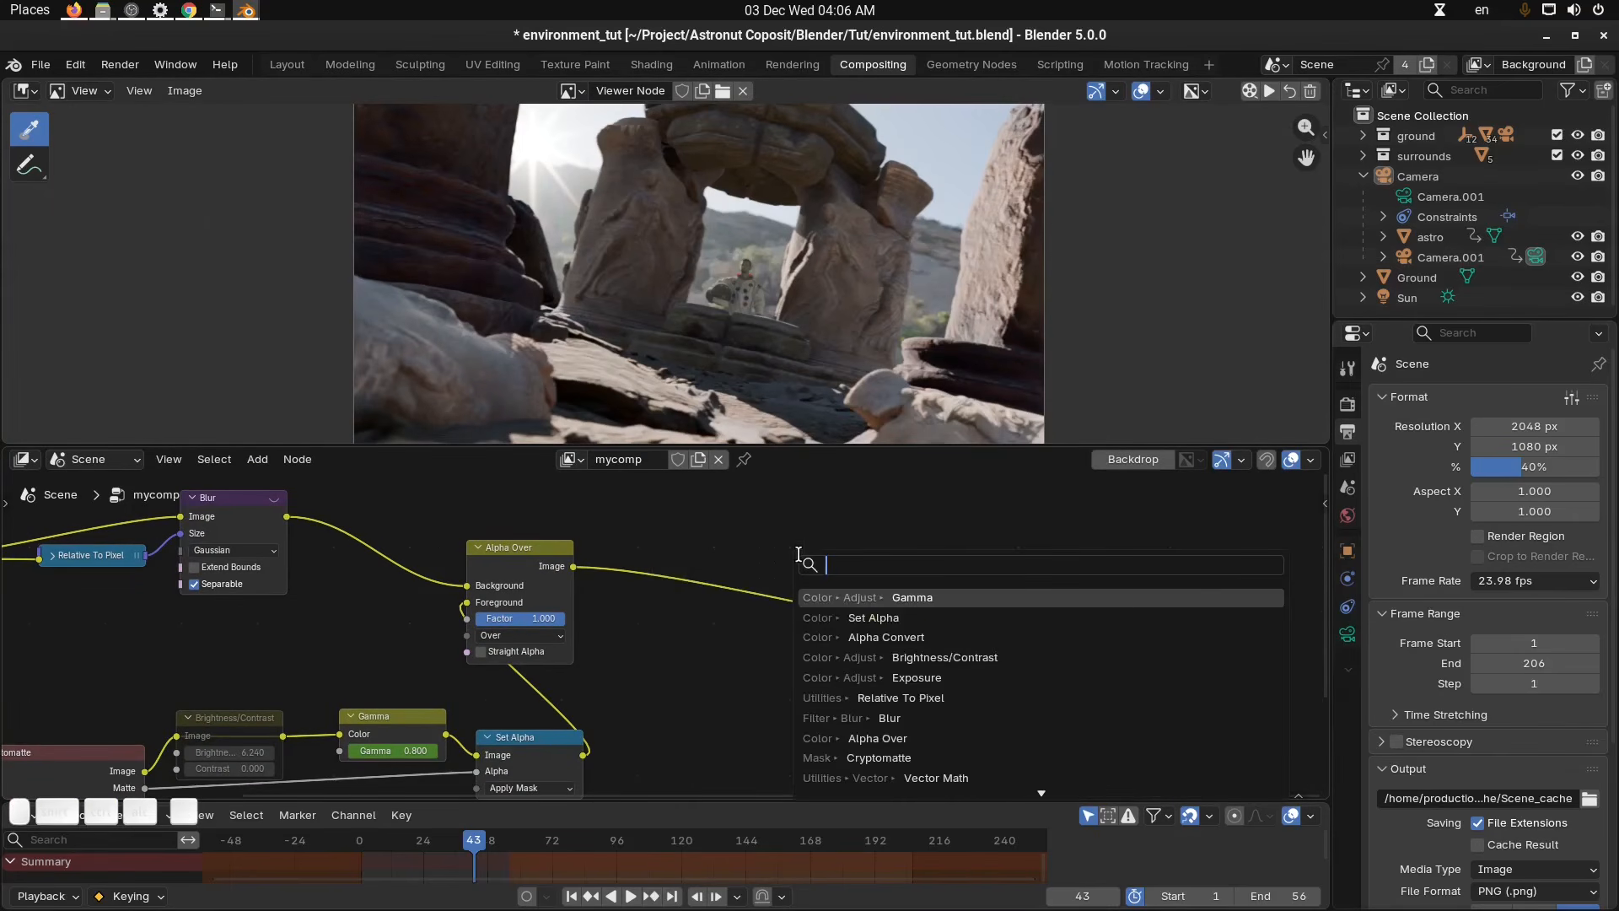
key("Down")
key("Return")
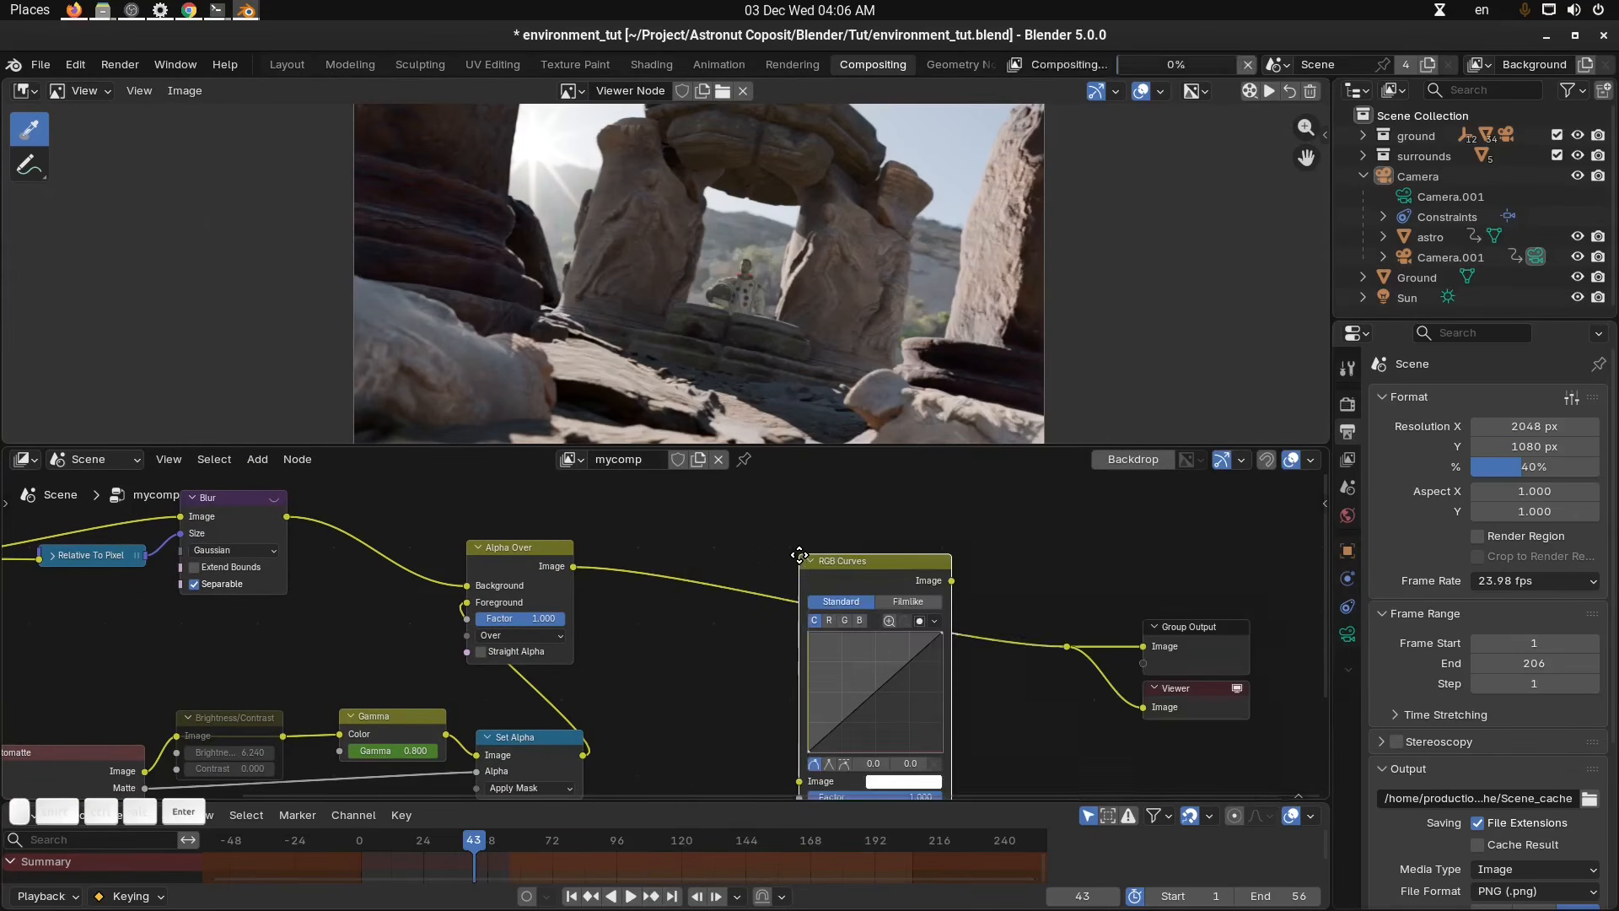
left_click(823, 570)
Pull the combined curve's midpoint down to about 0.5, 0.4 and tweak the red channel curve.
scroll(847, 585, "up", 3)
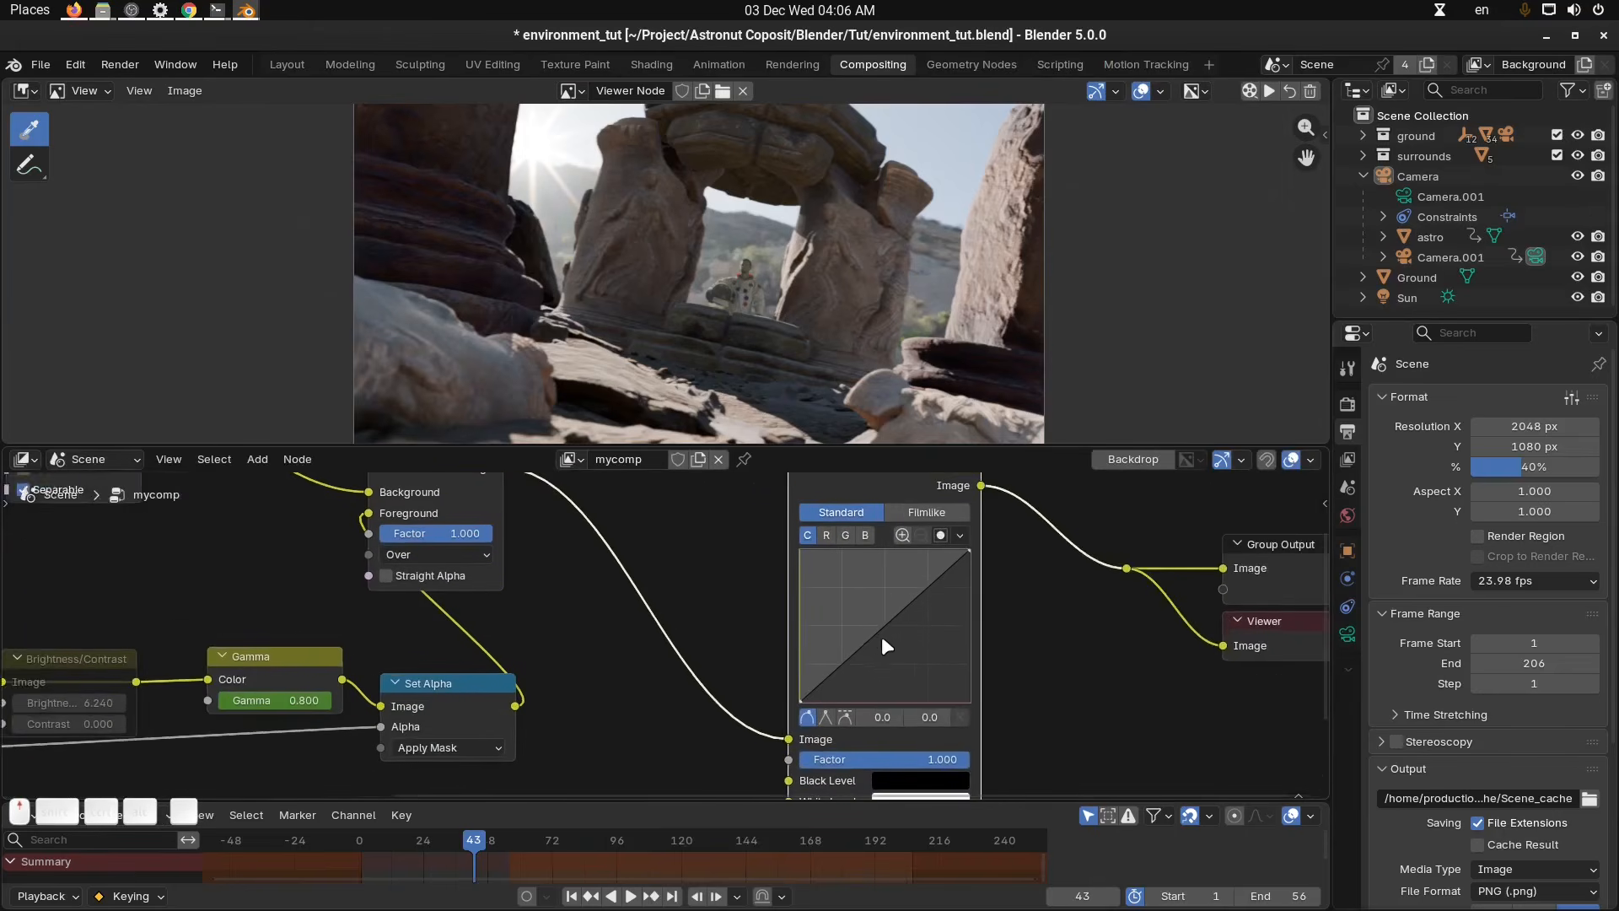
left_click_drag(867, 630, 877, 639)
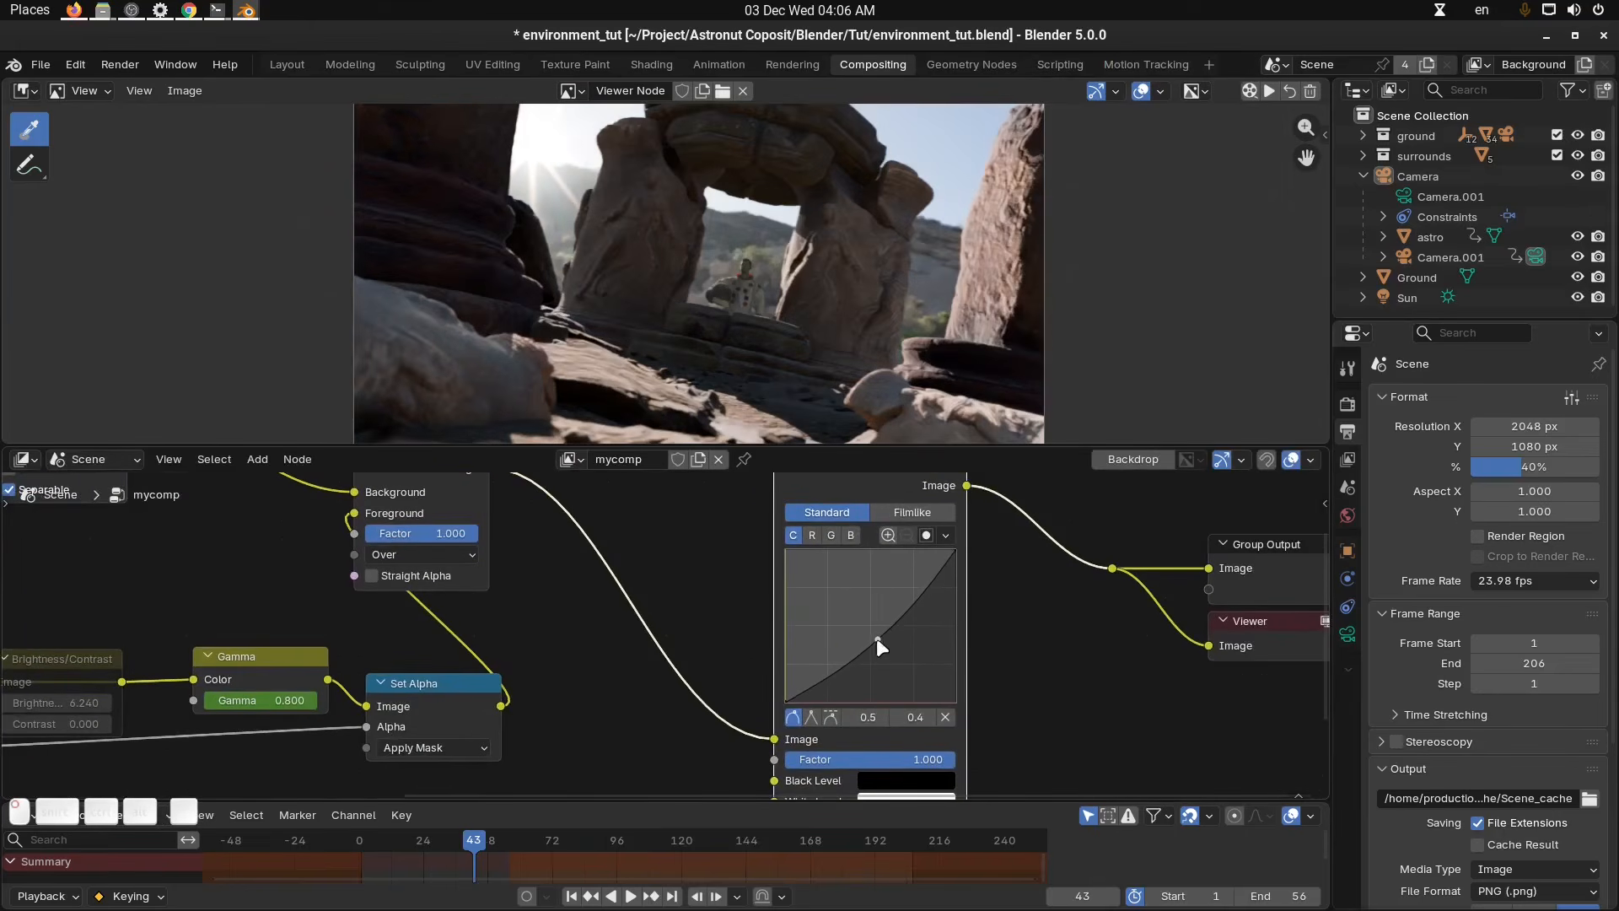
left_click(812, 535)
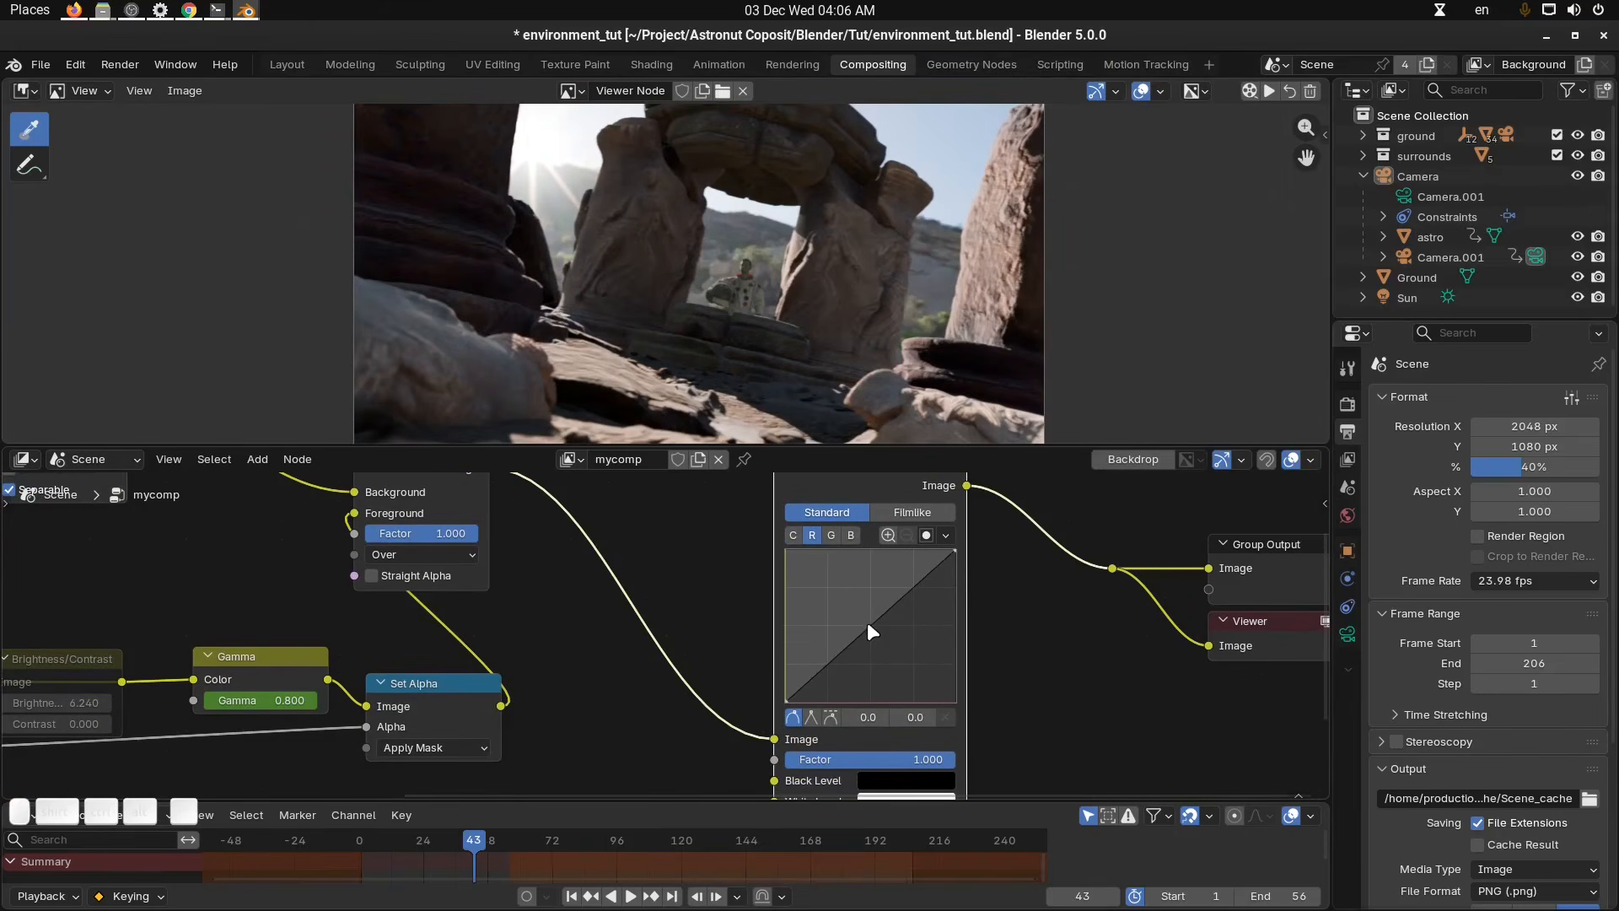
left_click(866, 619)
left_click_drag(867, 624, 873, 630)
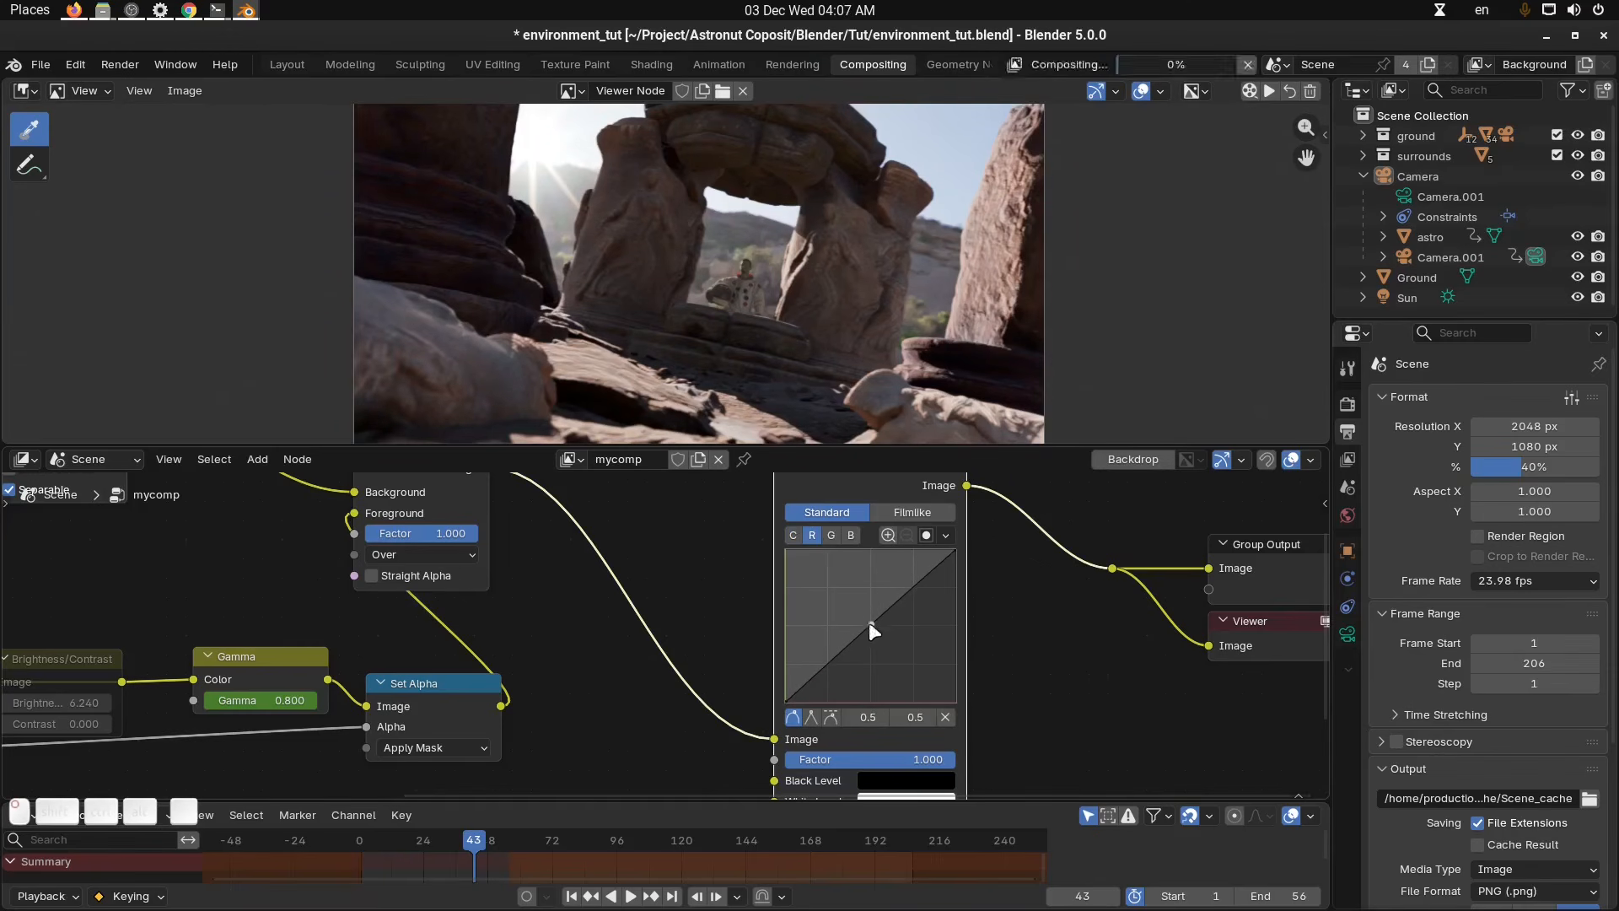
Tweak the green channel curve and raise the blue channel curve's midpoint to about 0.4, 0.5.
left_click(834, 538)
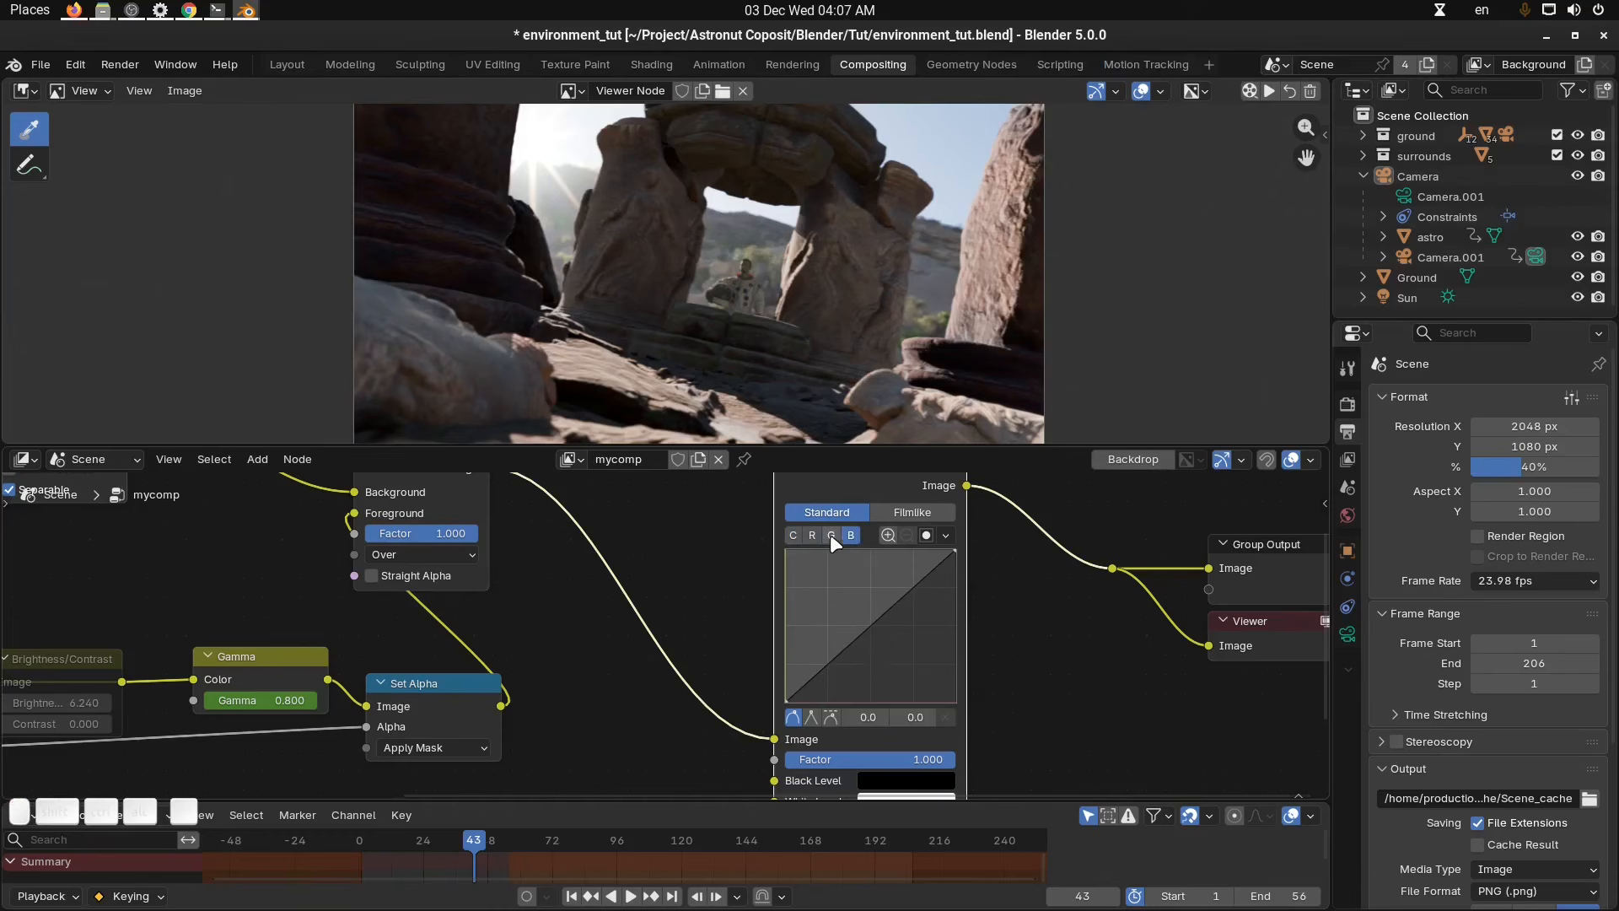
left_click_drag(869, 645, 863, 635)
left_click(851, 535)
left_click(875, 631)
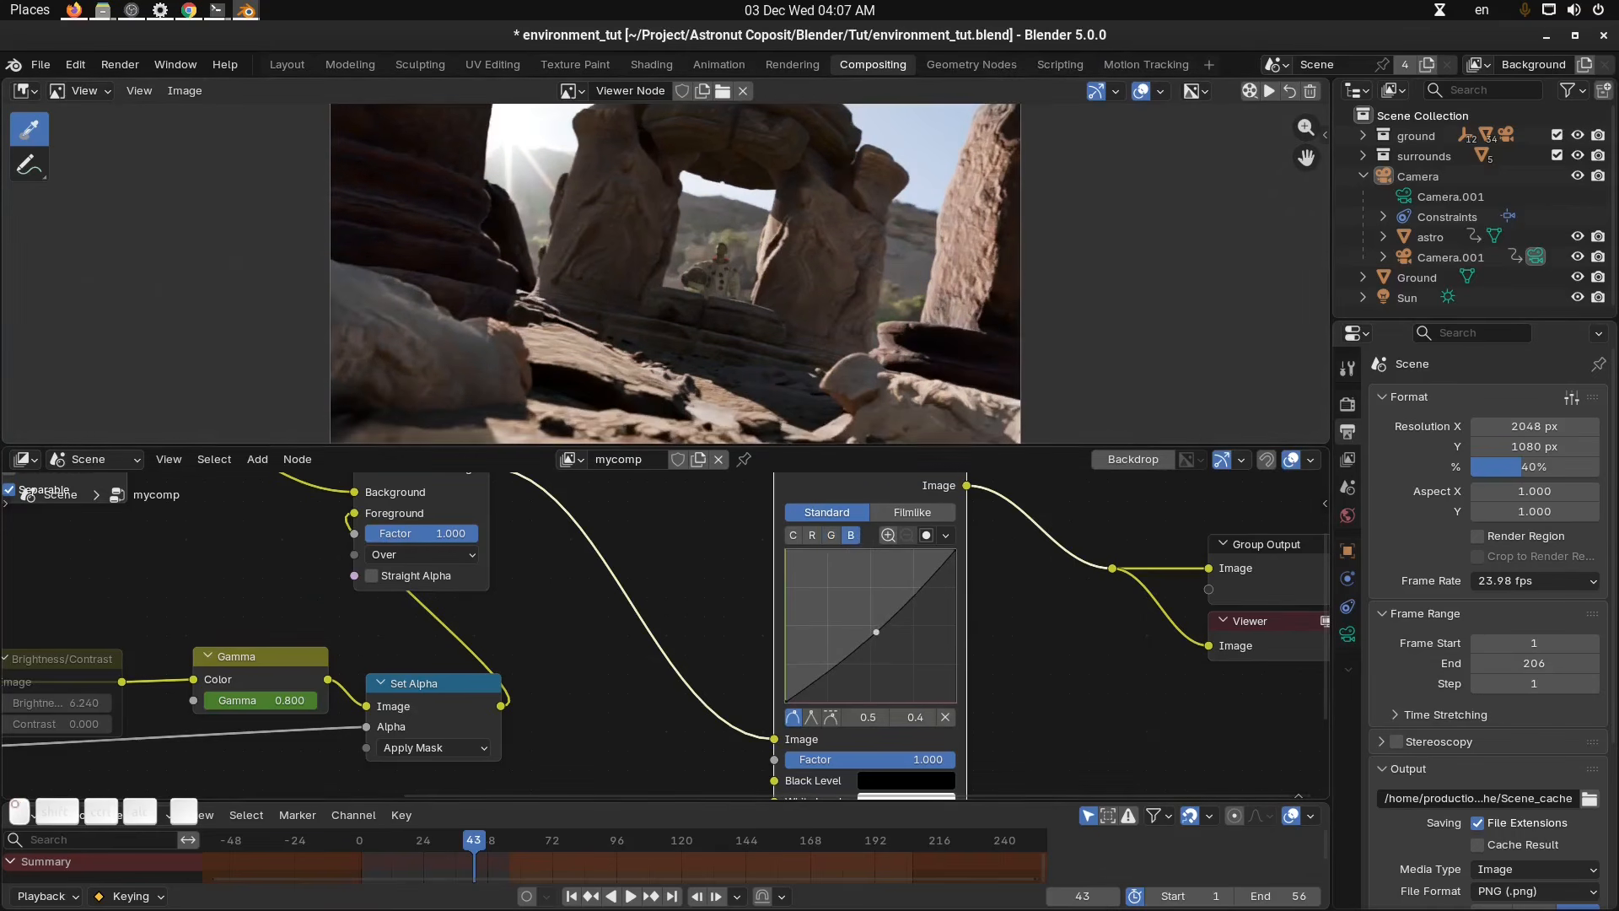
left_click_drag(876, 631, 868, 621)
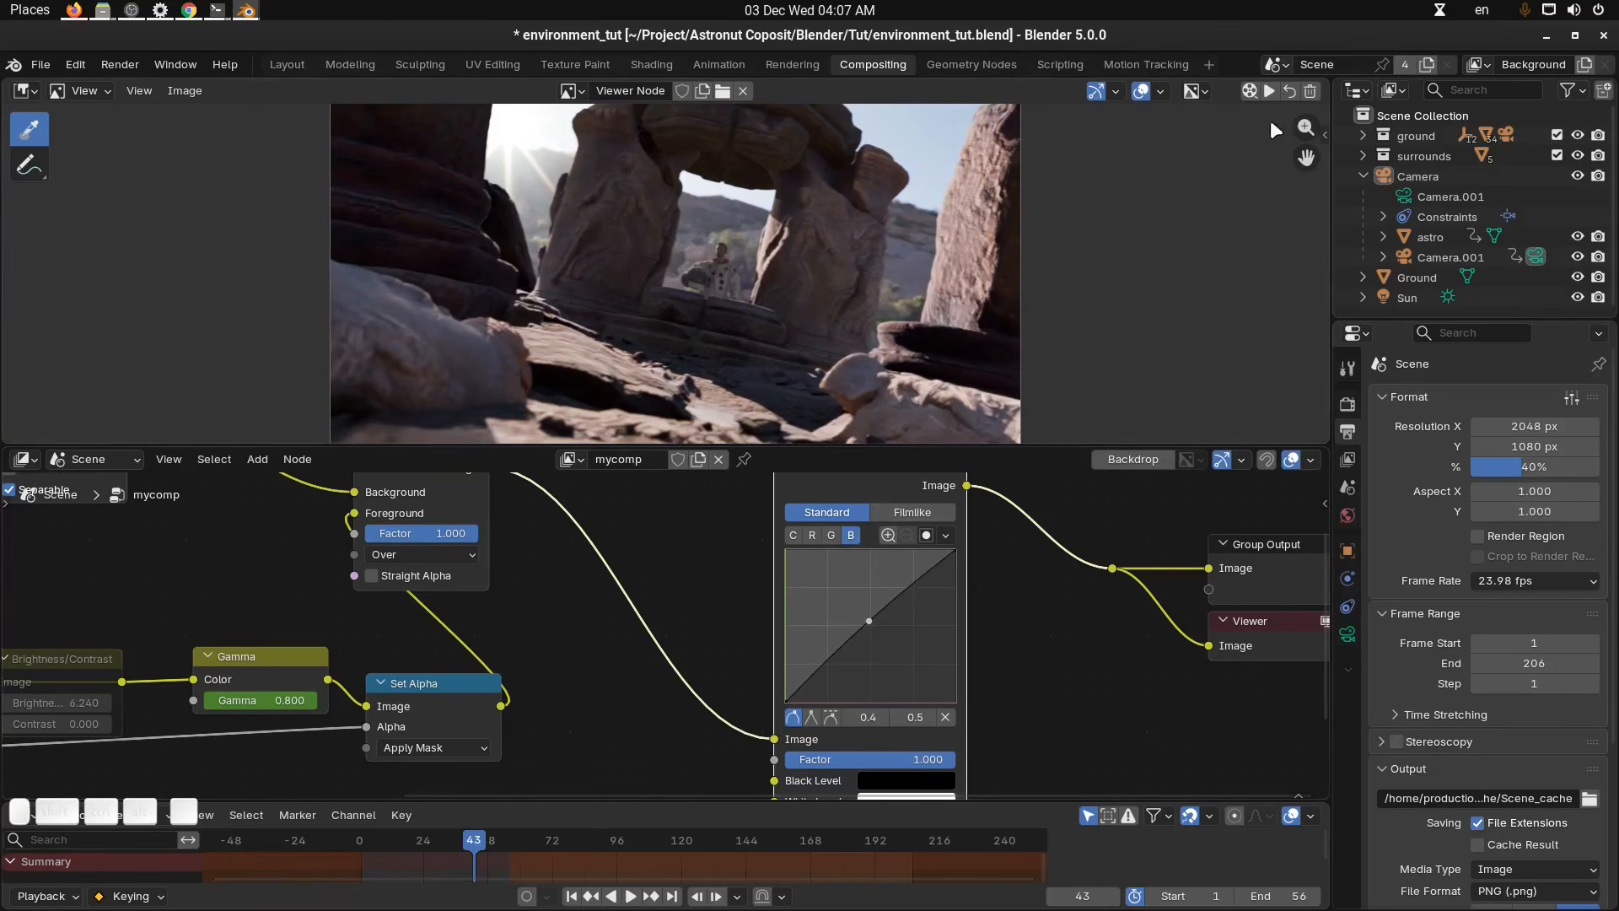
Render and play back the color-graded animation preview.
left_click(1252, 93)
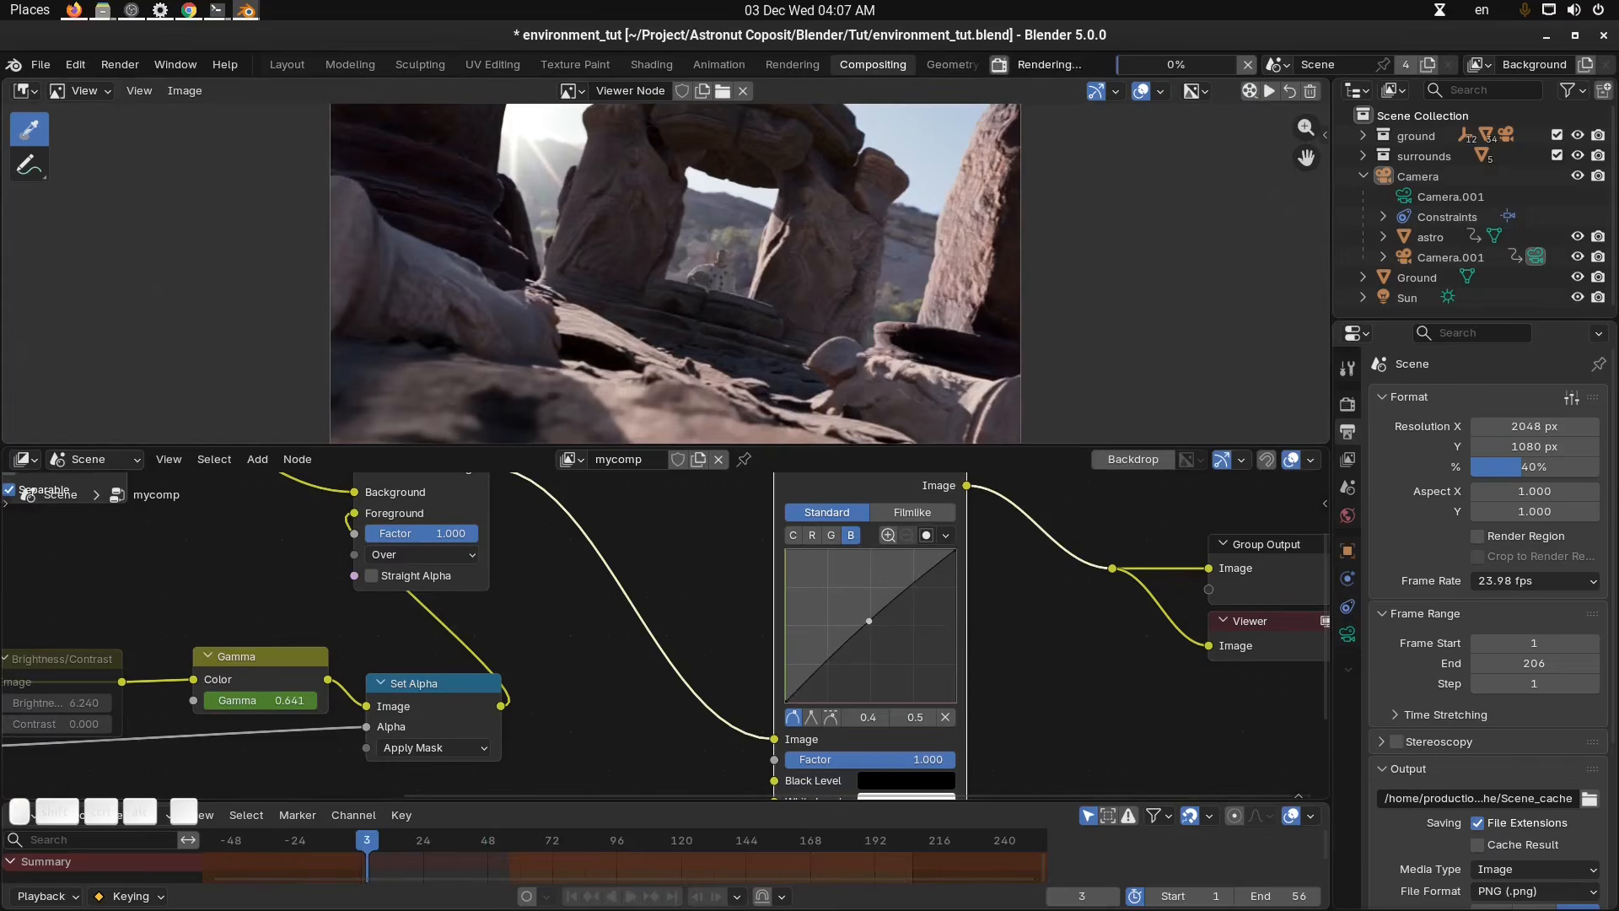
left_click(1264, 93)
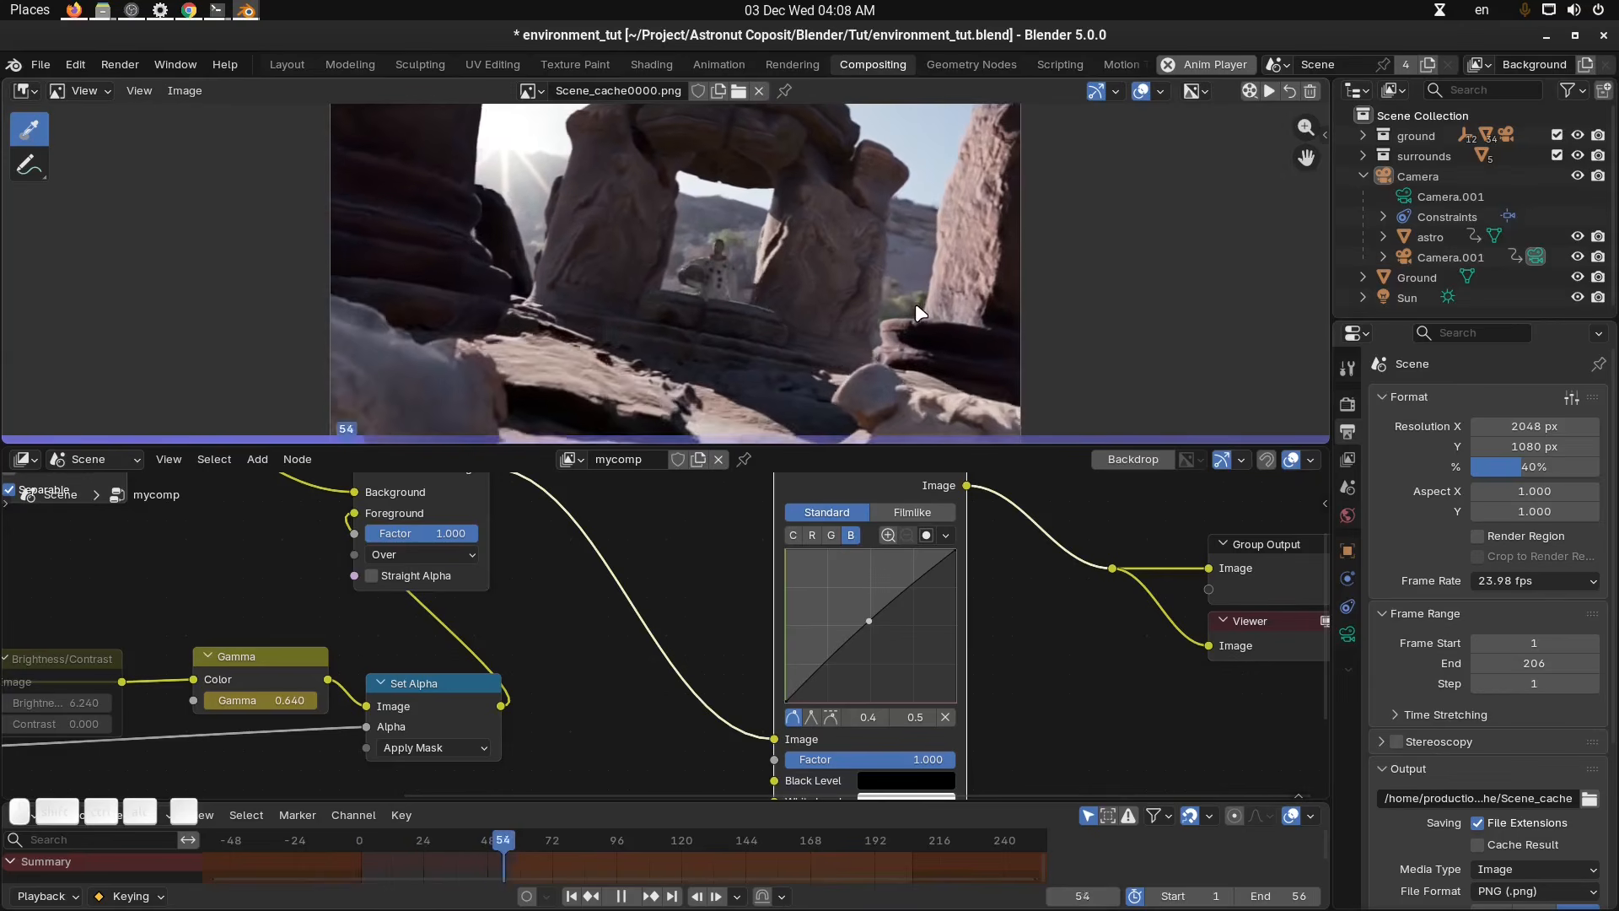
key("space")
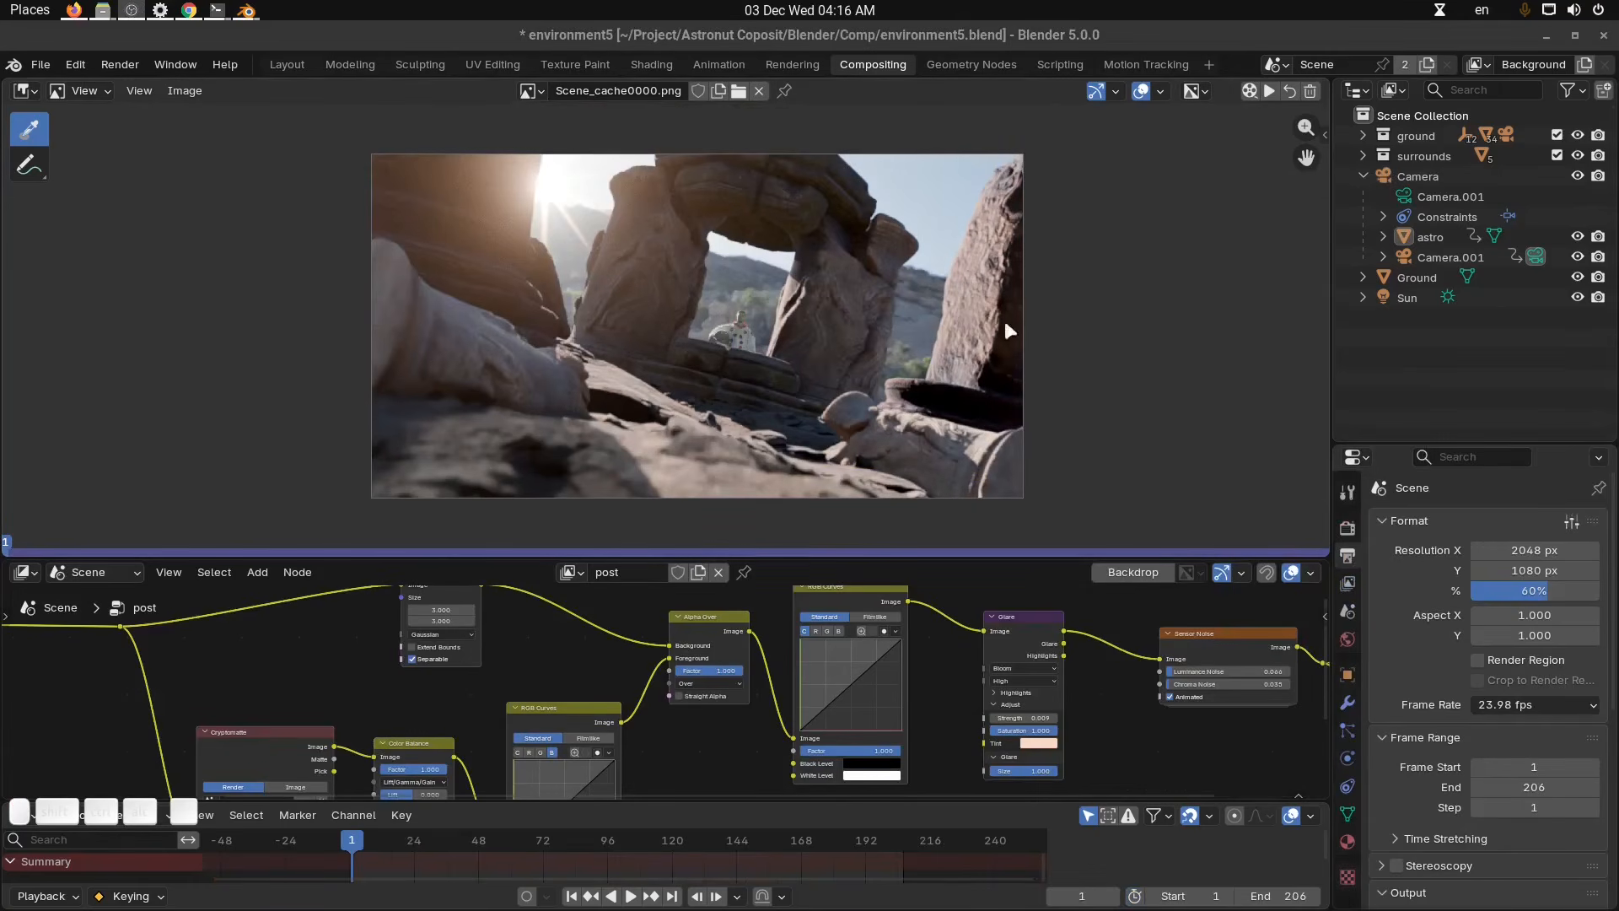
Play back the finished composite in the environment5 project.
left_click(1270, 92)
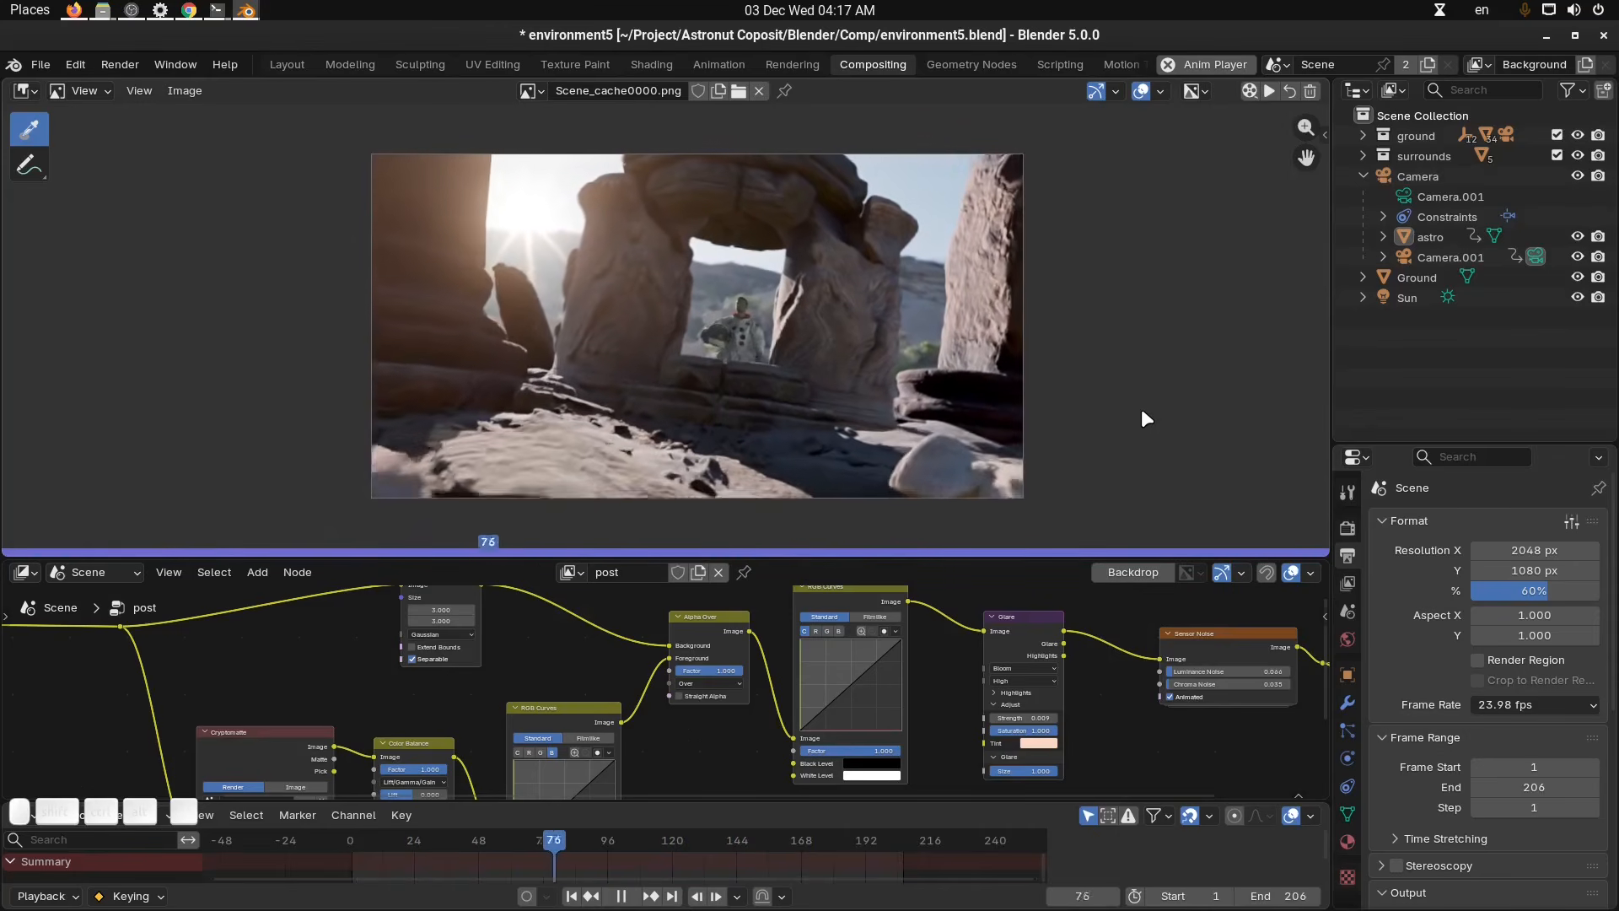
key("space")
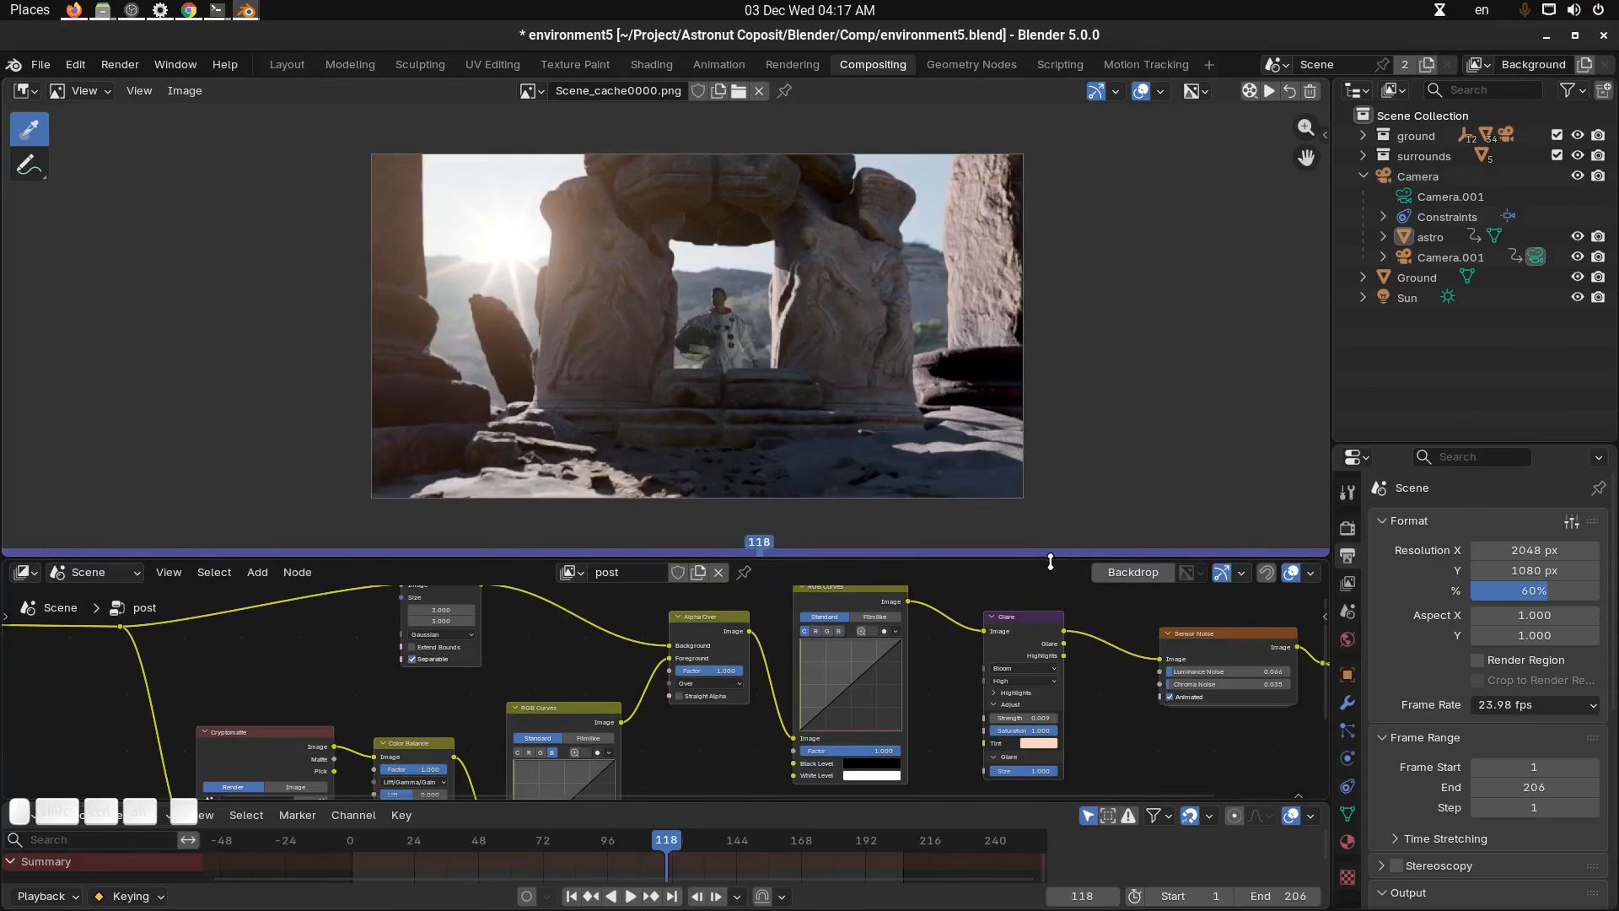
left_click_drag(1046, 552, 1045, 454)
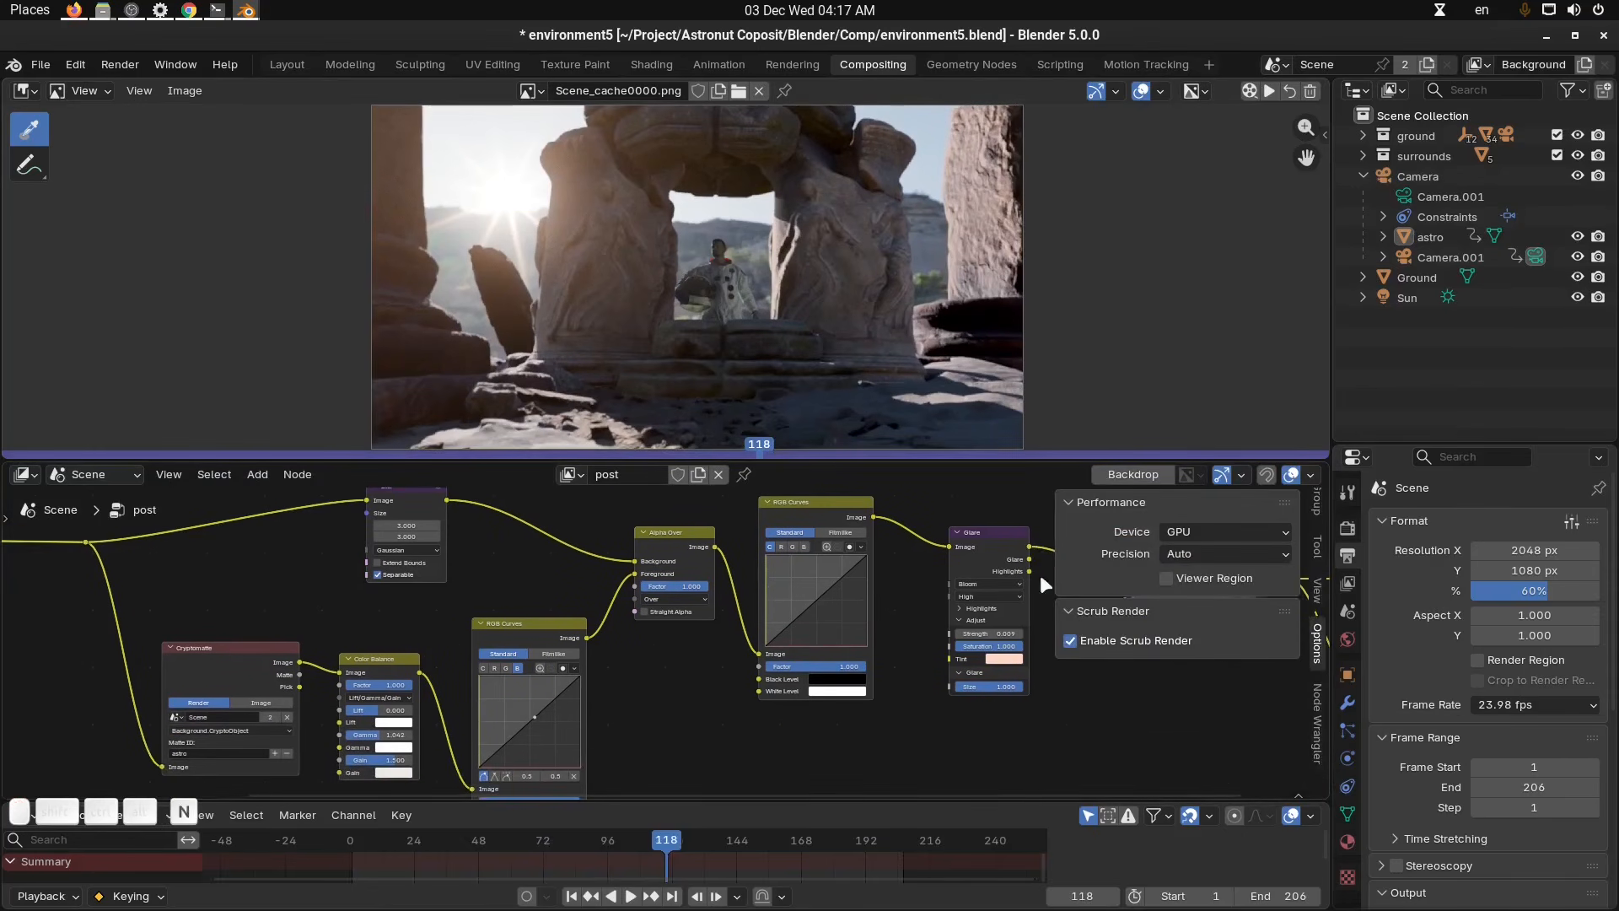
Open the node editor's Options sidebar and compare scrubbing the timeline with Scrub Render off and on.
key("n")
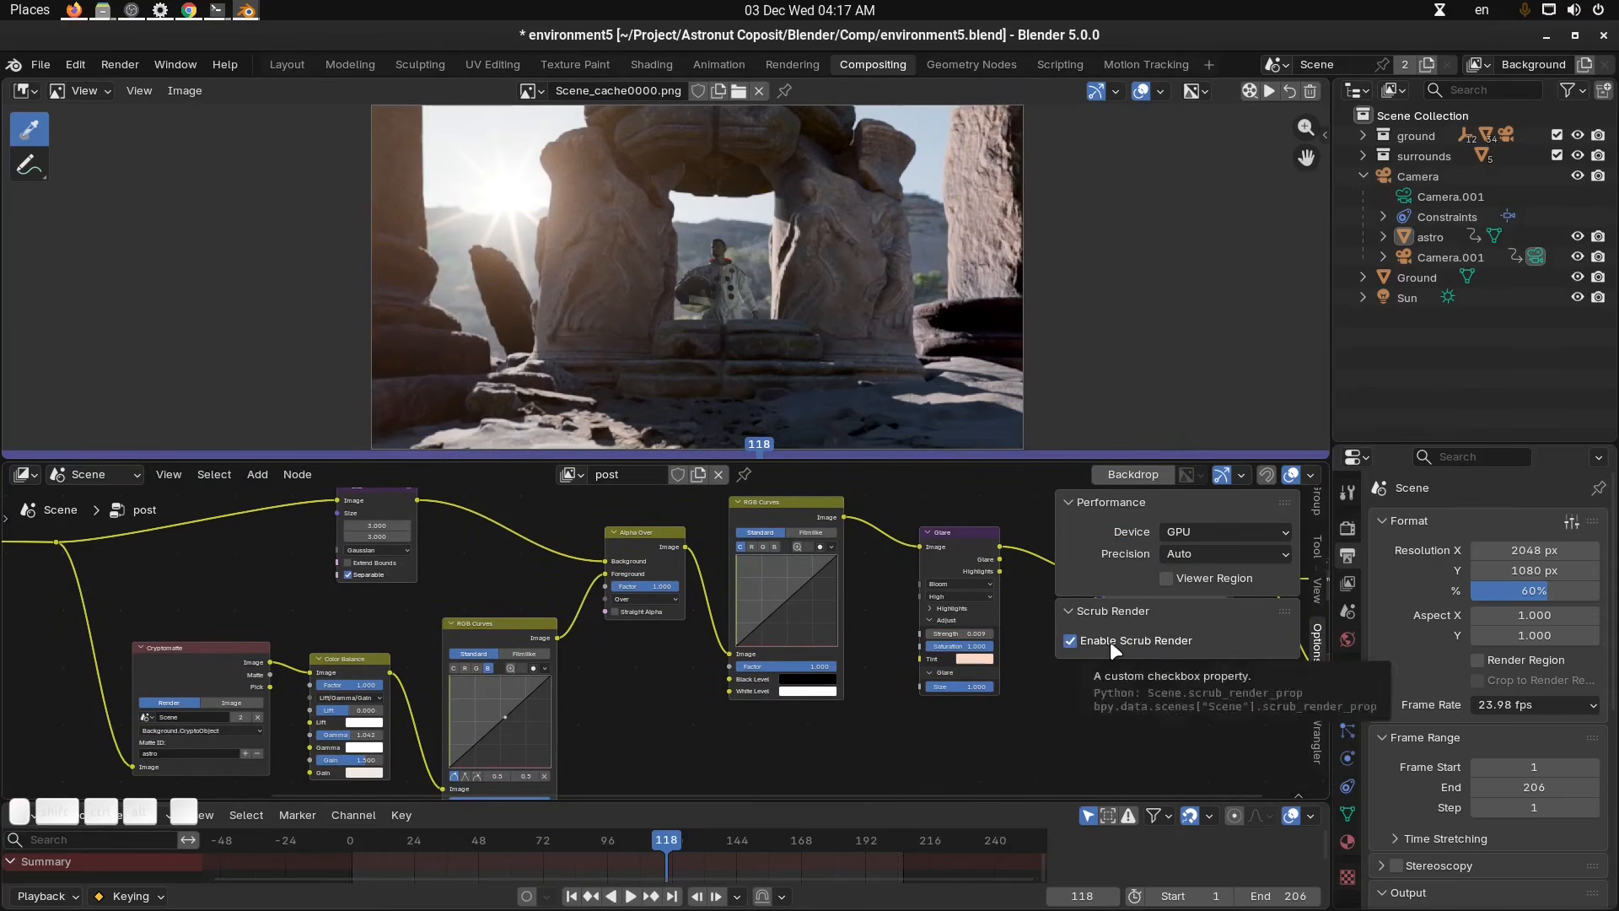
left_click(1110, 641)
left_click_drag(682, 840, 613, 840)
left_click(1270, 94)
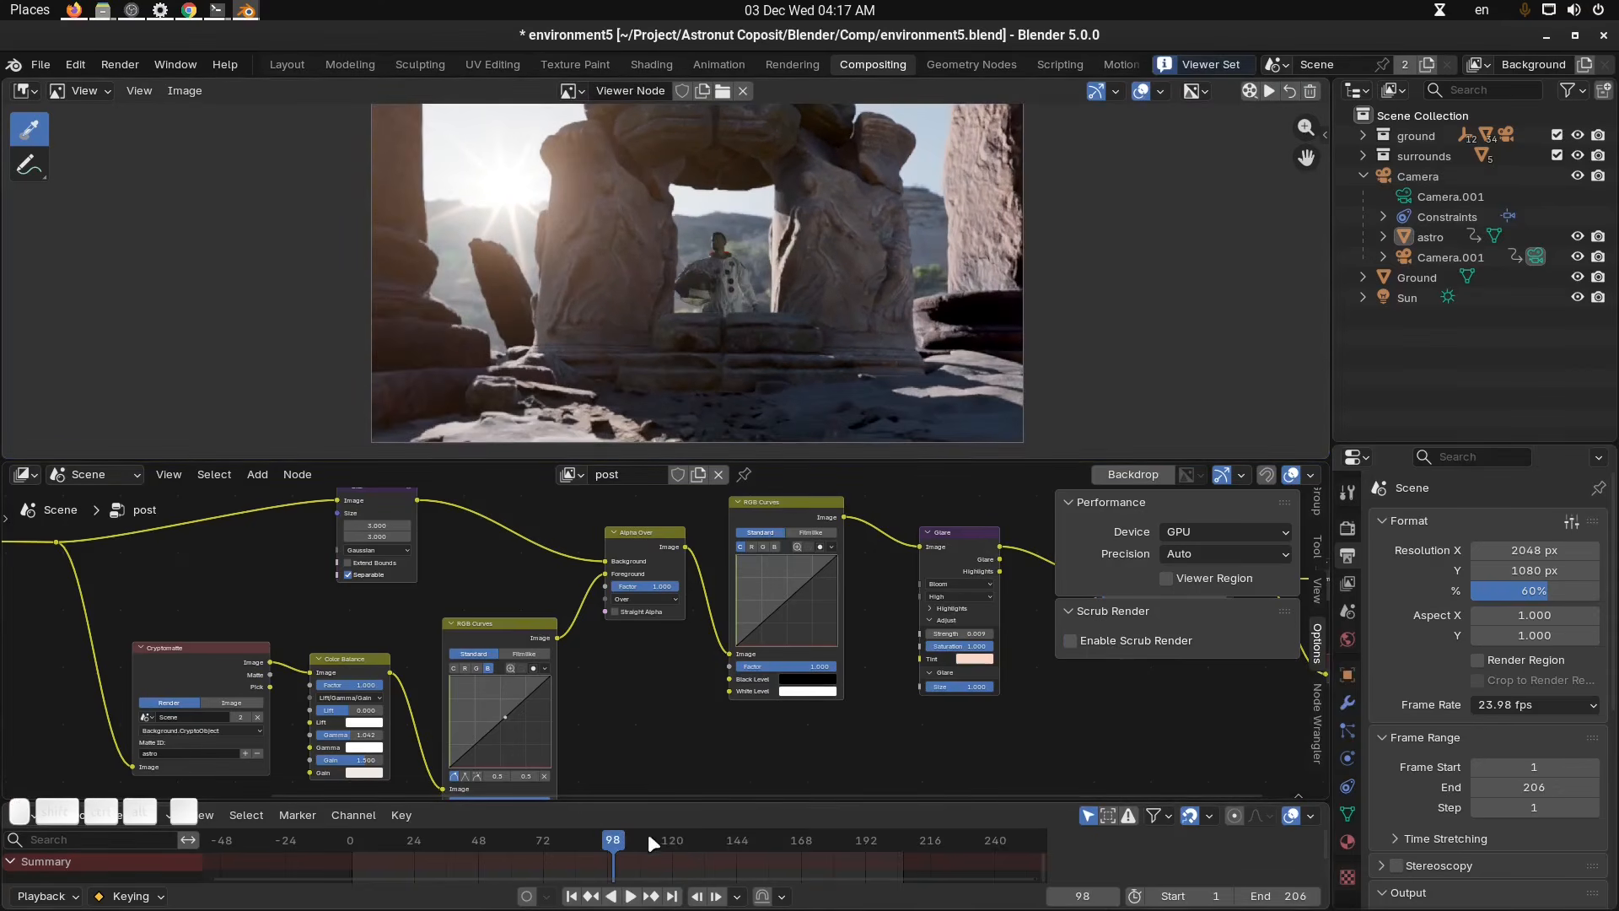
left_click_drag(648, 833, 683, 840)
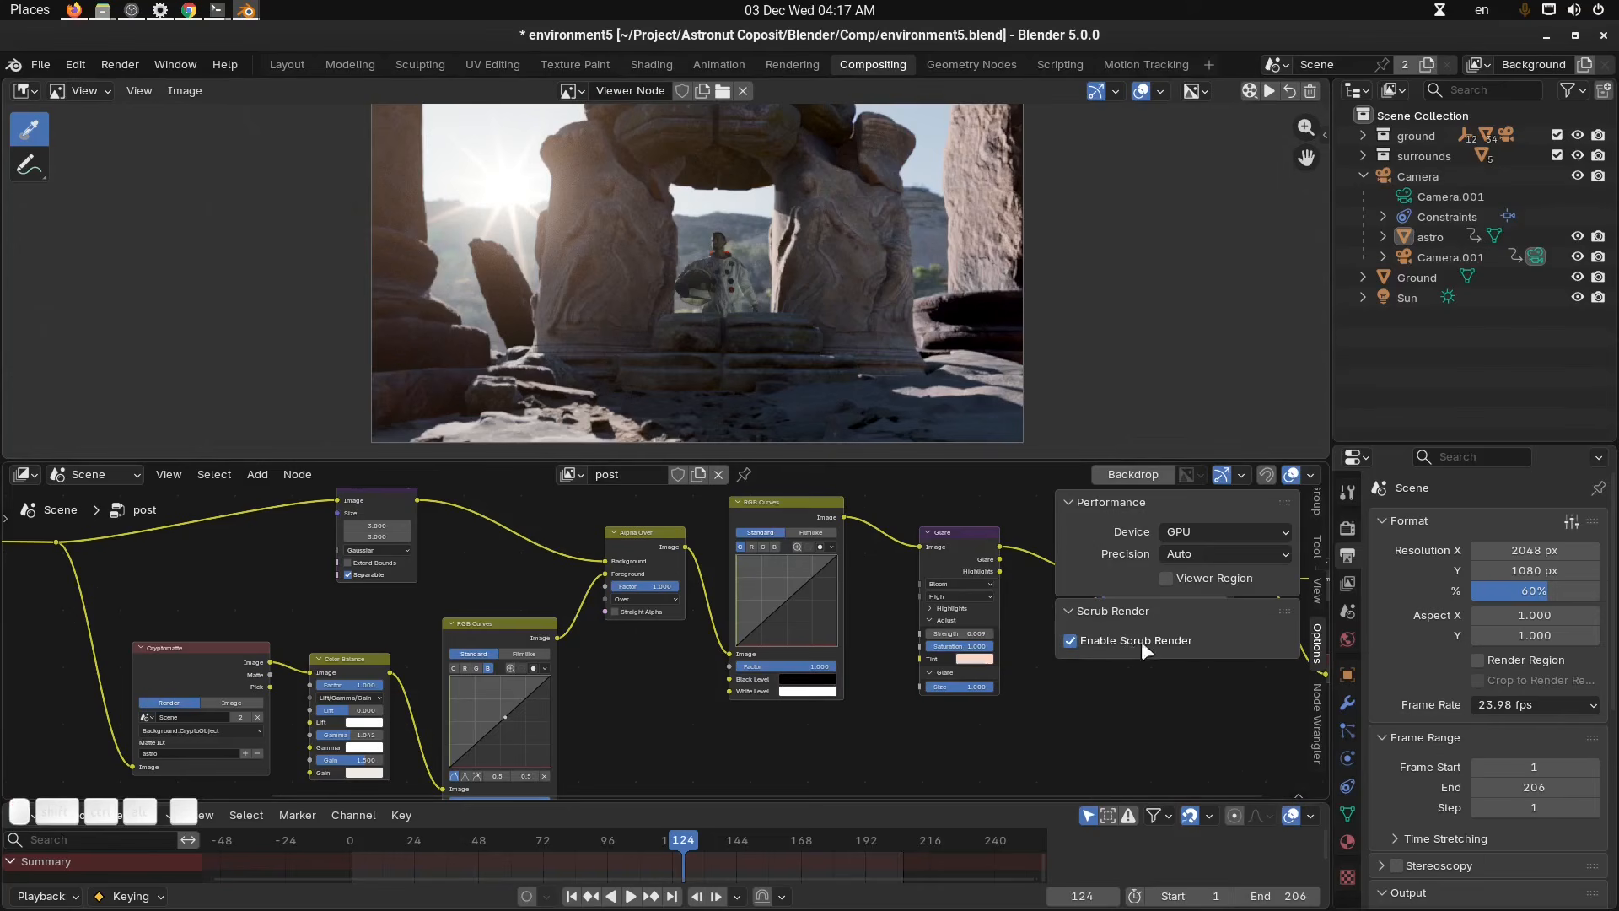
left_click(1079, 644)
key("space")
left_click_drag(725, 833, 651, 841)
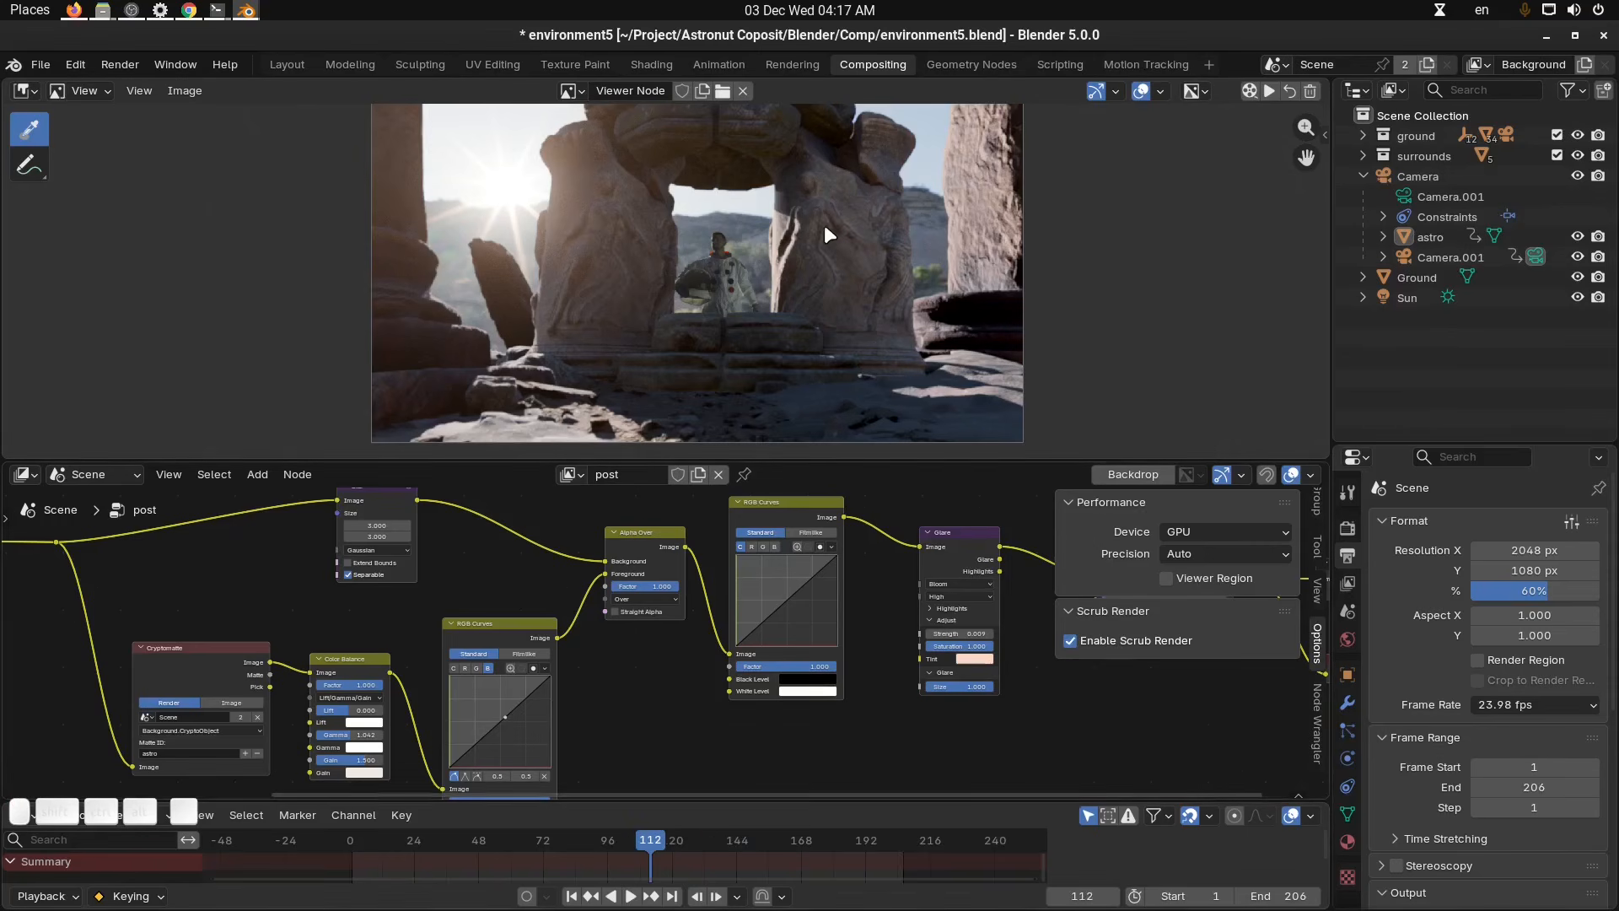
Scrub the timeline again while switching Scrub Render off and back on.
scroll(825, 227, "down", 1)
middle_click_drag(824, 240, 824, 249)
left_click_drag(690, 841, 723, 841)
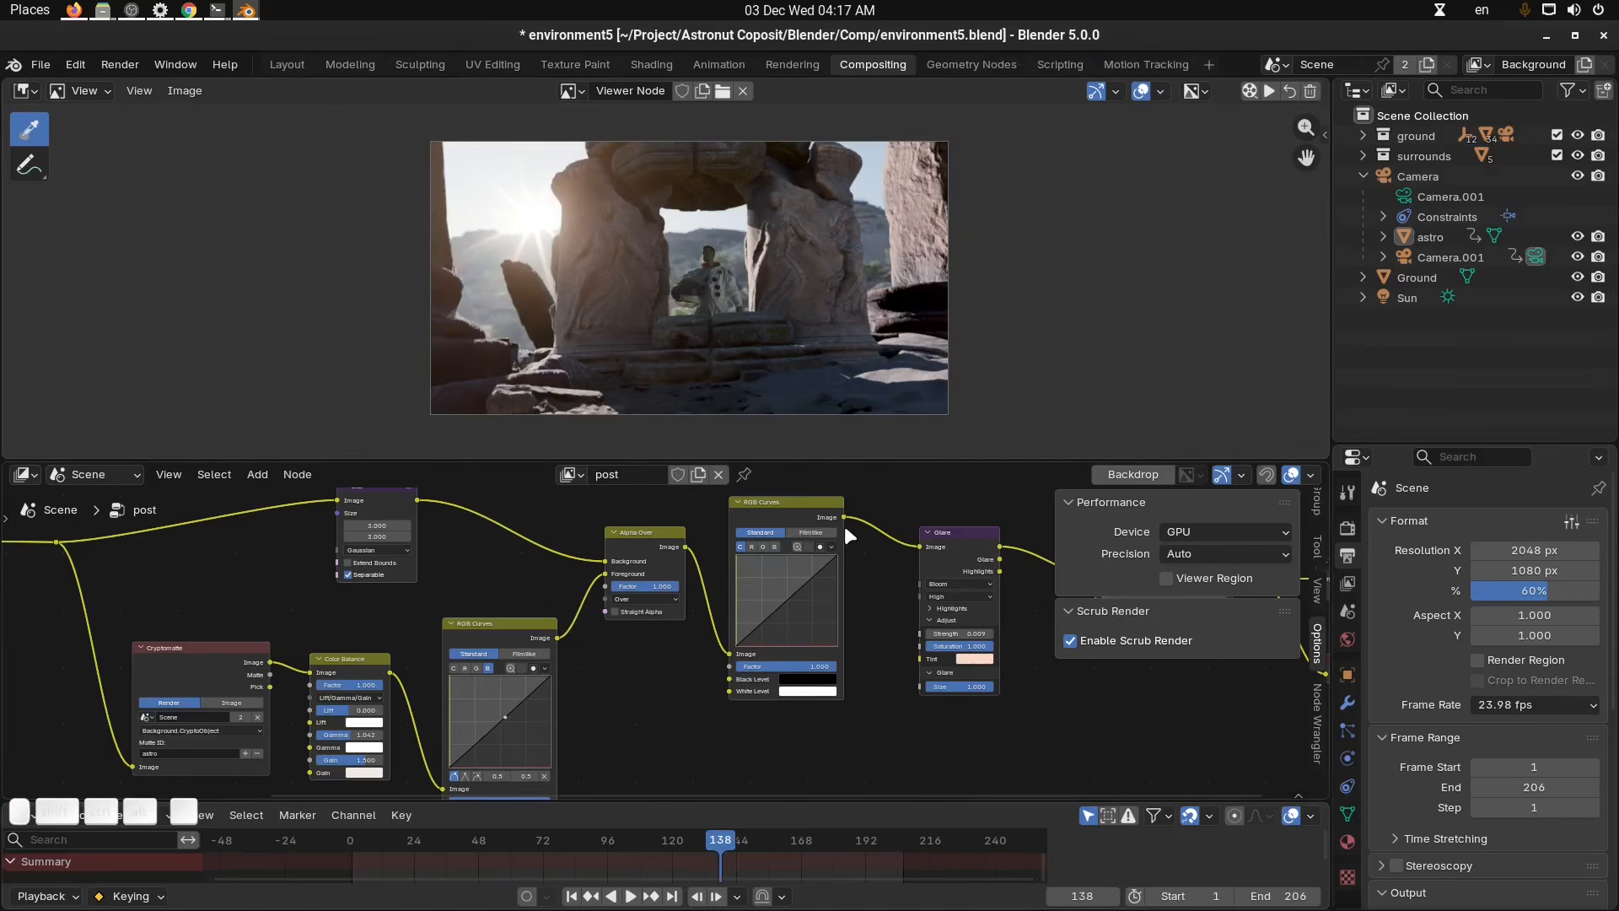
middle_click_drag(899, 414, 935, 387)
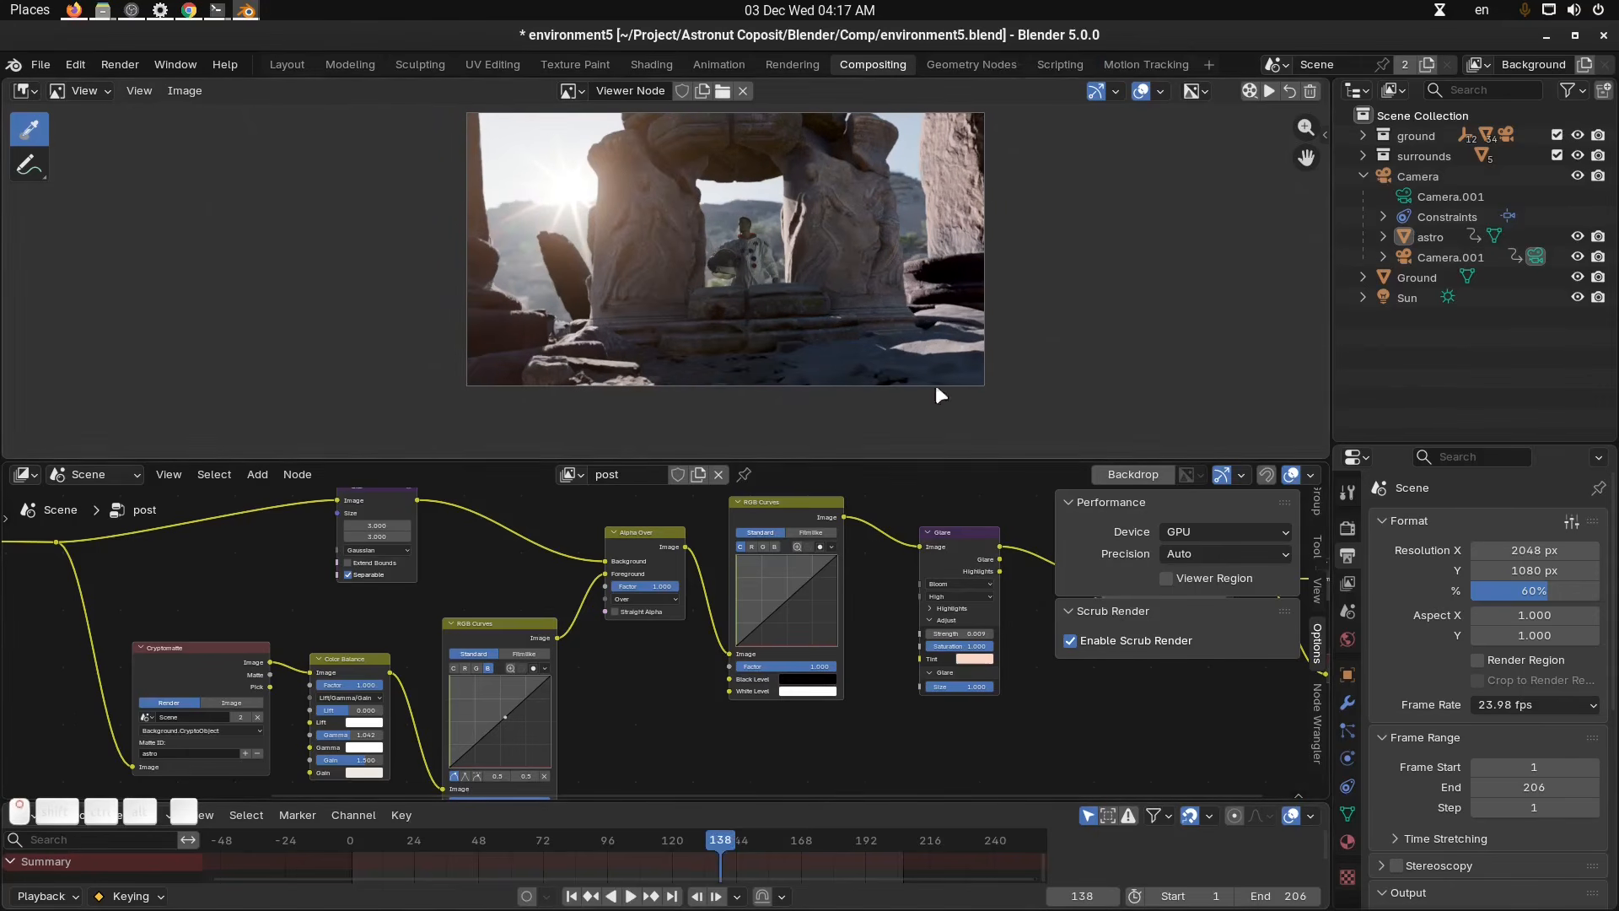
left_click(1110, 641)
left_click_drag(775, 857, 828, 841)
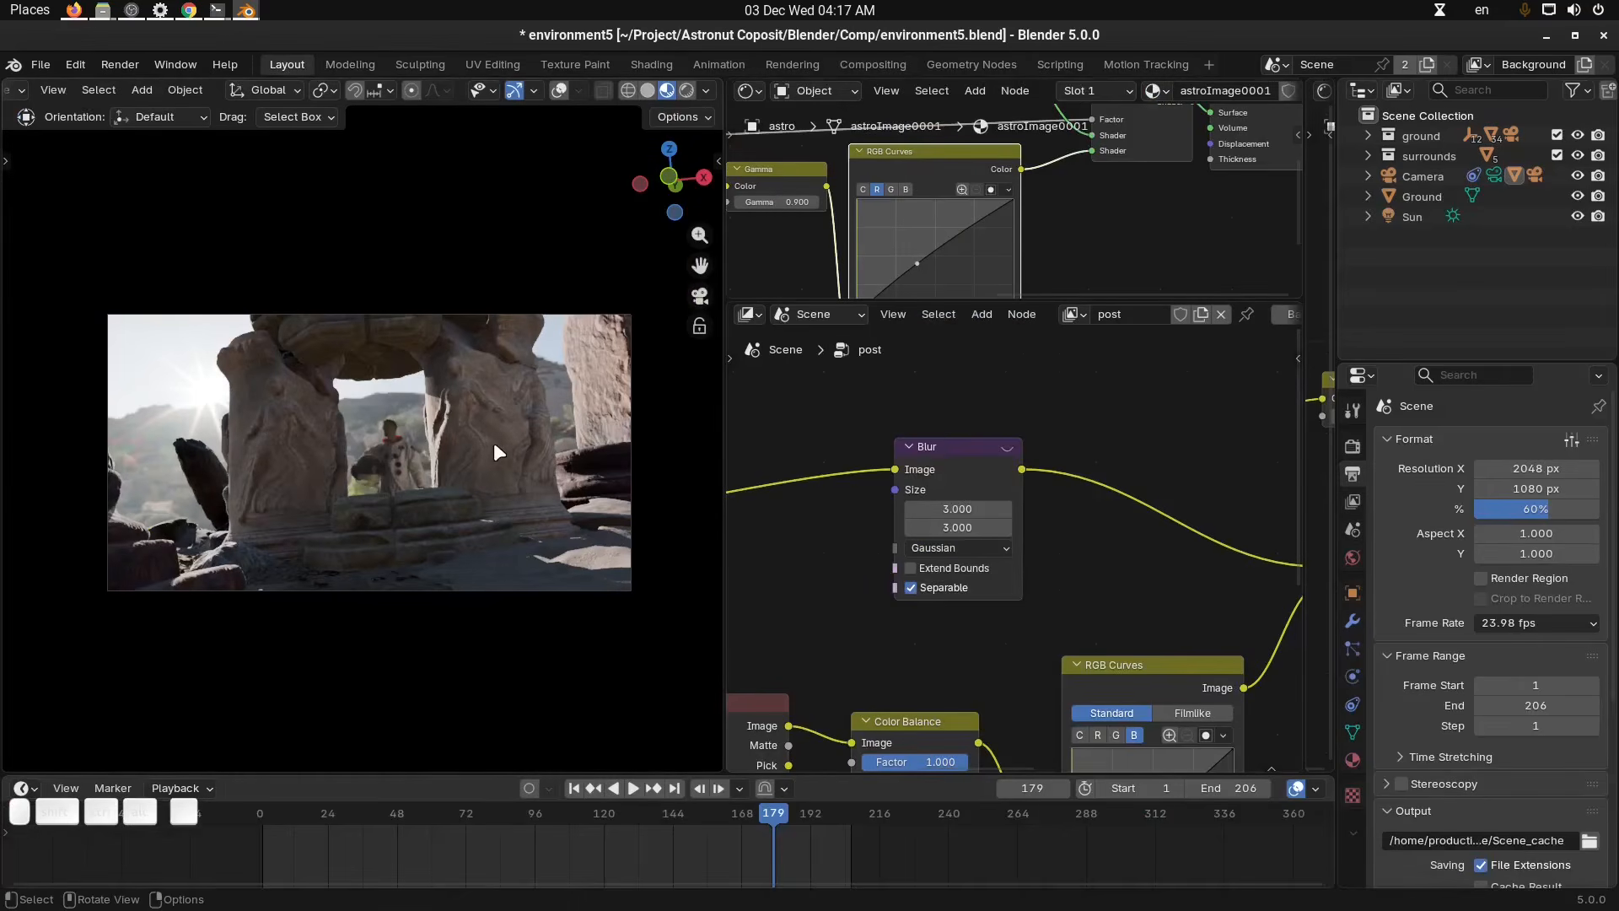
middle_click_drag(494, 441, 468, 464)
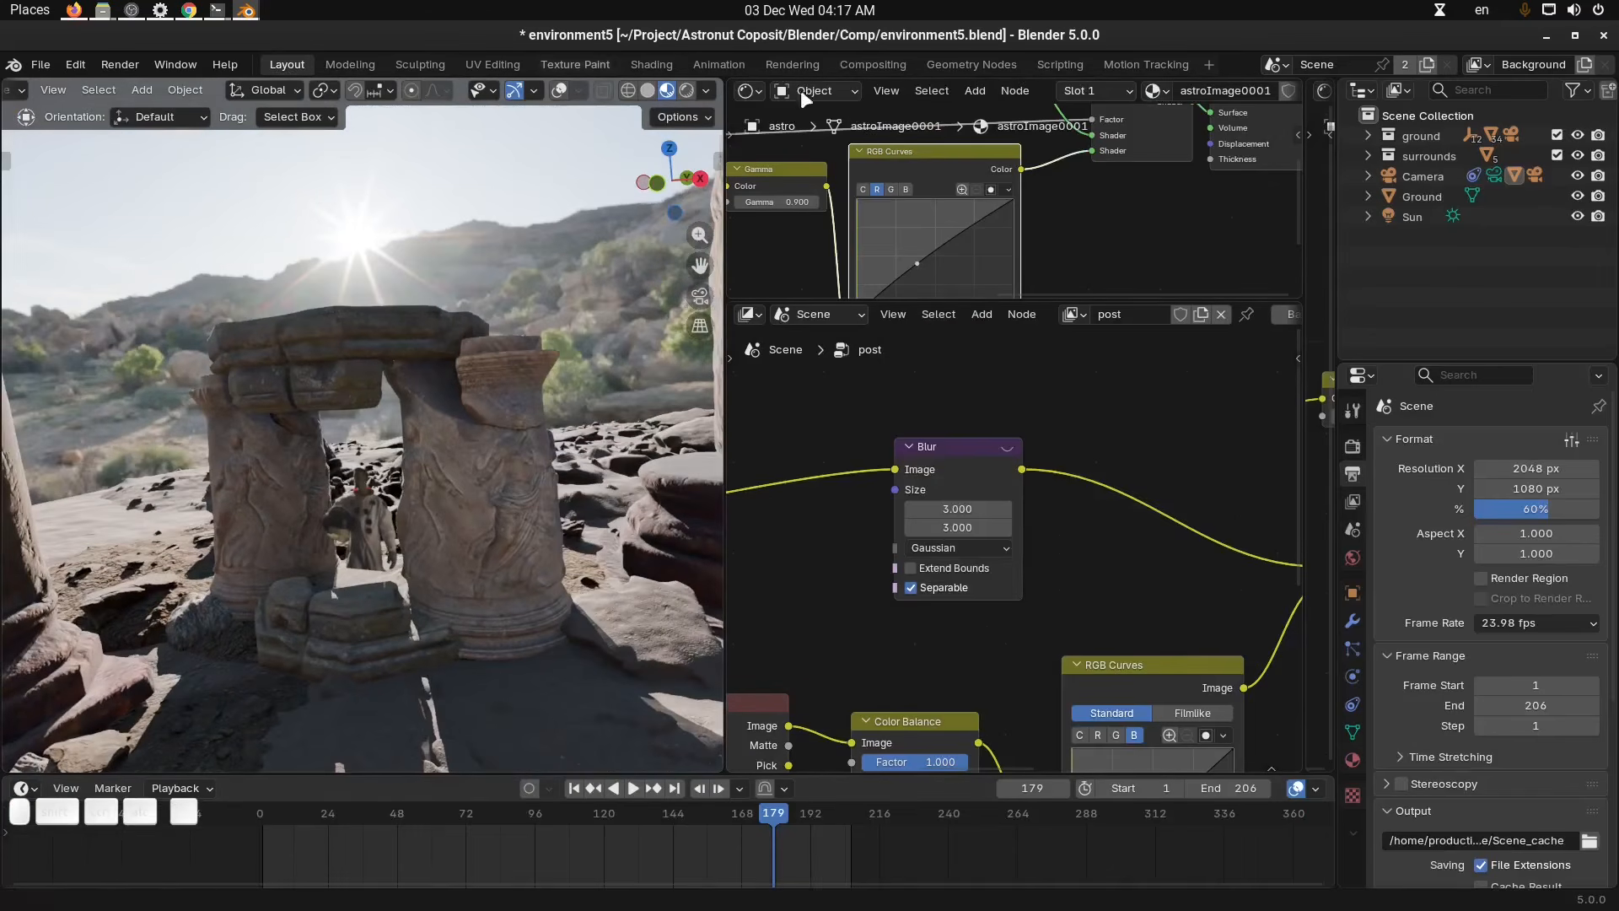